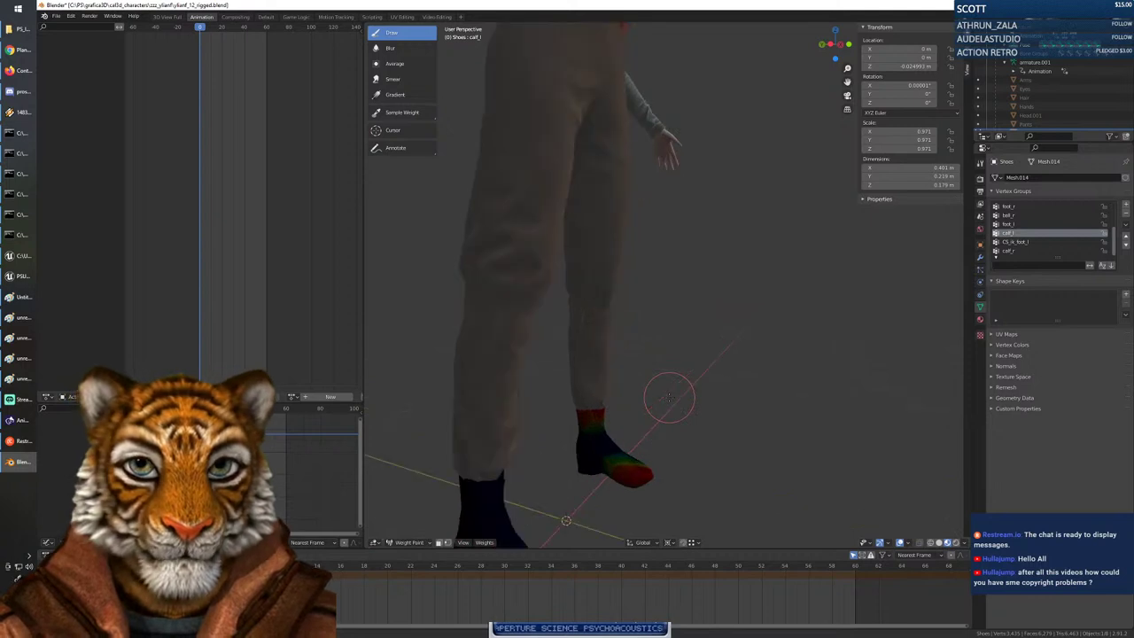
Make foot_l the active vertex group of the Shoes mesh and inspect its weights on the left shoe.
{"action": "middle_click_drag", "start_coordinate": [673, 393], "coordinate": [662, 327], "text": "shift"}
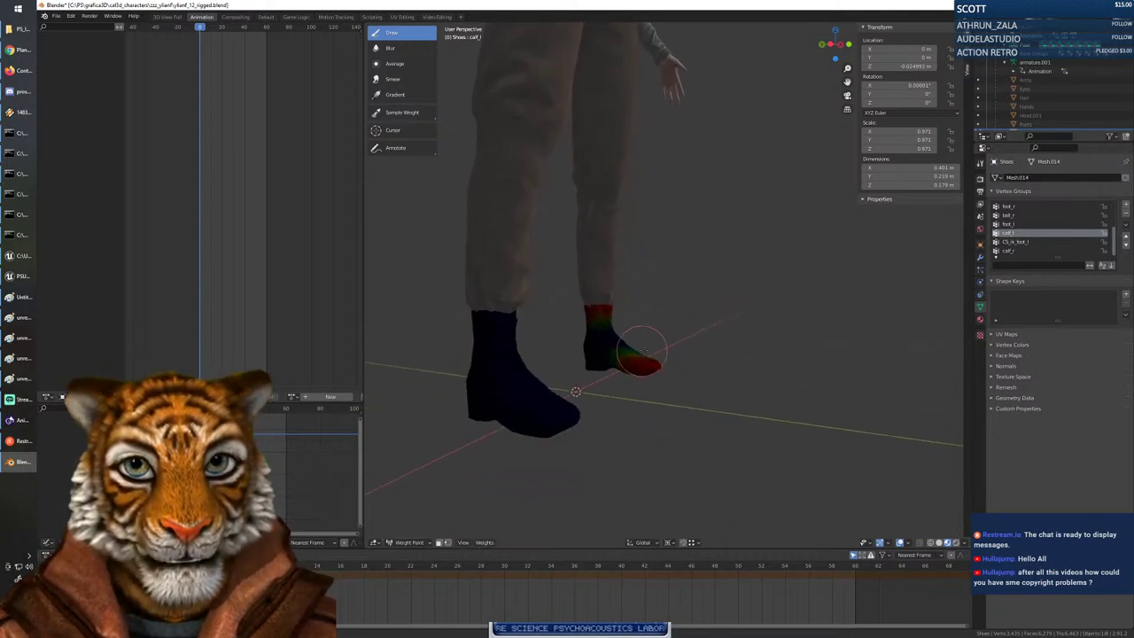
{"action": "left_click", "coordinate": [1016, 225]}
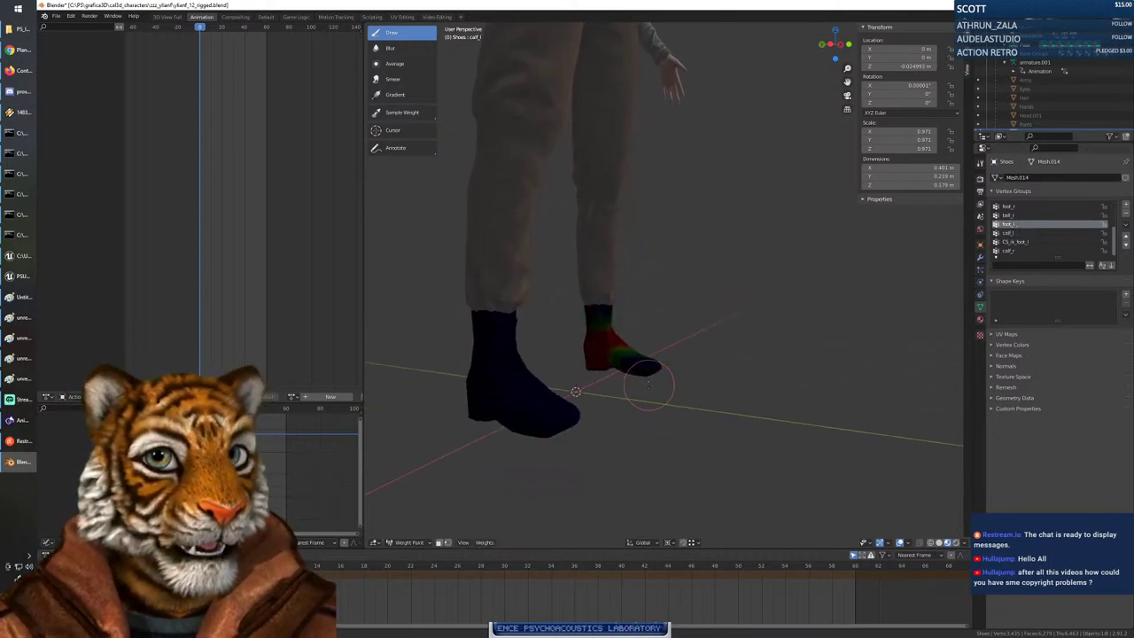
{"action": "middle_click_drag", "start_coordinate": [721, 390], "coordinate": [729, 398]}
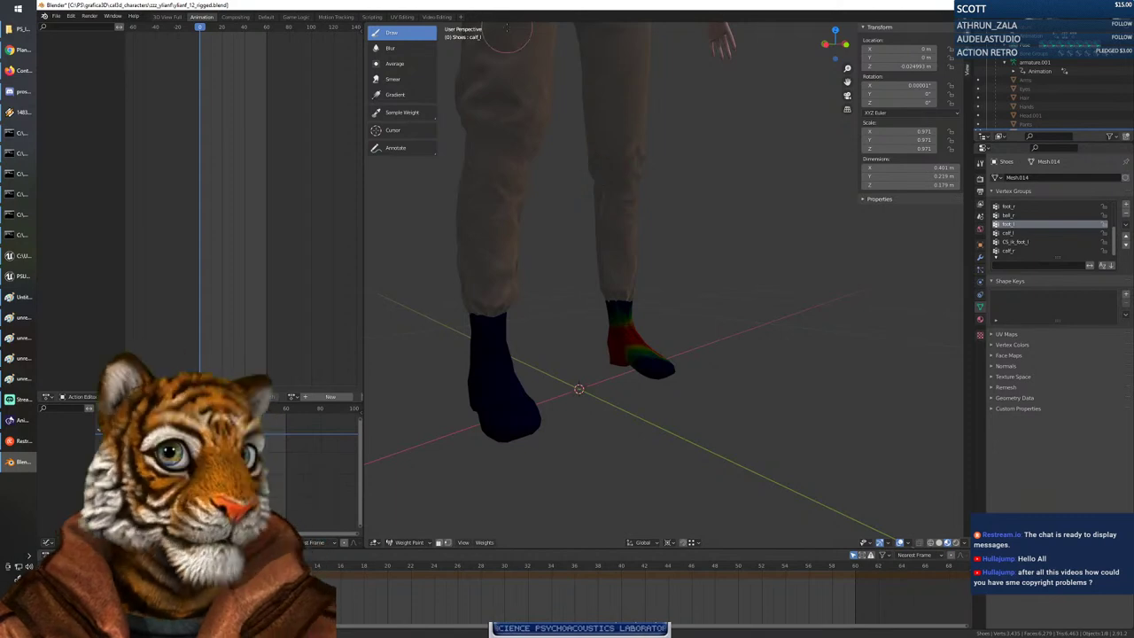
{"action": "left_click", "coordinate": [266, 17]}
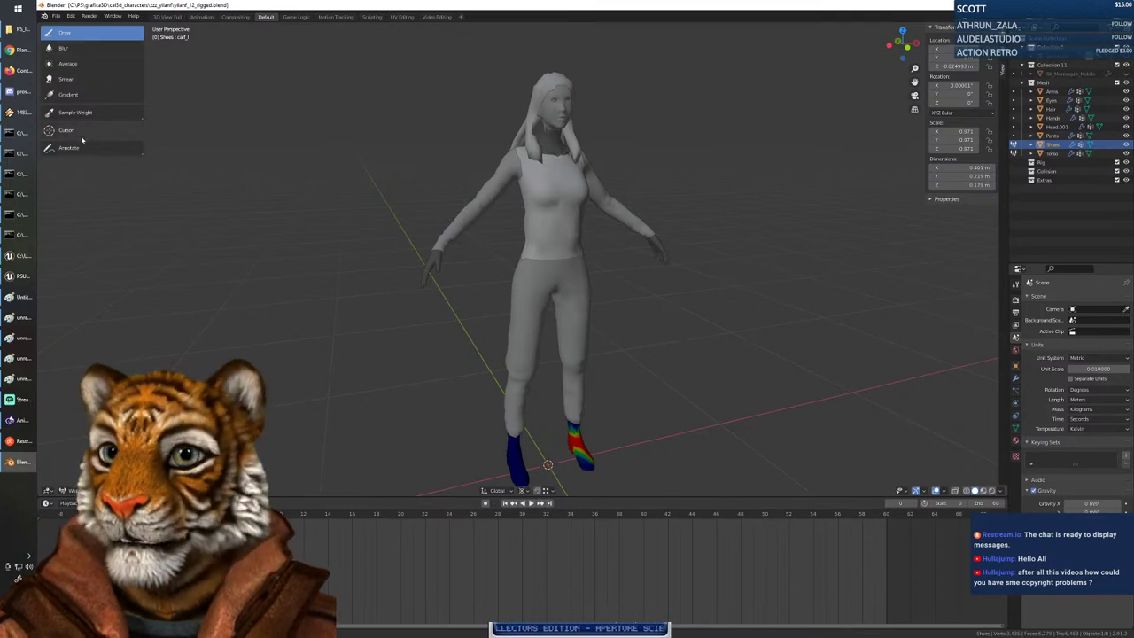
{"action": "left_click", "coordinate": [166, 18]}
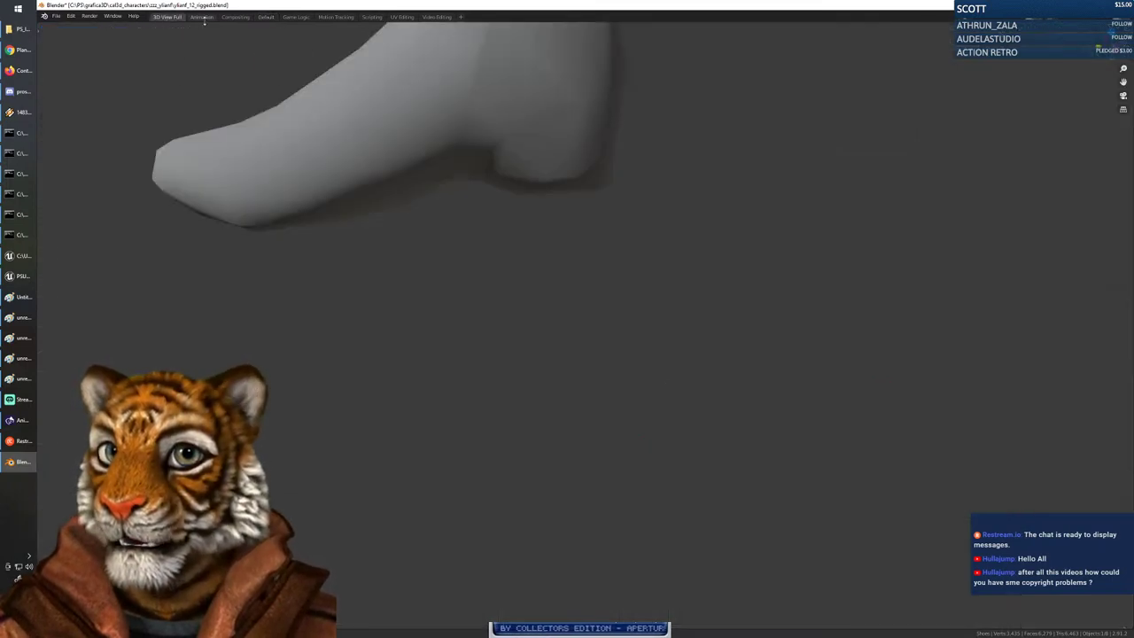
{"action": "left_click", "coordinate": [203, 18]}
{"action": "left_click", "coordinate": [234, 17]}
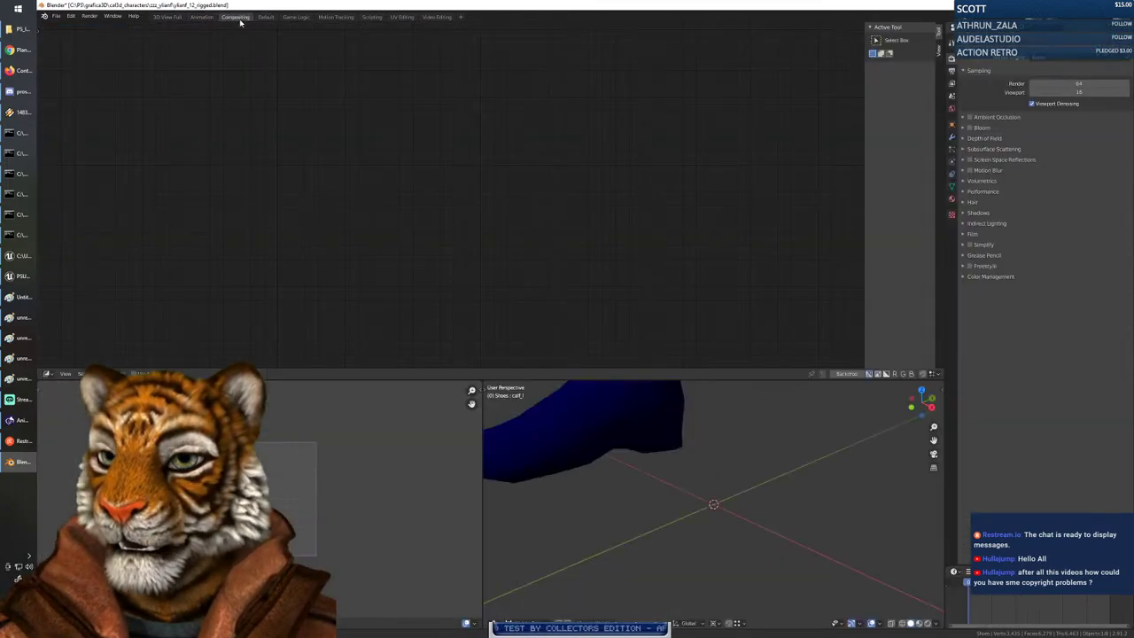
{"action": "left_click", "coordinate": [266, 17]}
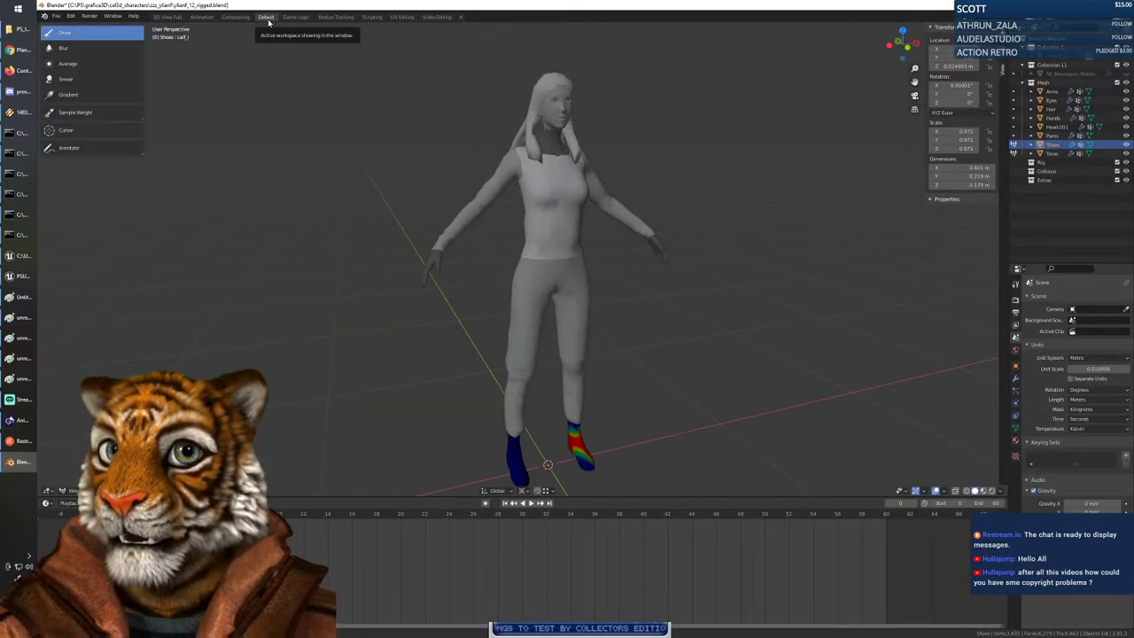
{"action": "left_click", "coordinate": [203, 18]}
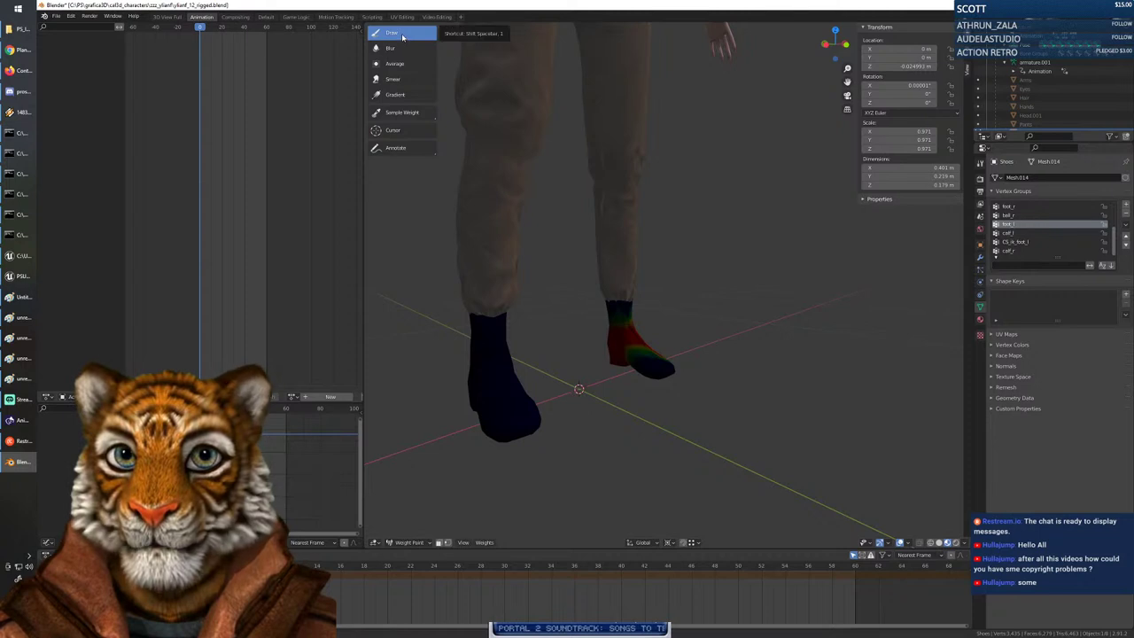
Turn on Auto Normalize in the weight paint options of the Draw brush.
{"action": "left_click", "coordinate": [878, 200]}
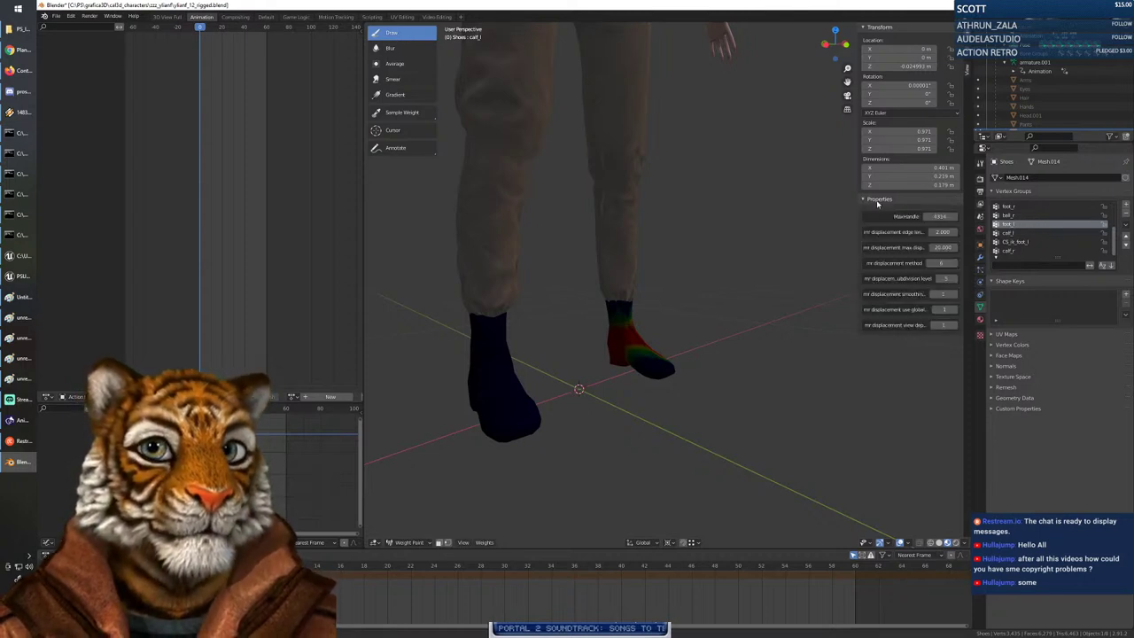
{"action": "left_click", "coordinate": [969, 72]}
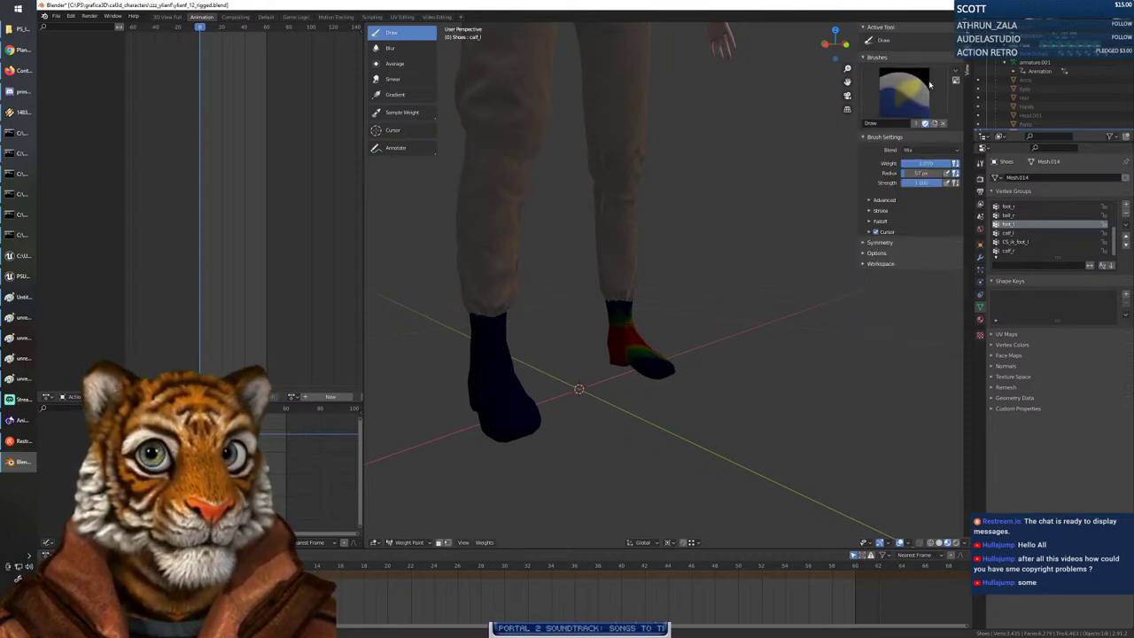
{"action": "left_click", "coordinate": [872, 201]}
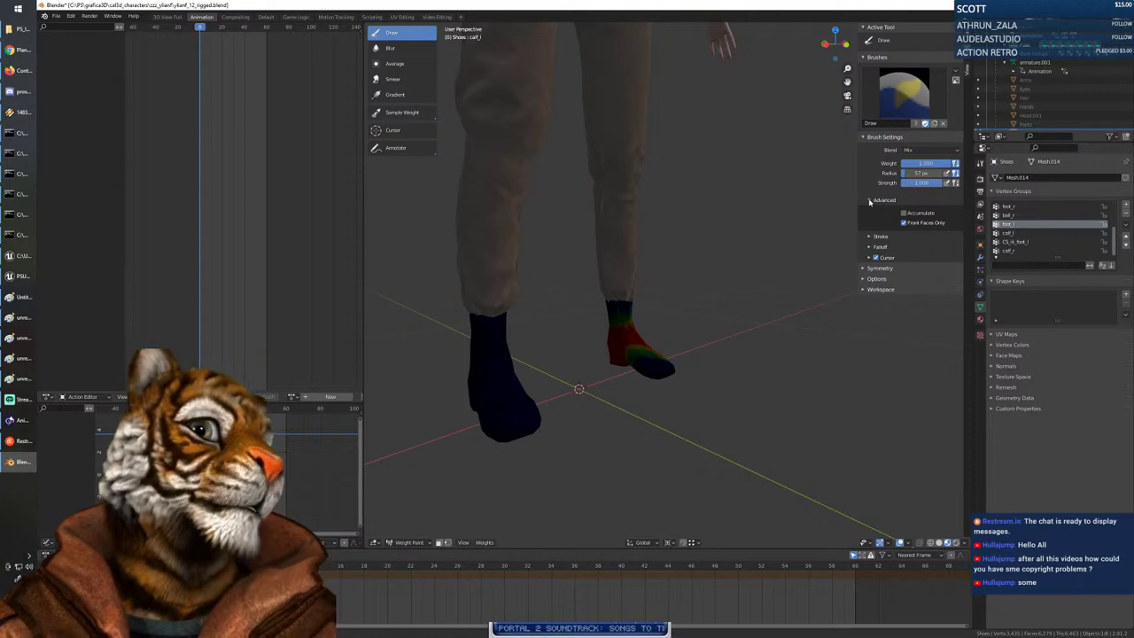
{"action": "left_click", "coordinate": [870, 200]}
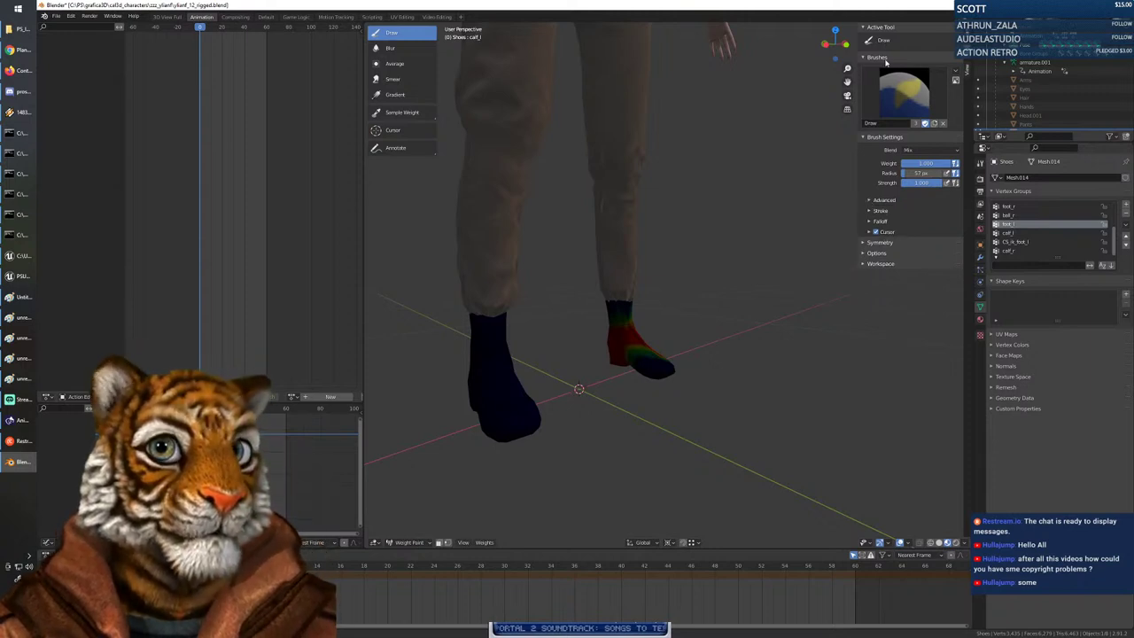
{"action": "left_click", "coordinate": [866, 253]}
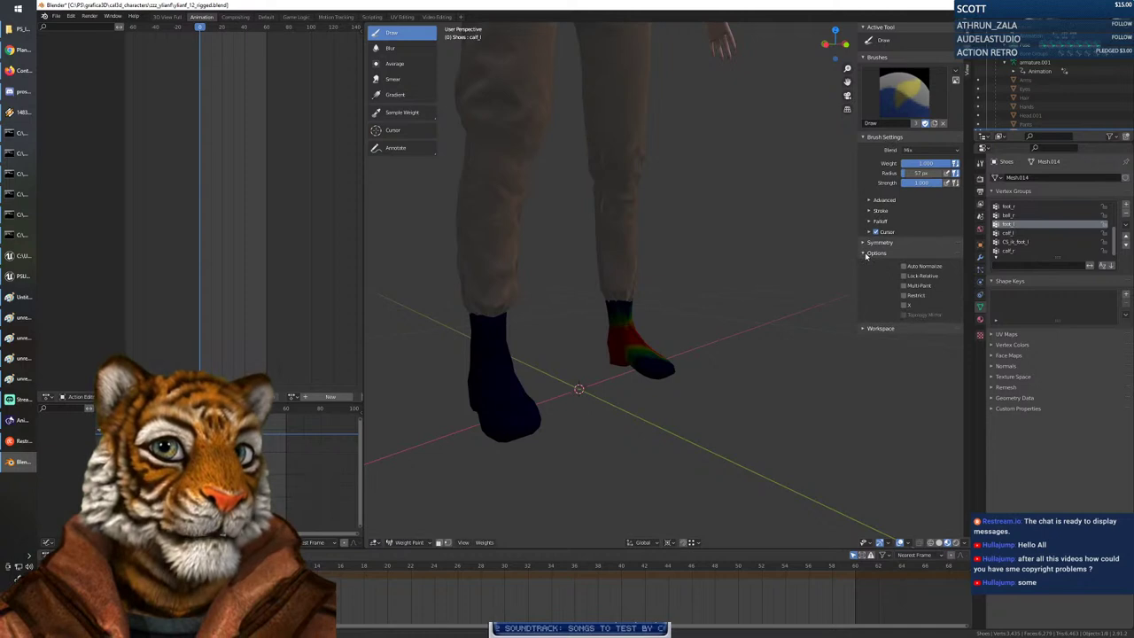
{"action": "left_click", "coordinate": [920, 267]}
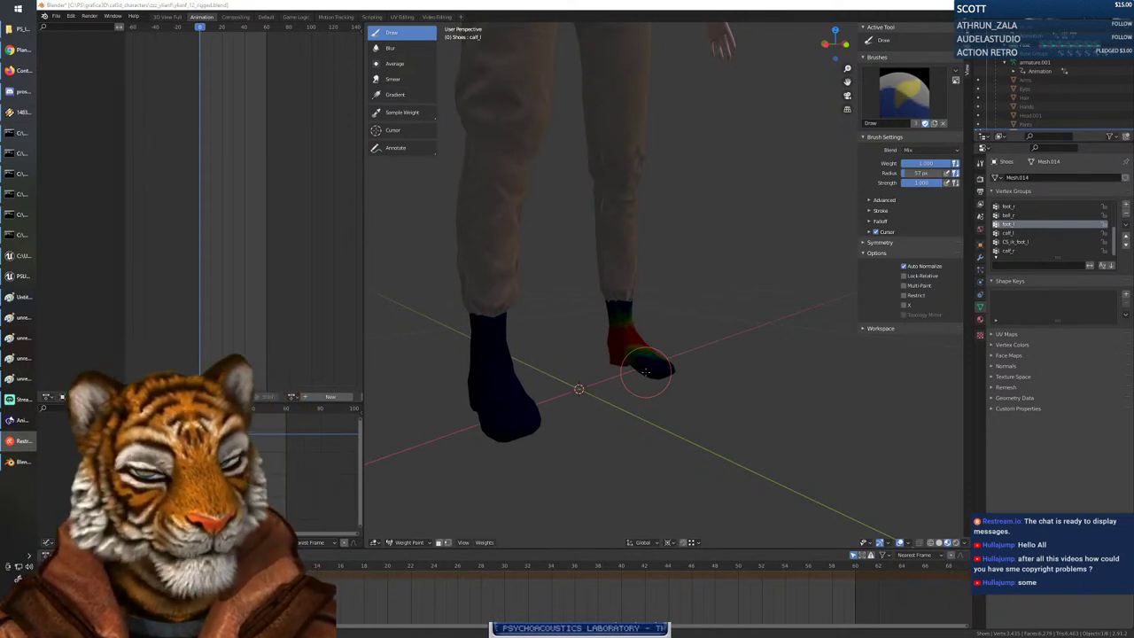
Paint weight 1.0 for foot_l over the front and toe of the left shoe, leaving the ankle gradient as is.
{"action": "mouse_move", "coordinate": [619, 372]}
{"action": "middle_mouse_down"}
{"action": "mouse_move", "coordinate": [567, 370]}
{"action": "mouse_move", "coordinate": [620, 362]}
{"action": "middle_mouse_up"}
{"action": "mouse_move", "coordinate": [620, 361]}
{"action": "left_mouse_down"}
{"action": "mouse_move", "coordinate": [691, 370]}
{"action": "mouse_move", "coordinate": [673, 358]}
{"action": "left_mouse_up"}
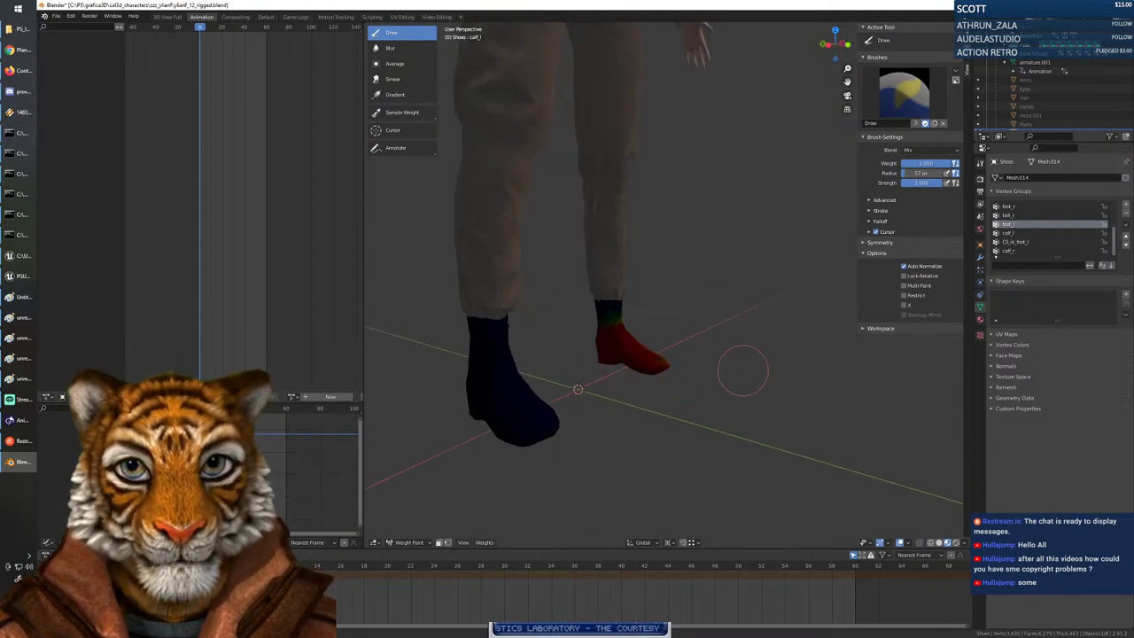
{"action": "mouse_move", "coordinate": [632, 374]}
{"action": "middle_mouse_down"}
{"action": "mouse_move", "coordinate": [634, 389]}
{"action": "mouse_move", "coordinate": [666, 396]}
{"action": "mouse_move", "coordinate": [687, 390]}
{"action": "mouse_move", "coordinate": [707, 361]}
{"action": "middle_mouse_up"}
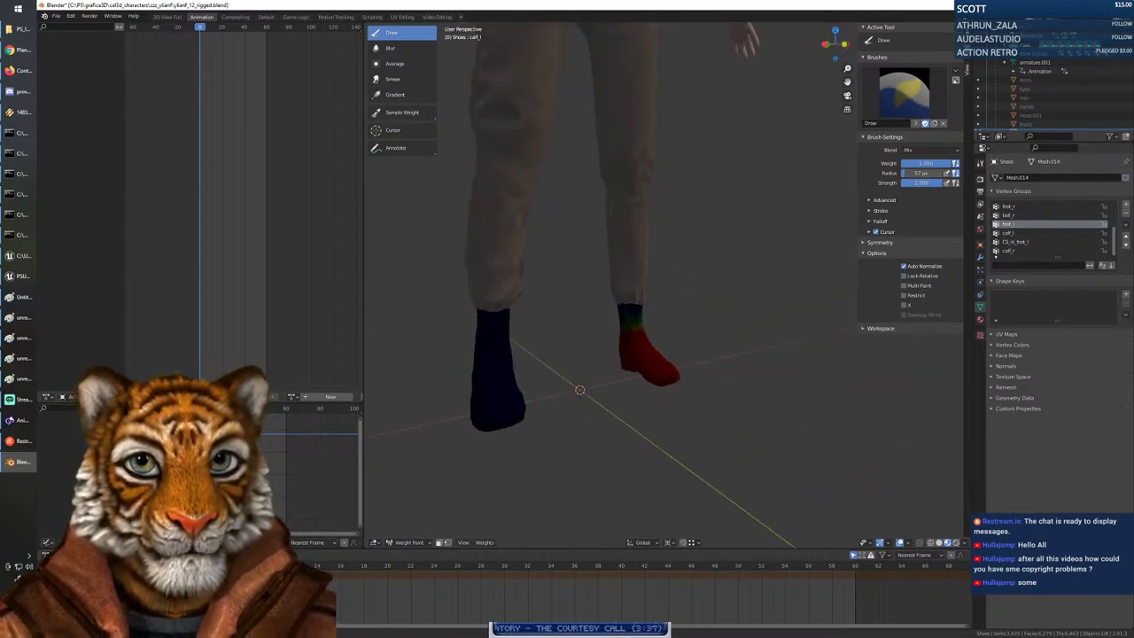
{"action": "mouse_move", "coordinate": [153, 565]}
{"action": "left_mouse_down"}
{"action": "mouse_move", "coordinate": [323, 565]}
{"action": "mouse_move", "coordinate": [153, 565]}
{"action": "left_mouse_up"}
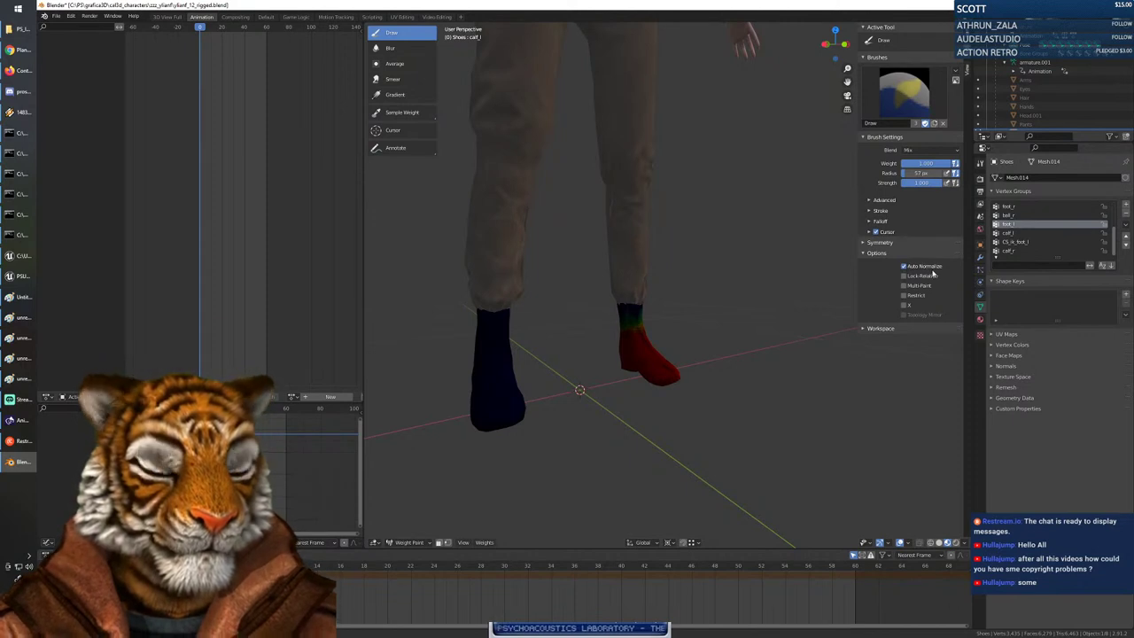
{"action": "mouse_move", "coordinate": [582, 349]}
{"action": "middle_mouse_down"}
{"action": "mouse_move", "coordinate": [570, 358]}
{"action": "mouse_move", "coordinate": [619, 360]}
{"action": "middle_mouse_up"}
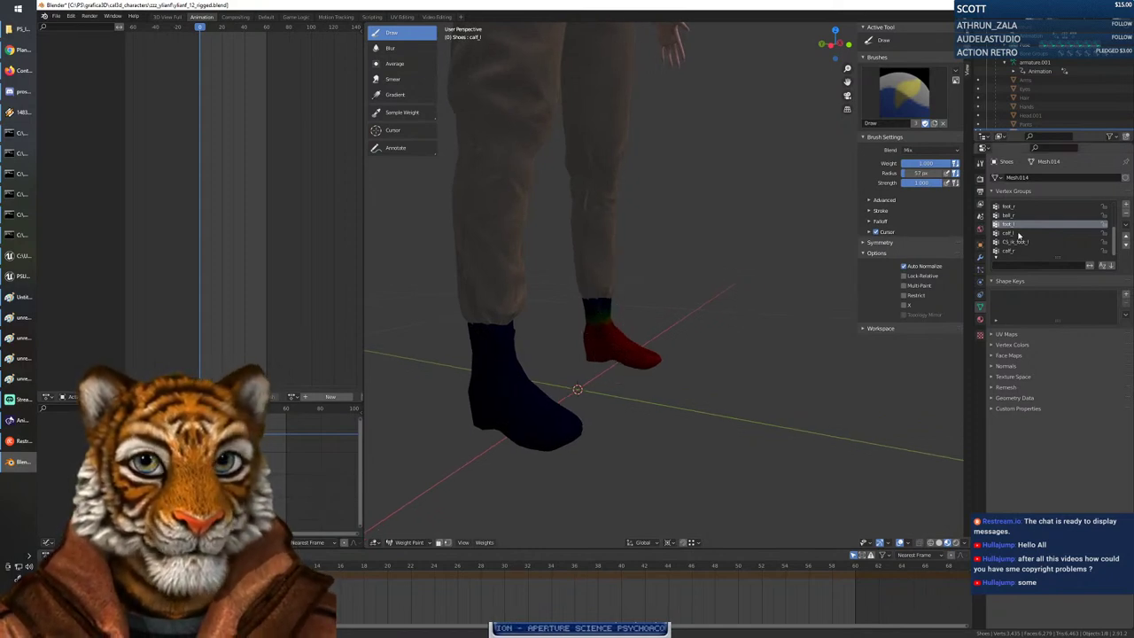
Remove the CS_ik_foot_l vertex group from the Shoes mesh.
{"action": "scroll", "coordinate": [1020, 229], "scroll_direction": "up", "scroll_amount": 2}
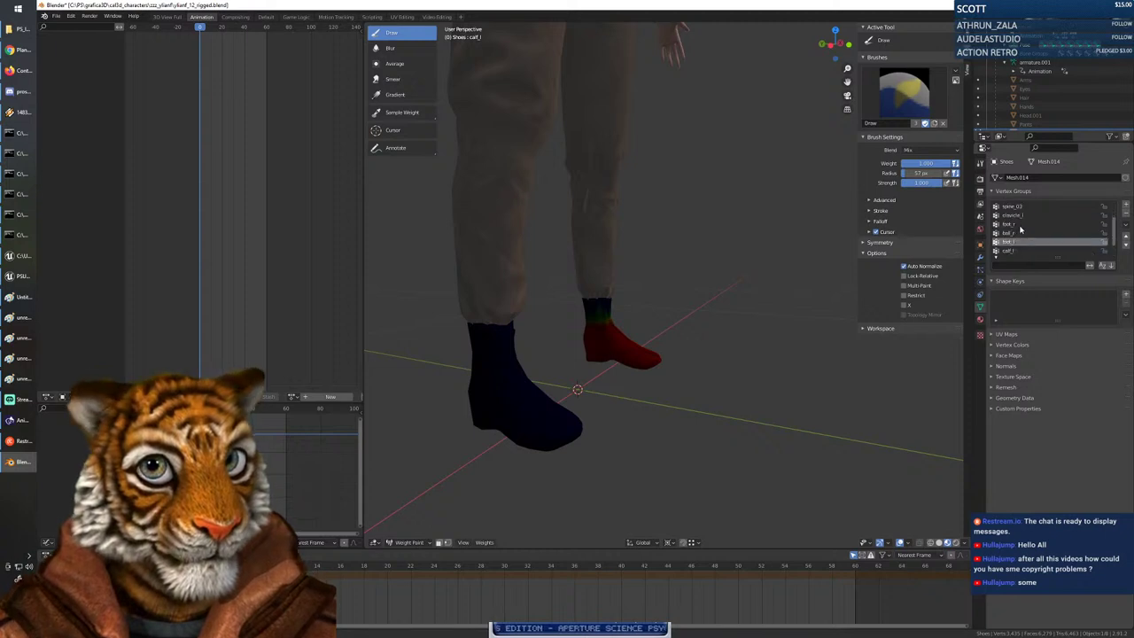
{"action": "left_click", "coordinate": [1018, 231]}
{"action": "scroll", "coordinate": [1043, 238], "scroll_direction": "down", "scroll_amount": 2}
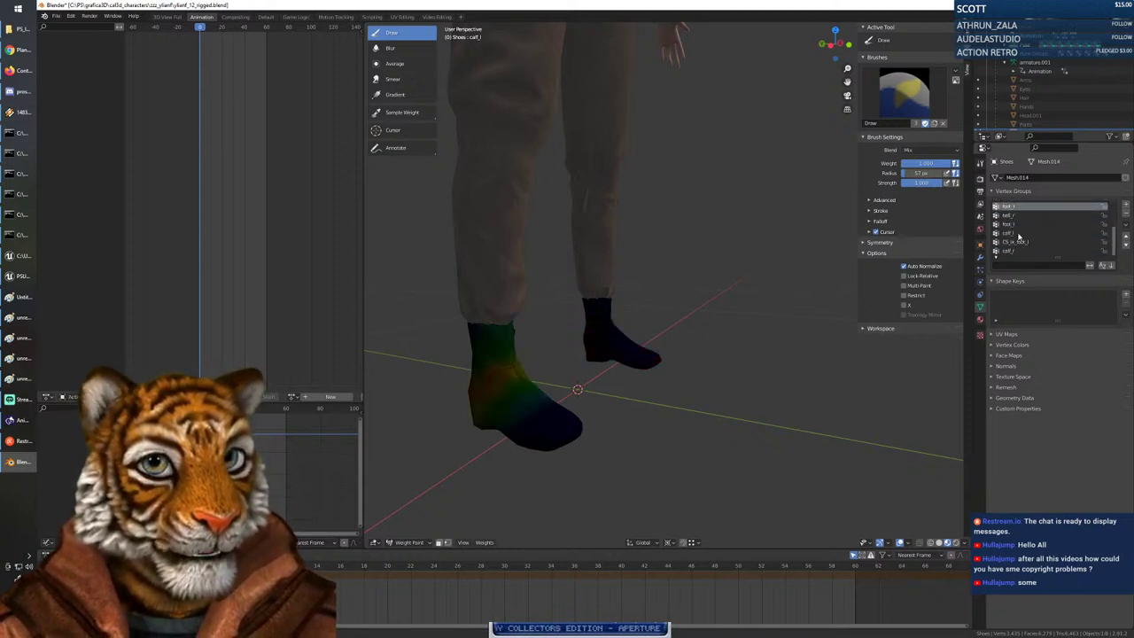
{"action": "left_click", "coordinate": [1015, 242]}
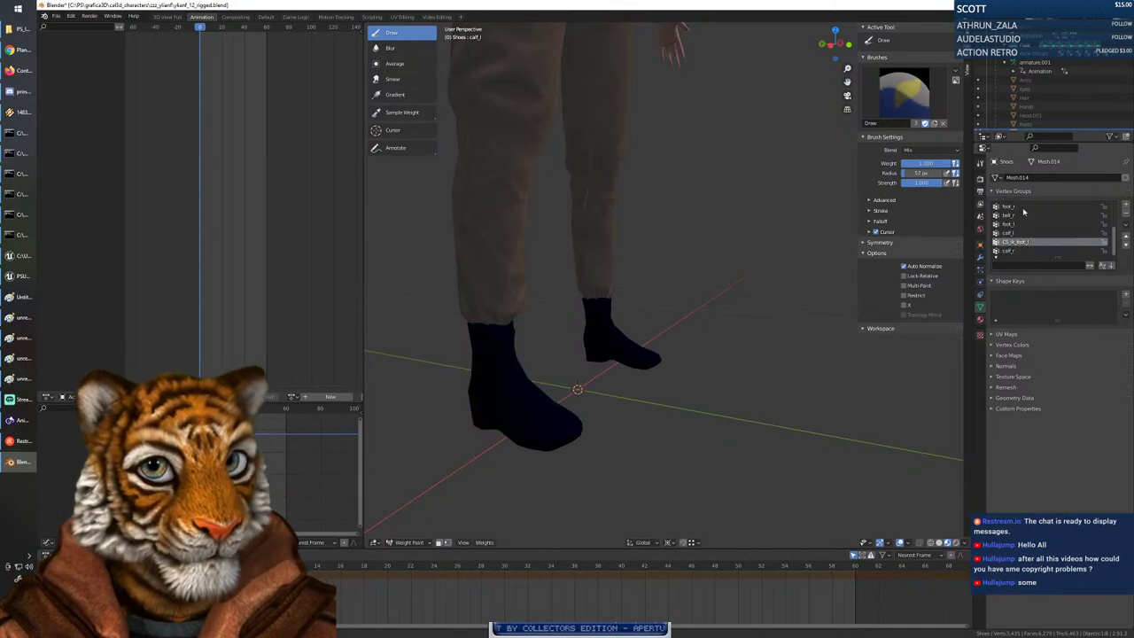
{"action": "left_click", "coordinate": [1127, 215]}
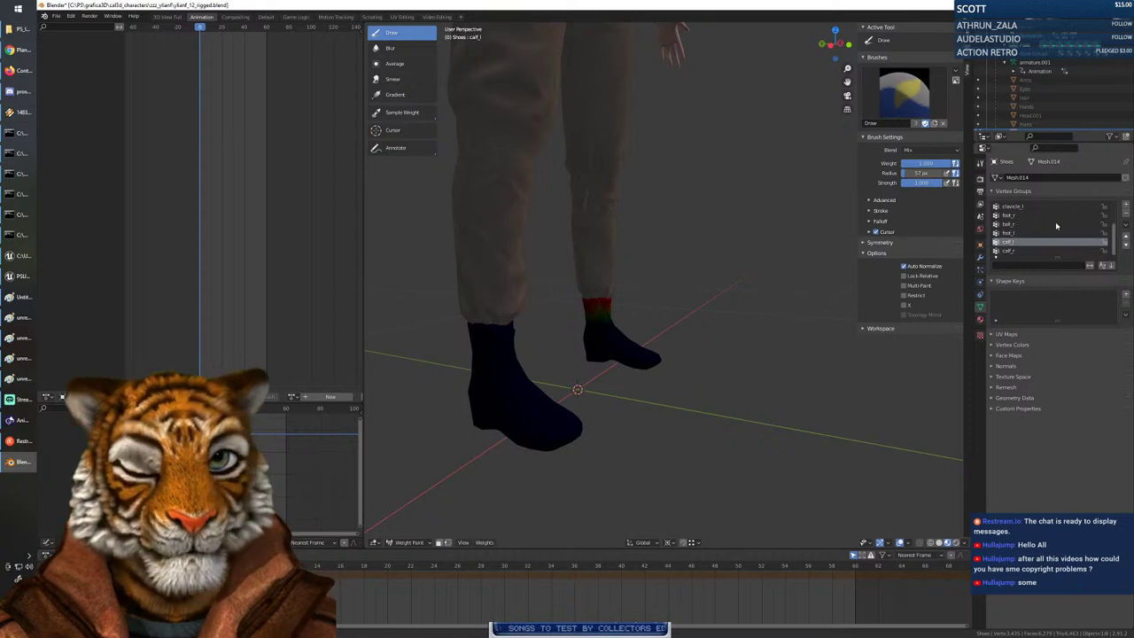
Paint weight 1.0 for the foot_r vertex group over the whole right shoe below the ankle, covering its inner and outer sides.
{"action": "left_click", "coordinate": [1016, 215]}
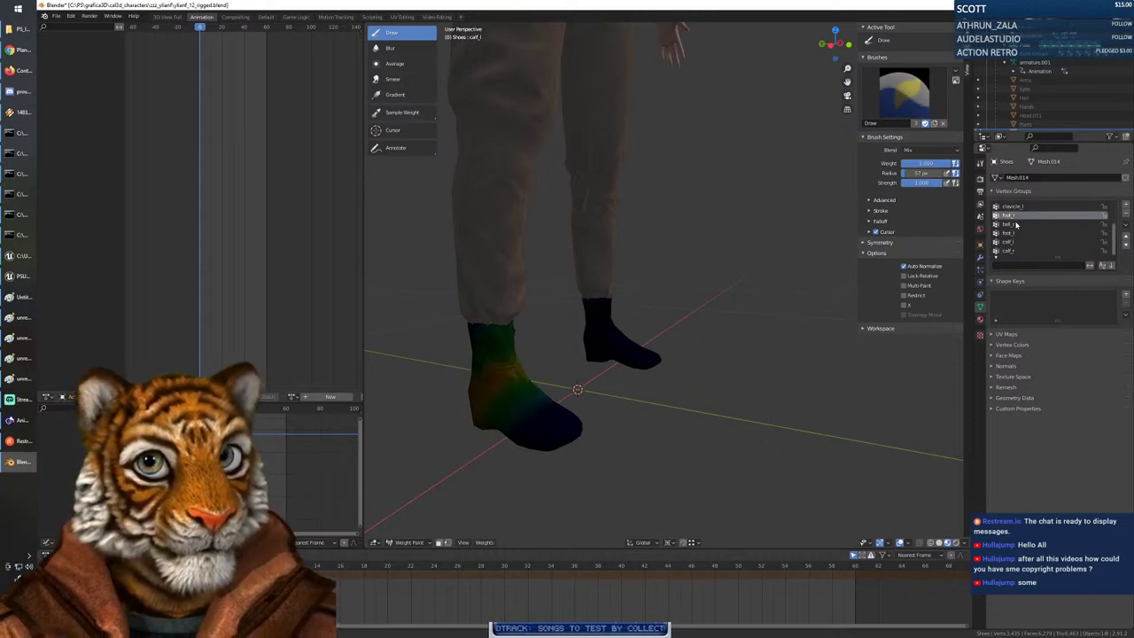
{"action": "mouse_move", "coordinate": [564, 353]}
{"action": "middle_mouse_down", "text": "shift"}
{"action": "mouse_move", "coordinate": [587, 323]}
{"action": "mouse_move", "coordinate": [556, 379]}
{"action": "middle_mouse_up", "text": "shift"}
{"action": "mouse_move", "coordinate": [556, 379]}
{"action": "left_mouse_down"}
{"action": "mouse_move", "coordinate": [627, 384]}
{"action": "mouse_move", "coordinate": [580, 350]}
{"action": "mouse_move", "coordinate": [558, 363]}
{"action": "mouse_move", "coordinate": [580, 364]}
{"action": "mouse_move", "coordinate": [529, 357]}
{"action": "mouse_move", "coordinate": [551, 381]}
{"action": "left_mouse_up"}
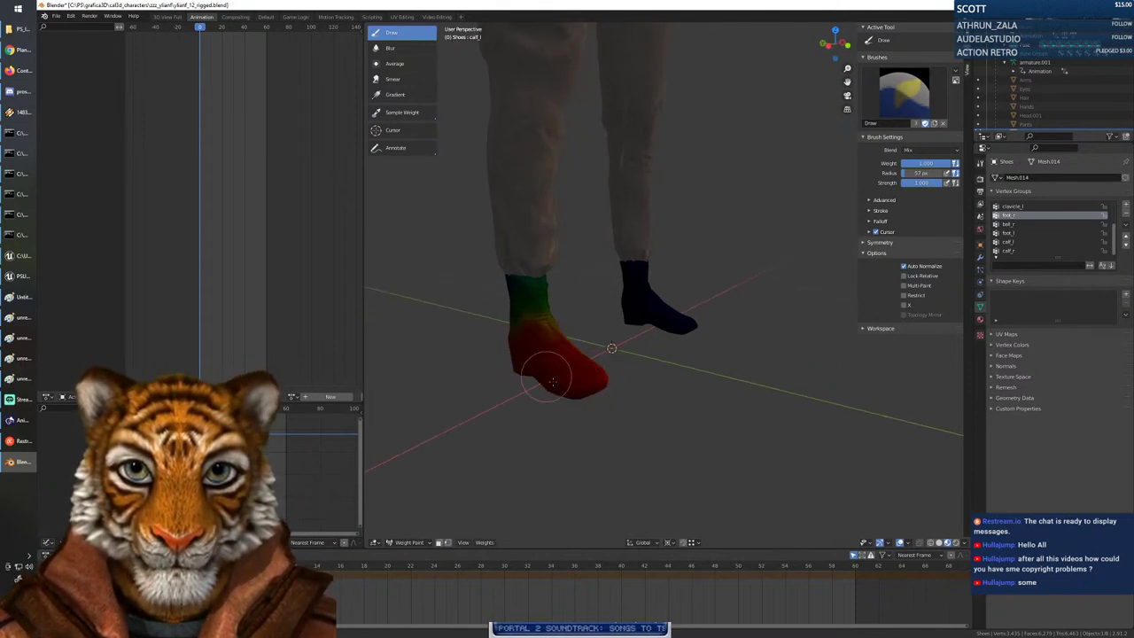
{"action": "middle_click_drag", "start_coordinate": [552, 381], "coordinate": [518, 341]}
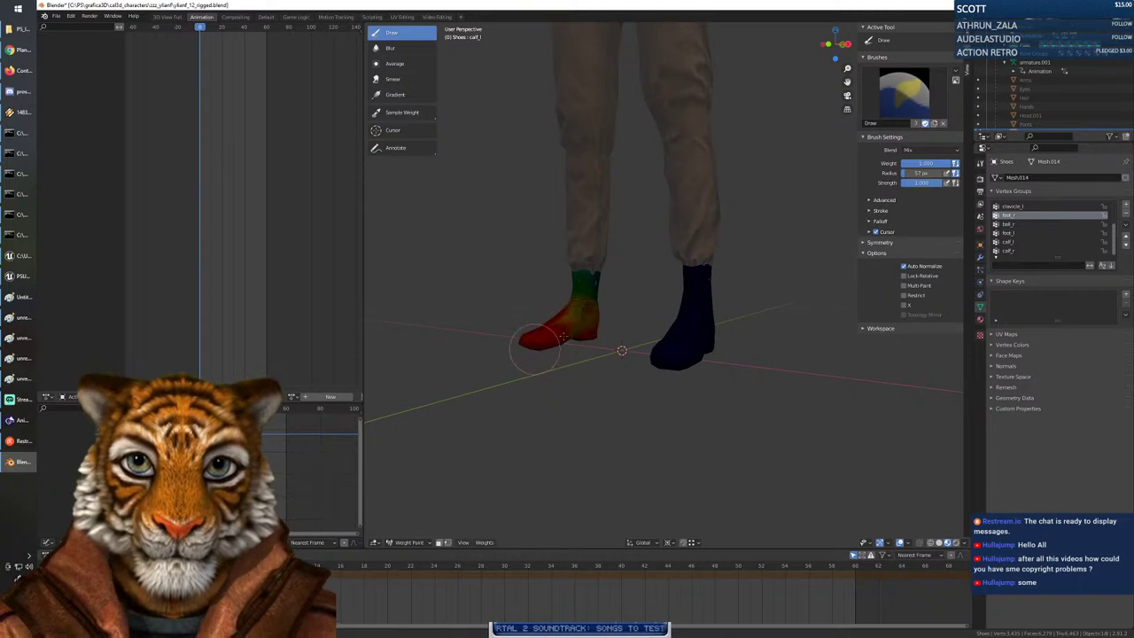
{"action": "mouse_move", "coordinate": [534, 350]}
{"action": "left_mouse_down"}
{"action": "mouse_move", "coordinate": [585, 314]}
{"action": "mouse_move", "coordinate": [620, 310]}
{"action": "mouse_move", "coordinate": [602, 337]}
{"action": "mouse_move", "coordinate": [551, 308]}
{"action": "left_mouse_up"}
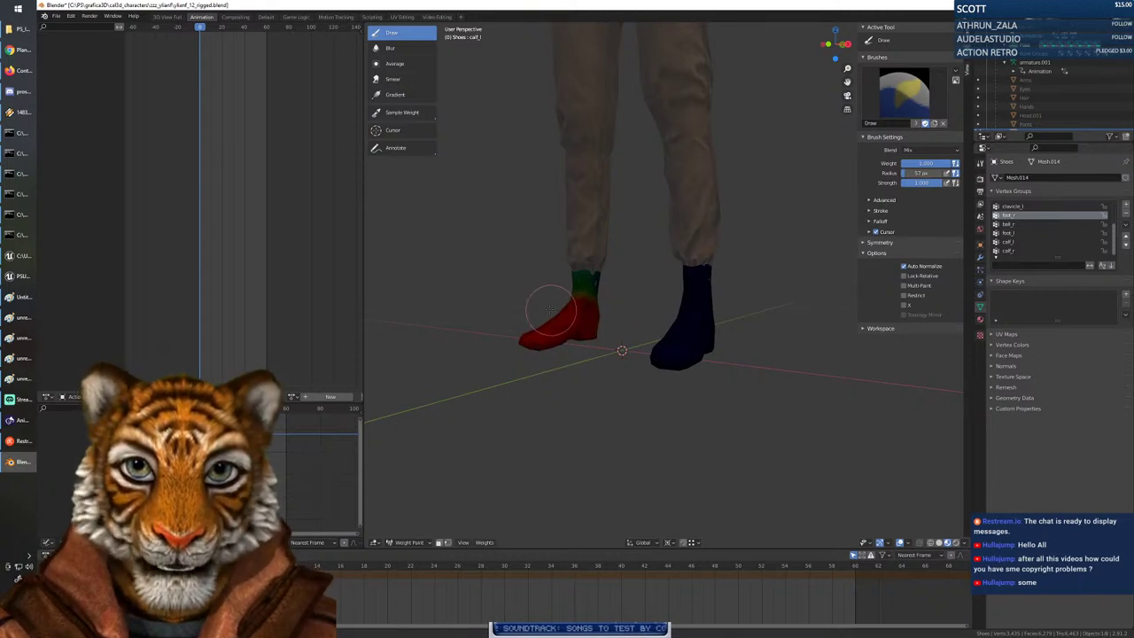
{"action": "mouse_move", "coordinate": [493, 324]}
{"action": "middle_mouse_down"}
{"action": "mouse_move", "coordinate": [628, 322]}
{"action": "mouse_move", "coordinate": [656, 352]}
{"action": "middle_mouse_up"}
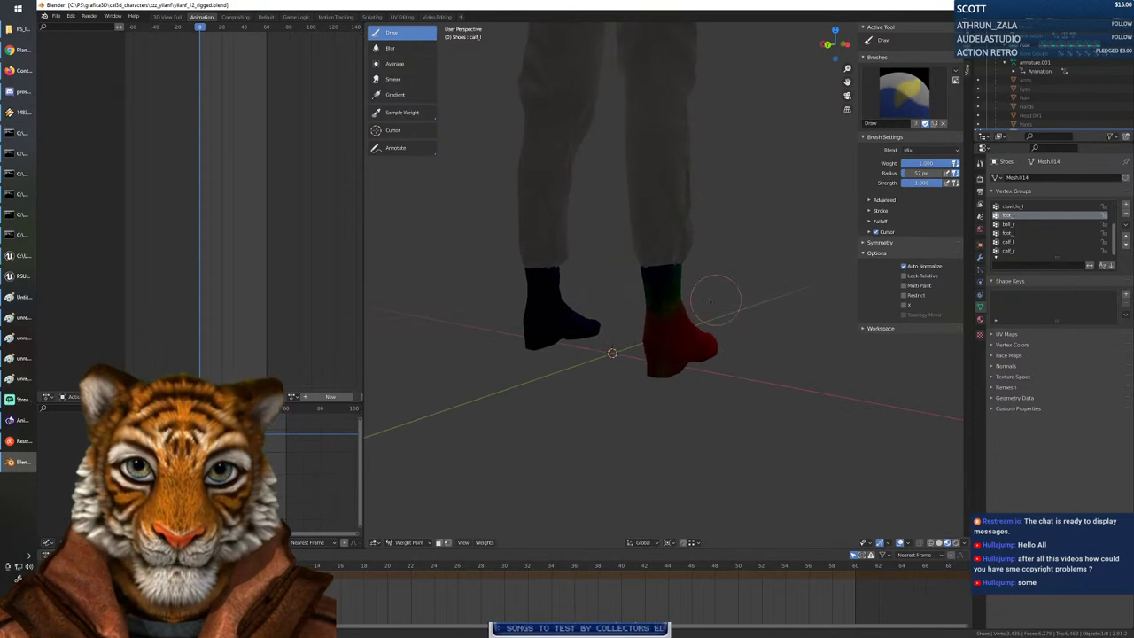
{"action": "middle_click_drag", "start_coordinate": [627, 349], "coordinate": [716, 353]}
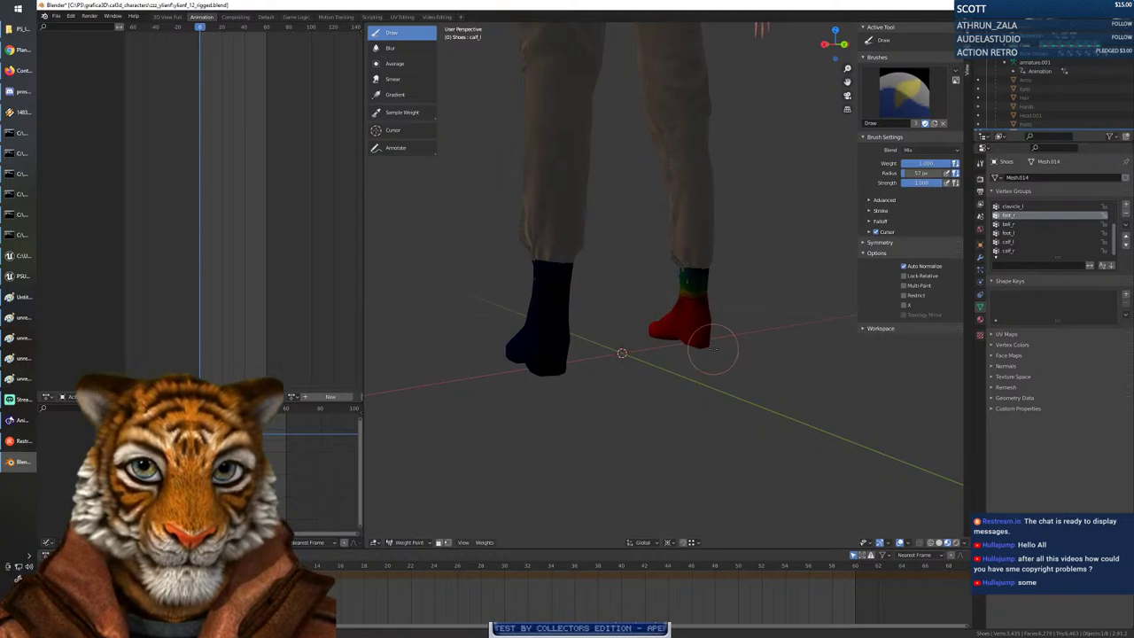
{"action": "mouse_move", "coordinate": [714, 348]}
{"action": "middle_mouse_down"}
{"action": "mouse_move", "coordinate": [629, 351]}
{"action": "mouse_move", "coordinate": [564, 329]}
{"action": "middle_mouse_up"}
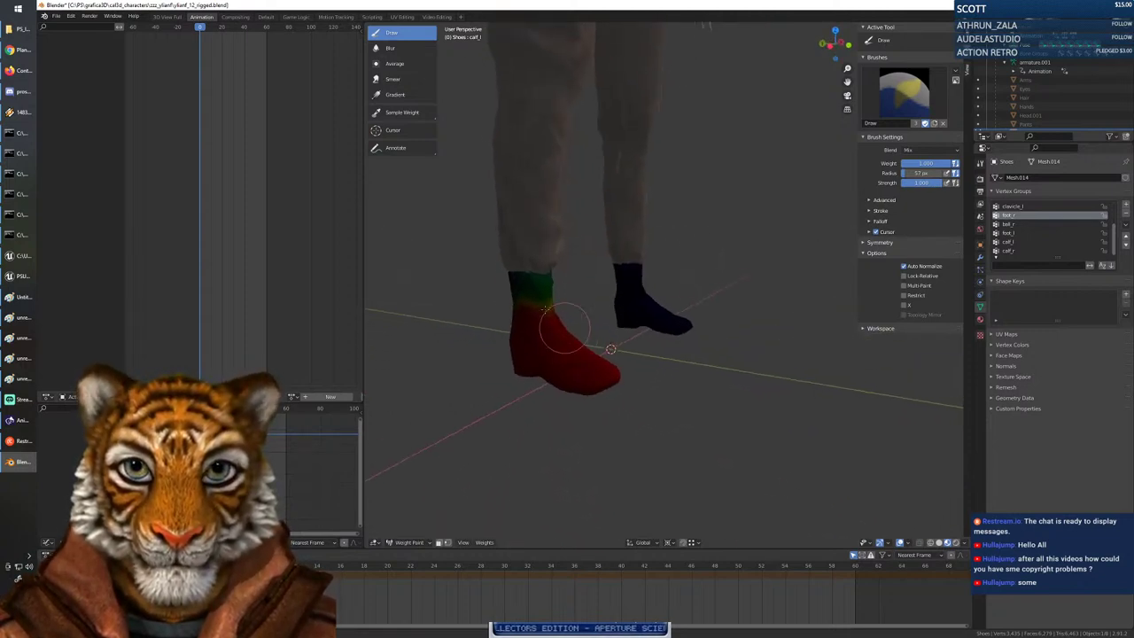
Set the brush weight to 0.5 and paint the ankle of the right shoe with it for foot_r.
{"action": "right_click", "coordinate": [542, 282]}
{"action": "left_click", "coordinate": [518, 299]}
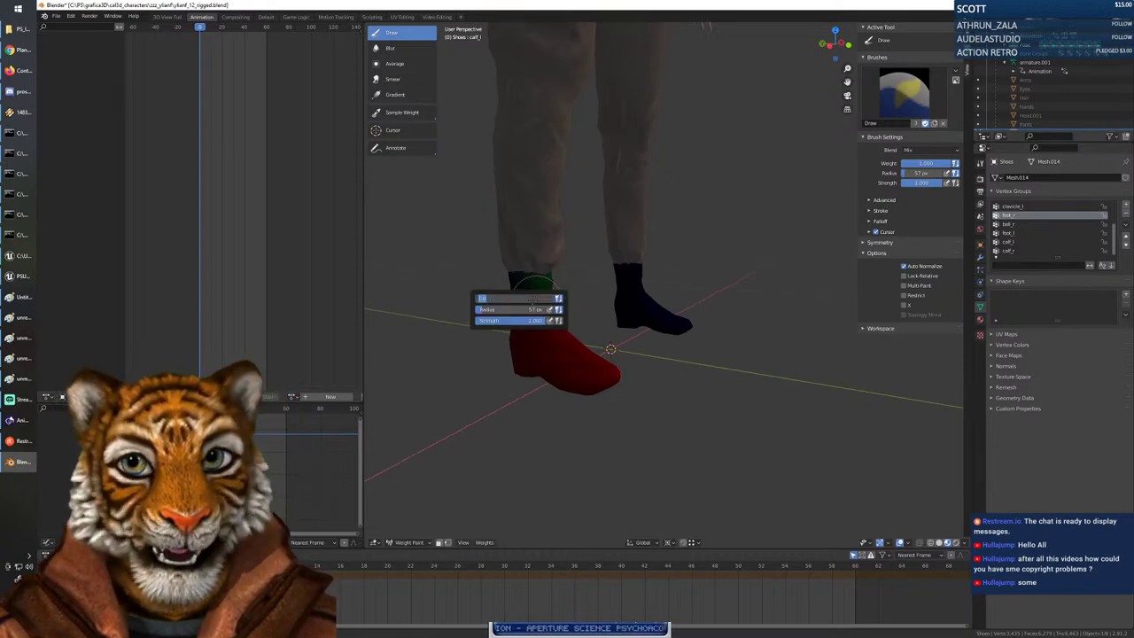
{"action": "left_click", "coordinate": [541, 298]}
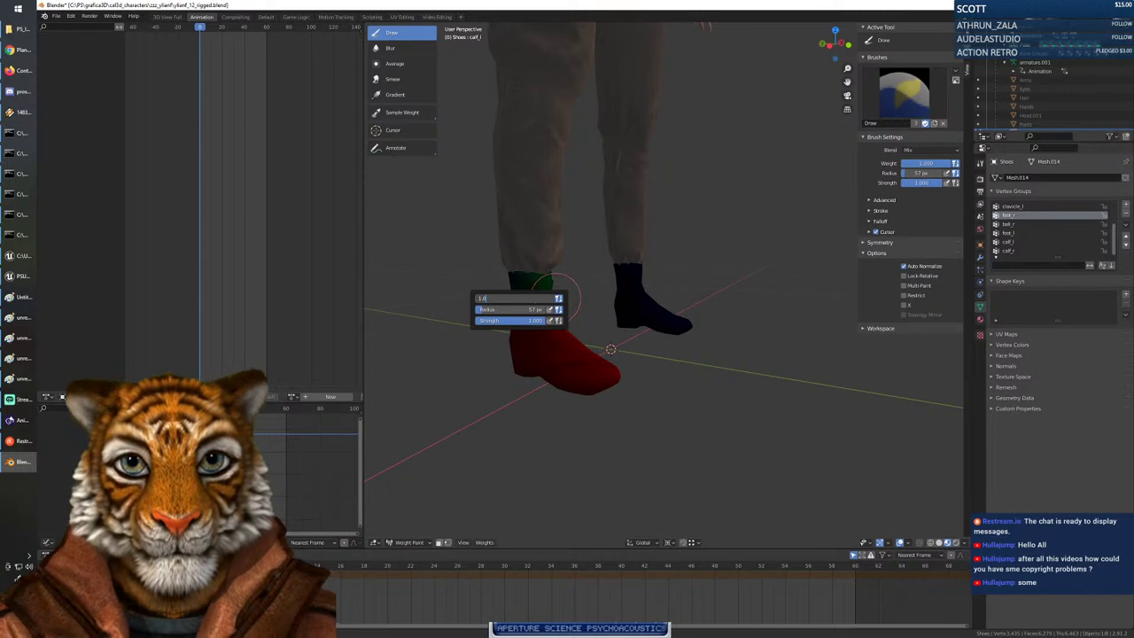
{"action": "key", "text": "Return"}
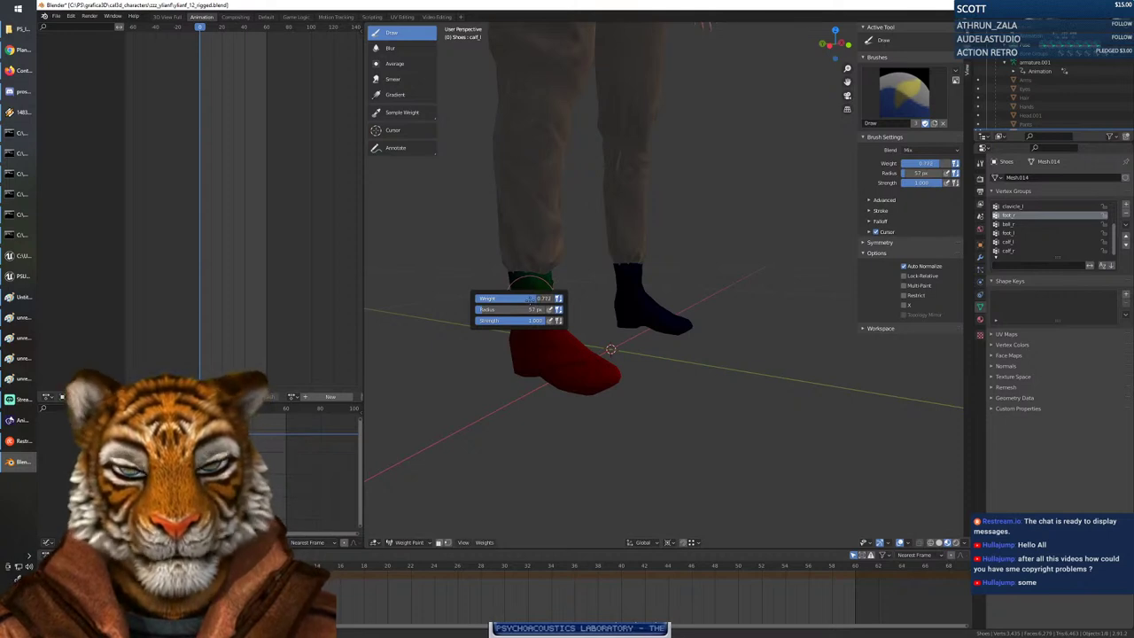
{"action": "left_click_drag", "start_coordinate": [529, 299], "coordinate": [518, 300]}
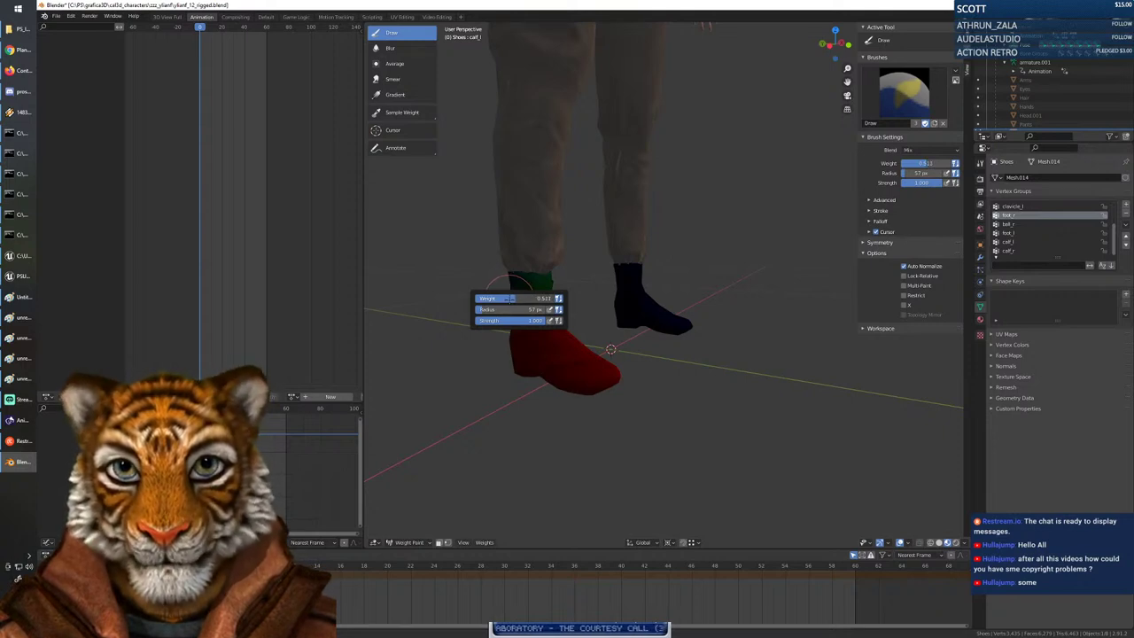
{"action": "left_click_drag", "start_coordinate": [509, 299], "coordinate": [505, 298]}
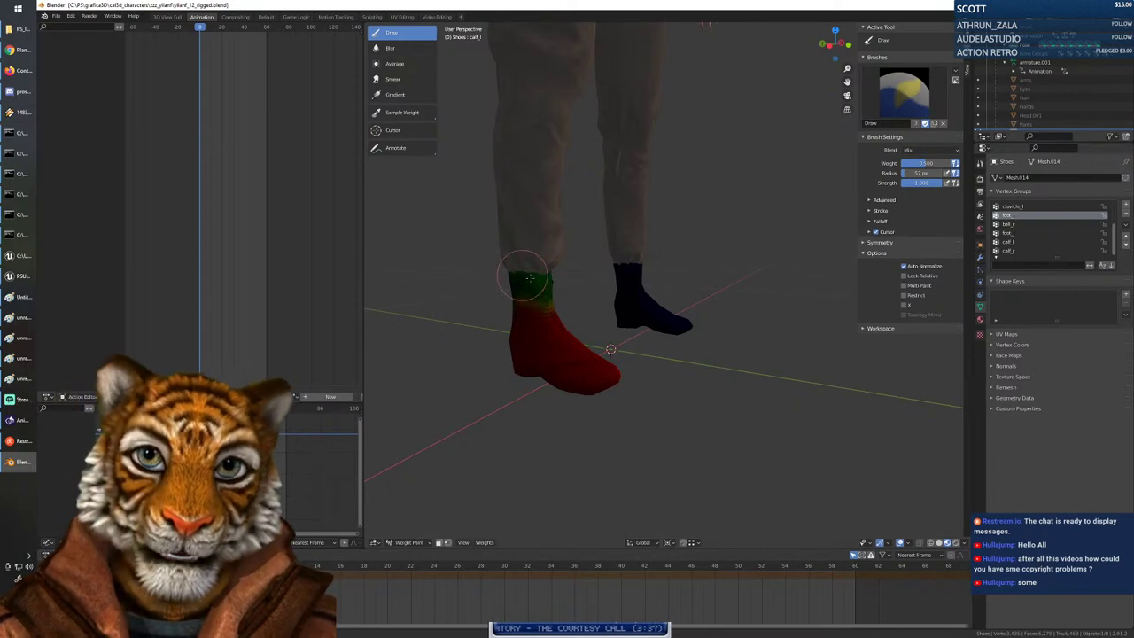
{"action": "right_click", "coordinate": [528, 279]}
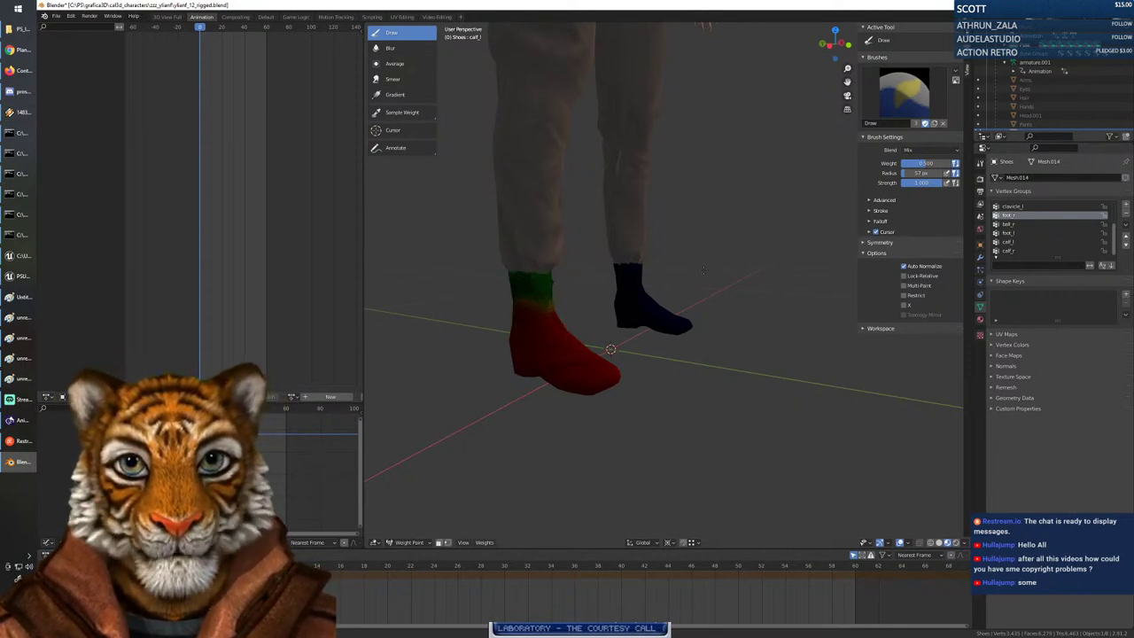
Paint the left shoe's ankle at weight 0.5 for the foot_l vertex group and undo the stroke that spills onto the right shoe.
{"action": "mouse_move", "coordinate": [702, 270]}
{"action": "middle_mouse_down"}
{"action": "mouse_move", "coordinate": [567, 257]}
{"action": "mouse_move", "coordinate": [611, 255]}
{"action": "mouse_move", "coordinate": [671, 275]}
{"action": "middle_mouse_up"}
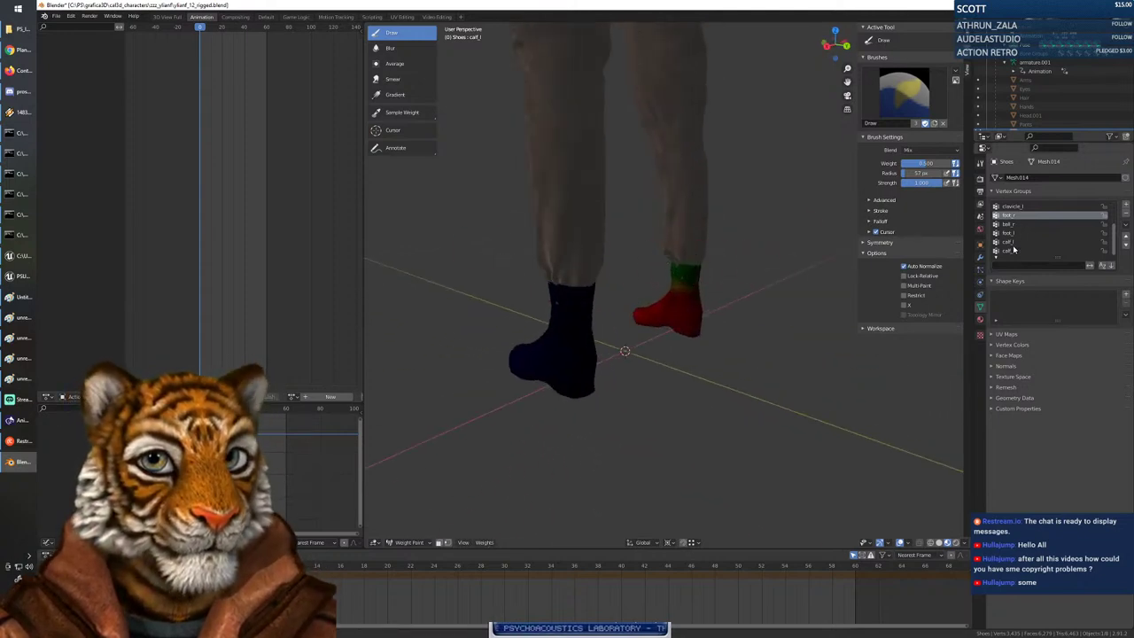
{"action": "scroll", "coordinate": [1021, 235], "scroll_direction": "up", "scroll_amount": 3}
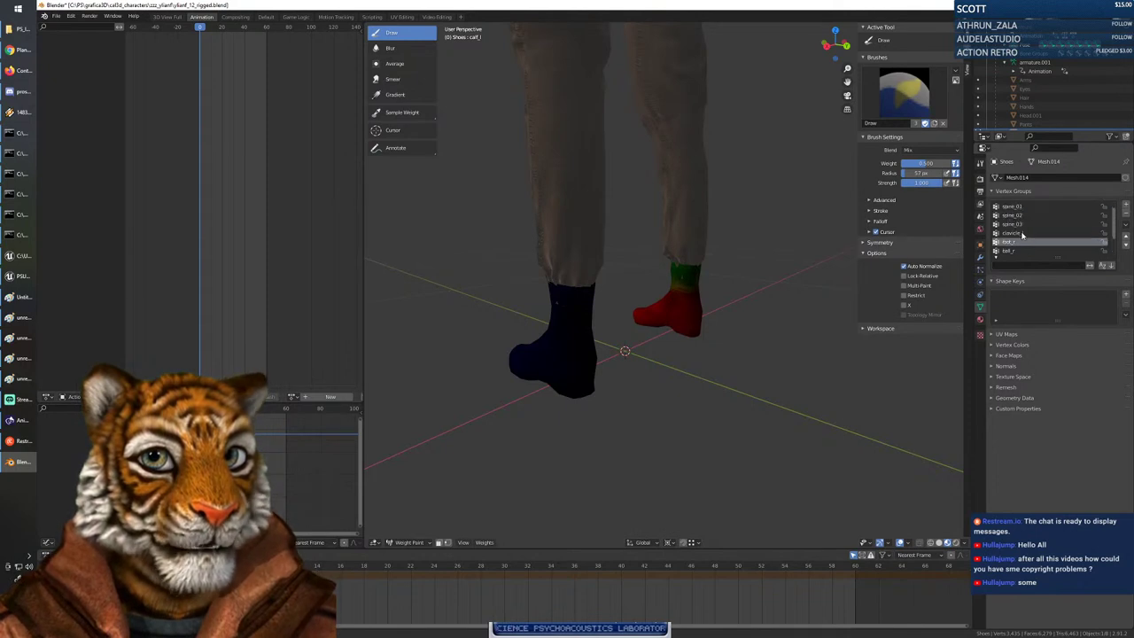
{"action": "scroll", "coordinate": [1025, 239], "scroll_direction": "down", "scroll_amount": 3}
{"action": "left_click", "coordinate": [1010, 234]}
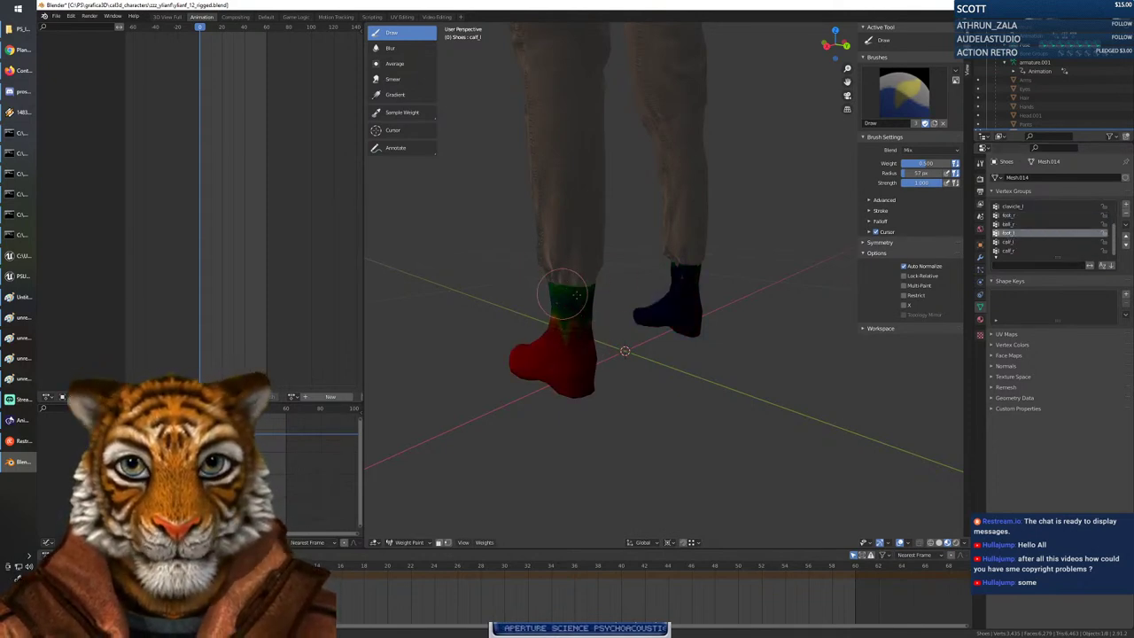
{"action": "mouse_move", "coordinate": [593, 288]}
{"action": "middle_mouse_down"}
{"action": "mouse_move", "coordinate": [527, 272]}
{"action": "mouse_move", "coordinate": [600, 273]}
{"action": "middle_mouse_up"}
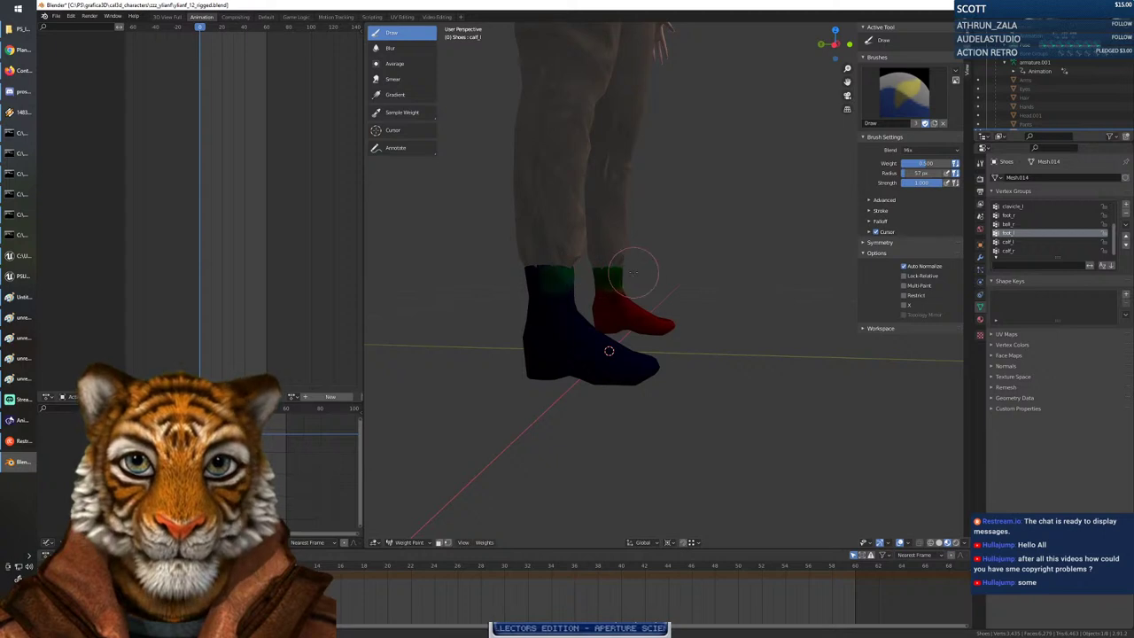
{"action": "key", "text": "ctrl+z"}
{"action": "middle_click_drag", "start_coordinate": [653, 280], "coordinate": [539, 278]}
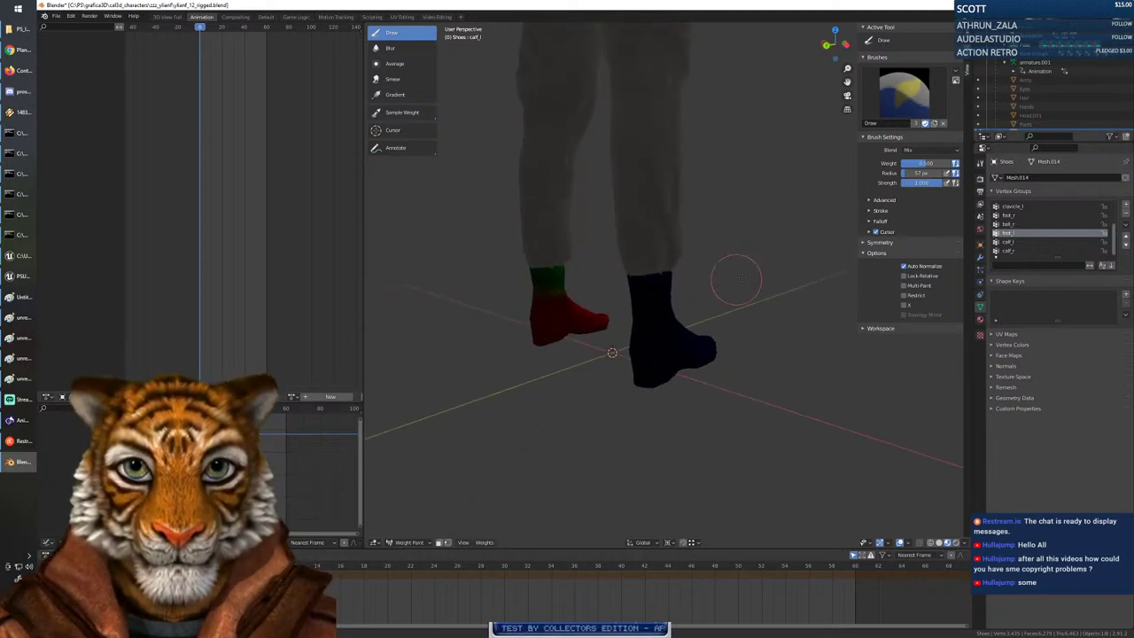
{"action": "middle_click_drag", "start_coordinate": [735, 279], "coordinate": [680, 266]}
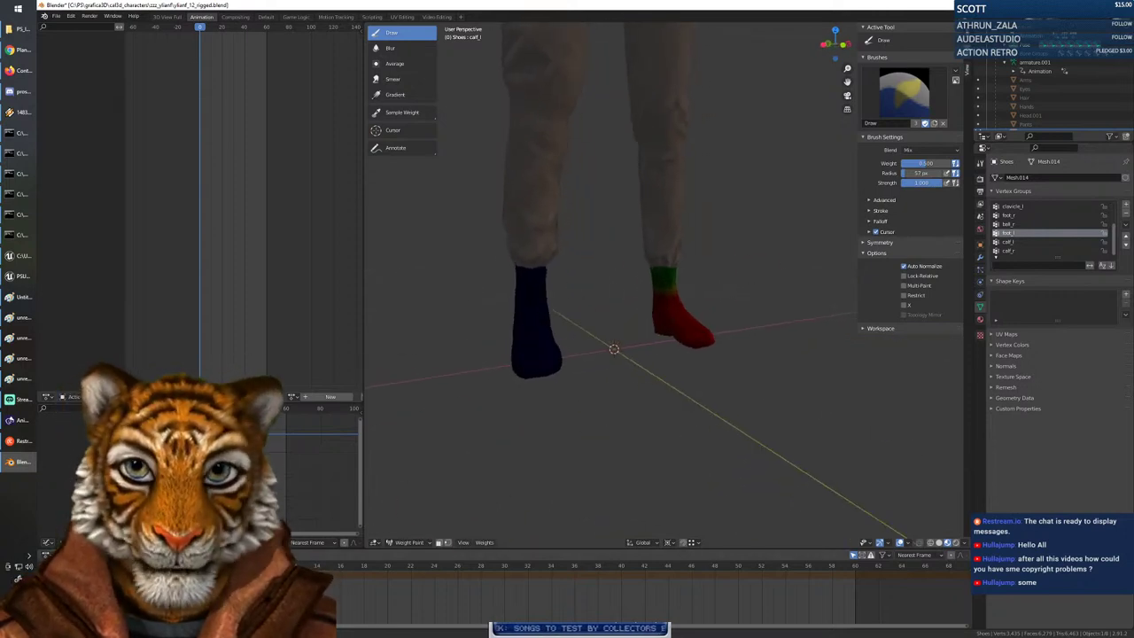
Inspect the foot_l and calf_l vertex group weights on the Shoes mesh around the left ankle.
{"action": "left_click_drag", "start_coordinate": [153, 566], "coordinate": [211, 566]}
{"action": "left_click_drag", "start_coordinate": [205, 27], "coordinate": [200, 27]}
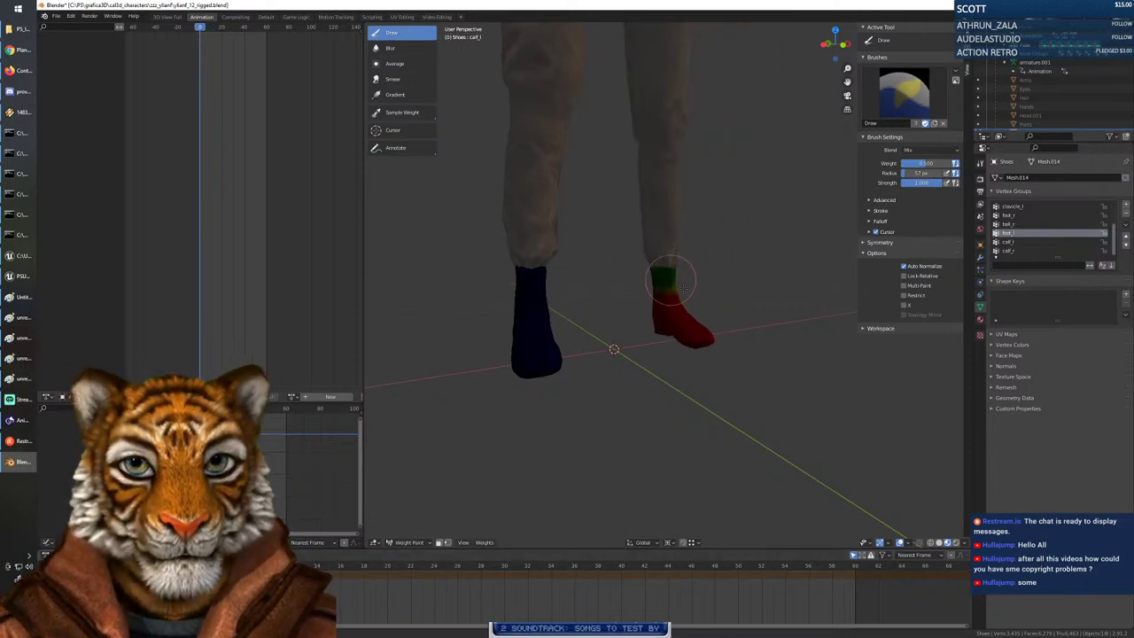
{"action": "middle_click_drag", "start_coordinate": [607, 313], "coordinate": [690, 217]}
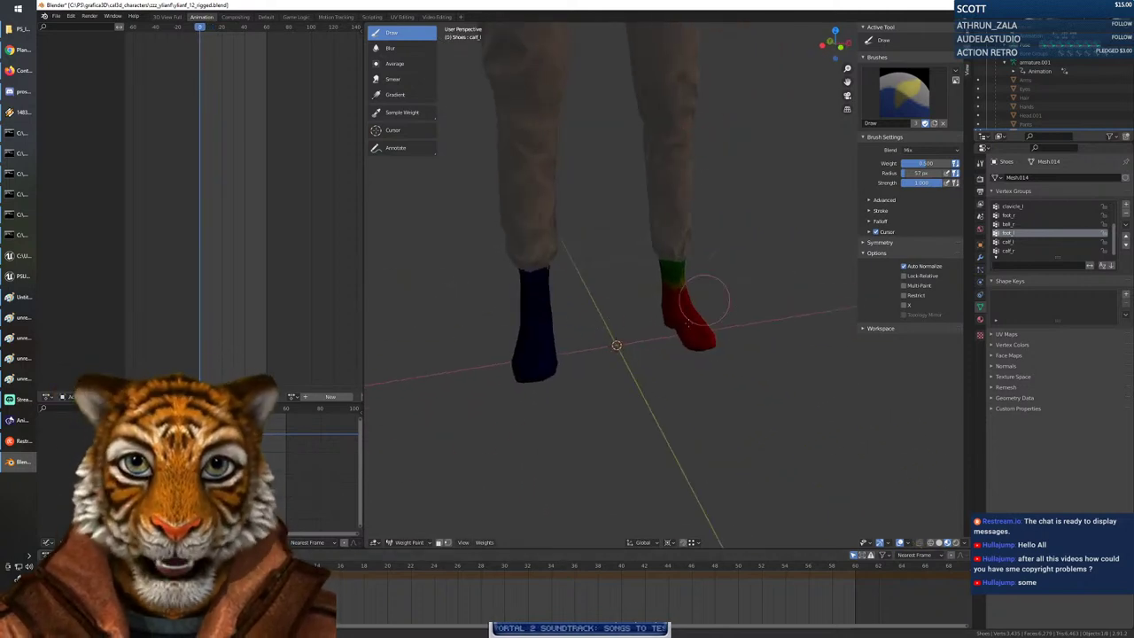
{"action": "middle_click_drag", "start_coordinate": [705, 300], "coordinate": [702, 325]}
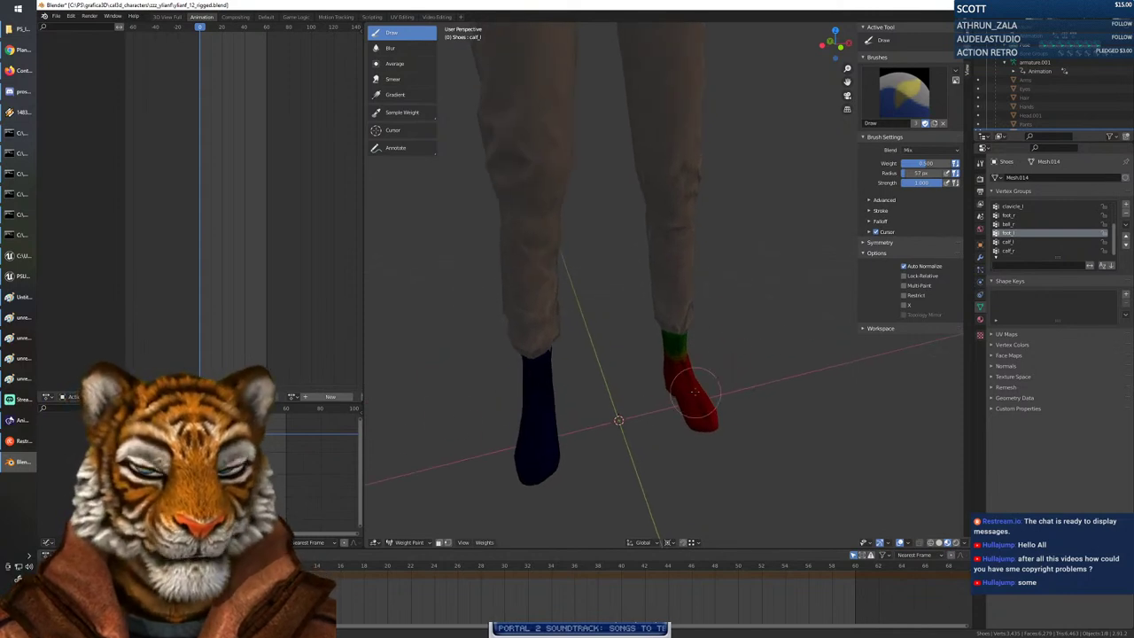
{"action": "left_click", "coordinate": [1031, 245]}
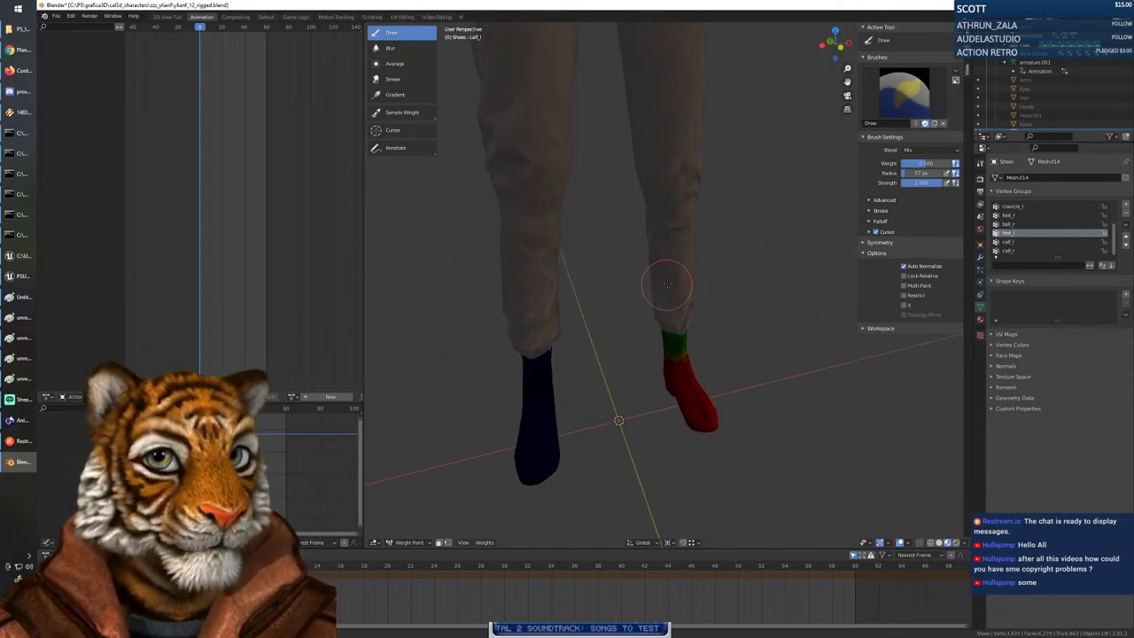
{"action": "key", "text": "Tab"}
{"action": "key", "text": "Tab"}
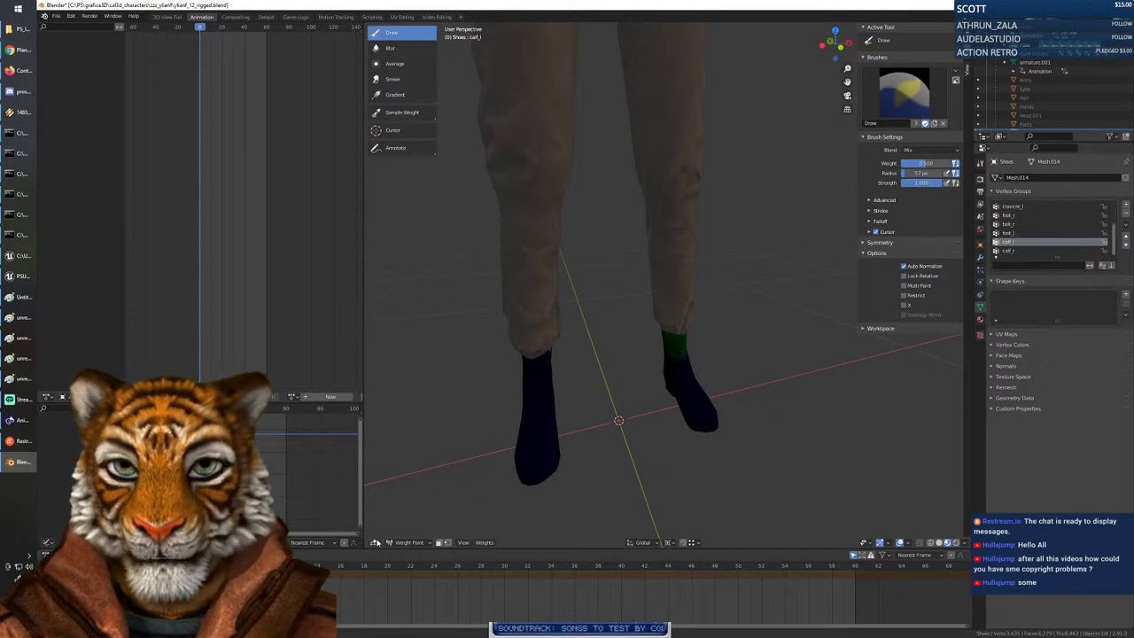
Bring the Pants mesh into Weight Paint mode and hide the Shoes mesh to expose the trouser cuffs.
{"action": "scroll", "coordinate": [1041, 94], "scroll_direction": "down", "scroll_amount": 3}
{"action": "left_click", "coordinate": [1027, 70]}
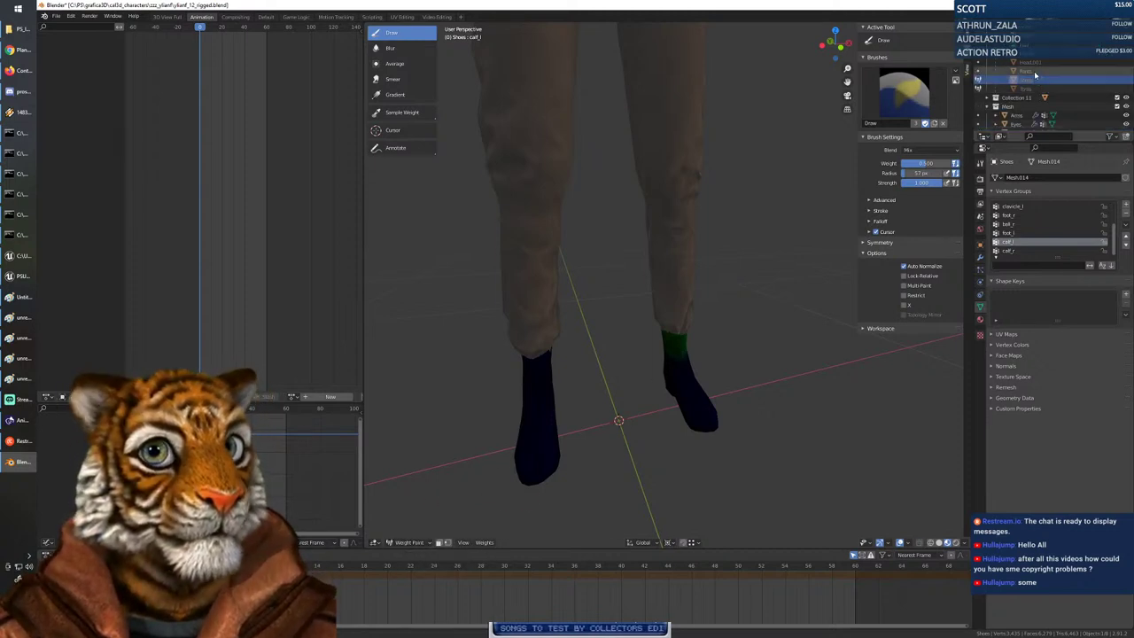
{"action": "left_click", "coordinate": [409, 542]}
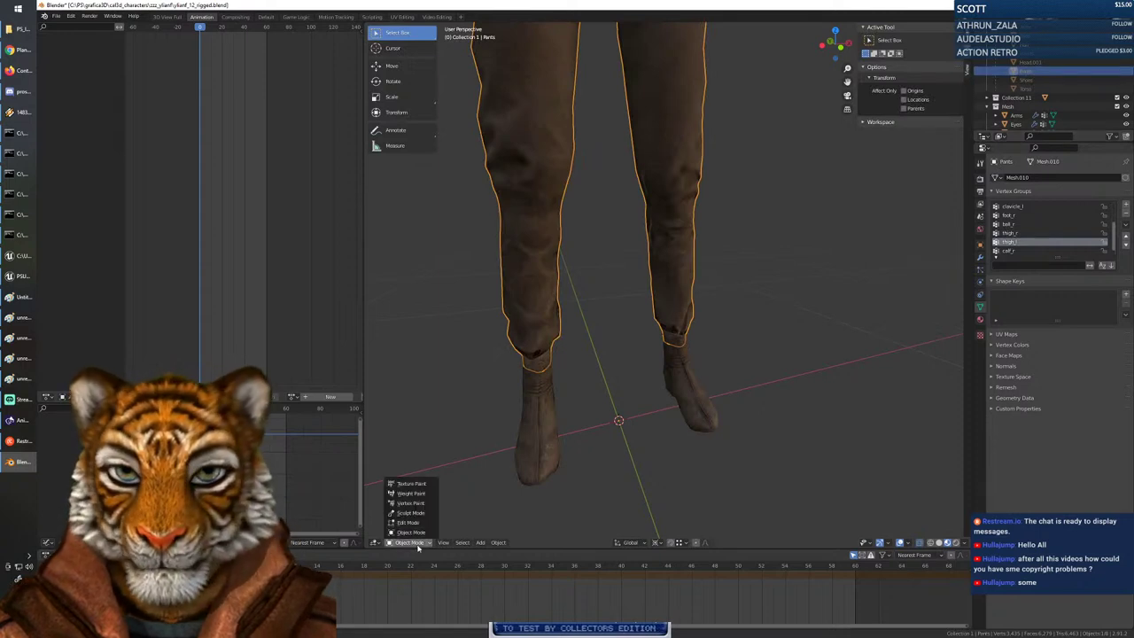
{"action": "left_click", "coordinate": [409, 493]}
{"action": "mouse_move", "coordinate": [767, 391]}
{"action": "middle_mouse_down"}
{"action": "mouse_move", "coordinate": [695, 372]}
{"action": "mouse_move", "coordinate": [740, 381]}
{"action": "mouse_move", "coordinate": [668, 336]}
{"action": "mouse_move", "coordinate": [644, 357]}
{"action": "middle_mouse_up"}
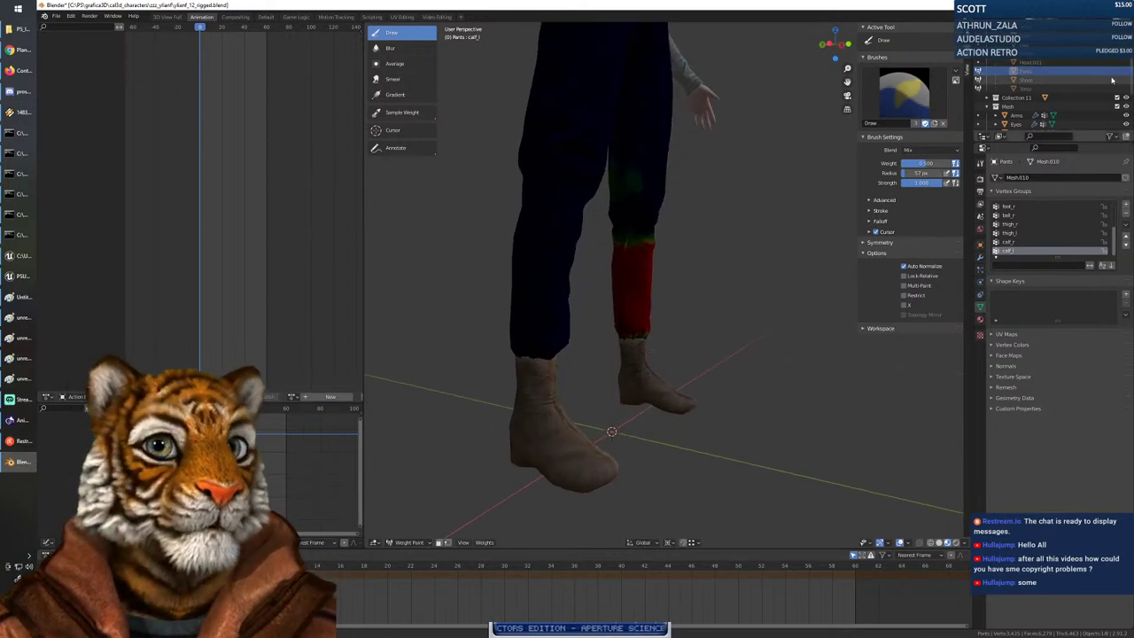
{"action": "scroll", "coordinate": [1071, 87], "scroll_direction": "up", "scroll_amount": 2}
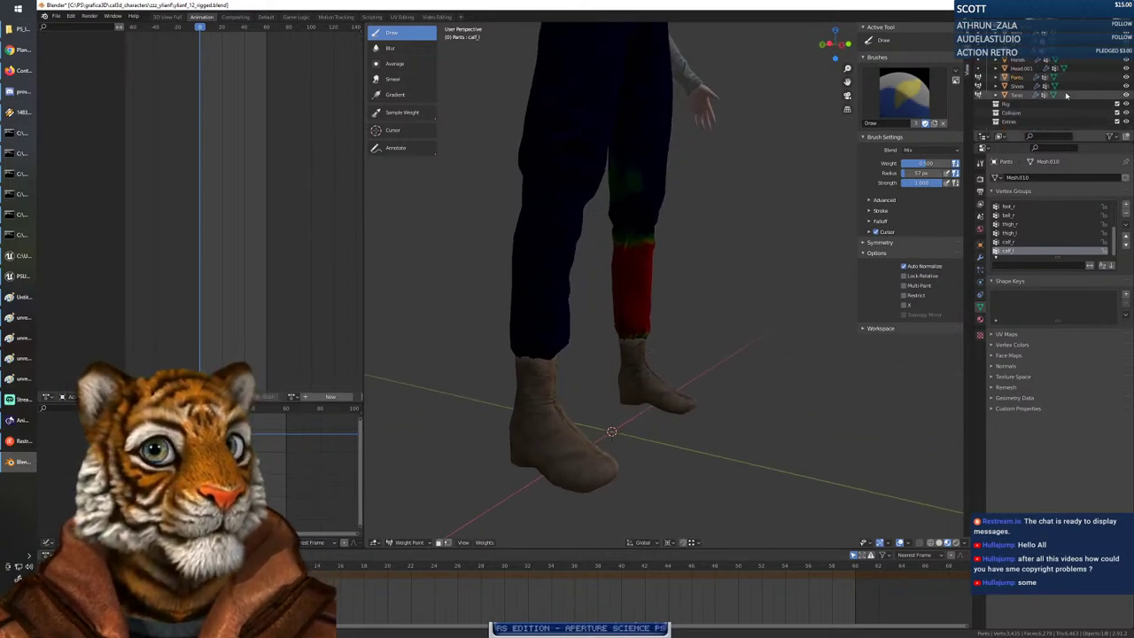
{"action": "left_click", "coordinate": [1125, 86]}
{"action": "mouse_move", "coordinate": [797, 292]}
{"action": "middle_mouse_down"}
{"action": "mouse_move", "coordinate": [700, 329]}
{"action": "mouse_move", "coordinate": [744, 305]}
{"action": "mouse_move", "coordinate": [728, 320]}
{"action": "mouse_move", "coordinate": [696, 297]}
{"action": "middle_mouse_up"}
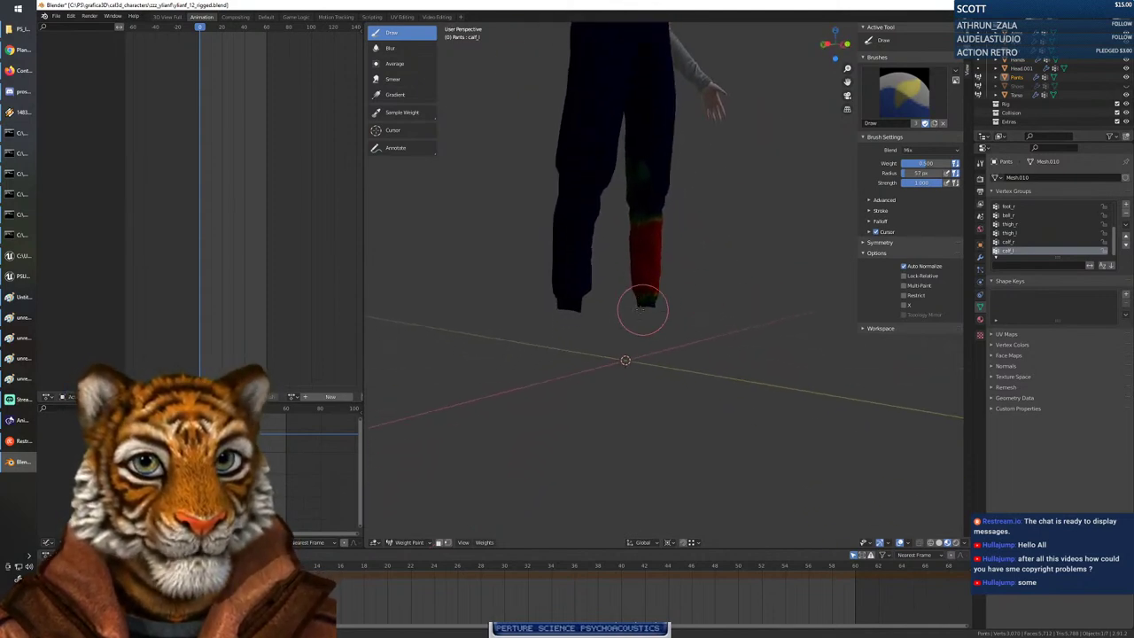
Try painting the left trouser cuff at weight 0.5 for the calf_l vertex group.
{"action": "scroll", "coordinate": [671, 320], "scroll_direction": "up", "scroll_amount": 3}
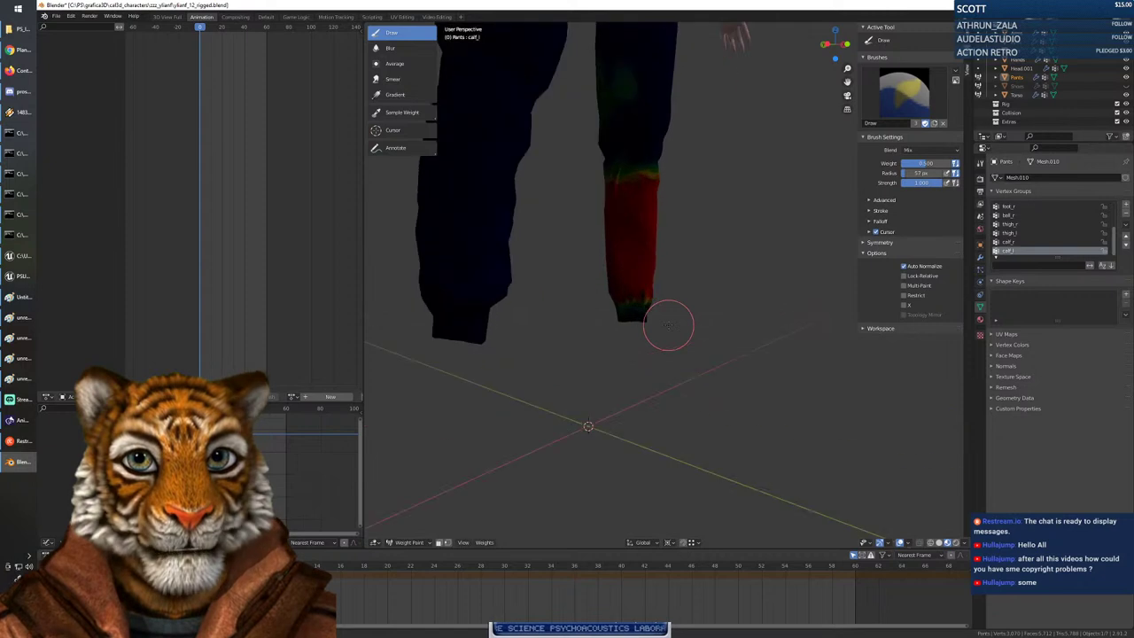
{"action": "scroll", "coordinate": [669, 325], "scroll_direction": "up", "scroll_amount": 2}
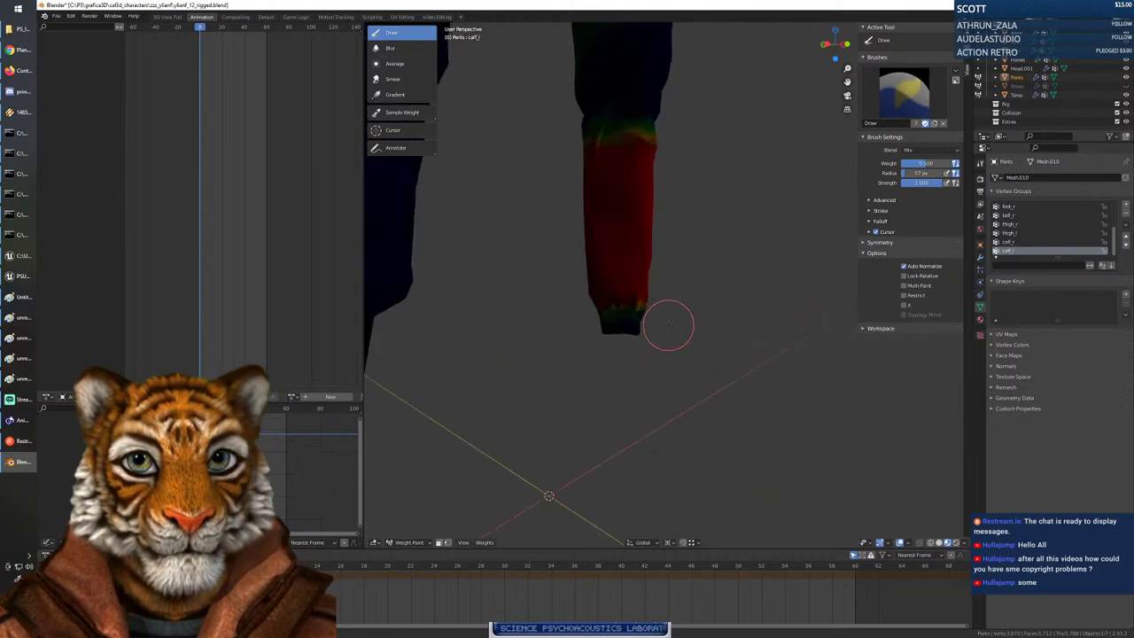
{"action": "left_click", "coordinate": [1018, 251]}
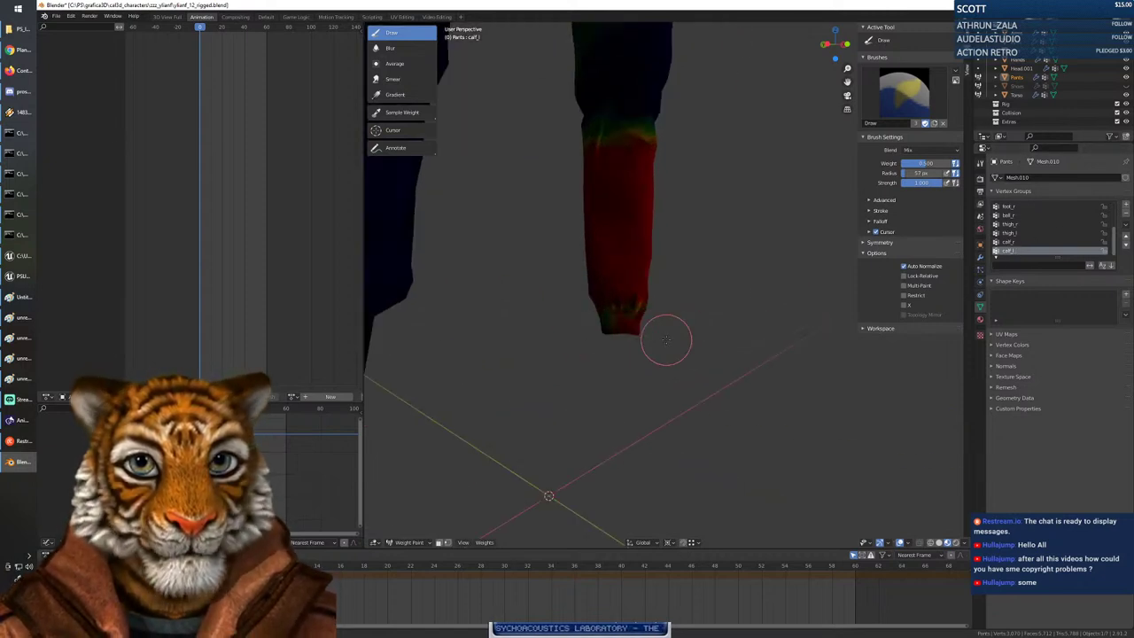
{"action": "key", "text": "alt+h"}
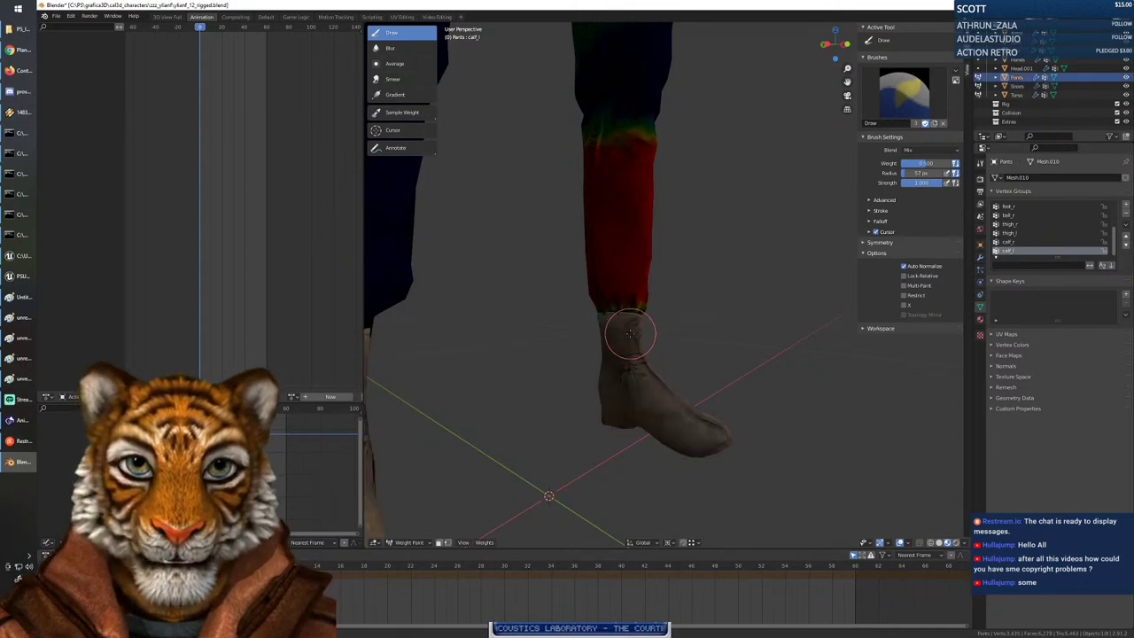
{"action": "left_click", "coordinate": [1125, 87]}
Adjust the brush weight and paint all around the left trouser cuff for calf_l until it matches the full-weight lower leg.
{"action": "right_click", "coordinate": [632, 329]}
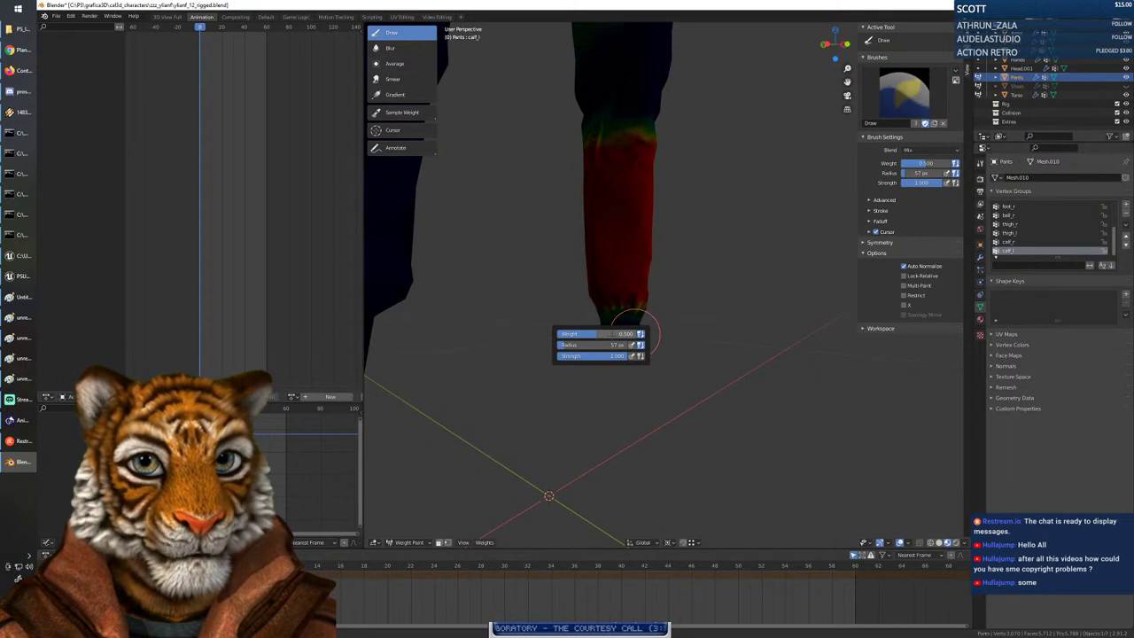
{"action": "left_click_drag", "start_coordinate": [593, 333], "coordinate": [581, 335]}
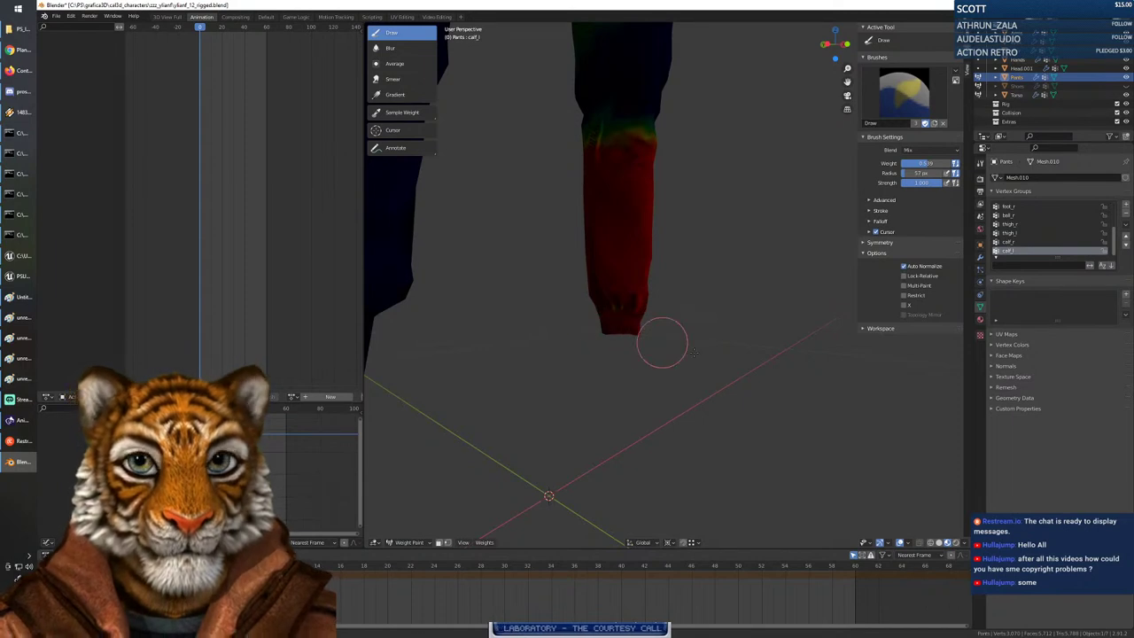
{"action": "mouse_move", "coordinate": [661, 339]}
{"action": "middle_mouse_down"}
{"action": "mouse_move", "coordinate": [625, 361]}
{"action": "mouse_move", "coordinate": [600, 357]}
{"action": "middle_mouse_up"}
{"action": "left_click_drag", "start_coordinate": [820, 377], "coordinate": [774, 372]}
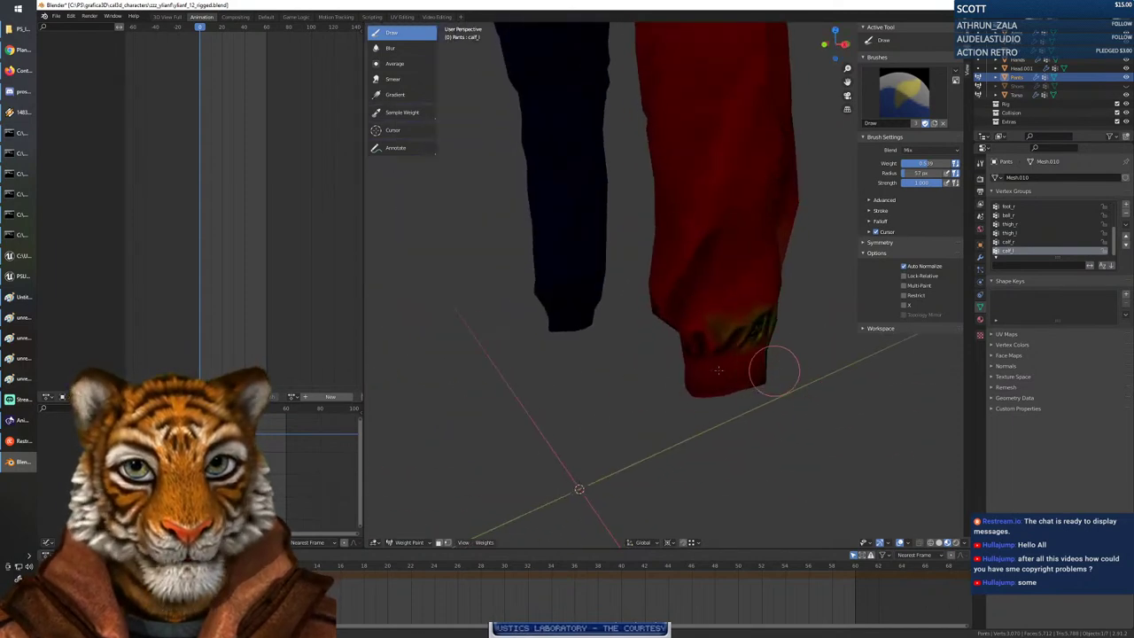
{"action": "middle_click_drag", "start_coordinate": [772, 390], "coordinate": [709, 399]}
{"action": "mouse_move", "coordinate": [476, 512]}
{"action": "middle_mouse_down"}
{"action": "mouse_move", "coordinate": [786, 181]}
{"action": "mouse_move", "coordinate": [832, 79]}
{"action": "mouse_move", "coordinate": [511, 310]}
{"action": "middle_mouse_up"}
{"action": "mouse_move", "coordinate": [596, 295]}
{"action": "left_mouse_down"}
{"action": "mouse_move", "coordinate": [456, 291]}
{"action": "mouse_move", "coordinate": [399, 248]}
{"action": "mouse_move", "coordinate": [513, 246]}
{"action": "mouse_move", "coordinate": [468, 275]}
{"action": "left_mouse_up"}
{"action": "middle_click_drag", "start_coordinate": [469, 276], "coordinate": [697, 279]}
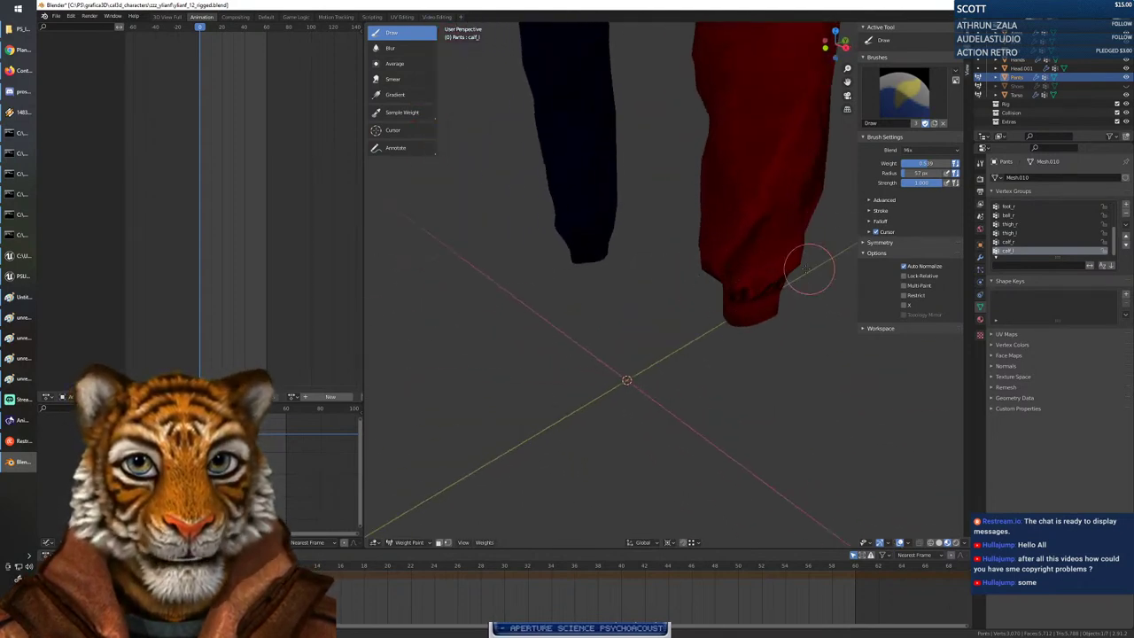
{"action": "middle_click_drag", "start_coordinate": [771, 291], "coordinate": [844, 275]}
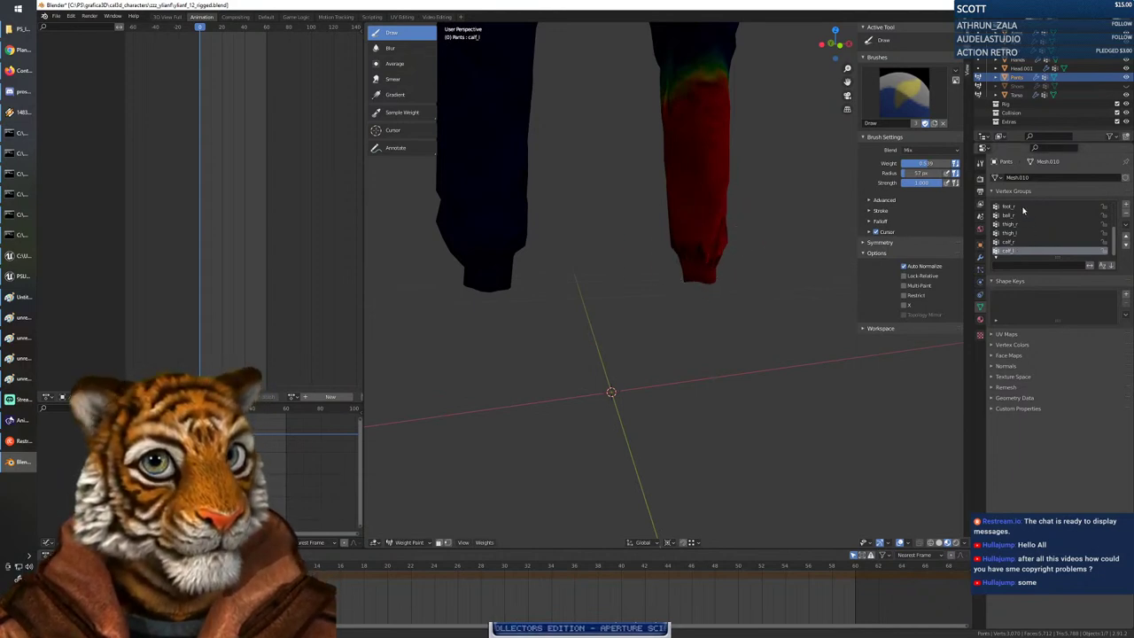
Look through the vertex group list of the Pants mesh.
{"action": "scroll", "coordinate": [1026, 229], "scroll_direction": "up", "scroll_amount": 1}
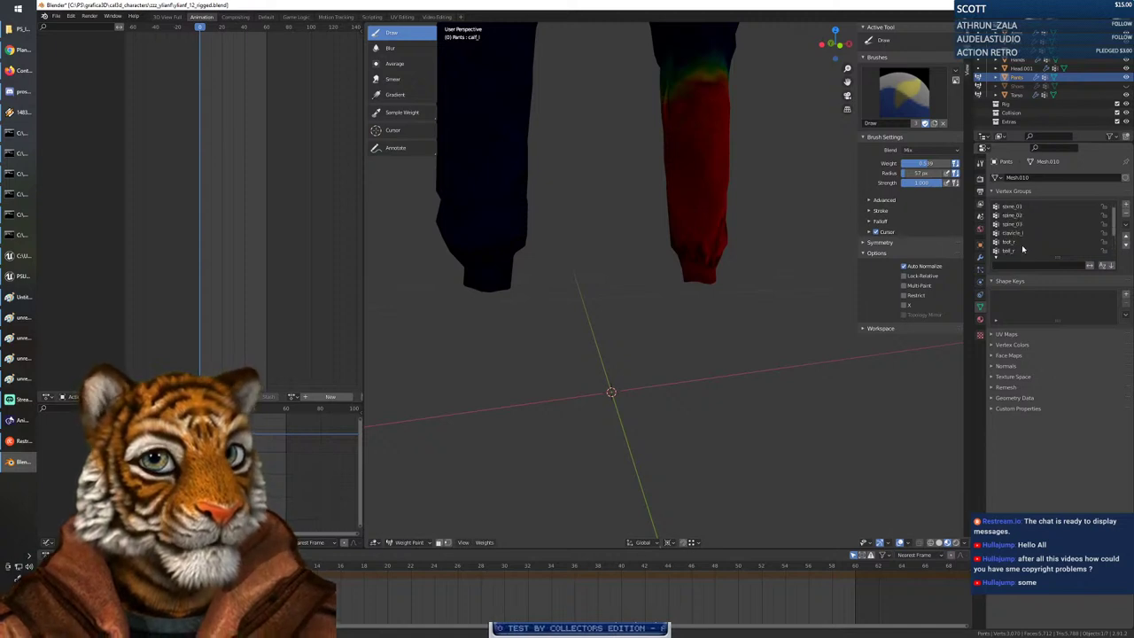
{"action": "scroll", "coordinate": [1023, 249], "scroll_direction": "down", "scroll_amount": 1}
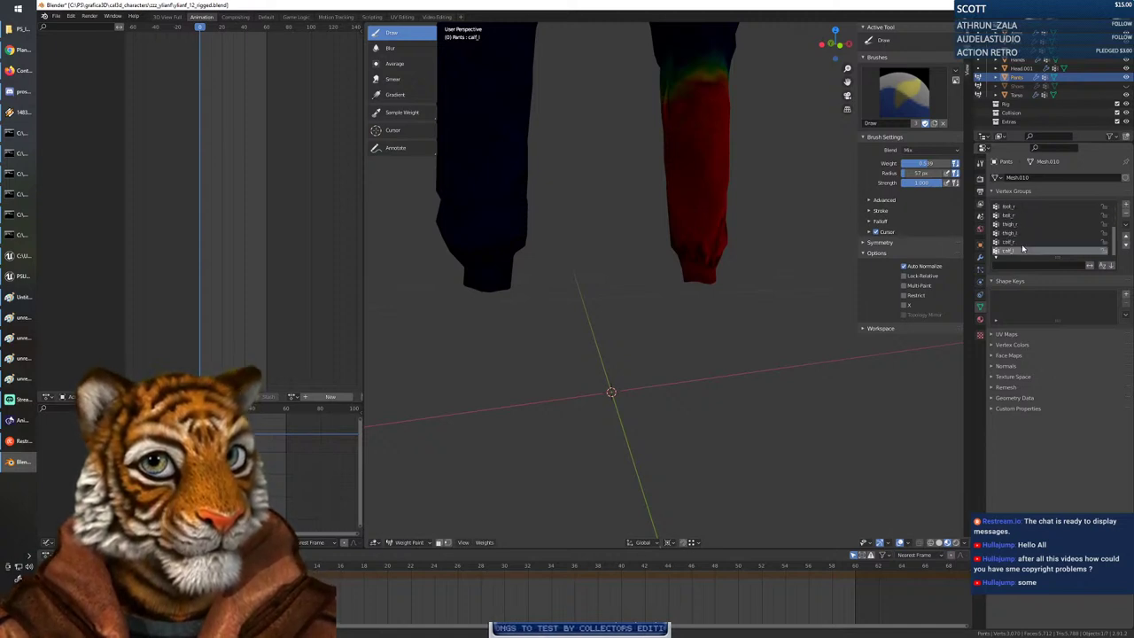
{"action": "scroll", "coordinate": [1033, 255], "scroll_direction": "up", "scroll_amount": 1}
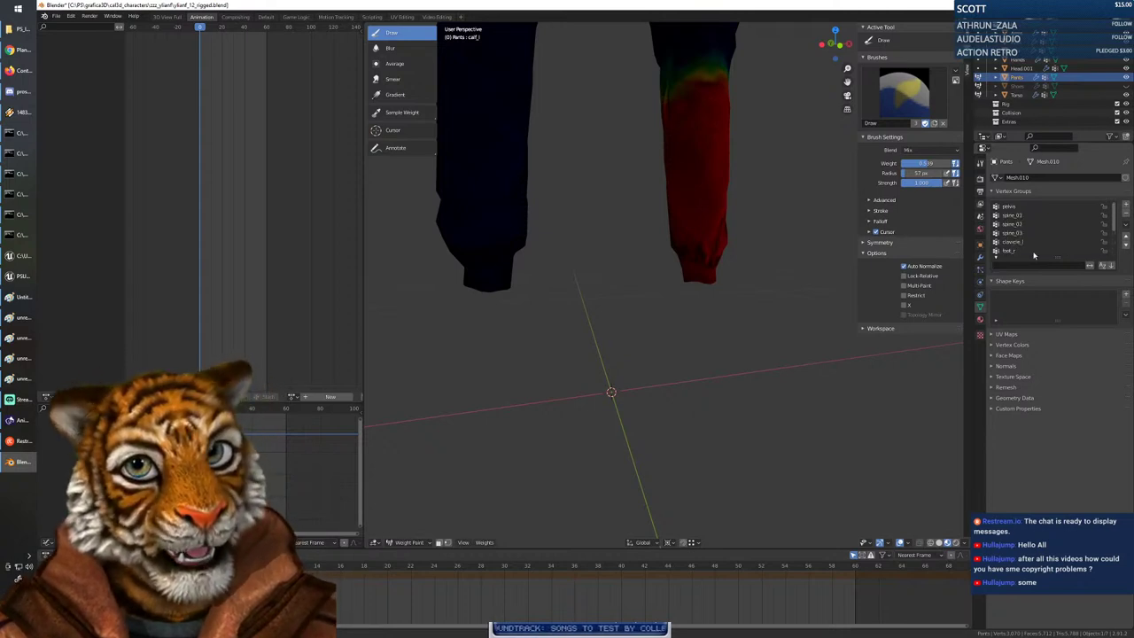
{"action": "scroll", "coordinate": [1032, 255], "scroll_direction": "down", "scroll_amount": 5}
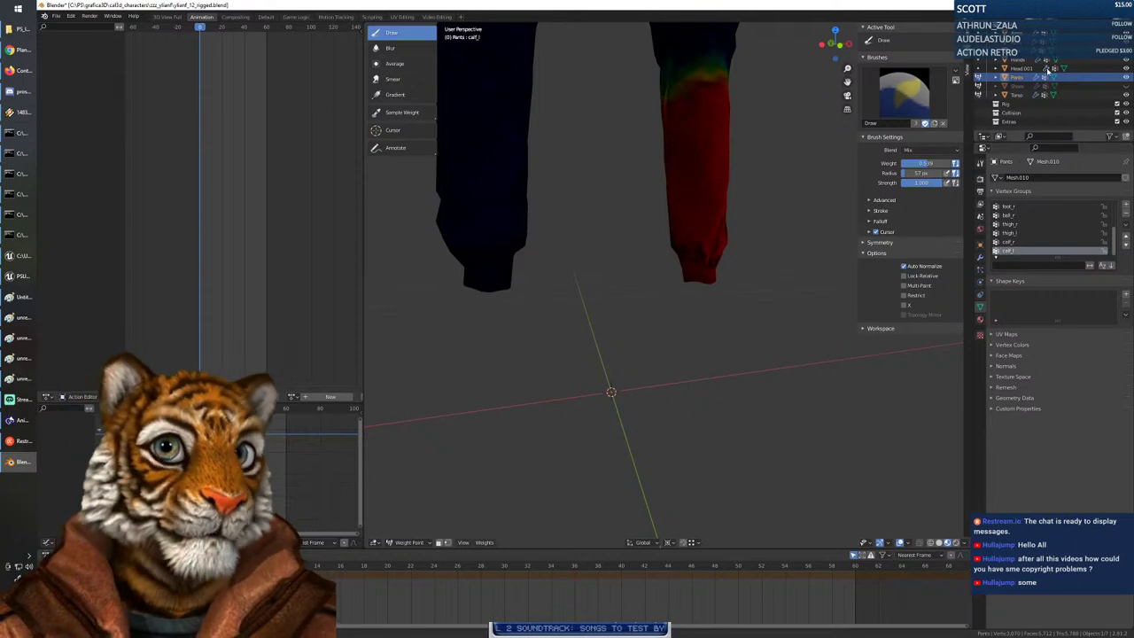
{"action": "scroll", "coordinate": [1028, 81], "scroll_direction": "up", "scroll_amount": 3}
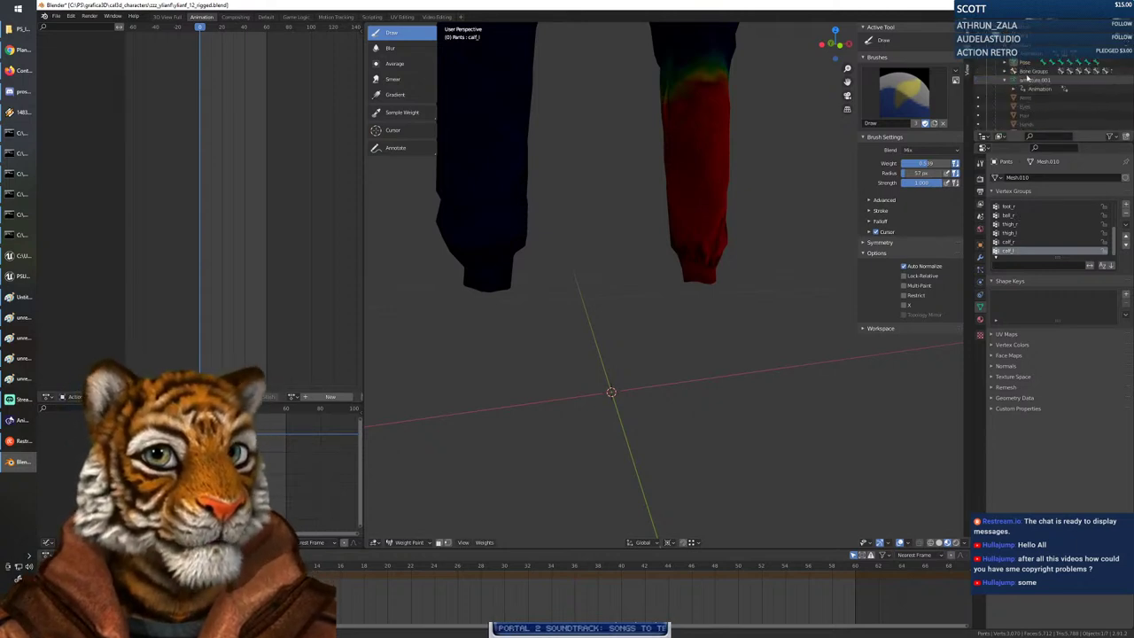
{"action": "left_click", "coordinate": [1025, 48]}
{"action": "scroll", "coordinate": [1022, 89], "scroll_direction": "down", "scroll_amount": 4}
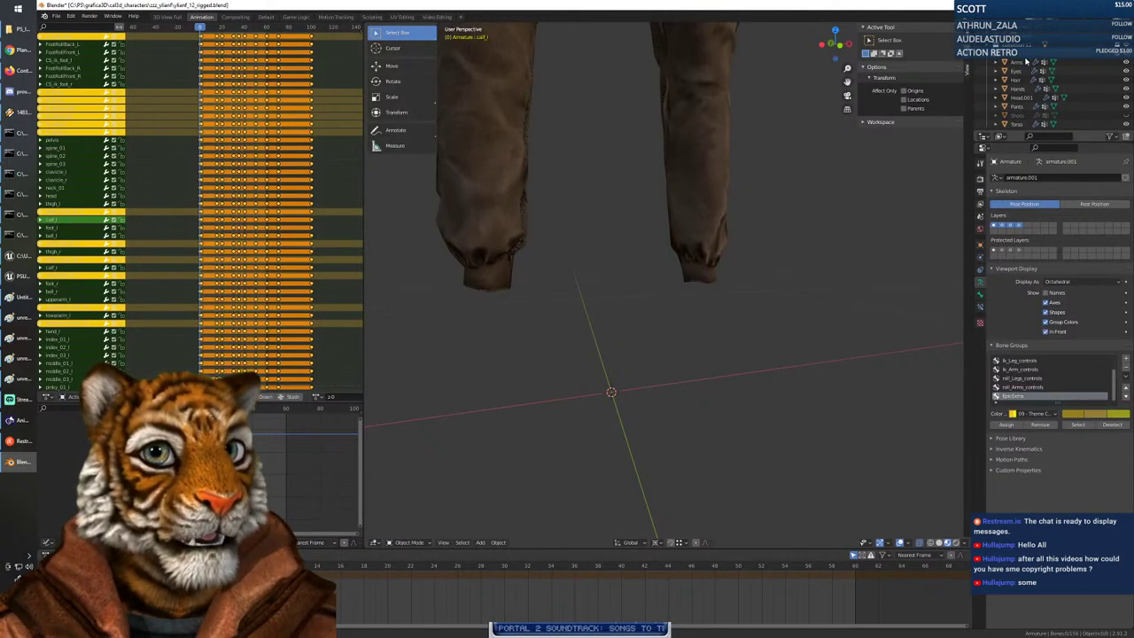
{"action": "left_click", "coordinate": [1019, 107]}
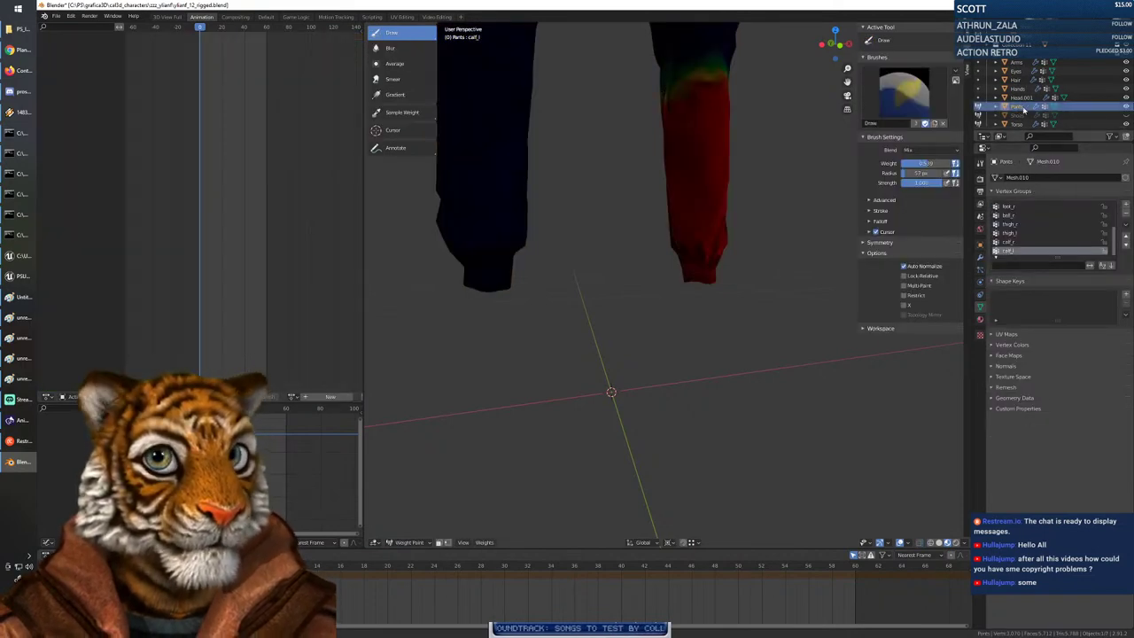
{"action": "left_click", "coordinate": [409, 542]}
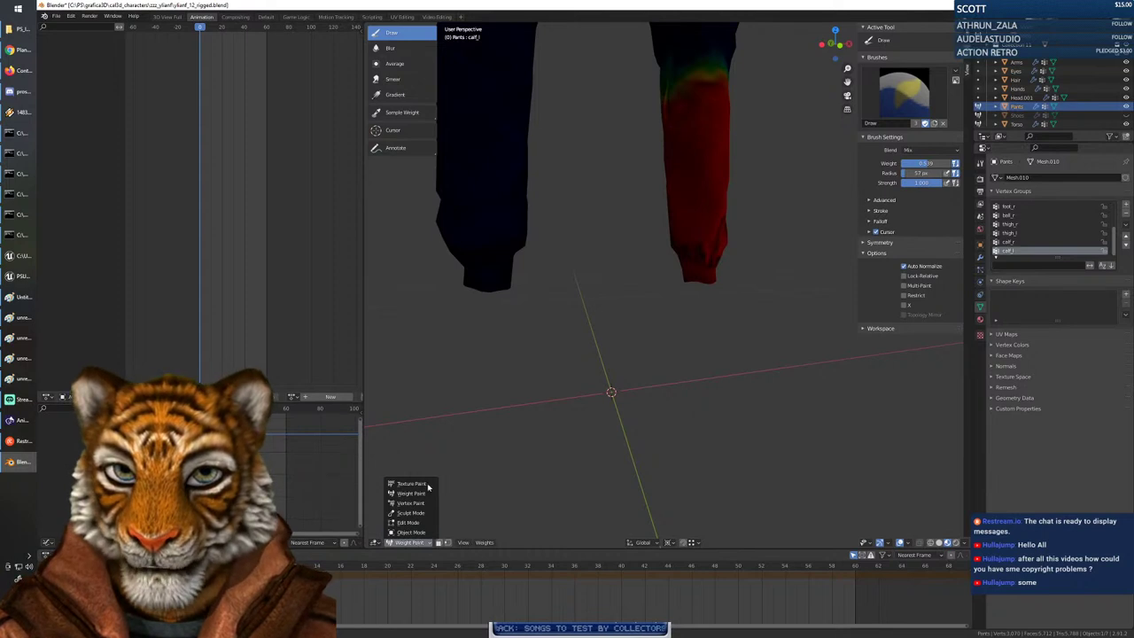
{"action": "middle_click_drag", "start_coordinate": [678, 309], "coordinate": [655, 306]}
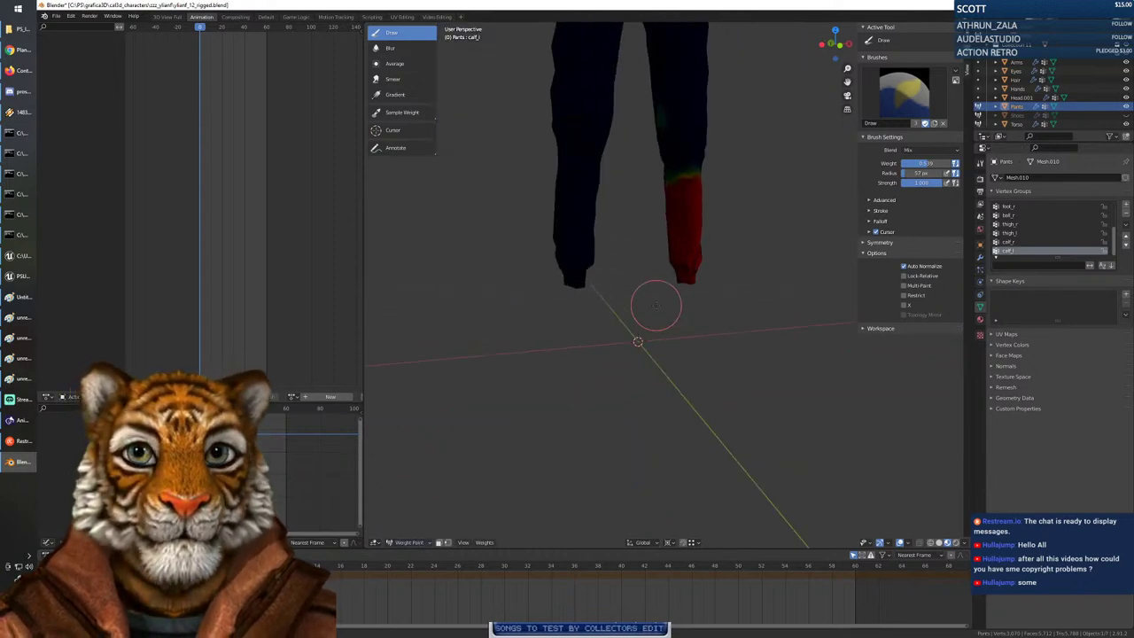
Show the armature and pick its left foot bone to start a foot_l vertex group on the Pants mesh, painting the left cuff.
{"action": "scroll", "coordinate": [1047, 79], "scroll_direction": "up", "scroll_amount": 5}
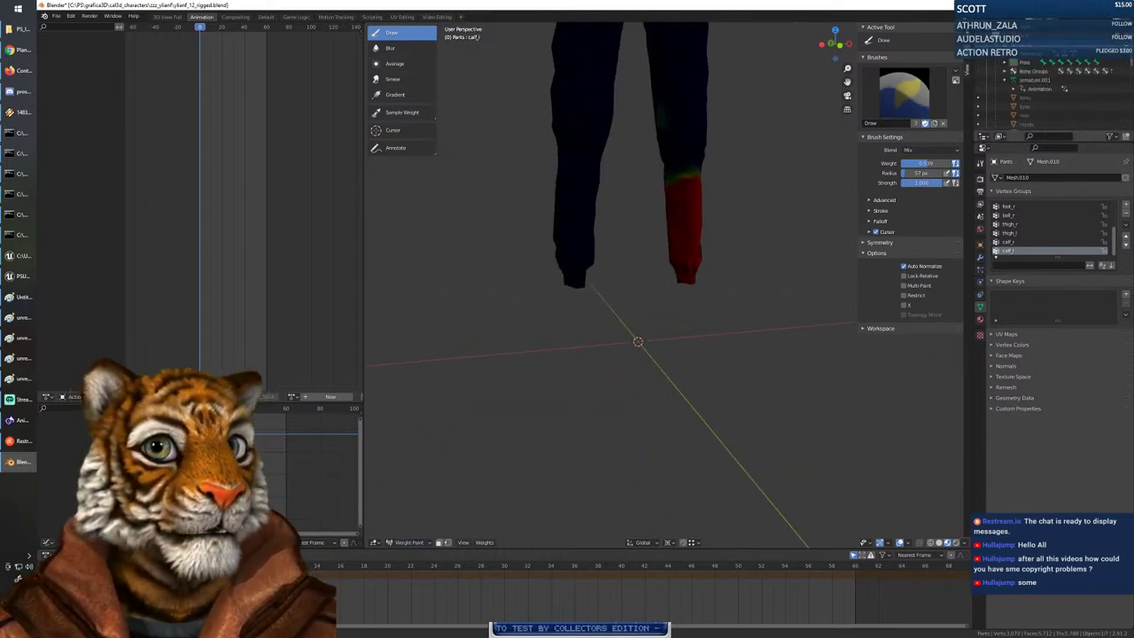
{"action": "left_click", "coordinate": [1124, 45]}
{"action": "scroll", "coordinate": [748, 261], "scroll_direction": "up", "scroll_amount": 6}
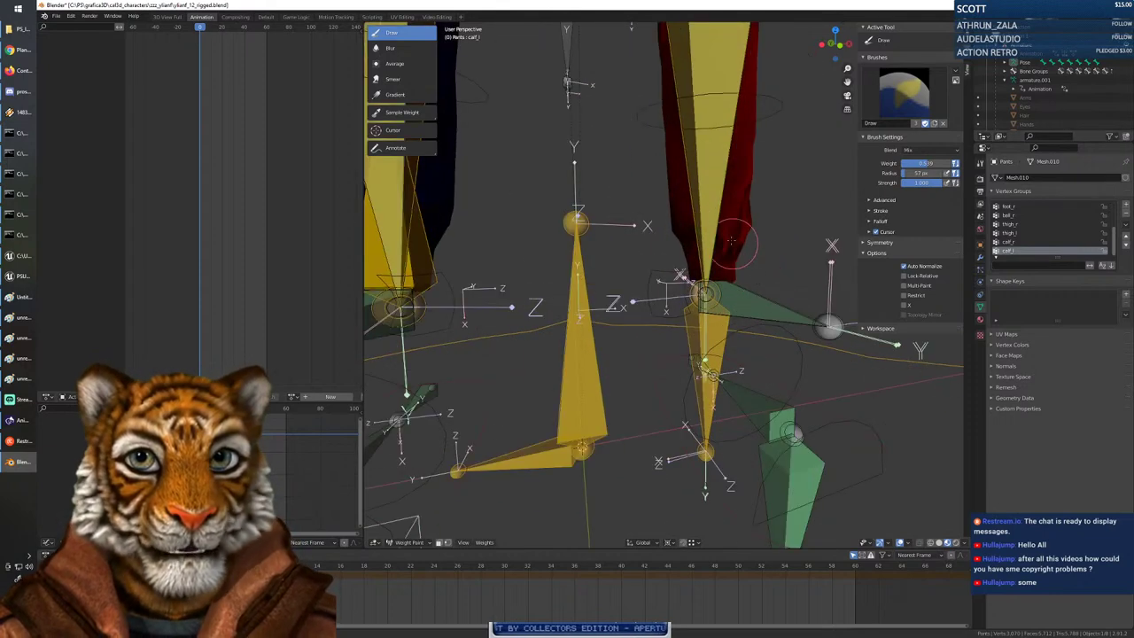
{"action": "left_click", "coordinate": [707, 204], "text": "ctrl"}
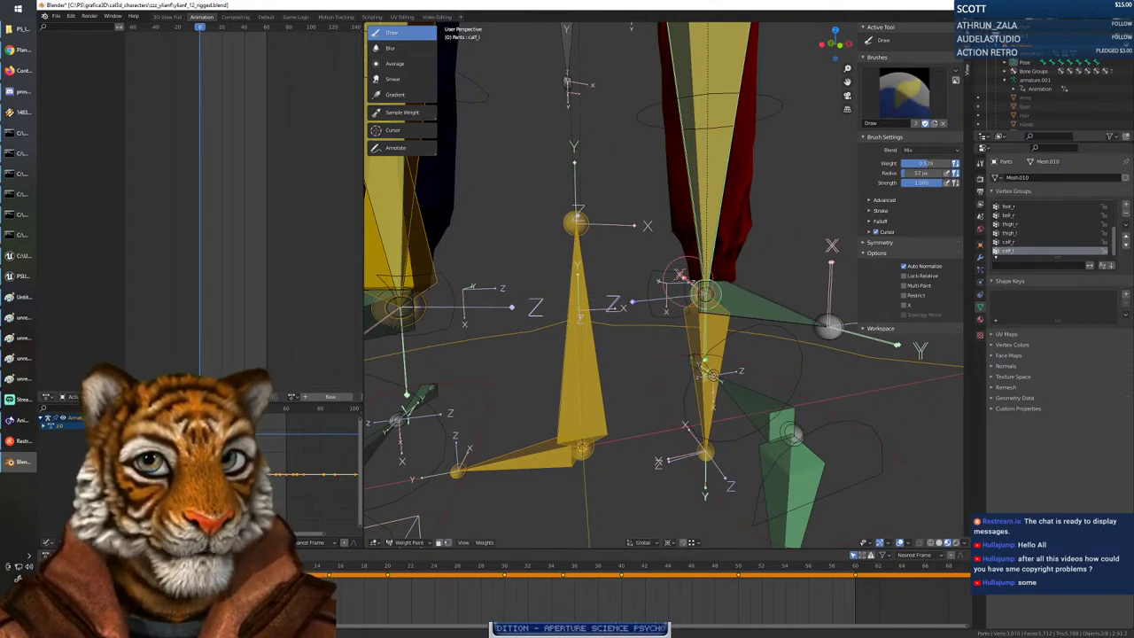
{"action": "mouse_move", "coordinate": [678, 311]}
{"action": "middle_mouse_down"}
{"action": "mouse_move", "coordinate": [728, 315]}
{"action": "mouse_move", "coordinate": [677, 316]}
{"action": "middle_mouse_up"}
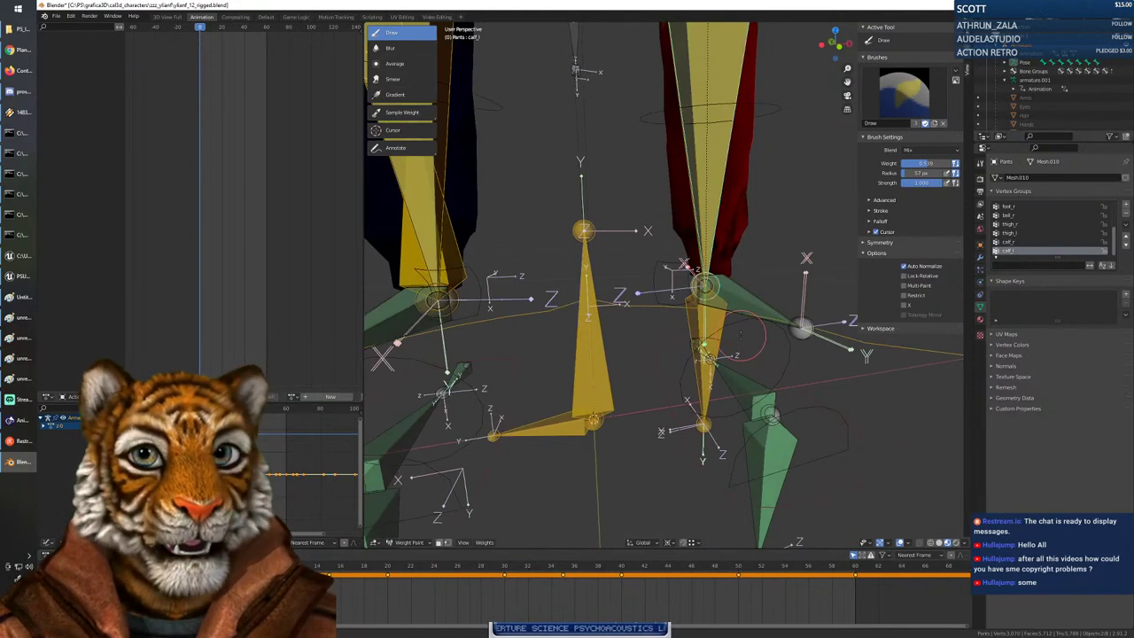
{"action": "left_click", "coordinate": [741, 297], "text": "ctrl"}
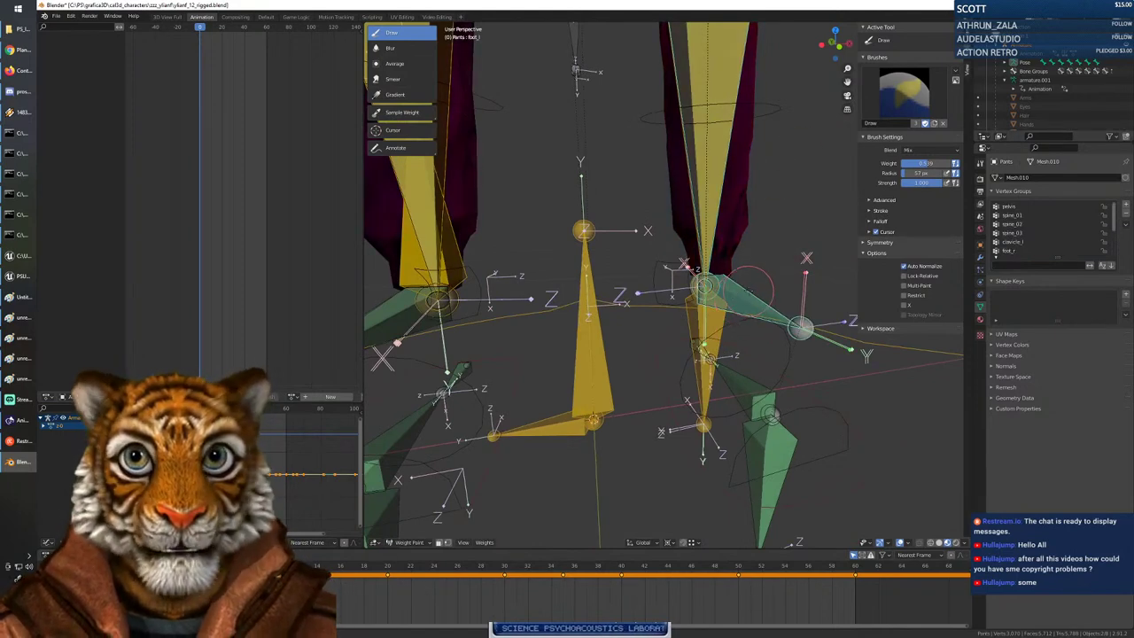
{"action": "left_click_drag", "start_coordinate": [680, 284], "coordinate": [720, 275]}
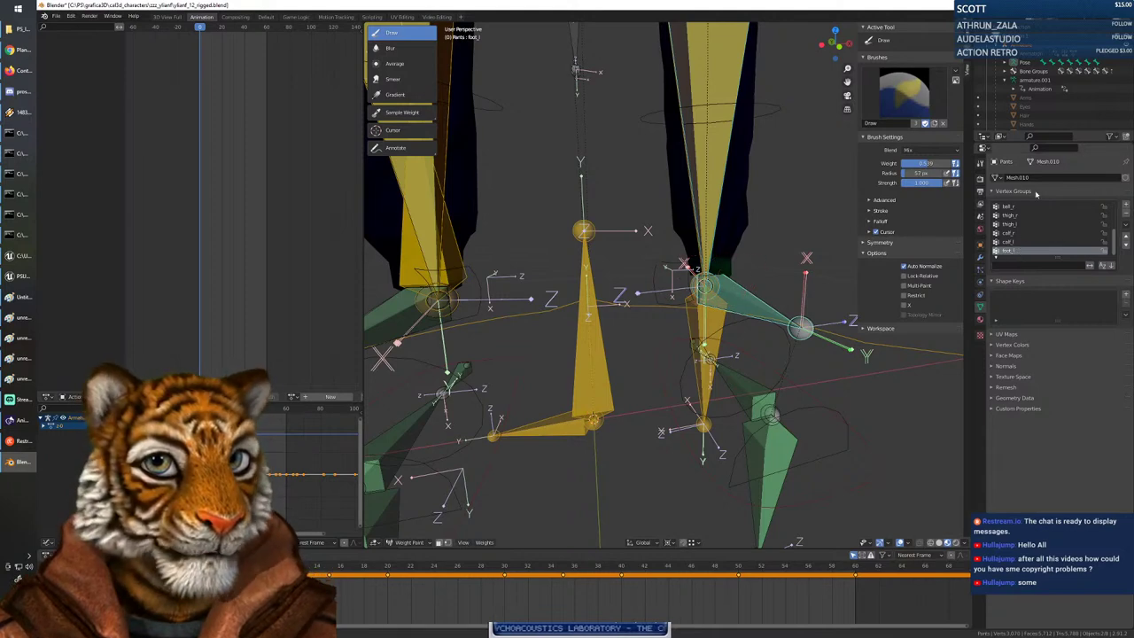
Make the Pants mesh alone active in Weight Paint mode again and hide the armature.
{"action": "left_click", "coordinate": [1028, 46]}
{"action": "scroll", "coordinate": [1047, 92], "scroll_direction": "down", "scroll_amount": 3}
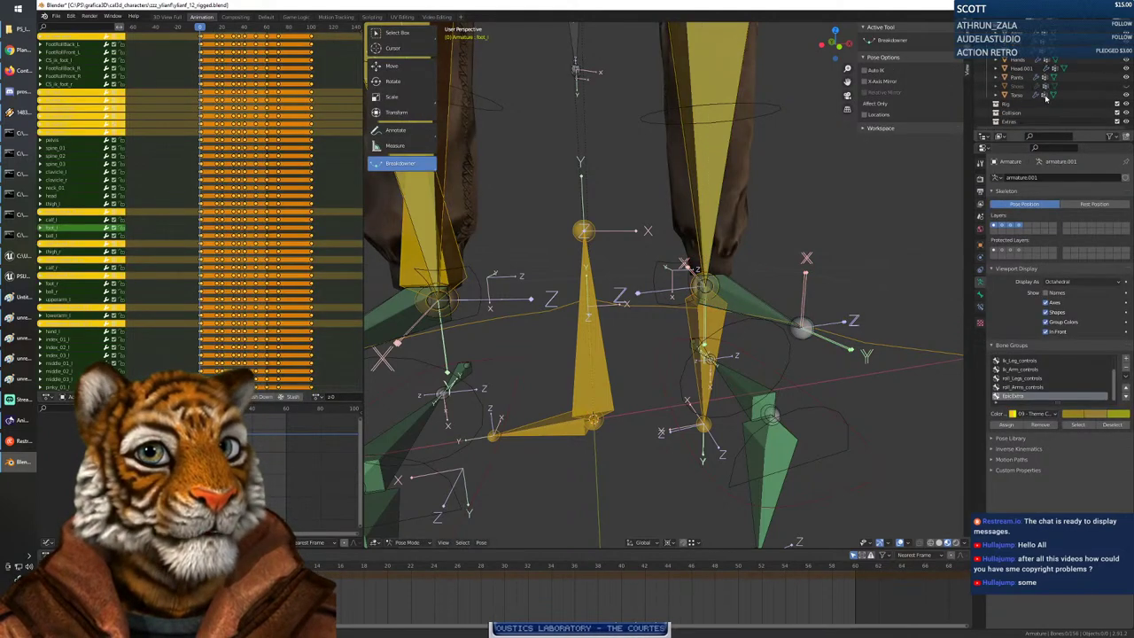
{"action": "left_click", "coordinate": [1018, 87]}
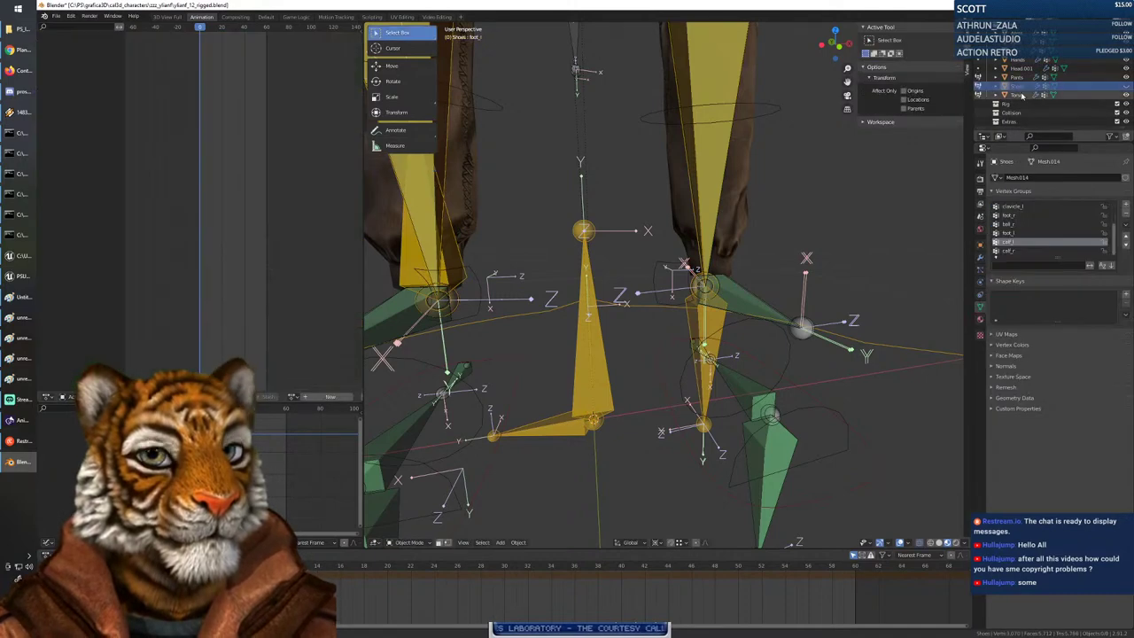
{"action": "left_click", "coordinate": [1016, 78]}
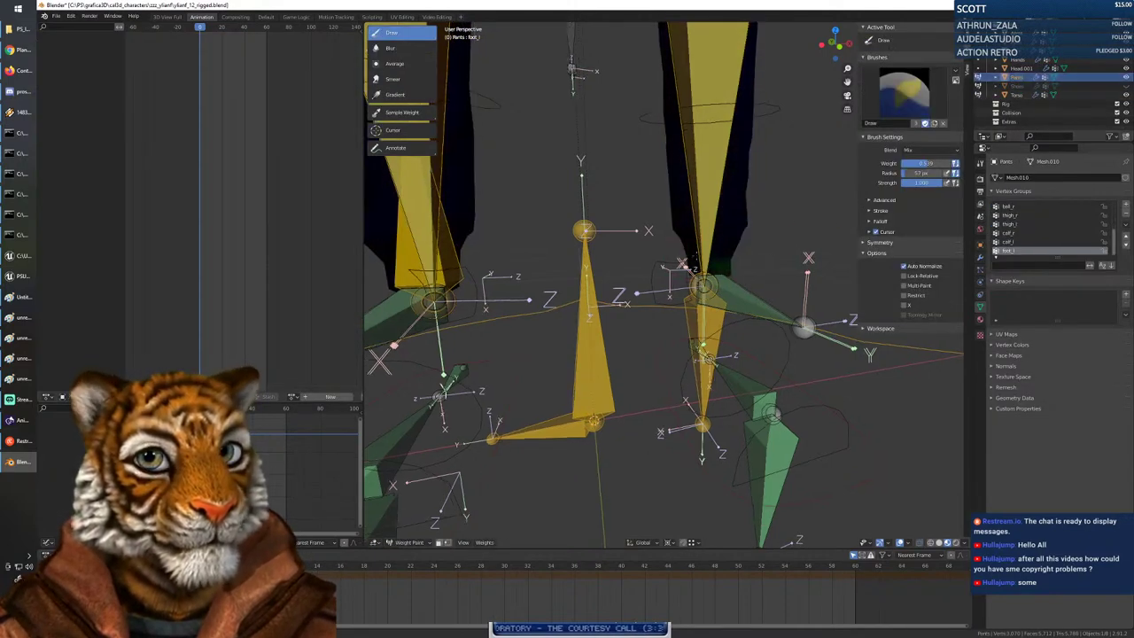
{"action": "mouse_move", "coordinate": [695, 258]}
{"action": "middle_mouse_down"}
{"action": "mouse_move", "coordinate": [863, 258]}
{"action": "mouse_move", "coordinate": [684, 247]}
{"action": "middle_mouse_up"}
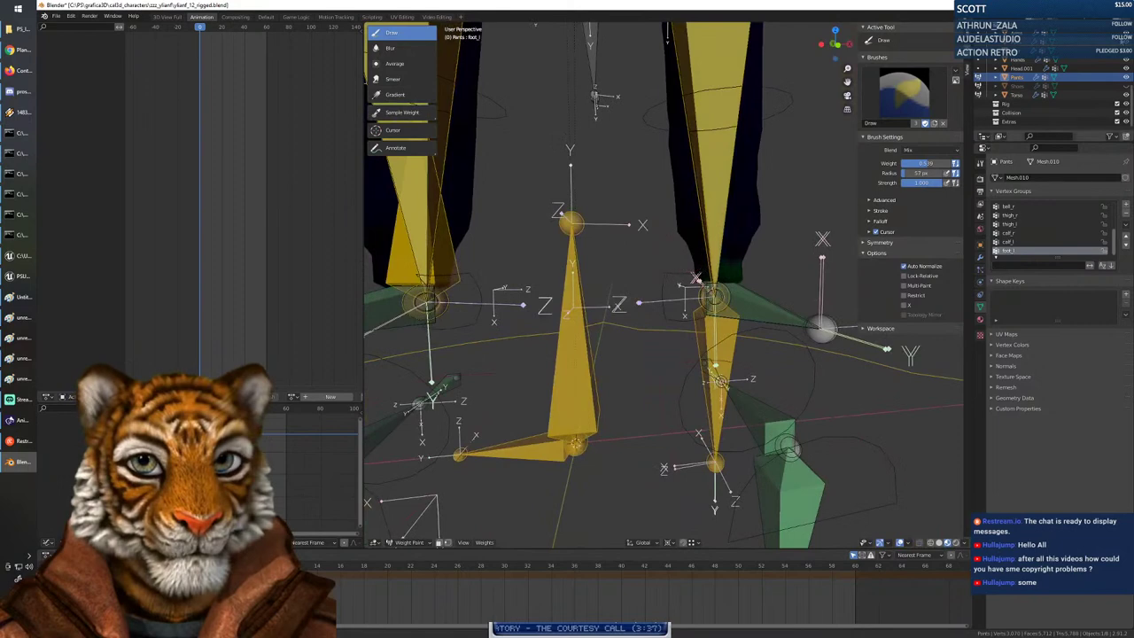
{"action": "scroll", "coordinate": [1089, 70], "scroll_direction": "up", "scroll_amount": 3}
{"action": "left_click", "coordinate": [1125, 48]}
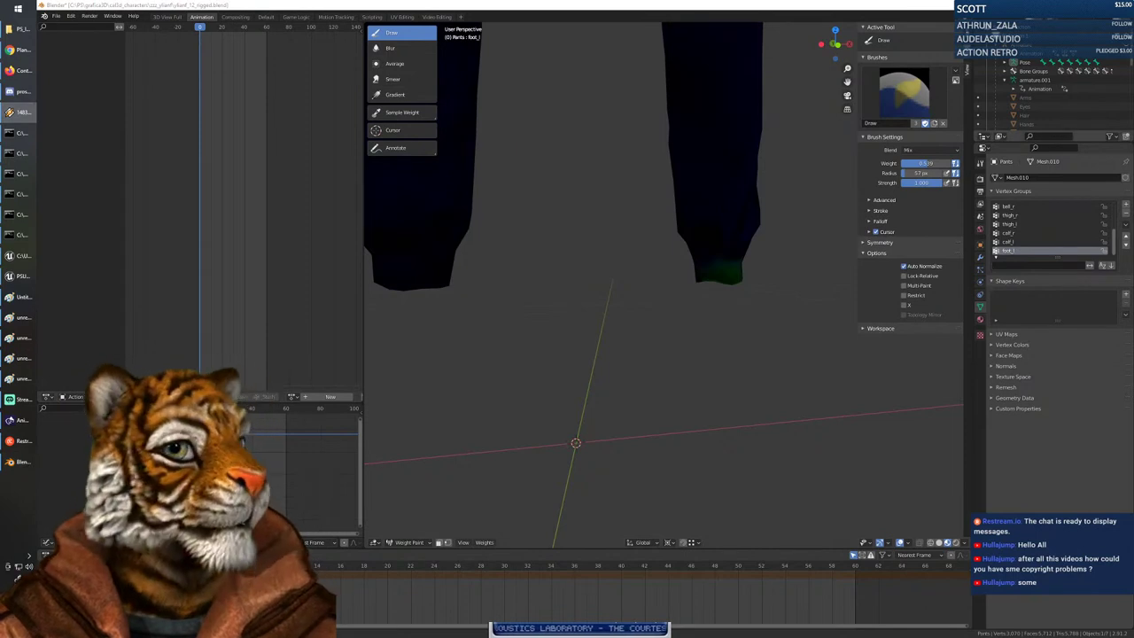
Paint foot_l weight around the front, side and back of the left trouser cuff.
{"action": "mouse_move", "coordinate": [711, 310]}
{"action": "left_mouse_down"}
{"action": "mouse_move", "coordinate": [695, 291]}
{"action": "mouse_move", "coordinate": [724, 281]}
{"action": "mouse_move", "coordinate": [714, 288]}
{"action": "left_mouse_up"}
{"action": "mouse_move", "coordinate": [523, 283]}
{"action": "middle_mouse_down"}
{"action": "mouse_move", "coordinate": [620, 296]}
{"action": "mouse_move", "coordinate": [666, 285]}
{"action": "mouse_move", "coordinate": [588, 288]}
{"action": "mouse_move", "coordinate": [563, 309]}
{"action": "middle_mouse_up"}
{"action": "right_click", "coordinate": [765, 276]}
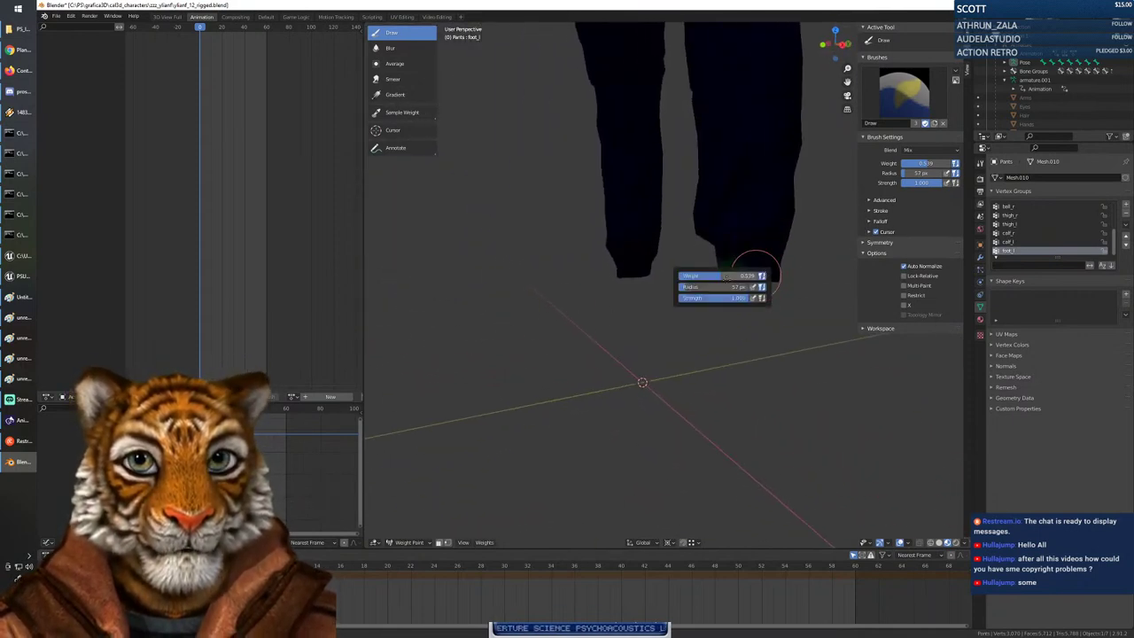
{"action": "left_click_drag", "start_coordinate": [752, 283], "coordinate": [789, 271]}
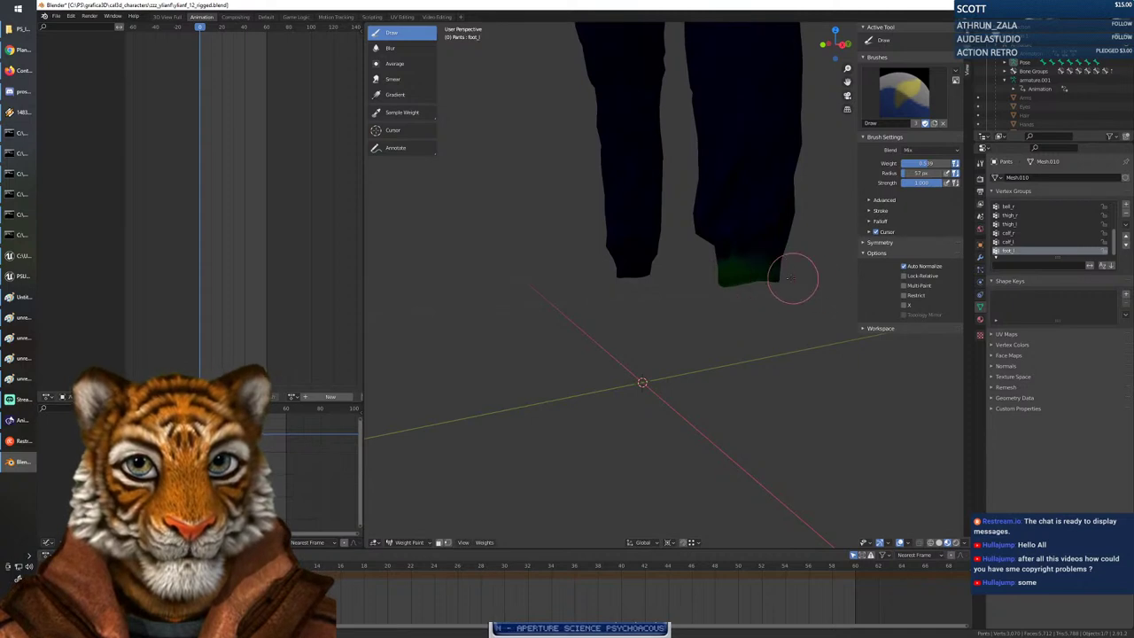
{"action": "middle_click_drag", "start_coordinate": [793, 277], "coordinate": [672, 280]}
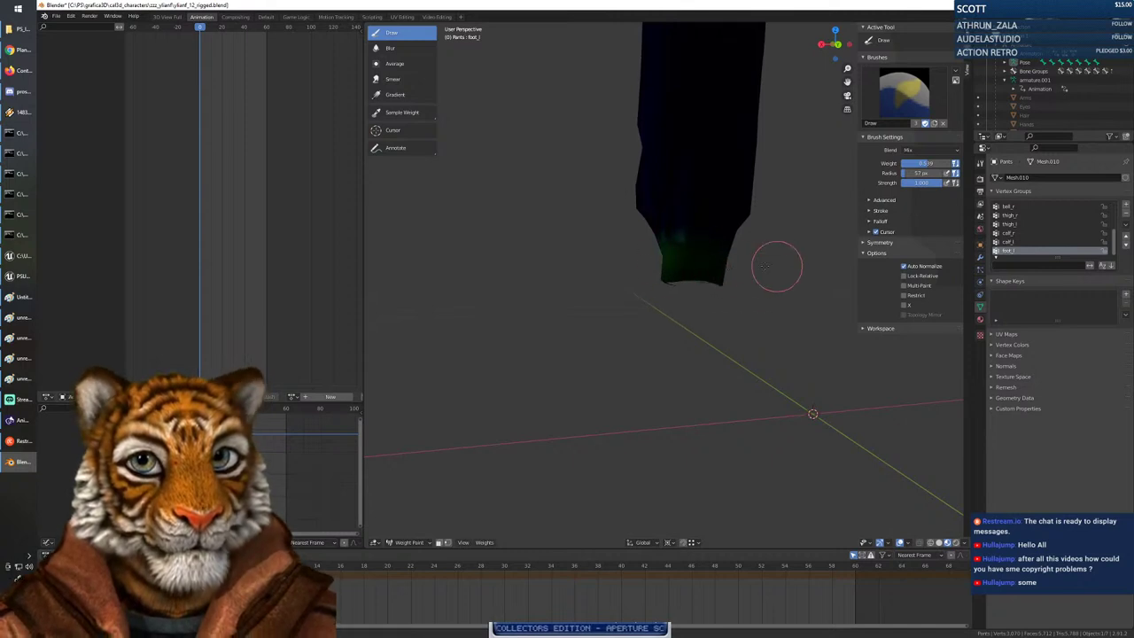
{"action": "mouse_move", "coordinate": [738, 297]}
{"action": "middle_mouse_down"}
{"action": "mouse_move", "coordinate": [693, 273]}
{"action": "mouse_move", "coordinate": [678, 245]}
{"action": "middle_mouse_up"}
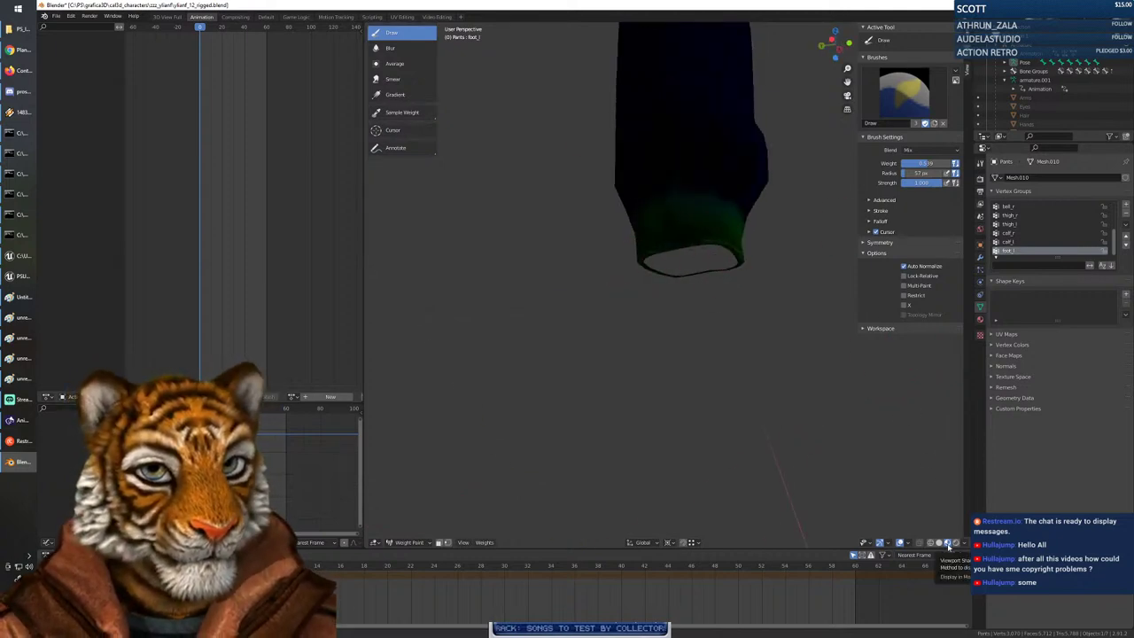
Switch the viewport to solid shading and fill the remaining gaps in the foot_l weight around the left cuff.
{"action": "left_click", "coordinate": [940, 543]}
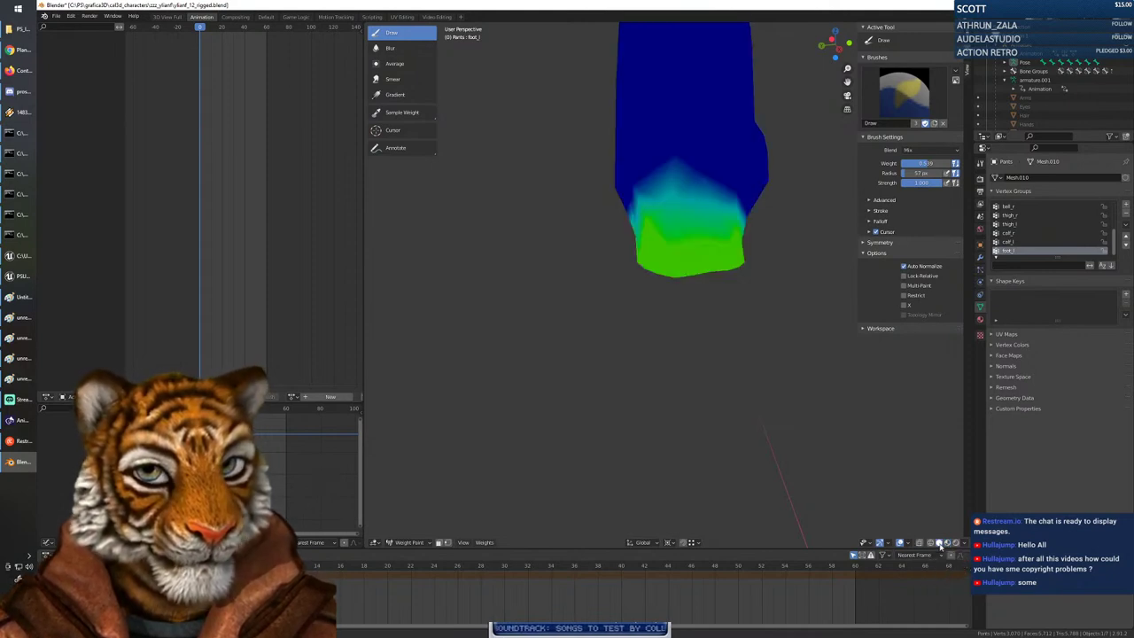
{"action": "mouse_move", "coordinate": [657, 287]}
{"action": "middle_mouse_down"}
{"action": "mouse_move", "coordinate": [673, 331]}
{"action": "mouse_move", "coordinate": [515, 315]}
{"action": "mouse_move", "coordinate": [582, 296]}
{"action": "middle_mouse_up"}
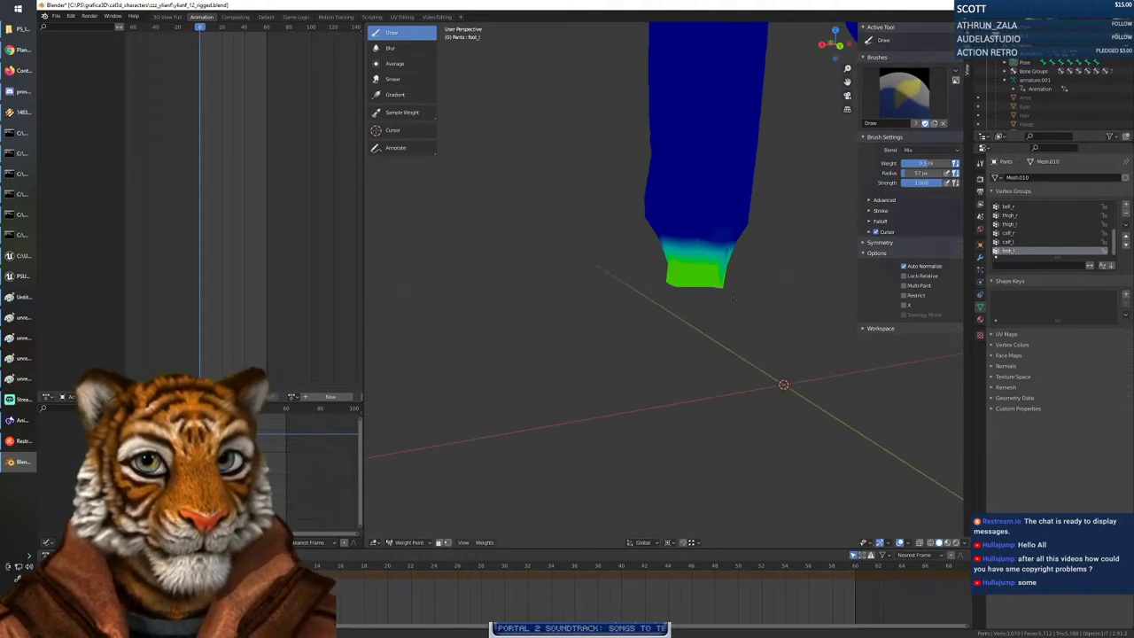
{"action": "middle_click_drag", "start_coordinate": [733, 299], "coordinate": [680, 299]}
{"action": "left_click_drag", "start_coordinate": [689, 263], "coordinate": [664, 267]}
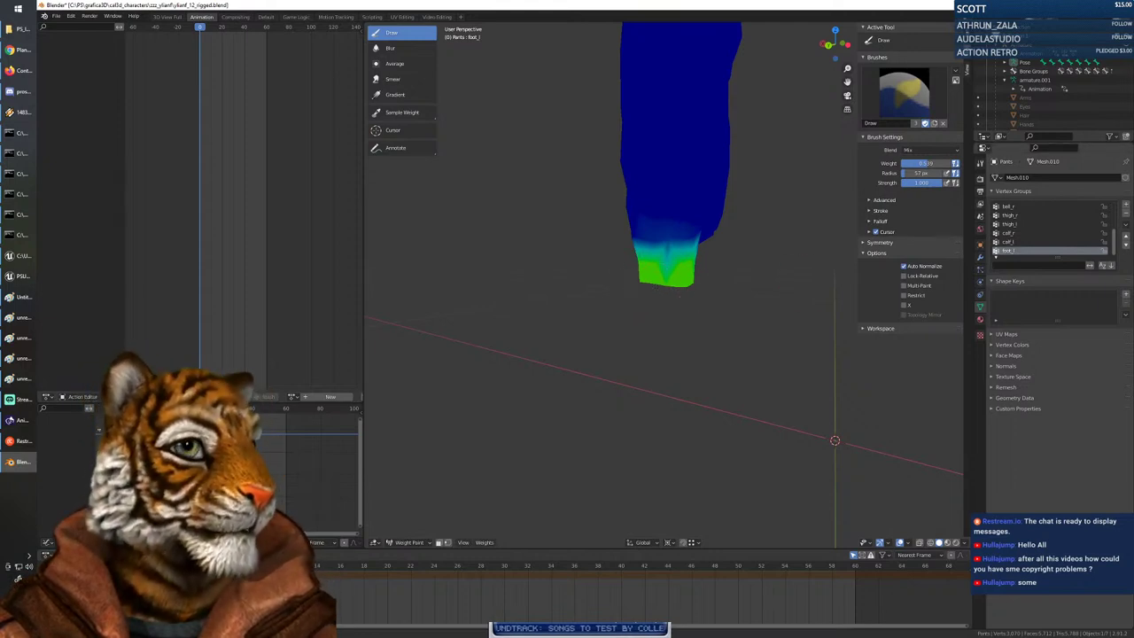
{"action": "mouse_move", "coordinate": [820, 262]}
{"action": "middle_mouse_down"}
{"action": "mouse_move", "coordinate": [678, 299]}
{"action": "mouse_move", "coordinate": [504, 298]}
{"action": "mouse_move", "coordinate": [598, 300]}
{"action": "mouse_move", "coordinate": [711, 329]}
{"action": "mouse_move", "coordinate": [699, 330]}
{"action": "middle_mouse_up"}
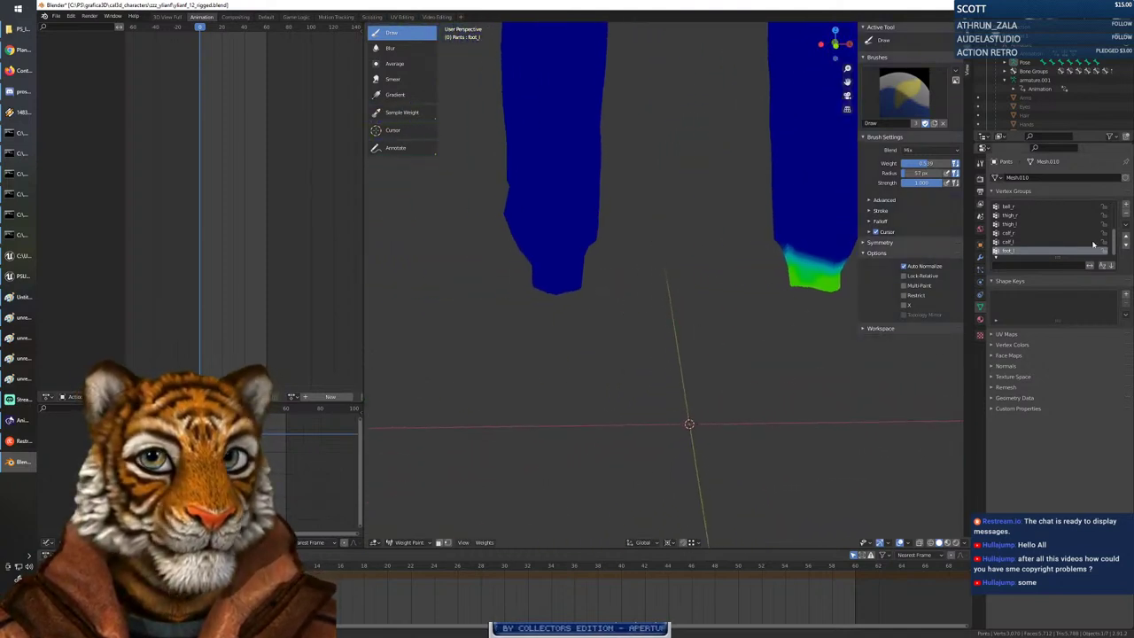
Activate the foot_r vertex group and paint its weight all around the right trouser cuff.
{"action": "scroll", "coordinate": [1027, 239], "scroll_direction": "up", "scroll_amount": 1}
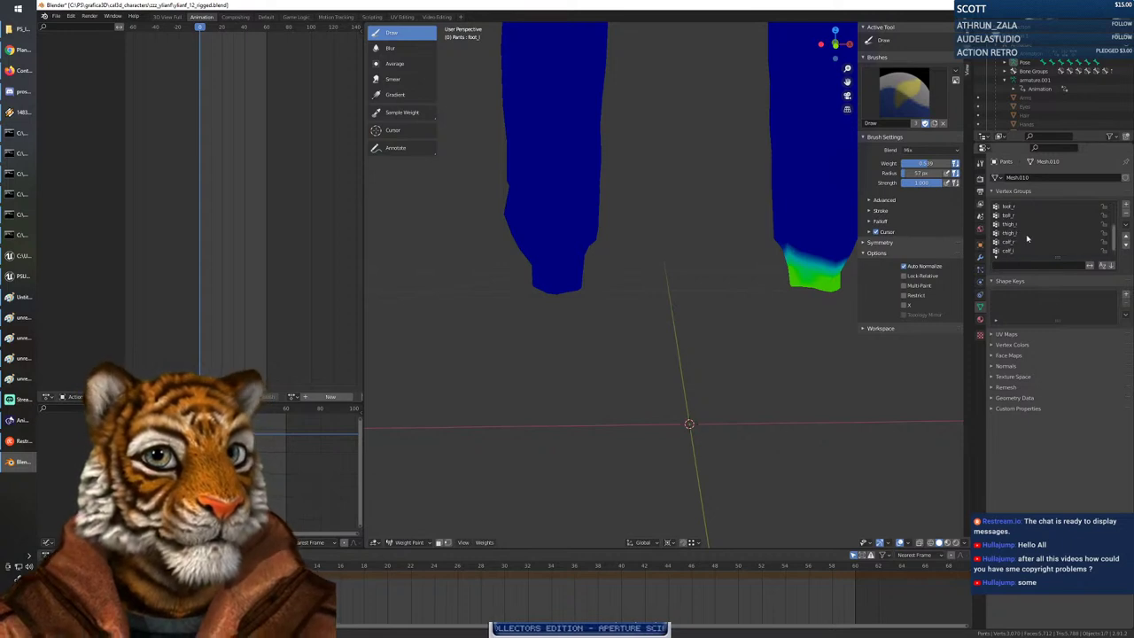
{"action": "left_click", "coordinate": [1019, 217]}
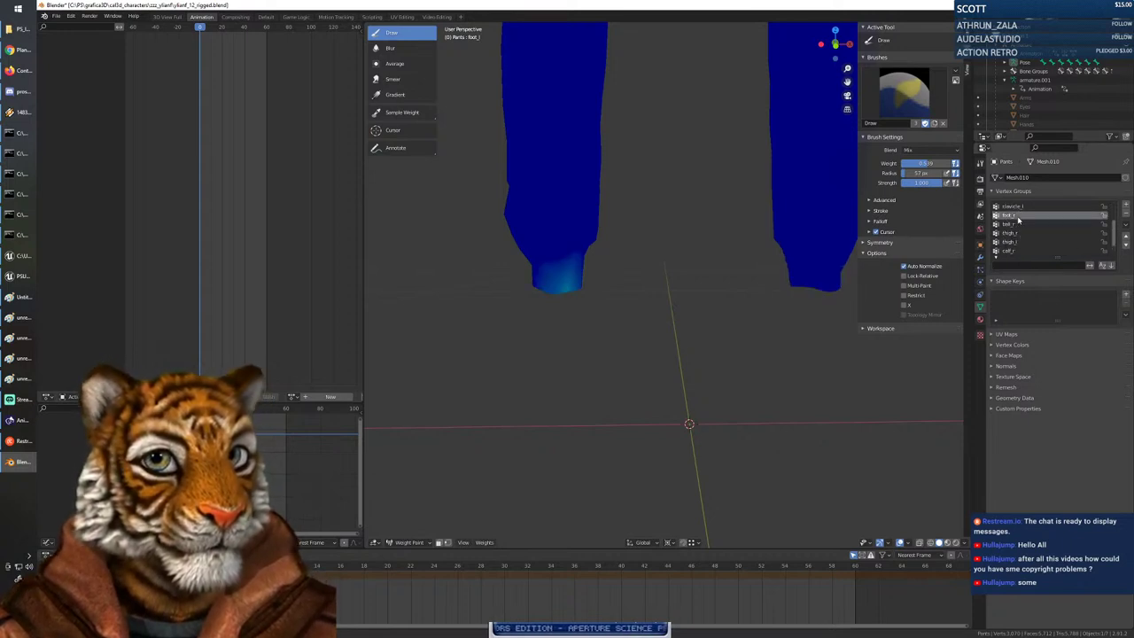
{"action": "mouse_move", "coordinate": [582, 283]}
{"action": "left_mouse_down"}
{"action": "mouse_move", "coordinate": [602, 293]}
{"action": "mouse_move", "coordinate": [557, 298]}
{"action": "left_mouse_up"}
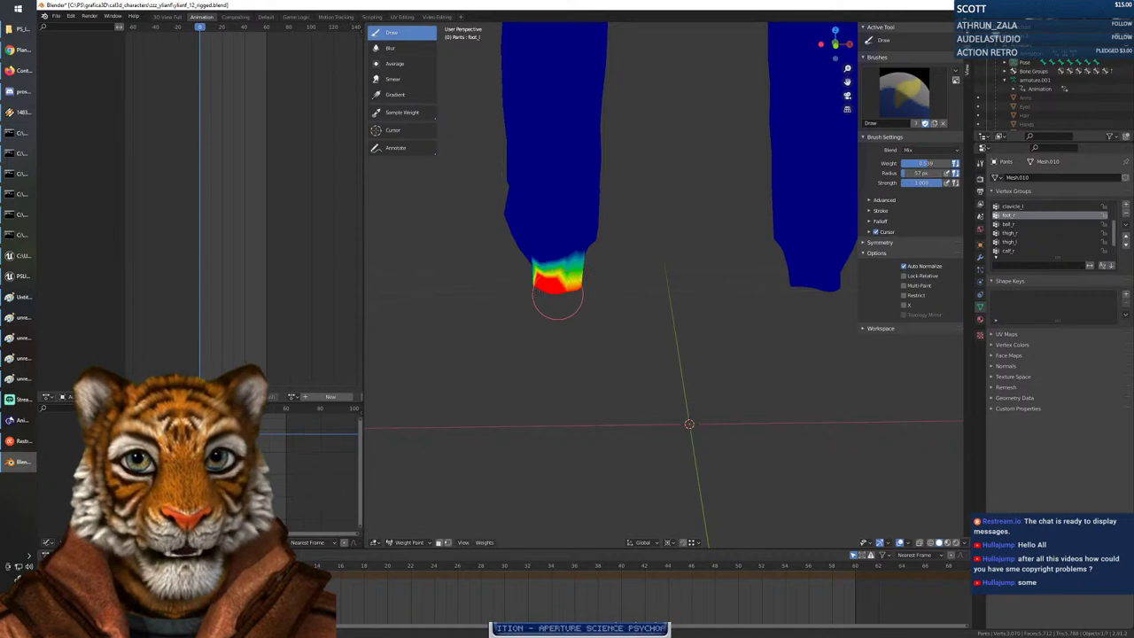
{"action": "scroll", "coordinate": [555, 343], "scroll_direction": "up", "scroll_amount": 4}
{"action": "mouse_move", "coordinate": [555, 342]}
{"action": "middle_mouse_down"}
{"action": "mouse_move", "coordinate": [615, 329]}
{"action": "mouse_move", "coordinate": [600, 334]}
{"action": "middle_mouse_up"}
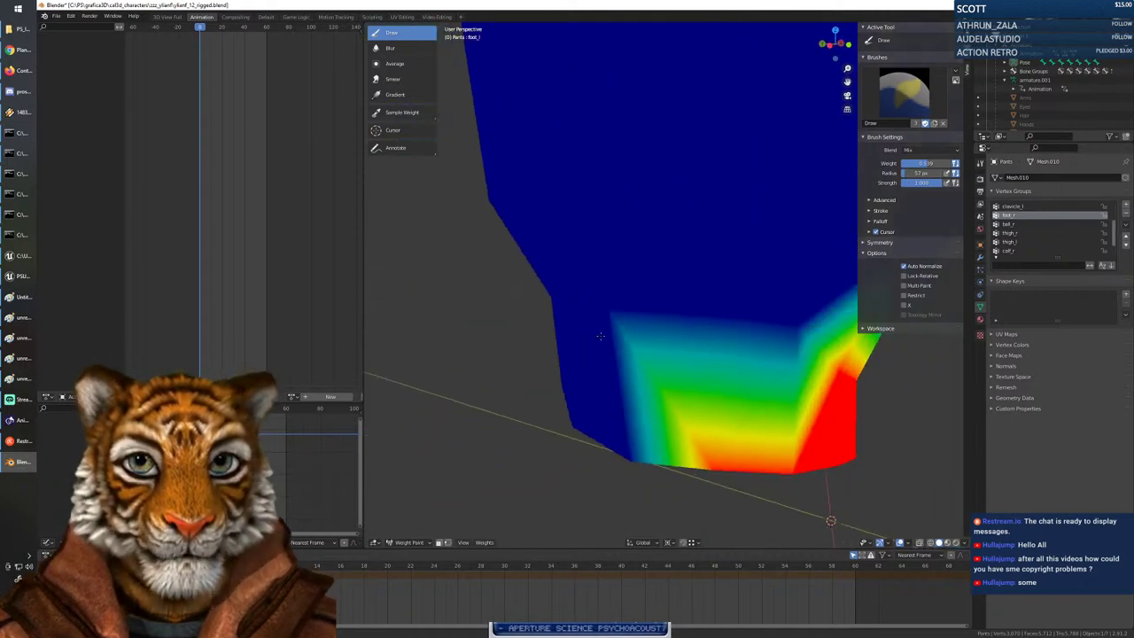
{"action": "left_click_drag", "start_coordinate": [560, 413], "coordinate": [662, 455]}
{"action": "middle_click_drag", "start_coordinate": [613, 429], "coordinate": [819, 409]}
{"action": "mouse_move", "coordinate": [847, 76]}
{"action": "middle_mouse_down"}
{"action": "mouse_move", "coordinate": [719, 190]}
{"action": "mouse_move", "coordinate": [526, 252]}
{"action": "middle_mouse_up"}
{"action": "middle_click_drag", "start_coordinate": [718, 269], "coordinate": [601, 299]}
{"action": "left_click_drag", "start_coordinate": [582, 296], "coordinate": [603, 291]}
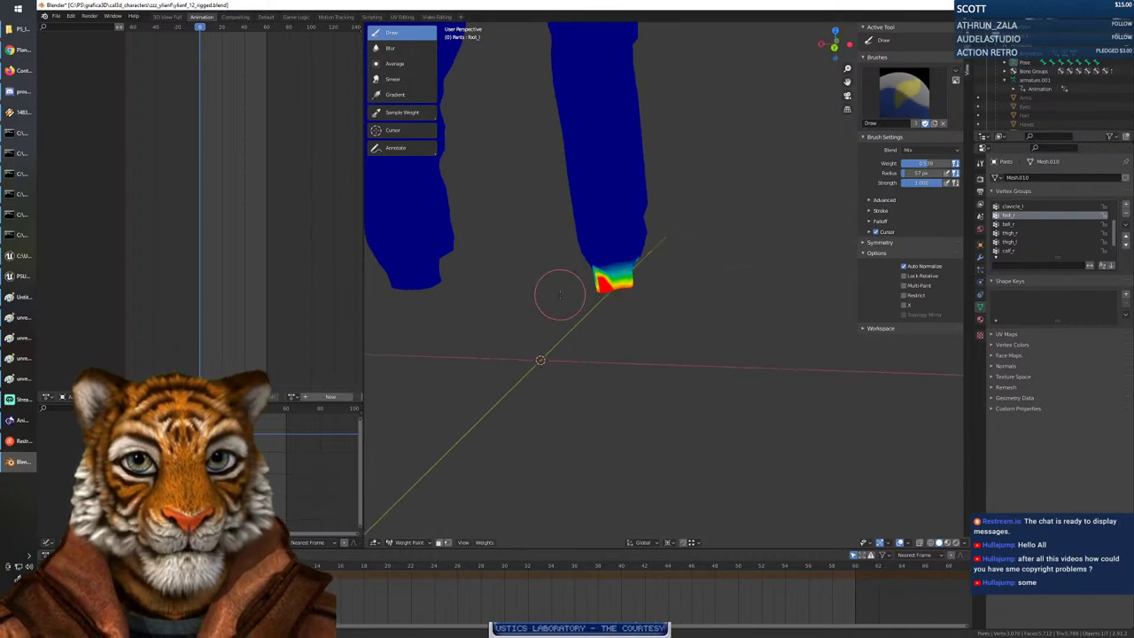
{"action": "mouse_move", "coordinate": [580, 297]}
{"action": "middle_mouse_down"}
{"action": "mouse_move", "coordinate": [603, 275]}
{"action": "mouse_move", "coordinate": [620, 288]}
{"action": "mouse_move", "coordinate": [592, 305]}
{"action": "mouse_move", "coordinate": [645, 281]}
{"action": "mouse_move", "coordinate": [682, 297]}
{"action": "mouse_move", "coordinate": [567, 293]}
{"action": "mouse_move", "coordinate": [640, 282]}
{"action": "middle_mouse_up"}
{"action": "middle_click_drag", "start_coordinate": [690, 299], "coordinate": [596, 304]}
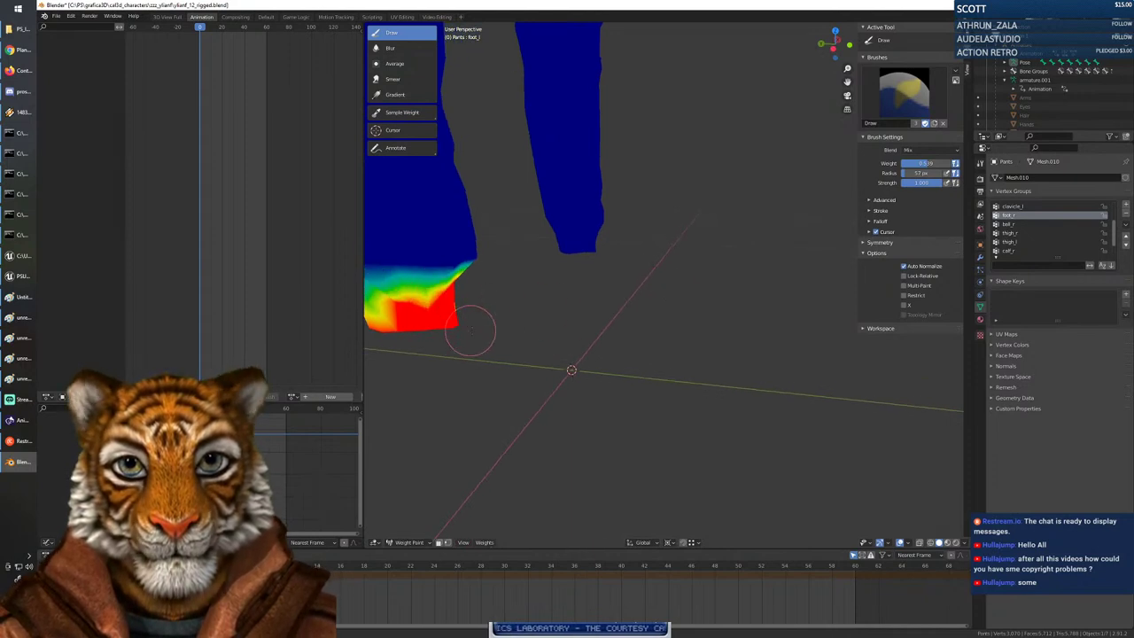
{"action": "mouse_move", "coordinate": [706, 346]}
{"action": "middle_mouse_down"}
{"action": "mouse_move", "coordinate": [567, 335]}
{"action": "mouse_move", "coordinate": [636, 309]}
{"action": "mouse_move", "coordinate": [615, 304]}
{"action": "middle_mouse_up"}
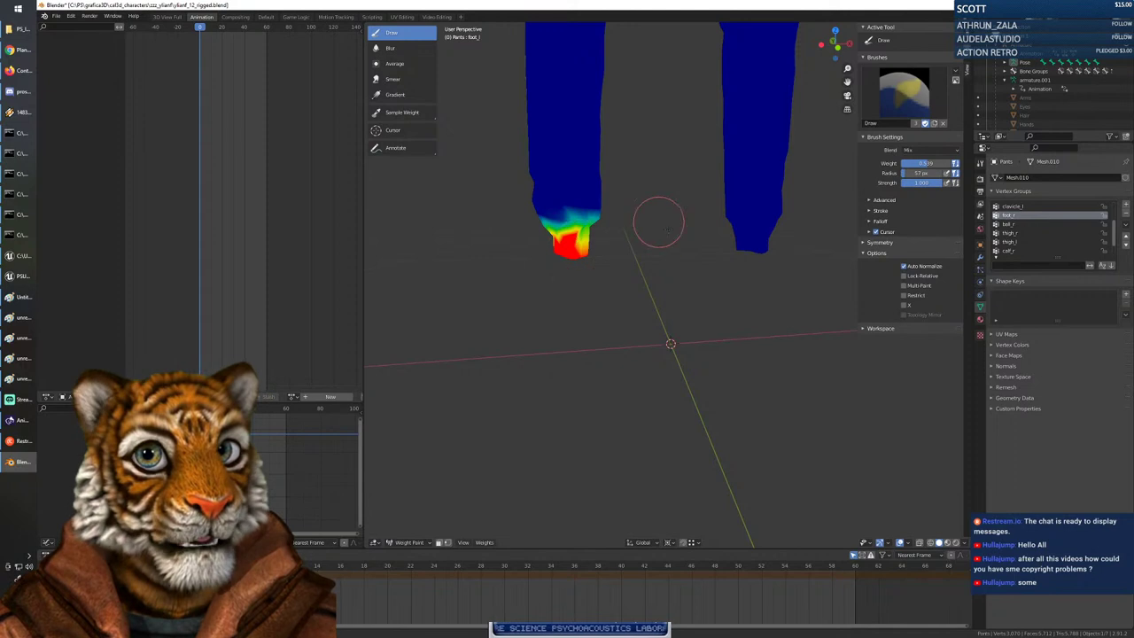
Make calf_r the active vertex group of the Pants mesh to check its weights on the right lower leg.
{"action": "scroll", "coordinate": [1060, 98], "scroll_direction": "down", "scroll_amount": 5}
{"action": "scroll", "coordinate": [1060, 98], "scroll_direction": "down", "scroll_amount": 3}
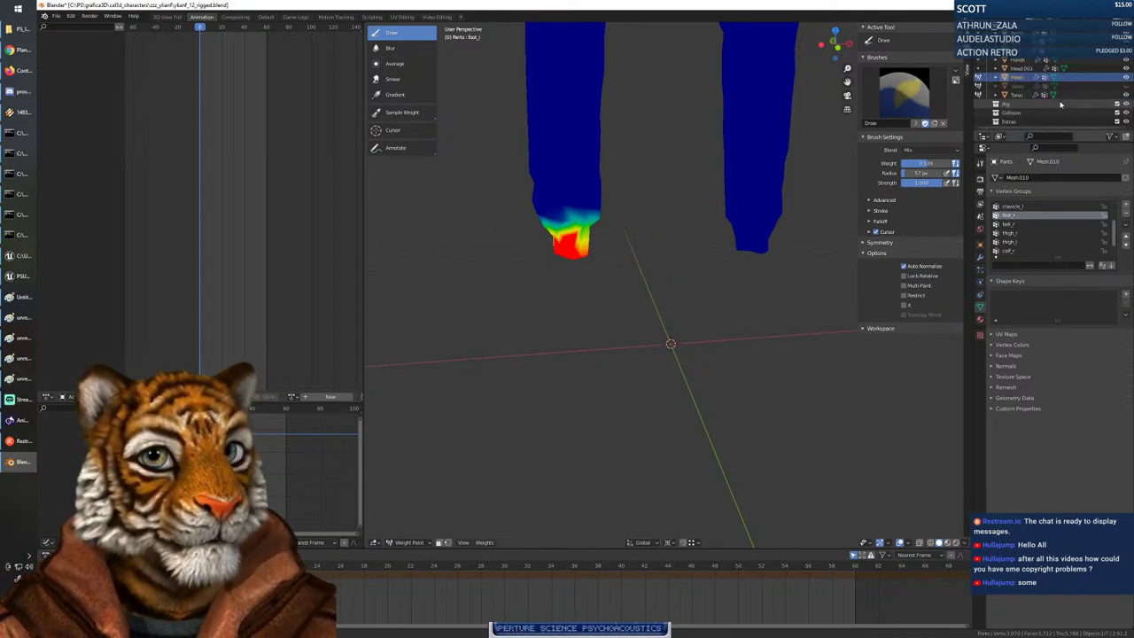
{"action": "scroll", "coordinate": [1037, 252], "scroll_direction": "up", "scroll_amount": 1}
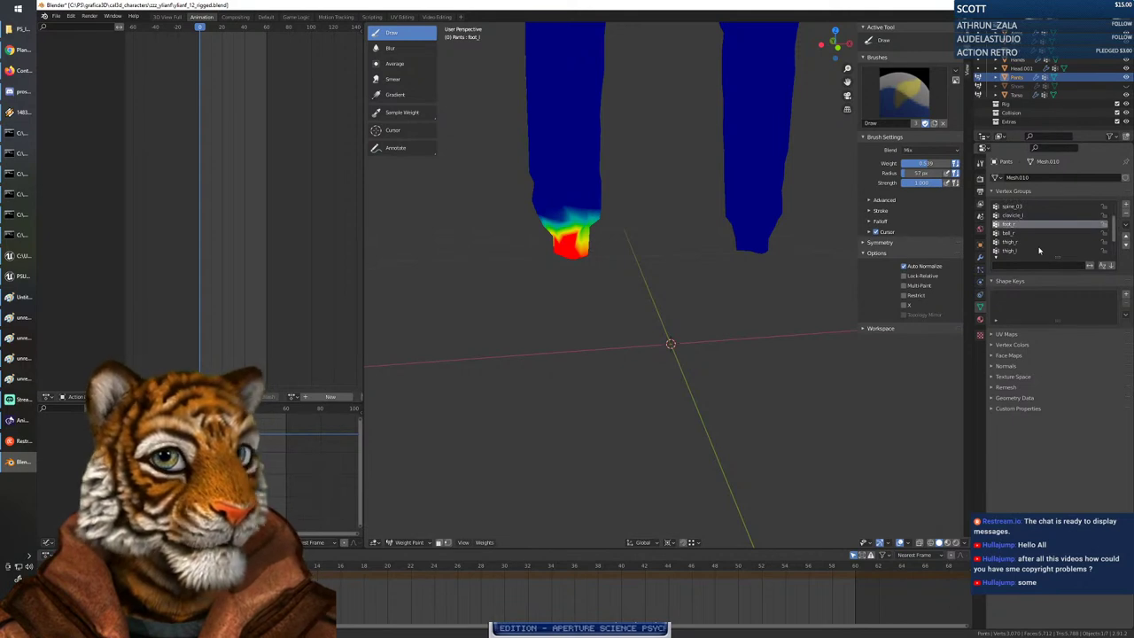
{"action": "scroll", "coordinate": [1028, 241], "scroll_direction": "down", "scroll_amount": 3}
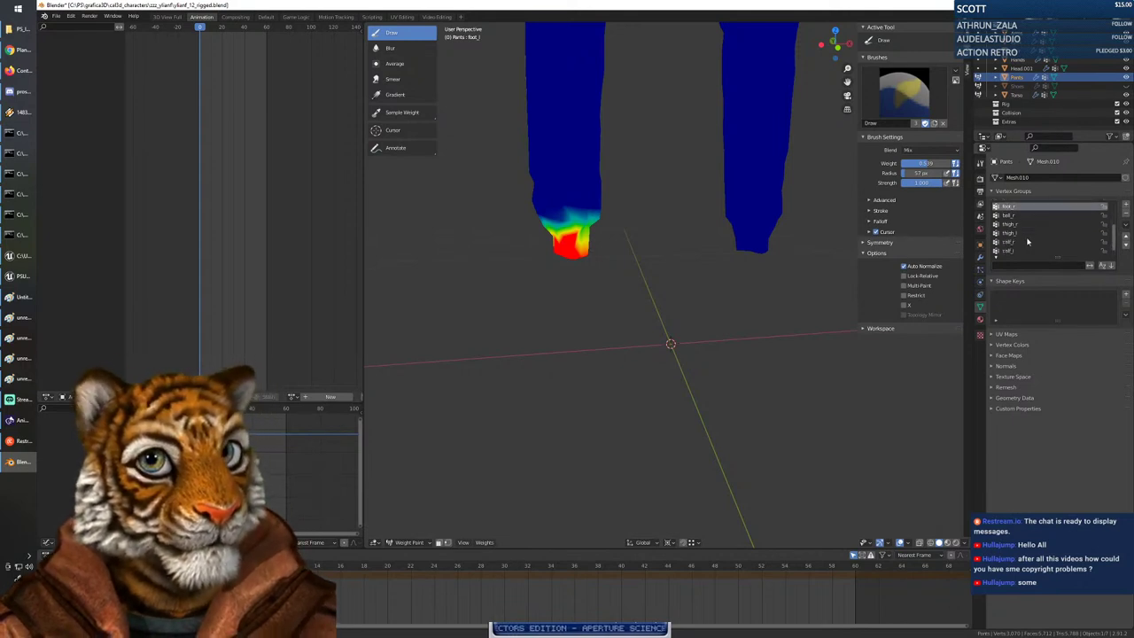
{"action": "left_click", "coordinate": [1017, 234]}
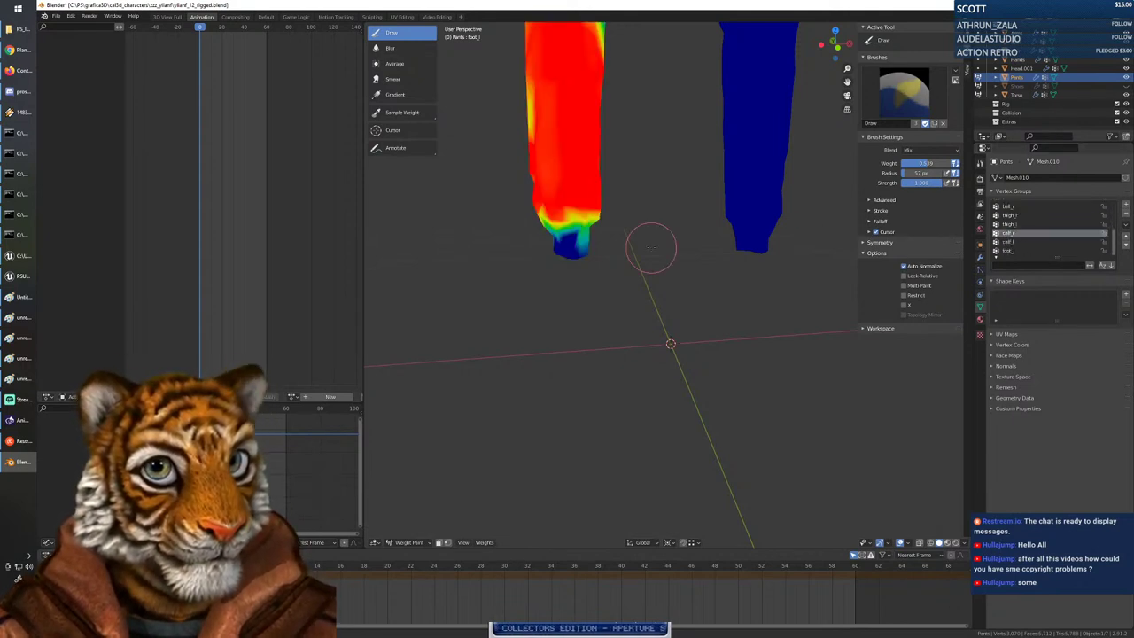
Paint calf_r at about half weight around the right trouser cuff to blend it with the foot weight.
{"action": "mouse_move", "coordinate": [575, 291]}
{"action": "middle_mouse_down"}
{"action": "mouse_move", "coordinate": [620, 278]}
{"action": "mouse_move", "coordinate": [610, 275]}
{"action": "middle_mouse_up"}
{"action": "mouse_move", "coordinate": [610, 275]}
{"action": "left_mouse_down"}
{"action": "mouse_move", "coordinate": [552, 271]}
{"action": "mouse_move", "coordinate": [571, 262]}
{"action": "mouse_move", "coordinate": [529, 247]}
{"action": "left_mouse_up"}
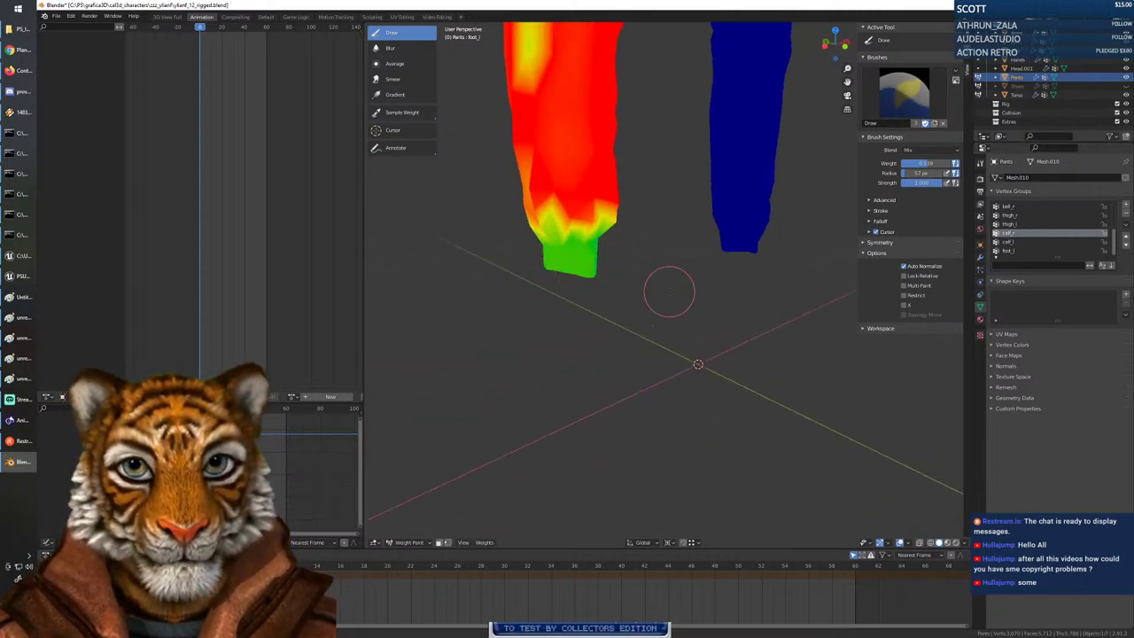
{"action": "mouse_move", "coordinate": [665, 292]}
{"action": "middle_mouse_down"}
{"action": "mouse_move", "coordinate": [596, 265]}
{"action": "mouse_move", "coordinate": [756, 285]}
{"action": "mouse_move", "coordinate": [585, 295]}
{"action": "mouse_move", "coordinate": [691, 292]}
{"action": "middle_mouse_up"}
{"action": "left_click", "coordinate": [642, 250]}
{"action": "mouse_move", "coordinate": [691, 293]}
{"action": "left_mouse_down"}
{"action": "mouse_move", "coordinate": [678, 265]}
{"action": "mouse_move", "coordinate": [701, 266]}
{"action": "mouse_move", "coordinate": [676, 253]}
{"action": "mouse_move", "coordinate": [693, 271]}
{"action": "left_mouse_up"}
{"action": "mouse_move", "coordinate": [659, 327]}
{"action": "middle_mouse_down"}
{"action": "mouse_move", "coordinate": [642, 306]}
{"action": "mouse_move", "coordinate": [611, 309]}
{"action": "mouse_move", "coordinate": [663, 299]}
{"action": "middle_mouse_up"}
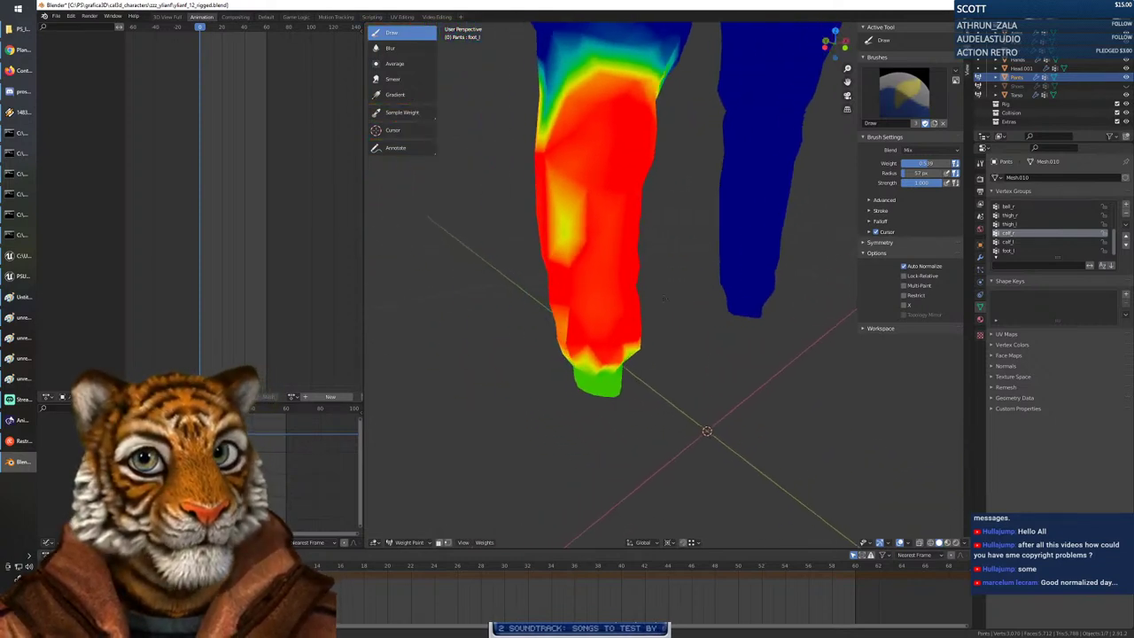
Set the brush weight to 1.000 and fill the weak calf_r patches on the right lower leg.
{"action": "right_click", "coordinate": [587, 240]}
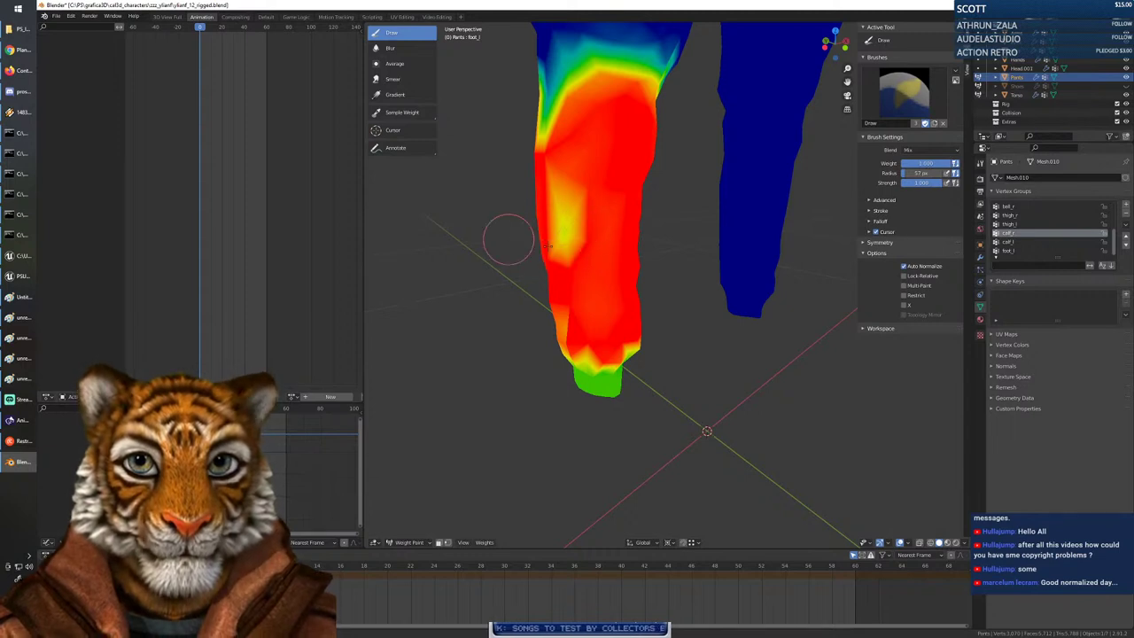
{"action": "middle_click_drag", "start_coordinate": [575, 239], "coordinate": [642, 272]}
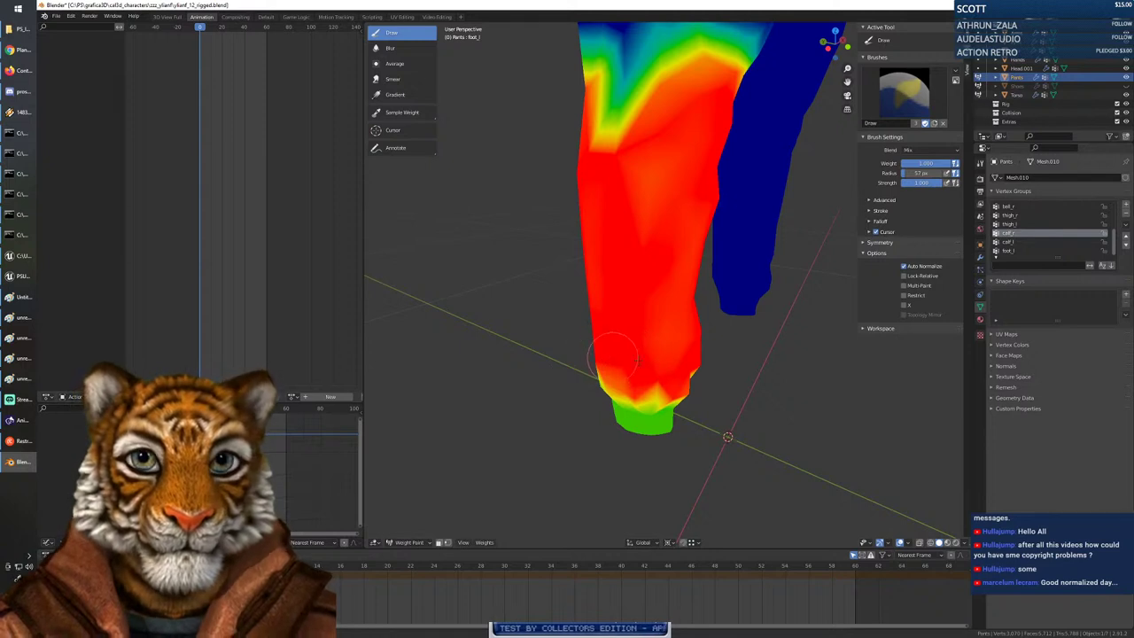
{"action": "mouse_move", "coordinate": [625, 345]}
{"action": "middle_mouse_down"}
{"action": "mouse_move", "coordinate": [599, 253]}
{"action": "mouse_move", "coordinate": [638, 277]}
{"action": "mouse_move", "coordinate": [587, 290]}
{"action": "mouse_move", "coordinate": [652, 275]}
{"action": "middle_mouse_up"}
Set the brush weight to about 0.5 and paint calf_r weight across the right knee.
{"action": "middle_click_drag", "start_coordinate": [646, 221], "coordinate": [622, 273], "text": "shift"}
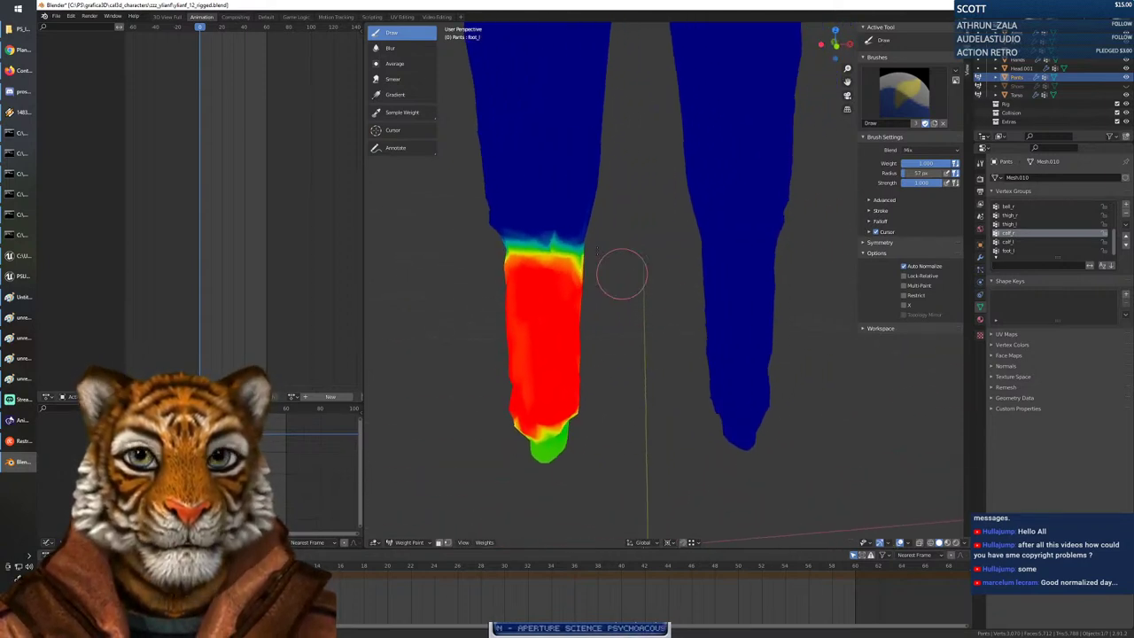
{"action": "right_click", "coordinate": [579, 253]}
{"action": "left_click_drag", "start_coordinate": [564, 253], "coordinate": [537, 253]}
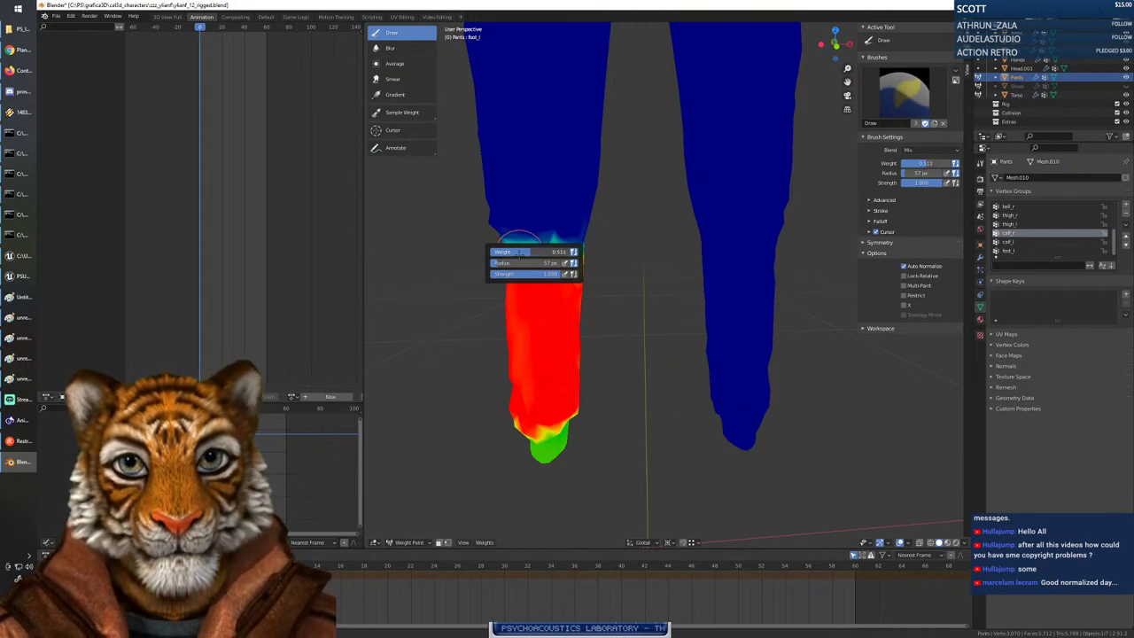
{"action": "left_click_drag", "start_coordinate": [561, 233], "coordinate": [511, 235]}
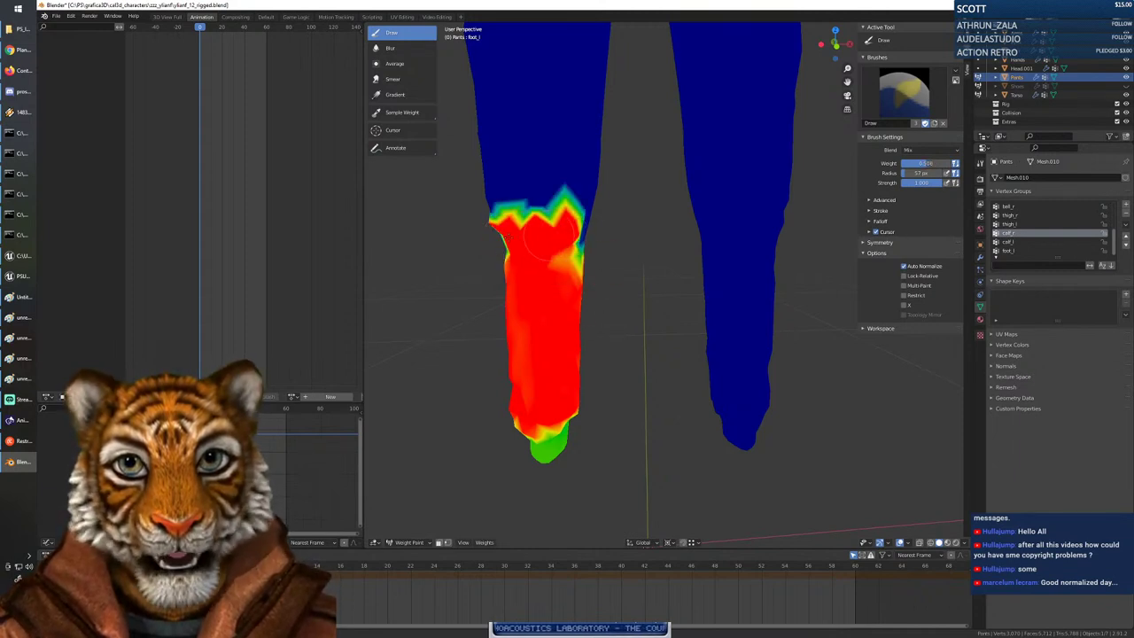
{"action": "middle_click_drag", "start_coordinate": [562, 258], "coordinate": [552, 298]}
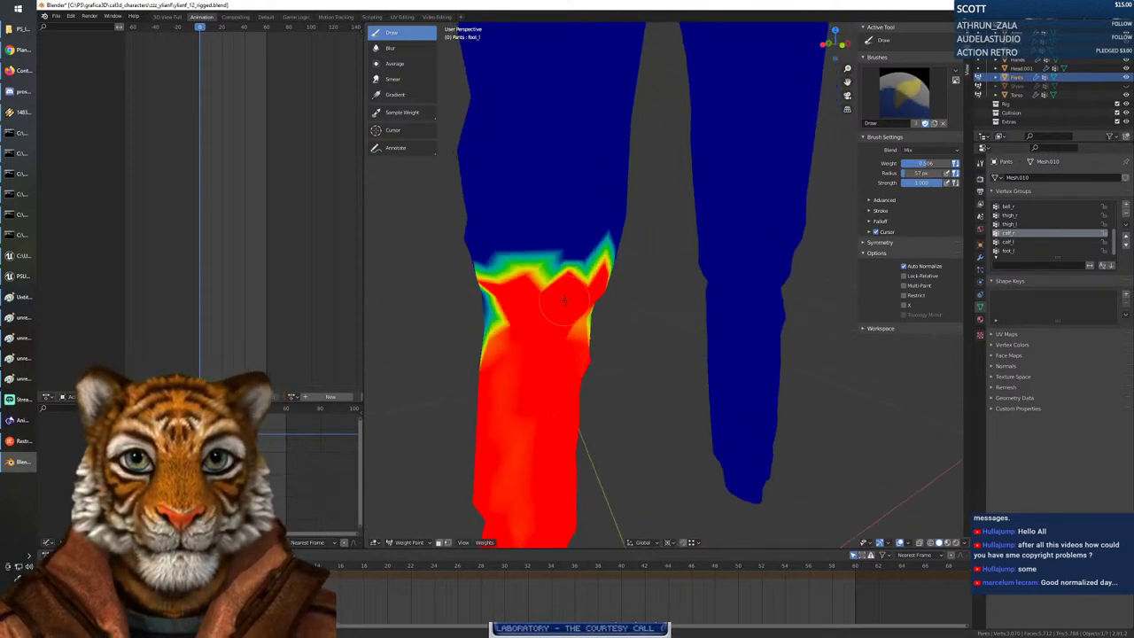
{"action": "scroll", "coordinate": [552, 299], "scroll_direction": "down", "scroll_amount": 3}
{"action": "middle_click_drag", "start_coordinate": [634, 306], "coordinate": [648, 312]}
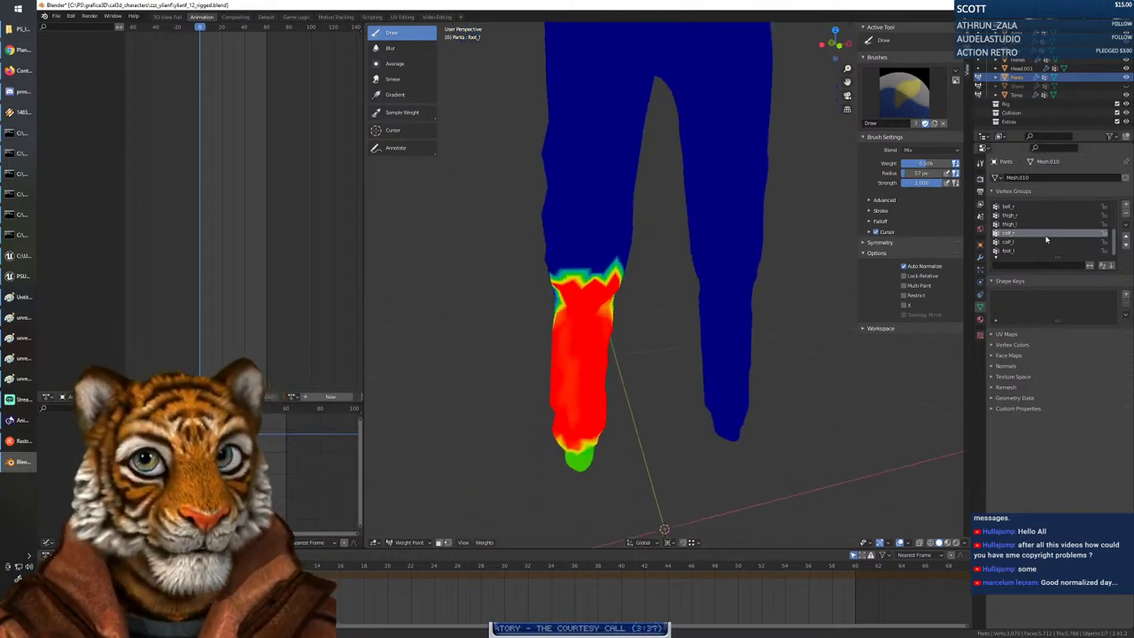
Show the character's armature and pick the right thigh bone to make thigh_r the active vertex group.
{"action": "scroll", "coordinate": [1022, 239], "scroll_direction": "up", "scroll_amount": 3}
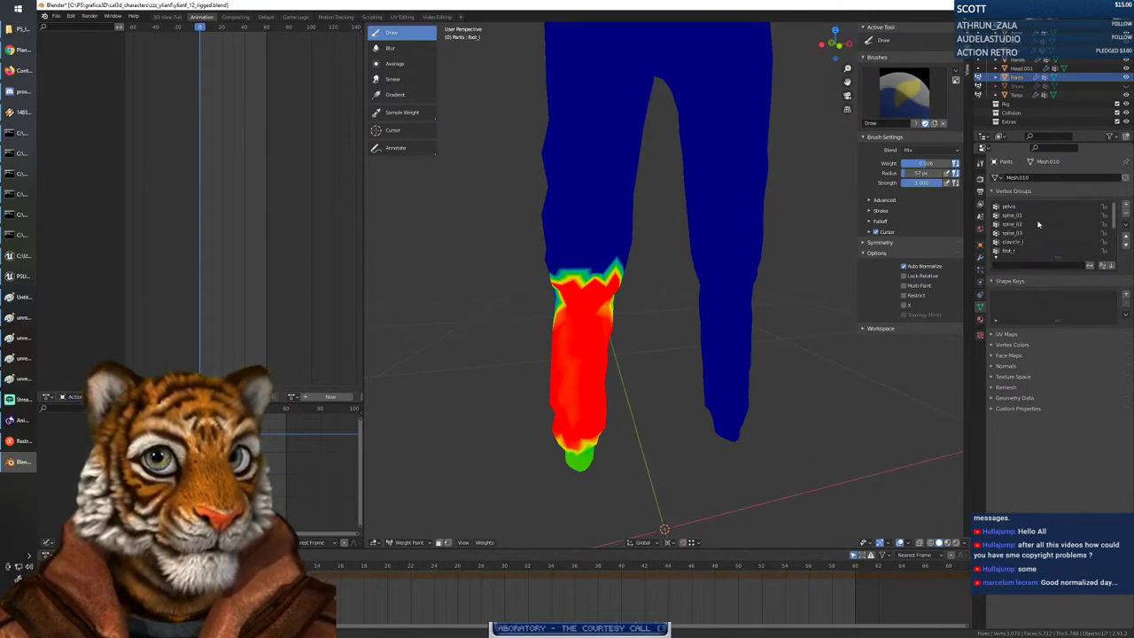
{"action": "scroll", "coordinate": [1038, 224], "scroll_direction": "down", "scroll_amount": 1}
{"action": "scroll", "coordinate": [1038, 224], "scroll_direction": "up", "scroll_amount": 2}
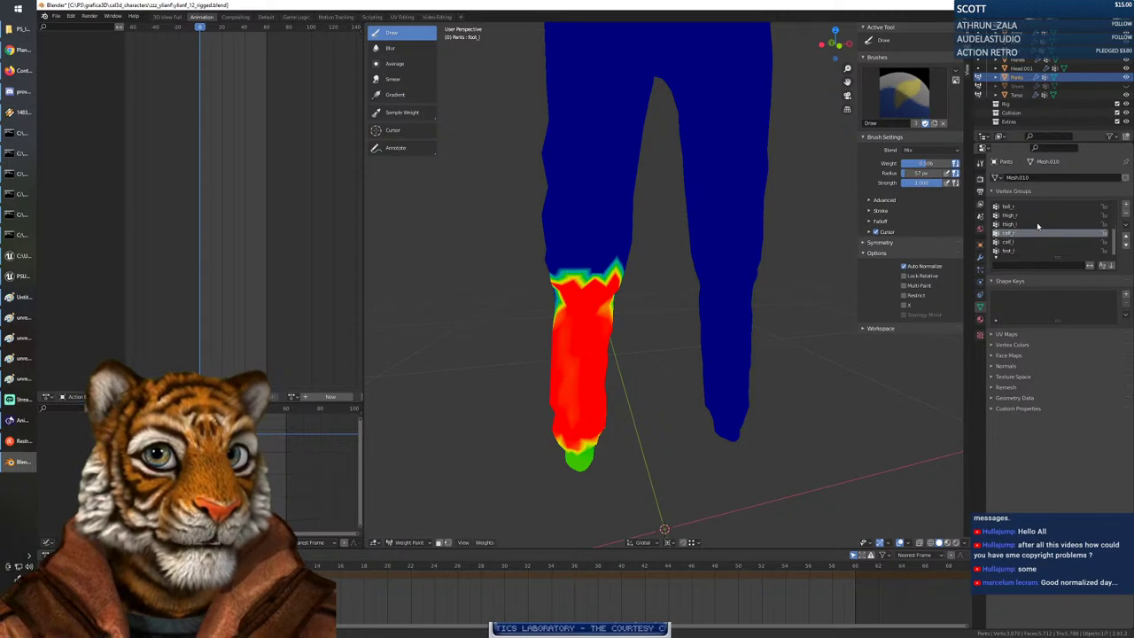
{"action": "scroll", "coordinate": [1064, 71], "scroll_direction": "up", "scroll_amount": 3}
{"action": "scroll", "coordinate": [1063, 71], "scroll_direction": "up", "scroll_amount": 1}
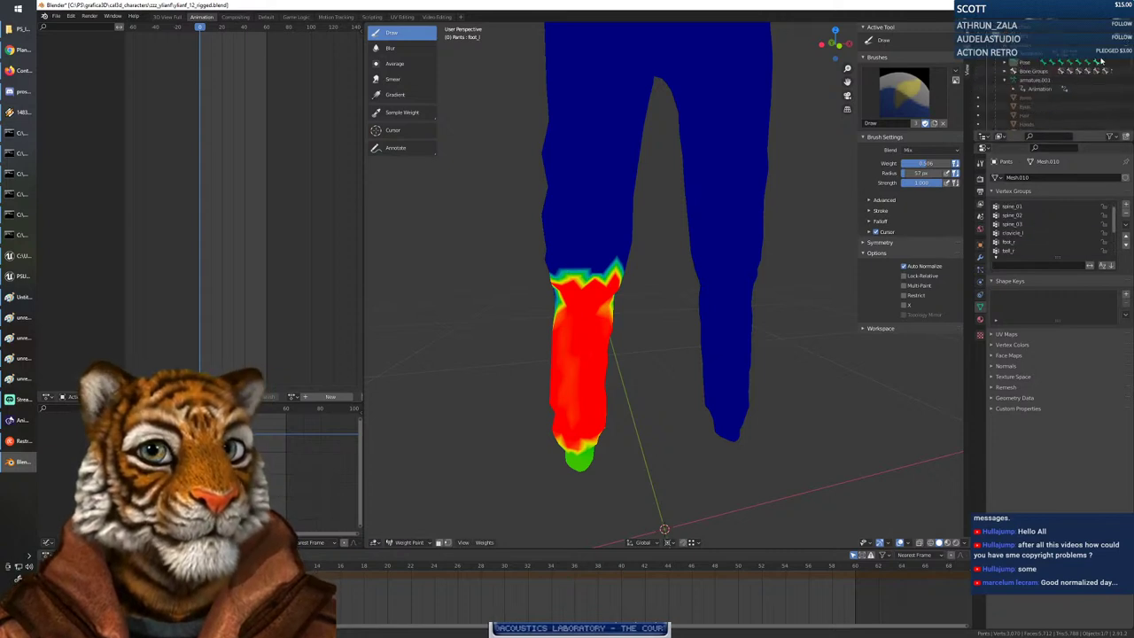
{"action": "left_click", "coordinate": [1121, 48]}
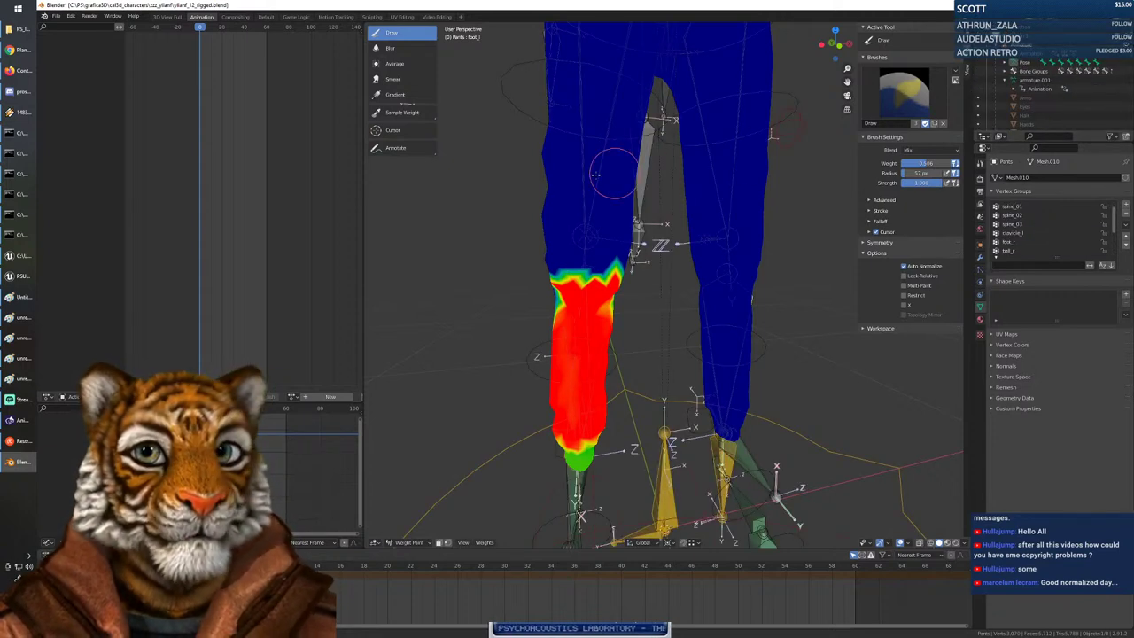
{"action": "left_click", "coordinate": [643, 184], "text": "ctrl"}
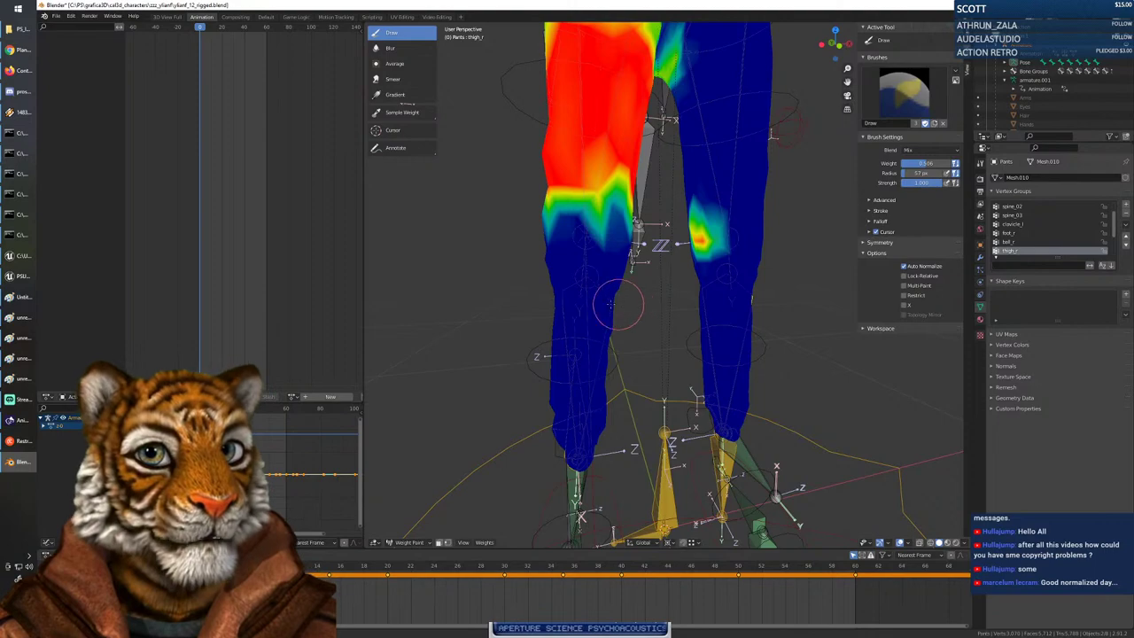
Extend the thigh_r weight down over the right knee of the Pants mesh.
{"action": "mouse_move", "coordinate": [618, 304]}
{"action": "middle_mouse_down"}
{"action": "mouse_move", "coordinate": [558, 310]}
{"action": "mouse_move", "coordinate": [651, 302]}
{"action": "middle_mouse_up"}
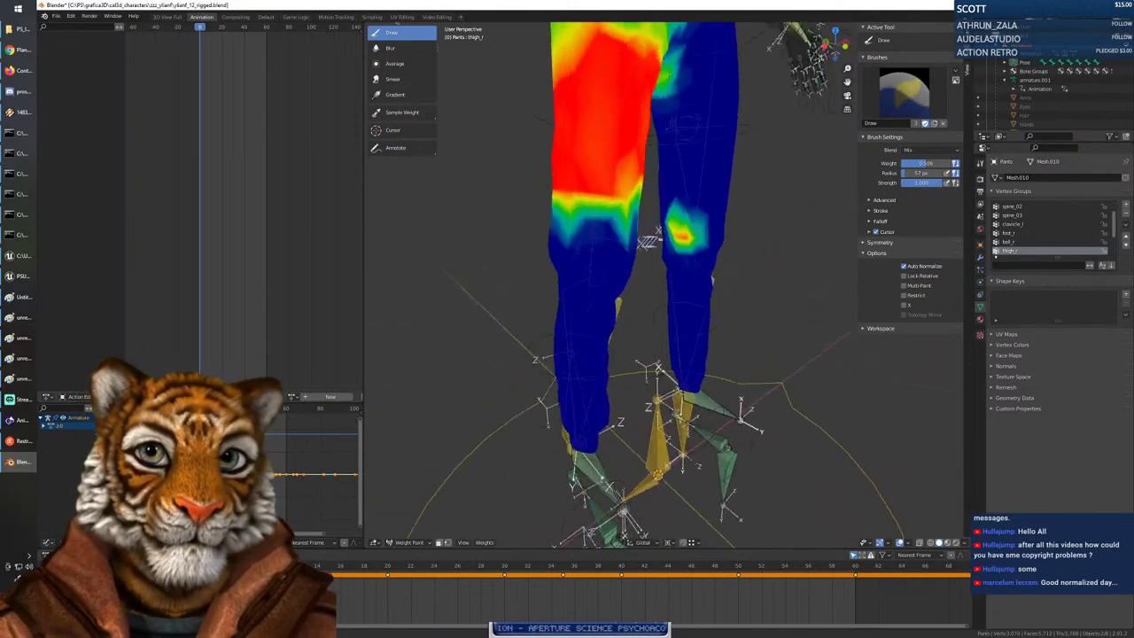
{"action": "mouse_move", "coordinate": [648, 239]}
{"action": "middle_mouse_down"}
{"action": "mouse_move", "coordinate": [651, 226]}
{"action": "mouse_move", "coordinate": [664, 242]}
{"action": "middle_mouse_up"}
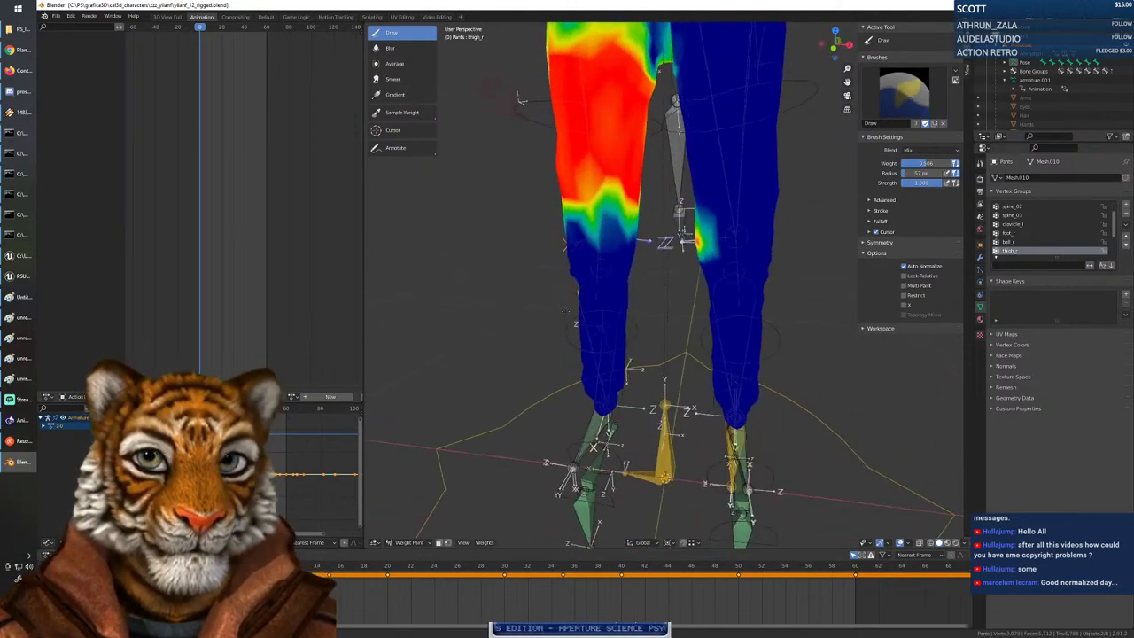
{"action": "right_click", "coordinate": [610, 255]}
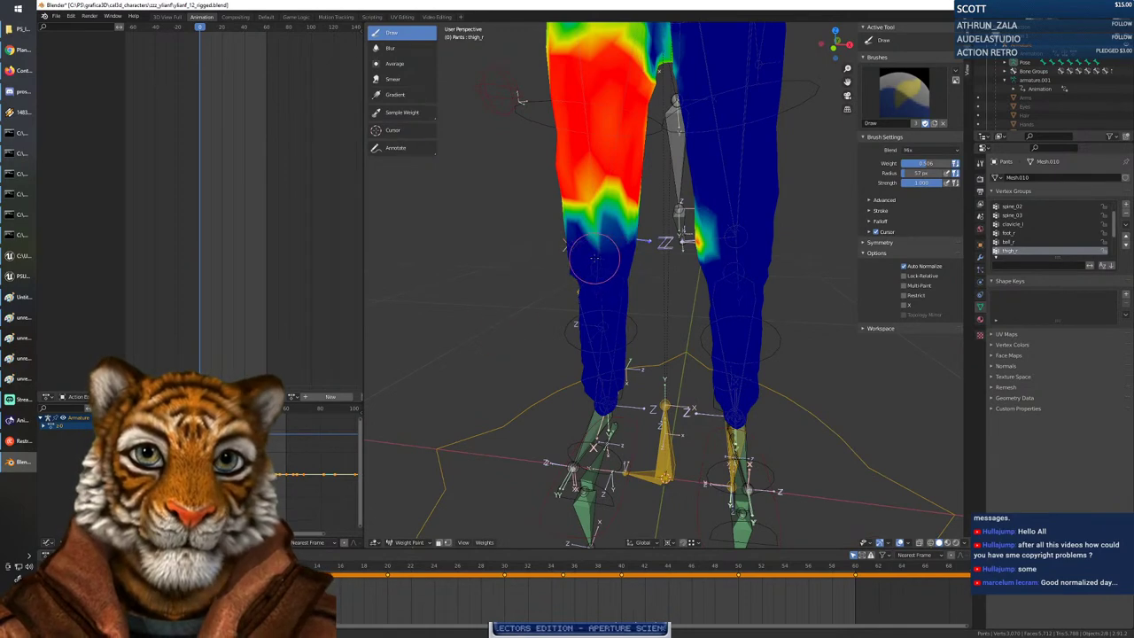
{"action": "mouse_move", "coordinate": [598, 257]}
{"action": "left_mouse_down"}
{"action": "mouse_move", "coordinate": [611, 222]}
{"action": "mouse_move", "coordinate": [585, 204]}
{"action": "mouse_move", "coordinate": [605, 241]}
{"action": "left_mouse_up"}
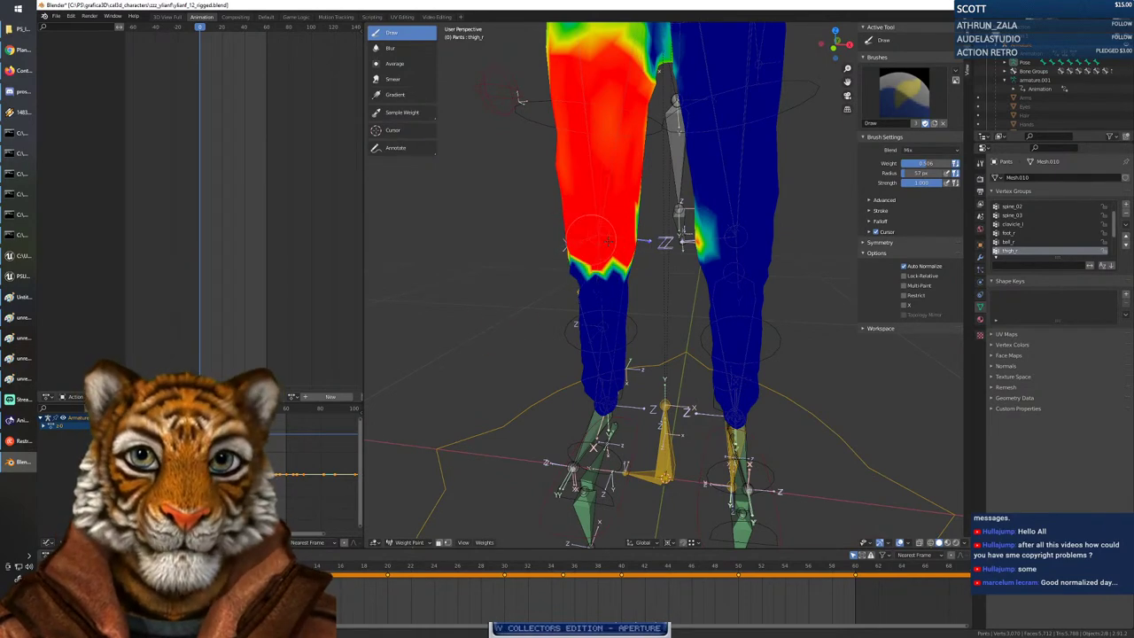
{"action": "mouse_move", "coordinate": [580, 242]}
{"action": "middle_mouse_down"}
{"action": "mouse_move", "coordinate": [752, 263]}
{"action": "mouse_move", "coordinate": [597, 224]}
{"action": "middle_mouse_up"}
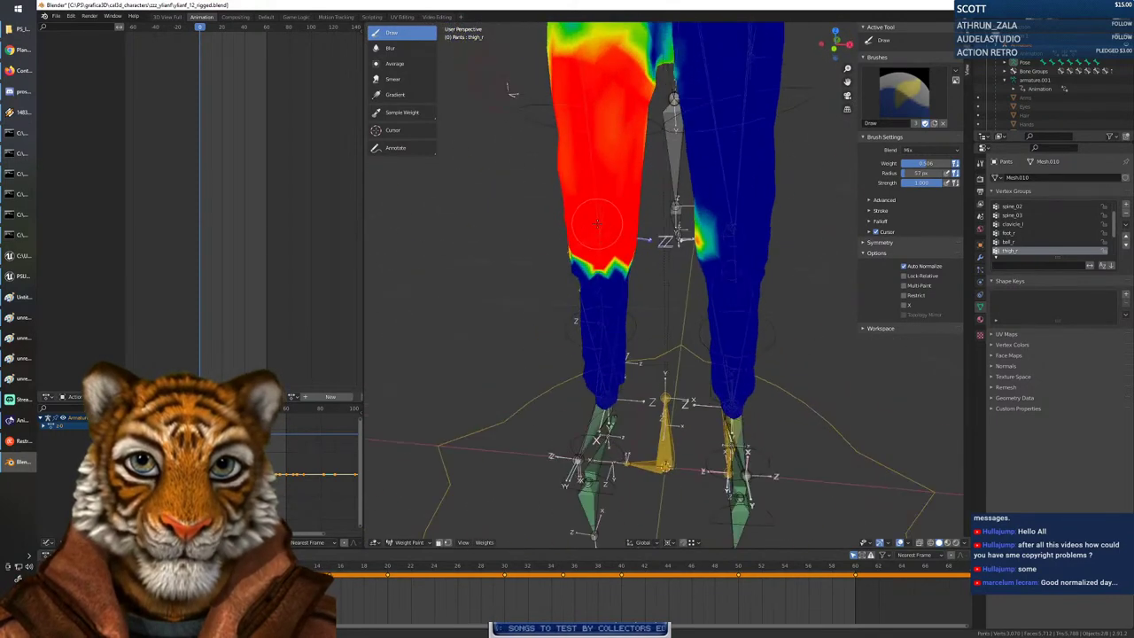
Activate the calf_r group and paint it at about half weight around the front, sides and back of the right knee.
{"action": "scroll", "coordinate": [1030, 234], "scroll_direction": "down", "scroll_amount": 4}
{"action": "left_click", "coordinate": [1024, 234]}
{"action": "left_click_drag", "start_coordinate": [649, 277], "coordinate": [628, 251]}
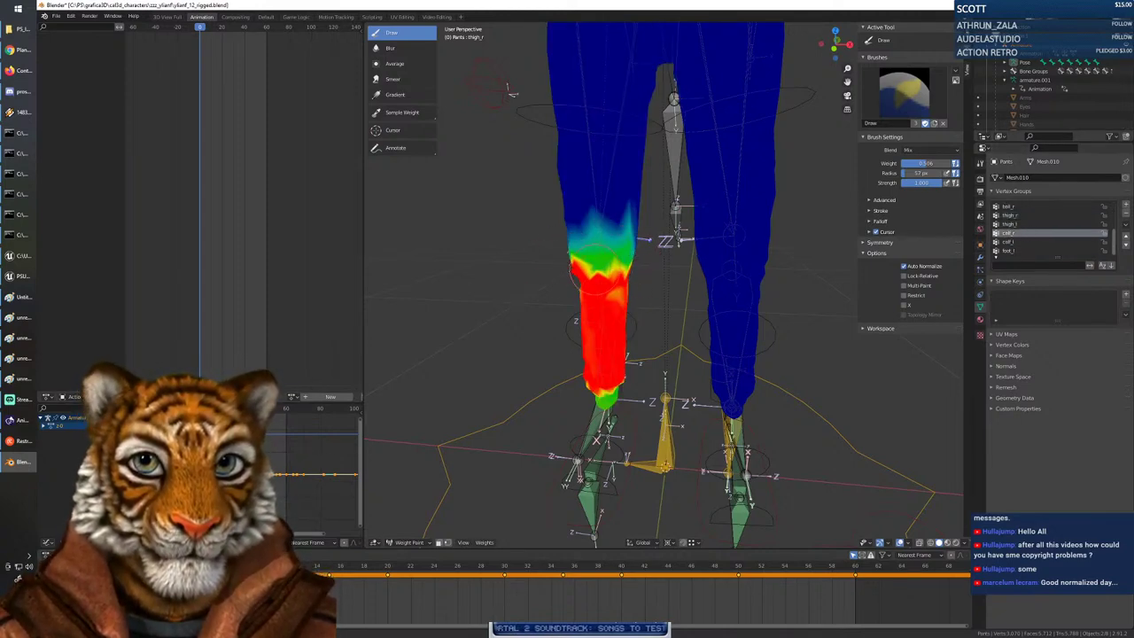
{"action": "middle_click_drag", "start_coordinate": [581, 273], "coordinate": [664, 262]}
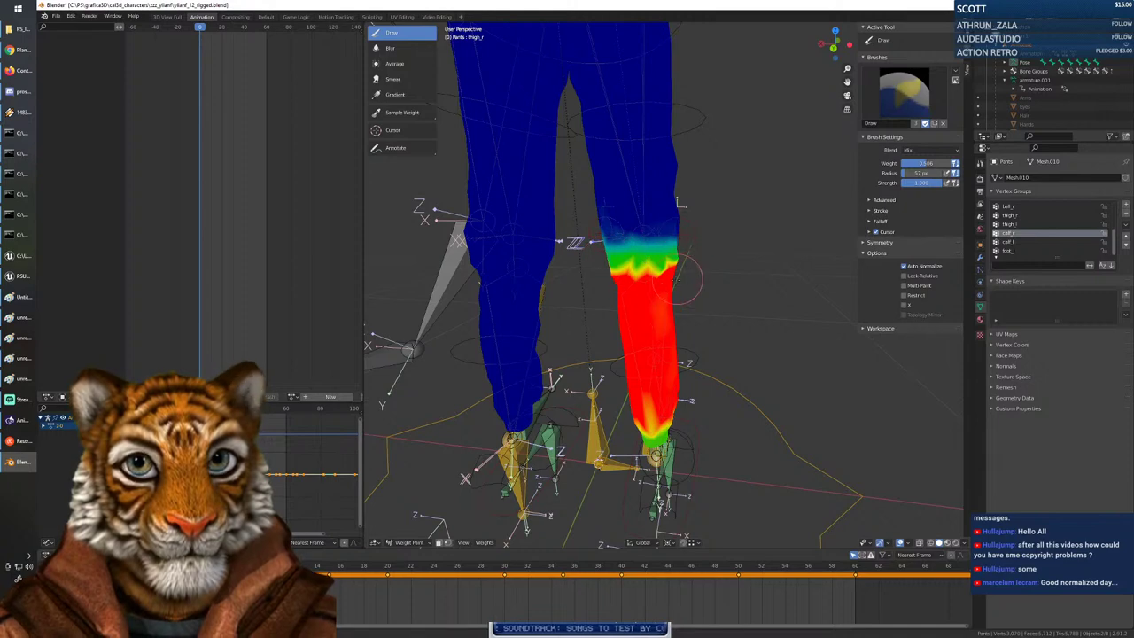
{"action": "middle_click_drag", "start_coordinate": [682, 279], "coordinate": [488, 256]}
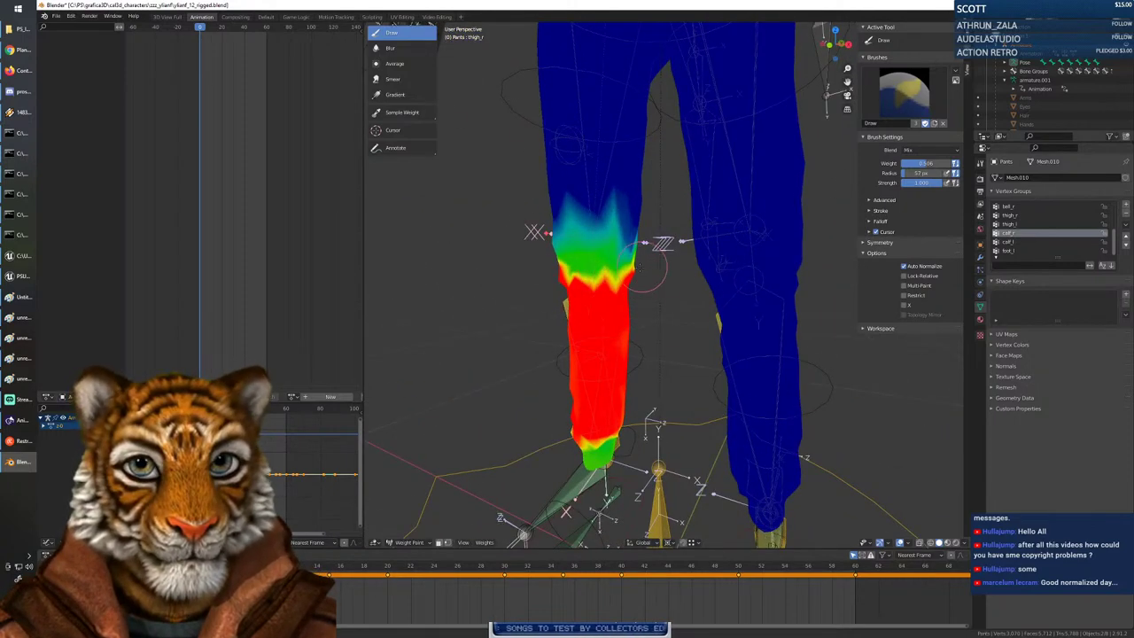
{"action": "middle_click_drag", "start_coordinate": [645, 273], "coordinate": [682, 284]}
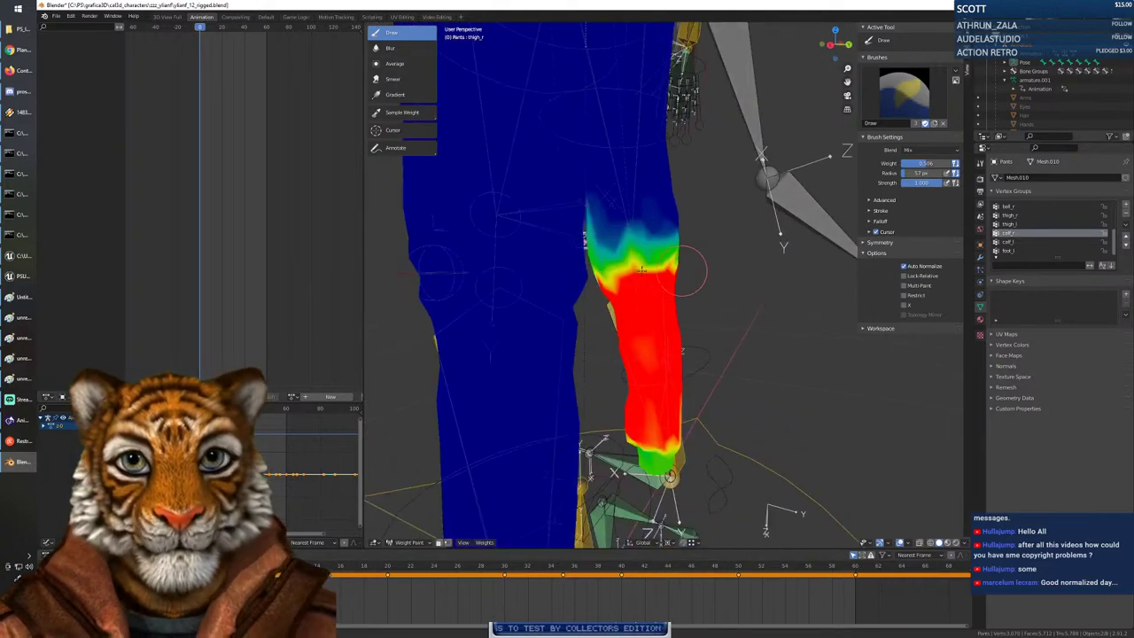
{"action": "middle_click_drag", "start_coordinate": [682, 349], "coordinate": [850, 323]}
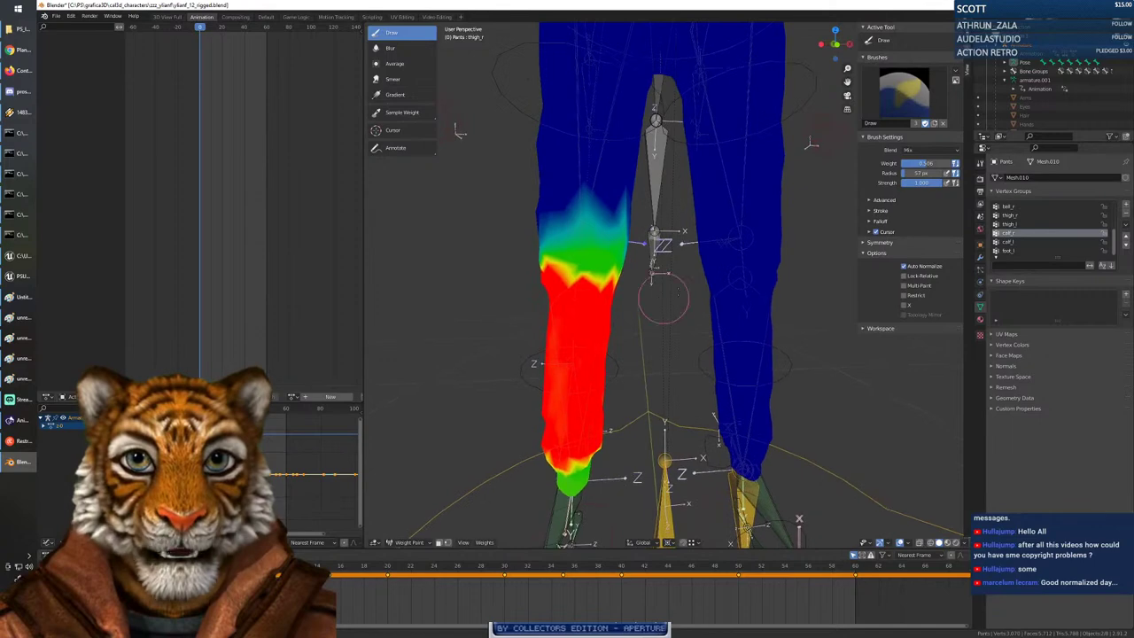
Activate the thigh_r group, set the brush weight to 0.000 and erase its stray weight from the left knee and inner left thigh.
{"action": "left_click", "coordinate": [1020, 216]}
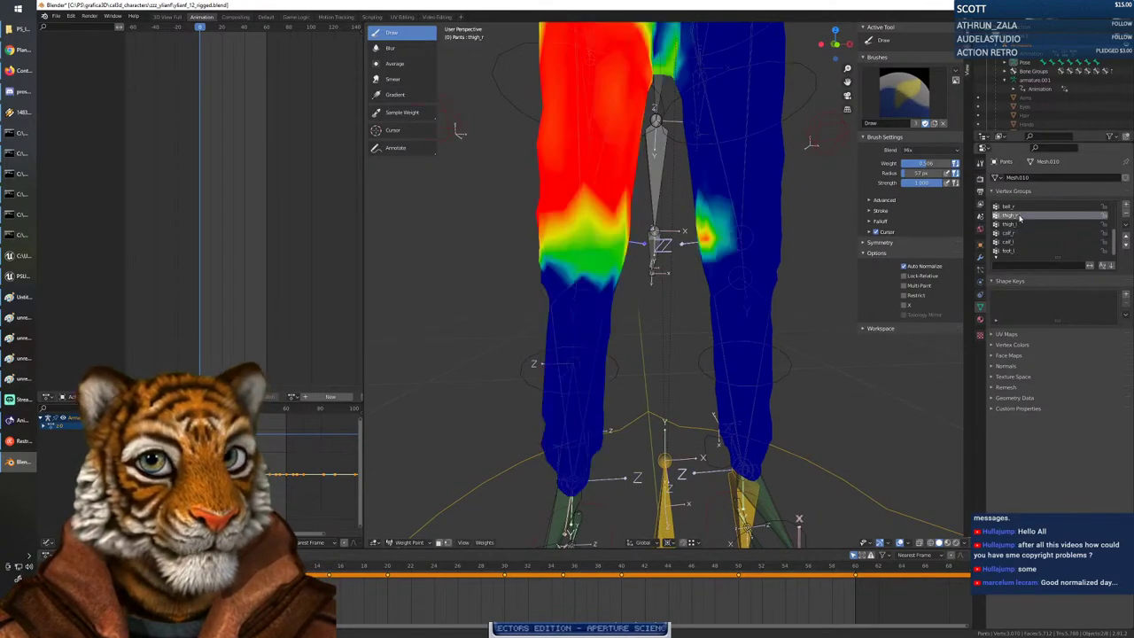
{"action": "middle_click_drag", "start_coordinate": [767, 262], "coordinate": [771, 292]}
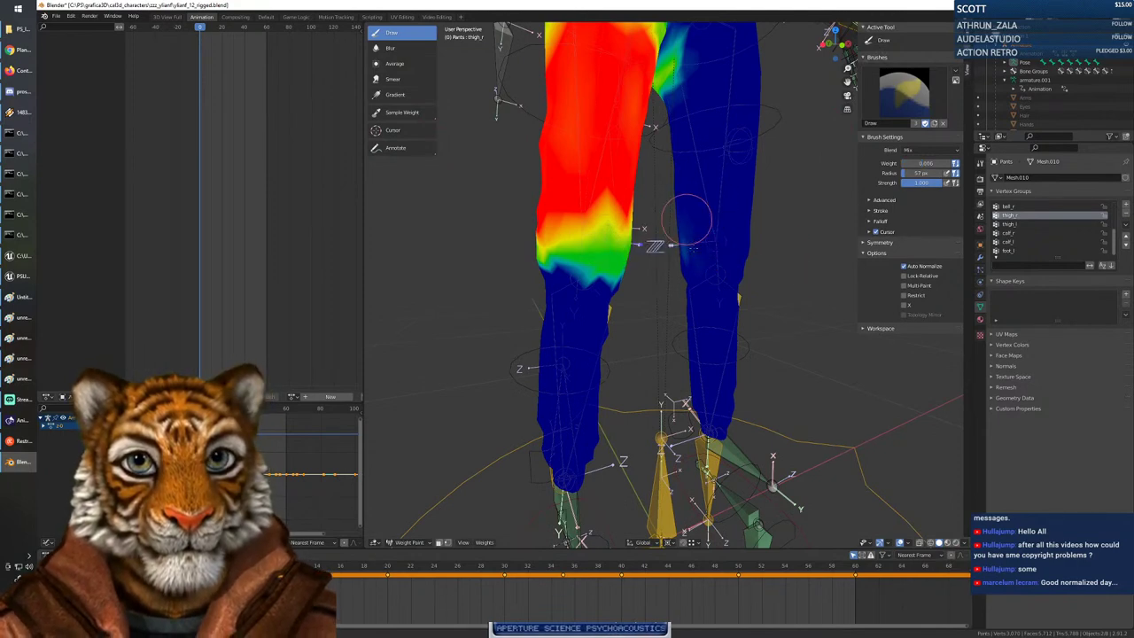
{"action": "mouse_move", "coordinate": [691, 217]}
{"action": "middle_mouse_down"}
{"action": "mouse_move", "coordinate": [718, 213]}
{"action": "mouse_move", "coordinate": [709, 265]}
{"action": "mouse_move", "coordinate": [684, 202]}
{"action": "middle_mouse_up"}
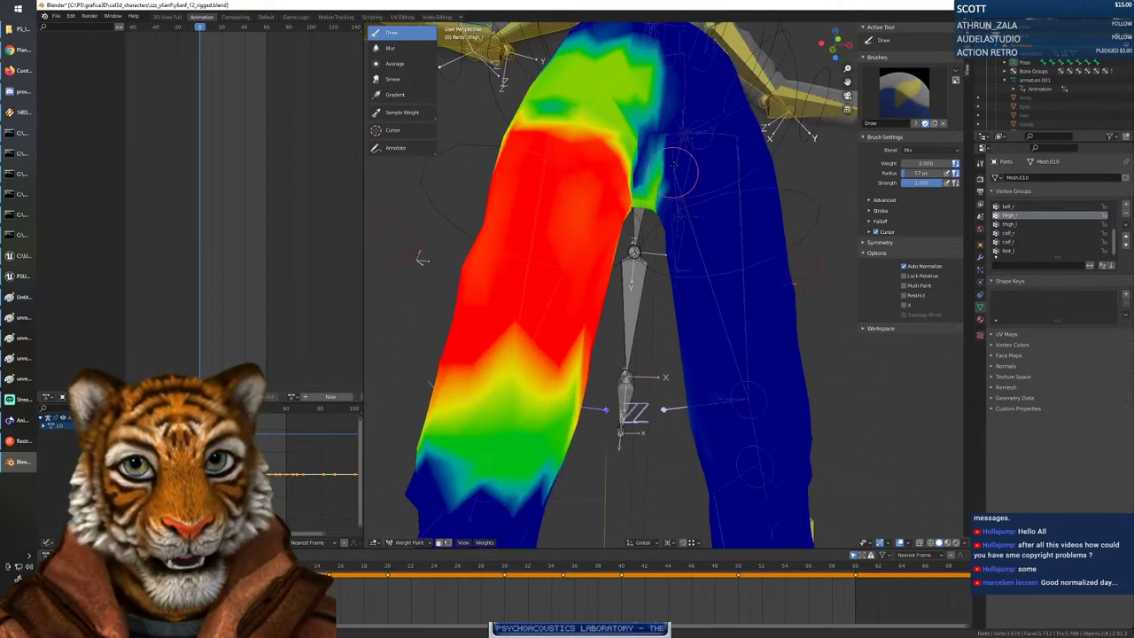
{"action": "mouse_move", "coordinate": [675, 171]}
{"action": "left_mouse_down"}
{"action": "mouse_move", "coordinate": [654, 163]}
{"action": "mouse_move", "coordinate": [663, 205]}
{"action": "left_mouse_up"}
{"action": "mouse_move", "coordinate": [680, 240]}
{"action": "middle_mouse_down"}
{"action": "mouse_move", "coordinate": [719, 312]}
{"action": "mouse_move", "coordinate": [701, 299]}
{"action": "middle_mouse_up"}
Set the brush weight to 0.500, paint thigh_r weight on the right side of the crotch, and undo the last stroke.
{"action": "right_click", "coordinate": [690, 270]}
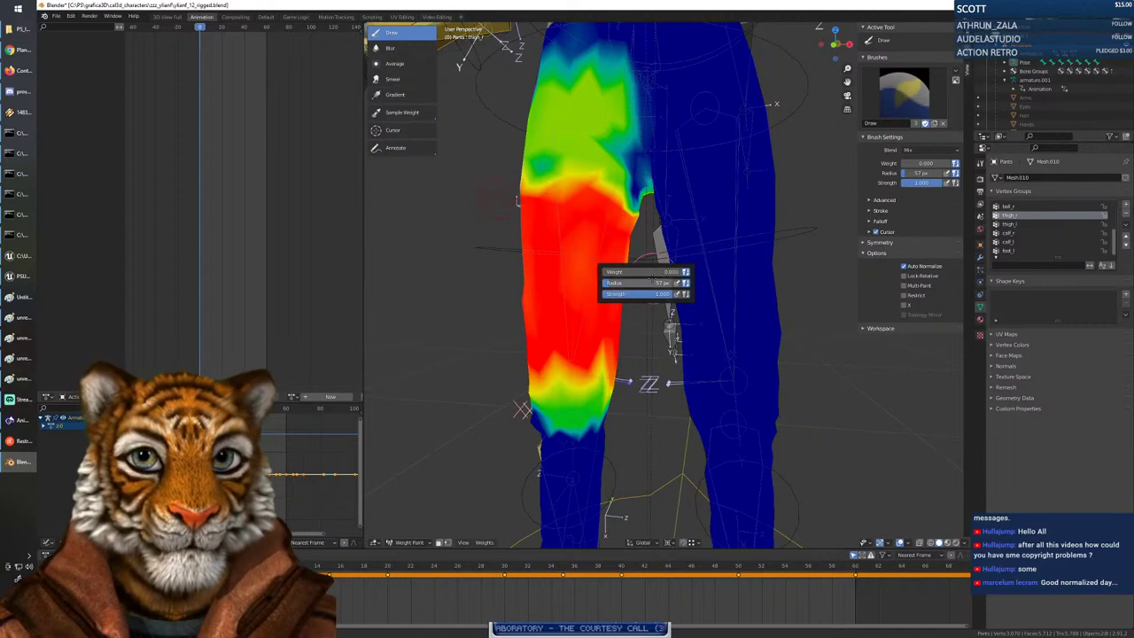
{"action": "mouse_move", "coordinate": [653, 272]}
{"action": "left_mouse_down"}
{"action": "mouse_move", "coordinate": [712, 273]}
{"action": "mouse_move", "coordinate": [696, 270]}
{"action": "left_mouse_up"}
{"action": "mouse_move", "coordinate": [604, 222]}
{"action": "left_mouse_down"}
{"action": "mouse_move", "coordinate": [641, 167]}
{"action": "mouse_move", "coordinate": [625, 145]}
{"action": "left_mouse_up"}
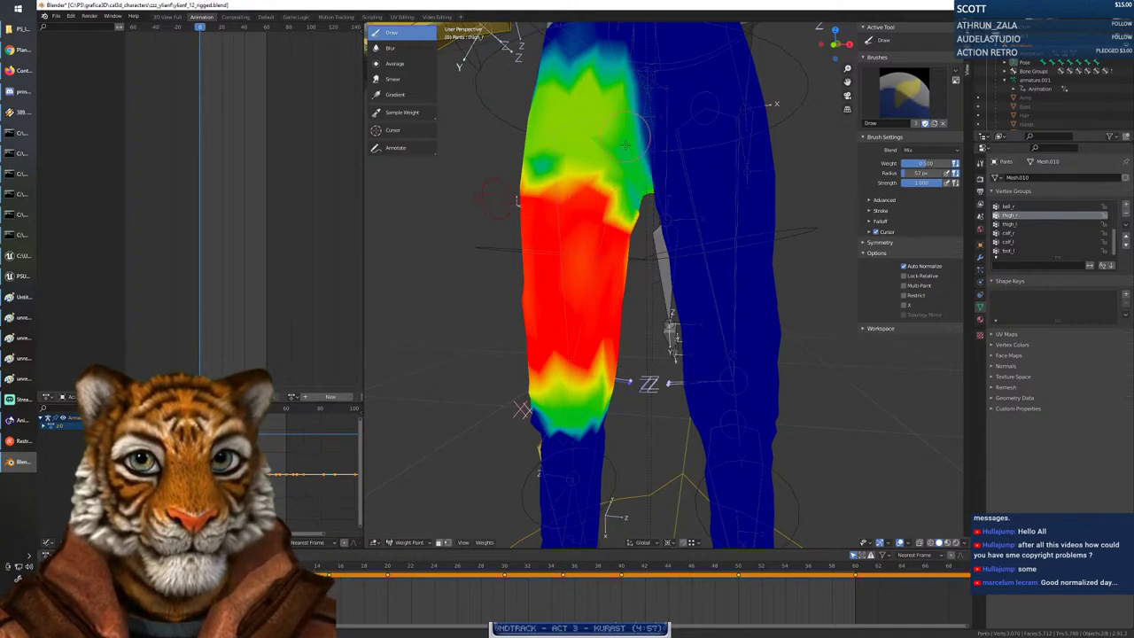
{"action": "middle_click_drag", "start_coordinate": [617, 236], "coordinate": [671, 129]}
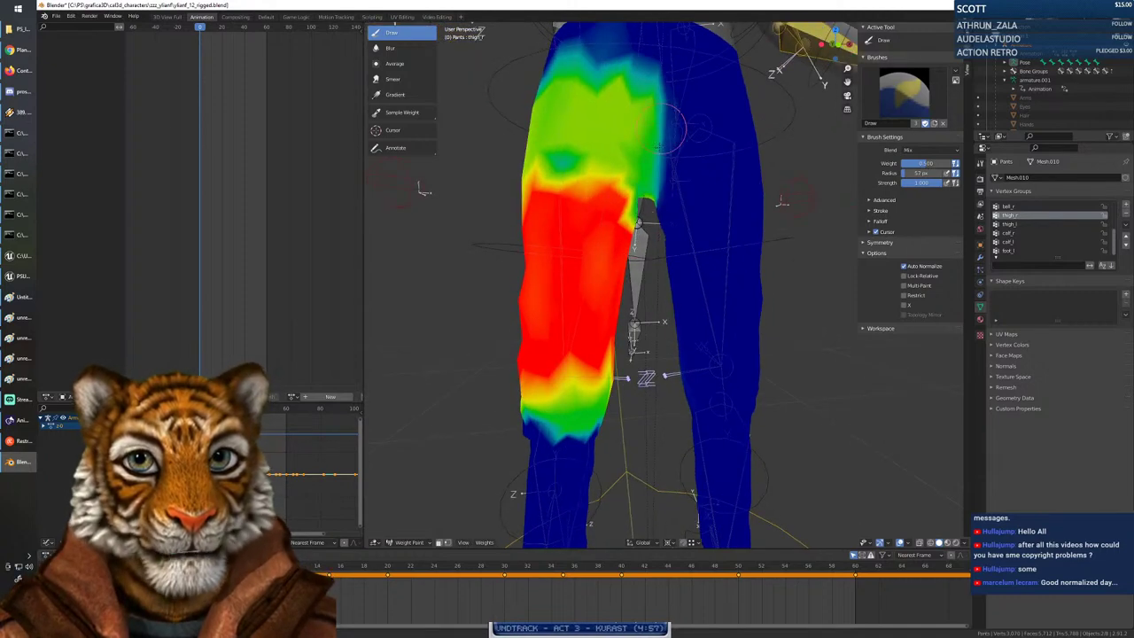
{"action": "left_click_drag", "start_coordinate": [671, 115], "coordinate": [653, 220]}
{"action": "key", "text": "ctrl+z"}
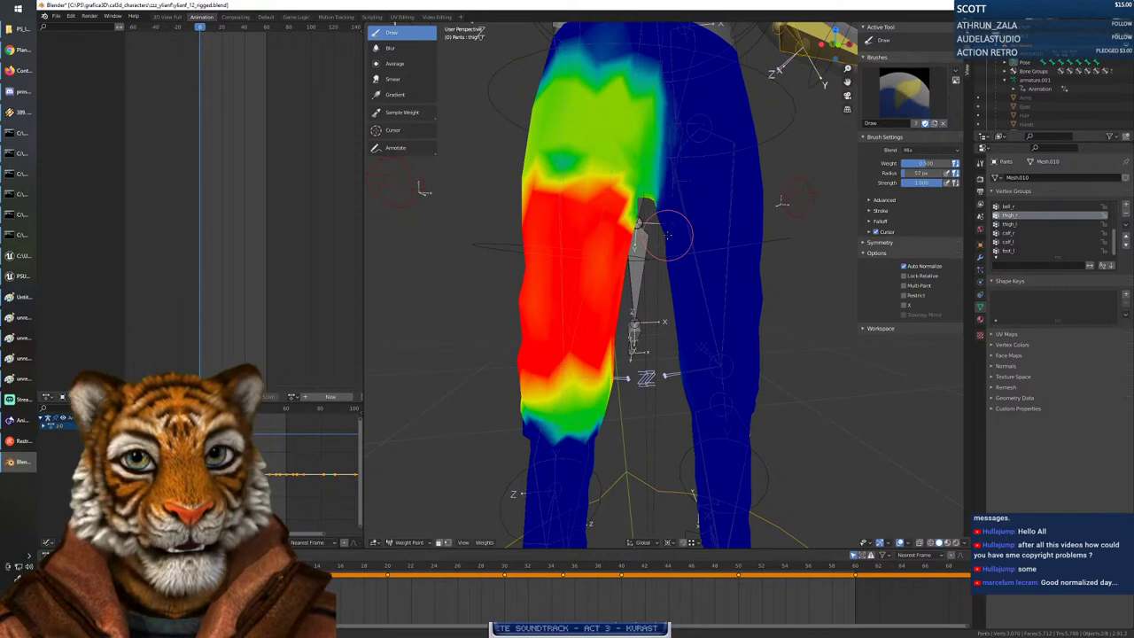
Paint thigh_r weight over the right buttock of the Pants mesh at the 0.500 brush weight.
{"action": "middle_click_drag", "start_coordinate": [637, 265], "coordinate": [570, 86]}
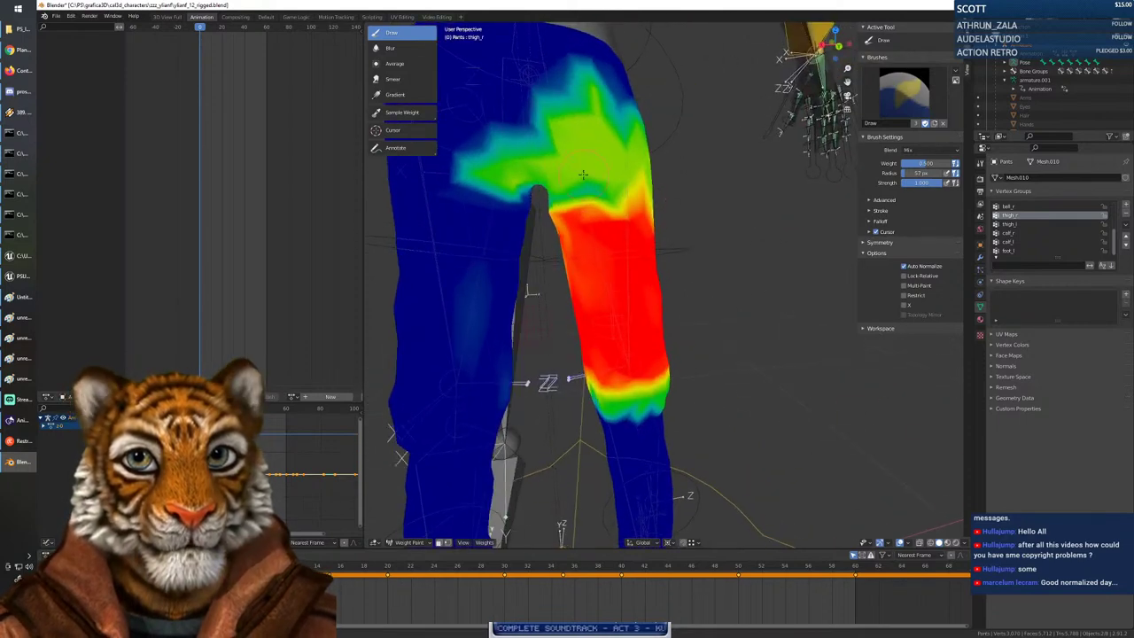
{"action": "left_click_drag", "start_coordinate": [564, 164], "coordinate": [546, 126]}
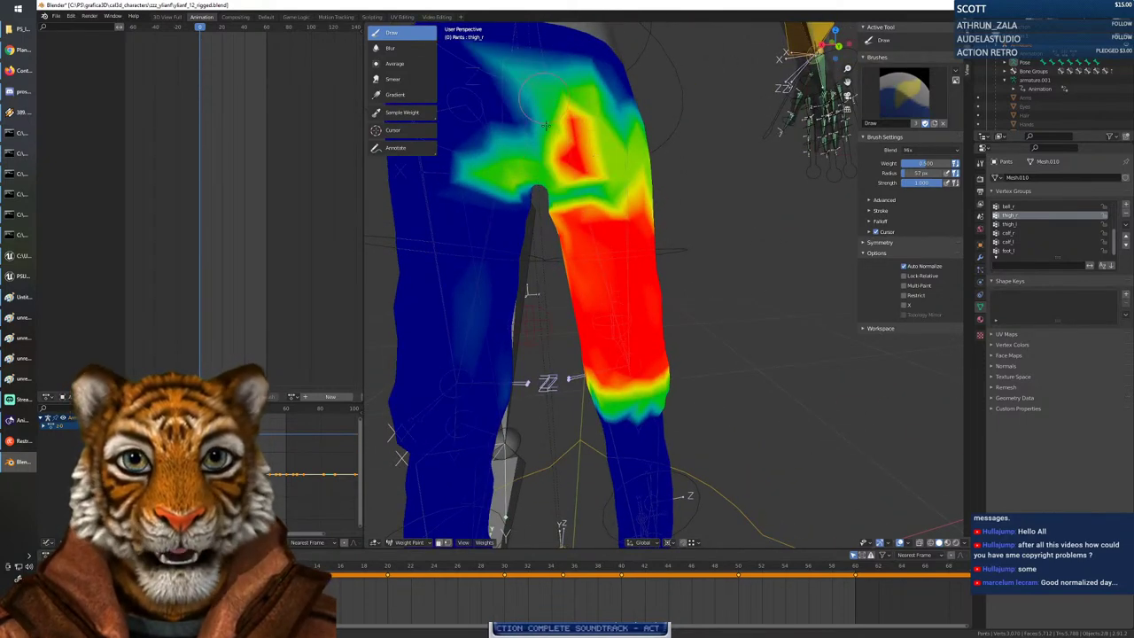
{"action": "mouse_move", "coordinate": [582, 75]}
{"action": "left_mouse_down"}
{"action": "mouse_move", "coordinate": [629, 84]}
{"action": "mouse_move", "coordinate": [611, 120]}
{"action": "mouse_move", "coordinate": [562, 114]}
{"action": "left_mouse_up"}
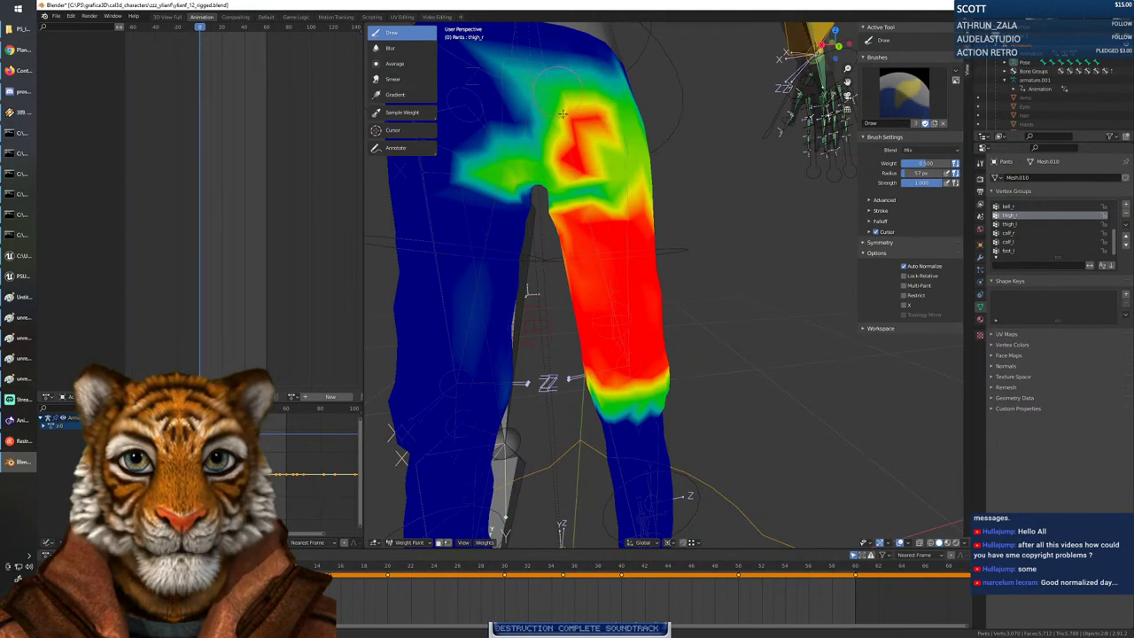
{"action": "left_click_drag", "start_coordinate": [551, 158], "coordinate": [580, 140]}
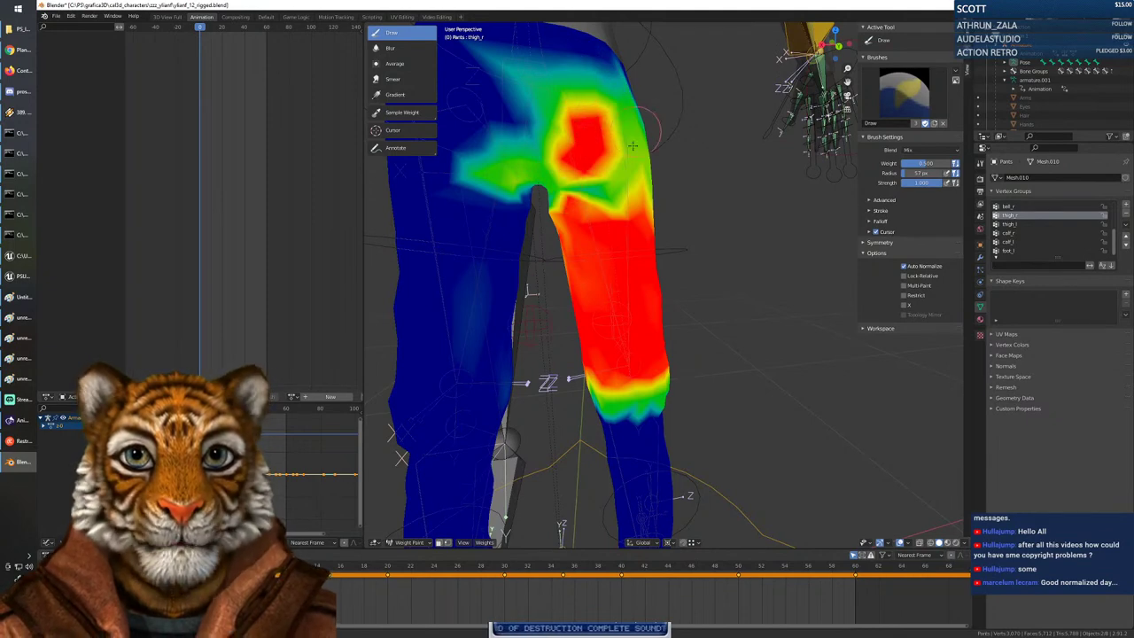
{"action": "mouse_move", "coordinate": [614, 178]}
{"action": "middle_mouse_down"}
{"action": "mouse_move", "coordinate": [677, 185]}
{"action": "mouse_move", "coordinate": [630, 189]}
{"action": "mouse_move", "coordinate": [674, 173]}
{"action": "middle_mouse_up"}
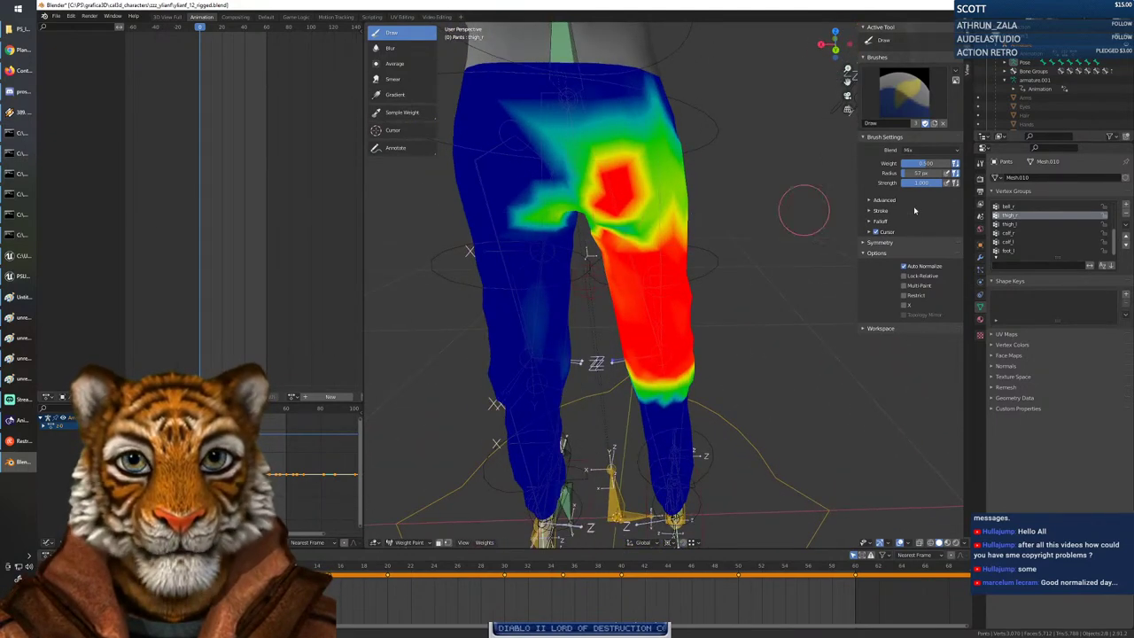
Activate the thigh_l group and paint it across the back and front of the upper left thigh at 0.500 weight.
{"action": "left_click", "coordinate": [1020, 224]}
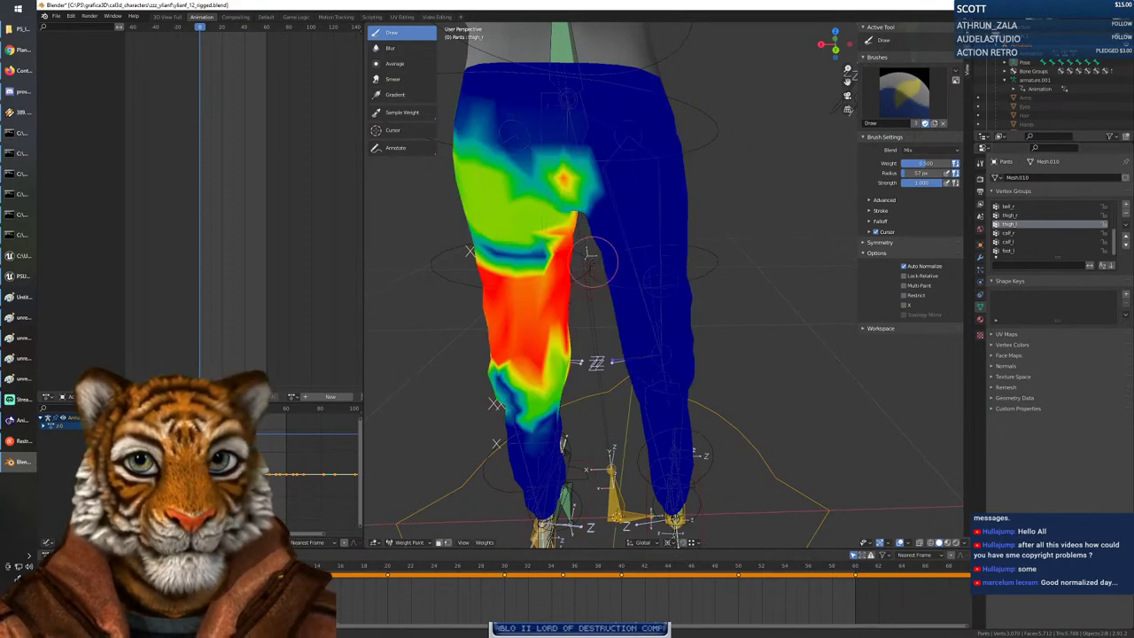
{"action": "middle_click_drag", "start_coordinate": [611, 239], "coordinate": [549, 245]}
{"action": "left_click_drag", "start_coordinate": [555, 239], "coordinate": [614, 243]}
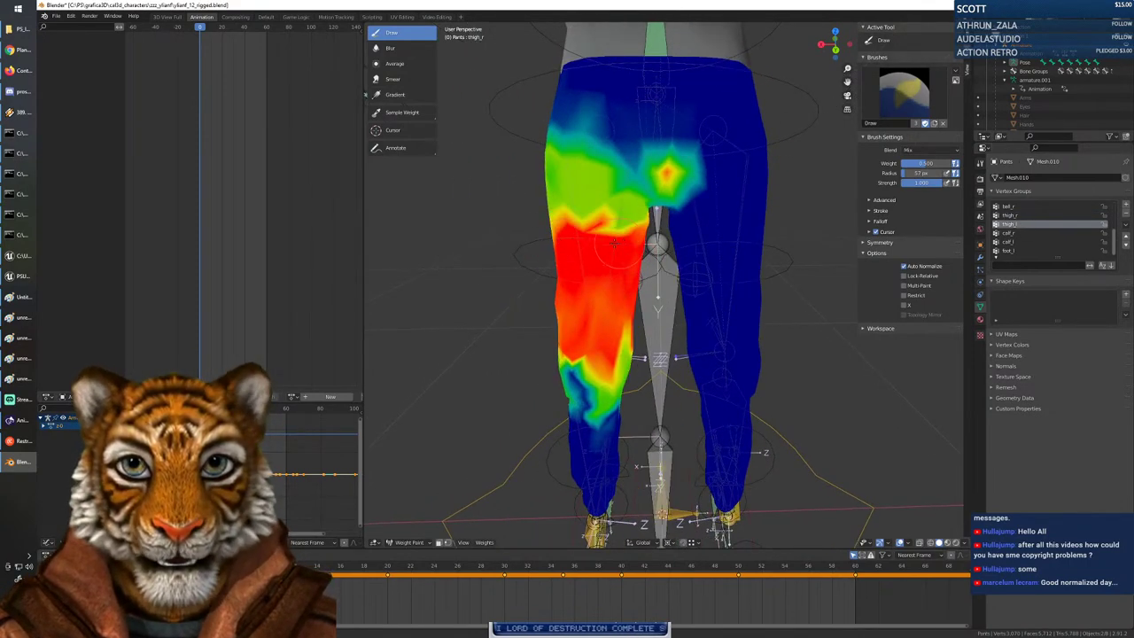
{"action": "middle_click_drag", "start_coordinate": [573, 270], "coordinate": [518, 115]}
{"action": "middle_click_drag", "start_coordinate": [753, 244], "coordinate": [706, 246]}
{"action": "mouse_move", "coordinate": [737, 222]}
{"action": "left_mouse_down"}
{"action": "mouse_move", "coordinate": [772, 235]}
{"action": "mouse_move", "coordinate": [723, 238]}
{"action": "left_mouse_up"}
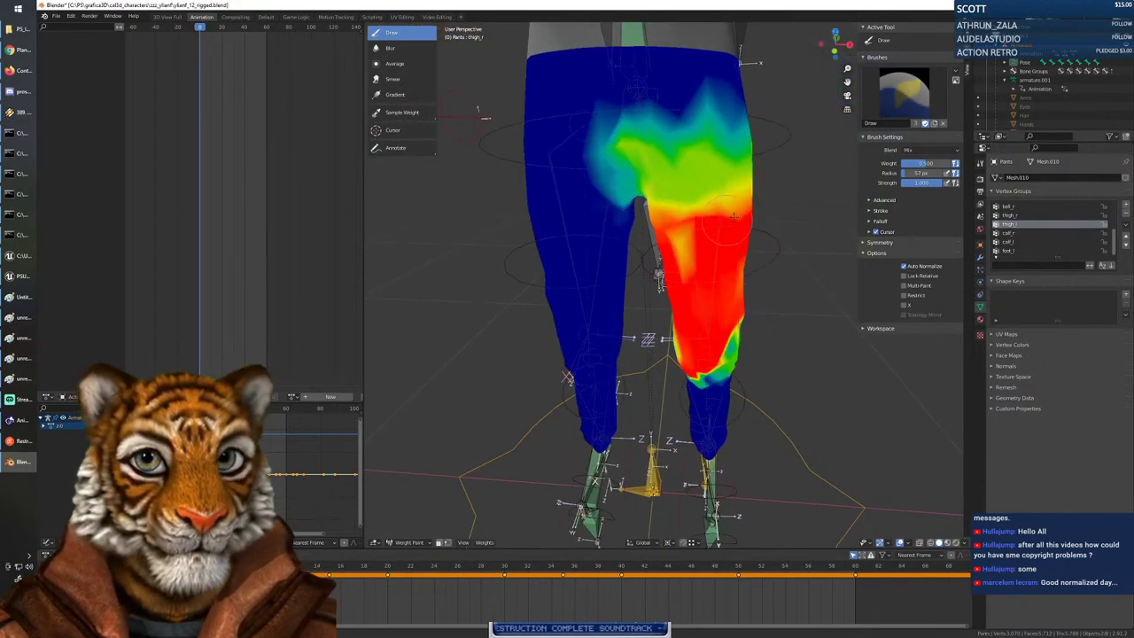
Set the brush weight to 1.000 and fill the inner and front left thigh with thigh_l weight down to the knee.
{"action": "left_click", "coordinate": [674, 253]}
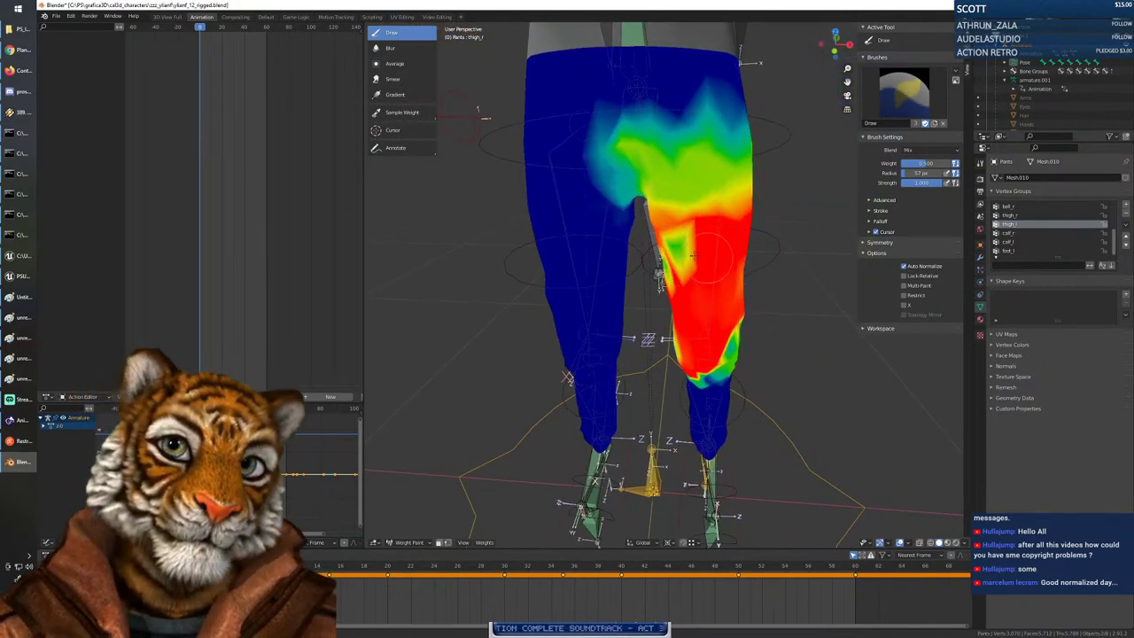
{"action": "right_click", "coordinate": [687, 263]}
{"action": "mouse_move", "coordinate": [643, 263]}
{"action": "left_mouse_down"}
{"action": "mouse_move", "coordinate": [699, 263]}
{"action": "mouse_move", "coordinate": [661, 271]}
{"action": "left_mouse_up"}
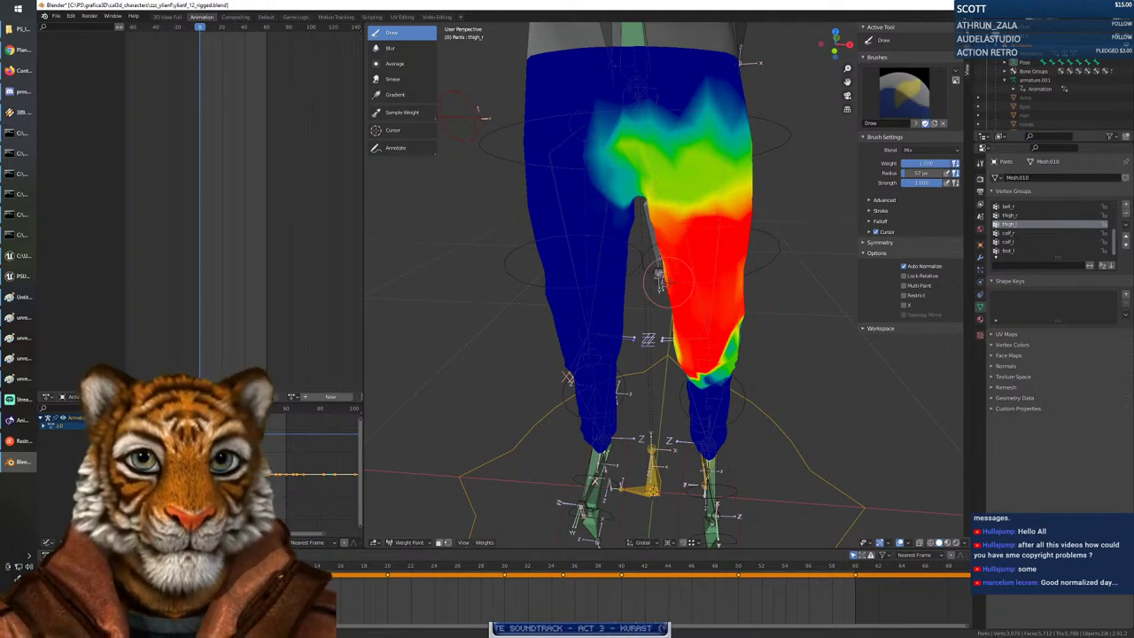
{"action": "middle_click_drag", "start_coordinate": [665, 278], "coordinate": [693, 279]}
{"action": "left_click_drag", "start_coordinate": [691, 277], "coordinate": [660, 276]}
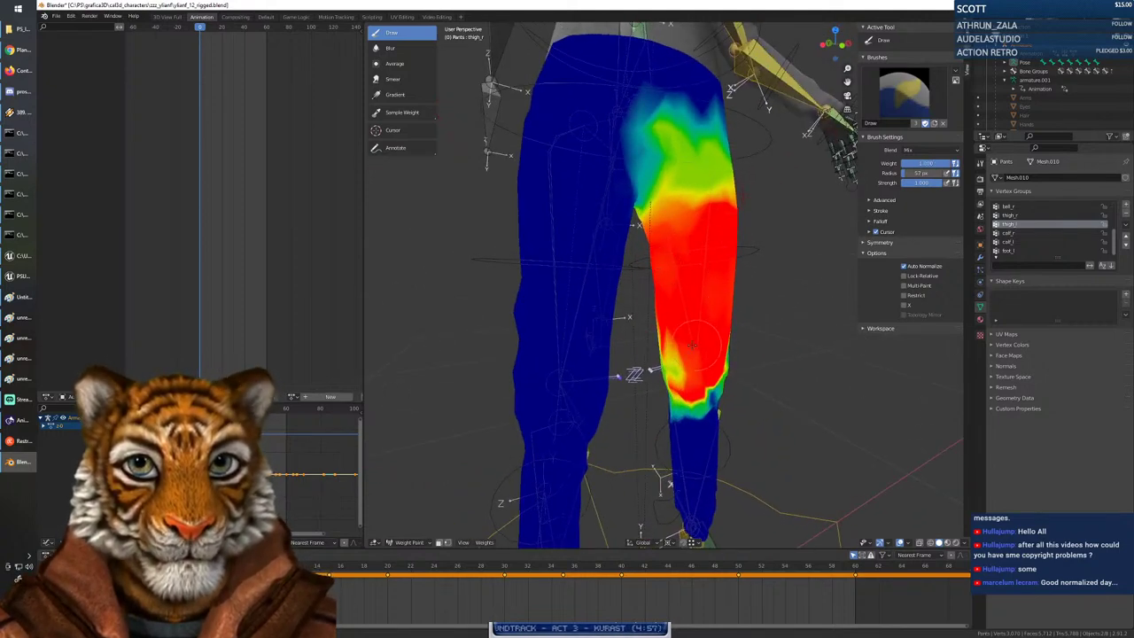
{"action": "left_click_drag", "start_coordinate": [708, 353], "coordinate": [662, 353]}
{"action": "middle_click_drag", "start_coordinate": [681, 334], "coordinate": [505, 292]}
{"action": "mouse_move", "coordinate": [492, 289]}
{"action": "left_mouse_down"}
{"action": "mouse_move", "coordinate": [478, 310]}
{"action": "mouse_move", "coordinate": [522, 330]}
{"action": "mouse_move", "coordinate": [584, 321]}
{"action": "mouse_move", "coordinate": [609, 303]}
{"action": "left_mouse_up"}
{"action": "mouse_move", "coordinate": [610, 303]}
{"action": "middle_mouse_down"}
{"action": "mouse_move", "coordinate": [532, 257]}
{"action": "mouse_move", "coordinate": [558, 270]}
{"action": "mouse_move", "coordinate": [572, 261]}
{"action": "middle_mouse_up"}
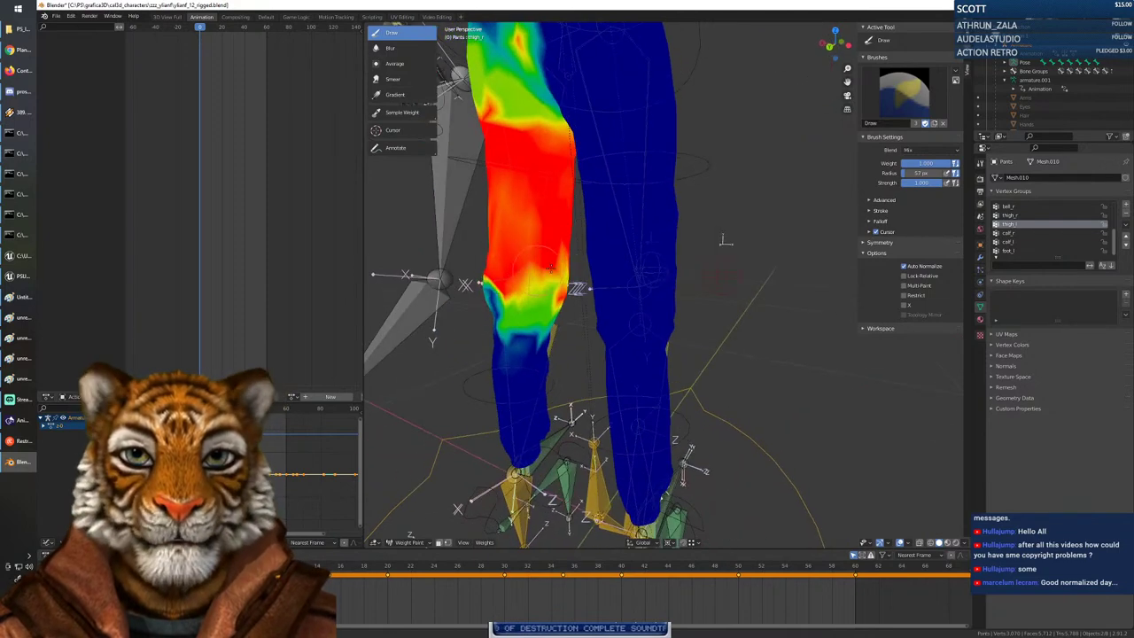
Set the brush weight to about 0.56 and paint thigh_l, followed by calf_l, across the back of the left knee.
{"action": "middle_click_drag", "start_coordinate": [503, 259], "coordinate": [550, 240]}
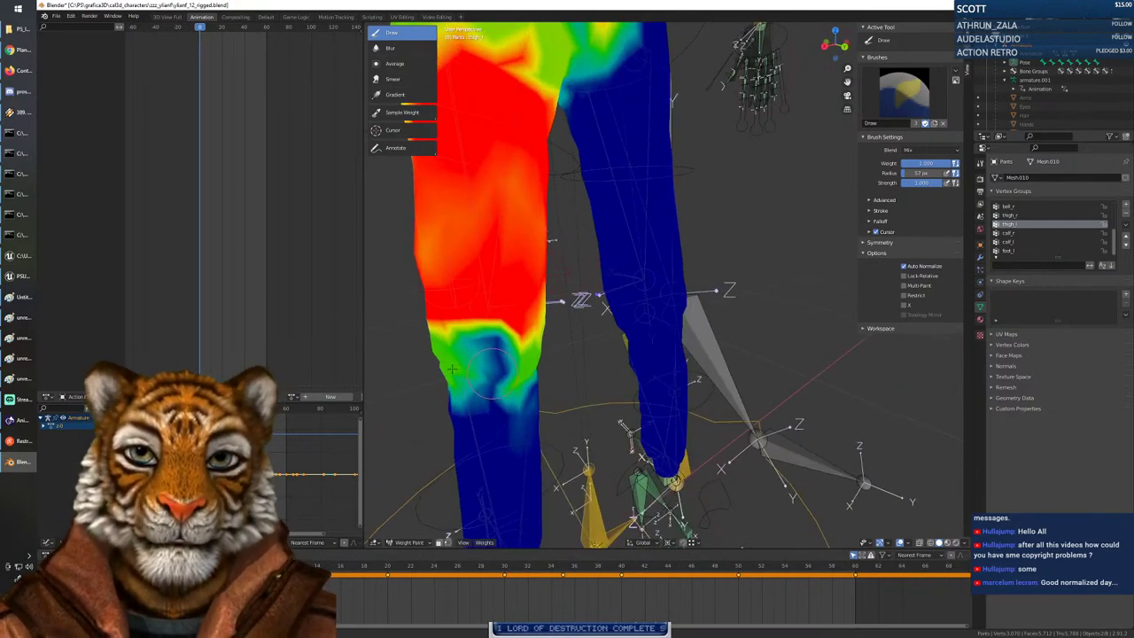
{"action": "right_click", "coordinate": [536, 353]}
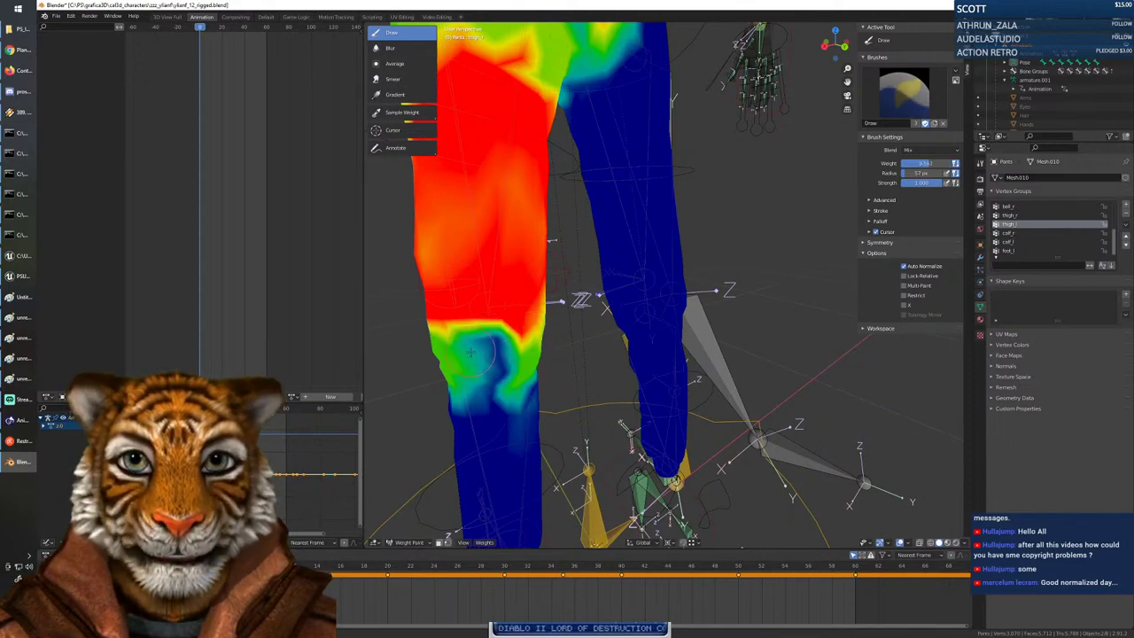
{"action": "mouse_move", "coordinate": [471, 352]}
{"action": "left_mouse_down"}
{"action": "mouse_move", "coordinate": [482, 345]}
{"action": "mouse_move", "coordinate": [447, 350]}
{"action": "mouse_move", "coordinate": [554, 341]}
{"action": "left_mouse_up"}
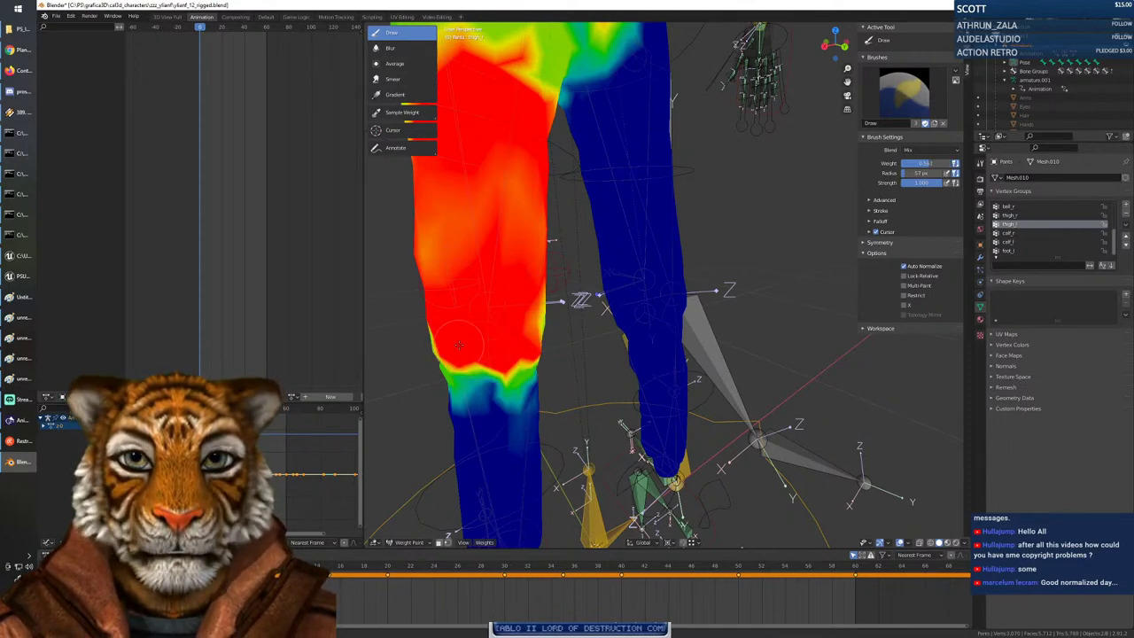
{"action": "middle_click_drag", "start_coordinate": [459, 345], "coordinate": [592, 352]}
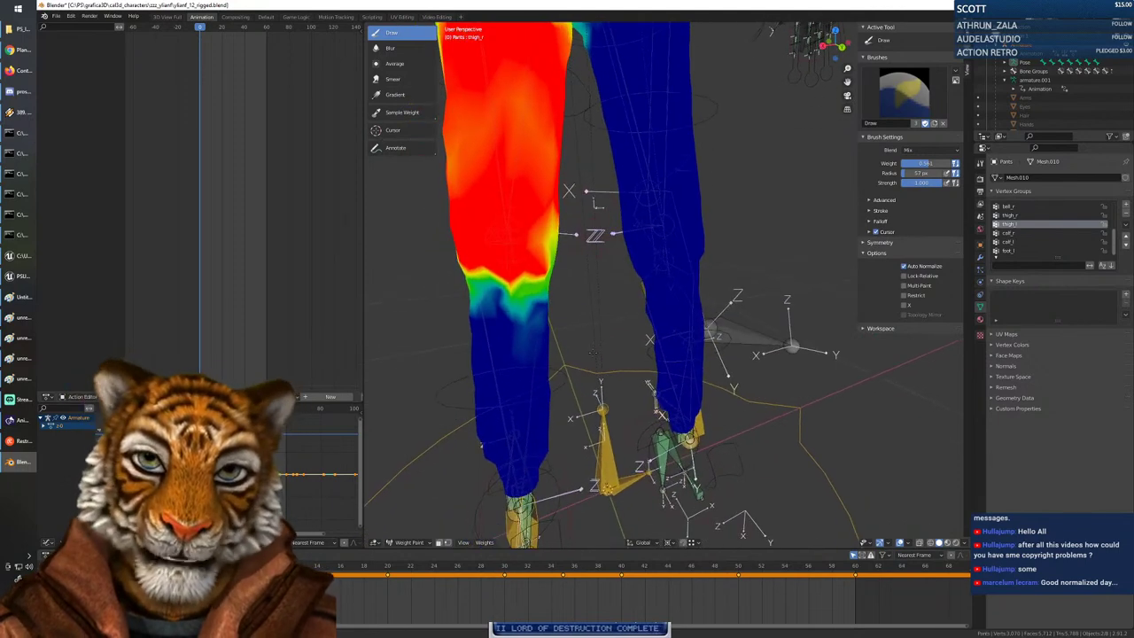
{"action": "left_click", "coordinate": [1019, 241]}
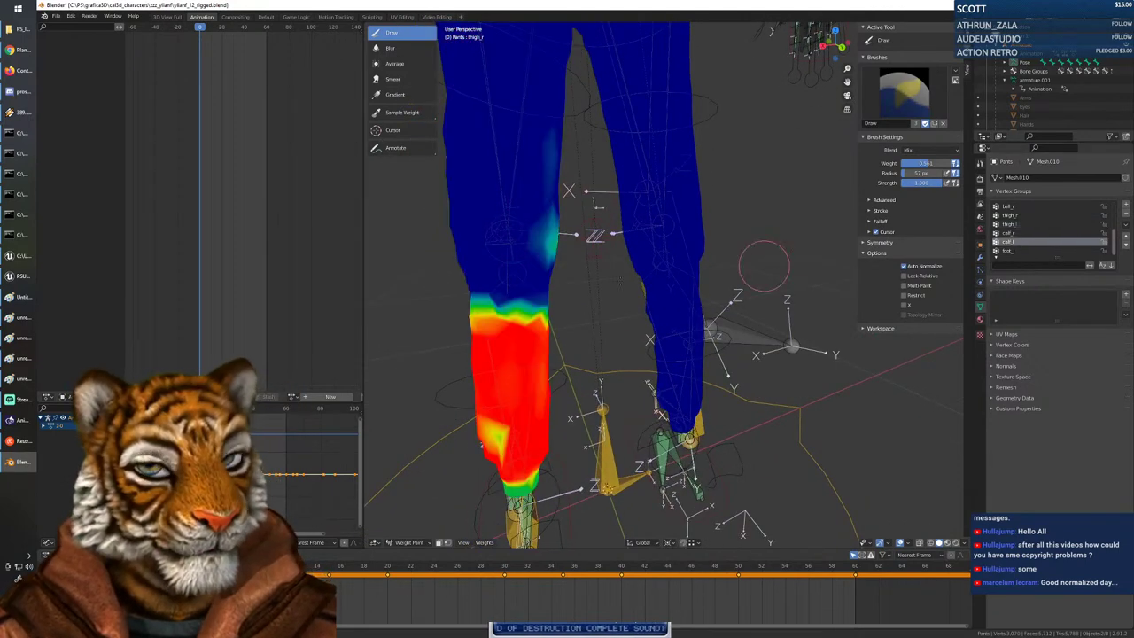
{"action": "mouse_move", "coordinate": [522, 297]}
{"action": "left_mouse_down"}
{"action": "mouse_move", "coordinate": [531, 287]}
{"action": "mouse_move", "coordinate": [539, 300]}
{"action": "mouse_move", "coordinate": [533, 283]}
{"action": "mouse_move", "coordinate": [543, 296]}
{"action": "left_mouse_up"}
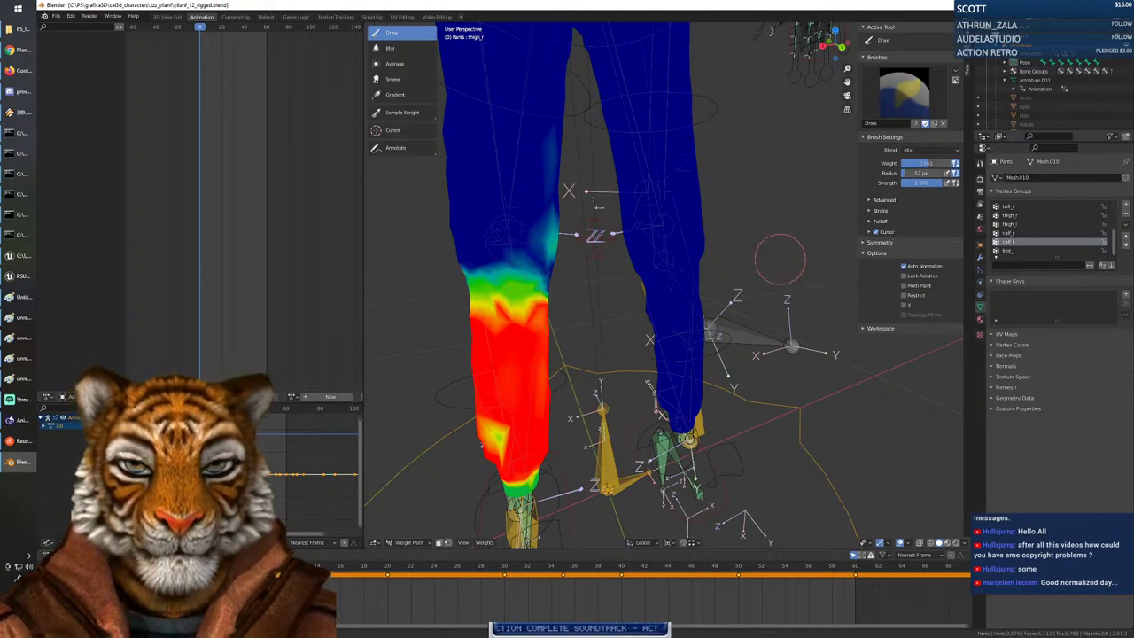
Reactivate the thigh_l group and paint it at about half weight around the back and side of the left knee.
{"action": "left_click", "coordinate": [1017, 225]}
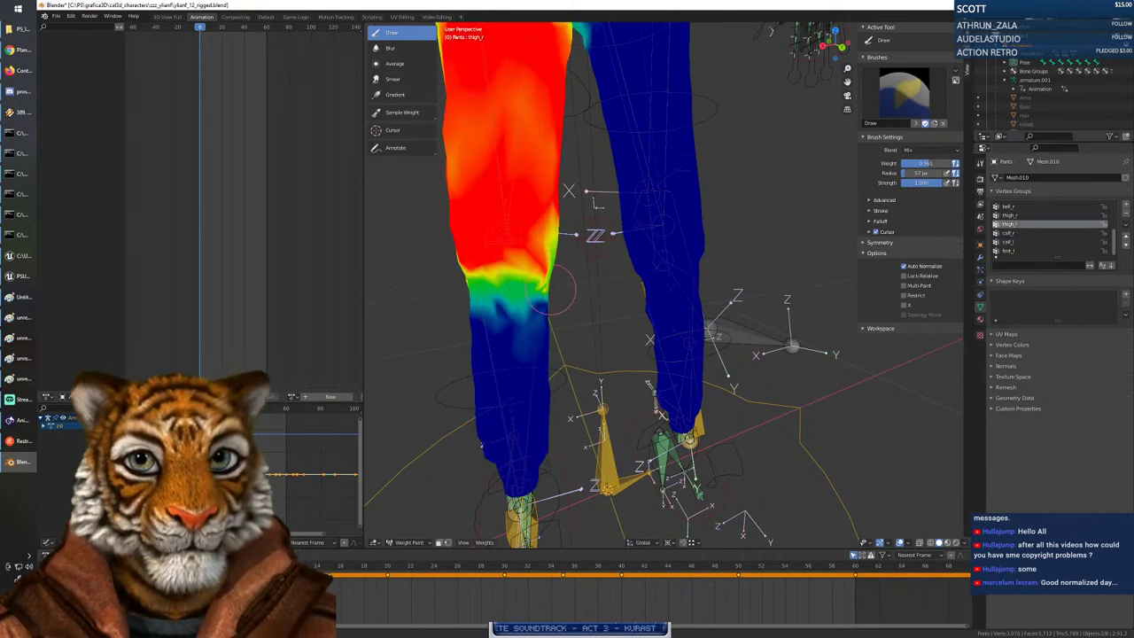
{"action": "left_click_drag", "start_coordinate": [551, 289], "coordinate": [481, 288]}
{"action": "middle_click_drag", "start_coordinate": [572, 303], "coordinate": [614, 287]}
{"action": "left_click_drag", "start_coordinate": [553, 235], "coordinate": [572, 248]}
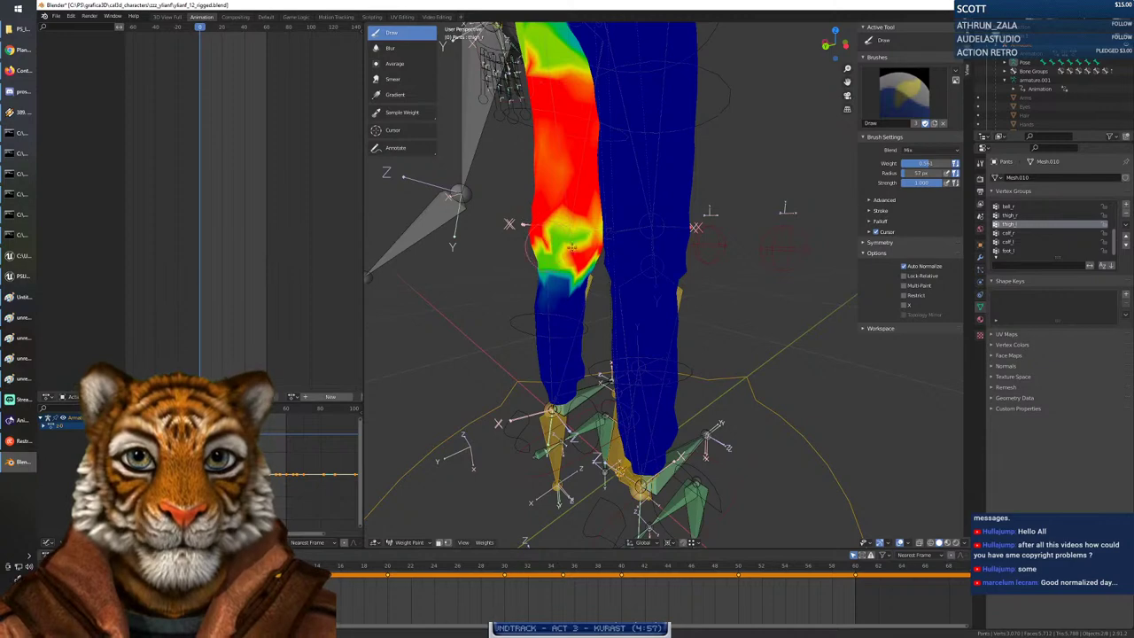
{"action": "middle_click_drag", "start_coordinate": [709, 244], "coordinate": [780, 253]}
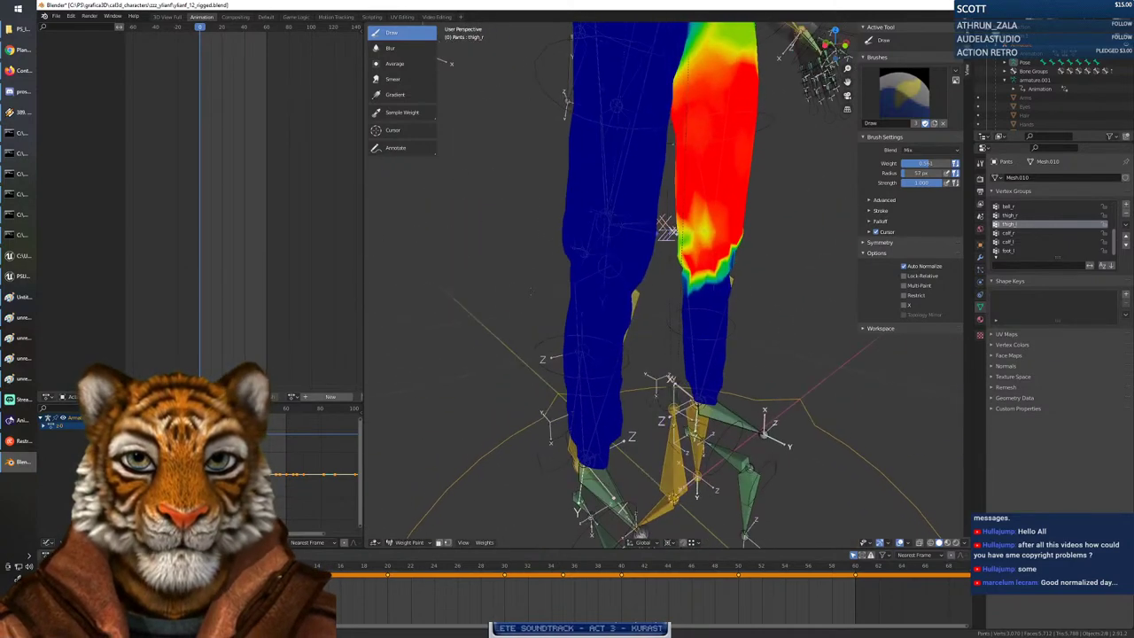
Activate the calf_l group and paint it at about half weight around the left knee.
{"action": "left_click", "coordinate": [1014, 242]}
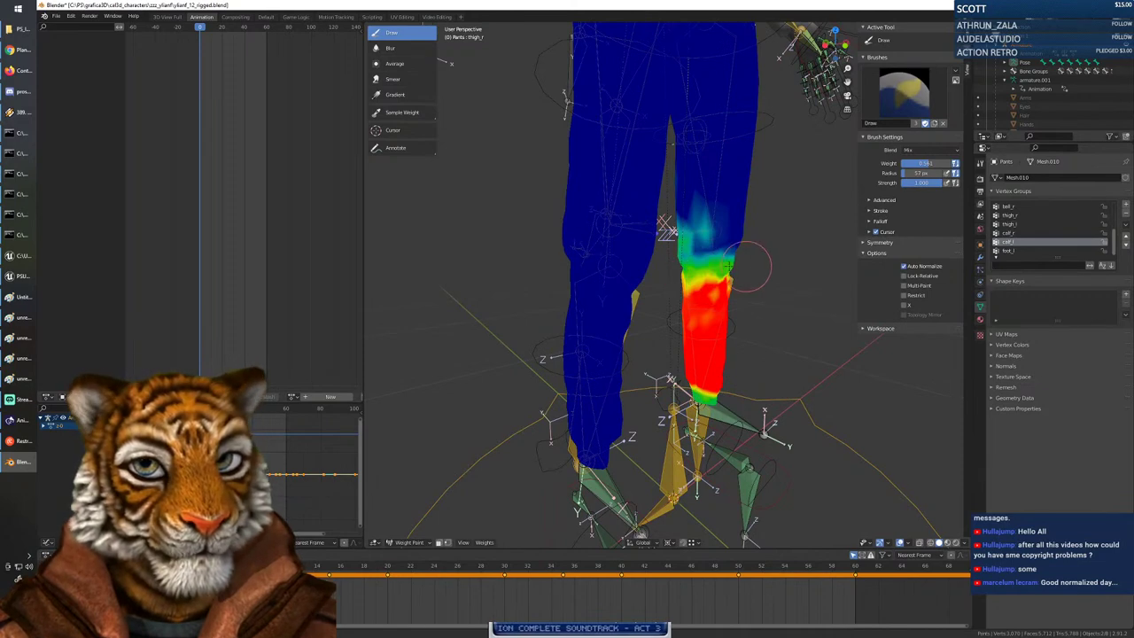
{"action": "middle_click_drag", "start_coordinate": [792, 323], "coordinate": [697, 322]}
{"action": "mouse_move", "coordinate": [689, 288]}
{"action": "left_mouse_down"}
{"action": "mouse_move", "coordinate": [740, 266]}
{"action": "mouse_move", "coordinate": [784, 270]}
{"action": "left_mouse_up"}
{"action": "middle_click_drag", "start_coordinate": [687, 288], "coordinate": [754, 337]}
Set the brush weight to 1.000 and fill the uneven calf_l weight just below the left knee.
{"action": "right_click", "coordinate": [655, 358]}
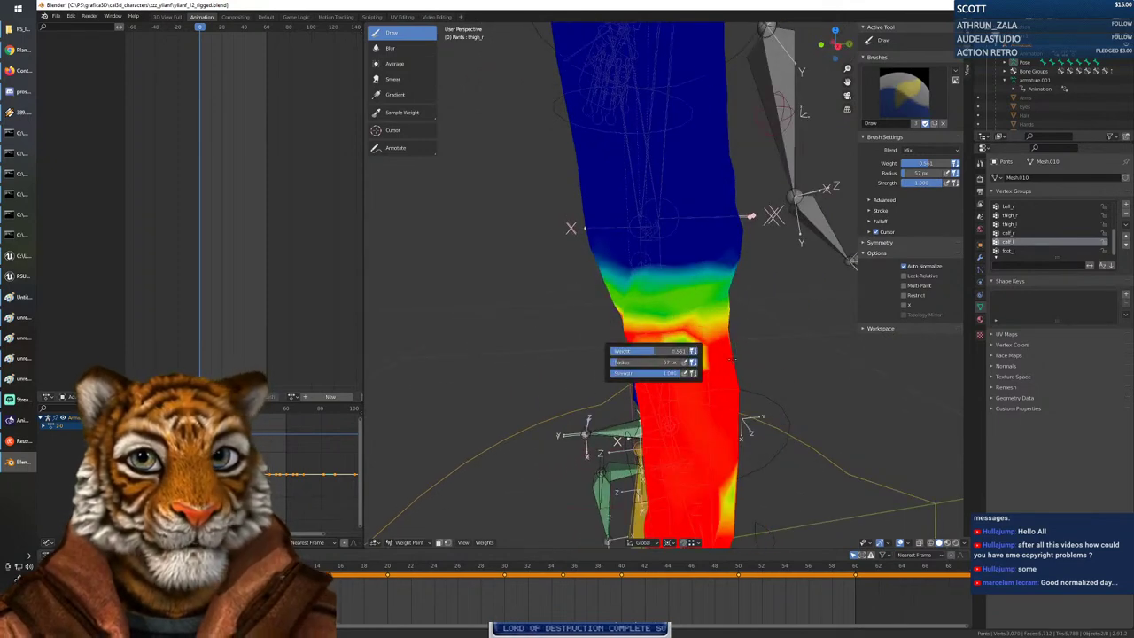
{"action": "mouse_move", "coordinate": [654, 353]}
{"action": "left_mouse_down"}
{"action": "mouse_move", "coordinate": [708, 352]}
{"action": "mouse_move", "coordinate": [664, 364]}
{"action": "left_mouse_up"}
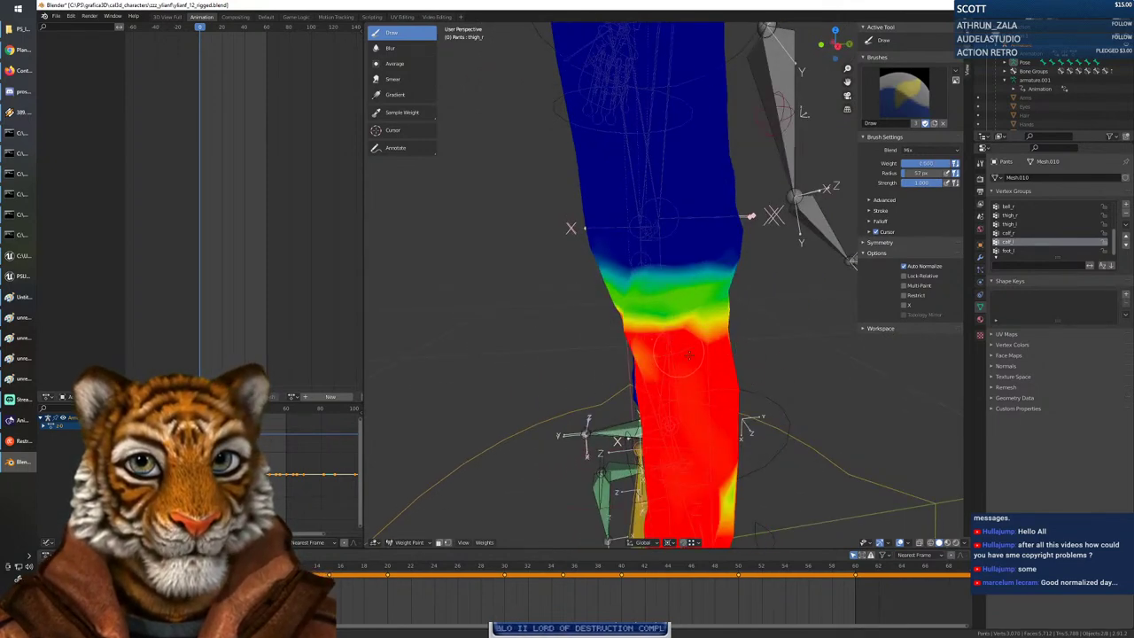
{"action": "mouse_move", "coordinate": [718, 408]}
{"action": "middle_mouse_down"}
{"action": "mouse_move", "coordinate": [728, 413]}
{"action": "mouse_move", "coordinate": [670, 405]}
{"action": "mouse_move", "coordinate": [571, 288]}
{"action": "mouse_move", "coordinate": [771, 261]}
{"action": "middle_mouse_up"}
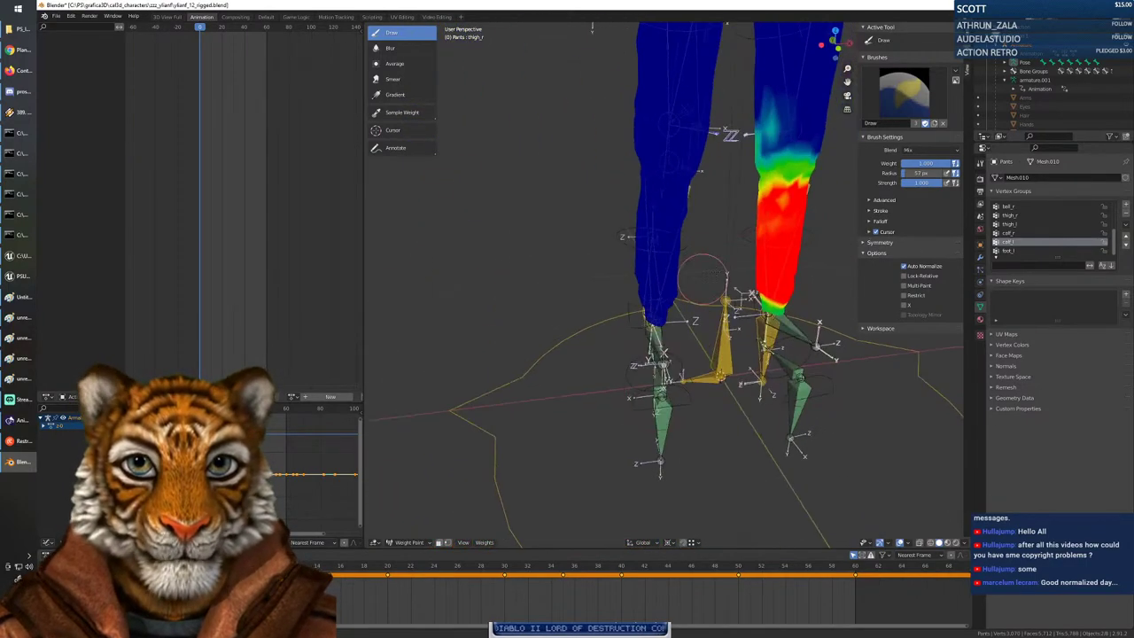
{"action": "mouse_move", "coordinate": [751, 214]}
{"action": "middle_mouse_down"}
{"action": "mouse_move", "coordinate": [698, 243]}
{"action": "mouse_move", "coordinate": [623, 251]}
{"action": "mouse_move", "coordinate": [713, 372]}
{"action": "middle_mouse_up"}
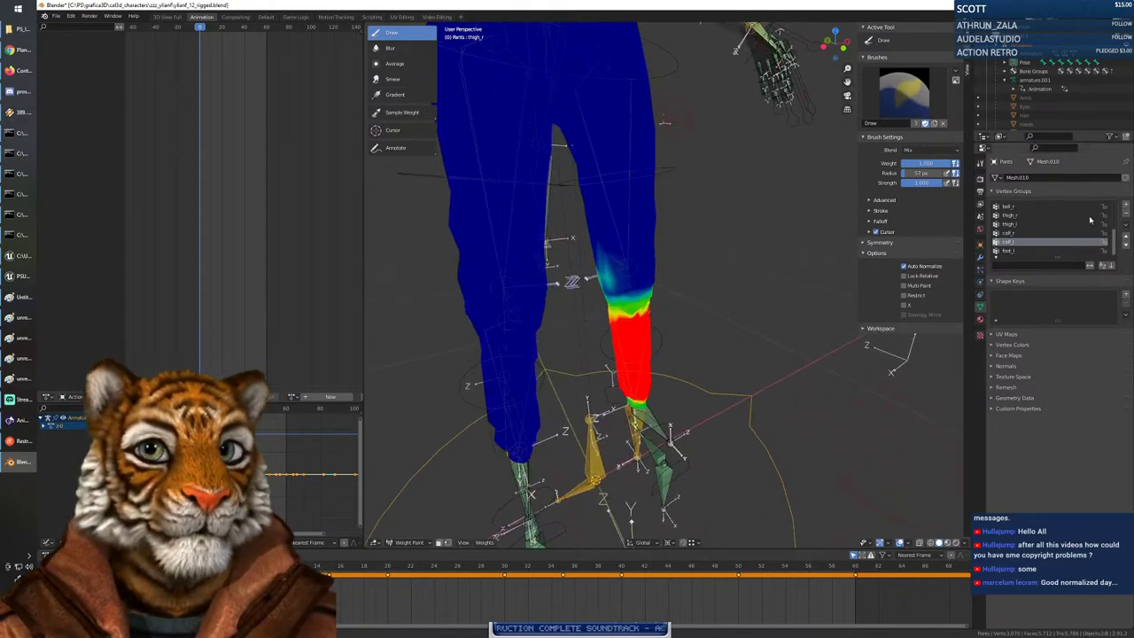
Activate the thigh_l group and paint full weight along the inner left knee and lower thigh.
{"action": "left_click", "coordinate": [1018, 225]}
{"action": "middle_click_drag", "start_coordinate": [790, 305], "coordinate": [822, 272]}
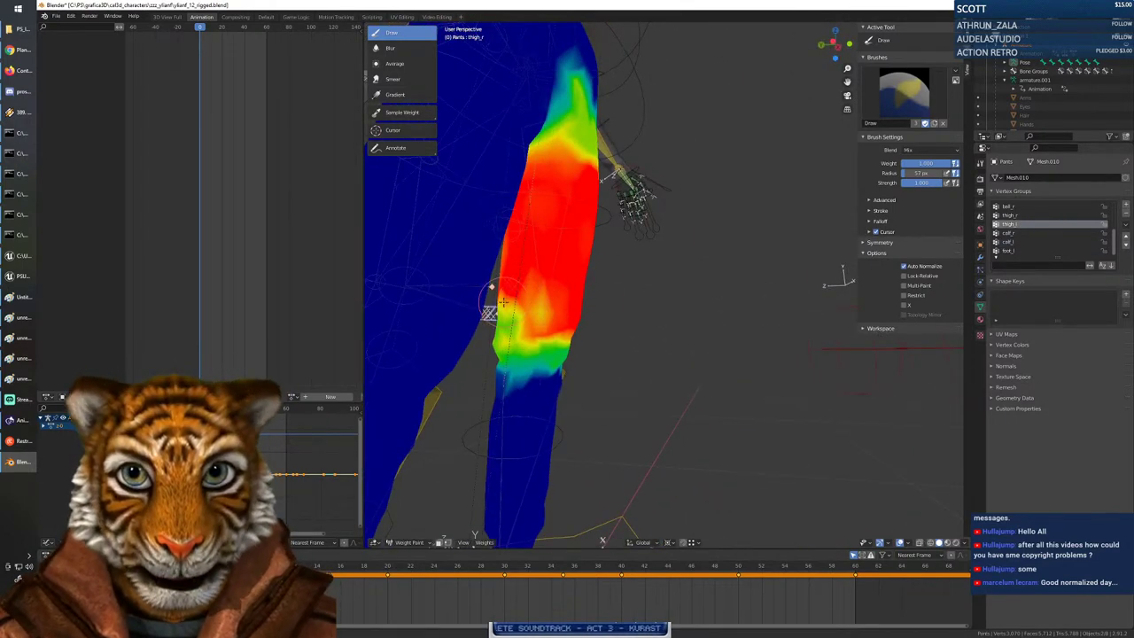
{"action": "left_click_drag", "start_coordinate": [503, 302], "coordinate": [515, 305]}
{"action": "mouse_move", "coordinate": [557, 308]}
{"action": "middle_mouse_down"}
{"action": "mouse_move", "coordinate": [623, 333]}
{"action": "mouse_move", "coordinate": [606, 340]}
{"action": "mouse_move", "coordinate": [625, 335]}
{"action": "mouse_move", "coordinate": [514, 287]}
{"action": "middle_mouse_up"}
{"action": "mouse_move", "coordinate": [513, 287]}
{"action": "left_mouse_down"}
{"action": "mouse_move", "coordinate": [496, 270]}
{"action": "mouse_move", "coordinate": [525, 257]}
{"action": "left_mouse_up"}
{"action": "middle_click_drag", "start_coordinate": [552, 223], "coordinate": [646, 232]}
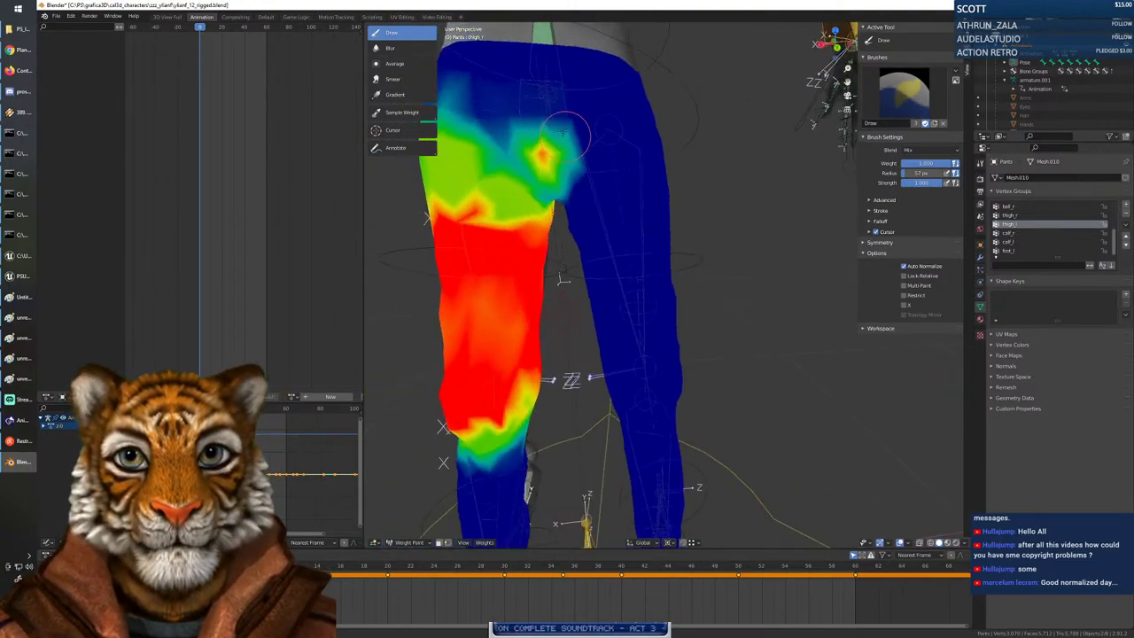
Set the brush weight to 0.000, try erasing the thigh_l spot near the crotch, and undo the stroke.
{"action": "right_click", "coordinate": [584, 165]}
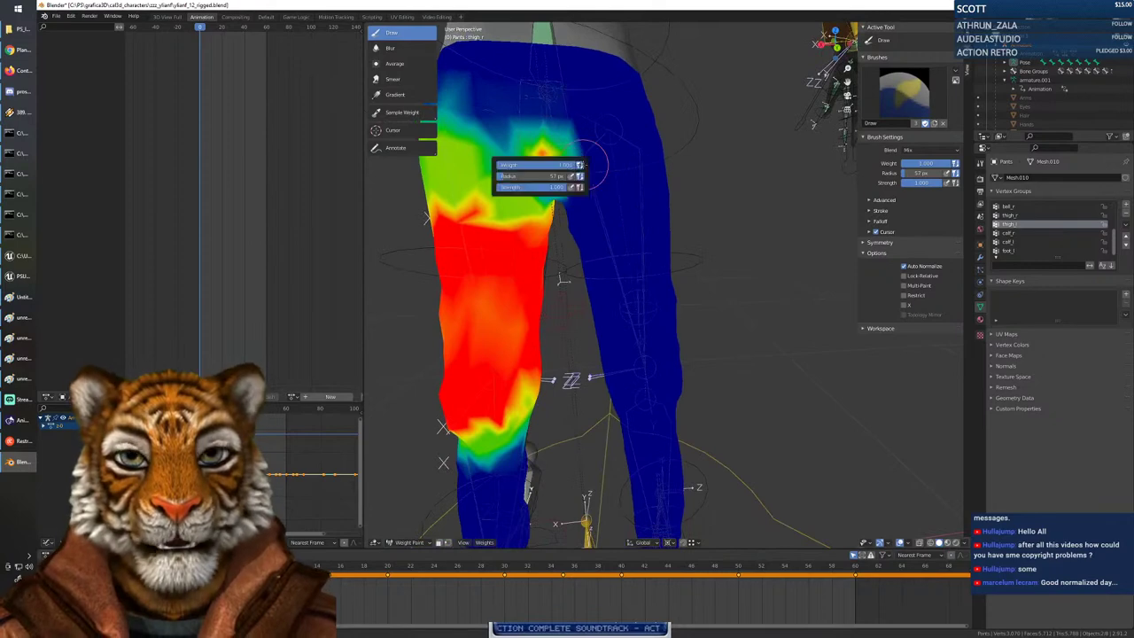
{"action": "left_click_drag", "start_coordinate": [549, 166], "coordinate": [444, 149]}
{"action": "right_click", "coordinate": [542, 154]}
{"action": "mouse_move", "coordinate": [540, 117]}
{"action": "left_mouse_down"}
{"action": "mouse_move", "coordinate": [574, 185]}
{"action": "mouse_move", "coordinate": [562, 118]}
{"action": "mouse_move", "coordinate": [557, 176]}
{"action": "left_mouse_up"}
{"action": "key", "text": "ctrl+z"}
Set the brush weight to 0.500 and paint thigh_l weight across the left buttock to the center seam.
{"action": "middle_click_drag", "start_coordinate": [606, 241], "coordinate": [580, 213]}
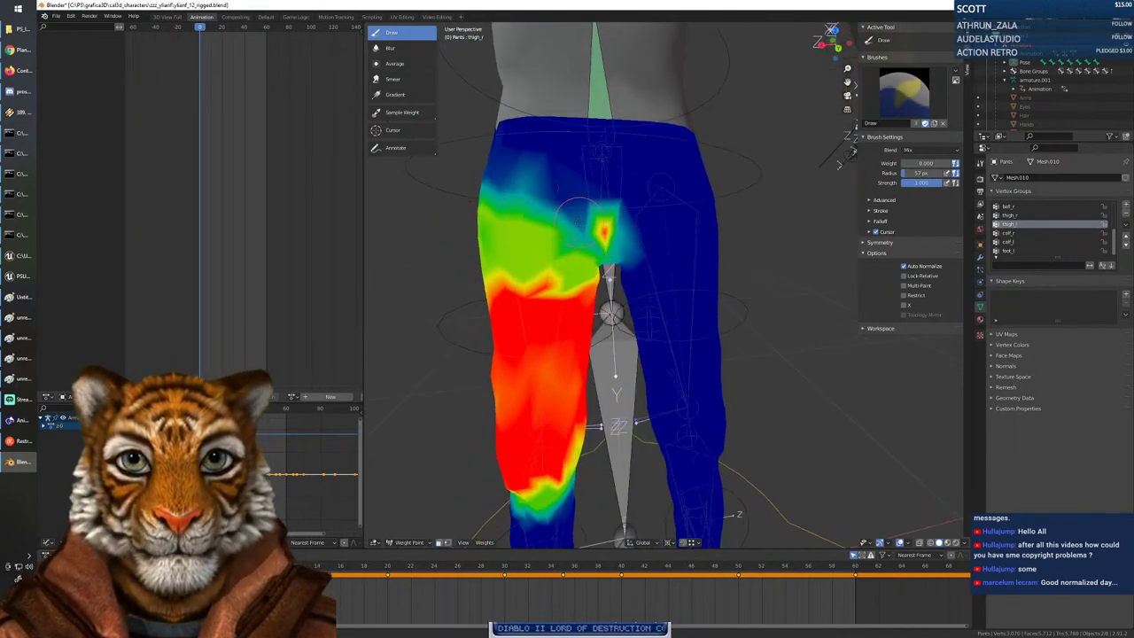
{"action": "right_click", "coordinate": [578, 213]}
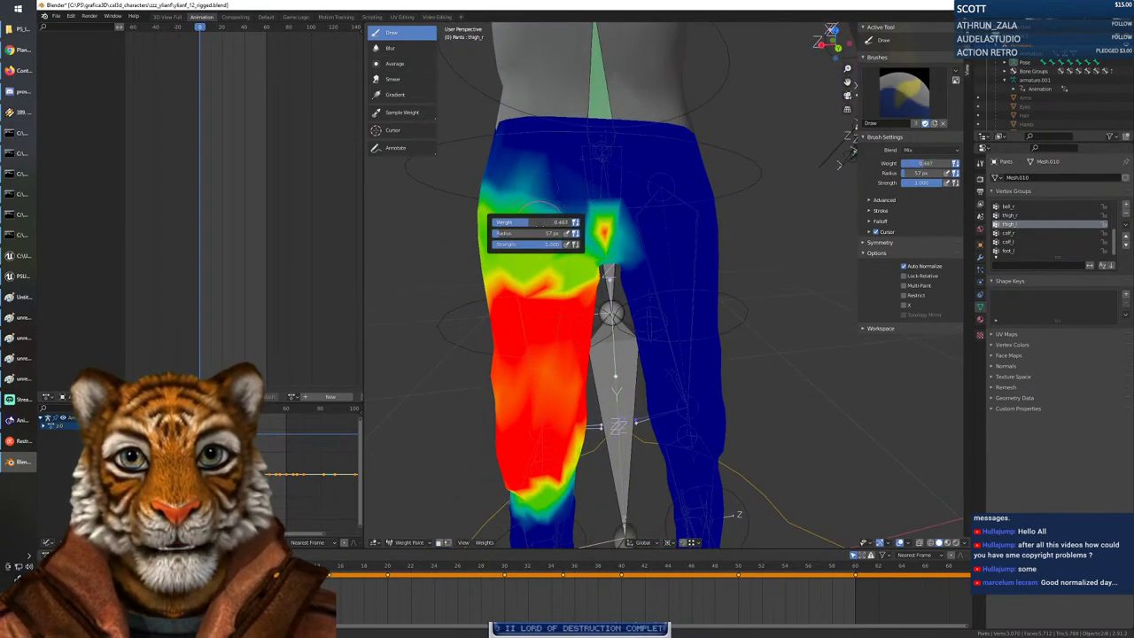
{"action": "left_click_drag", "start_coordinate": [602, 223], "coordinate": [536, 219]}
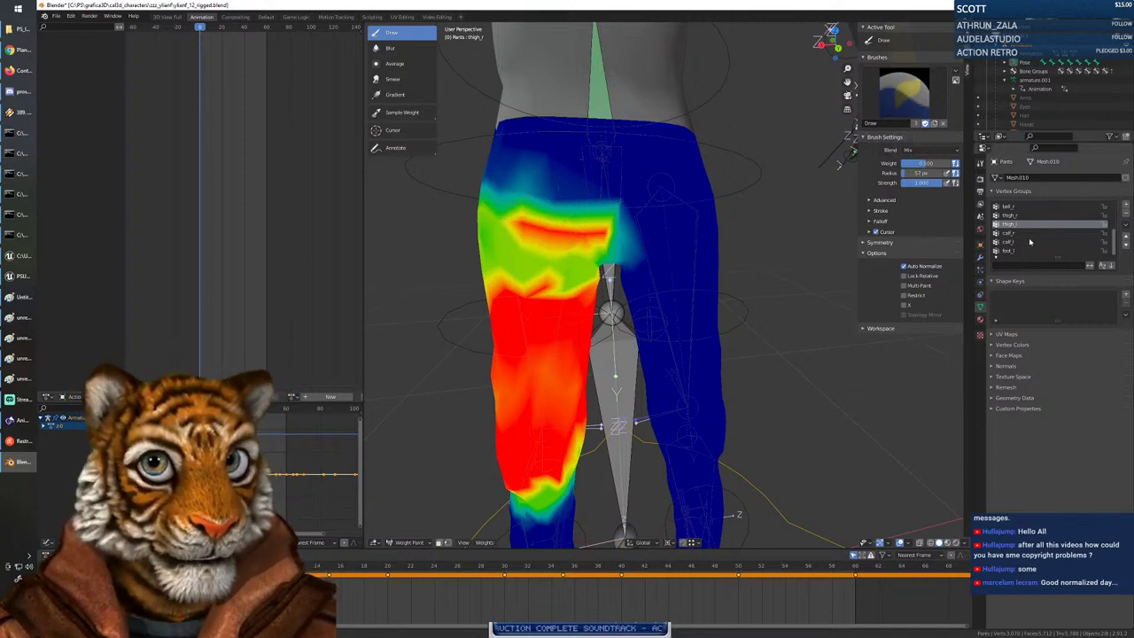
Activate the pelvis vertex group of the Pants and paint 0.500 weight across the uneven area on the back of the hips.
{"action": "scroll", "coordinate": [1030, 241], "scroll_direction": "up", "scroll_amount": 3}
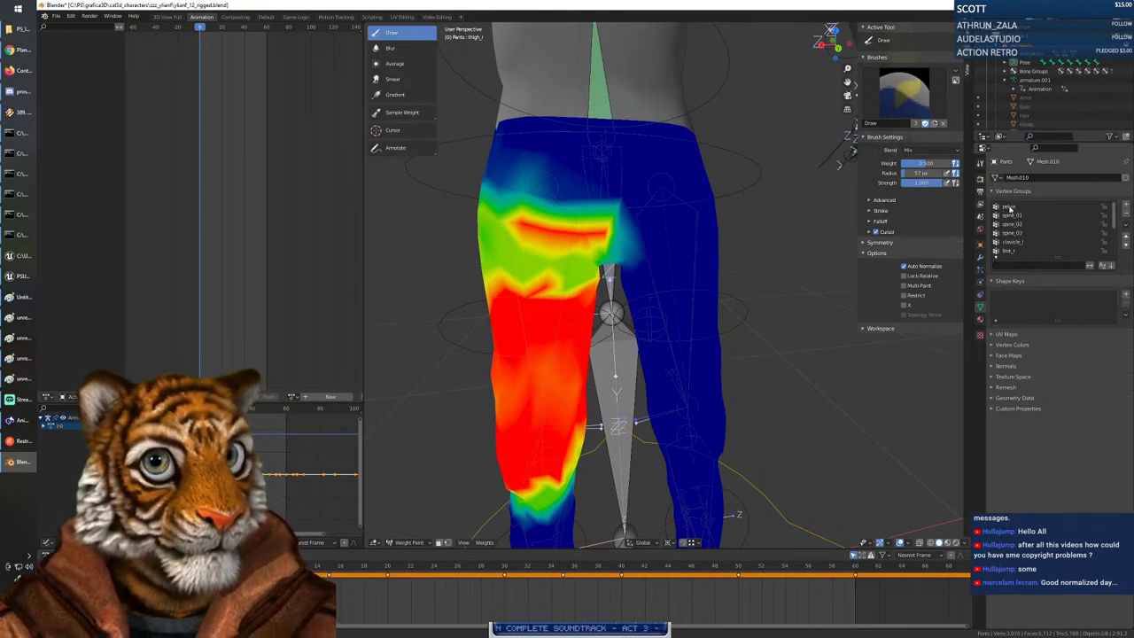
{"action": "left_click", "coordinate": [1010, 208]}
{"action": "right_click", "coordinate": [586, 206]}
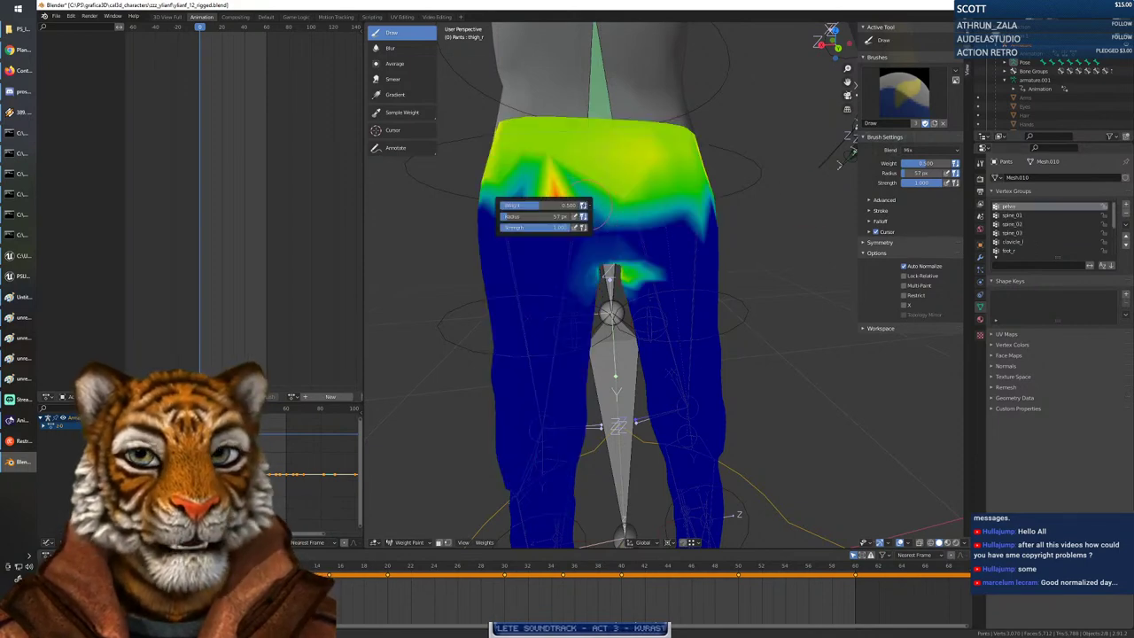
{"action": "mouse_move", "coordinate": [627, 202]}
{"action": "left_mouse_down"}
{"action": "mouse_move", "coordinate": [506, 212]}
{"action": "mouse_move", "coordinate": [601, 202]}
{"action": "mouse_move", "coordinate": [673, 212]}
{"action": "mouse_move", "coordinate": [478, 213]}
{"action": "mouse_move", "coordinate": [558, 226]}
{"action": "mouse_move", "coordinate": [523, 234]}
{"action": "left_mouse_up"}
Even out the pelvis weight spots on the front and sides of the hips with the 0.500 brush.
{"action": "mouse_move", "coordinate": [762, 240]}
{"action": "middle_mouse_down"}
{"action": "mouse_move", "coordinate": [584, 224]}
{"action": "mouse_move", "coordinate": [666, 215]}
{"action": "middle_mouse_up"}
{"action": "middle_click_drag", "start_coordinate": [556, 204], "coordinate": [740, 181]}
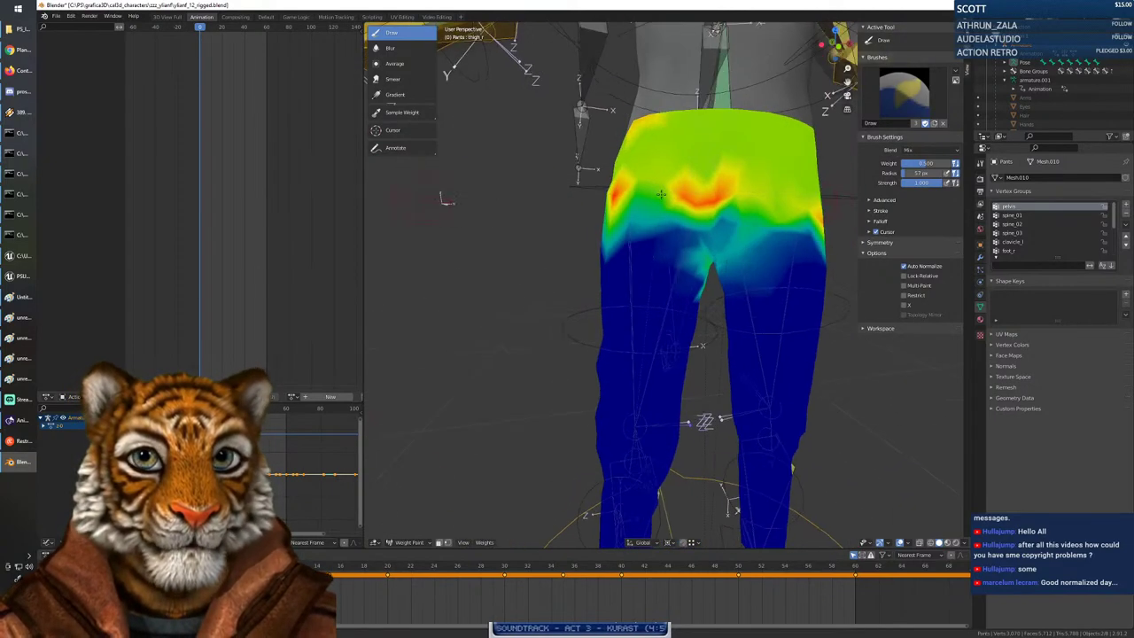
{"action": "mouse_move", "coordinate": [661, 195]}
{"action": "left_mouse_down"}
{"action": "mouse_move", "coordinate": [736, 190]}
{"action": "mouse_move", "coordinate": [580, 184]}
{"action": "left_mouse_up"}
{"action": "middle_click_drag", "start_coordinate": [744, 248], "coordinate": [665, 261]}
{"action": "mouse_move", "coordinate": [634, 197]}
{"action": "left_mouse_down"}
{"action": "mouse_move", "coordinate": [687, 206]}
{"action": "mouse_move", "coordinate": [588, 190]}
{"action": "left_mouse_up"}
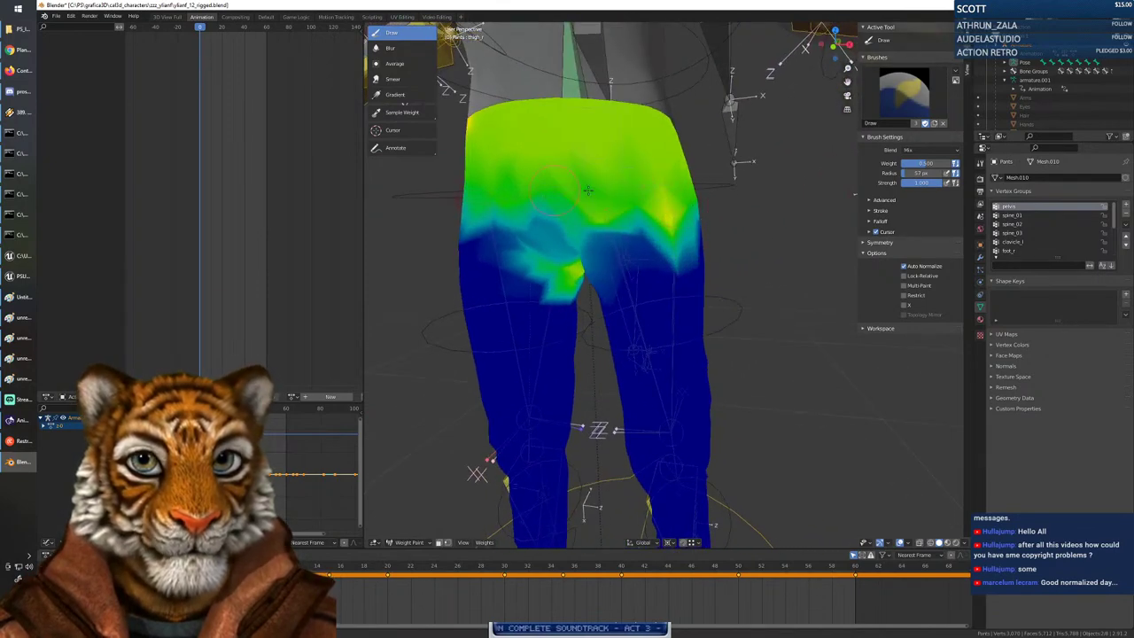
{"action": "mouse_move", "coordinate": [537, 210]}
{"action": "middle_mouse_down"}
{"action": "mouse_move", "coordinate": [717, 215]}
{"action": "mouse_move", "coordinate": [733, 232]}
{"action": "middle_mouse_up"}
{"action": "left_click_drag", "start_coordinate": [569, 188], "coordinate": [599, 193]}
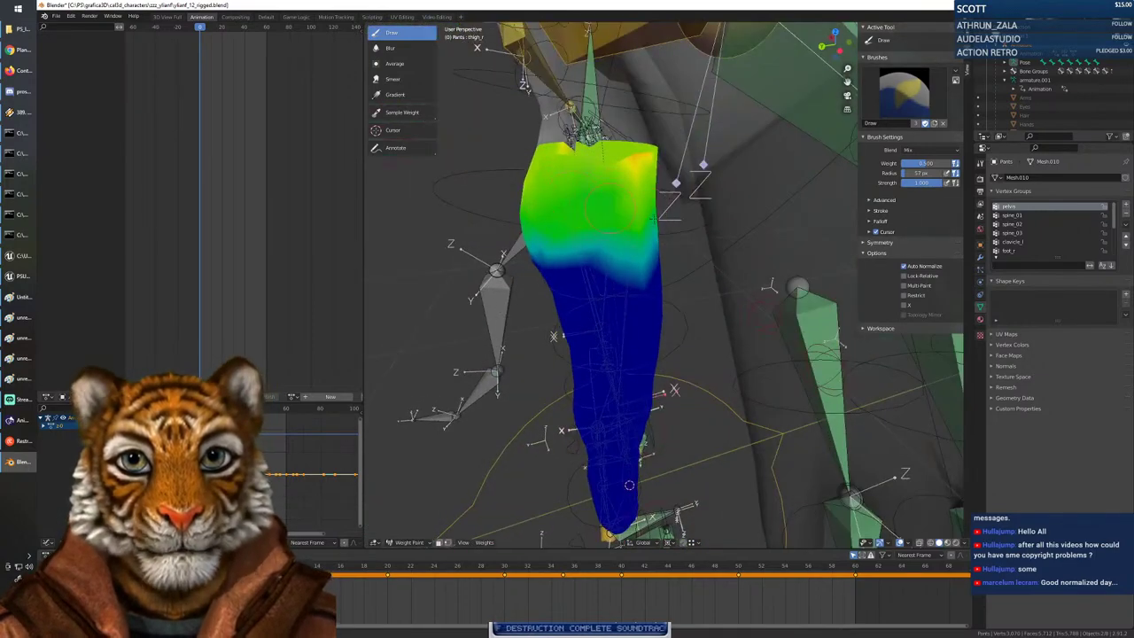
{"action": "middle_click_drag", "start_coordinate": [719, 211], "coordinate": [565, 217]}
{"action": "middle_click_drag", "start_coordinate": [667, 204], "coordinate": [620, 203]}
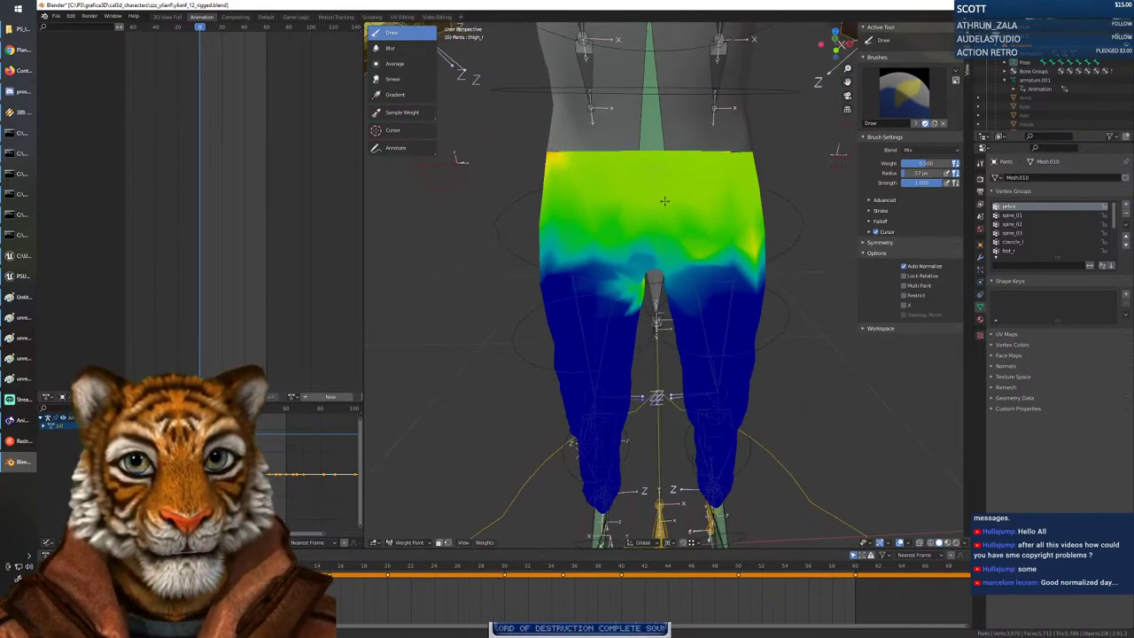
Set the brush weight to about 0.83 and paint pelvis weight all around the upper band of the pants.
{"action": "right_click", "coordinate": [618, 203]}
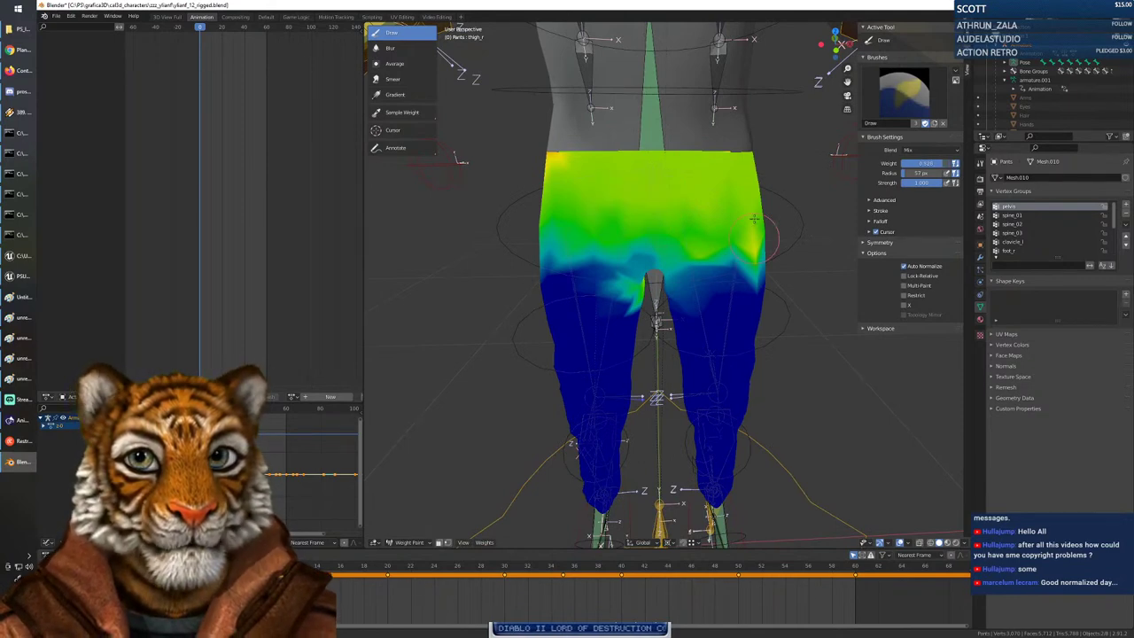
{"action": "mouse_move", "coordinate": [682, 183]}
{"action": "left_mouse_down"}
{"action": "mouse_move", "coordinate": [576, 173]}
{"action": "mouse_move", "coordinate": [747, 177]}
{"action": "left_mouse_up"}
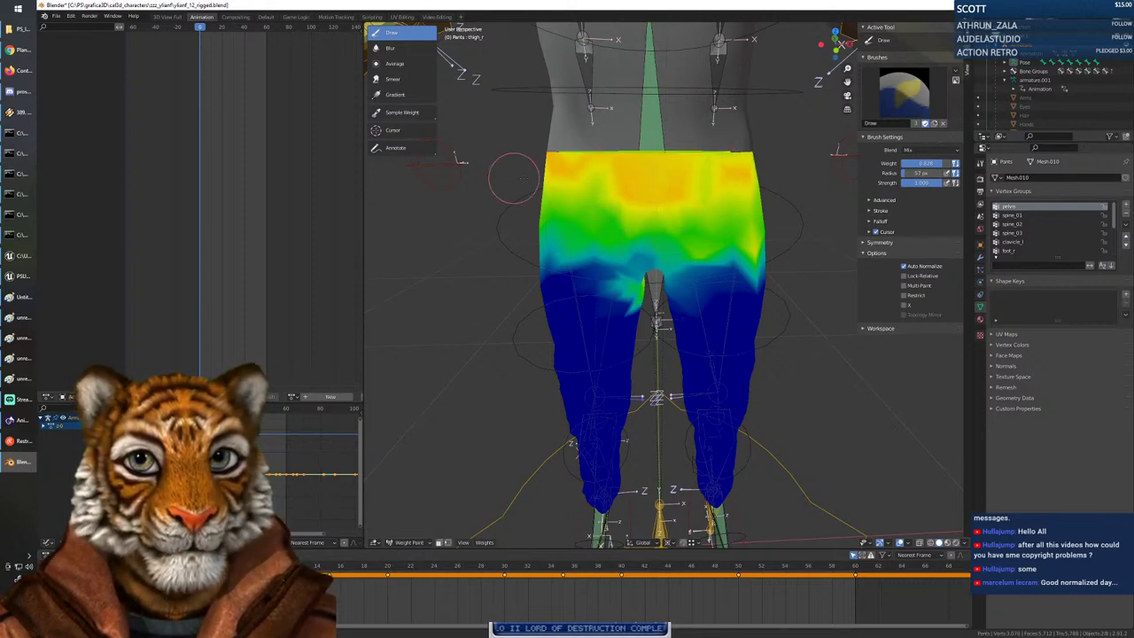
{"action": "middle_click_drag", "start_coordinate": [744, 211], "coordinate": [560, 212]}
{"action": "mouse_move", "coordinate": [560, 213]}
{"action": "left_mouse_down"}
{"action": "mouse_move", "coordinate": [524, 204]}
{"action": "mouse_move", "coordinate": [620, 196]}
{"action": "mouse_move", "coordinate": [630, 216]}
{"action": "left_mouse_up"}
{"action": "middle_click_drag", "start_coordinate": [727, 214], "coordinate": [620, 168]}
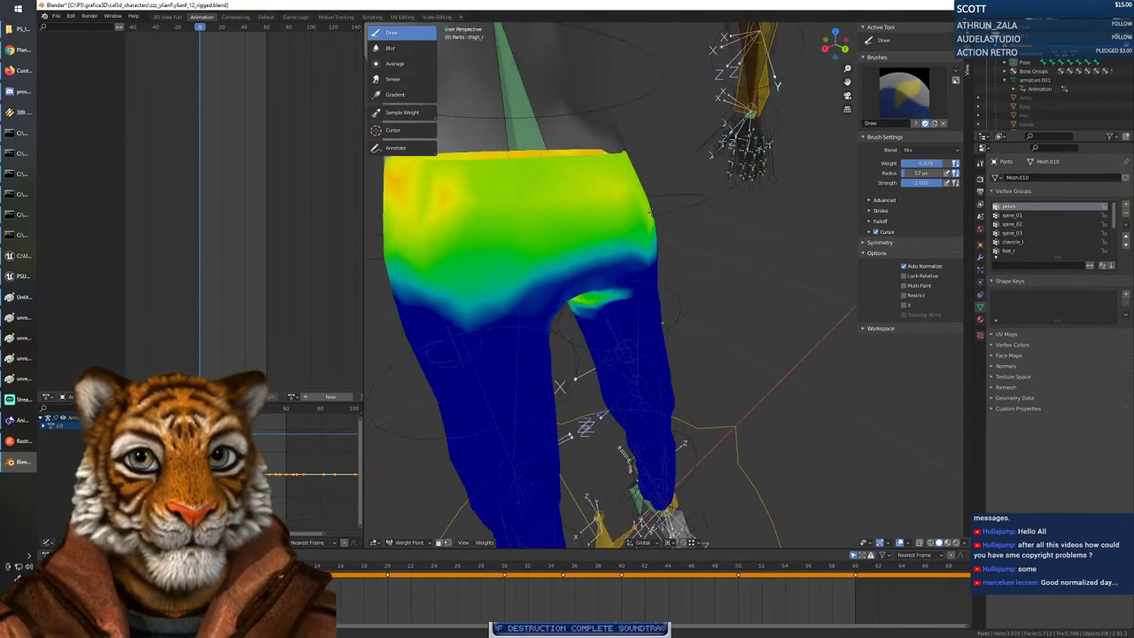
{"action": "mouse_move", "coordinate": [571, 171]}
{"action": "left_mouse_down"}
{"action": "mouse_move", "coordinate": [426, 177]}
{"action": "mouse_move", "coordinate": [460, 178]}
{"action": "left_mouse_up"}
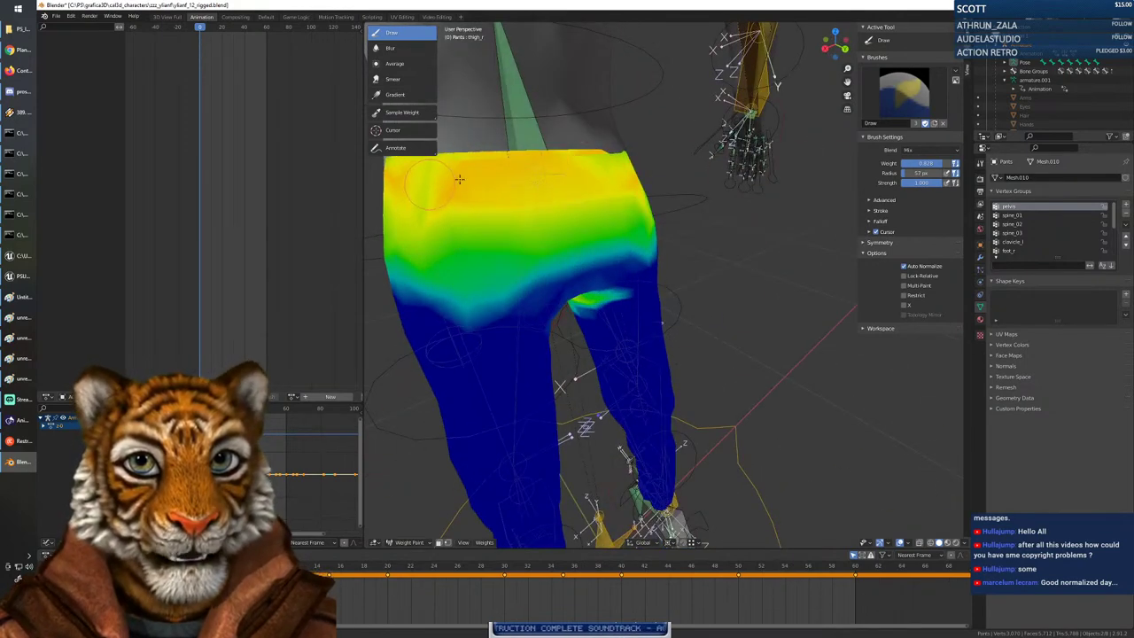
{"action": "left_click_drag", "start_coordinate": [525, 203], "coordinate": [619, 189]}
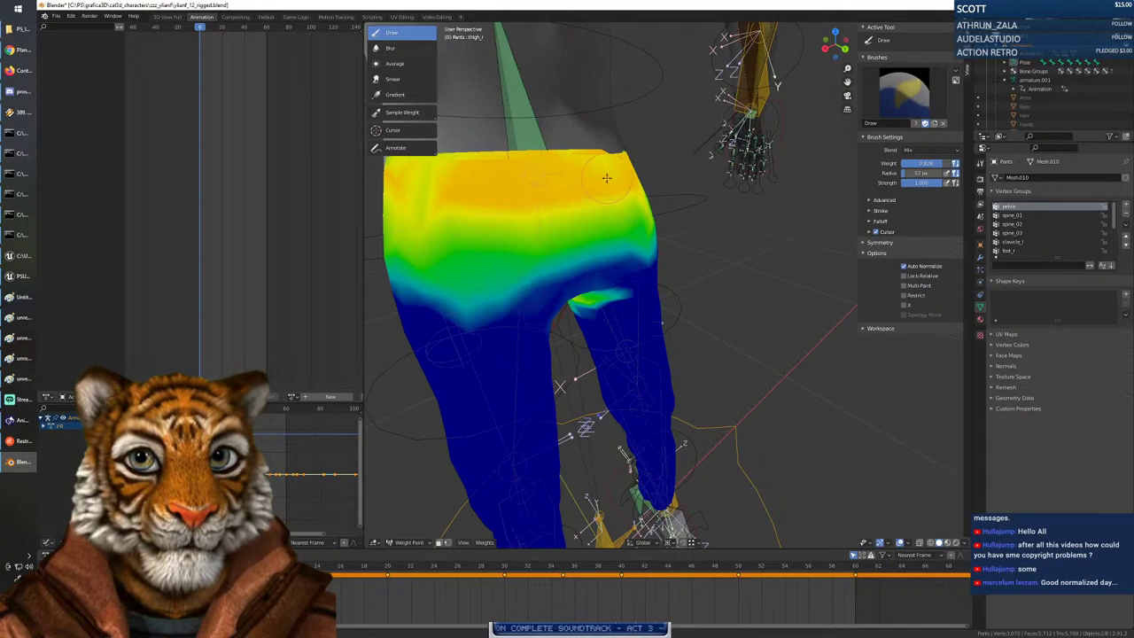
{"action": "middle_click_drag", "start_coordinate": [715, 218], "coordinate": [591, 221]}
{"action": "mouse_move", "coordinate": [616, 190]}
{"action": "left_mouse_down"}
{"action": "mouse_move", "coordinate": [599, 168]}
{"action": "mouse_move", "coordinate": [571, 179]}
{"action": "left_mouse_up"}
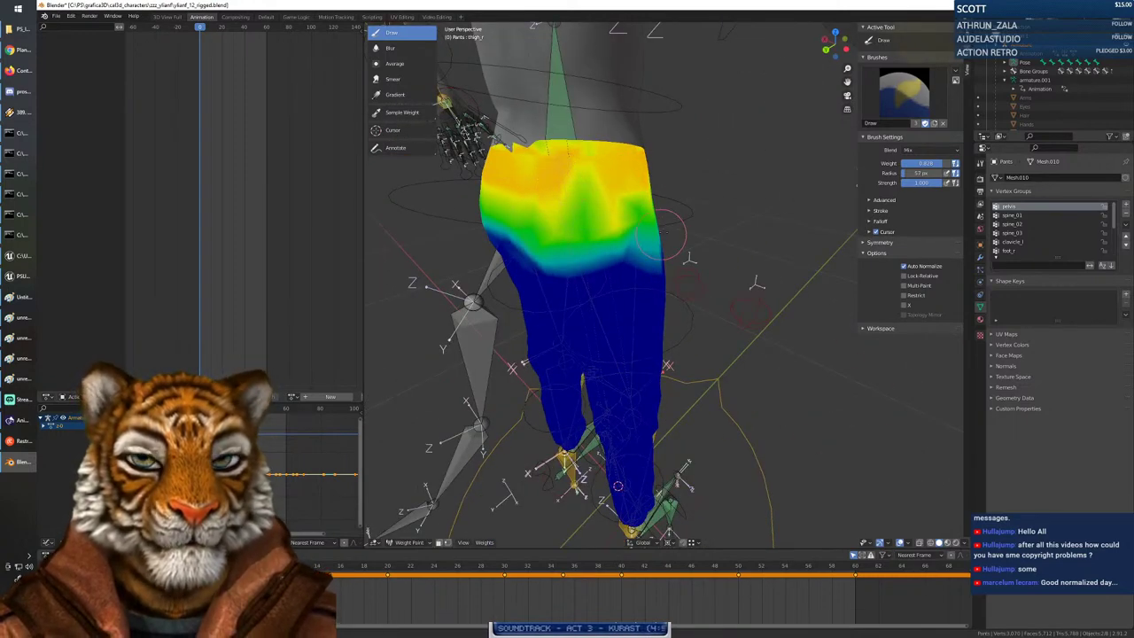
Set the brush weight to 0.000 and erase the stray pelvis weight spot at the crotch and inner thigh.
{"action": "middle_click_drag", "start_coordinate": [661, 234], "coordinate": [372, 171]}
{"action": "right_click", "coordinate": [613, 285]}
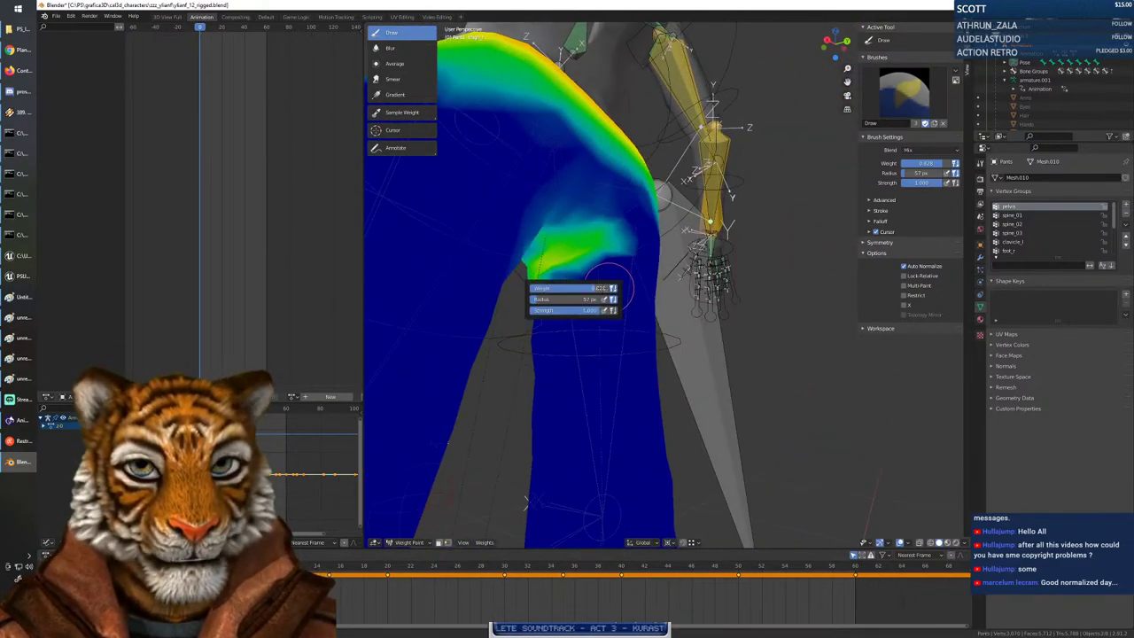
{"action": "left_click_drag", "start_coordinate": [599, 287], "coordinate": [522, 288]}
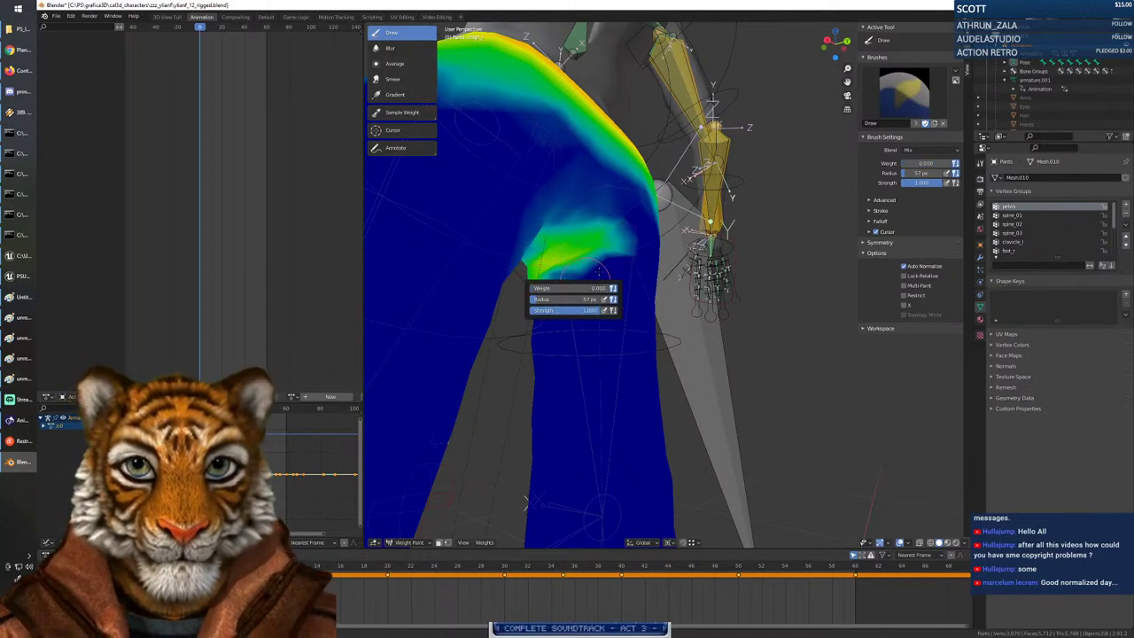
{"action": "mouse_move", "coordinate": [605, 248]}
{"action": "left_mouse_down"}
{"action": "mouse_move", "coordinate": [523, 283]}
{"action": "mouse_move", "coordinate": [536, 266]}
{"action": "mouse_move", "coordinate": [582, 268]}
{"action": "left_mouse_up"}
{"action": "middle_click_drag", "start_coordinate": [569, 321], "coordinate": [643, 334]}
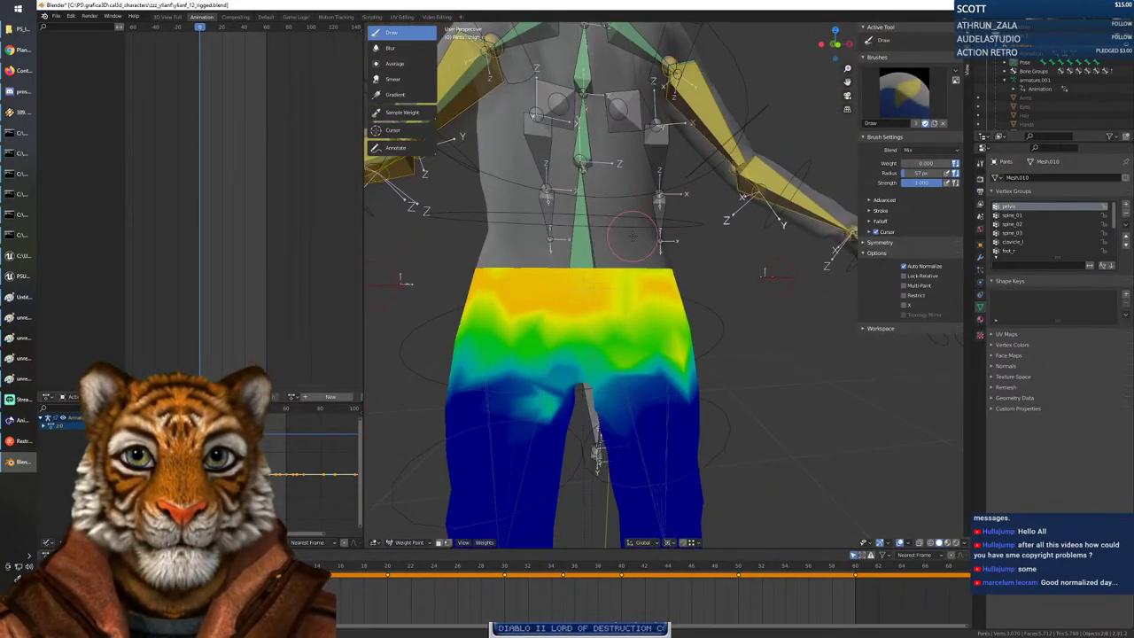
Activate the spine_01 group, set the brush weight to about 0.53, and paint along the top edge of the pants' waistband.
{"action": "left_click", "coordinate": [584, 245], "text": "ctrl"}
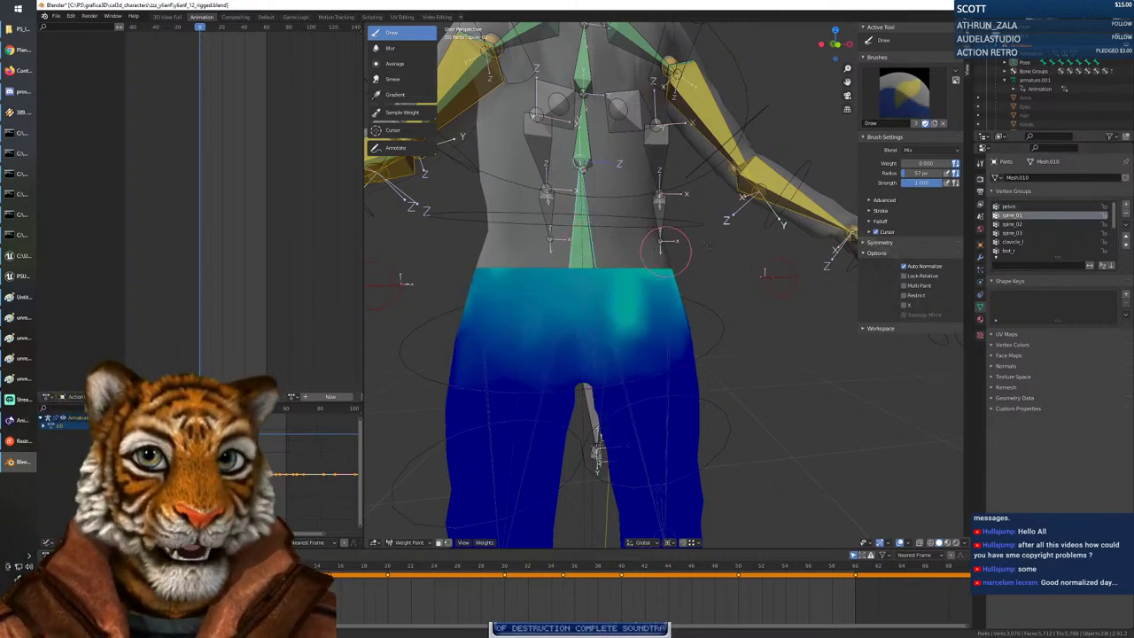
{"action": "middle_click_drag", "start_coordinate": [472, 292], "coordinate": [514, 298]}
{"action": "middle_click_drag", "start_coordinate": [665, 251], "coordinate": [734, 261]}
{"action": "right_click", "coordinate": [564, 288]}
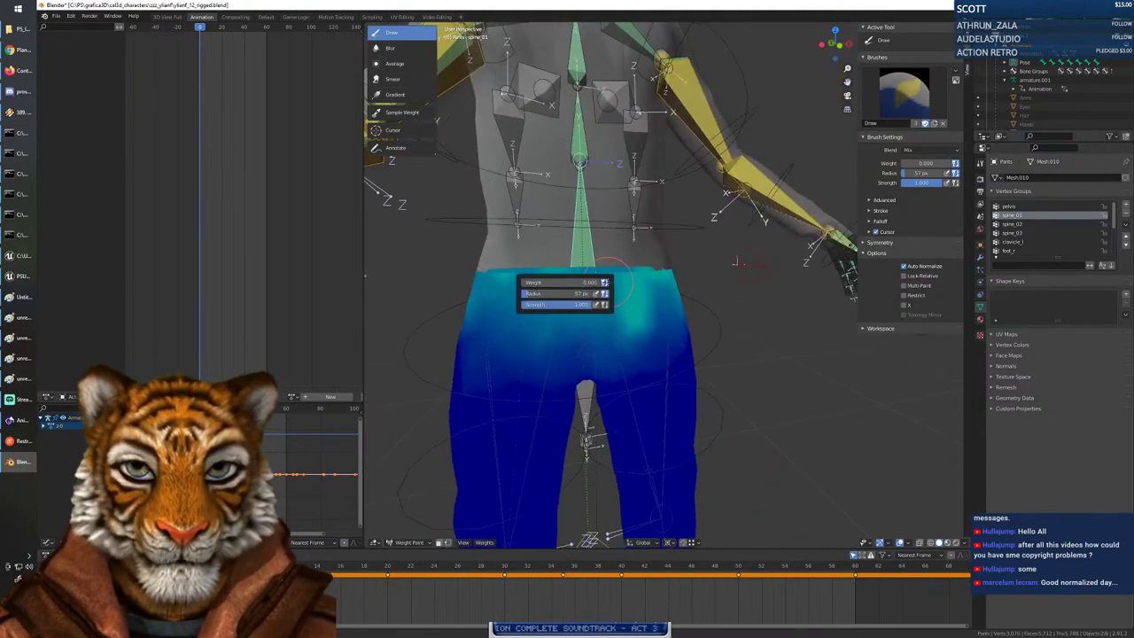
{"action": "mouse_move", "coordinate": [546, 281]}
{"action": "left_mouse_down"}
{"action": "mouse_move", "coordinate": [692, 266]}
{"action": "mouse_move", "coordinate": [568, 275]}
{"action": "left_mouse_up"}
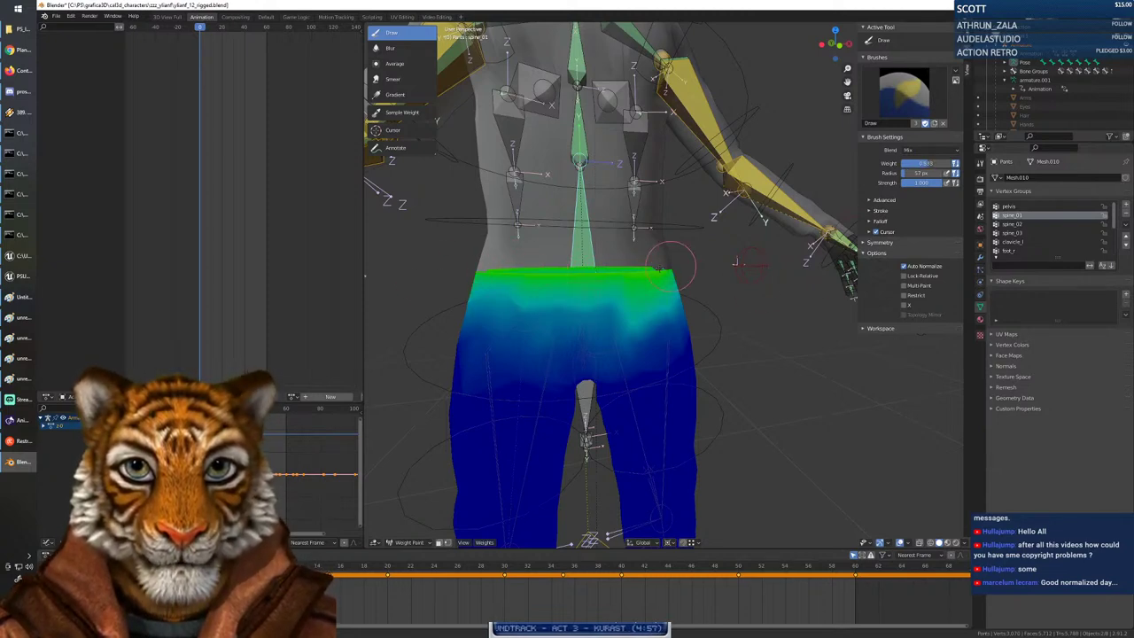
{"action": "mouse_move", "coordinate": [711, 285]}
{"action": "middle_mouse_down"}
{"action": "mouse_move", "coordinate": [602, 287]}
{"action": "mouse_move", "coordinate": [625, 288]}
{"action": "middle_mouse_up"}
{"action": "left_click_drag", "start_coordinate": [591, 280], "coordinate": [510, 292]}
{"action": "mouse_move", "coordinate": [568, 281]}
{"action": "middle_mouse_down"}
{"action": "mouse_move", "coordinate": [585, 253]}
{"action": "mouse_move", "coordinate": [538, 257]}
{"action": "mouse_move", "coordinate": [547, 249]}
{"action": "middle_mouse_up"}
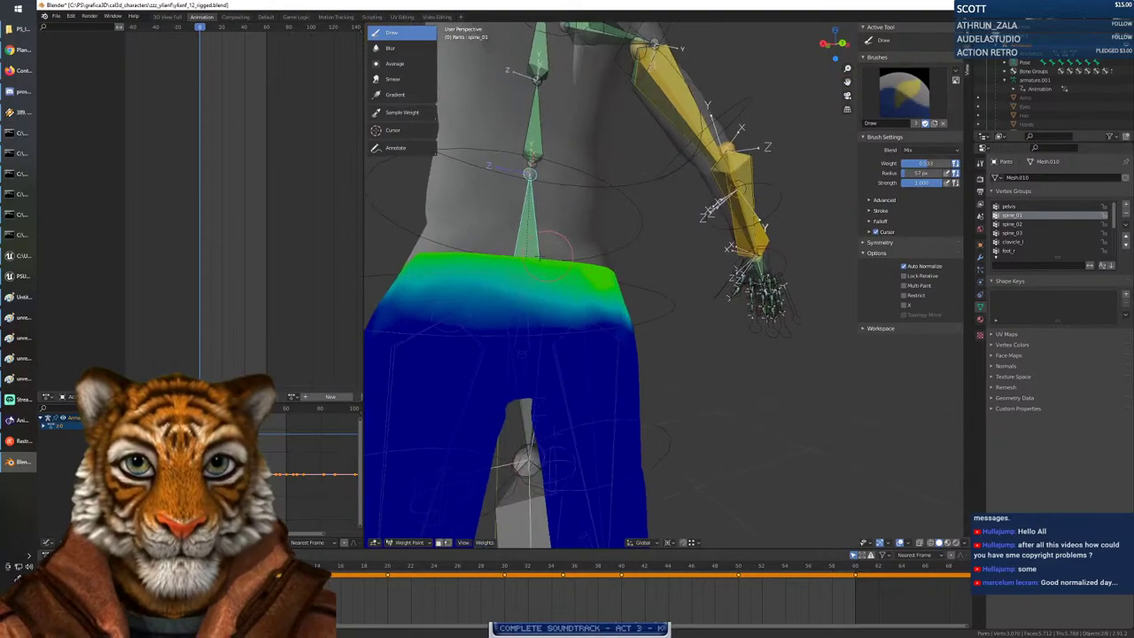
Switch weight painting from the Pants to the Torso mesh.
{"action": "middle_click_drag", "start_coordinate": [426, 256], "coordinate": [647, 279]}
{"action": "middle_click_drag", "start_coordinate": [710, 319], "coordinate": [704, 324]}
{"action": "left_click_drag", "start_coordinate": [848, 69], "coordinate": [847, 142]}
{"action": "middle_click_drag", "start_coordinate": [690, 305], "coordinate": [675, 288]}
{"action": "scroll", "coordinate": [1052, 97], "scroll_direction": "down", "scroll_amount": 5}
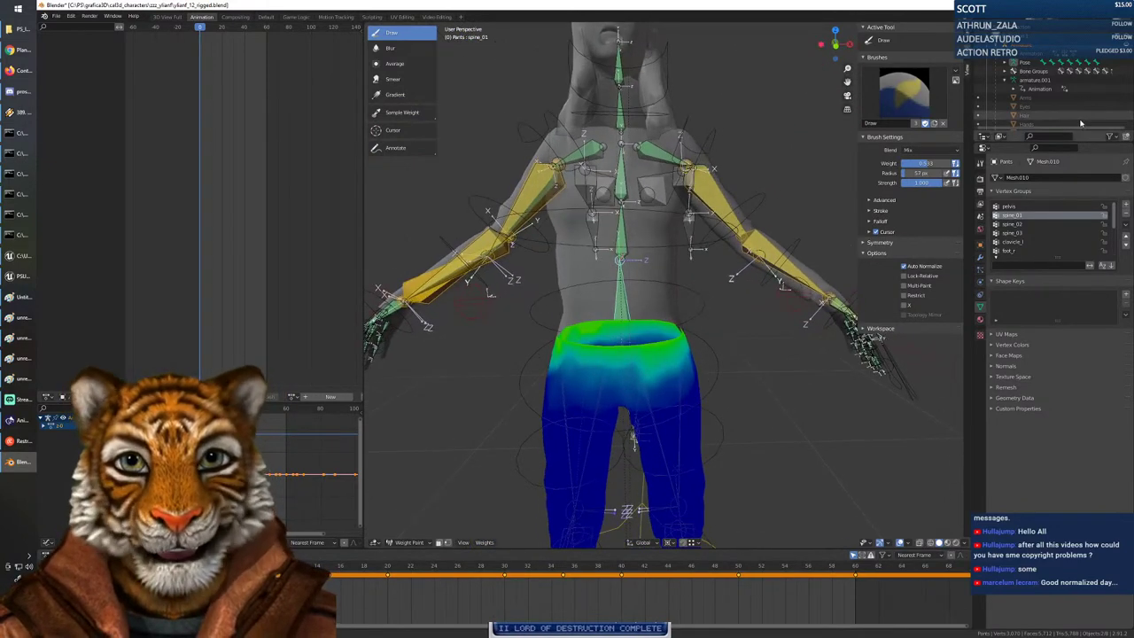
{"action": "scroll", "coordinate": [1036, 95], "scroll_direction": "down", "scroll_amount": 4}
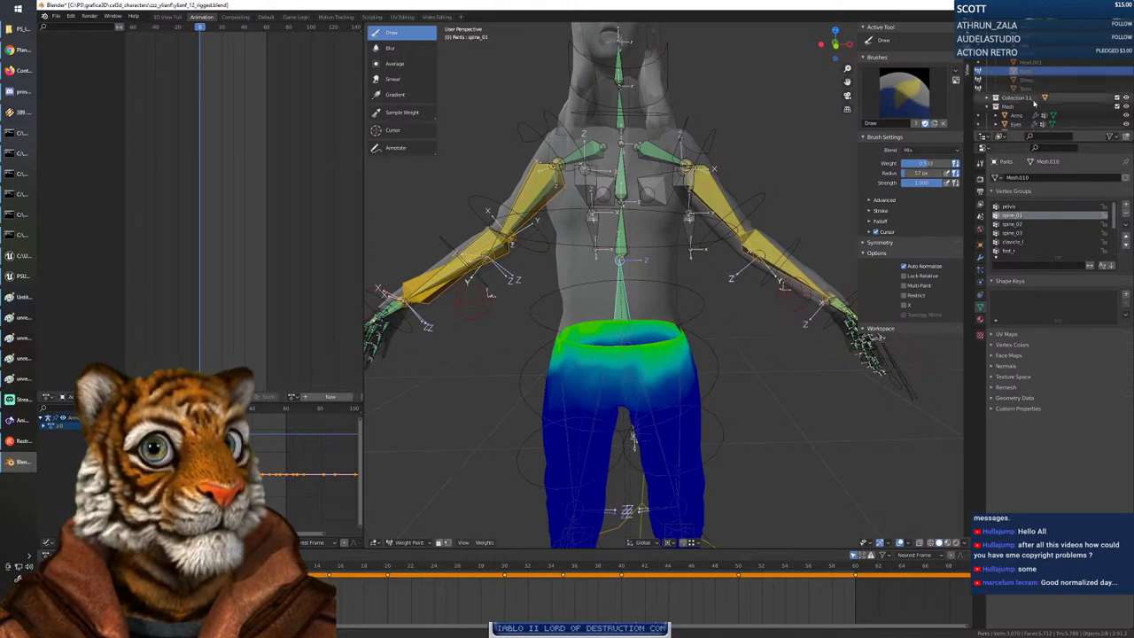
{"action": "left_click", "coordinate": [1019, 95]}
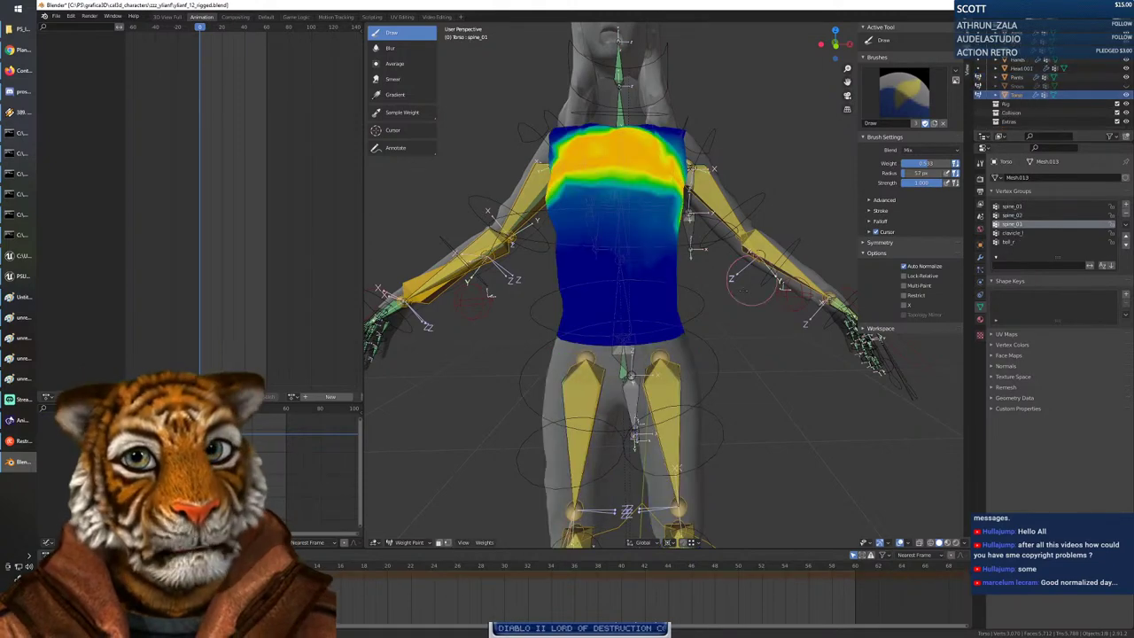
Activate the Torso's spine_01 group and paint about 0.53 weight at the front center of its lower hem.
{"action": "middle_click_drag", "start_coordinate": [675, 311], "coordinate": [670, 306]}
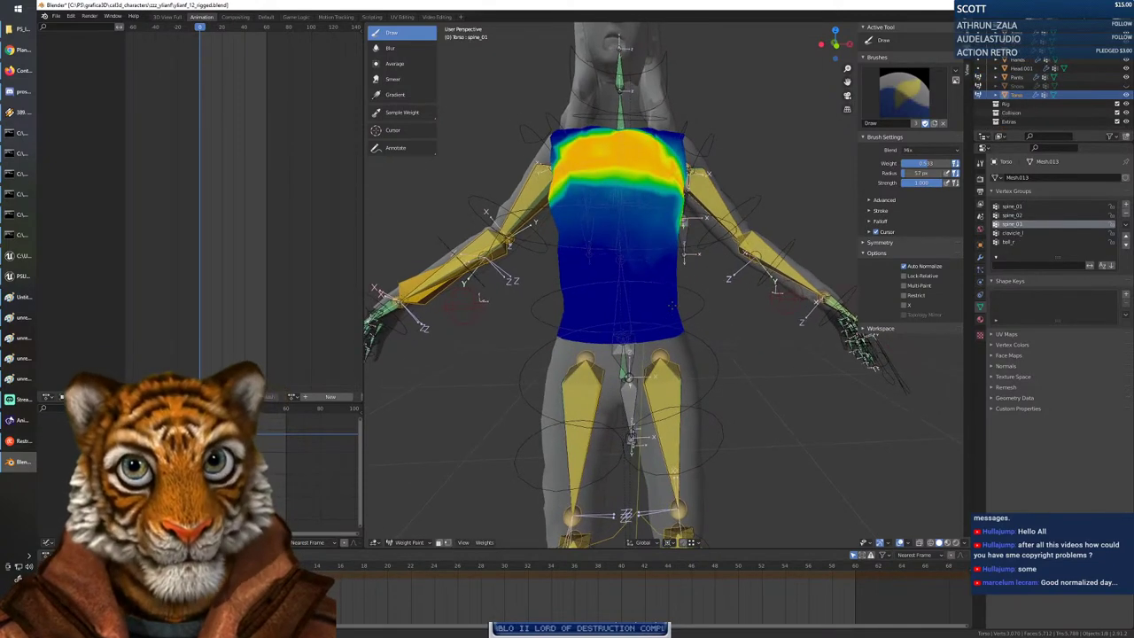
{"action": "left_click", "coordinate": [1021, 207]}
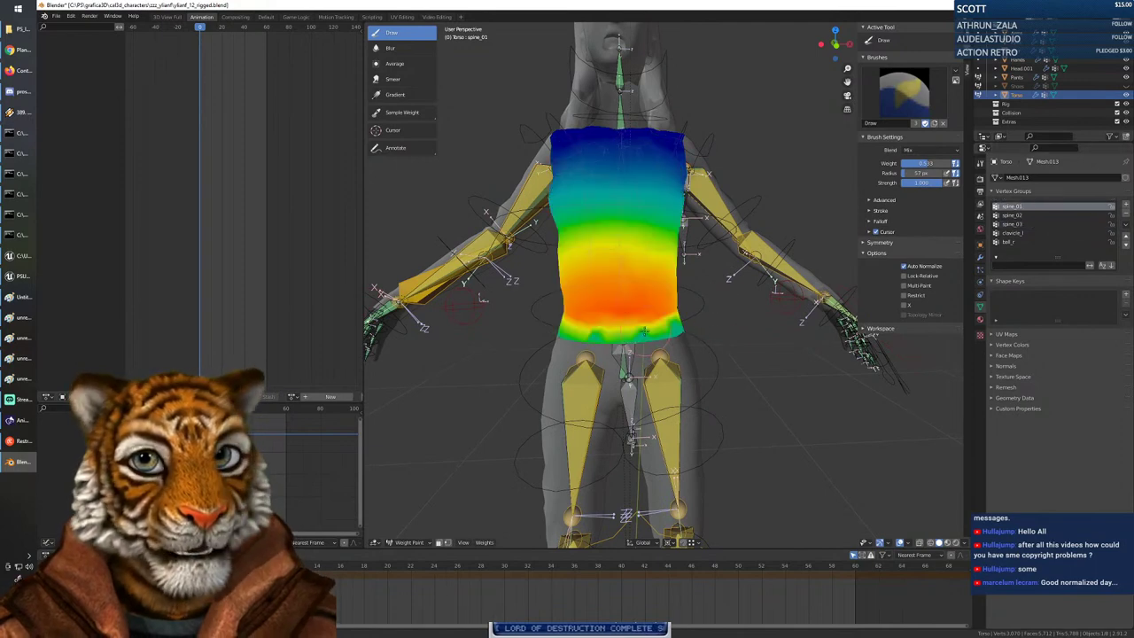
{"action": "mouse_move", "coordinate": [627, 346]}
{"action": "left_mouse_down"}
{"action": "mouse_move", "coordinate": [580, 330]}
{"action": "mouse_move", "coordinate": [648, 329]}
{"action": "left_mouse_up"}
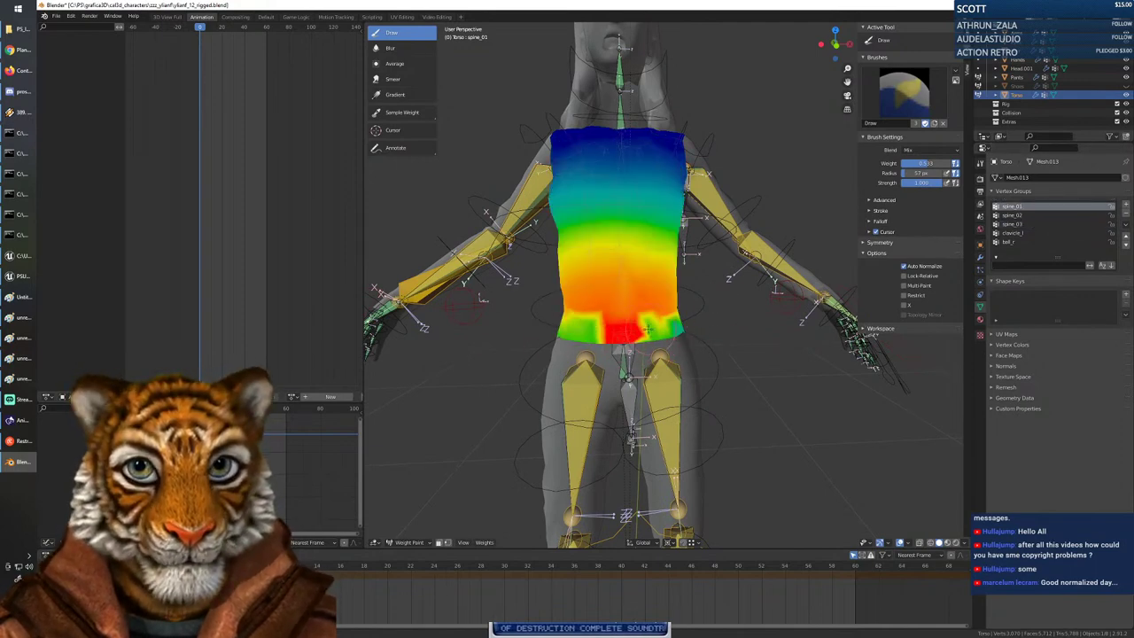
{"action": "middle_click_drag", "start_coordinate": [544, 342], "coordinate": [620, 377]}
{"action": "middle_click_drag", "start_coordinate": [602, 324], "coordinate": [529, 333]}
{"action": "middle_click_drag", "start_coordinate": [700, 335], "coordinate": [611, 347]}
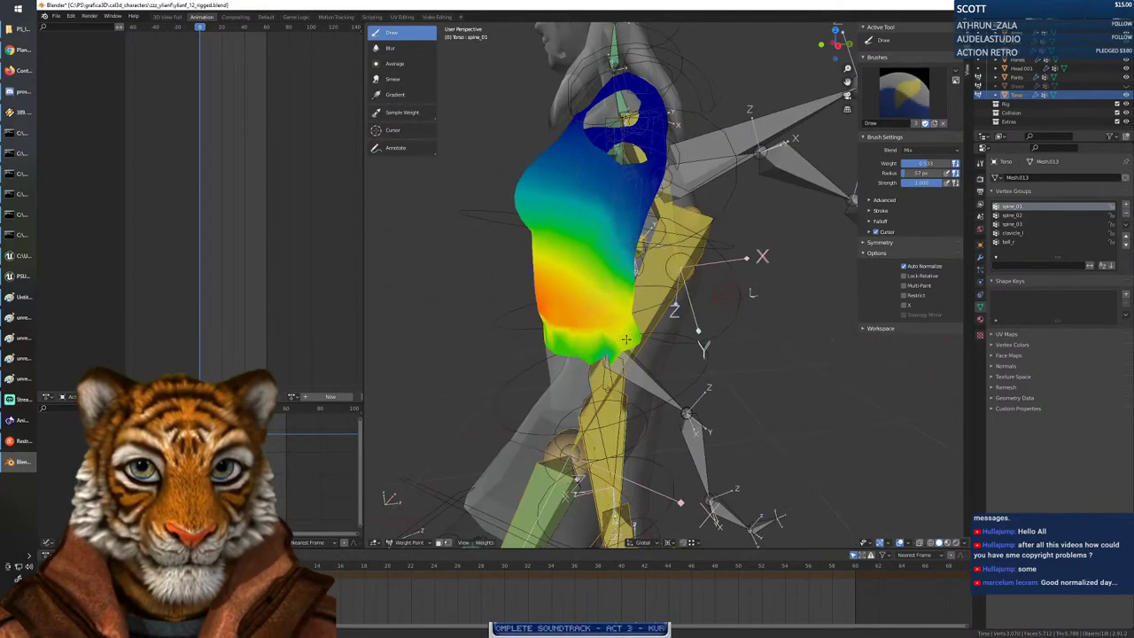
{"action": "middle_click_drag", "start_coordinate": [726, 296], "coordinate": [592, 313]}
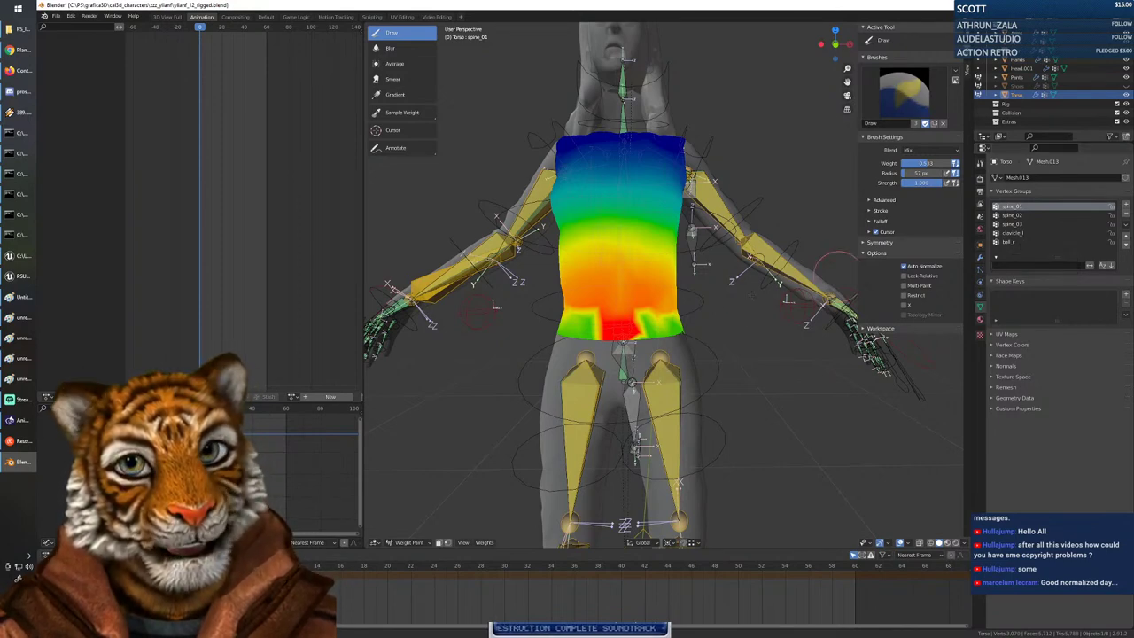
Select the thigh_l bone, set the brush weight to 0.311, and paint its weight along the left side of the Torso's lower hem.
{"action": "left_click", "coordinate": [669, 379], "text": "ctrl"}
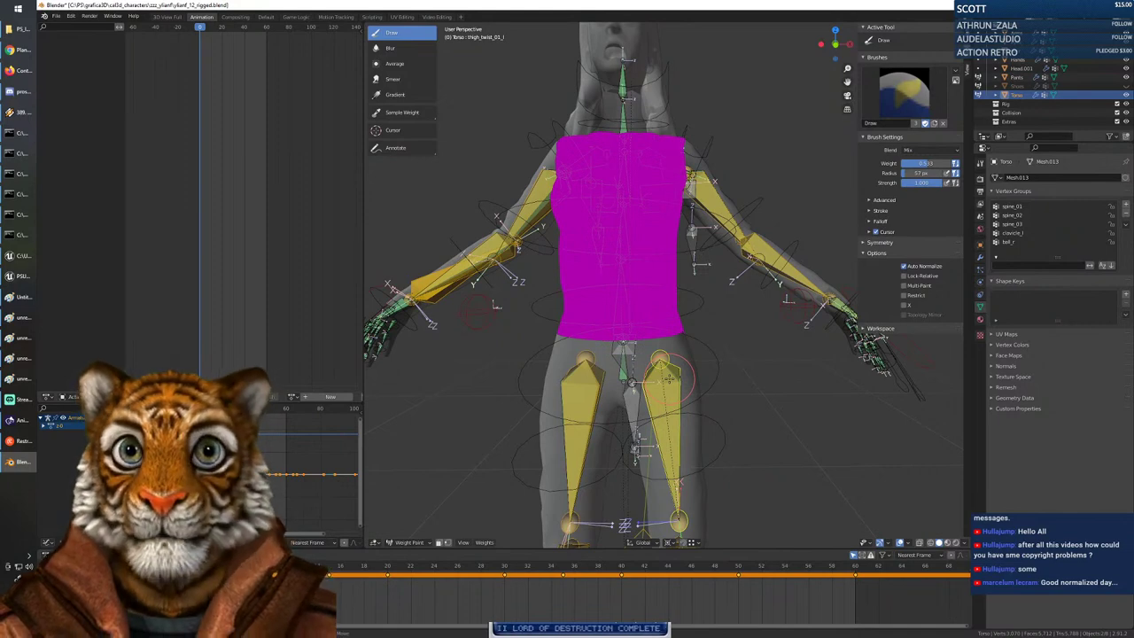
{"action": "left_click", "coordinate": [669, 379], "text": "ctrl"}
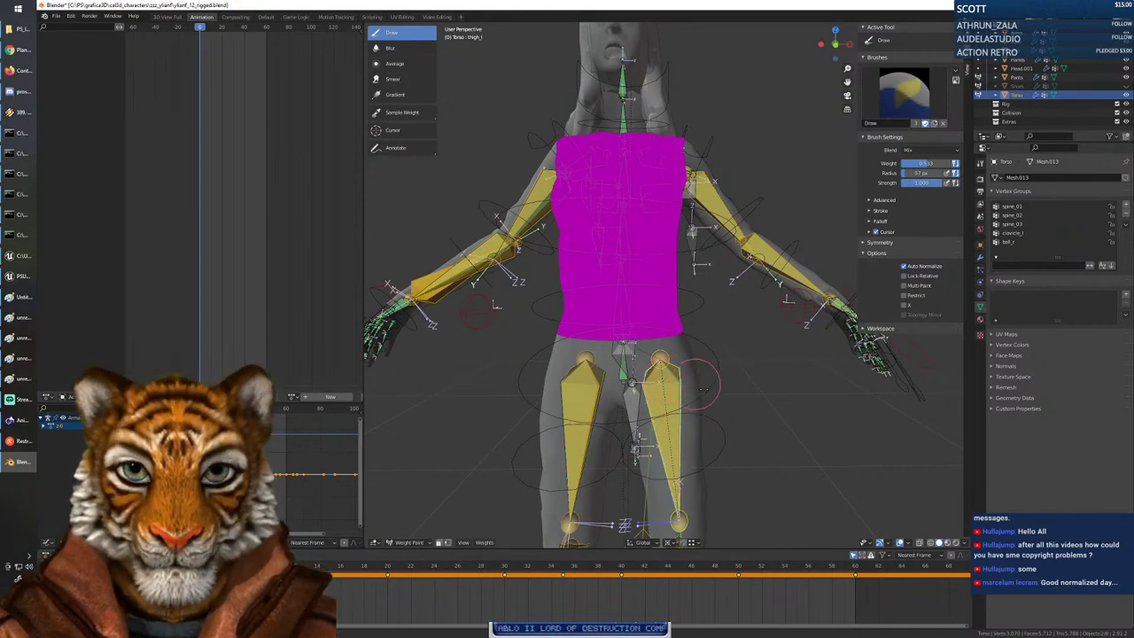
{"action": "mouse_move", "coordinate": [704, 417]}
{"action": "middle_mouse_down"}
{"action": "mouse_move", "coordinate": [695, 337]}
{"action": "mouse_move", "coordinate": [695, 407]}
{"action": "middle_mouse_up"}
{"action": "right_click", "coordinate": [648, 333]}
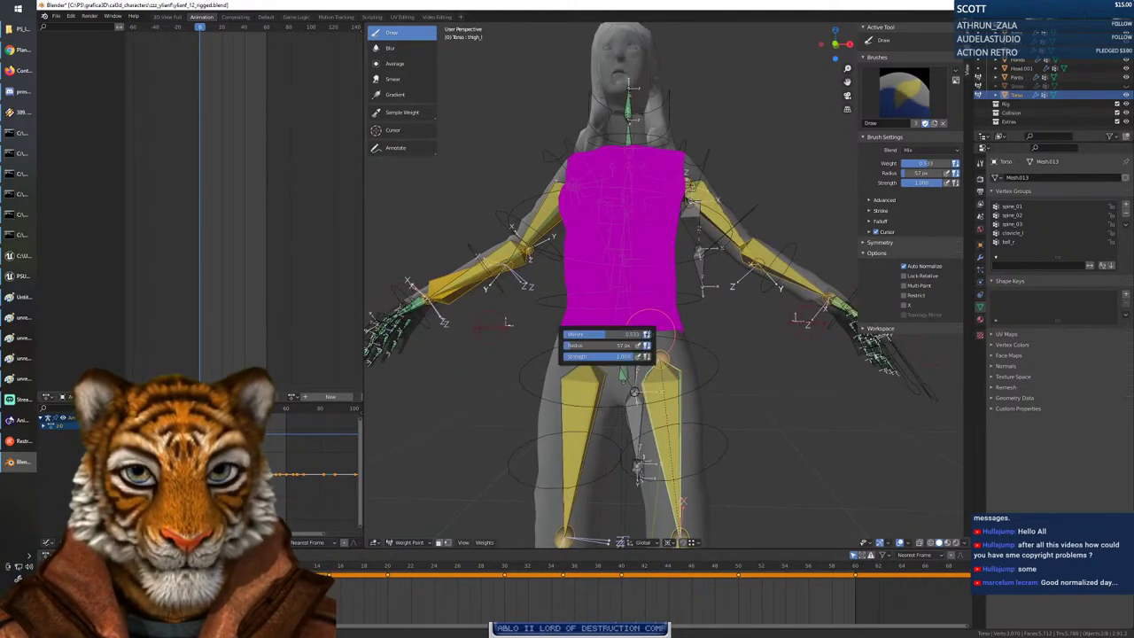
{"action": "left_click_drag", "start_coordinate": [624, 334], "coordinate": [587, 336]}
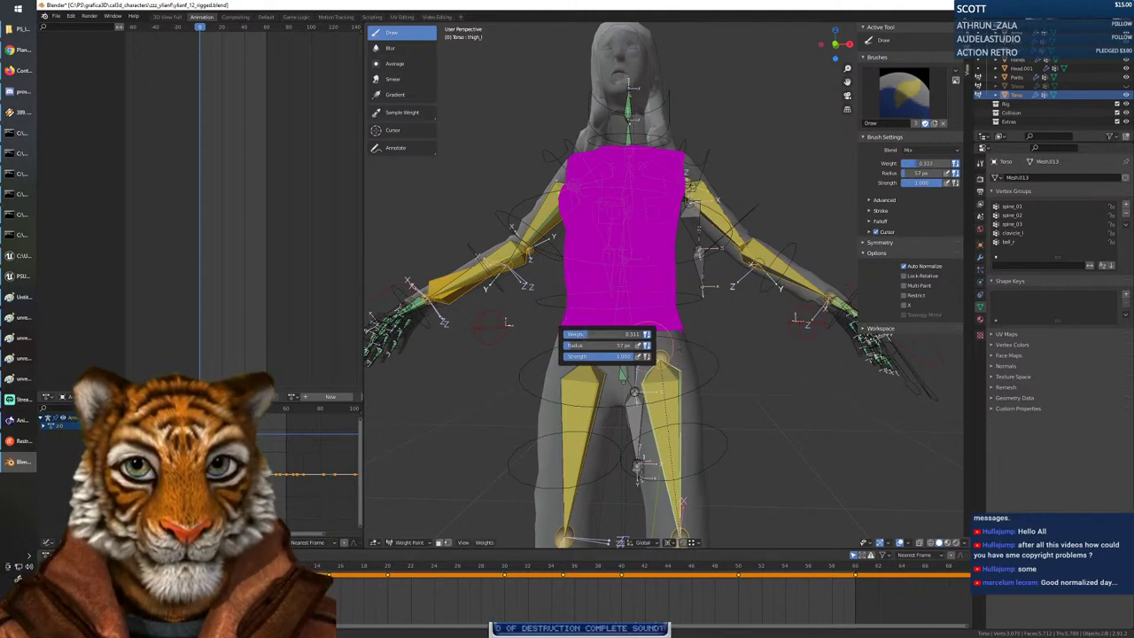
{"action": "left_click", "coordinate": [681, 326]}
{"action": "mouse_move", "coordinate": [682, 326]}
{"action": "left_mouse_down"}
{"action": "mouse_move", "coordinate": [695, 325]}
{"action": "mouse_move", "coordinate": [683, 331]}
{"action": "left_mouse_up"}
{"action": "middle_click_drag", "start_coordinate": [706, 367], "coordinate": [611, 361]}
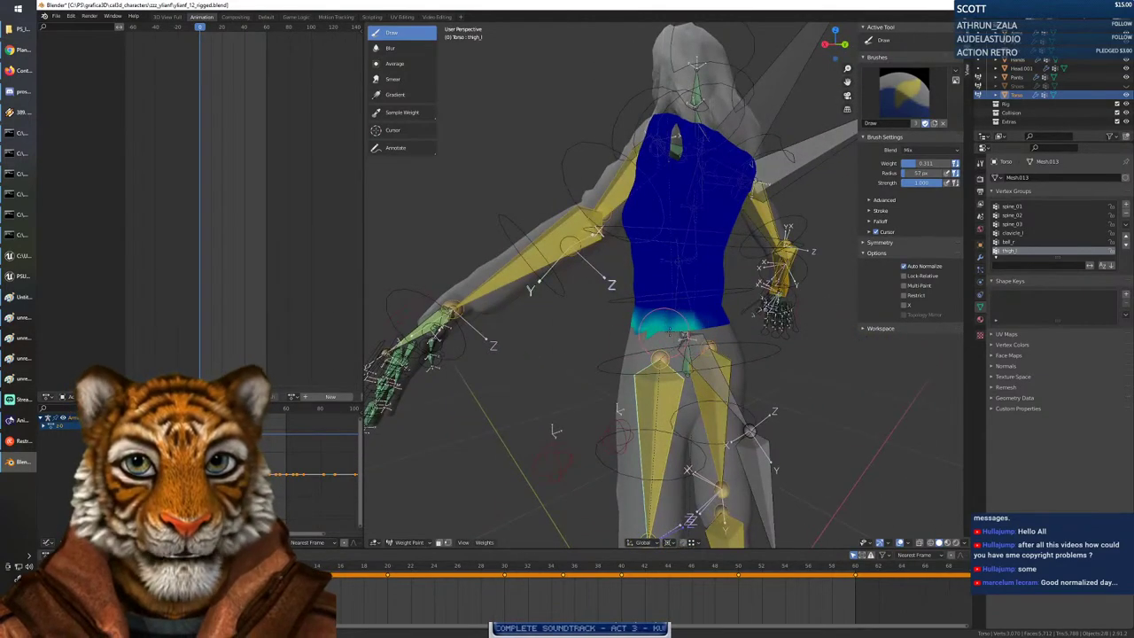
Select the thigh_r bone and paint 0.311 weight along the right side of the Torso's lower hem.
{"action": "middle_click_drag", "start_coordinate": [668, 319], "coordinate": [699, 346]}
{"action": "left_click", "coordinate": [742, 398], "text": "ctrl"}
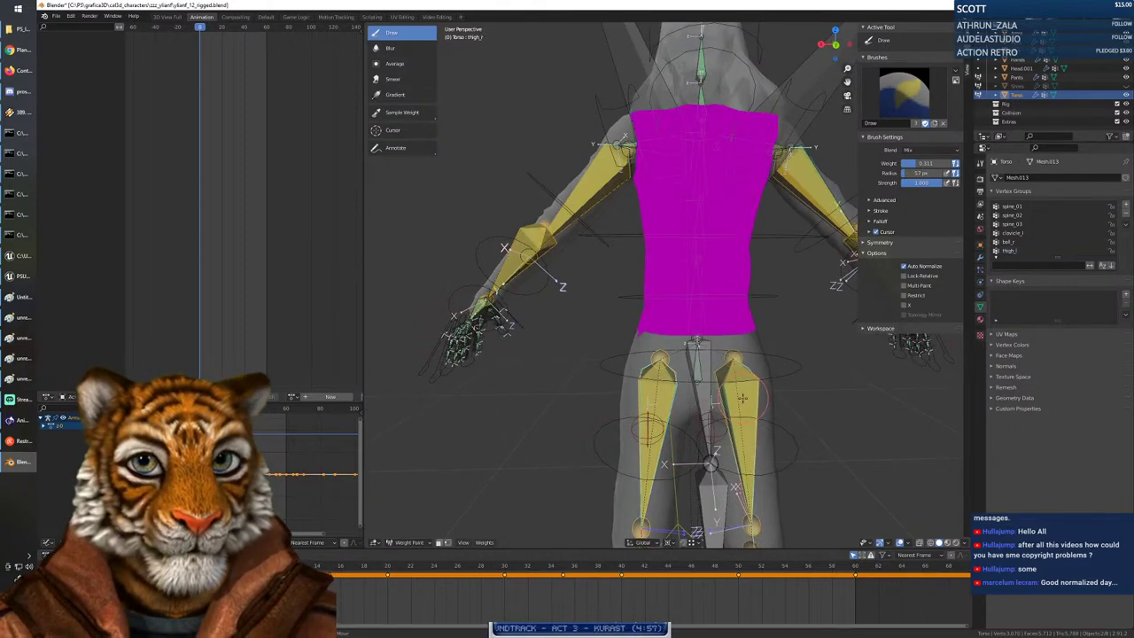
{"action": "key", "text": "ctrl+shift+z"}
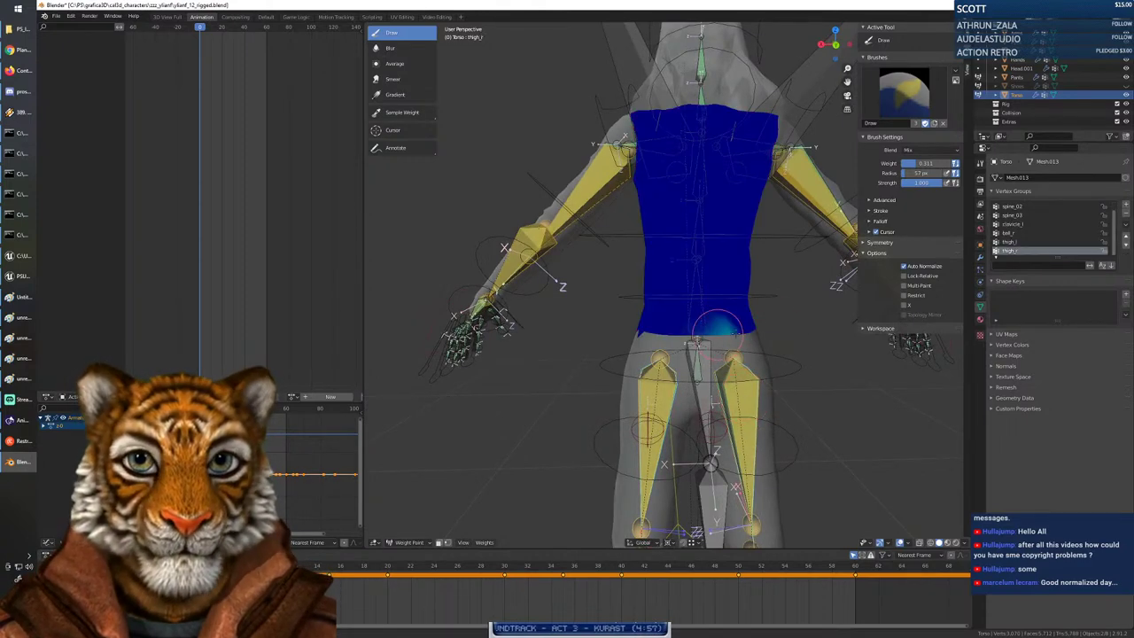
{"action": "middle_click_drag", "start_coordinate": [792, 361], "coordinate": [655, 332]}
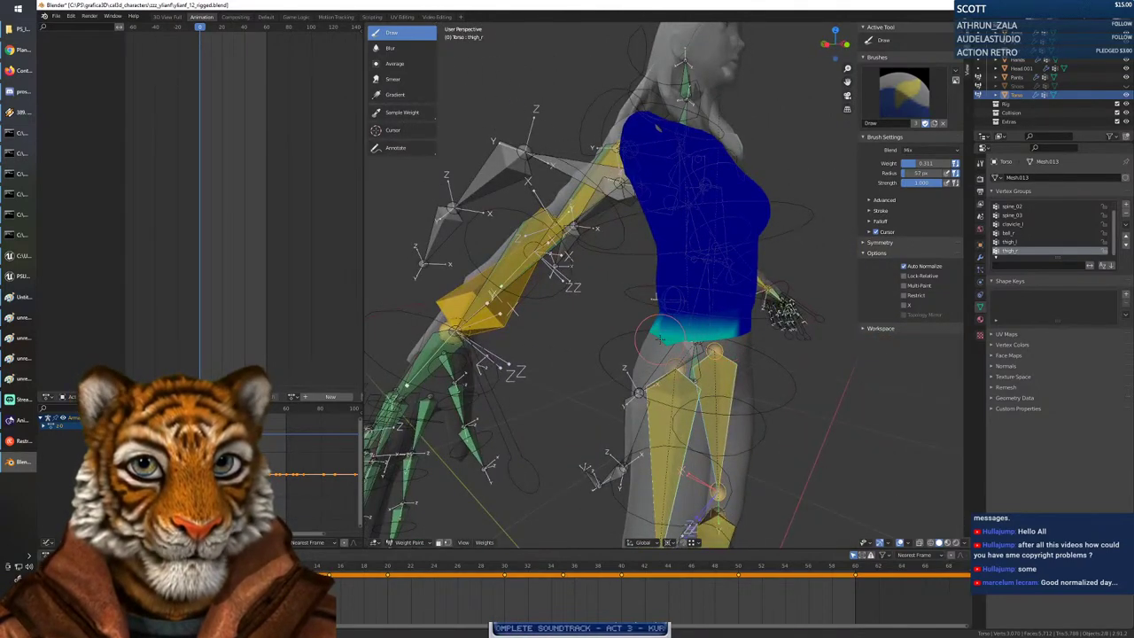
Select the spine_01 bone, set the brush weight to 1.000, and paint a full-weight band around the Torso's waist.
{"action": "middle_click_drag", "start_coordinate": [742, 370], "coordinate": [543, 293]}
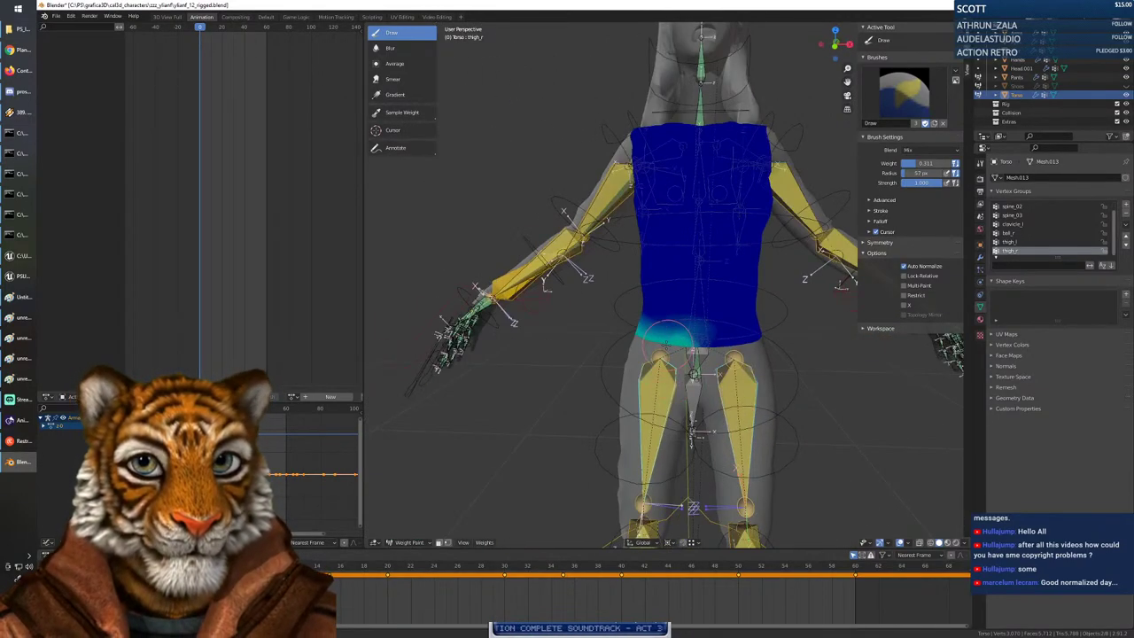
{"action": "middle_click_drag", "start_coordinate": [659, 363], "coordinate": [638, 334]}
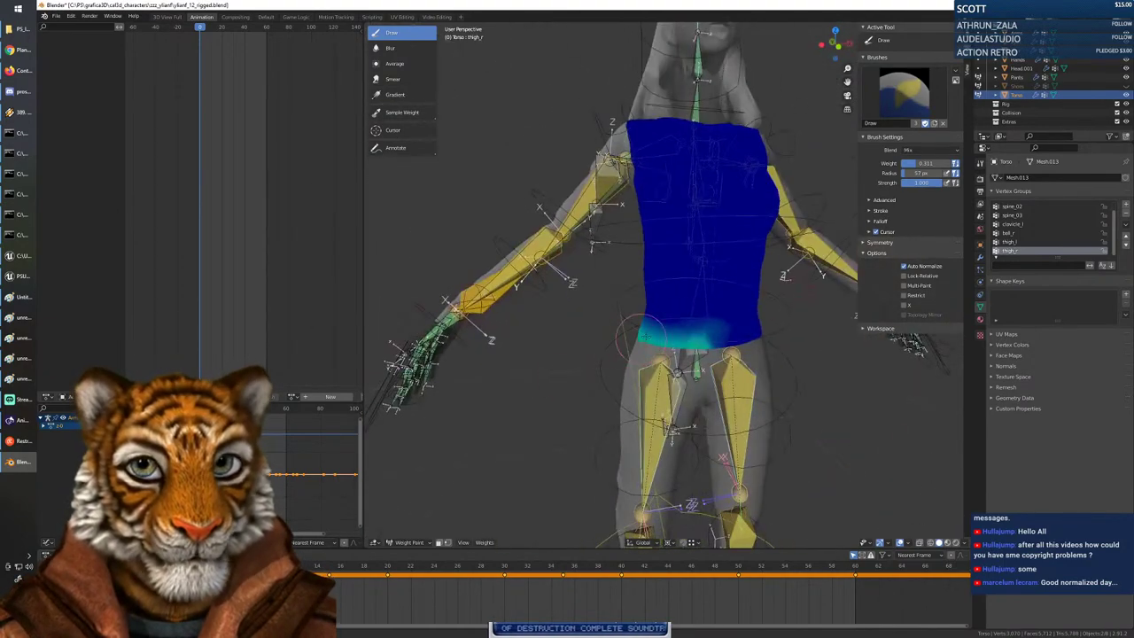
{"action": "left_click", "coordinate": [691, 308], "text": "ctrl"}
{"action": "middle_click_drag", "start_coordinate": [751, 424], "coordinate": [715, 427]}
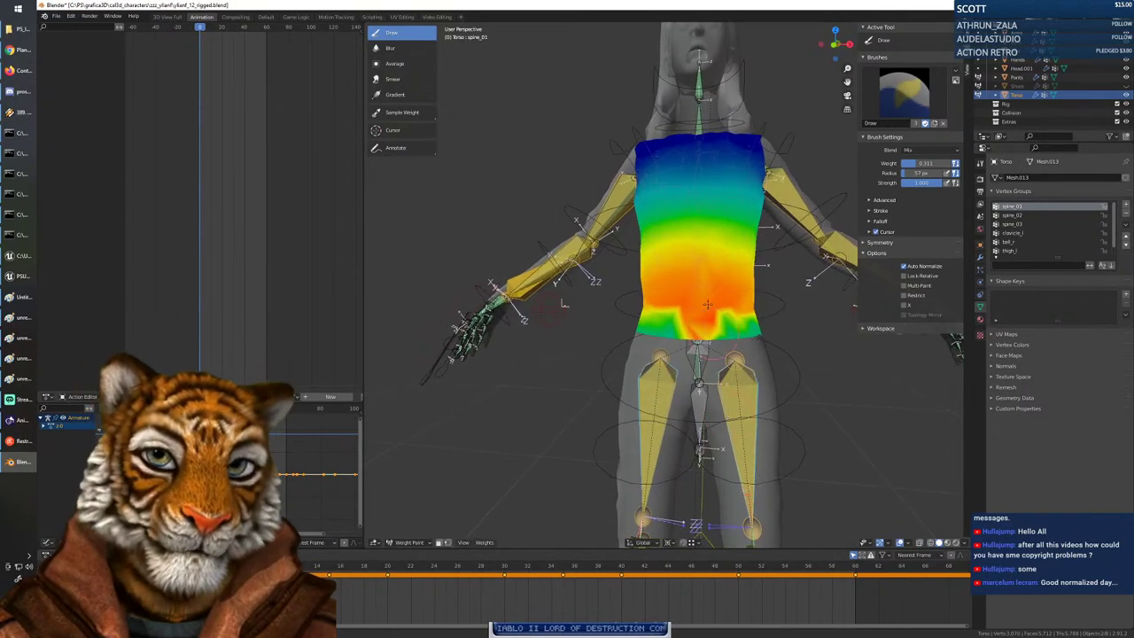
{"action": "middle_click_drag", "start_coordinate": [705, 319], "coordinate": [641, 347]}
{"action": "right_click", "coordinate": [625, 335]}
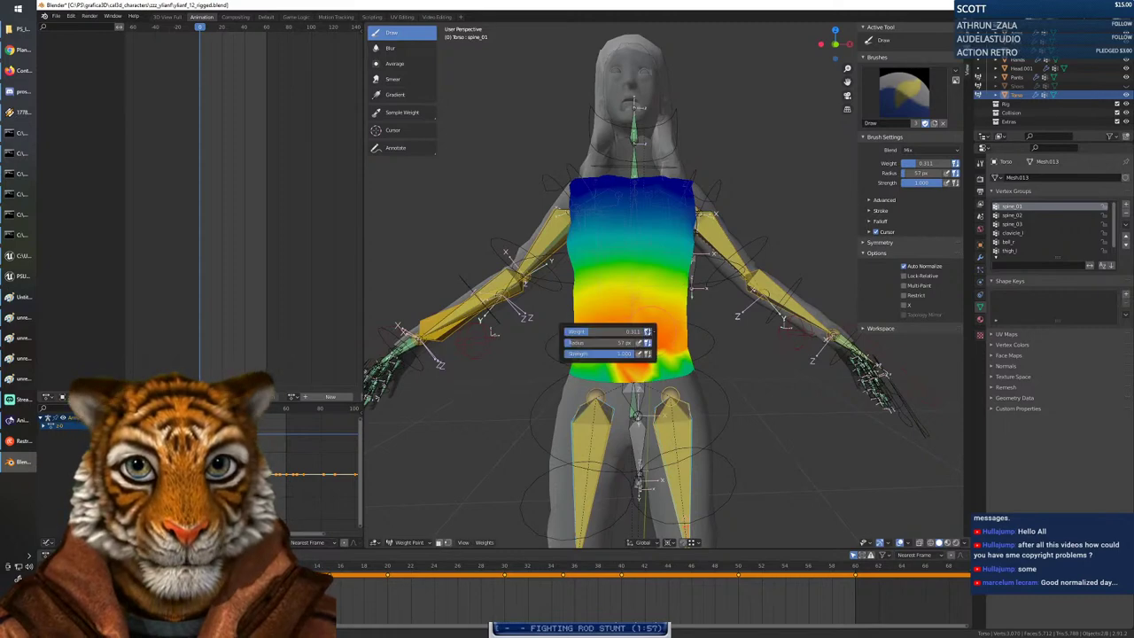
{"action": "left_click_drag", "start_coordinate": [589, 331], "coordinate": [663, 329]}
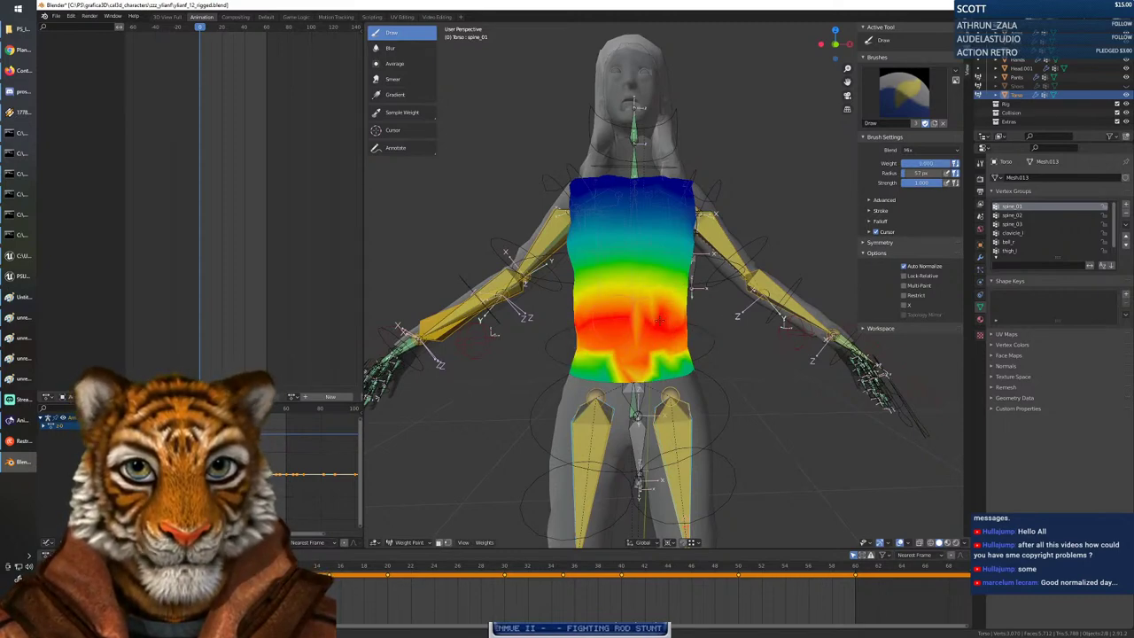
{"action": "middle_click_drag", "start_coordinate": [537, 339], "coordinate": [696, 330]}
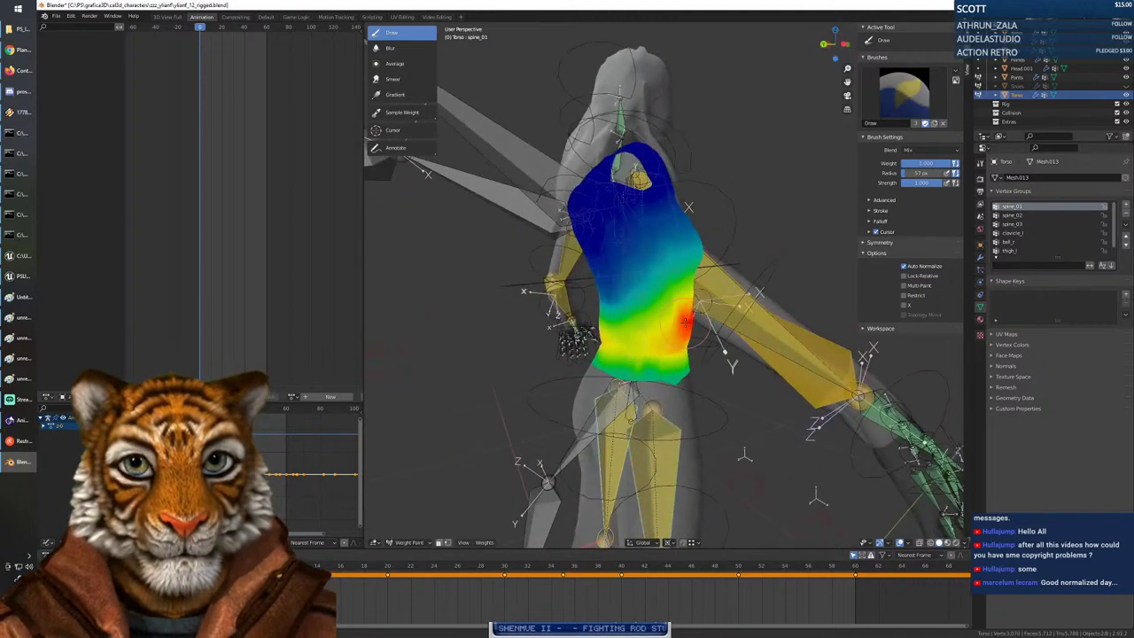
{"action": "middle_click_drag", "start_coordinate": [589, 319], "coordinate": [651, 330]}
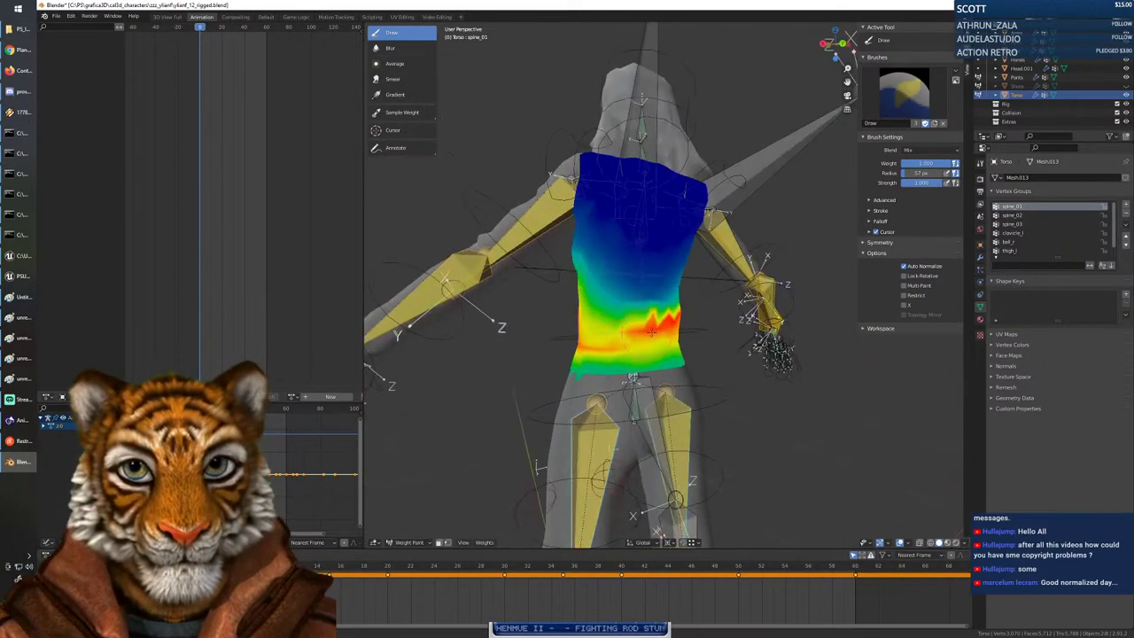
{"action": "middle_click_drag", "start_coordinate": [576, 329], "coordinate": [659, 326]}
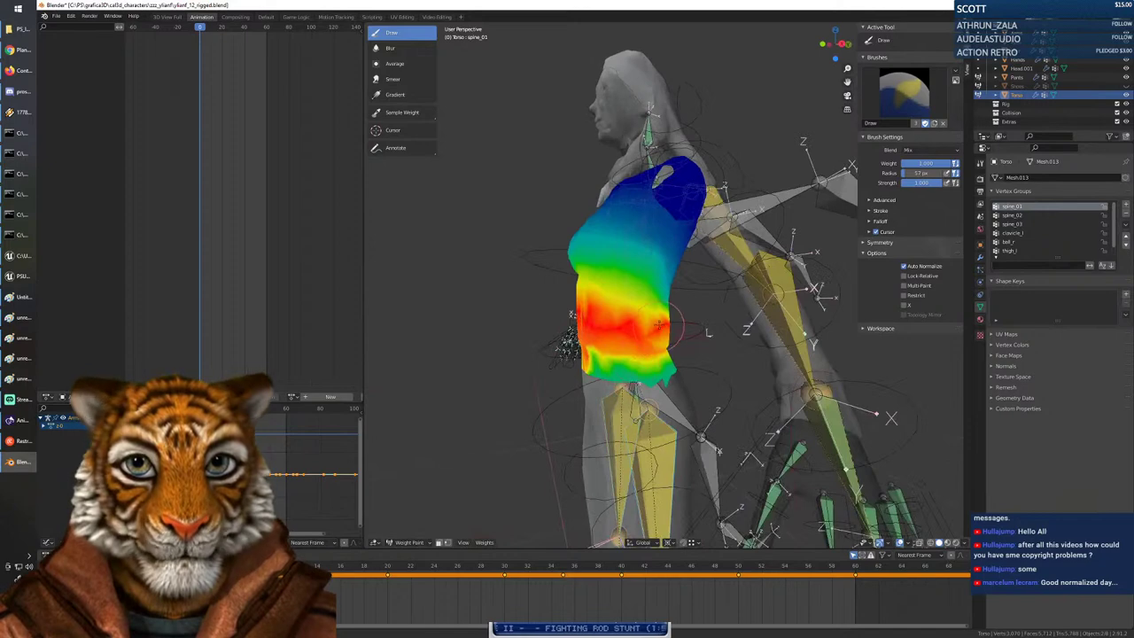
{"action": "mouse_move", "coordinate": [587, 338]}
{"action": "middle_mouse_down"}
{"action": "mouse_move", "coordinate": [617, 323]}
{"action": "mouse_move", "coordinate": [591, 312]}
{"action": "middle_mouse_up"}
Activate the Torso's spine_02 group, set the brush weight to 0.000, and erase its weight around the lower hem.
{"action": "left_click", "coordinate": [1027, 216]}
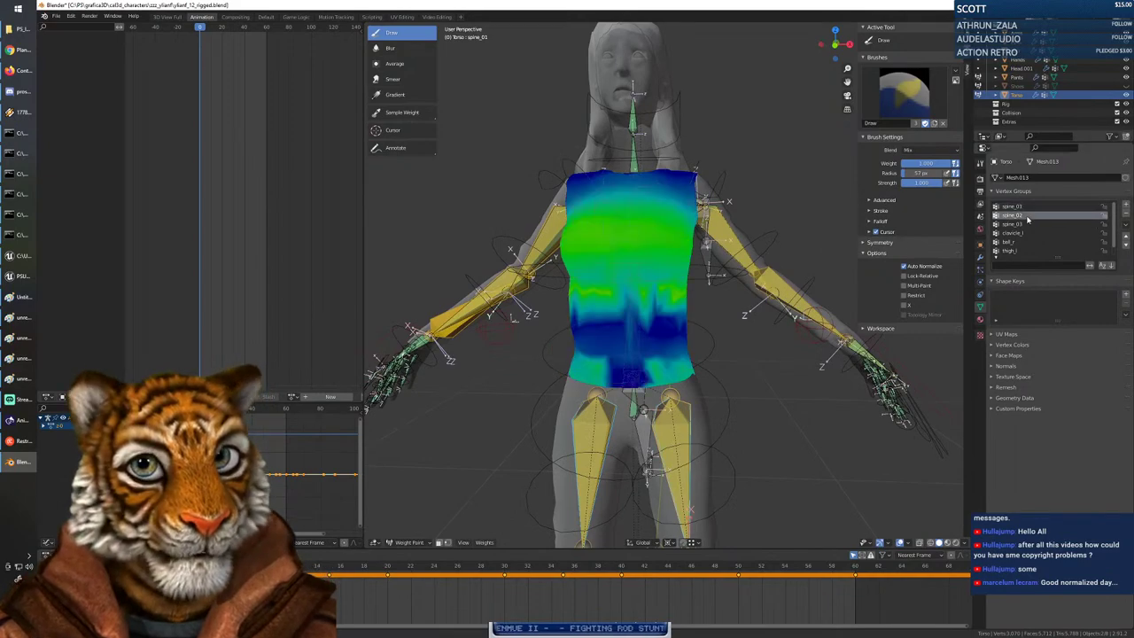
{"action": "middle_click_drag", "start_coordinate": [549, 337], "coordinate": [732, 344]}
{"action": "middle_click_drag", "start_coordinate": [667, 323], "coordinate": [560, 363]}
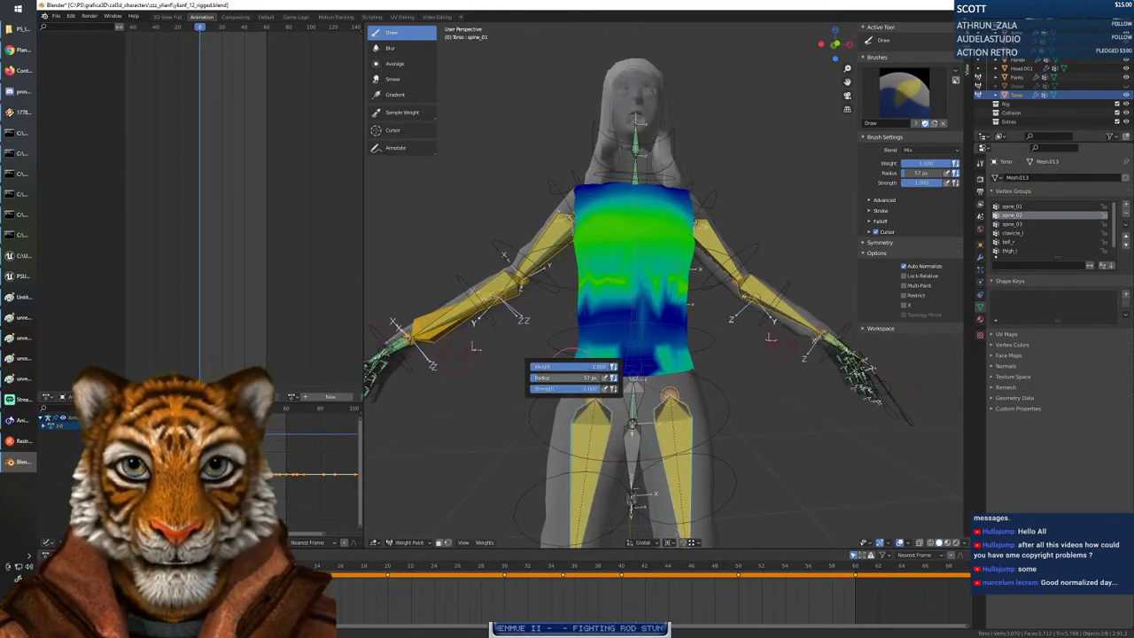
{"action": "left_click_drag", "start_coordinate": [554, 368], "coordinate": [495, 373]}
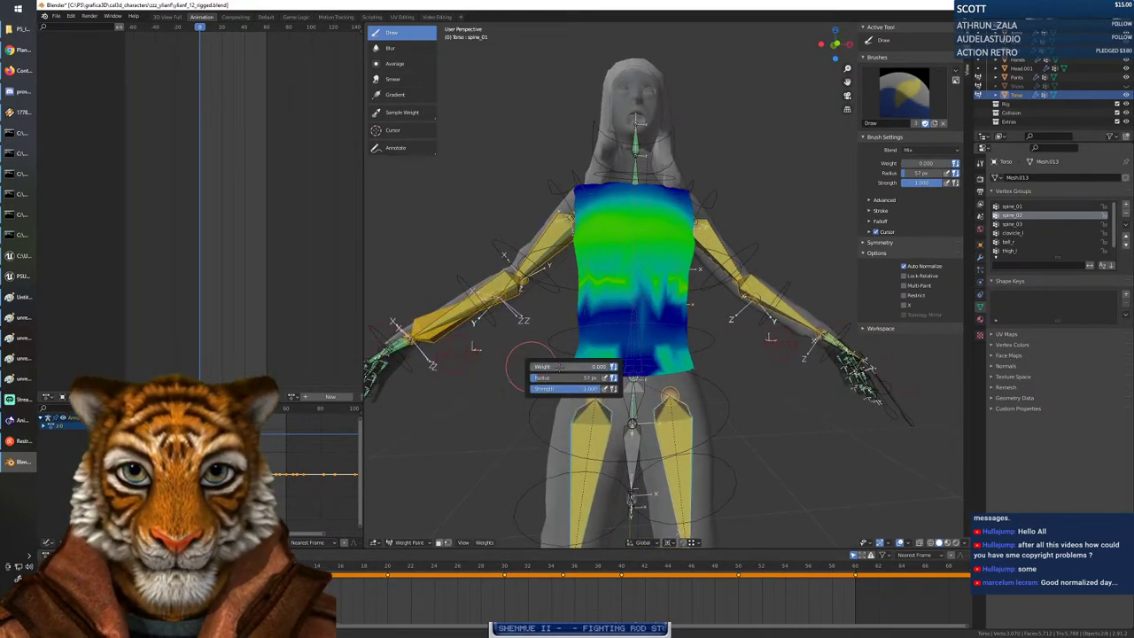
{"action": "left_click_drag", "start_coordinate": [575, 376], "coordinate": [698, 370]}
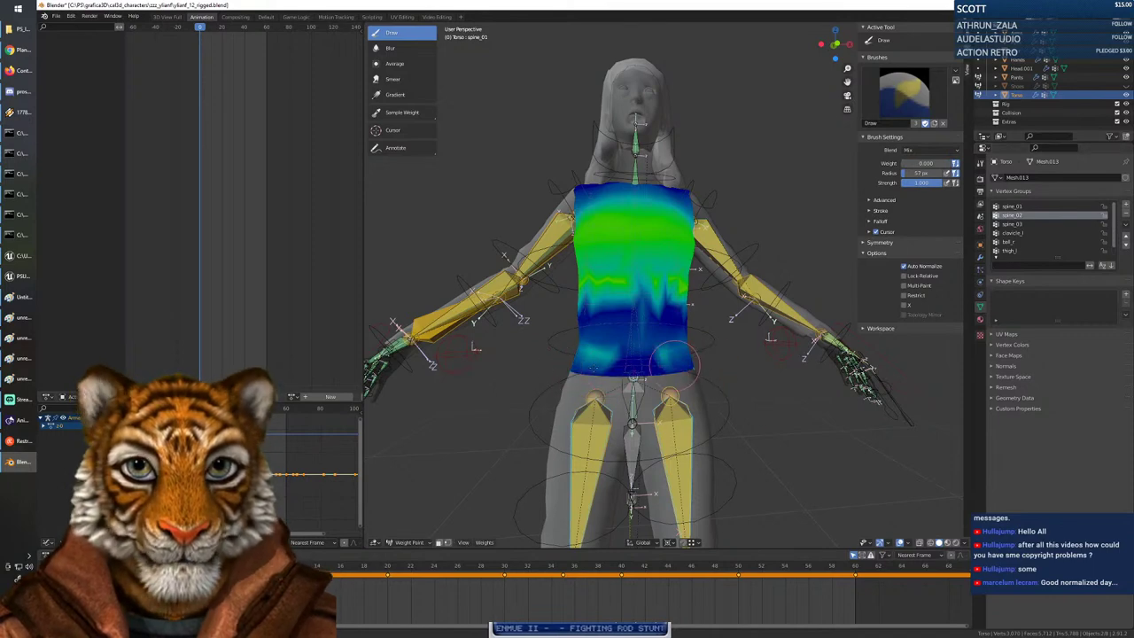
{"action": "middle_click_drag", "start_coordinate": [559, 375], "coordinate": [717, 378]}
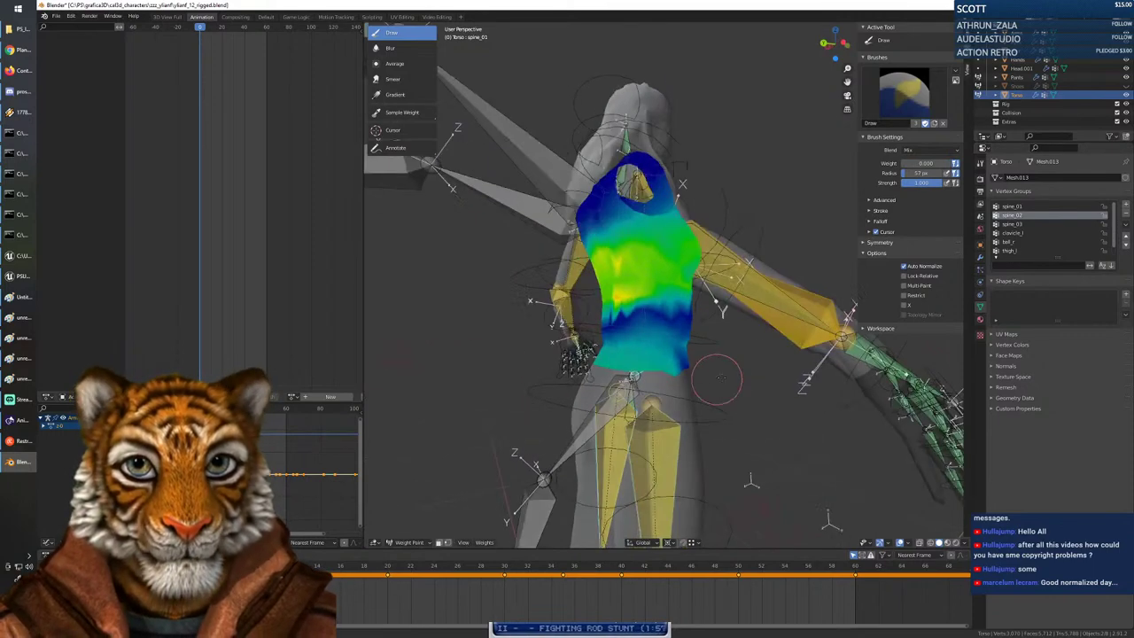
{"action": "middle_click_drag", "start_coordinate": [567, 390], "coordinate": [517, 478]}
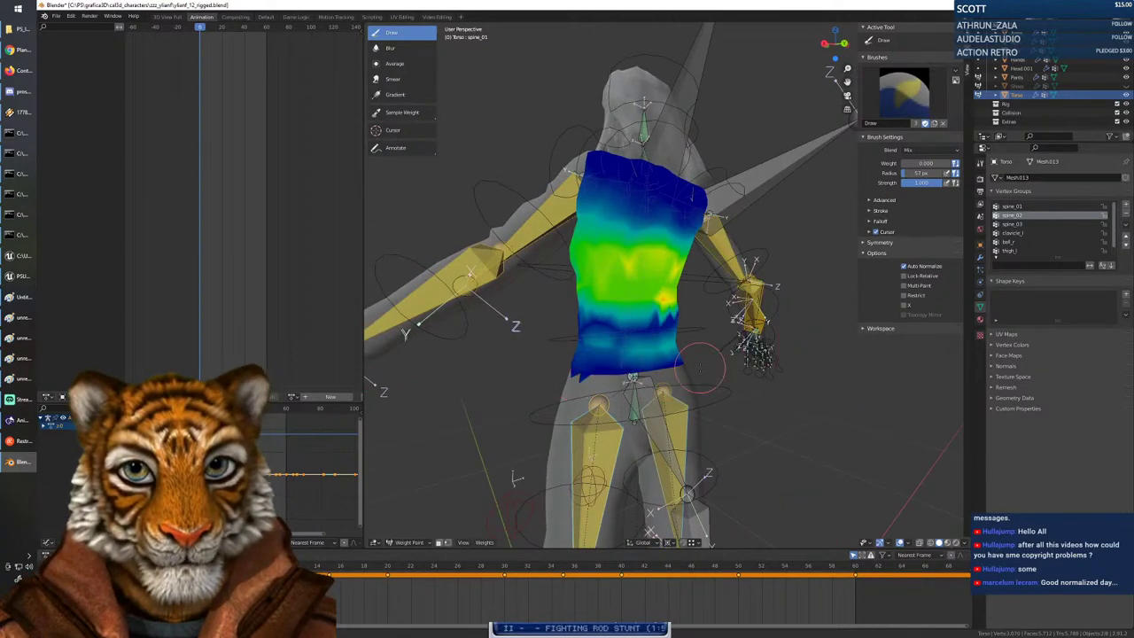
{"action": "middle_click_drag", "start_coordinate": [517, 478], "coordinate": [520, 343]}
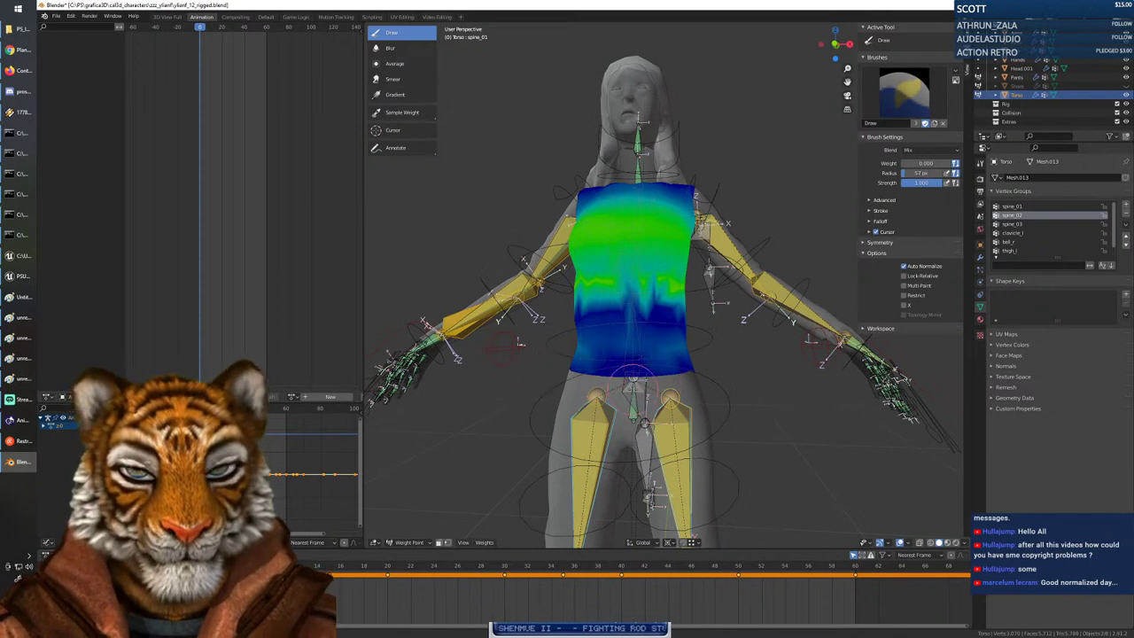
Set the brush weight to 1.000 and paint a spine_02 band around the Torso just below the chest, covering front, sides and back.
{"action": "middle_click_drag", "start_coordinate": [639, 363], "coordinate": [638, 443]}
{"action": "middle_click_drag", "start_coordinate": [699, 381], "coordinate": [598, 367]}
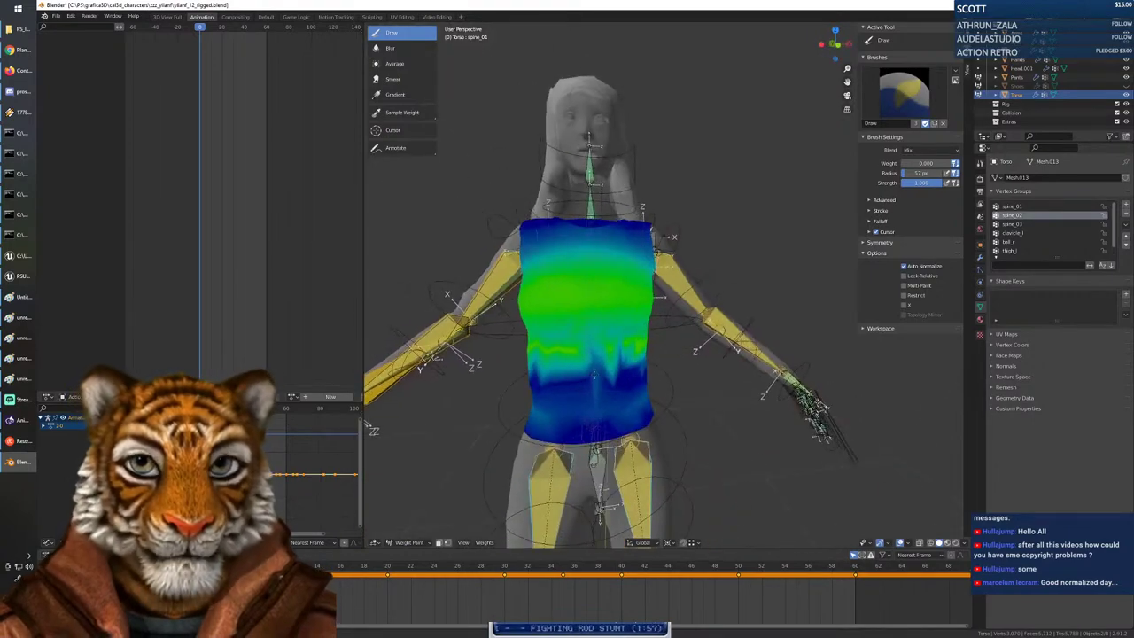
{"action": "right_click", "coordinate": [591, 308]}
{"action": "mouse_move", "coordinate": [535, 309]}
{"action": "left_mouse_down"}
{"action": "mouse_move", "coordinate": [691, 315]}
{"action": "mouse_move", "coordinate": [506, 326]}
{"action": "left_mouse_up"}
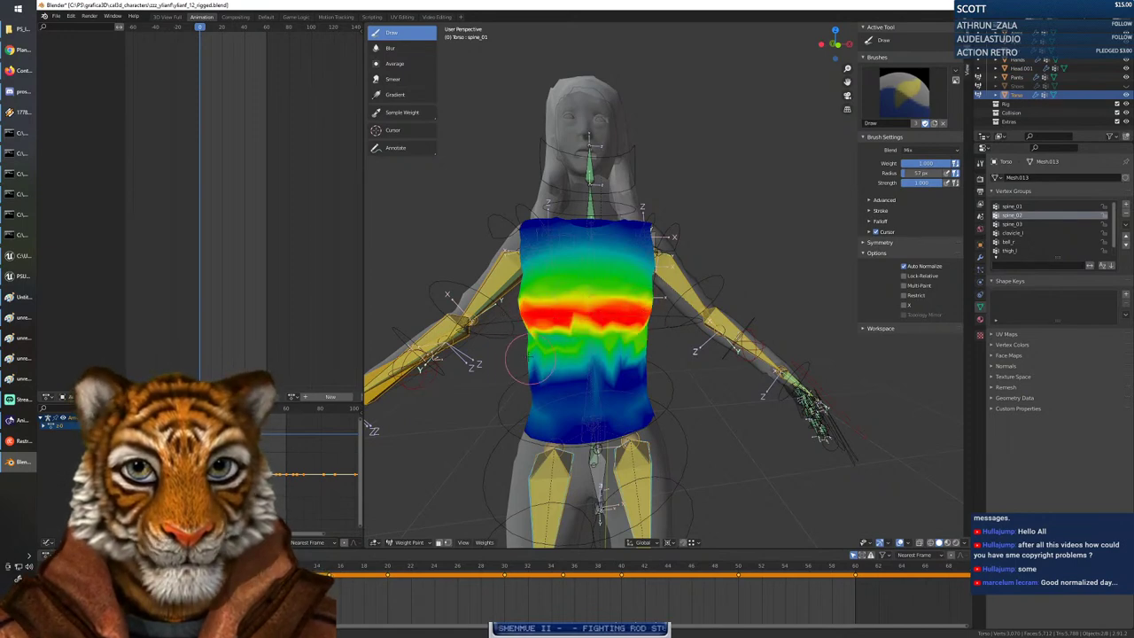
{"action": "middle_click_drag", "start_coordinate": [553, 343], "coordinate": [608, 318]}
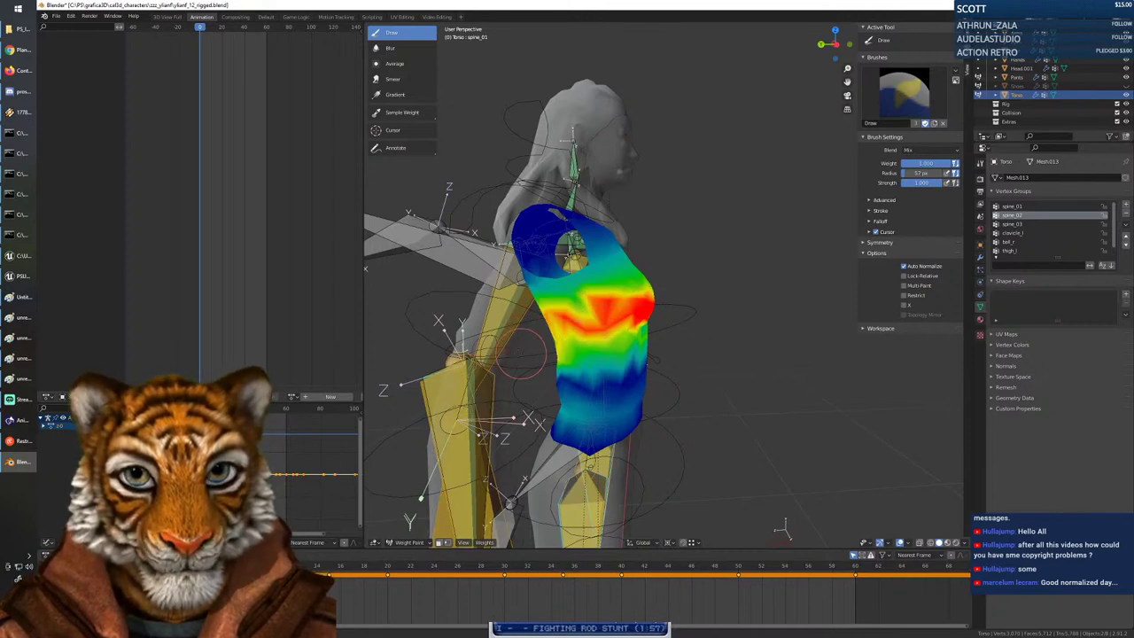
{"action": "mouse_move", "coordinate": [521, 352]}
{"action": "middle_mouse_down"}
{"action": "mouse_move", "coordinate": [416, 390]}
{"action": "mouse_move", "coordinate": [377, 424]}
{"action": "middle_mouse_up"}
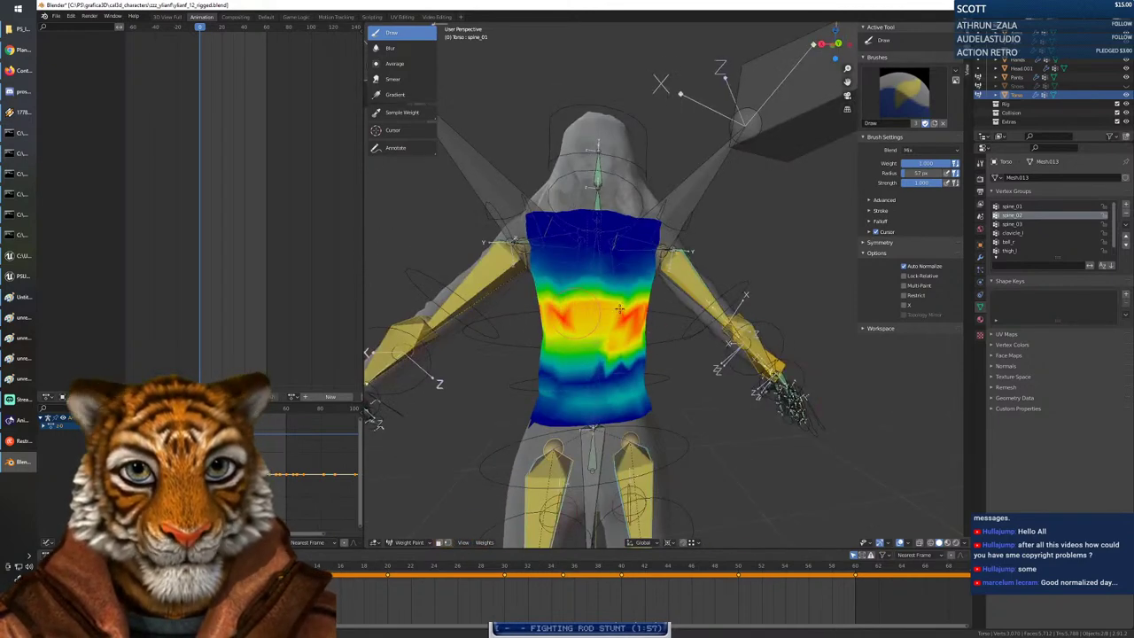
{"action": "middle_click_drag", "start_coordinate": [376, 423], "coordinate": [791, 372]}
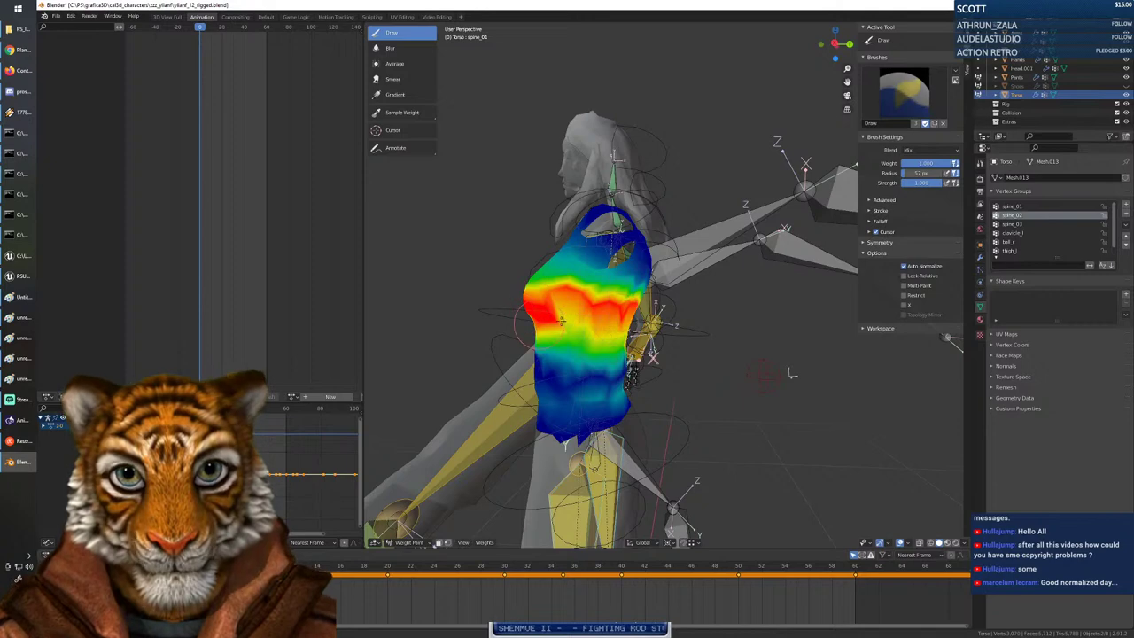
{"action": "middle_click_drag", "start_coordinate": [791, 373], "coordinate": [921, 363]}
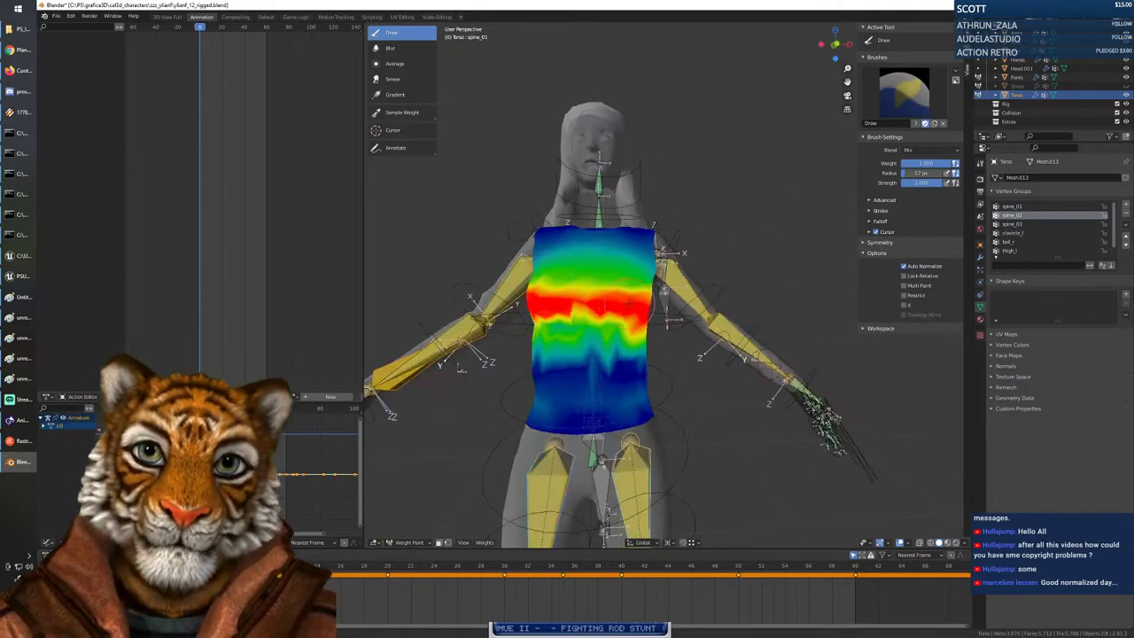
{"action": "mouse_move", "coordinate": [609, 315]}
{"action": "middle_mouse_down"}
{"action": "mouse_move", "coordinate": [567, 343]}
{"action": "mouse_move", "coordinate": [571, 244]}
{"action": "mouse_move", "coordinate": [594, 283]}
{"action": "mouse_move", "coordinate": [673, 345]}
{"action": "mouse_move", "coordinate": [602, 399]}
{"action": "mouse_move", "coordinate": [690, 389]}
{"action": "mouse_move", "coordinate": [611, 394]}
{"action": "mouse_move", "coordinate": [620, 381]}
{"action": "mouse_move", "coordinate": [585, 354]}
{"action": "middle_mouse_up"}
{"action": "left_click_drag", "start_coordinate": [547, 285], "coordinate": [523, 308]}
Set the brush weight to 0.000 and clear the remaining spine_02 weight from the lower back and sides of the Torso.
{"action": "right_click", "coordinate": [602, 308]}
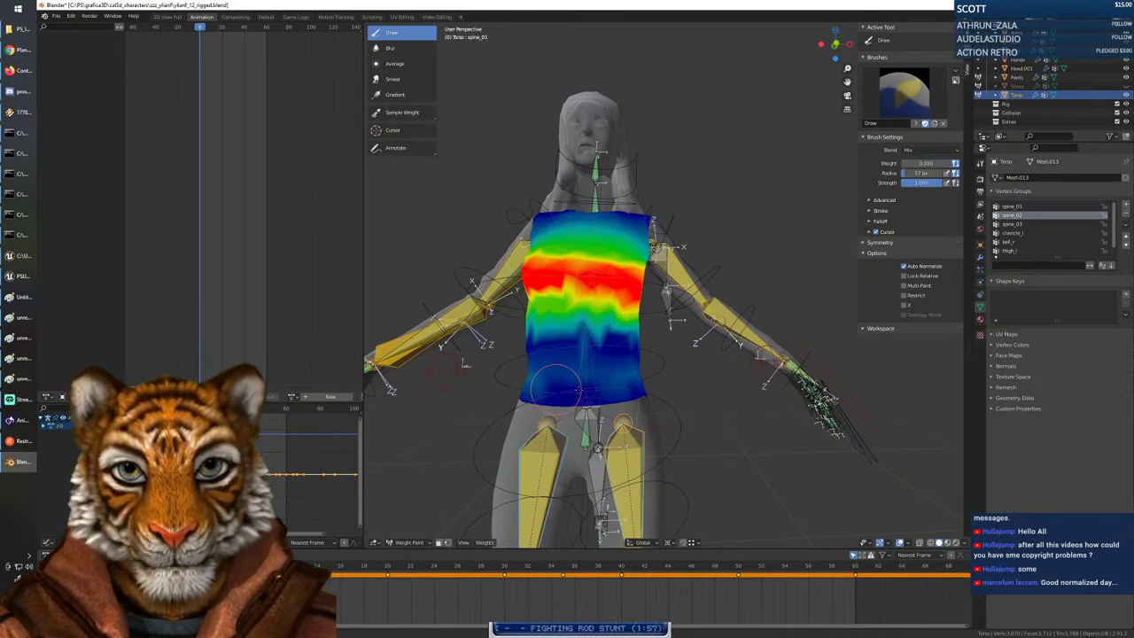
{"action": "middle_click_drag", "start_coordinate": [614, 398], "coordinate": [498, 404]}
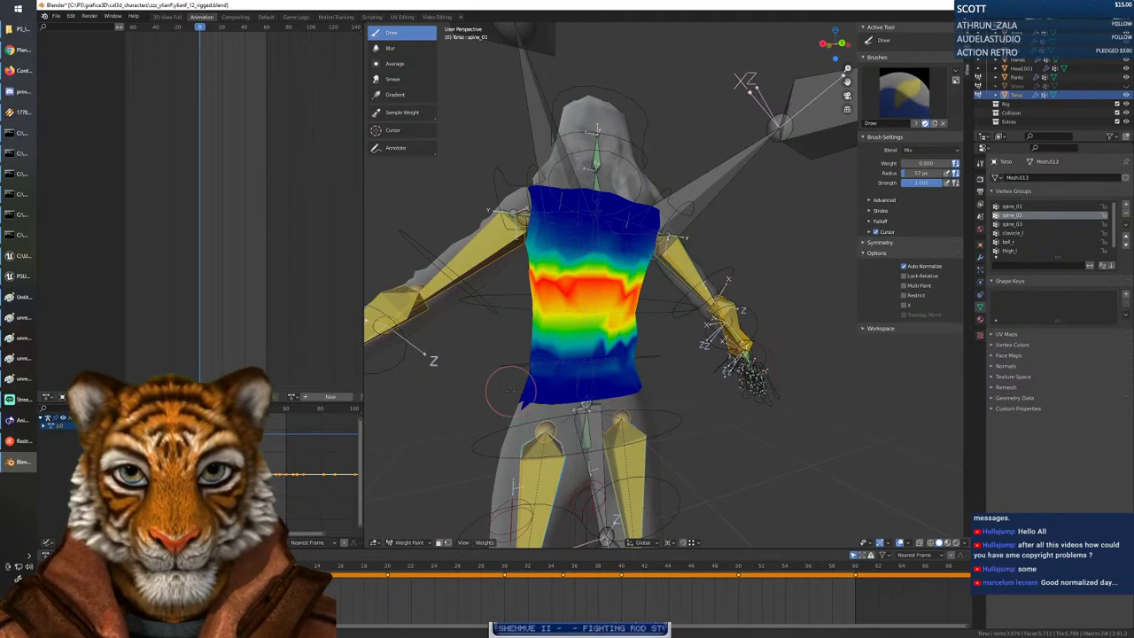
{"action": "middle_click_drag", "start_coordinate": [509, 390], "coordinate": [594, 398]}
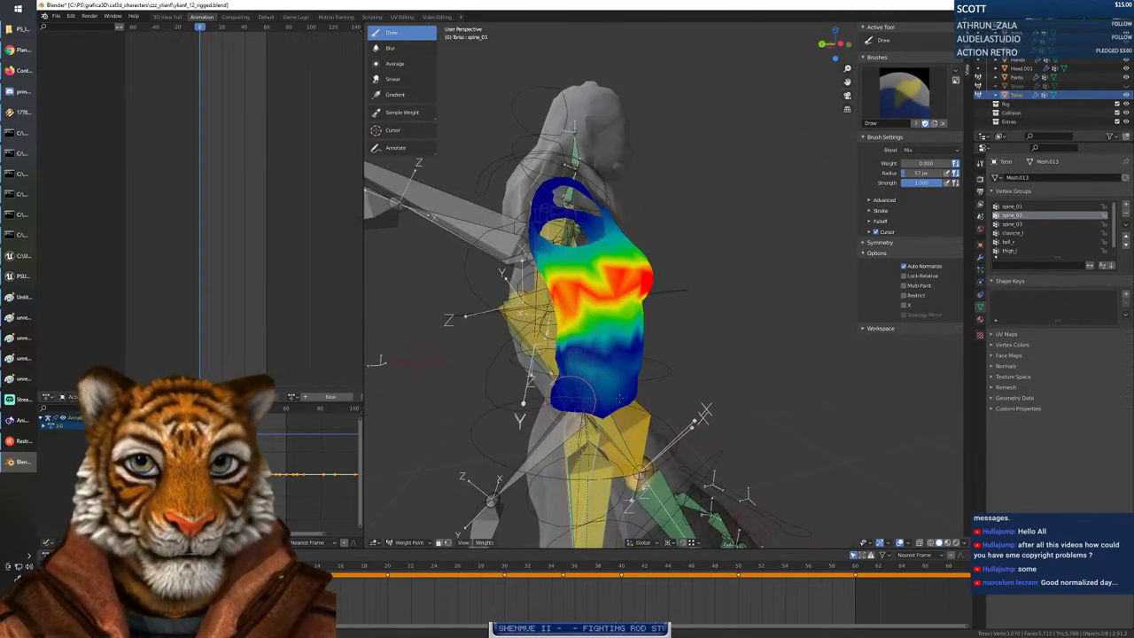
{"action": "middle_click_drag", "start_coordinate": [700, 432], "coordinate": [735, 434]}
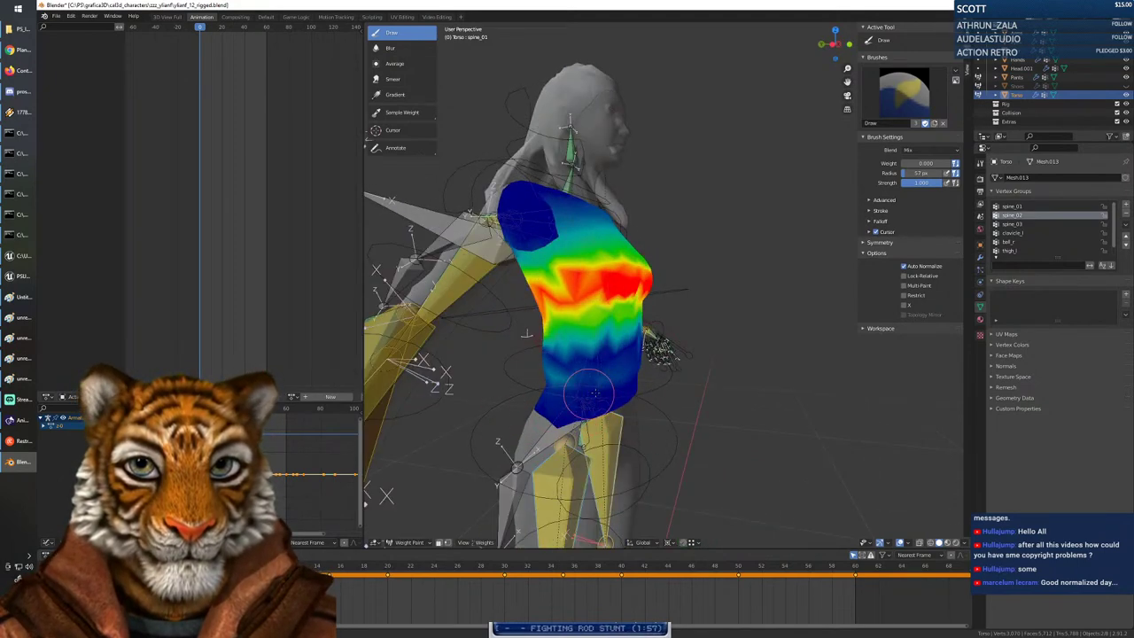
{"action": "middle_click_drag", "start_coordinate": [602, 436], "coordinate": [471, 434]}
Check the Torso's head weights against spine_03 around the neck and armholes, leaving the spine_03 group active.
{"action": "left_click", "coordinate": [1025, 225]}
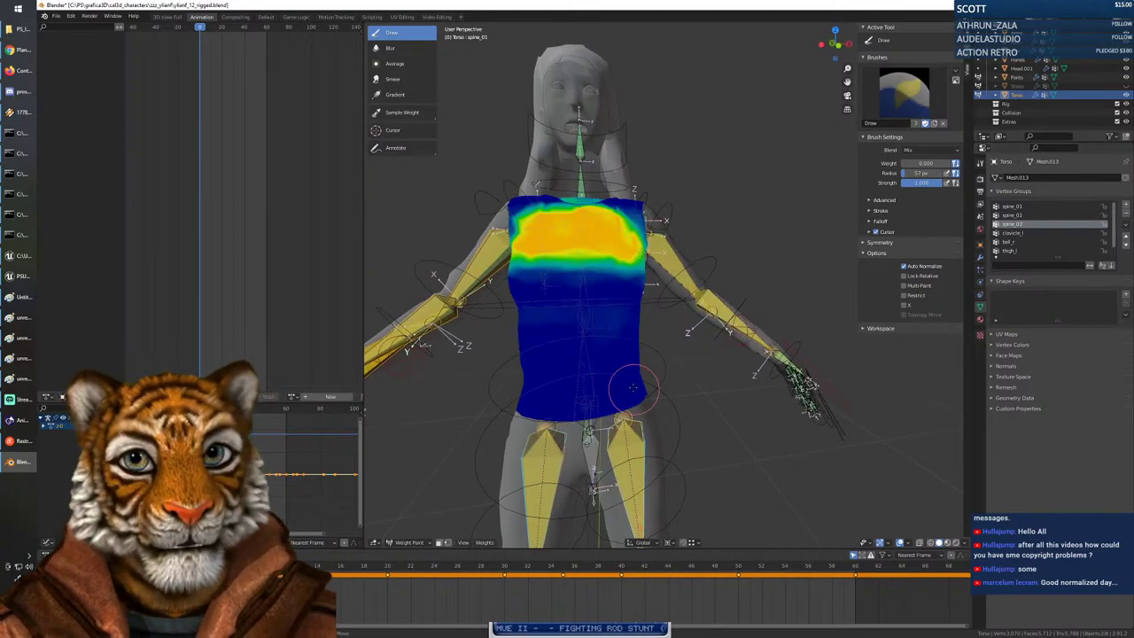
{"action": "middle_click_drag", "start_coordinate": [620, 398], "coordinate": [690, 403]}
{"action": "mouse_move", "coordinate": [684, 364]}
{"action": "middle_mouse_down"}
{"action": "mouse_move", "coordinate": [727, 343]}
{"action": "mouse_move", "coordinate": [883, 400]}
{"action": "mouse_move", "coordinate": [699, 344]}
{"action": "mouse_move", "coordinate": [743, 354]}
{"action": "middle_mouse_up"}
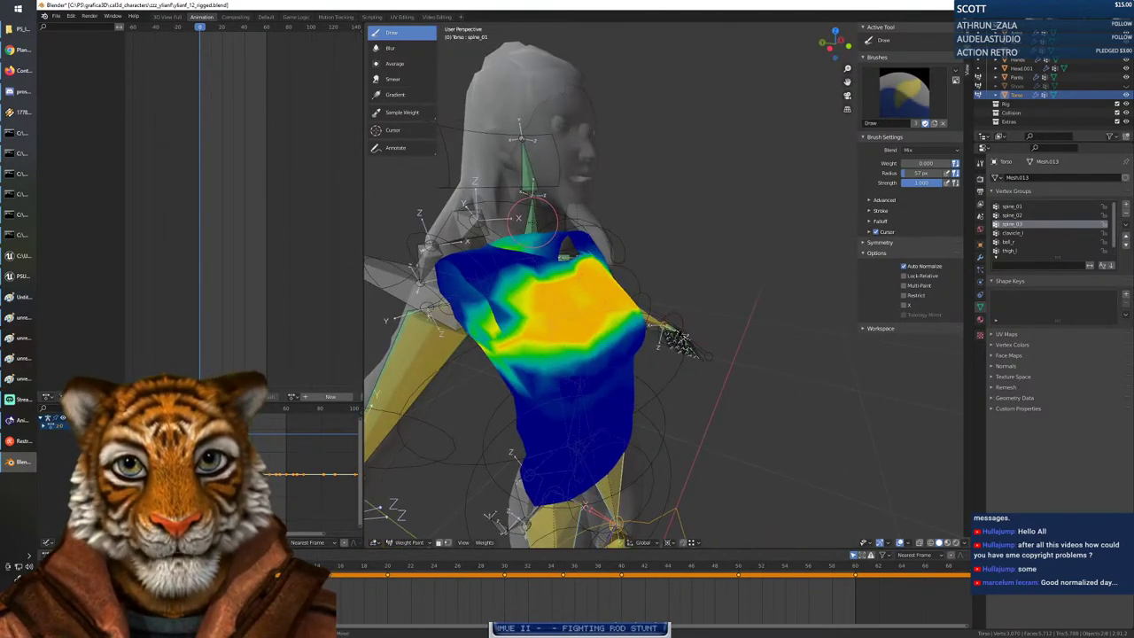
{"action": "left_click", "coordinate": [532, 222], "text": "ctrl"}
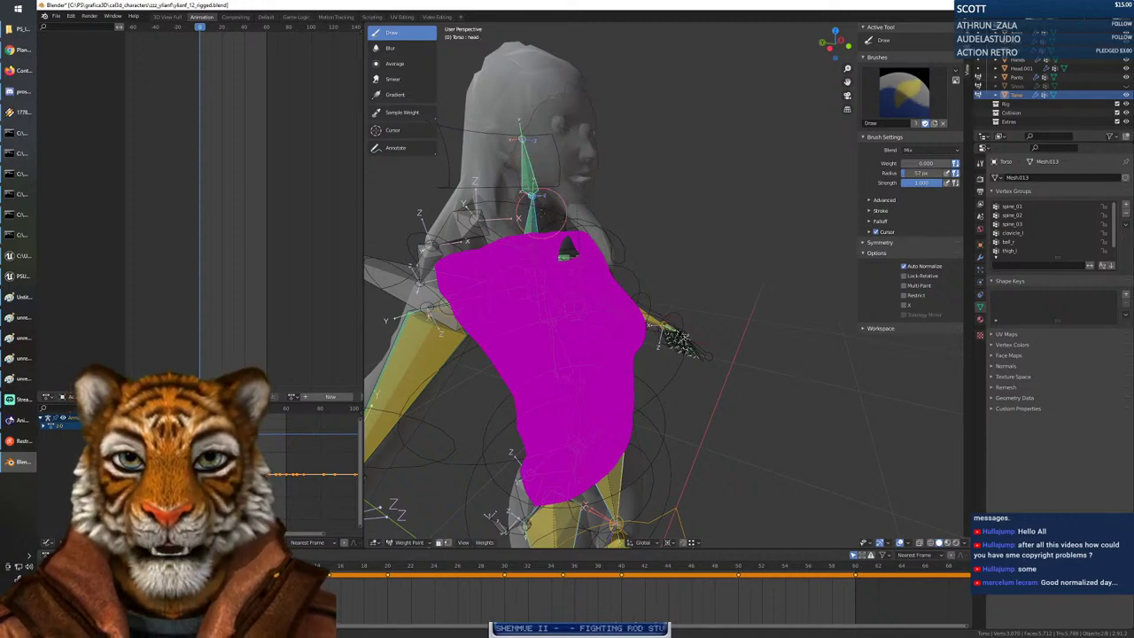
{"action": "left_click", "coordinate": [1023, 226]}
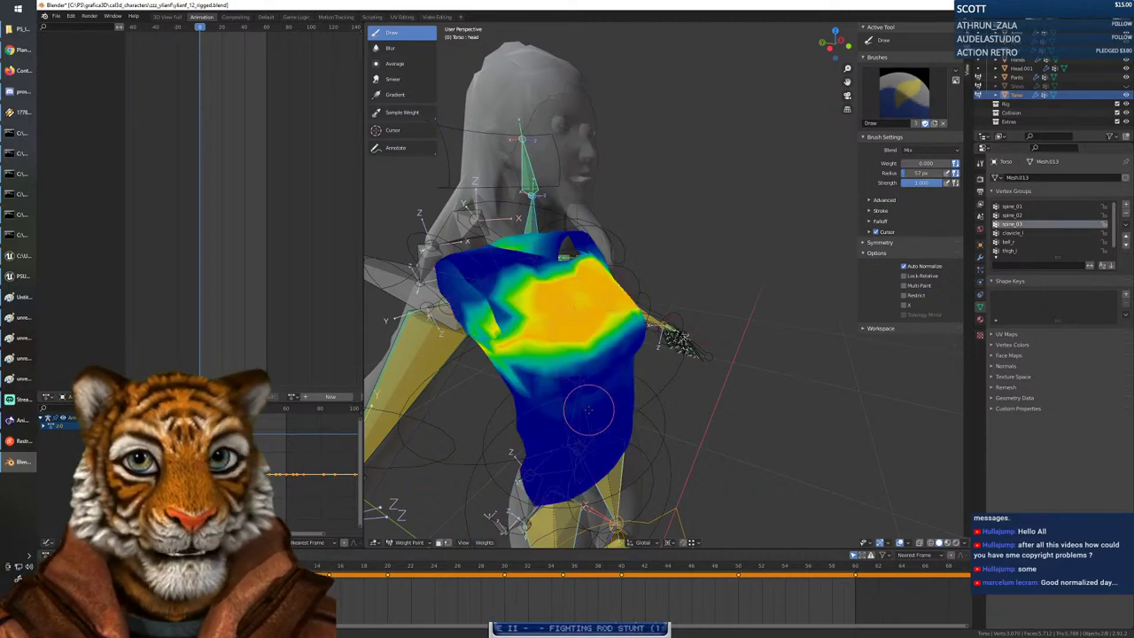
{"action": "middle_click_drag", "start_coordinate": [590, 407], "coordinate": [580, 381]}
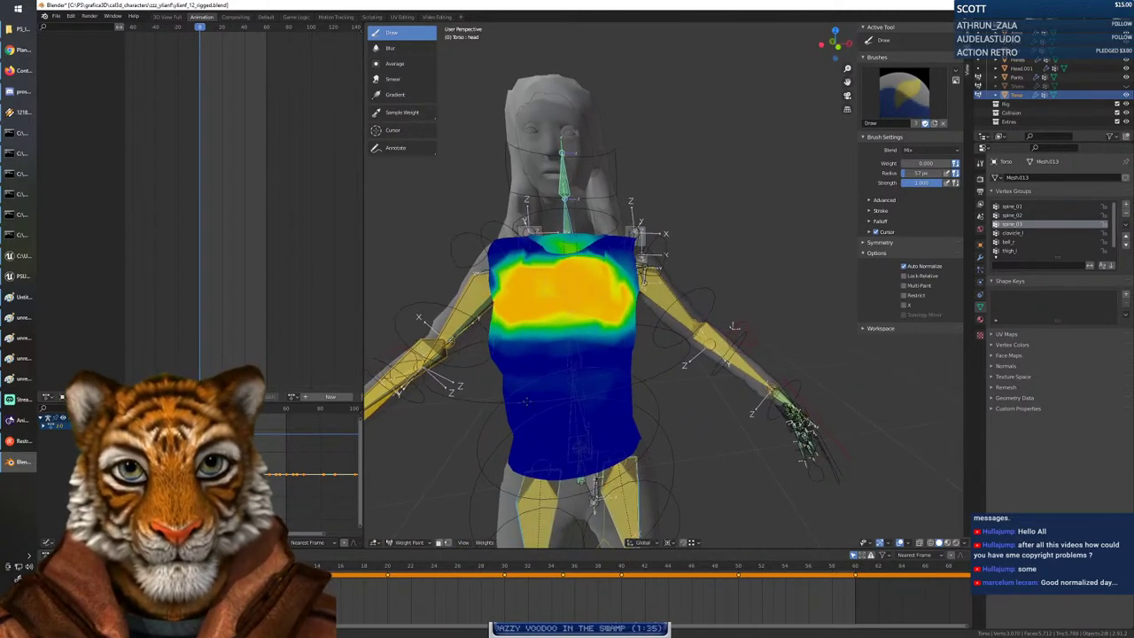
Set the brush weight to about 0.5 and paint spine_03 over the Torso's upper chest and front shoulders.
{"action": "left_click_drag", "start_coordinate": [535, 283], "coordinate": [523, 304]}
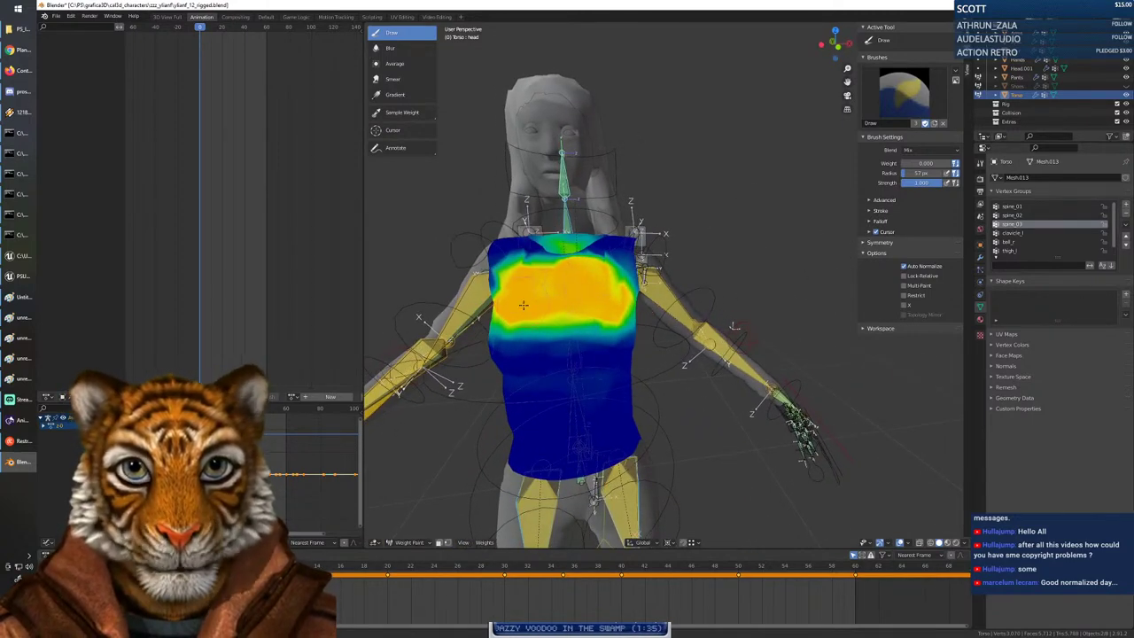
{"action": "right_click", "coordinate": [591, 288]}
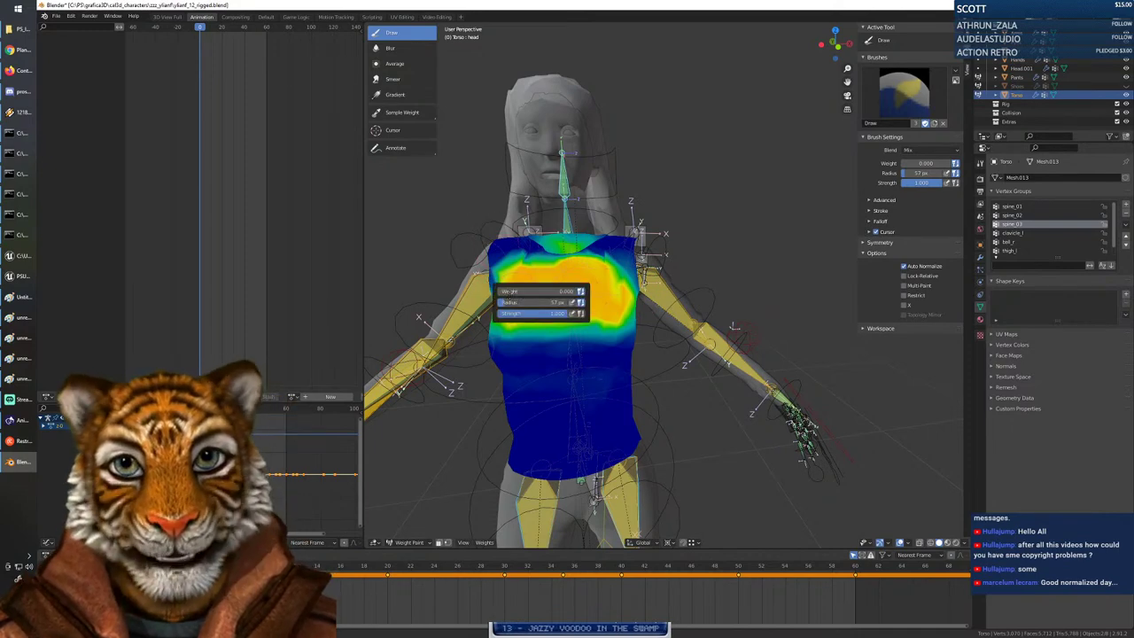
{"action": "left_click_drag", "start_coordinate": [528, 291], "coordinate": [543, 291]}
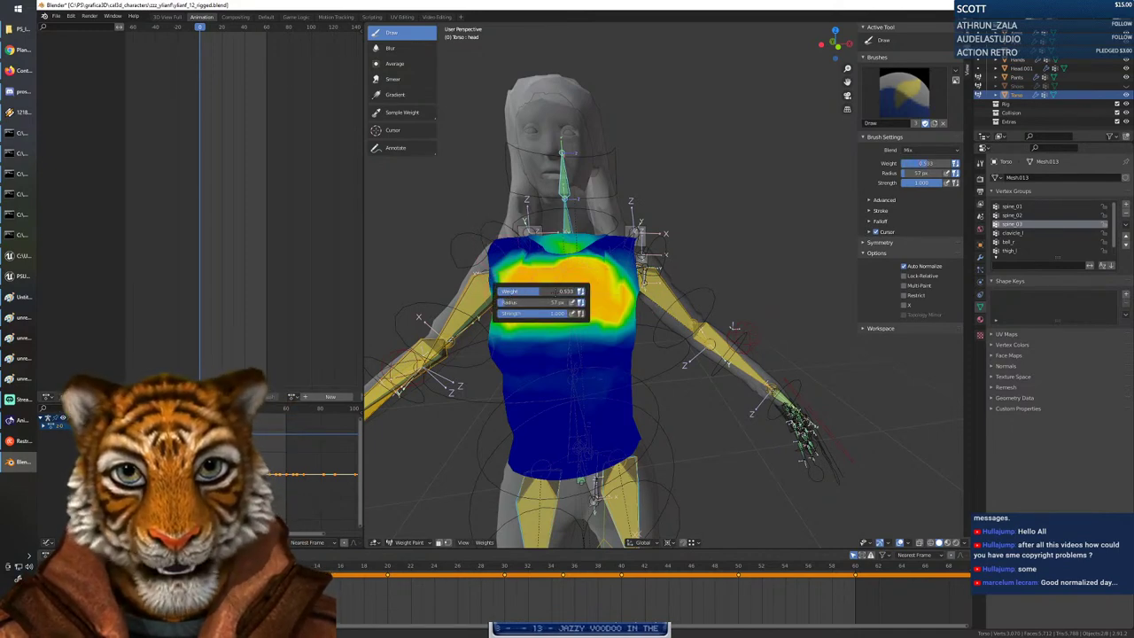
{"action": "mouse_move", "coordinate": [560, 287]}
{"action": "left_mouse_down"}
{"action": "mouse_move", "coordinate": [599, 287]}
{"action": "mouse_move", "coordinate": [532, 271]}
{"action": "mouse_move", "coordinate": [620, 264]}
{"action": "left_mouse_up"}
{"action": "left_click_drag", "start_coordinate": [509, 253], "coordinate": [561, 248]}
{"action": "mouse_move", "coordinate": [516, 278]}
{"action": "left_mouse_down"}
{"action": "mouse_move", "coordinate": [606, 263]}
{"action": "mouse_move", "coordinate": [560, 252]}
{"action": "left_mouse_up"}
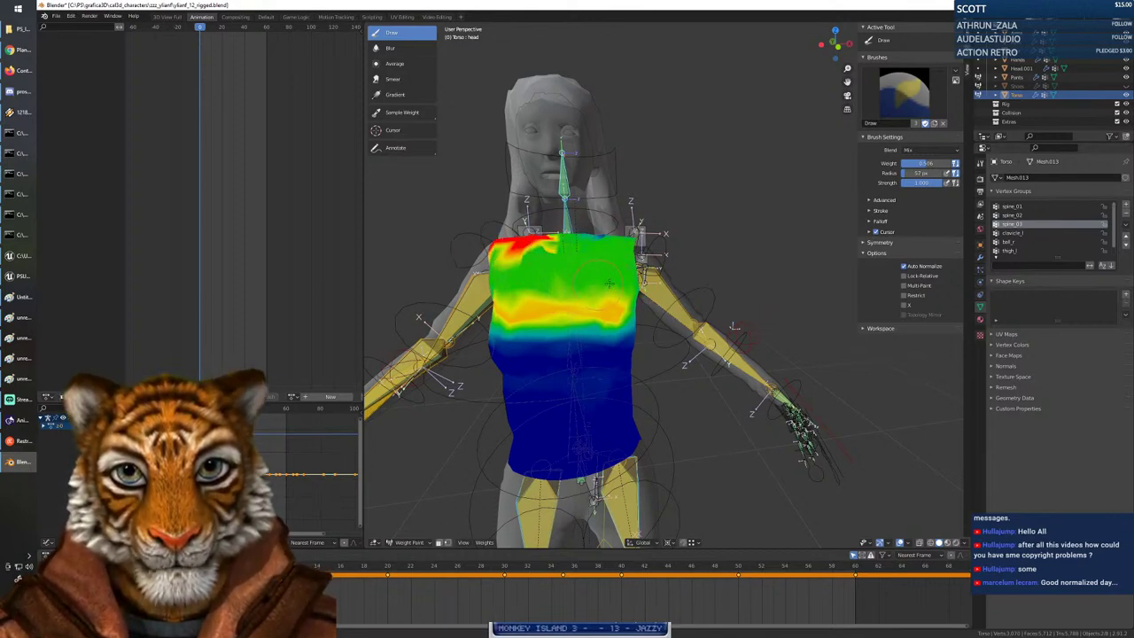
Paint spine_03 at the same brush weight around the Torso's right armhole and across the upper back to the left shoulder.
{"action": "middle_click_drag", "start_coordinate": [609, 284], "coordinate": [542, 257]}
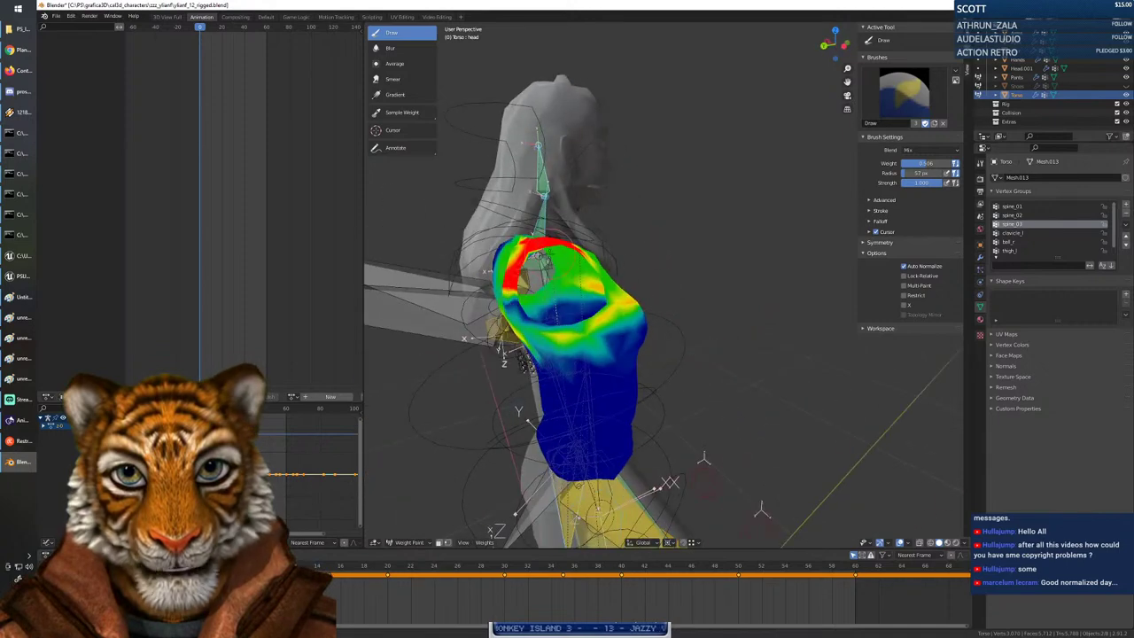
{"action": "mouse_move", "coordinate": [544, 311]}
{"action": "left_mouse_down"}
{"action": "mouse_move", "coordinate": [502, 304]}
{"action": "mouse_move", "coordinate": [560, 310]}
{"action": "mouse_move", "coordinate": [606, 294]}
{"action": "mouse_move", "coordinate": [525, 323]}
{"action": "left_mouse_up"}
{"action": "middle_click_drag", "start_coordinate": [505, 307], "coordinate": [549, 252]}
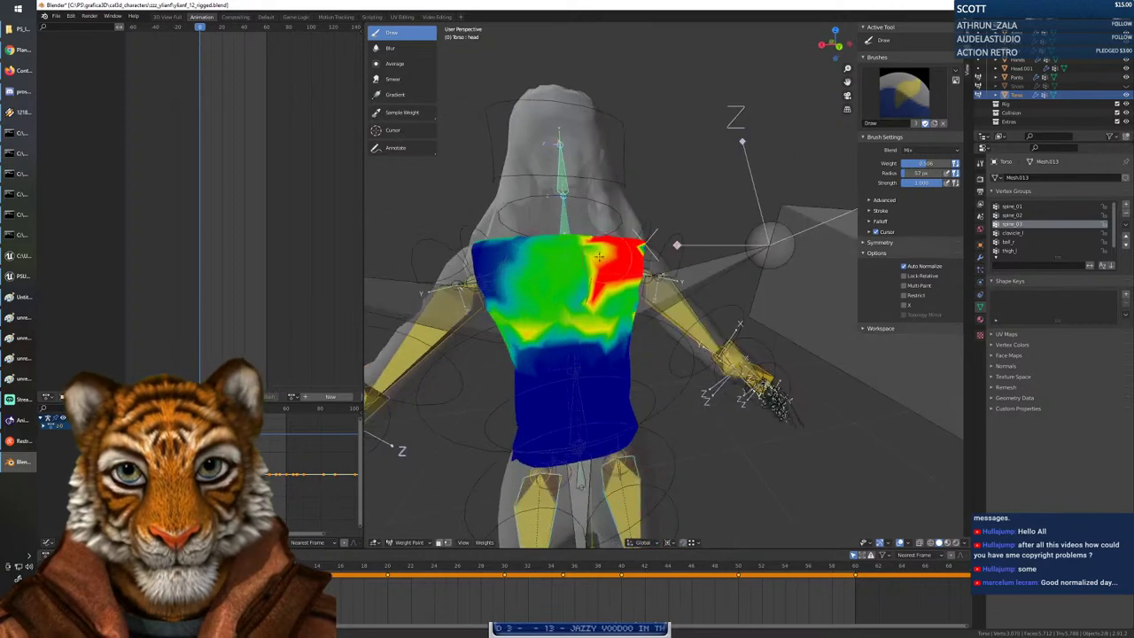
{"action": "mouse_move", "coordinate": [550, 250]}
{"action": "left_mouse_down"}
{"action": "mouse_move", "coordinate": [489, 275]}
{"action": "mouse_move", "coordinate": [500, 299]}
{"action": "mouse_move", "coordinate": [588, 292]}
{"action": "mouse_move", "coordinate": [478, 302]}
{"action": "left_mouse_up"}
{"action": "left_click", "coordinate": [501, 233]}
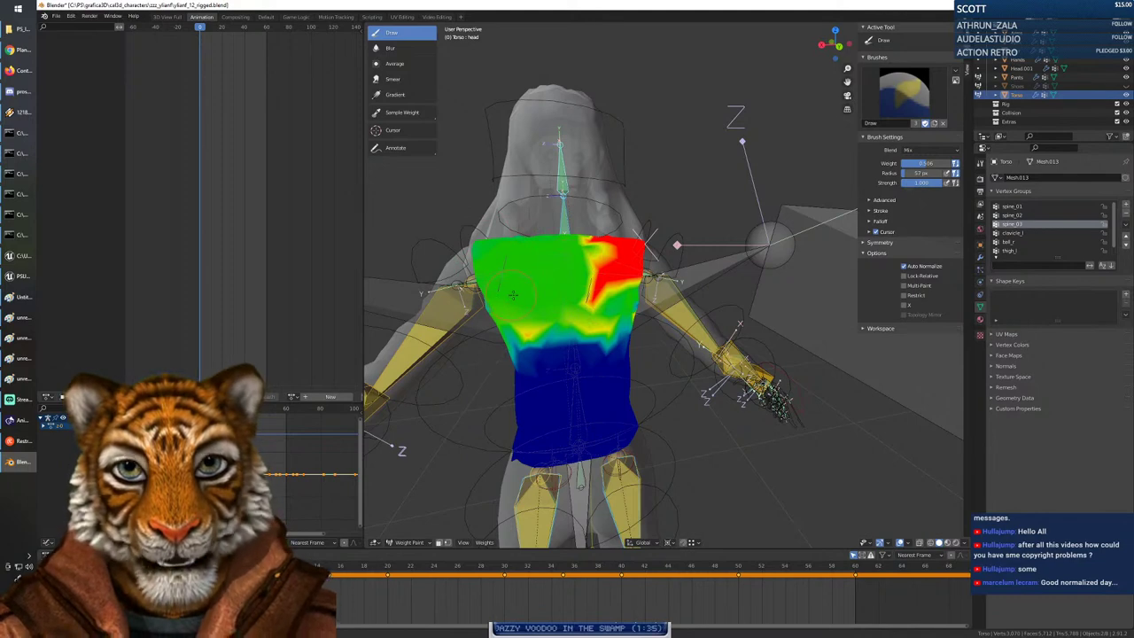
{"action": "middle_click_drag", "start_coordinate": [513, 294], "coordinate": [729, 327]}
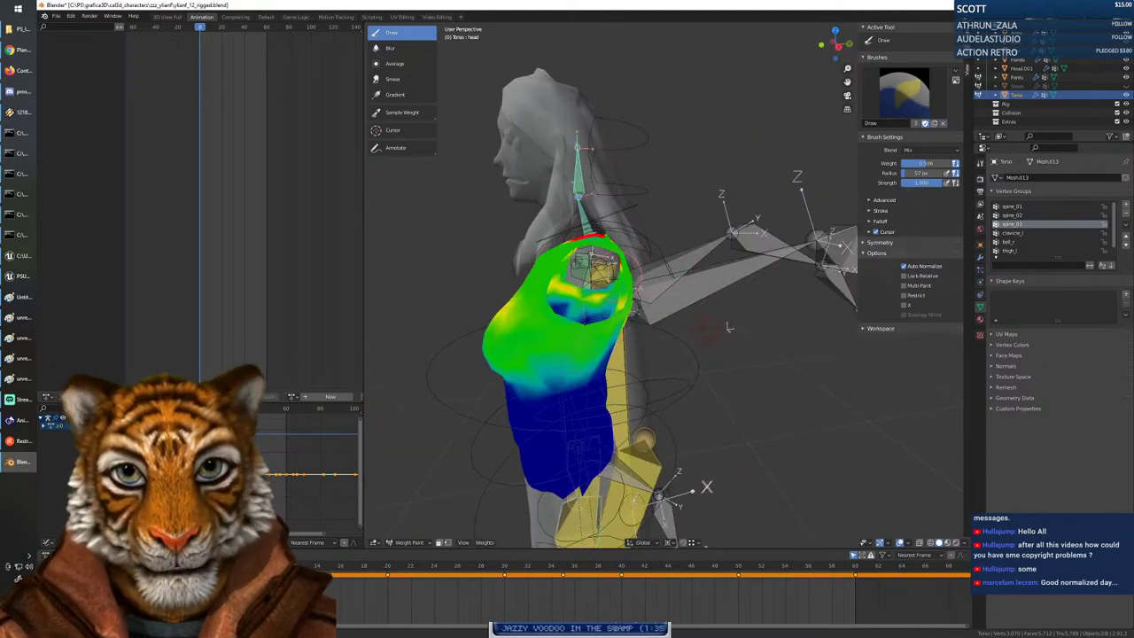
Soften the spine_03 edge on the Torso's left side with weight 0.294, and erase the excess below it with weight 0.000.
{"action": "middle_click_drag", "start_coordinate": [729, 326], "coordinate": [823, 350]}
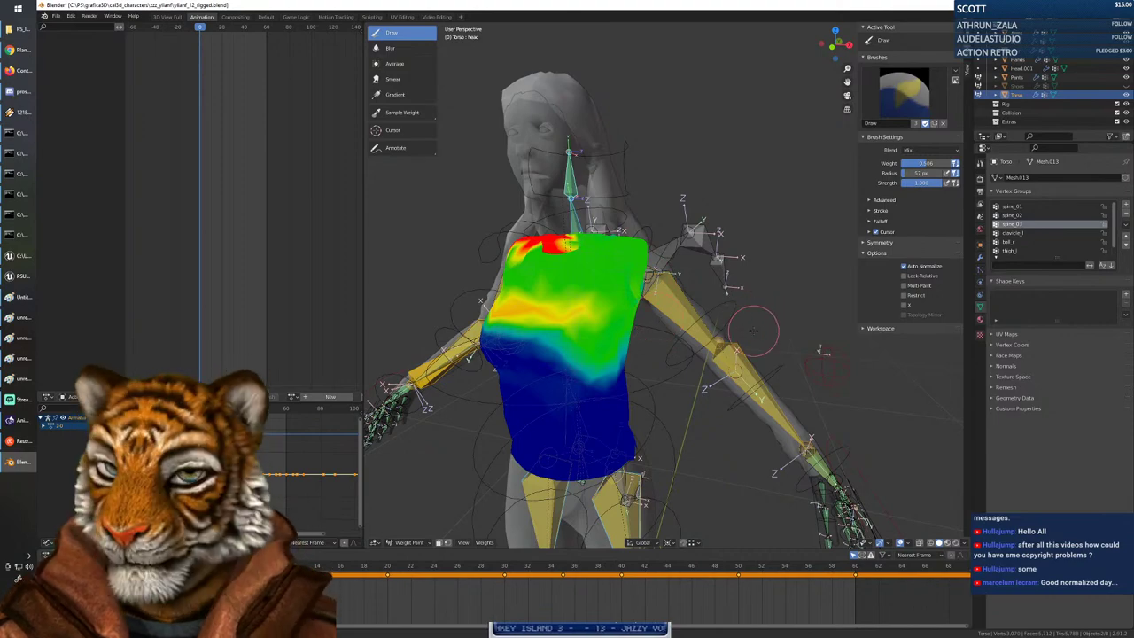
{"action": "mouse_move", "coordinate": [558, 301]}
{"action": "middle_mouse_down"}
{"action": "mouse_move", "coordinate": [496, 307]}
{"action": "mouse_move", "coordinate": [603, 308]}
{"action": "mouse_move", "coordinate": [531, 302]}
{"action": "mouse_move", "coordinate": [580, 296]}
{"action": "mouse_move", "coordinate": [602, 338]}
{"action": "middle_mouse_up"}
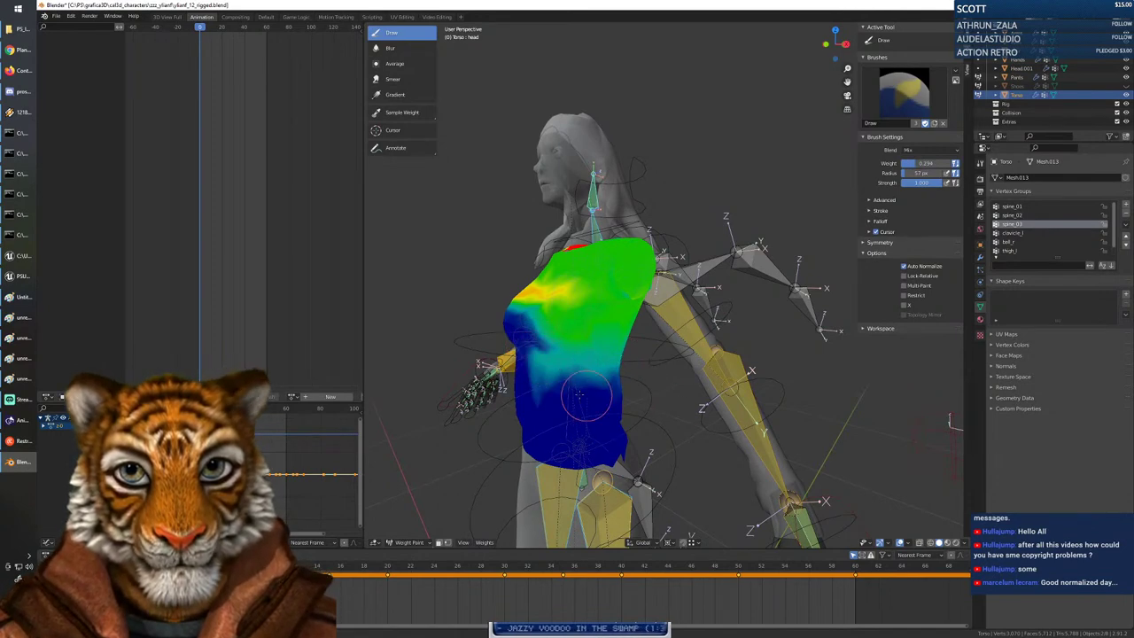
{"action": "mouse_move", "coordinate": [579, 395]}
{"action": "middle_mouse_down"}
{"action": "mouse_move", "coordinate": [540, 390]}
{"action": "mouse_move", "coordinate": [558, 383]}
{"action": "middle_mouse_up"}
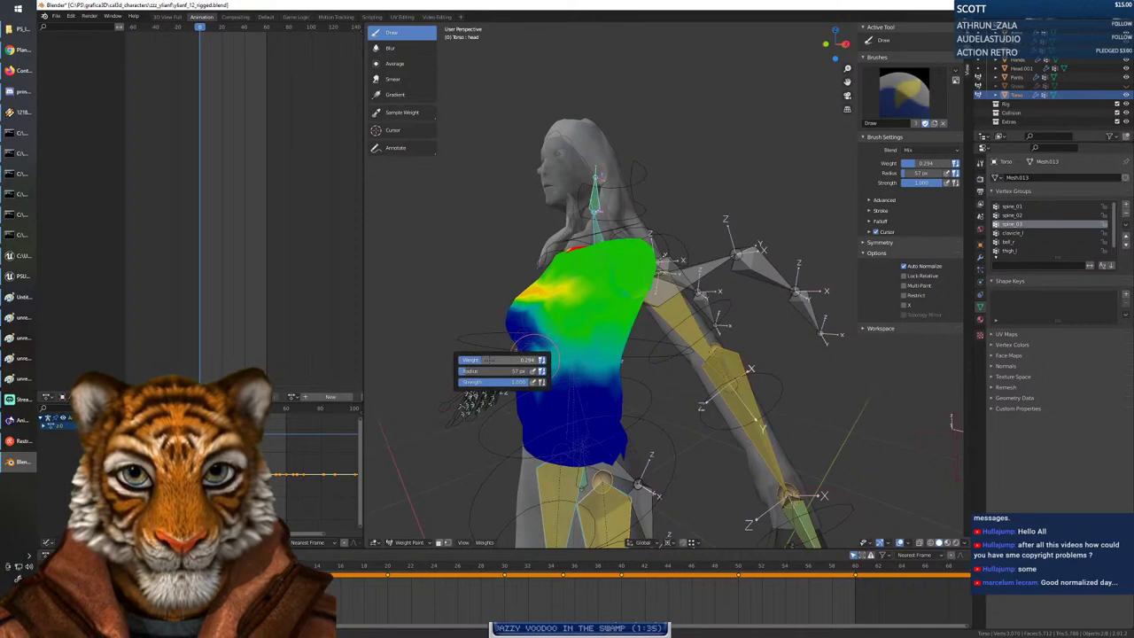
{"action": "left_click_drag", "start_coordinate": [489, 360], "coordinate": [410, 357]}
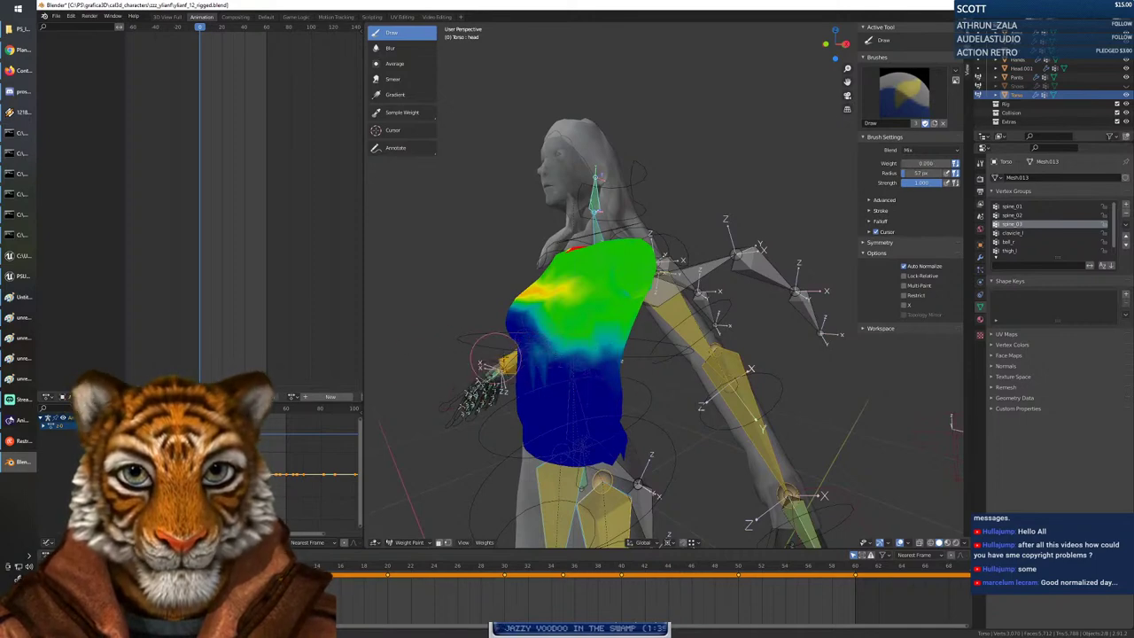
{"action": "middle_click_drag", "start_coordinate": [609, 371], "coordinate": [504, 390]}
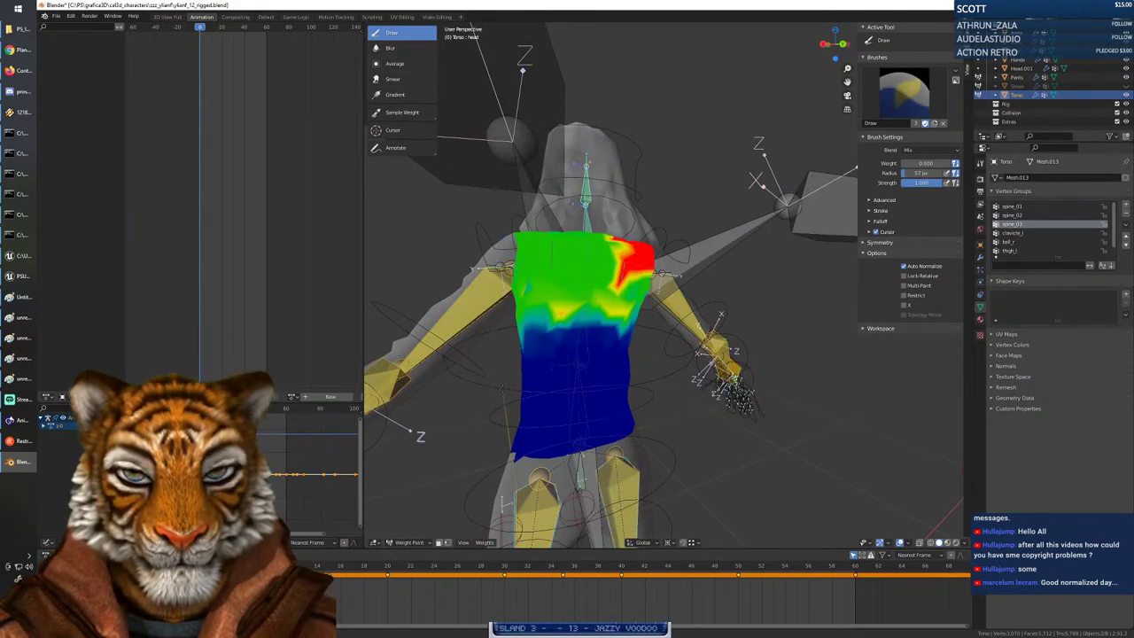
Set the brush weight to about 0.39 and blend spine_03's lower edge across the Torso's front and right side.
{"action": "mouse_move", "coordinate": [503, 390]}
{"action": "middle_mouse_down"}
{"action": "mouse_move", "coordinate": [577, 404]}
{"action": "mouse_move", "coordinate": [587, 372]}
{"action": "middle_mouse_up"}
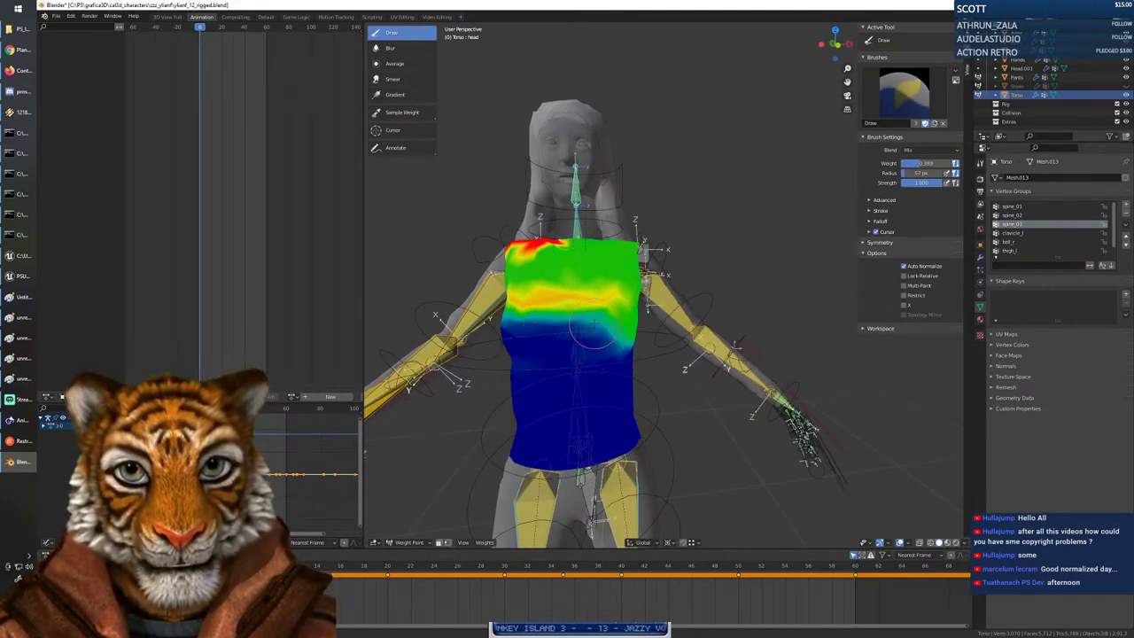
{"action": "middle_click_drag", "start_coordinate": [494, 381], "coordinate": [586, 306]}
{"action": "middle_click_drag", "start_coordinate": [539, 344], "coordinate": [531, 362]}
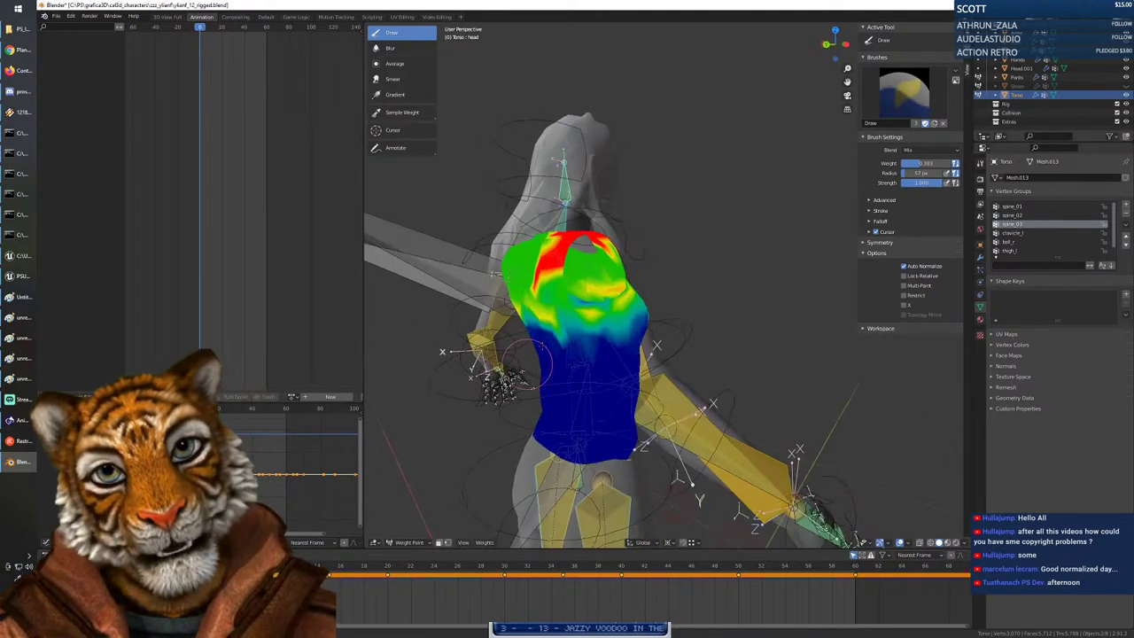
{"action": "middle_click_drag", "start_coordinate": [618, 363], "coordinate": [567, 341]}
Set the brush weight to about 0.55 and even out the spine_03 weight across the chest and below the right armhole.
{"action": "right_click", "coordinate": [566, 341]}
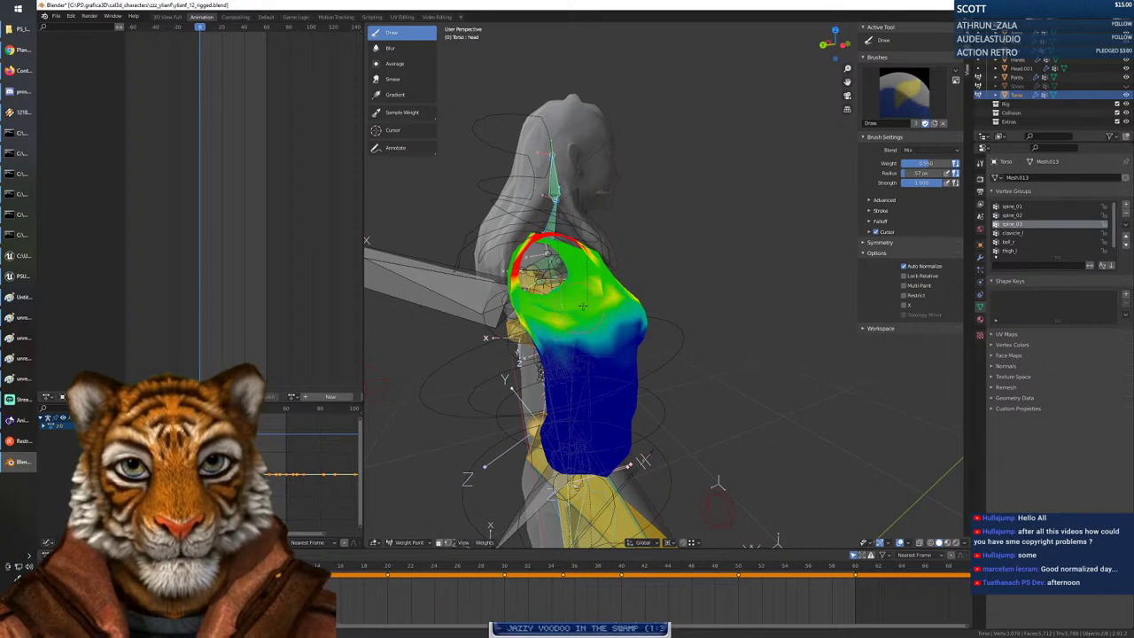
{"action": "middle_click_drag", "start_coordinate": [546, 317], "coordinate": [517, 299]}
{"action": "mouse_move", "coordinate": [518, 299]}
{"action": "left_mouse_down"}
{"action": "mouse_move", "coordinate": [540, 321]}
{"action": "mouse_move", "coordinate": [603, 311]}
{"action": "left_mouse_up"}
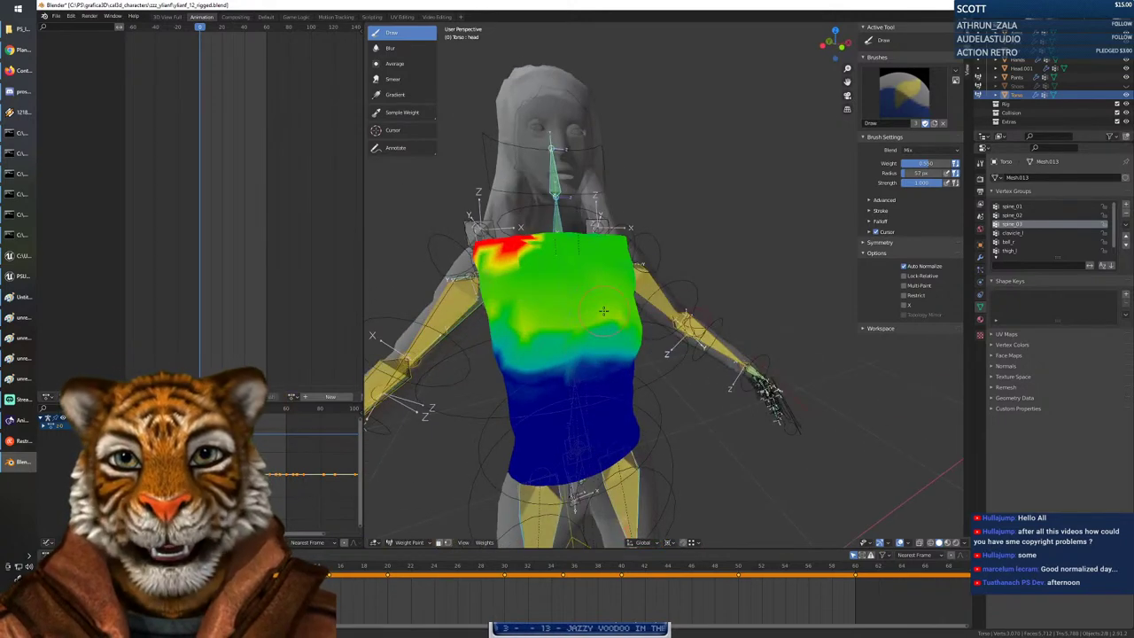
{"action": "mouse_move", "coordinate": [523, 312]}
{"action": "middle_mouse_down"}
{"action": "mouse_move", "coordinate": [734, 333]}
{"action": "mouse_move", "coordinate": [659, 316]}
{"action": "middle_mouse_up"}
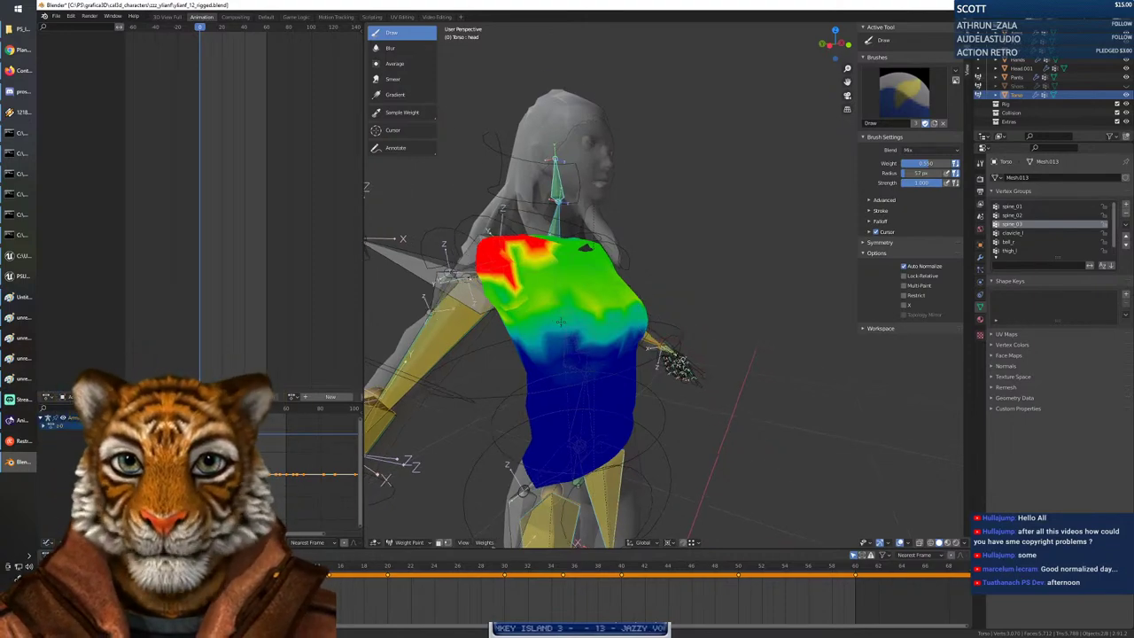
{"action": "mouse_move", "coordinate": [680, 345]}
{"action": "middle_mouse_down"}
{"action": "mouse_move", "coordinate": [961, 431]}
{"action": "mouse_move", "coordinate": [841, 381]}
{"action": "mouse_move", "coordinate": [620, 336]}
{"action": "mouse_move", "coordinate": [497, 327]}
{"action": "mouse_move", "coordinate": [518, 320]}
{"action": "middle_mouse_up"}
Activate the upperarm_r bone and paint its weight on the front and back of the Torso's right shoulder at the same brush weight.
{"action": "left_click", "coordinate": [504, 292], "text": "ctrl"}
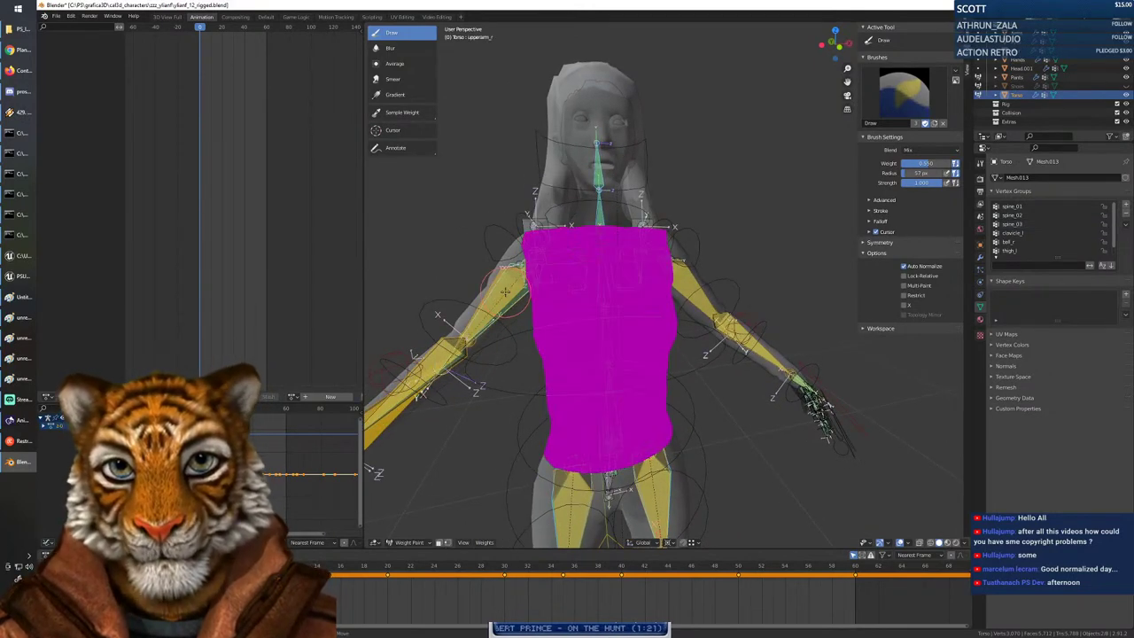
{"action": "mouse_move", "coordinate": [625, 316]}
{"action": "middle_mouse_down"}
{"action": "mouse_move", "coordinate": [582, 261]}
{"action": "mouse_move", "coordinate": [598, 311]}
{"action": "mouse_move", "coordinate": [608, 310]}
{"action": "middle_mouse_up"}
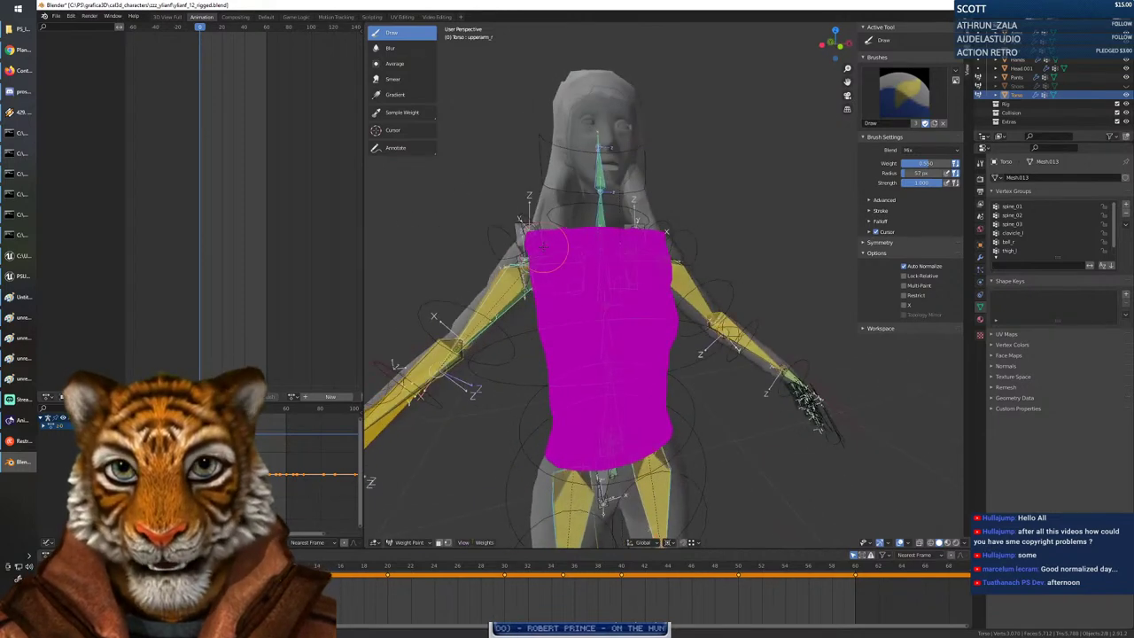
{"action": "mouse_move", "coordinate": [542, 246]}
{"action": "left_mouse_down"}
{"action": "mouse_move", "coordinate": [550, 252]}
{"action": "mouse_move", "coordinate": [564, 228]}
{"action": "left_mouse_up"}
{"action": "middle_click_drag", "start_coordinate": [506, 241], "coordinate": [673, 261]}
{"action": "mouse_move", "coordinate": [656, 266]}
{"action": "left_mouse_down"}
{"action": "mouse_move", "coordinate": [641, 321]}
{"action": "mouse_move", "coordinate": [642, 288]}
{"action": "left_mouse_up"}
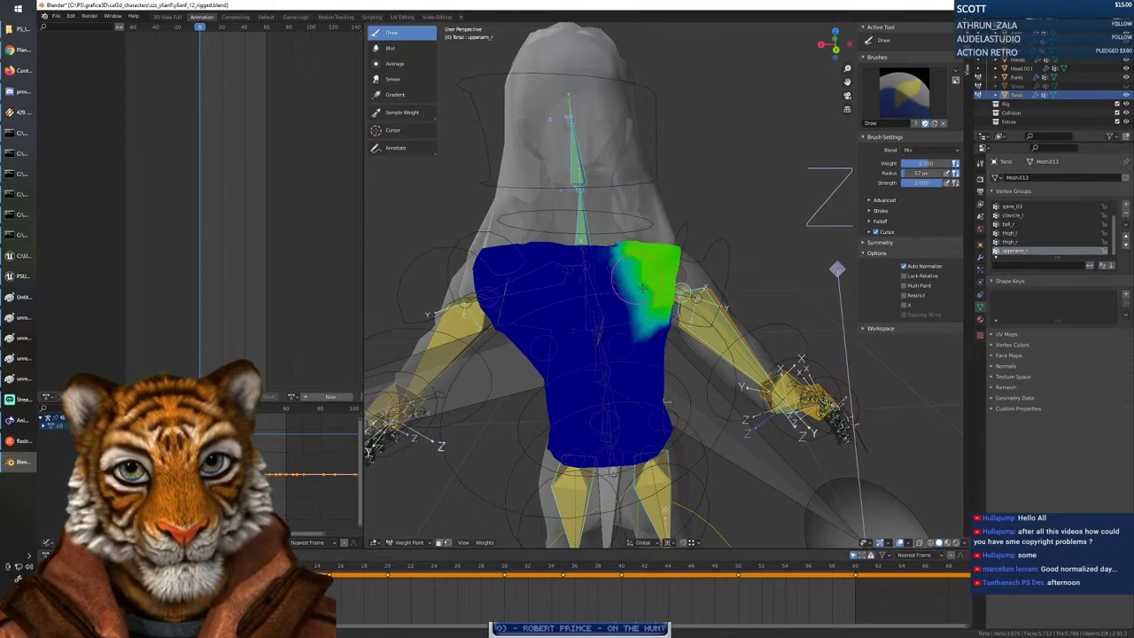
{"action": "middle_click_drag", "start_coordinate": [709, 292], "coordinate": [594, 299]}
{"action": "mouse_move", "coordinate": [594, 298]}
{"action": "left_mouse_down"}
{"action": "mouse_move", "coordinate": [600, 311]}
{"action": "mouse_move", "coordinate": [624, 306]}
{"action": "left_mouse_up"}
{"action": "middle_click_drag", "start_coordinate": [671, 317], "coordinate": [637, 315]}
{"action": "mouse_move", "coordinate": [592, 316]}
{"action": "left_mouse_down"}
{"action": "mouse_move", "coordinate": [614, 330]}
{"action": "mouse_move", "coordinate": [599, 323]}
{"action": "mouse_move", "coordinate": [637, 310]}
{"action": "left_mouse_up"}
{"action": "middle_click_drag", "start_coordinate": [638, 310], "coordinate": [494, 308]}
Set the brush weight to 0.000 and trim the excess upperarm_r weight around the Torso's right shoulder.
{"action": "right_click", "coordinate": [574, 328]}
{"action": "left_click_drag", "start_coordinate": [538, 330], "coordinate": [518, 329]}
{"action": "mouse_move", "coordinate": [722, 365]}
{"action": "left_mouse_down"}
{"action": "mouse_move", "coordinate": [625, 335]}
{"action": "mouse_move", "coordinate": [660, 332]}
{"action": "mouse_move", "coordinate": [611, 350]}
{"action": "left_mouse_up"}
{"action": "mouse_move", "coordinate": [611, 350]}
{"action": "middle_mouse_down"}
{"action": "mouse_move", "coordinate": [673, 349]}
{"action": "mouse_move", "coordinate": [600, 348]}
{"action": "mouse_move", "coordinate": [602, 363]}
{"action": "mouse_move", "coordinate": [664, 363]}
{"action": "mouse_move", "coordinate": [706, 379]}
{"action": "middle_mouse_up"}
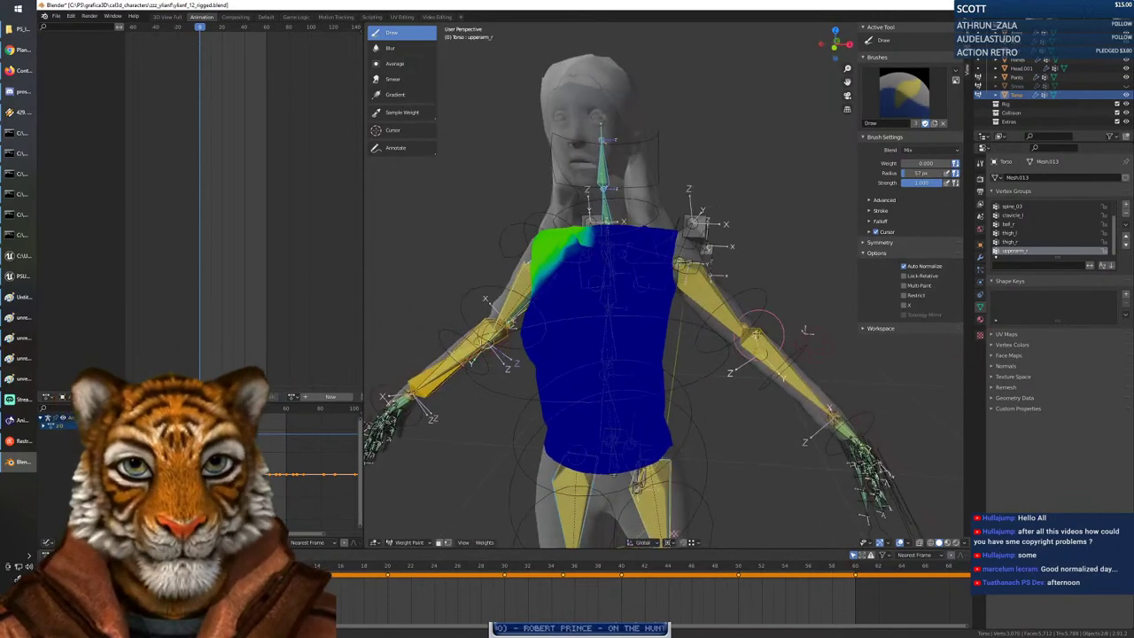
Activate the upperarm_l bone, set the brush weight to 0.367, and paint its weight on the Torso's left shoulder.
{"action": "right_click", "coordinate": [707, 300]}
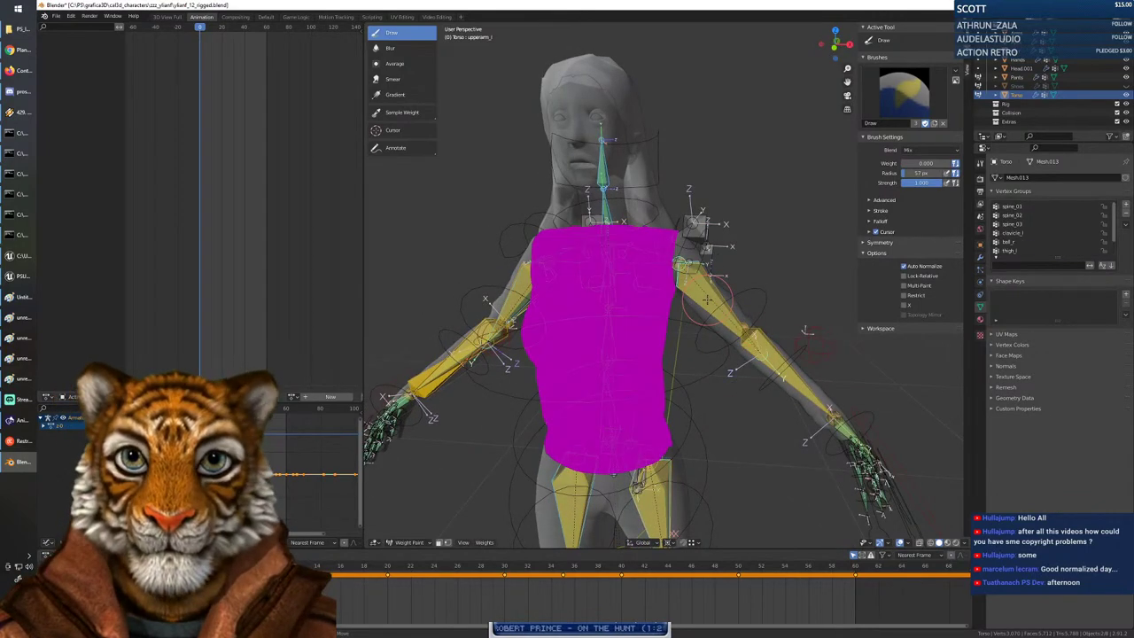
{"action": "mouse_move", "coordinate": [710, 377]}
{"action": "middle_mouse_down"}
{"action": "mouse_move", "coordinate": [755, 376]}
{"action": "mouse_move", "coordinate": [700, 372]}
{"action": "middle_mouse_up"}
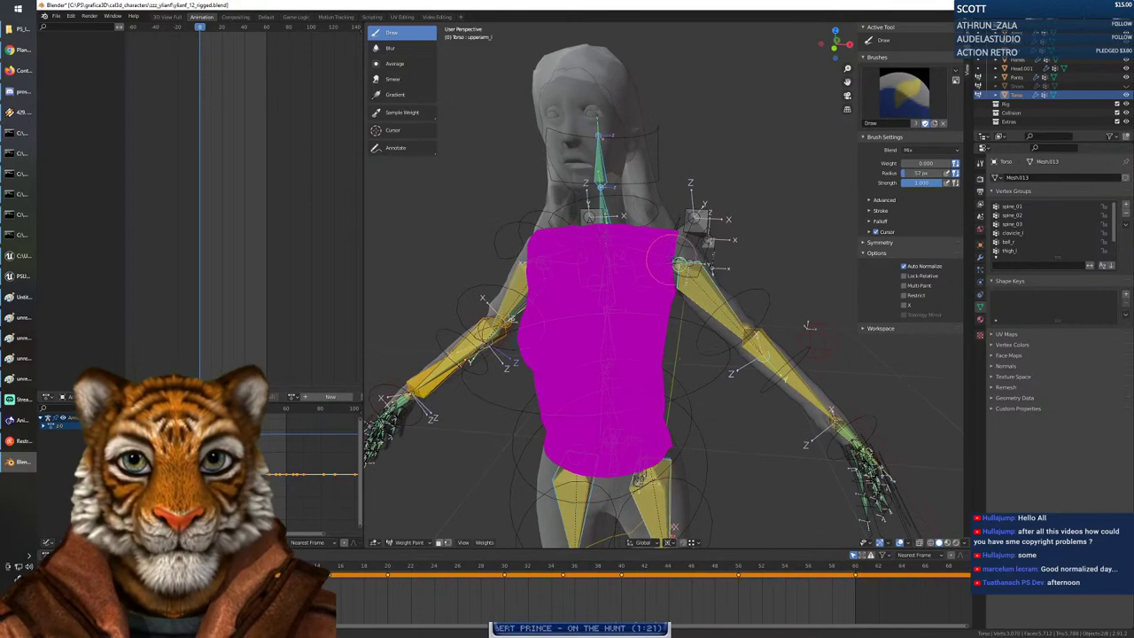
{"action": "key", "text": "ctrl+shift+z"}
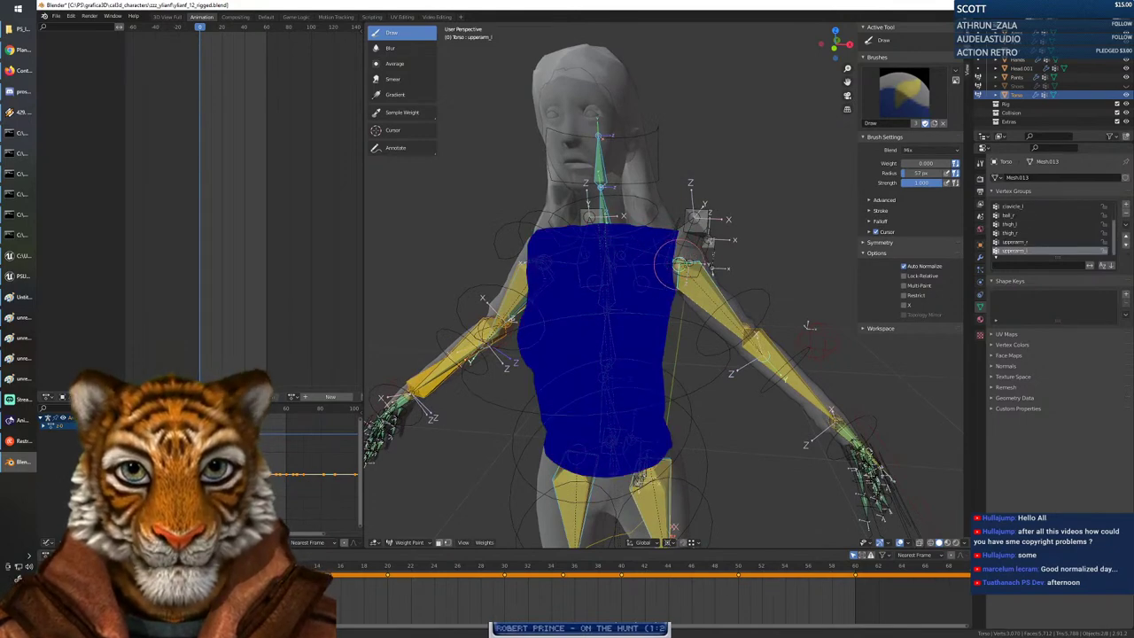
{"action": "middle_click_drag", "start_coordinate": [678, 263], "coordinate": [599, 275]}
{"action": "right_click", "coordinate": [598, 274]}
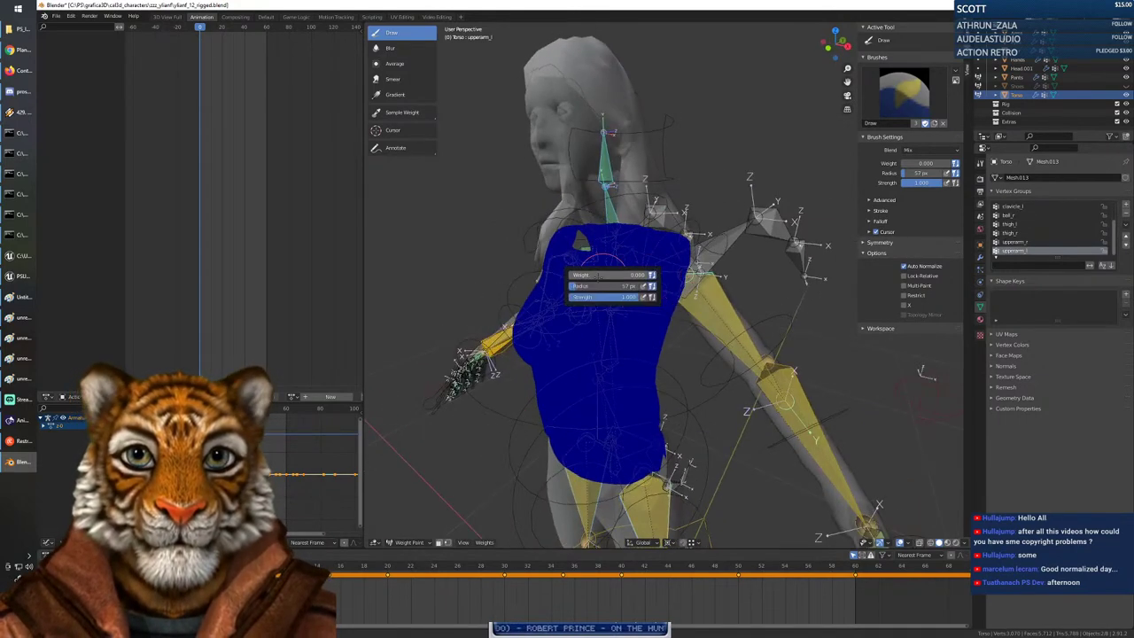
{"action": "left_click_drag", "start_coordinate": [576, 276], "coordinate": [605, 275]}
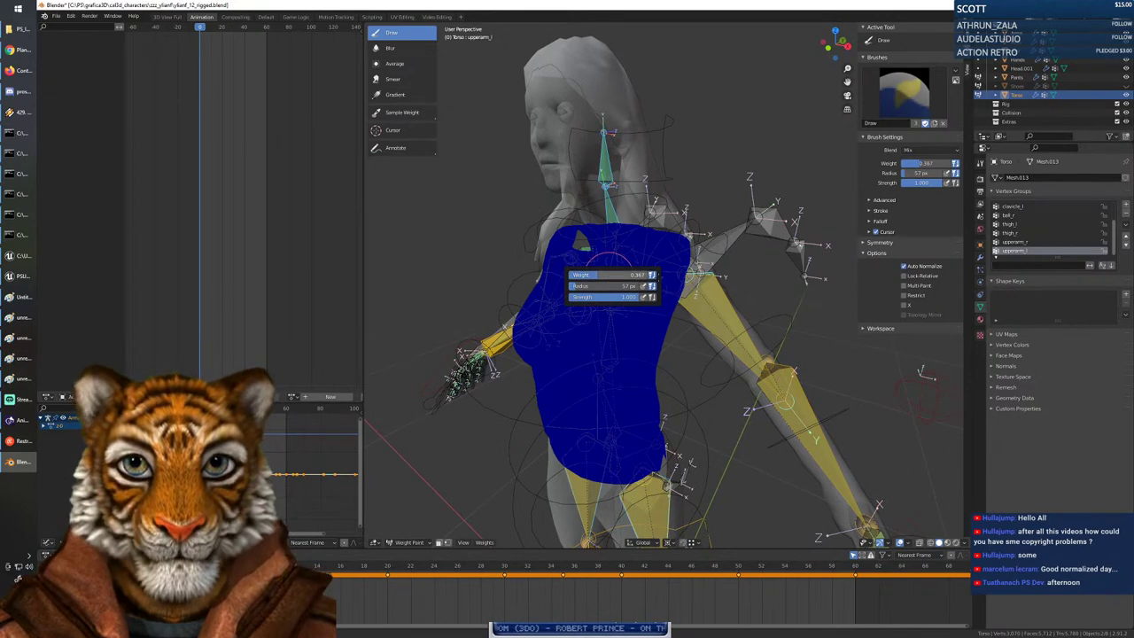
{"action": "left_click_drag", "start_coordinate": [687, 238], "coordinate": [673, 253]}
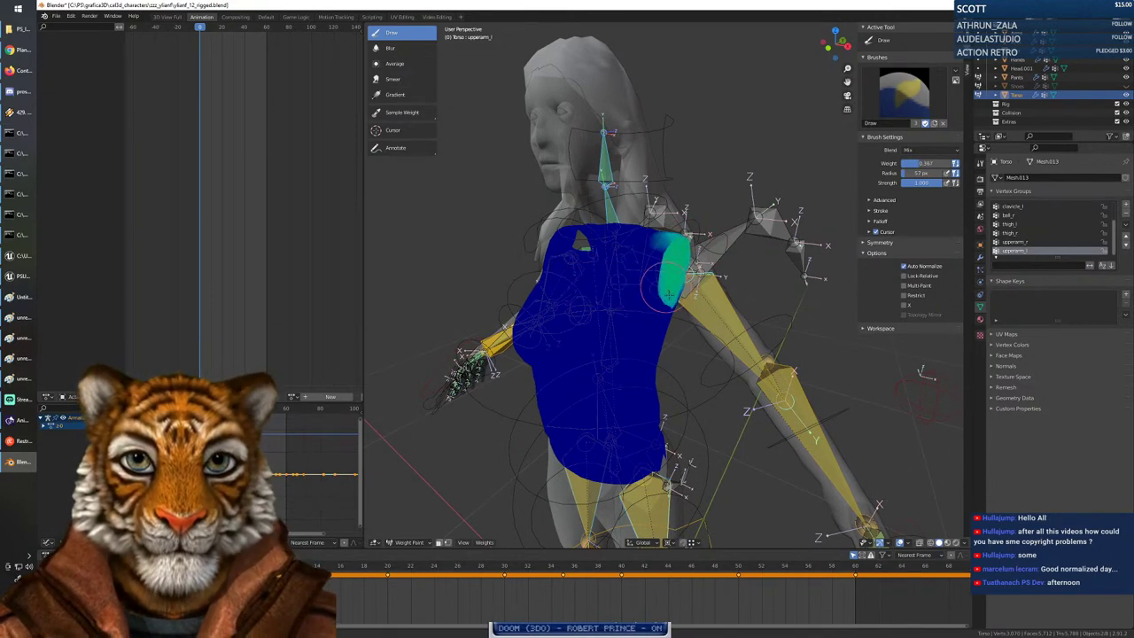
{"action": "mouse_move", "coordinate": [666, 291]}
{"action": "left_mouse_down"}
{"action": "mouse_move", "coordinate": [662, 282]}
{"action": "mouse_move", "coordinate": [657, 310]}
{"action": "mouse_move", "coordinate": [653, 250]}
{"action": "left_mouse_up"}
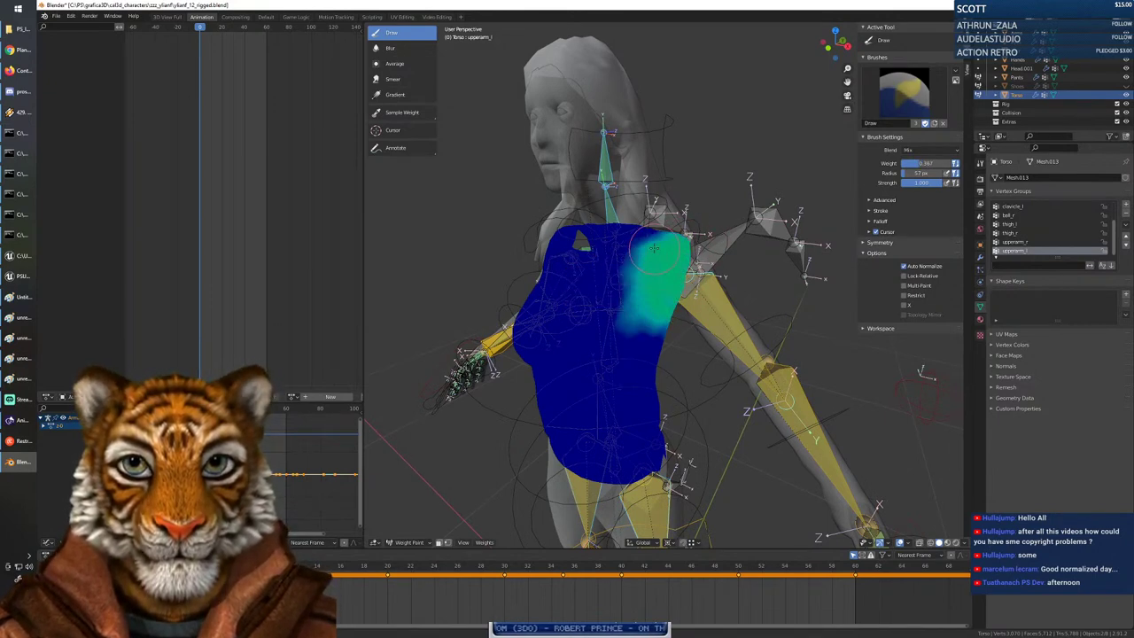
{"action": "middle_click_drag", "start_coordinate": [471, 304], "coordinate": [531, 304]}
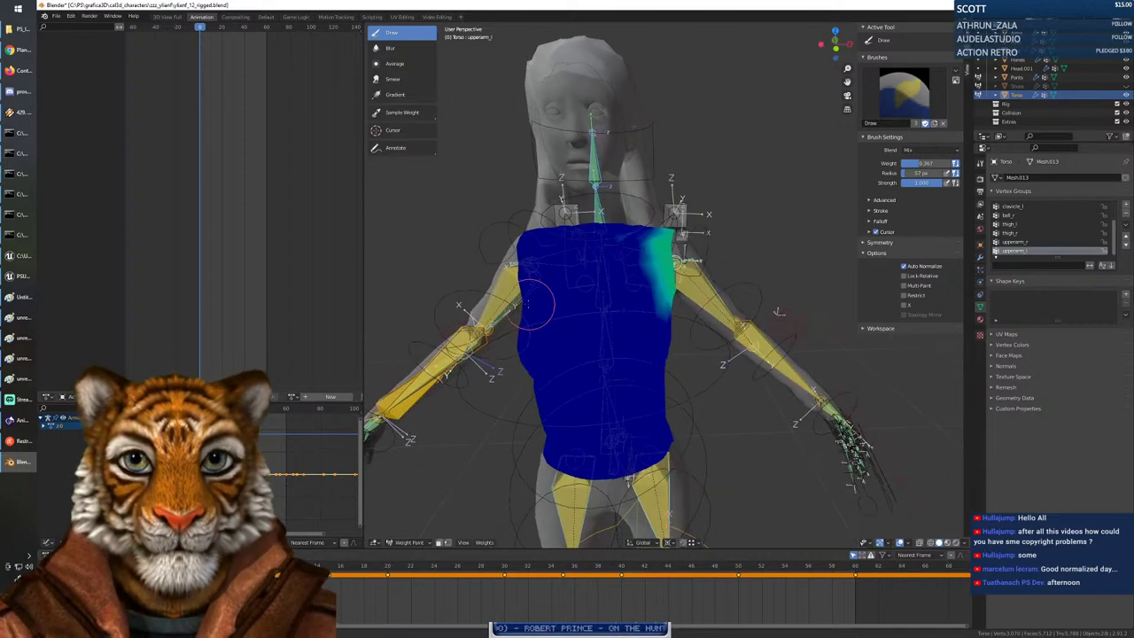
Activate the upperarm_r bone to compare its Torso weights with the other shoulder, and make upperarm_l active again.
{"action": "left_click", "coordinate": [506, 288], "text": "ctrl"}
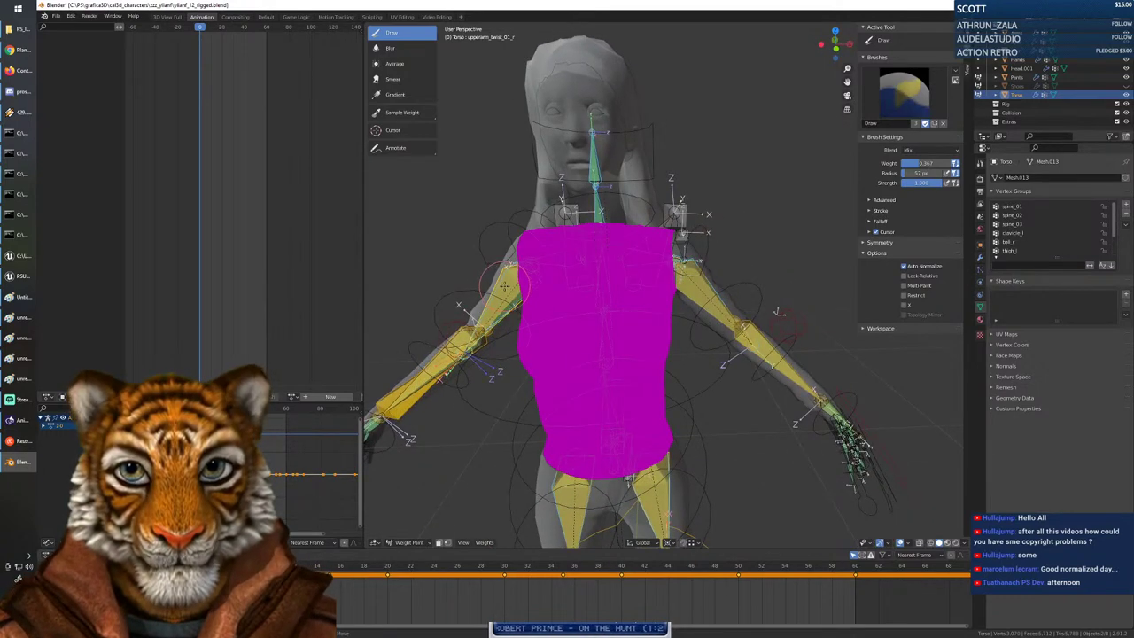
{"action": "left_click", "coordinate": [507, 283]}
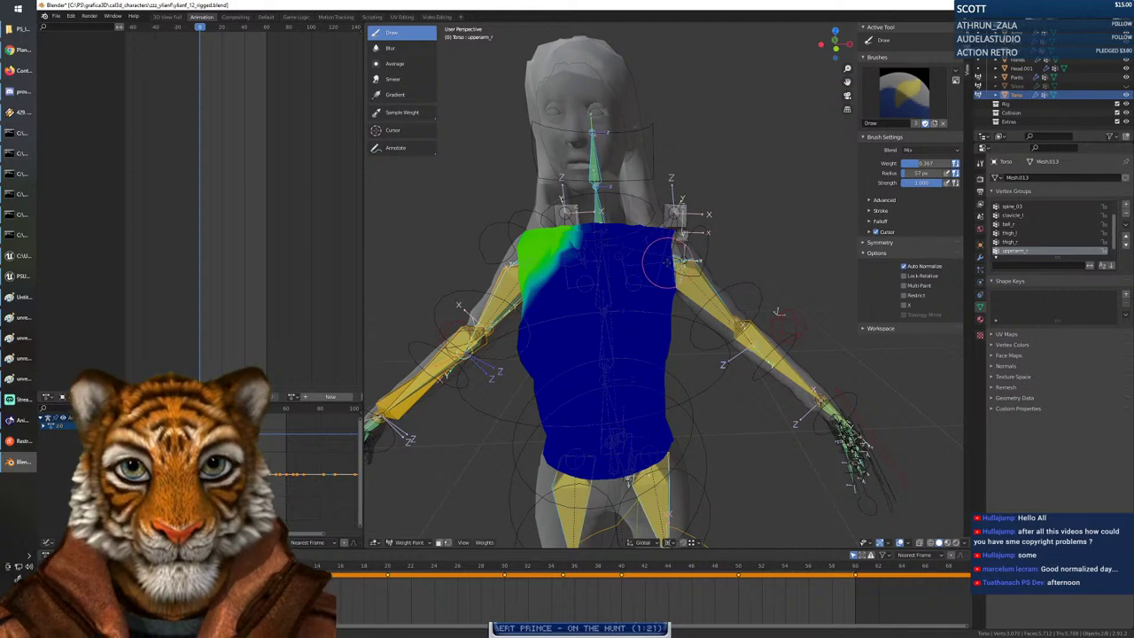
{"action": "left_click", "coordinate": [695, 266], "text": "ctrl"}
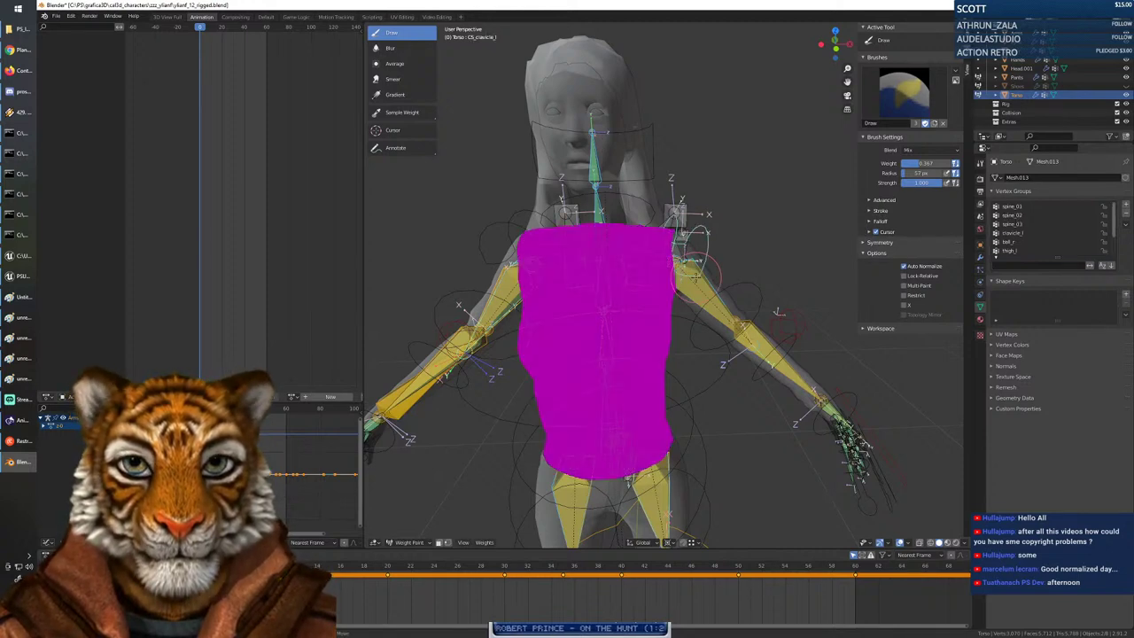
{"action": "left_click", "coordinate": [700, 284], "text": "ctrl"}
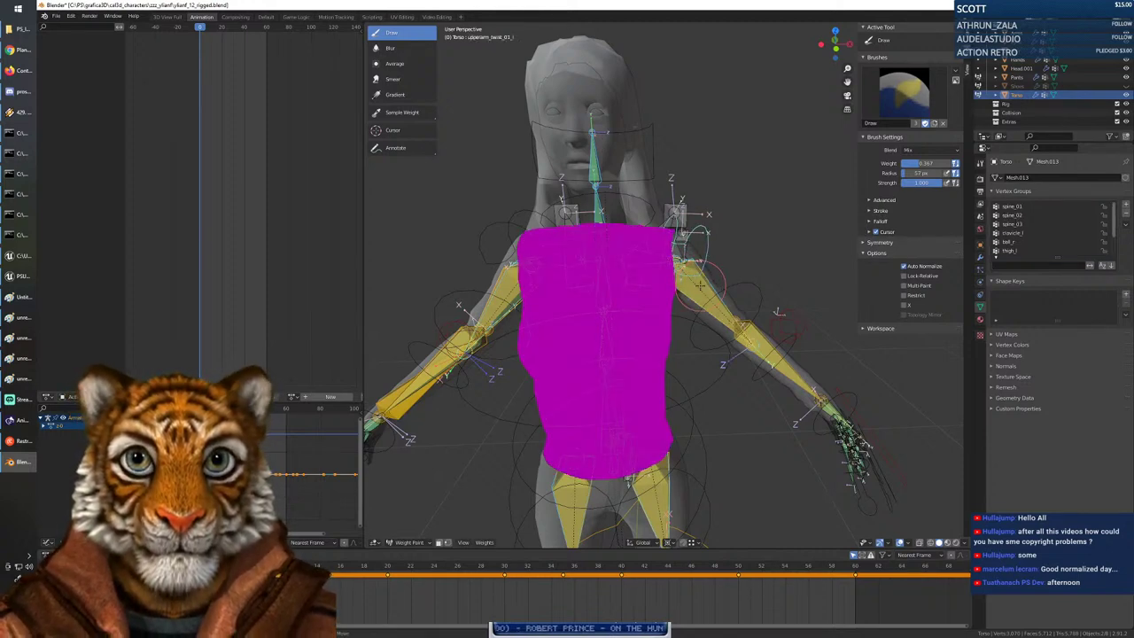
{"action": "left_click", "coordinate": [700, 284], "text": "ctrl"}
Set the brush weight to 0.494 and strengthen the upperarm_l weight on the front and side of the Torso's left shoulder.
{"action": "right_click", "coordinate": [663, 292]}
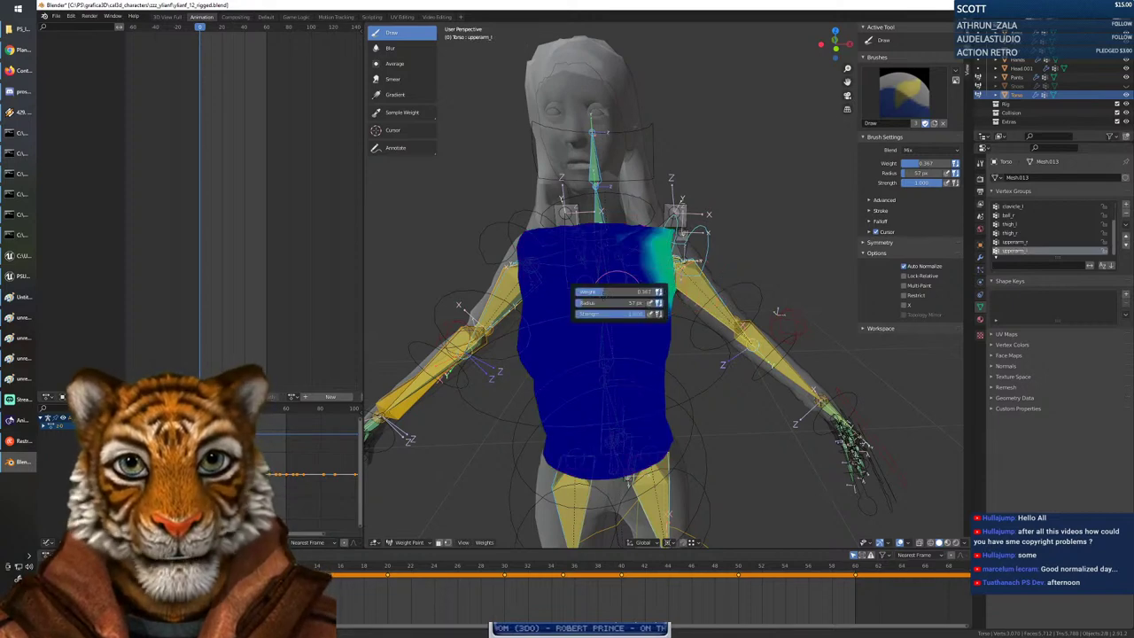
{"action": "left_click_drag", "start_coordinate": [605, 292], "coordinate": [614, 292]}
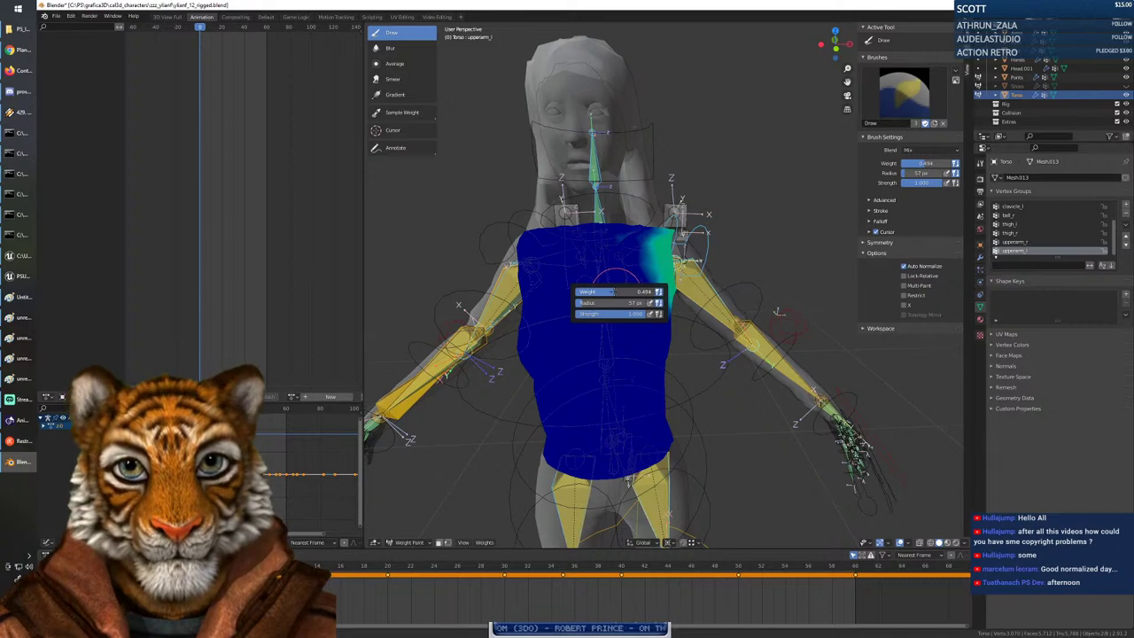
{"action": "middle_click_drag", "start_coordinate": [717, 346], "coordinate": [669, 237]}
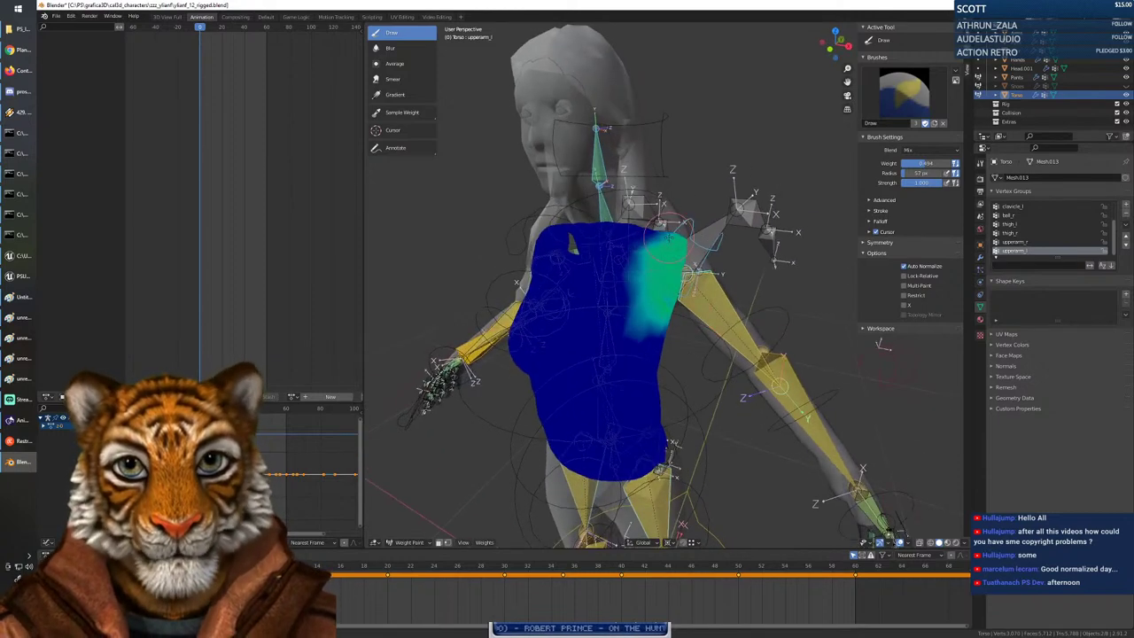
{"action": "left_click_drag", "start_coordinate": [668, 238], "coordinate": [657, 306]}
{"action": "mouse_move", "coordinate": [670, 297]}
{"action": "middle_mouse_down"}
{"action": "mouse_move", "coordinate": [585, 308]}
{"action": "mouse_move", "coordinate": [580, 345]}
{"action": "mouse_move", "coordinate": [678, 296]}
{"action": "mouse_move", "coordinate": [645, 326]}
{"action": "mouse_move", "coordinate": [622, 319]}
{"action": "middle_mouse_up"}
Set the brush weight to 0.000 and erase the stray upperarm_l weight from the right side of the Torso's chest.
{"action": "right_click", "coordinate": [620, 317]}
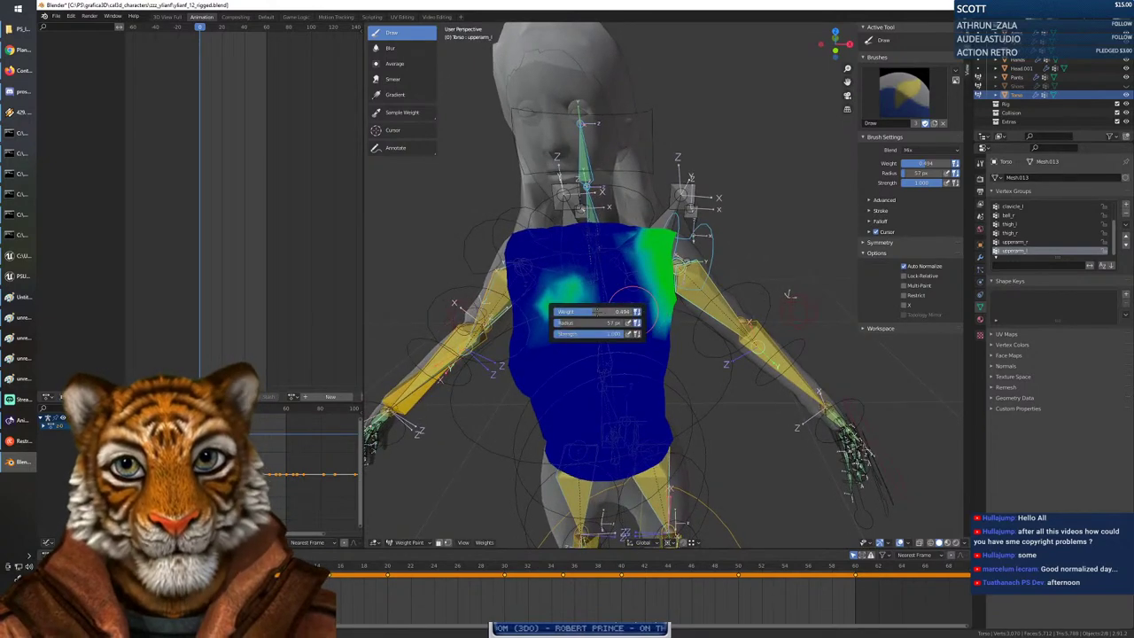
{"action": "left_click_drag", "start_coordinate": [596, 312], "coordinate": [492, 308]}
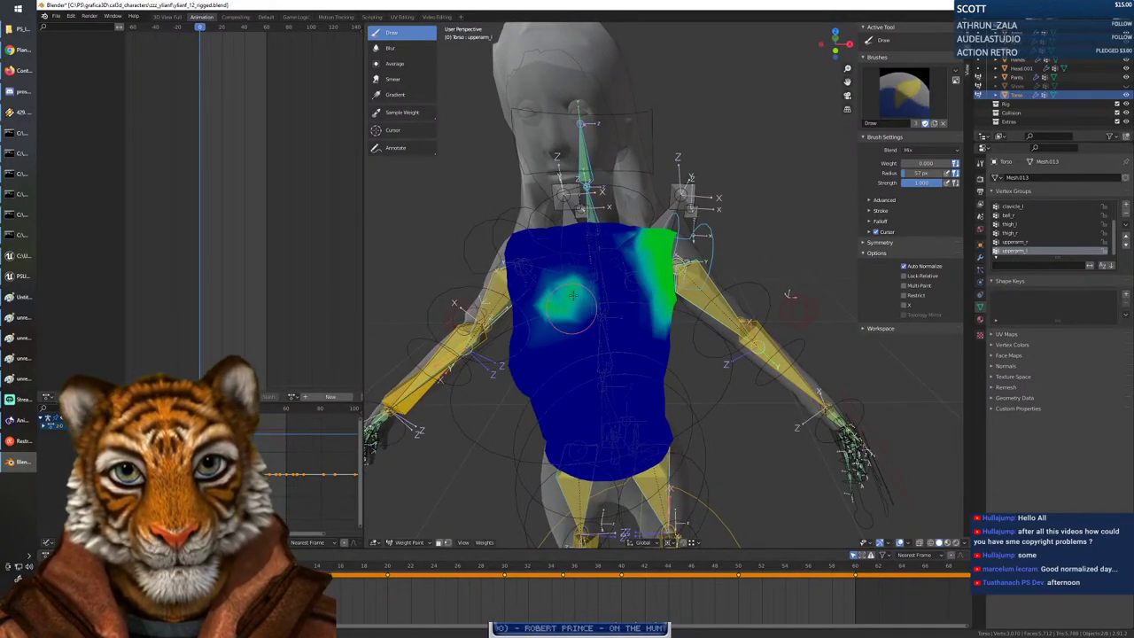
{"action": "middle_click_drag", "start_coordinate": [567, 297], "coordinate": [782, 403]}
{"action": "middle_click_drag", "start_coordinate": [515, 324], "coordinate": [518, 323]}
{"action": "mouse_move", "coordinate": [567, 297]}
{"action": "left_mouse_down"}
{"action": "mouse_move", "coordinate": [554, 313]}
{"action": "mouse_move", "coordinate": [539, 299]}
{"action": "mouse_move", "coordinate": [567, 306]}
{"action": "left_mouse_up"}
{"action": "middle_click_drag", "start_coordinate": [585, 312], "coordinate": [618, 310]}
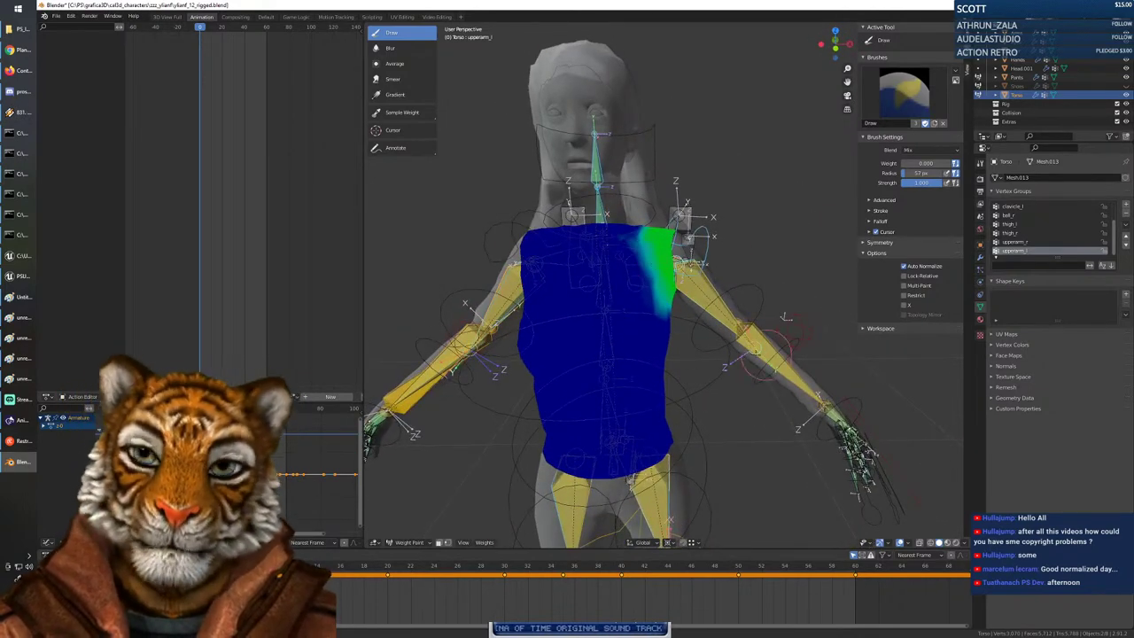
Activate the neck_01 bone, set the brush weight to about 0.3, and paint its weight around the Torso's neckline.
{"action": "mouse_move", "coordinate": [570, 317]}
{"action": "middle_mouse_down"}
{"action": "mouse_move", "coordinate": [582, 266]}
{"action": "mouse_move", "coordinate": [584, 313]}
{"action": "mouse_move", "coordinate": [656, 301]}
{"action": "mouse_move", "coordinate": [624, 341]}
{"action": "middle_mouse_up"}
{"action": "middle_click_drag", "start_coordinate": [506, 271], "coordinate": [531, 250]}
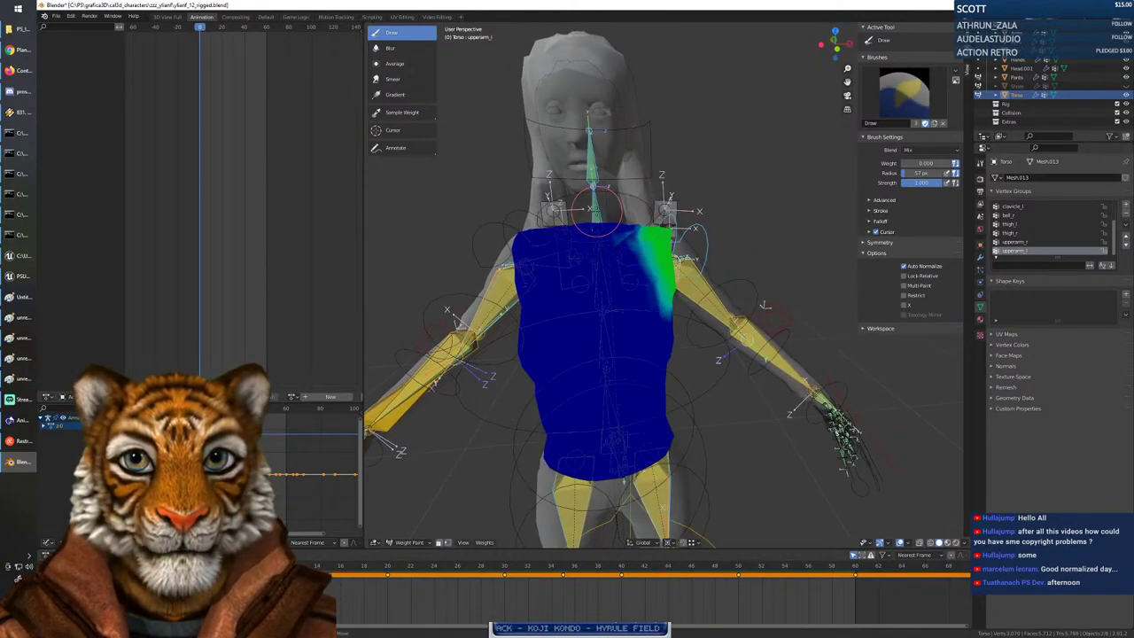
{"action": "left_click", "coordinate": [594, 210], "text": "ctrl"}
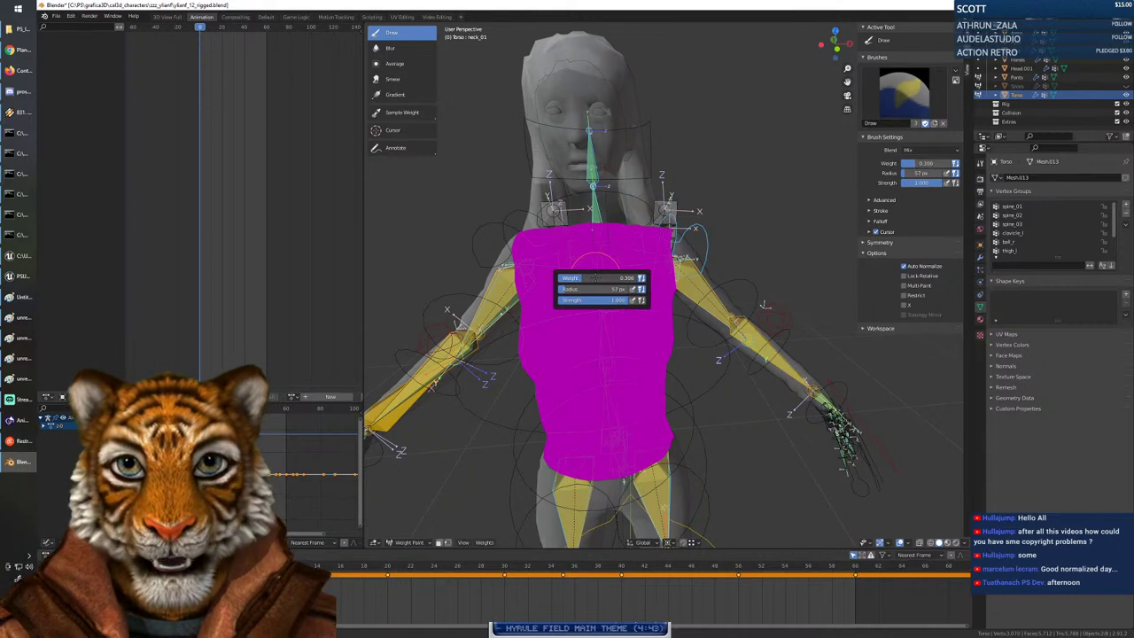
{"action": "mouse_move", "coordinate": [602, 232]}
{"action": "left_mouse_down"}
{"action": "mouse_move", "coordinate": [549, 239]}
{"action": "mouse_move", "coordinate": [611, 243]}
{"action": "mouse_move", "coordinate": [631, 232]}
{"action": "mouse_move", "coordinate": [623, 243]}
{"action": "mouse_move", "coordinate": [552, 241]}
{"action": "left_mouse_up"}
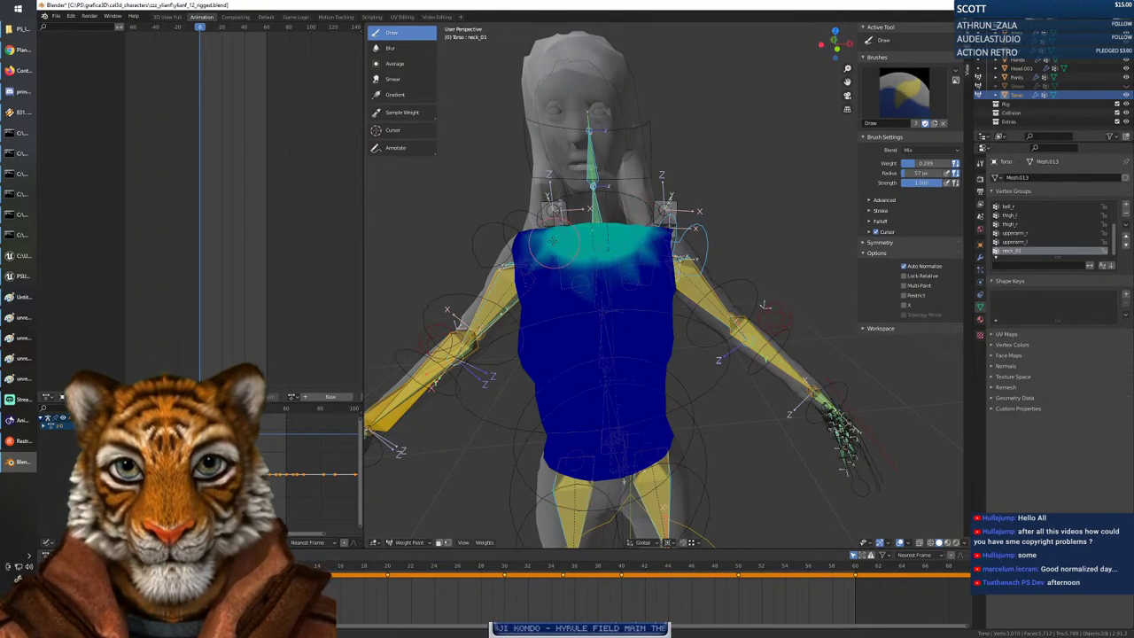
{"action": "middle_click_drag", "start_coordinate": [538, 286], "coordinate": [474, 267]}
{"action": "mouse_move", "coordinate": [619, 283]}
{"action": "middle_mouse_down"}
{"action": "mouse_move", "coordinate": [605, 317]}
{"action": "mouse_move", "coordinate": [607, 239]}
{"action": "mouse_move", "coordinate": [525, 318]}
{"action": "middle_mouse_up"}
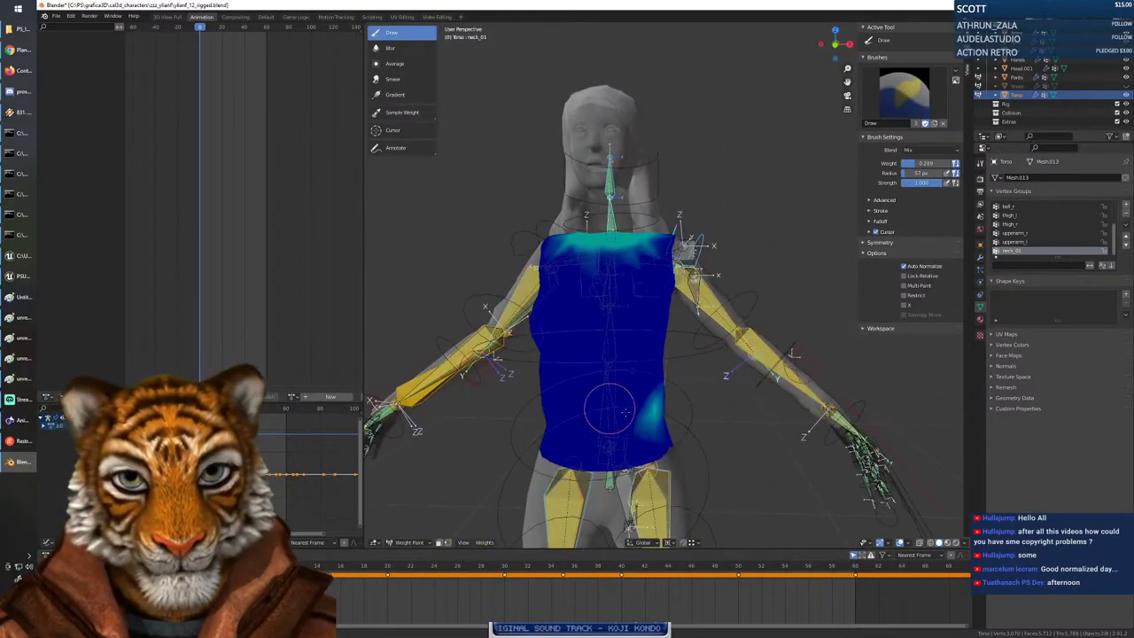
Set the brush weight to 0.000 and erase the stray neck_01 weight beside the Torso's left hip.
{"action": "right_click", "coordinate": [655, 409]}
{"action": "left_click_drag", "start_coordinate": [595, 409], "coordinate": [560, 410]}
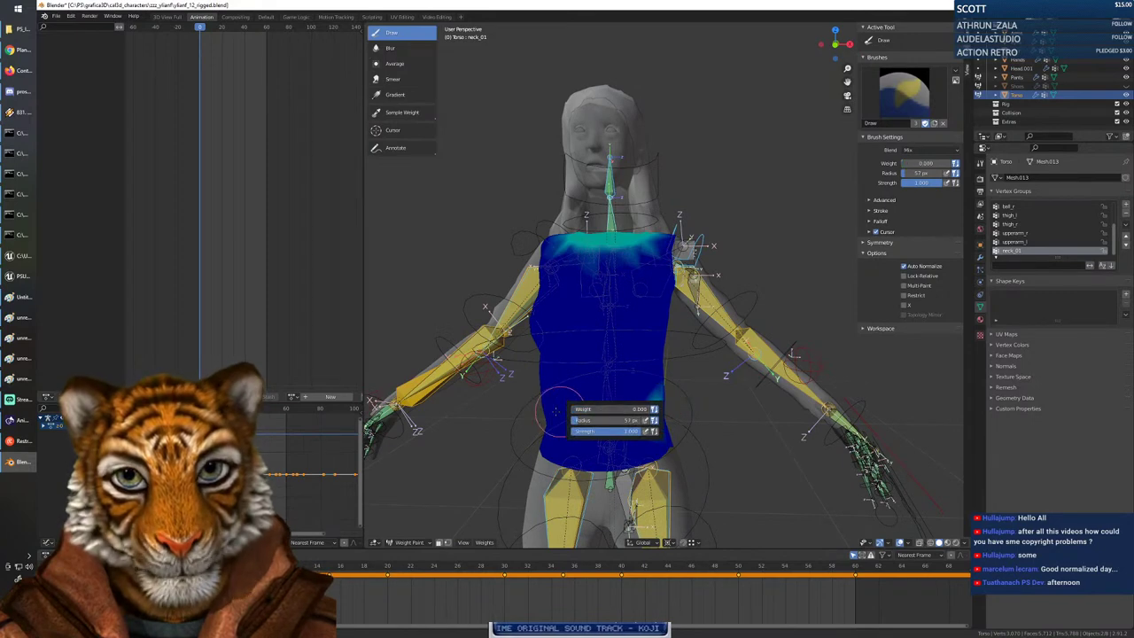
{"action": "left_click_drag", "start_coordinate": [656, 414], "coordinate": [674, 395]}
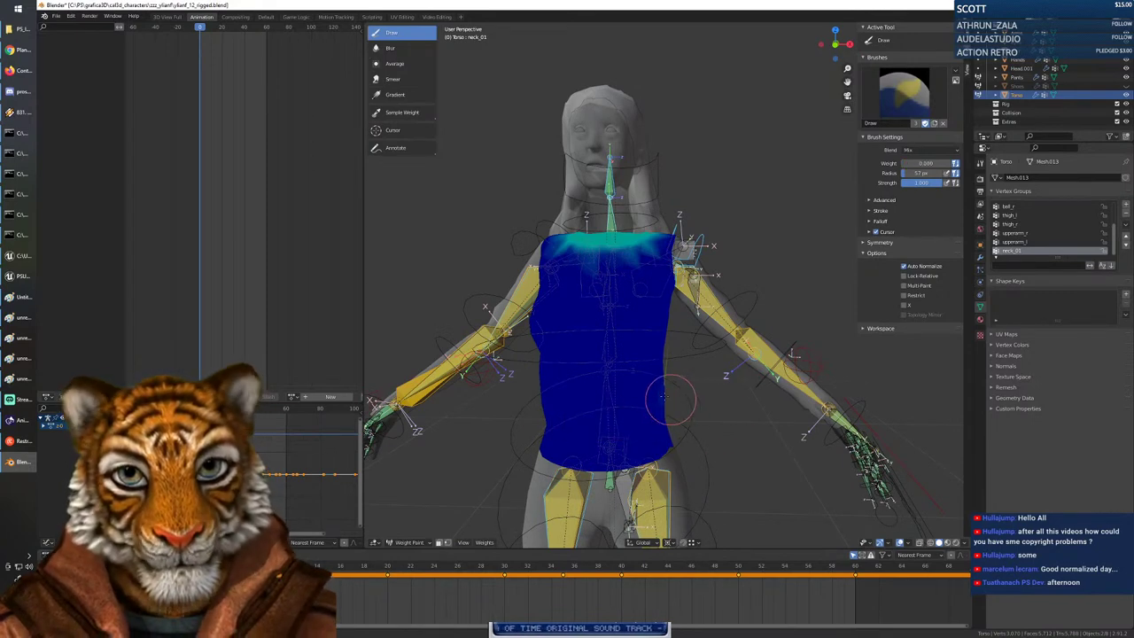
Undo the last erasing stroke below the neckline, set the brush weight to about 0.3, and extend the neck_01 weight over the upper chest.
{"action": "middle_click_drag", "start_coordinate": [662, 386], "coordinate": [831, 369]}
{"action": "middle_click_drag", "start_coordinate": [583, 398], "coordinate": [646, 419]}
{"action": "mouse_move", "coordinate": [678, 241]}
{"action": "middle_mouse_down"}
{"action": "mouse_move", "coordinate": [735, 266]}
{"action": "mouse_move", "coordinate": [673, 319]}
{"action": "mouse_move", "coordinate": [708, 410]}
{"action": "mouse_move", "coordinate": [678, 388]}
{"action": "mouse_move", "coordinate": [675, 363]}
{"action": "mouse_move", "coordinate": [657, 377]}
{"action": "mouse_move", "coordinate": [646, 352]}
{"action": "middle_mouse_up"}
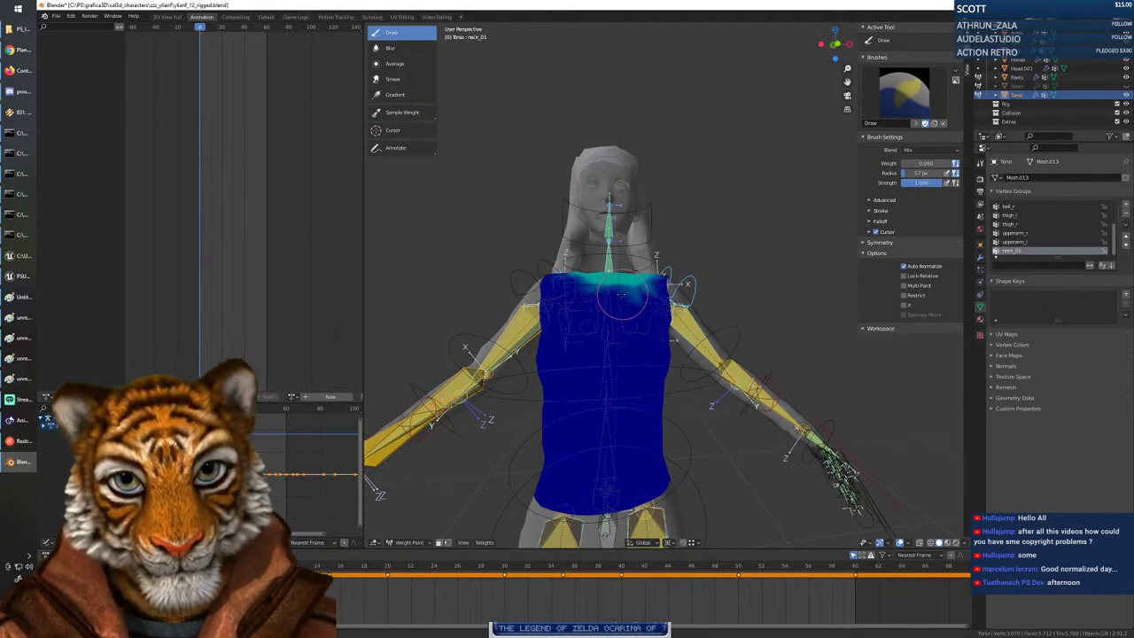
{"action": "key", "text": "ctrl+z"}
{"action": "right_click", "coordinate": [605, 320]}
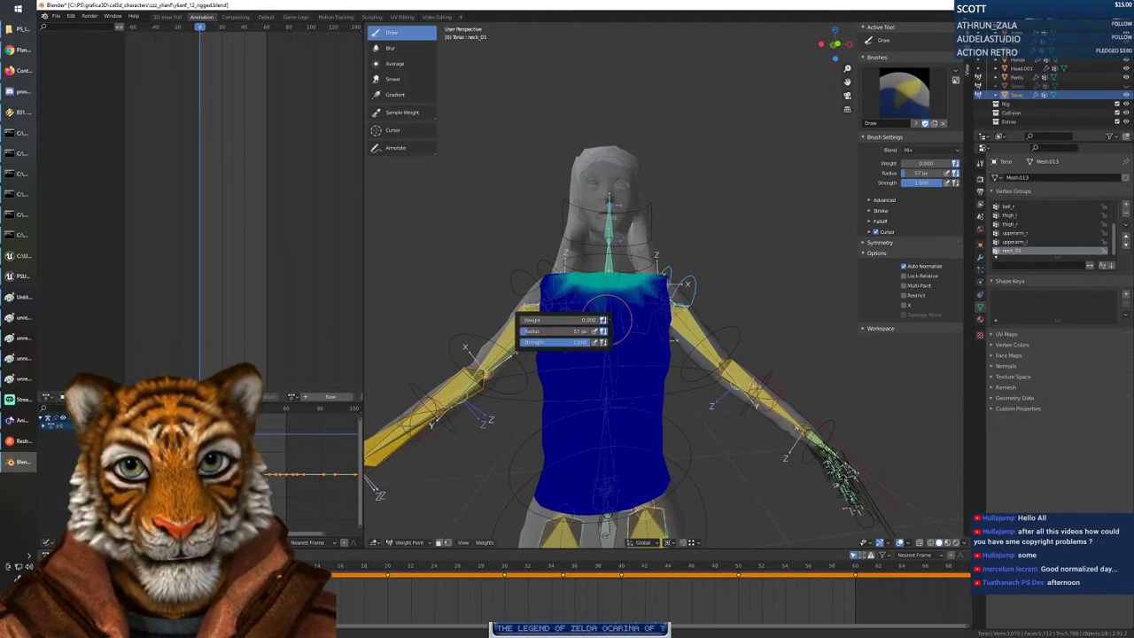
{"action": "left_click_drag", "start_coordinate": [536, 320], "coordinate": [545, 319]}
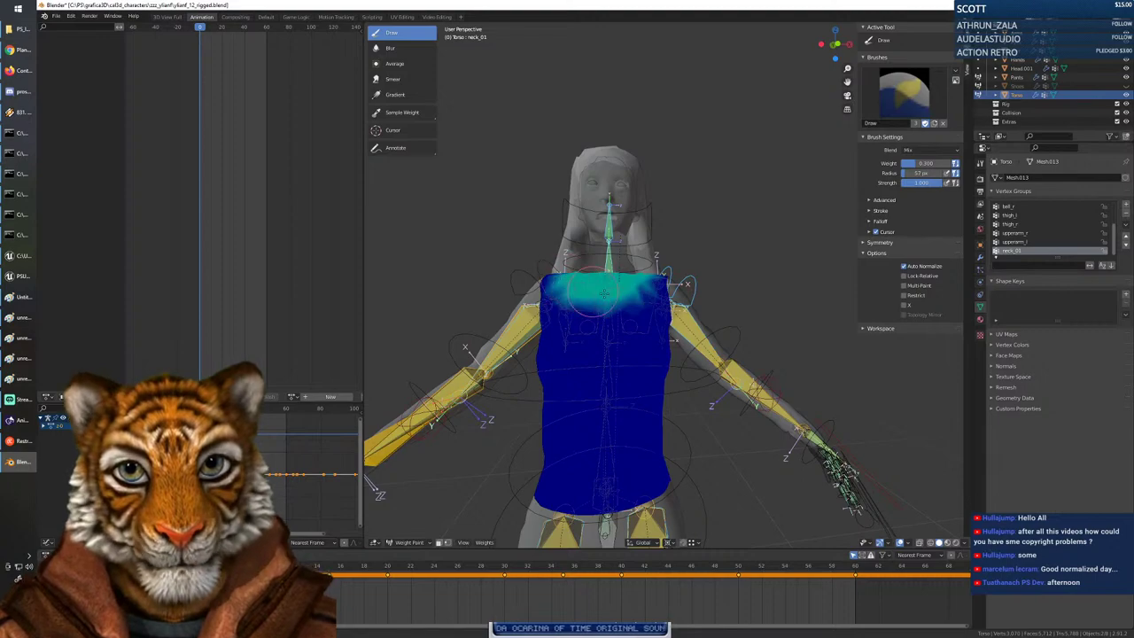
{"action": "middle_click_drag", "start_coordinate": [608, 310], "coordinate": [775, 335]}
{"action": "middle_click_drag", "start_coordinate": [790, 336], "coordinate": [620, 328]}
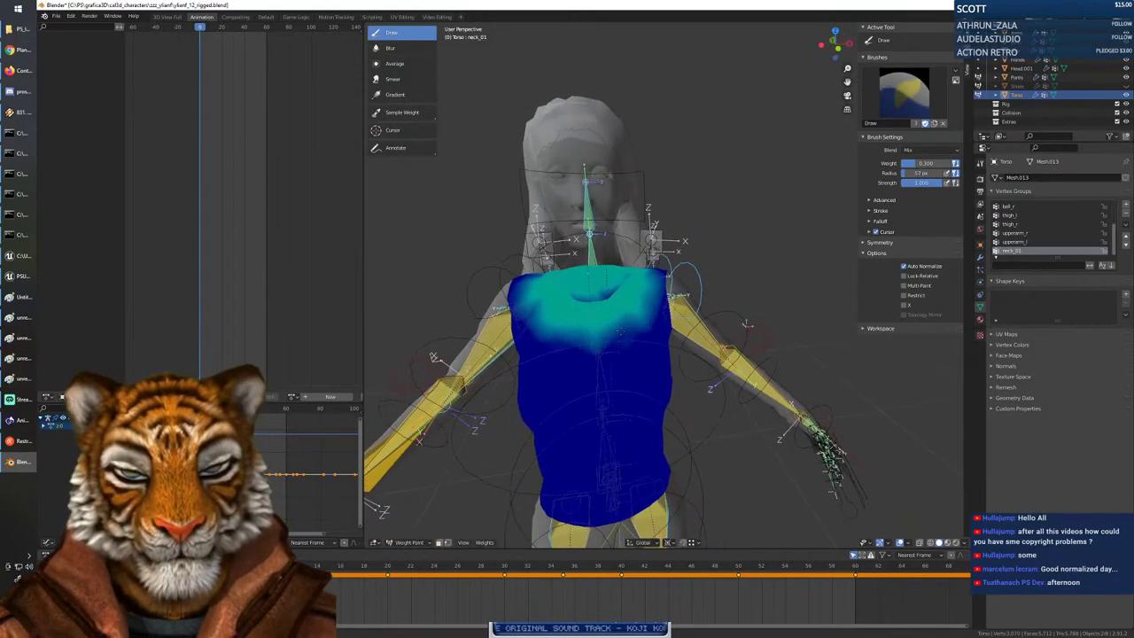
Set the brush weight to 0.217 and even out the neck_01 weight across the Torso's upper chest and collar.
{"action": "right_click", "coordinate": [620, 326]}
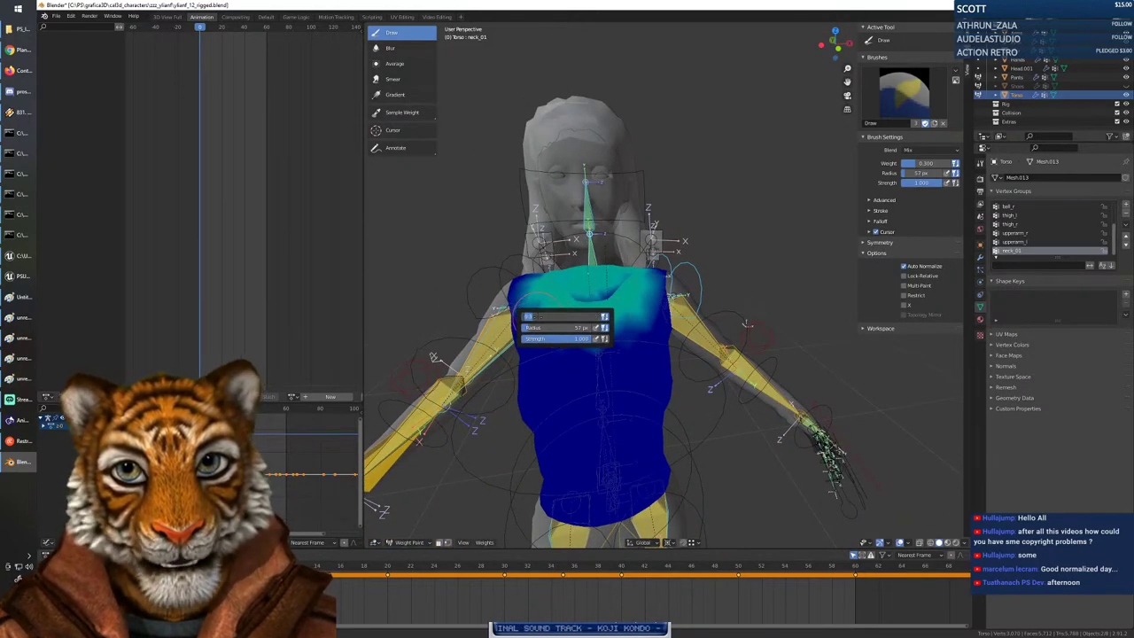
{"action": "left_click", "coordinate": [725, 310]}
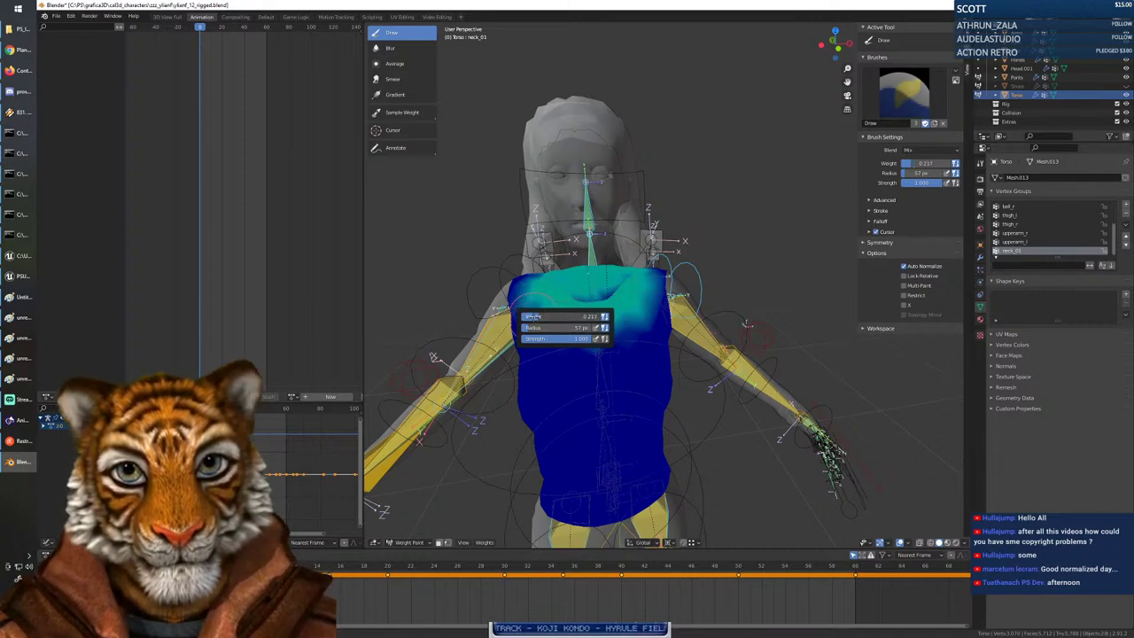
{"action": "left_click", "coordinate": [608, 336]}
{"action": "left_click", "coordinate": [550, 329]}
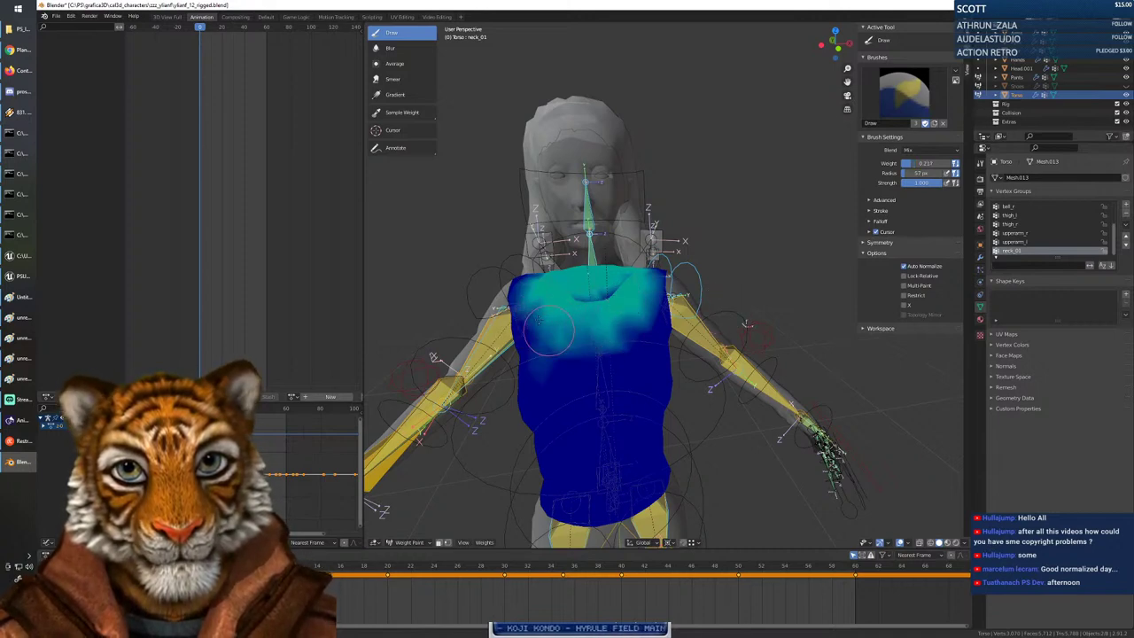
{"action": "mouse_move", "coordinate": [549, 330]}
{"action": "left_mouse_down"}
{"action": "mouse_move", "coordinate": [633, 323]}
{"action": "mouse_move", "coordinate": [653, 292]}
{"action": "mouse_move", "coordinate": [648, 282]}
{"action": "mouse_move", "coordinate": [574, 296]}
{"action": "mouse_move", "coordinate": [611, 299]}
{"action": "mouse_move", "coordinate": [531, 292]}
{"action": "mouse_move", "coordinate": [606, 295]}
{"action": "left_mouse_up"}
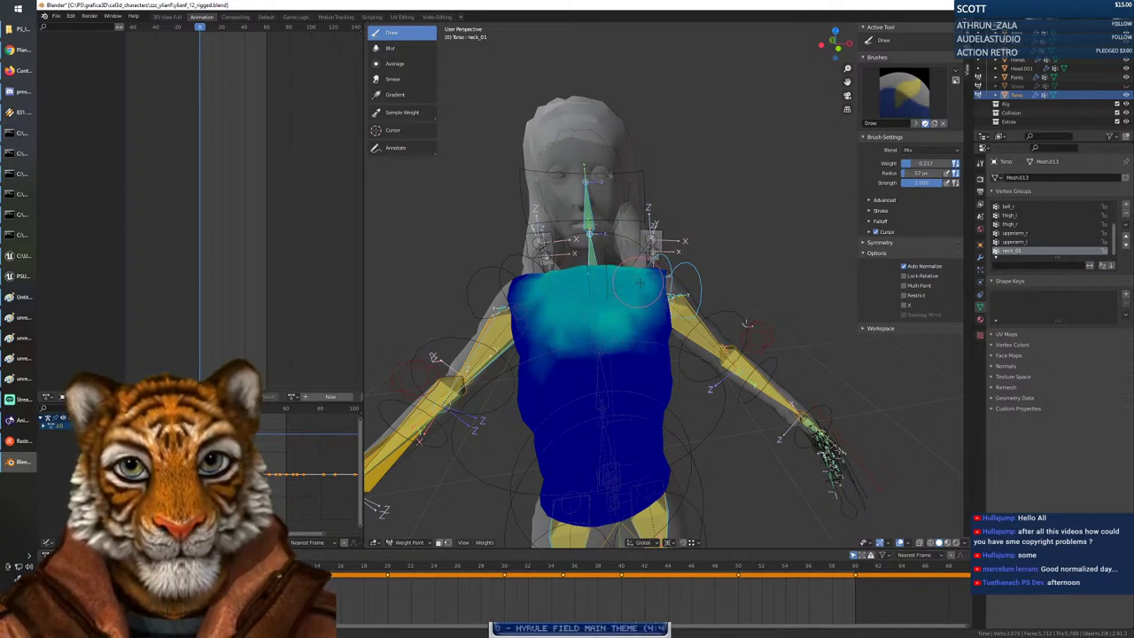
Set the brush weight to 0.000 and trim the edges of the neck_01 weight on the Torso's chest, shoulders and upper back.
{"action": "right_click", "coordinate": [616, 340]}
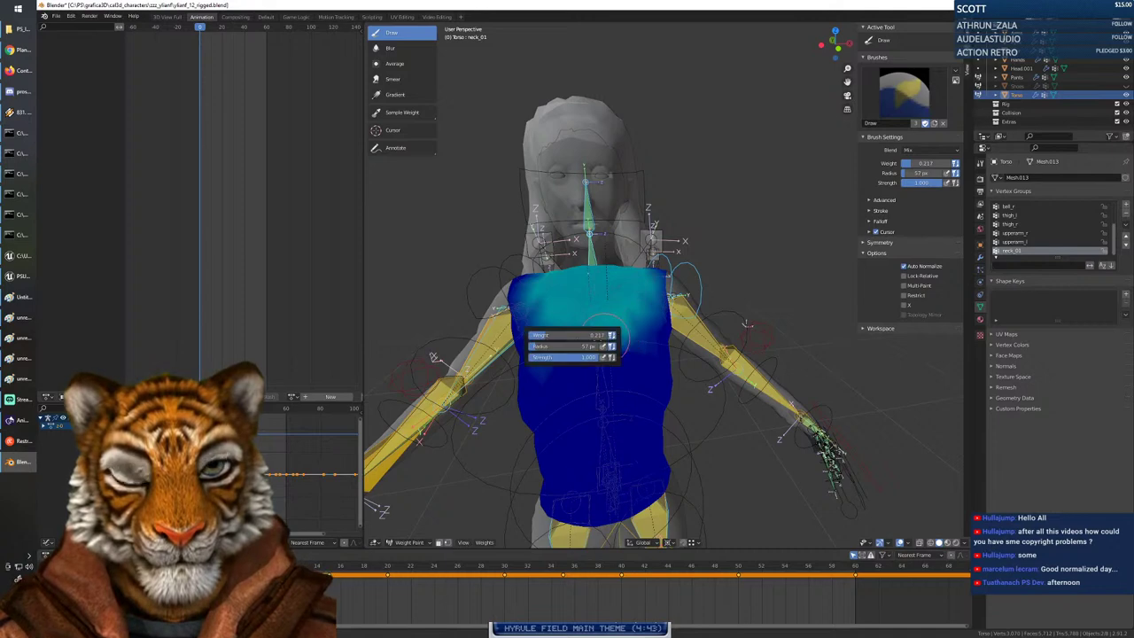
{"action": "left_click_drag", "start_coordinate": [563, 335], "coordinate": [487, 329]}
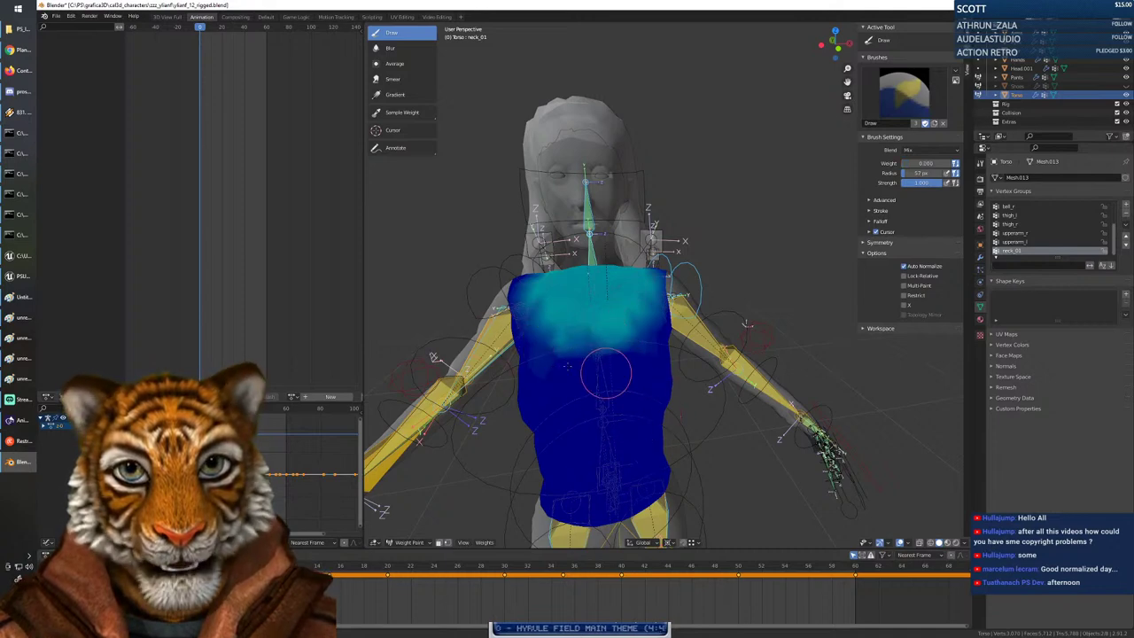
{"action": "mouse_move", "coordinate": [583, 349]}
{"action": "left_mouse_down"}
{"action": "mouse_move", "coordinate": [661, 318]}
{"action": "mouse_move", "coordinate": [535, 365]}
{"action": "mouse_move", "coordinate": [519, 288]}
{"action": "left_mouse_up"}
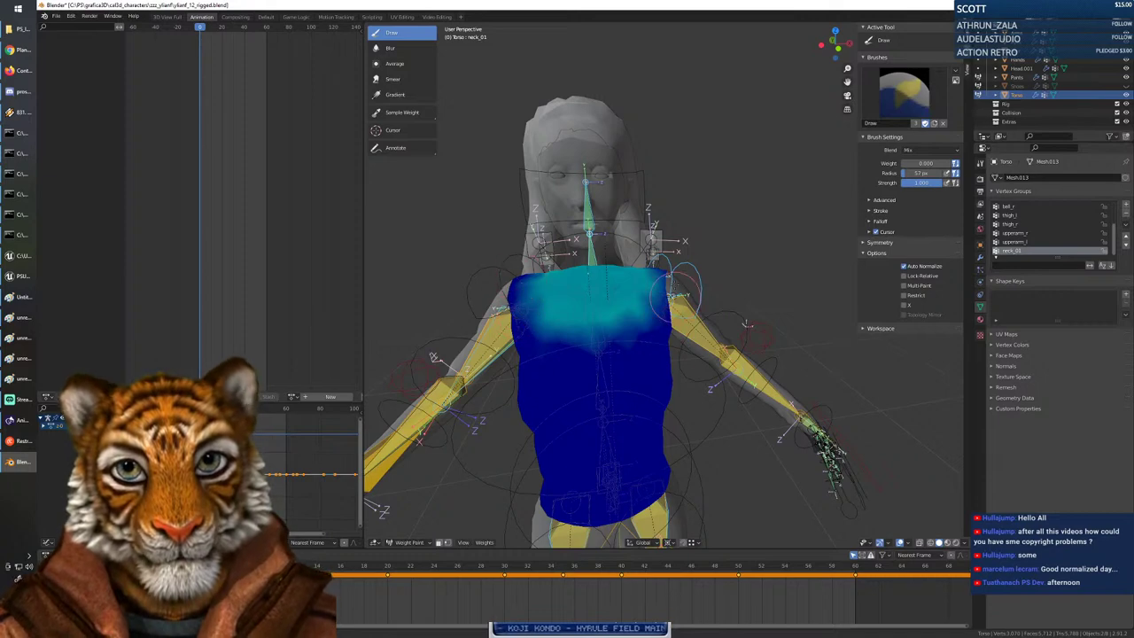
{"action": "middle_click_drag", "start_coordinate": [687, 380], "coordinate": [555, 397]}
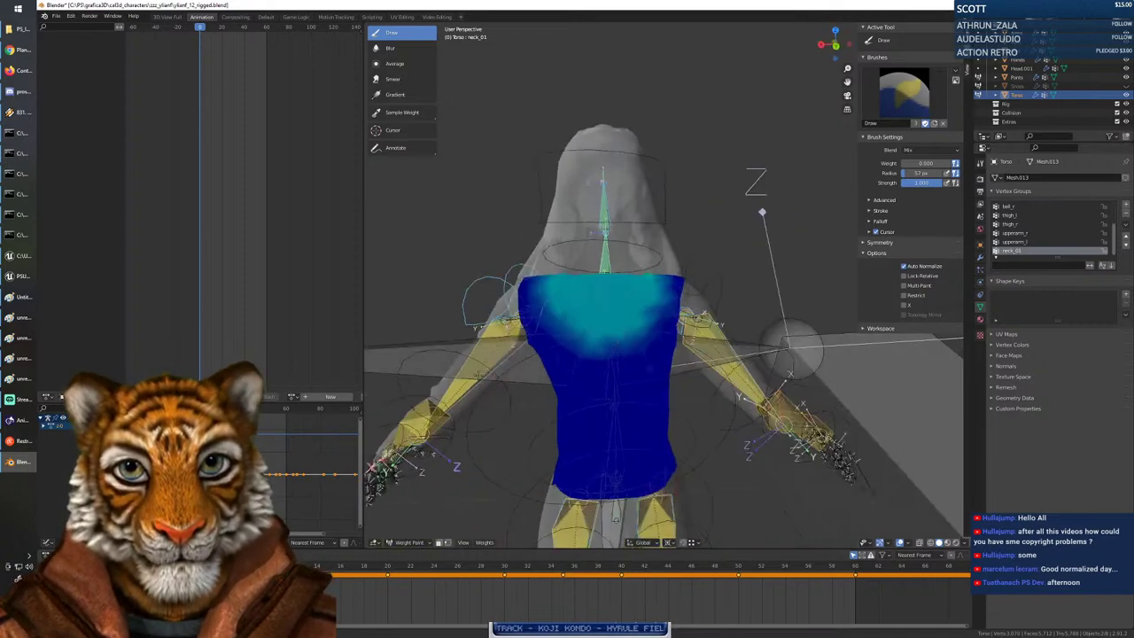
{"action": "mouse_move", "coordinate": [567, 344]}
{"action": "left_mouse_down"}
{"action": "mouse_move", "coordinate": [653, 333]}
{"action": "mouse_move", "coordinate": [550, 329]}
{"action": "mouse_move", "coordinate": [633, 321]}
{"action": "mouse_move", "coordinate": [542, 310]}
{"action": "mouse_move", "coordinate": [607, 370]}
{"action": "left_mouse_up"}
{"action": "mouse_move", "coordinate": [607, 370]}
{"action": "middle_mouse_down"}
{"action": "mouse_move", "coordinate": [838, 401]}
{"action": "mouse_move", "coordinate": [829, 395]}
{"action": "middle_mouse_up"}
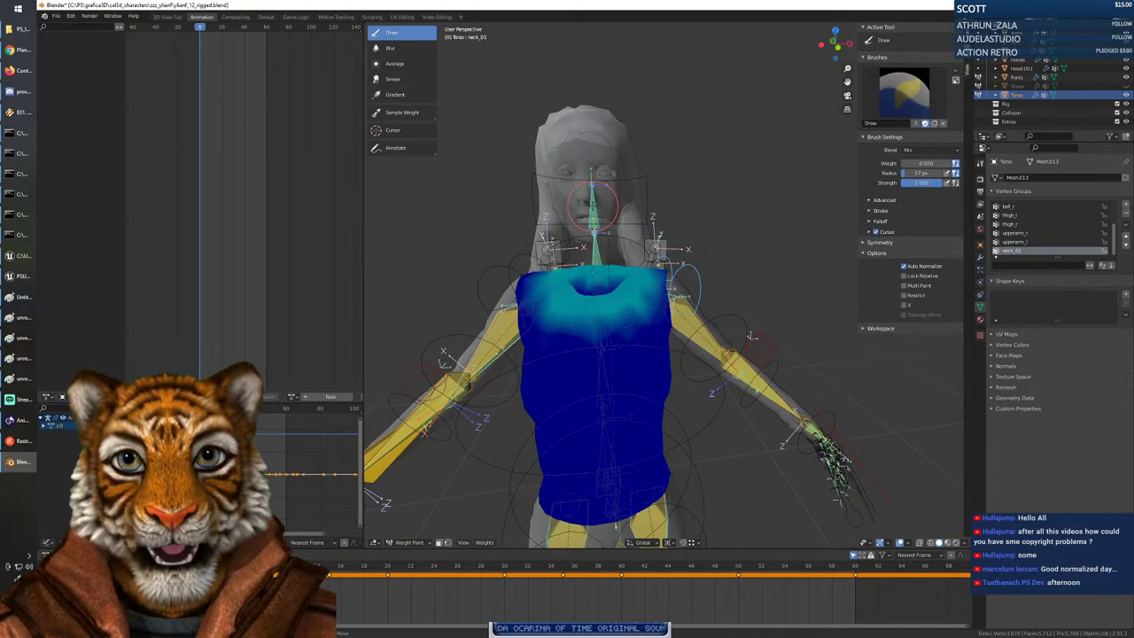
Activate the head bone on the Torso and look over the Shoes and Pants meshes.
{"action": "left_click", "coordinate": [592, 202], "text": "ctrl"}
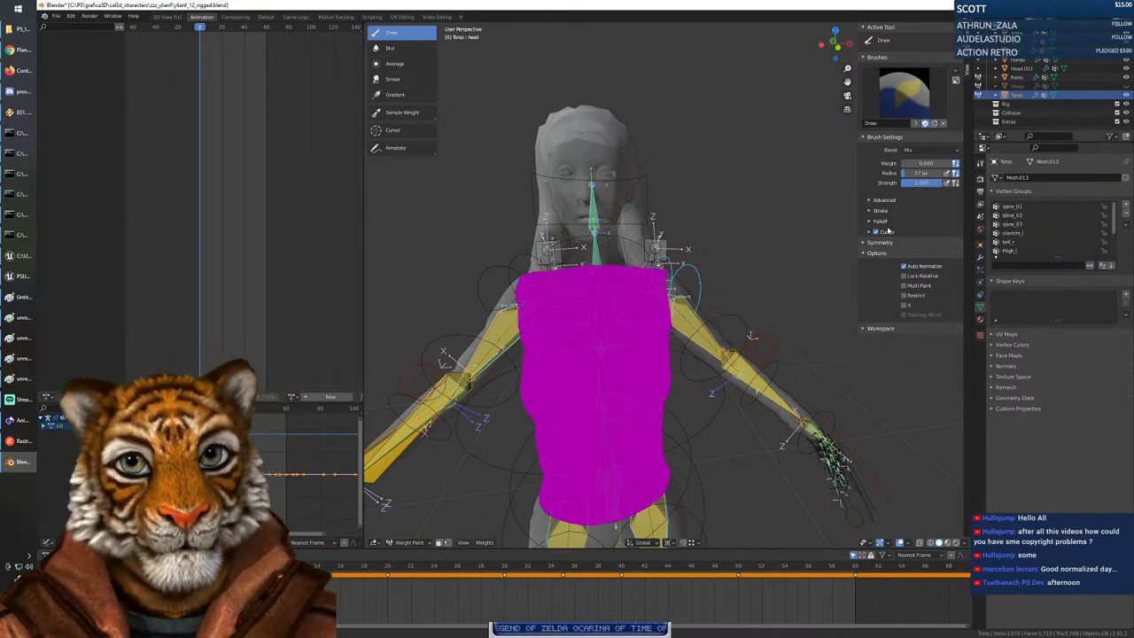
{"action": "left_click", "coordinate": [1018, 84]}
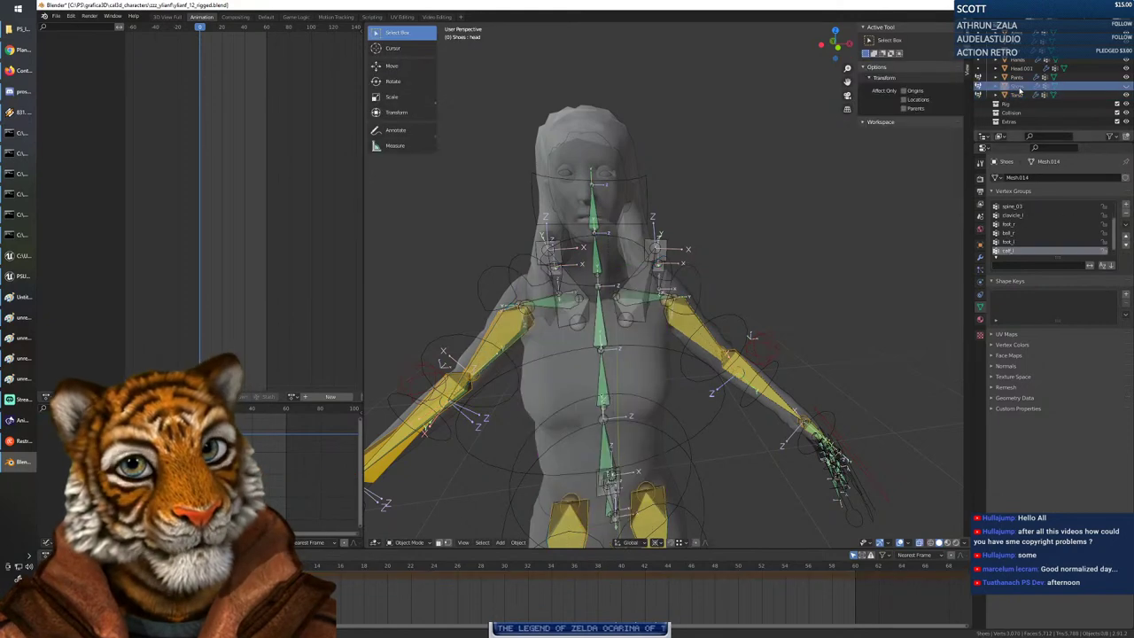
{"action": "left_click", "coordinate": [1018, 77]}
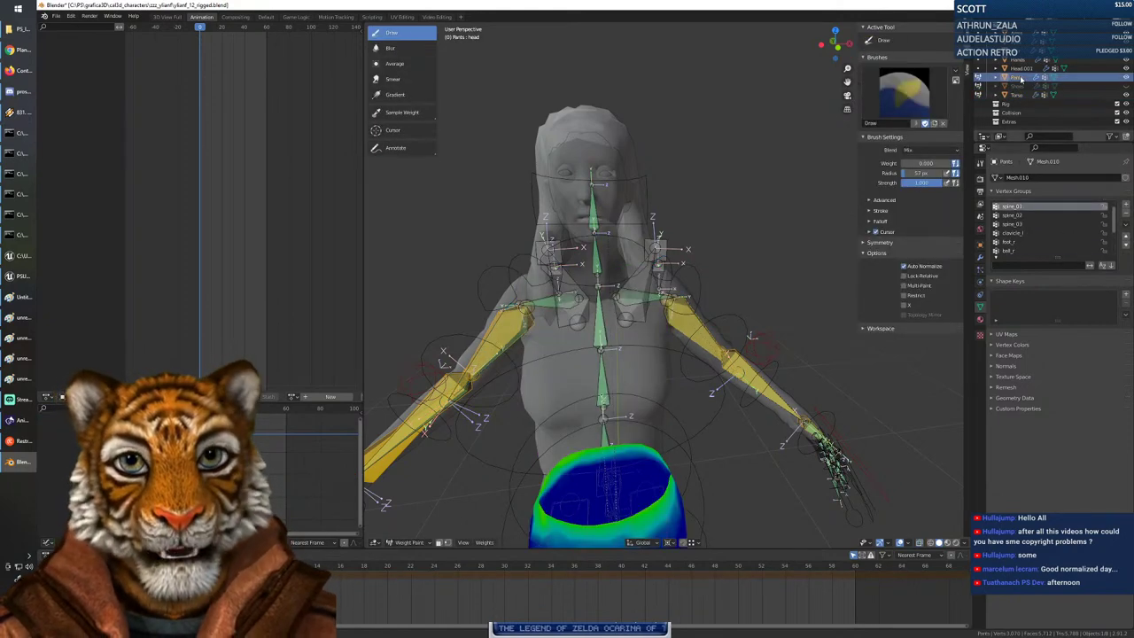
Select the Arms mesh, switch it to Weight Paint mode, and save the file.
{"action": "left_click", "coordinate": [1019, 33]}
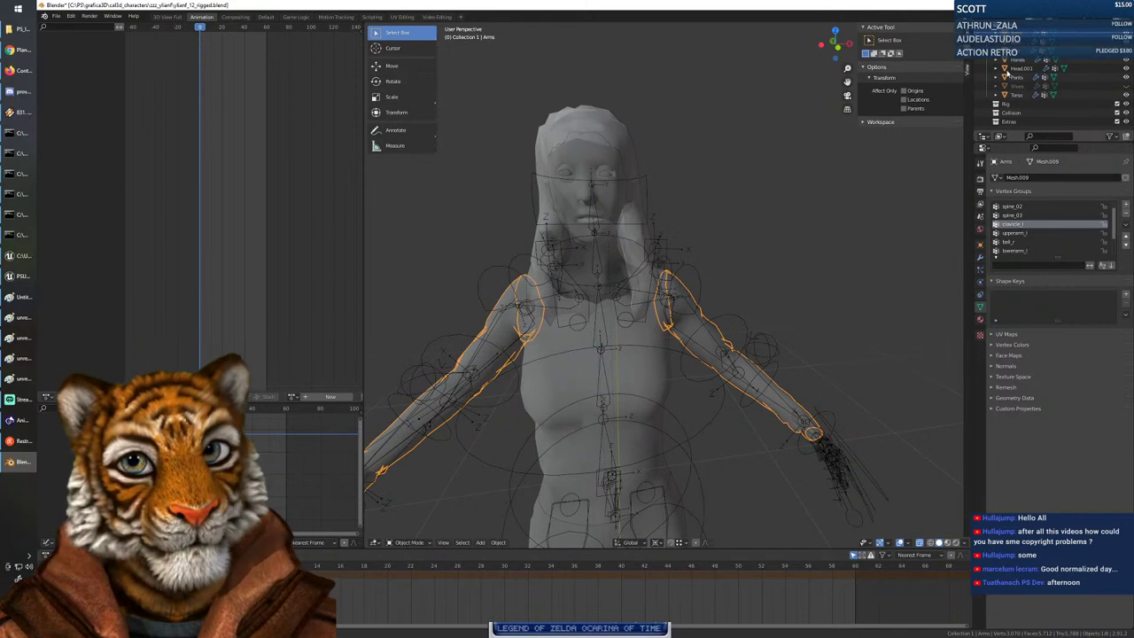
{"action": "middle_click_drag", "start_coordinate": [632, 364], "coordinate": [683, 347], "text": "shift"}
{"action": "left_click", "coordinate": [424, 538]}
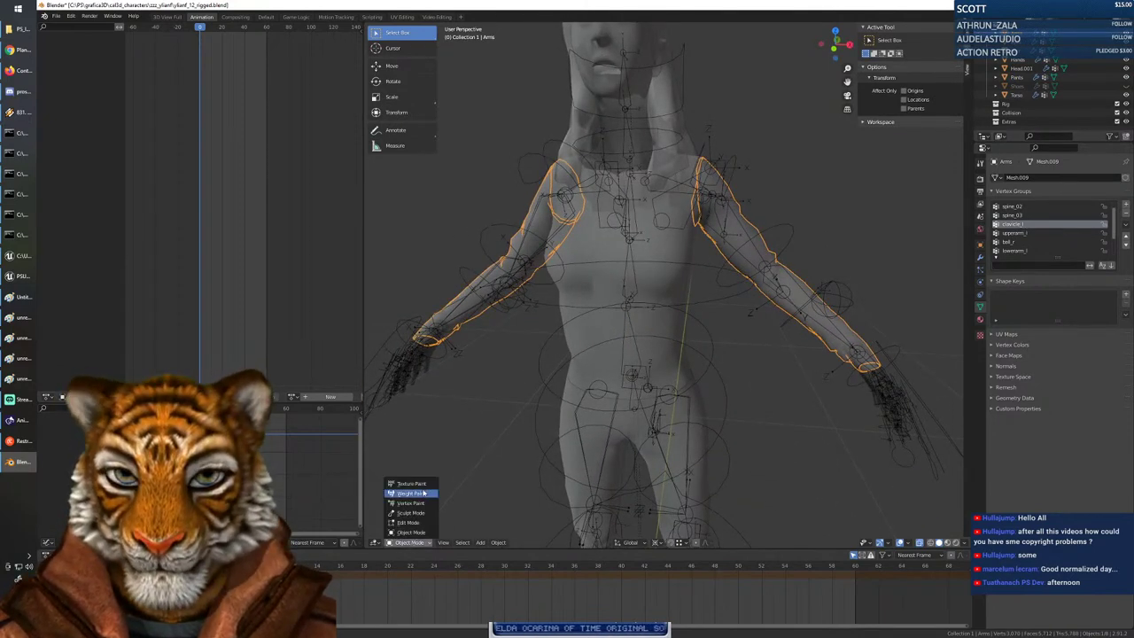
{"action": "left_click", "coordinate": [425, 494]}
{"action": "left_click", "coordinate": [56, 16]}
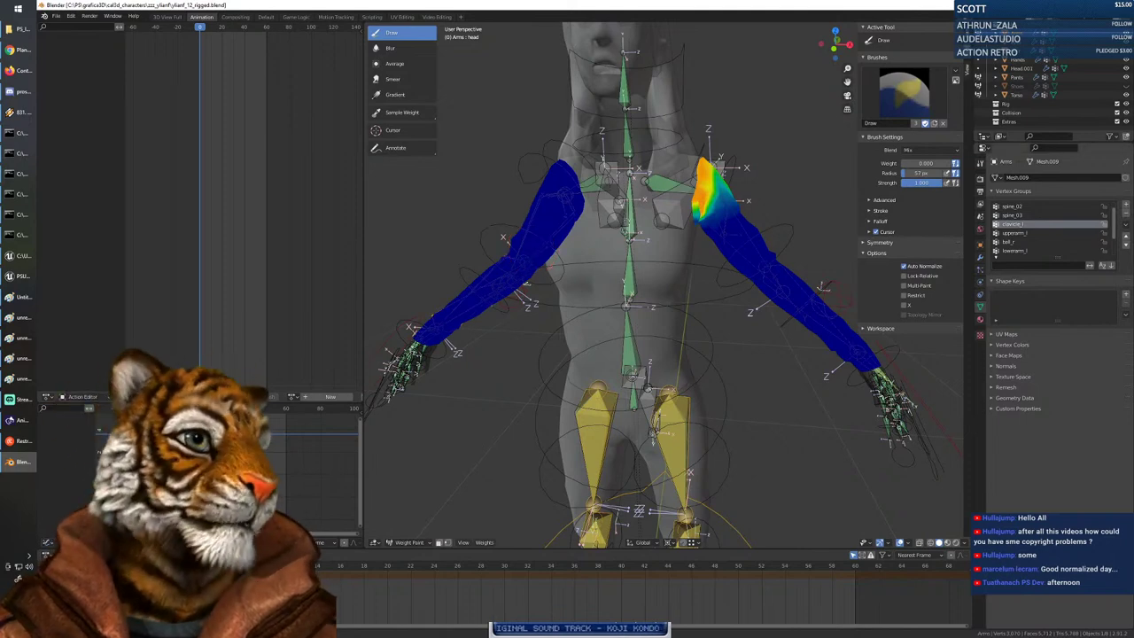
{"action": "left_click", "coordinate": [19, 440]}
{"action": "left_click", "coordinate": [20, 91]}
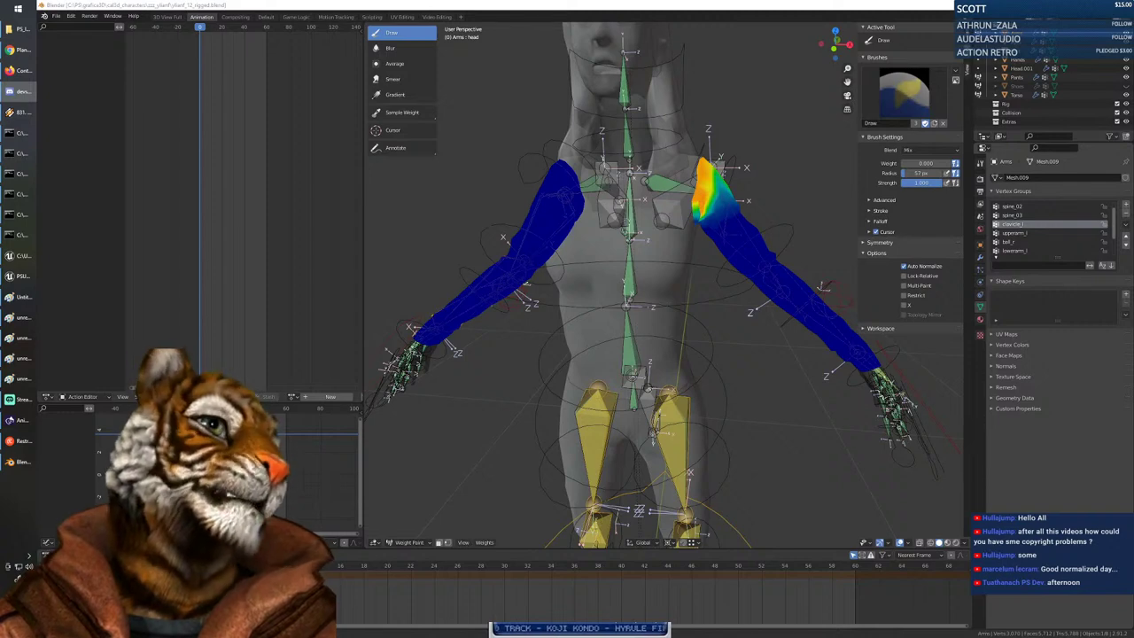
{"action": "left_click", "coordinate": [19, 441]}
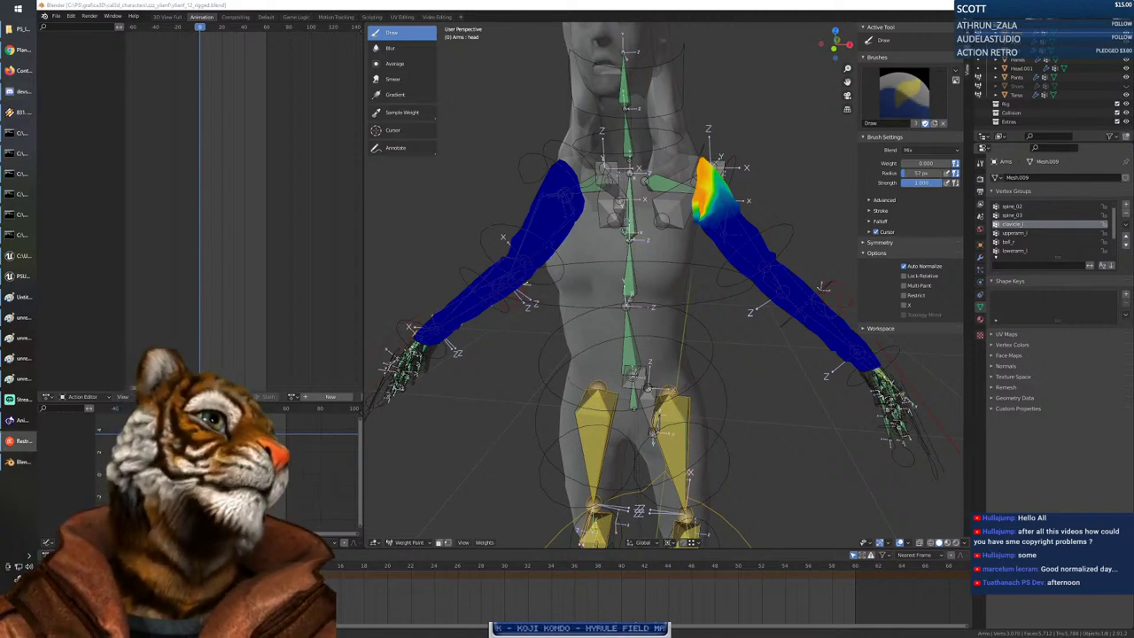
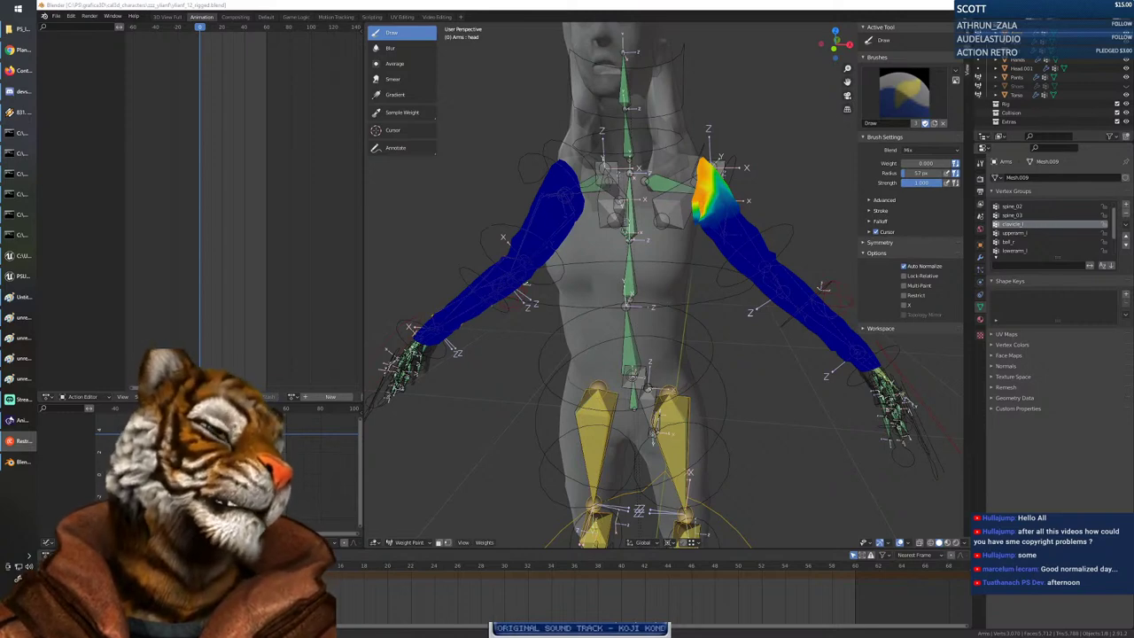
Set the brush weight to 0.822 and paint the clavicle_l weight over the front and back of the character's left shoulder on the Arms mesh.
{"action": "mouse_move", "coordinate": [681, 368]}
{"action": "middle_mouse_down"}
{"action": "mouse_move", "coordinate": [600, 359]}
{"action": "mouse_move", "coordinate": [740, 358]}
{"action": "mouse_move", "coordinate": [685, 351]}
{"action": "middle_mouse_up"}
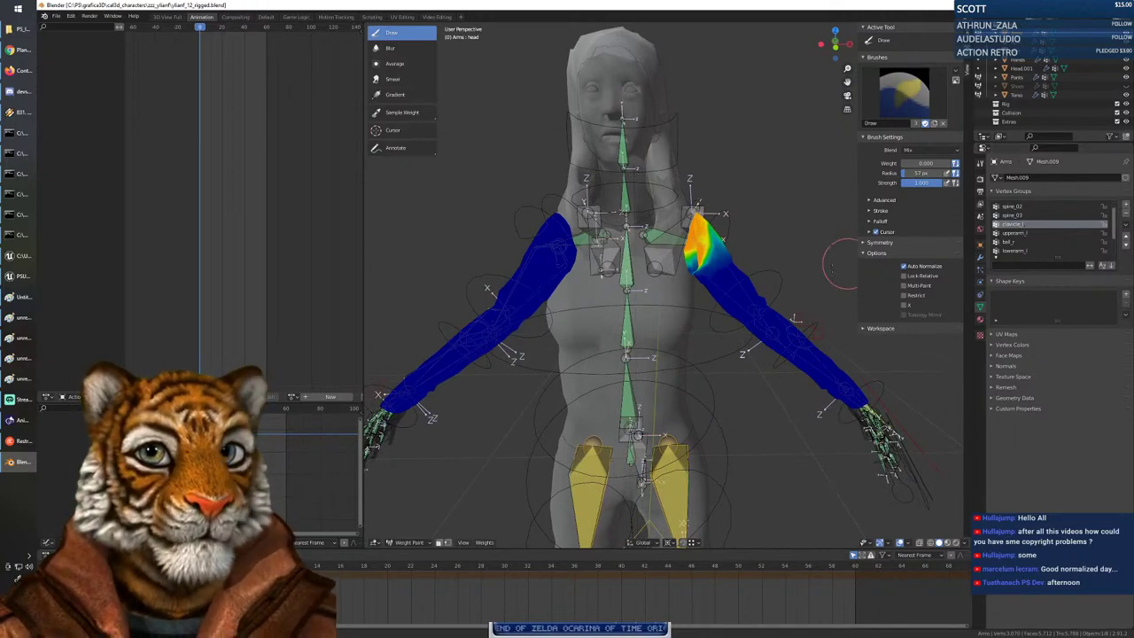
{"action": "mouse_move", "coordinate": [751, 323]}
{"action": "middle_mouse_down"}
{"action": "mouse_move", "coordinate": [797, 306]}
{"action": "mouse_move", "coordinate": [733, 315]}
{"action": "middle_mouse_up"}
{"action": "right_click", "coordinate": [651, 254]}
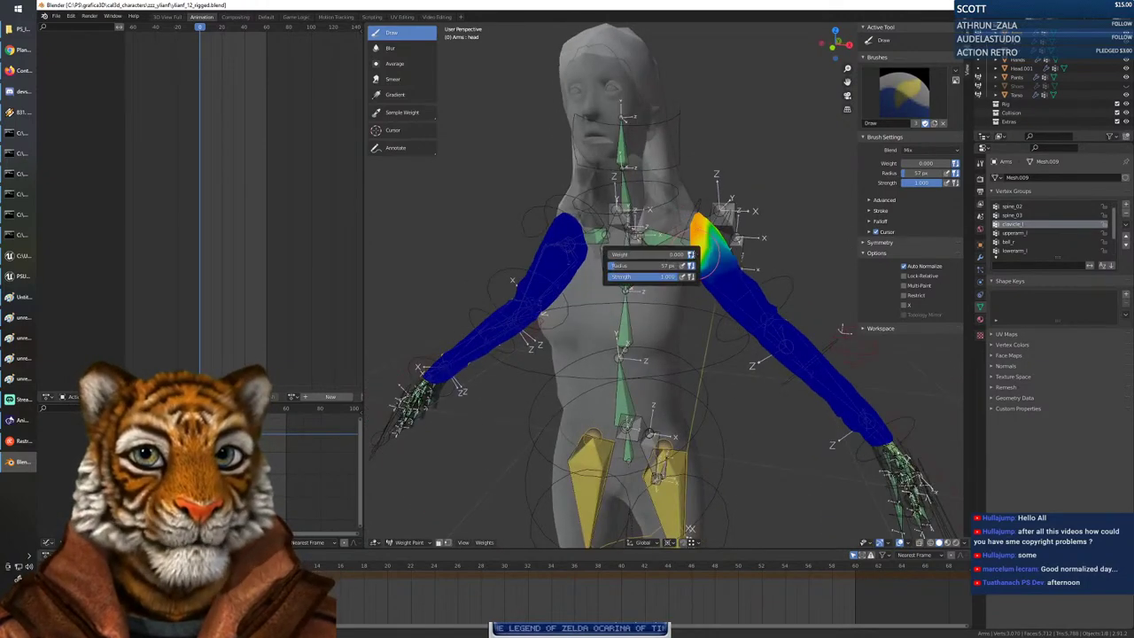
{"action": "left_click_drag", "start_coordinate": [622, 254], "coordinate": [653, 255]}
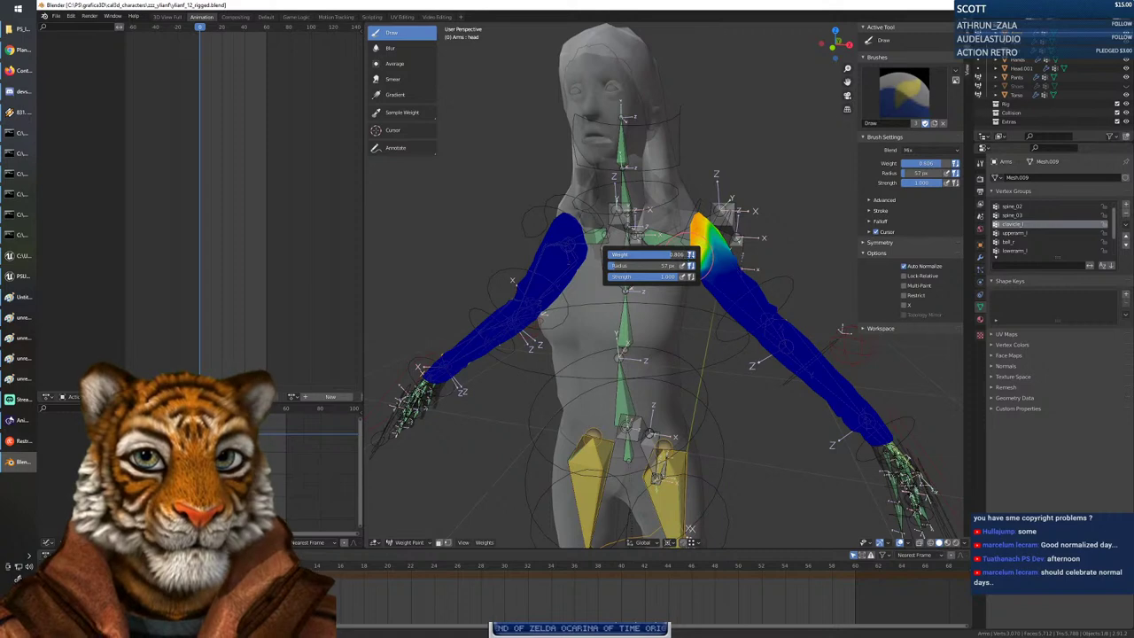
{"action": "middle_click_drag", "start_coordinate": [779, 342], "coordinate": [721, 349]}
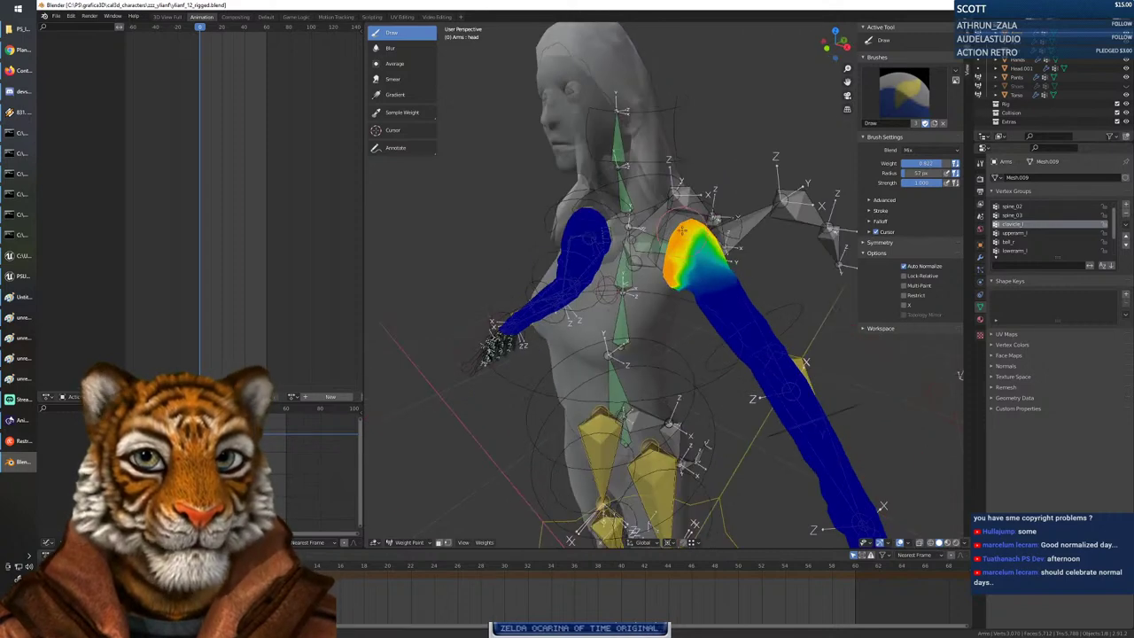
{"action": "left_click_drag", "start_coordinate": [682, 230], "coordinate": [681, 277]}
{"action": "mouse_move", "coordinate": [679, 276]}
{"action": "middle_mouse_down"}
{"action": "mouse_move", "coordinate": [630, 306]}
{"action": "mouse_move", "coordinate": [572, 258]}
{"action": "middle_mouse_up"}
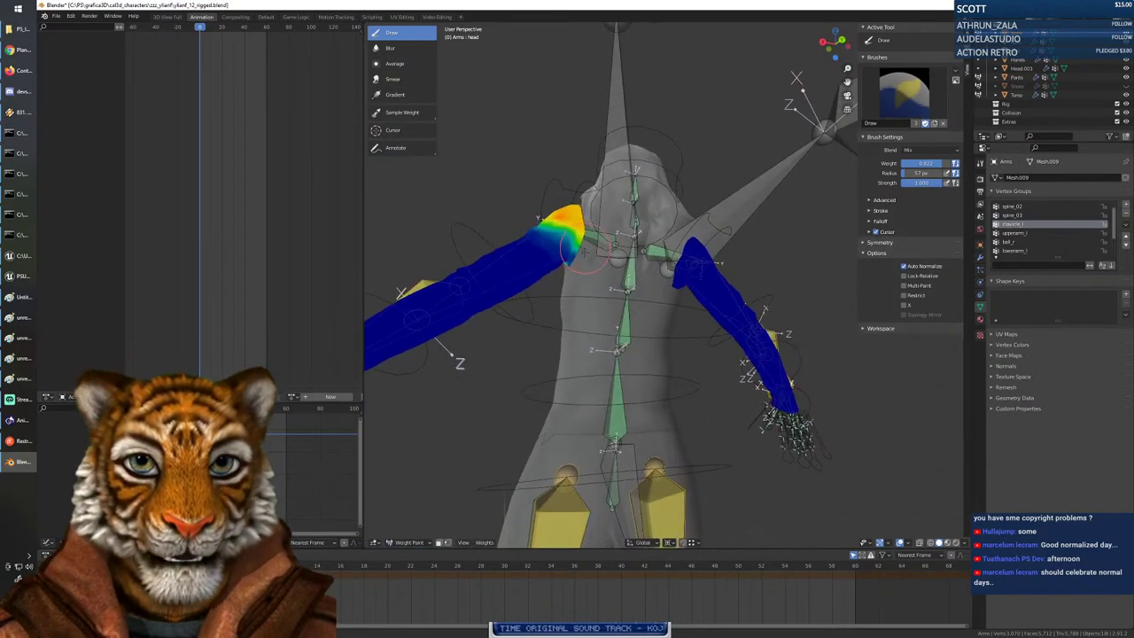
{"action": "left_click_drag", "start_coordinate": [580, 264], "coordinate": [577, 276]}
{"action": "mouse_move", "coordinate": [574, 311]}
{"action": "middle_mouse_down"}
{"action": "mouse_move", "coordinate": [682, 306]}
{"action": "mouse_move", "coordinate": [651, 317]}
{"action": "middle_mouse_up"}
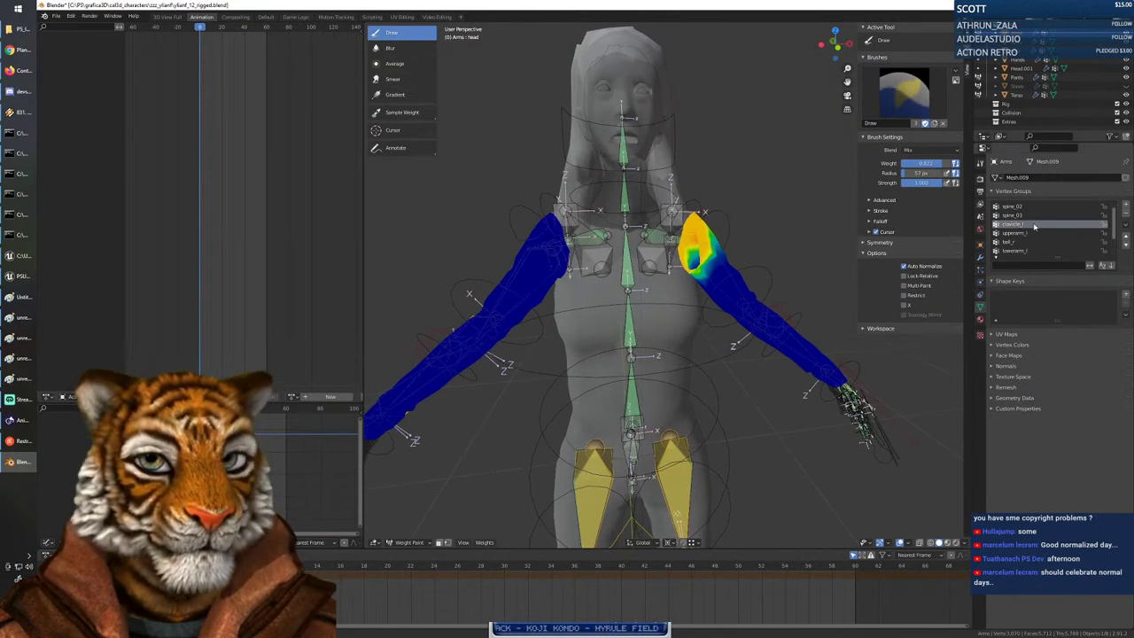
Activate the clavicle_r vertex group on the Arms mesh and sort the vertex group list by name.
{"action": "scroll", "coordinate": [1032, 225], "scroll_direction": "down", "scroll_amount": 3}
{"action": "left_click", "coordinate": [1024, 252]}
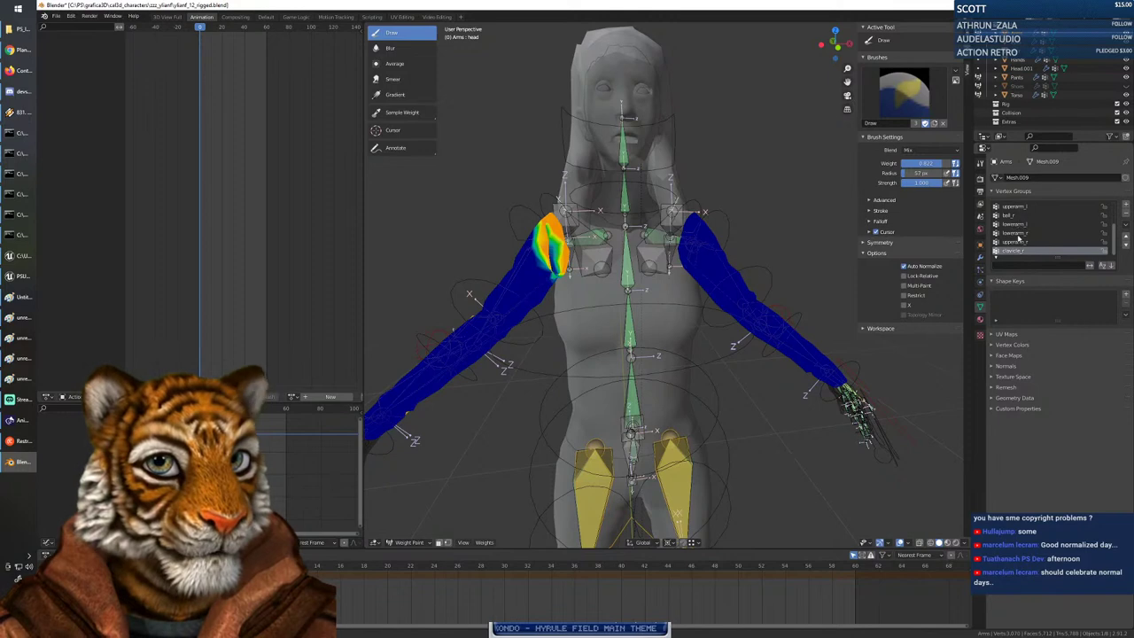
{"action": "left_click", "coordinate": [1104, 266]}
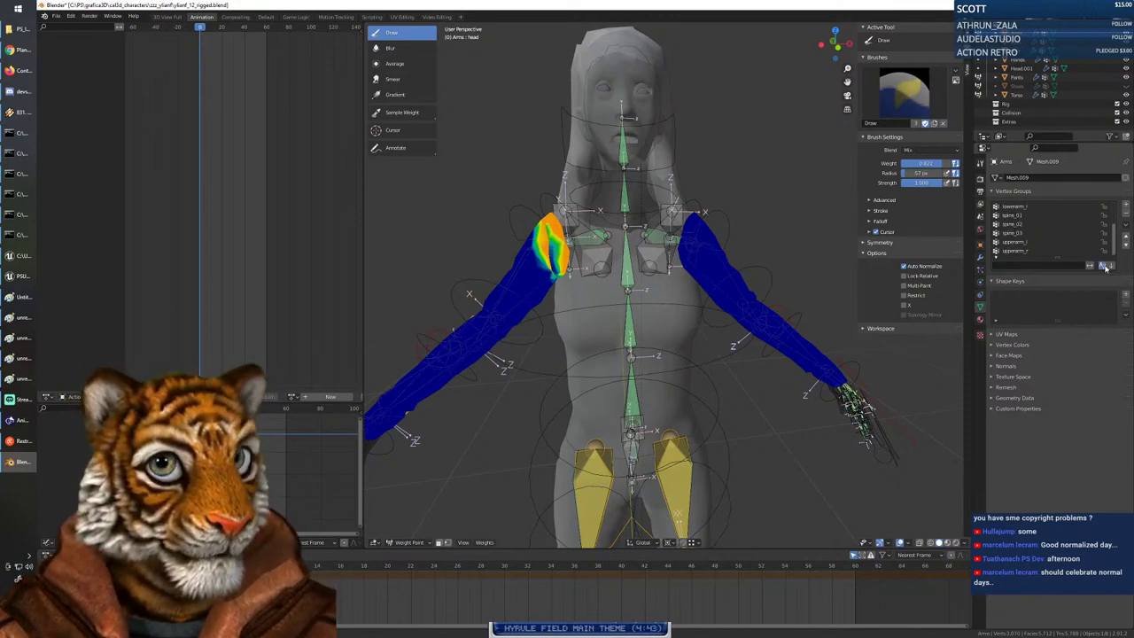
{"action": "scroll", "coordinate": [1040, 241], "scroll_direction": "up", "scroll_amount": 3}
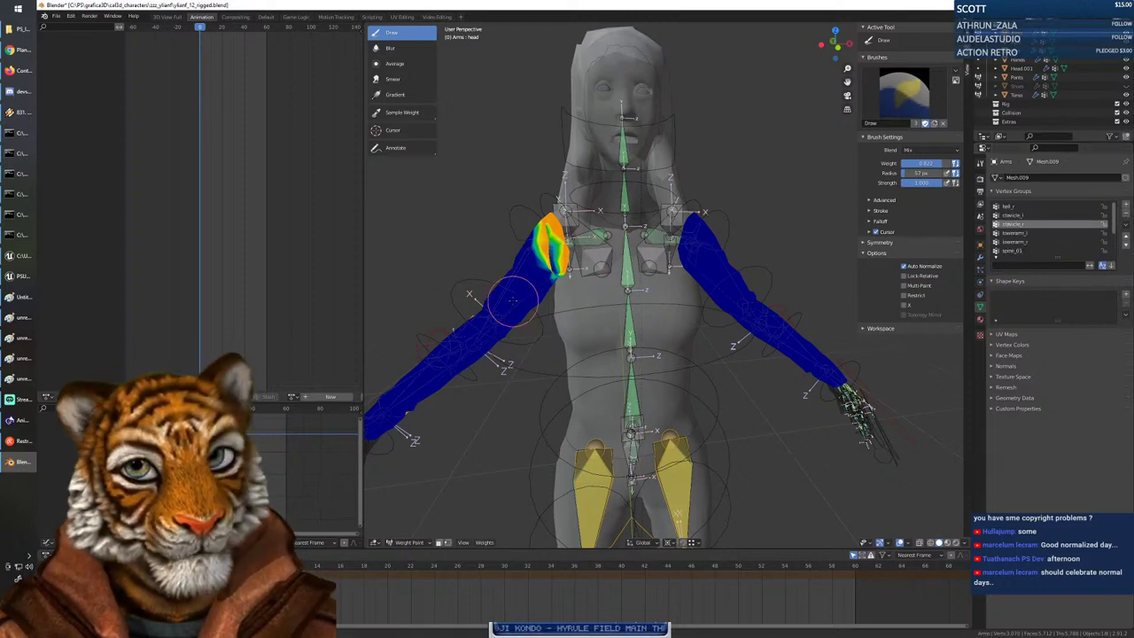
Paint the clavicle_r weight at 0.822 over the front of the character's right shoulder.
{"action": "middle_click_drag", "start_coordinate": [512, 301], "coordinate": [739, 263]}
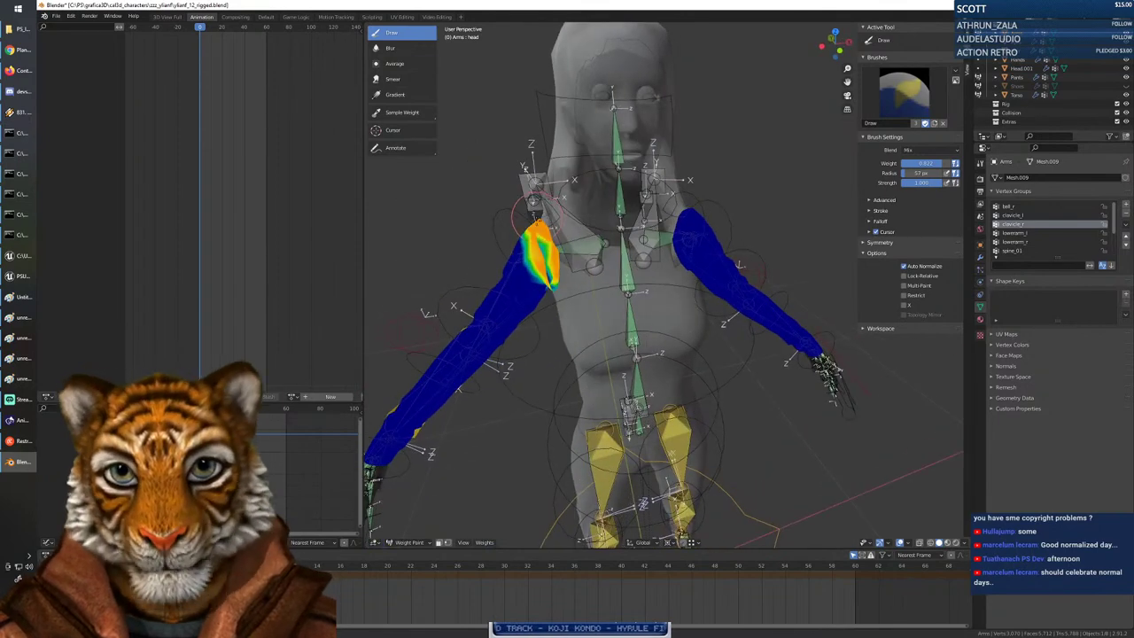
{"action": "mouse_move", "coordinate": [533, 208]}
{"action": "left_mouse_down"}
{"action": "mouse_move", "coordinate": [543, 285]}
{"action": "mouse_move", "coordinate": [538, 265]}
{"action": "mouse_move", "coordinate": [554, 288]}
{"action": "mouse_move", "coordinate": [535, 246]}
{"action": "mouse_move", "coordinate": [550, 283]}
{"action": "mouse_move", "coordinate": [537, 251]}
{"action": "mouse_move", "coordinate": [532, 289]}
{"action": "left_mouse_up"}
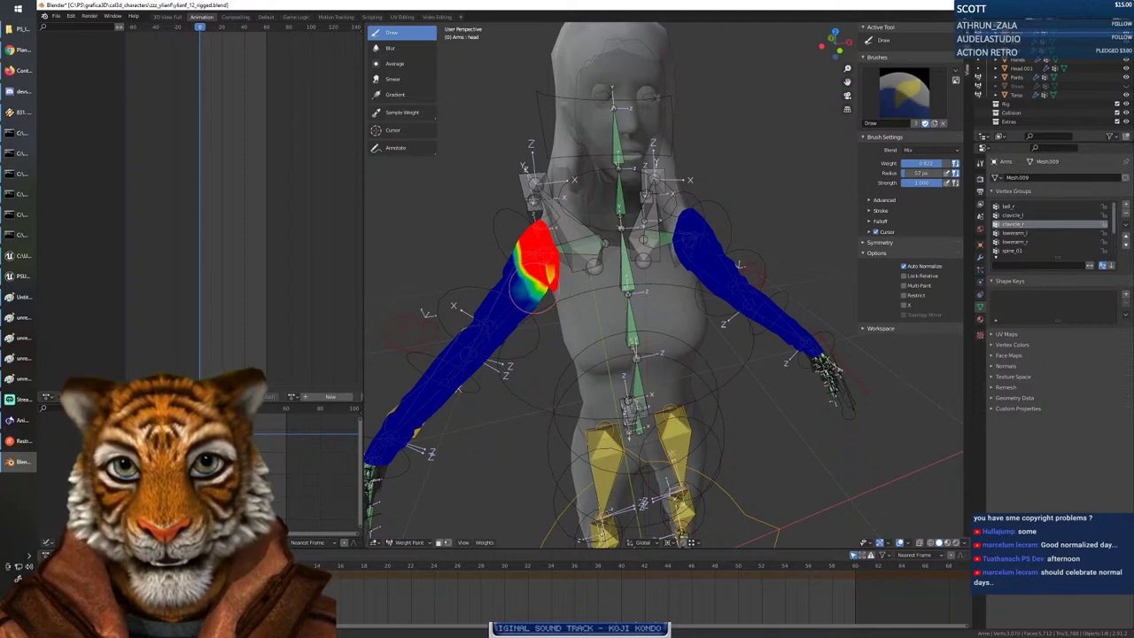
{"action": "mouse_move", "coordinate": [533, 289]}
{"action": "middle_mouse_down"}
{"action": "mouse_move", "coordinate": [686, 277]}
{"action": "mouse_move", "coordinate": [521, 270]}
{"action": "middle_mouse_up"}
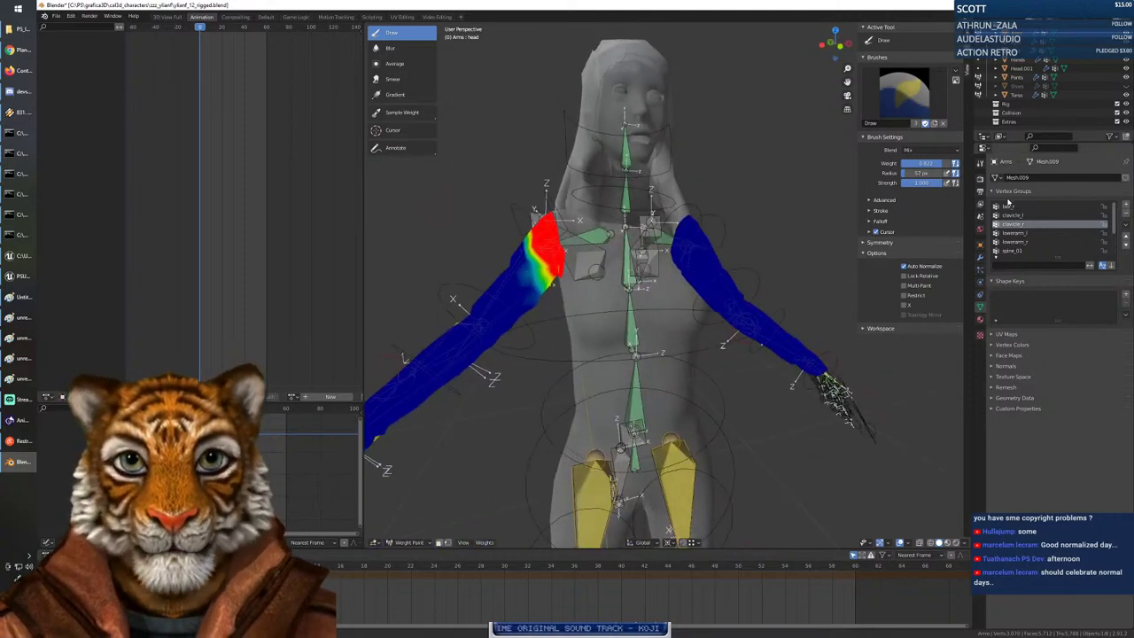
Check the upperarm_r weight on the character's right arm, and make clavicle_r the active group again.
{"action": "scroll", "coordinate": [1030, 235], "scroll_direction": "down", "scroll_amount": 1}
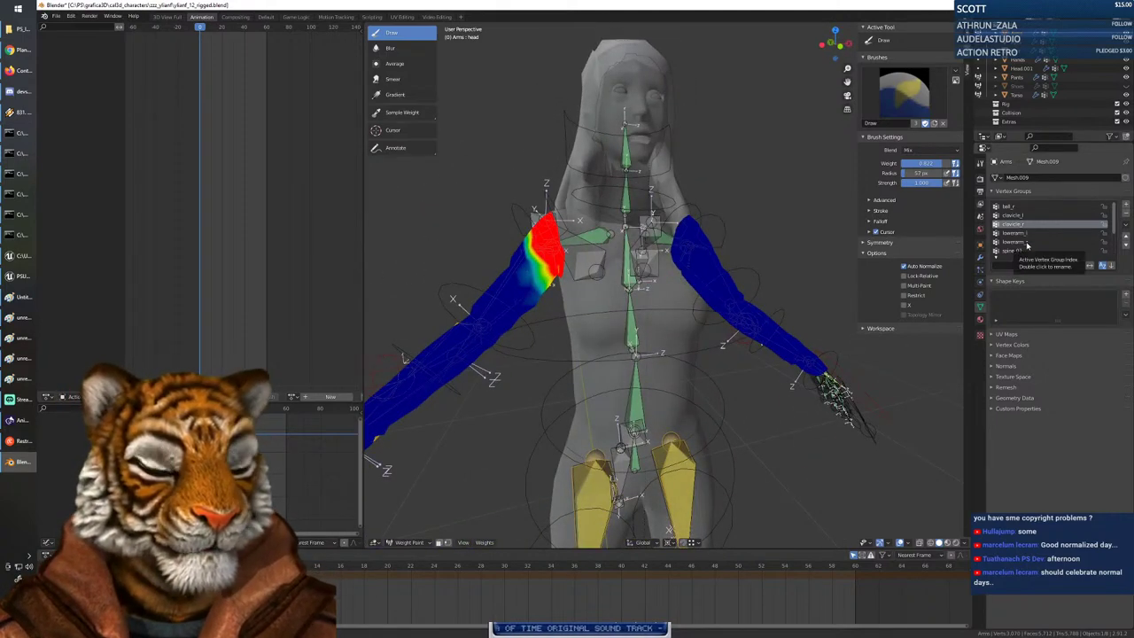
{"action": "scroll", "coordinate": [1032, 234], "scroll_direction": "down", "scroll_amount": 3}
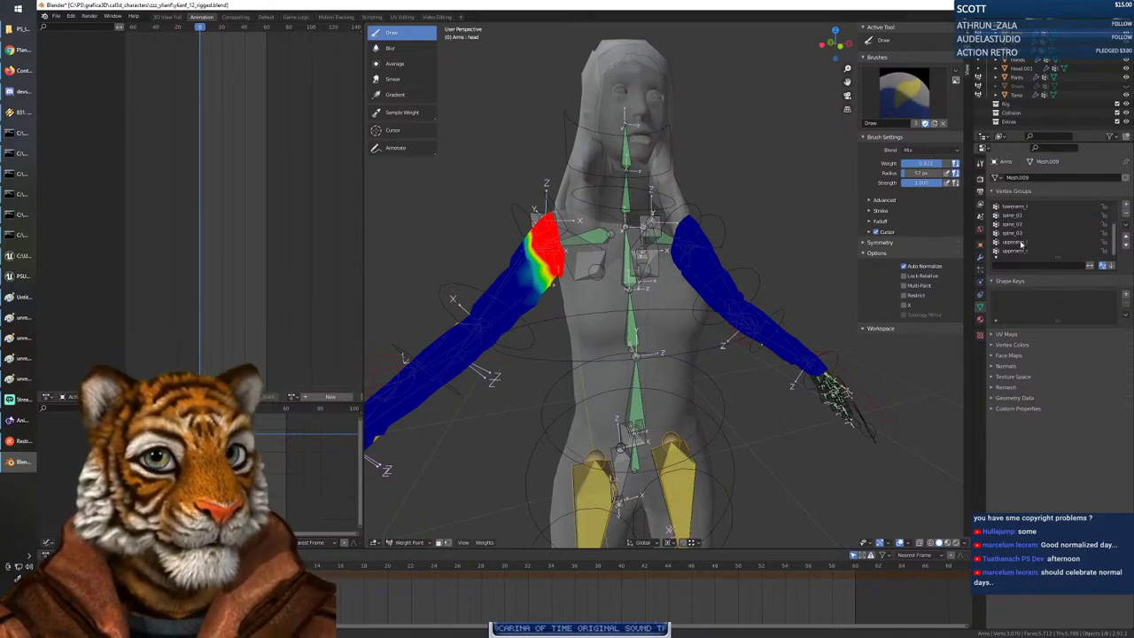
{"action": "left_click", "coordinate": [1019, 252]}
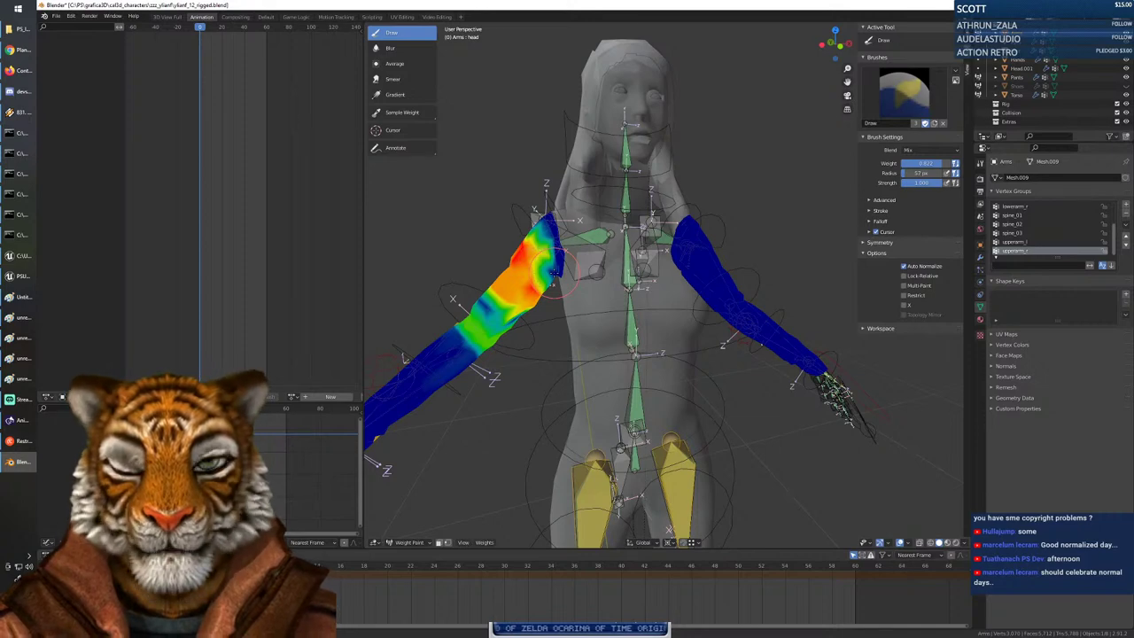
{"action": "left_click", "coordinate": [554, 272], "text": "shift"}
Set the brush weight to 0.422 and soften the clavicle_r falloff around the front and back of the right shoulder.
{"action": "middle_click_drag", "start_coordinate": [537, 296], "coordinate": [557, 274]}
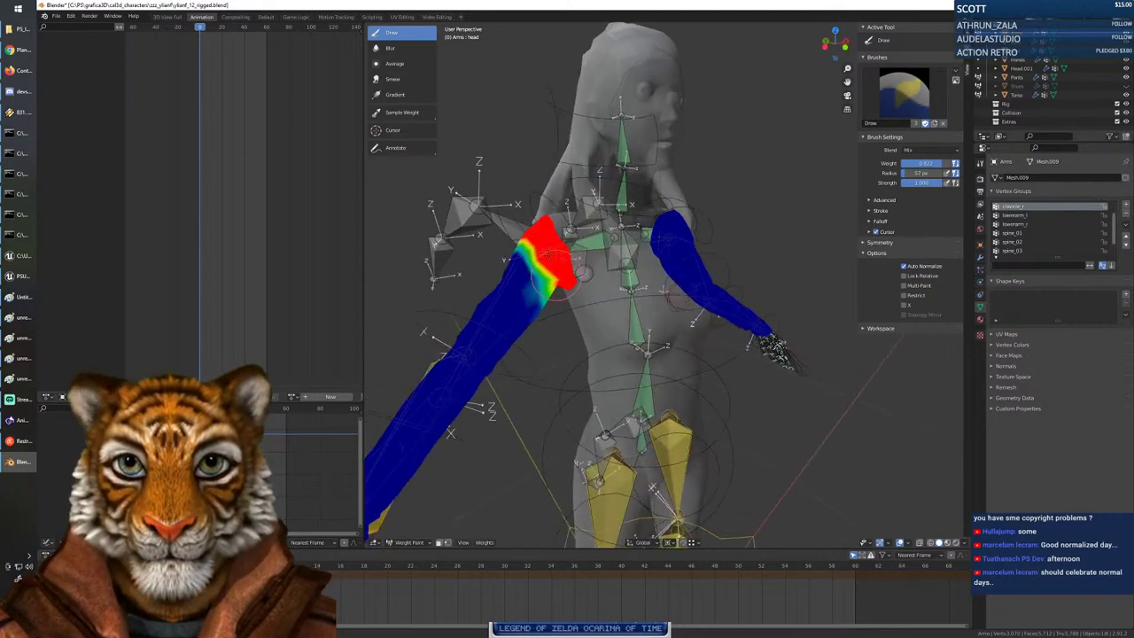
{"action": "right_click", "coordinate": [557, 270]}
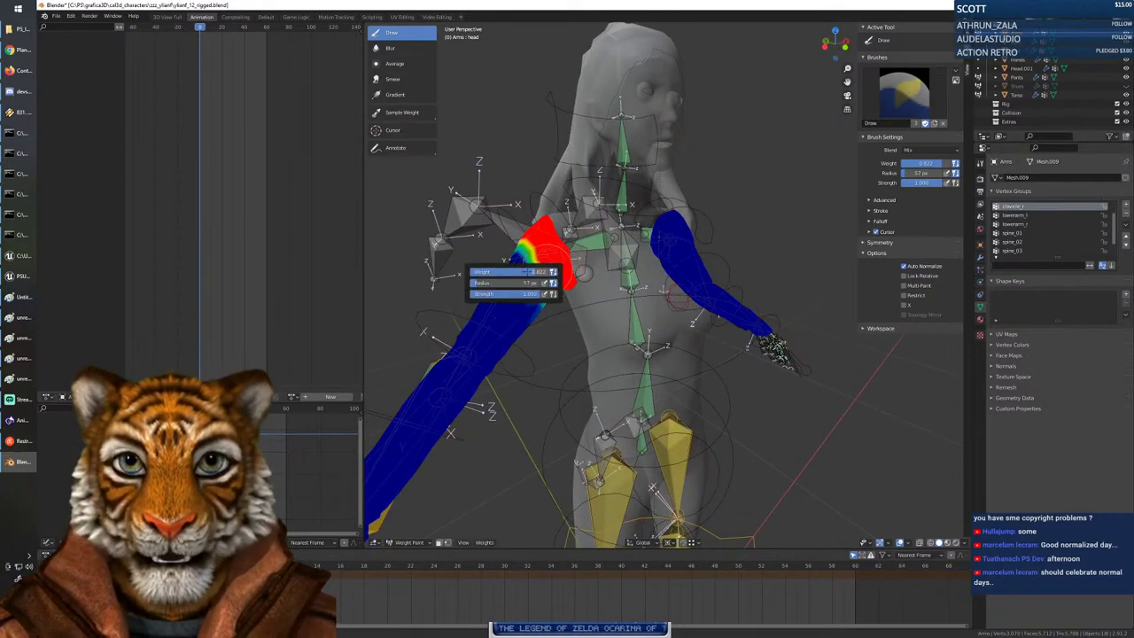
{"action": "left_click_drag", "start_coordinate": [534, 272], "coordinate": [503, 272]}
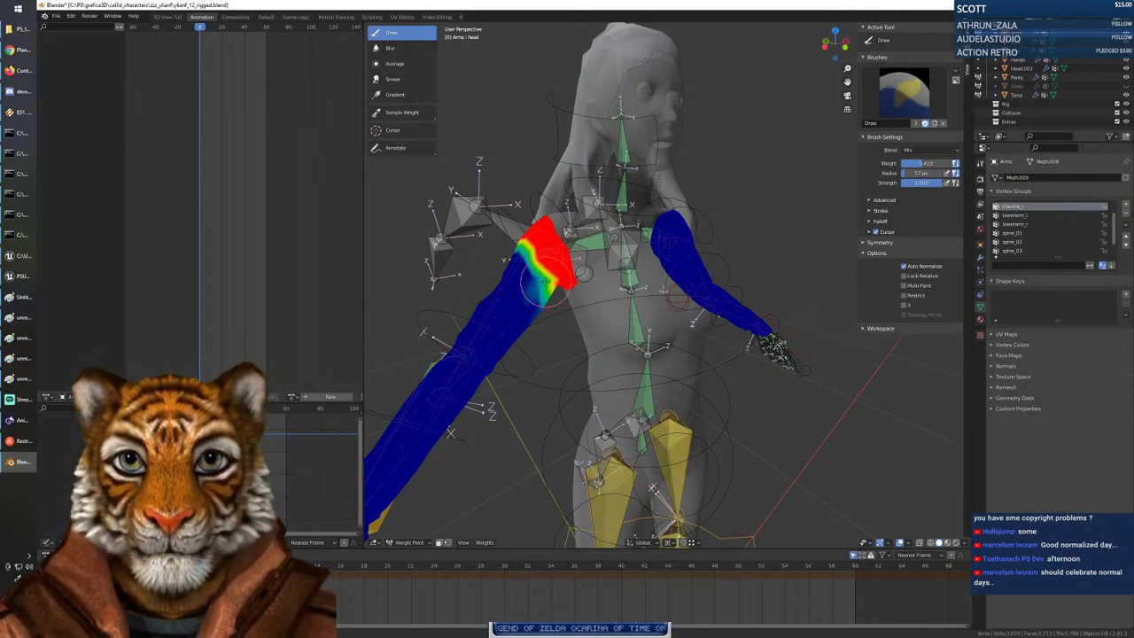
{"action": "left_click_drag", "start_coordinate": [531, 238], "coordinate": [538, 275]}
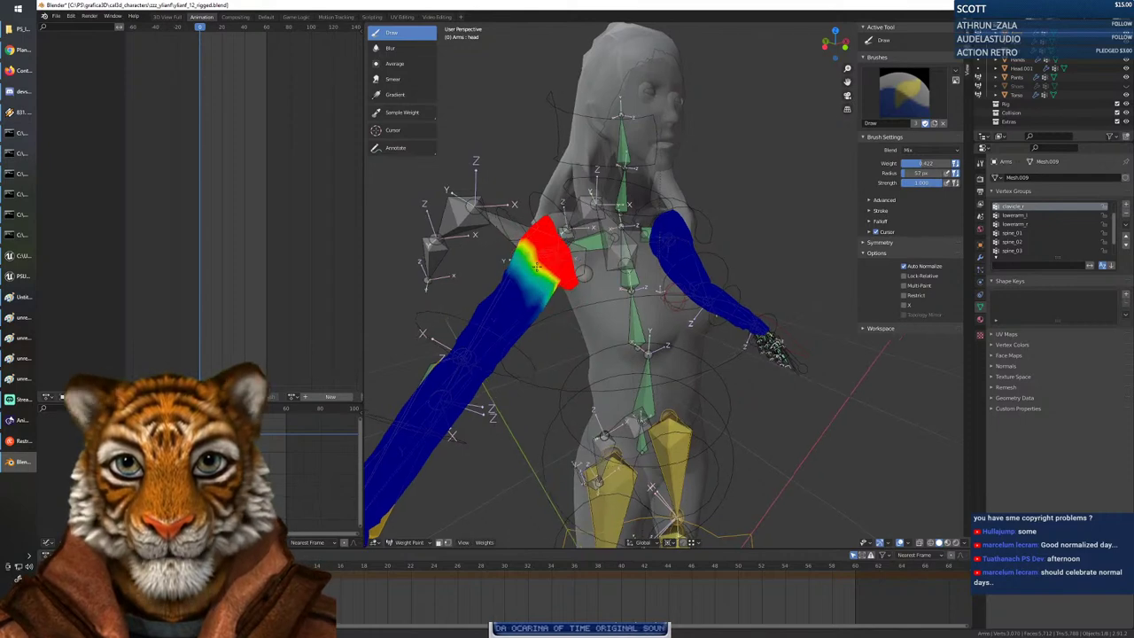
{"action": "mouse_move", "coordinate": [527, 244]}
{"action": "middle_mouse_down"}
{"action": "mouse_move", "coordinate": [609, 276]}
{"action": "mouse_move", "coordinate": [665, 282]}
{"action": "middle_mouse_up"}
{"action": "left_click_drag", "start_coordinate": [701, 245], "coordinate": [700, 266]}
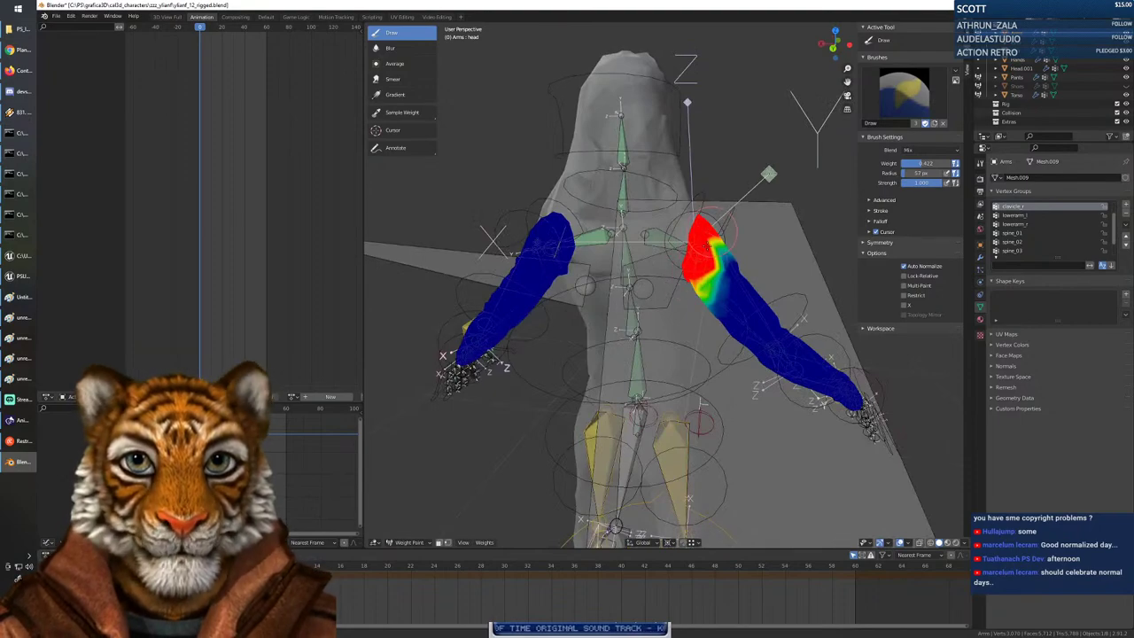
{"action": "middle_click_drag", "start_coordinate": [702, 247], "coordinate": [549, 265]}
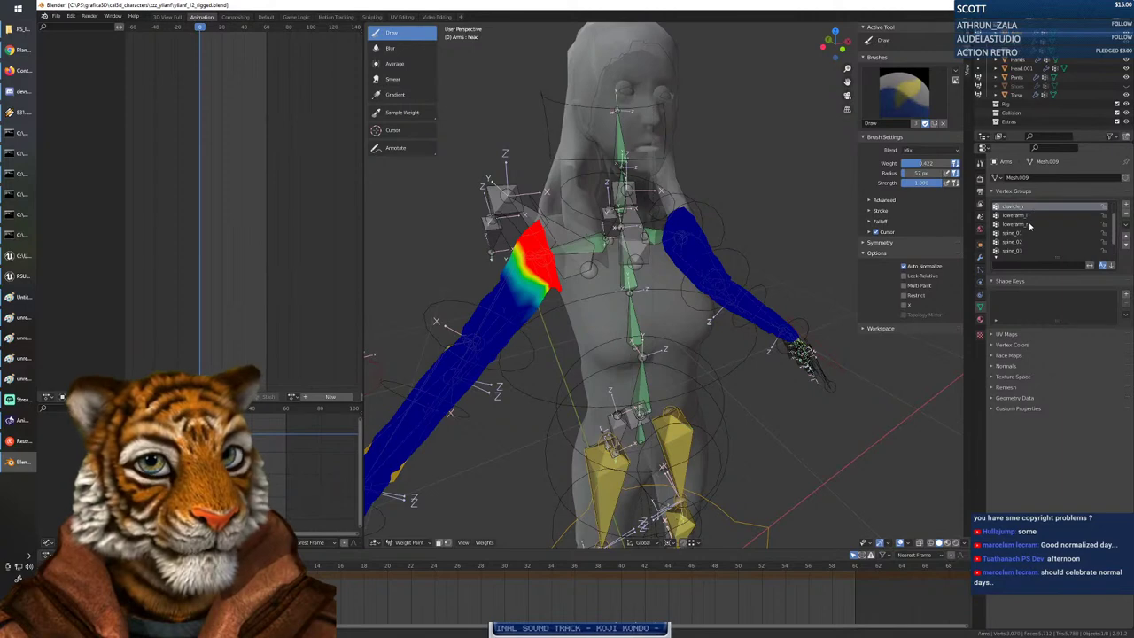
Activate the upperarm_r vertex group and paint its weight at 0.422 over the front and back of the right shoulder.
{"action": "scroll", "coordinate": [1033, 237], "scroll_direction": "down", "scroll_amount": 2}
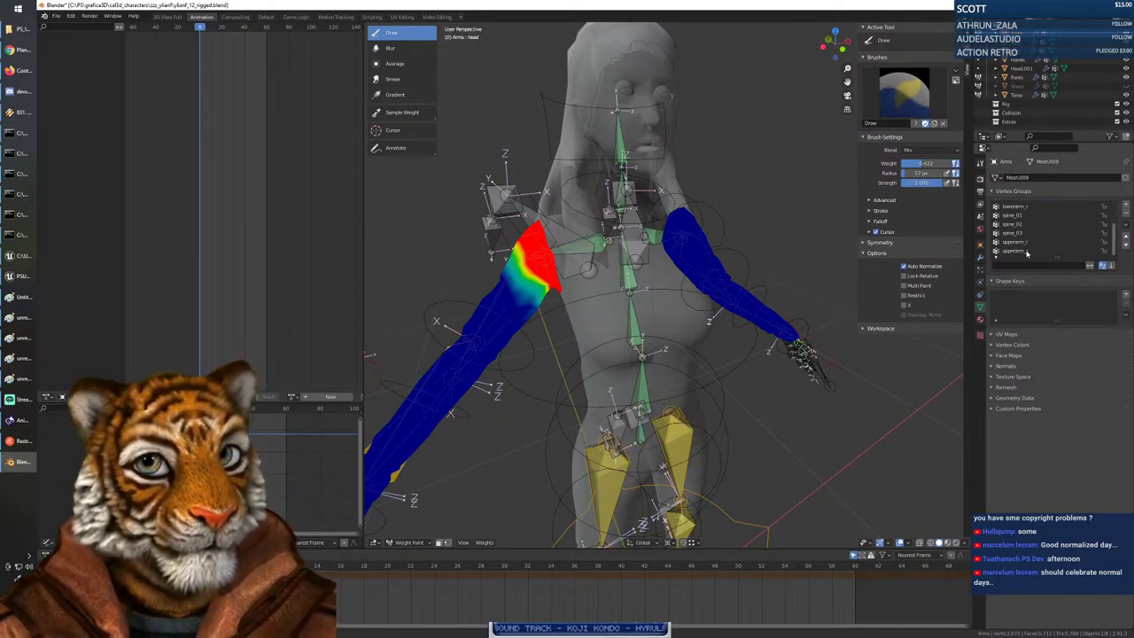
{"action": "left_click", "coordinate": [1018, 251]}
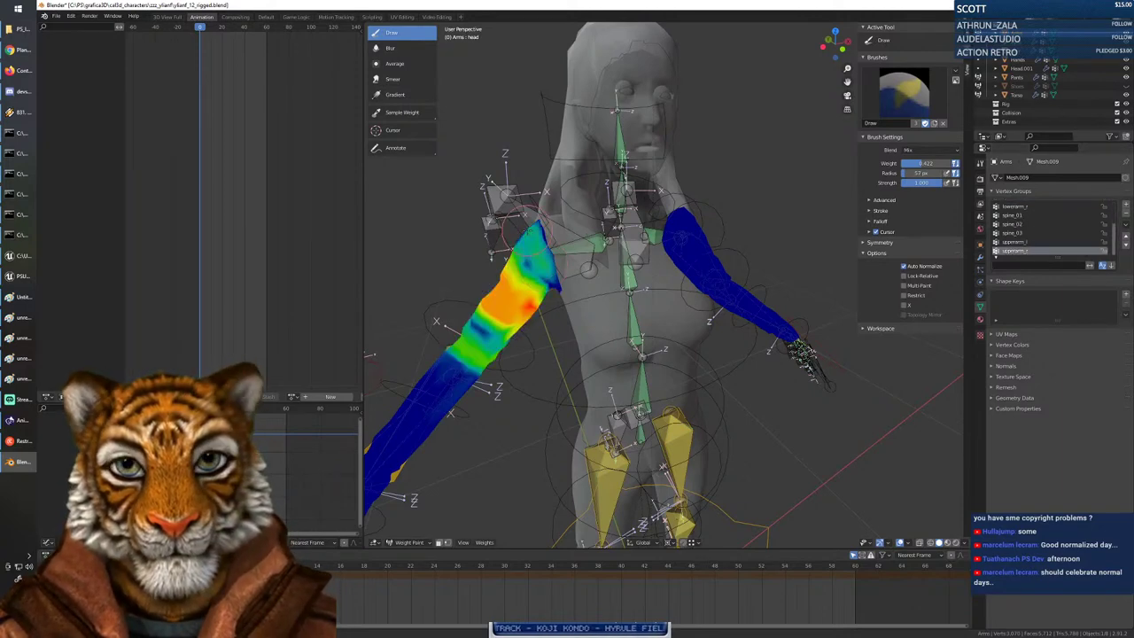
{"action": "mouse_move", "coordinate": [540, 235]}
{"action": "left_mouse_down"}
{"action": "mouse_move", "coordinate": [551, 285]}
{"action": "mouse_move", "coordinate": [537, 265]}
{"action": "left_mouse_up"}
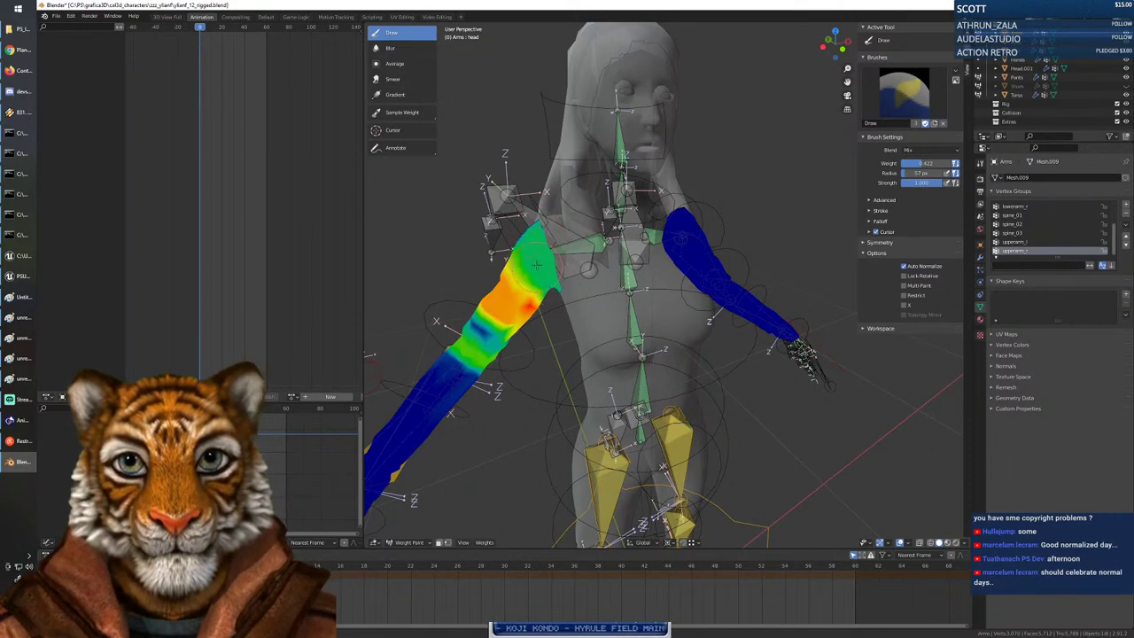
{"action": "middle_click_drag", "start_coordinate": [560, 273], "coordinate": [677, 254]}
{"action": "mouse_move", "coordinate": [682, 252]}
{"action": "left_mouse_down"}
{"action": "mouse_move", "coordinate": [673, 297]}
{"action": "mouse_move", "coordinate": [684, 255]}
{"action": "left_mouse_up"}
{"action": "middle_click_drag", "start_coordinate": [655, 284], "coordinate": [739, 309]}
{"action": "middle_click_drag", "start_coordinate": [574, 214], "coordinate": [569, 215]}
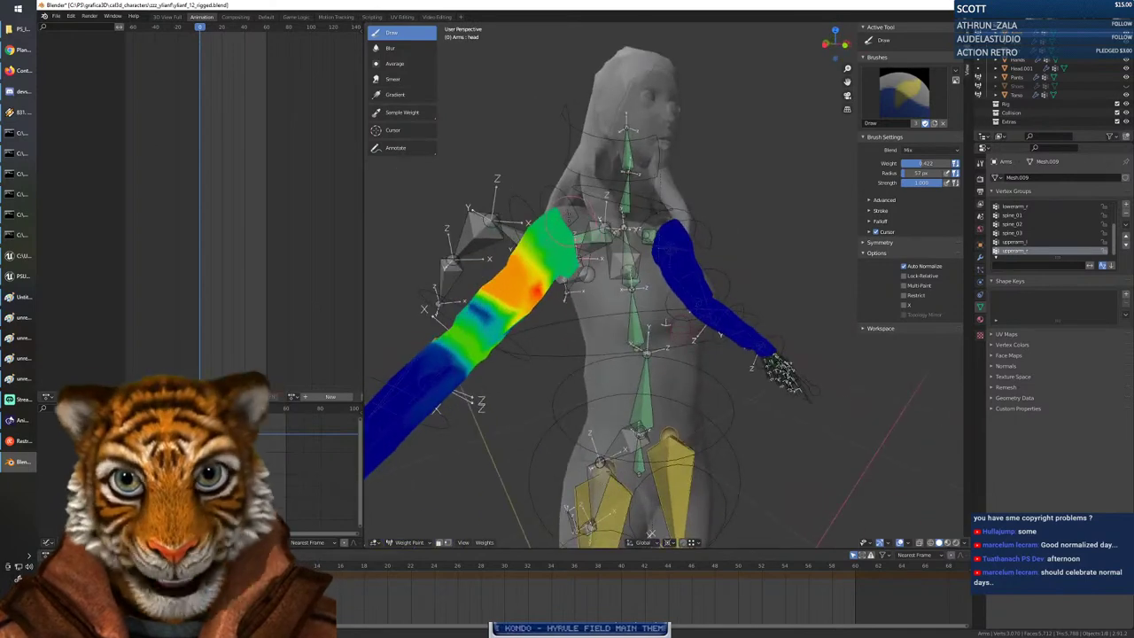
Set the brush weight to 1.000 and fill the middle of the right upper arm with upperarm_r weight, front and back.
{"action": "middle_click_drag", "start_coordinate": [618, 293], "coordinate": [624, 302]}
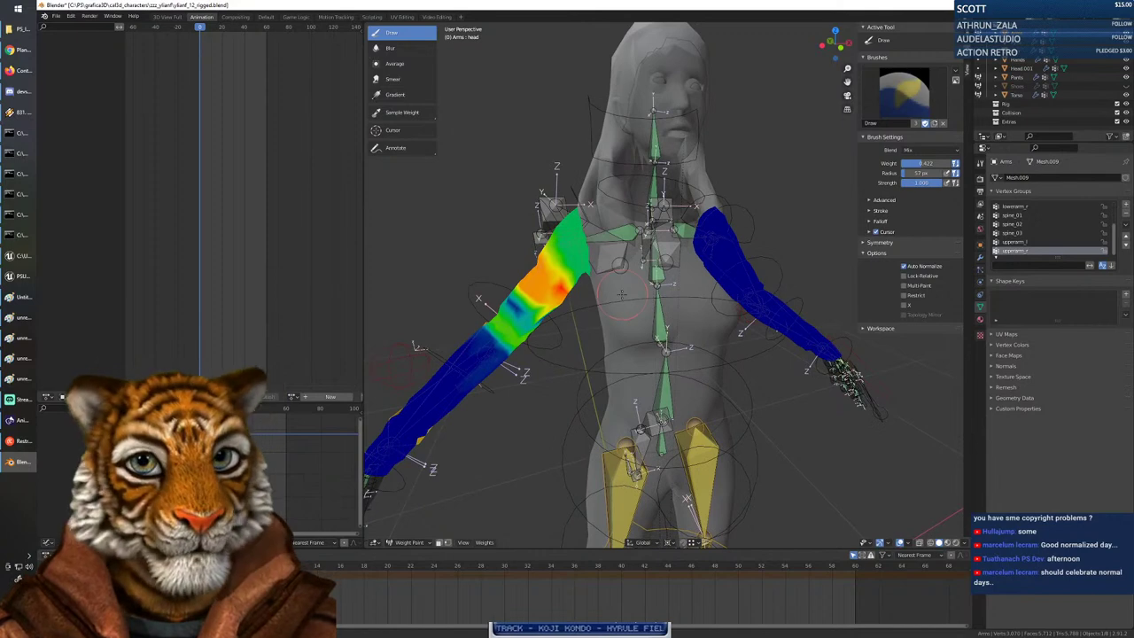
{"action": "right_click", "coordinate": [621, 294]}
{"action": "left_click_drag", "start_coordinate": [588, 295], "coordinate": [653, 295]}
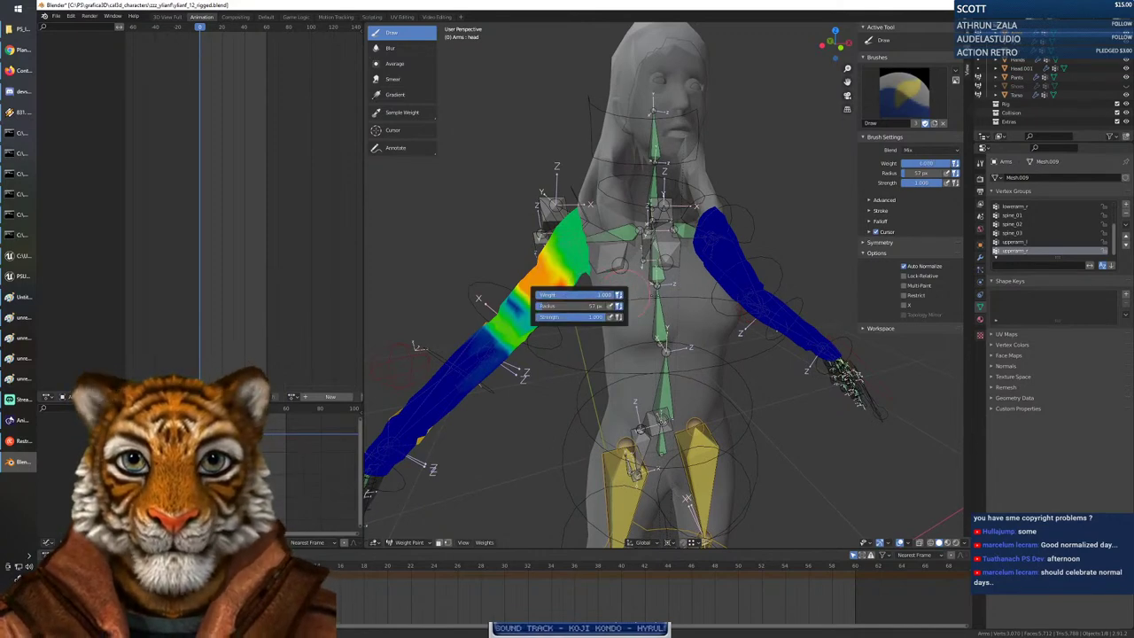
{"action": "mouse_move", "coordinate": [553, 309]}
{"action": "left_mouse_down"}
{"action": "mouse_move", "coordinate": [507, 263]}
{"action": "mouse_move", "coordinate": [548, 310]}
{"action": "left_mouse_up"}
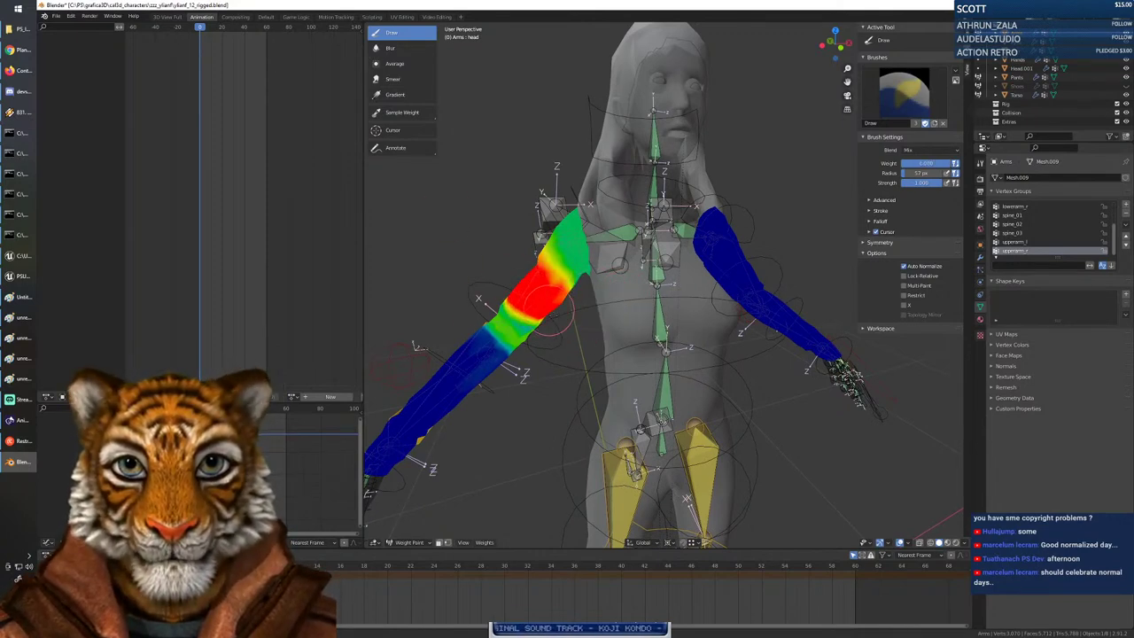
{"action": "middle_click_drag", "start_coordinate": [463, 278], "coordinate": [748, 304]}
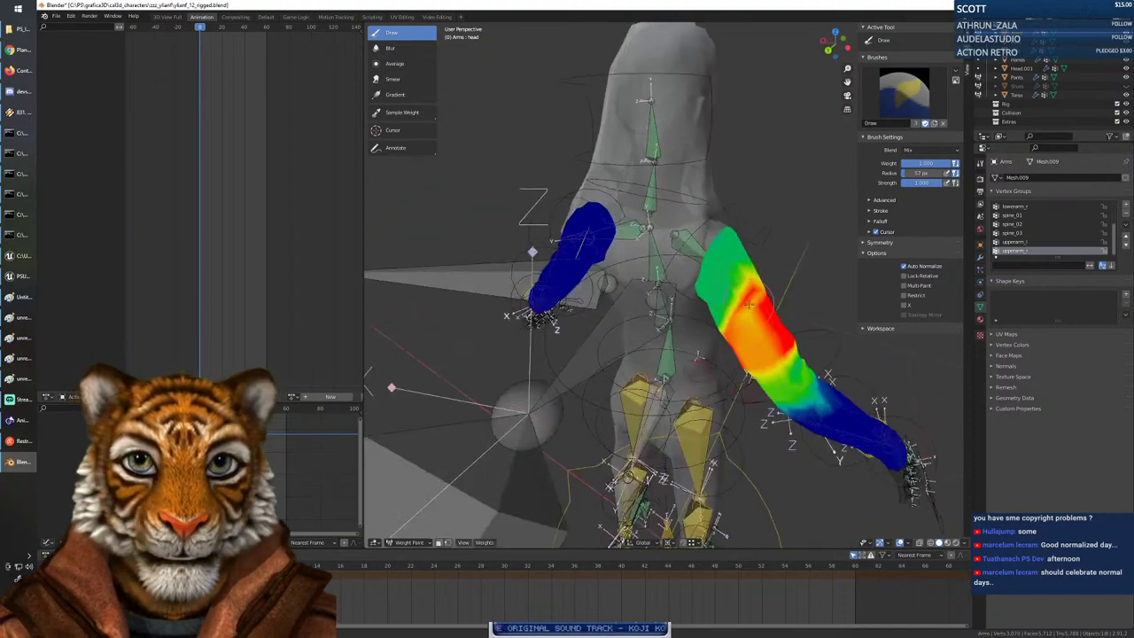
{"action": "left_click_drag", "start_coordinate": [748, 304], "coordinate": [726, 368]}
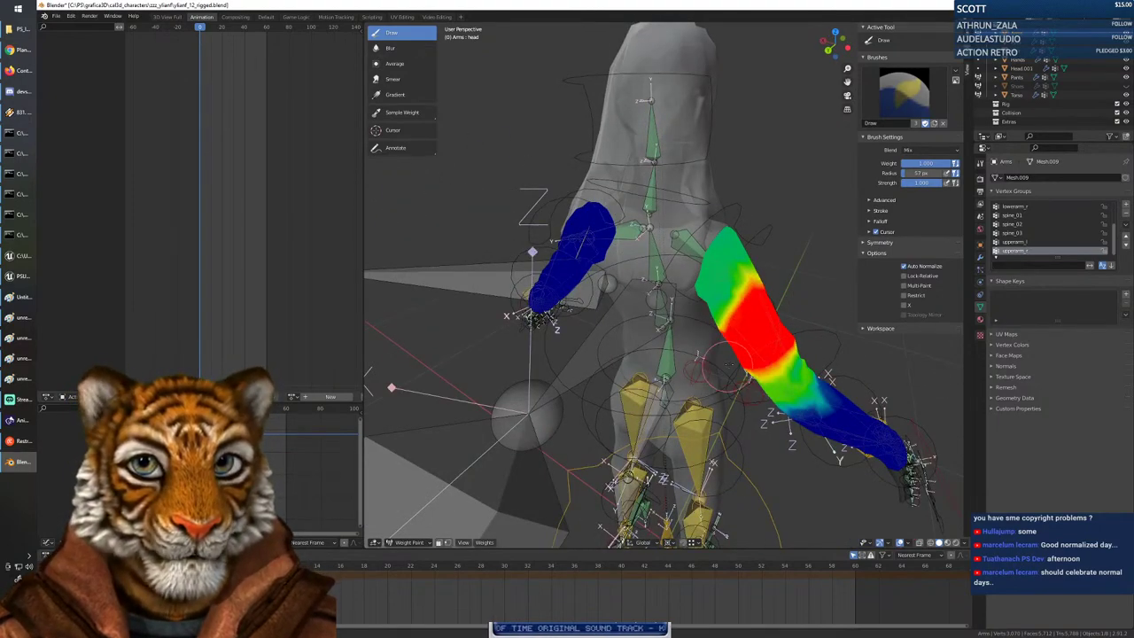
{"action": "middle_click_drag", "start_coordinate": [724, 346], "coordinate": [715, 322]}
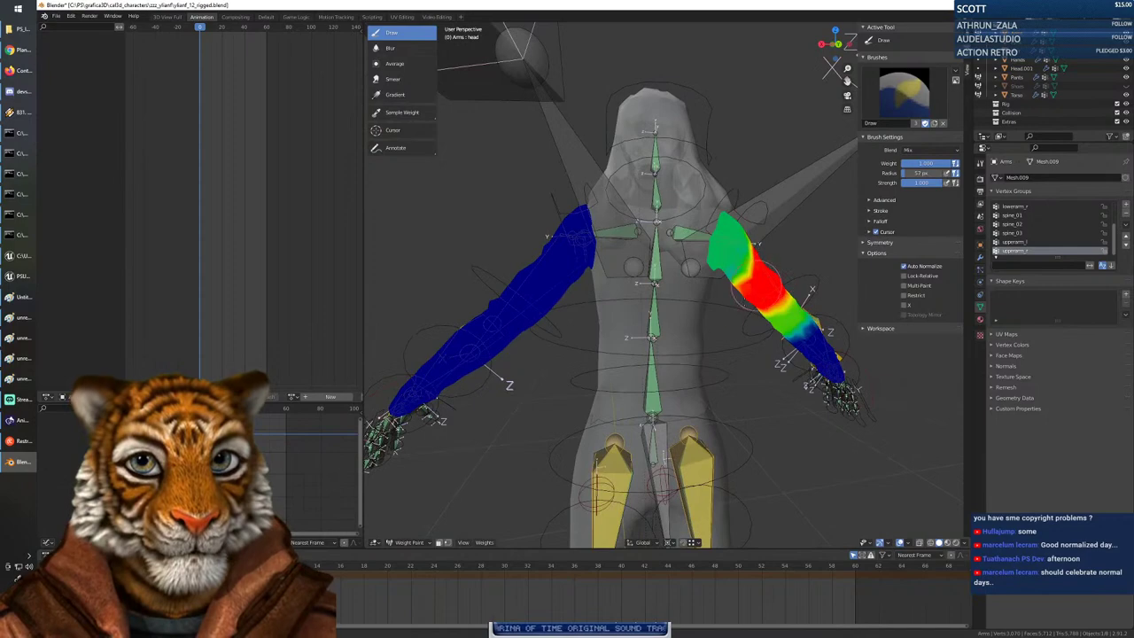
{"action": "mouse_move", "coordinate": [661, 357]}
{"action": "middle_mouse_down"}
{"action": "mouse_move", "coordinate": [549, 342]}
{"action": "mouse_move", "coordinate": [563, 336]}
{"action": "middle_mouse_up"}
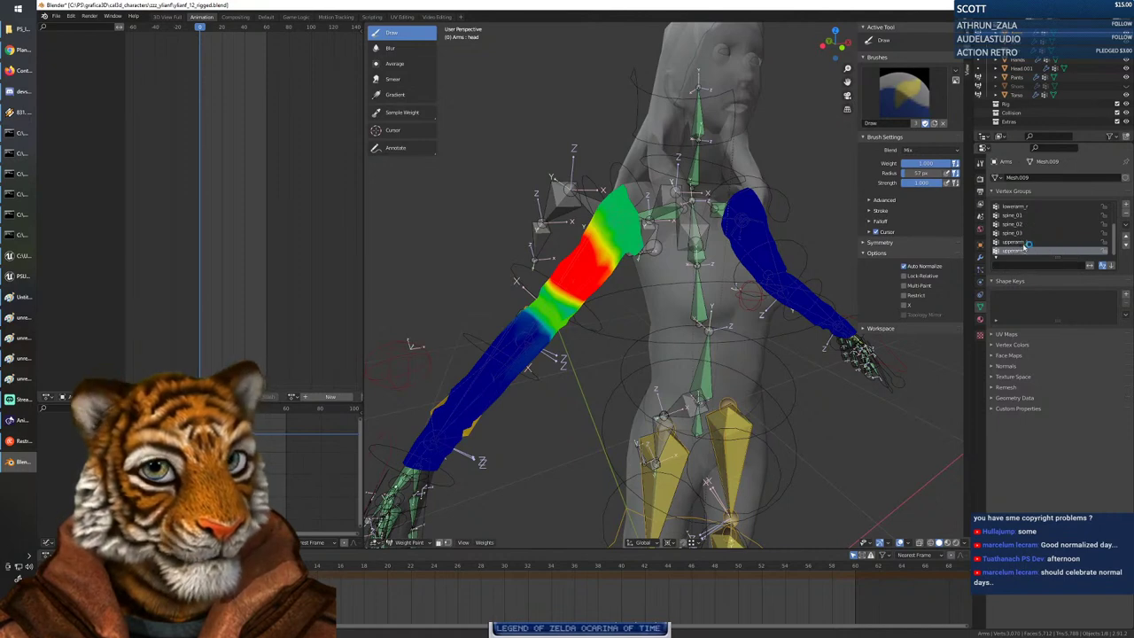
Activate the lowerarm_r vertex group and fill the right forearm with full 1.000 weight, front and back.
{"action": "scroll", "coordinate": [1030, 228], "scroll_direction": "up", "scroll_amount": 1}
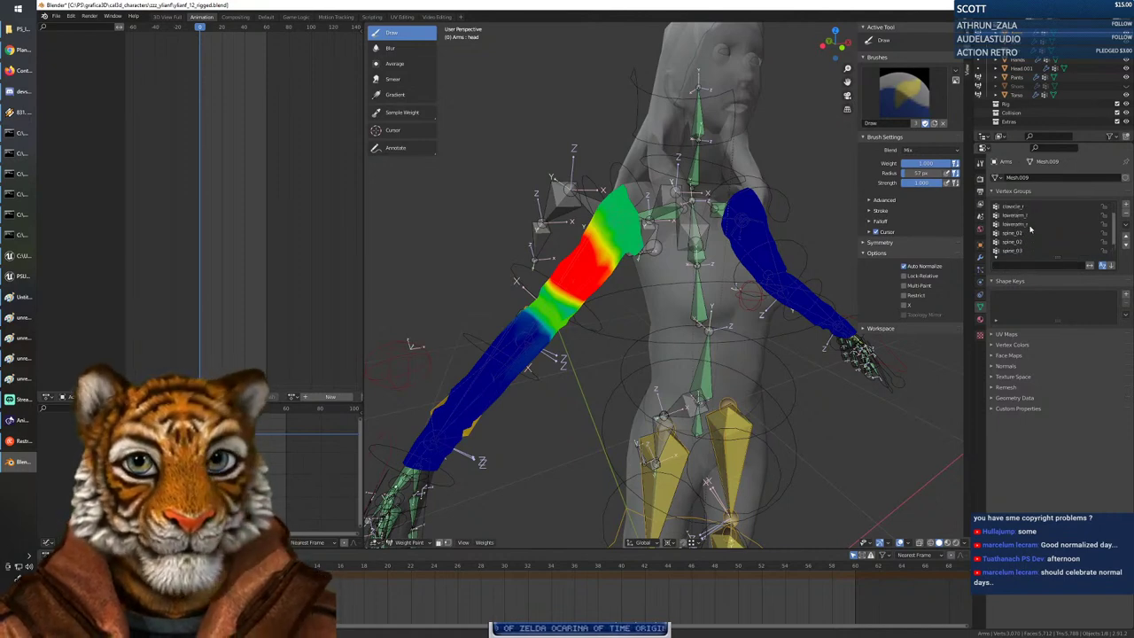
{"action": "left_click", "coordinate": [1028, 224]}
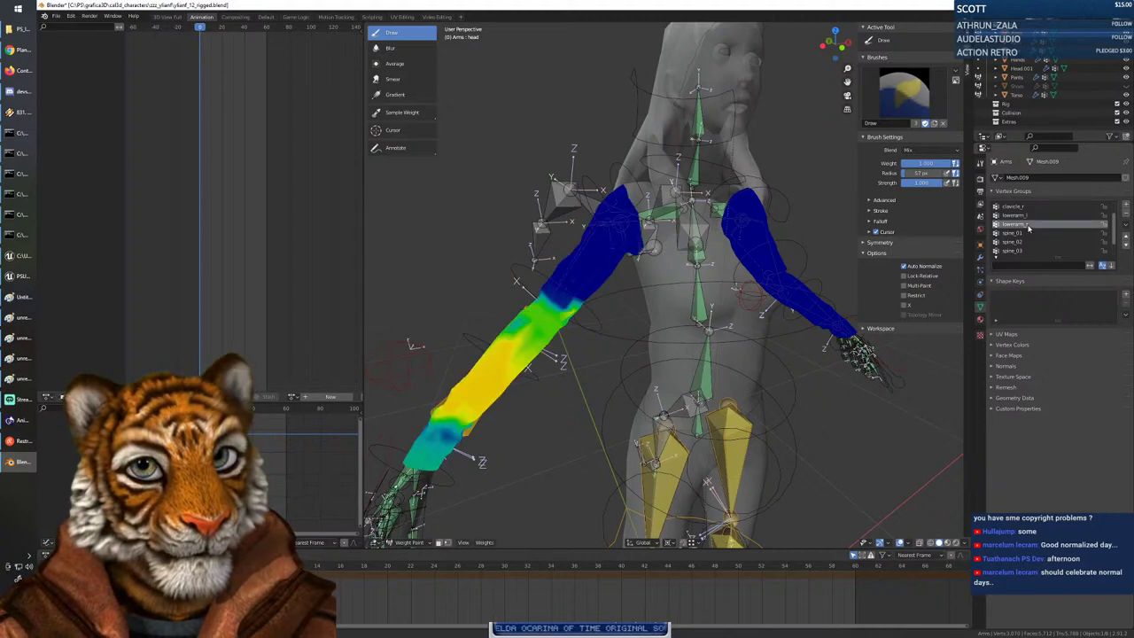
{"action": "mouse_move", "coordinate": [588, 395]}
{"action": "middle_mouse_down"}
{"action": "mouse_move", "coordinate": [673, 390]}
{"action": "mouse_move", "coordinate": [549, 403]}
{"action": "mouse_move", "coordinate": [581, 372]}
{"action": "middle_mouse_up"}
{"action": "mouse_move", "coordinate": [581, 362]}
{"action": "left_mouse_down"}
{"action": "mouse_move", "coordinate": [581, 329]}
{"action": "mouse_move", "coordinate": [568, 333]}
{"action": "left_mouse_up"}
{"action": "mouse_move", "coordinate": [611, 346]}
{"action": "middle_mouse_down"}
{"action": "mouse_move", "coordinate": [762, 333]}
{"action": "mouse_move", "coordinate": [779, 284]}
{"action": "mouse_move", "coordinate": [774, 256]}
{"action": "middle_mouse_up"}
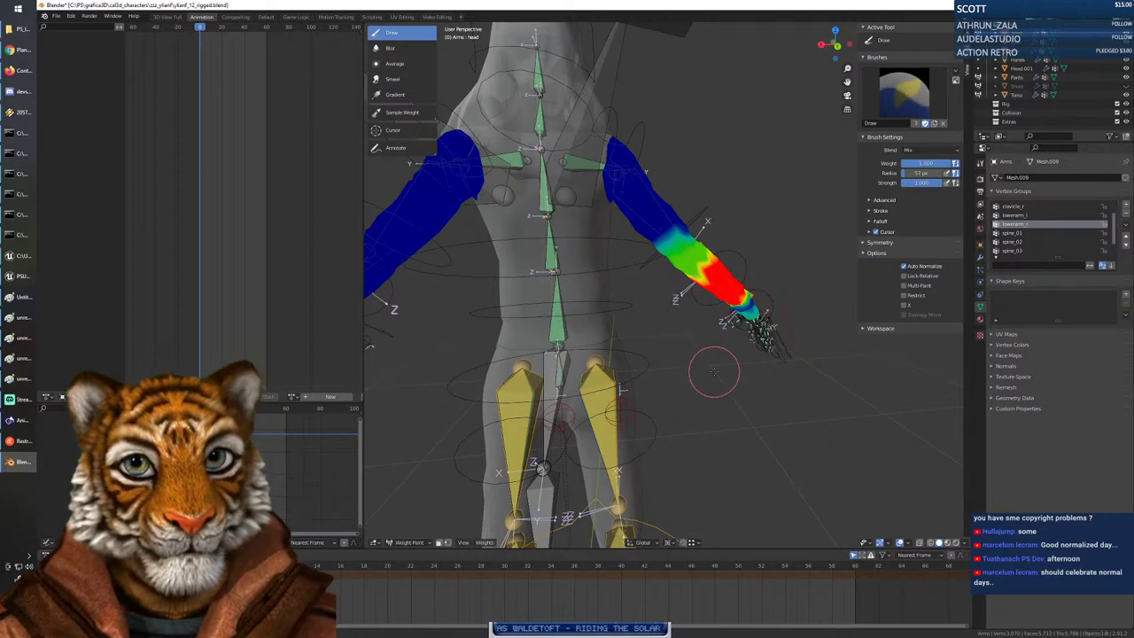
{"action": "mouse_move", "coordinate": [713, 372]}
{"action": "middle_mouse_down"}
{"action": "mouse_move", "coordinate": [689, 339]}
{"action": "mouse_move", "coordinate": [655, 369]}
{"action": "mouse_move", "coordinate": [567, 377]}
{"action": "mouse_move", "coordinate": [635, 363]}
{"action": "mouse_move", "coordinate": [618, 396]}
{"action": "middle_mouse_up"}
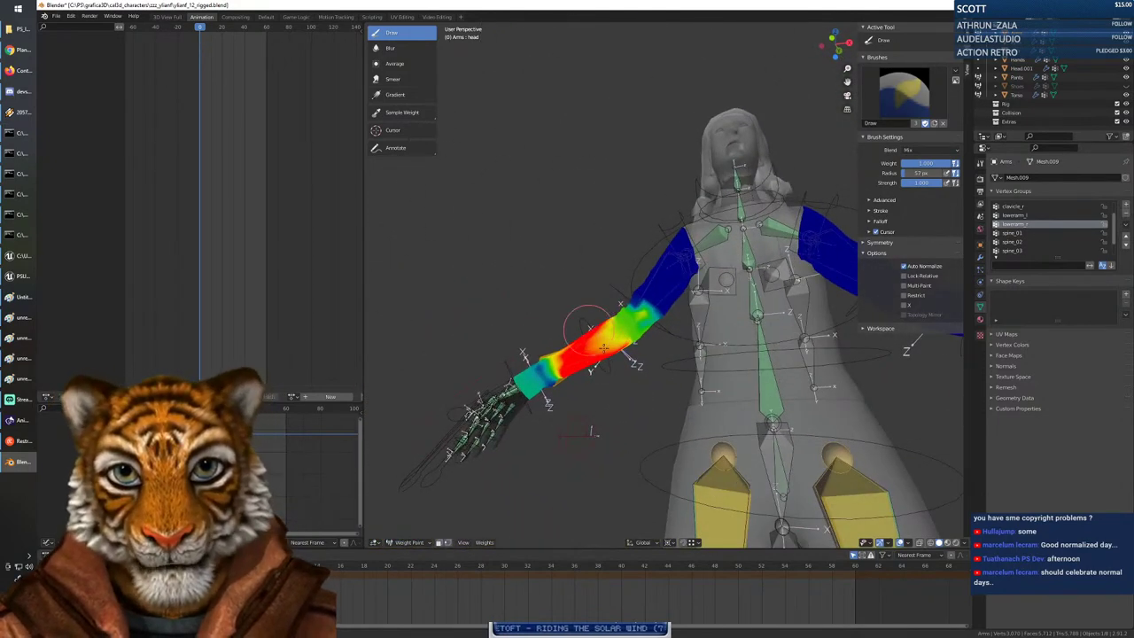
{"action": "left_click_drag", "start_coordinate": [588, 328], "coordinate": [620, 364]}
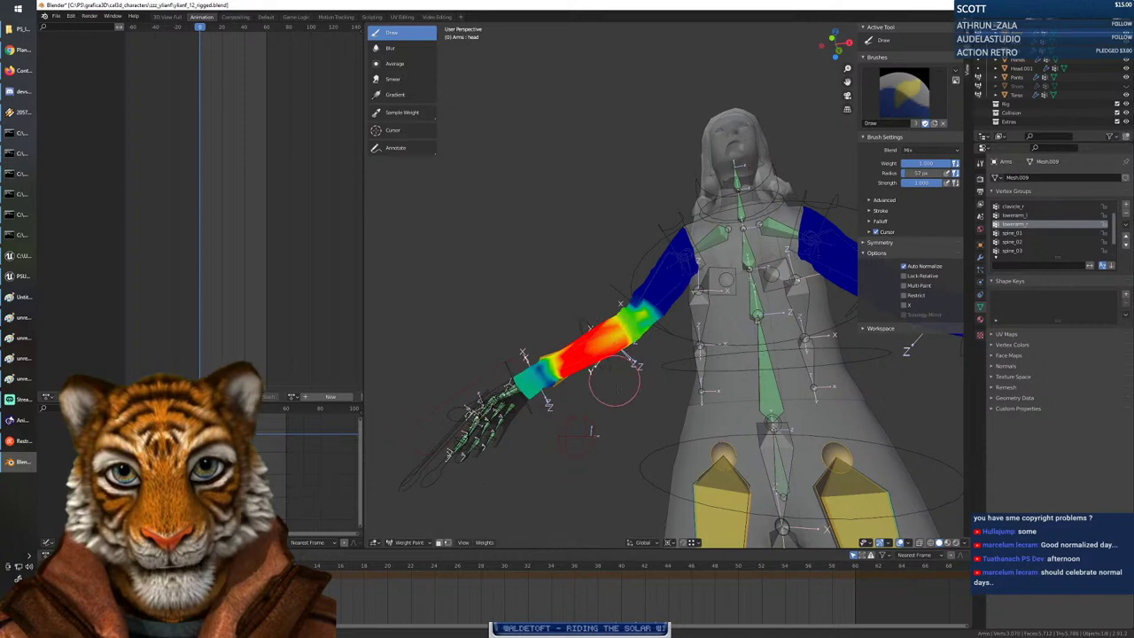
{"action": "middle_click_drag", "start_coordinate": [608, 380], "coordinate": [625, 350]}
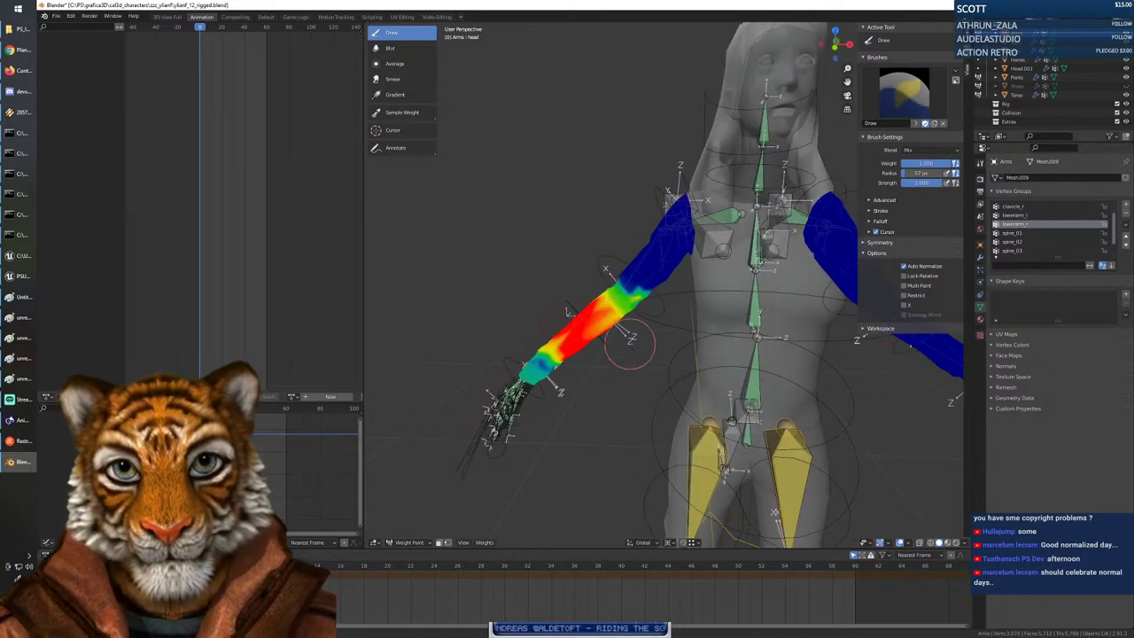
Lower the brush weight to about 0.5 and soften the lowerarm_r weight around the right elbow.
{"action": "right_click", "coordinate": [603, 372]}
{"action": "left_click_drag", "start_coordinate": [589, 379], "coordinate": [570, 379]}
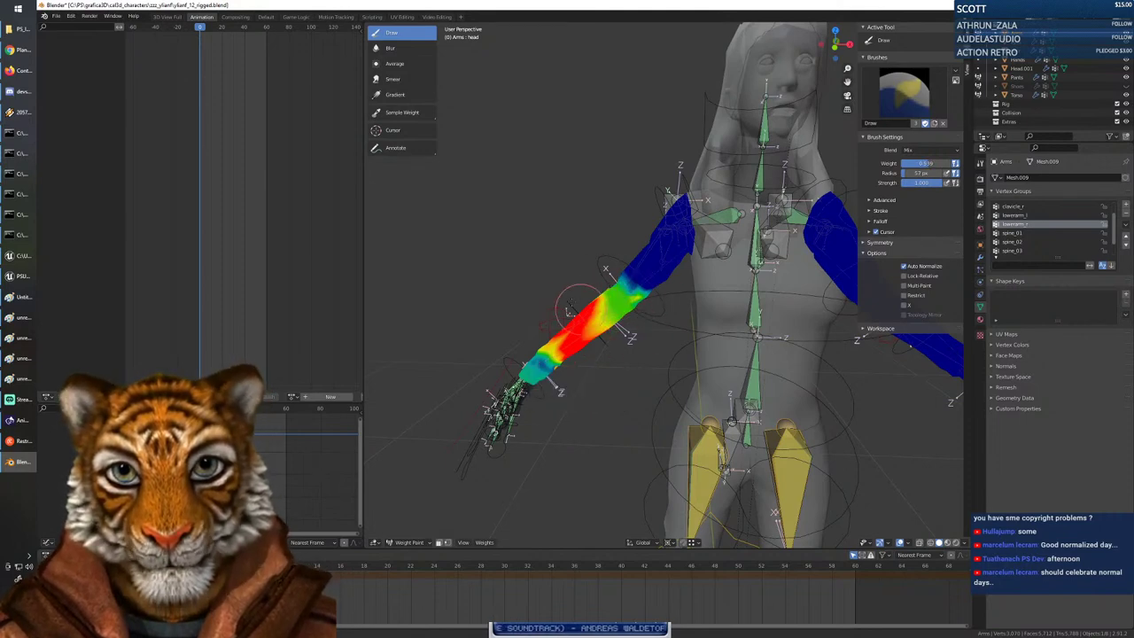
{"action": "middle_click_drag", "start_coordinate": [557, 329], "coordinate": [653, 245]}
{"action": "mouse_move", "coordinate": [592, 421]}
{"action": "middle_mouse_down"}
{"action": "mouse_move", "coordinate": [709, 381]}
{"action": "mouse_move", "coordinate": [739, 390]}
{"action": "mouse_move", "coordinate": [725, 410]}
{"action": "mouse_move", "coordinate": [675, 389]}
{"action": "mouse_move", "coordinate": [682, 380]}
{"action": "middle_mouse_up"}
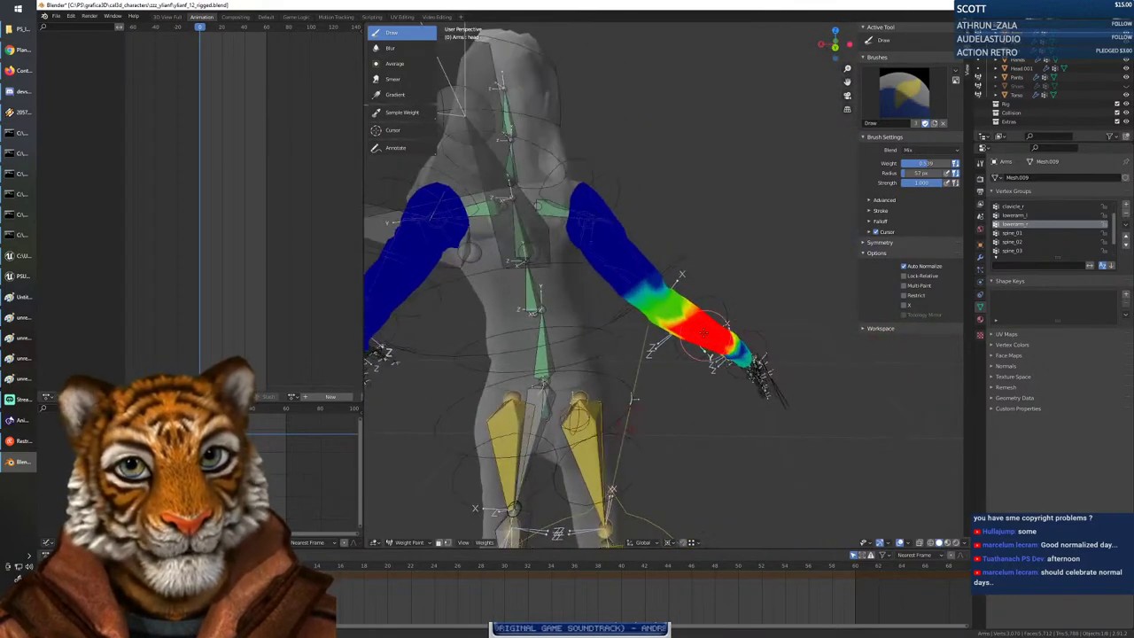
{"action": "middle_click_drag", "start_coordinate": [666, 292], "coordinate": [479, 335]}
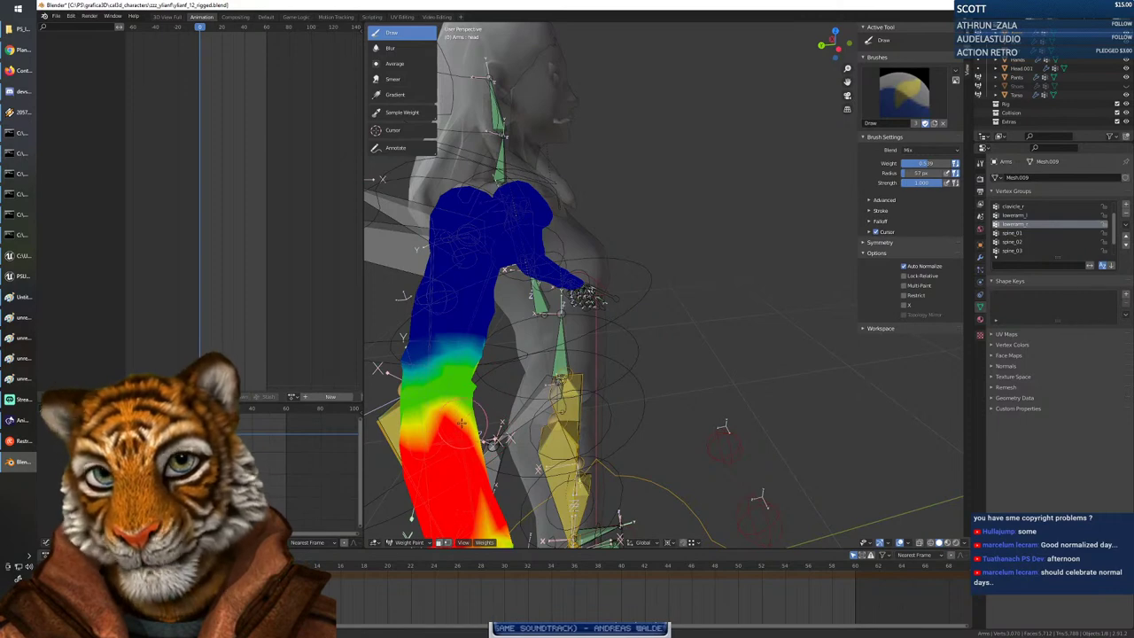
{"action": "middle_click_drag", "start_coordinate": [489, 421], "coordinate": [607, 403]}
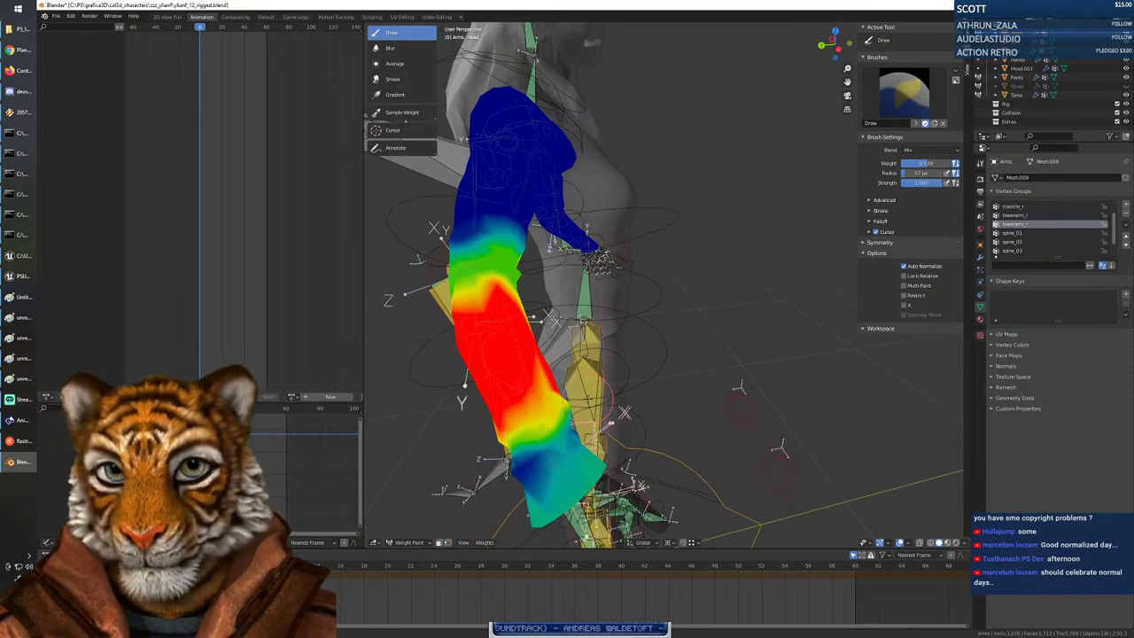
{"action": "middle_click_drag", "start_coordinate": [633, 360], "coordinate": [567, 274]}
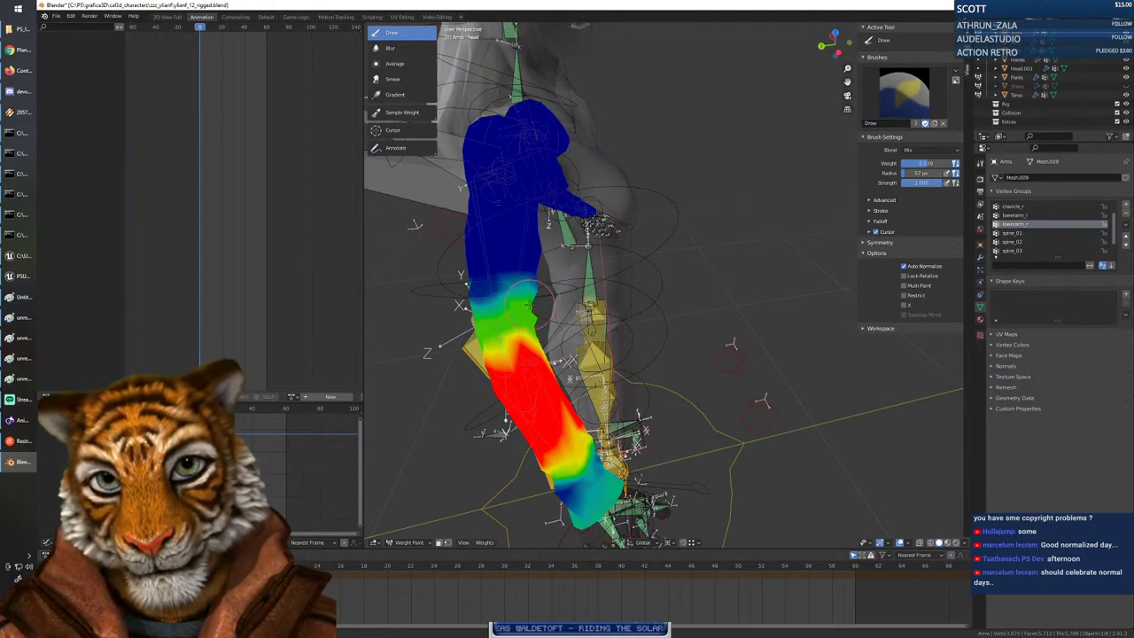
{"action": "mouse_move", "coordinate": [531, 296]}
{"action": "middle_mouse_down"}
{"action": "mouse_move", "coordinate": [611, 325]}
{"action": "mouse_move", "coordinate": [558, 325]}
{"action": "middle_mouse_up"}
Set the brush weight back to 1.000 and touch up the lowerarm_r weight along the middle of the right forearm.
{"action": "right_click", "coordinate": [556, 325]}
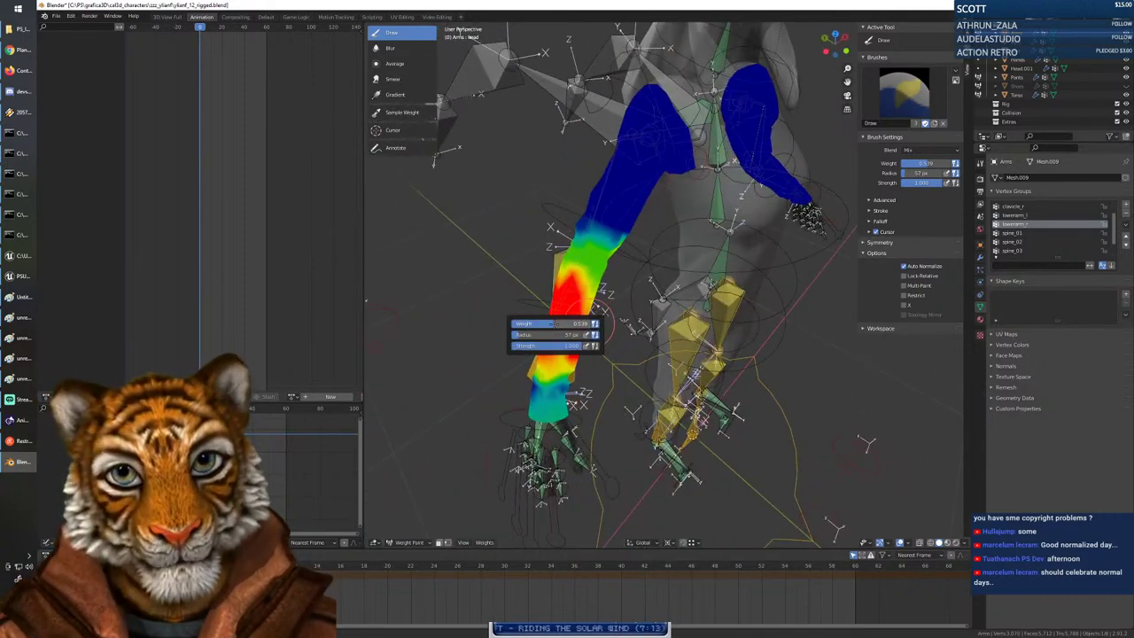
{"action": "mouse_move", "coordinate": [555, 323]}
{"action": "left_mouse_down"}
{"action": "mouse_move", "coordinate": [595, 323]}
{"action": "mouse_move", "coordinate": [596, 313]}
{"action": "left_mouse_up"}
{"action": "middle_click_drag", "start_coordinate": [601, 306], "coordinate": [556, 264]}
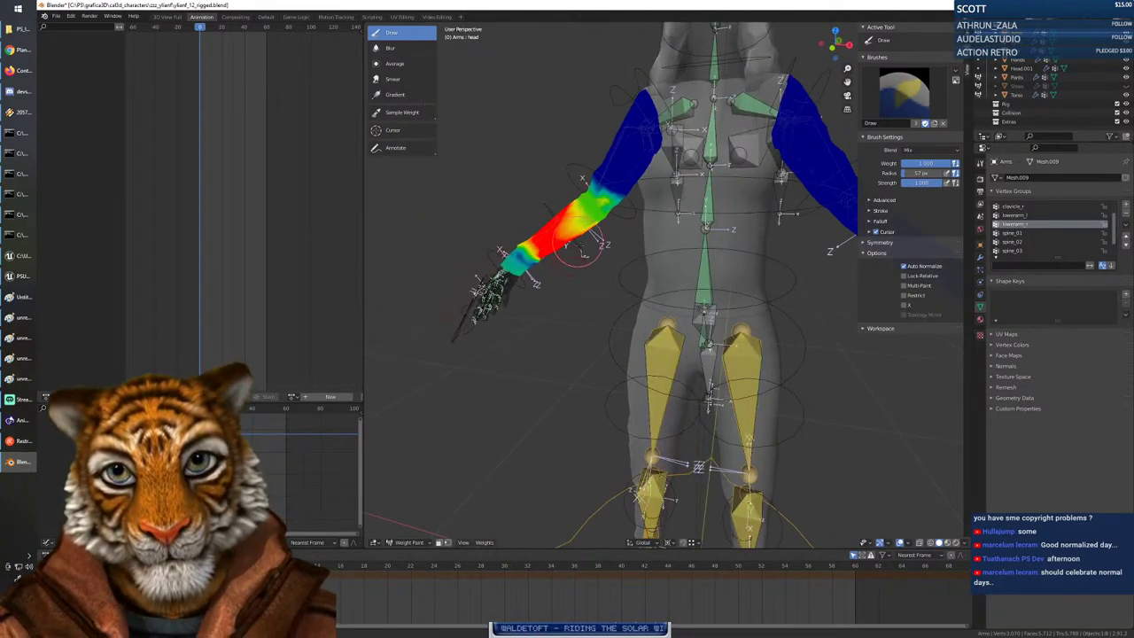
{"action": "mouse_move", "coordinate": [566, 352]}
{"action": "middle_mouse_down"}
{"action": "mouse_move", "coordinate": [633, 362]}
{"action": "mouse_move", "coordinate": [618, 342]}
{"action": "middle_mouse_up"}
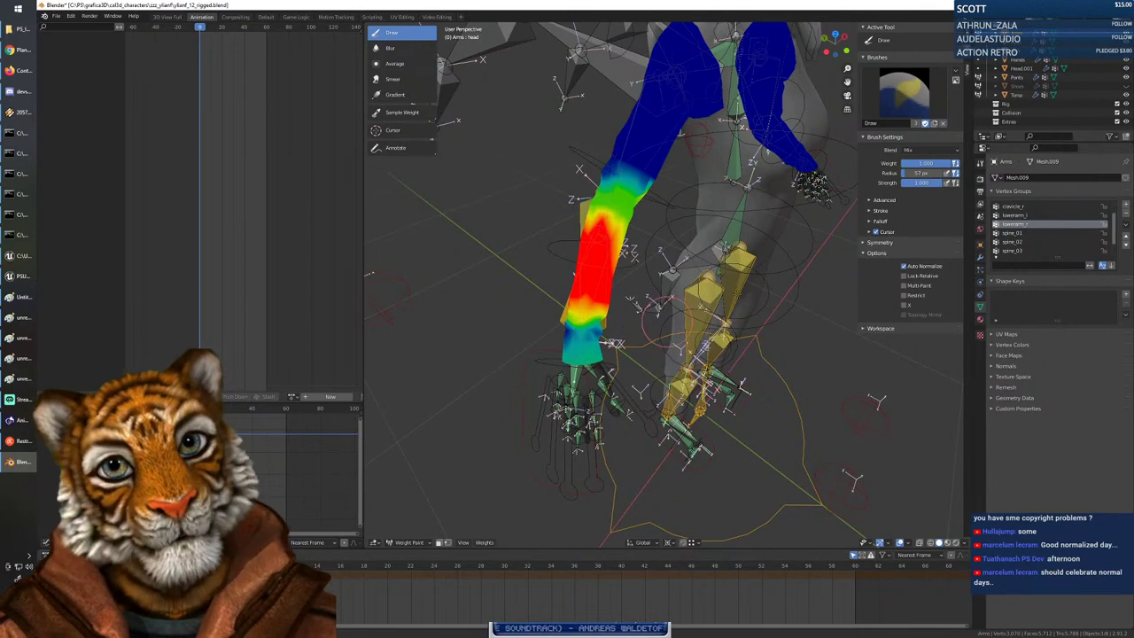
Look through the vertex groups for the right hand, and select the hand_r bone at the wrist for weight painting.
{"action": "scroll", "coordinate": [1043, 234], "scroll_direction": "down", "scroll_amount": 2}
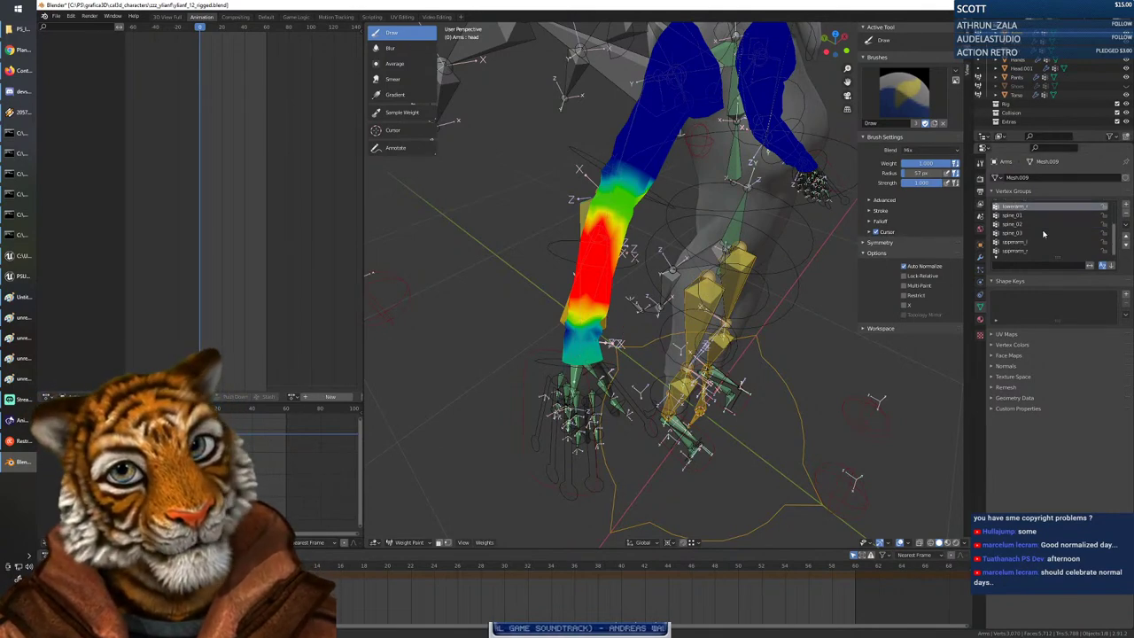
{"action": "scroll", "coordinate": [1023, 249], "scroll_direction": "up", "scroll_amount": 4}
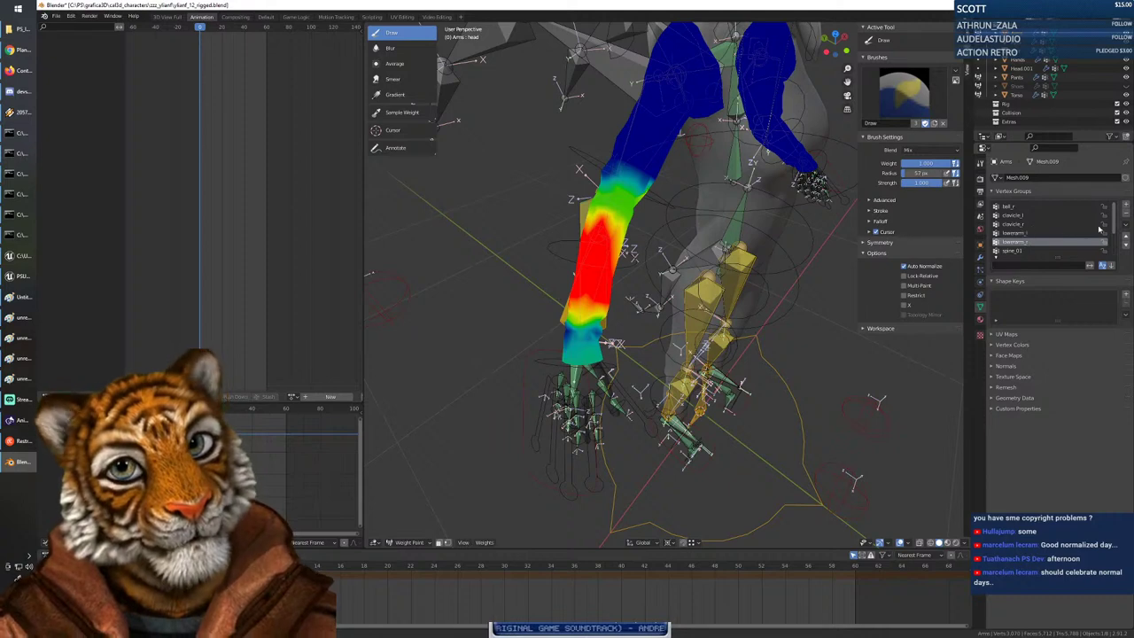
{"action": "scroll", "coordinate": [1058, 224], "scroll_direction": "down", "scroll_amount": 4}
{"action": "scroll", "coordinate": [1041, 233], "scroll_direction": "up", "scroll_amount": 4}
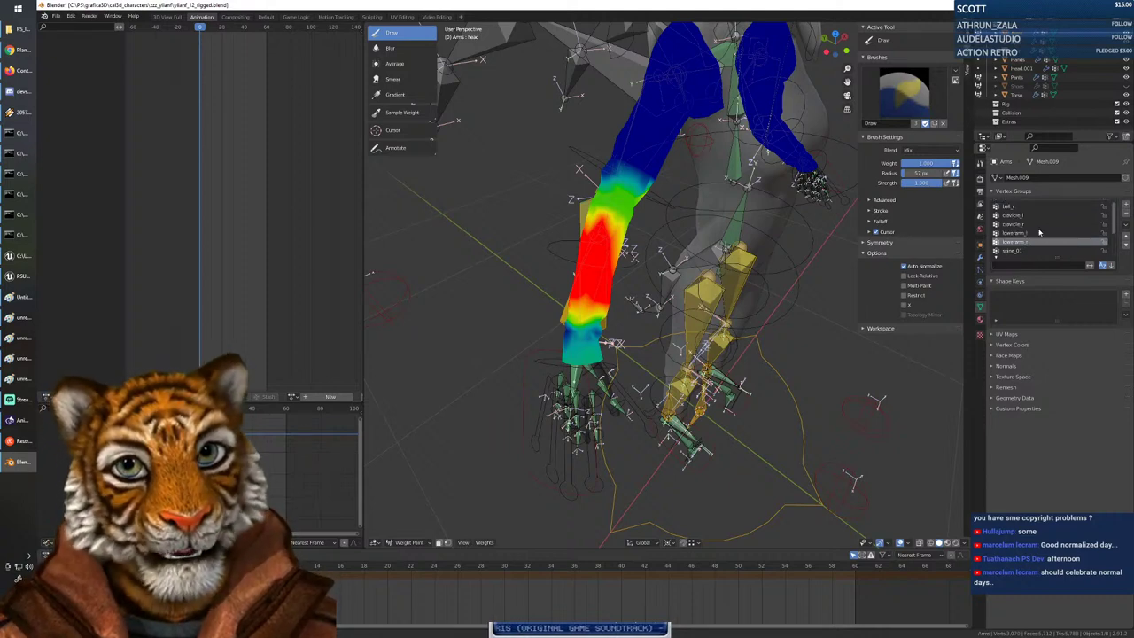
{"action": "middle_click_drag", "start_coordinate": [748, 314], "coordinate": [724, 316]}
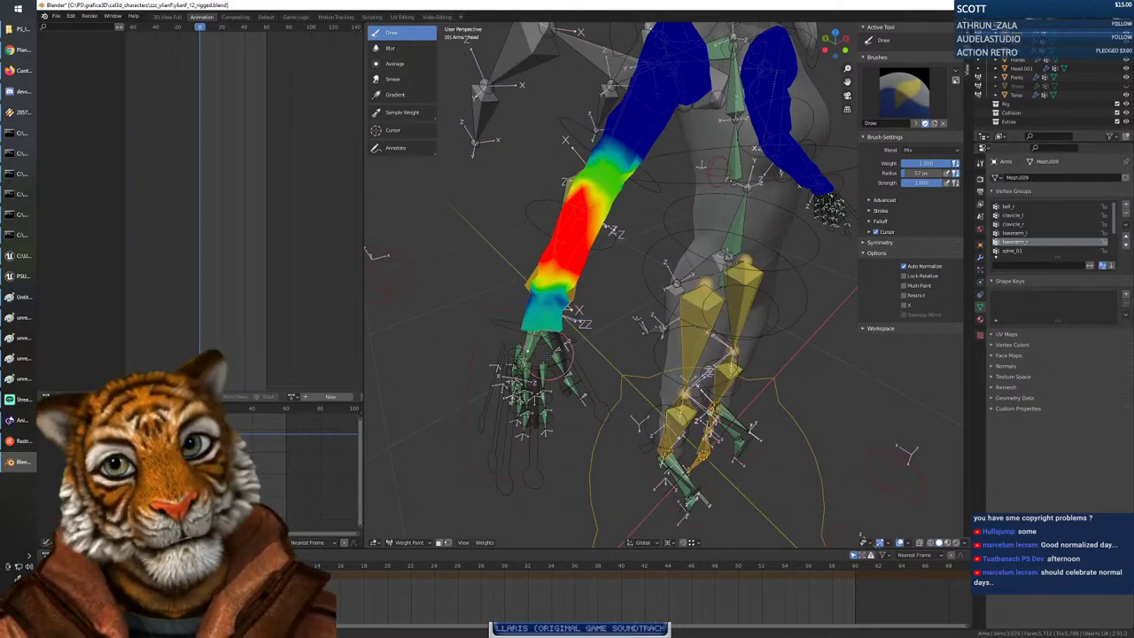
{"action": "mouse_move", "coordinate": [549, 354]}
{"action": "middle_mouse_down"}
{"action": "mouse_move", "coordinate": [620, 333]}
{"action": "mouse_move", "coordinate": [620, 345]}
{"action": "middle_mouse_up"}
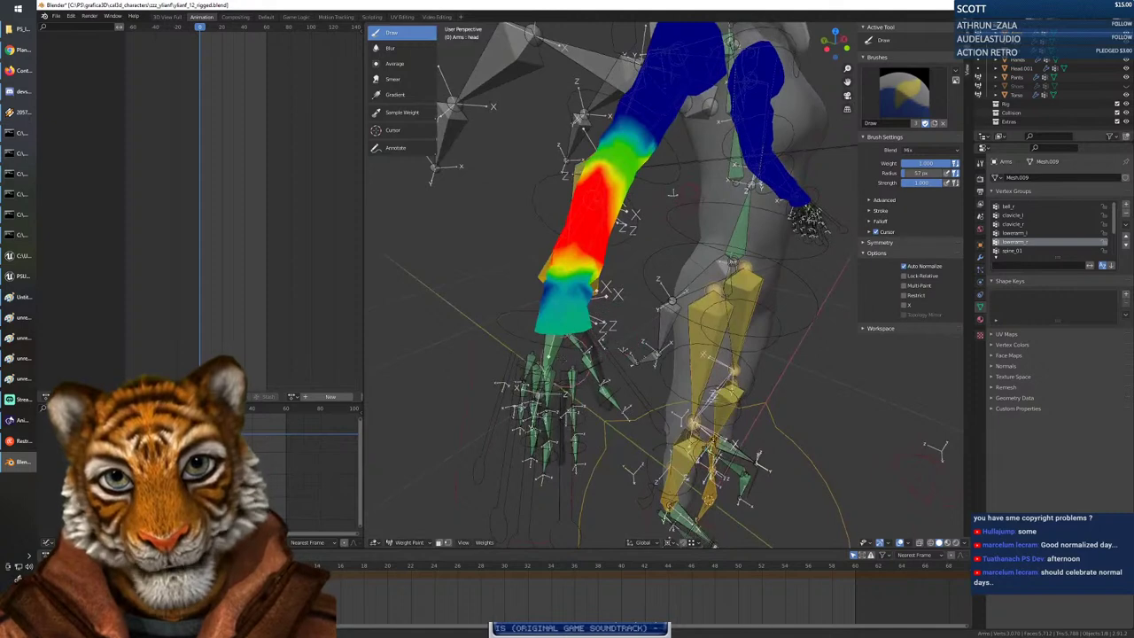
{"action": "left_click", "coordinate": [556, 346], "text": "ctrl"}
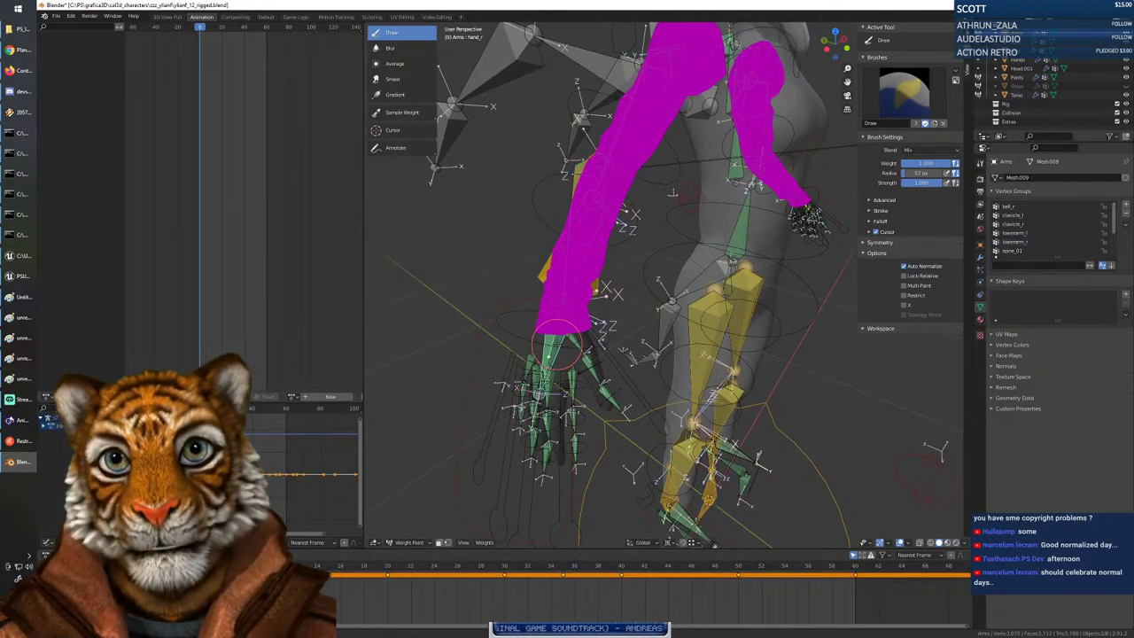
Lower the brush weight to about 0.9 and paint hand_r weight all around the wrist end of the right arm.
{"action": "mouse_move", "coordinate": [634, 345]}
{"action": "middle_mouse_down"}
{"action": "mouse_move", "coordinate": [542, 350]}
{"action": "mouse_move", "coordinate": [611, 335]}
{"action": "mouse_move", "coordinate": [587, 342]}
{"action": "middle_mouse_up"}
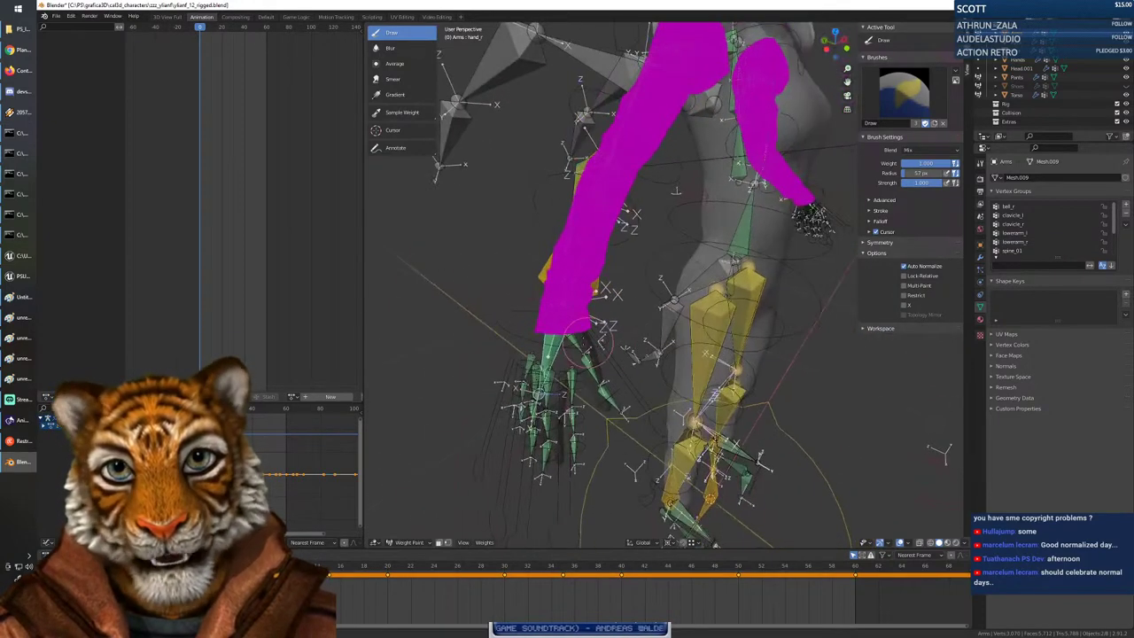
{"action": "right_click", "coordinate": [567, 328]}
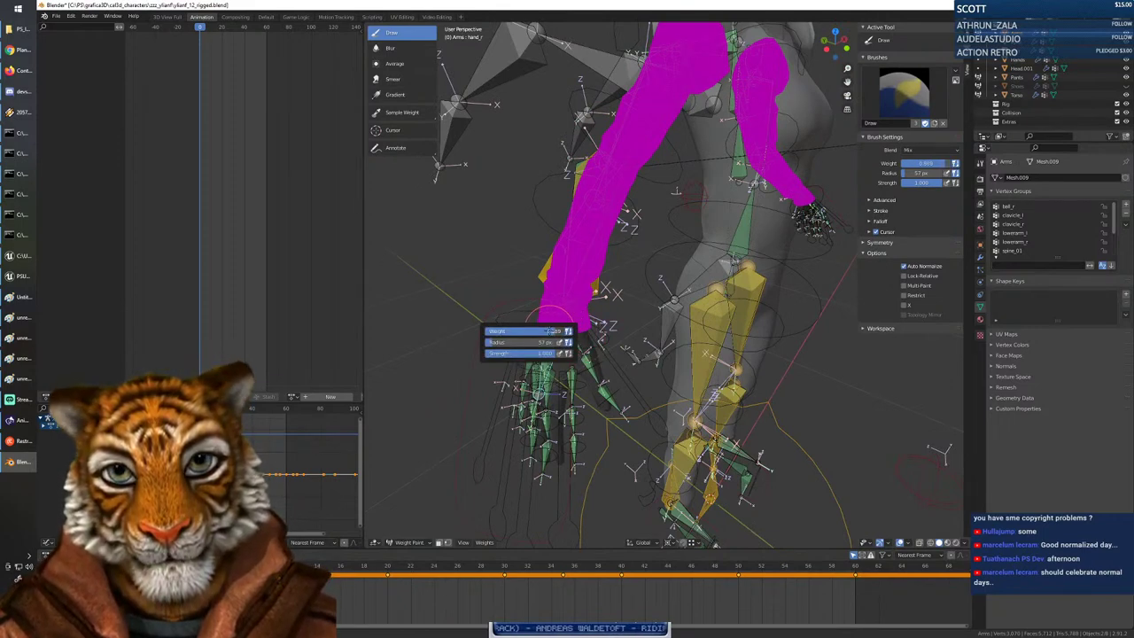
{"action": "left_click_drag", "start_coordinate": [630, 337], "coordinate": [558, 321]}
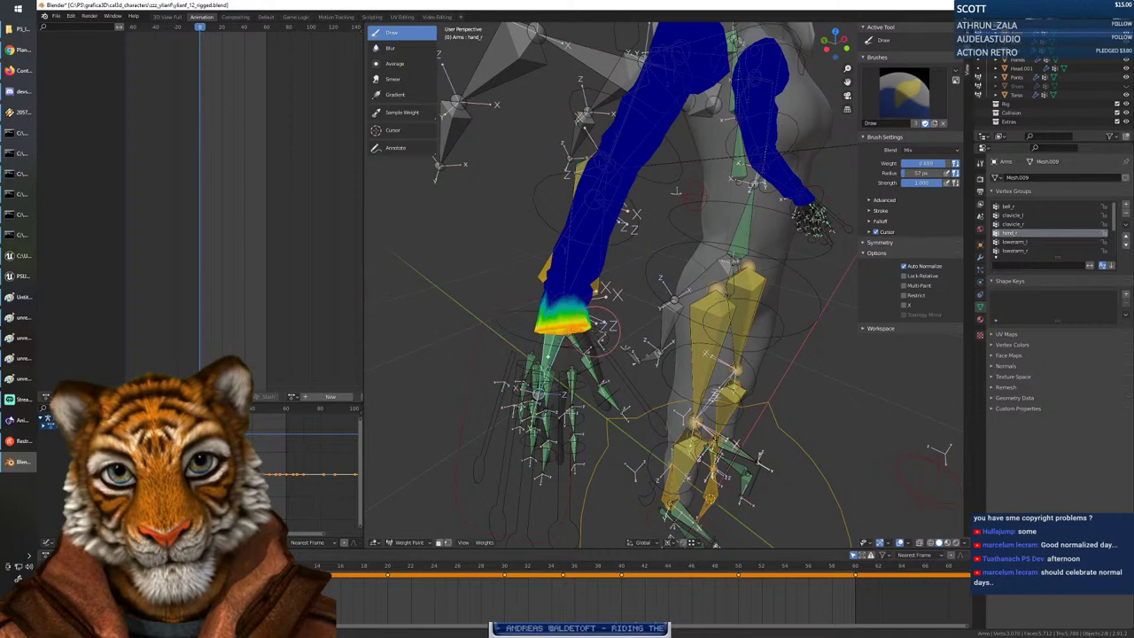
{"action": "middle_click_drag", "start_coordinate": [536, 326], "coordinate": [481, 316]}
{"action": "mouse_move", "coordinate": [577, 345]}
{"action": "left_mouse_down"}
{"action": "mouse_move", "coordinate": [542, 294]}
{"action": "mouse_move", "coordinate": [537, 320]}
{"action": "left_mouse_up"}
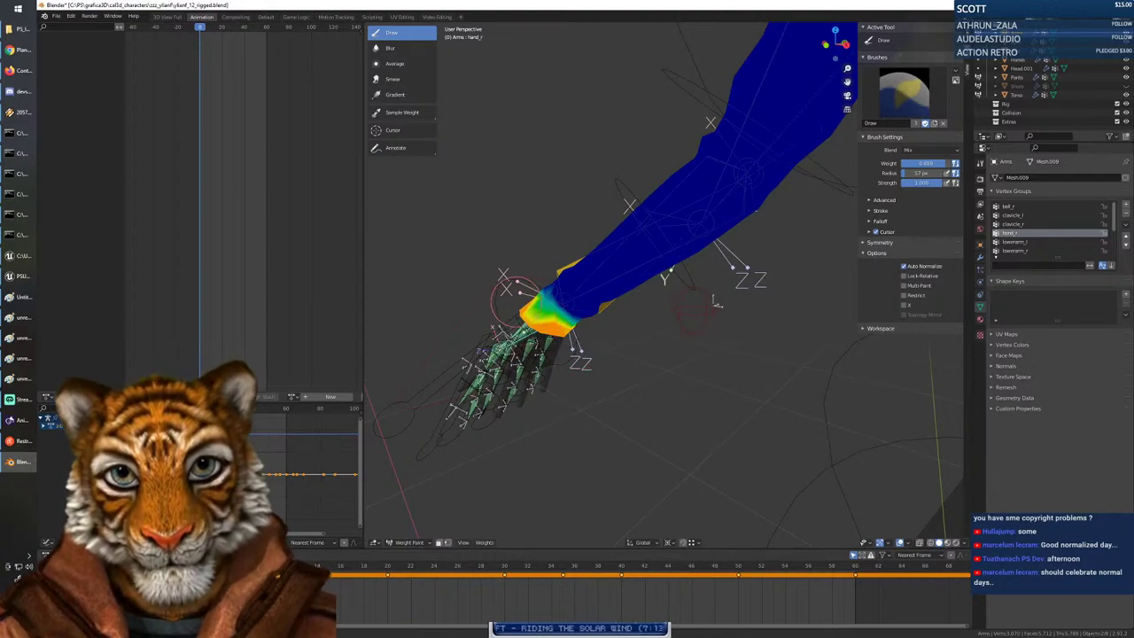
{"action": "middle_click_drag", "start_coordinate": [516, 297], "coordinate": [584, 301]}
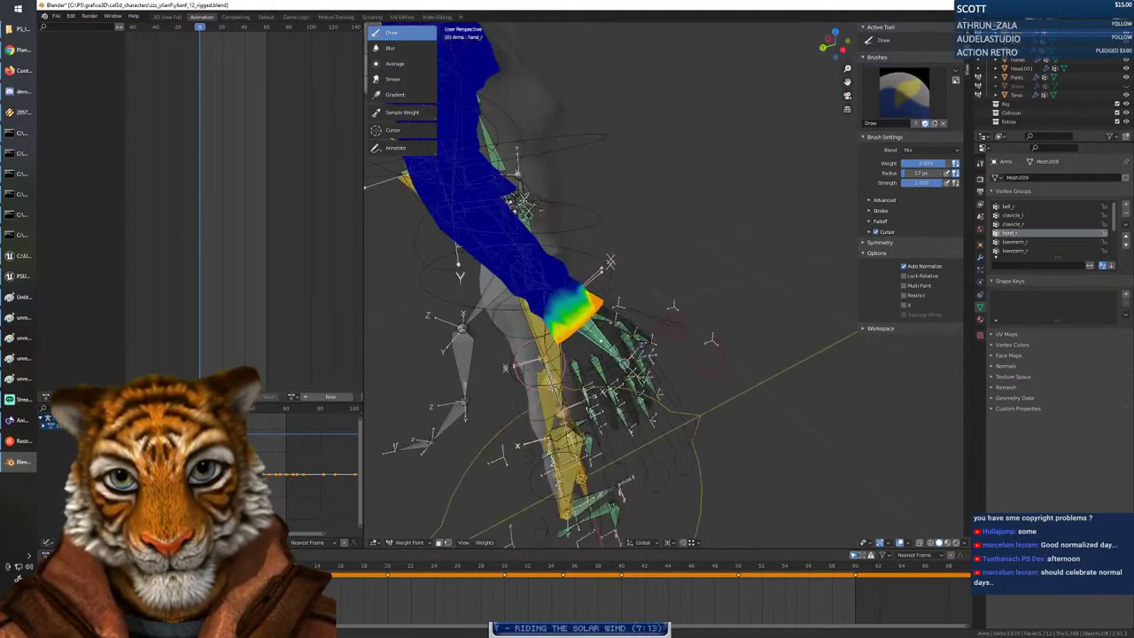
{"action": "middle_click_drag", "start_coordinate": [540, 364], "coordinate": [677, 456]}
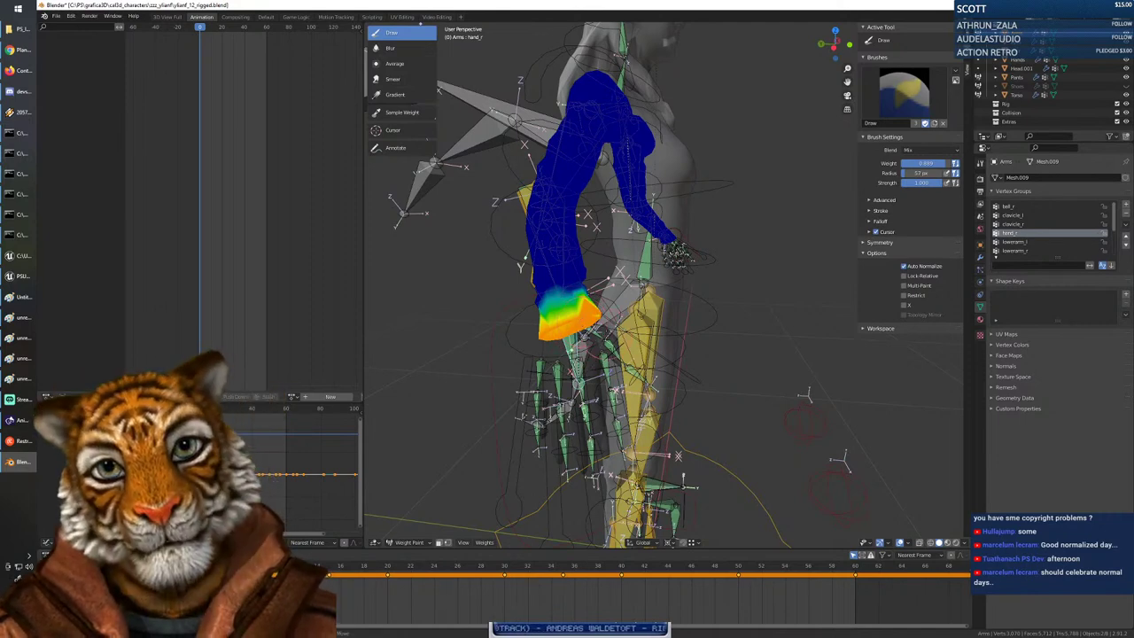
{"action": "middle_click_drag", "start_coordinate": [677, 456], "coordinate": [690, 356]}
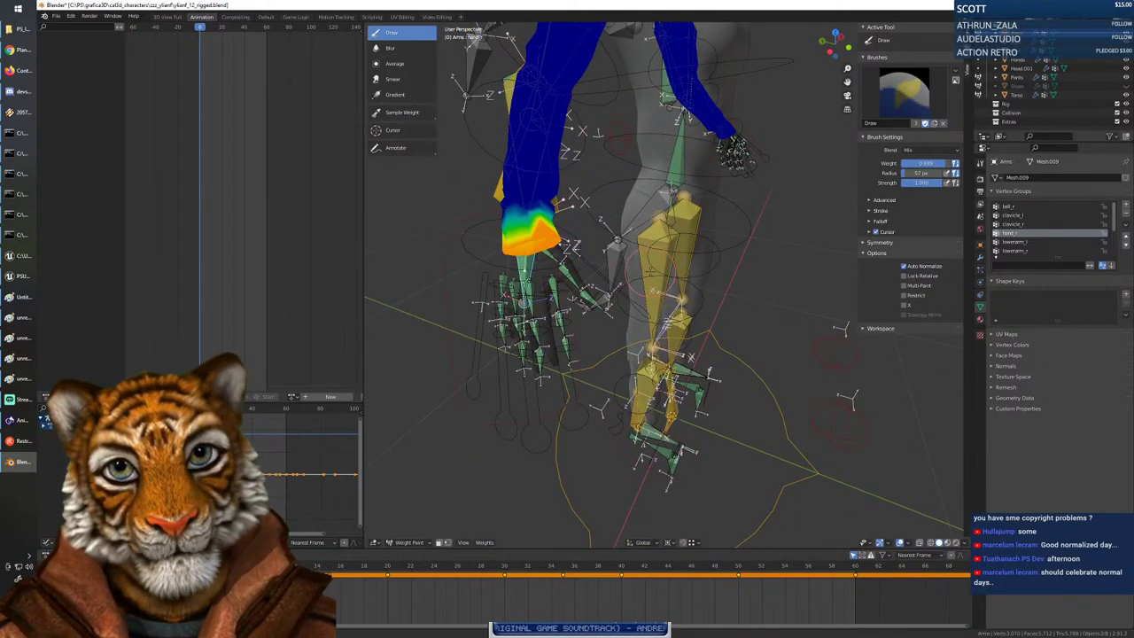
Select the hand bone at the character's left wrist as the active bone for weight painting.
{"action": "middle_click_drag", "start_coordinate": [769, 232], "coordinate": [679, 283], "text": "shift"}
{"action": "middle_click_drag", "start_coordinate": [828, 350], "coordinate": [645, 283], "text": "shift"}
{"action": "scroll", "coordinate": [646, 283], "scroll_direction": "down", "scroll_amount": 3}
{"action": "scroll", "coordinate": [732, 305], "scroll_direction": "down", "scroll_amount": 2}
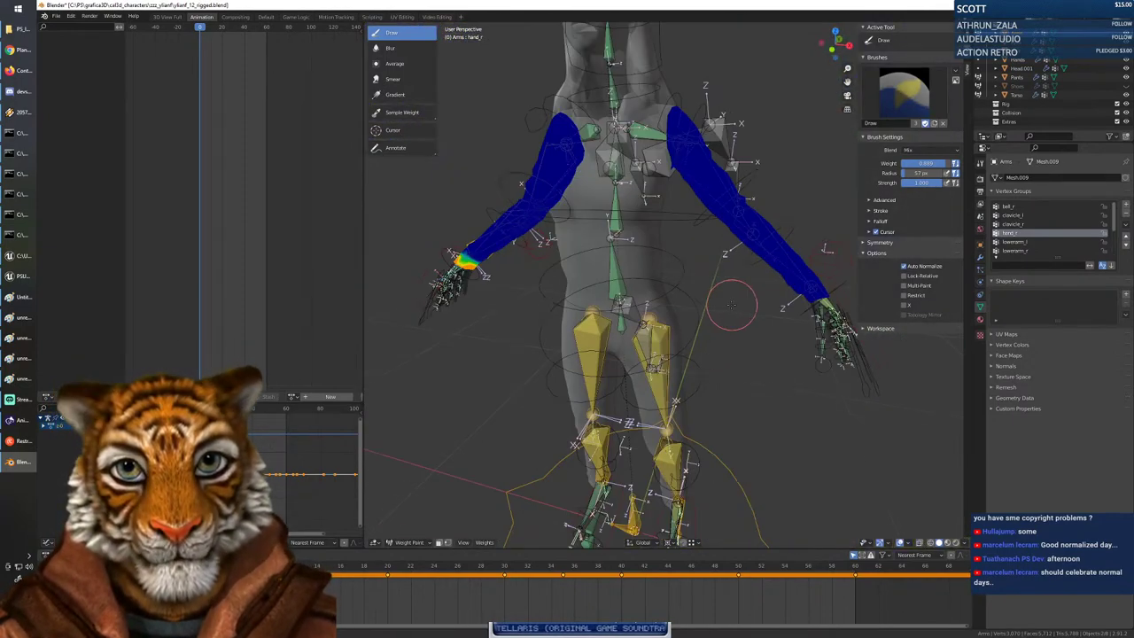
{"action": "mouse_move", "coordinate": [732, 304]}
{"action": "middle_mouse_down"}
{"action": "mouse_move", "coordinate": [751, 288]}
{"action": "mouse_move", "coordinate": [709, 292]}
{"action": "mouse_move", "coordinate": [661, 251]}
{"action": "mouse_move", "coordinate": [656, 263]}
{"action": "mouse_move", "coordinate": [666, 257]}
{"action": "mouse_move", "coordinate": [670, 271]}
{"action": "middle_mouse_up"}
{"action": "scroll", "coordinate": [727, 301], "scroll_direction": "up", "scroll_amount": 6}
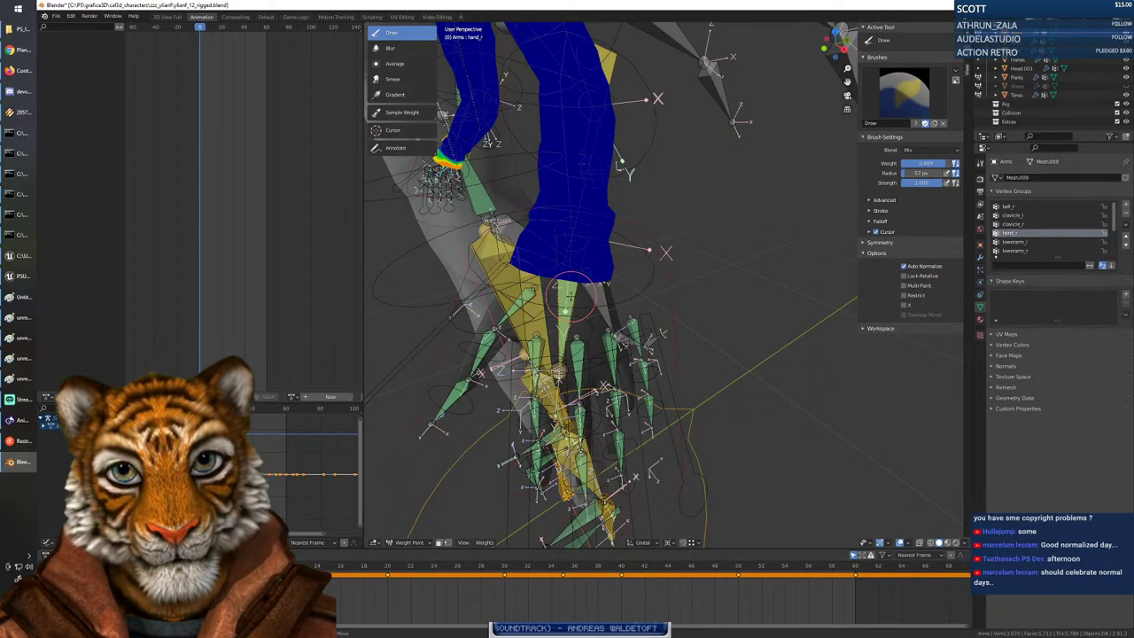
{"action": "left_click", "coordinate": [570, 296], "text": "ctrl"}
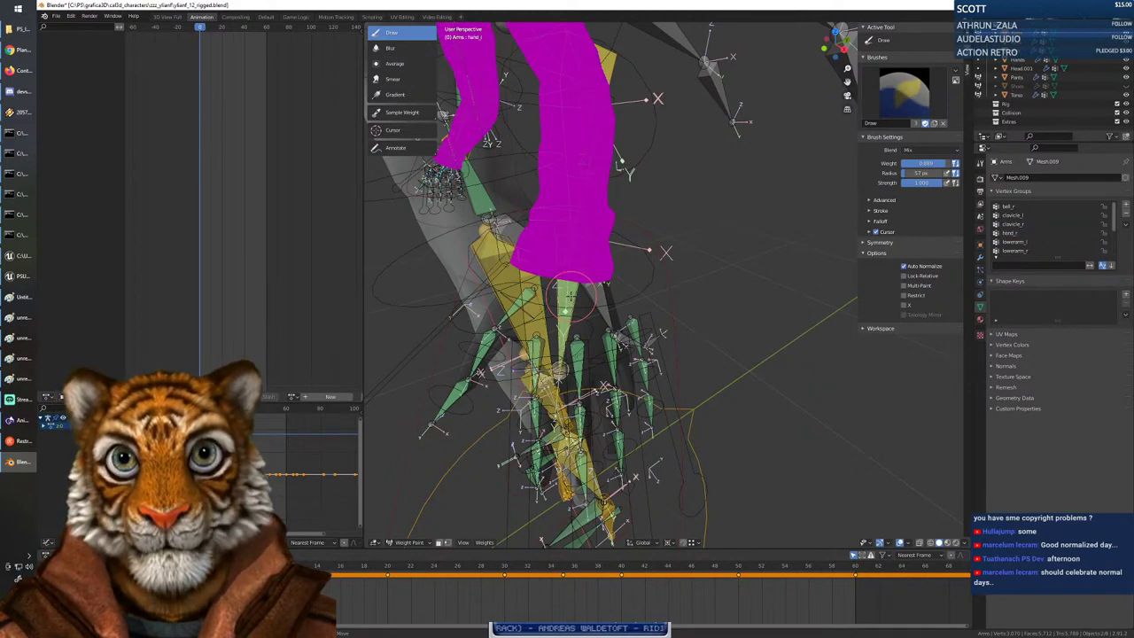
Paint hand_l weight around all sides of the Arms mesh's wrist cuff.
{"action": "mouse_move", "coordinate": [558, 266]}
{"action": "left_mouse_down"}
{"action": "mouse_move", "coordinate": [531, 258]}
{"action": "mouse_move", "coordinate": [619, 273]}
{"action": "mouse_move", "coordinate": [516, 259]}
{"action": "mouse_move", "coordinate": [536, 266]}
{"action": "left_mouse_up"}
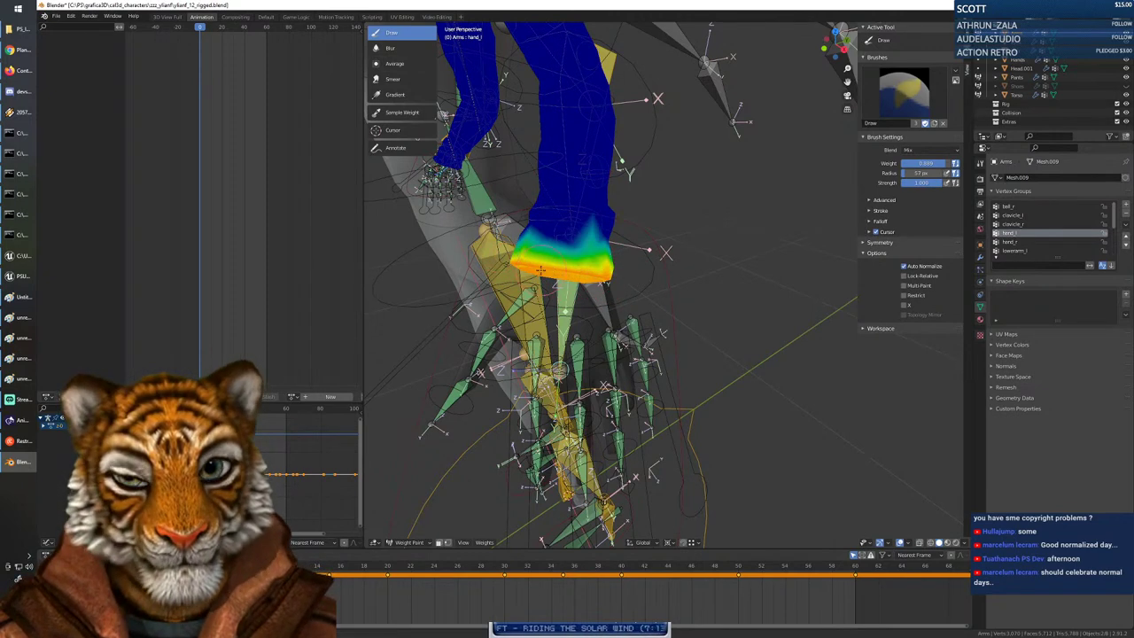
{"action": "mouse_move", "coordinate": [540, 269]}
{"action": "middle_mouse_down"}
{"action": "mouse_move", "coordinate": [655, 181]}
{"action": "mouse_move", "coordinate": [637, 230]}
{"action": "mouse_move", "coordinate": [565, 235]}
{"action": "middle_mouse_up"}
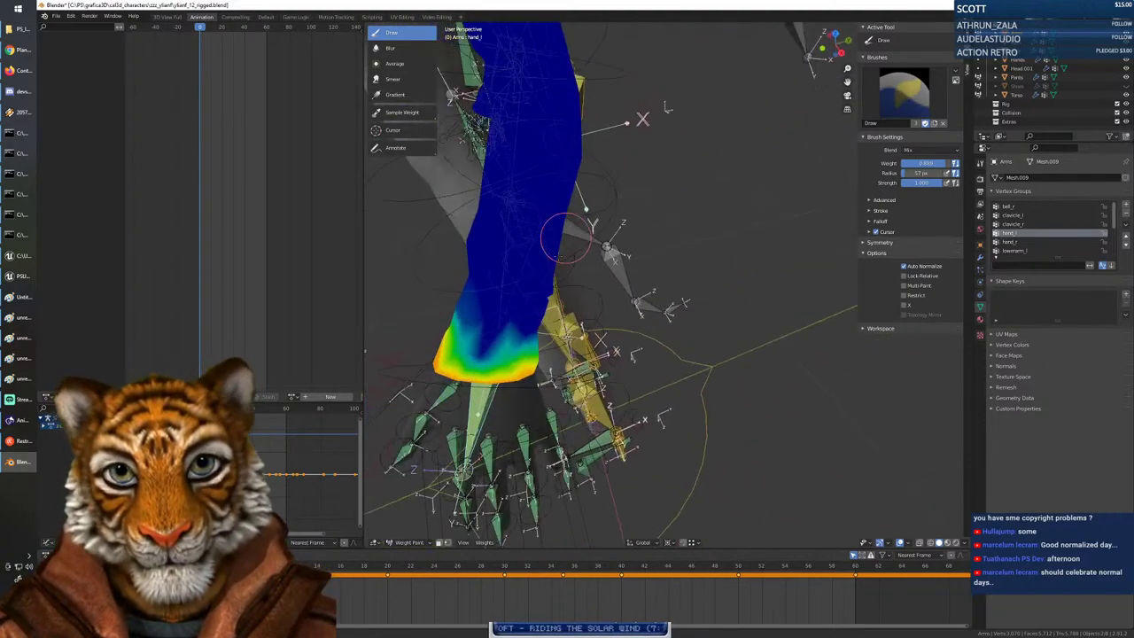
{"action": "mouse_move", "coordinate": [490, 339]}
{"action": "left_mouse_down"}
{"action": "mouse_move", "coordinate": [509, 361]}
{"action": "mouse_move", "coordinate": [484, 361]}
{"action": "left_mouse_up"}
{"action": "middle_click_drag", "start_coordinate": [518, 363], "coordinate": [625, 312]}
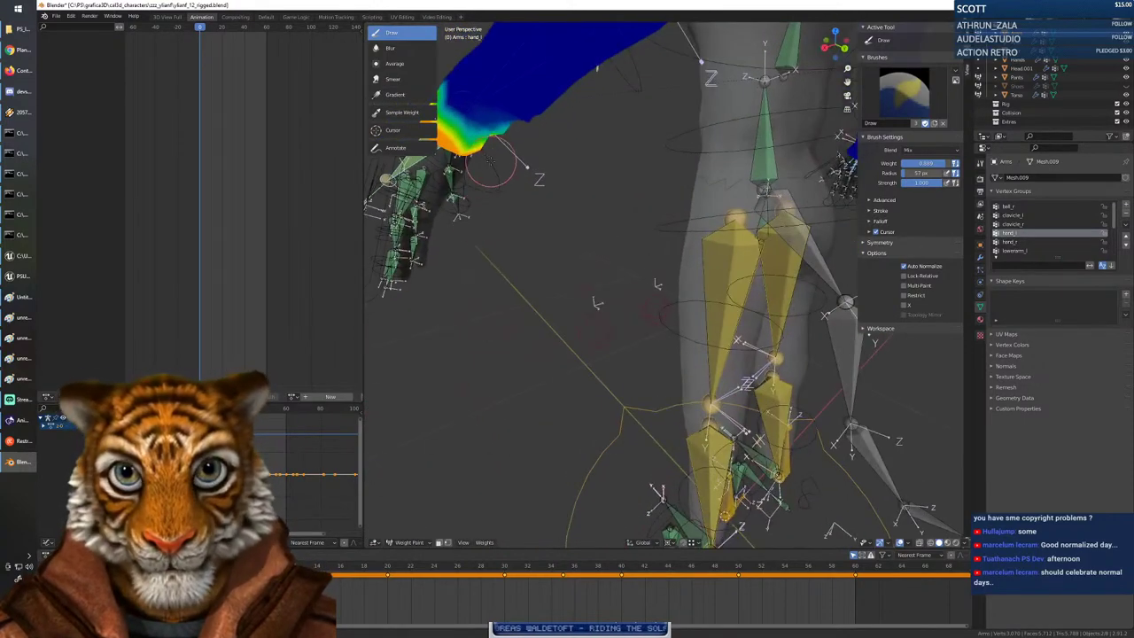
{"action": "left_click_drag", "start_coordinate": [491, 161], "coordinate": [452, 147]}
{"action": "middle_click_drag", "start_coordinate": [513, 182], "coordinate": [470, 158]}
{"action": "mouse_move", "coordinate": [549, 177]}
{"action": "middle_mouse_down"}
{"action": "mouse_move", "coordinate": [631, 266]}
{"action": "mouse_move", "coordinate": [596, 443]}
{"action": "mouse_move", "coordinate": [673, 221]}
{"action": "middle_mouse_up"}
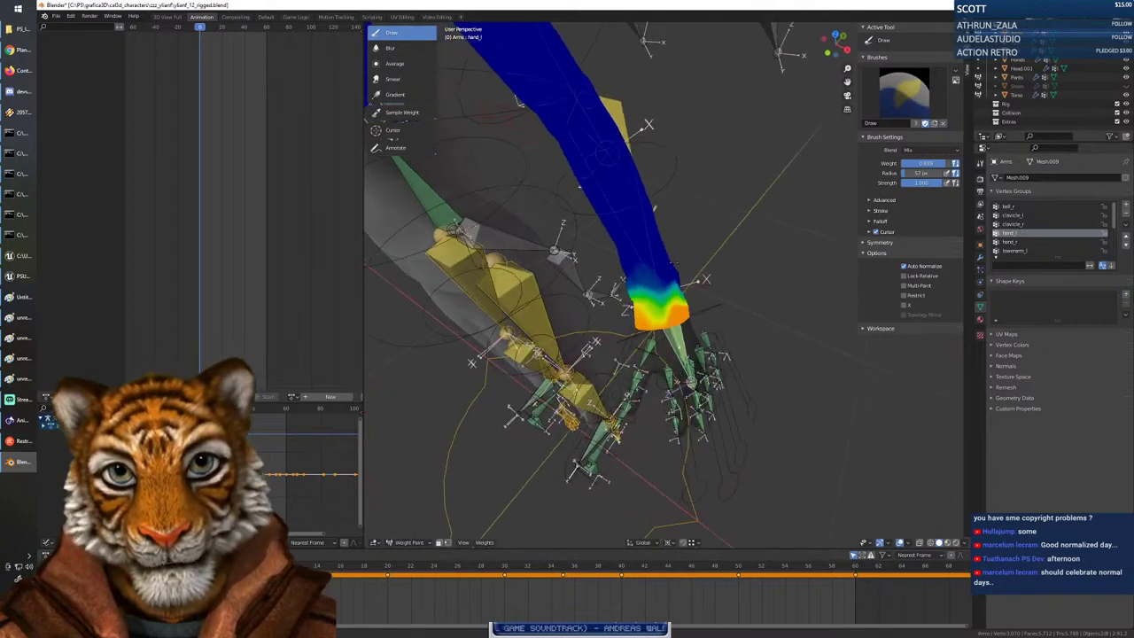
Select the lowerarm_l bone, set the brush weight to 1.000 and paint the middle of the forearm.
{"action": "left_click", "coordinate": [630, 220], "text": "ctrl"}
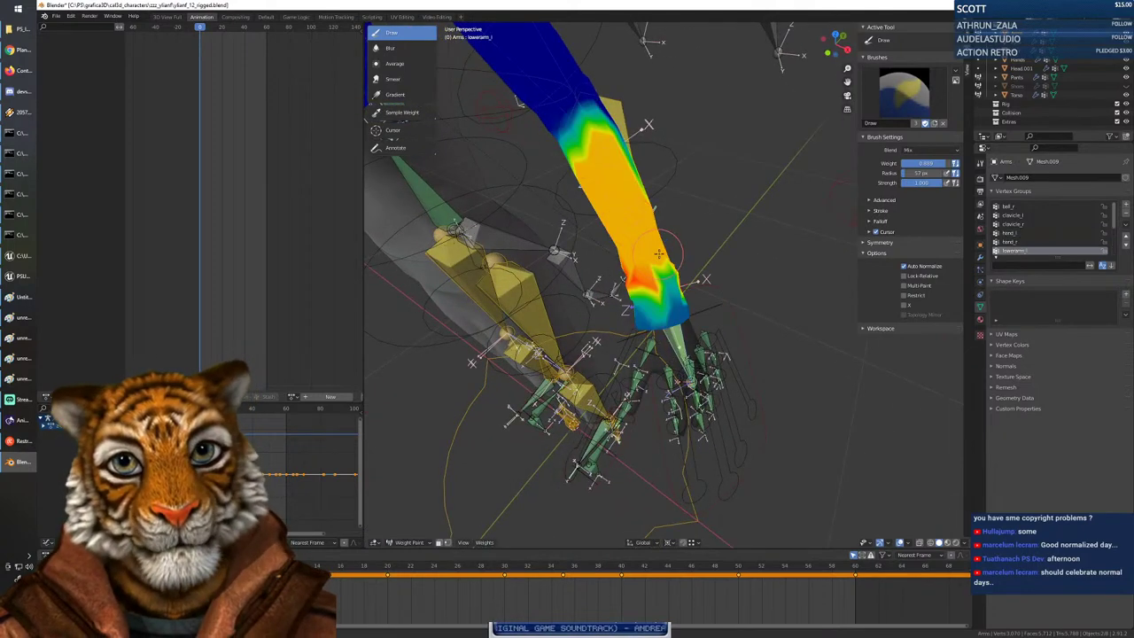
{"action": "mouse_move", "coordinate": [702, 245]}
{"action": "middle_mouse_down"}
{"action": "mouse_move", "coordinate": [717, 271]}
{"action": "mouse_move", "coordinate": [624, 232]}
{"action": "middle_mouse_up"}
{"action": "right_click", "coordinate": [625, 232]}
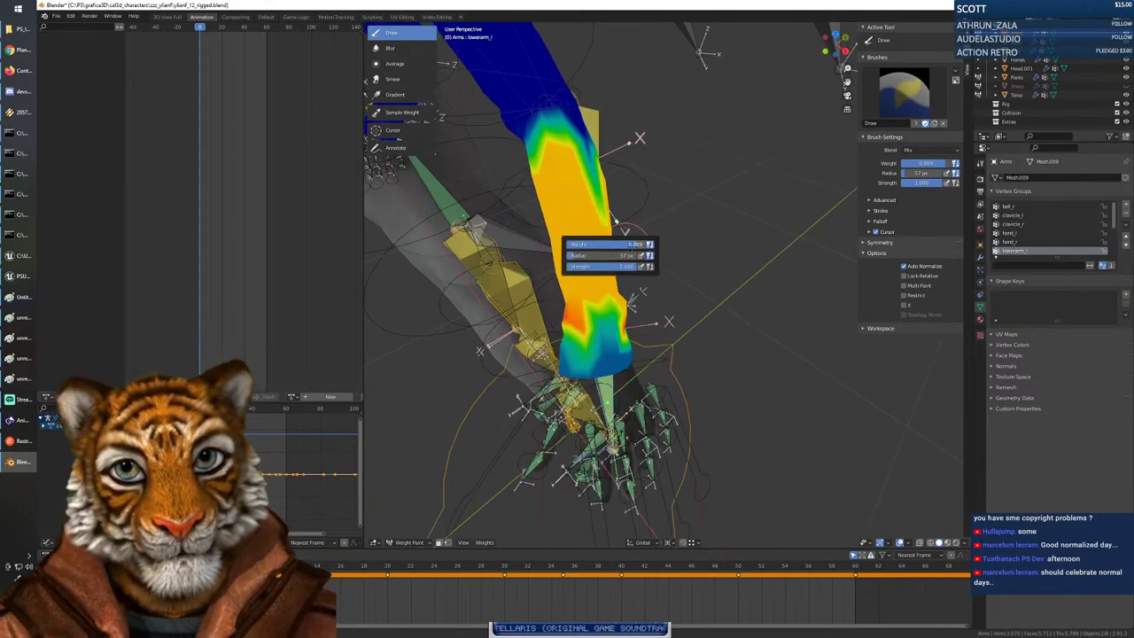
{"action": "mouse_move", "coordinate": [630, 246]}
{"action": "left_mouse_down"}
{"action": "mouse_move", "coordinate": [658, 246]}
{"action": "mouse_move", "coordinate": [582, 243]}
{"action": "left_mouse_up"}
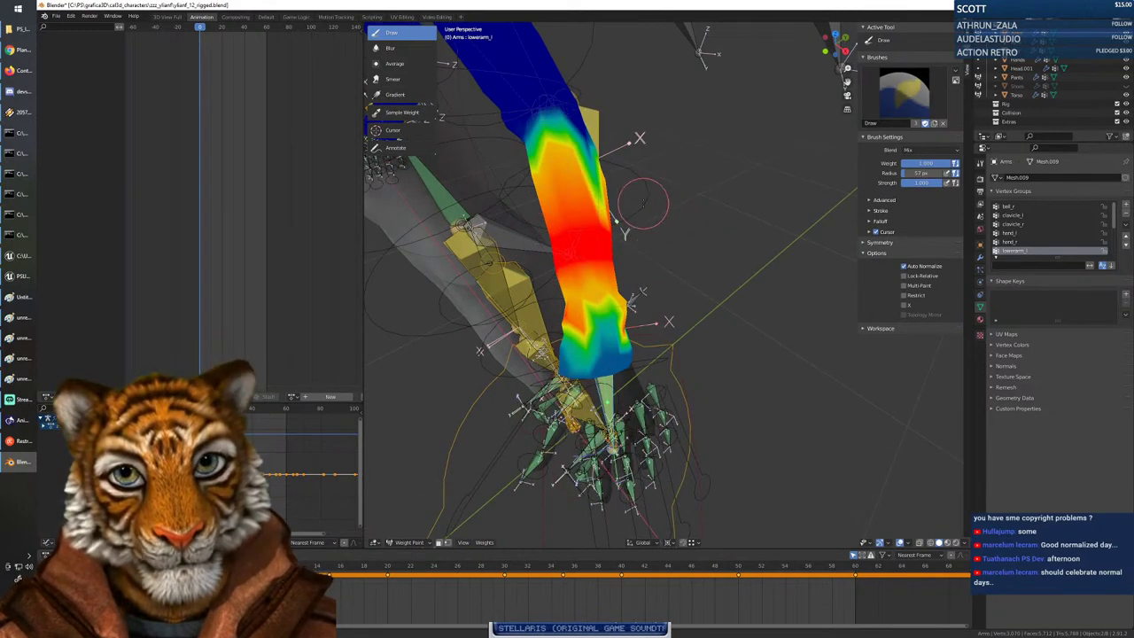
{"action": "mouse_move", "coordinate": [631, 202]}
{"action": "left_mouse_down"}
{"action": "mouse_move", "coordinate": [620, 265]}
{"action": "mouse_move", "coordinate": [589, 270]}
{"action": "mouse_move", "coordinate": [577, 216]}
{"action": "left_mouse_up"}
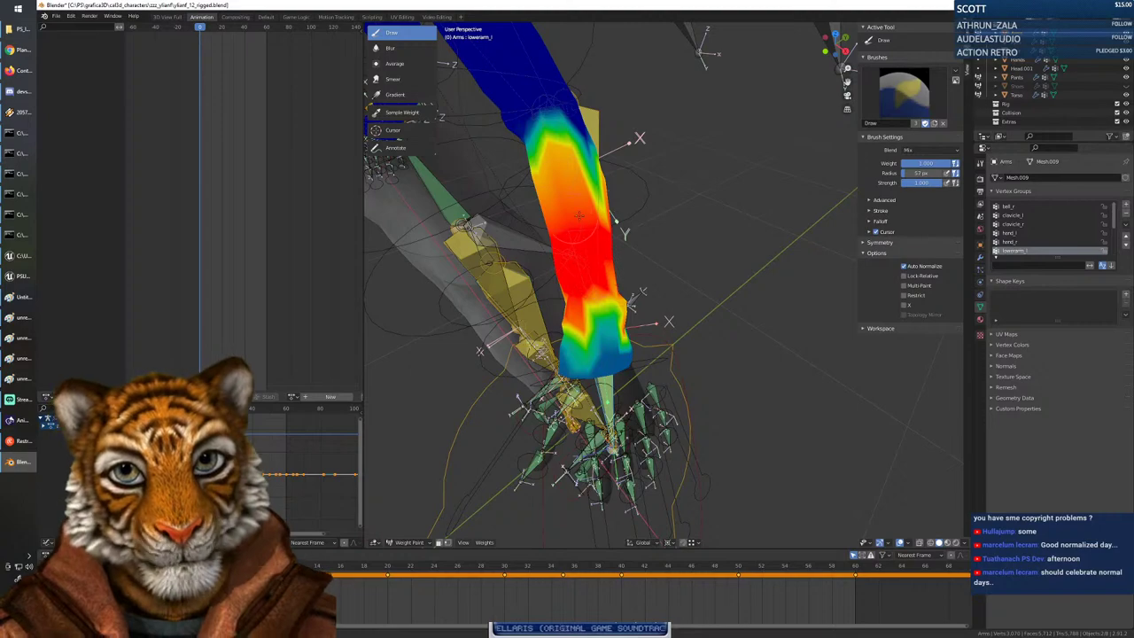
Extend the full lowerarm_l weight along the outer side of the forearm, from near the wrist up towards the elbow.
{"action": "mouse_move", "coordinate": [577, 215]}
{"action": "middle_mouse_down"}
{"action": "mouse_move", "coordinate": [586, 257]}
{"action": "mouse_move", "coordinate": [481, 237]}
{"action": "middle_mouse_up"}
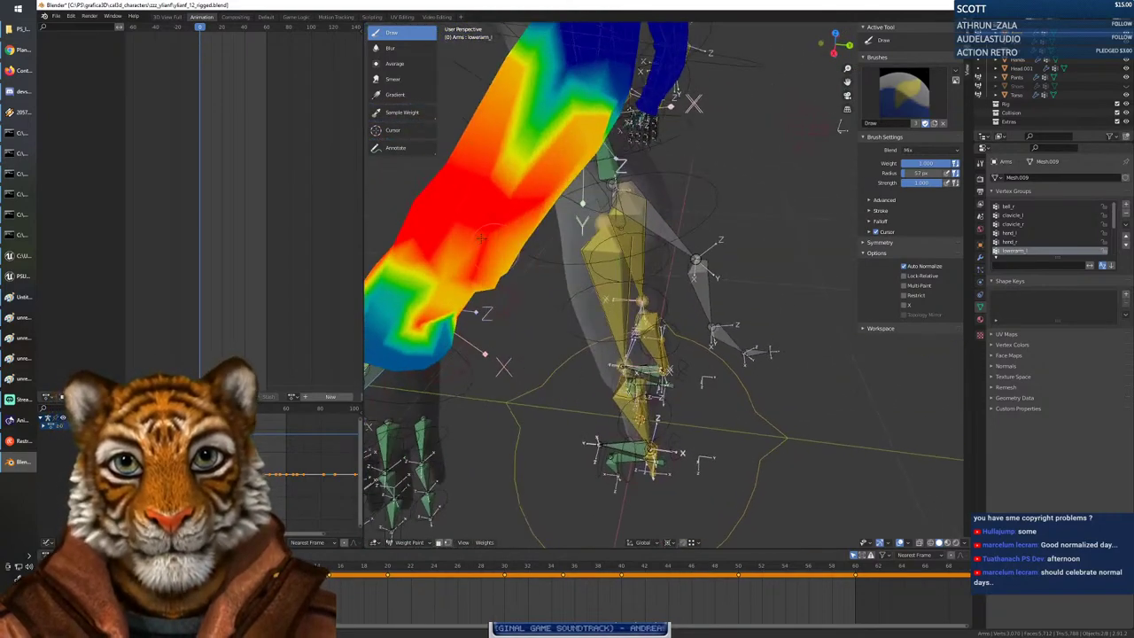
{"action": "mouse_move", "coordinate": [481, 237]}
{"action": "left_mouse_down"}
{"action": "mouse_move", "coordinate": [473, 245]}
{"action": "mouse_move", "coordinate": [501, 129]}
{"action": "mouse_move", "coordinate": [546, 156]}
{"action": "left_mouse_up"}
{"action": "mouse_move", "coordinate": [504, 207]}
{"action": "left_mouse_down"}
{"action": "mouse_move", "coordinate": [491, 261]}
{"action": "mouse_move", "coordinate": [500, 136]}
{"action": "left_mouse_up"}
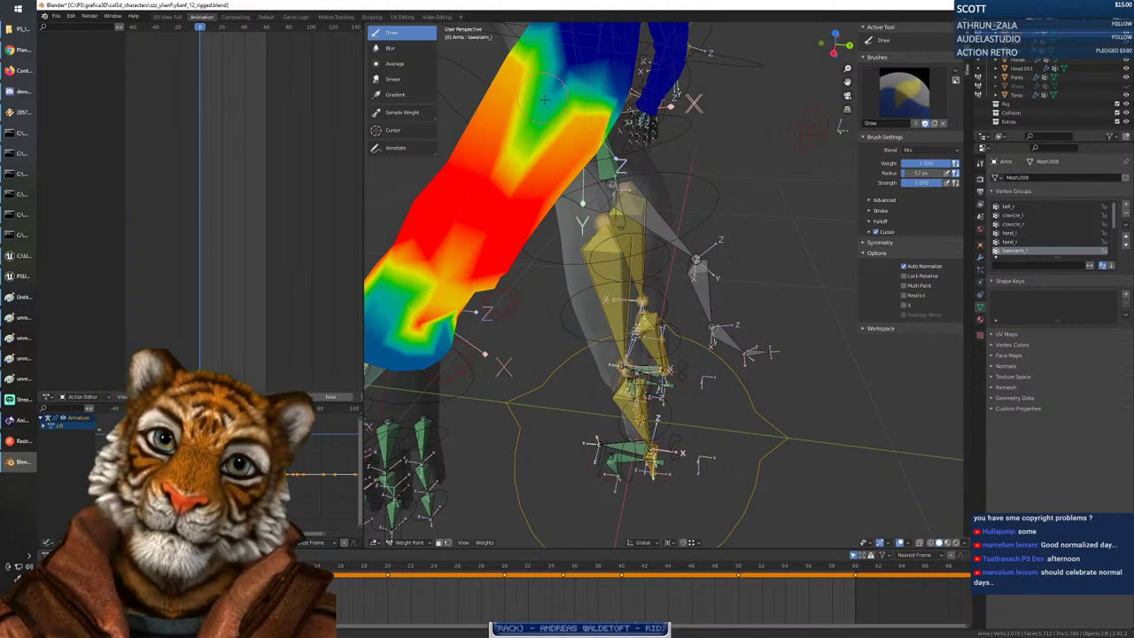
{"action": "left_click_drag", "start_coordinate": [542, 99], "coordinate": [539, 82]}
{"action": "mouse_move", "coordinate": [511, 160]}
{"action": "middle_mouse_down"}
{"action": "mouse_move", "coordinate": [544, 223]}
{"action": "mouse_move", "coordinate": [575, 228]}
{"action": "middle_mouse_up"}
{"action": "mouse_move", "coordinate": [574, 228]}
{"action": "middle_mouse_down"}
{"action": "mouse_move", "coordinate": [595, 243]}
{"action": "mouse_move", "coordinate": [607, 230]}
{"action": "mouse_move", "coordinate": [551, 213]}
{"action": "mouse_move", "coordinate": [560, 223]}
{"action": "middle_mouse_up"}
{"action": "key", "text": "Tab"}
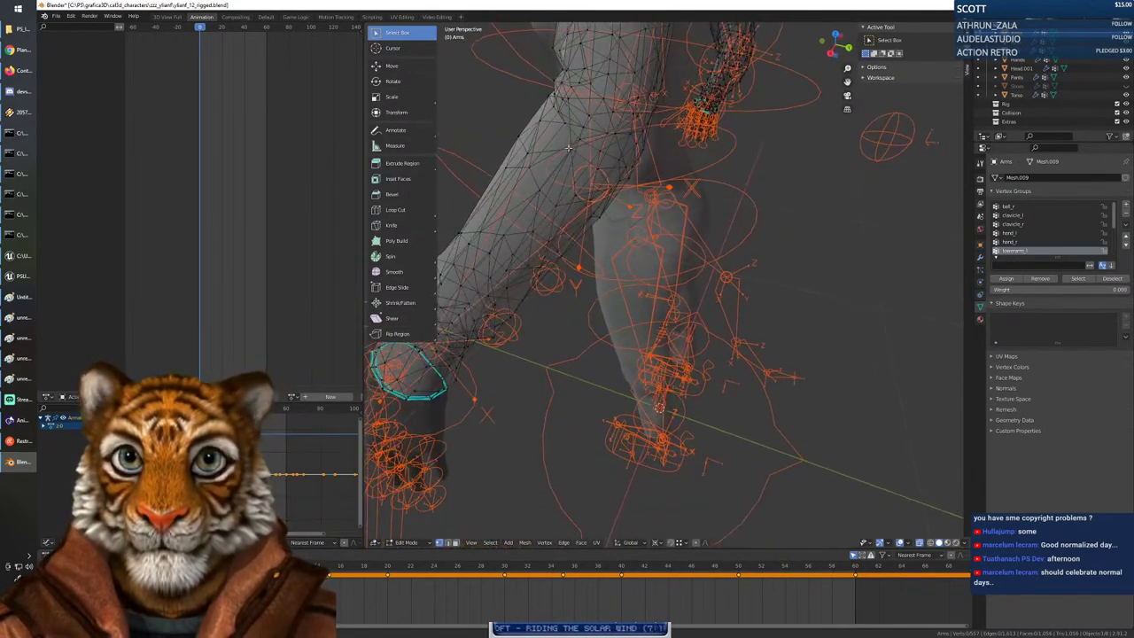
{"action": "key", "text": "Tab"}
{"action": "left_click_drag", "start_coordinate": [569, 162], "coordinate": [575, 184]}
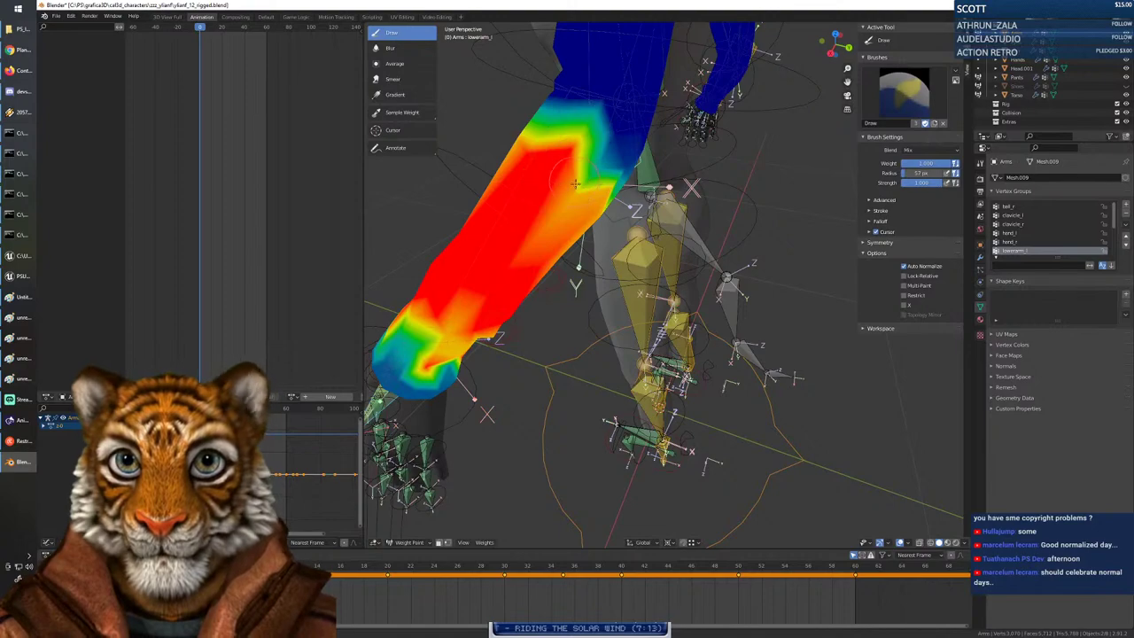
{"action": "middle_click_drag", "start_coordinate": [600, 234], "coordinate": [663, 248]}
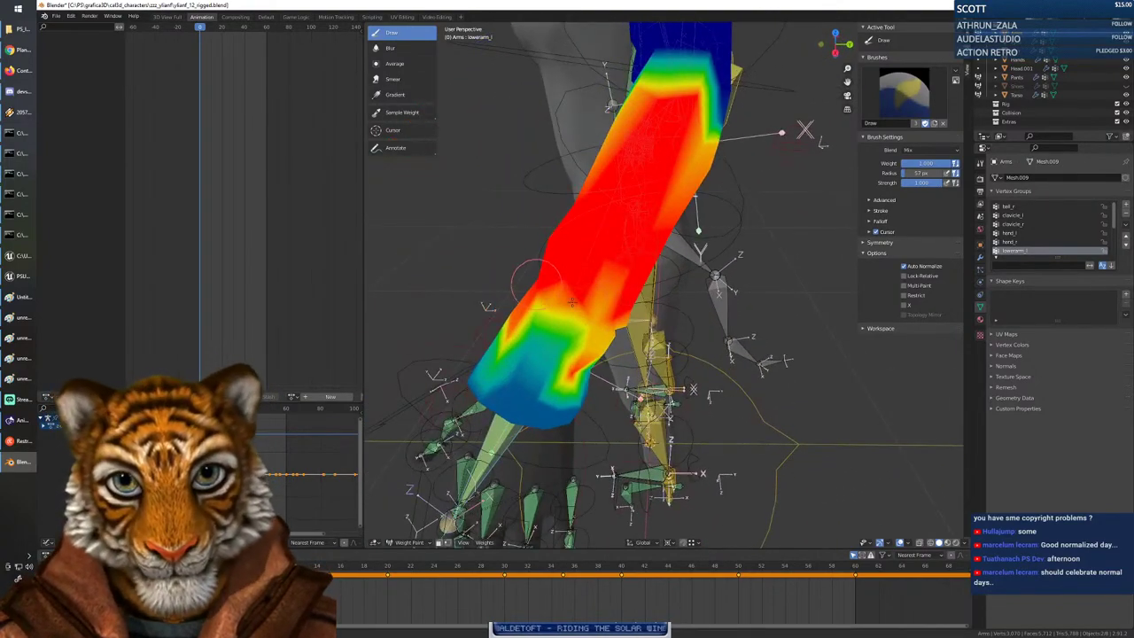
Set the brush weight to 0.500 and paint lowerarm_l influence across the outer side of the elbow.
{"action": "mouse_move", "coordinate": [607, 295]}
{"action": "middle_mouse_down"}
{"action": "mouse_move", "coordinate": [635, 309]}
{"action": "mouse_move", "coordinate": [551, 243]}
{"action": "middle_mouse_up"}
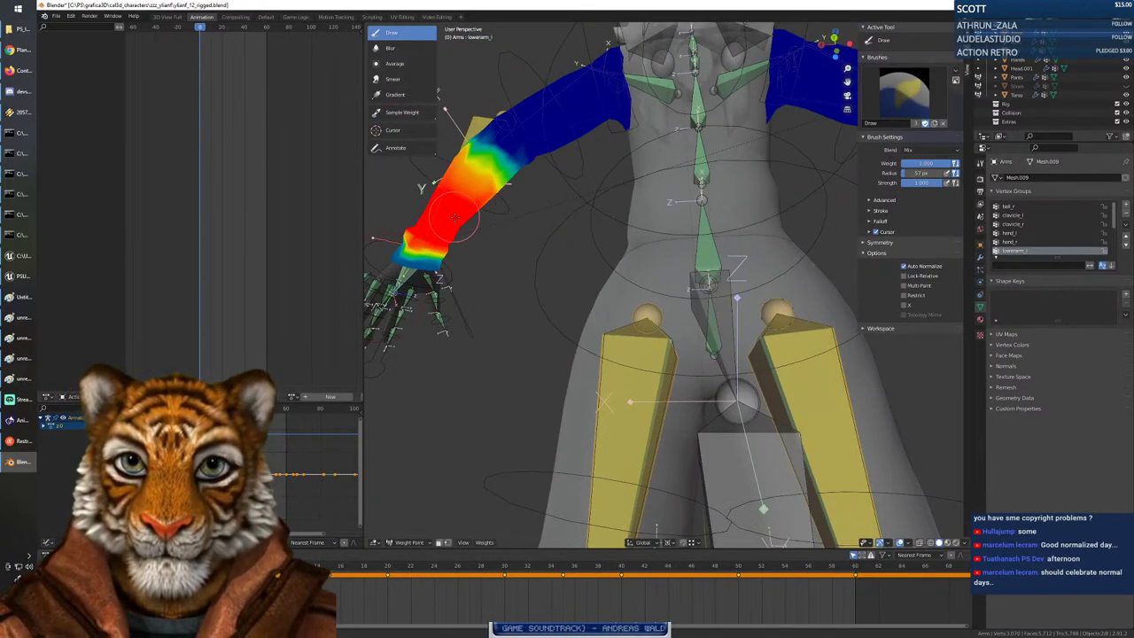
{"action": "middle_click_drag", "start_coordinate": [434, 213], "coordinate": [952, 273]}
{"action": "mouse_move", "coordinate": [745, 229]}
{"action": "middle_mouse_down"}
{"action": "mouse_move", "coordinate": [715, 253]}
{"action": "mouse_move", "coordinate": [607, 157]}
{"action": "mouse_move", "coordinate": [620, 132]}
{"action": "mouse_move", "coordinate": [611, 142]}
{"action": "mouse_move", "coordinate": [655, 106]}
{"action": "mouse_move", "coordinate": [809, 138]}
{"action": "middle_mouse_up"}
{"action": "middle_click_drag", "start_coordinate": [575, 274], "coordinate": [603, 270]}
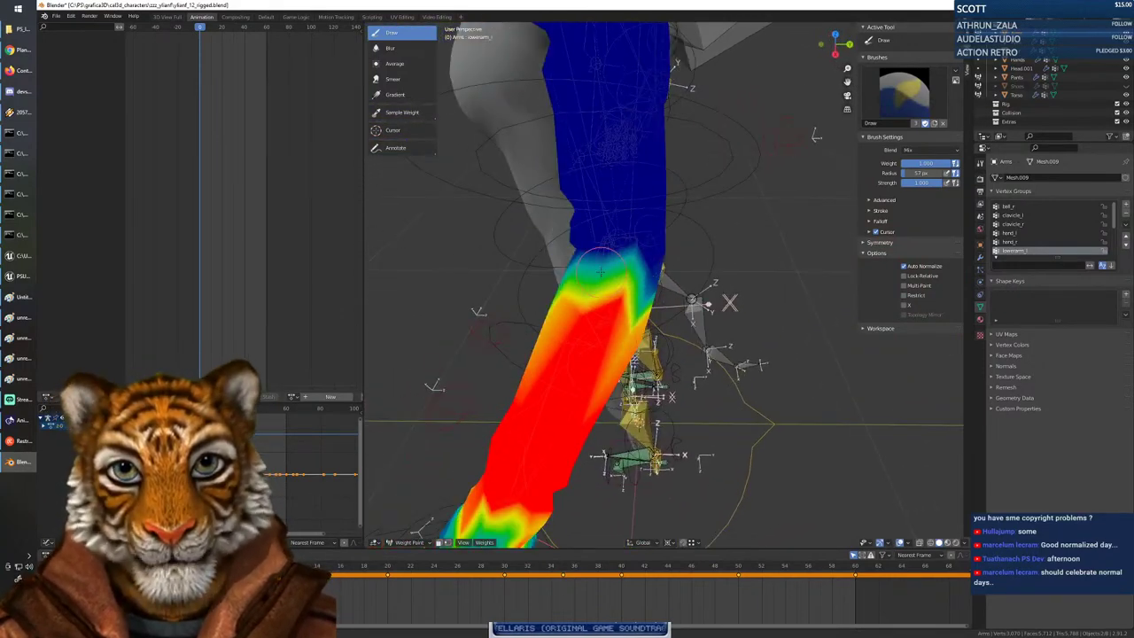
{"action": "right_click", "coordinate": [603, 270]}
{"action": "left_click_drag", "start_coordinate": [590, 272], "coordinate": [563, 272]}
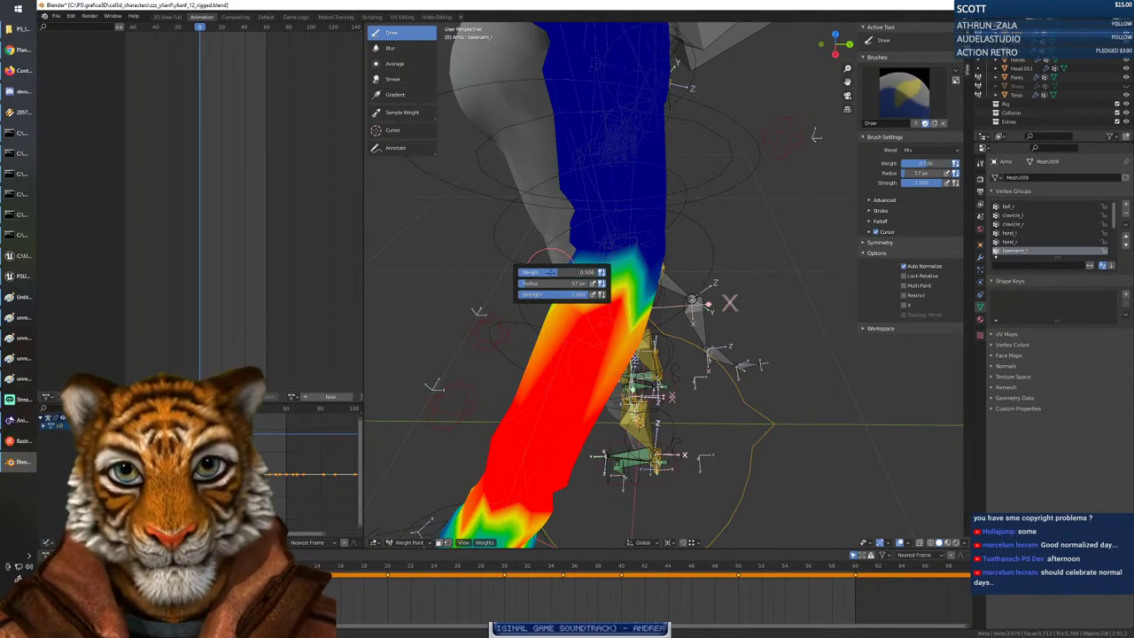
{"action": "middle_click_drag", "start_coordinate": [667, 296], "coordinate": [650, 306]}
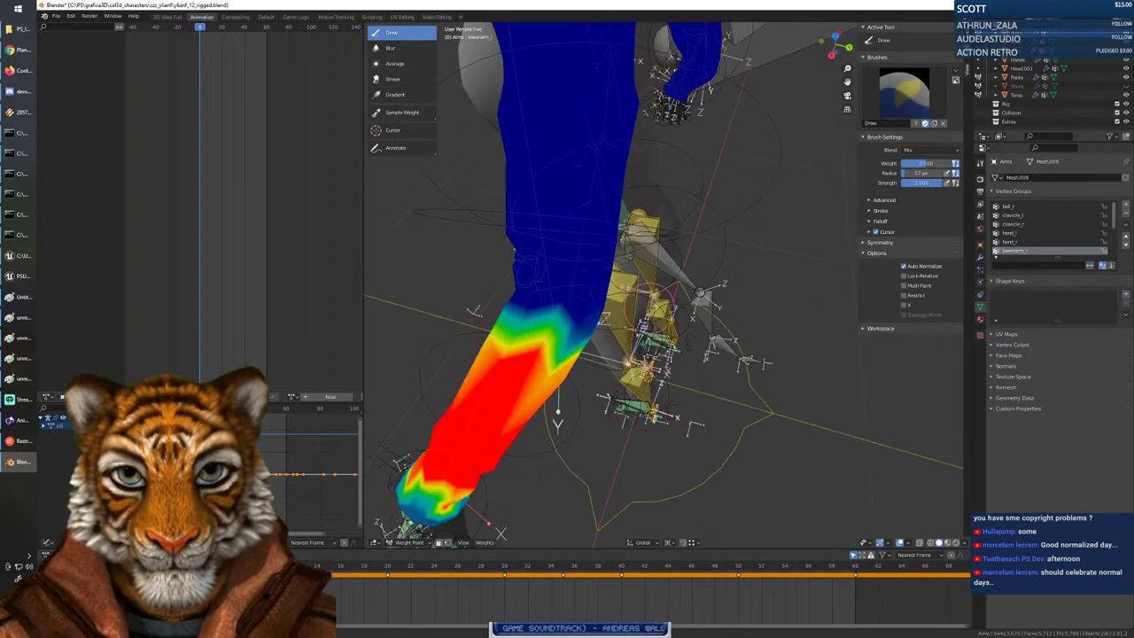
{"action": "mouse_move", "coordinate": [582, 264]}
{"action": "left_mouse_down"}
{"action": "mouse_move", "coordinate": [541, 292]}
{"action": "mouse_move", "coordinate": [585, 310]}
{"action": "mouse_move", "coordinate": [531, 328]}
{"action": "mouse_move", "coordinate": [560, 350]}
{"action": "left_mouse_up"}
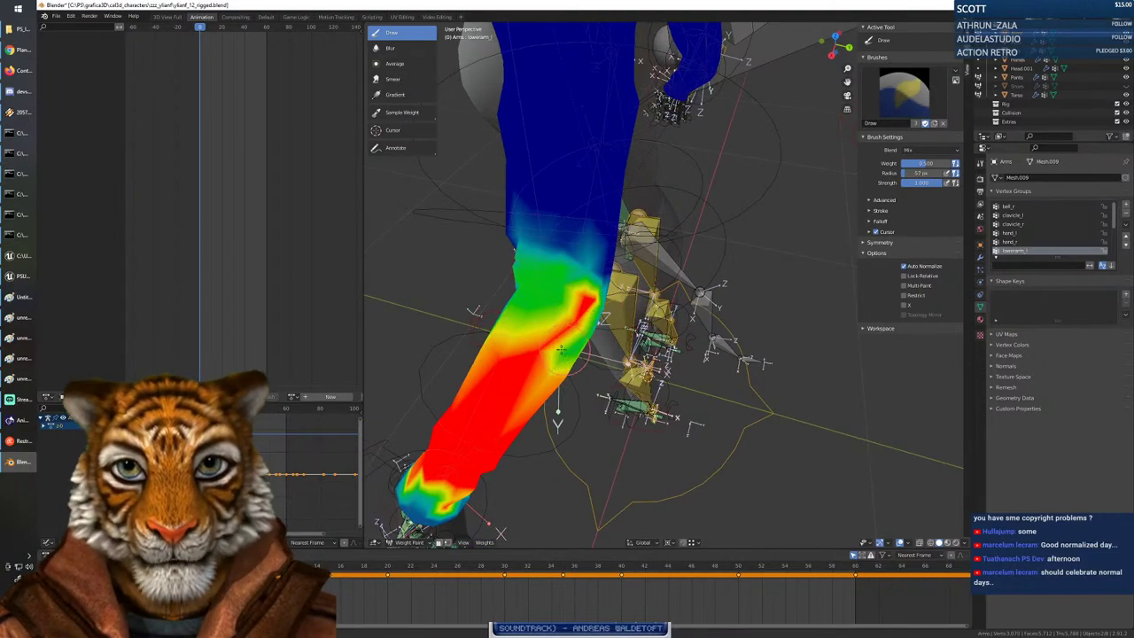
Paint the inner side of the elbow with the 0.500 lowerarm_l weight to close the blend around the joint.
{"action": "middle_click_drag", "start_coordinate": [528, 281], "coordinate": [700, 259]}
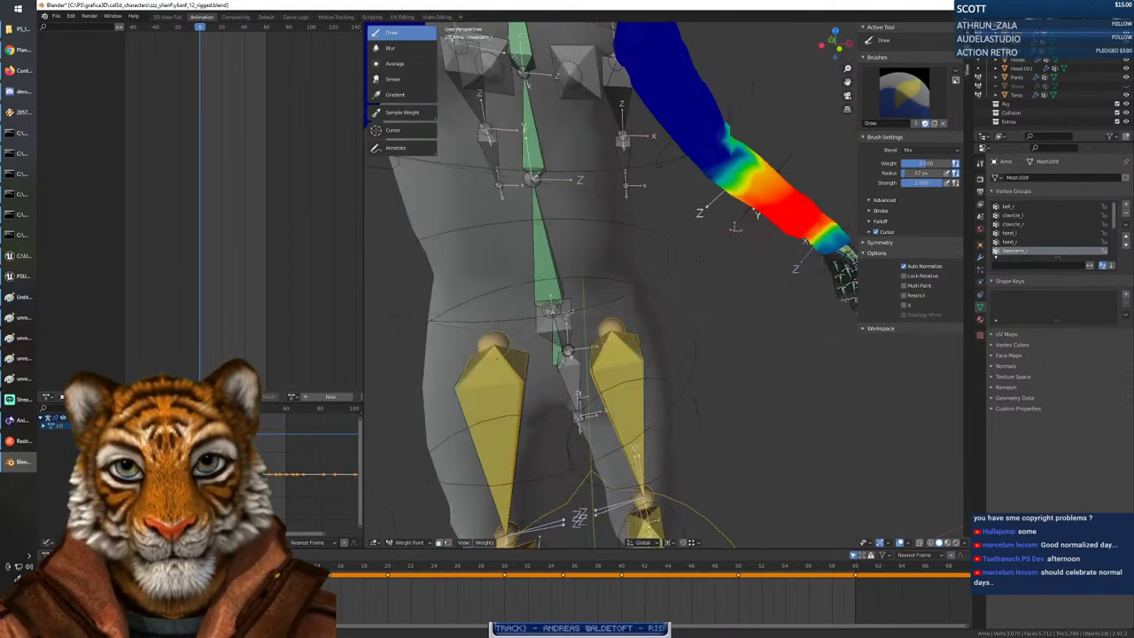
{"action": "left_click_drag", "start_coordinate": [753, 137], "coordinate": [704, 179]}
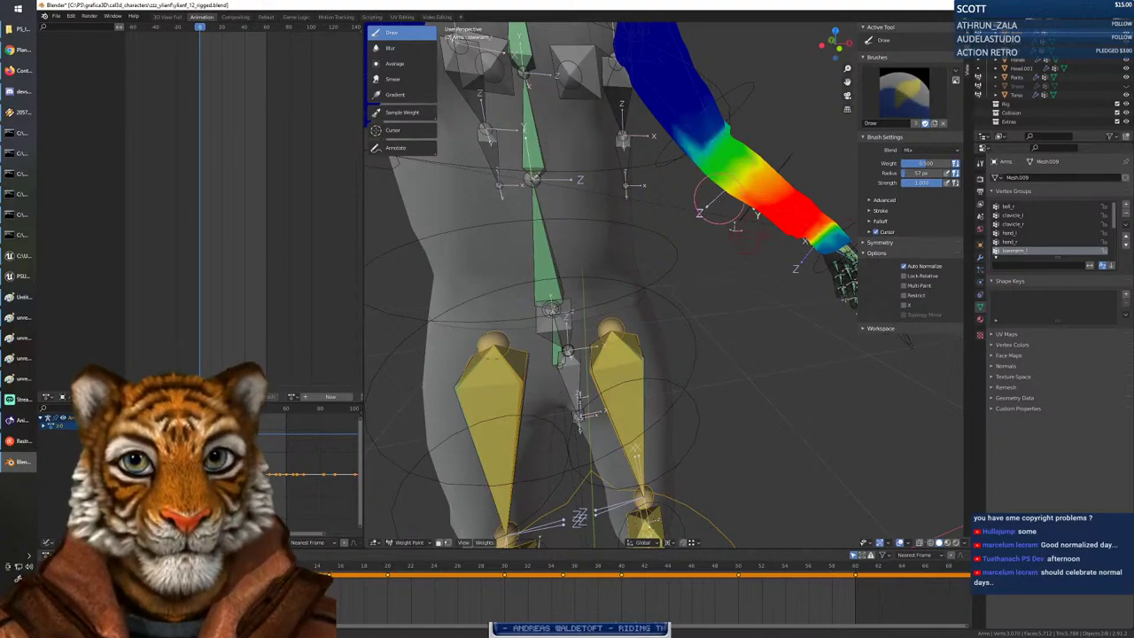
{"action": "middle_click_drag", "start_coordinate": [717, 204], "coordinate": [513, 203]}
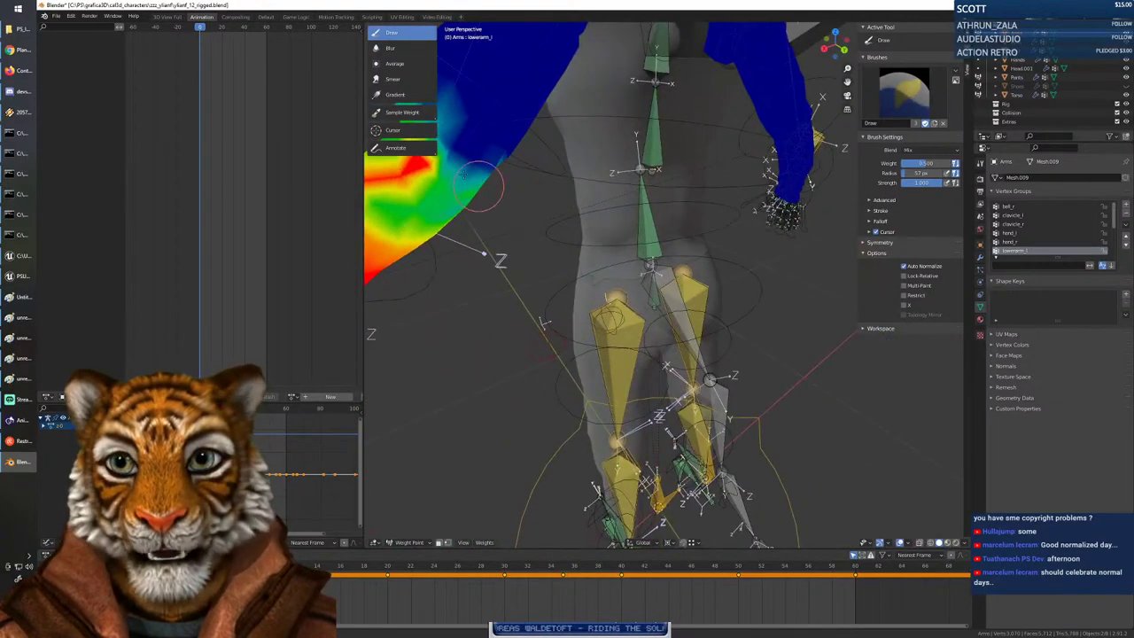
{"action": "left_click_drag", "start_coordinate": [478, 186], "coordinate": [464, 180]}
Select the upperarm_l bone and paint the elbow area with the 0.500 weight.
{"action": "mouse_move", "coordinate": [485, 253]}
{"action": "middle_mouse_down"}
{"action": "mouse_move", "coordinate": [523, 252]}
{"action": "mouse_move", "coordinate": [569, 275]}
{"action": "mouse_move", "coordinate": [546, 266]}
{"action": "middle_mouse_up"}
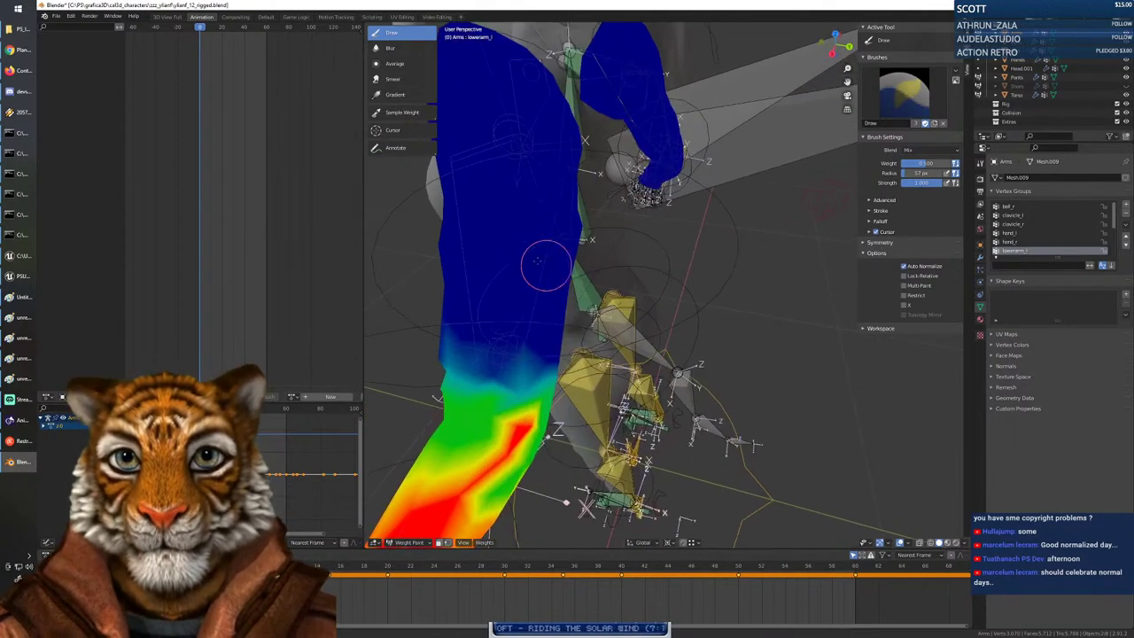
{"action": "left_click", "coordinate": [473, 246], "text": "ctrl"}
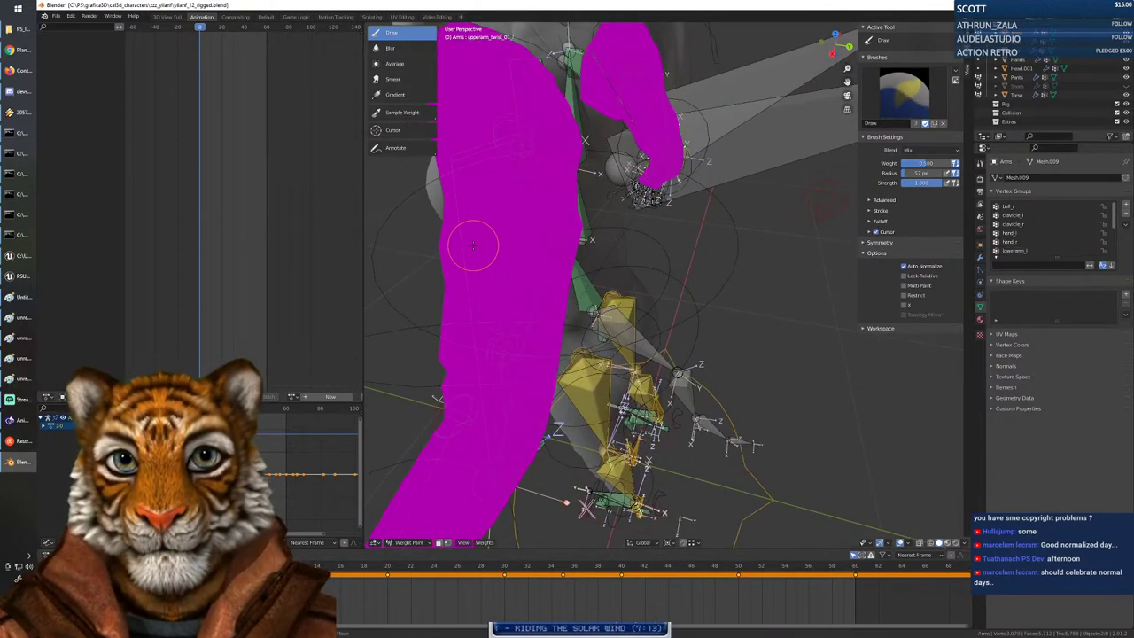
{"action": "left_click", "coordinate": [473, 245], "text": "ctrl"}
{"action": "middle_click_drag", "start_coordinate": [484, 250], "coordinate": [407, 332]}
{"action": "mouse_move", "coordinate": [403, 339]}
{"action": "left_mouse_down"}
{"action": "mouse_move", "coordinate": [429, 385]}
{"action": "mouse_move", "coordinate": [425, 403]}
{"action": "mouse_move", "coordinate": [399, 417]}
{"action": "mouse_move", "coordinate": [454, 344]}
{"action": "mouse_move", "coordinate": [410, 328]}
{"action": "left_mouse_up"}
{"action": "mouse_move", "coordinate": [417, 362]}
{"action": "middle_mouse_down"}
{"action": "mouse_move", "coordinate": [662, 238]}
{"action": "mouse_move", "coordinate": [622, 255]}
{"action": "mouse_move", "coordinate": [606, 309]}
{"action": "middle_mouse_up"}
{"action": "middle_click_drag", "start_coordinate": [753, 385], "coordinate": [667, 366]}
Set the brush weight to 0.000 and remove upperarm_l influence from the forearm below the elbow.
{"action": "right_click", "coordinate": [667, 366]}
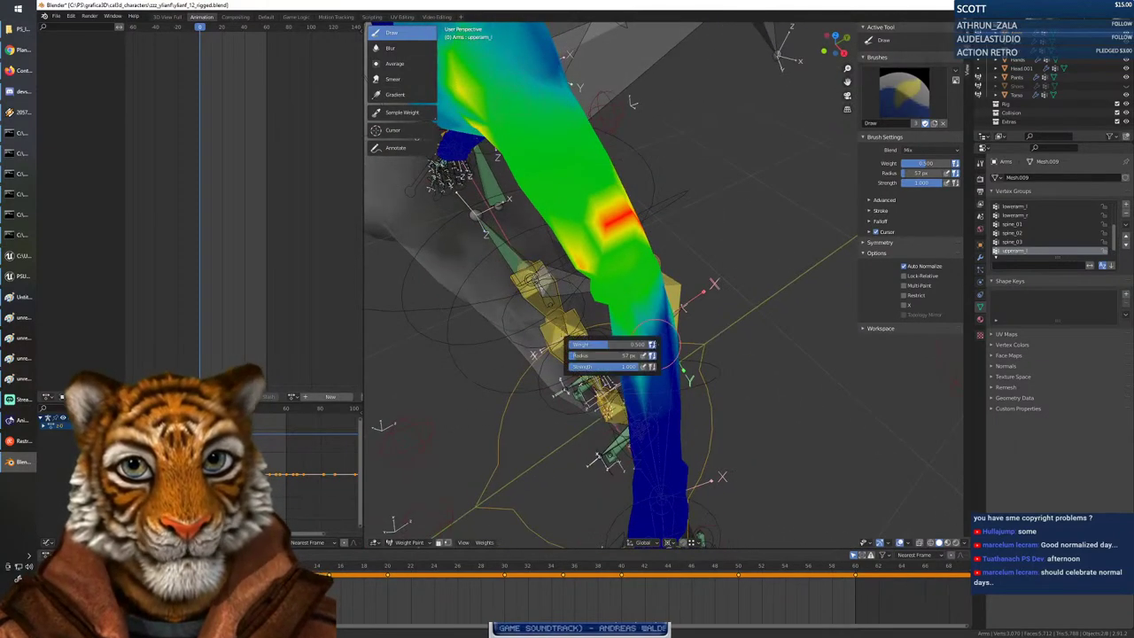
{"action": "left_click_drag", "start_coordinate": [650, 344], "coordinate": [568, 344]}
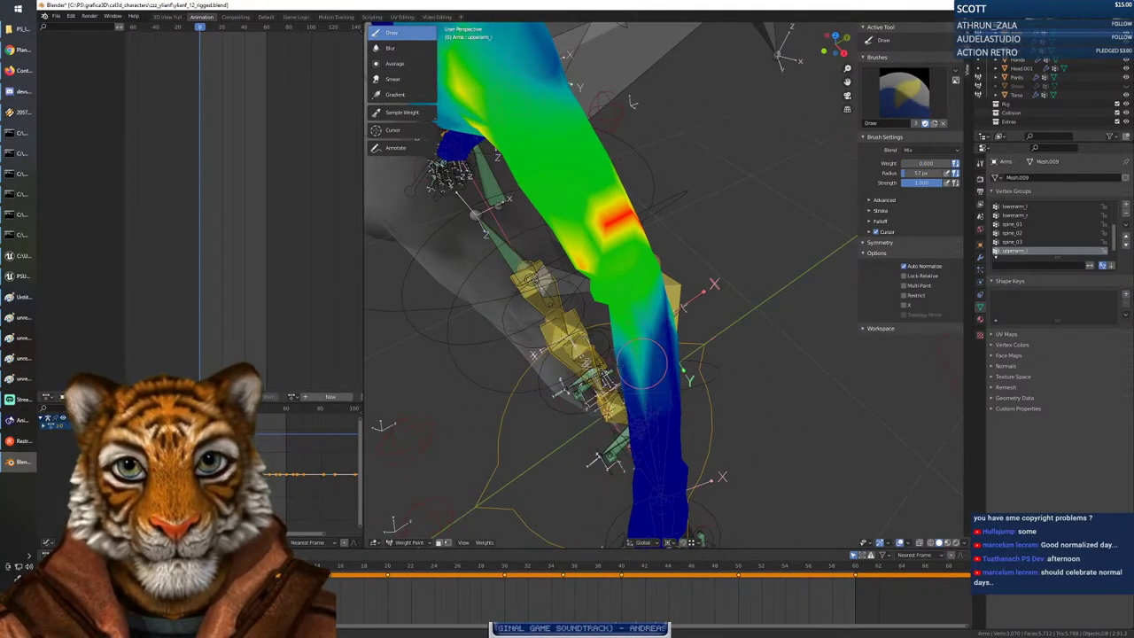
{"action": "left_click_drag", "start_coordinate": [642, 363], "coordinate": [616, 356]}
{"action": "mouse_move", "coordinate": [659, 390]}
{"action": "middle_mouse_down"}
{"action": "mouse_move", "coordinate": [743, 253]}
{"action": "mouse_move", "coordinate": [713, 222]}
{"action": "mouse_move", "coordinate": [740, 206]}
{"action": "middle_mouse_up"}
{"action": "mouse_move", "coordinate": [504, 416]}
{"action": "left_mouse_down"}
{"action": "mouse_move", "coordinate": [455, 316]}
{"action": "mouse_move", "coordinate": [488, 324]}
{"action": "mouse_move", "coordinate": [420, 328]}
{"action": "left_mouse_up"}
{"action": "mouse_move", "coordinate": [488, 355]}
{"action": "middle_mouse_down"}
{"action": "mouse_move", "coordinate": [590, 326]}
{"action": "mouse_move", "coordinate": [655, 347]}
{"action": "mouse_move", "coordinate": [529, 309]}
{"action": "mouse_move", "coordinate": [576, 350]}
{"action": "mouse_move", "coordinate": [649, 329]}
{"action": "middle_mouse_up"}
Set the brush weight to 1.000 and paint upperarm_l across the outer middle of the upper arm.
{"action": "right_click", "coordinate": [649, 329]}
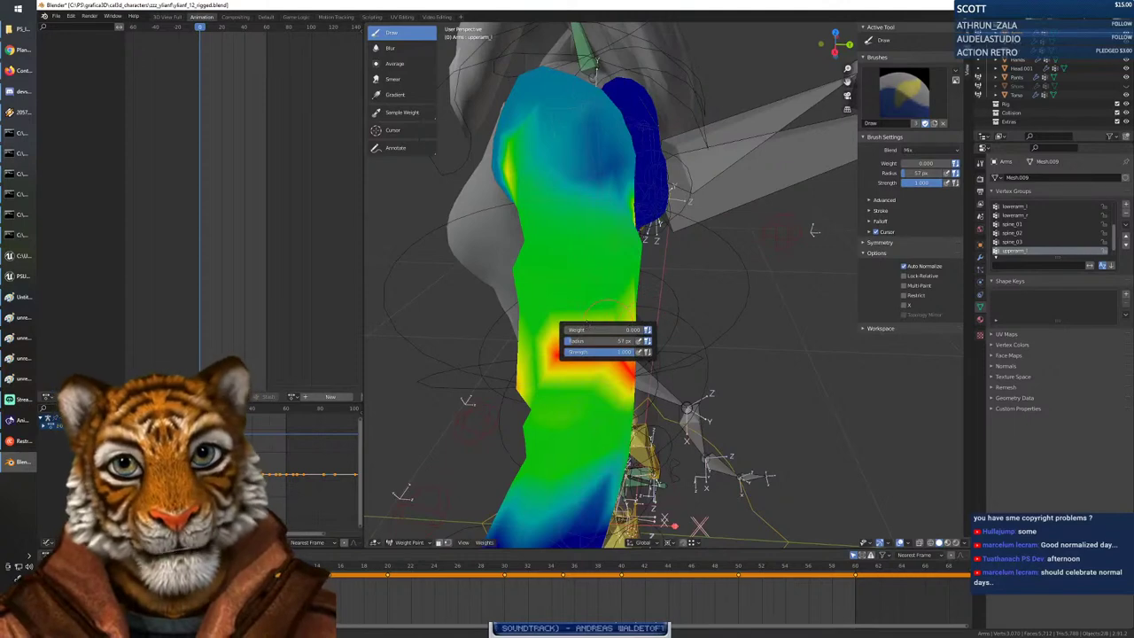
{"action": "left_click_drag", "start_coordinate": [587, 330], "coordinate": [681, 327]}
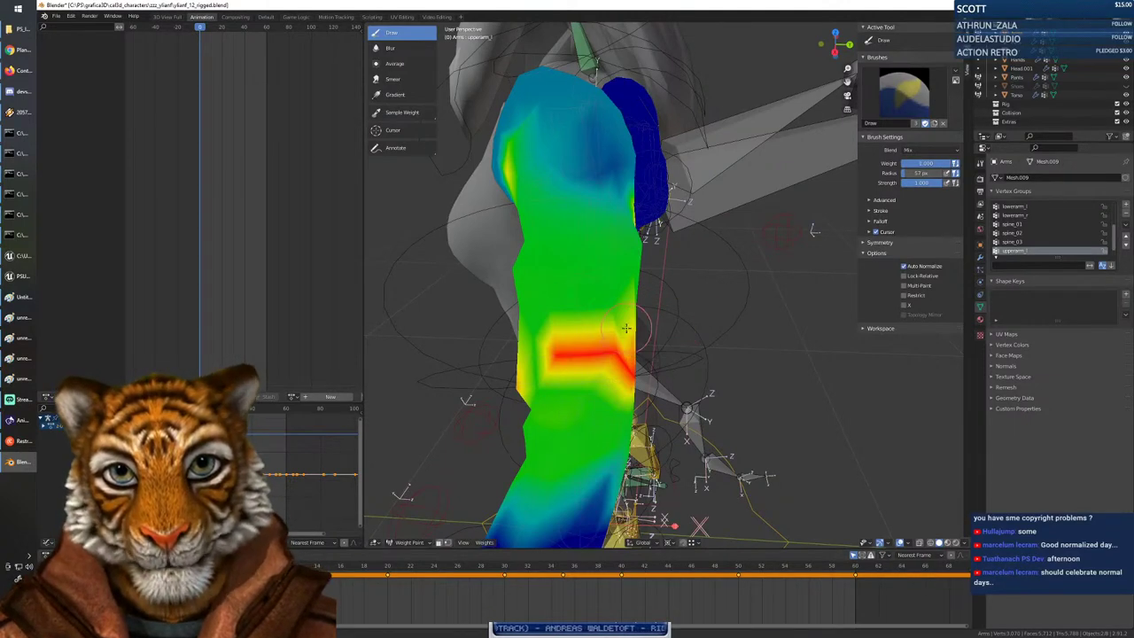
{"action": "middle_click_drag", "start_coordinate": [626, 327], "coordinate": [708, 324]}
{"action": "mouse_move", "coordinate": [686, 321]}
{"action": "left_mouse_down"}
{"action": "mouse_move", "coordinate": [679, 298]}
{"action": "mouse_move", "coordinate": [713, 282]}
{"action": "mouse_move", "coordinate": [700, 250]}
{"action": "left_mouse_up"}
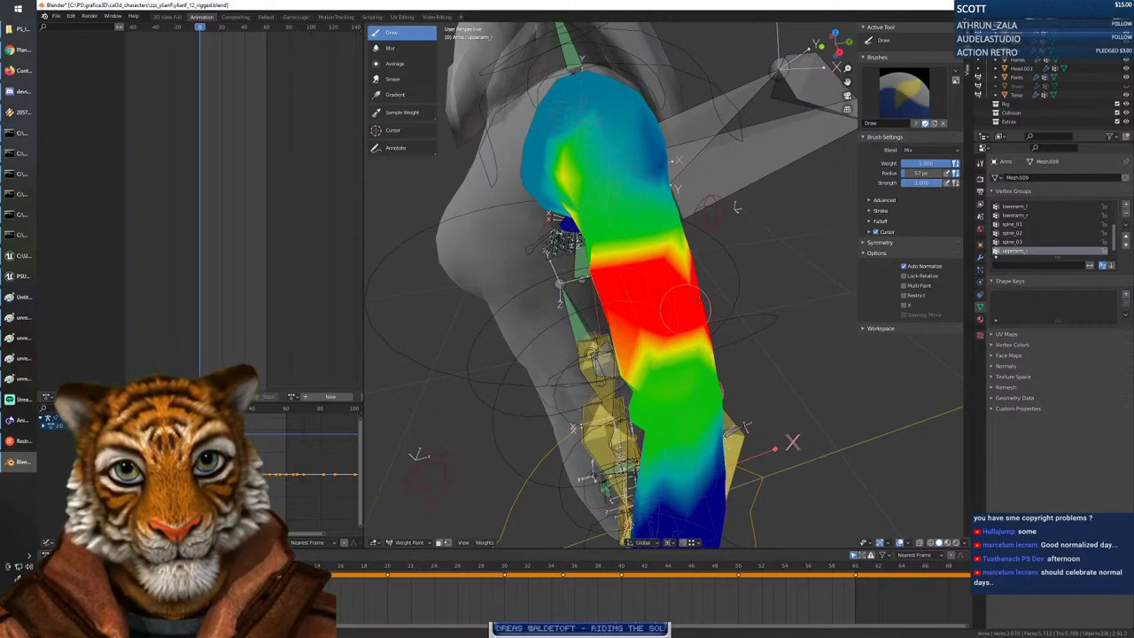
{"action": "mouse_move", "coordinate": [631, 272]}
{"action": "left_mouse_down"}
{"action": "mouse_move", "coordinate": [631, 244]}
{"action": "mouse_move", "coordinate": [638, 279]}
{"action": "left_mouse_up"}
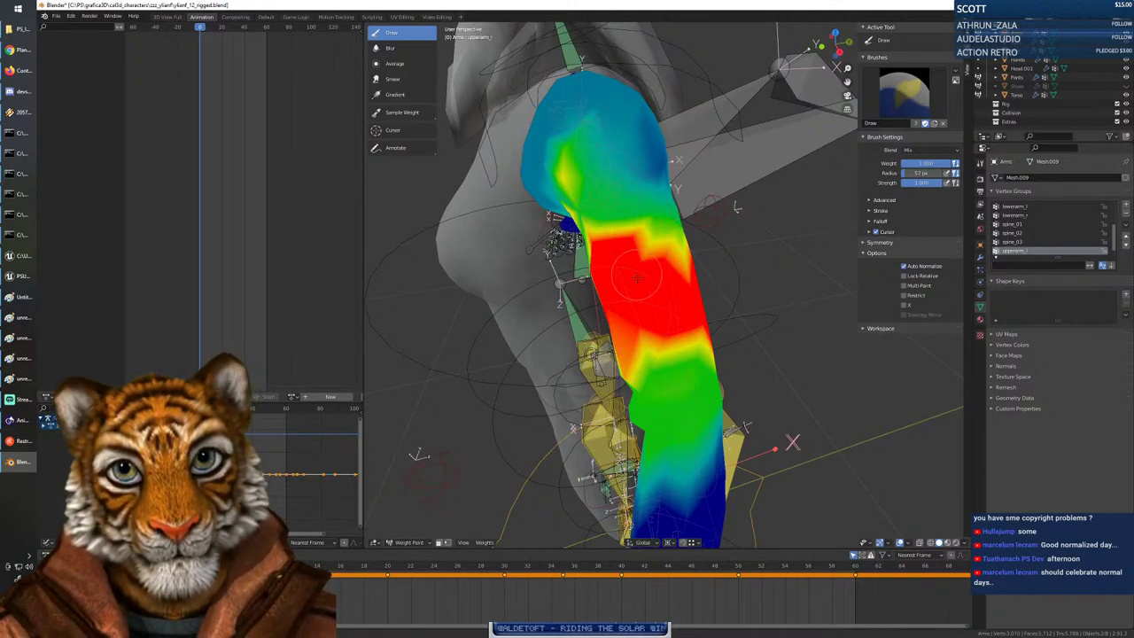
Paint the inner and remaining sides of the upper arm with full upperarm_l weight to complete the band.
{"action": "middle_click_drag", "start_coordinate": [649, 313], "coordinate": [496, 266]}
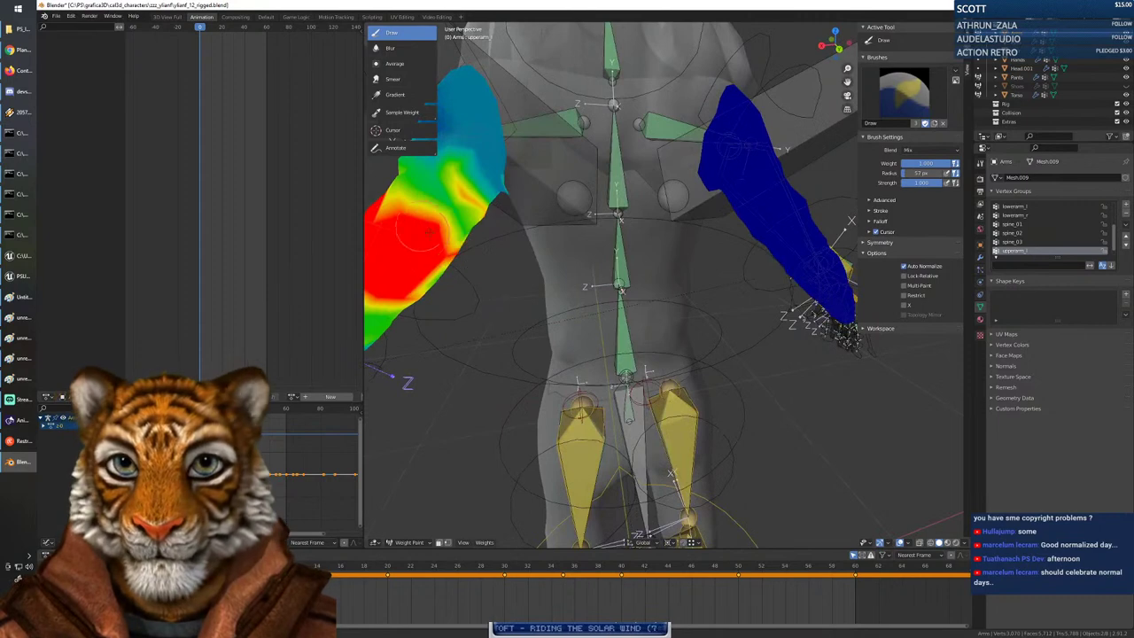
{"action": "left_click_drag", "start_coordinate": [397, 202], "coordinate": [424, 261]}
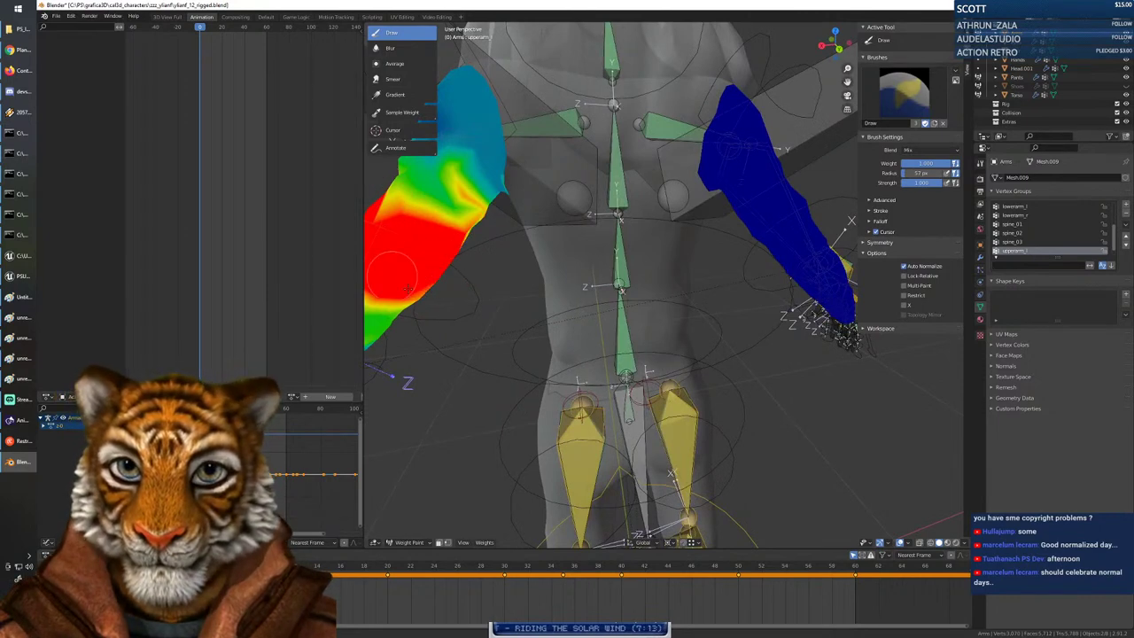
{"action": "mouse_move", "coordinate": [462, 295]}
{"action": "middle_mouse_down"}
{"action": "mouse_move", "coordinate": [456, 265]}
{"action": "mouse_move", "coordinate": [470, 253]}
{"action": "middle_mouse_up"}
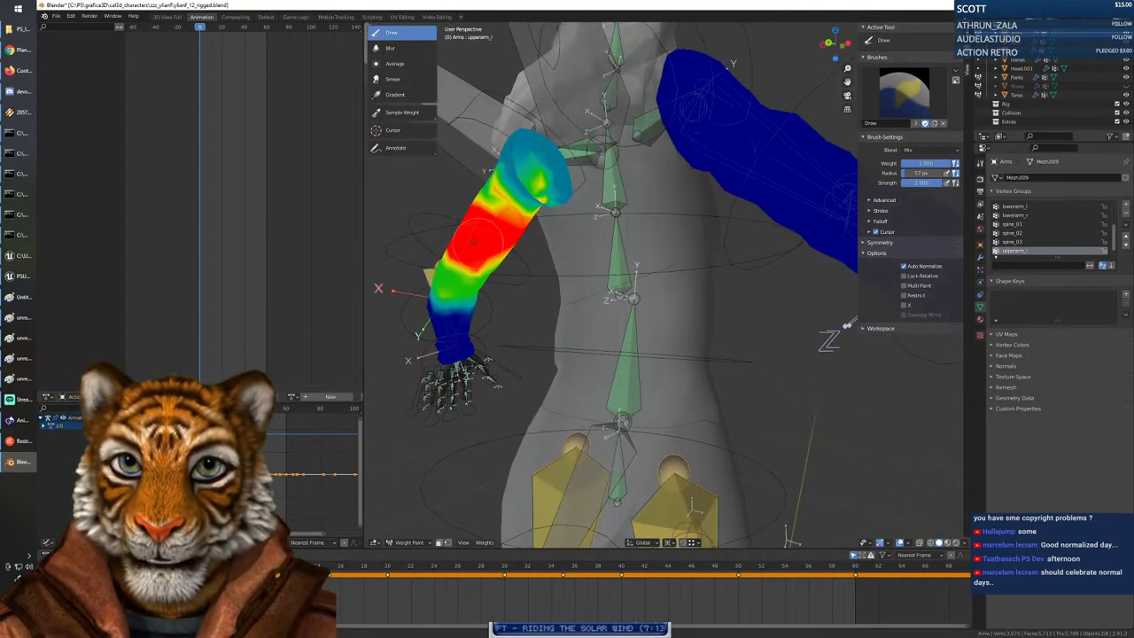
{"action": "mouse_move", "coordinate": [471, 252]}
{"action": "left_mouse_down"}
{"action": "mouse_move", "coordinate": [523, 278]}
{"action": "mouse_move", "coordinate": [490, 261]}
{"action": "left_mouse_up"}
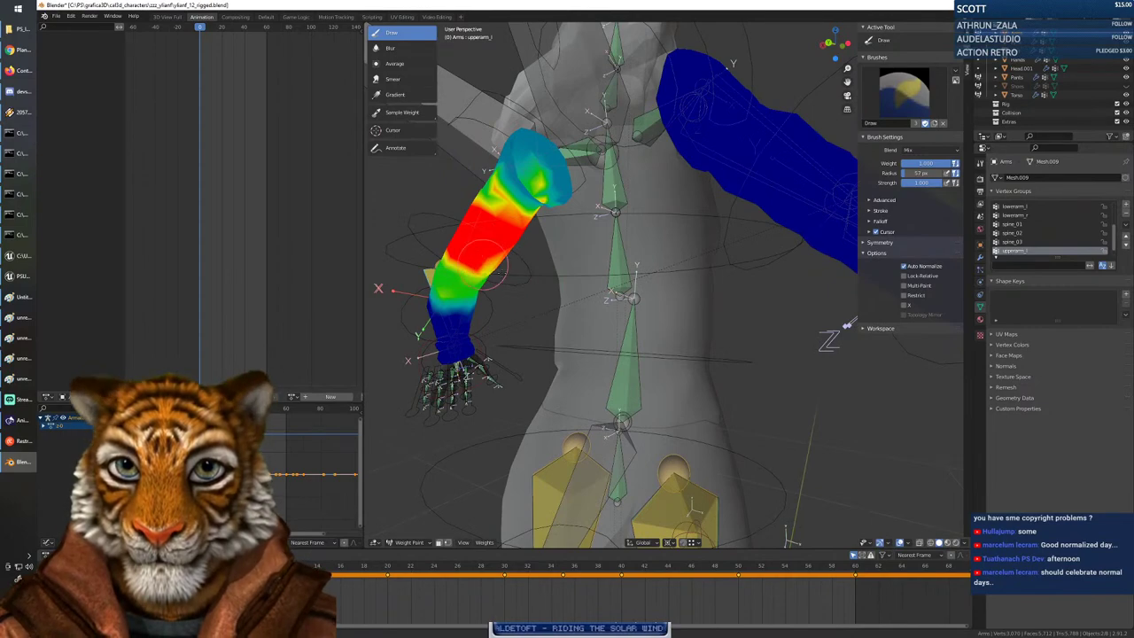
{"action": "mouse_move", "coordinate": [550, 303]}
{"action": "middle_mouse_down"}
{"action": "mouse_move", "coordinate": [638, 299]}
{"action": "mouse_move", "coordinate": [731, 324]}
{"action": "mouse_move", "coordinate": [680, 252]}
{"action": "middle_mouse_up"}
{"action": "mouse_move", "coordinate": [693, 208]}
{"action": "left_mouse_down"}
{"action": "mouse_move", "coordinate": [662, 221]}
{"action": "mouse_move", "coordinate": [673, 215]}
{"action": "mouse_move", "coordinate": [742, 241]}
{"action": "left_mouse_up"}
{"action": "mouse_move", "coordinate": [709, 248]}
{"action": "middle_mouse_down"}
{"action": "mouse_move", "coordinate": [700, 284]}
{"action": "mouse_move", "coordinate": [655, 292]}
{"action": "mouse_move", "coordinate": [700, 284]}
{"action": "mouse_move", "coordinate": [677, 341]}
{"action": "mouse_move", "coordinate": [664, 285]}
{"action": "middle_mouse_up"}
{"action": "left_click_drag", "start_coordinate": [645, 285], "coordinate": [610, 280]}
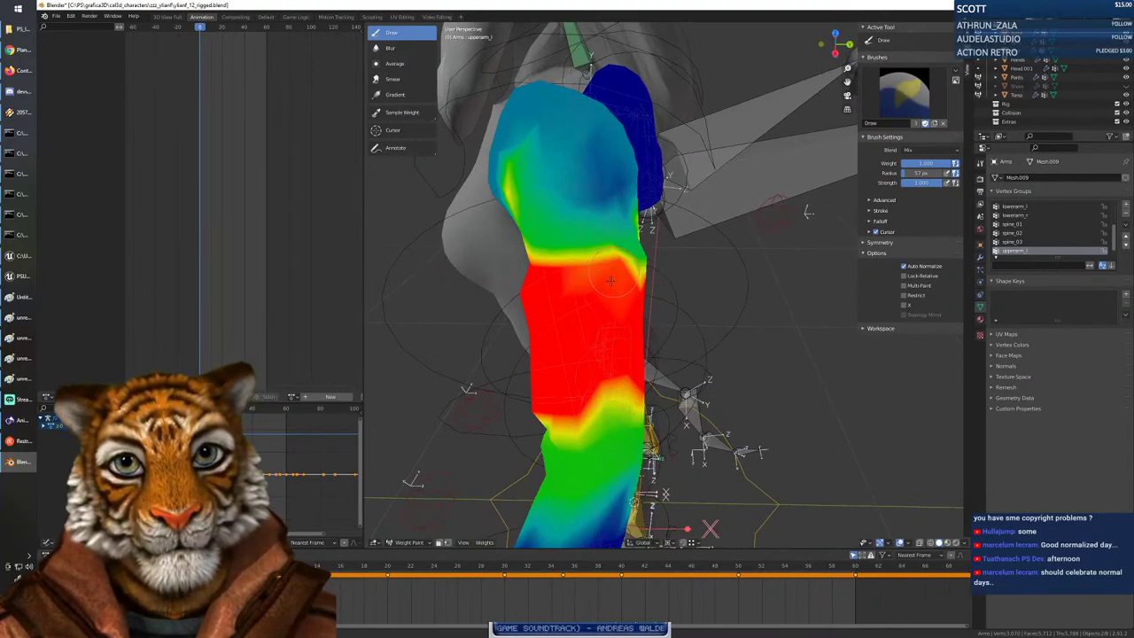
{"action": "middle_click_drag", "start_coordinate": [649, 335], "coordinate": [556, 319]}
{"action": "mouse_move", "coordinate": [490, 308]}
{"action": "middle_mouse_down"}
{"action": "mouse_move", "coordinate": [630, 326]}
{"action": "mouse_move", "coordinate": [703, 322]}
{"action": "mouse_move", "coordinate": [666, 360]}
{"action": "mouse_move", "coordinate": [680, 358]}
{"action": "middle_mouse_up"}
{"action": "scroll", "coordinate": [690, 349], "scroll_direction": "down", "scroll_amount": 5}
{"action": "scroll", "coordinate": [690, 348], "scroll_direction": "up", "scroll_amount": 5}
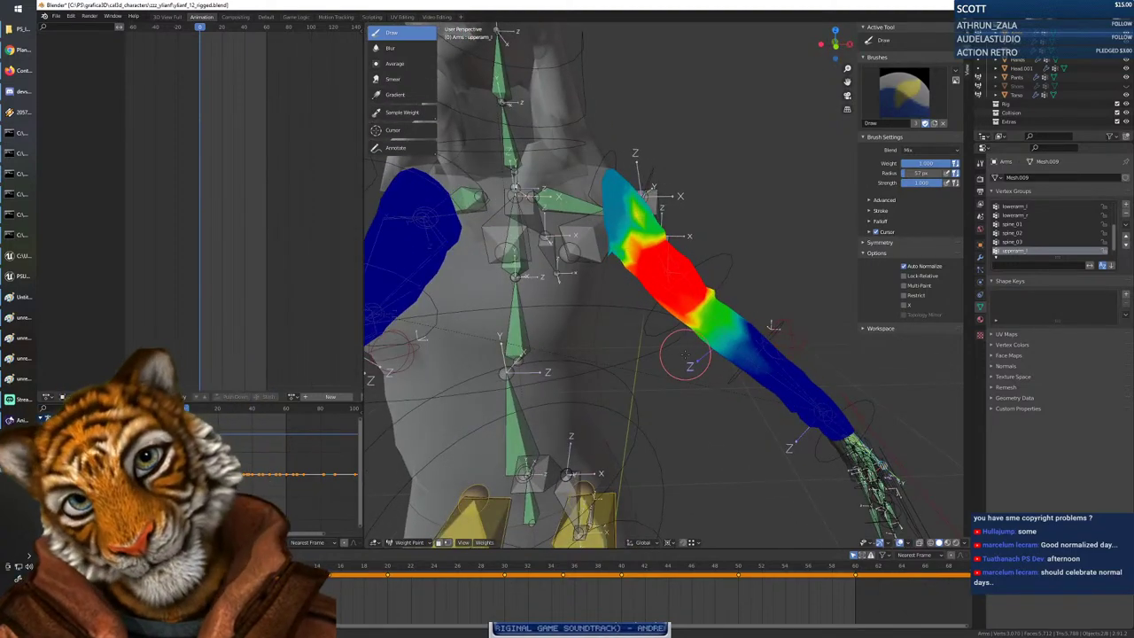
Set the brush weight to 0.700 and paint upperarm_l between the full-weight band and the left shoulder, on the front and back.
{"action": "middle_click_drag", "start_coordinate": [678, 356], "coordinate": [708, 430]}
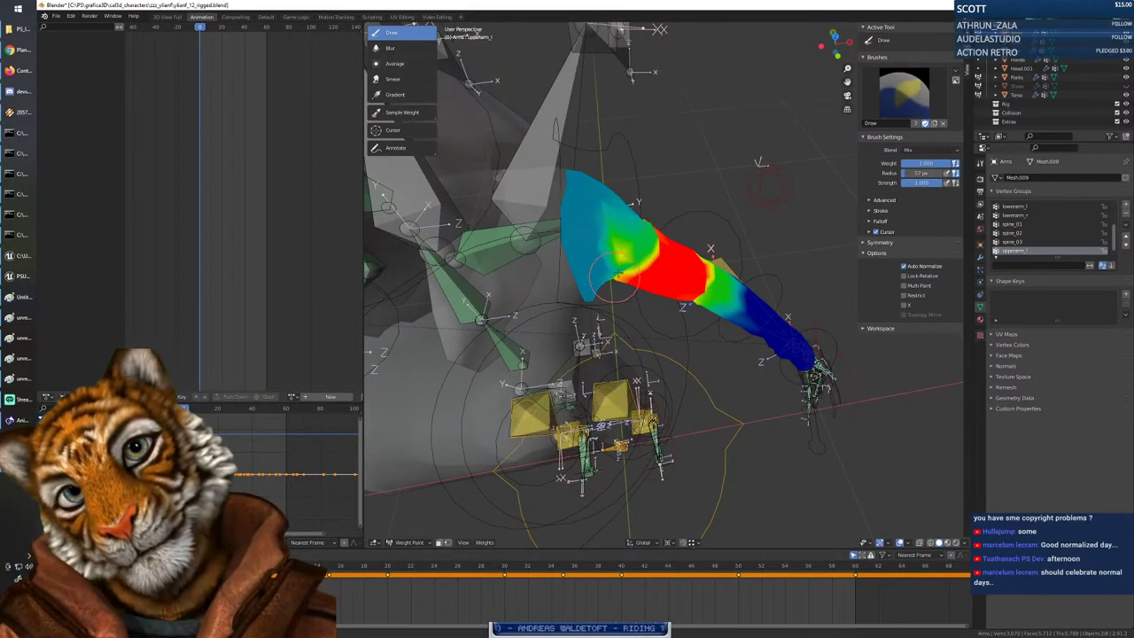
{"action": "mouse_move", "coordinate": [564, 260]}
{"action": "middle_mouse_down"}
{"action": "mouse_move", "coordinate": [602, 270]}
{"action": "mouse_move", "coordinate": [626, 257]}
{"action": "mouse_move", "coordinate": [650, 210]}
{"action": "middle_mouse_up"}
{"action": "right_click", "coordinate": [649, 227]}
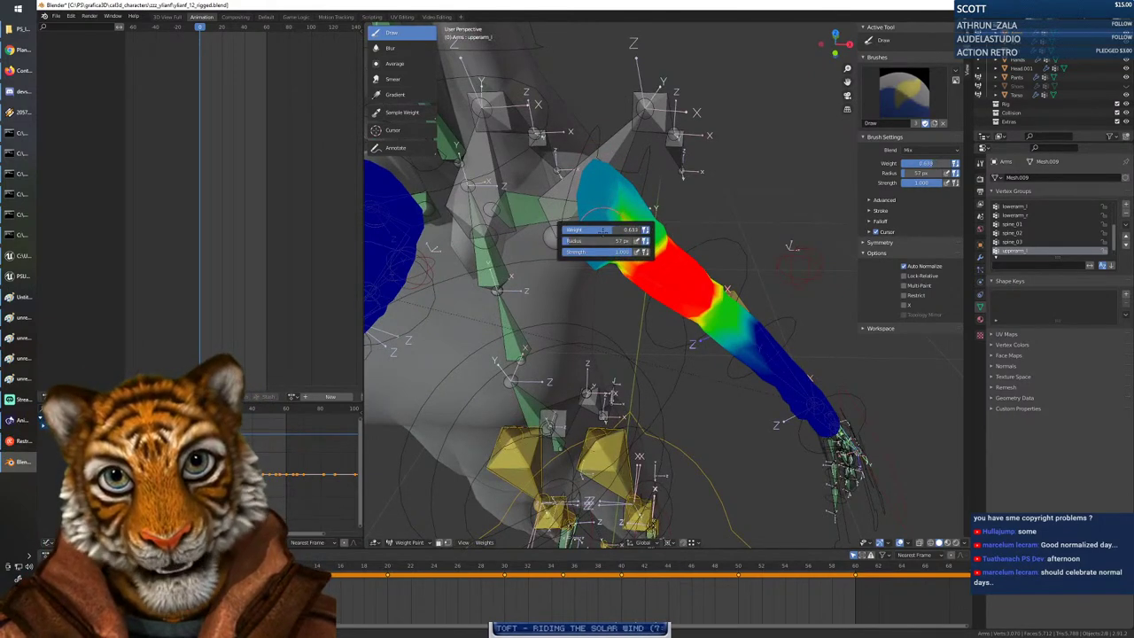
{"action": "left_click_drag", "start_coordinate": [639, 202], "coordinate": [614, 242]}
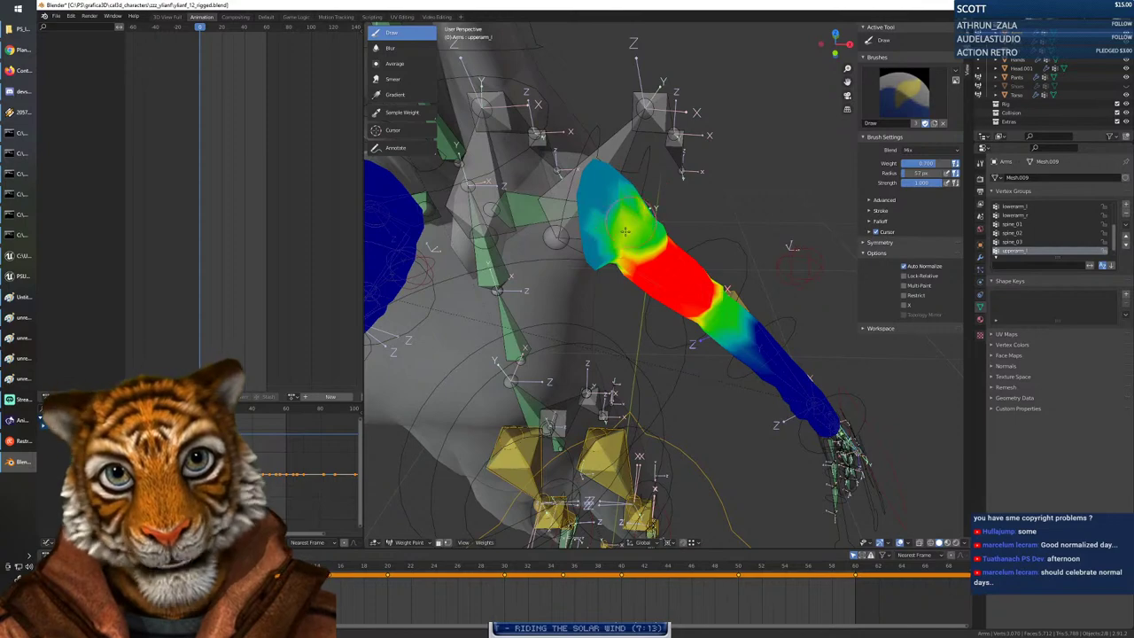
{"action": "left_click", "coordinate": [622, 220]}
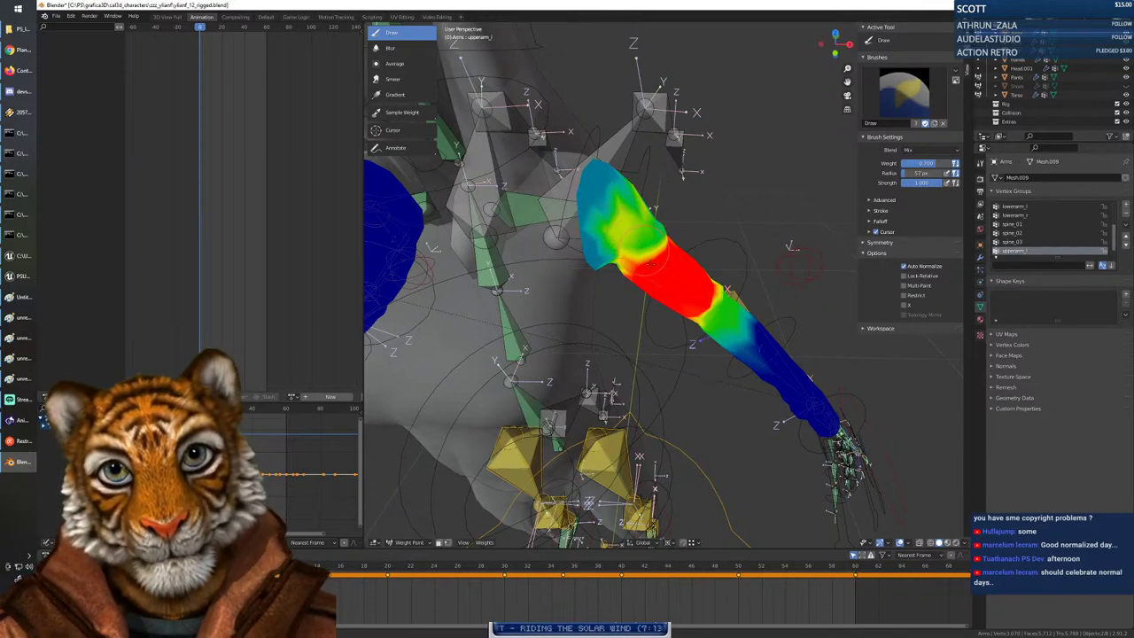
{"action": "mouse_move", "coordinate": [650, 263]}
{"action": "middle_mouse_down"}
{"action": "mouse_move", "coordinate": [505, 372]}
{"action": "mouse_move", "coordinate": [463, 286]}
{"action": "middle_mouse_up"}
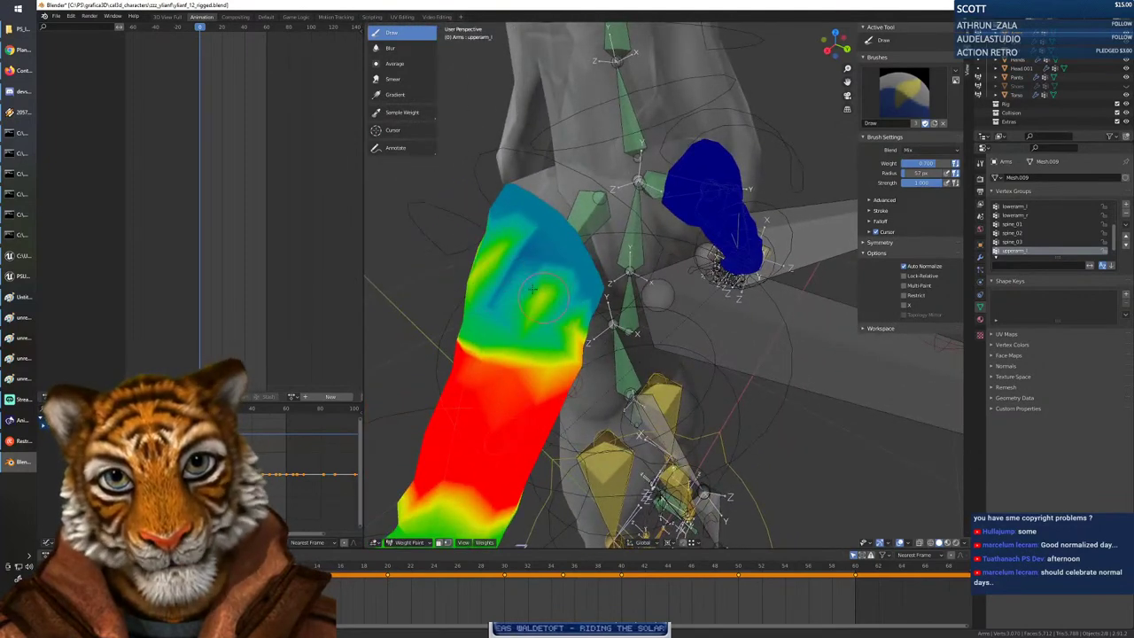
{"action": "mouse_move", "coordinate": [533, 288]}
{"action": "left_mouse_down"}
{"action": "mouse_move", "coordinate": [513, 274]}
{"action": "mouse_move", "coordinate": [557, 256]}
{"action": "mouse_move", "coordinate": [500, 301]}
{"action": "mouse_move", "coordinate": [554, 333]}
{"action": "mouse_move", "coordinate": [531, 338]}
{"action": "mouse_move", "coordinate": [506, 318]}
{"action": "left_mouse_up"}
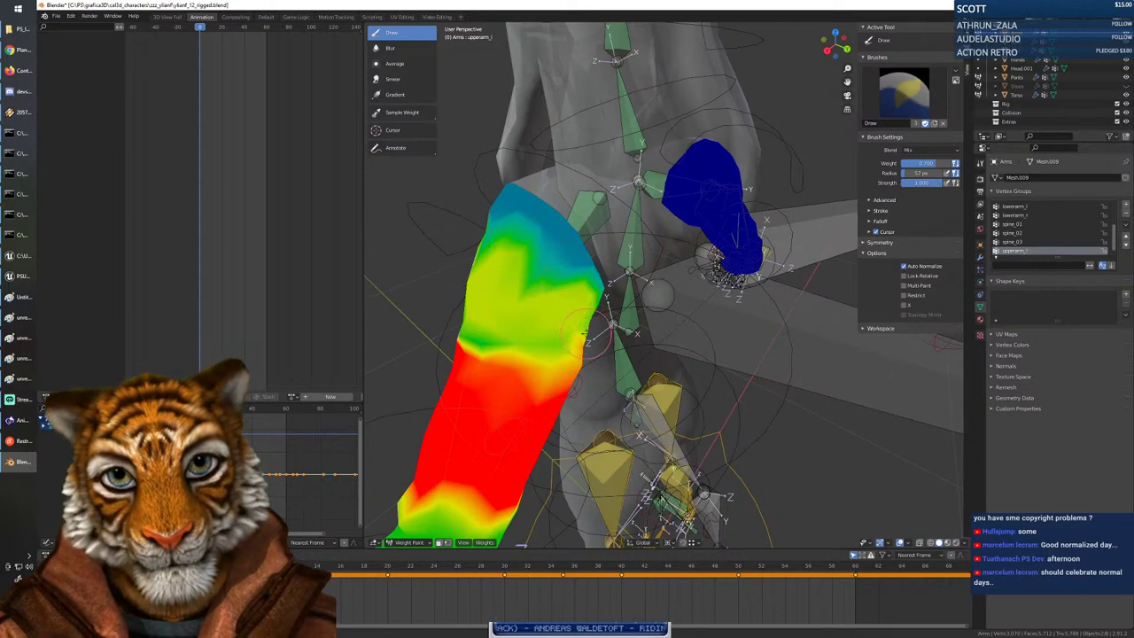
Set the brush weight to 0.272 and paint the shoulder end of the left upper arm for upperarm_l.
{"action": "middle_click_drag", "start_coordinate": [524, 302], "coordinate": [653, 218]}
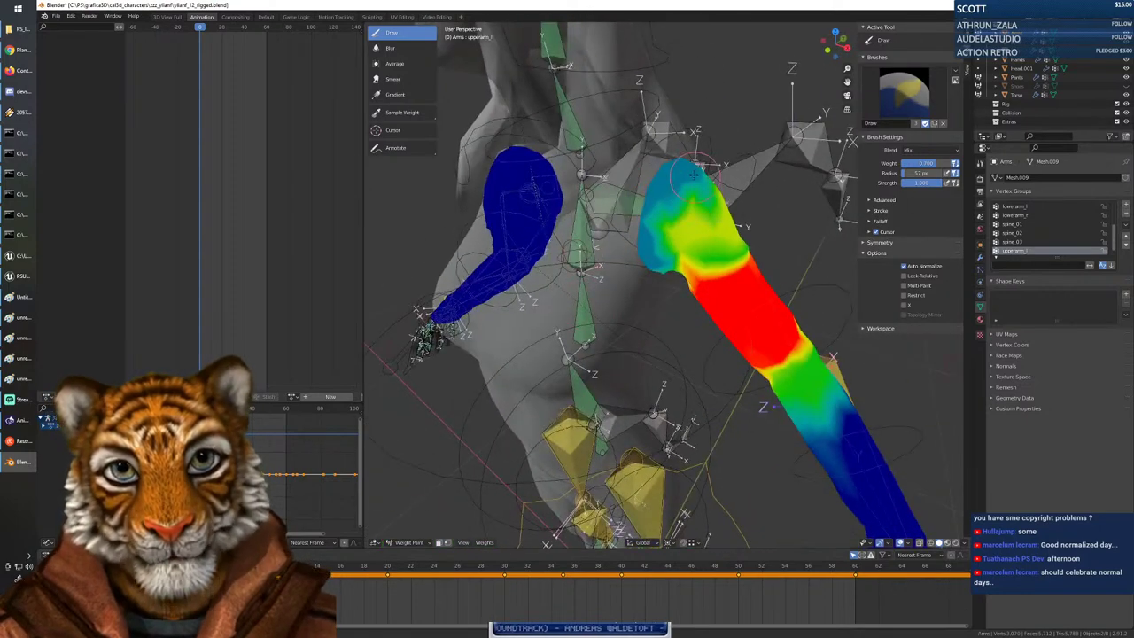
{"action": "right_click", "coordinate": [633, 197]}
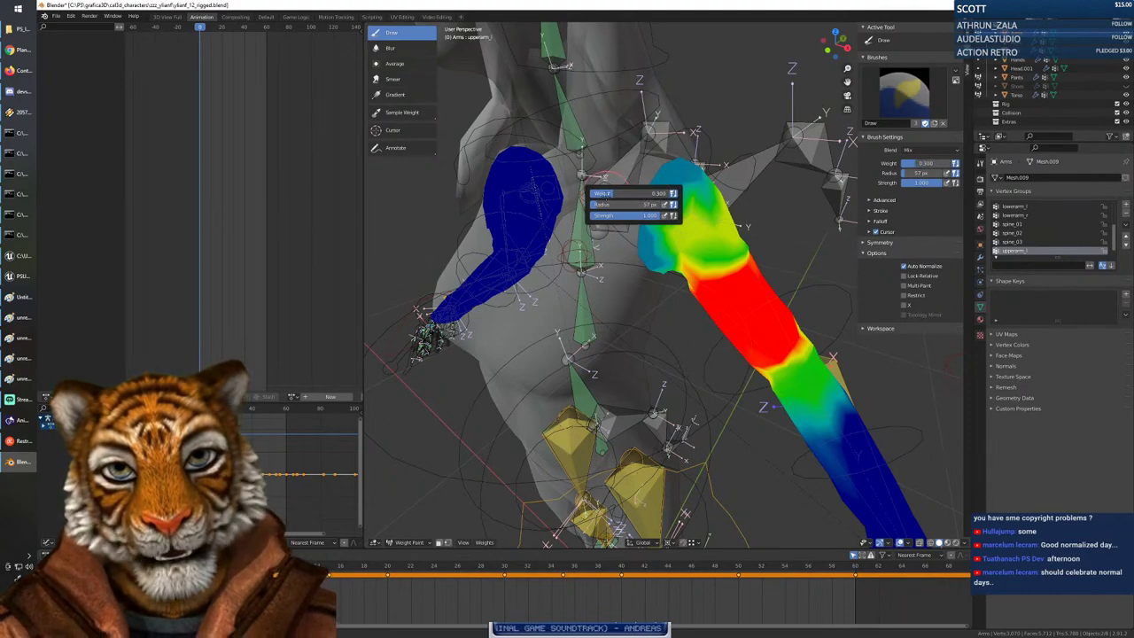
{"action": "left_click_drag", "start_coordinate": [607, 194], "coordinate": [604, 194]}
{"action": "left_click_drag", "start_coordinate": [700, 167], "coordinate": [652, 190]}
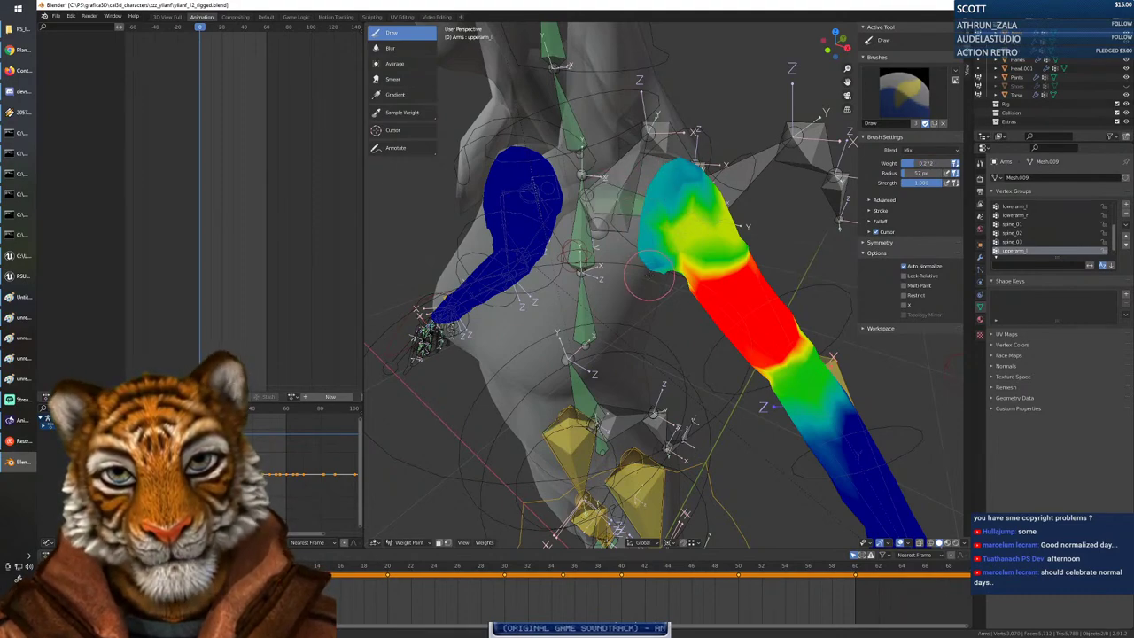
{"action": "middle_click_drag", "start_coordinate": [674, 295], "coordinate": [585, 276]}
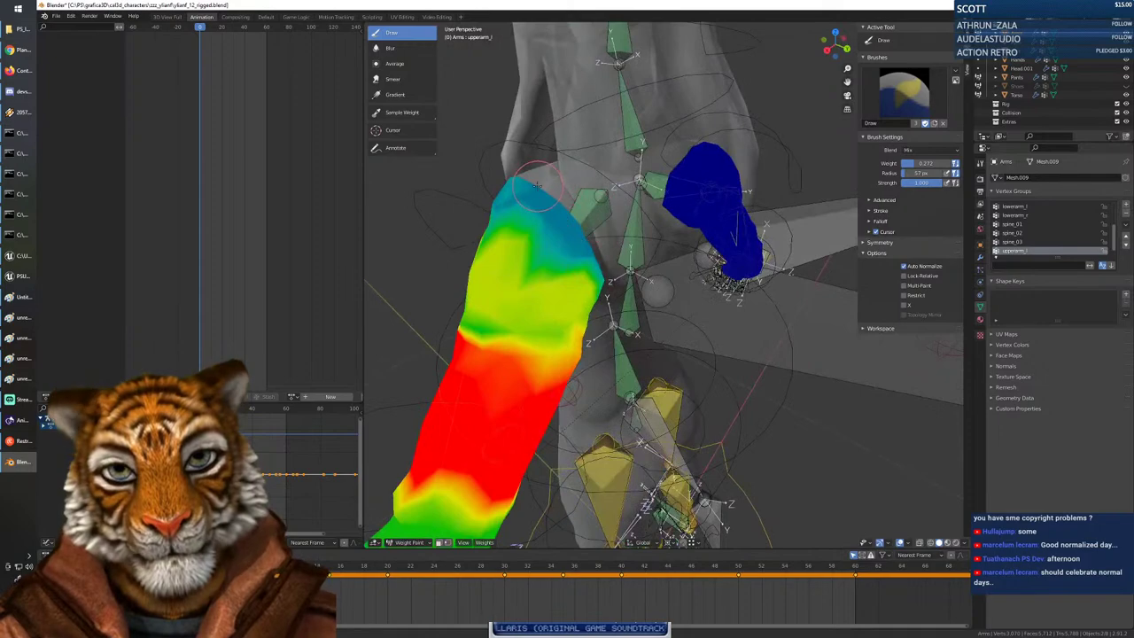
Lower the brush weight to 0.200 and paint the upperarm_l influence around the rim of the left shoulder.
{"action": "middle_click_drag", "start_coordinate": [585, 225], "coordinate": [690, 218]}
{"action": "right_click", "coordinate": [690, 218]}
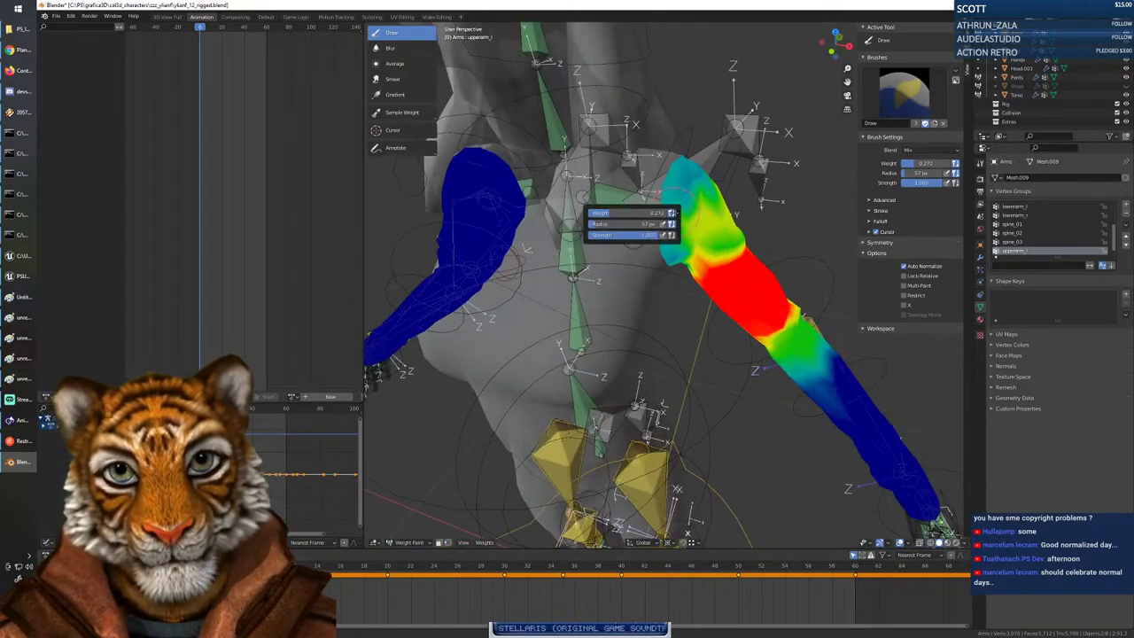
{"action": "left_click_drag", "start_coordinate": [603, 213], "coordinate": [599, 214]}
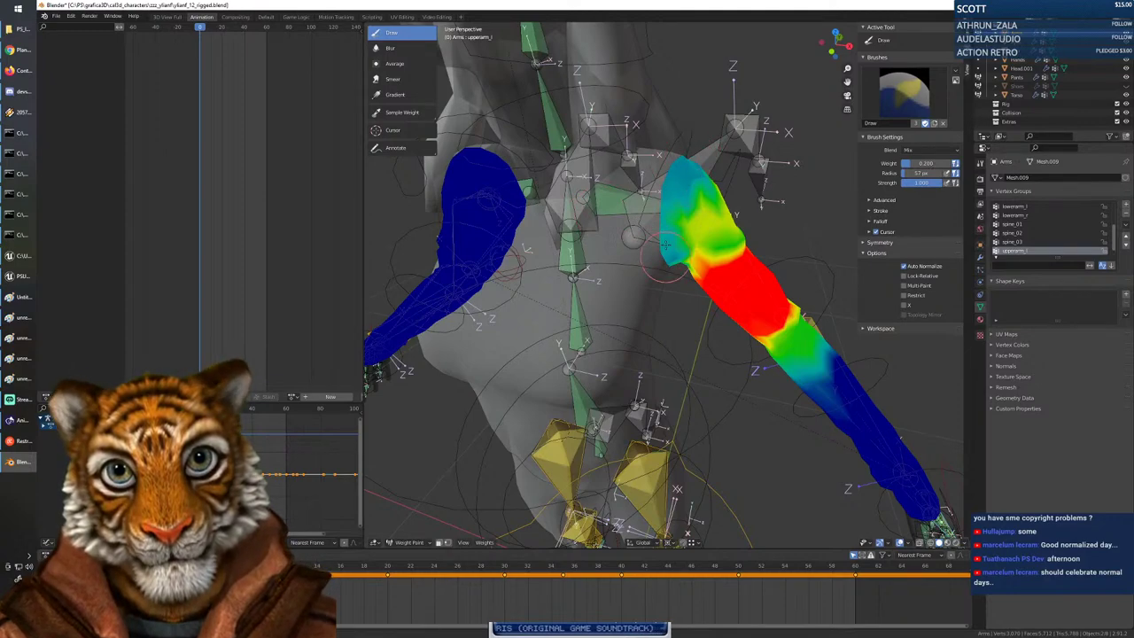
{"action": "middle_click_drag", "start_coordinate": [682, 152], "coordinate": [576, 163]}
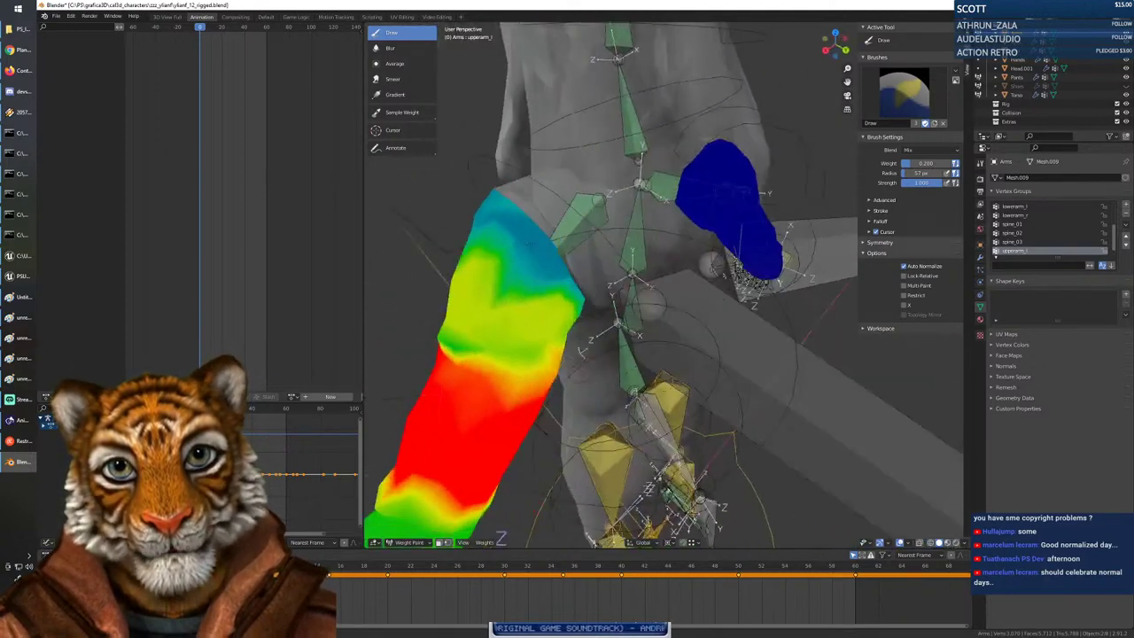
{"action": "middle_click_drag", "start_coordinate": [599, 340], "coordinate": [401, 386]}
{"action": "middle_click_drag", "start_coordinate": [567, 273], "coordinate": [675, 168]}
{"action": "mouse_move", "coordinate": [672, 299]}
{"action": "middle_mouse_down"}
{"action": "mouse_move", "coordinate": [692, 314]}
{"action": "mouse_move", "coordinate": [670, 328]}
{"action": "middle_mouse_up"}
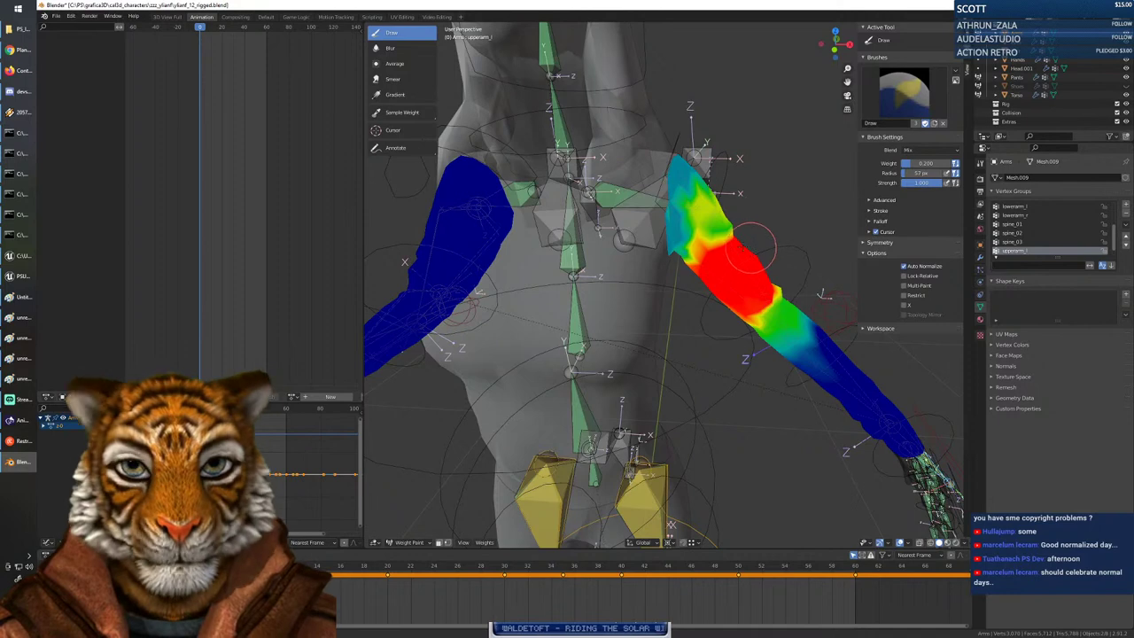
{"action": "middle_click_drag", "start_coordinate": [735, 294], "coordinate": [581, 316]}
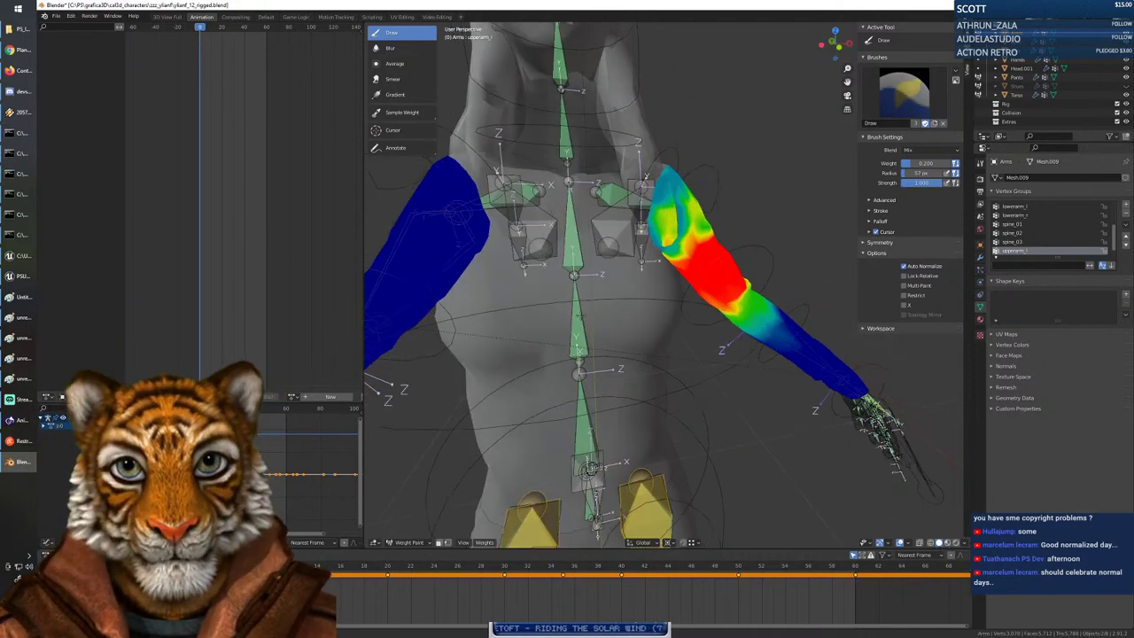
{"action": "middle_click_drag", "start_coordinate": [512, 311], "coordinate": [582, 317], "text": "shift"}
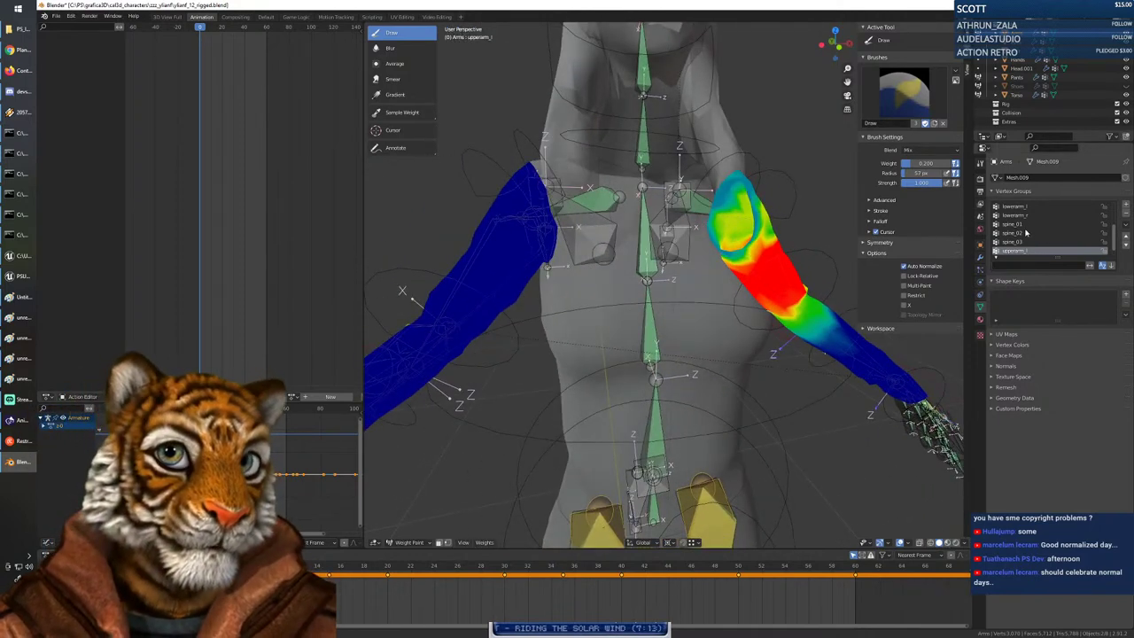
Select the upperarm_r vertex group and paint the right shoulder rim with the 0.200 weight on all sides.
{"action": "scroll", "coordinate": [1030, 246], "scroll_direction": "down", "scroll_amount": 1}
{"action": "left_click", "coordinate": [1014, 250]}
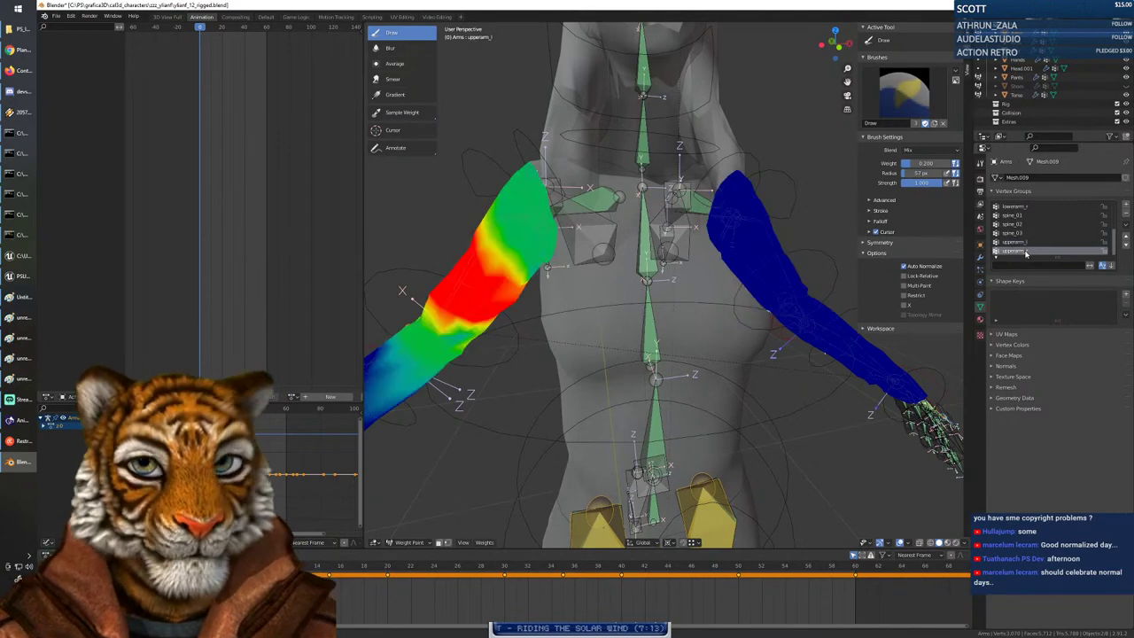
{"action": "middle_click_drag", "start_coordinate": [585, 285], "coordinate": [512, 235]}
{"action": "middle_click_drag", "start_coordinate": [490, 193], "coordinate": [615, 156]}
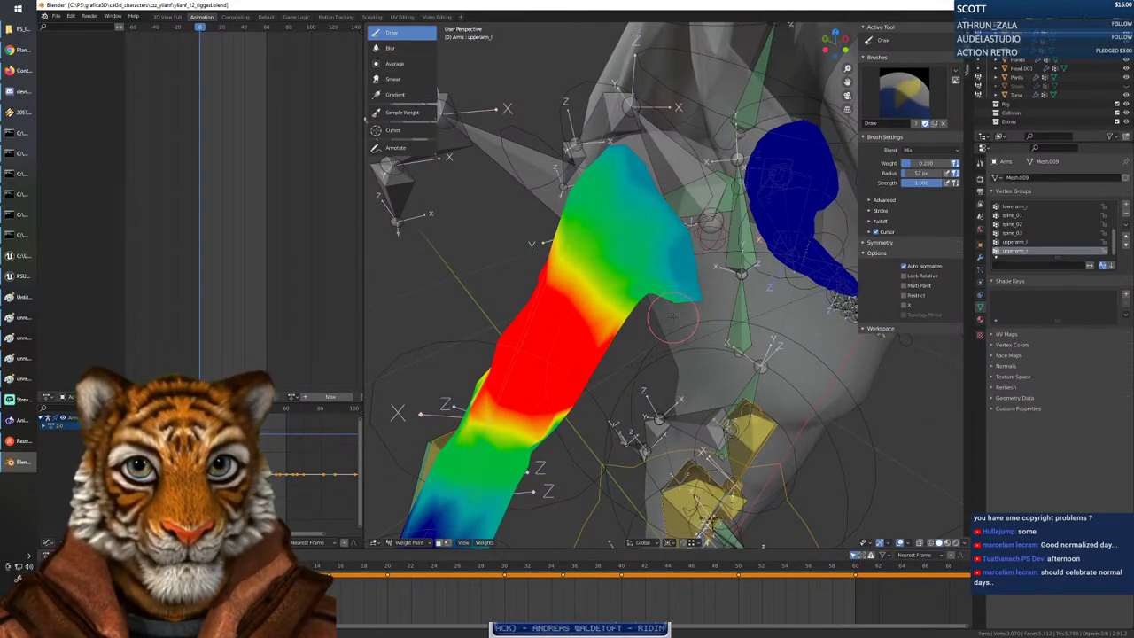
{"action": "mouse_move", "coordinate": [581, 197]}
{"action": "middle_mouse_down"}
{"action": "mouse_move", "coordinate": [643, 250]}
{"action": "mouse_move", "coordinate": [659, 241]}
{"action": "middle_mouse_up"}
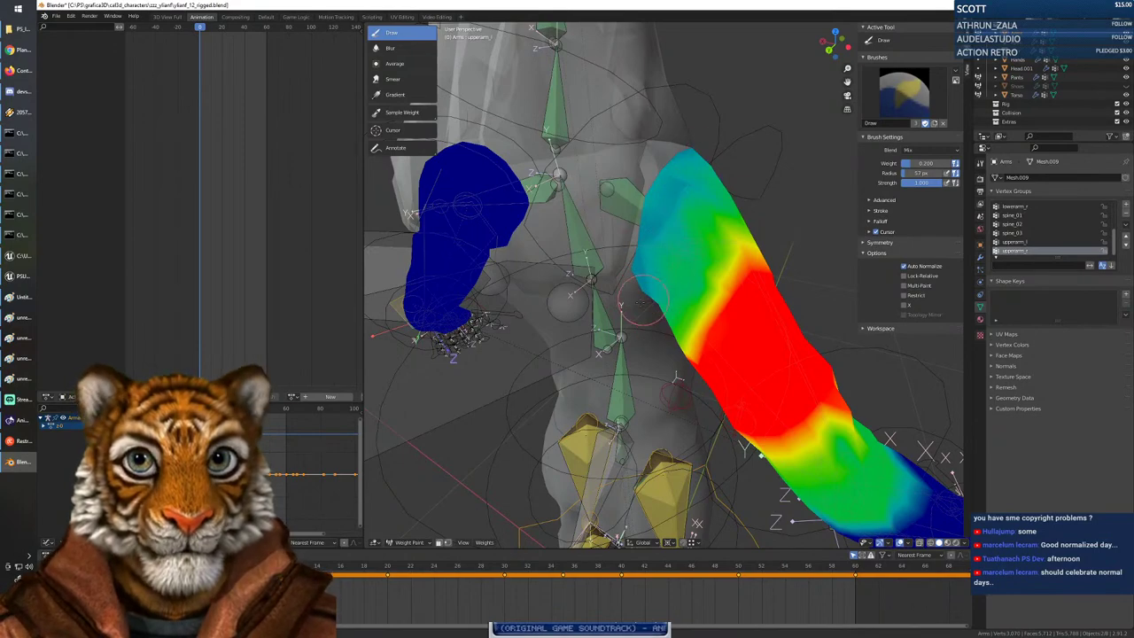
{"action": "middle_click_drag", "start_coordinate": [643, 301], "coordinate": [698, 249]}
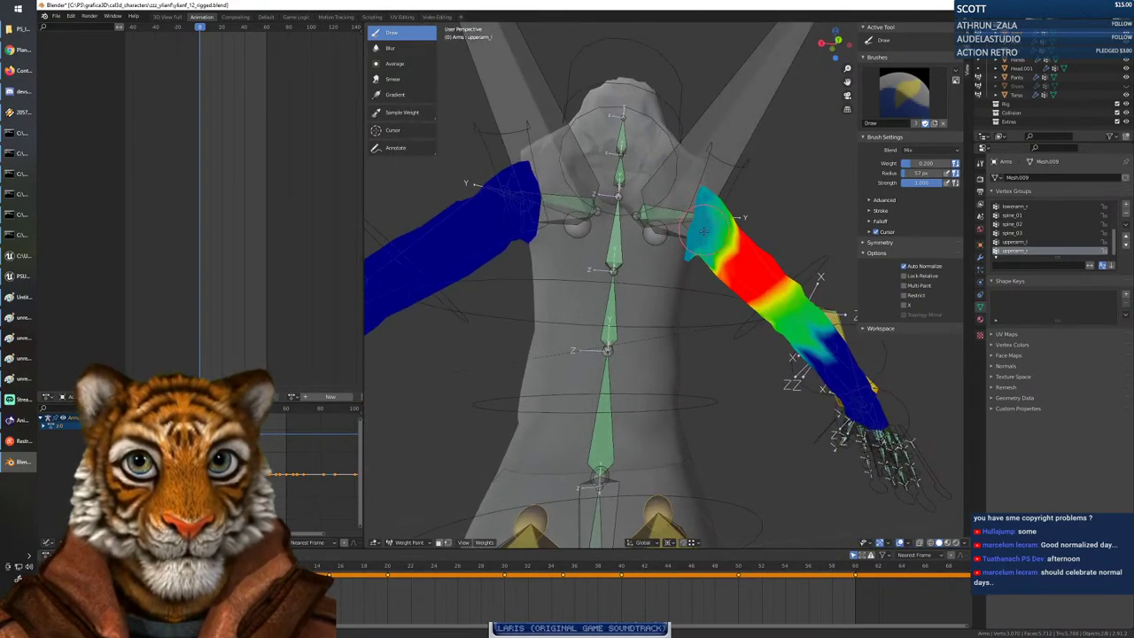
{"action": "middle_click_drag", "start_coordinate": [678, 288], "coordinate": [602, 354]}
{"action": "scroll", "coordinate": [602, 355], "scroll_direction": "down", "scroll_amount": 4}
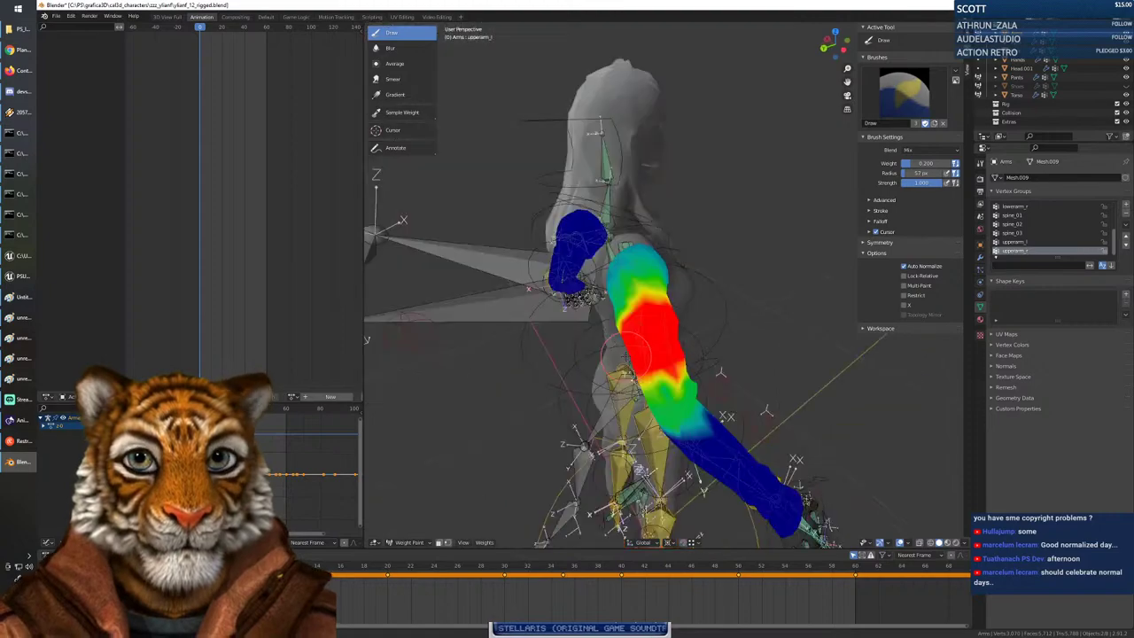
{"action": "middle_click_drag", "start_coordinate": [691, 363], "coordinate": [645, 365]}
{"action": "mouse_move", "coordinate": [478, 291]}
{"action": "middle_mouse_down"}
{"action": "mouse_move", "coordinate": [459, 296]}
{"action": "mouse_move", "coordinate": [473, 305]}
{"action": "middle_mouse_up"}
{"action": "middle_click_drag", "start_coordinate": [564, 353], "coordinate": [571, 355]}
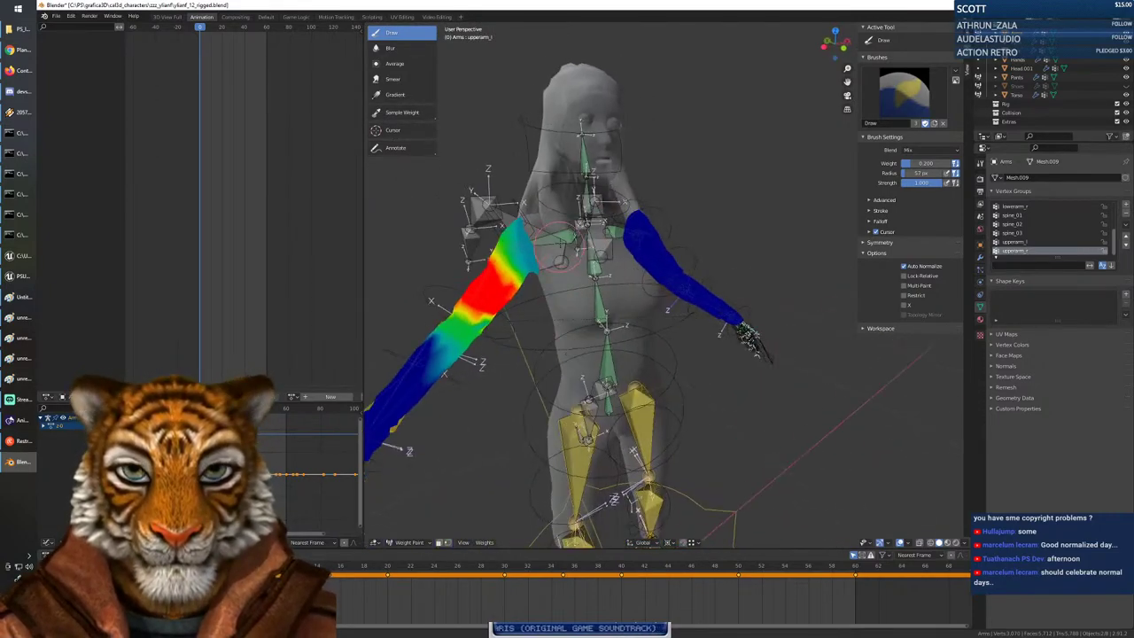
Select the clavicle_r bone and check its shoulder weights, moving on to clavicle_l for the left shoulder.
{"action": "left_click", "coordinate": [563, 236], "text": "ctrl"}
{"action": "middle_click_drag", "start_coordinate": [560, 232], "coordinate": [525, 348]}
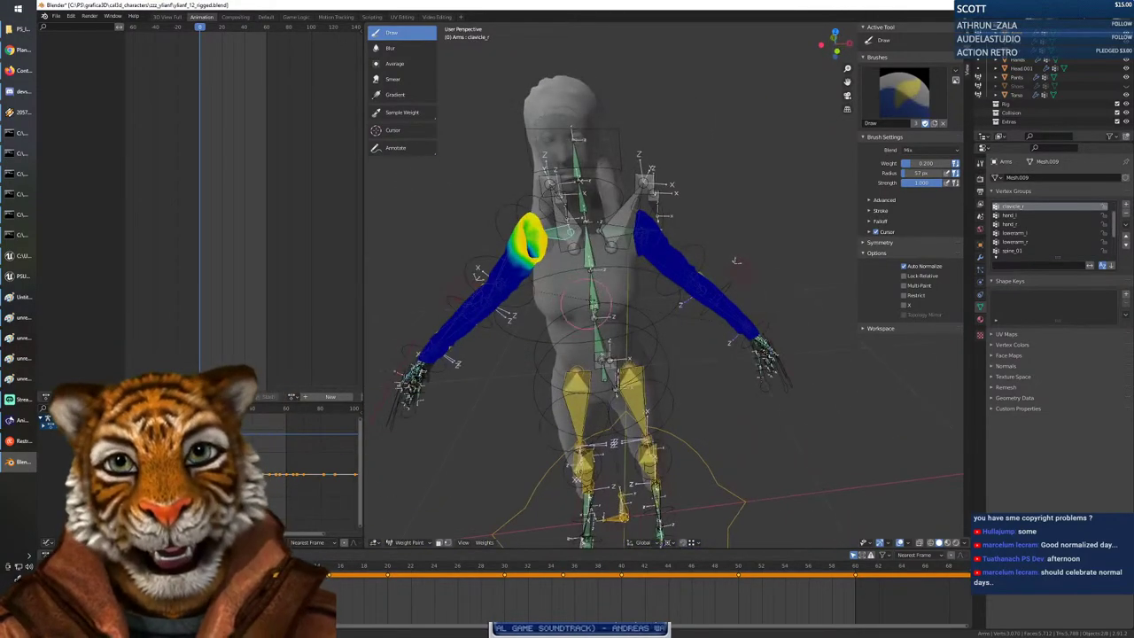
{"action": "left_click", "coordinate": [618, 233], "text": "ctrl"}
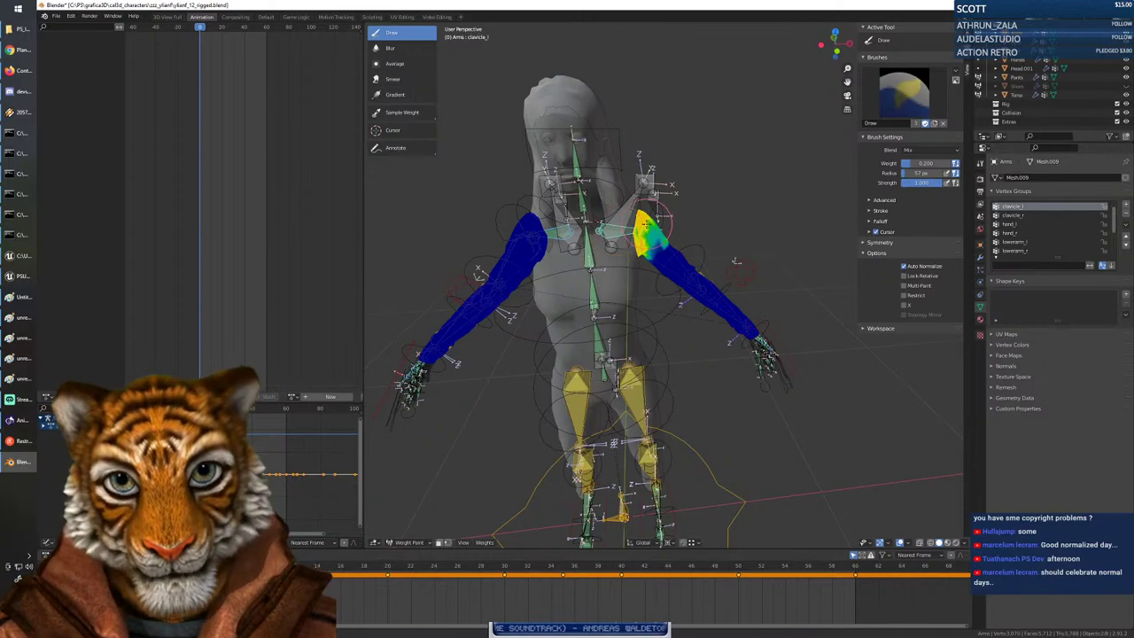
{"action": "middle_click_drag", "start_coordinate": [735, 262], "coordinate": [719, 288]}
{"action": "middle_click_drag", "start_coordinate": [634, 327], "coordinate": [610, 326]}
{"action": "scroll", "coordinate": [609, 325], "scroll_direction": "up", "scroll_amount": 3}
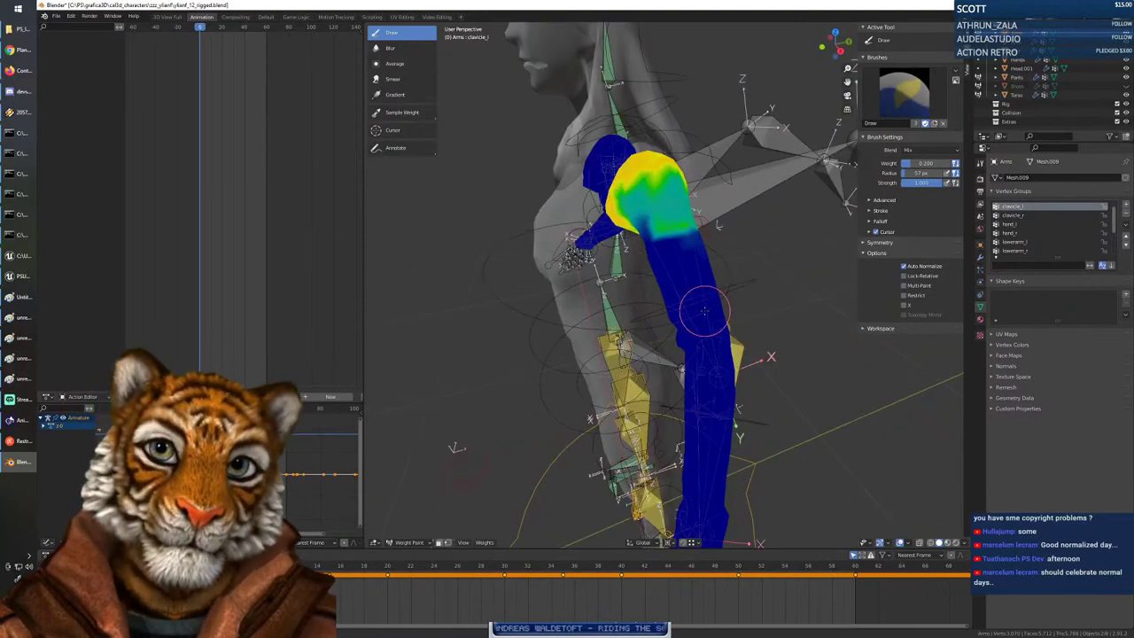
Paint the lower boundary of the clavicle_l influence on the left upper arm with the 0.200 weight.
{"action": "middle_click_drag", "start_coordinate": [704, 310], "coordinate": [670, 310]}
{"action": "middle_click_drag", "start_coordinate": [658, 270], "coordinate": [700, 266]}
{"action": "right_click", "coordinate": [677, 266]}
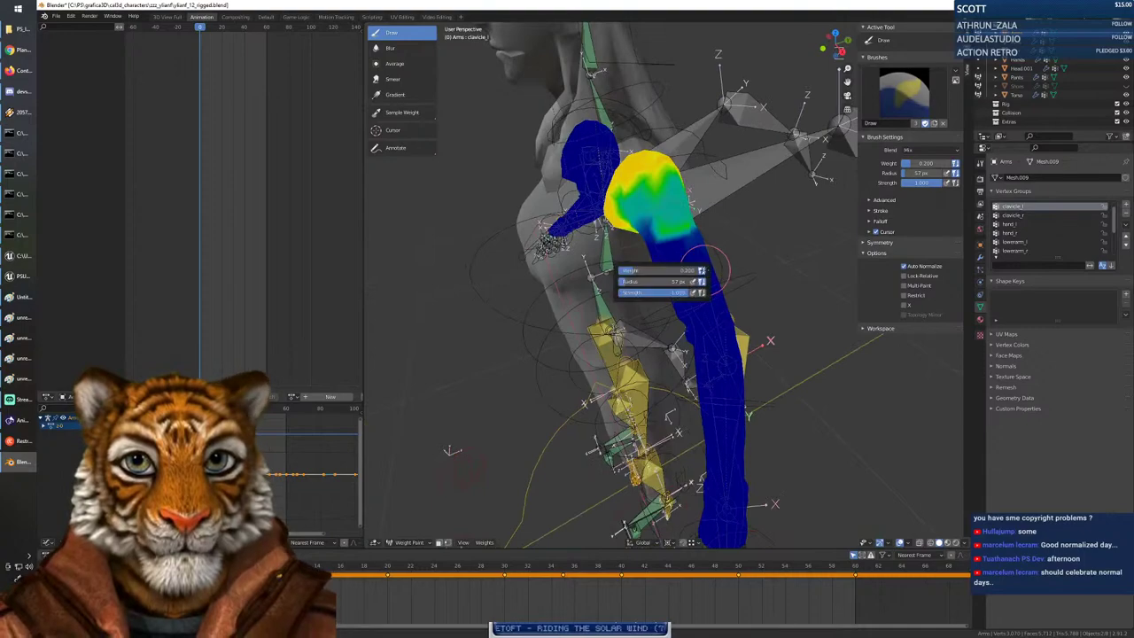
{"action": "mouse_move", "coordinate": [664, 236]}
{"action": "left_mouse_down"}
{"action": "mouse_move", "coordinate": [683, 223]}
{"action": "mouse_move", "coordinate": [639, 237]}
{"action": "left_mouse_up"}
{"action": "middle_click_drag", "start_coordinate": [725, 237], "coordinate": [592, 232]}
Set the brush radius to 50 px.
{"action": "right_click", "coordinate": [583, 281]}
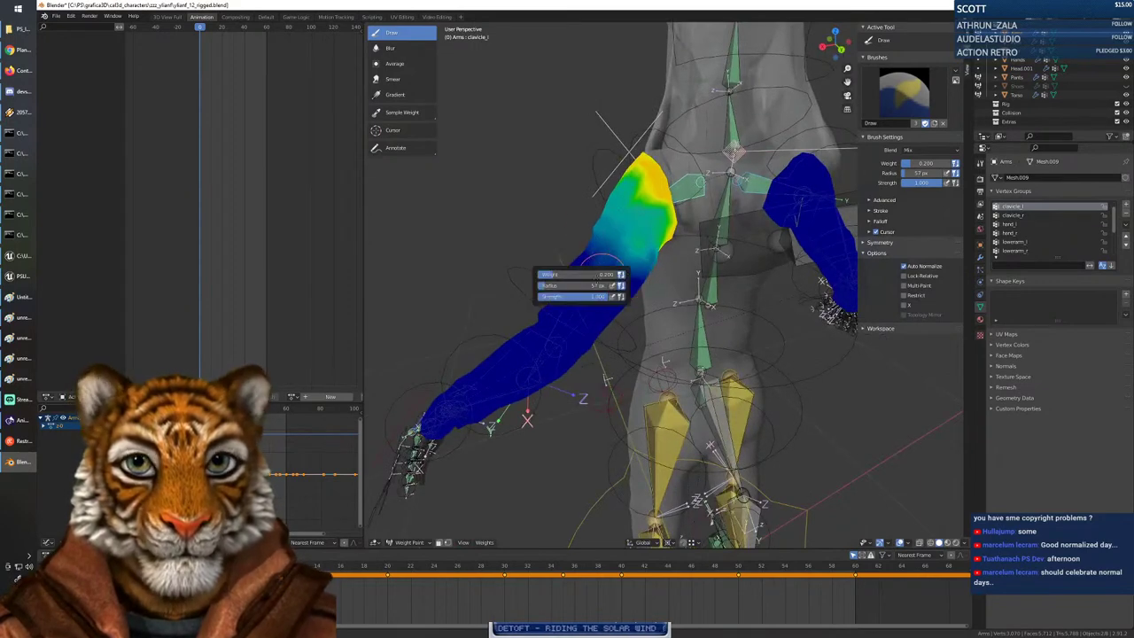
{"action": "left_click", "coordinate": [549, 285]}
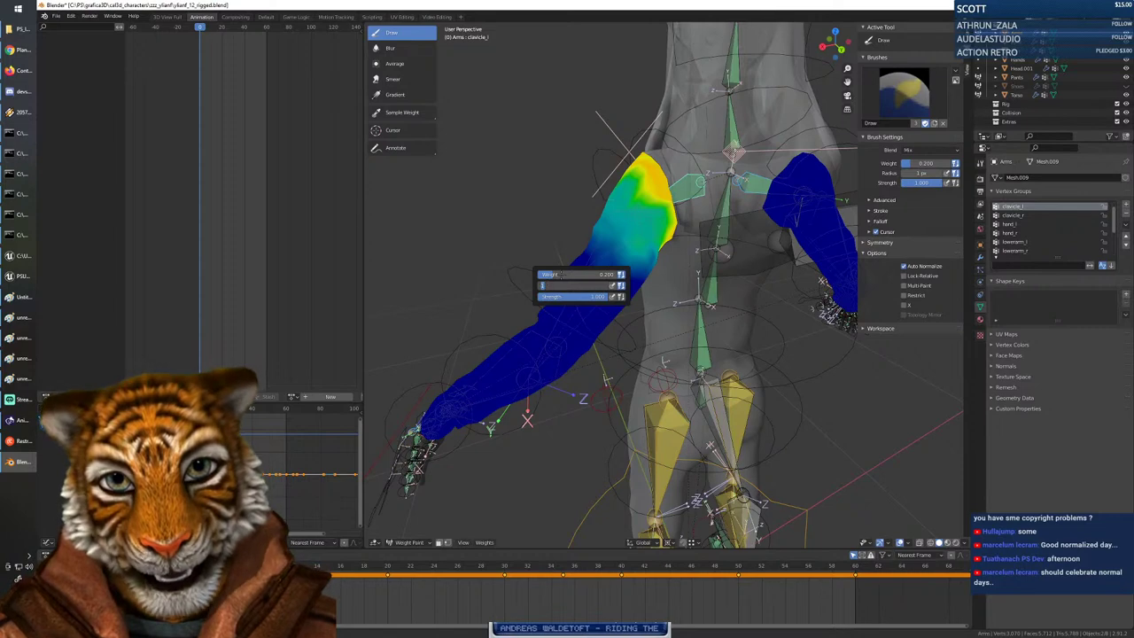
{"action": "left_click", "coordinate": [560, 274]}
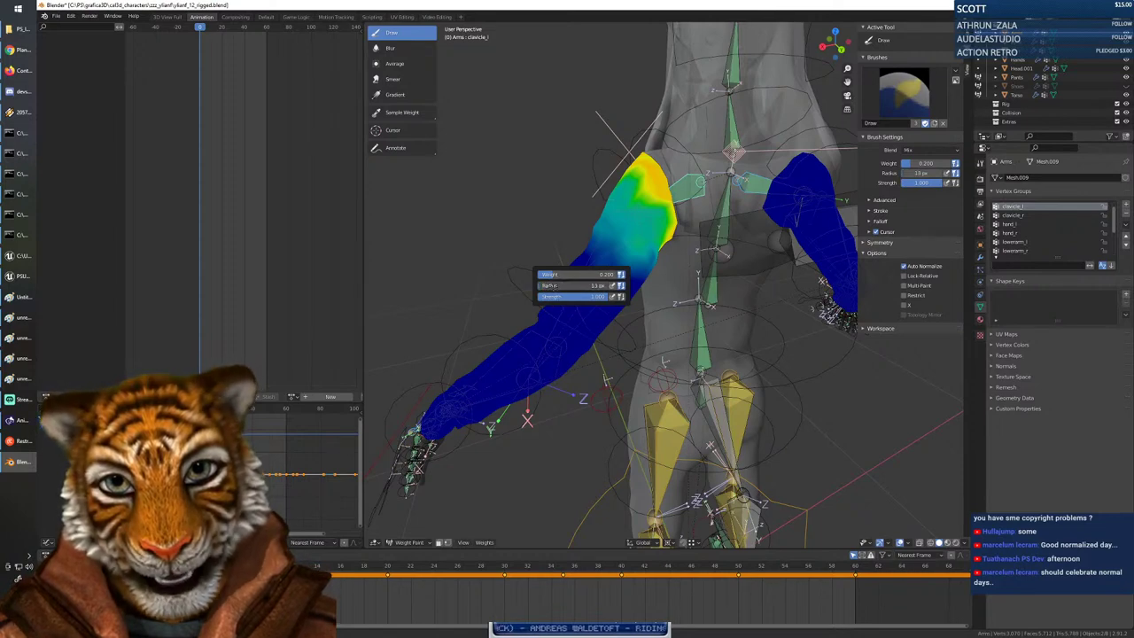
{"action": "right_click", "coordinate": [583, 281]}
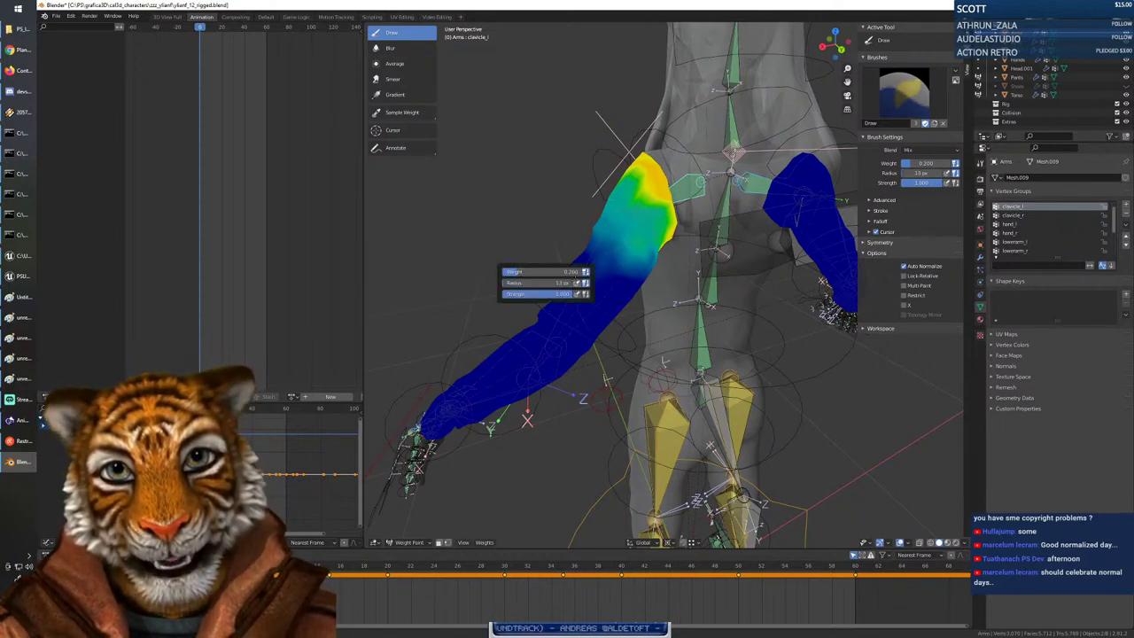
{"action": "left_click_drag", "start_coordinate": [512, 283], "coordinate": [531, 283]}
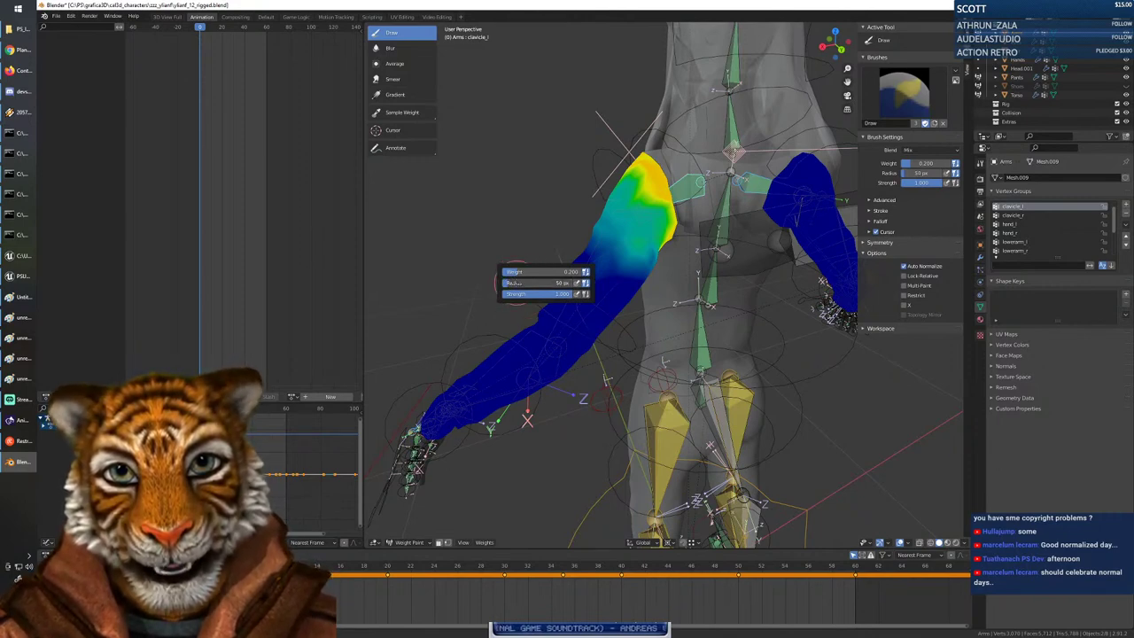
Set the brush weight to 0.000 and remove clavicle_l influence from the left upper arm below the shoulder.
{"action": "right_click", "coordinate": [516, 286]}
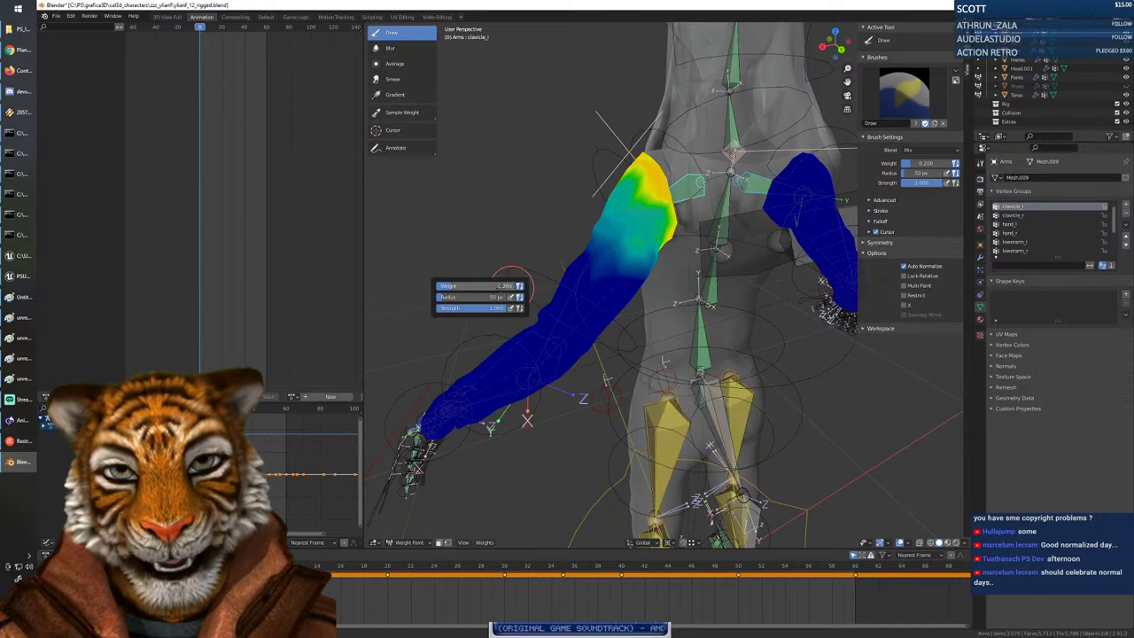
{"action": "left_click_drag", "start_coordinate": [511, 287], "coordinate": [425, 288]}
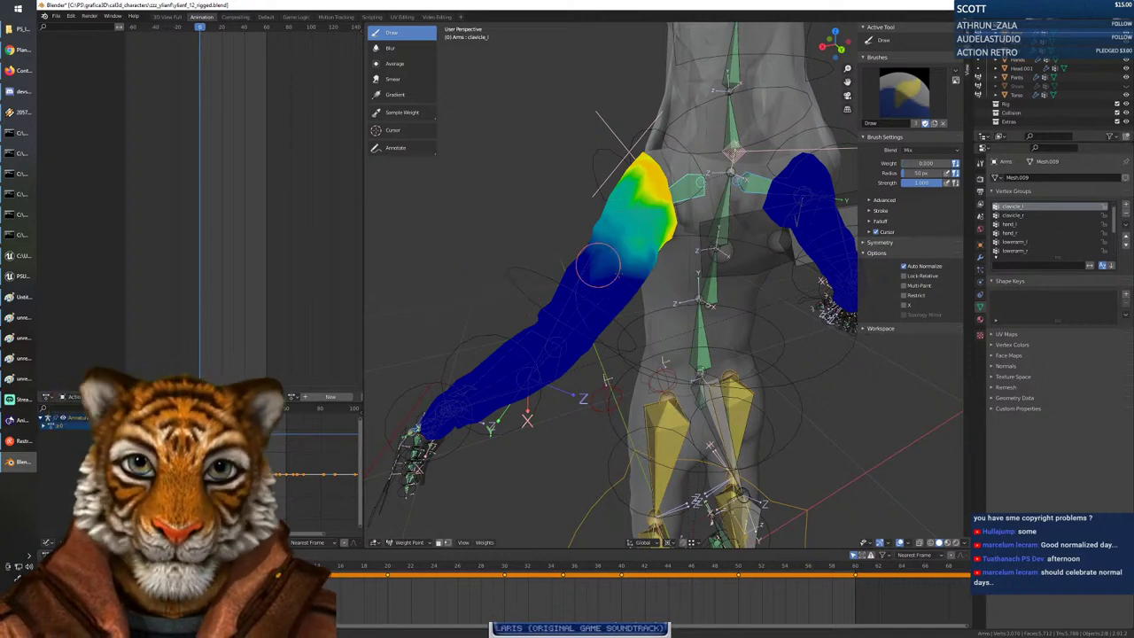
{"action": "left_click_drag", "start_coordinate": [641, 265], "coordinate": [615, 290]}
{"action": "mouse_move", "coordinate": [619, 318]}
{"action": "middle_mouse_down"}
{"action": "mouse_move", "coordinate": [565, 271]}
{"action": "mouse_move", "coordinate": [718, 325]}
{"action": "mouse_move", "coordinate": [799, 331]}
{"action": "mouse_move", "coordinate": [675, 299]}
{"action": "middle_mouse_up"}
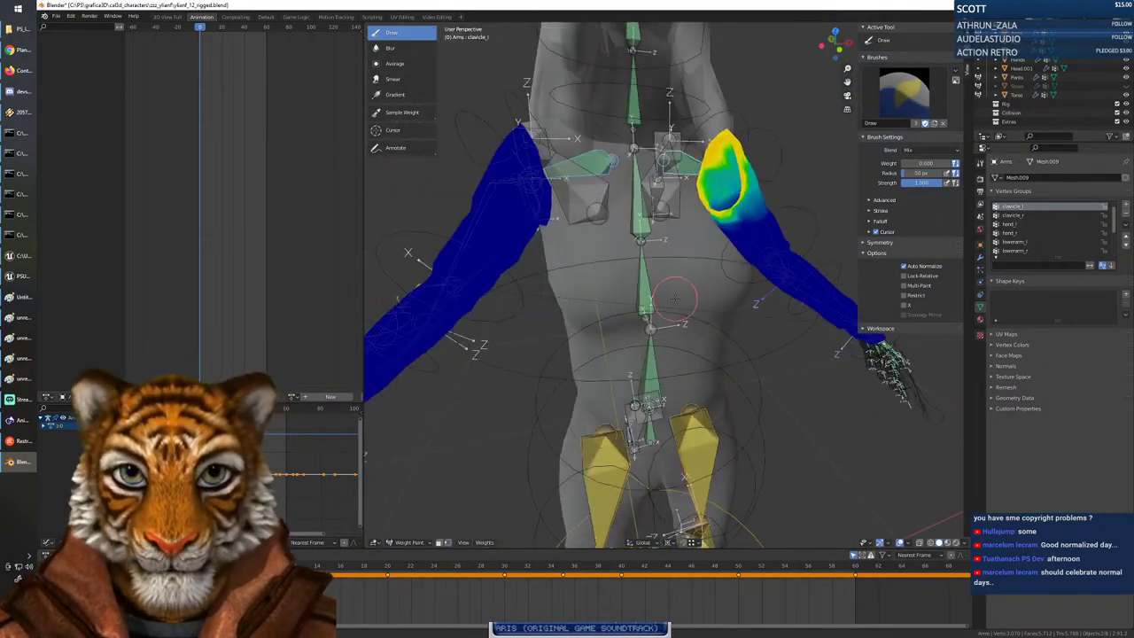
{"action": "scroll", "coordinate": [675, 299], "scroll_direction": "down", "scroll_amount": 4}
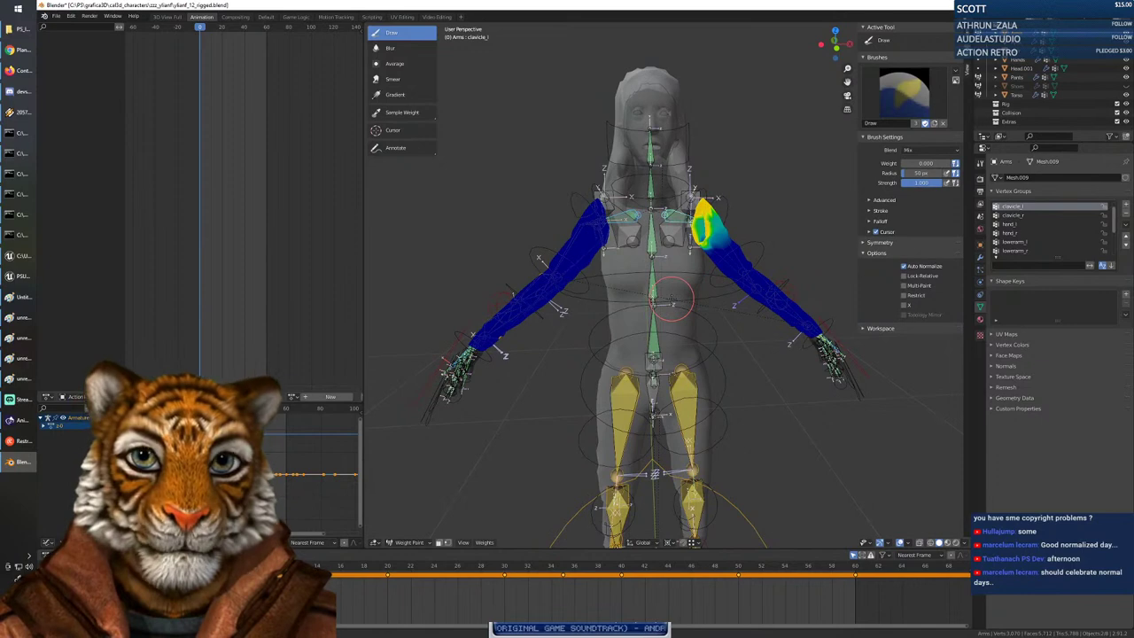
Select the hand_l bone and examine its weights around the left wrist of the Arms mesh.
{"action": "mouse_move", "coordinate": [725, 367]}
{"action": "middle_mouse_down"}
{"action": "mouse_move", "coordinate": [727, 394]}
{"action": "mouse_move", "coordinate": [753, 401]}
{"action": "mouse_move", "coordinate": [737, 375]}
{"action": "middle_mouse_up"}
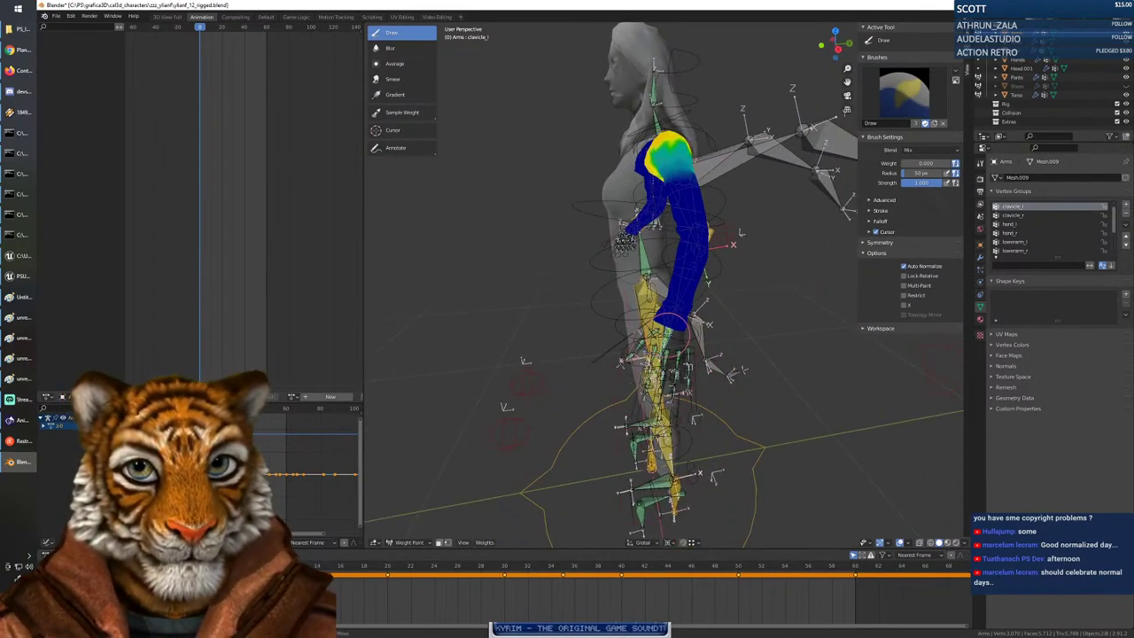
{"action": "left_click", "coordinate": [671, 333], "text": "ctrl"}
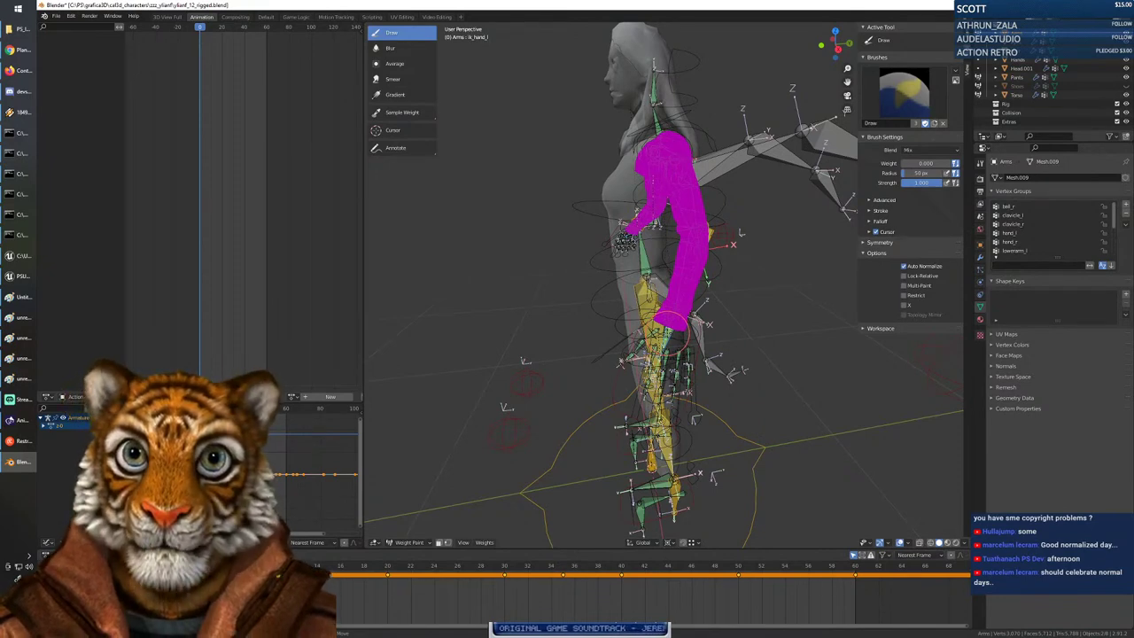
{"action": "scroll", "coordinate": [673, 356], "scroll_direction": "up", "scroll_amount": 5}
{"action": "middle_click_drag", "start_coordinate": [676, 362], "coordinate": [663, 332]}
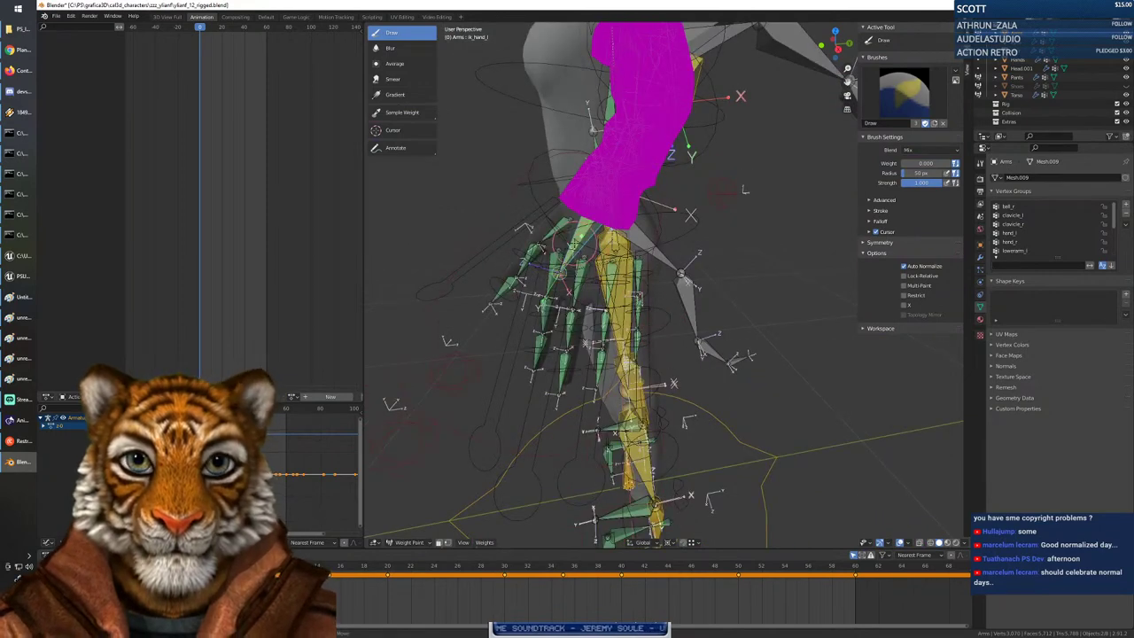
{"action": "left_click", "coordinate": [574, 244], "text": "ctrl"}
{"action": "middle_click_drag", "start_coordinate": [574, 244], "coordinate": [574, 317]}
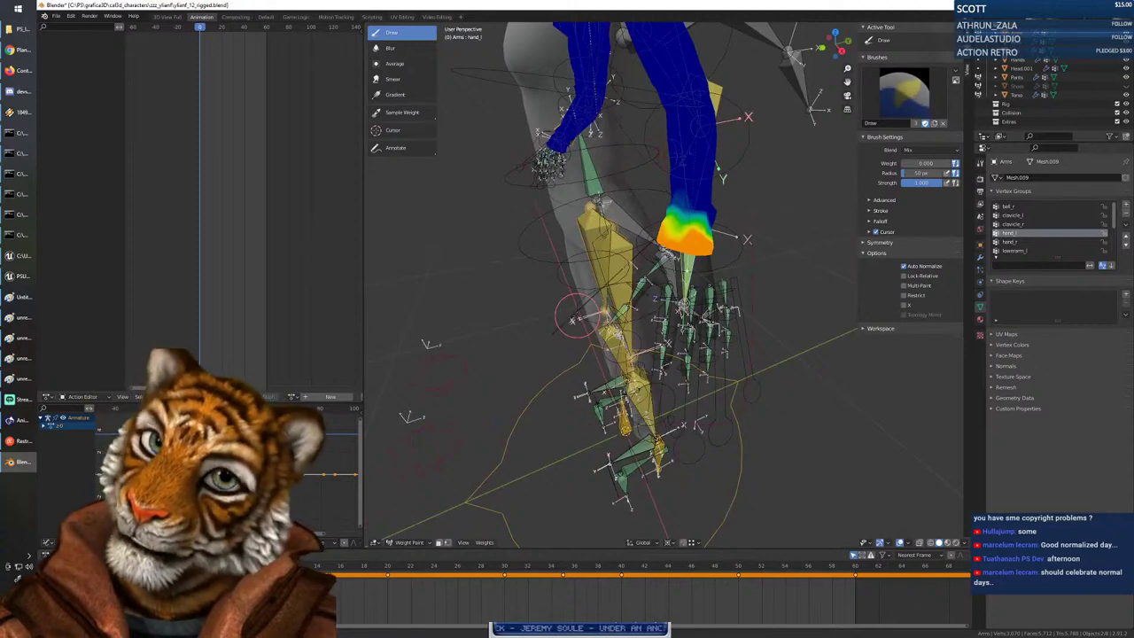
{"action": "middle_click_drag", "start_coordinate": [592, 271], "coordinate": [627, 267]}
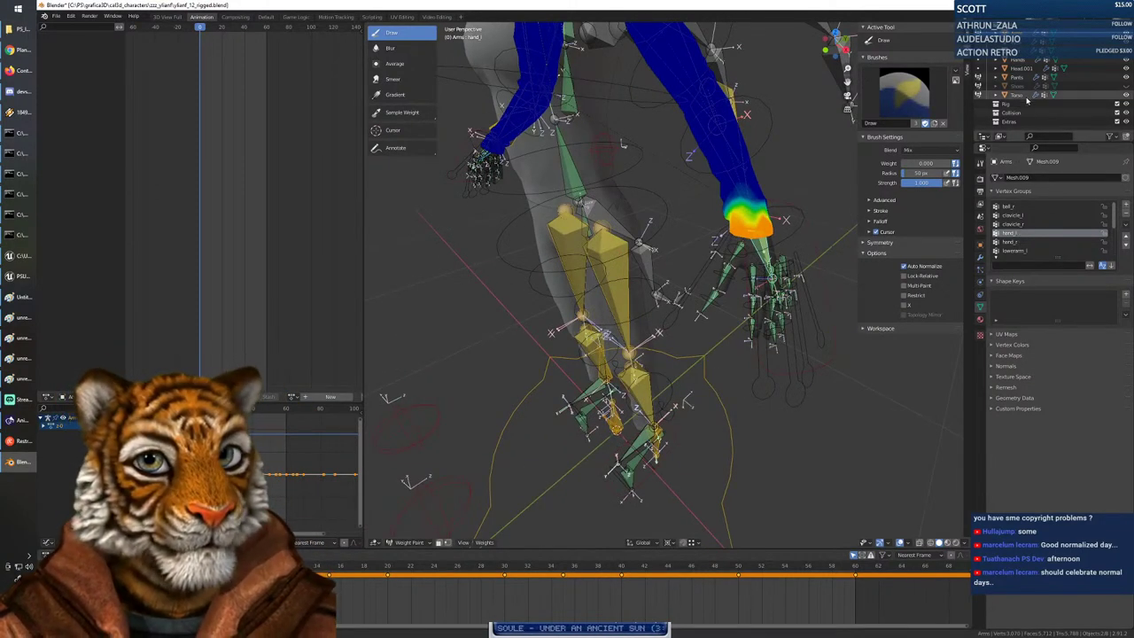
Switch from the Arms mesh to the Hands mesh and put it in Weight Paint mode with hand_l active.
{"action": "left_click", "coordinate": [1020, 62]}
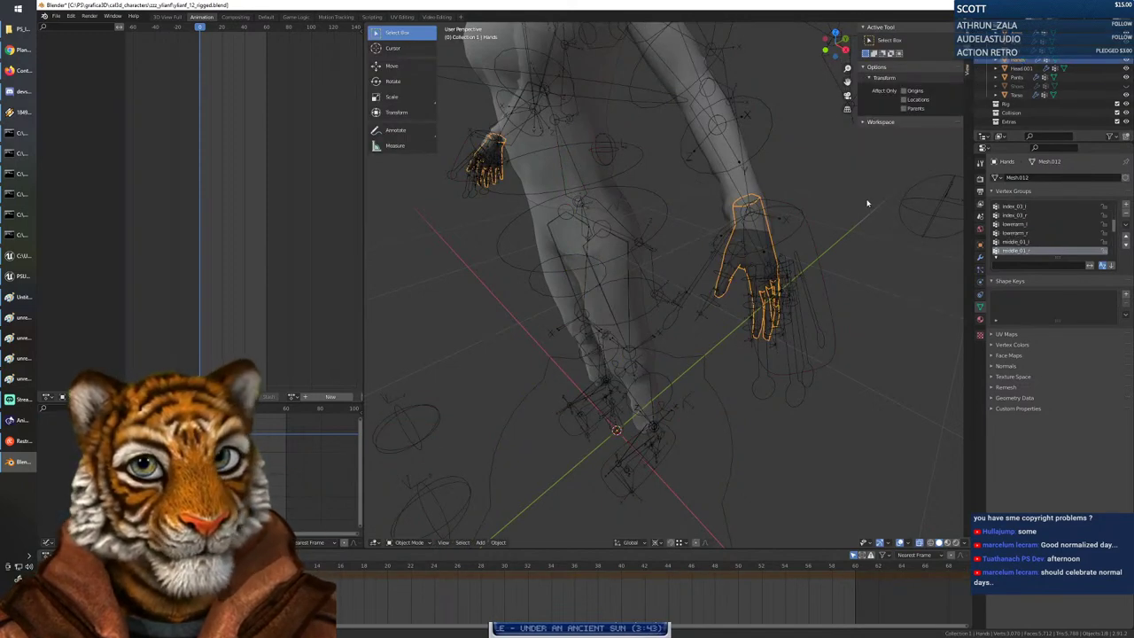
{"action": "middle_click_drag", "start_coordinate": [846, 256], "coordinate": [758, 283]}
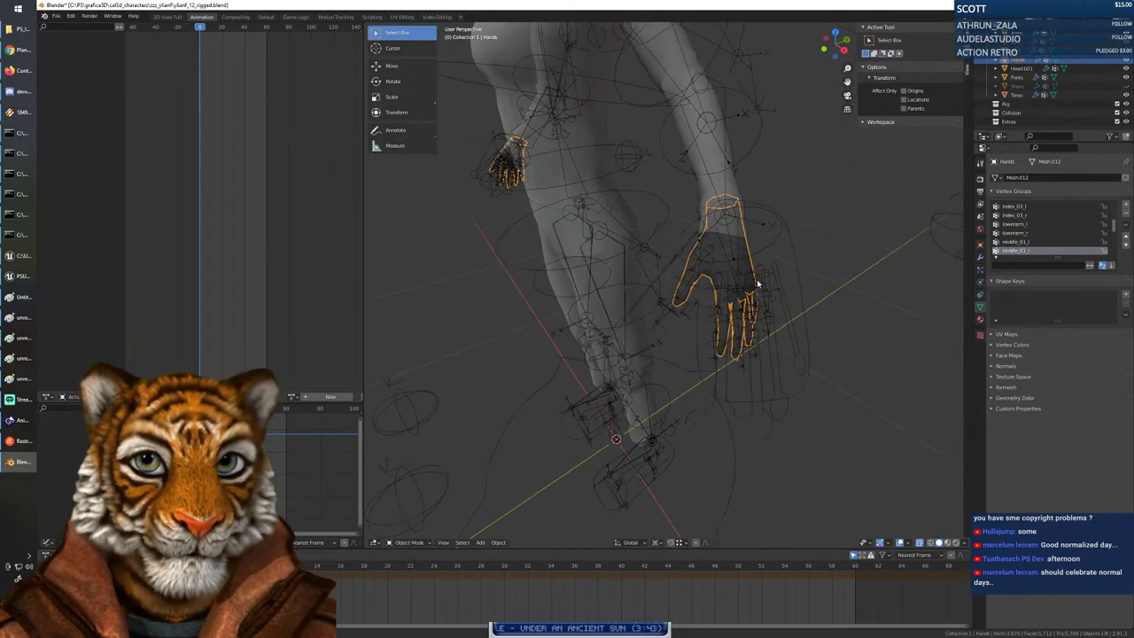
{"action": "left_click", "coordinate": [415, 544]}
{"action": "left_click", "coordinate": [408, 493]}
{"action": "middle_click_drag", "start_coordinate": [620, 355], "coordinate": [797, 162]}
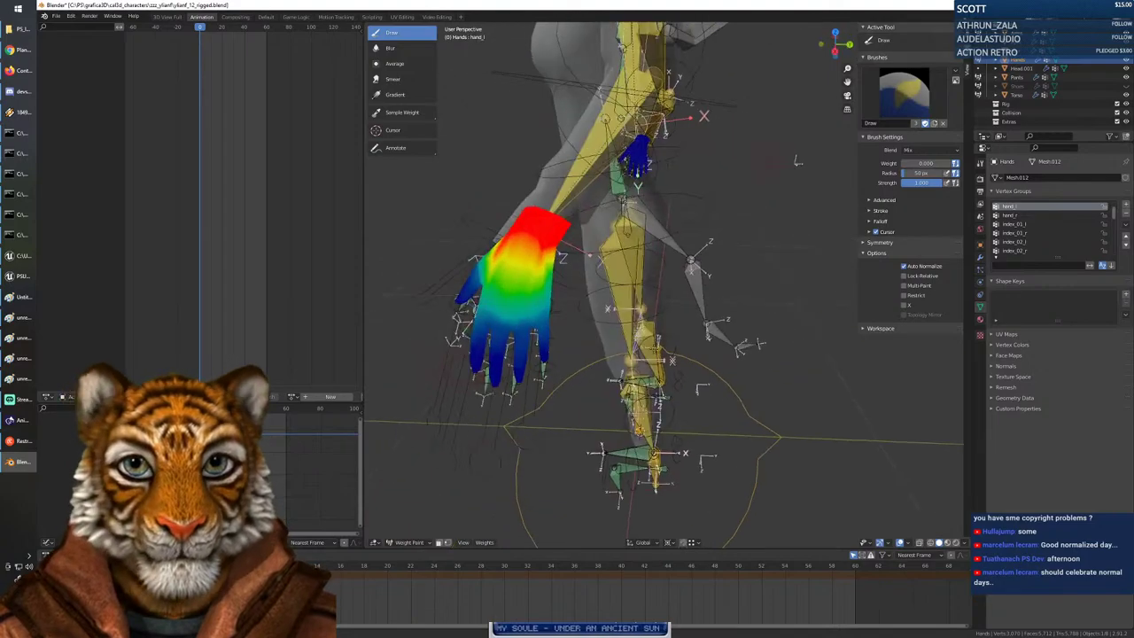
{"action": "mouse_move", "coordinate": [566, 310]}
{"action": "middle_mouse_down"}
{"action": "mouse_move", "coordinate": [726, 328]}
{"action": "mouse_move", "coordinate": [797, 354]}
{"action": "mouse_move", "coordinate": [731, 341]}
{"action": "mouse_move", "coordinate": [567, 389]}
{"action": "mouse_move", "coordinate": [620, 385]}
{"action": "mouse_move", "coordinate": [682, 328]}
{"action": "middle_mouse_up"}
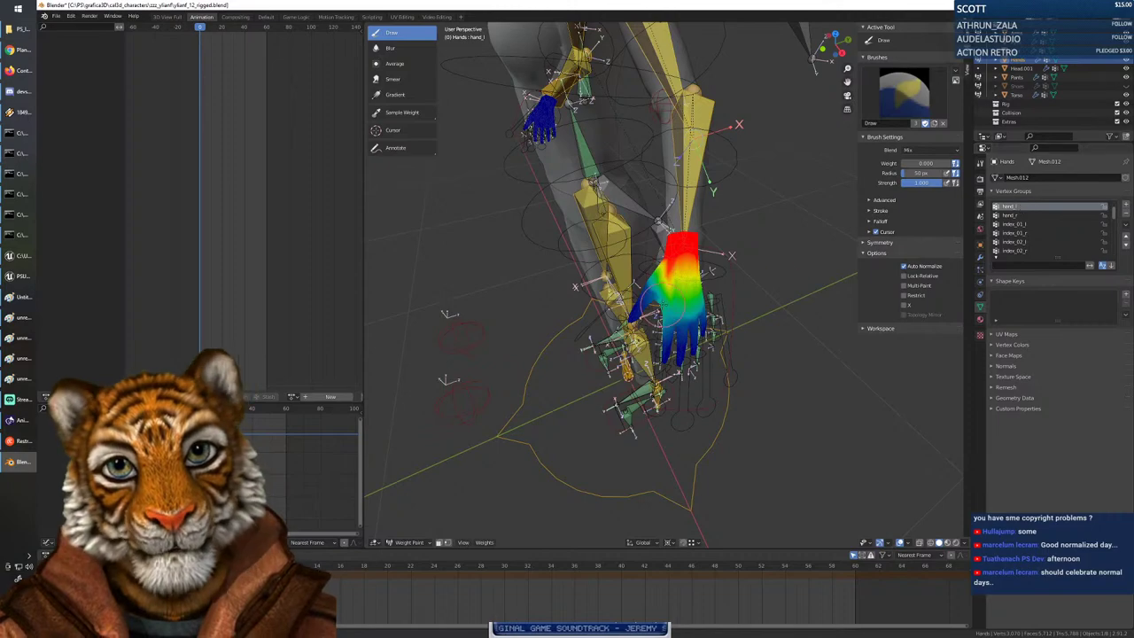
{"action": "mouse_move", "coordinate": [665, 306]}
{"action": "middle_mouse_down"}
{"action": "mouse_move", "coordinate": [751, 288]}
{"action": "mouse_move", "coordinate": [742, 264]}
{"action": "mouse_move", "coordinate": [659, 296]}
{"action": "middle_mouse_up"}
{"action": "middle_click_drag", "start_coordinate": [695, 403], "coordinate": [713, 412]}
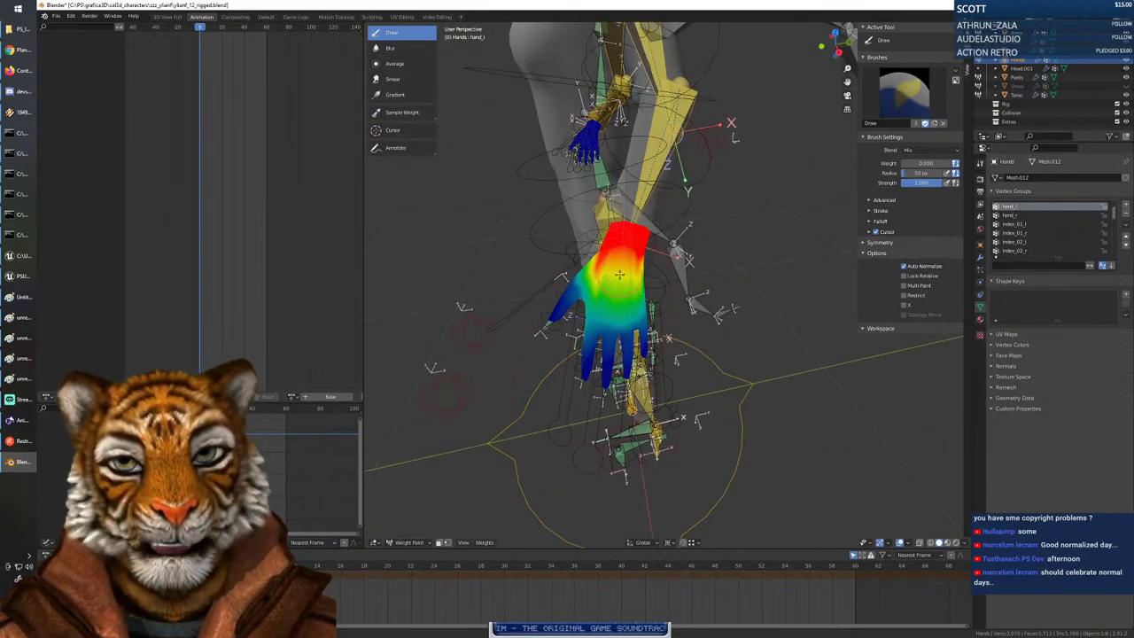
Set the brush weight to 1.000 and paint hand_l influence over the back of the left hand and toward the thumb.
{"action": "right_click", "coordinate": [627, 277]}
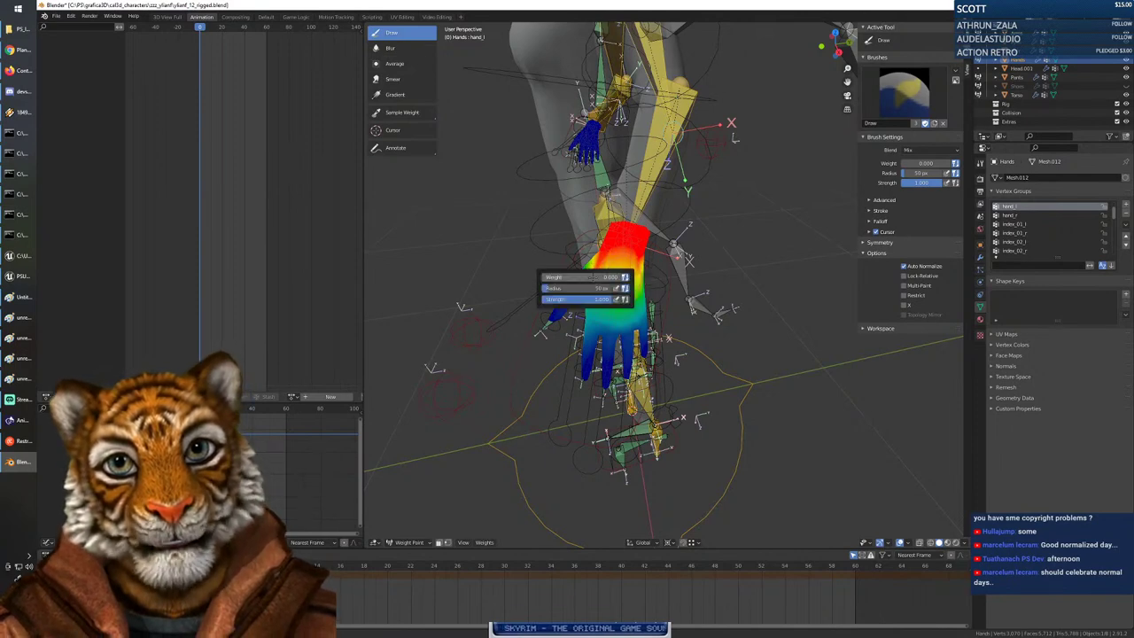
{"action": "left_click_drag", "start_coordinate": [549, 277], "coordinate": [642, 278]}
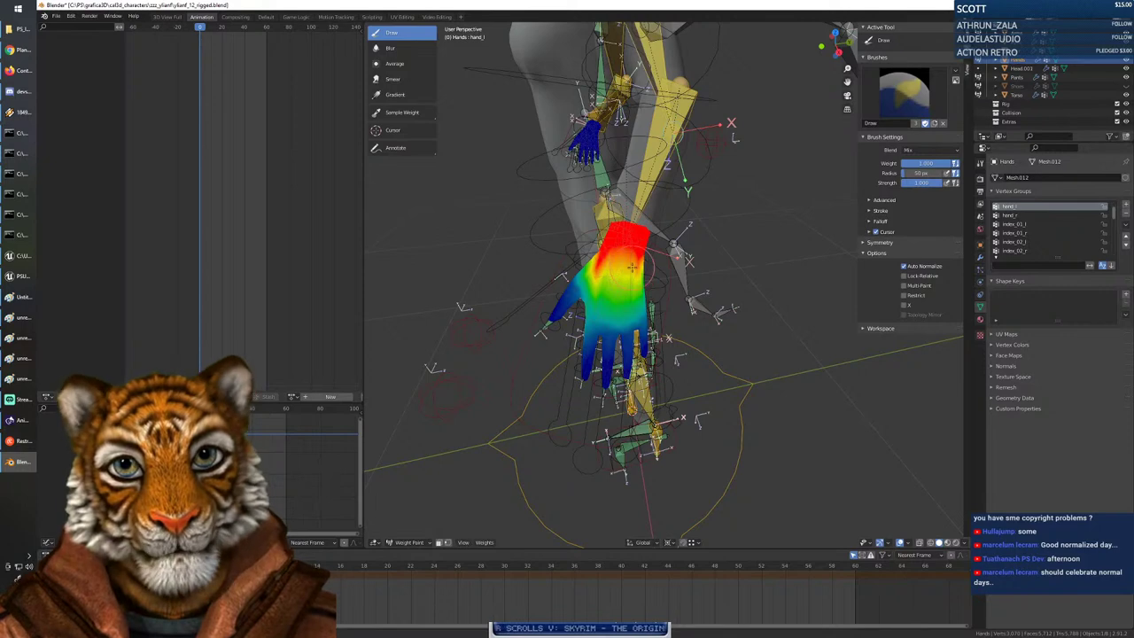
{"action": "left_click_drag", "start_coordinate": [631, 266], "coordinate": [580, 270]}
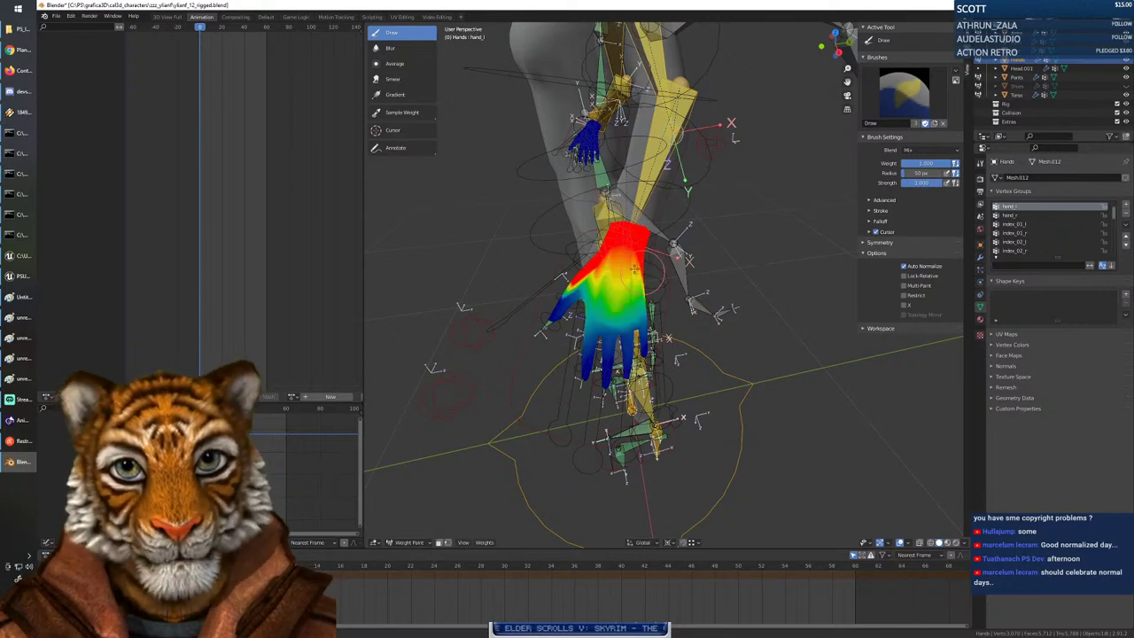
{"action": "mouse_move", "coordinate": [628, 299]}
{"action": "middle_mouse_down"}
{"action": "mouse_move", "coordinate": [673, 293]}
{"action": "mouse_move", "coordinate": [531, 274]}
{"action": "middle_mouse_up"}
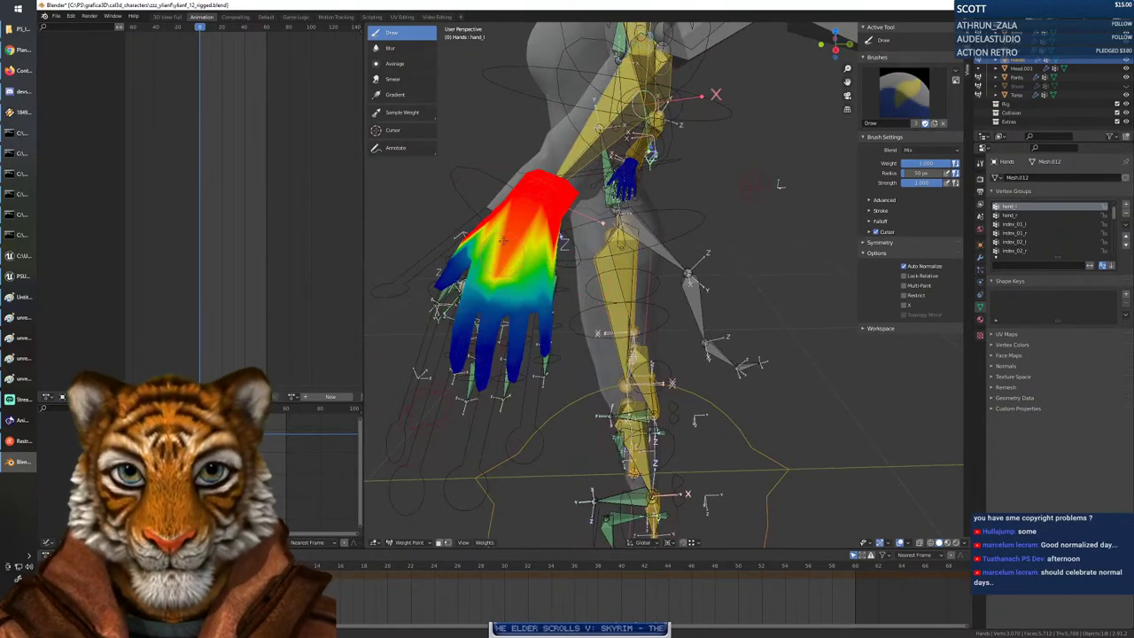
{"action": "left_click", "coordinate": [529, 274]}
{"action": "left_click", "coordinate": [508, 264]}
{"action": "left_click_drag", "start_coordinate": [506, 266], "coordinate": [486, 238]}
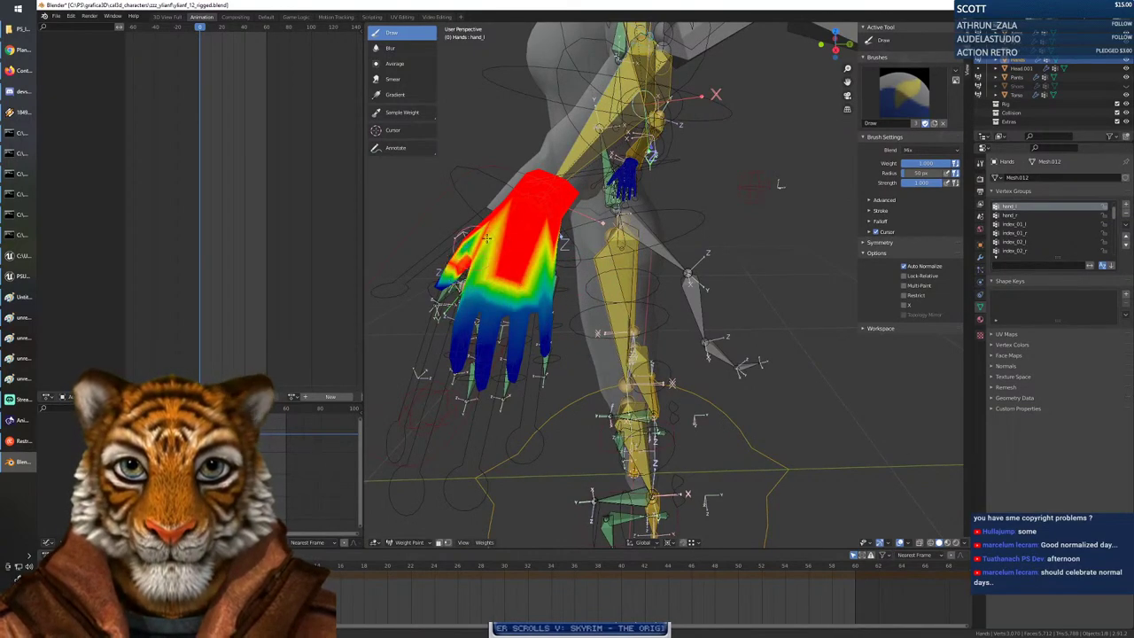
Extend the full-weight hand_l influence around the outer side and palm of the left hand up to the knuckles.
{"action": "mouse_move", "coordinate": [489, 268]}
{"action": "middle_mouse_down"}
{"action": "mouse_move", "coordinate": [640, 281]}
{"action": "mouse_move", "coordinate": [446, 257]}
{"action": "middle_mouse_up"}
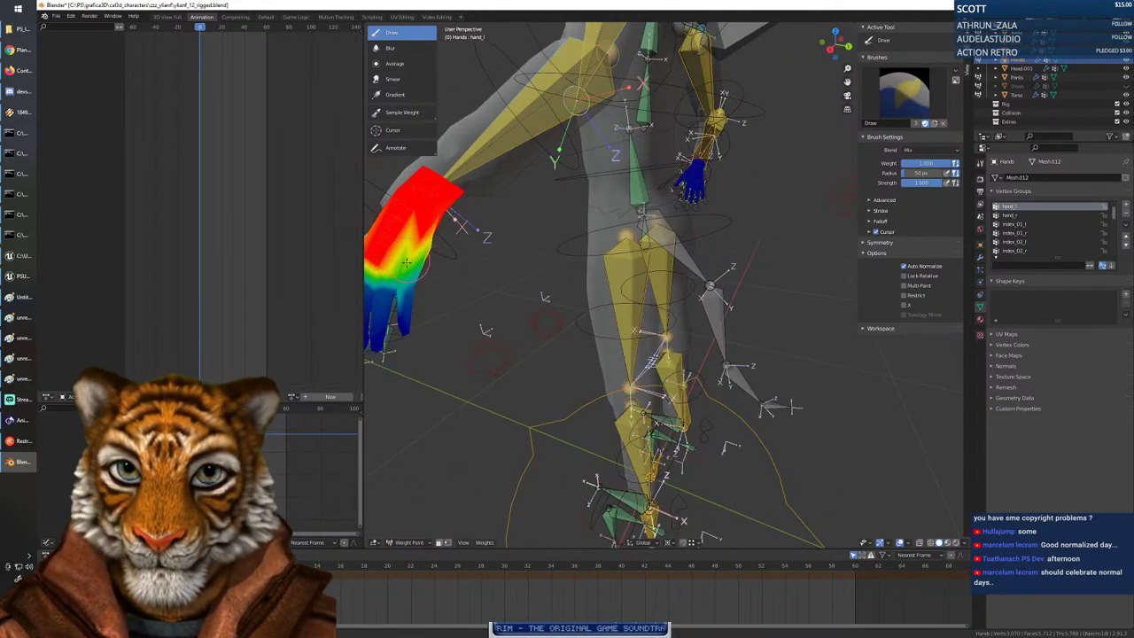
{"action": "mouse_move", "coordinate": [513, 296]}
{"action": "middle_mouse_down"}
{"action": "mouse_move", "coordinate": [624, 303]}
{"action": "mouse_move", "coordinate": [578, 306]}
{"action": "middle_mouse_up"}
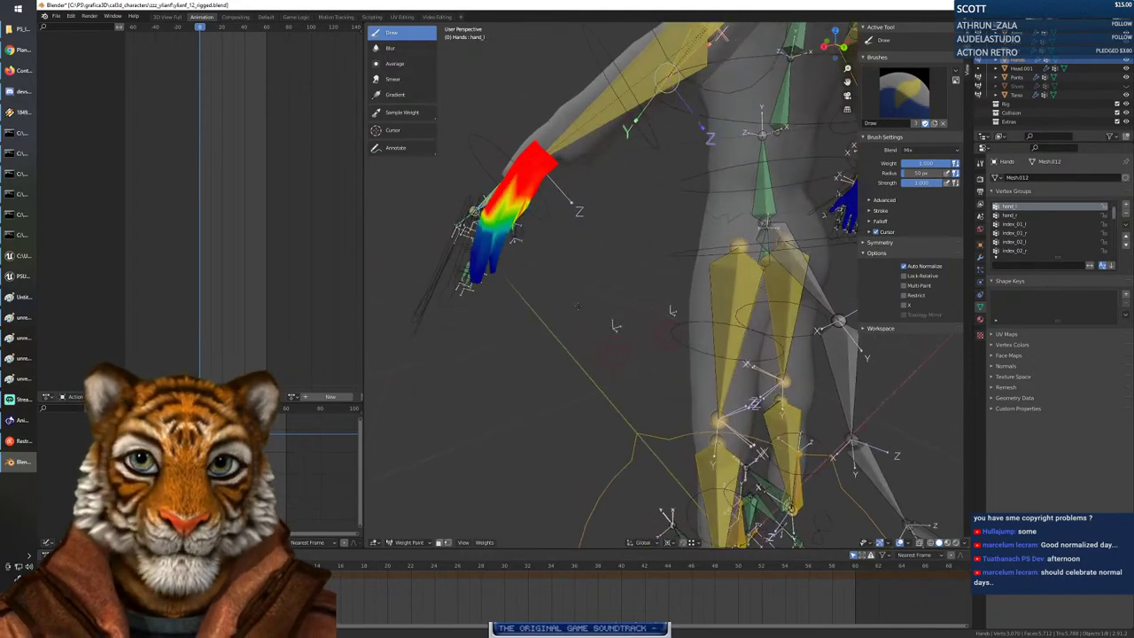
{"action": "left_click_drag", "start_coordinate": [512, 209], "coordinate": [519, 200]}
{"action": "middle_click_drag", "start_coordinate": [630, 237], "coordinate": [549, 200]}
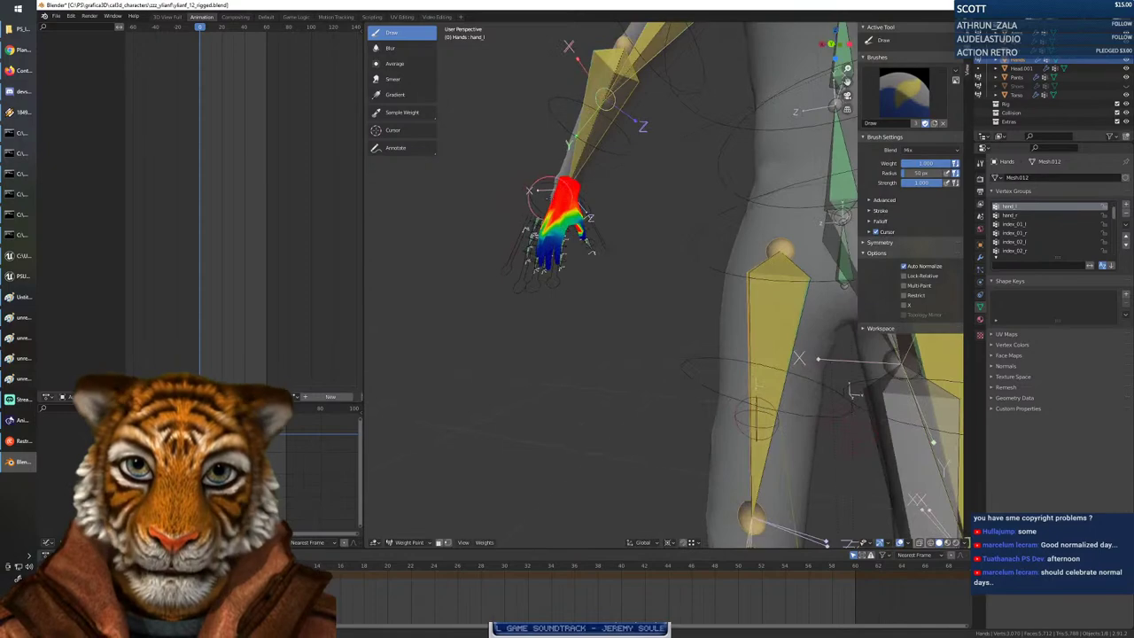
{"action": "left_click_drag", "start_coordinate": [563, 210], "coordinate": [554, 211]}
{"action": "mouse_move", "coordinate": [538, 218]}
{"action": "middle_mouse_down"}
{"action": "mouse_move", "coordinate": [684, 243]}
{"action": "mouse_move", "coordinate": [686, 262]}
{"action": "mouse_move", "coordinate": [587, 282]}
{"action": "middle_mouse_up"}
{"action": "middle_click_drag", "start_coordinate": [701, 162], "coordinate": [717, 143]}
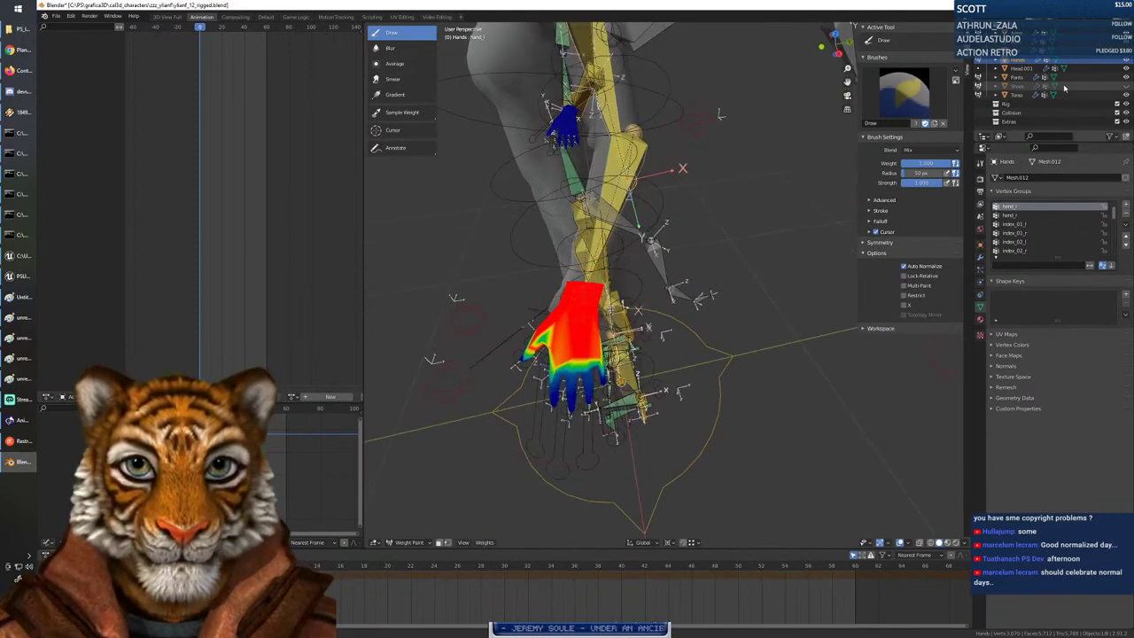
Compare the hand_l weights at the left wrist between the Arms mesh and the Hands mesh.
{"action": "left_click", "coordinate": [1023, 59]}
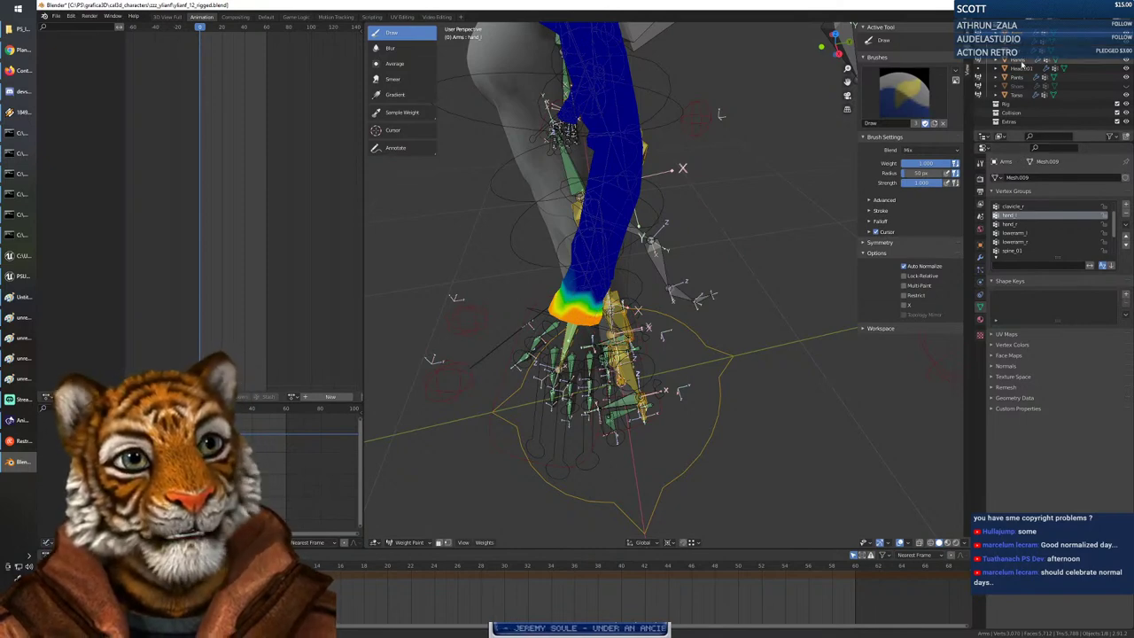
{"action": "left_click", "coordinate": [1020, 60]}
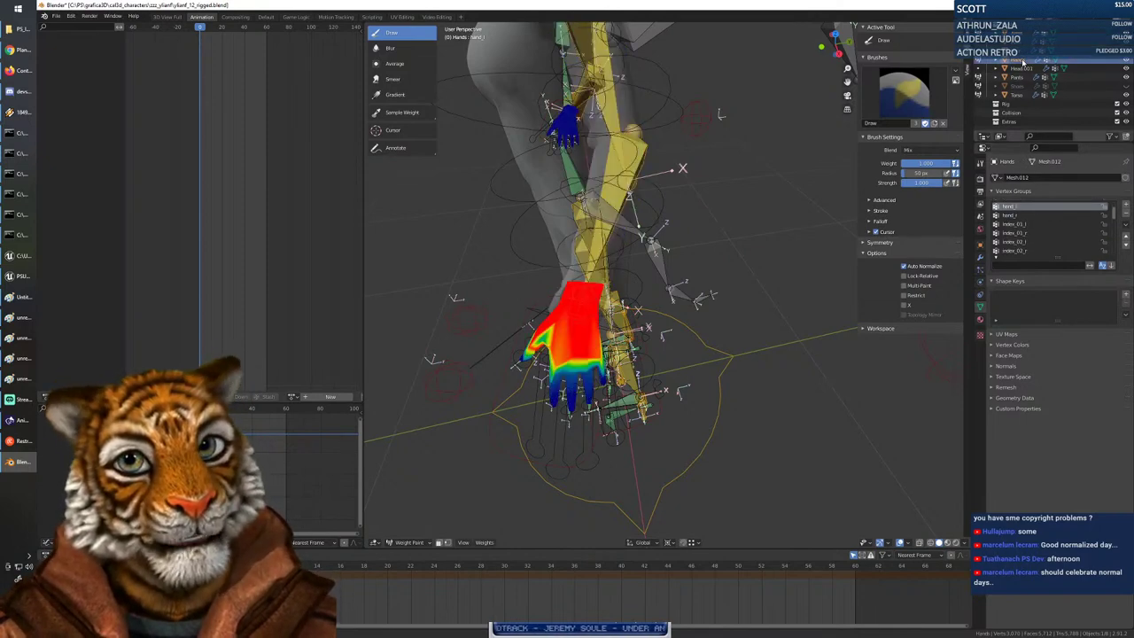
{"action": "middle_click_drag", "start_coordinate": [617, 268], "coordinate": [623, 215]}
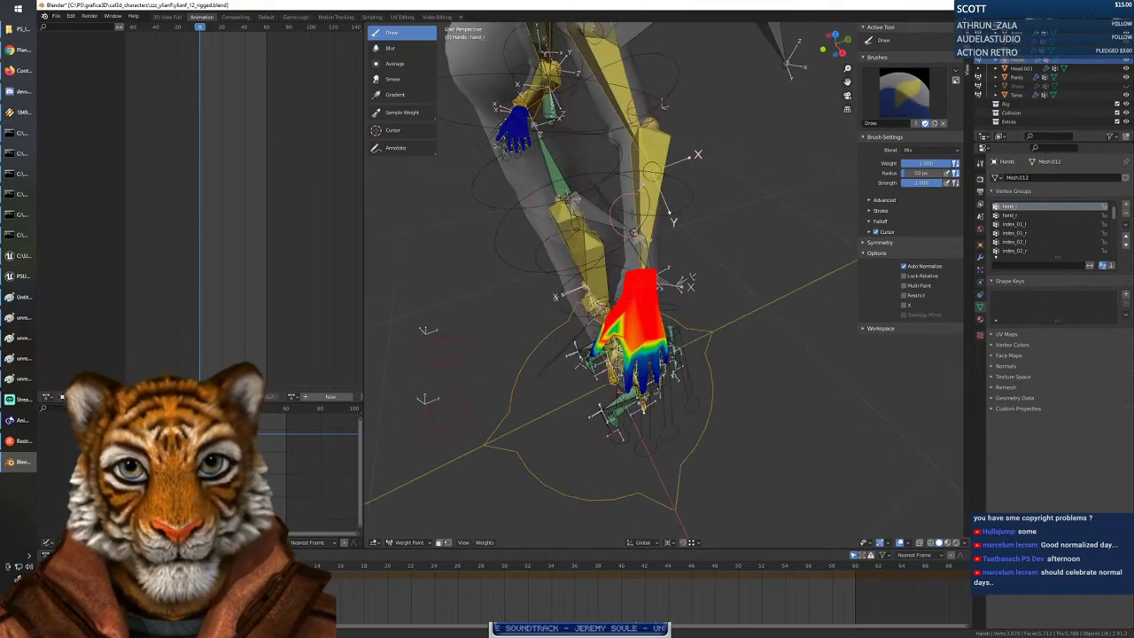
Select the lowerarm_l bone, lower the brush weight to about 0.4 and paint the wrist edge of the left hand.
{"action": "left_click", "coordinate": [651, 193], "text": "ctrl"}
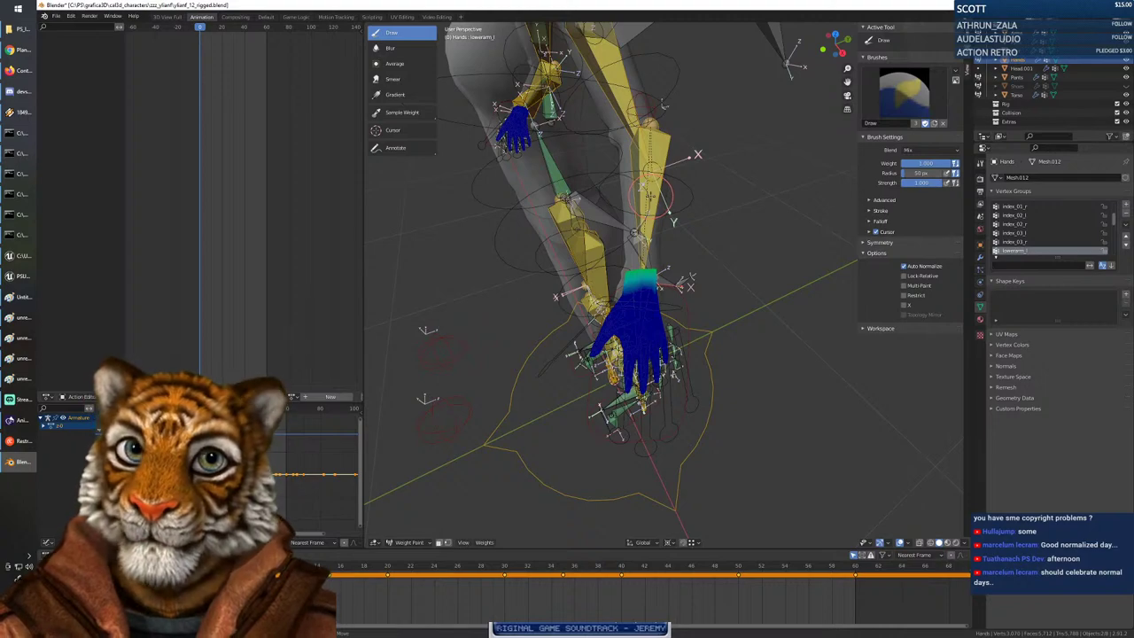
{"action": "mouse_move", "coordinate": [609, 276]}
{"action": "middle_mouse_down"}
{"action": "mouse_move", "coordinate": [620, 336]}
{"action": "mouse_move", "coordinate": [571, 329]}
{"action": "mouse_move", "coordinate": [640, 312]}
{"action": "mouse_move", "coordinate": [703, 230]}
{"action": "mouse_move", "coordinate": [652, 265]}
{"action": "mouse_move", "coordinate": [655, 301]}
{"action": "mouse_move", "coordinate": [671, 250]}
{"action": "middle_mouse_up"}
{"action": "right_click", "coordinate": [671, 248]}
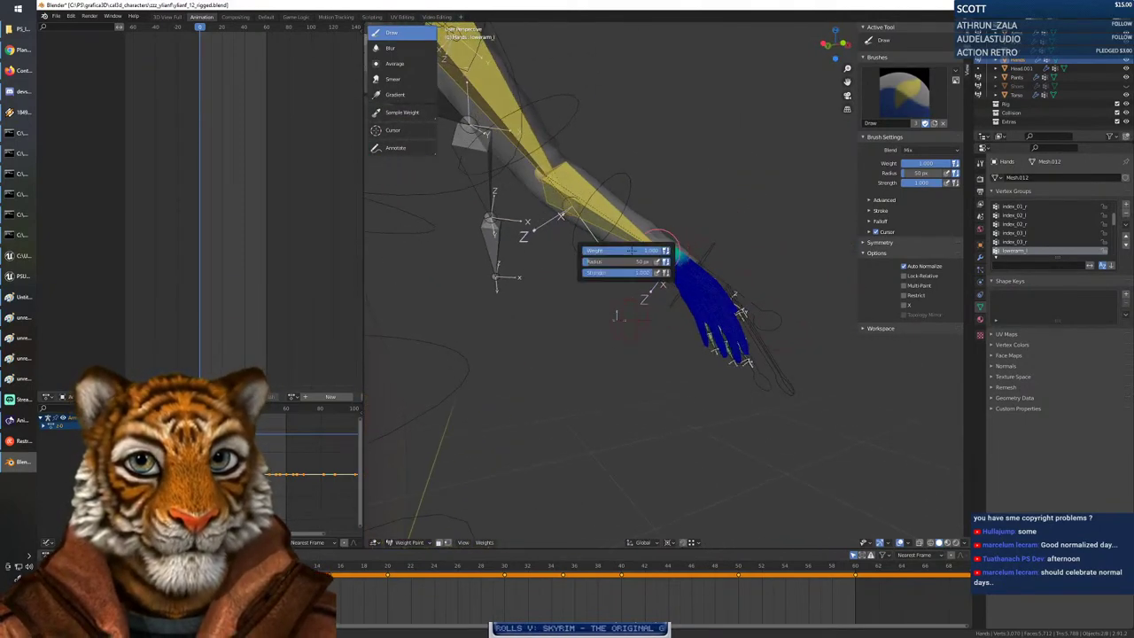
{"action": "left_click_drag", "start_coordinate": [630, 251], "coordinate": [602, 250]}
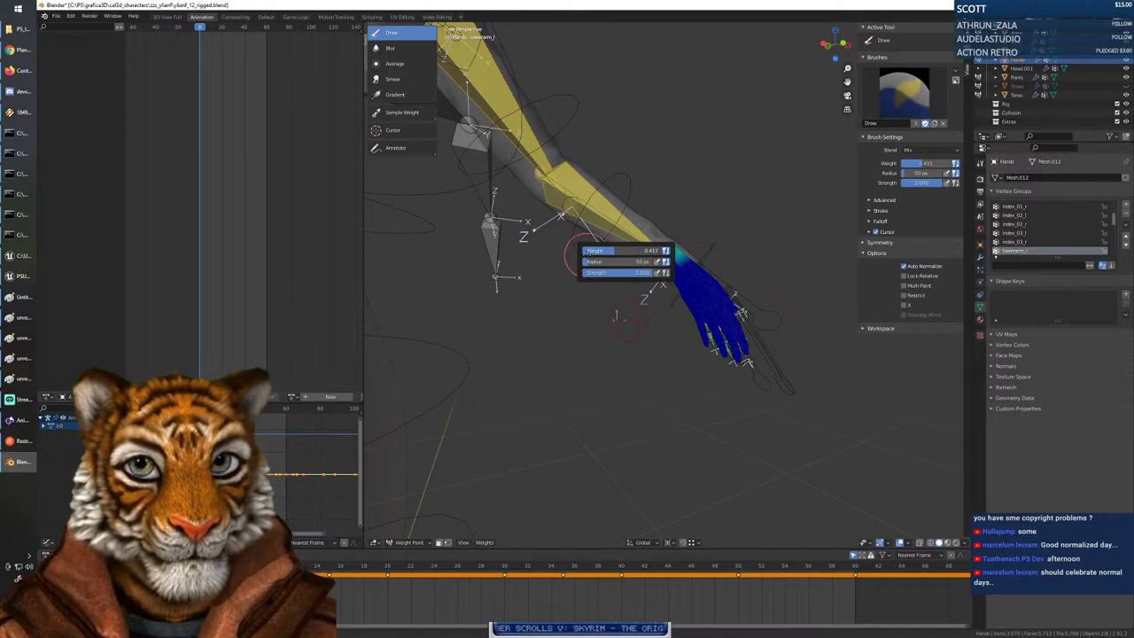
{"action": "left_click_drag", "start_coordinate": [673, 244], "coordinate": [659, 259]}
Select the hand_l bone again and examine its weight falloff at the knuckles and finger bases of the left hand.
{"action": "middle_click_drag", "start_coordinate": [655, 248], "coordinate": [647, 121]}
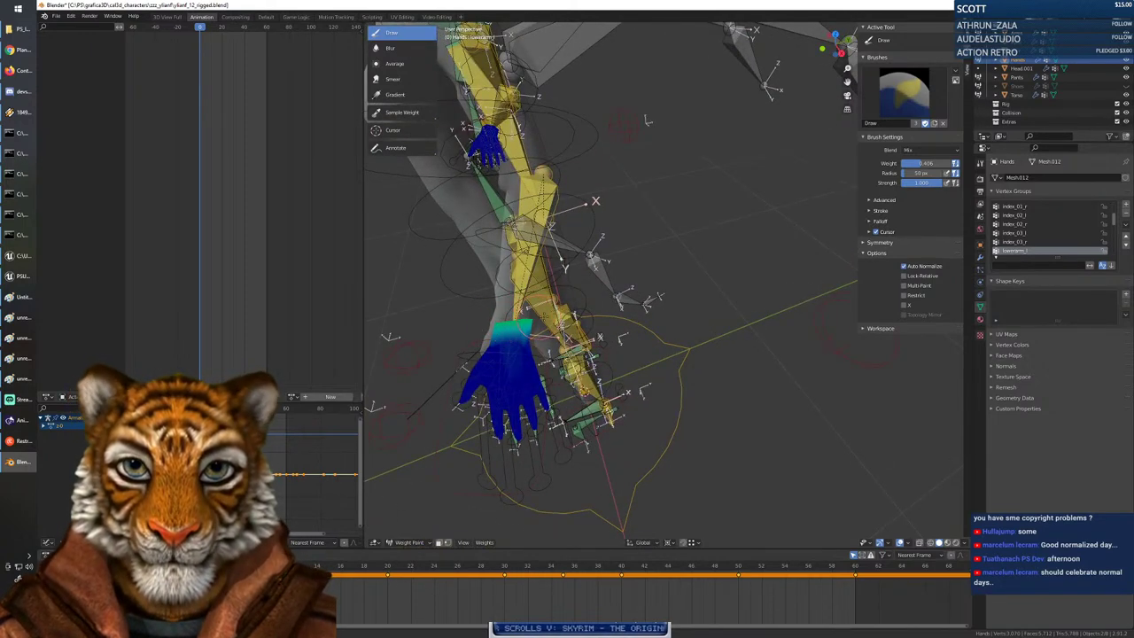
{"action": "mouse_move", "coordinate": [631, 316]}
{"action": "middle_mouse_down"}
{"action": "mouse_move", "coordinate": [547, 320]}
{"action": "mouse_move", "coordinate": [580, 330]}
{"action": "mouse_move", "coordinate": [571, 340]}
{"action": "middle_mouse_up"}
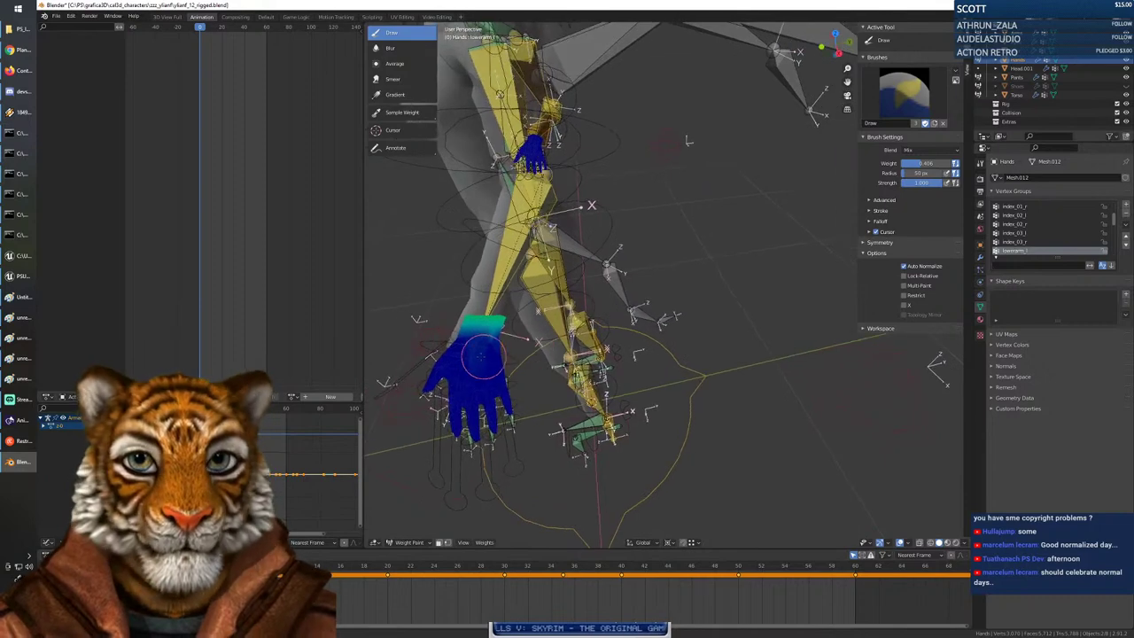
{"action": "right_click", "coordinate": [475, 342]}
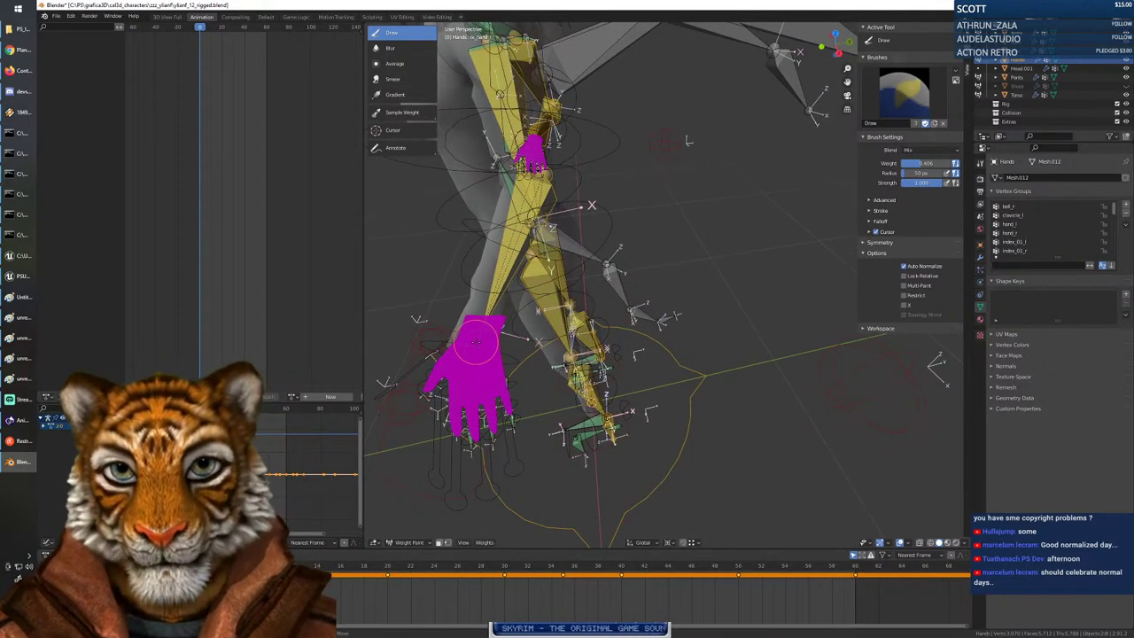
{"action": "left_click", "coordinate": [476, 343], "text": "ctrl"}
{"action": "mouse_move", "coordinate": [488, 341]}
{"action": "middle_mouse_down"}
{"action": "mouse_move", "coordinate": [779, 292]}
{"action": "mouse_move", "coordinate": [819, 323]}
{"action": "mouse_move", "coordinate": [721, 233]}
{"action": "mouse_move", "coordinate": [770, 89]}
{"action": "middle_mouse_up"}
{"action": "middle_click_drag", "start_coordinate": [540, 337], "coordinate": [611, 350]}
{"action": "middle_click_drag", "start_coordinate": [625, 271], "coordinate": [611, 256]}
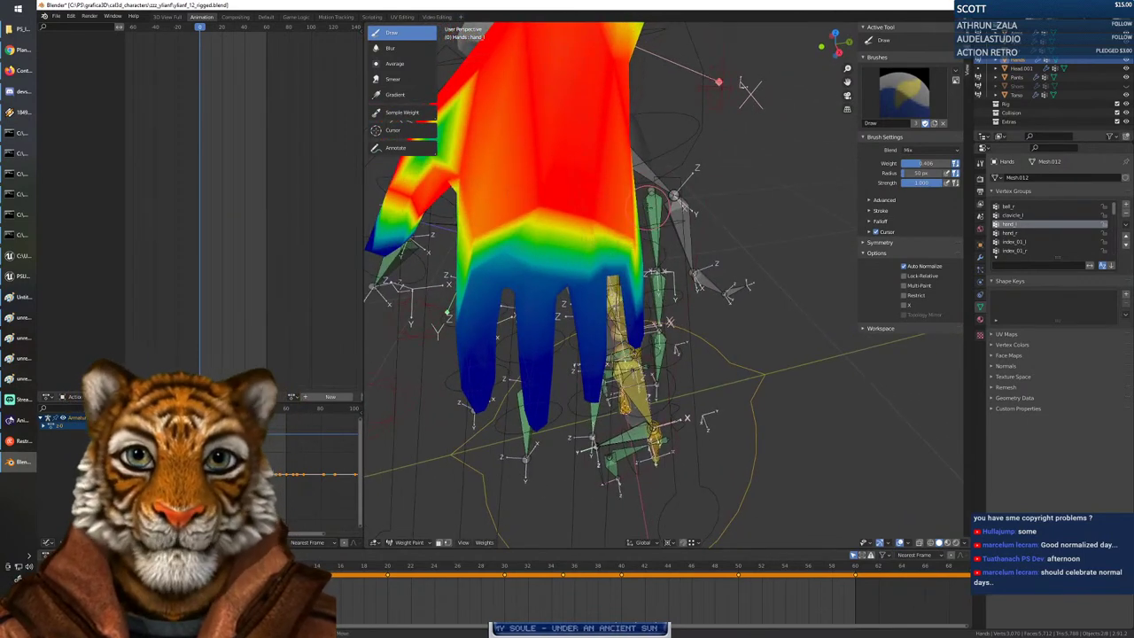
Select the pinky_01_l bone, set the brush weight to about 0.44 and paint the left hand at the little finger's base.
{"action": "left_click", "coordinate": [649, 206], "text": "ctrl"}
{"action": "mouse_move", "coordinate": [667, 289]}
{"action": "middle_mouse_down"}
{"action": "mouse_move", "coordinate": [644, 288]}
{"action": "mouse_move", "coordinate": [660, 290]}
{"action": "middle_mouse_up"}
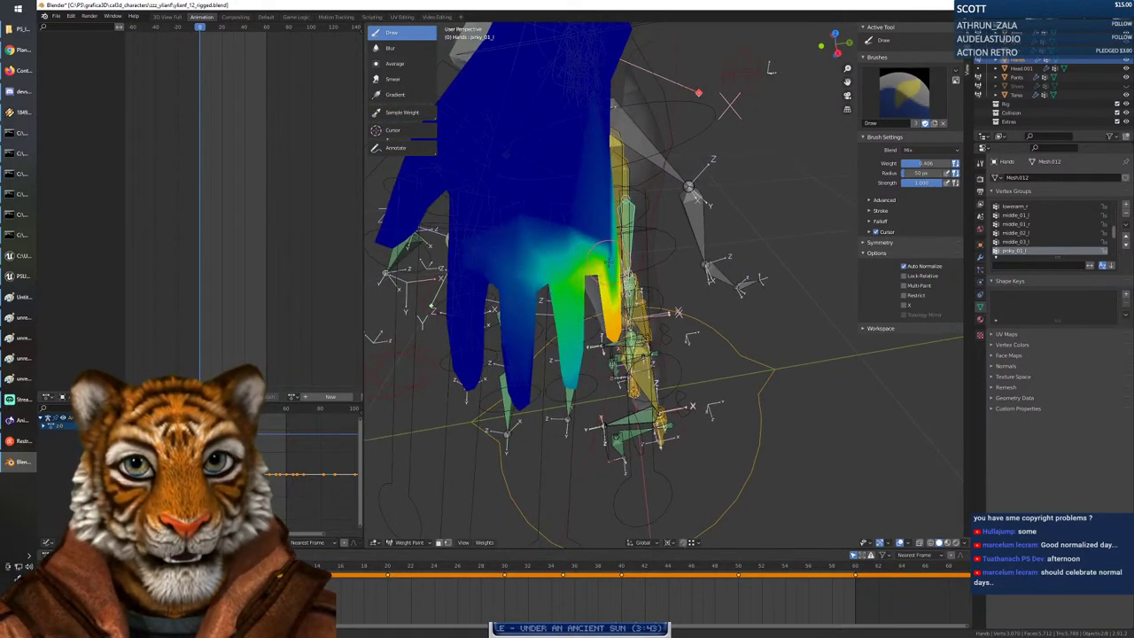
{"action": "right_click", "coordinate": [606, 252]}
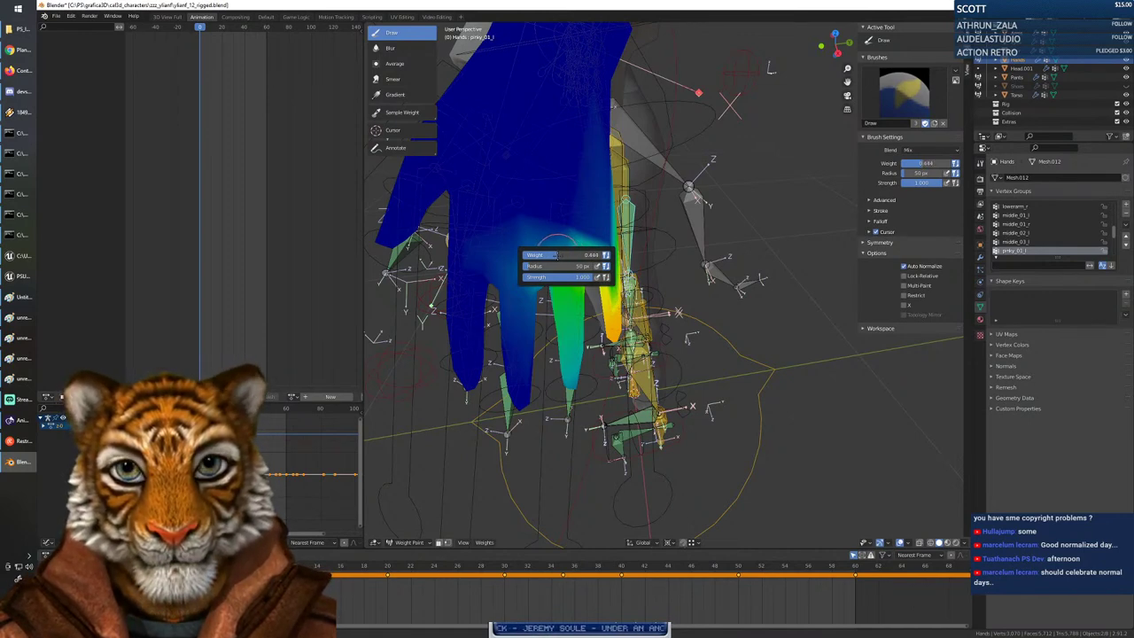
{"action": "left_click_drag", "start_coordinate": [602, 266], "coordinate": [598, 261]}
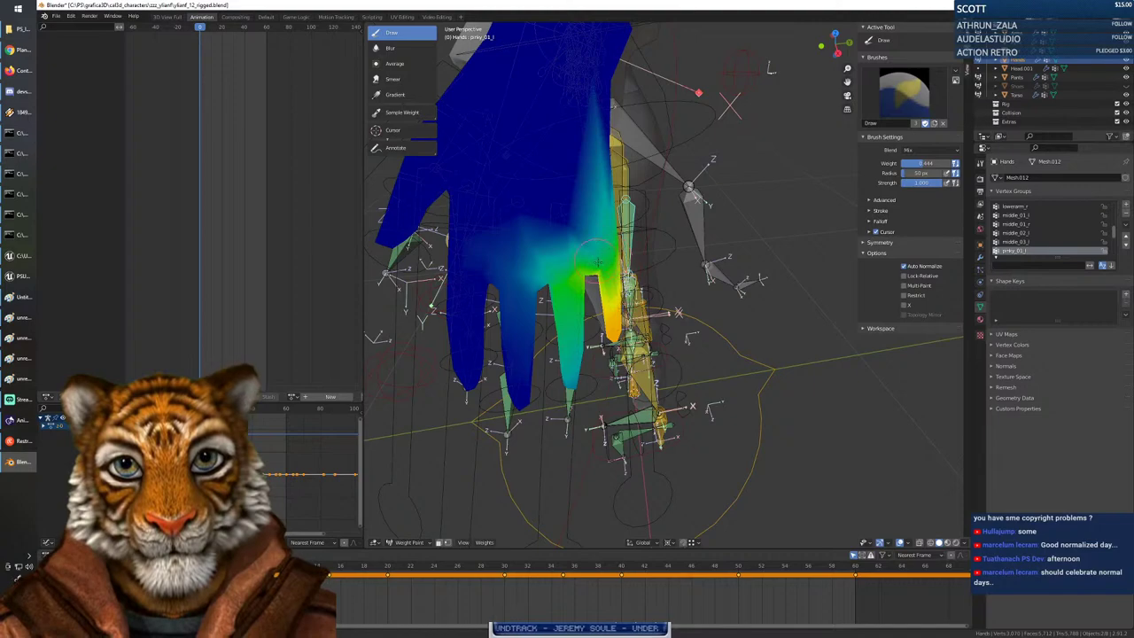
{"action": "middle_click_drag", "start_coordinate": [605, 261], "coordinate": [457, 168]}
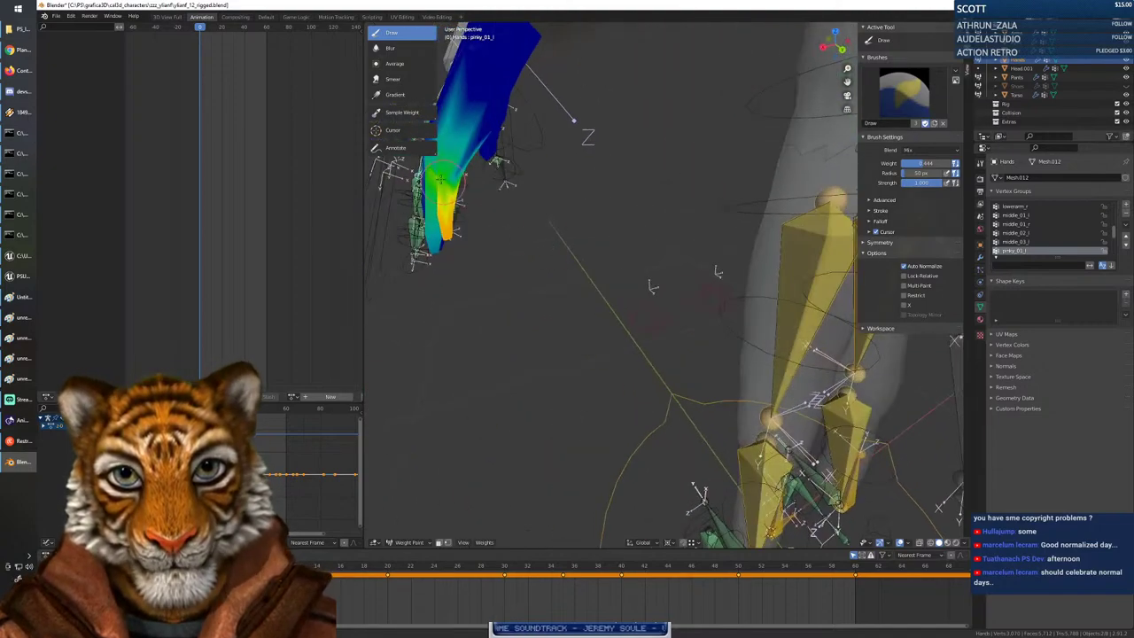
Select the pinky_02_l bone and paint the left hand's little finger near its base with the 0.444 brush weight.
{"action": "mouse_move", "coordinate": [496, 200]}
{"action": "middle_mouse_down"}
{"action": "mouse_move", "coordinate": [579, 213]}
{"action": "mouse_move", "coordinate": [561, 208]}
{"action": "middle_mouse_up"}
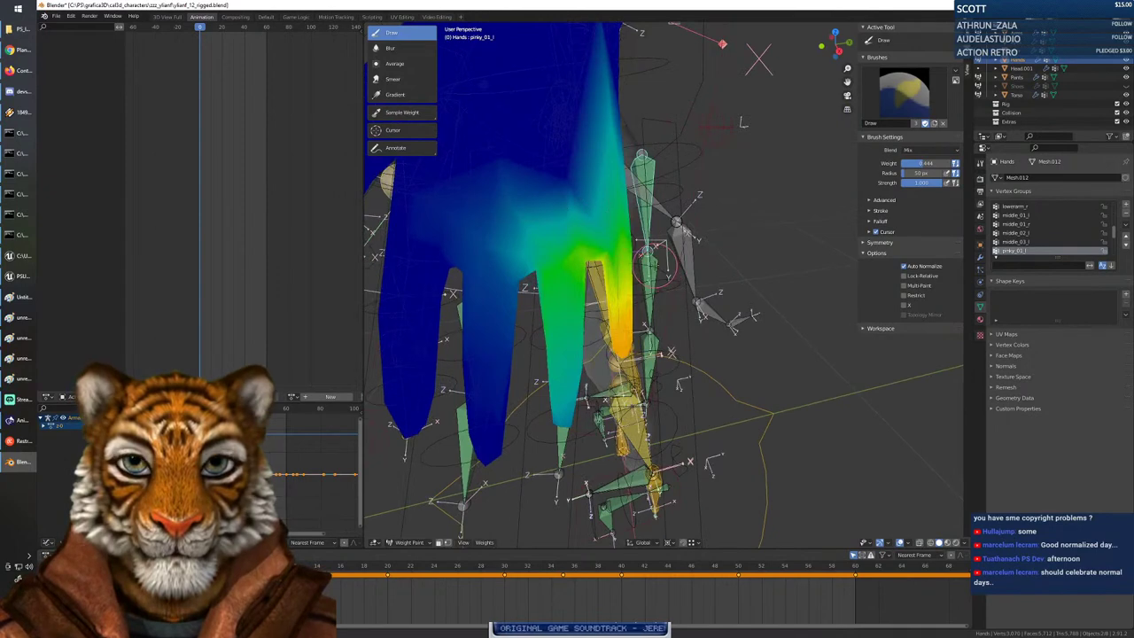
{"action": "left_click", "coordinate": [656, 263], "text": "ctrl"}
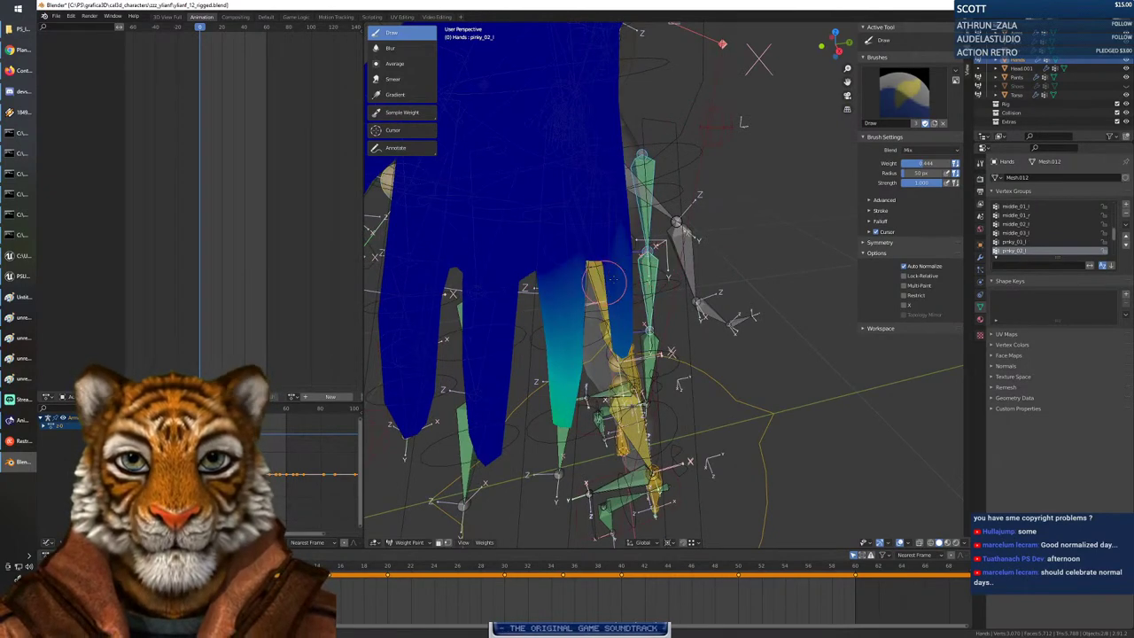
{"action": "left_click_drag", "start_coordinate": [605, 279], "coordinate": [604, 267]}
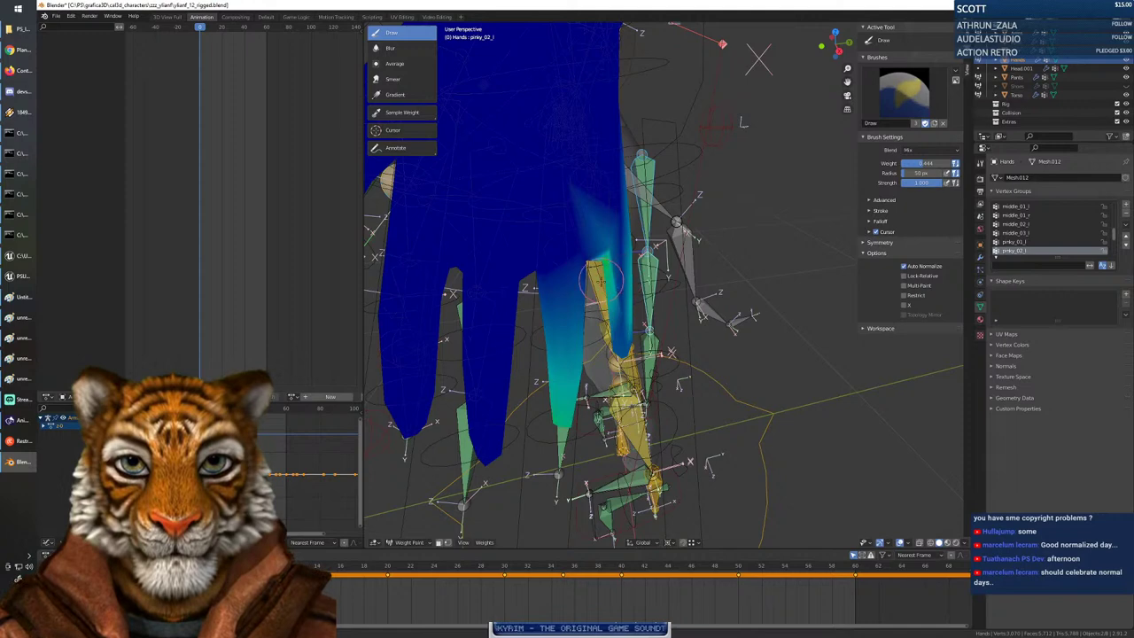
Select the pinky_03_l bone and paint the outer part of the left little finger with the 0.444 brush weight.
{"action": "left_click", "coordinate": [656, 340], "text": "ctrl"}
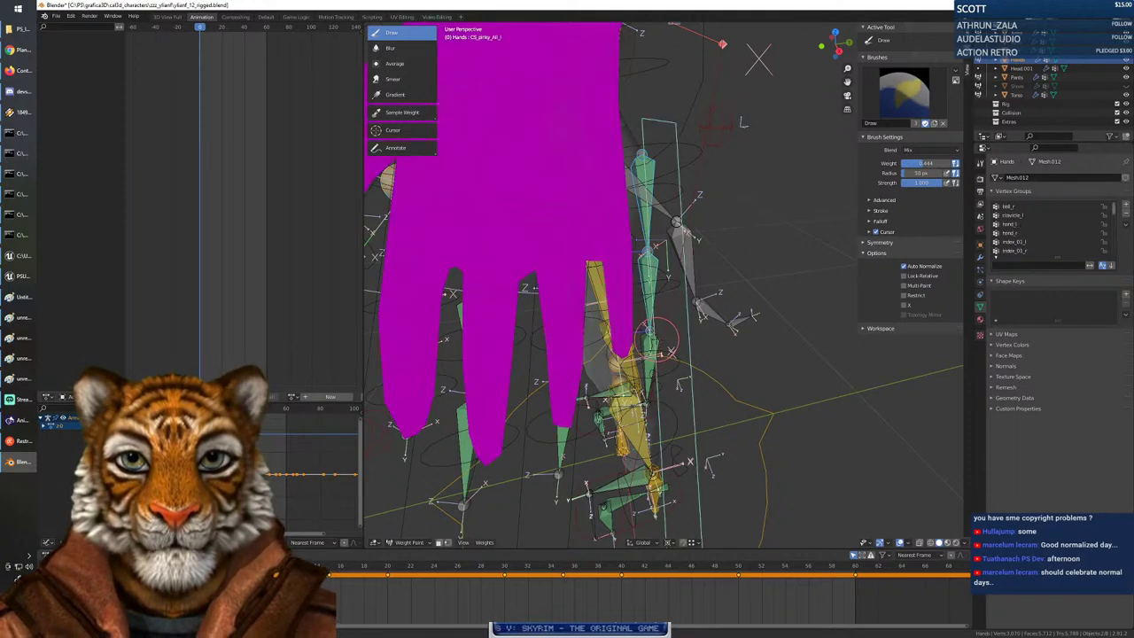
{"action": "left_click", "coordinate": [649, 341], "text": "ctrl"}
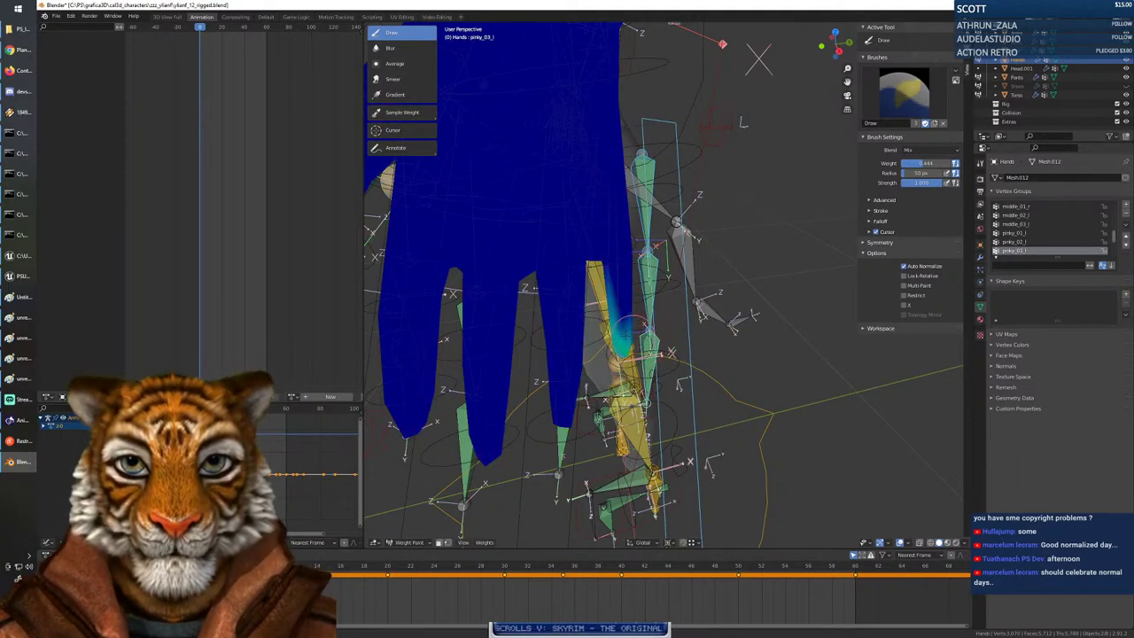
{"action": "middle_click_drag", "start_coordinate": [592, 349], "coordinate": [455, 319]}
{"action": "left_click_drag", "start_coordinate": [622, 296], "coordinate": [640, 303]}
Set the brush weight to 1.000 and paint the left little fingertip for pinky_03_l from both sides.
{"action": "middle_click_drag", "start_coordinate": [608, 324], "coordinate": [608, 358]}
{"action": "scroll", "coordinate": [654, 354], "scroll_direction": "down", "scroll_amount": 8}
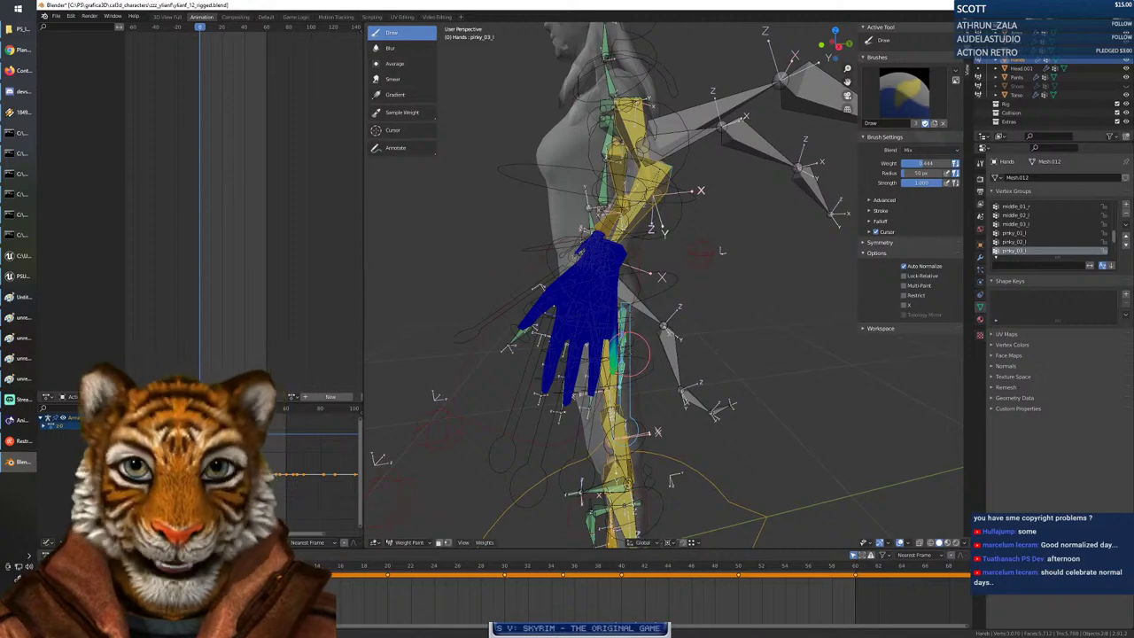
{"action": "key", "text": "KP_0"}
{"action": "key", "text": "KP_0"}
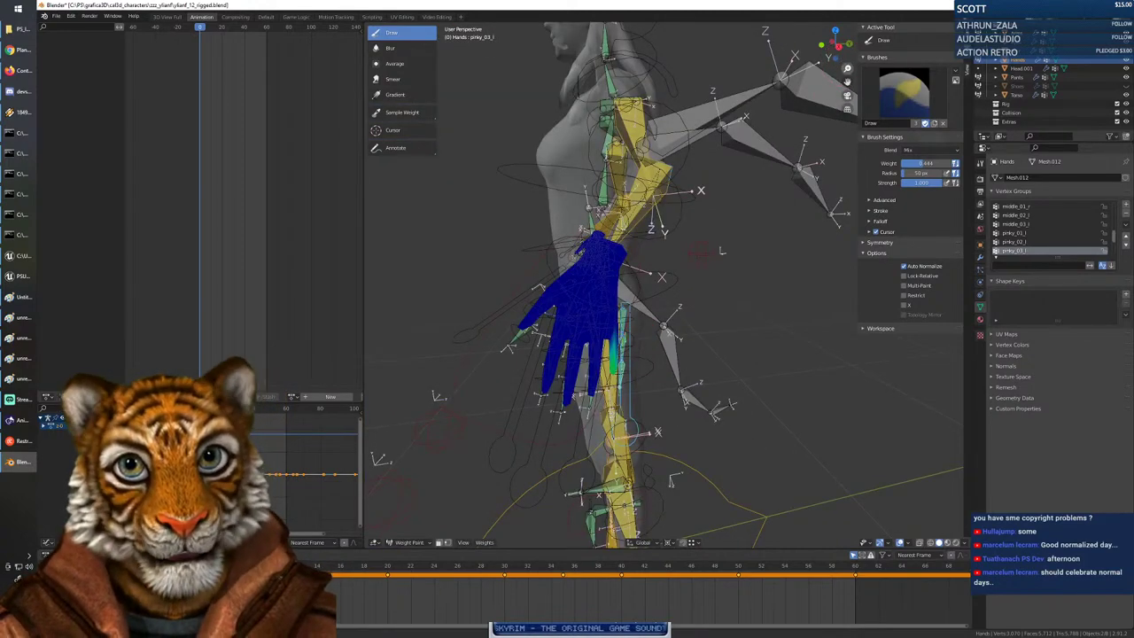
{"action": "left_click_drag", "start_coordinate": [847, 69], "coordinate": [904, 46]}
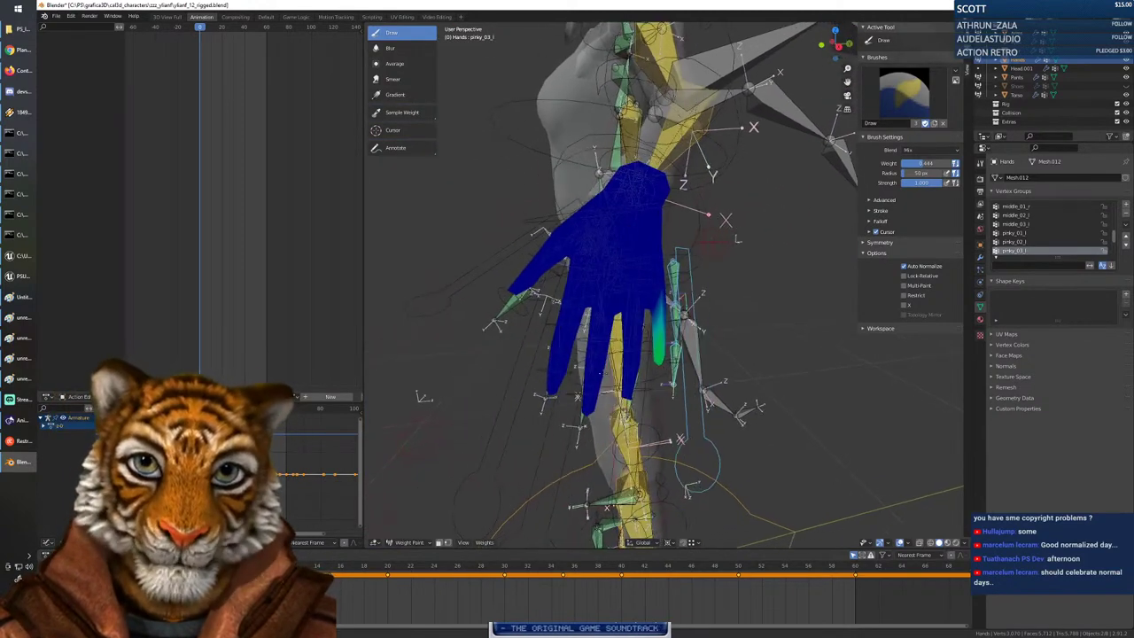
{"action": "middle_click_drag", "start_coordinate": [709, 242], "coordinate": [673, 274]}
{"action": "right_click", "coordinate": [598, 348]}
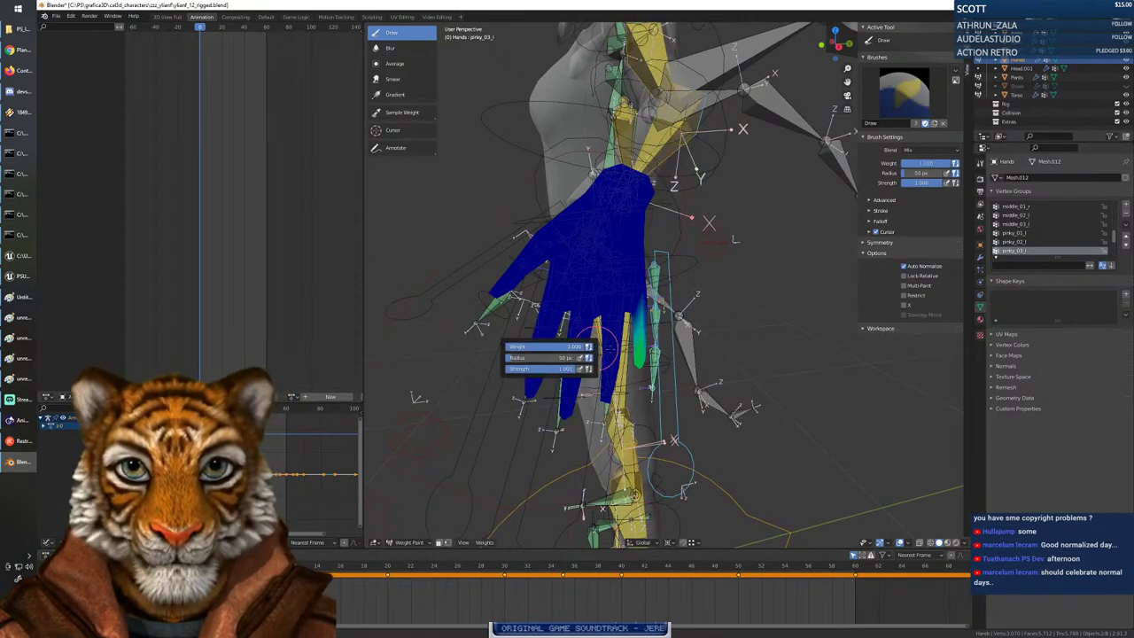
{"action": "left_click_drag", "start_coordinate": [654, 373], "coordinate": [636, 363]}
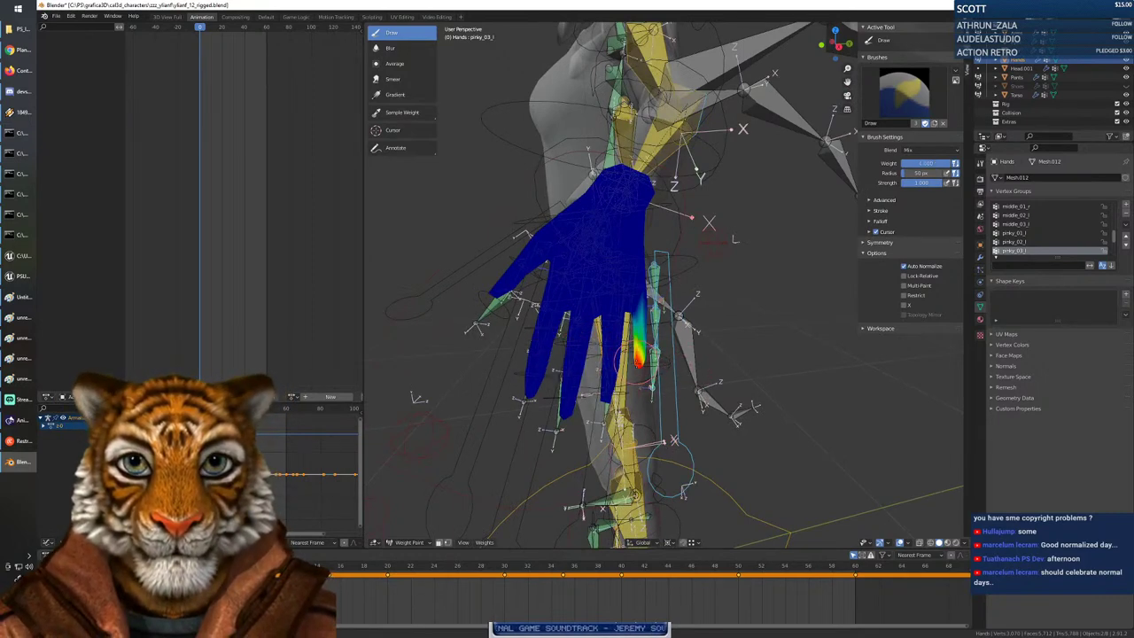
{"action": "middle_click_drag", "start_coordinate": [648, 388], "coordinate": [448, 356]}
{"action": "left_click_drag", "start_coordinate": [656, 342], "coordinate": [673, 335]}
Reduce the brush radius to about 16 px and fill in the pinky_03_l weight at the left little fingertip.
{"action": "right_click", "coordinate": [609, 352]}
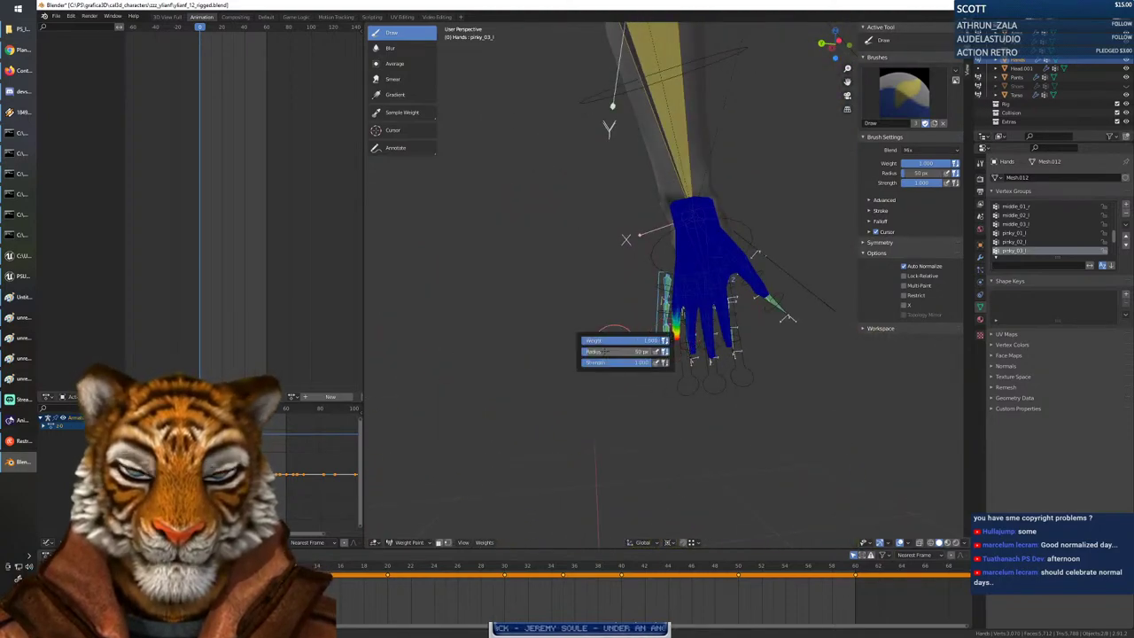
{"action": "left_click_drag", "start_coordinate": [591, 352], "coordinate": [585, 352]}
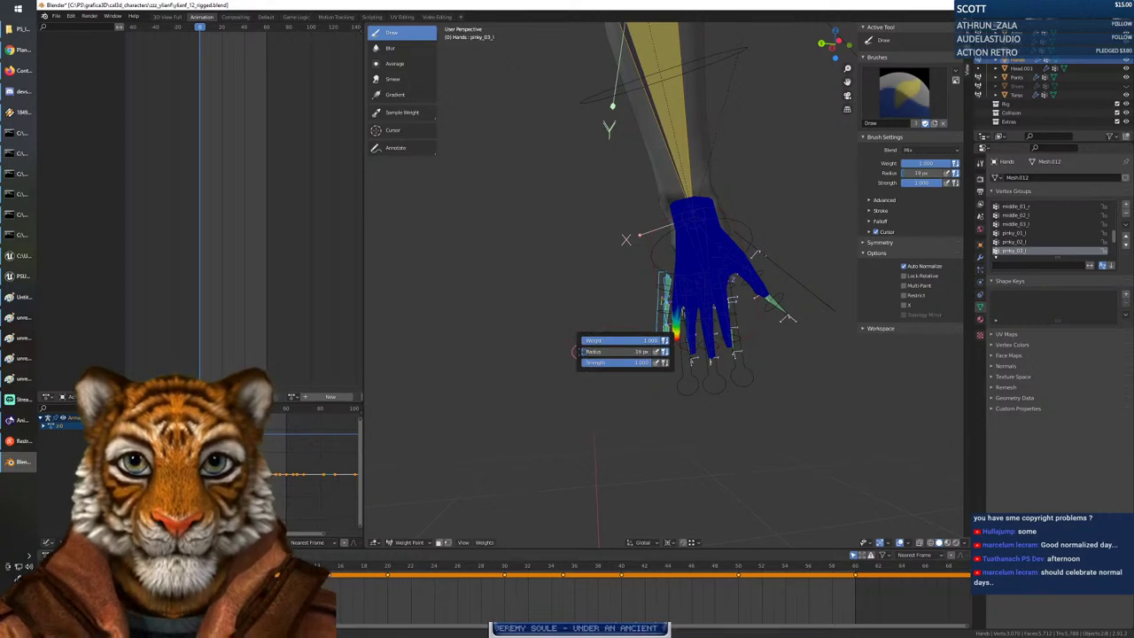
{"action": "left_click", "coordinate": [678, 325]}
{"action": "left_click_drag", "start_coordinate": [677, 334], "coordinate": [677, 336]}
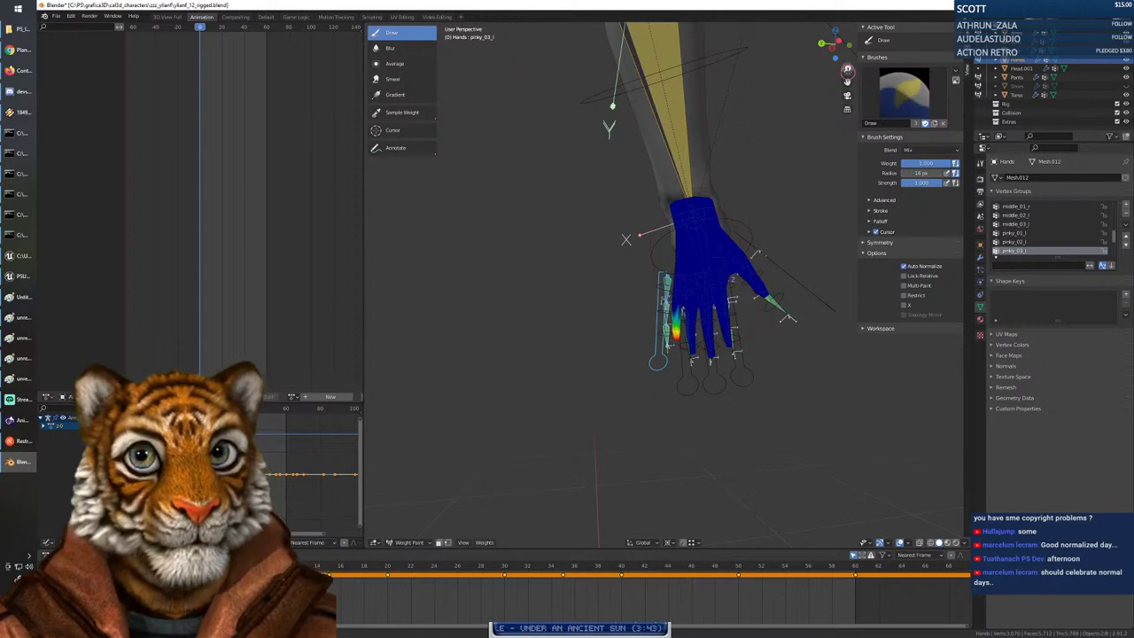
{"action": "left_click_drag", "start_coordinate": [847, 68], "coordinate": [847, 40]}
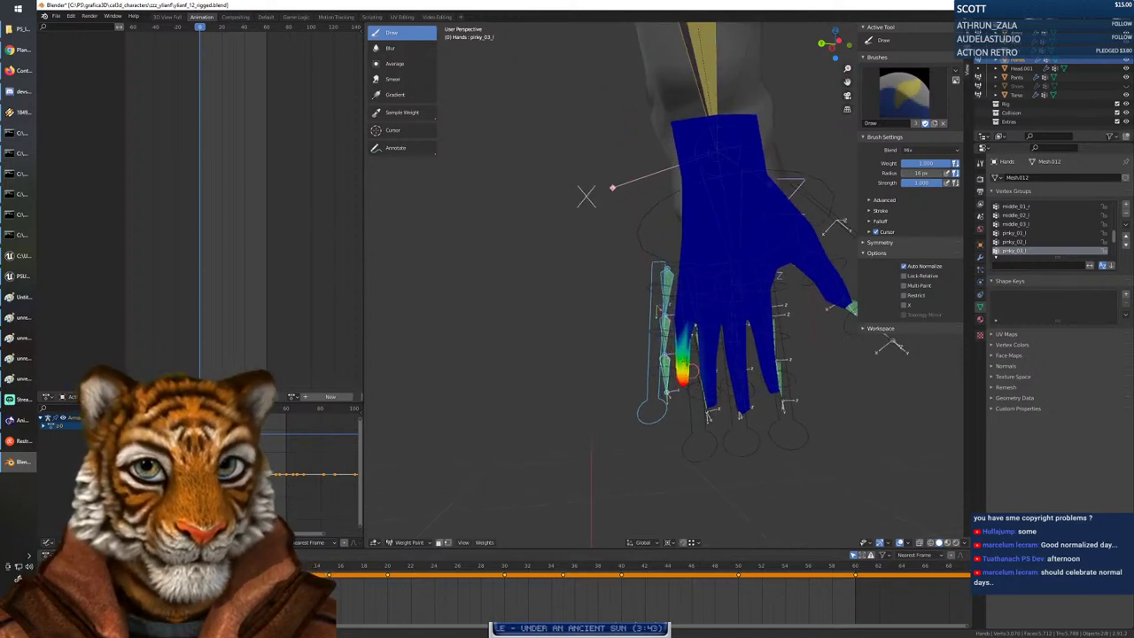
{"action": "left_click_drag", "start_coordinate": [683, 365], "coordinate": [680, 379]}
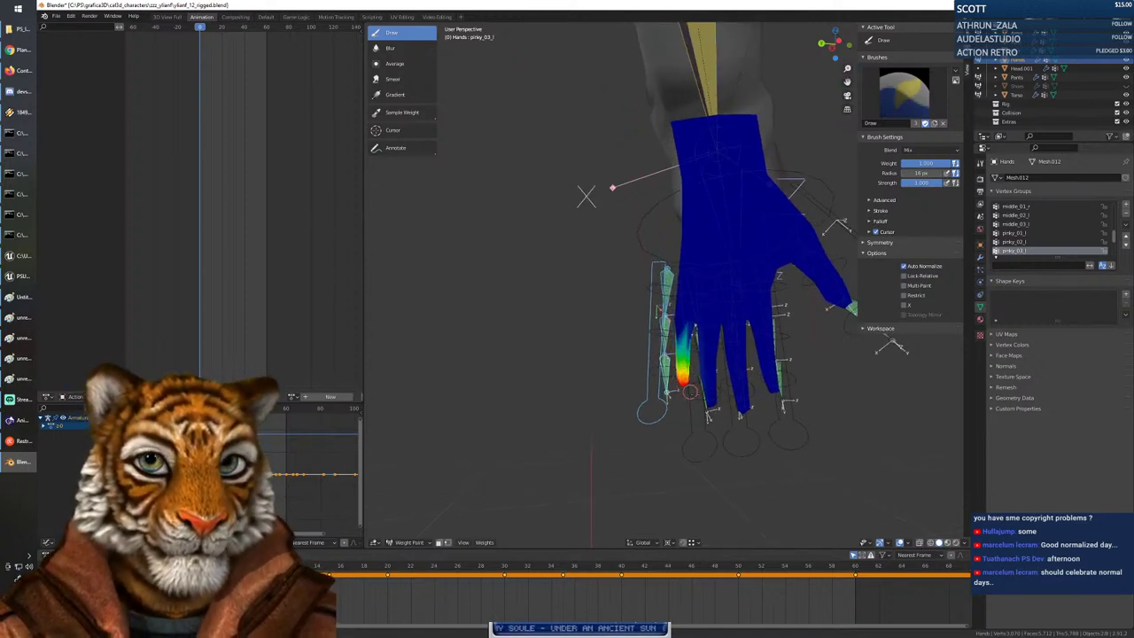
Select the ring_03_l bone and paint the left ring fingertip at full weight on both sides.
{"action": "mouse_move", "coordinate": [696, 396]}
{"action": "middle_mouse_down", "text": "shift"}
{"action": "mouse_move", "coordinate": [576, 395]}
{"action": "mouse_move", "coordinate": [456, 437]}
{"action": "middle_mouse_up", "text": "shift"}
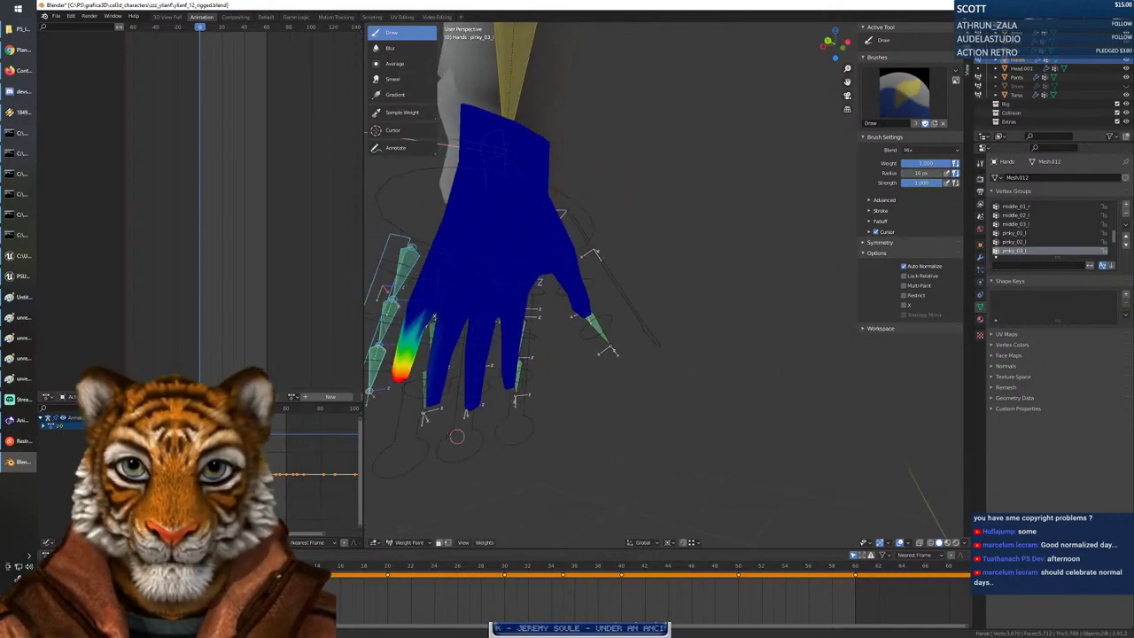
{"action": "left_click", "coordinate": [423, 374], "text": "ctrl"}
{"action": "mouse_move", "coordinate": [440, 405]}
{"action": "left_mouse_down"}
{"action": "mouse_move", "coordinate": [424, 404]}
{"action": "mouse_move", "coordinate": [439, 389]}
{"action": "mouse_move", "coordinate": [425, 403]}
{"action": "left_mouse_up"}
{"action": "middle_click_drag", "start_coordinate": [458, 412], "coordinate": [574, 418]}
{"action": "scroll", "coordinate": [574, 418], "scroll_direction": "down", "scroll_amount": 5}
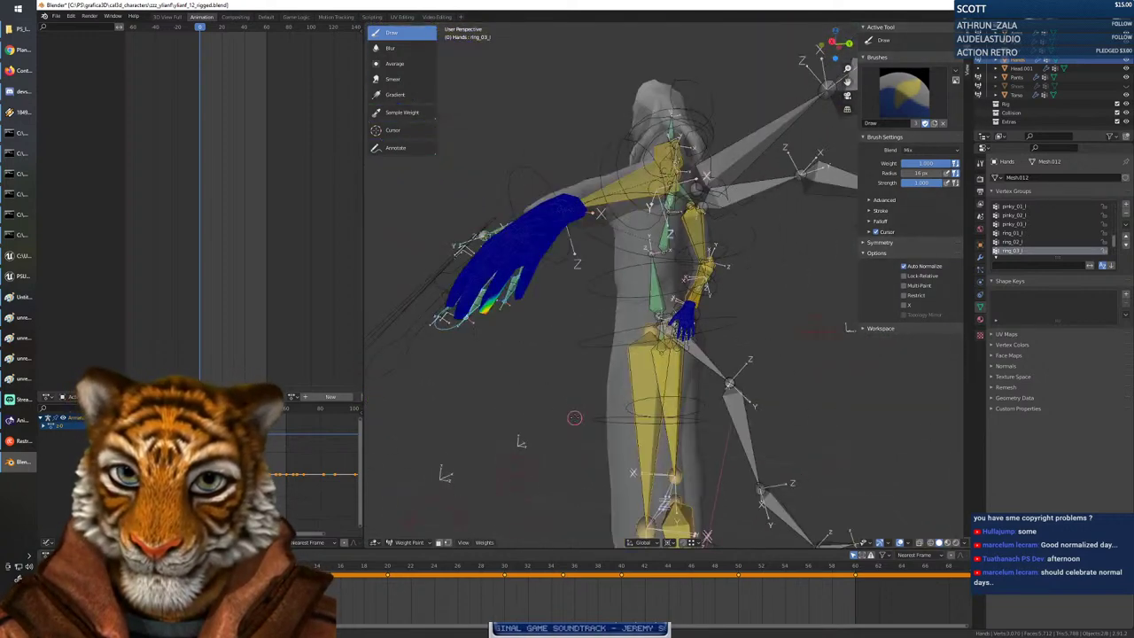
{"action": "middle_click_drag", "start_coordinate": [516, 392], "coordinate": [673, 232]}
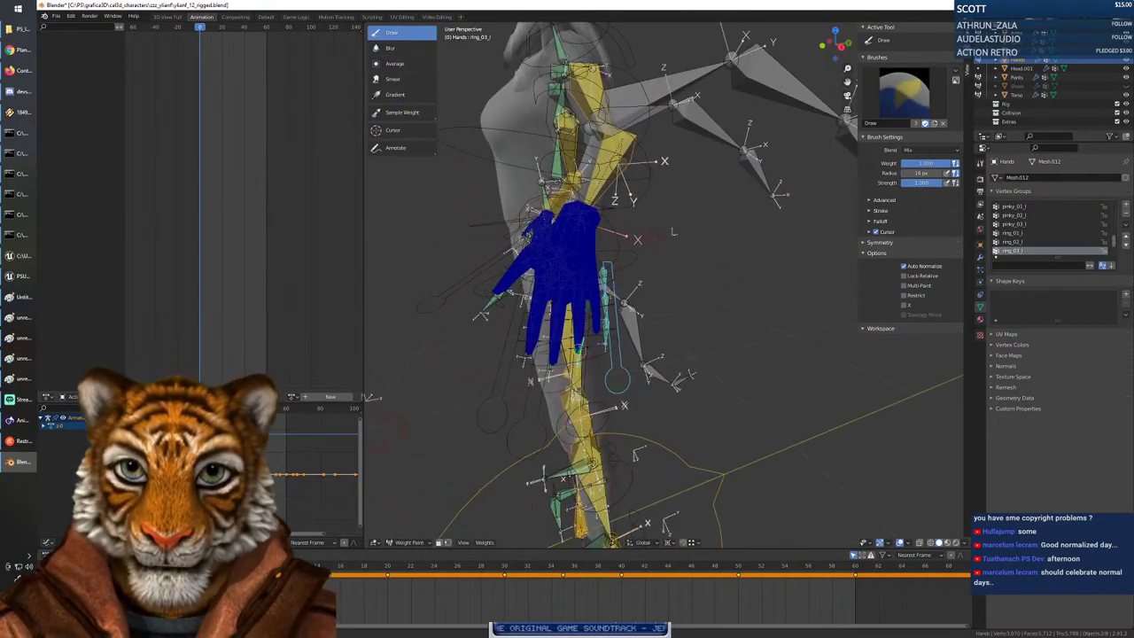
{"action": "mouse_move", "coordinate": [580, 354]}
{"action": "left_mouse_down"}
{"action": "mouse_move", "coordinate": [577, 310]}
{"action": "mouse_move", "coordinate": [583, 343]}
{"action": "left_mouse_up"}
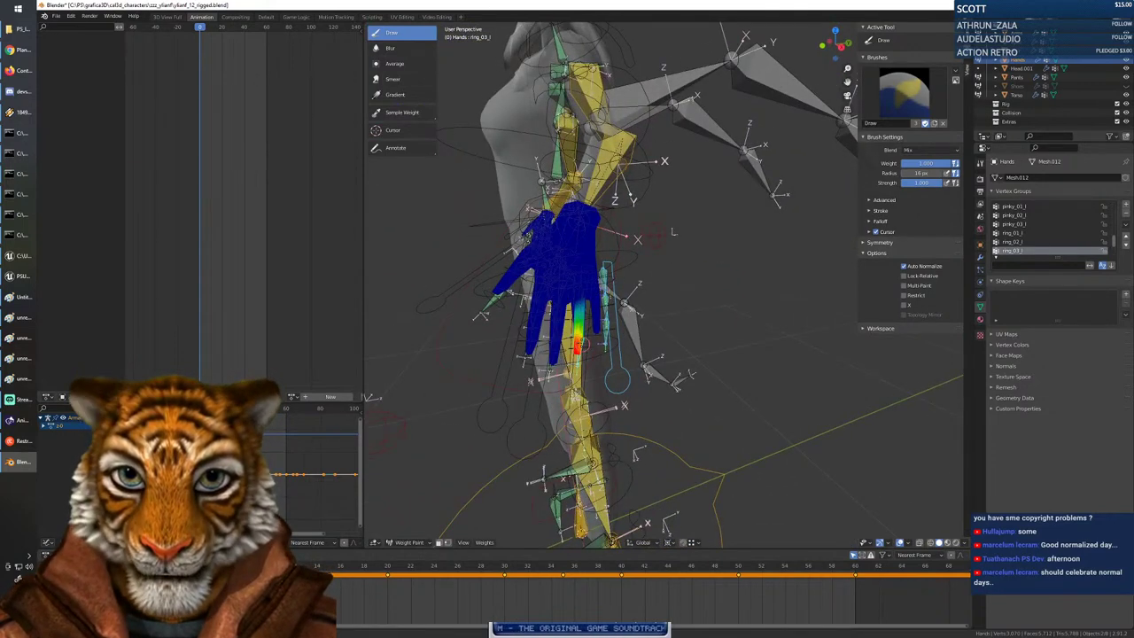
Select the middle_03_l bone and paint the left middle fingertip at weight 1.000.
{"action": "scroll", "coordinate": [574, 381], "scroll_direction": "up", "scroll_amount": 1}
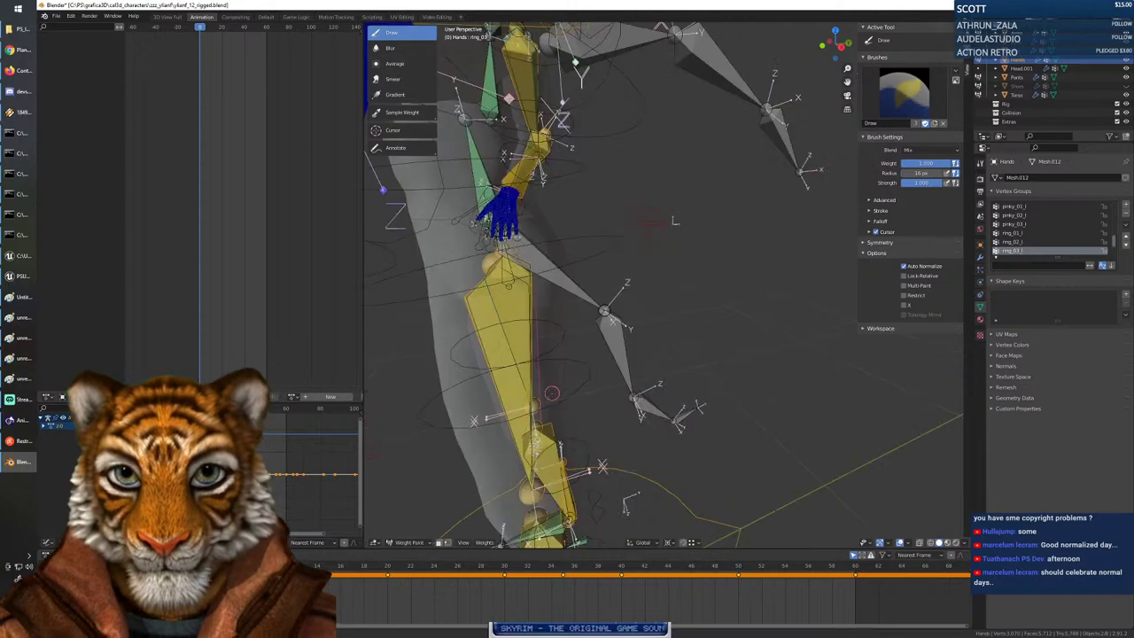
{"action": "left_click_drag", "start_coordinate": [846, 68], "coordinate": [846, 124]}
{"action": "mouse_move", "coordinate": [797, 133]}
{"action": "middle_mouse_down"}
{"action": "mouse_move", "coordinate": [832, 133]}
{"action": "mouse_move", "coordinate": [802, 133]}
{"action": "middle_mouse_up"}
{"action": "middle_click_drag", "start_coordinate": [665, 236], "coordinate": [671, 237]}
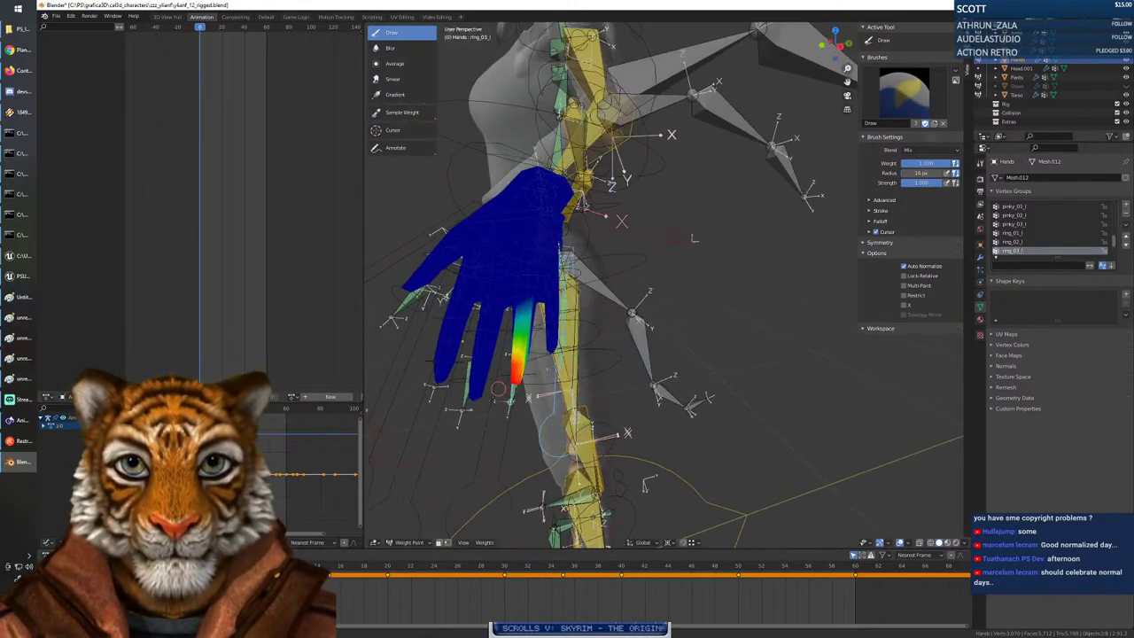
{"action": "left_click", "coordinate": [464, 390], "text": "ctrl"}
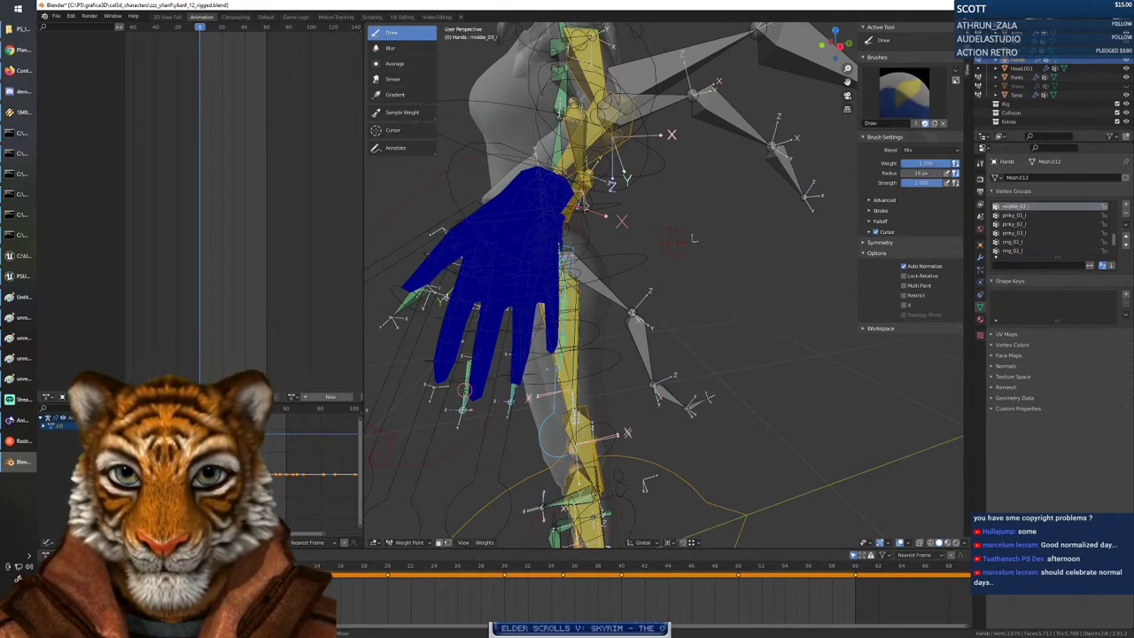
{"action": "left_click_drag", "start_coordinate": [495, 389], "coordinate": [477, 384]}
Select the index_03_l bone and paint the left index fingertip at weight 1.000.
{"action": "middle_click_drag", "start_coordinate": [476, 386], "coordinate": [416, 398]}
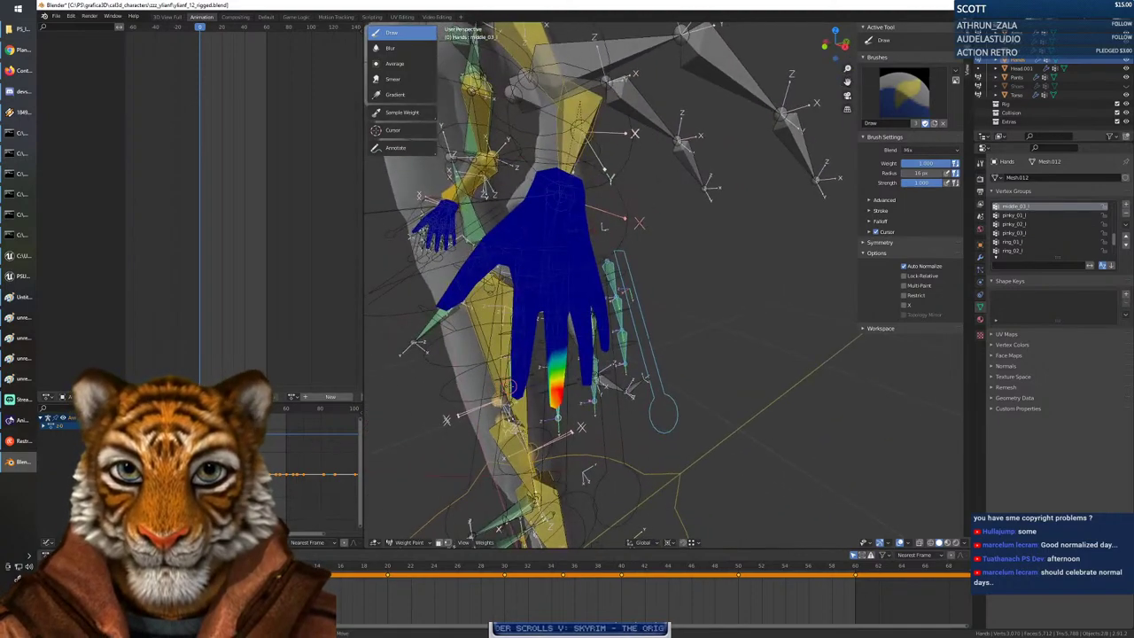
{"action": "left_click", "coordinate": [511, 386], "text": "ctrl"}
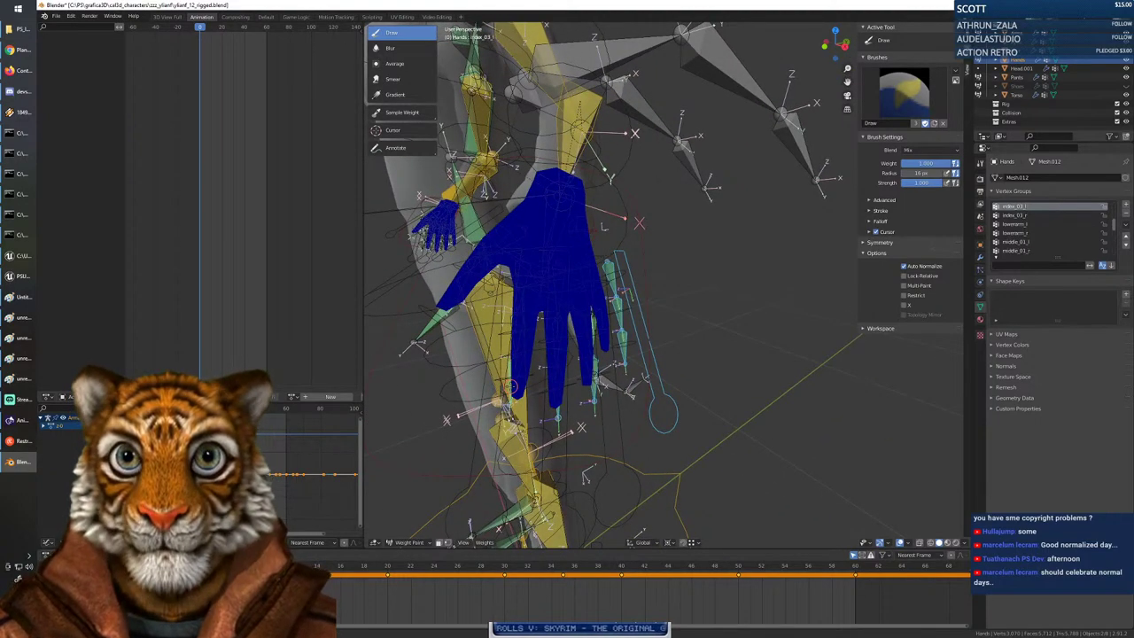
{"action": "mouse_move", "coordinate": [522, 403]}
{"action": "left_mouse_down"}
{"action": "mouse_move", "coordinate": [510, 341]}
{"action": "mouse_move", "coordinate": [521, 385]}
{"action": "mouse_move", "coordinate": [516, 350]}
{"action": "mouse_move", "coordinate": [529, 376]}
{"action": "left_mouse_up"}
Select the thumb_03_l bone and paint the left thumb tip at weight 1.000 on both sides.
{"action": "middle_click_drag", "start_coordinate": [584, 478], "coordinate": [616, 482]}
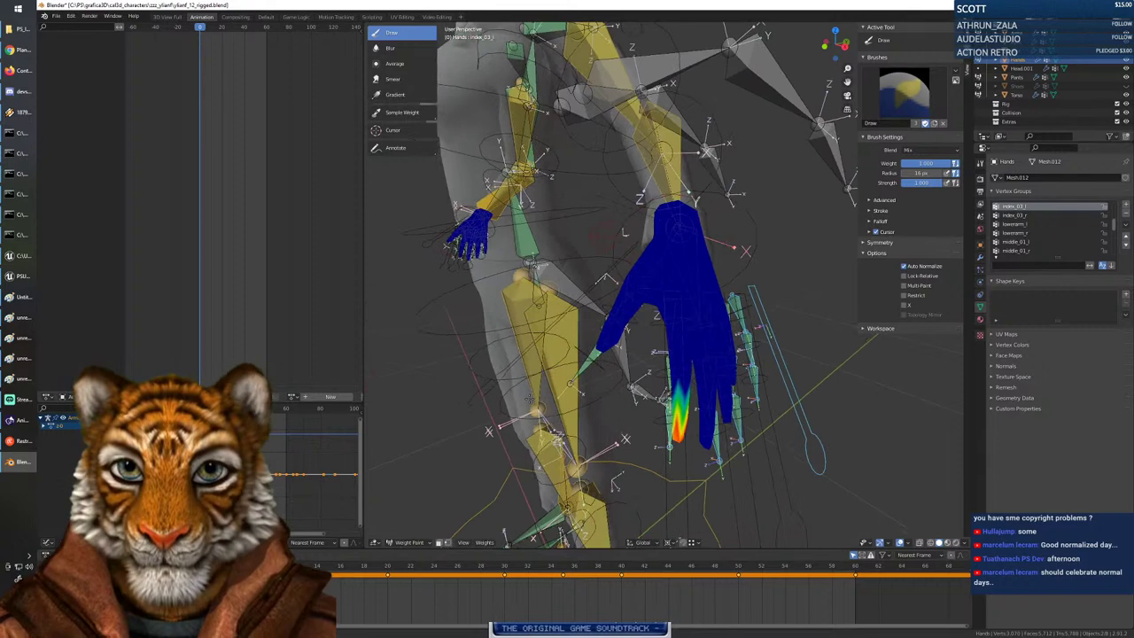
{"action": "left_click", "coordinate": [594, 352], "text": "ctrl"}
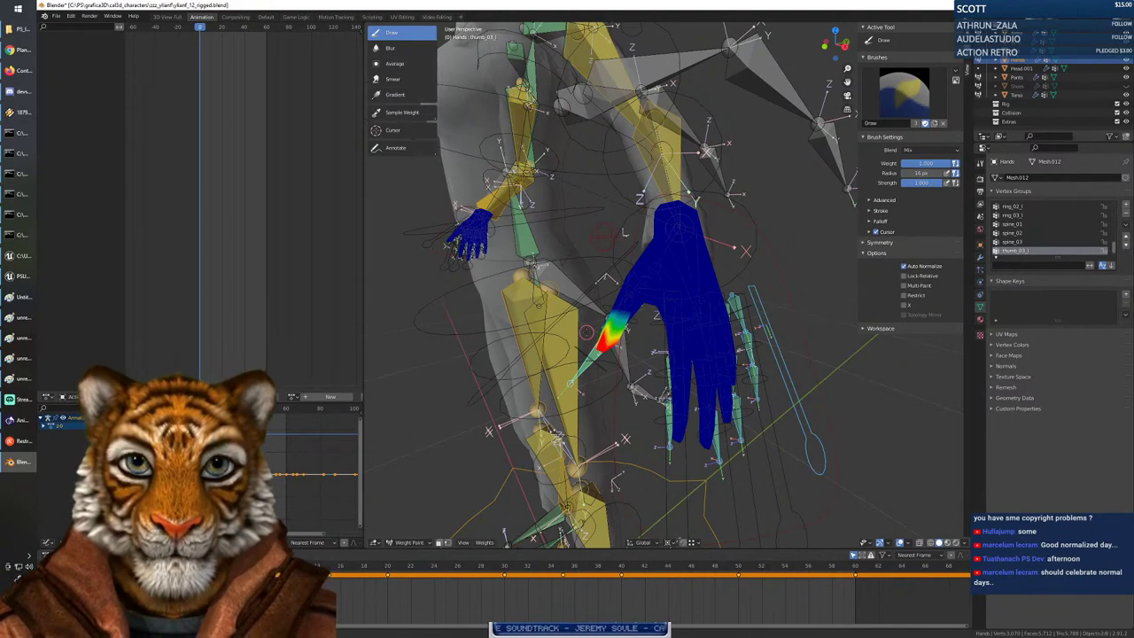
{"action": "middle_click_drag", "start_coordinate": [604, 236], "coordinate": [480, 338]}
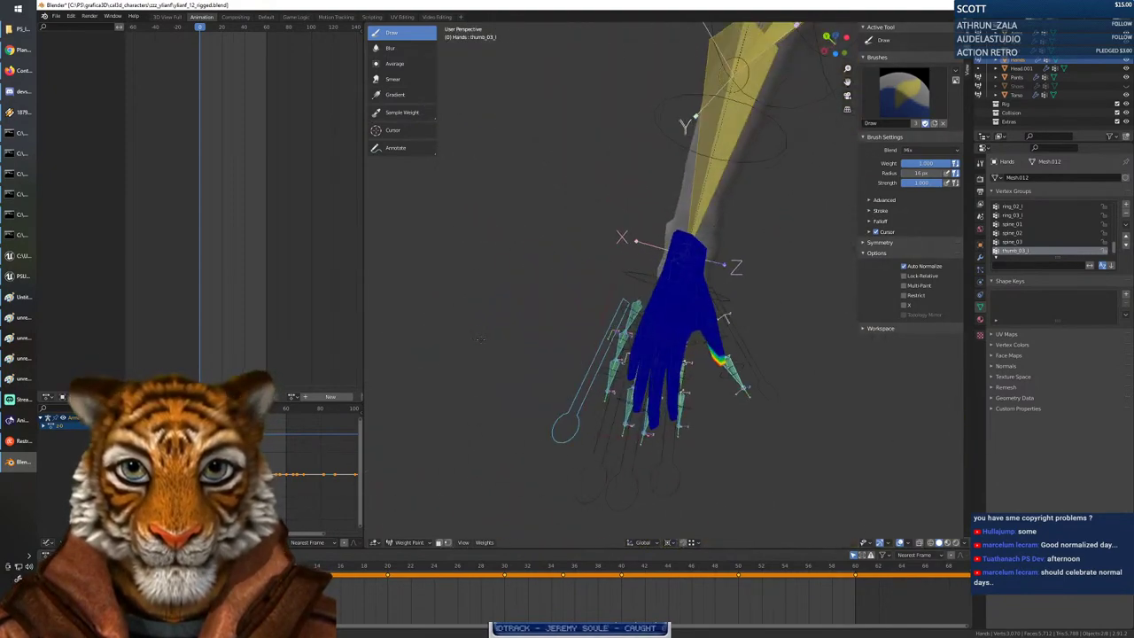
{"action": "middle_click_drag", "start_coordinate": [687, 395], "coordinate": [724, 376]}
{"action": "mouse_move", "coordinate": [726, 372]}
{"action": "left_mouse_down"}
{"action": "mouse_move", "coordinate": [733, 351]}
{"action": "mouse_move", "coordinate": [736, 368]}
{"action": "left_mouse_up"}
Paint the other side of the left index, middle and ring fingertips for index_03_l, middle_03_l and ring_03_l, then select pinky_03_l.
{"action": "left_click", "coordinate": [698, 398], "text": "ctrl"}
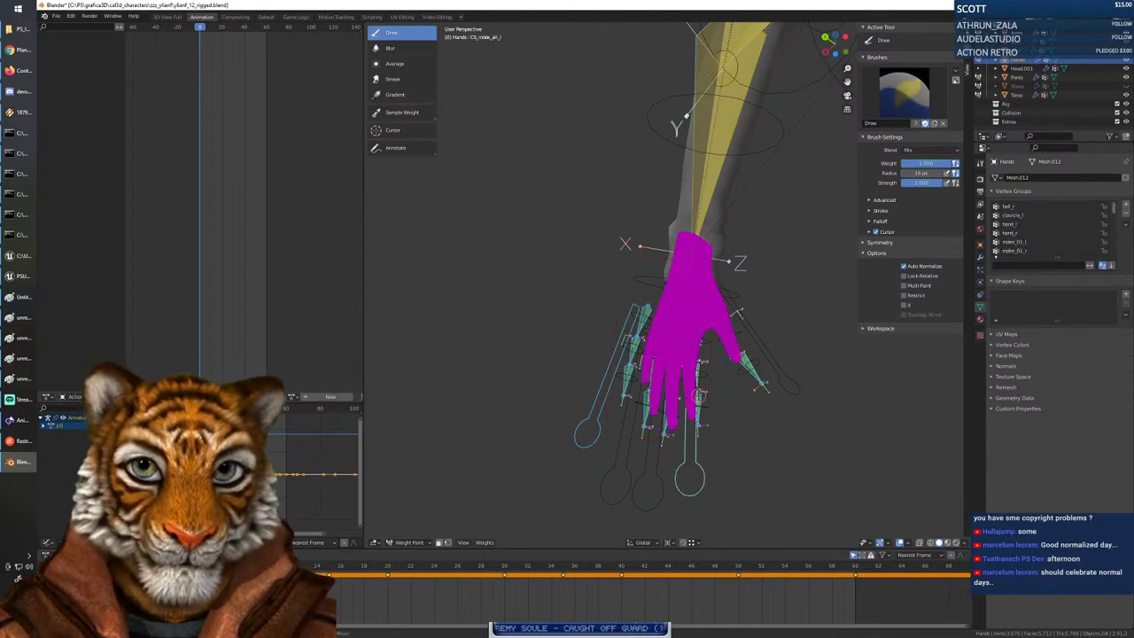
{"action": "left_click", "coordinate": [699, 397], "text": "ctrl"}
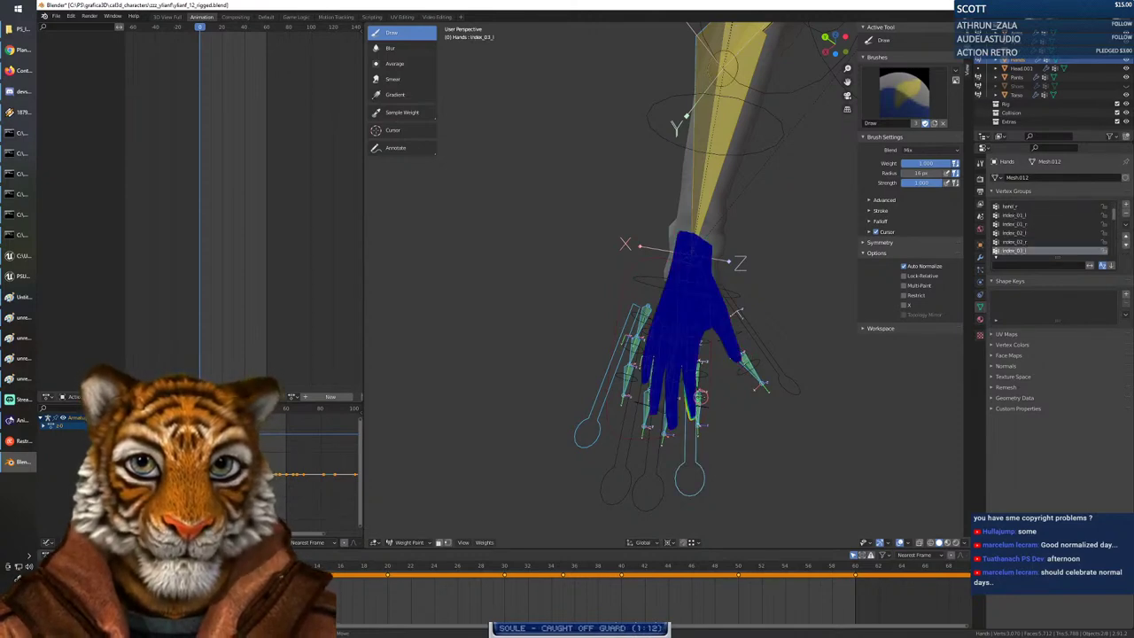
{"action": "left_click_drag", "start_coordinate": [691, 446], "coordinate": [694, 418]}
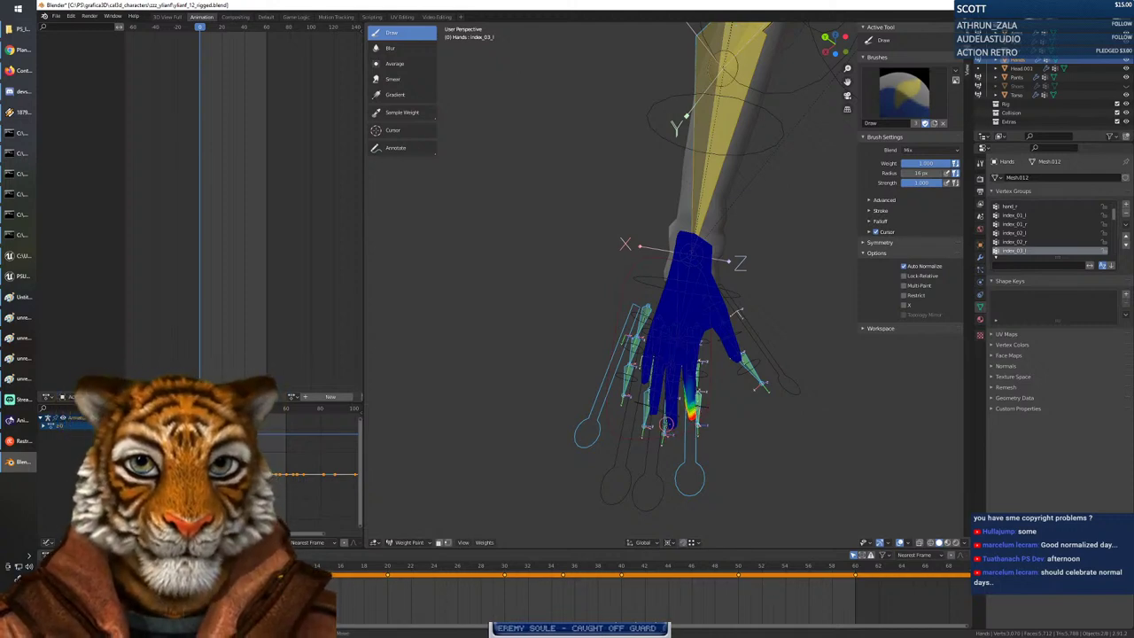
{"action": "left_click", "coordinate": [666, 421], "text": "ctrl"}
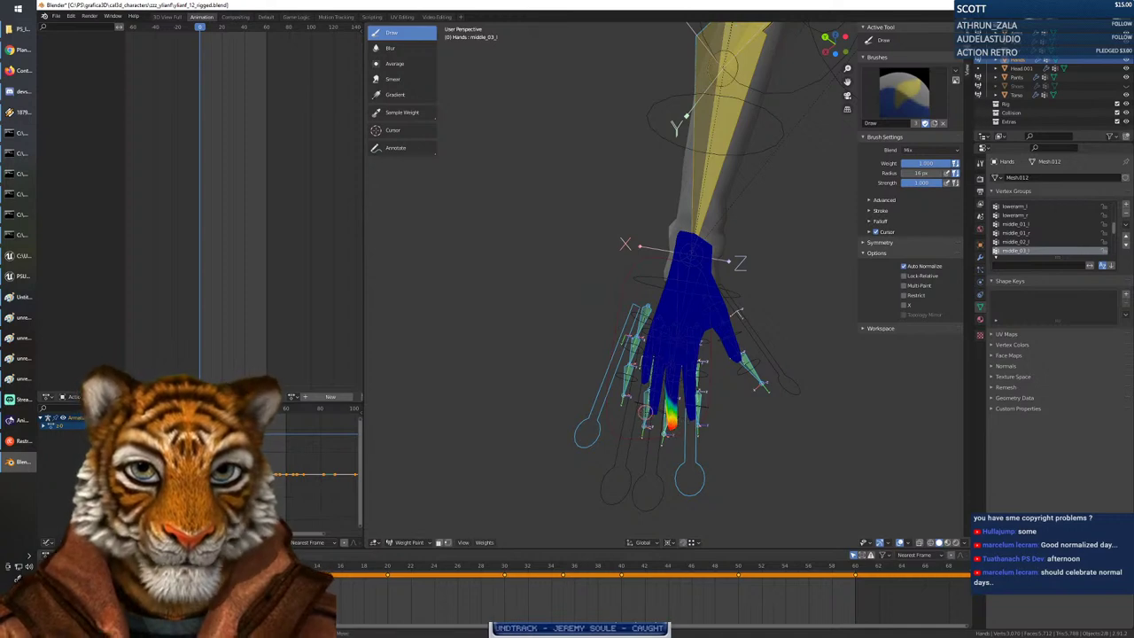
{"action": "left_click", "coordinate": [647, 413], "text": "ctrl"}
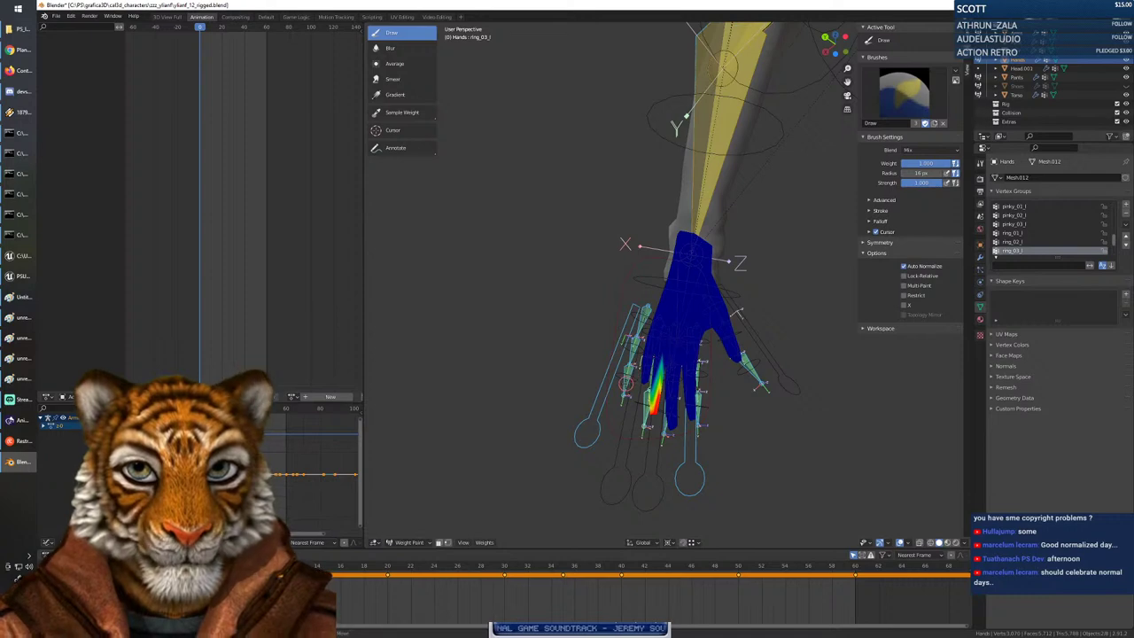
{"action": "left_click", "coordinate": [625, 383], "text": "ctrl"}
Select the ring_02_l bone, set the brush weight to 0.511 and paint the middle section of the left ring finger.
{"action": "middle_click_drag", "start_coordinate": [709, 424], "coordinate": [888, 485]}
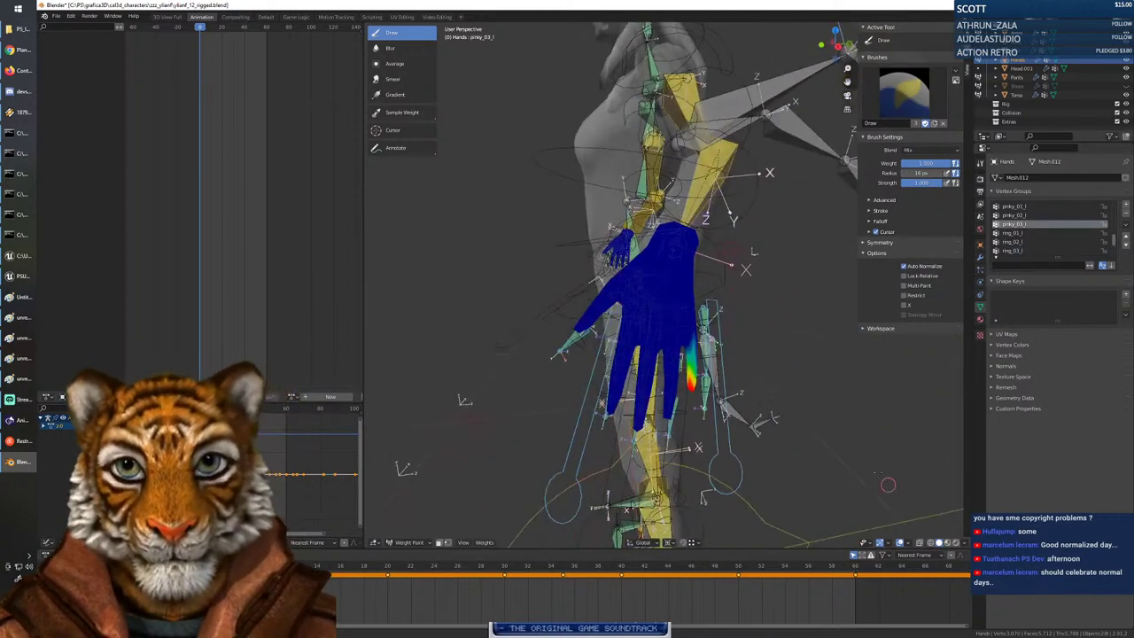
{"action": "left_click", "coordinate": [716, 381], "text": "ctrl"}
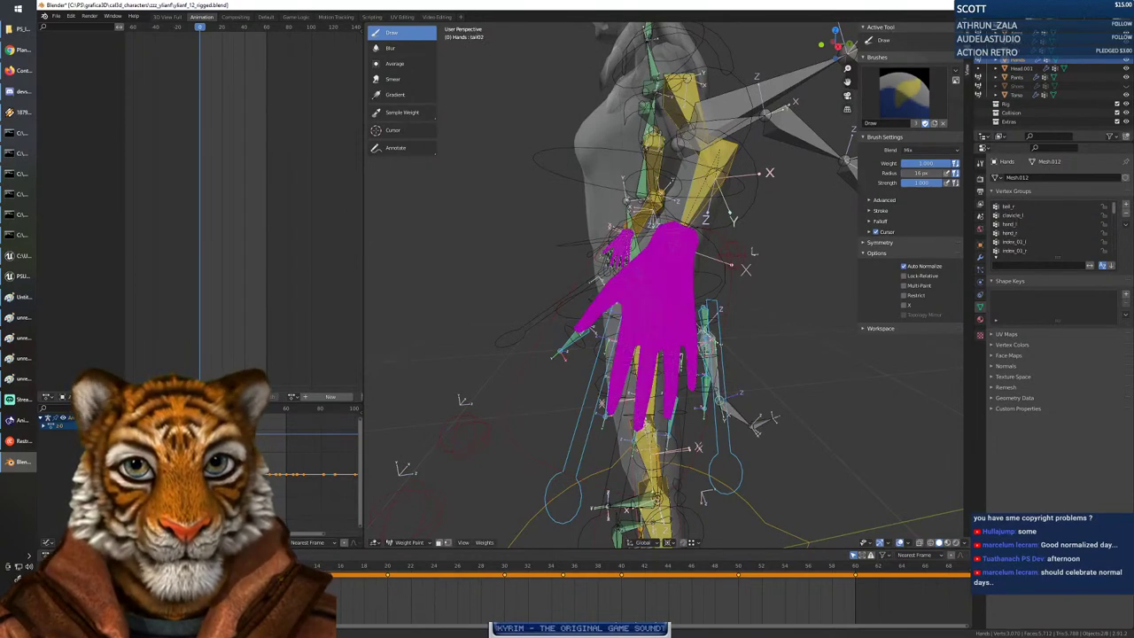
{"action": "left_click", "coordinate": [708, 353], "text": "ctrl"}
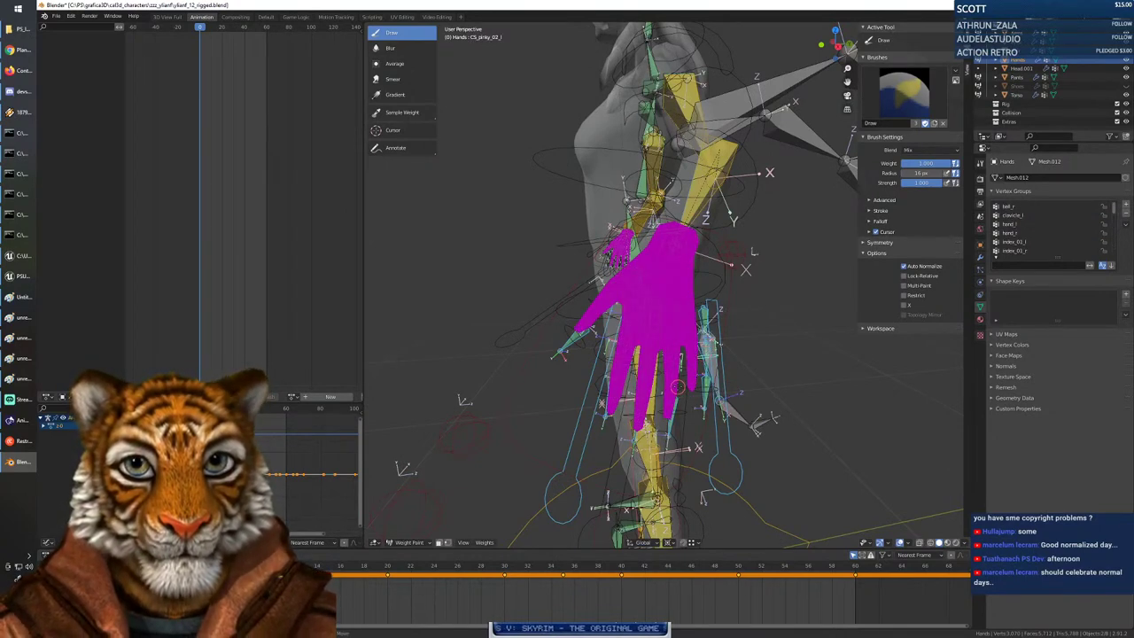
{"action": "left_click", "coordinate": [675, 384], "text": "ctrl"}
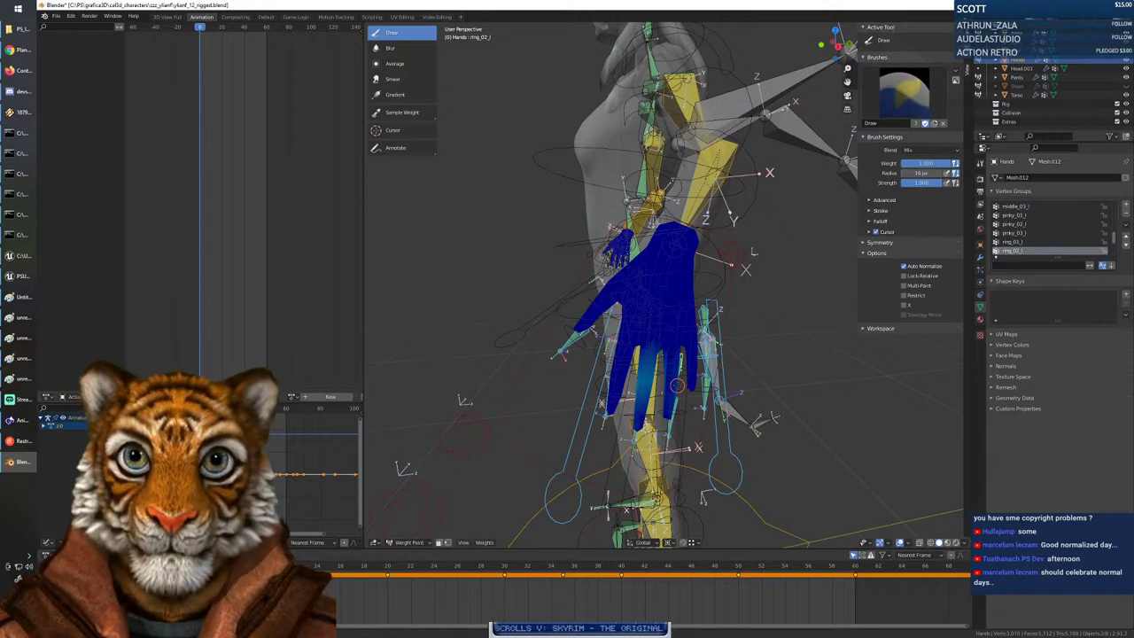
{"action": "right_click", "coordinate": [676, 384]}
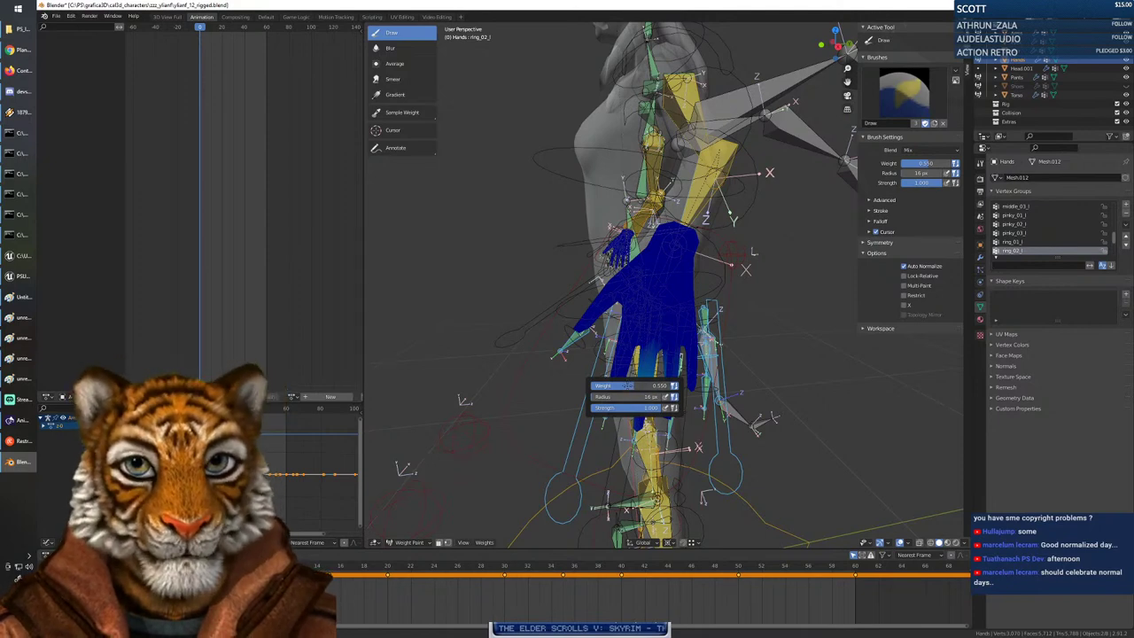
{"action": "left_click_drag", "start_coordinate": [627, 386], "coordinate": [623, 385]}
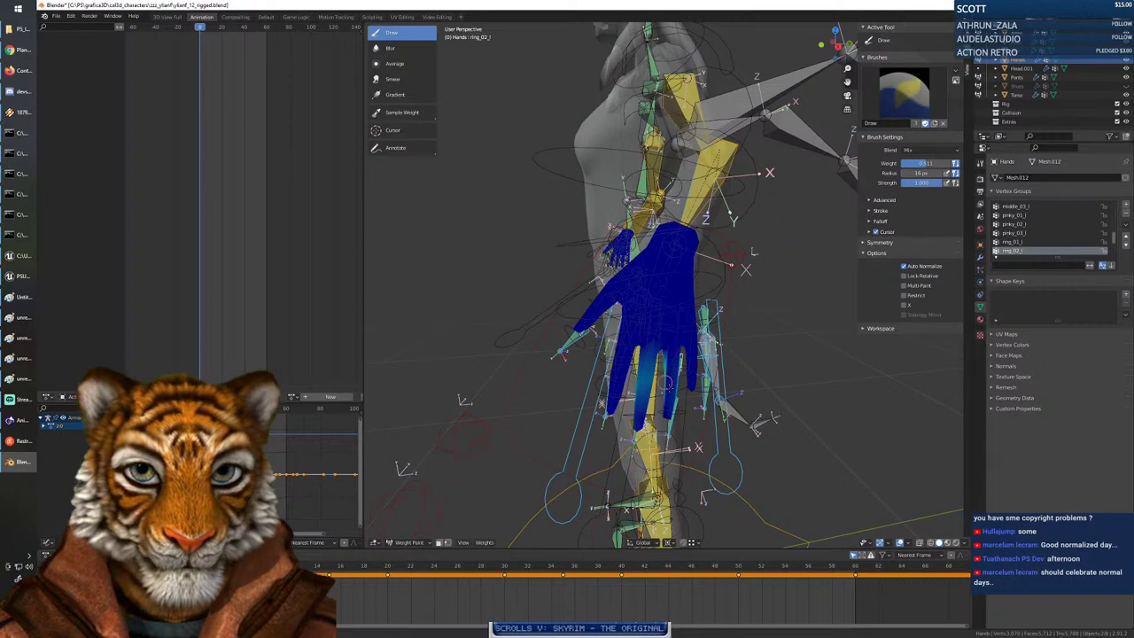
{"action": "middle_click_drag", "start_coordinate": [698, 407], "coordinate": [620, 370]}
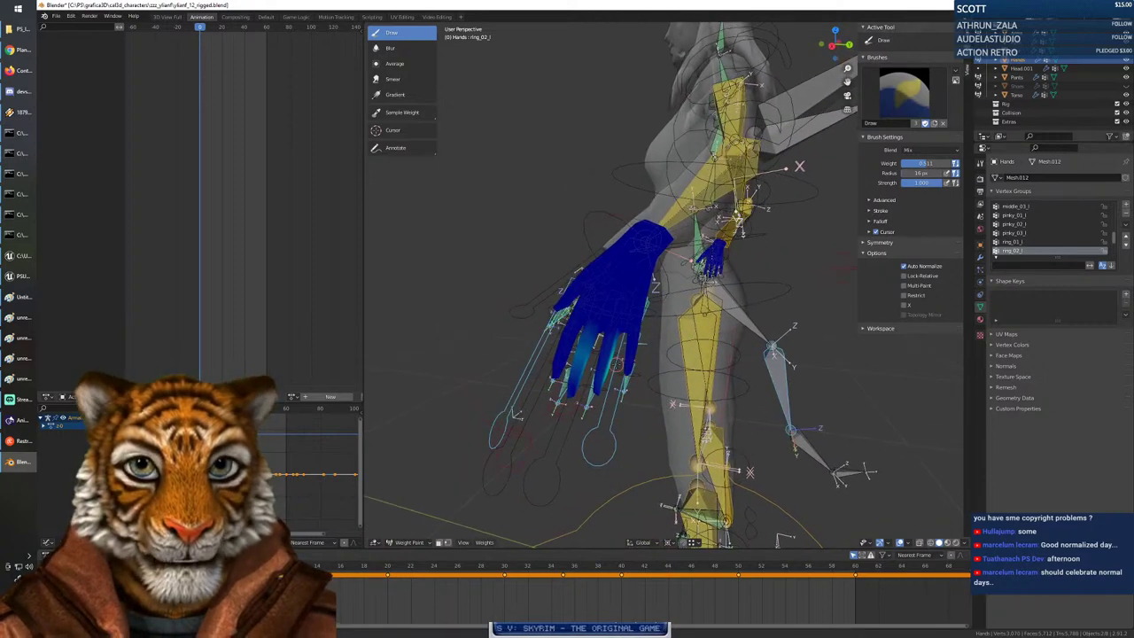
{"action": "key", "text": "Tab"}
{"action": "scroll", "coordinate": [609, 382], "scroll_direction": "up", "scroll_amount": 3}
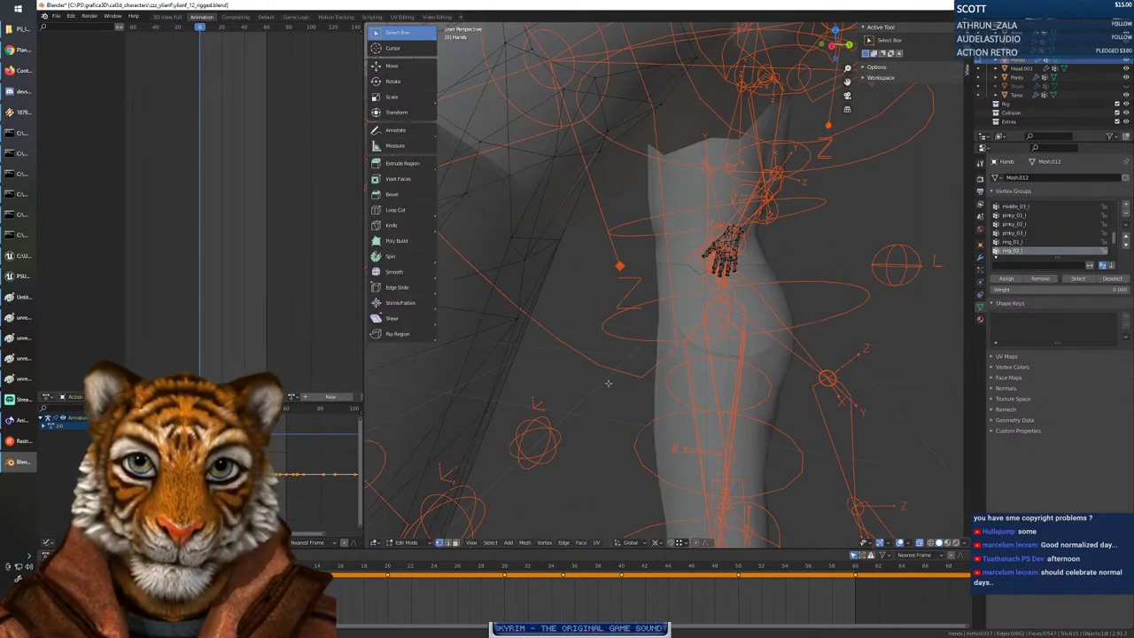
{"action": "scroll", "coordinate": [608, 383], "scroll_direction": "down", "scroll_amount": 3}
{"action": "mouse_move", "coordinate": [540, 375]}
{"action": "middle_mouse_down"}
{"action": "mouse_move", "coordinate": [640, 370]}
{"action": "mouse_move", "coordinate": [580, 366]}
{"action": "mouse_move", "coordinate": [584, 352]}
{"action": "mouse_move", "coordinate": [626, 370]}
{"action": "middle_mouse_up"}
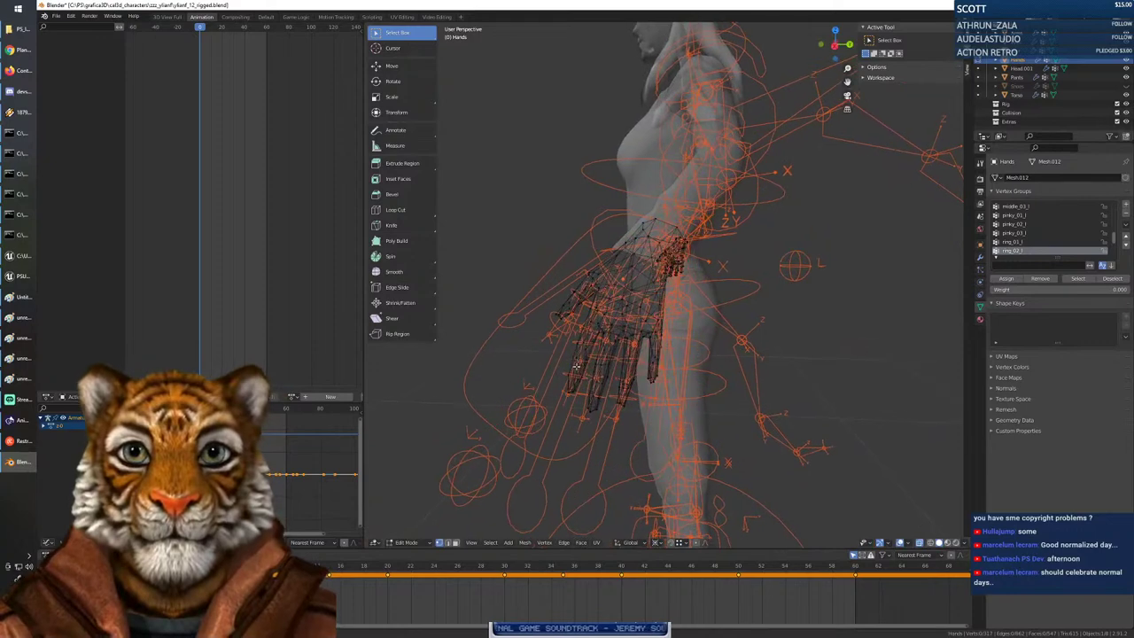
{"action": "key", "text": "Tab"}
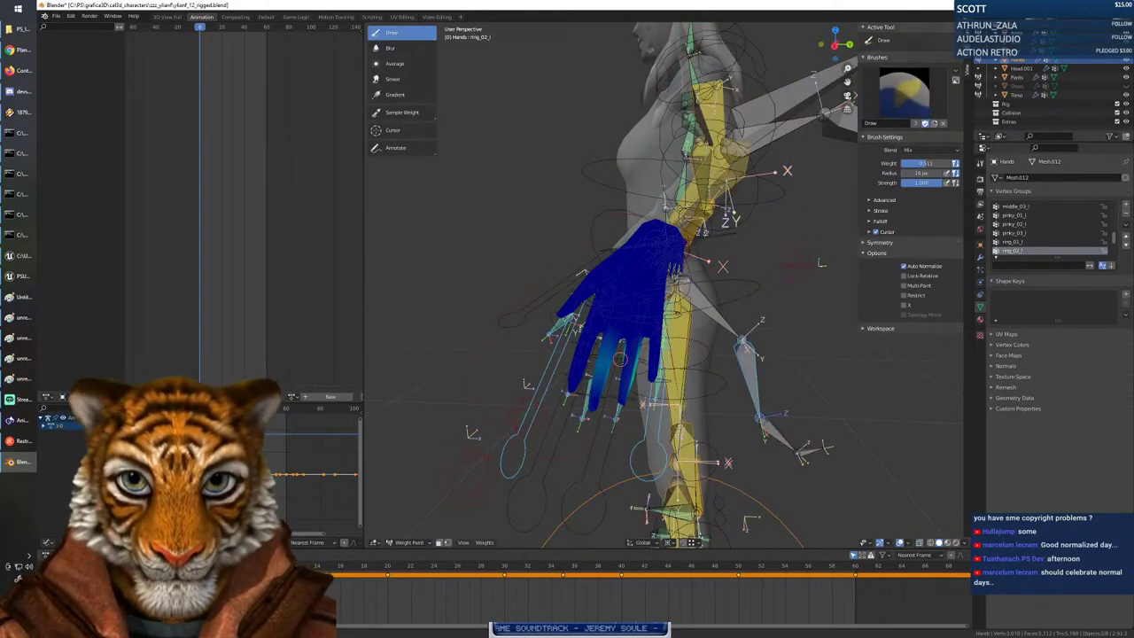
Select the middle_02_l bone and paint the middle section of the left middle finger at weight 0.511.
{"action": "middle_click_drag", "start_coordinate": [625, 368], "coordinate": [631, 223]}
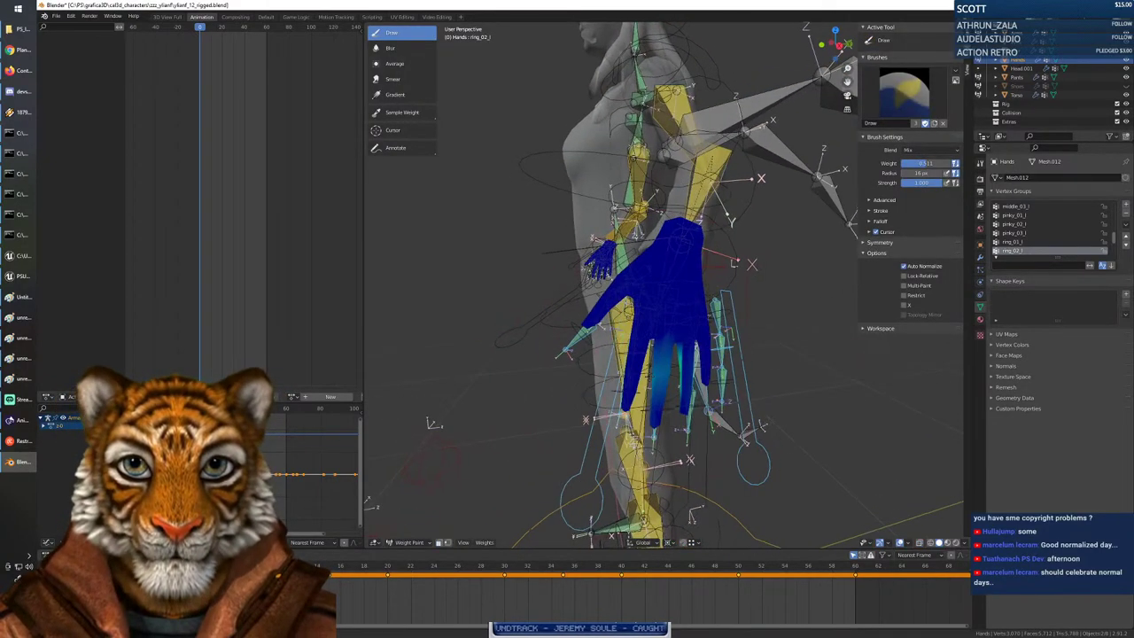
{"action": "middle_click_drag", "start_coordinate": [625, 368], "coordinate": [645, 375]}
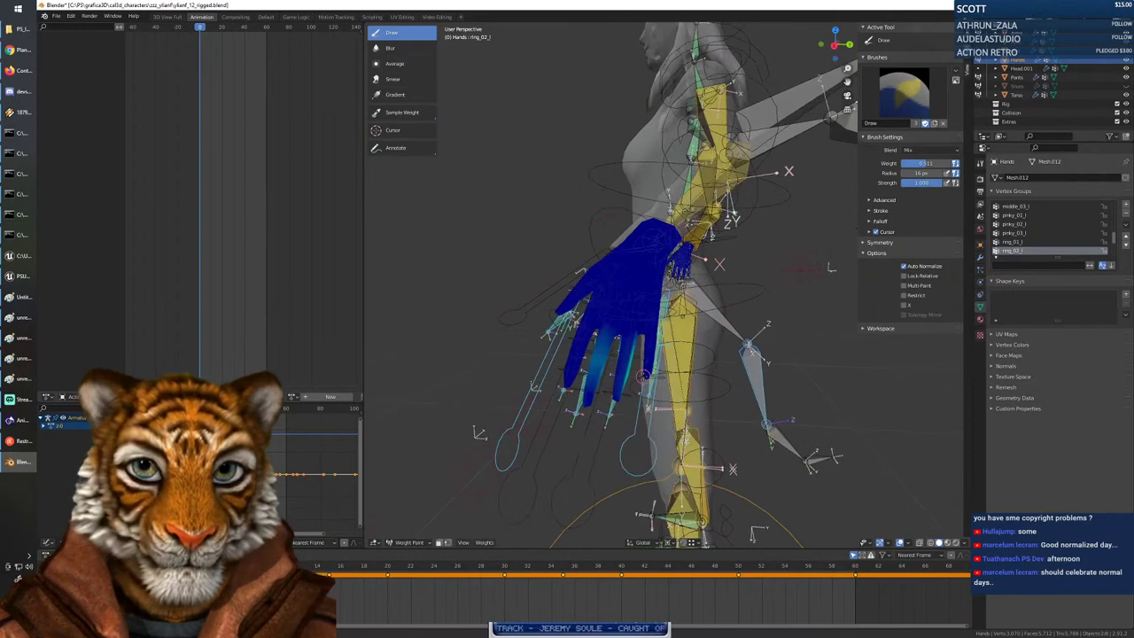
{"action": "left_click", "coordinate": [597, 359], "text": "ctrl"}
{"action": "left_click", "coordinate": [600, 360]}
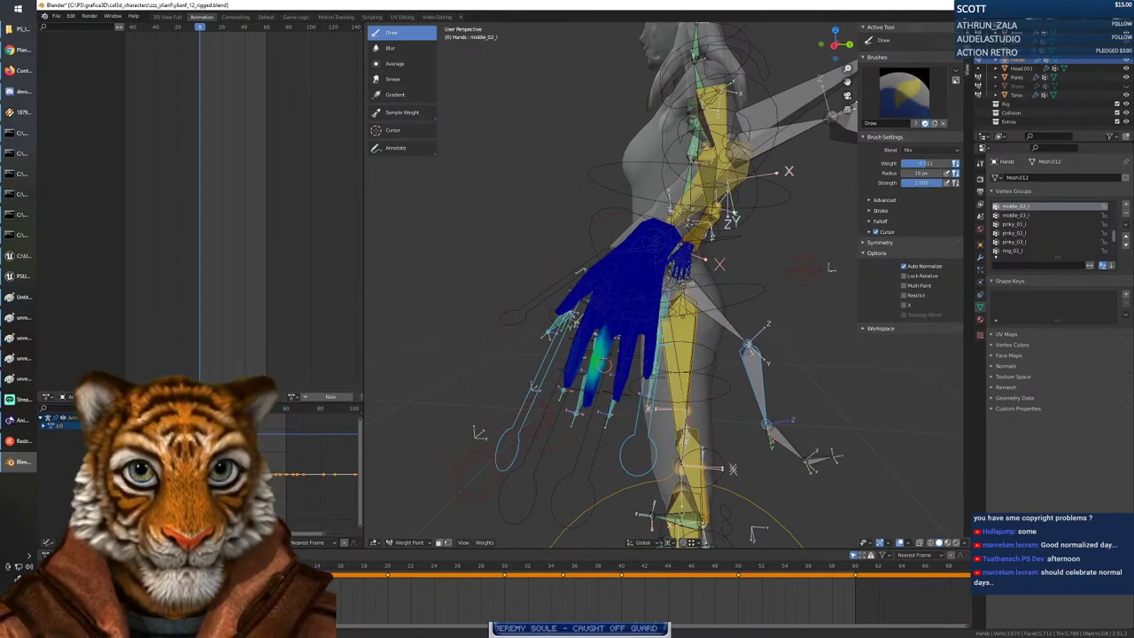
Select the index_02_l bone and paint the middle section of the left index finger at weight 0.511.
{"action": "mouse_move", "coordinate": [598, 364]}
{"action": "middle_mouse_down"}
{"action": "mouse_move", "coordinate": [631, 380]}
{"action": "mouse_move", "coordinate": [667, 330]}
{"action": "middle_mouse_up"}
{"action": "left_click", "coordinate": [635, 381], "text": "ctrl"}
{"action": "mouse_move", "coordinate": [677, 381]}
{"action": "left_mouse_down"}
{"action": "mouse_move", "coordinate": [698, 363]}
{"action": "mouse_move", "coordinate": [690, 394]}
{"action": "mouse_move", "coordinate": [696, 380]}
{"action": "left_mouse_up"}
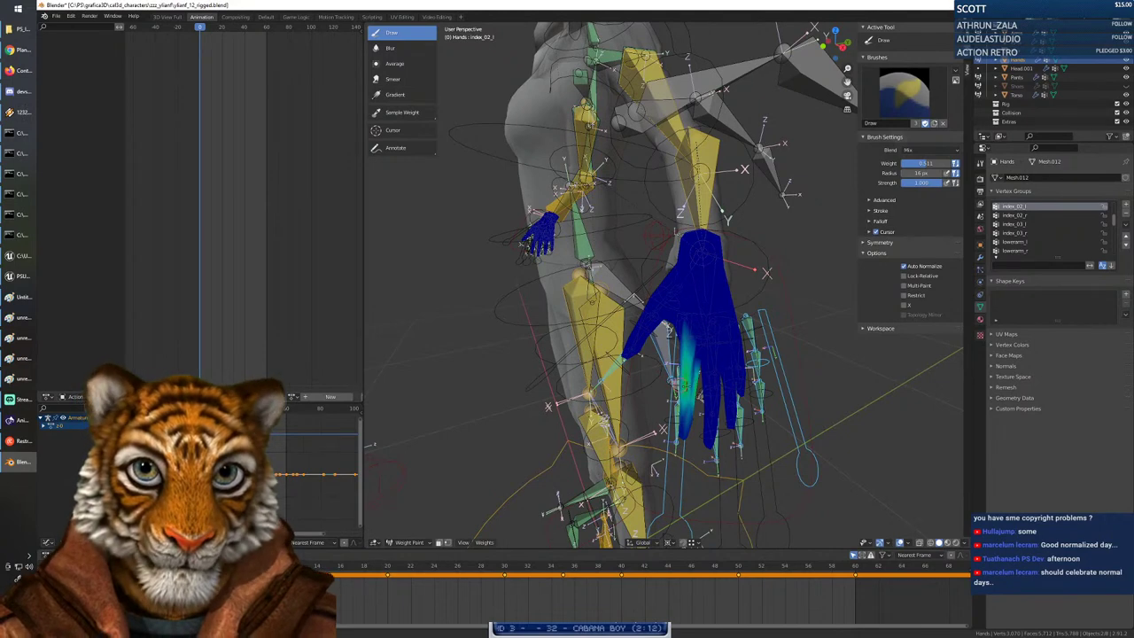
Select the thumb_02_l bone and paint the middle section of the left thumb at weight 0.511.
{"action": "left_click", "coordinate": [635, 336], "text": "ctrl"}
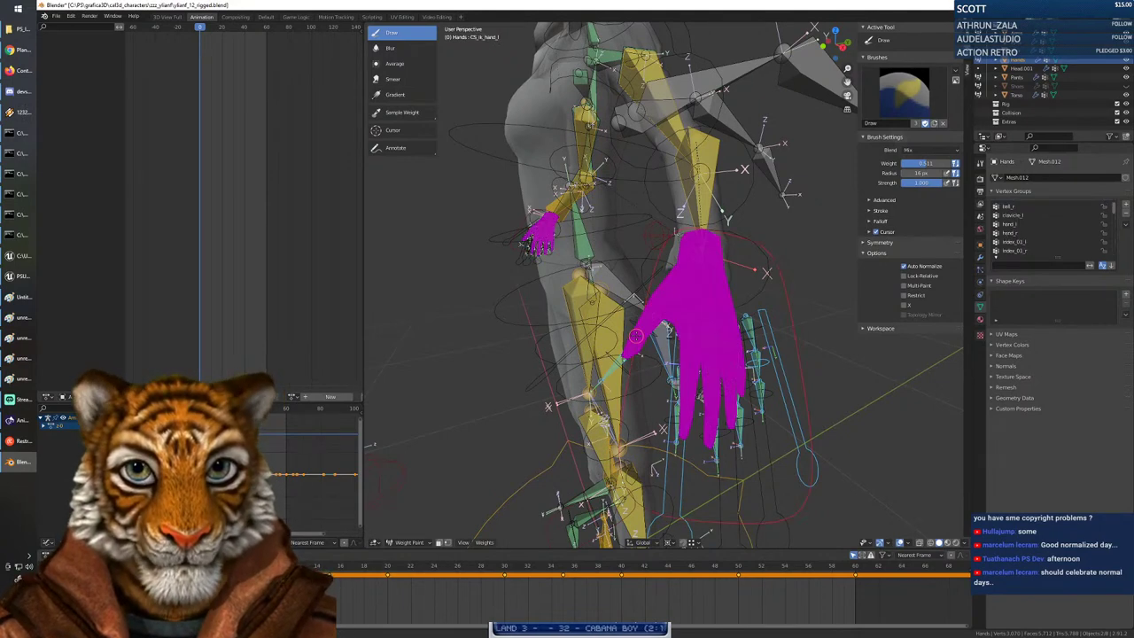
{"action": "middle_click_drag", "start_coordinate": [647, 373], "coordinate": [684, 346]}
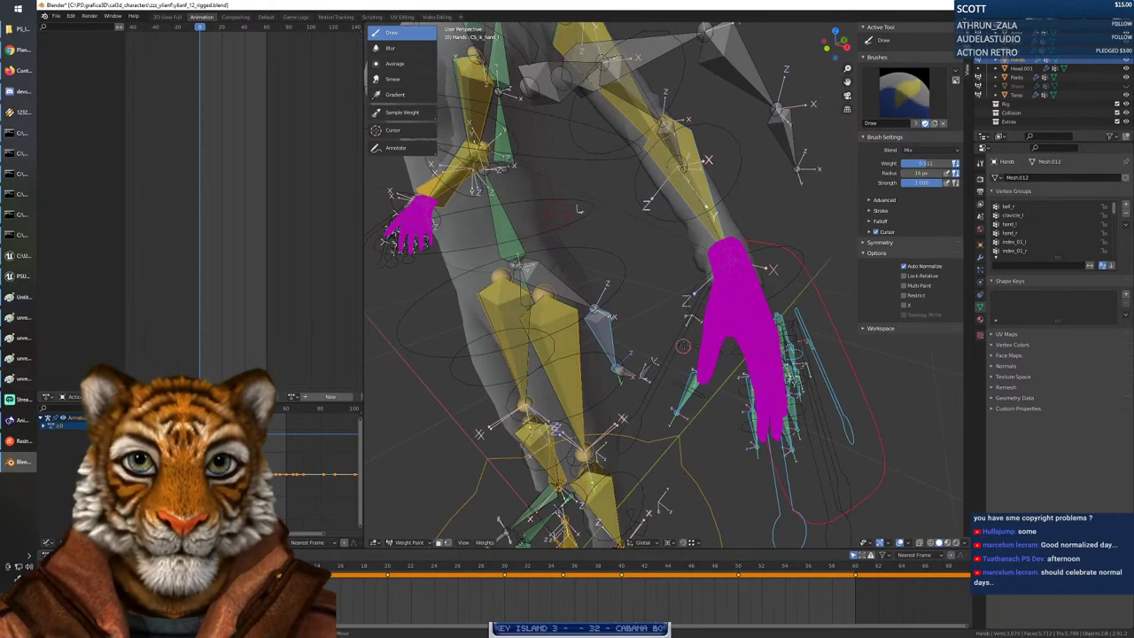
{"action": "left_click", "coordinate": [719, 359], "text": "ctrl"}
{"action": "left_click_drag", "start_coordinate": [717, 354], "coordinate": [724, 348]}
{"action": "middle_click_drag", "start_coordinate": [689, 339], "coordinate": [828, 301]}
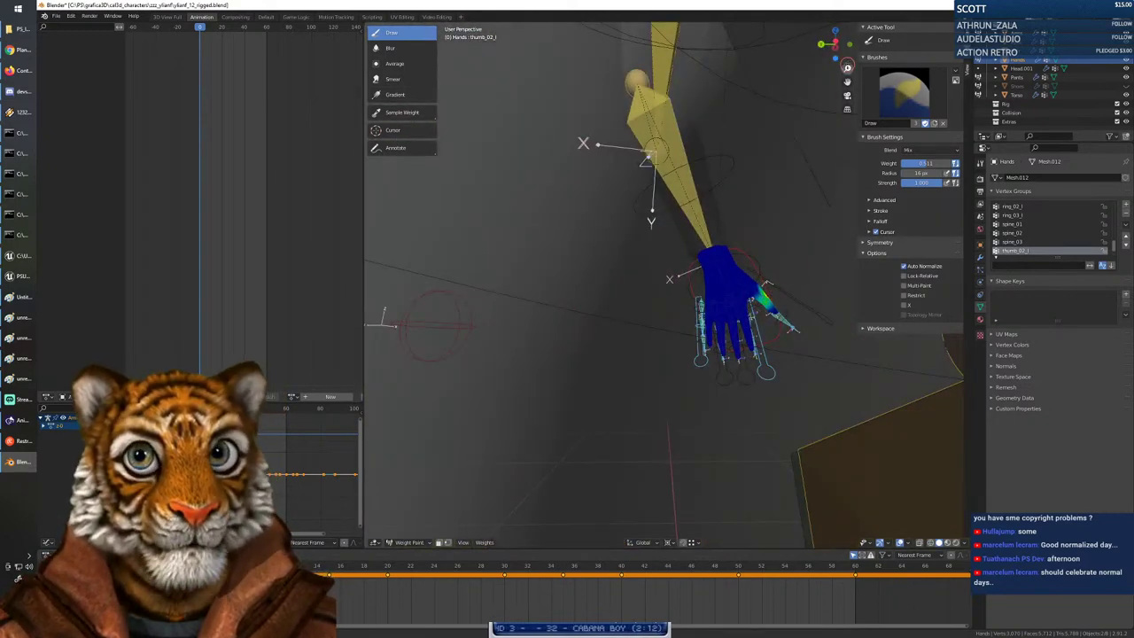
{"action": "left_click_drag", "start_coordinate": [847, 68], "coordinate": [847, 51]}
{"action": "middle_click_drag", "start_coordinate": [768, 333], "coordinate": [489, 264], "text": "shift"}
{"action": "middle_click_drag", "start_coordinate": [722, 345], "coordinate": [708, 341]}
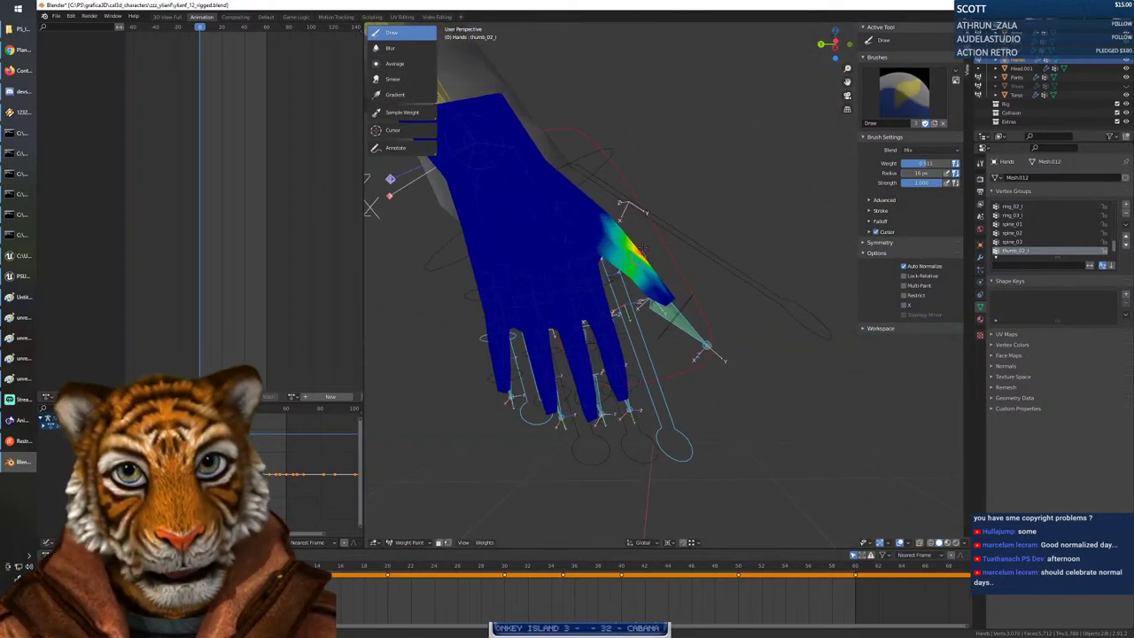
{"action": "middle_click_drag", "start_coordinate": [640, 359], "coordinate": [647, 357]}
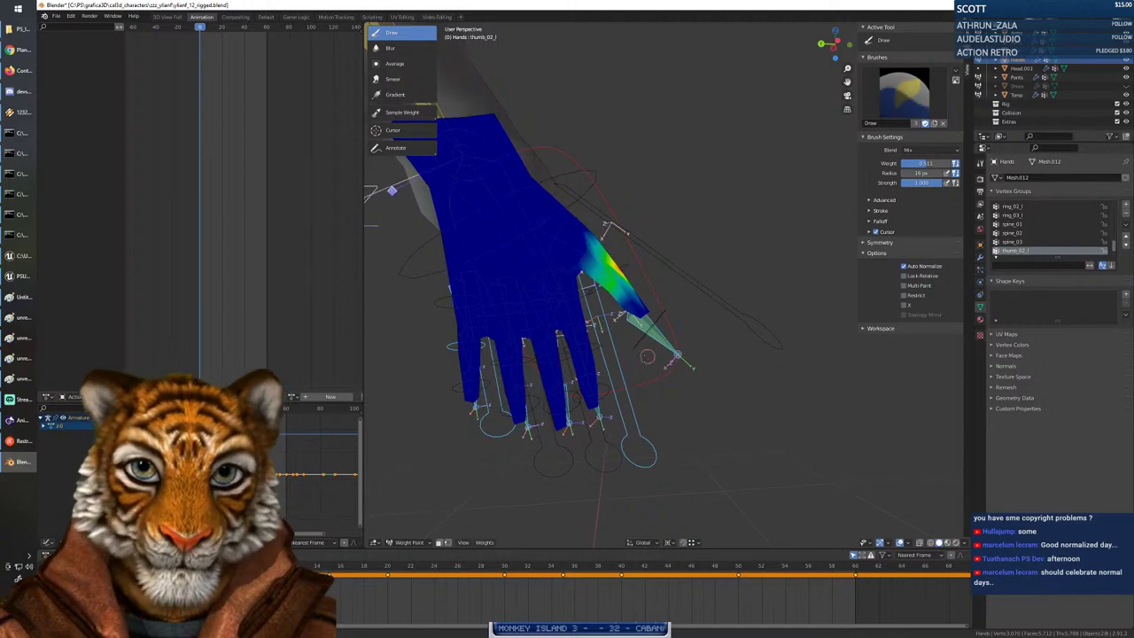
Paint the other side of the left index and middle fingers for index_02_l and middle_02_l at weight 0.511.
{"action": "left_click", "coordinate": [582, 357], "text": "ctrl"}
{"action": "left_click", "coordinate": [583, 357], "text": "ctrl"}
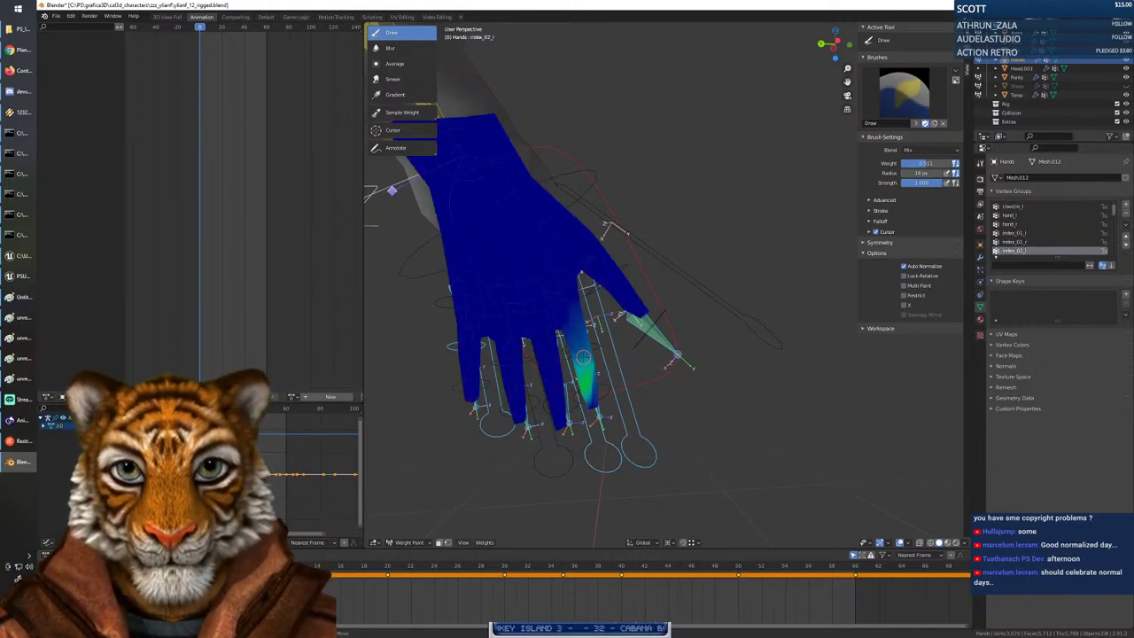
{"action": "mouse_move", "coordinate": [575, 357]}
{"action": "left_mouse_down"}
{"action": "mouse_move", "coordinate": [570, 345]}
{"action": "mouse_move", "coordinate": [601, 348]}
{"action": "mouse_move", "coordinate": [604, 363]}
{"action": "mouse_move", "coordinate": [585, 353]}
{"action": "left_mouse_up"}
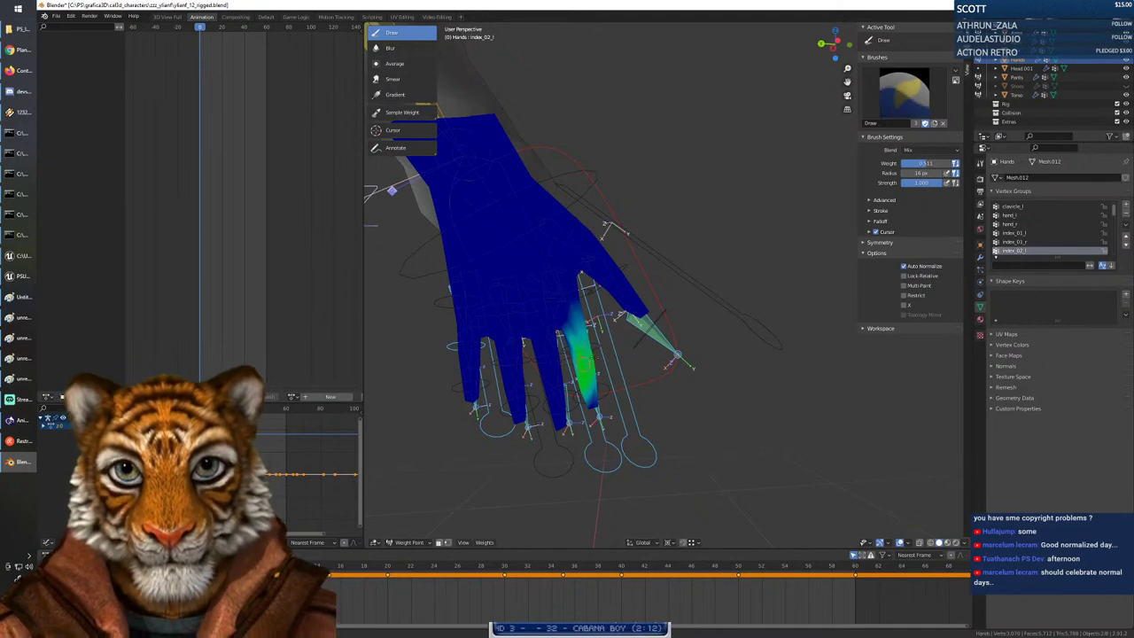
{"action": "left_click", "coordinate": [550, 365], "text": "ctrl"}
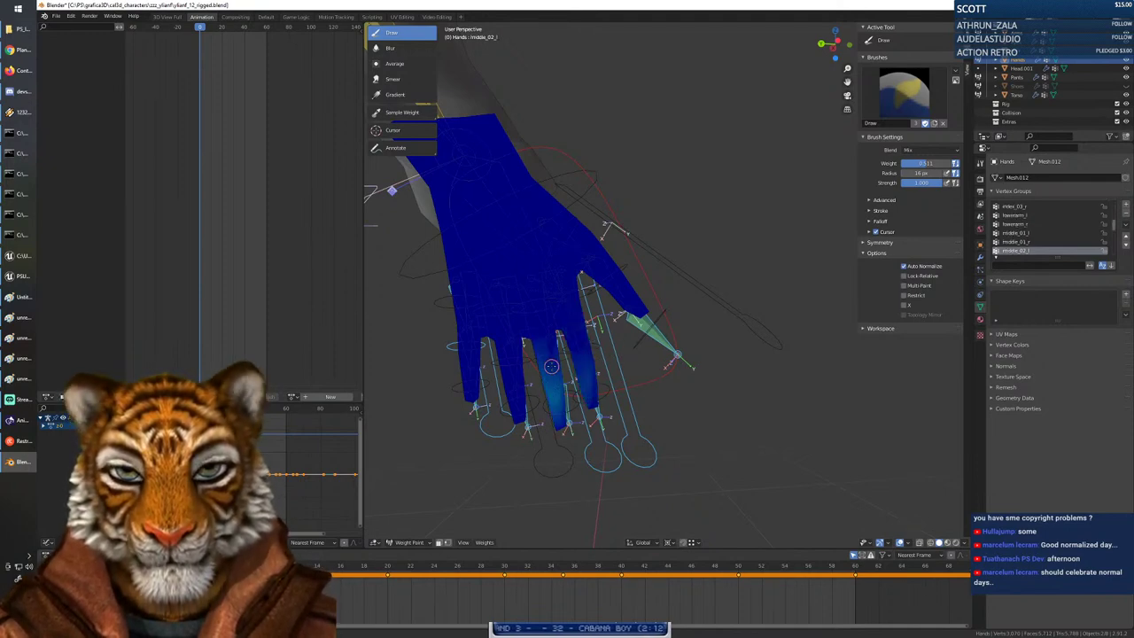
{"action": "mouse_move", "coordinate": [551, 366]}
{"action": "left_mouse_down"}
{"action": "mouse_move", "coordinate": [547, 356]}
{"action": "mouse_move", "coordinate": [555, 381]}
{"action": "mouse_move", "coordinate": [564, 375]}
{"action": "mouse_move", "coordinate": [547, 384]}
{"action": "left_mouse_up"}
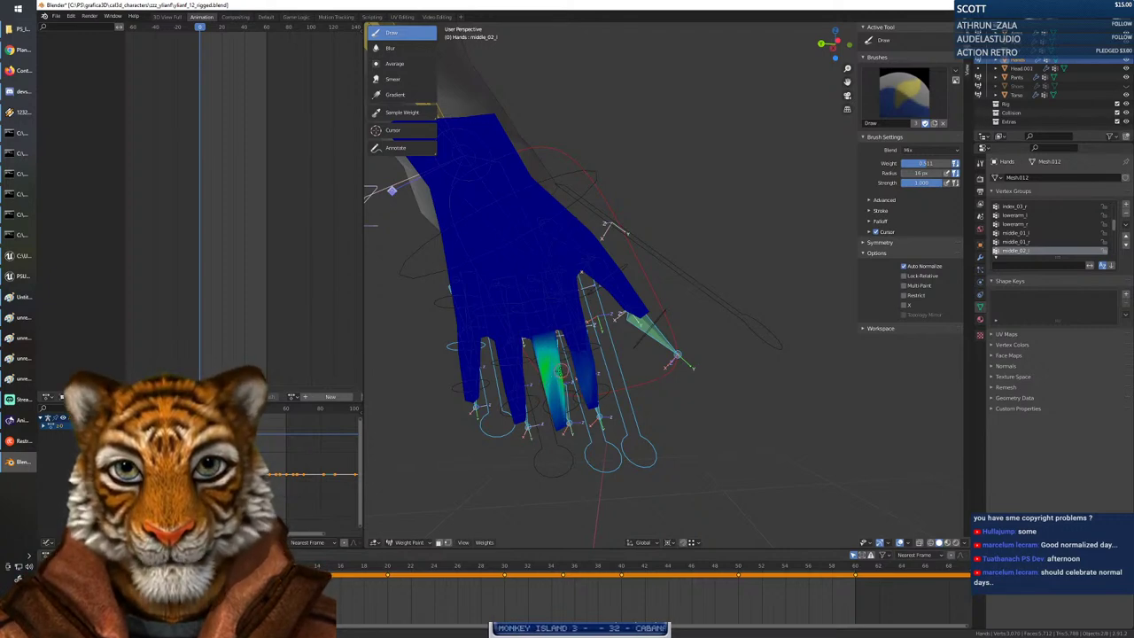
Reselect the ring_02_l bone and paint the other side of the left ring finger at weight 0.511.
{"action": "left_click", "coordinate": [513, 373], "text": "ctrl"}
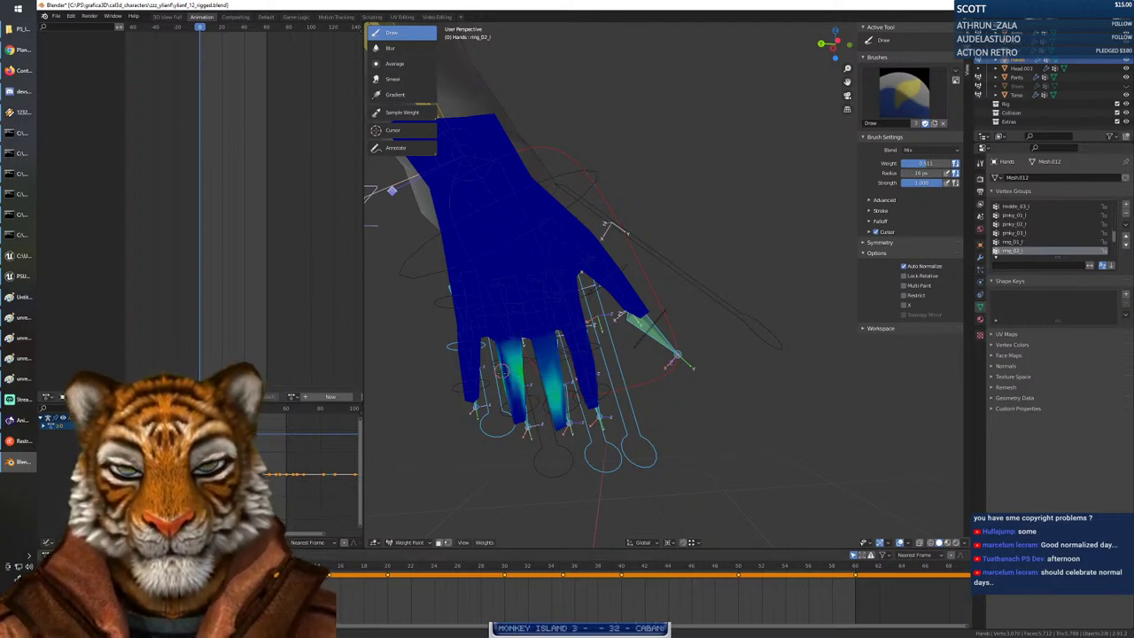
{"action": "middle_click_drag", "start_coordinate": [506, 372], "coordinate": [482, 376]}
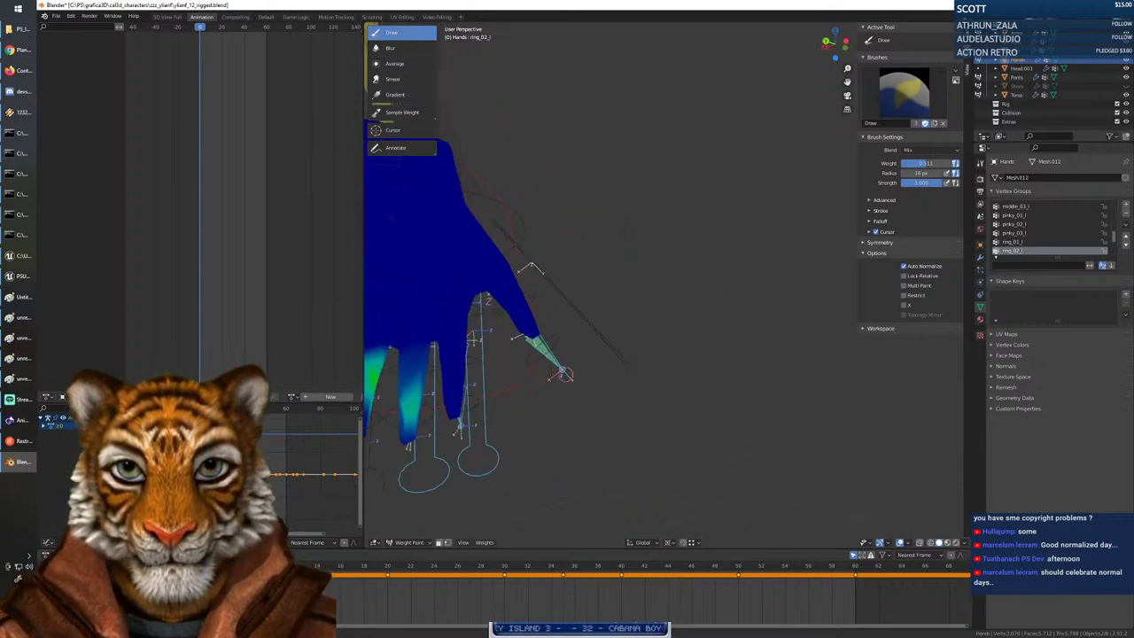
{"action": "middle_click_drag", "start_coordinate": [565, 374], "coordinate": [762, 377], "text": "shift"}
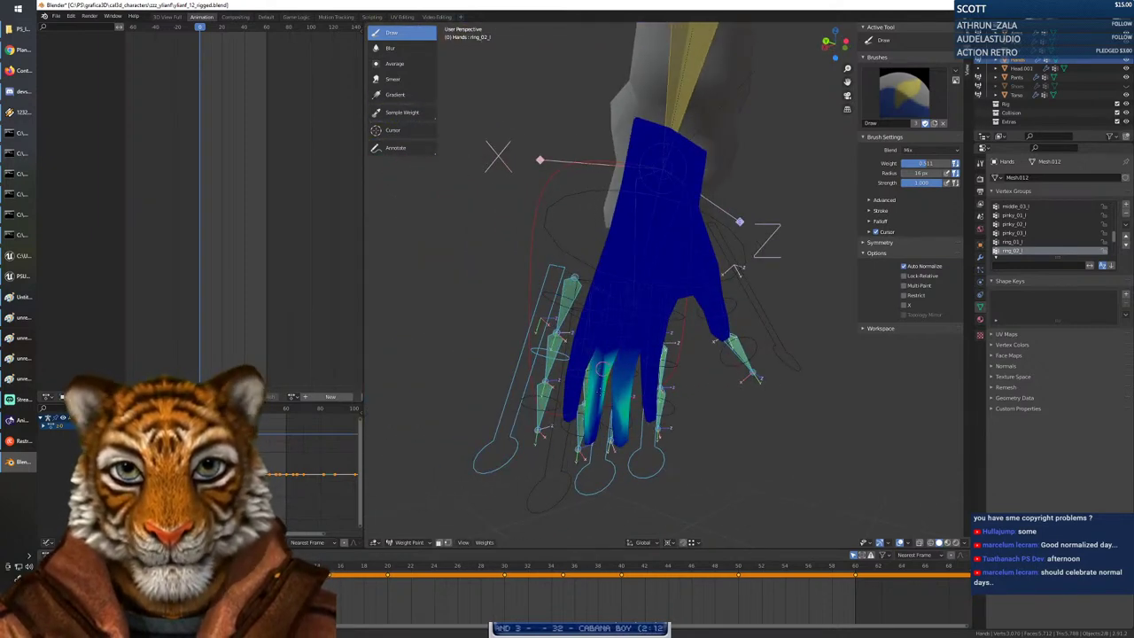
{"action": "left_click_drag", "start_coordinate": [603, 394], "coordinate": [599, 416]}
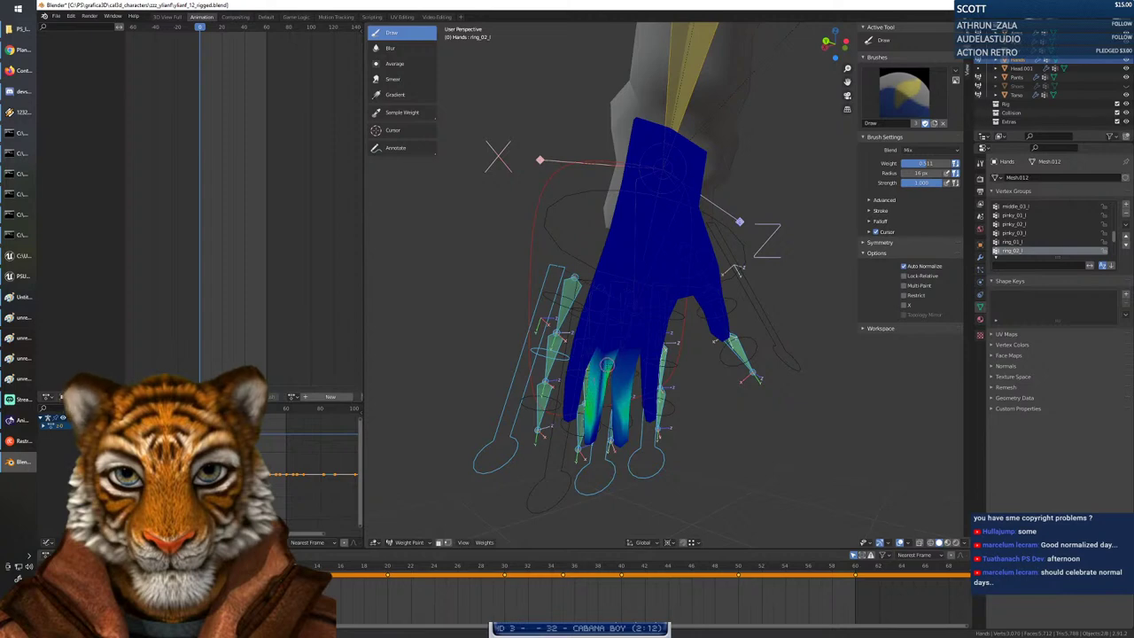
Select the pinky_02_l bone and paint the middle section of the left pinky at weight 0.511.
{"action": "middle_click_drag", "start_coordinate": [597, 389], "coordinate": [645, 396]}
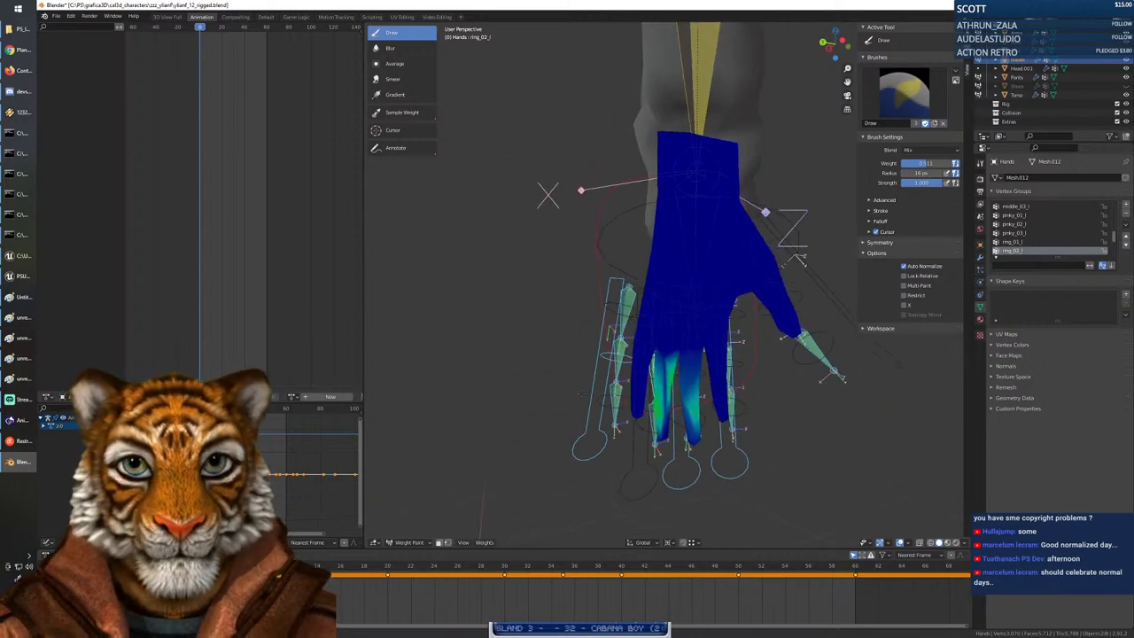
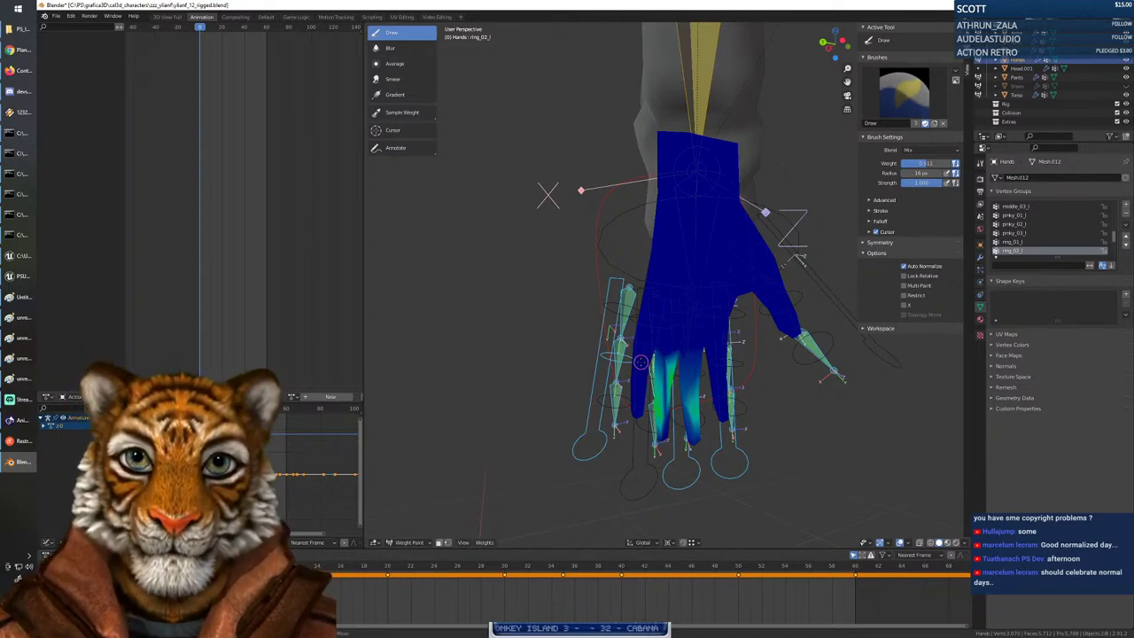
{"action": "middle_click_drag", "start_coordinate": [641, 363], "coordinate": [643, 405]}
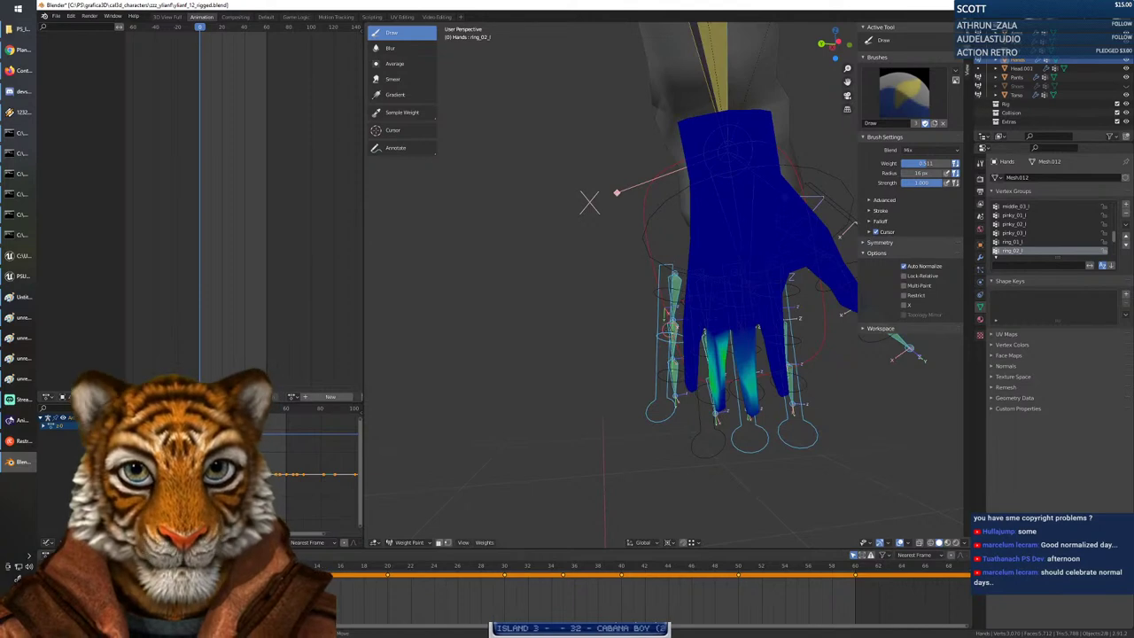
{"action": "left_click", "coordinate": [674, 330], "text": "ctrl"}
{"action": "mouse_move", "coordinate": [697, 355]}
{"action": "left_mouse_down"}
{"action": "mouse_move", "coordinate": [681, 350]}
{"action": "mouse_move", "coordinate": [691, 343]}
{"action": "left_mouse_up"}
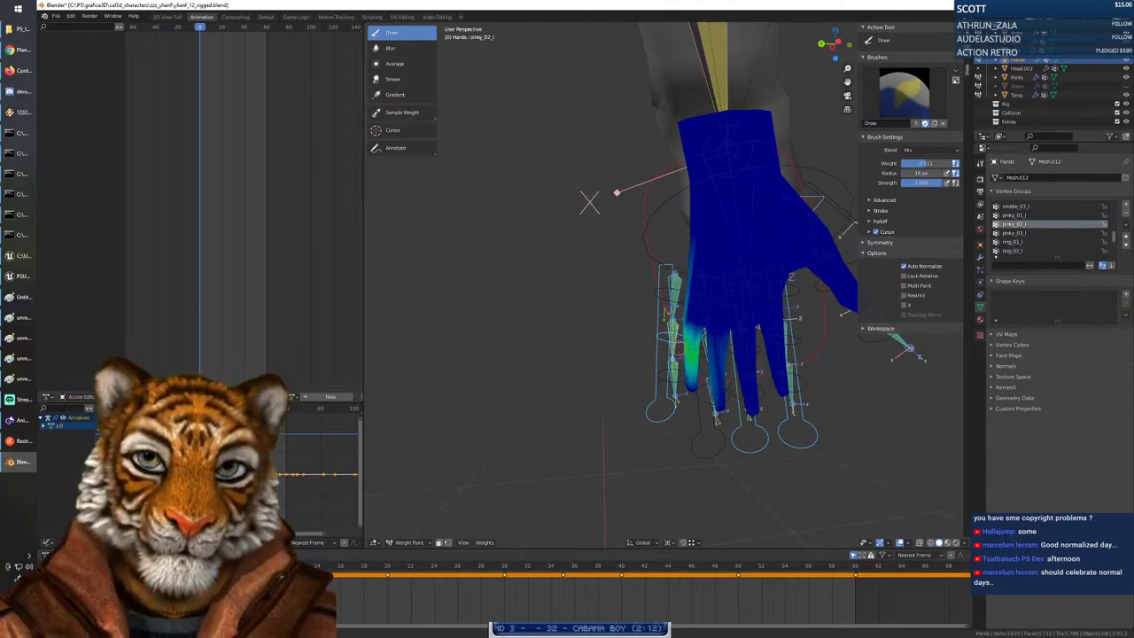
Check the pinky_01_l bone's weights, and paint the left ring finger's knuckle for ring_01_l at weight 0.511.
{"action": "middle_click_drag", "start_coordinate": [679, 353], "coordinate": [751, 377]}
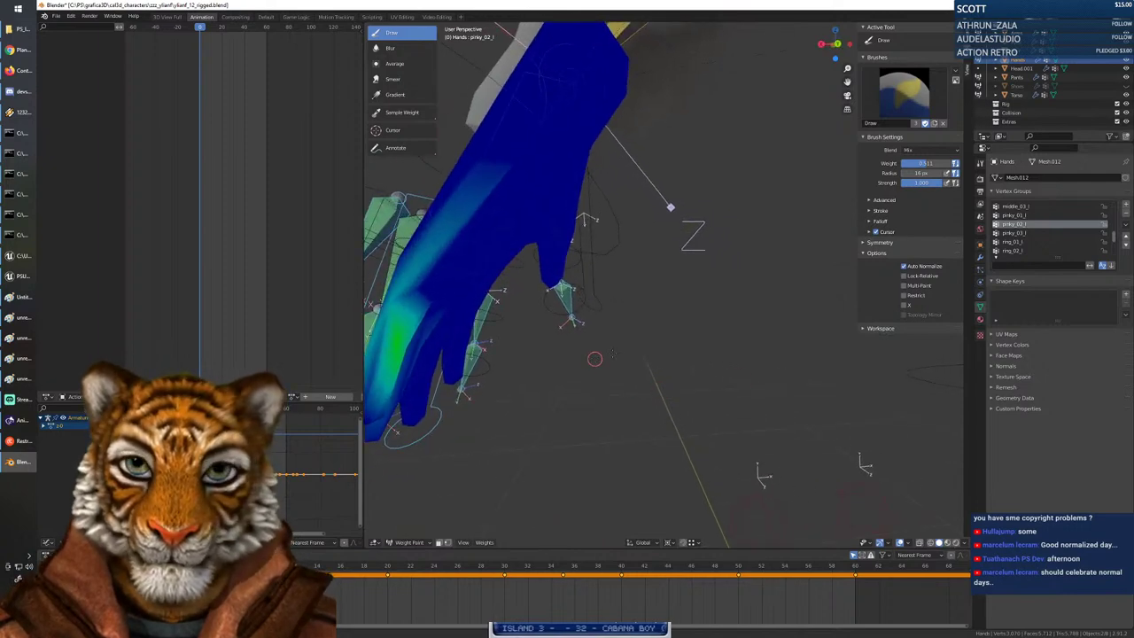
{"action": "middle_click_drag", "start_coordinate": [594, 358], "coordinate": [645, 296]}
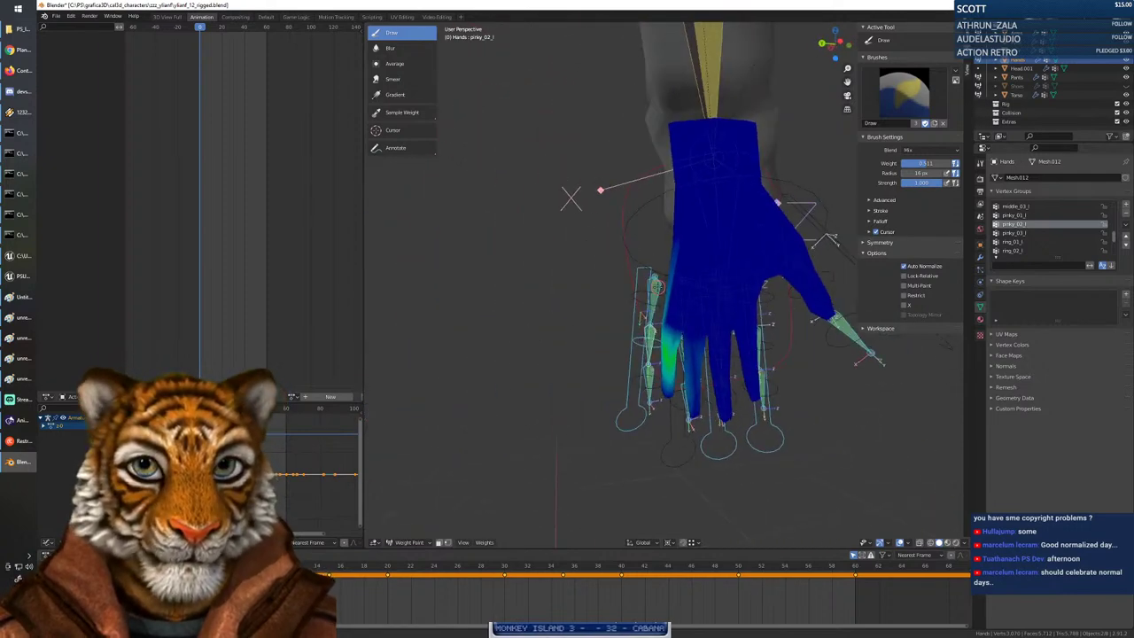
{"action": "left_click", "coordinate": [656, 287], "text": "ctrl"}
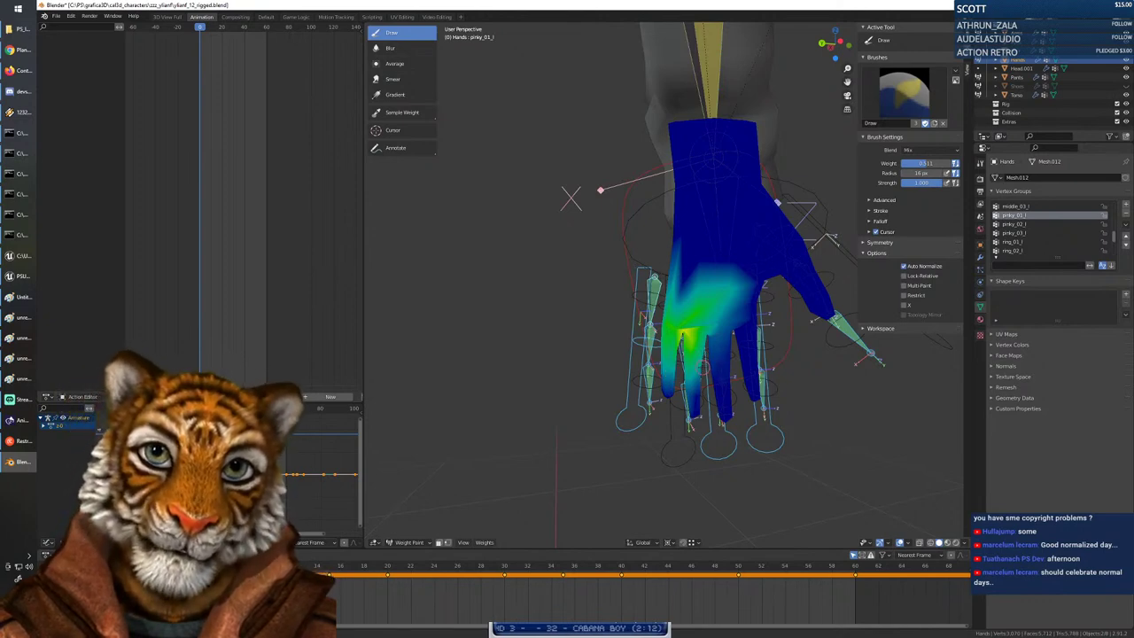
{"action": "mouse_move", "coordinate": [726, 368]}
{"action": "middle_mouse_down"}
{"action": "mouse_move", "coordinate": [751, 376]}
{"action": "mouse_move", "coordinate": [760, 396]}
{"action": "mouse_move", "coordinate": [620, 390]}
{"action": "middle_mouse_up"}
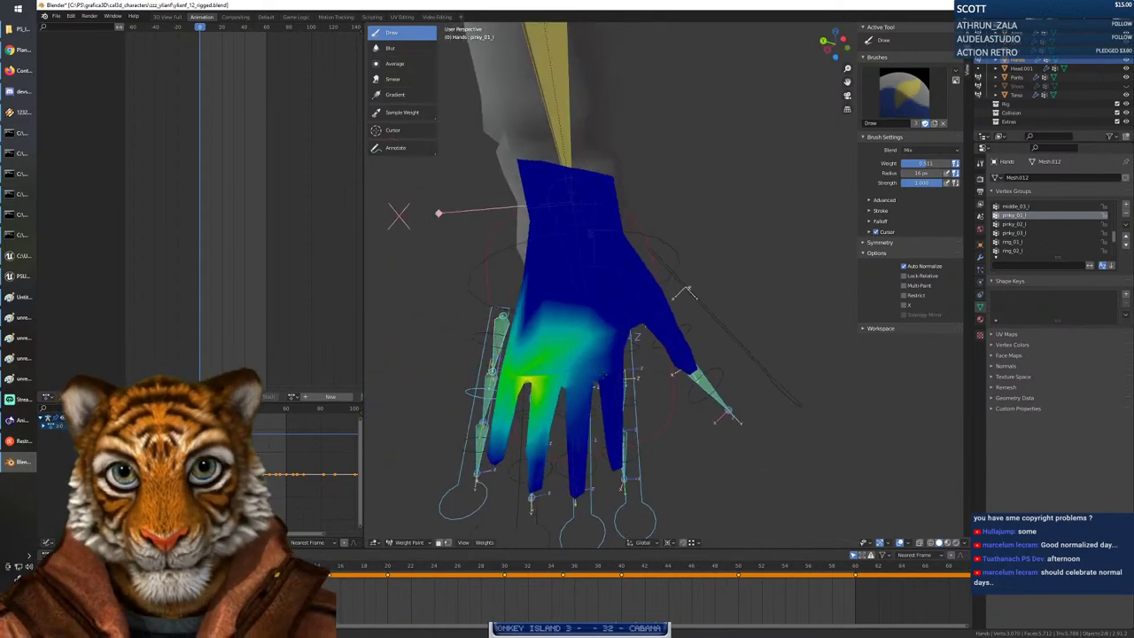
{"action": "left_click", "coordinate": [537, 367], "text": "ctrl"}
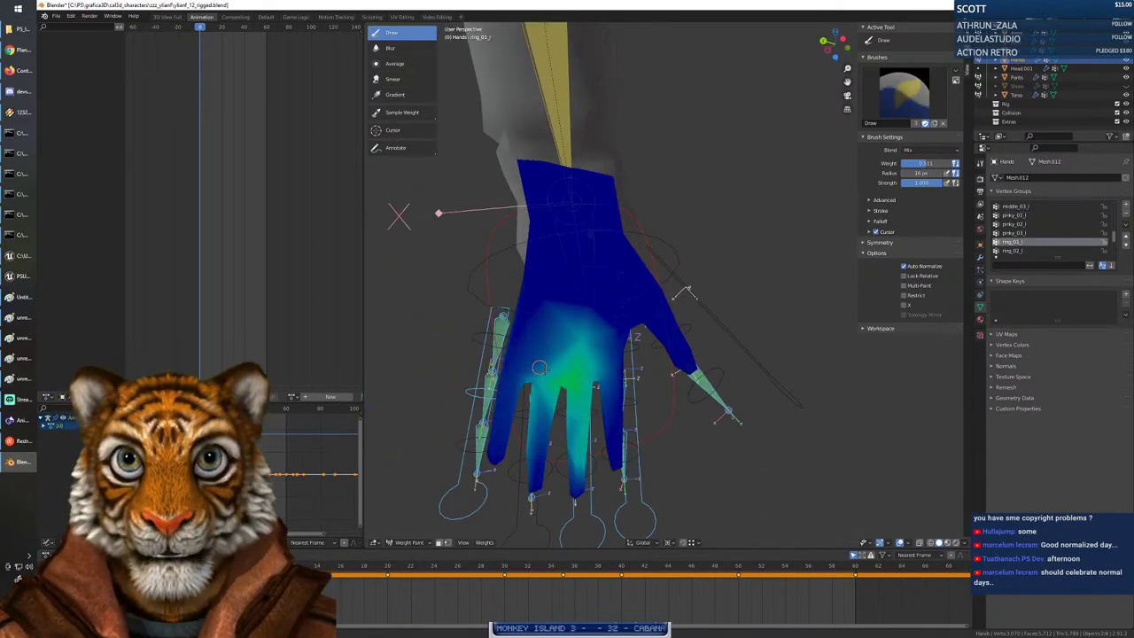
{"action": "middle_click_drag", "start_coordinate": [539, 366], "coordinate": [581, 393]}
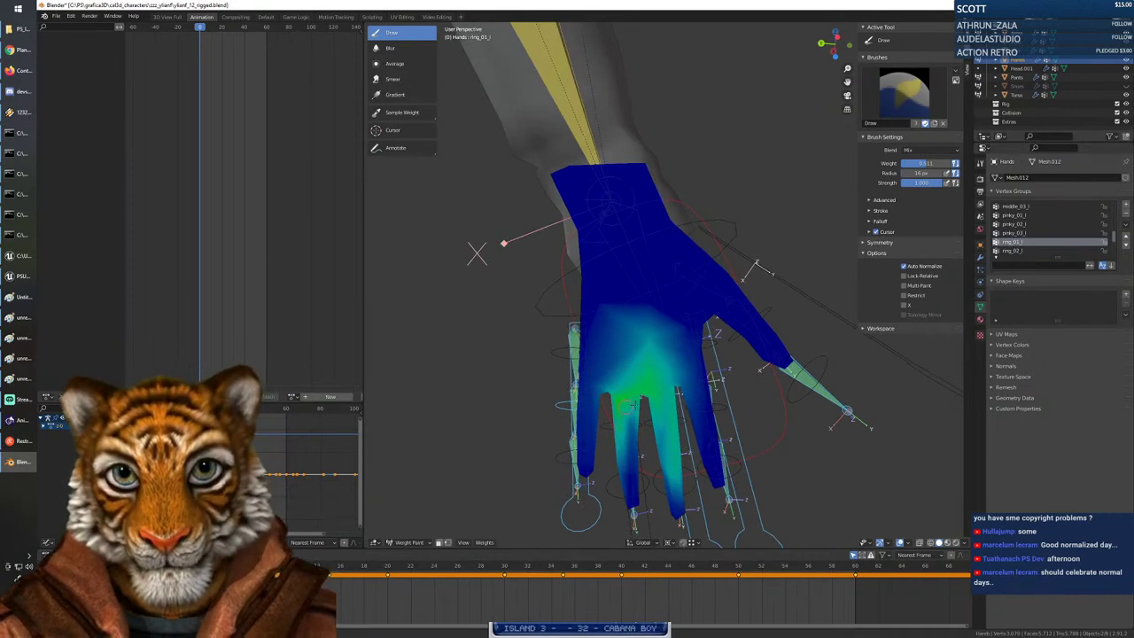
{"action": "mouse_move", "coordinate": [632, 400]}
{"action": "left_mouse_down"}
{"action": "mouse_move", "coordinate": [628, 416]}
{"action": "mouse_move", "coordinate": [630, 383]}
{"action": "left_mouse_up"}
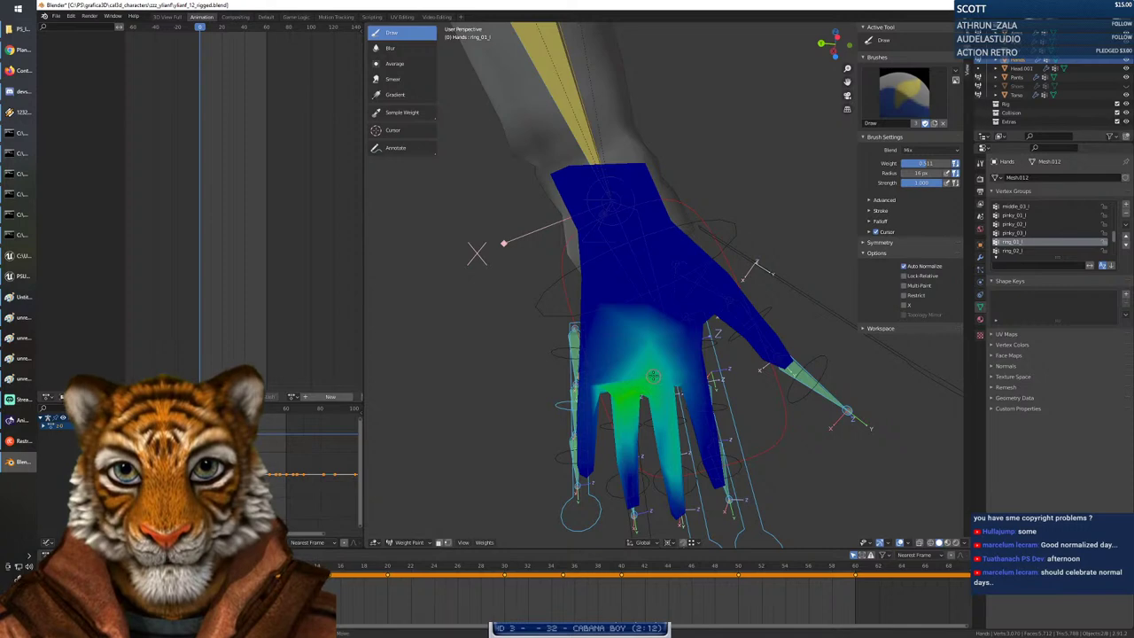
Select the middle_01_l bone and paint the left middle finger's knuckle at weight 0.511.
{"action": "left_click", "coordinate": [654, 368], "text": "ctrl"}
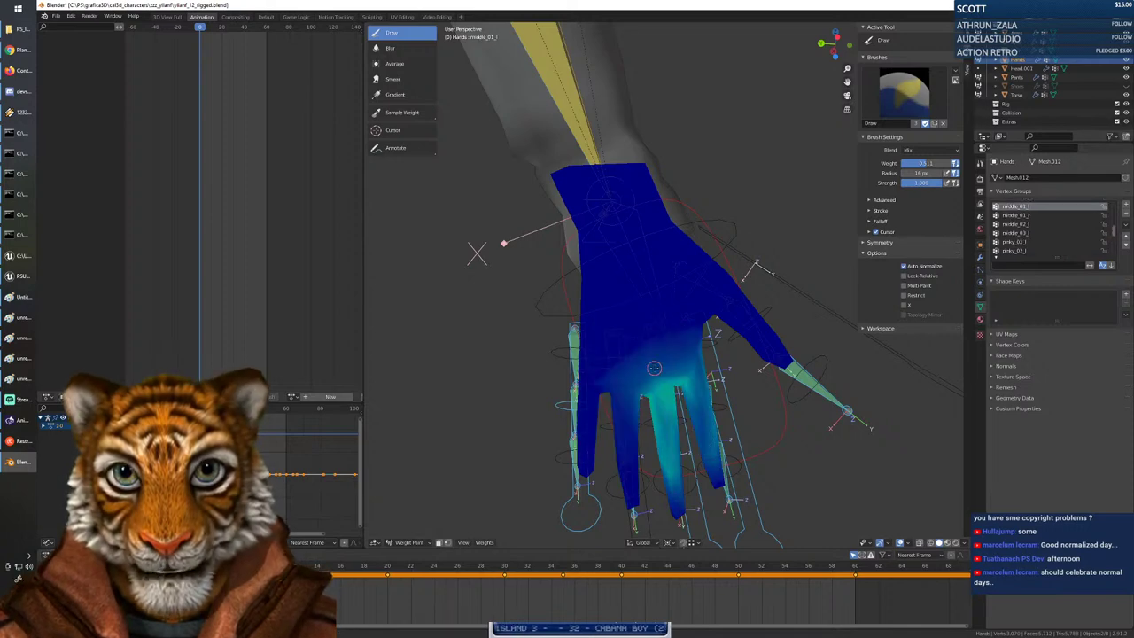
{"action": "mouse_move", "coordinate": [663, 394]}
{"action": "left_mouse_down"}
{"action": "mouse_move", "coordinate": [673, 453]}
{"action": "mouse_move", "coordinate": [657, 372]}
{"action": "left_mouse_up"}
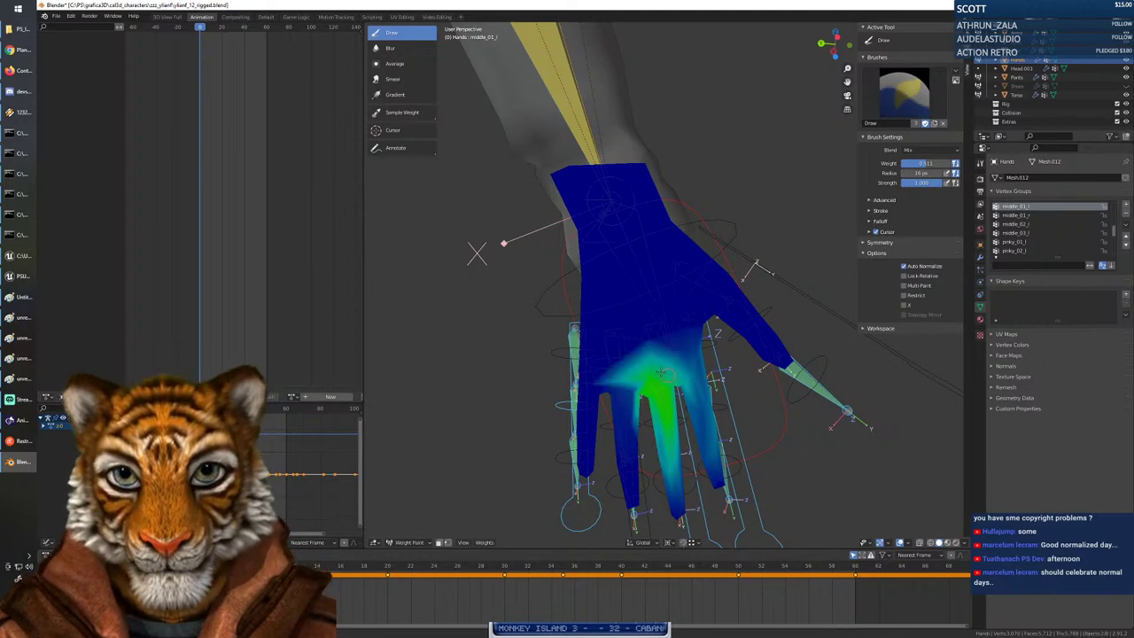
{"action": "middle_click_drag", "start_coordinate": [675, 426], "coordinate": [662, 430]}
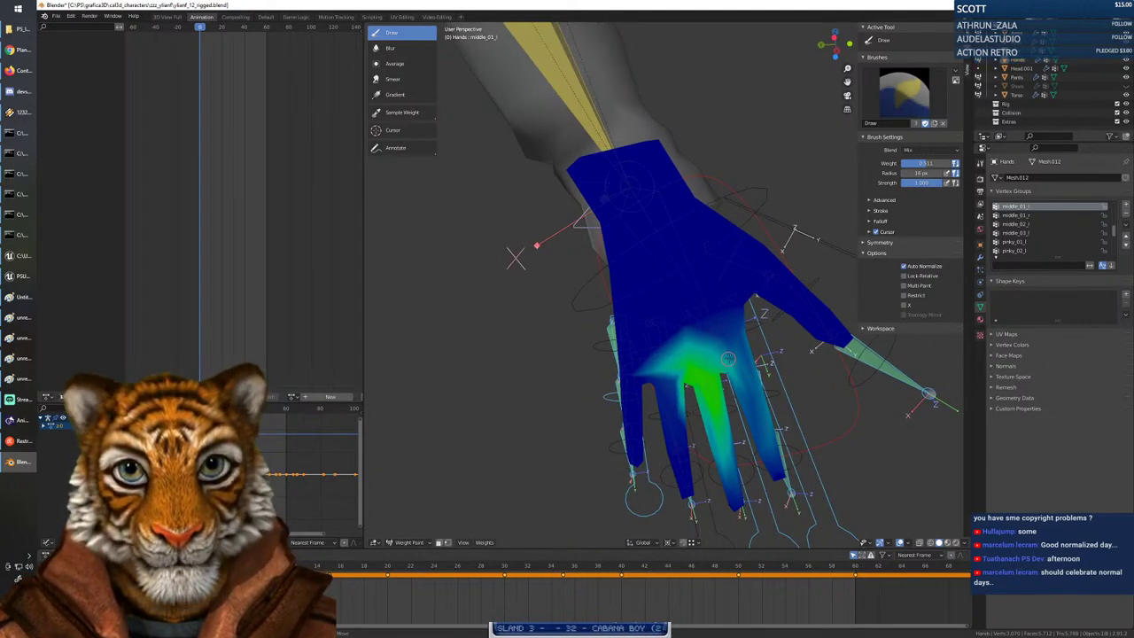
Examine the index_02_l and middle_02_l bone weights on both sides of the left index and middle fingers.
{"action": "left_click", "coordinate": [757, 374], "text": "ctrl"}
{"action": "middle_click_drag", "start_coordinate": [773, 411], "coordinate": [677, 447]}
{"action": "scroll", "coordinate": [693, 446], "scroll_direction": "down", "scroll_amount": 6}
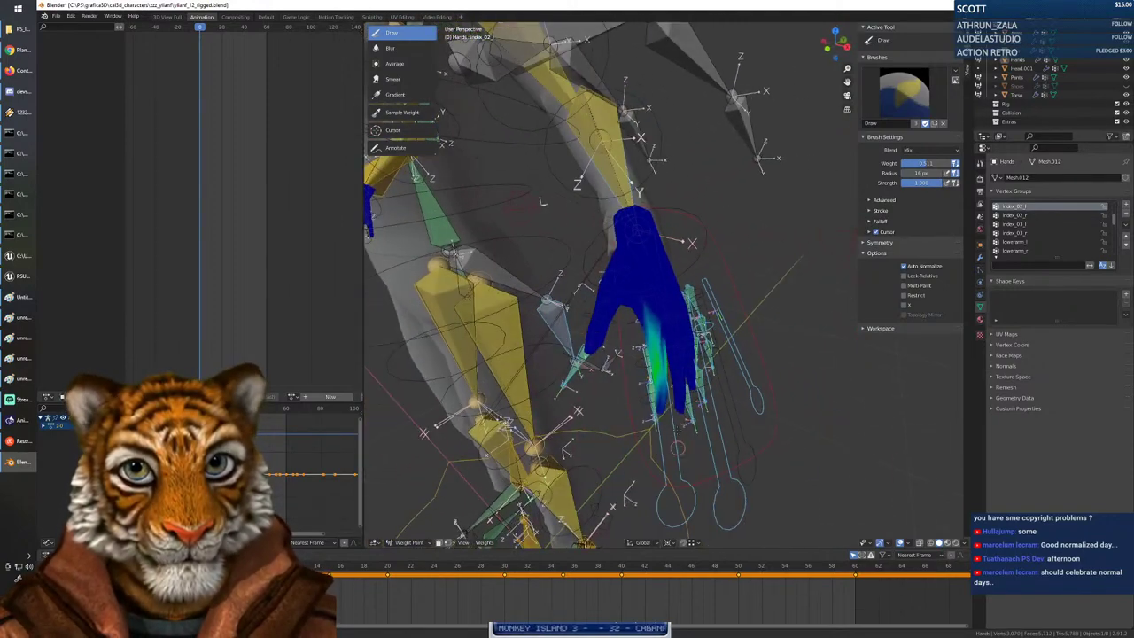
{"action": "middle_click_drag", "start_coordinate": [660, 376], "coordinate": [773, 323]}
{"action": "scroll", "coordinate": [722, 318], "scroll_direction": "up", "scroll_amount": 5}
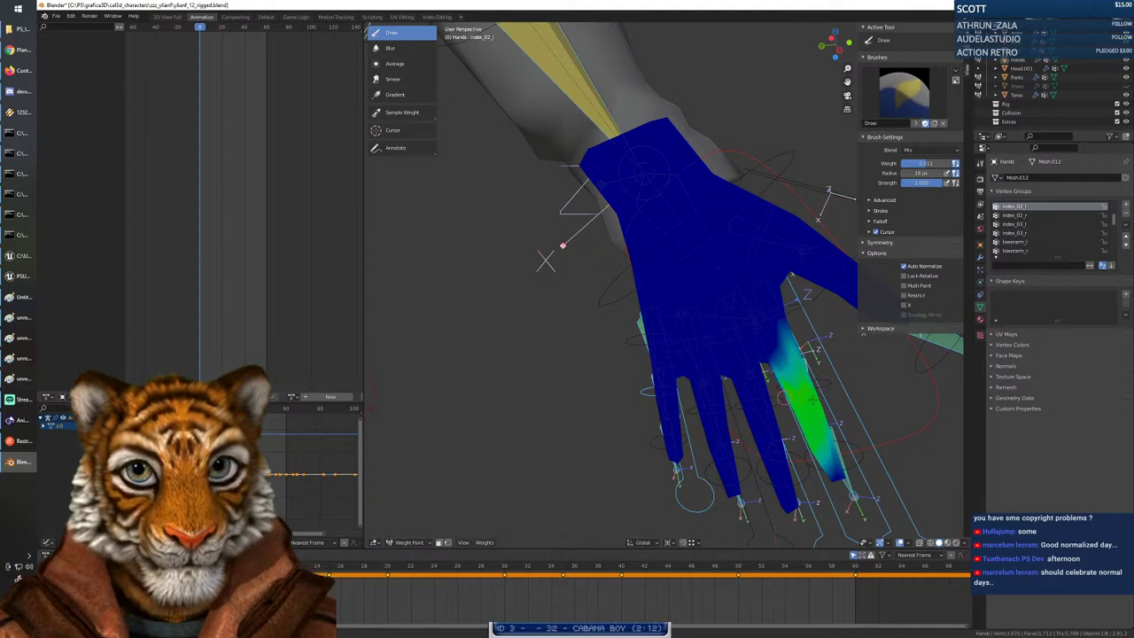
{"action": "middle_click_drag", "start_coordinate": [800, 396], "coordinate": [683, 428]}
{"action": "scroll", "coordinate": [680, 431], "scroll_direction": "down", "scroll_amount": 4}
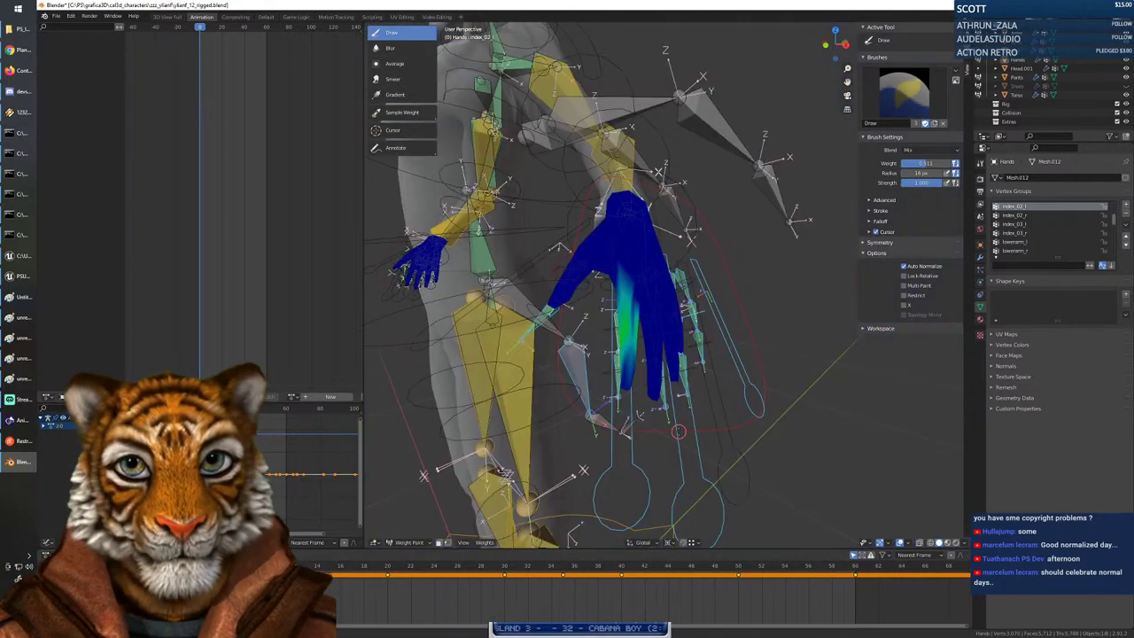
{"action": "middle_click_drag", "start_coordinate": [634, 338], "coordinate": [570, 357]}
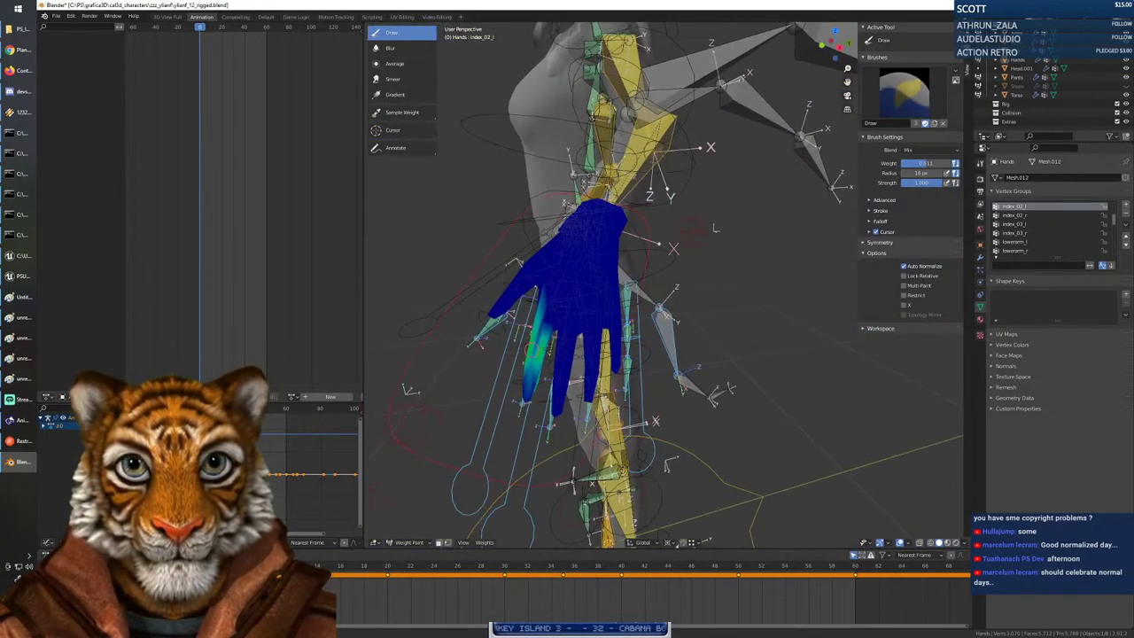
{"action": "left_click", "coordinate": [561, 364], "text": "ctrl"}
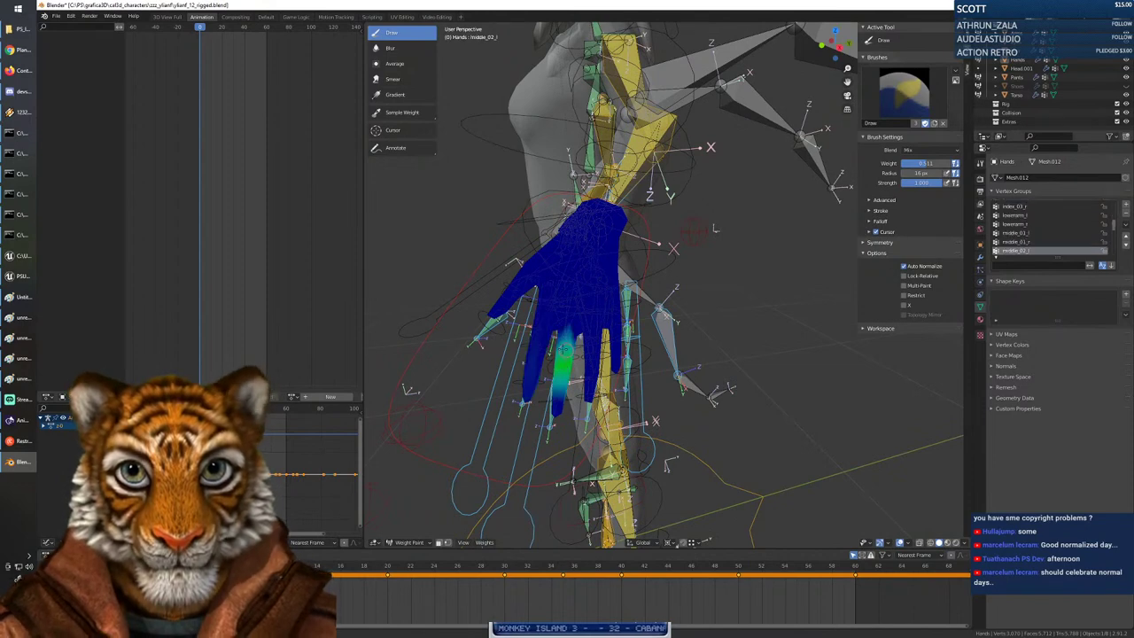
Select the ring_02_l bone and paint the base of the left ring finger on its other side at weight 0.511.
{"action": "left_click", "coordinate": [596, 348], "text": "ctrl"}
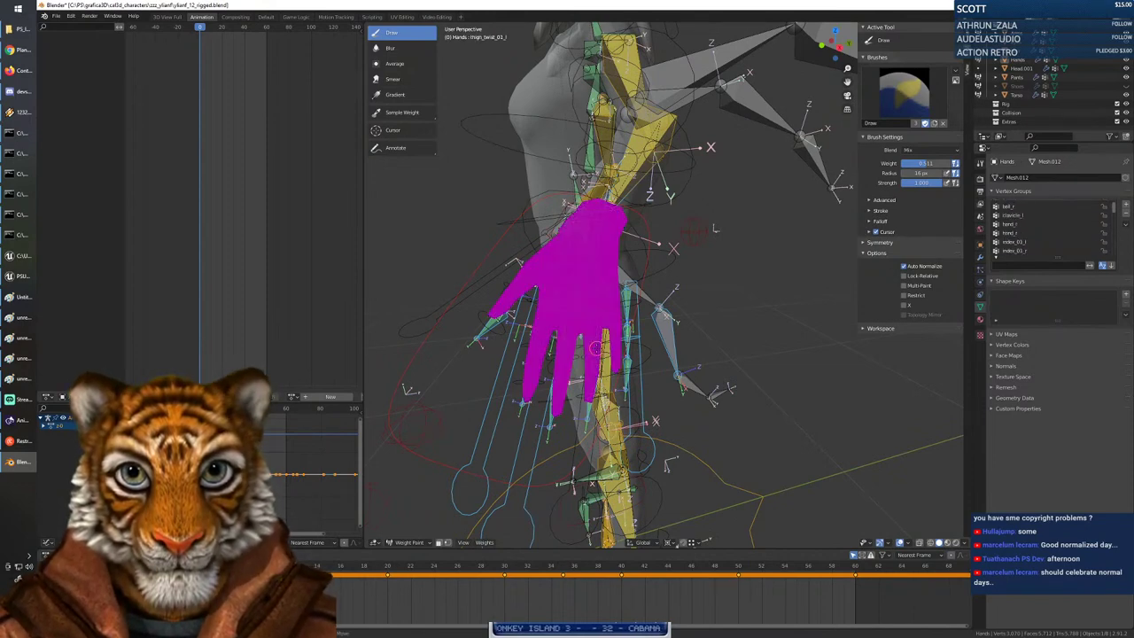
{"action": "left_click", "coordinate": [591, 348], "text": "ctrl"}
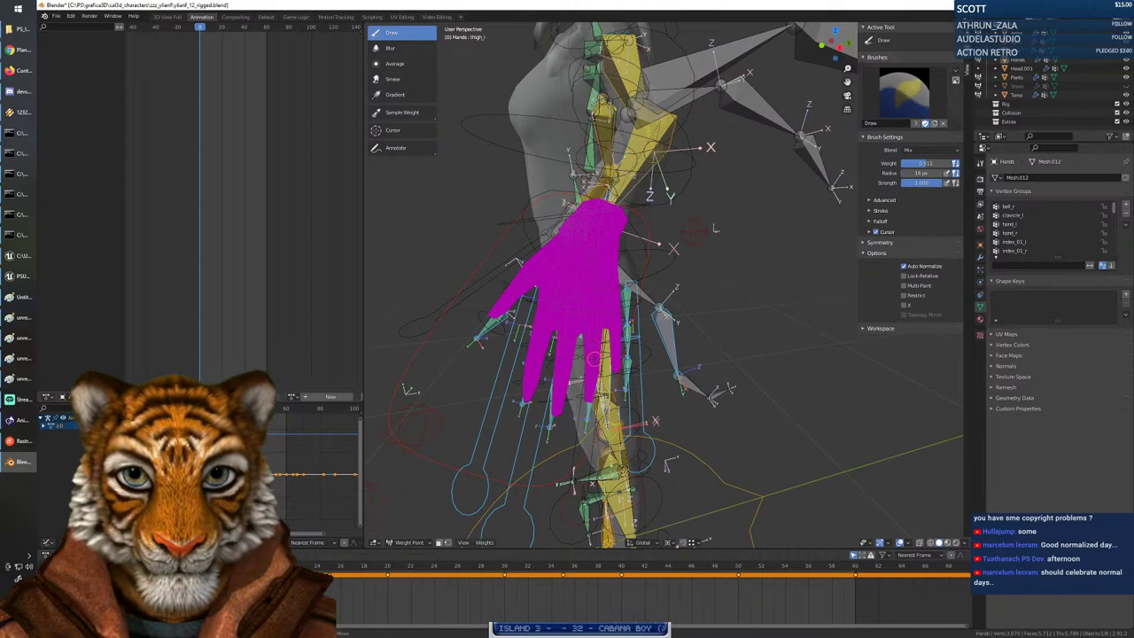
{"action": "left_click", "coordinate": [594, 334], "text": "ctrl"}
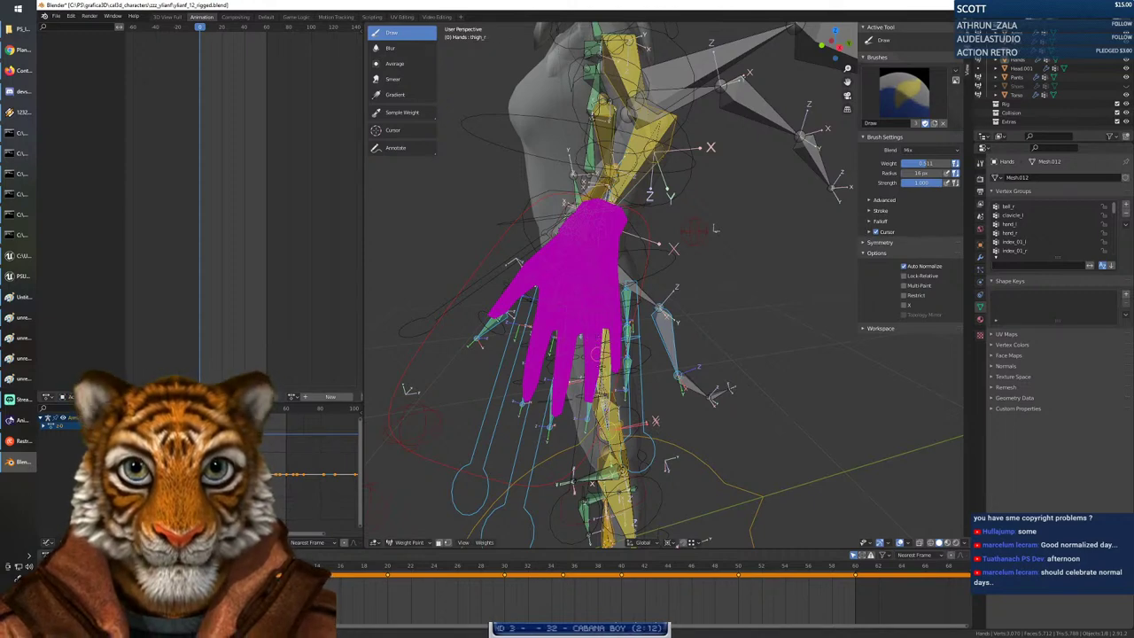
{"action": "middle_click_drag", "start_coordinate": [598, 361], "coordinate": [587, 375]}
{"action": "left_click", "coordinate": [527, 353], "text": "ctrl"}
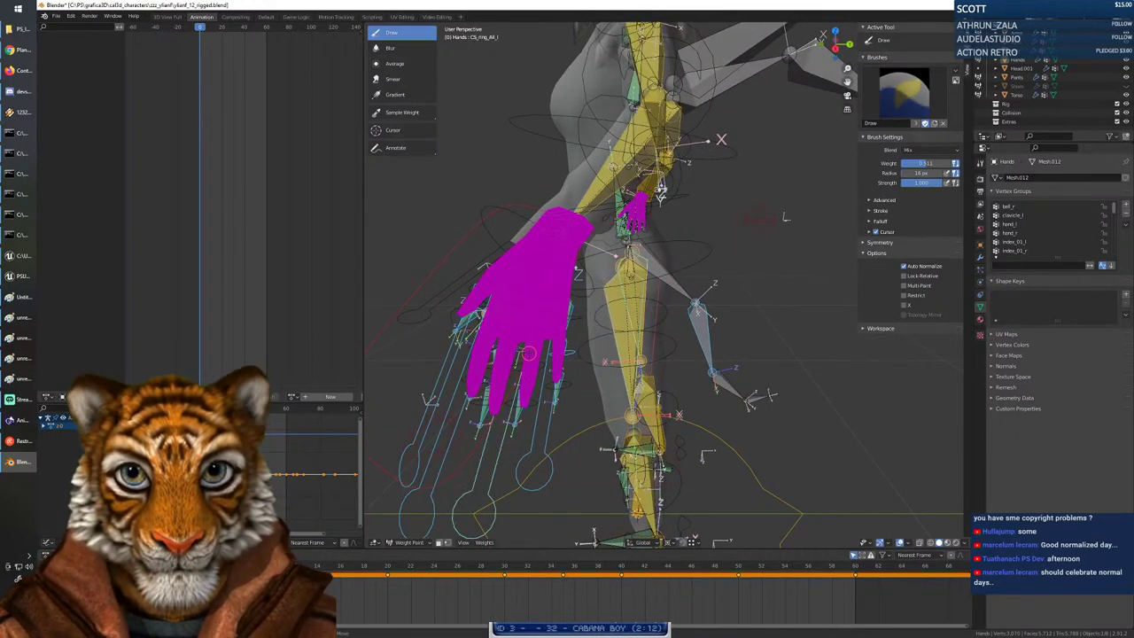
{"action": "left_click", "coordinate": [529, 367], "text": "ctrl"}
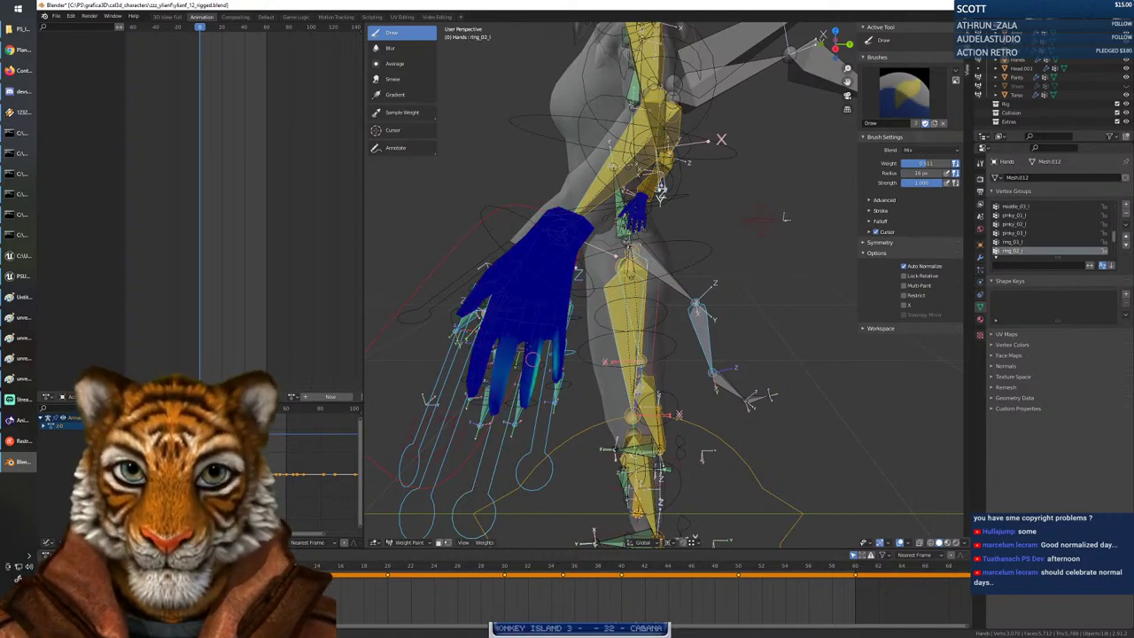
{"action": "left_click_drag", "start_coordinate": [532, 357], "coordinate": [529, 331]}
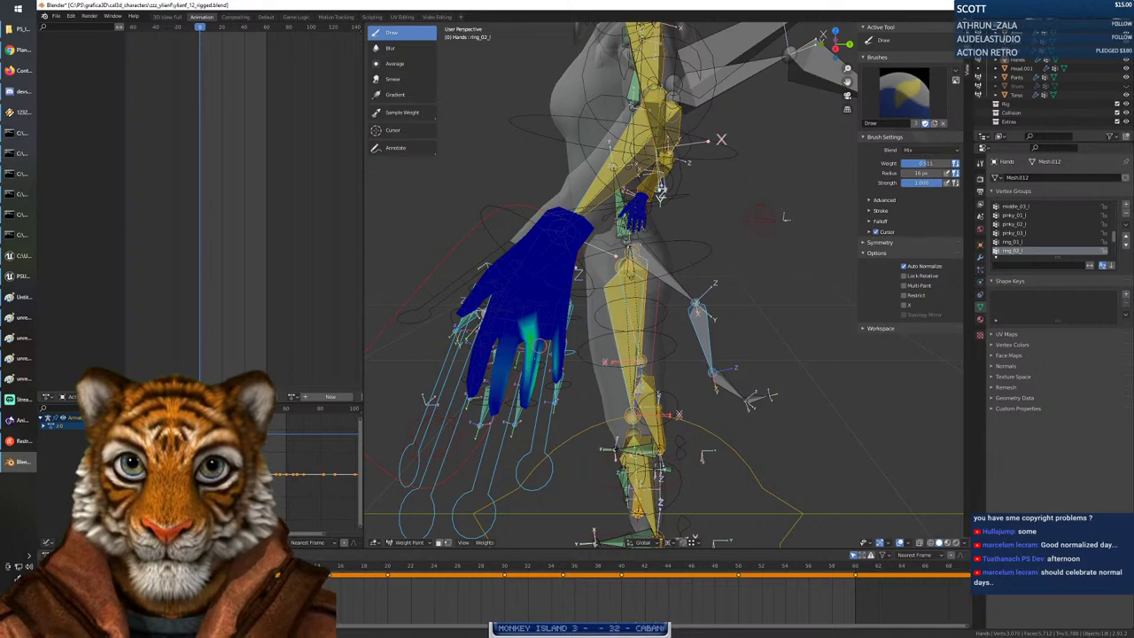
Reselect the pinky_02_l bone and examine its weights on the other side of the left pinky.
{"action": "middle_click_drag", "start_coordinate": [539, 346], "coordinate": [593, 359]}
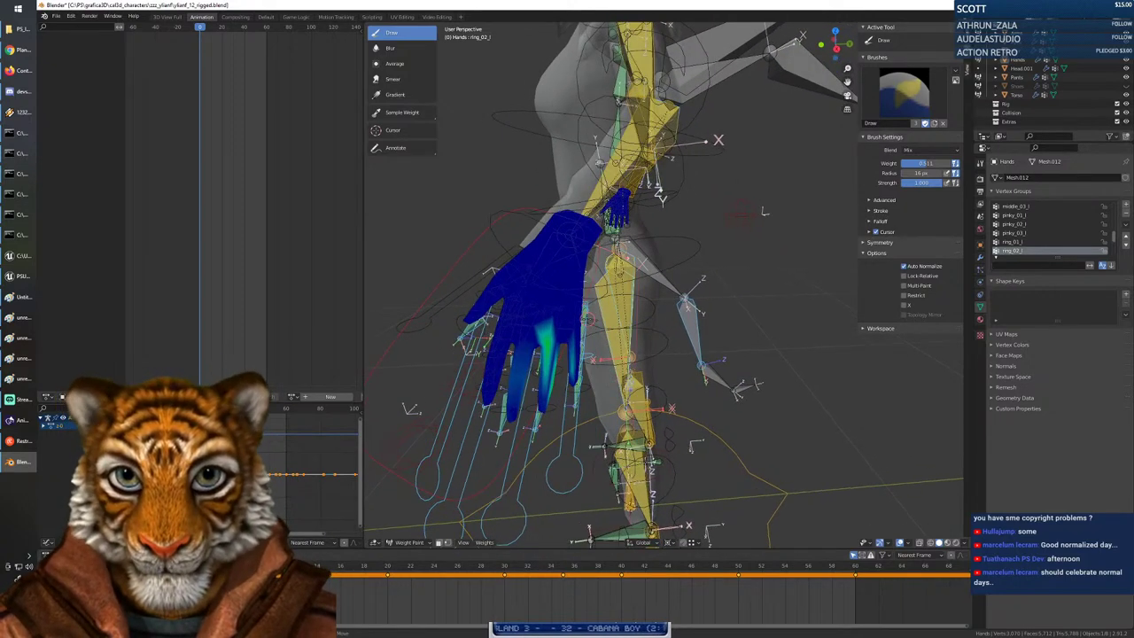
{"action": "left_click", "coordinate": [585, 316], "text": "ctrl"}
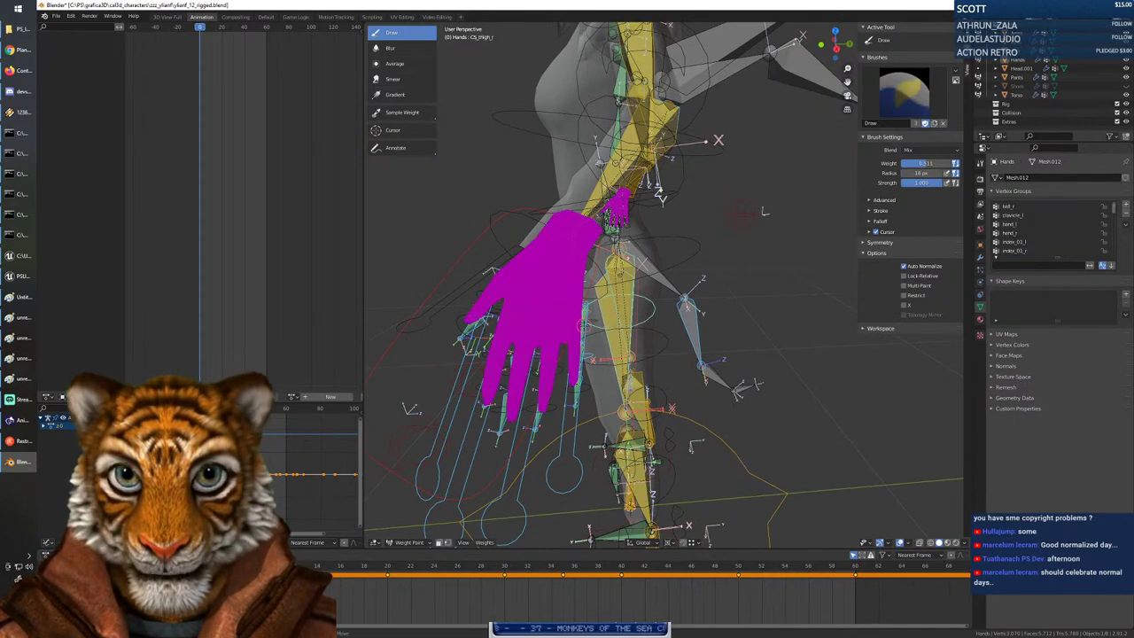
{"action": "left_click", "coordinate": [581, 327], "text": "ctrl"}
{"action": "middle_click_drag", "start_coordinate": [581, 331], "coordinate": [569, 375]}
{"action": "left_click", "coordinate": [532, 365], "text": "ctrl"}
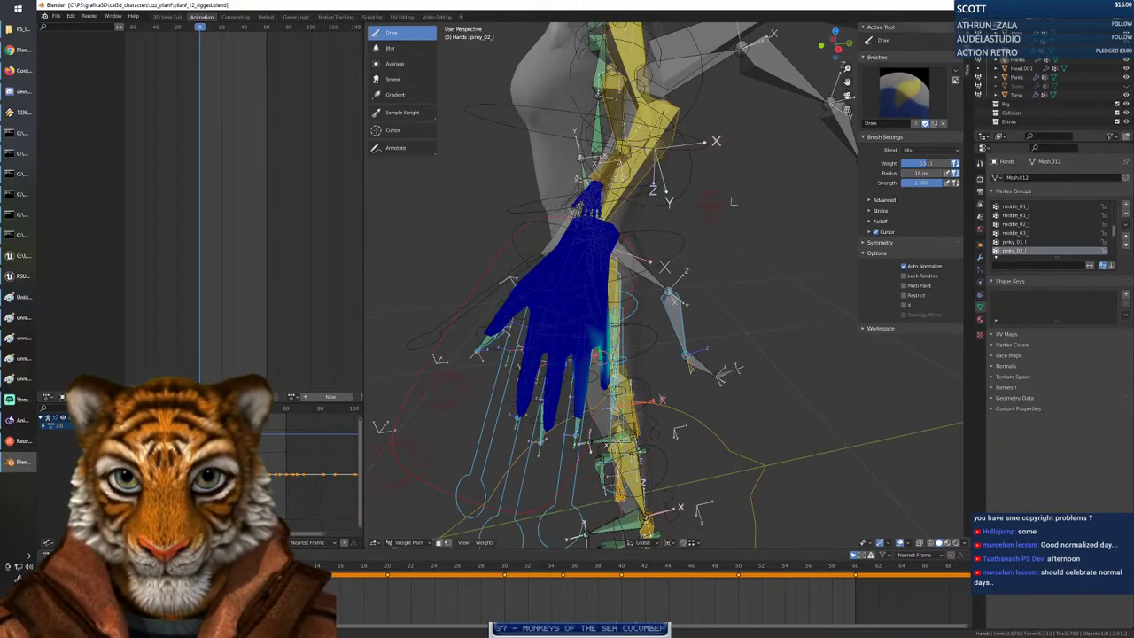
{"action": "mouse_move", "coordinate": [603, 370]}
{"action": "middle_mouse_down"}
{"action": "mouse_move", "coordinate": [526, 365]}
{"action": "mouse_move", "coordinate": [594, 370]}
{"action": "mouse_move", "coordinate": [585, 381]}
{"action": "middle_mouse_up"}
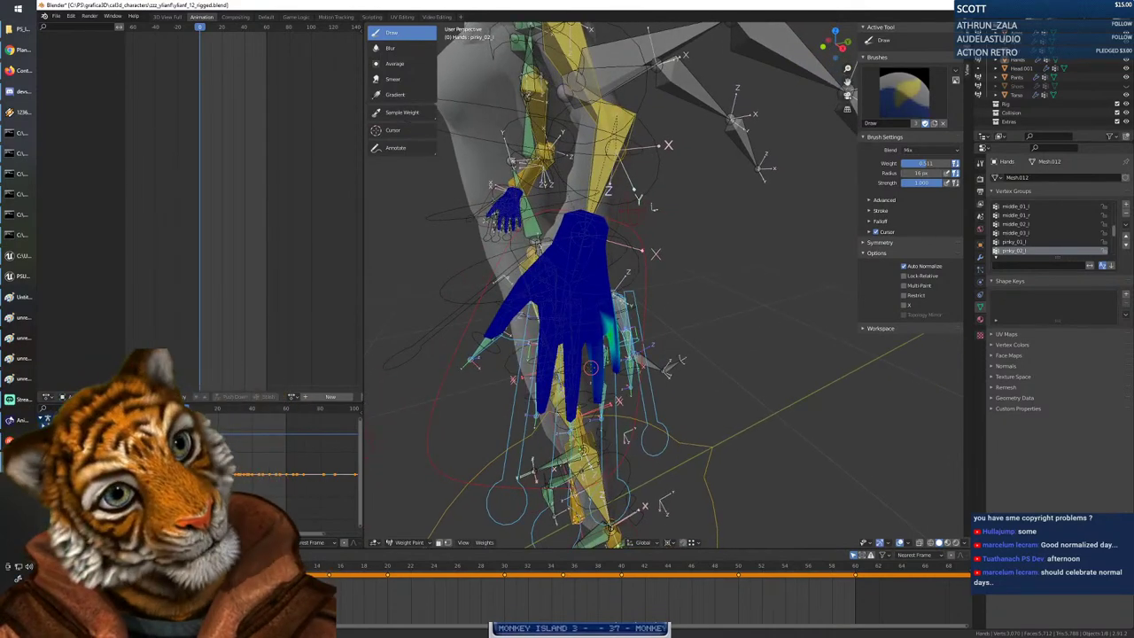
Set the brush weight to 0 and erase stray pinky_01_l vertex group weight around the left ring finger.
{"action": "scroll", "coordinate": [1032, 228], "scroll_direction": "down", "scroll_amount": 5}
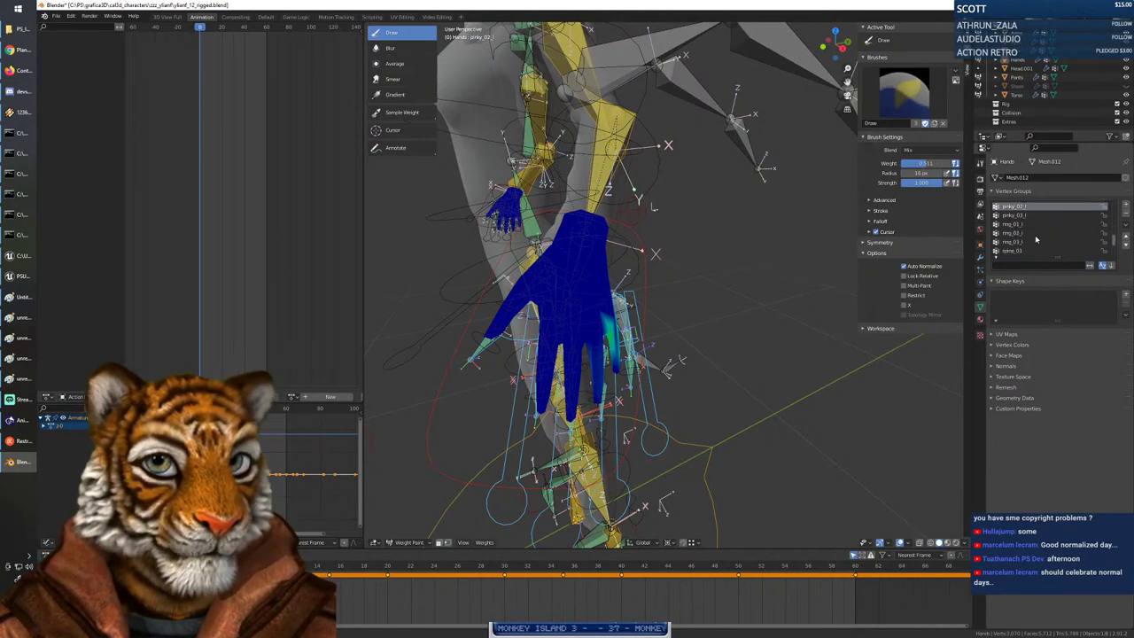
{"action": "scroll", "coordinate": [1036, 238], "scroll_direction": "up", "scroll_amount": 4}
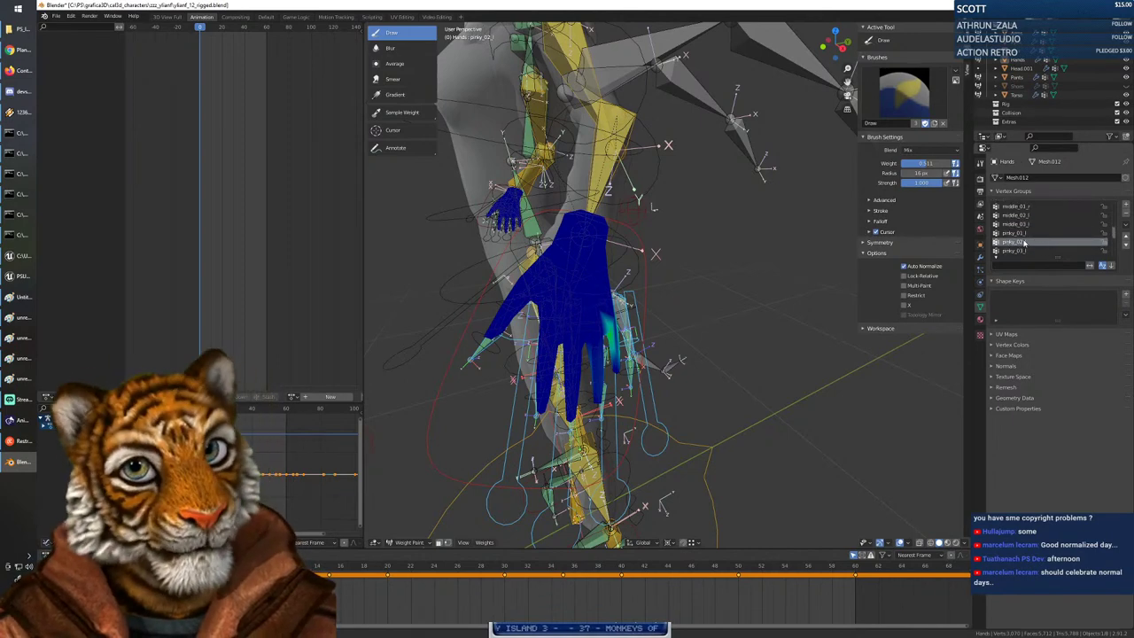
{"action": "left_click", "coordinate": [1019, 233]}
{"action": "middle_click_drag", "start_coordinate": [686, 332], "coordinate": [672, 338]}
{"action": "right_click", "coordinate": [552, 331]}
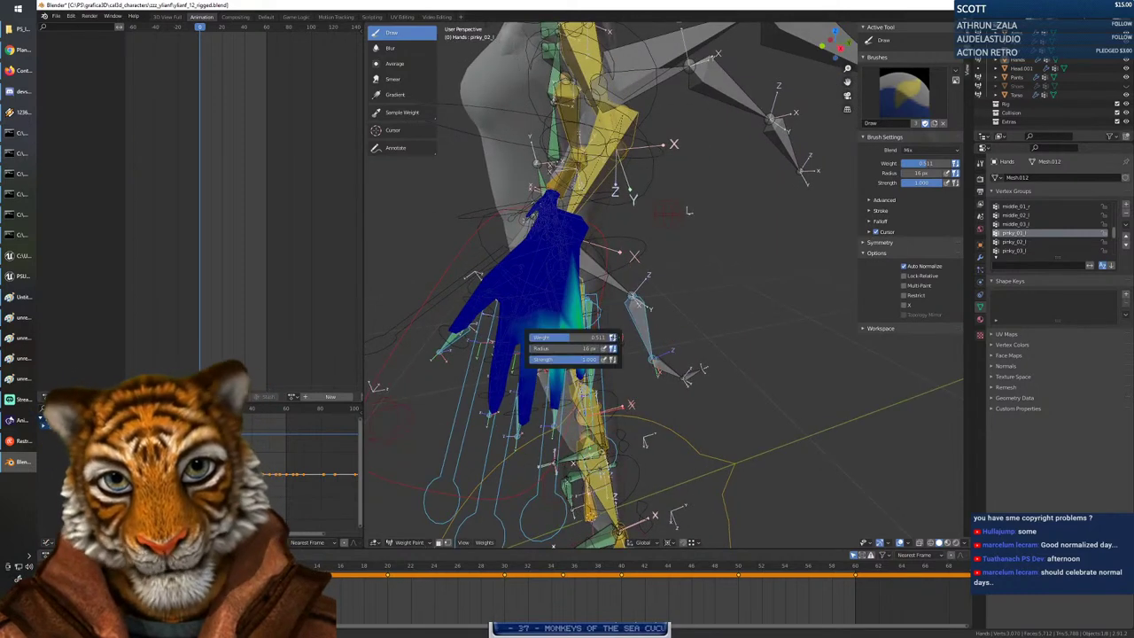
{"action": "left_click_drag", "start_coordinate": [564, 338], "coordinate": [529, 337]}
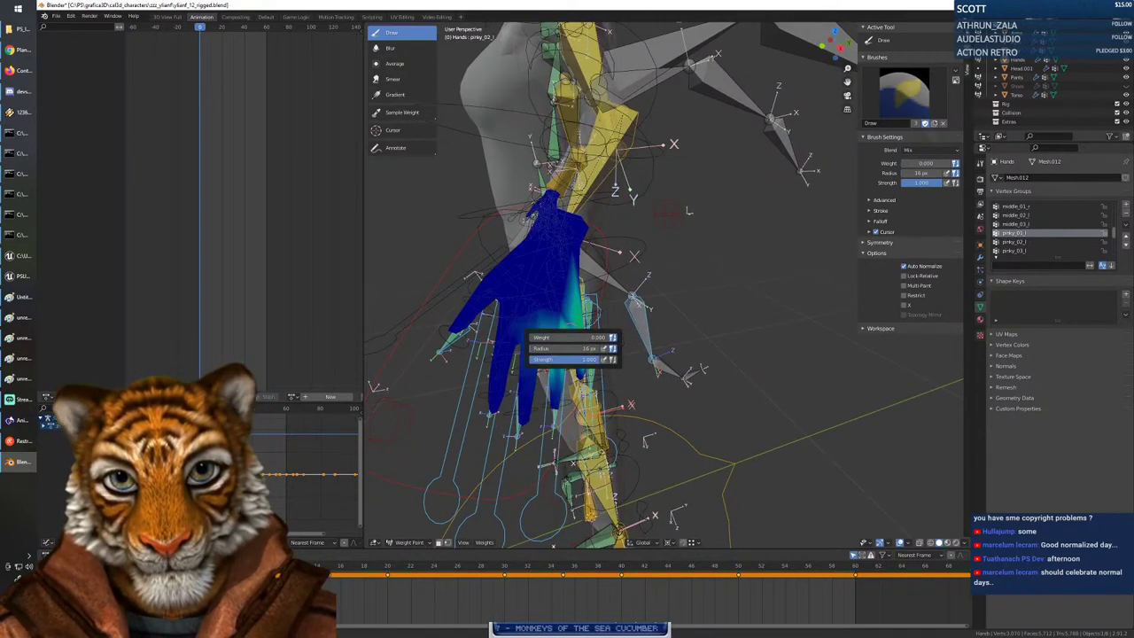
{"action": "mouse_move", "coordinate": [555, 382]}
{"action": "left_mouse_down"}
{"action": "mouse_move", "coordinate": [553, 324]}
{"action": "mouse_move", "coordinate": [552, 383]}
{"action": "left_mouse_up"}
{"action": "middle_click_drag", "start_coordinate": [561, 340], "coordinate": [365, 340]}
{"action": "left_click_drag", "start_coordinate": [488, 290], "coordinate": [466, 318]}
{"action": "mouse_move", "coordinate": [500, 318]}
{"action": "middle_mouse_down"}
{"action": "mouse_move", "coordinate": [557, 337]}
{"action": "mouse_move", "coordinate": [532, 314]}
{"action": "middle_mouse_up"}
{"action": "mouse_move", "coordinate": [524, 309]}
{"action": "left_mouse_down"}
{"action": "mouse_move", "coordinate": [518, 337]}
{"action": "mouse_move", "coordinate": [535, 310]}
{"action": "mouse_move", "coordinate": [525, 323]}
{"action": "mouse_move", "coordinate": [524, 300]}
{"action": "mouse_move", "coordinate": [522, 332]}
{"action": "left_mouse_up"}
Examine the pinky_02_l, pinky_03_l, ring_01_l and ring_03_l vertex groups on the left hand for stray weights.
{"action": "left_click", "coordinate": [1017, 241]}
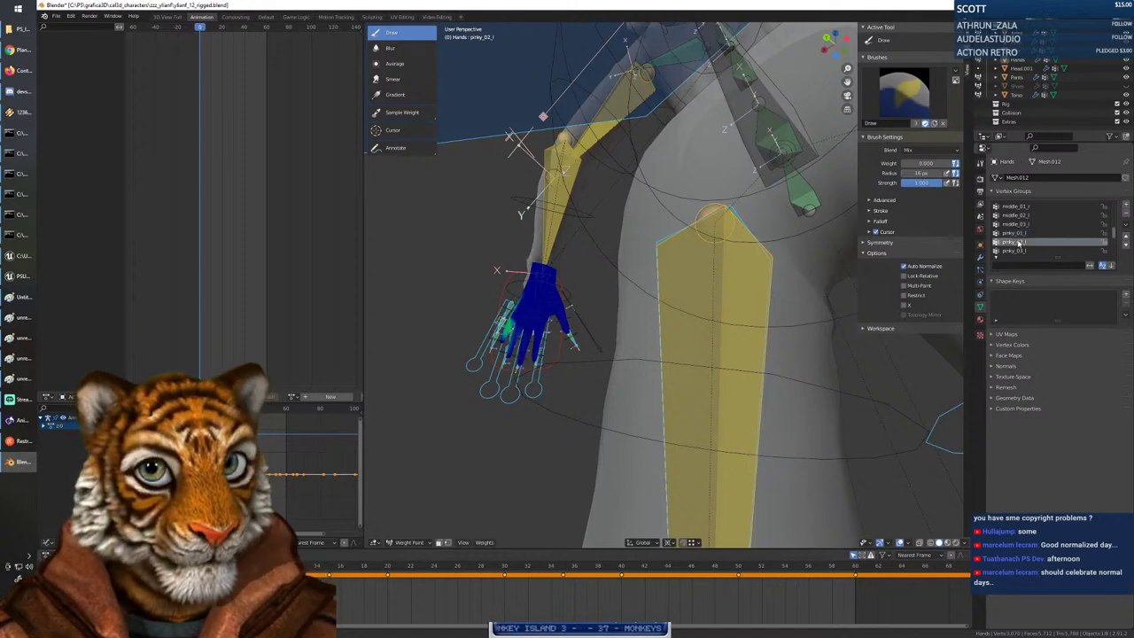
{"action": "middle_click_drag", "start_coordinate": [602, 381], "coordinate": [912, 389]}
{"action": "left_click", "coordinate": [1017, 252]}
{"action": "middle_click_drag", "start_coordinate": [558, 329], "coordinate": [877, 323]}
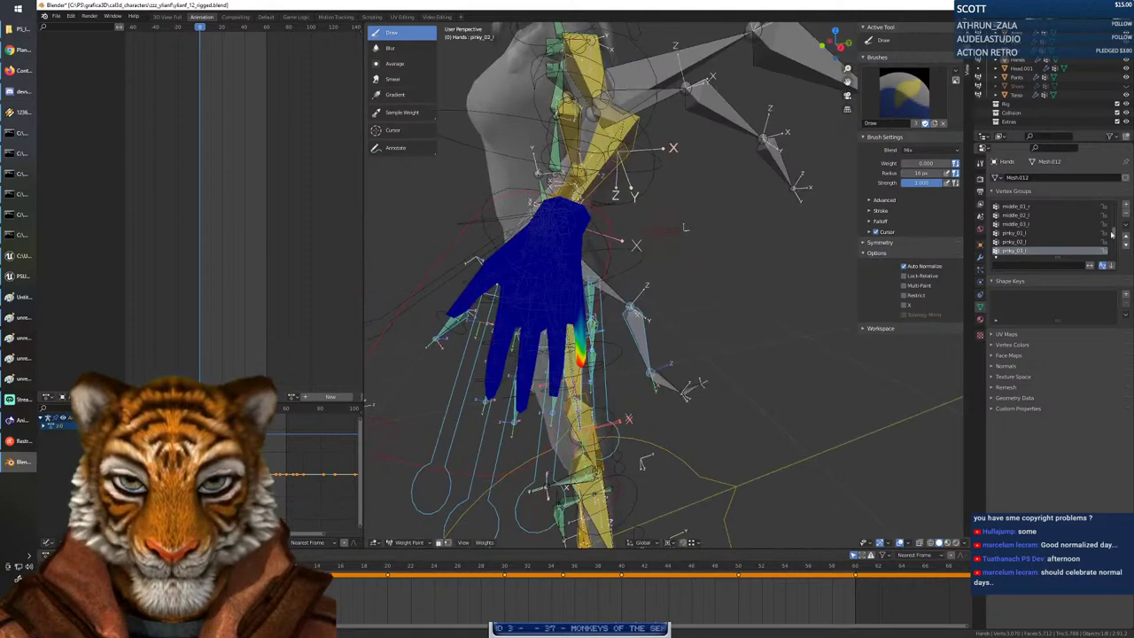
{"action": "scroll", "coordinate": [1045, 250], "scroll_direction": "down", "scroll_amount": 2}
{"action": "left_click", "coordinate": [1024, 244]}
{"action": "scroll", "coordinate": [1024, 247], "scroll_direction": "down", "scroll_amount": 2}
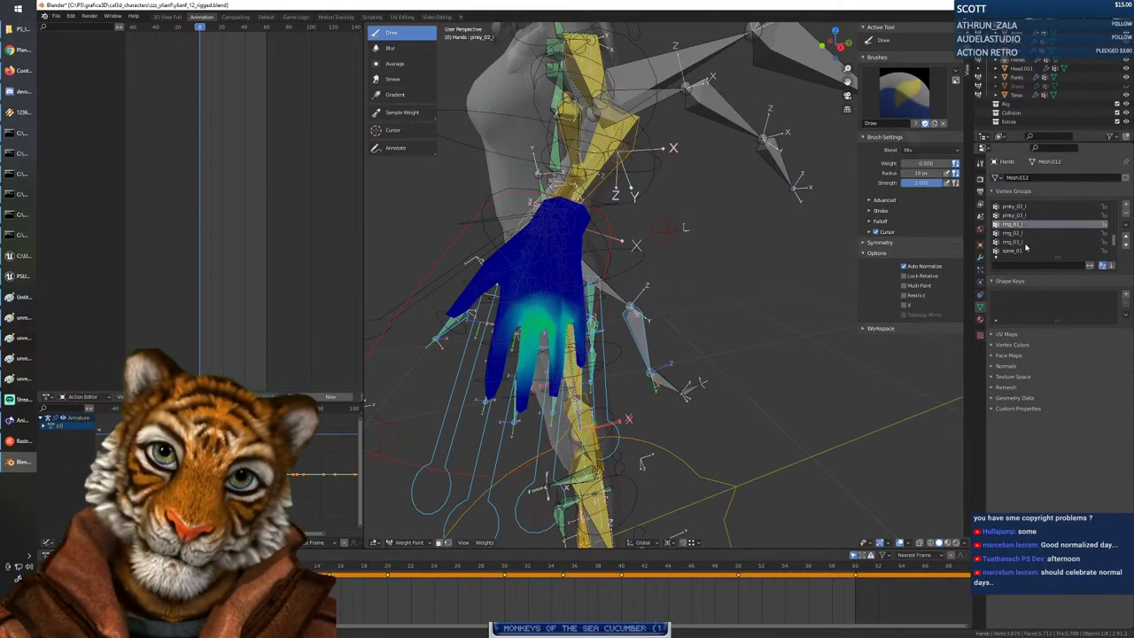
{"action": "left_click", "coordinate": [1025, 241]}
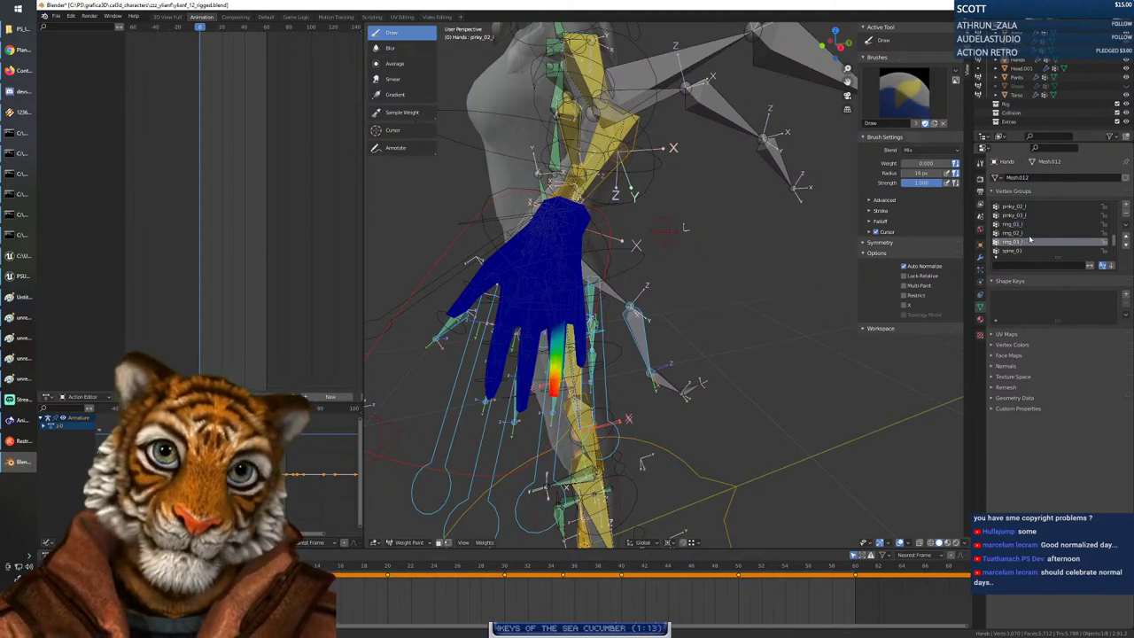
Check the ring_02_l weights around the left hand and erase stray ring_01_l weight from the fingers beside the left ring finger.
{"action": "middle_click_drag", "start_coordinate": [605, 379], "coordinate": [797, 363]}
{"action": "left_click", "coordinate": [1035, 233]}
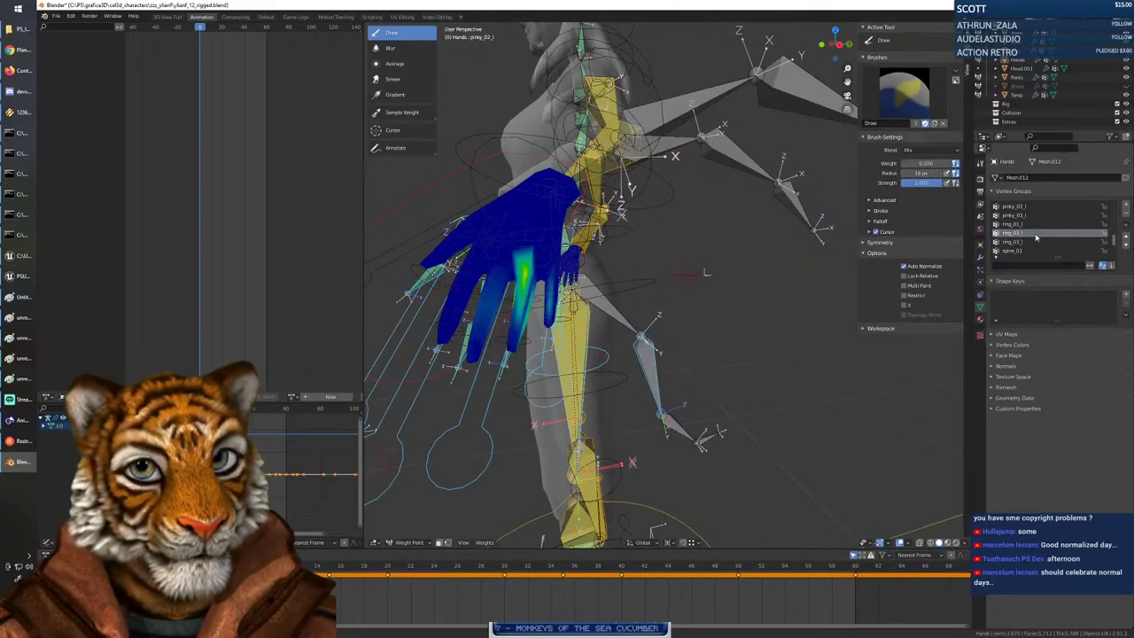
{"action": "middle_click_drag", "start_coordinate": [461, 301], "coordinate": [531, 331]}
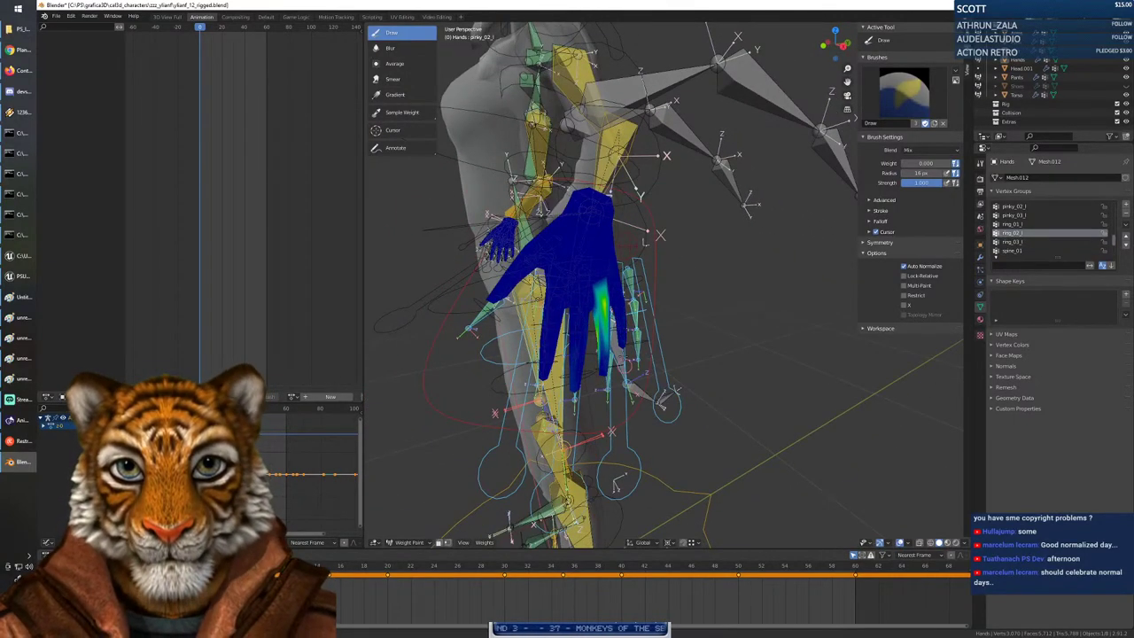
{"action": "middle_click_drag", "start_coordinate": [619, 293], "coordinate": [518, 328]}
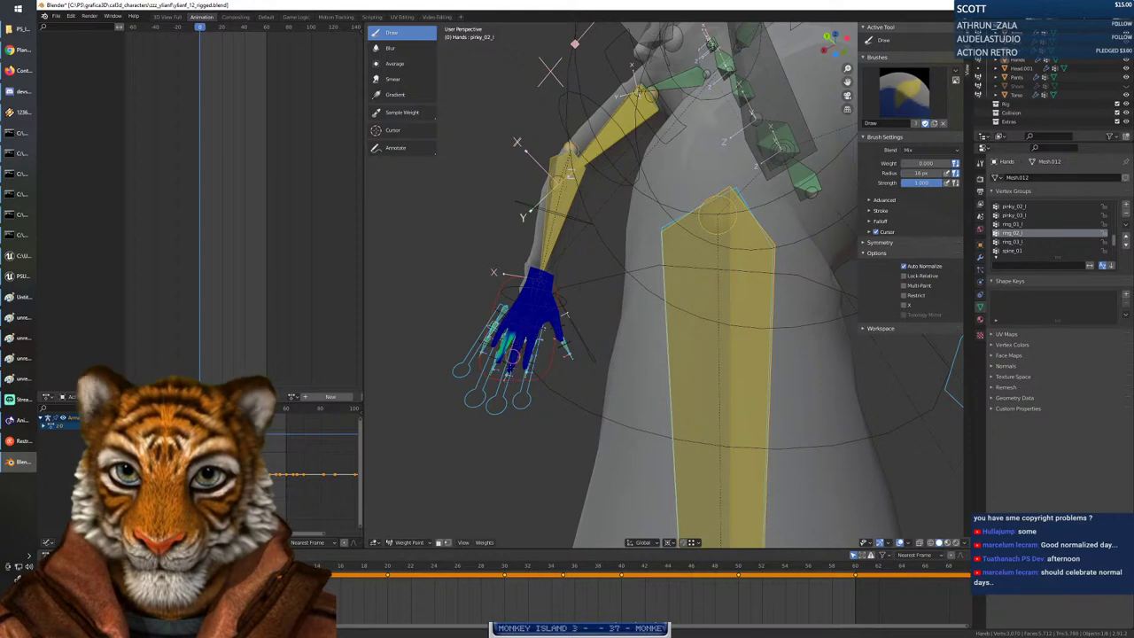
{"action": "left_click", "coordinate": [1014, 224]}
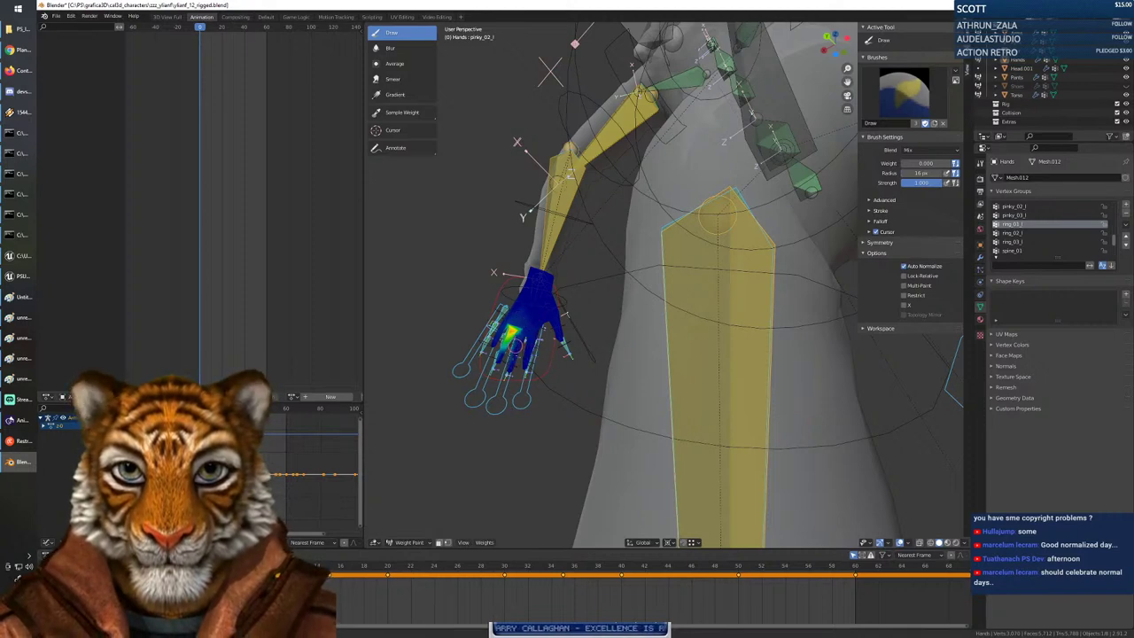
{"action": "middle_click_drag", "start_coordinate": [518, 353], "coordinate": [673, 427]}
{"action": "mouse_move", "coordinate": [520, 375]}
{"action": "left_mouse_down"}
{"action": "mouse_move", "coordinate": [541, 291]}
{"action": "mouse_move", "coordinate": [513, 301]}
{"action": "mouse_move", "coordinate": [498, 321]}
{"action": "mouse_move", "coordinate": [524, 359]}
{"action": "mouse_move", "coordinate": [534, 316]}
{"action": "mouse_move", "coordinate": [577, 339]}
{"action": "left_mouse_up"}
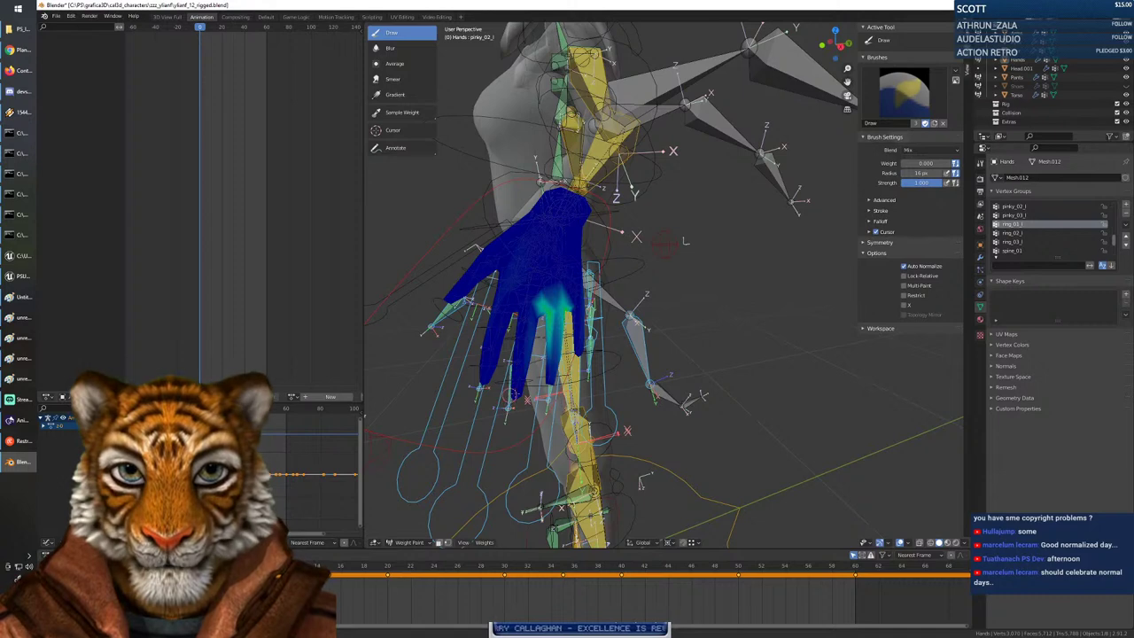
Examine the middle_03_l and middle_02_l vertex groups on the left hand for stray weights.
{"action": "scroll", "coordinate": [1021, 230], "scroll_direction": "up", "scroll_amount": 1}
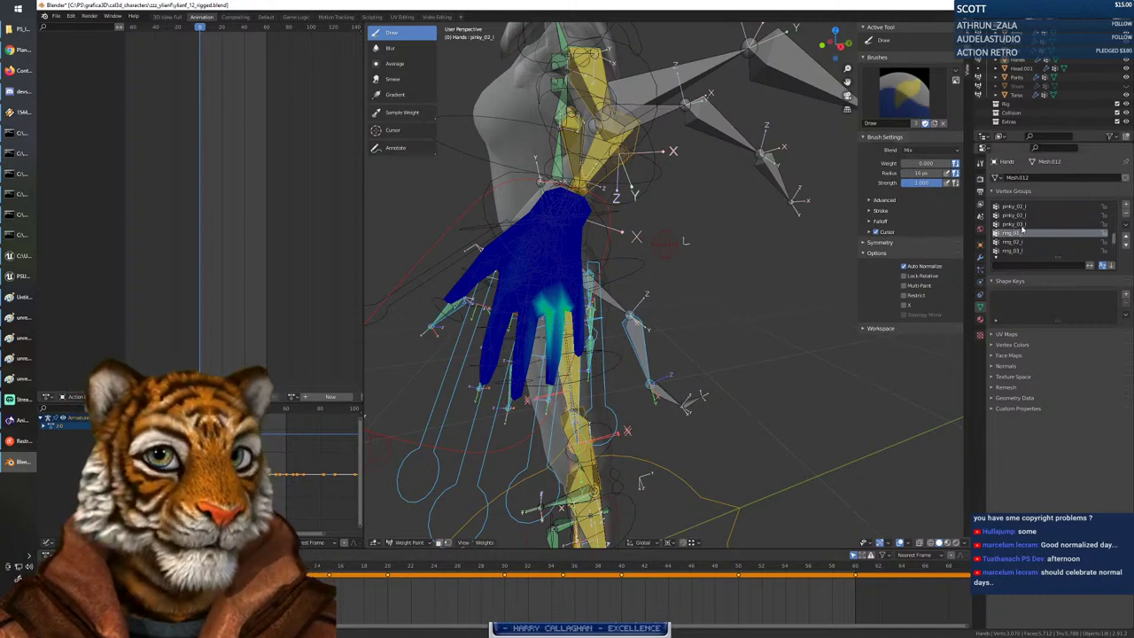
{"action": "scroll", "coordinate": [1034, 234], "scroll_direction": "up", "scroll_amount": 1}
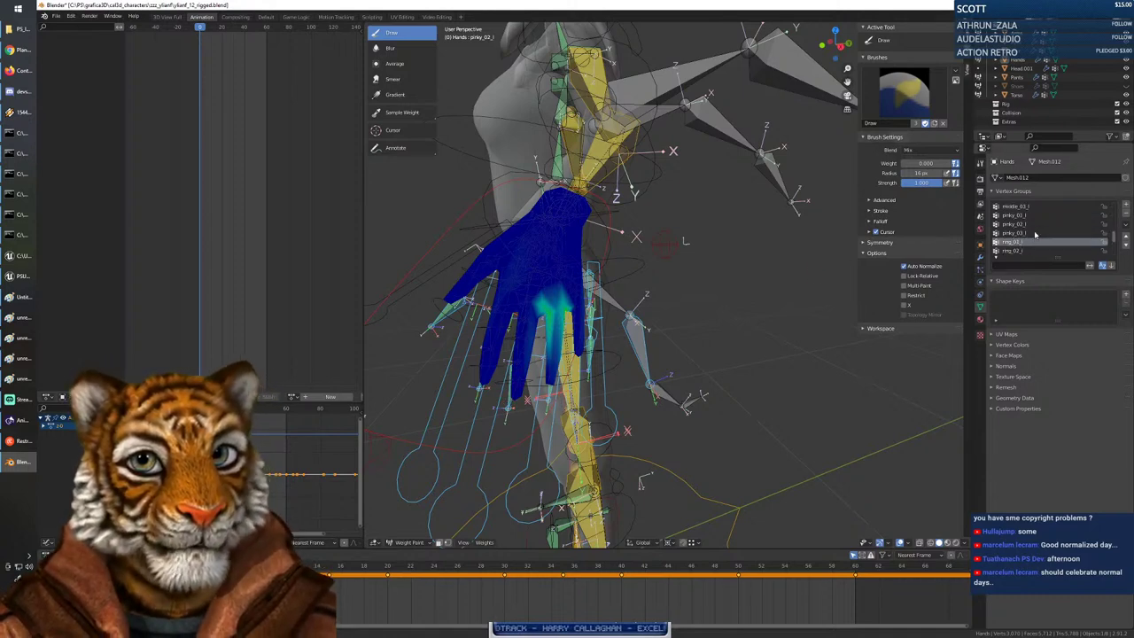
{"action": "scroll", "coordinate": [1034, 233], "scroll_direction": "up", "scroll_amount": 2}
{"action": "left_click", "coordinate": [1027, 226]}
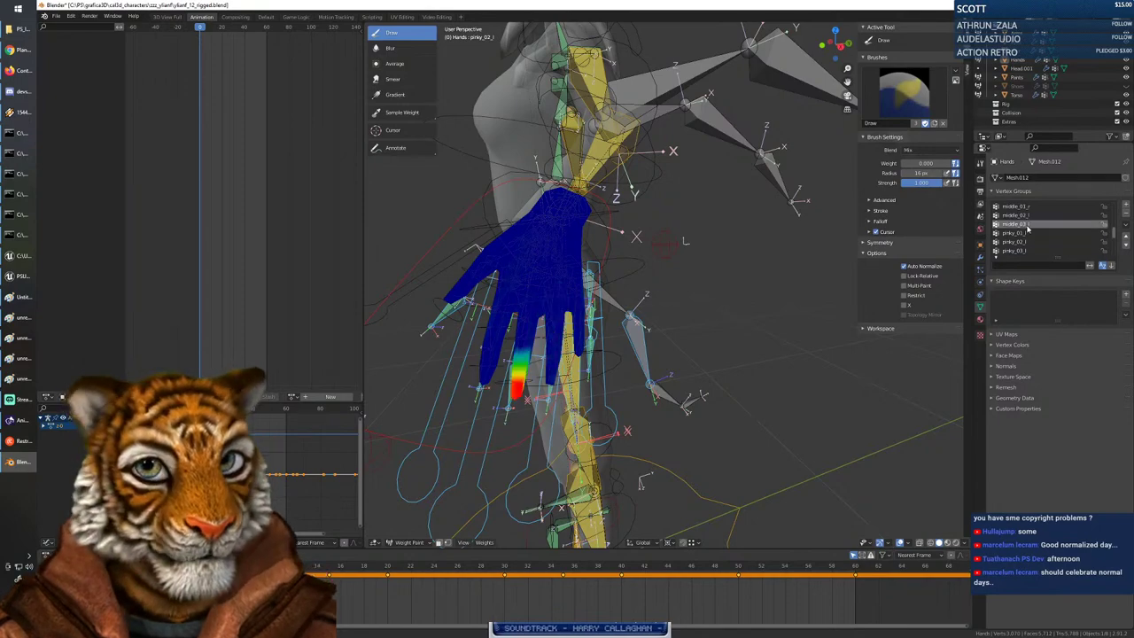
{"action": "middle_click_drag", "start_coordinate": [782, 307], "coordinate": [499, 102]}
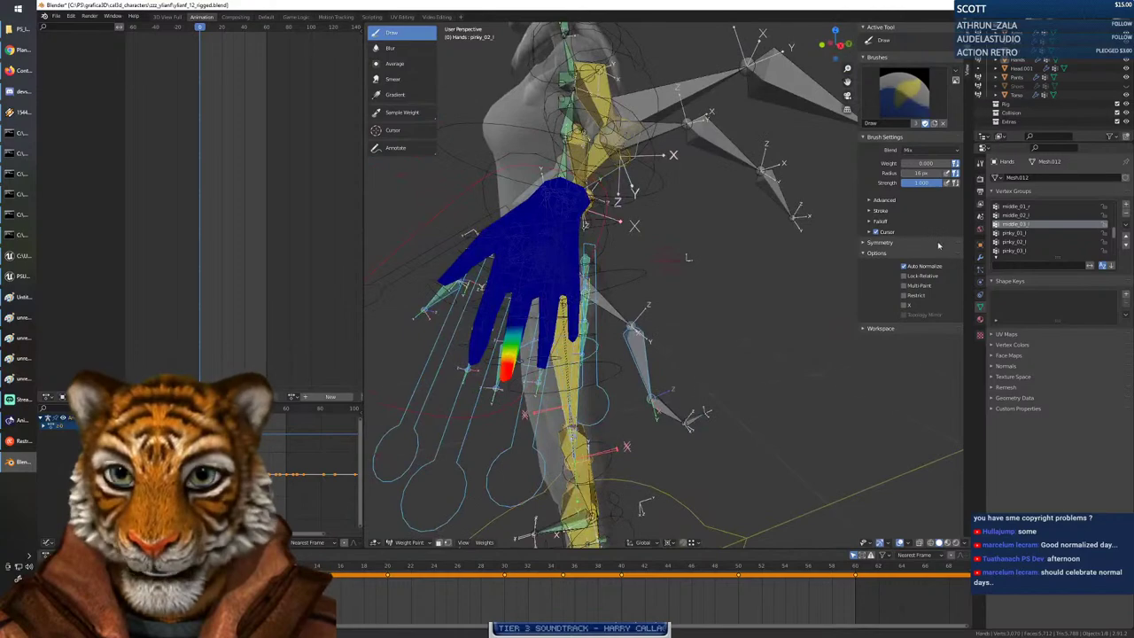
{"action": "left_click", "coordinate": [1028, 217]}
{"action": "middle_click_drag", "start_coordinate": [824, 292], "coordinate": [491, 347]}
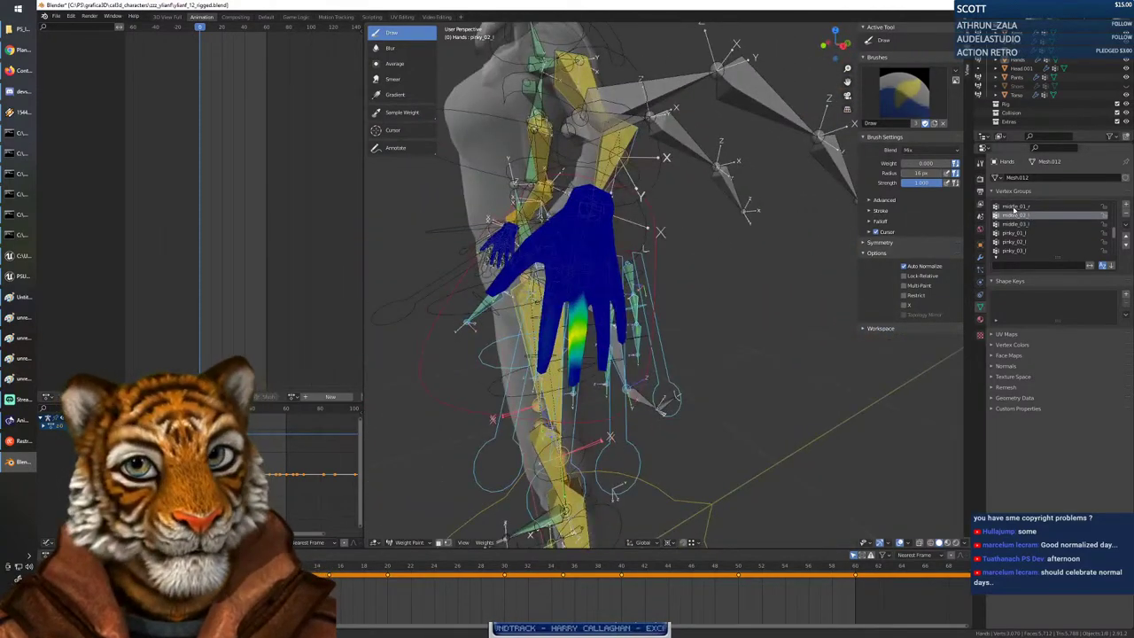
{"action": "left_click", "coordinate": [1015, 207]}
{"action": "mouse_move", "coordinate": [595, 330]}
{"action": "middle_mouse_down"}
{"action": "mouse_move", "coordinate": [613, 328]}
{"action": "mouse_move", "coordinate": [582, 330]}
{"action": "middle_mouse_up"}
Select the middle_01_l vertex group and erase its stray weight from the left index and ring fingers.
{"action": "scroll", "coordinate": [1036, 240], "scroll_direction": "up", "scroll_amount": 1}
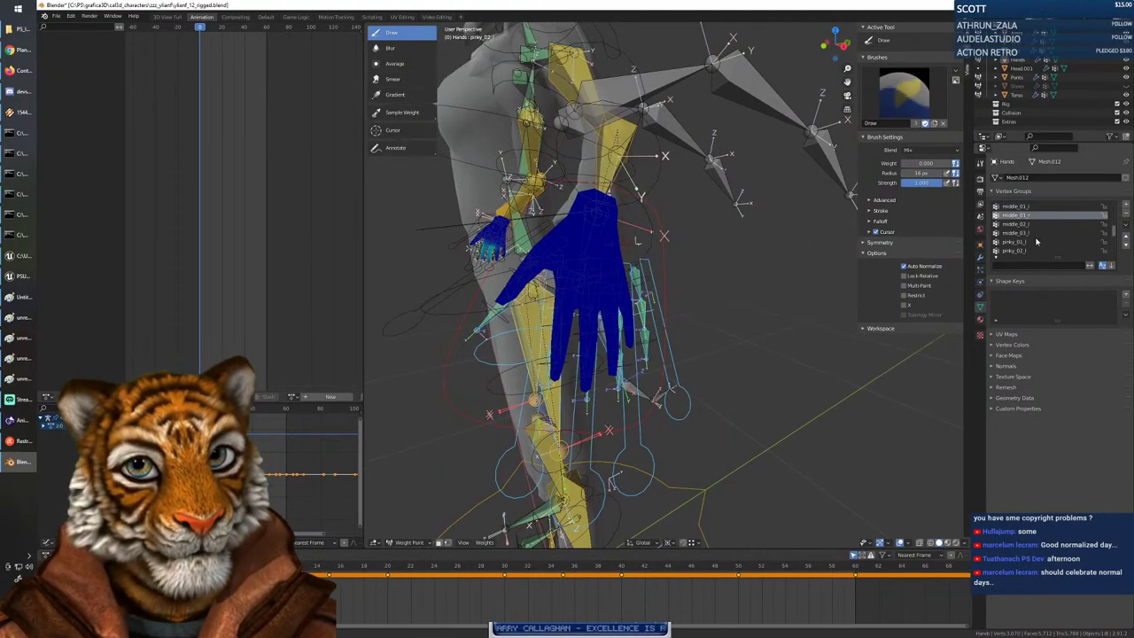
{"action": "scroll", "coordinate": [1038, 238], "scroll_direction": "up", "scroll_amount": 1}
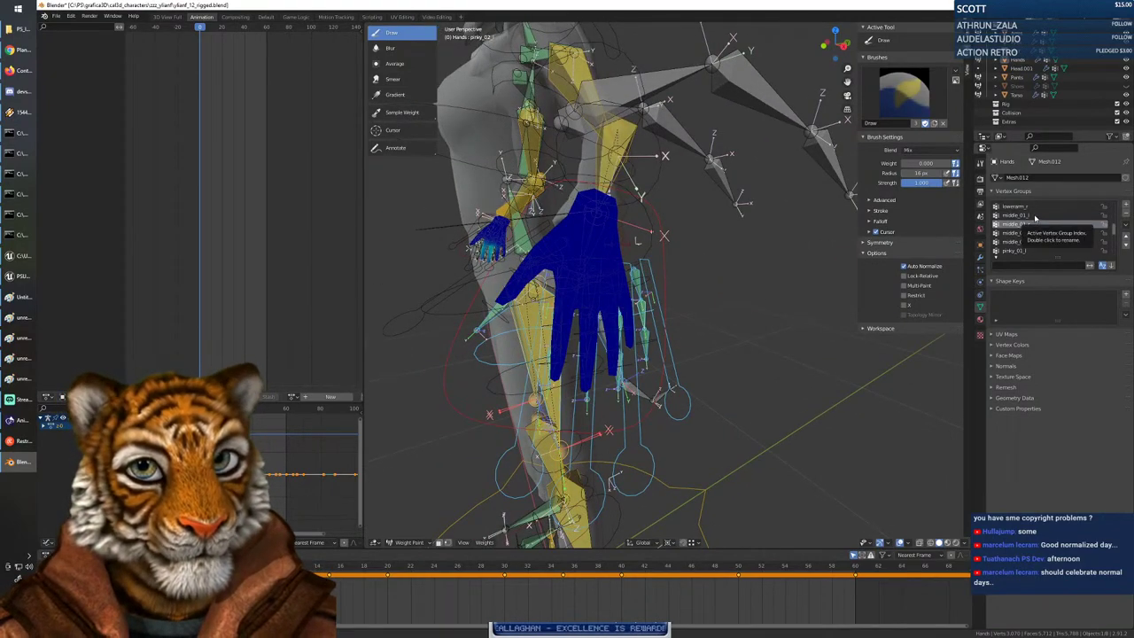
{"action": "left_click", "coordinate": [1035, 216]}
{"action": "scroll", "coordinate": [1043, 232], "scroll_direction": "down", "scroll_amount": 1}
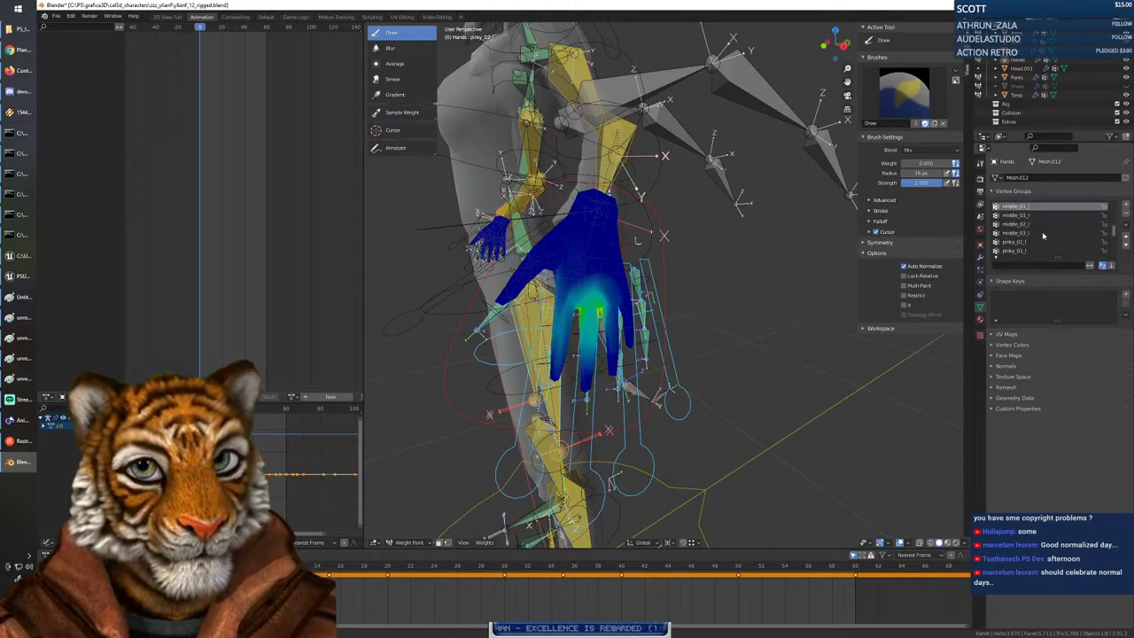
{"action": "middle_click_drag", "start_coordinate": [636, 239], "coordinate": [679, 206]}
{"action": "mouse_move", "coordinate": [557, 382]}
{"action": "left_mouse_down"}
{"action": "mouse_move", "coordinate": [562, 337]}
{"action": "mouse_move", "coordinate": [566, 353]}
{"action": "mouse_move", "coordinate": [585, 348]}
{"action": "mouse_move", "coordinate": [551, 321]}
{"action": "mouse_move", "coordinate": [501, 411]}
{"action": "mouse_move", "coordinate": [522, 353]}
{"action": "left_mouse_up"}
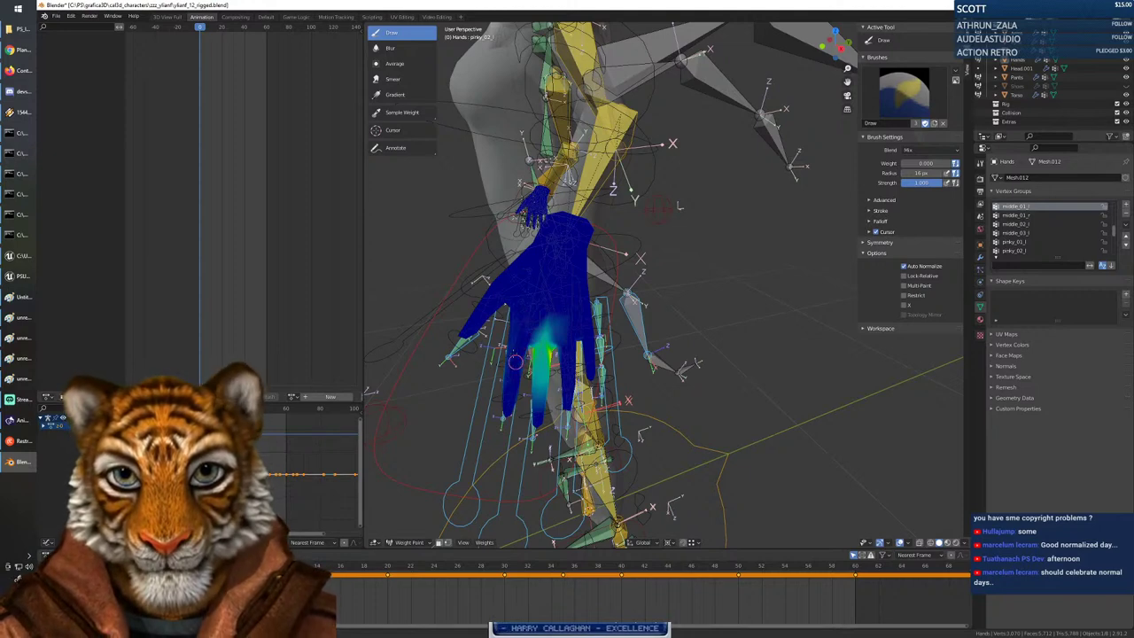
{"action": "middle_click_drag", "start_coordinate": [517, 361], "coordinate": [679, 316]}
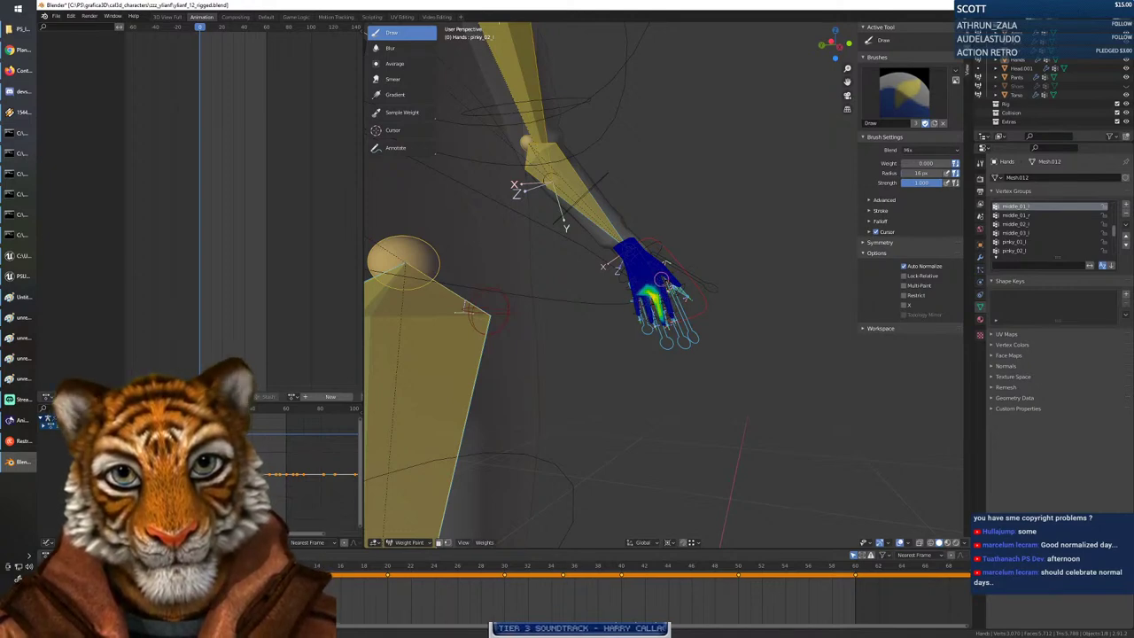
{"action": "middle_click_drag", "start_coordinate": [664, 297], "coordinate": [523, 360]}
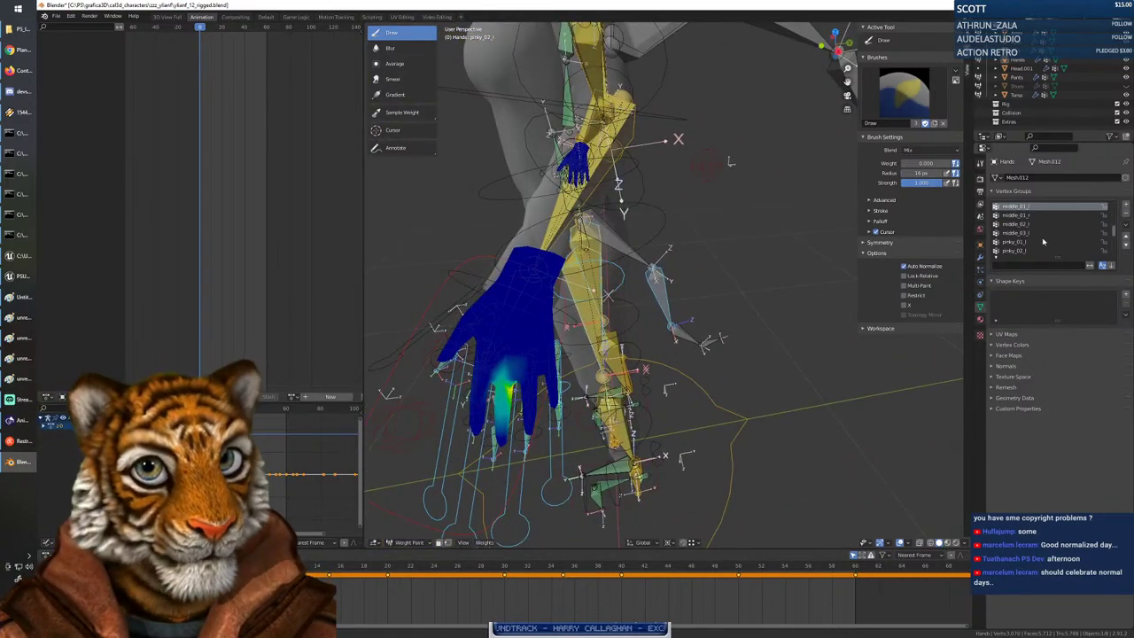
Examine the index_03_l and index_02_l vertex groups on the left hand for stray weights.
{"action": "scroll", "coordinate": [1043, 241], "scroll_direction": "up", "scroll_amount": 3}
{"action": "scroll", "coordinate": [1043, 241], "scroll_direction": "up", "scroll_amount": 1}
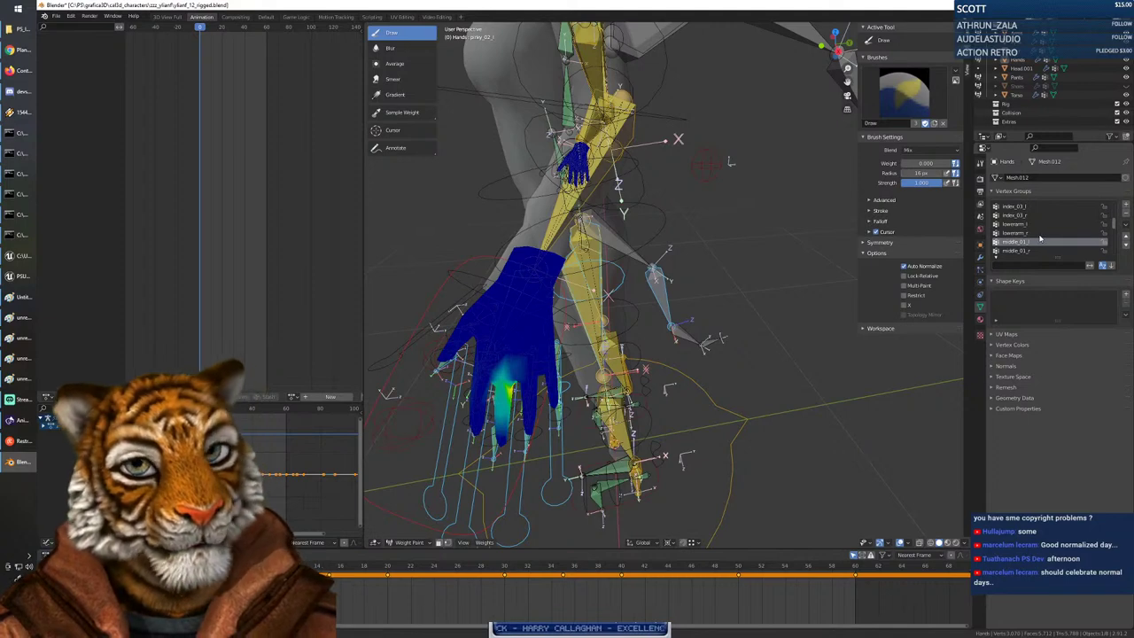
{"action": "scroll", "coordinate": [1041, 237], "scroll_direction": "down", "scroll_amount": 8}
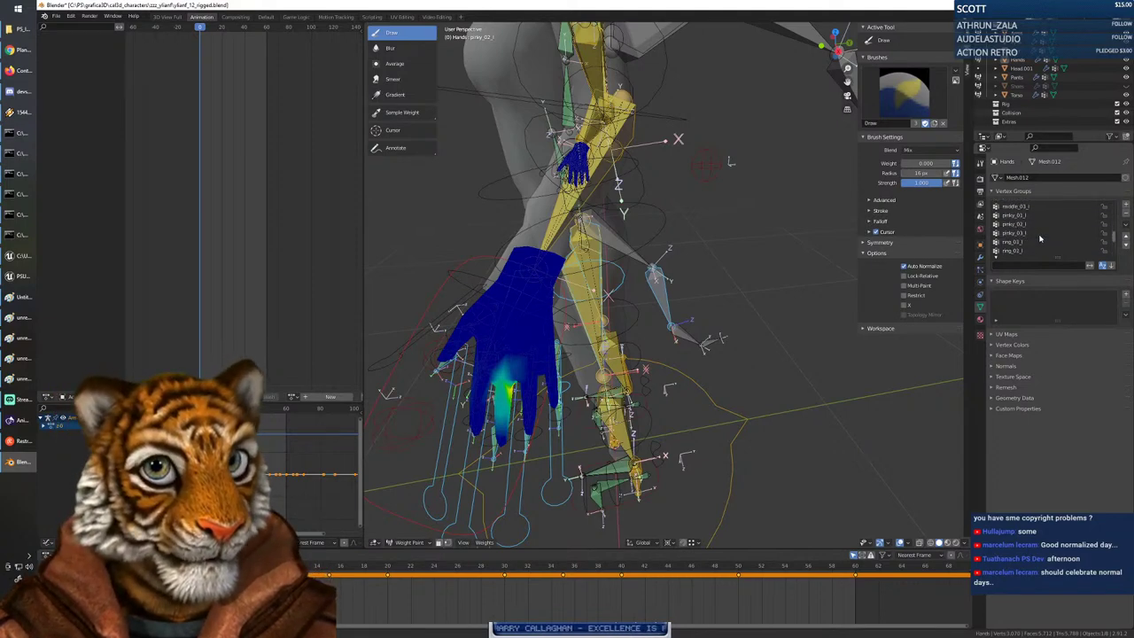
{"action": "scroll", "coordinate": [1039, 237], "scroll_direction": "up", "scroll_amount": 8}
{"action": "scroll", "coordinate": [1044, 231], "scroll_direction": "down", "scroll_amount": 1}
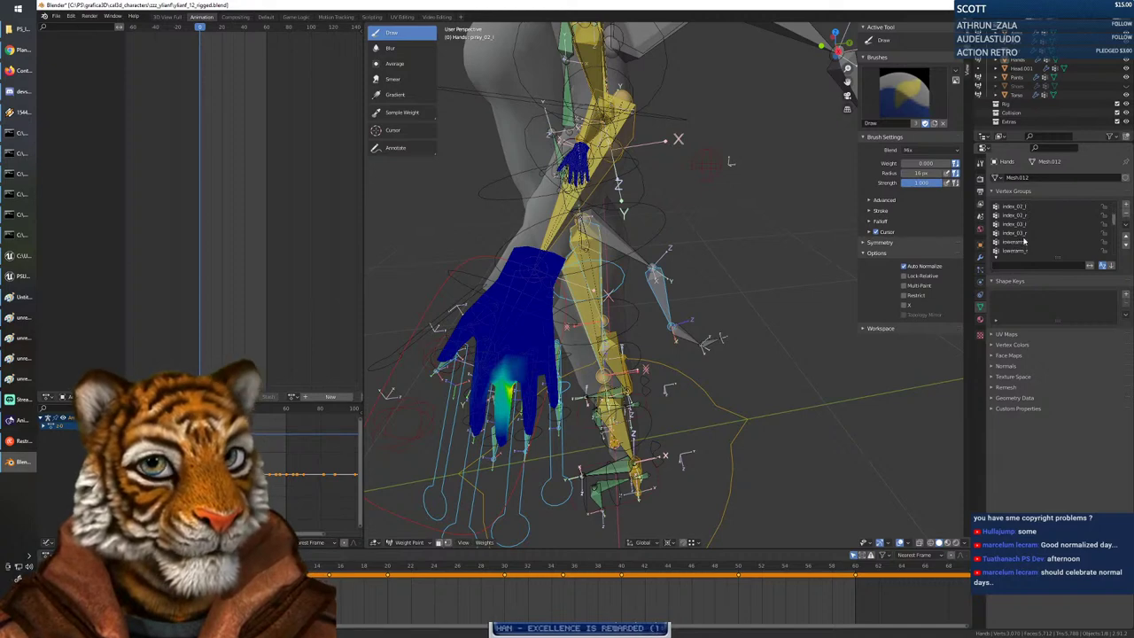
{"action": "left_click", "coordinate": [1025, 227]}
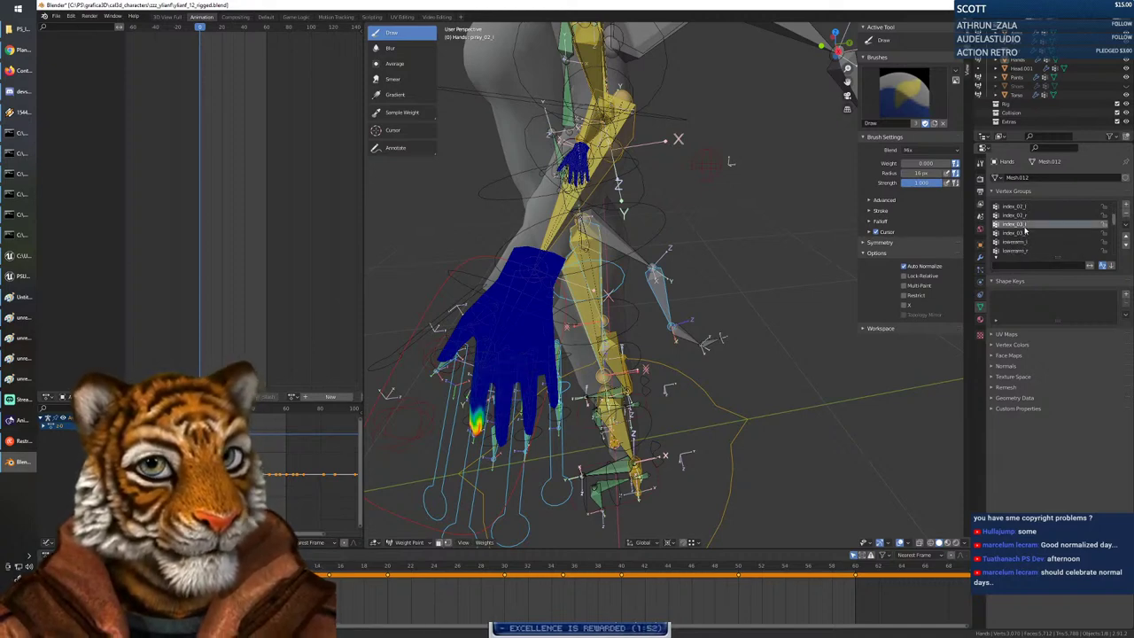
{"action": "scroll", "coordinate": [1063, 237], "scroll_direction": "down", "scroll_amount": 5}
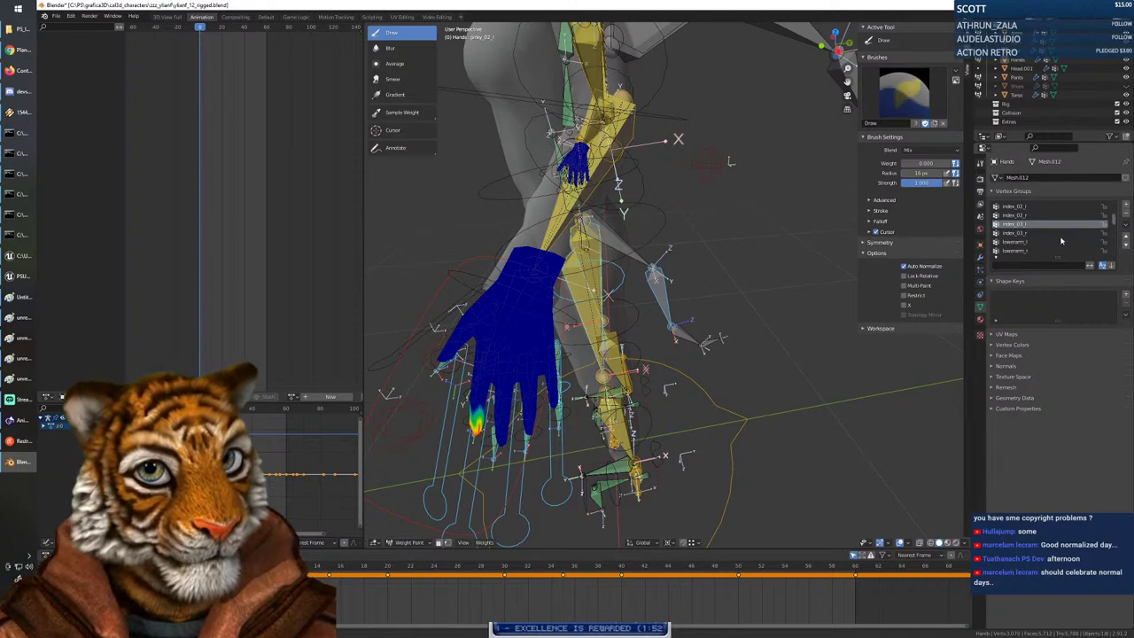
{"action": "scroll", "coordinate": [1060, 240], "scroll_direction": "up", "scroll_amount": 5}
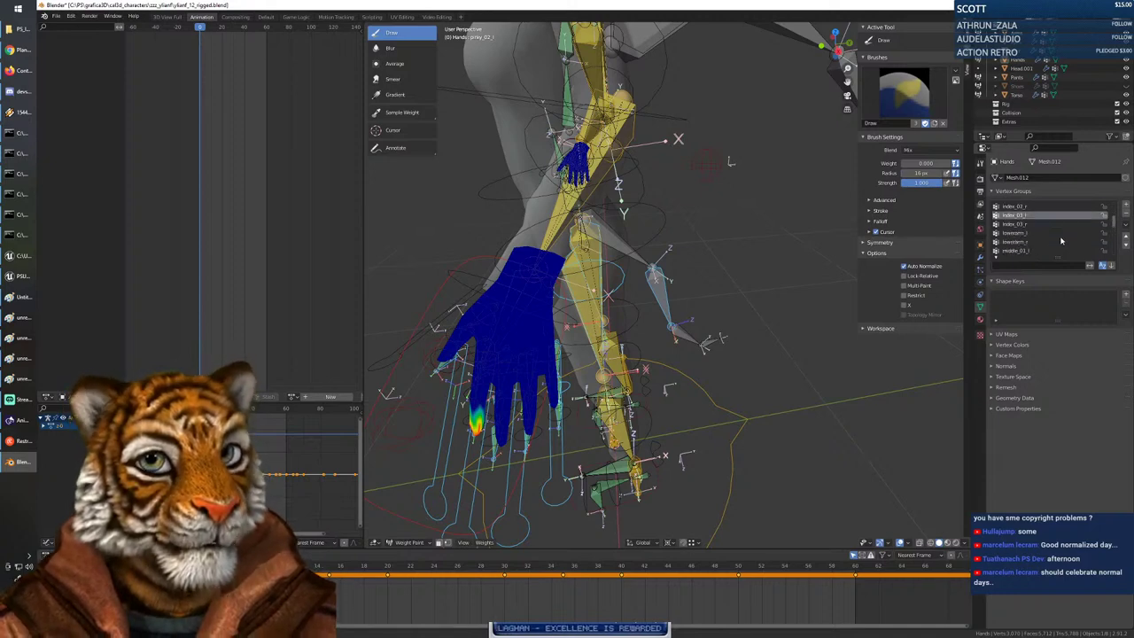
{"action": "mouse_move", "coordinate": [546, 354]}
{"action": "middle_mouse_down"}
{"action": "mouse_move", "coordinate": [709, 336]}
{"action": "mouse_move", "coordinate": [779, 354]}
{"action": "mouse_move", "coordinate": [709, 336]}
{"action": "mouse_move", "coordinate": [552, 353]}
{"action": "middle_mouse_up"}
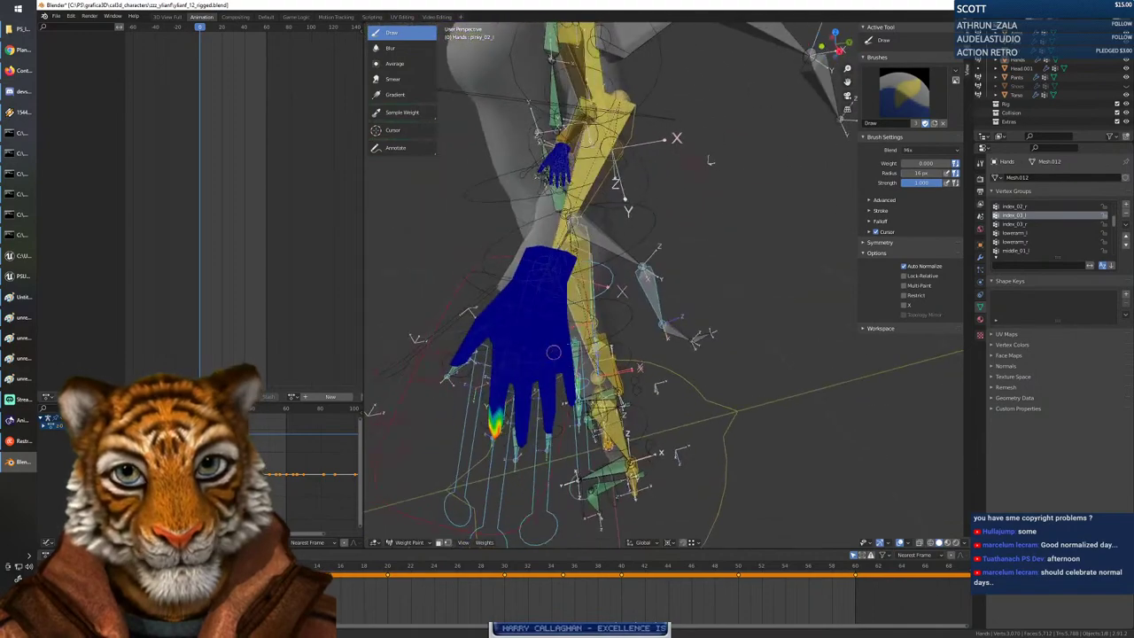
{"action": "scroll", "coordinate": [1026, 233], "scroll_direction": "up", "scroll_amount": 1}
{"action": "left_click", "coordinate": [1031, 207]}
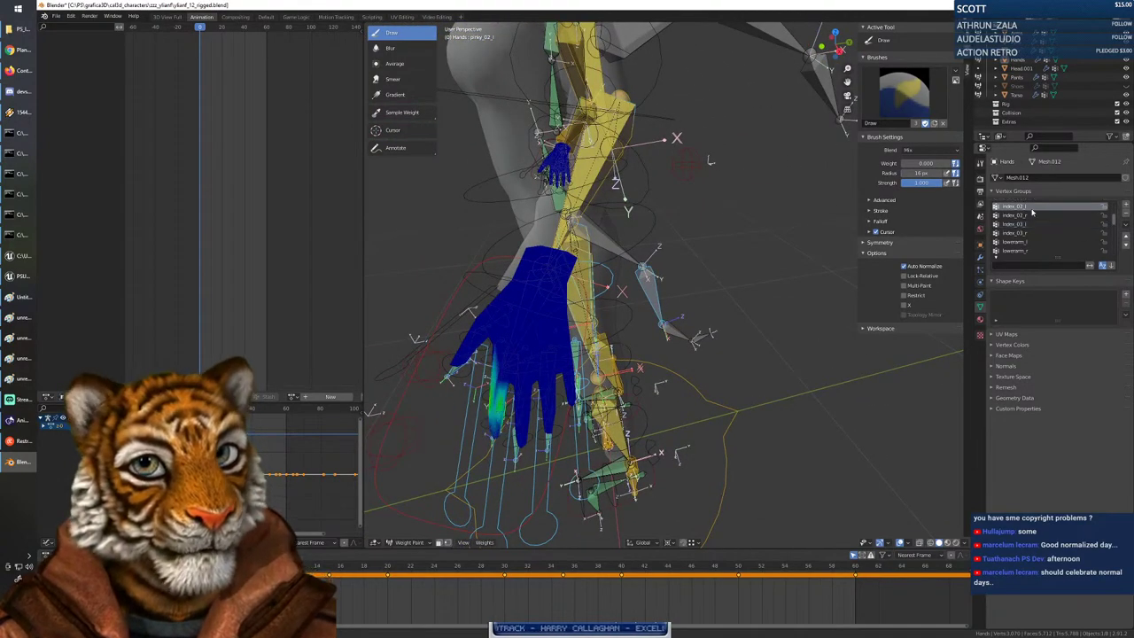
{"action": "mouse_move", "coordinate": [602, 346]}
{"action": "middle_mouse_down"}
{"action": "mouse_move", "coordinate": [709, 346]}
{"action": "mouse_move", "coordinate": [608, 348]}
{"action": "mouse_move", "coordinate": [726, 301]}
{"action": "mouse_move", "coordinate": [791, 313]}
{"action": "mouse_move", "coordinate": [616, 358]}
{"action": "middle_mouse_up"}
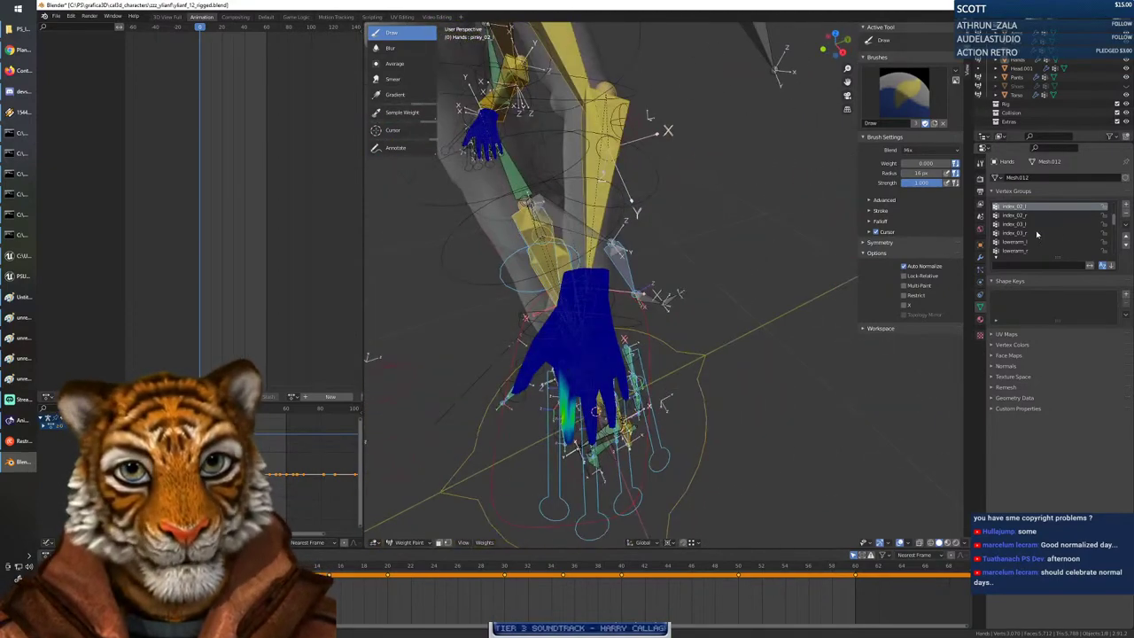
Select the index_01_l vertex group and erase its stray weight from the left thumb and middle finger.
{"action": "scroll", "coordinate": [1036, 233], "scroll_direction": "up", "scroll_amount": 2}
{"action": "left_click", "coordinate": [1018, 207]}
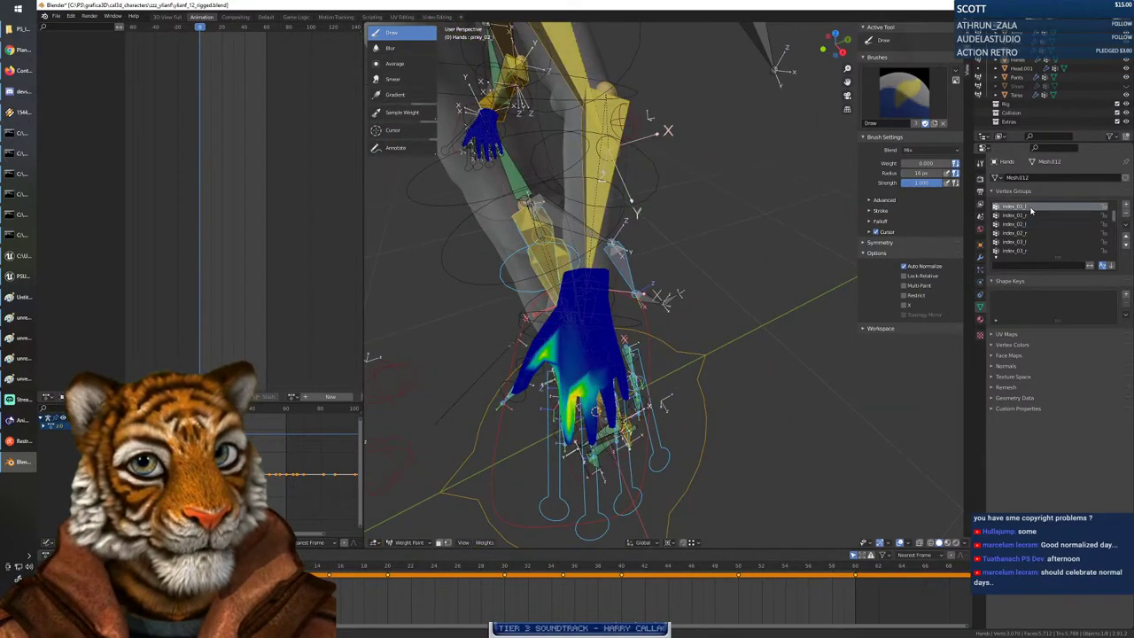
{"action": "middle_click_drag", "start_coordinate": [656, 354], "coordinate": [630, 359]}
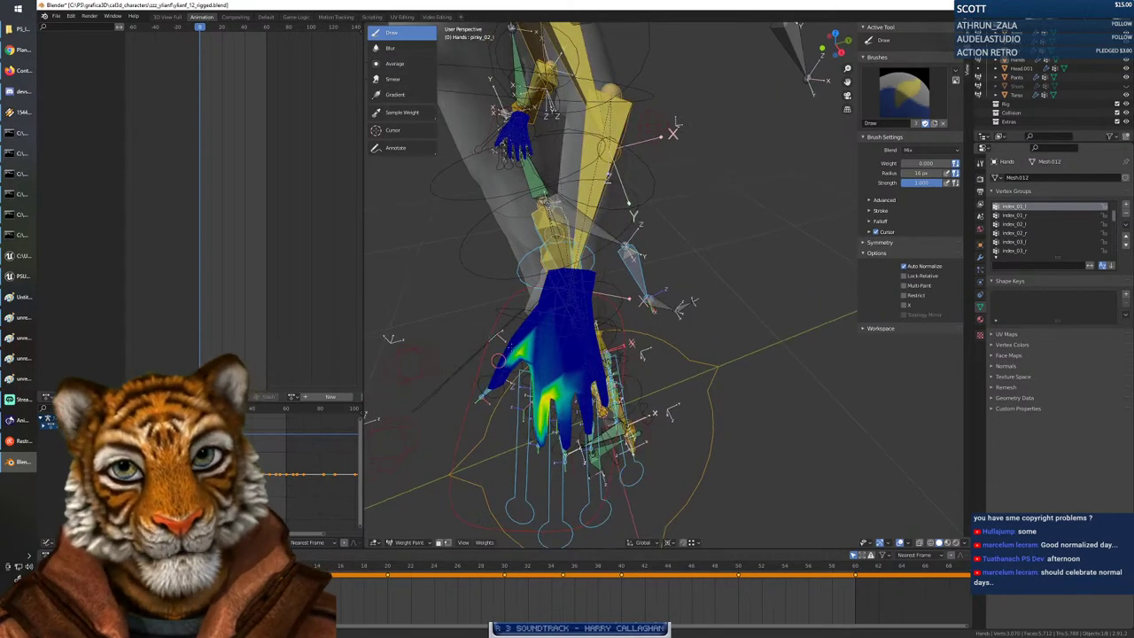
{"action": "mouse_move", "coordinate": [519, 347]}
{"action": "left_mouse_down"}
{"action": "mouse_move", "coordinate": [512, 366]}
{"action": "mouse_move", "coordinate": [582, 379]}
{"action": "mouse_move", "coordinate": [574, 412]}
{"action": "mouse_move", "coordinate": [553, 366]}
{"action": "mouse_move", "coordinate": [564, 413]}
{"action": "mouse_move", "coordinate": [568, 395]}
{"action": "mouse_move", "coordinate": [554, 394]}
{"action": "left_mouse_up"}
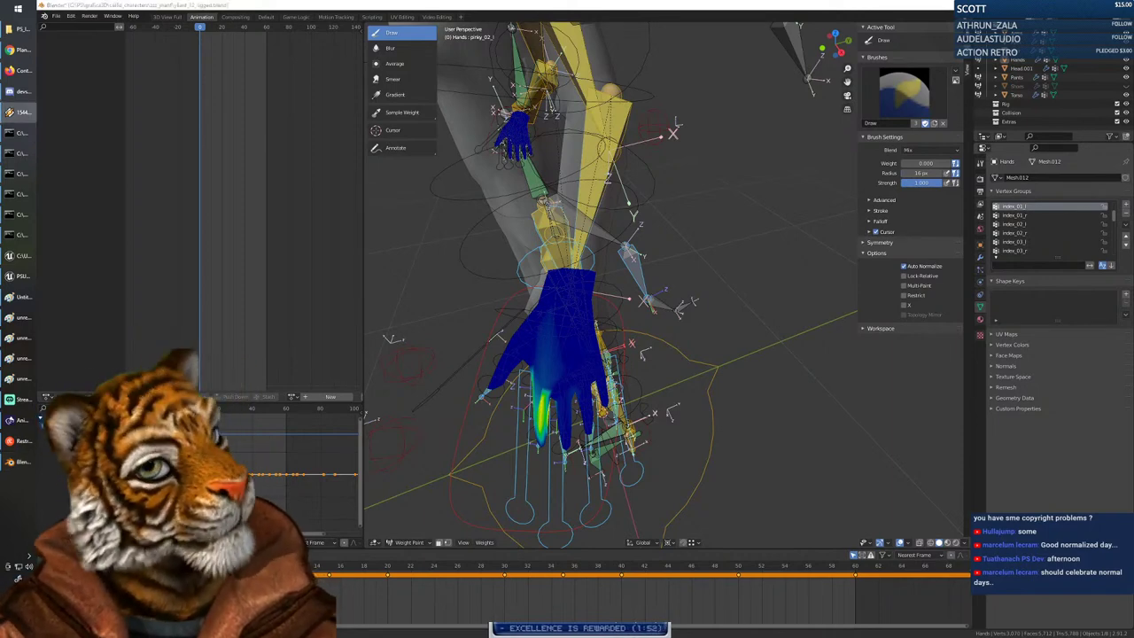
{"action": "mouse_move", "coordinate": [621, 361]}
{"action": "middle_mouse_down"}
{"action": "mouse_move", "coordinate": [726, 294]}
{"action": "mouse_move", "coordinate": [640, 285]}
{"action": "middle_mouse_up"}
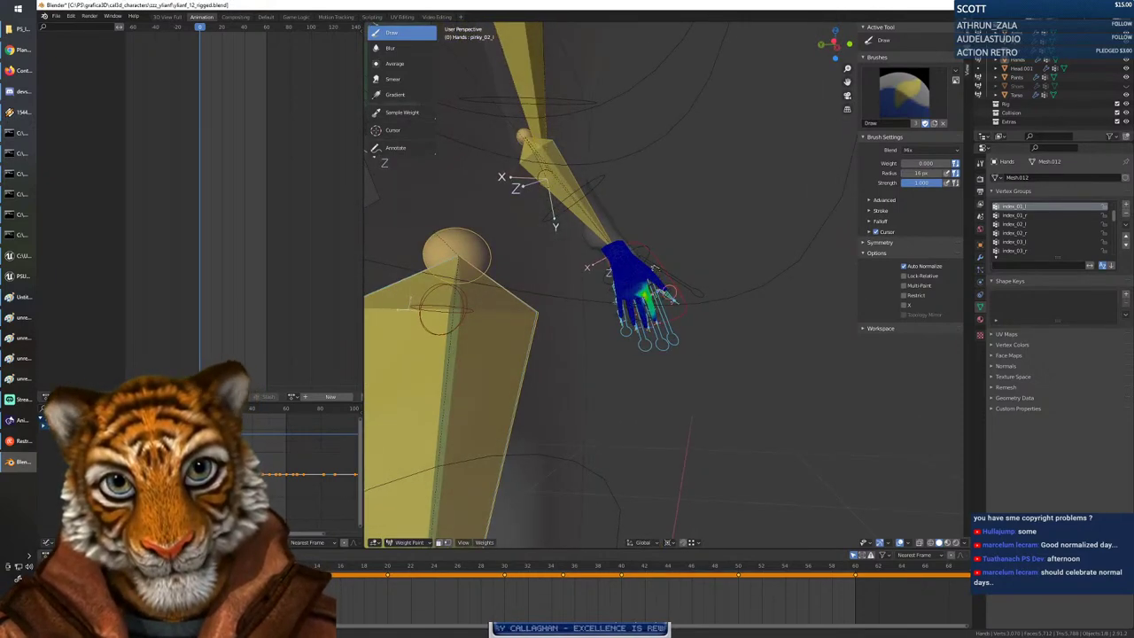
{"action": "mouse_move", "coordinate": [702, 286]}
{"action": "middle_mouse_down"}
{"action": "mouse_move", "coordinate": [541, 331]}
{"action": "mouse_move", "coordinate": [548, 324]}
{"action": "middle_mouse_up"}
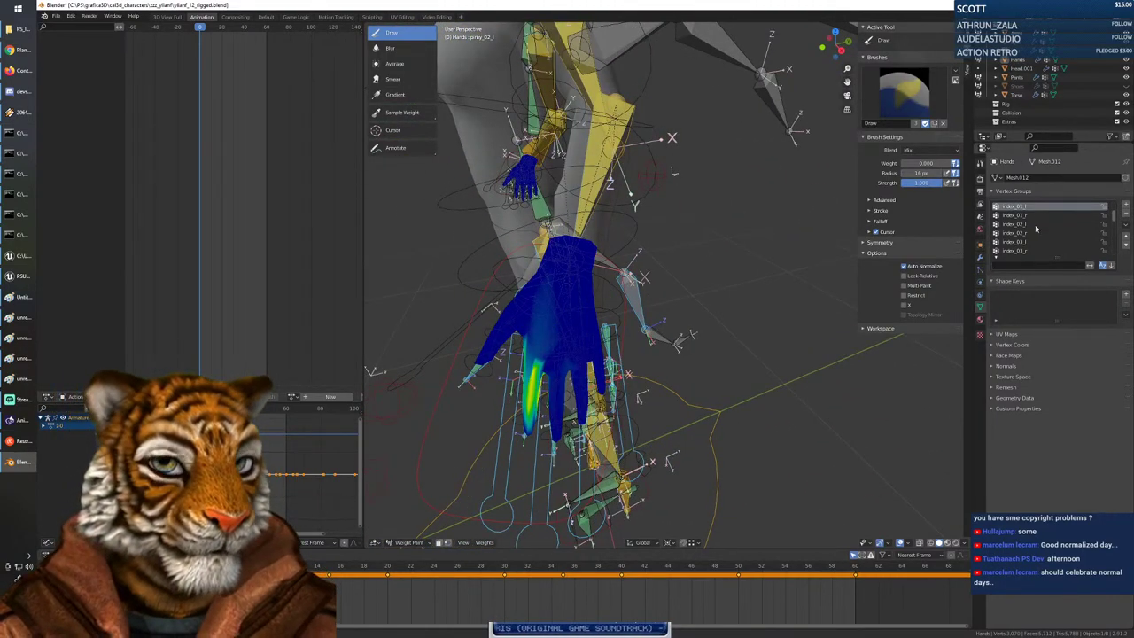
Examine the thumb_03_l and thumb_02_l vertex groups on the left hand for stray weights.
{"action": "scroll", "coordinate": [1034, 228], "scroll_direction": "up", "scroll_amount": 2}
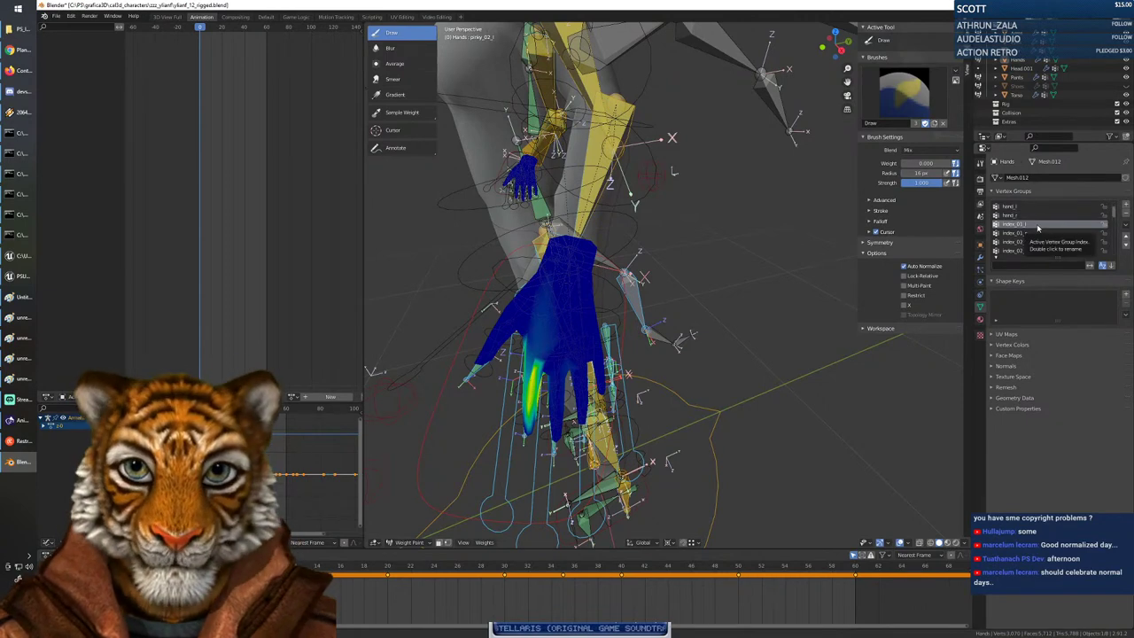
{"action": "scroll", "coordinate": [1041, 232], "scroll_direction": "down", "scroll_amount": 12}
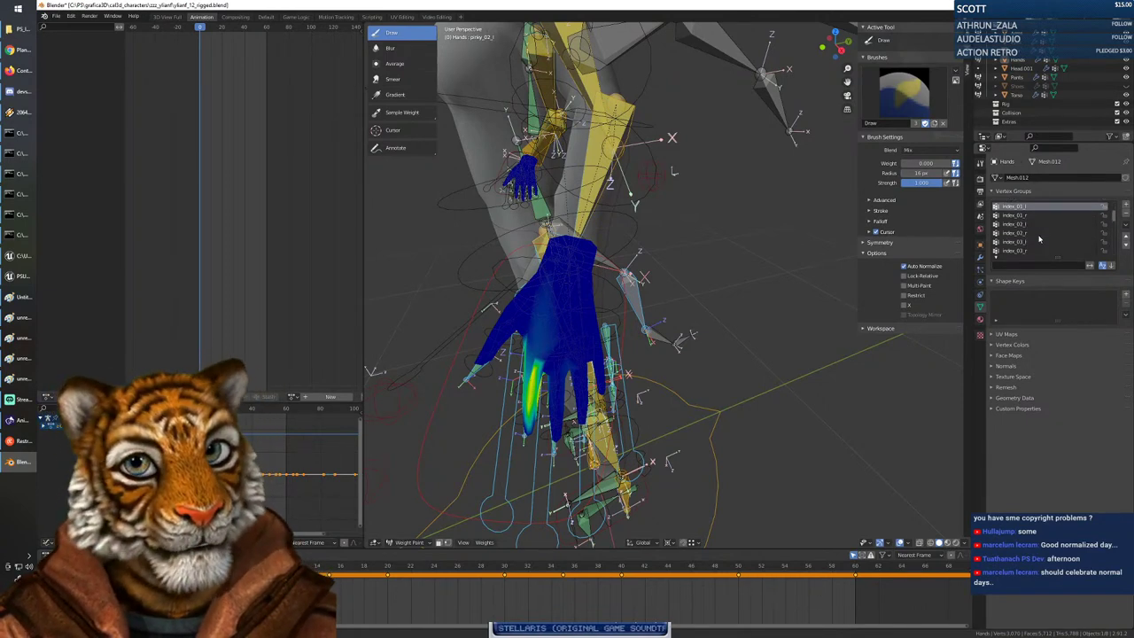
{"action": "scroll", "coordinate": [1041, 246], "scroll_direction": "down", "scroll_amount": 1}
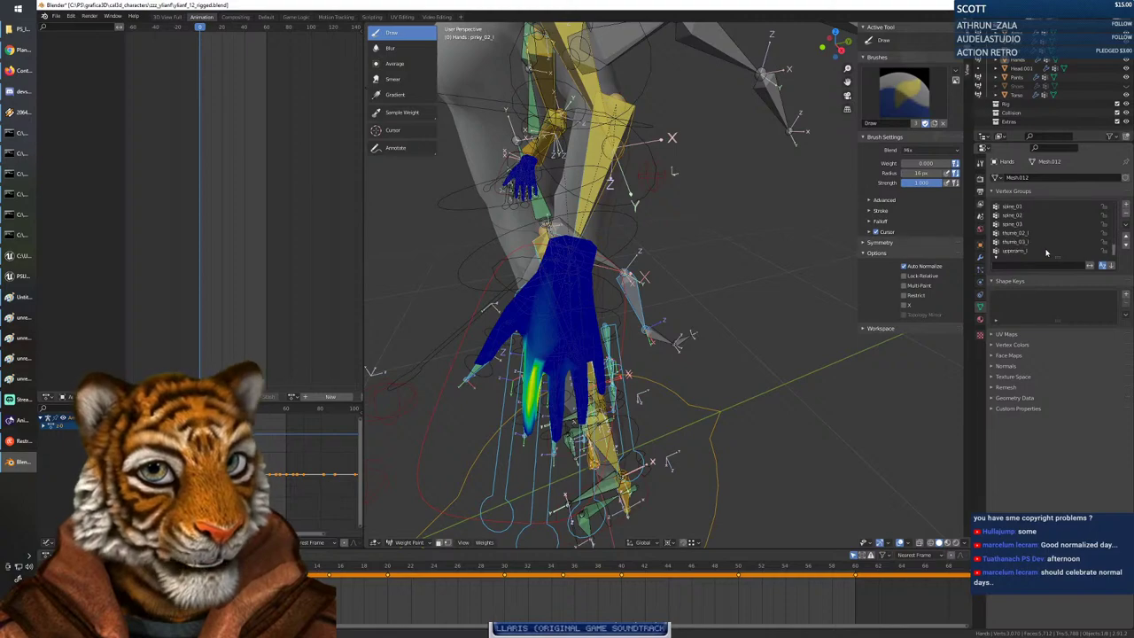
{"action": "left_click", "coordinate": [1027, 243]}
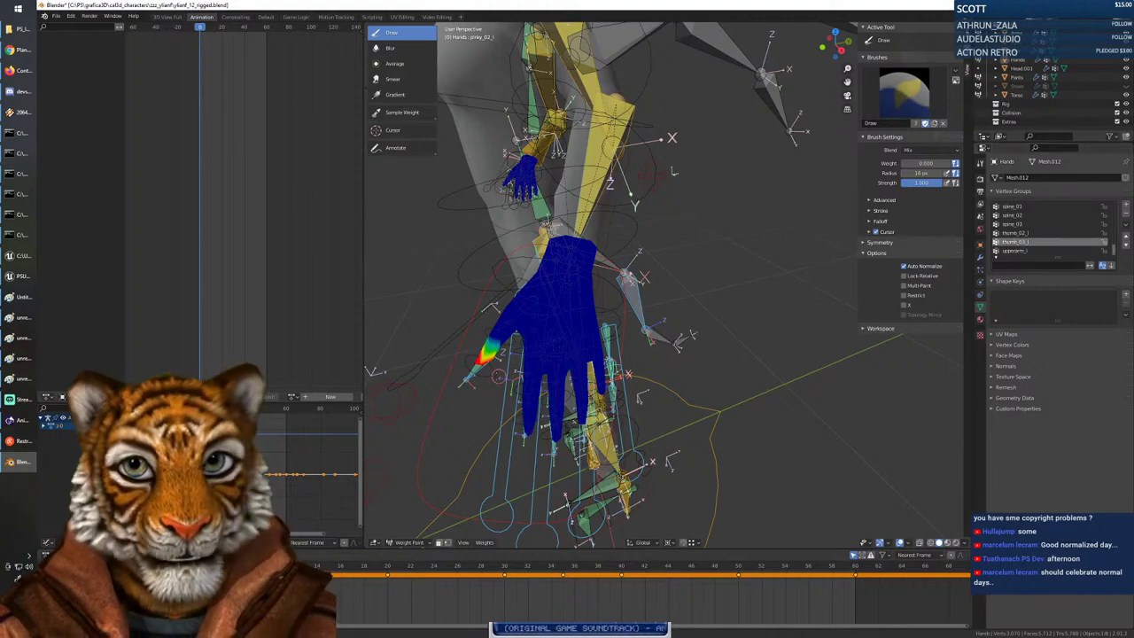
{"action": "middle_click_drag", "start_coordinate": [498, 376], "coordinate": [771, 323]}
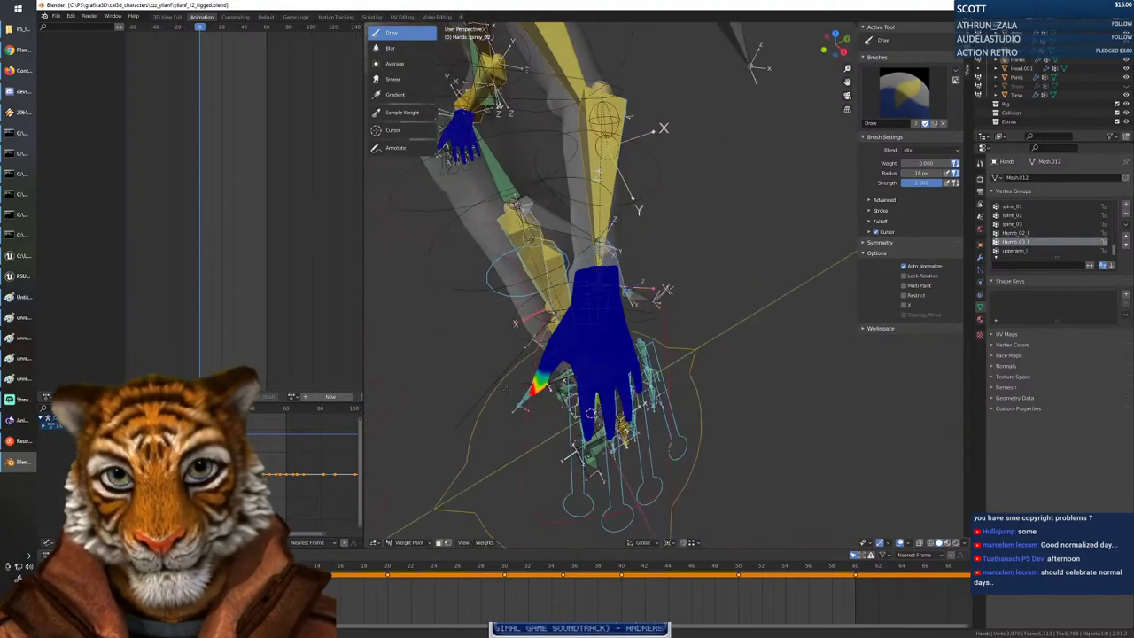
{"action": "left_click", "coordinate": [1023, 234]}
{"action": "middle_click_drag", "start_coordinate": [567, 354], "coordinate": [770, 310]}
{"action": "mouse_move", "coordinate": [567, 319]}
{"action": "middle_mouse_down"}
{"action": "mouse_move", "coordinate": [637, 310]}
{"action": "mouse_move", "coordinate": [532, 310]}
{"action": "mouse_move", "coordinate": [469, 332]}
{"action": "mouse_move", "coordinate": [557, 353]}
{"action": "middle_mouse_up"}
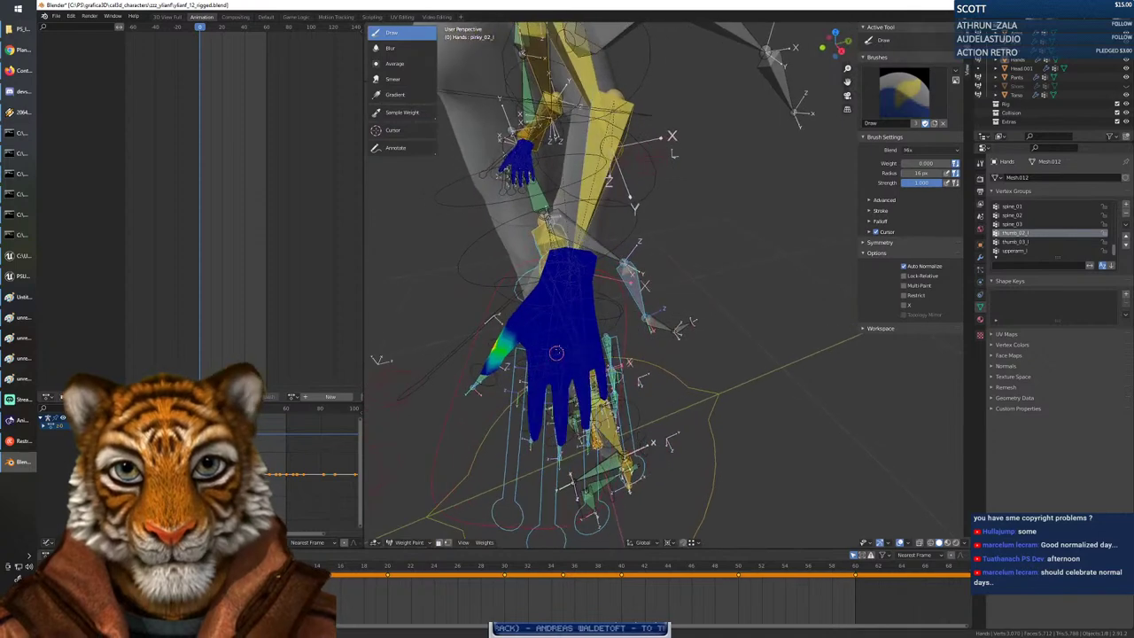
Select the thumb_01_l bone and paint weight at the base of the left thumb with a brush weight of 0.317.
{"action": "left_click", "coordinate": [533, 313], "text": "ctrl"}
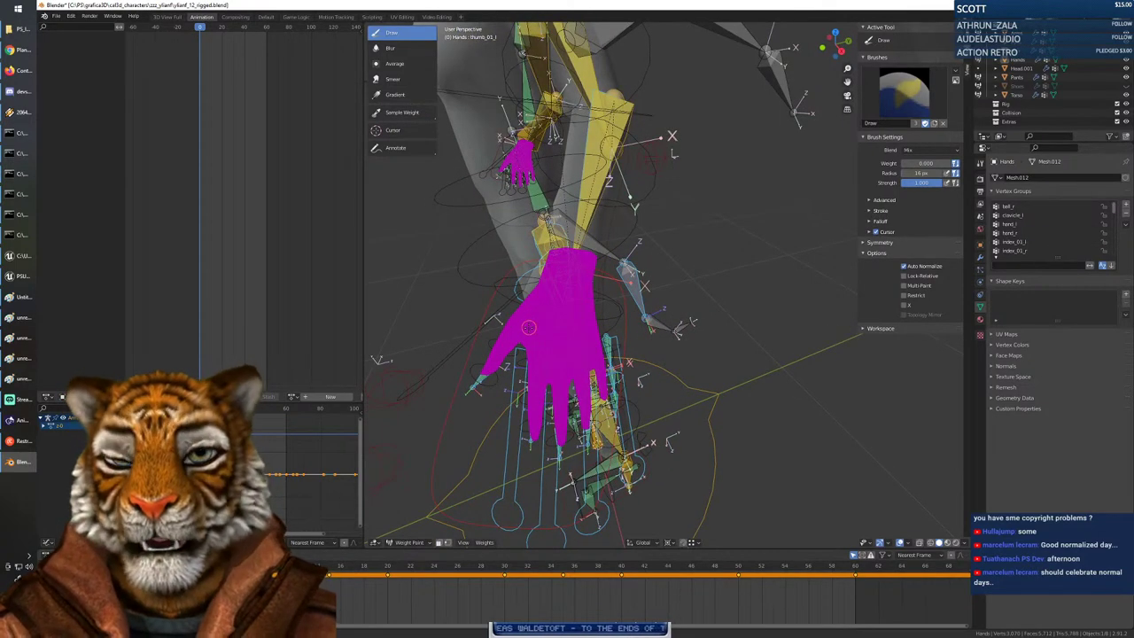
{"action": "middle_click_drag", "start_coordinate": [663, 314], "coordinate": [635, 339]}
{"action": "right_click", "coordinate": [634, 338]}
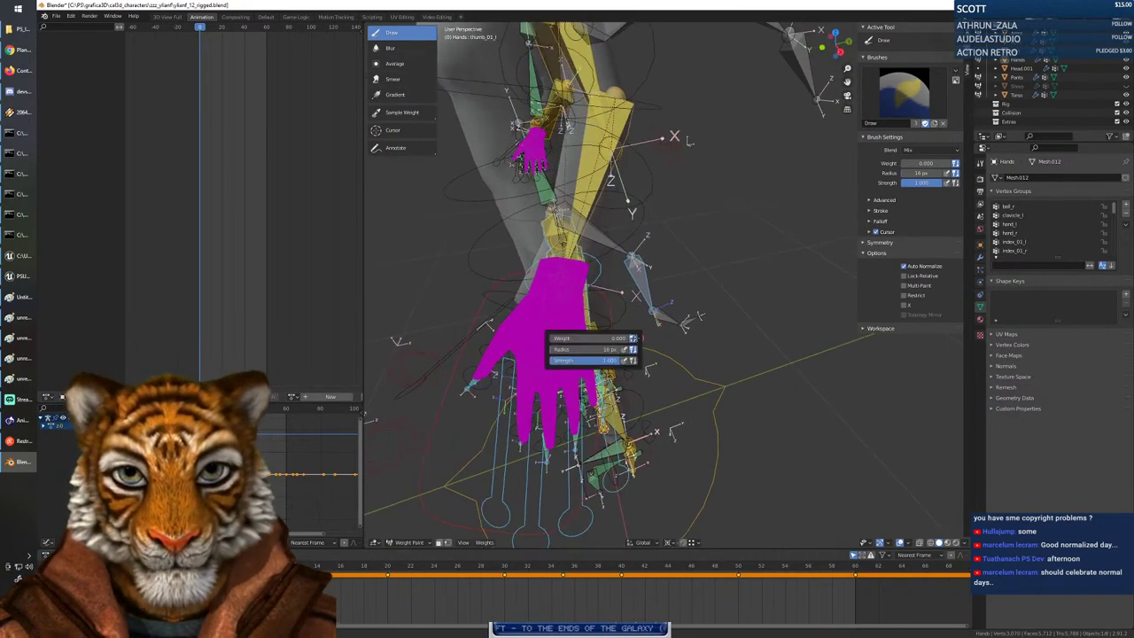
{"action": "left_click_drag", "start_coordinate": [564, 338], "coordinate": [573, 337]}
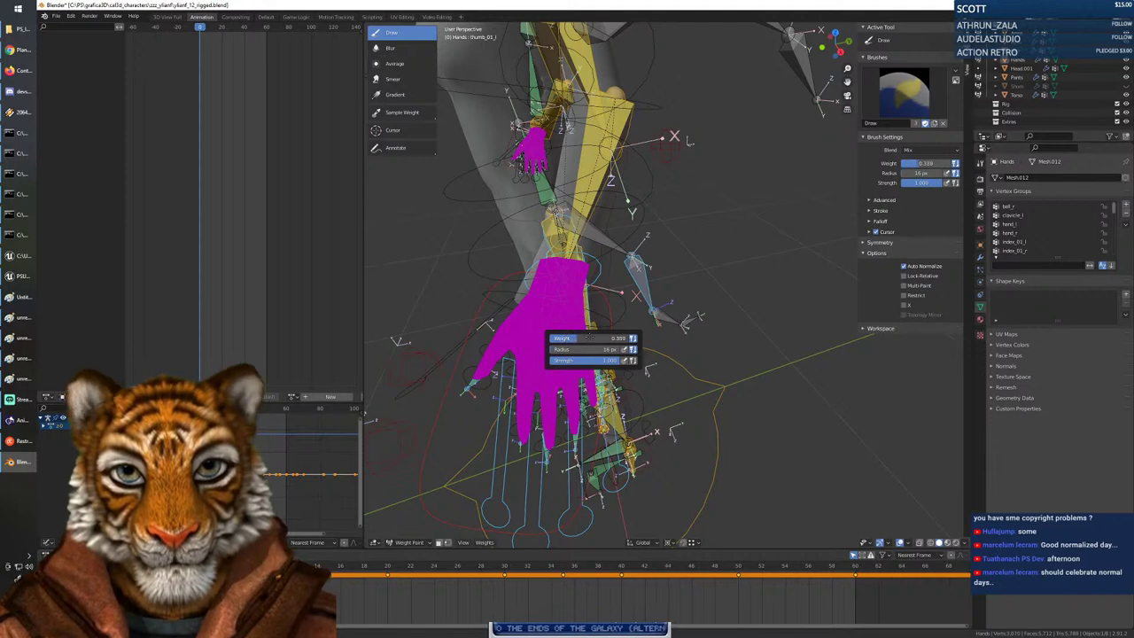
{"action": "left_click", "coordinate": [499, 311]}
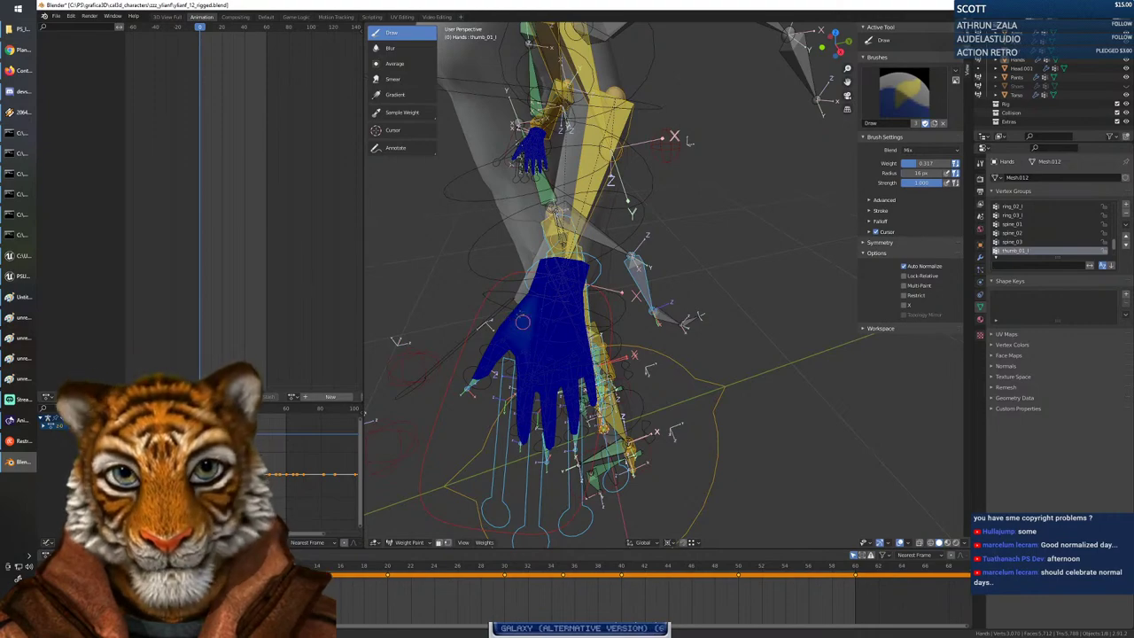
{"action": "left_click_drag", "start_coordinate": [520, 299], "coordinate": [524, 314]}
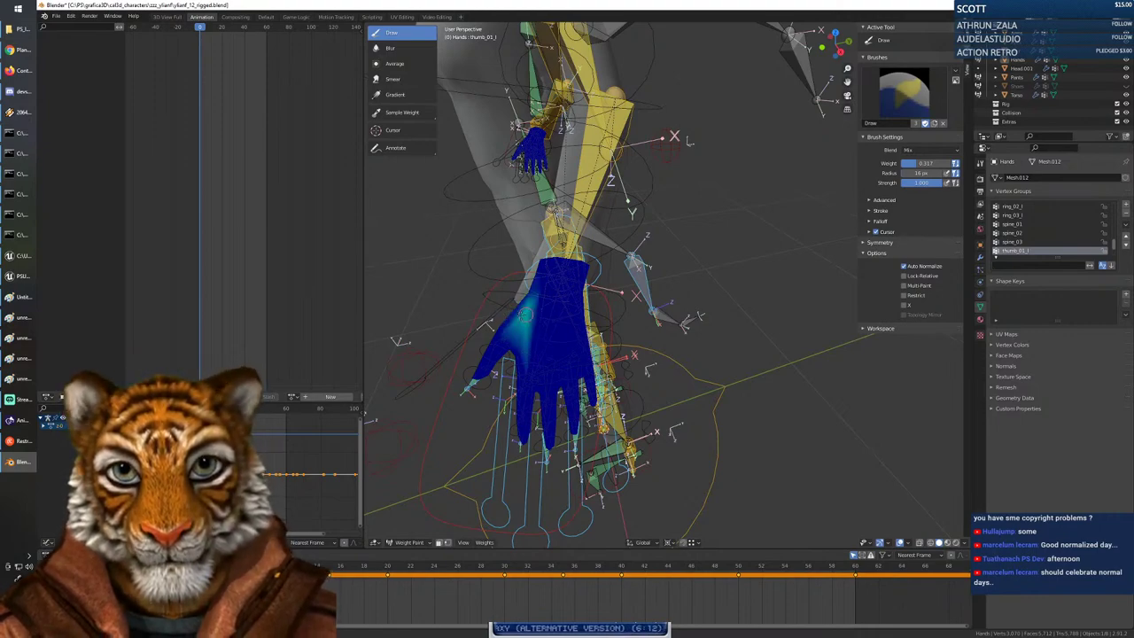
Set the brush weight to 0 and erase thumb_01_l weight from the left palm towards the wrist, checking the remaining thumb-base blend.
{"action": "mouse_move", "coordinate": [498, 314]}
{"action": "middle_mouse_down"}
{"action": "mouse_move", "coordinate": [689, 234]}
{"action": "mouse_move", "coordinate": [652, 252]}
{"action": "mouse_move", "coordinate": [672, 251]}
{"action": "middle_mouse_up"}
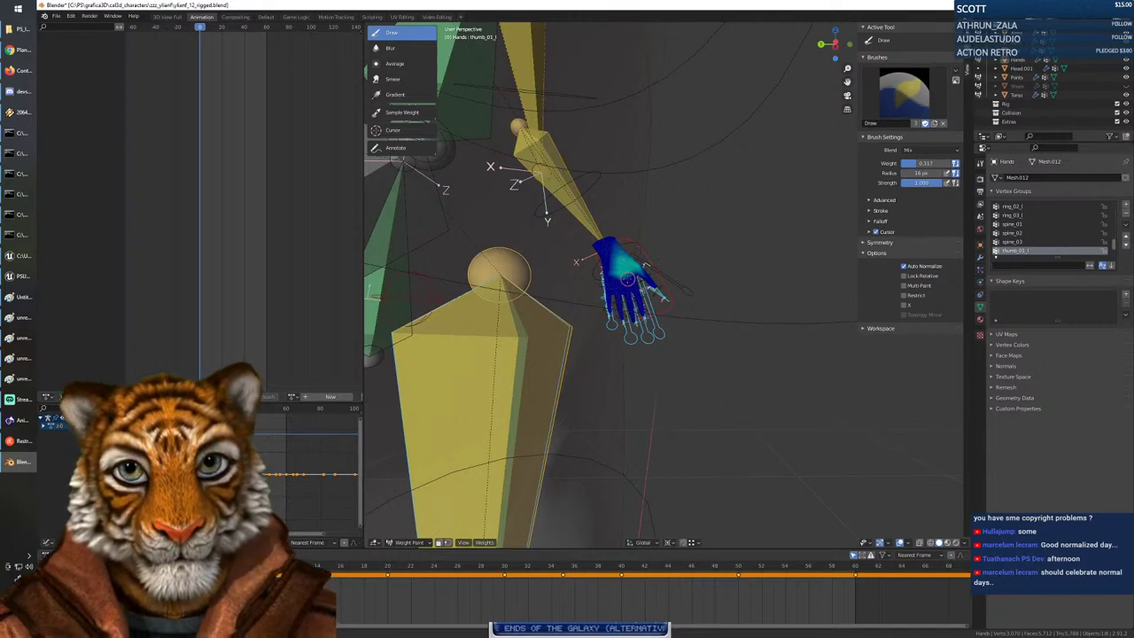
{"action": "right_click", "coordinate": [644, 263]}
{"action": "left_click_drag", "start_coordinate": [569, 276], "coordinate": [531, 276]}
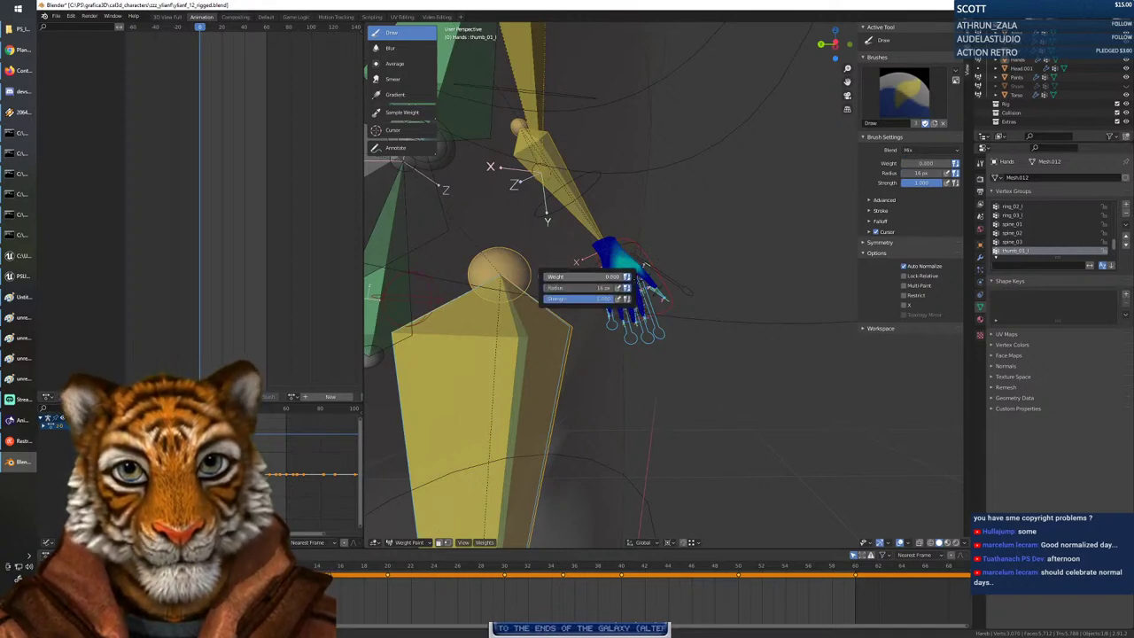
{"action": "mouse_move", "coordinate": [622, 281]}
{"action": "left_mouse_down"}
{"action": "mouse_move", "coordinate": [605, 261]}
{"action": "mouse_move", "coordinate": [616, 247]}
{"action": "left_mouse_up"}
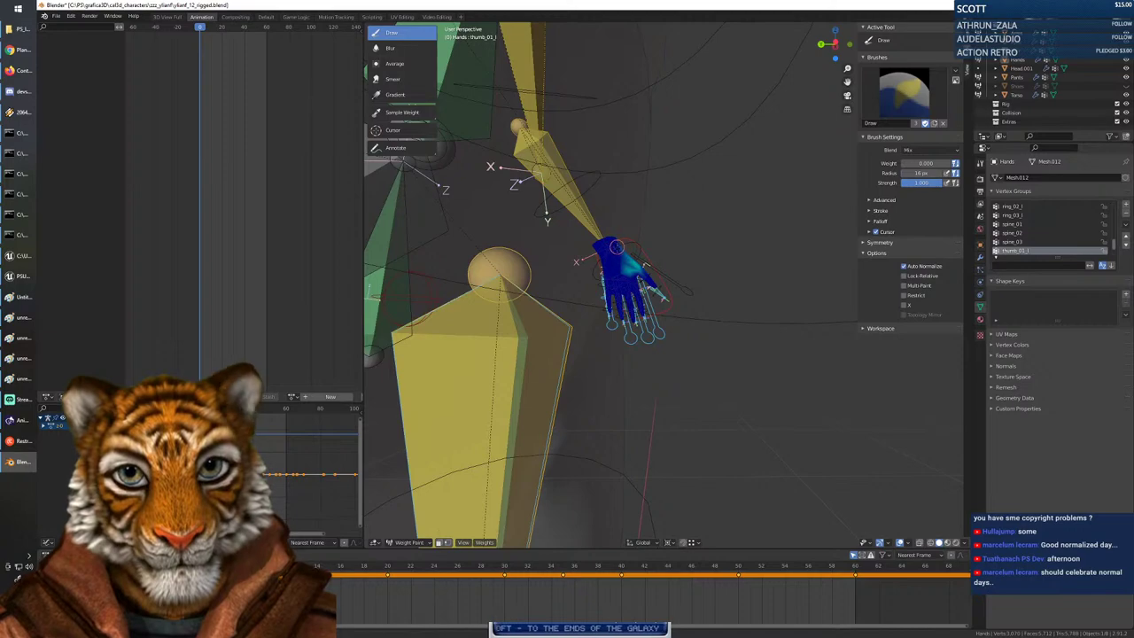
{"action": "mouse_move", "coordinate": [628, 277]}
{"action": "middle_mouse_down"}
{"action": "mouse_move", "coordinate": [465, 261]}
{"action": "mouse_move", "coordinate": [489, 309]}
{"action": "mouse_move", "coordinate": [581, 320]}
{"action": "mouse_move", "coordinate": [535, 308]}
{"action": "middle_mouse_up"}
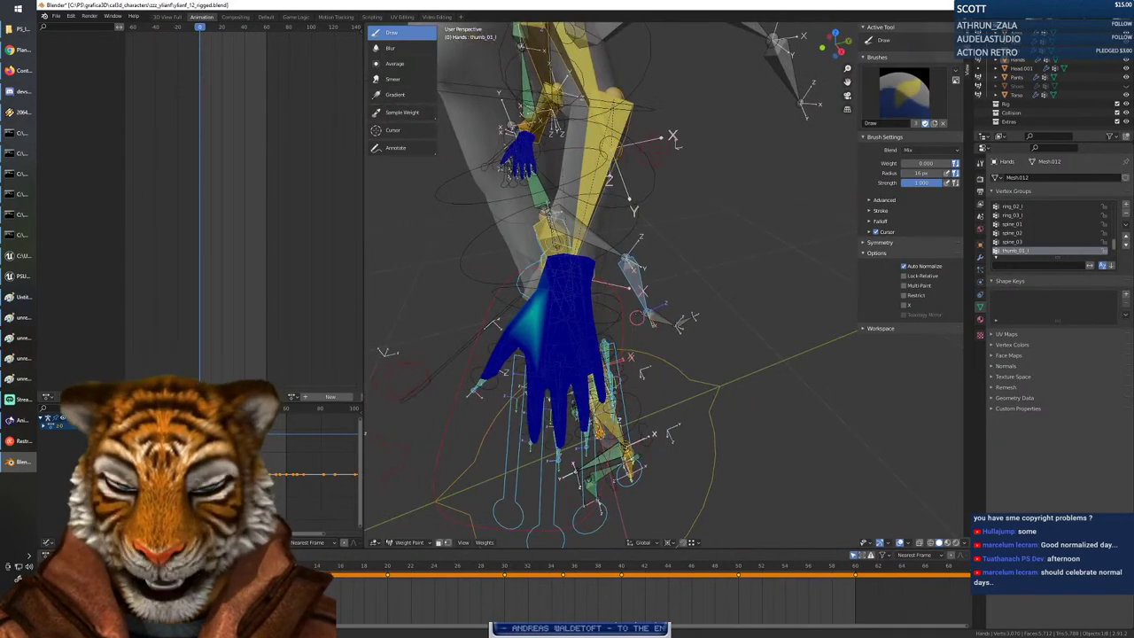
{"action": "middle_click_drag", "start_coordinate": [631, 324], "coordinate": [604, 269]}
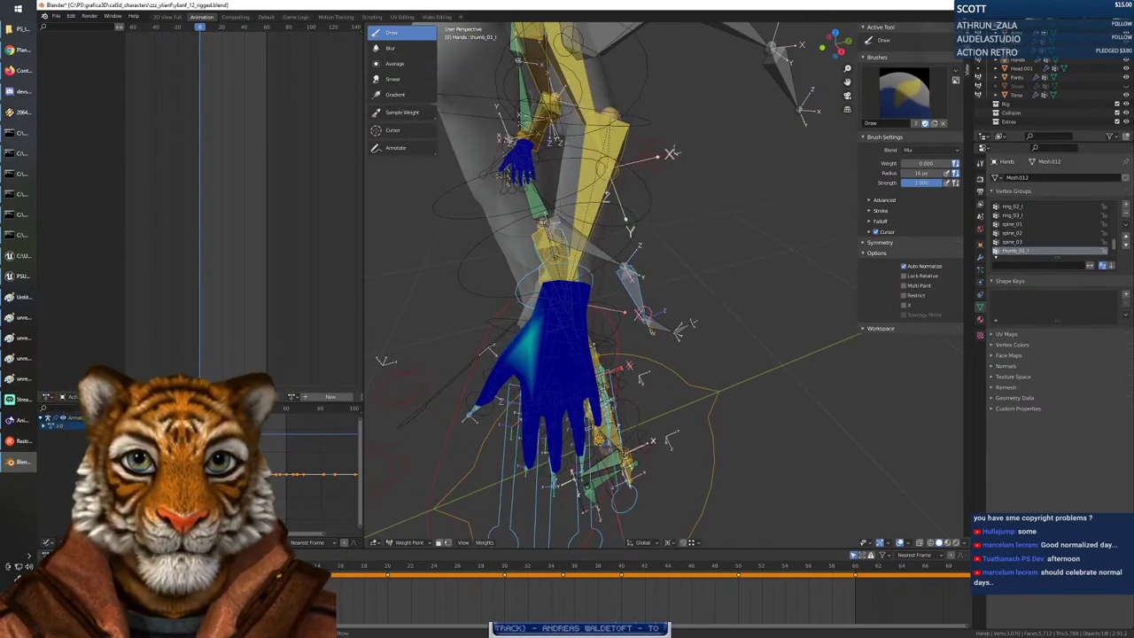
{"action": "left_click", "coordinate": [1027, 242]}
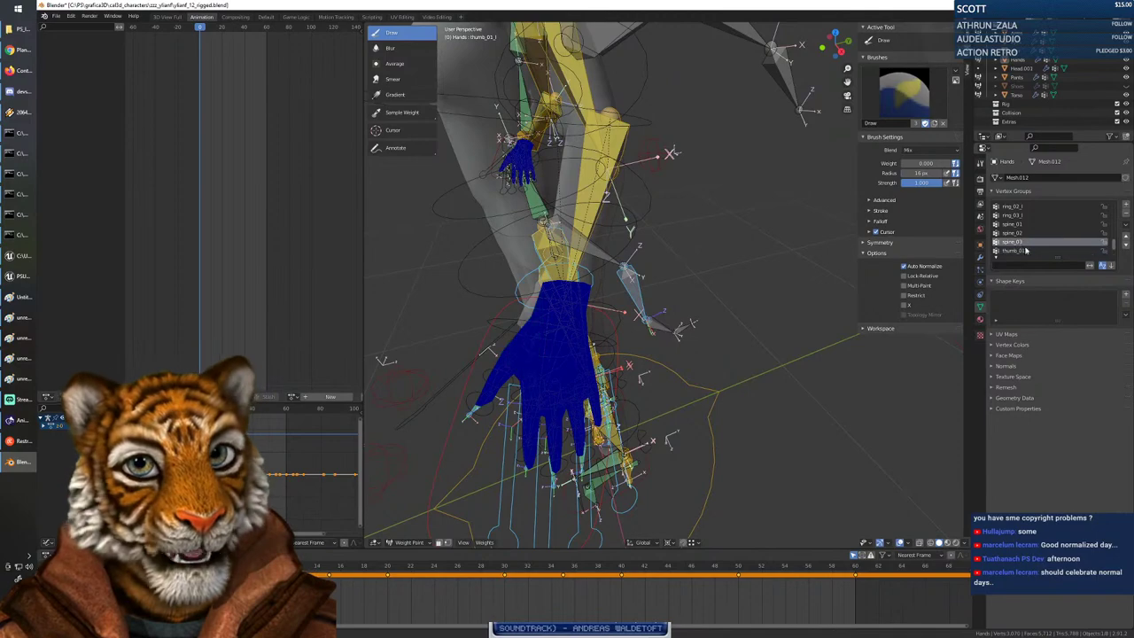
{"action": "left_click", "coordinate": [1026, 251]}
{"action": "left_click", "coordinate": [1027, 242]}
{"action": "left_click", "coordinate": [1024, 251]}
Examine the right hand and look through the vertex group list for its pinky groups.
{"action": "middle_click_drag", "start_coordinate": [531, 275], "coordinate": [749, 259]}
{"action": "scroll", "coordinate": [748, 259], "scroll_direction": "down", "scroll_amount": 8}
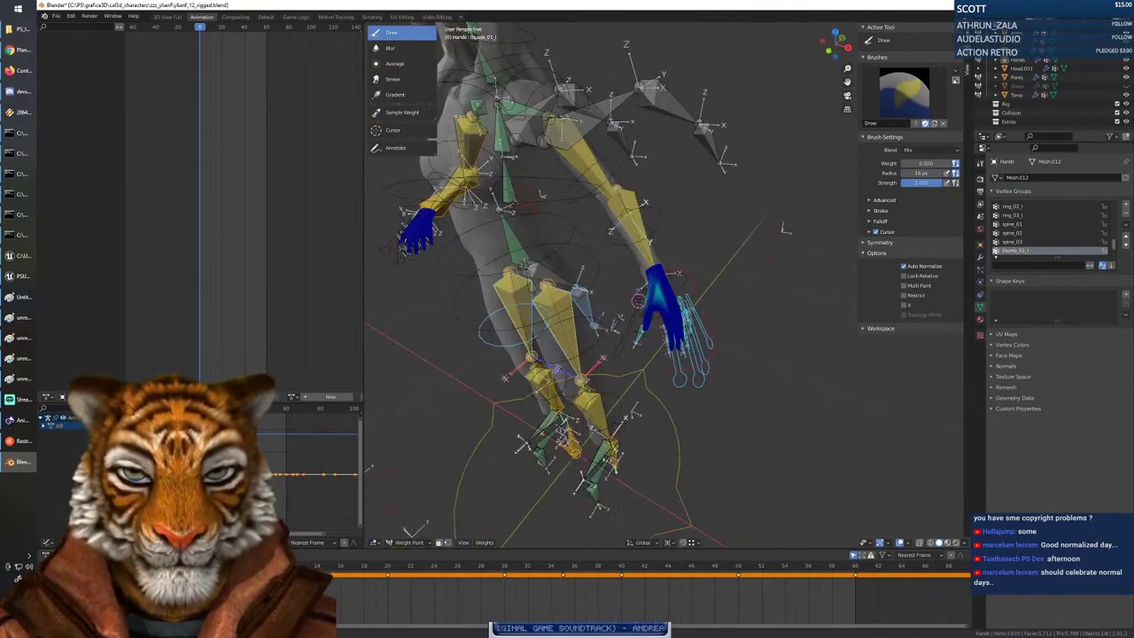
{"action": "middle_click_drag", "start_coordinate": [426, 274], "coordinate": [728, 199]}
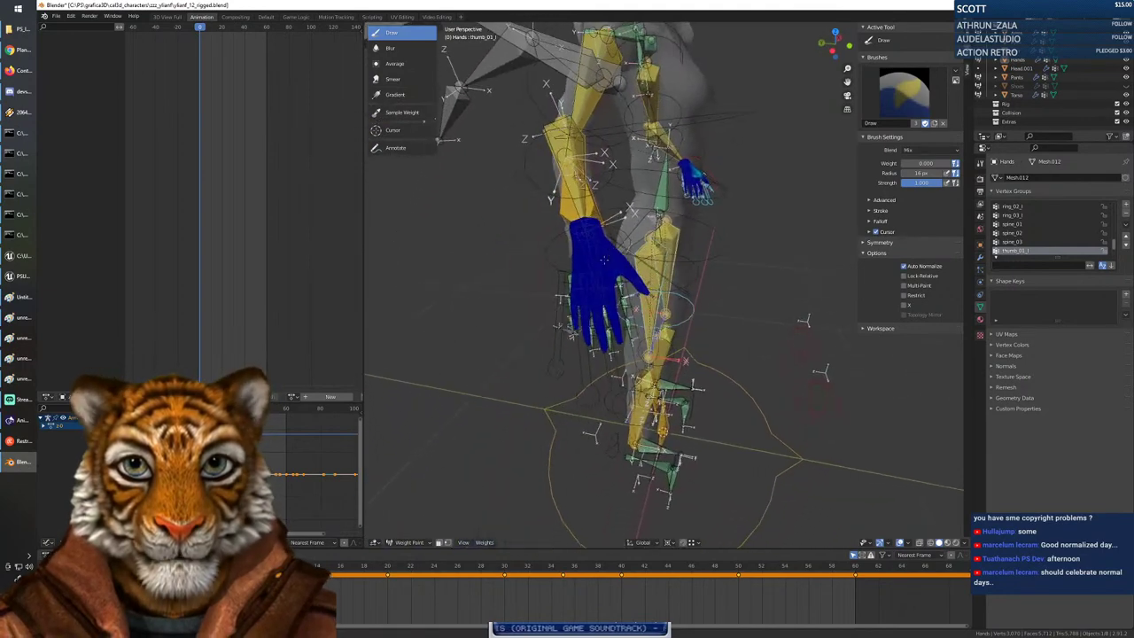
{"action": "middle_click_drag", "start_coordinate": [581, 280], "coordinate": [609, 278]}
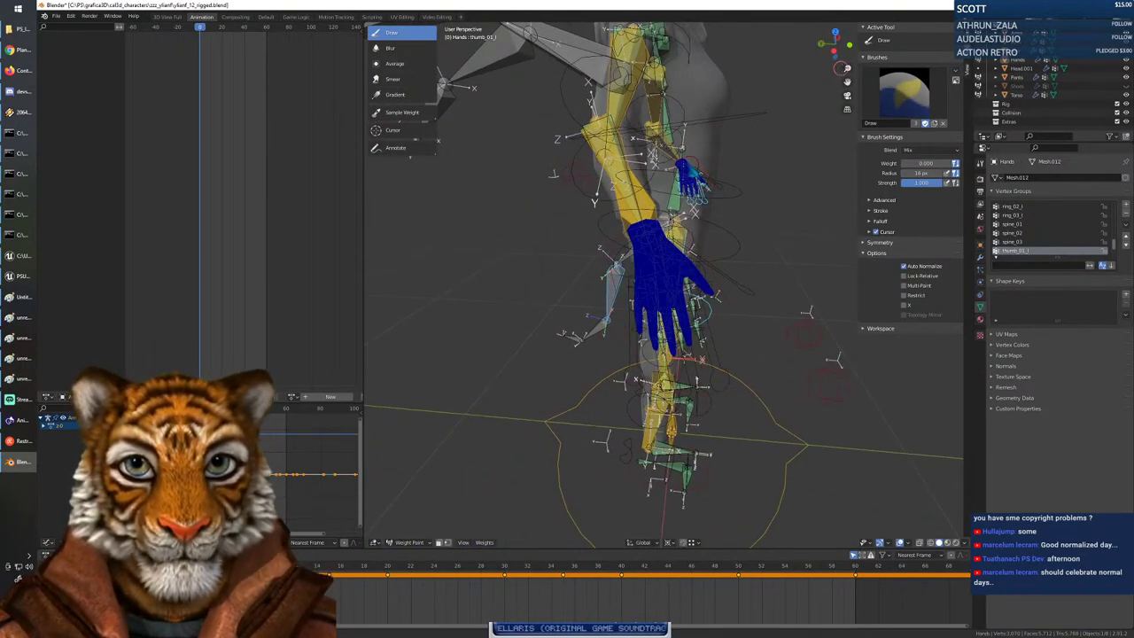
{"action": "left_click_drag", "start_coordinate": [847, 68], "coordinate": [848, 97]}
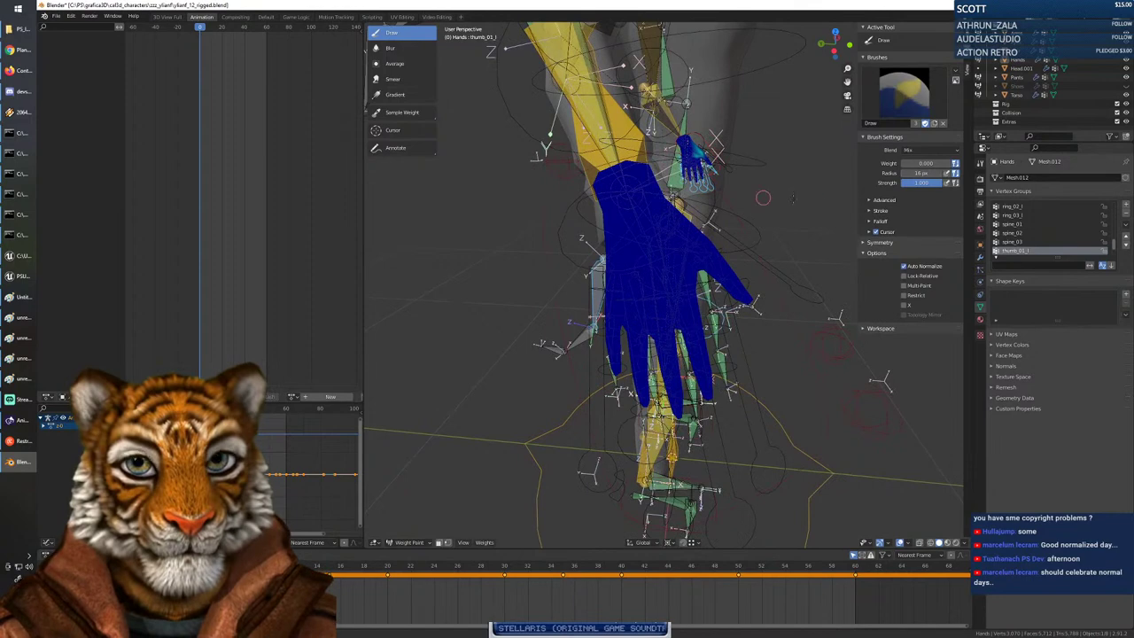
{"action": "scroll", "coordinate": [1045, 234], "scroll_direction": "up", "scroll_amount": 15}
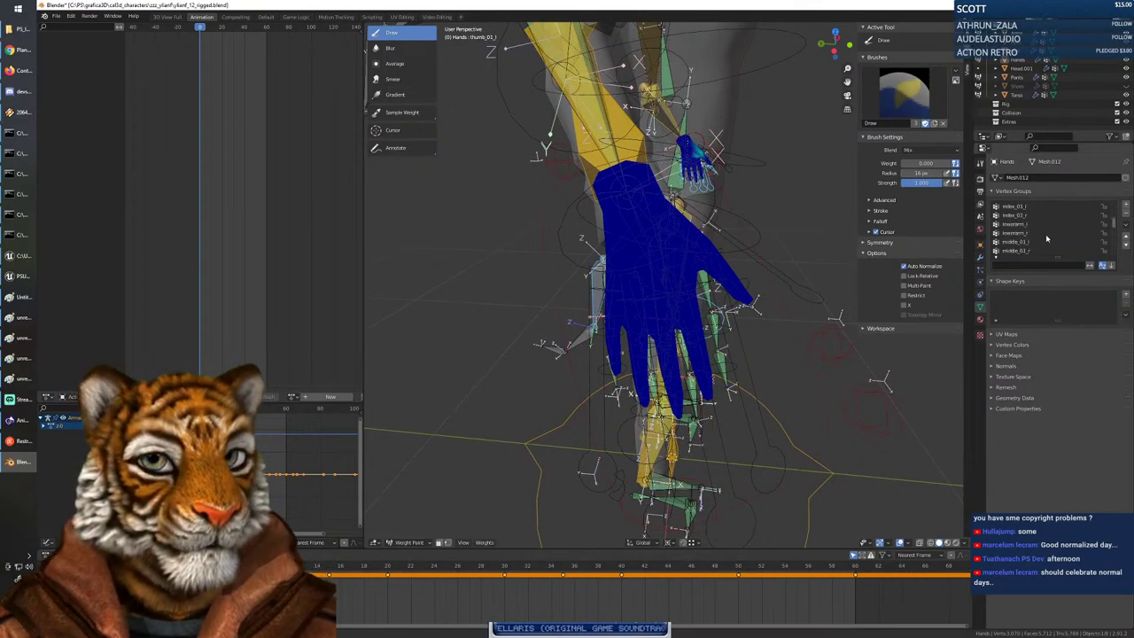
{"action": "scroll", "coordinate": [1045, 236], "scroll_direction": "down", "scroll_amount": 10}
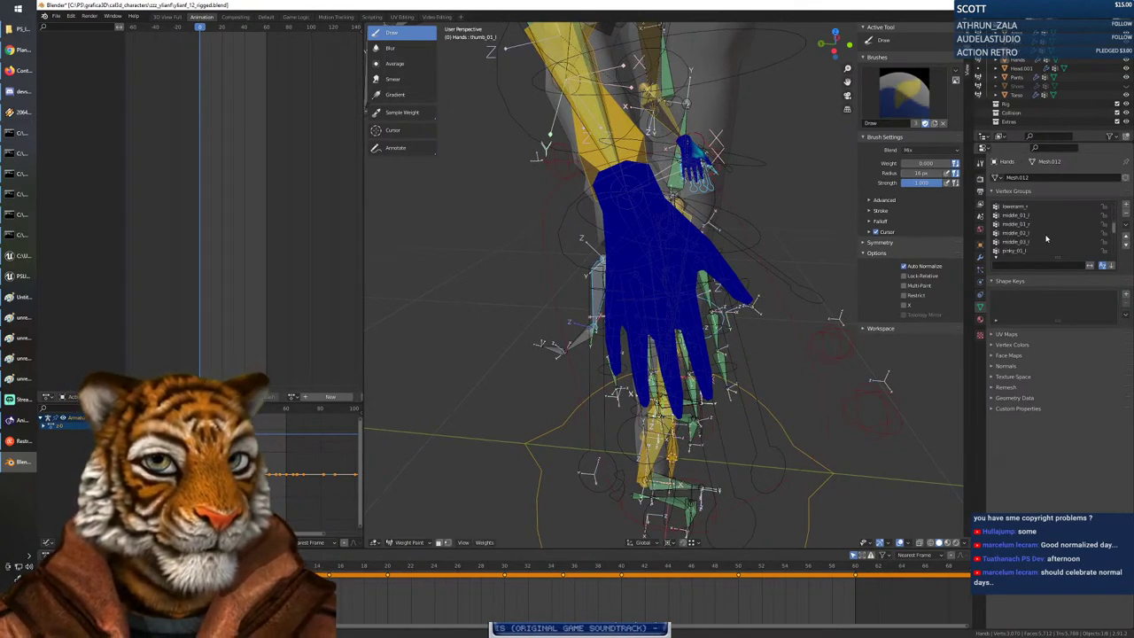
{"action": "scroll", "coordinate": [1045, 237], "scroll_direction": "up", "scroll_amount": 1}
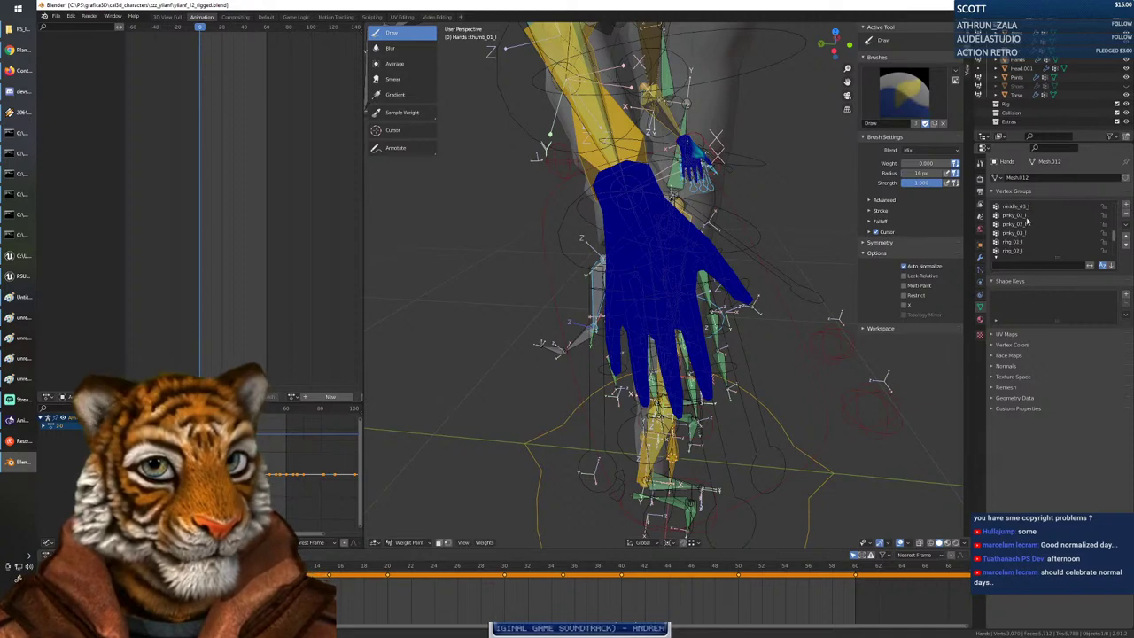
{"action": "left_click", "coordinate": [1025, 233]}
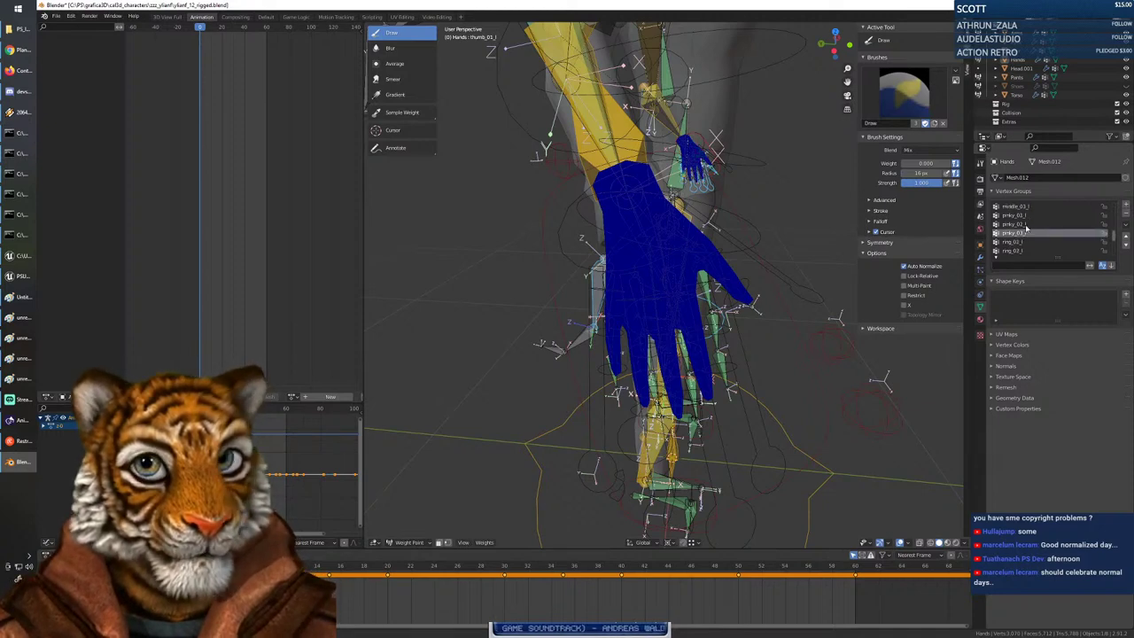
{"action": "left_click", "coordinate": [1025, 225]}
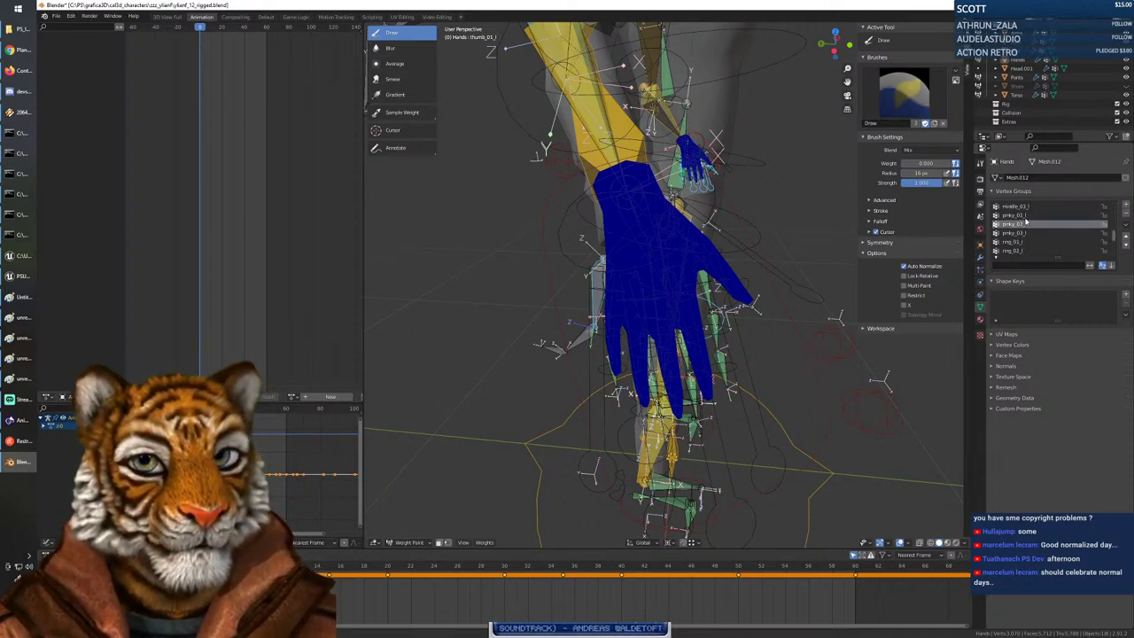
{"action": "scroll", "coordinate": [1027, 226], "scroll_direction": "down", "scroll_amount": 8}
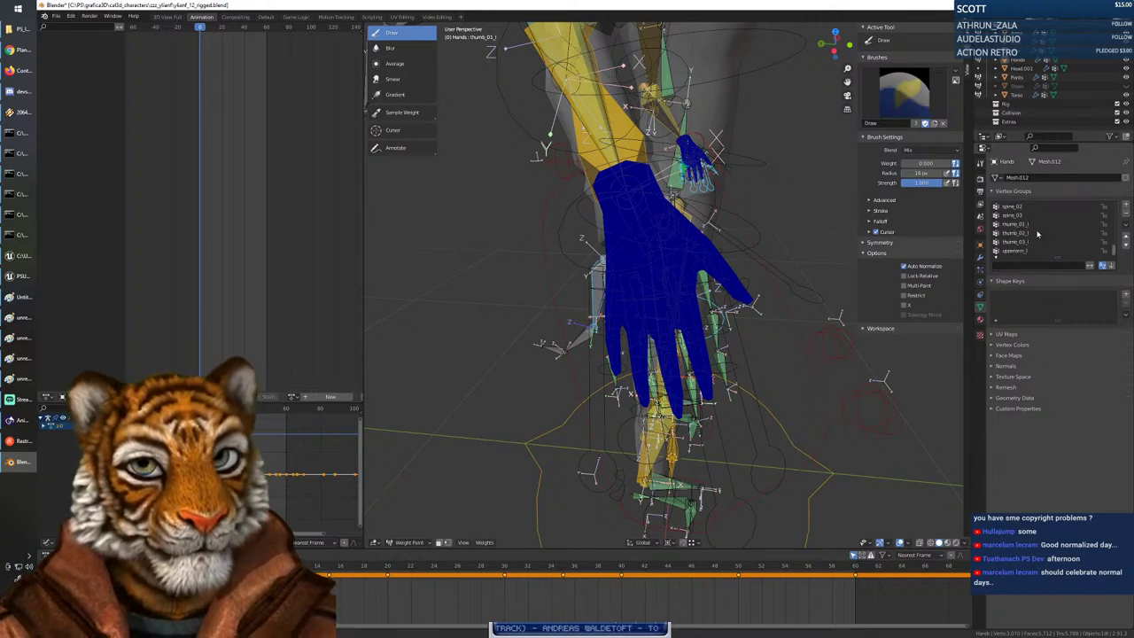
{"action": "scroll", "coordinate": [1037, 233], "scroll_direction": "down", "scroll_amount": 10}
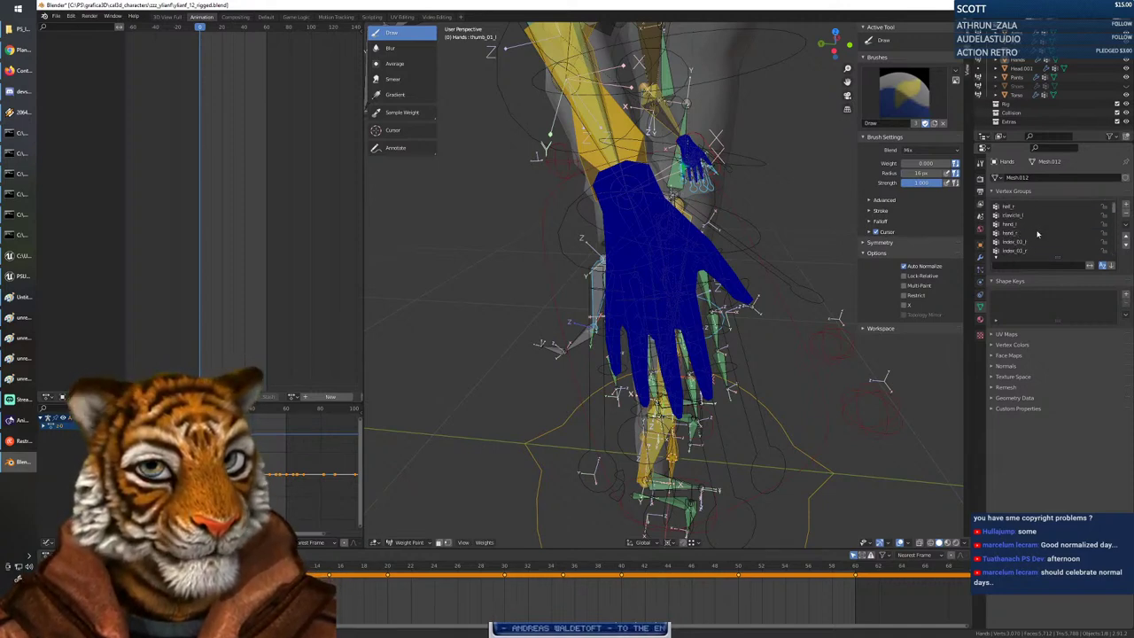
{"action": "scroll", "coordinate": [1037, 233], "scroll_direction": "up", "scroll_amount": 15}
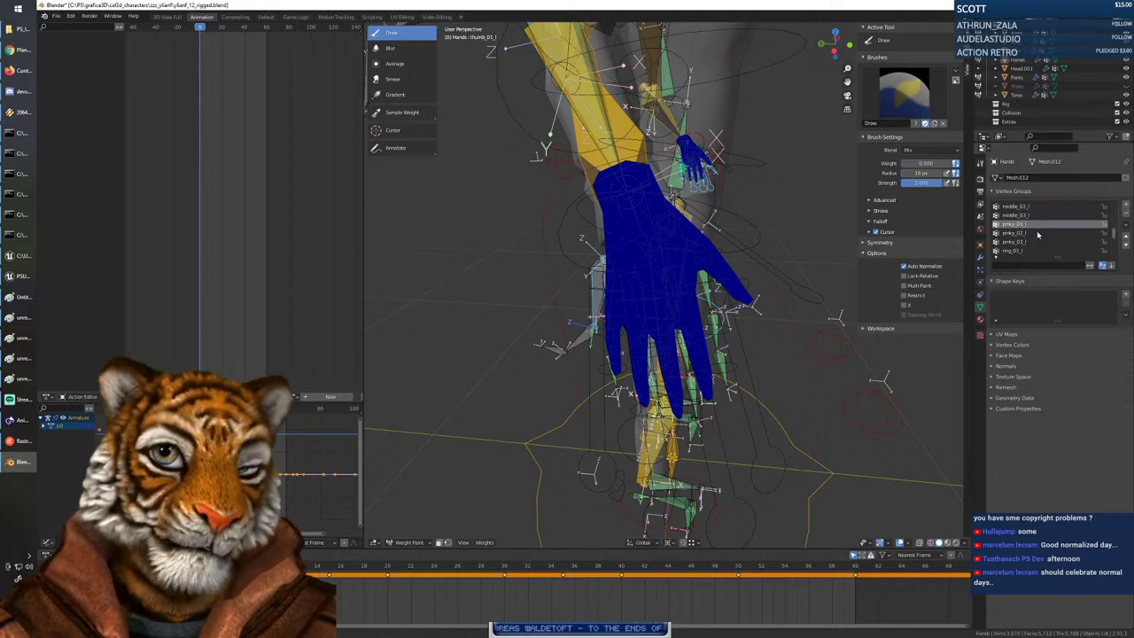
Select the pinky_03_r bone and paint weight 1.0 onto the tip section of the right little finger.
{"action": "middle_click_drag", "start_coordinate": [682, 310], "coordinate": [687, 305]}
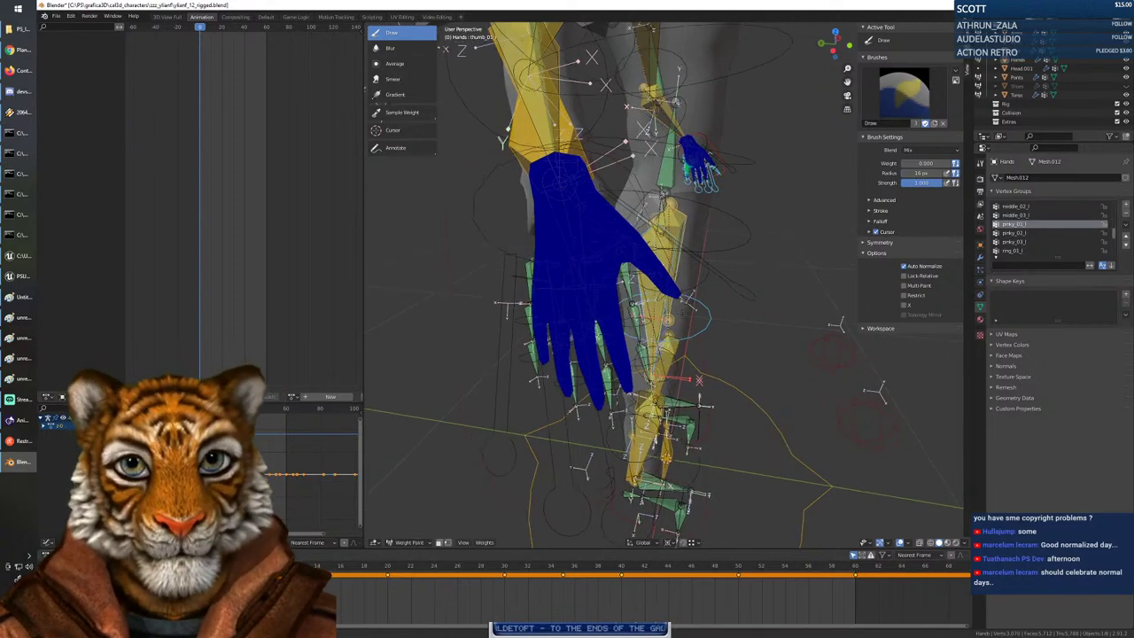
{"action": "left_click", "coordinate": [534, 358], "text": "ctrl"}
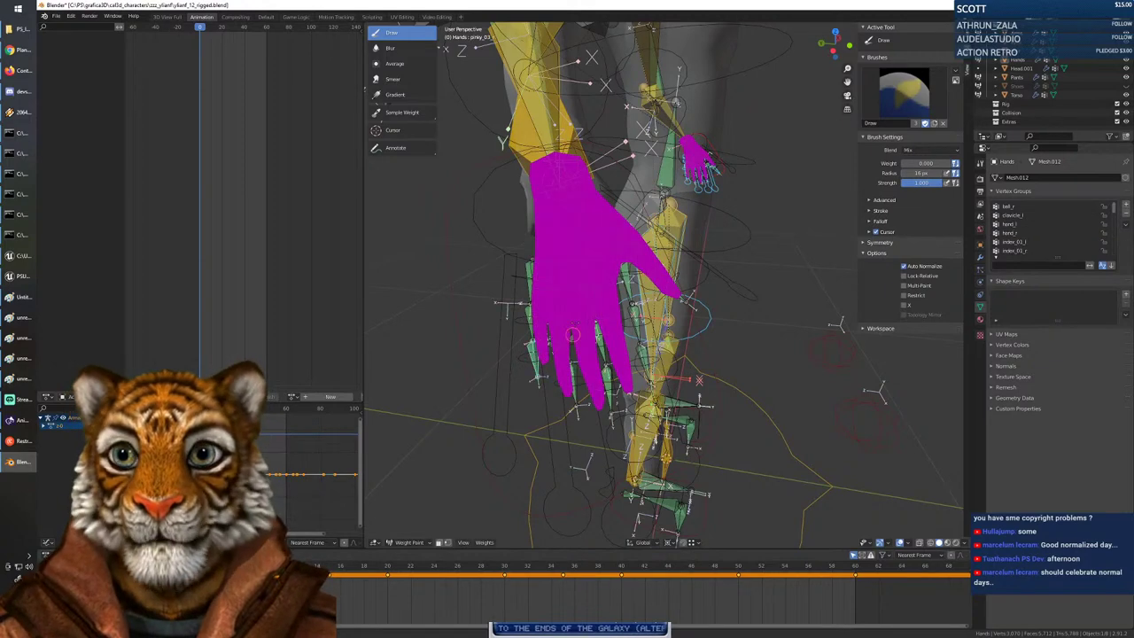
{"action": "middle_click_drag", "start_coordinate": [572, 334], "coordinate": [570, 292]}
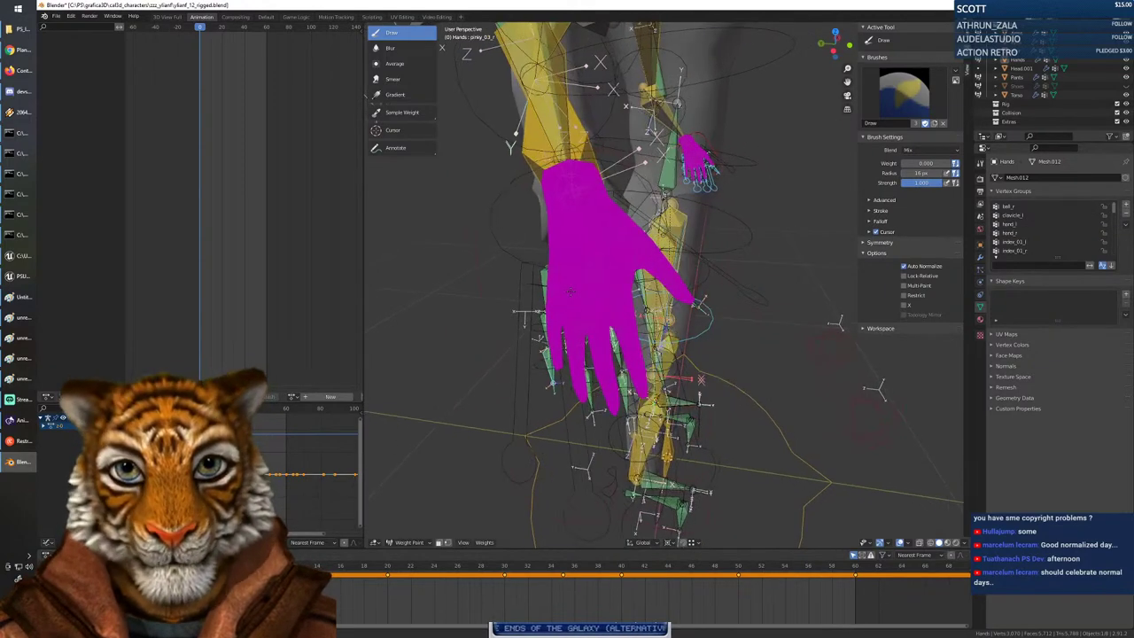
{"action": "right_click", "coordinate": [544, 316]}
{"action": "left_click_drag", "start_coordinate": [479, 316], "coordinate": [570, 318]}
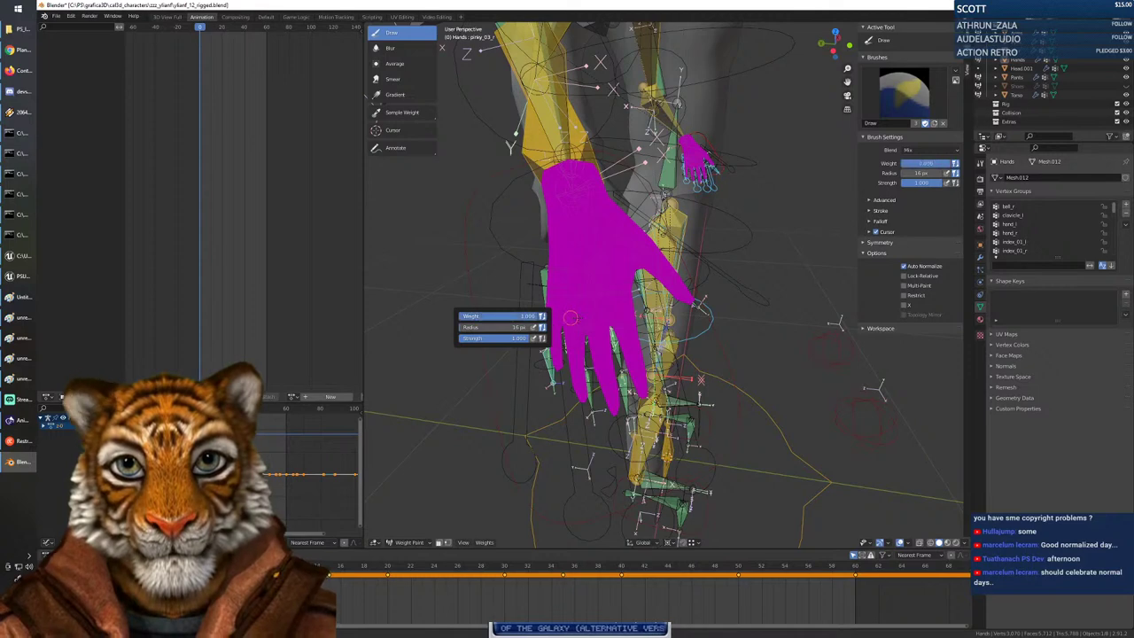
{"action": "left_click", "coordinate": [555, 376], "text": "ctrl"}
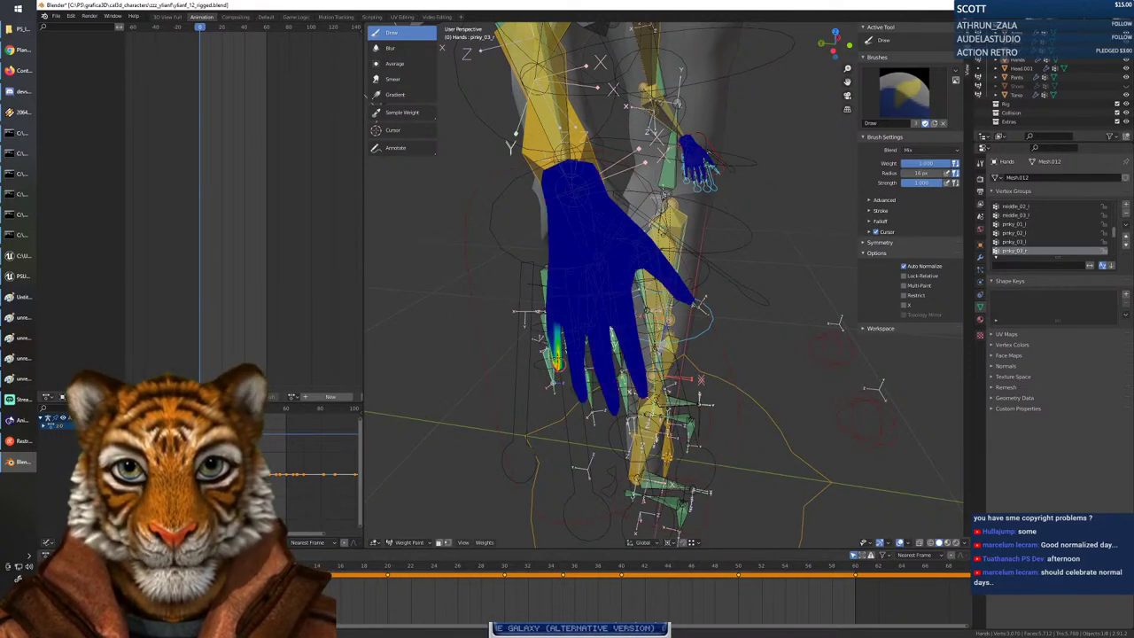
{"action": "left_click_drag", "start_coordinate": [556, 363], "coordinate": [554, 341]}
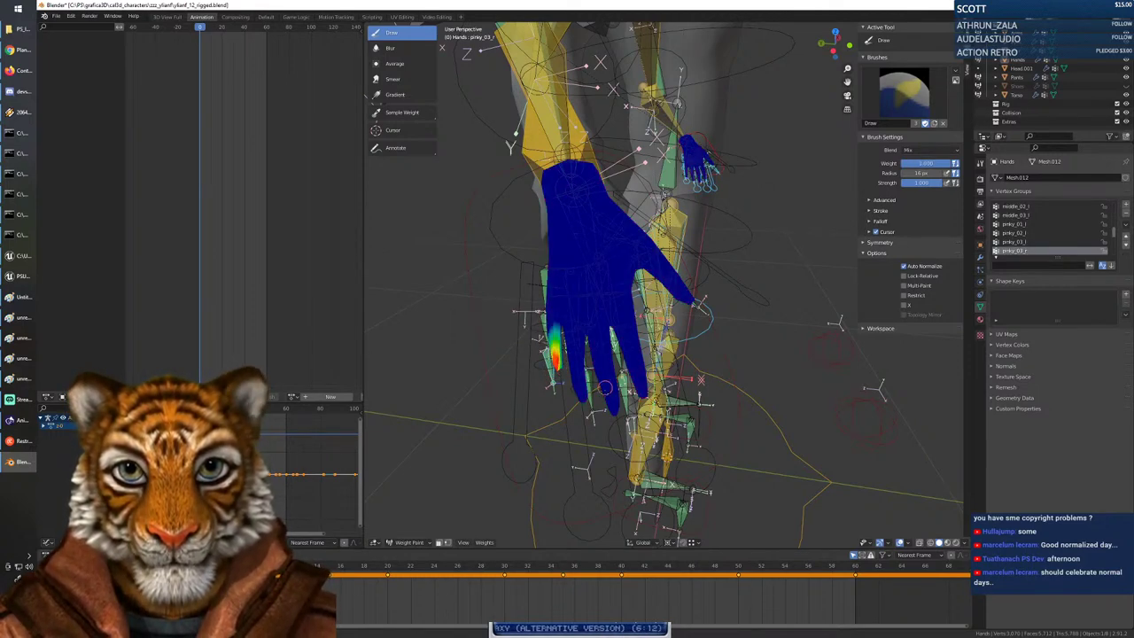
Paint weight 1.0 on the back of the right ring fingertip for ring_03_r and the middle fingertip for middle_03_r.
{"action": "left_click", "coordinate": [592, 403], "text": "ctrl"}
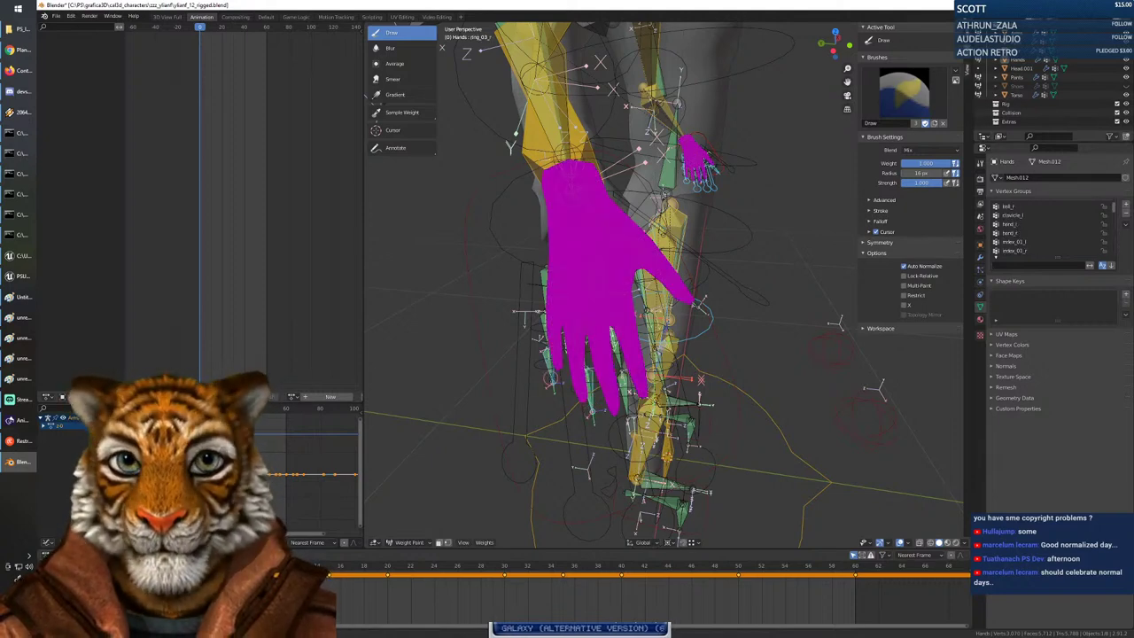
{"action": "left_click", "coordinate": [580, 395], "text": "ctrl"}
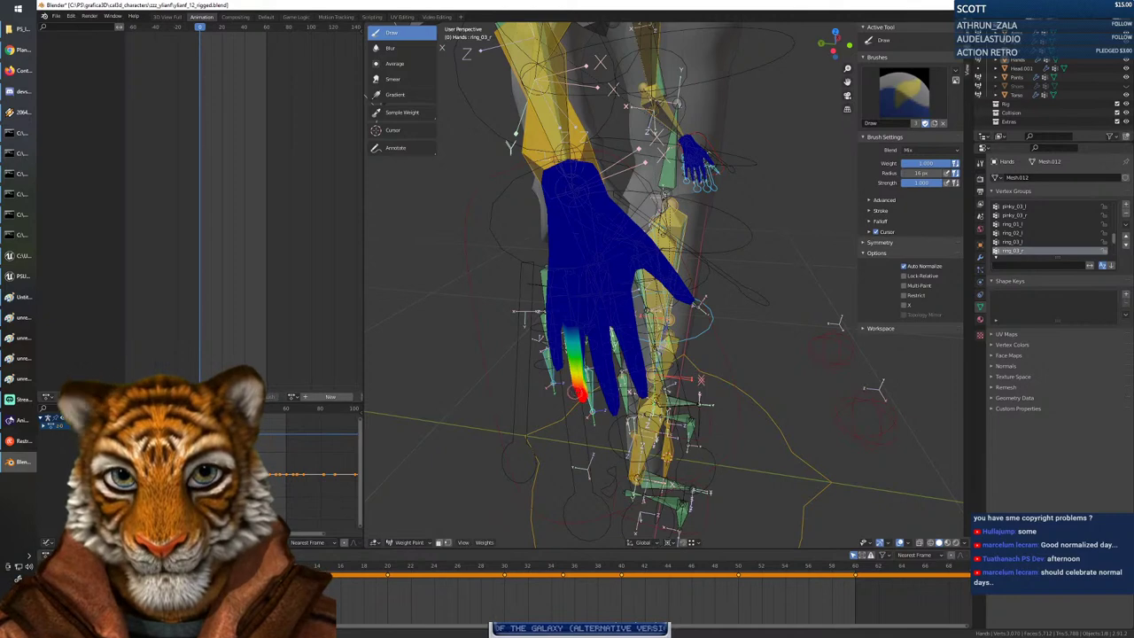
{"action": "left_click", "coordinate": [625, 403], "text": "ctrl"}
{"action": "left_click_drag", "start_coordinate": [608, 377], "coordinate": [611, 413]}
{"action": "mouse_move", "coordinate": [613, 385]}
{"action": "middle_mouse_down"}
{"action": "mouse_move", "coordinate": [714, 374]}
{"action": "mouse_move", "coordinate": [608, 358]}
{"action": "mouse_move", "coordinate": [615, 377]}
{"action": "middle_mouse_up"}
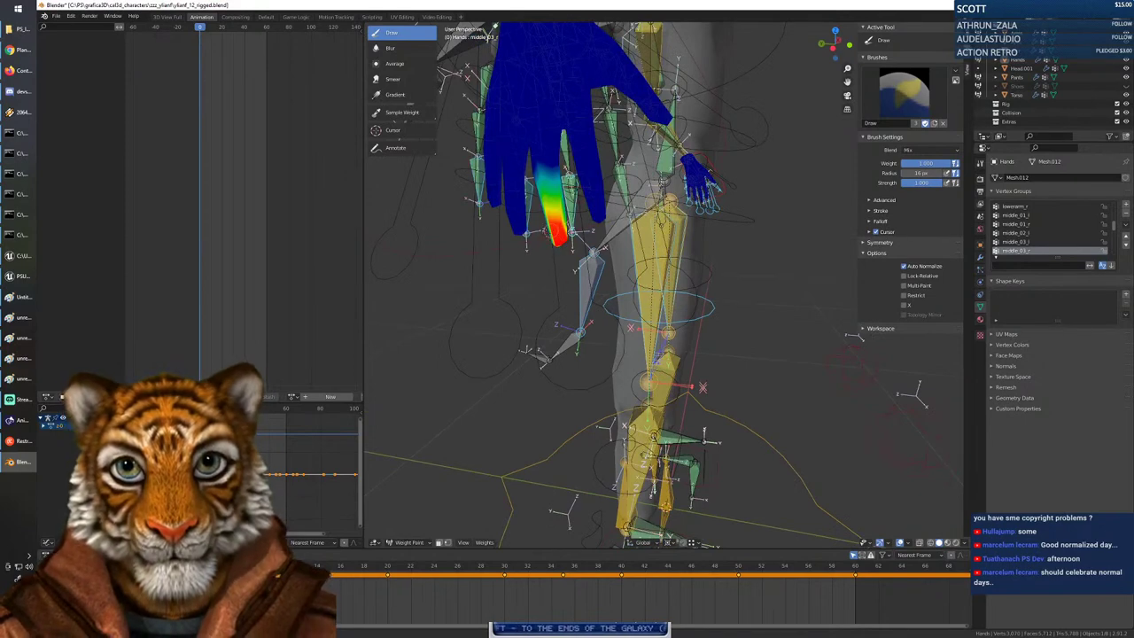
Paint weight 1.0 on the back of the right index fingertip for index_03_r and the thumb tip for thumb_03_r.
{"action": "mouse_move", "coordinate": [554, 250]}
{"action": "middle_mouse_down"}
{"action": "mouse_move", "coordinate": [609, 244]}
{"action": "mouse_move", "coordinate": [580, 255]}
{"action": "mouse_move", "coordinate": [647, 295]}
{"action": "mouse_move", "coordinate": [687, 282]}
{"action": "mouse_move", "coordinate": [683, 304]}
{"action": "middle_mouse_up"}
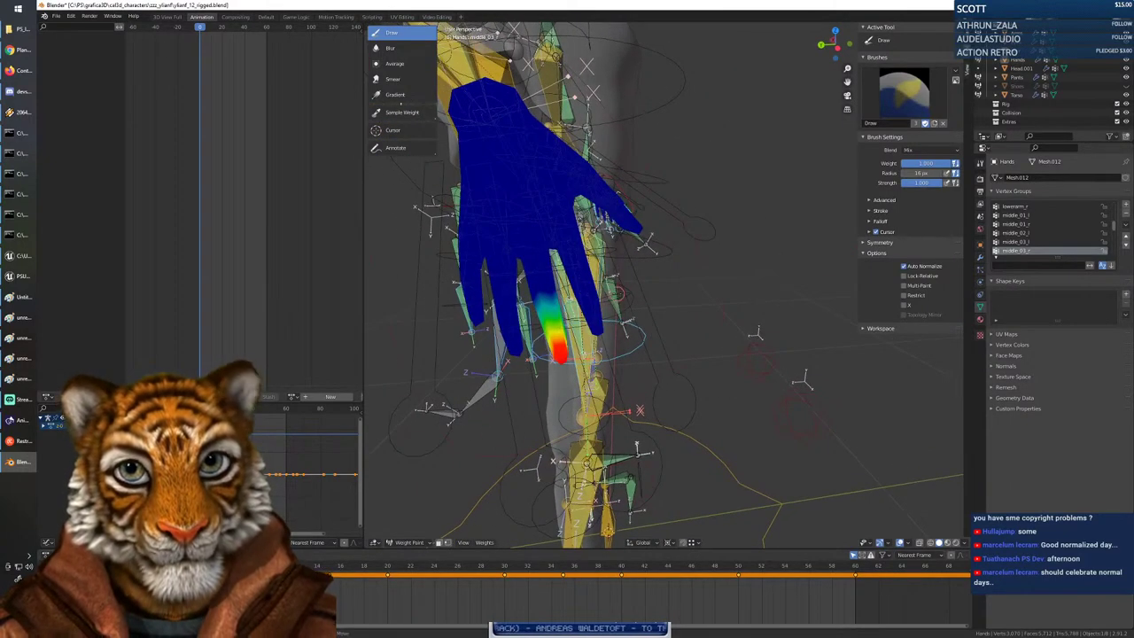
{"action": "left_click", "coordinate": [619, 293], "text": "ctrl"}
{"action": "left_click", "coordinate": [620, 308], "text": "ctrl"}
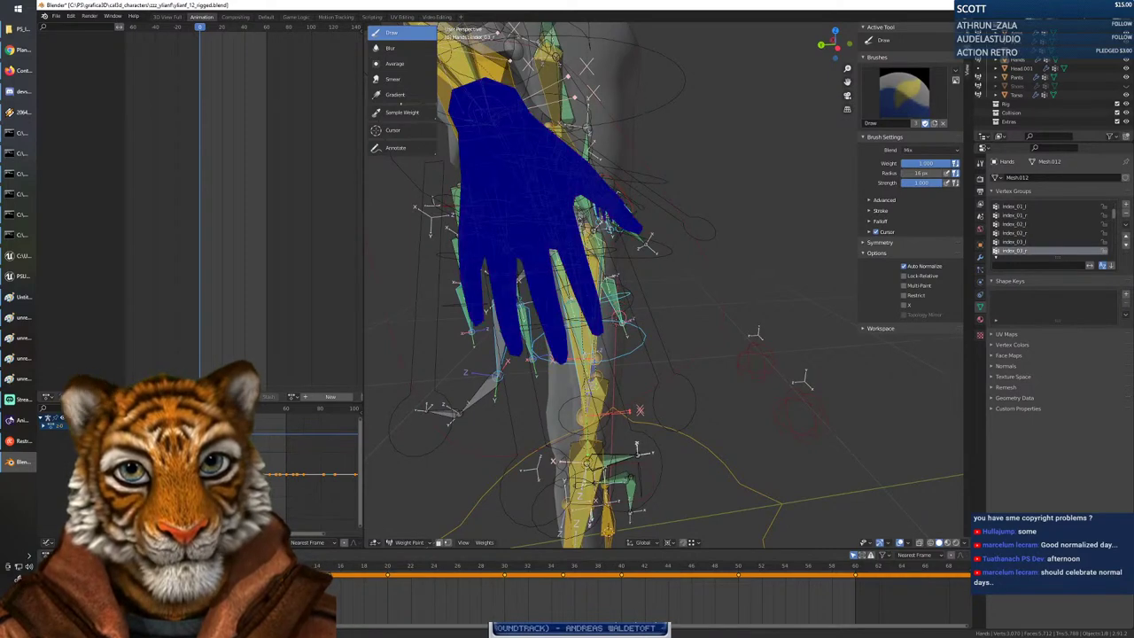
{"action": "left_click_drag", "start_coordinate": [599, 325], "coordinate": [586, 292]}
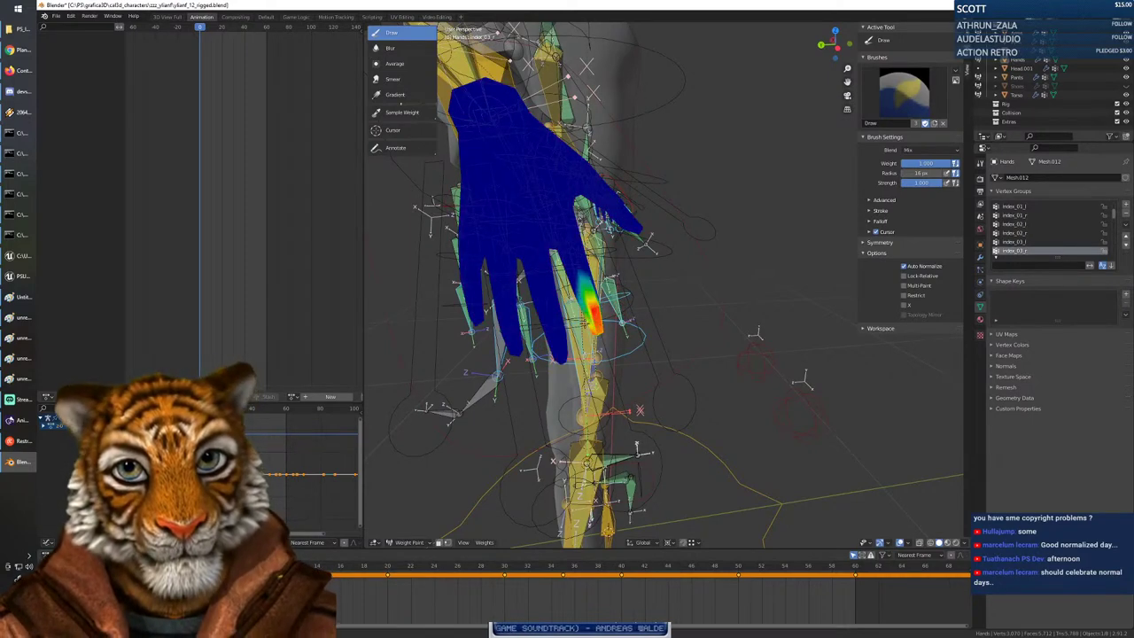
{"action": "middle_click_drag", "start_coordinate": [659, 328], "coordinate": [651, 333]}
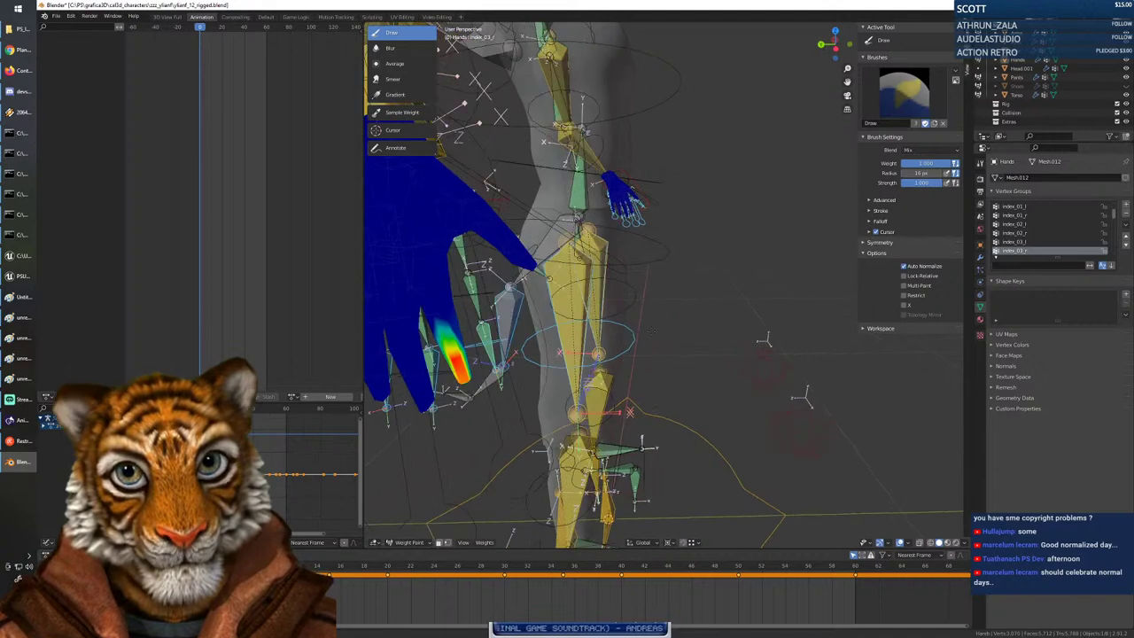
{"action": "left_click", "coordinate": [536, 270], "text": "ctrl"}
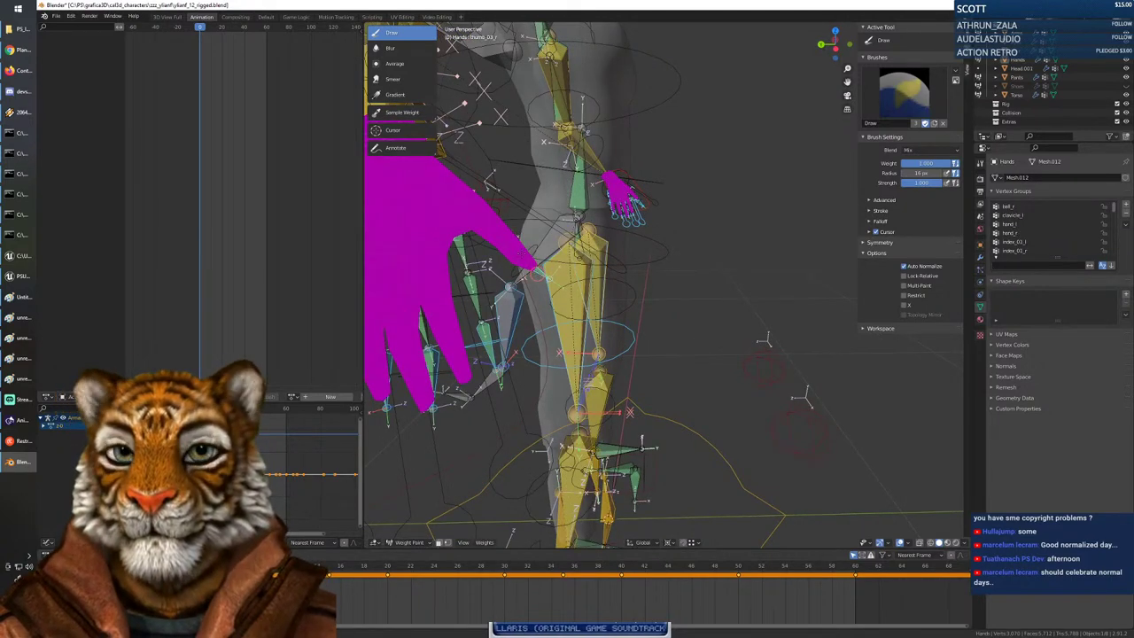
{"action": "left_click_drag", "start_coordinate": [534, 266], "coordinate": [530, 262]}
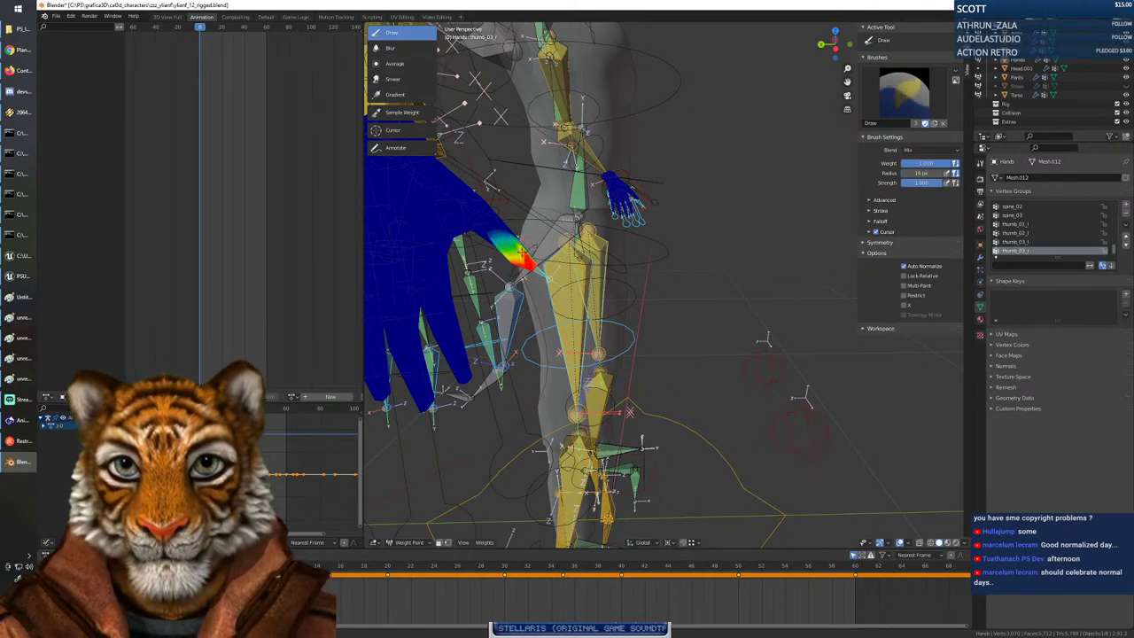
Extend the thumb_03_r weight of 1.0 over the palm side of the right thumb's tip section.
{"action": "mouse_move", "coordinate": [662, 328]}
{"action": "middle_mouse_down"}
{"action": "mouse_move", "coordinate": [516, 315]}
{"action": "mouse_move", "coordinate": [618, 305]}
{"action": "middle_mouse_up"}
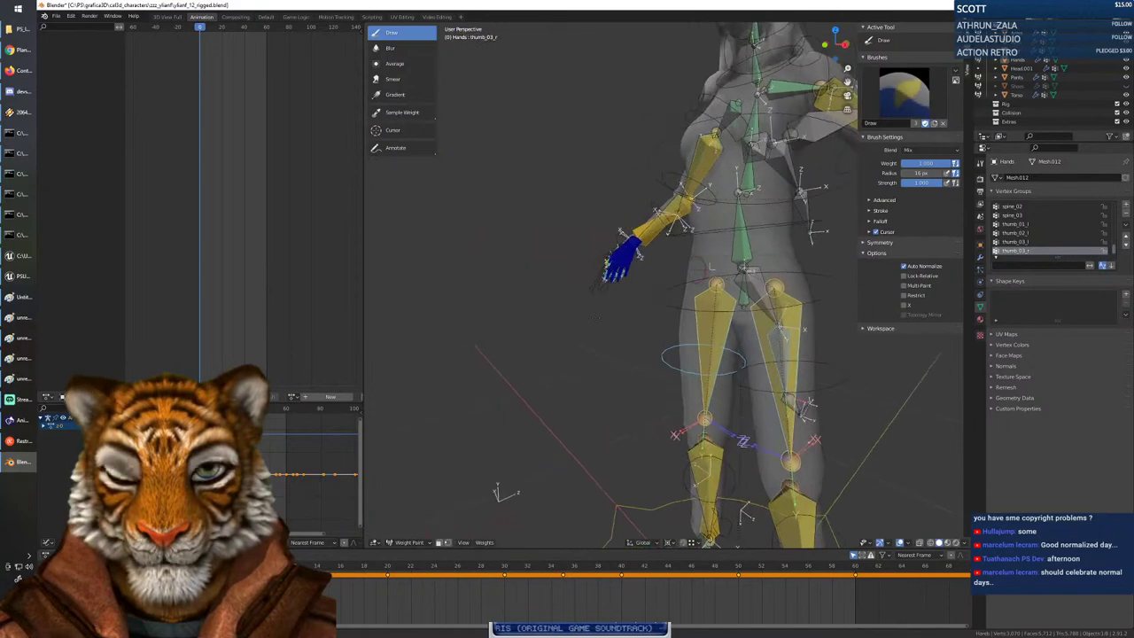
{"action": "left_click_drag", "start_coordinate": [847, 68], "coordinate": [847, 45]}
{"action": "mouse_move", "coordinate": [686, 271]}
{"action": "middle_mouse_down"}
{"action": "mouse_move", "coordinate": [683, 300]}
{"action": "mouse_move", "coordinate": [676, 293]}
{"action": "middle_mouse_up"}
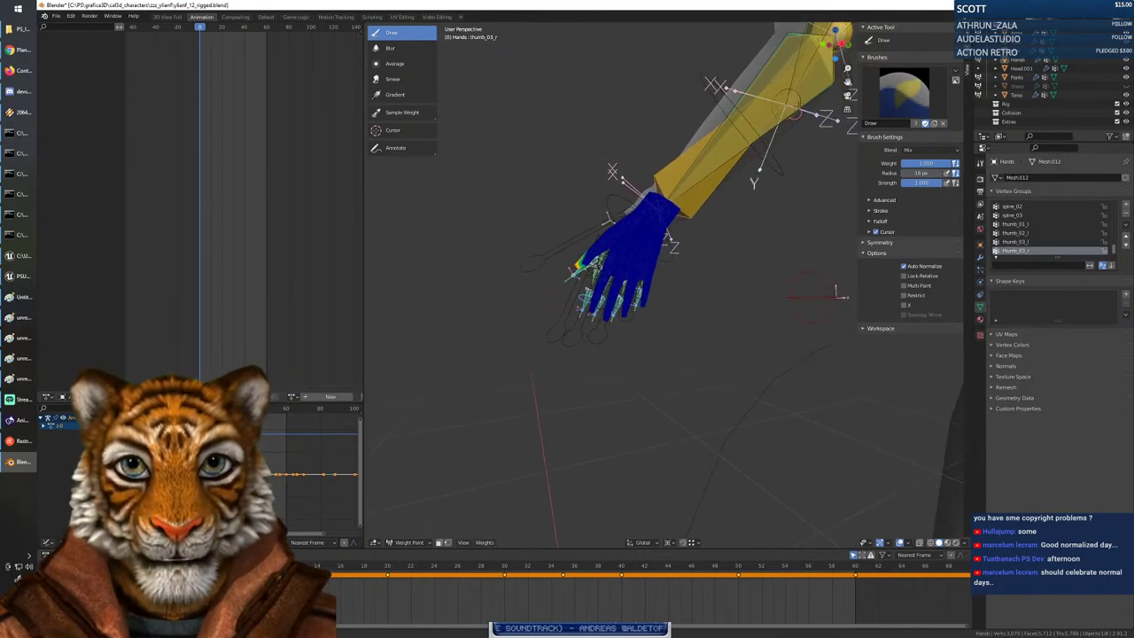
{"action": "scroll", "coordinate": [676, 294], "scroll_direction": "up", "scroll_amount": 4}
{"action": "left_click_drag", "start_coordinate": [847, 68], "coordinate": [846, 81]}
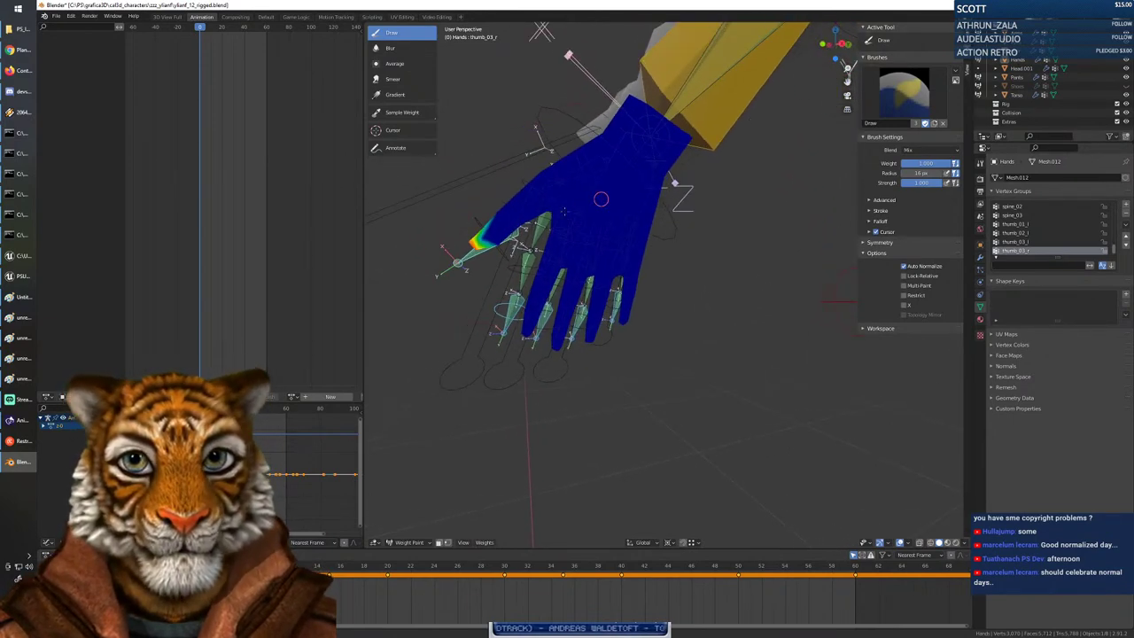
{"action": "left_click_drag", "start_coordinate": [486, 232], "coordinate": [477, 234]}
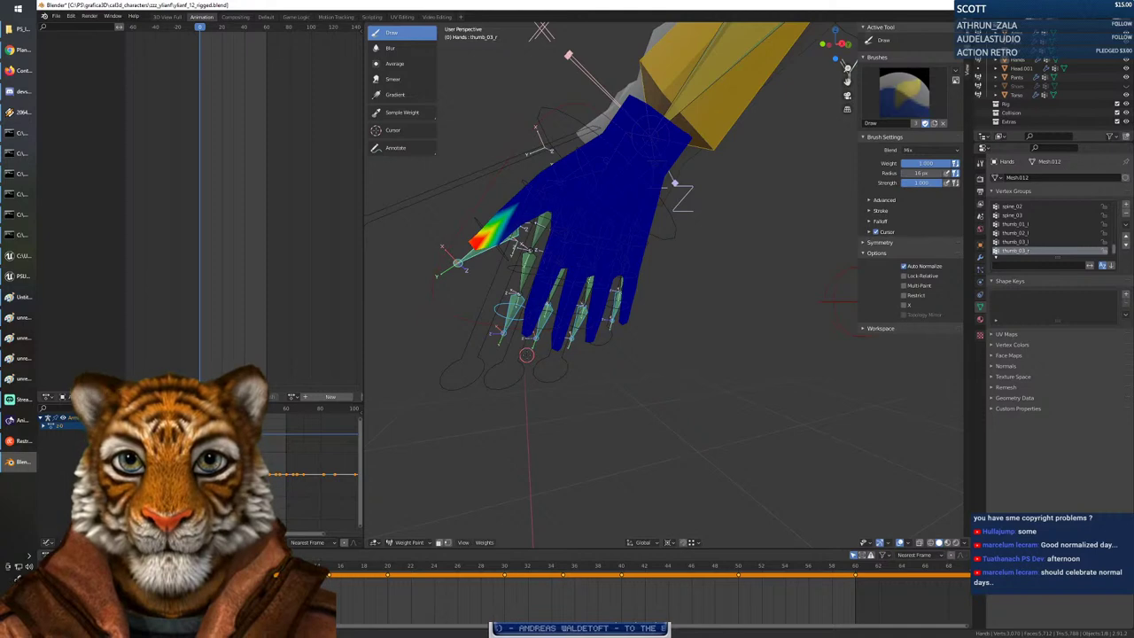
Paint weight 1.0 on the palm side of the right index fingertip for index_03_r and the middle fingertip for middle_03_r.
{"action": "left_click", "coordinate": [509, 312], "text": "ctrl"}
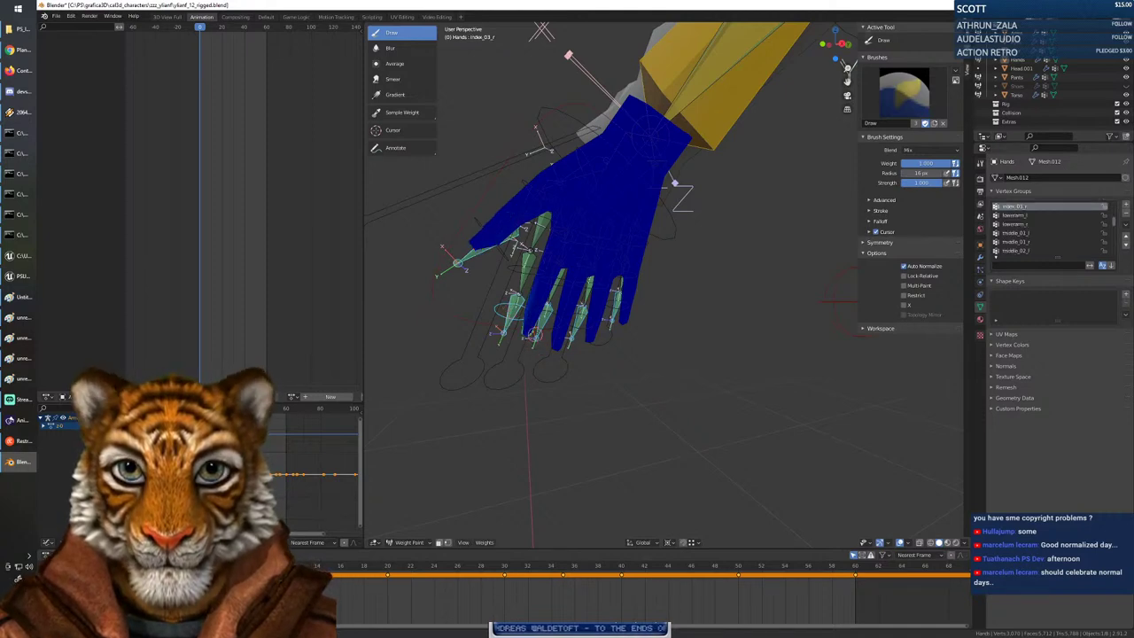
{"action": "mouse_move", "coordinate": [526, 342]}
{"action": "left_mouse_down"}
{"action": "mouse_move", "coordinate": [531, 305]}
{"action": "mouse_move", "coordinate": [528, 315]}
{"action": "left_mouse_up"}
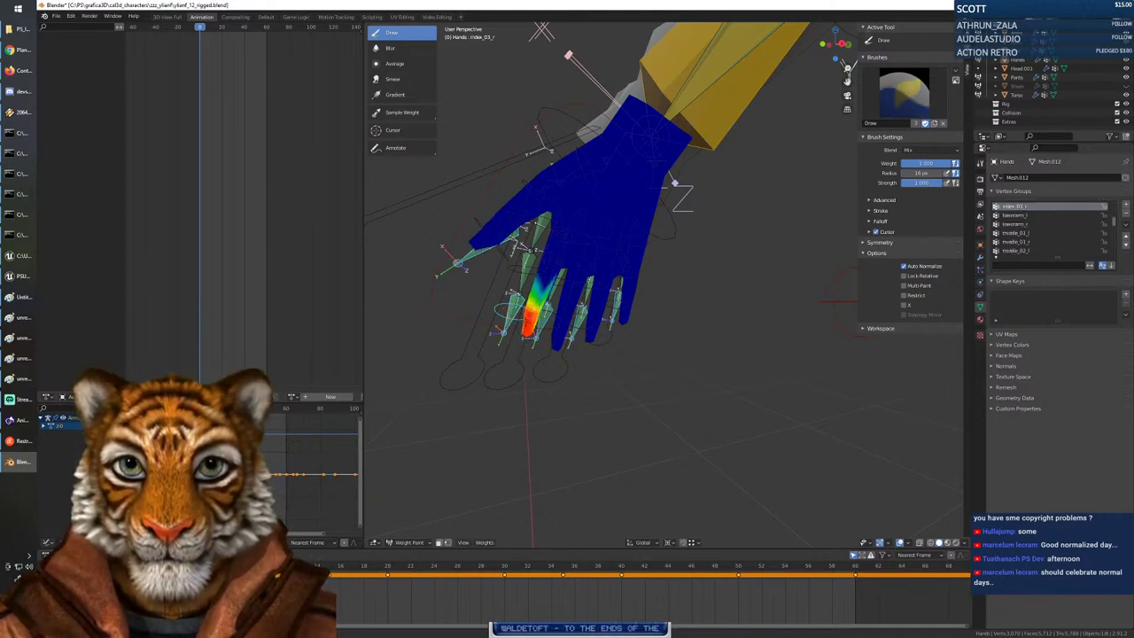
{"action": "left_click", "coordinate": [544, 317], "text": "ctrl"}
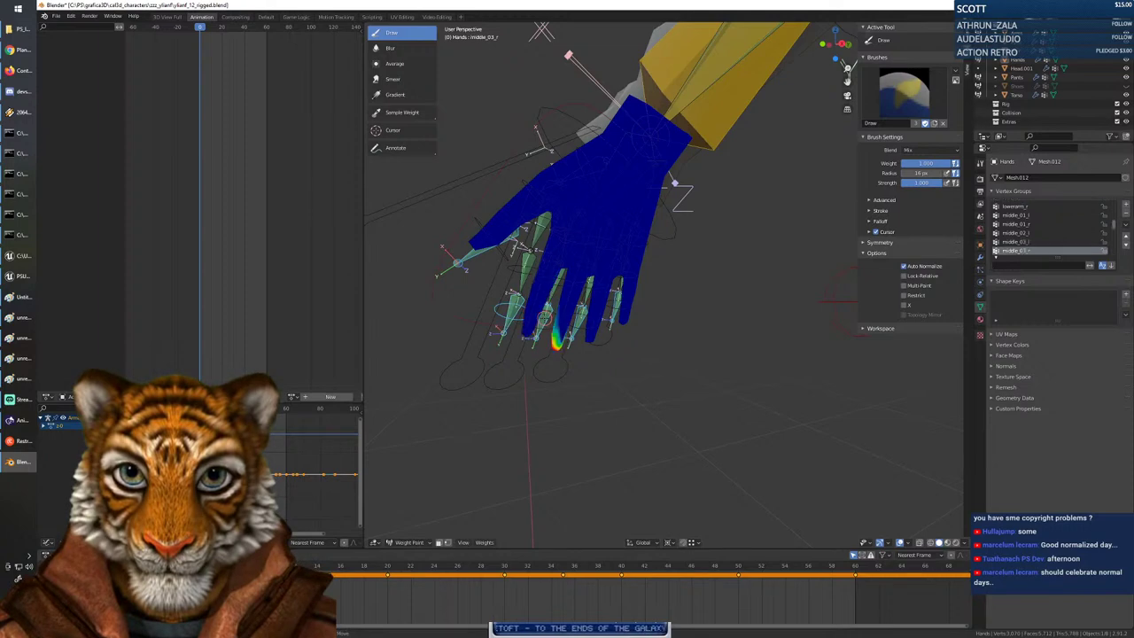
{"action": "left_click_drag", "start_coordinate": [556, 342], "coordinate": [561, 351]}
{"action": "middle_click_drag", "start_coordinate": [560, 348], "coordinate": [587, 362]}
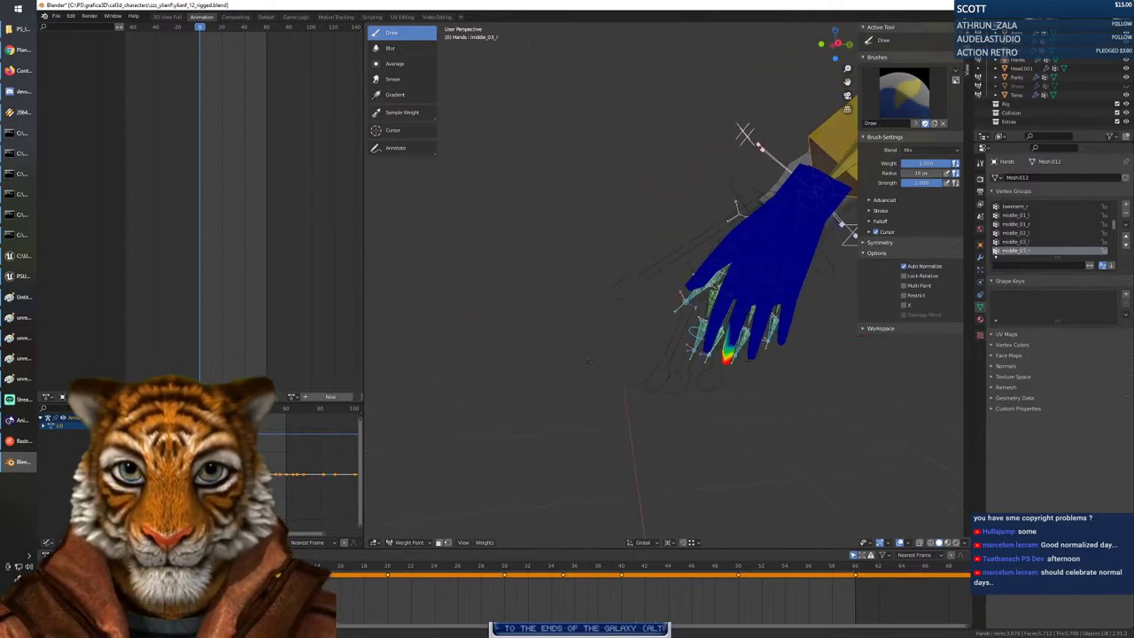
Select the ring_03_r bone and paint weight 1.0 on the palm side of the right ring fingertip.
{"action": "middle_click_drag", "start_coordinate": [703, 379], "coordinate": [686, 366]}
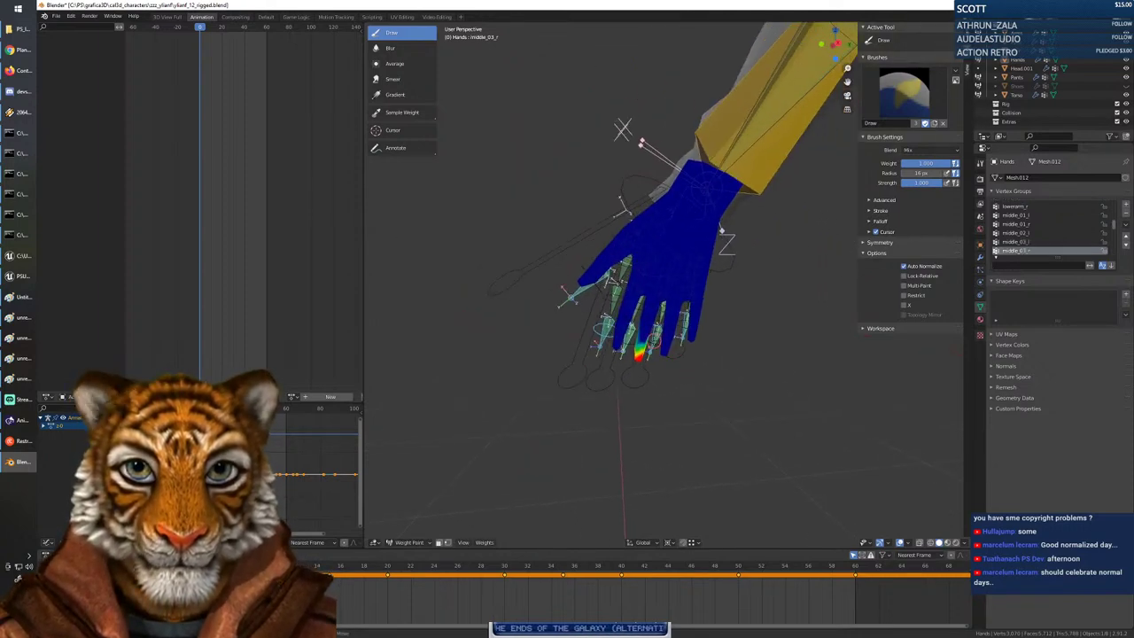
{"action": "left_click", "coordinate": [654, 339], "text": "ctrl"}
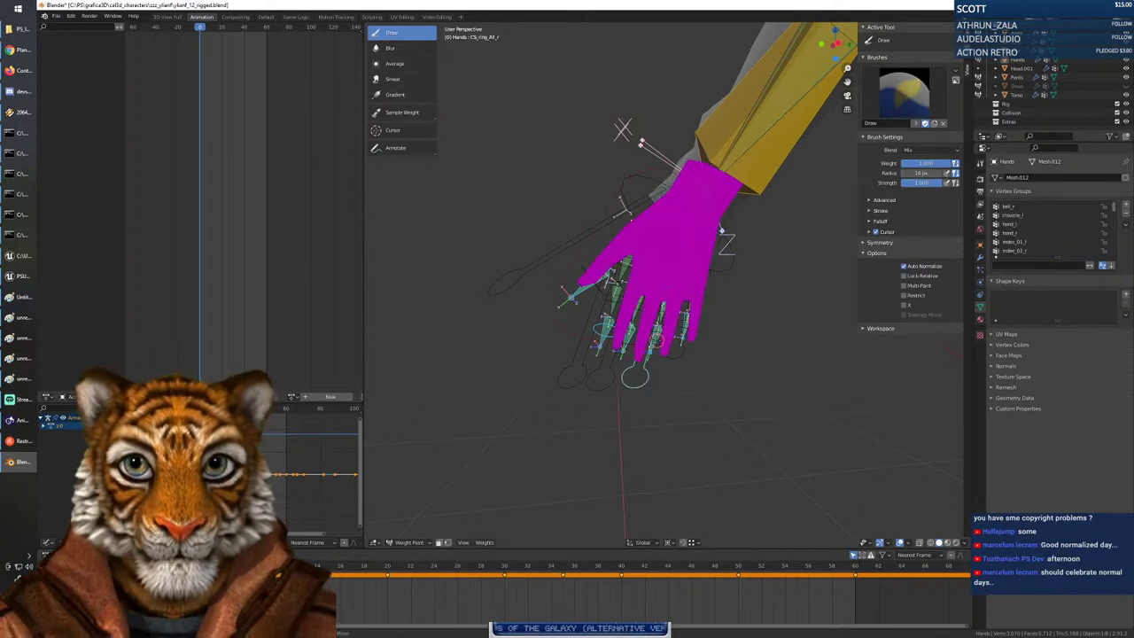
{"action": "left_click", "coordinate": [660, 346], "text": "ctrl"}
{"action": "mouse_move", "coordinate": [658, 344]}
{"action": "left_mouse_down"}
{"action": "mouse_move", "coordinate": [675, 359]}
{"action": "mouse_move", "coordinate": [669, 333]}
{"action": "mouse_move", "coordinate": [667, 347]}
{"action": "left_mouse_up"}
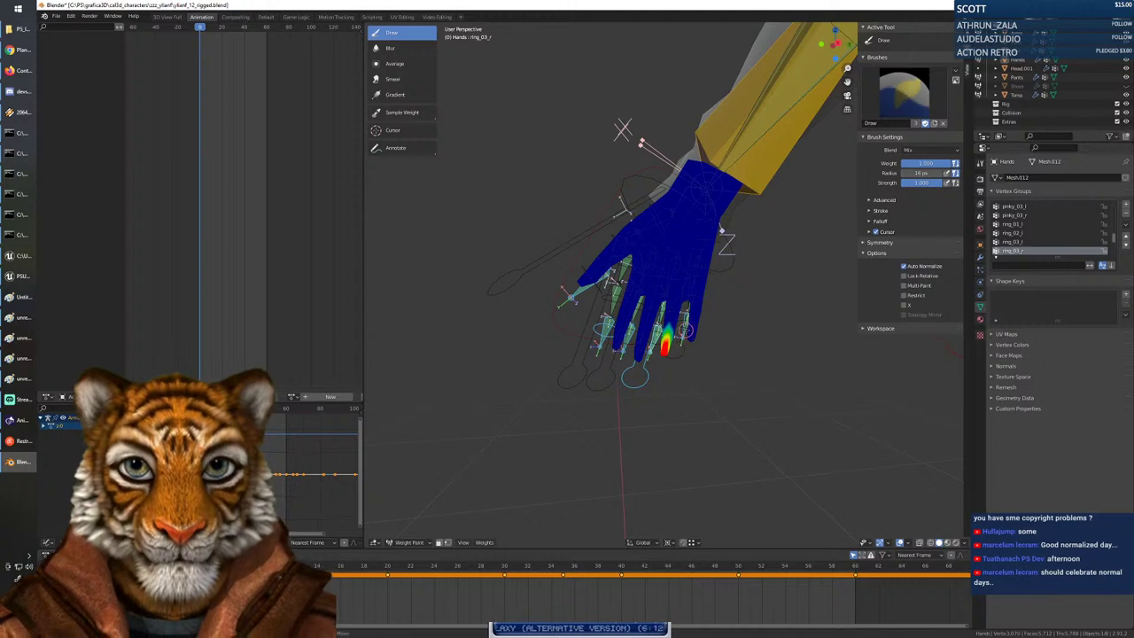
{"action": "left_click", "coordinate": [688, 336], "text": "ctrl"}
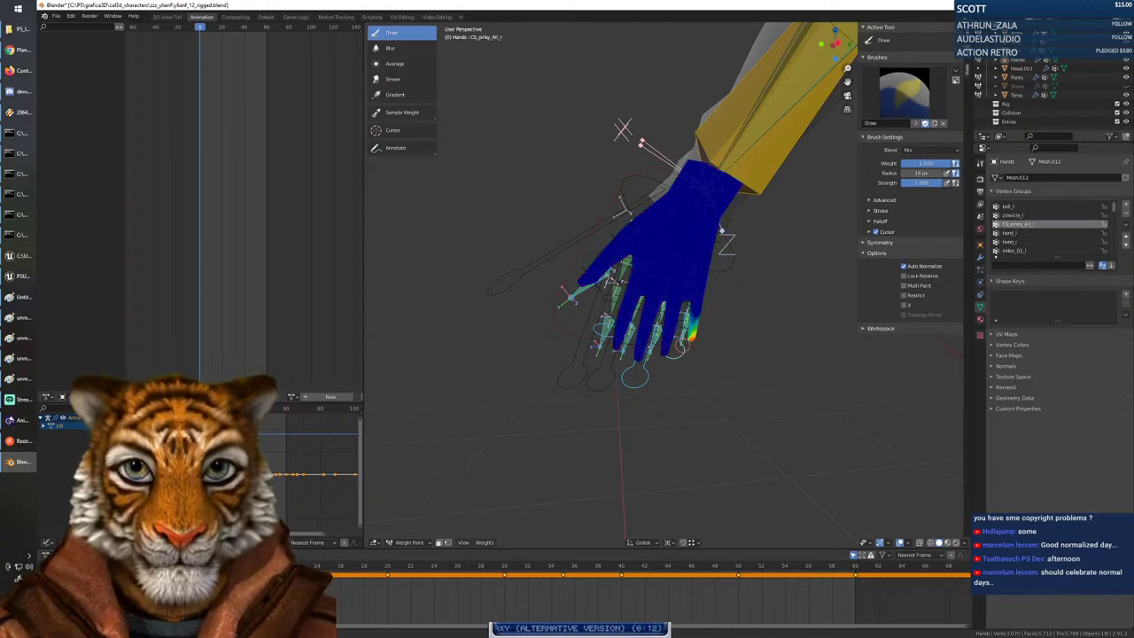
{"action": "left_click_drag", "start_coordinate": [676, 346], "coordinate": [692, 340]}
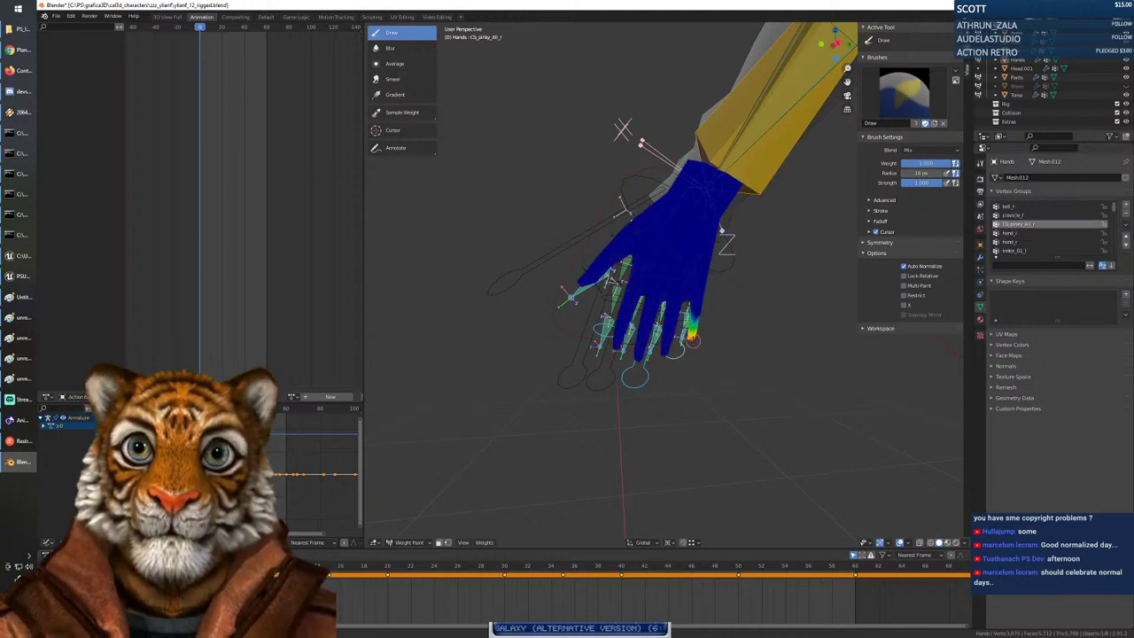
{"action": "key", "text": "ctrl+z"}
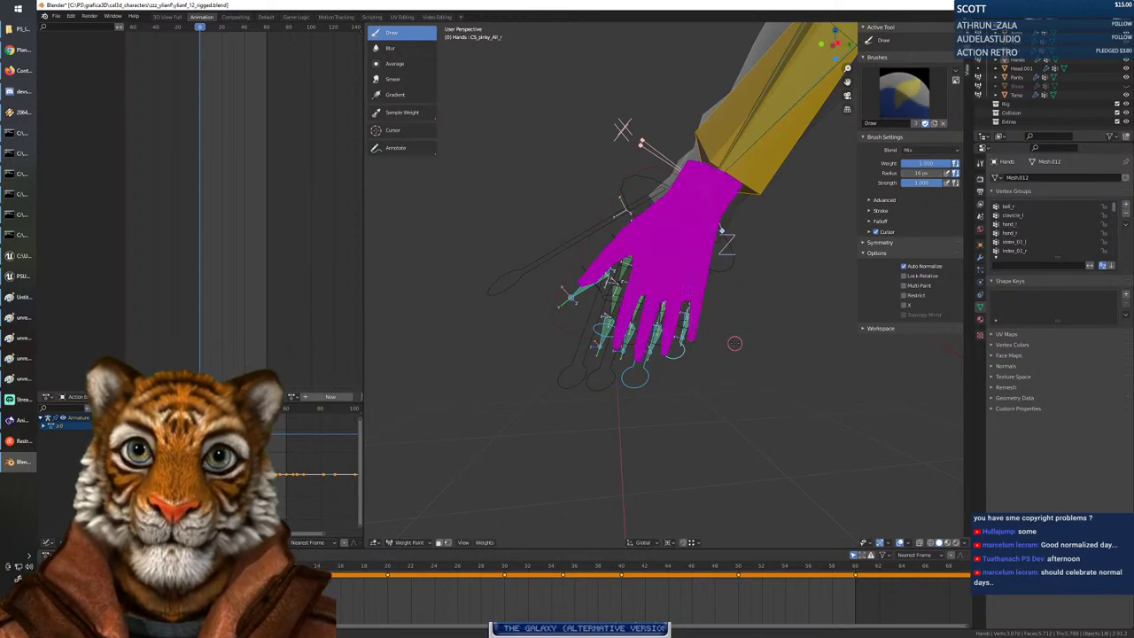
{"action": "key", "text": "ctrl+z"}
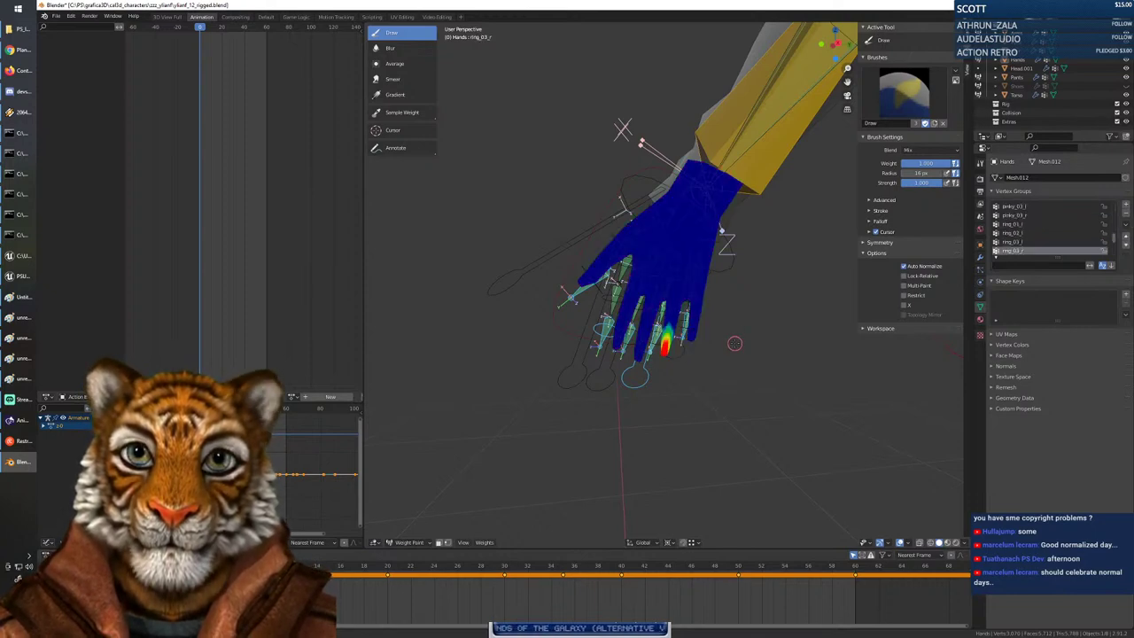
Select the pinky_03_r bone and paint weight 1.0 on the palm side of the right little fingertip.
{"action": "scroll", "coordinate": [690, 340], "scroll_direction": "up", "scroll_amount": 3}
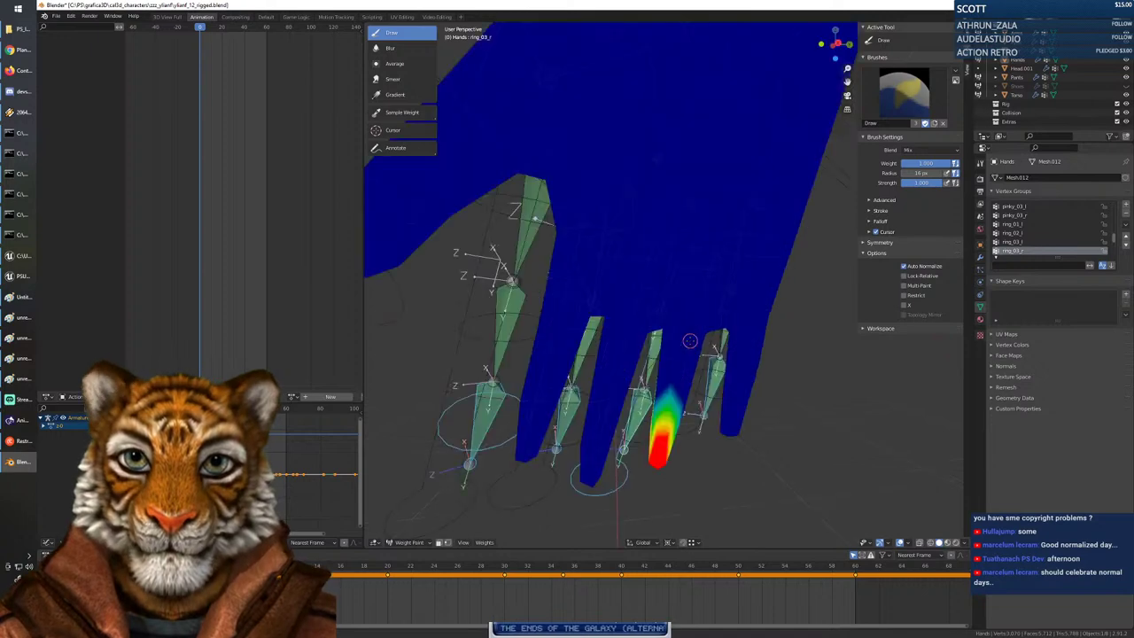
{"action": "left_click", "coordinate": [709, 385], "text": "ctrl"}
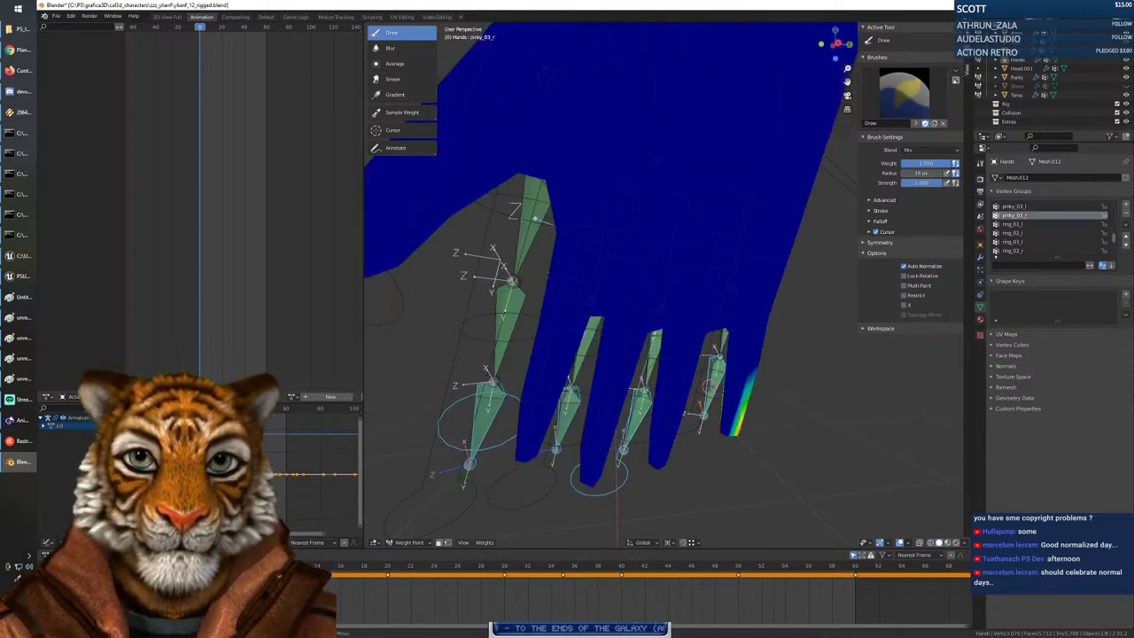
{"action": "mouse_move", "coordinate": [744, 403]}
{"action": "left_mouse_down"}
{"action": "mouse_move", "coordinate": [736, 431]}
{"action": "mouse_move", "coordinate": [735, 416]}
{"action": "left_mouse_up"}
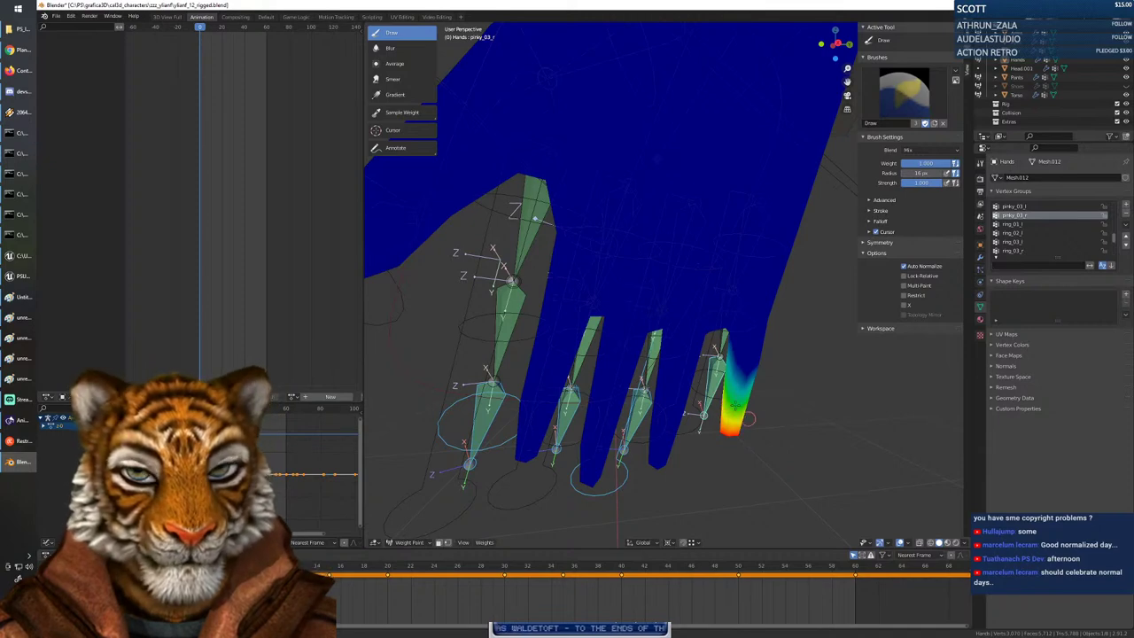
Select the pinky_02_r bone, set the brush weight to about 0.54 and paint the middle section on the back of the right little finger.
{"action": "scroll", "coordinate": [644, 435], "scroll_direction": "down", "scroll_amount": 5}
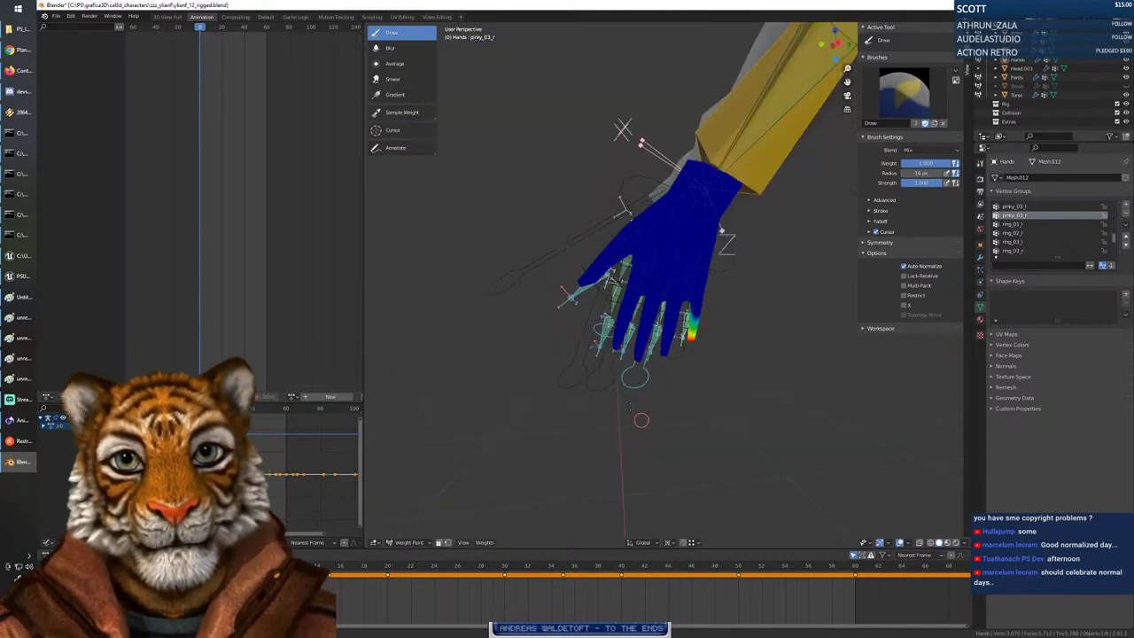
{"action": "middle_click_drag", "start_coordinate": [640, 419], "coordinate": [686, 392]}
{"action": "scroll", "coordinate": [686, 392], "scroll_direction": "down", "scroll_amount": 4}
{"action": "middle_click_drag", "start_coordinate": [496, 297], "coordinate": [651, 336]}
{"action": "scroll", "coordinate": [638, 343], "scroll_direction": "down", "scroll_amount": 6}
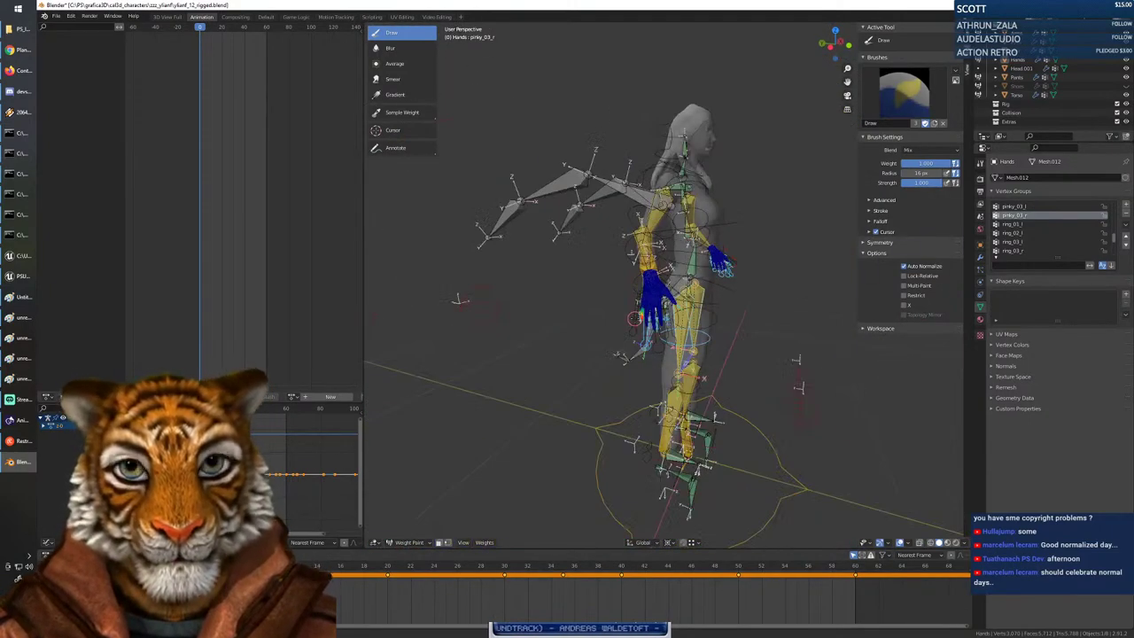
{"action": "scroll", "coordinate": [636, 316], "scroll_direction": "up", "scroll_amount": 3}
{"action": "left_click_drag", "start_coordinate": [847, 70], "coordinate": [840, 78]}
{"action": "middle_click_drag", "start_coordinate": [614, 282], "coordinate": [595, 285]}
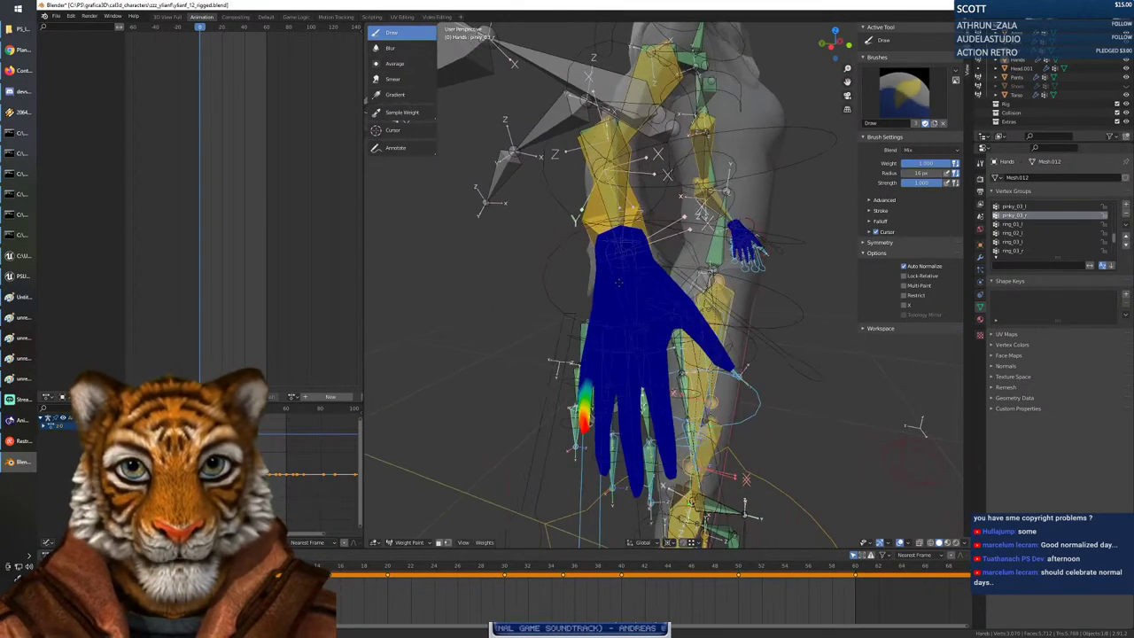
{"action": "left_click", "coordinate": [575, 371], "text": "ctrl"}
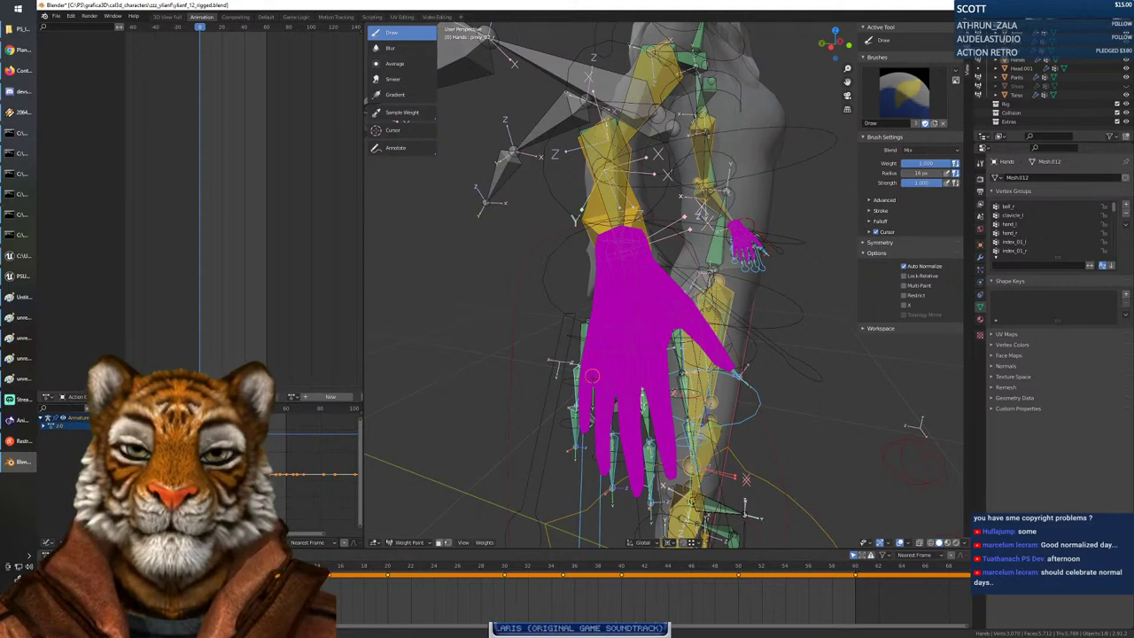
{"action": "key", "text": "ctrl+shift+z"}
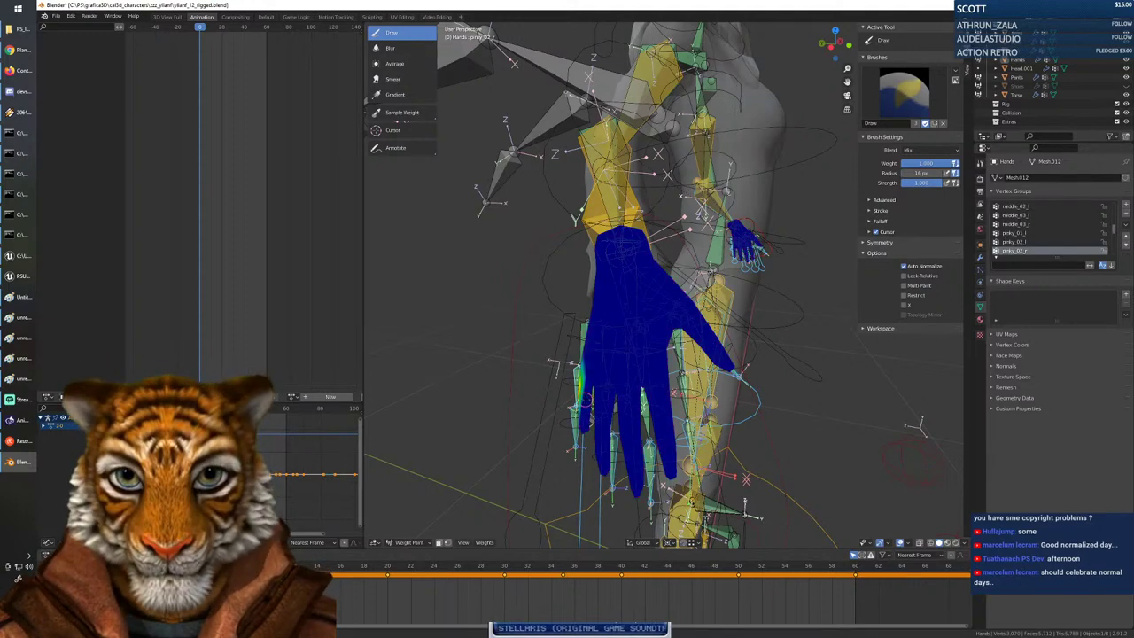
{"action": "right_click", "coordinate": [585, 396]}
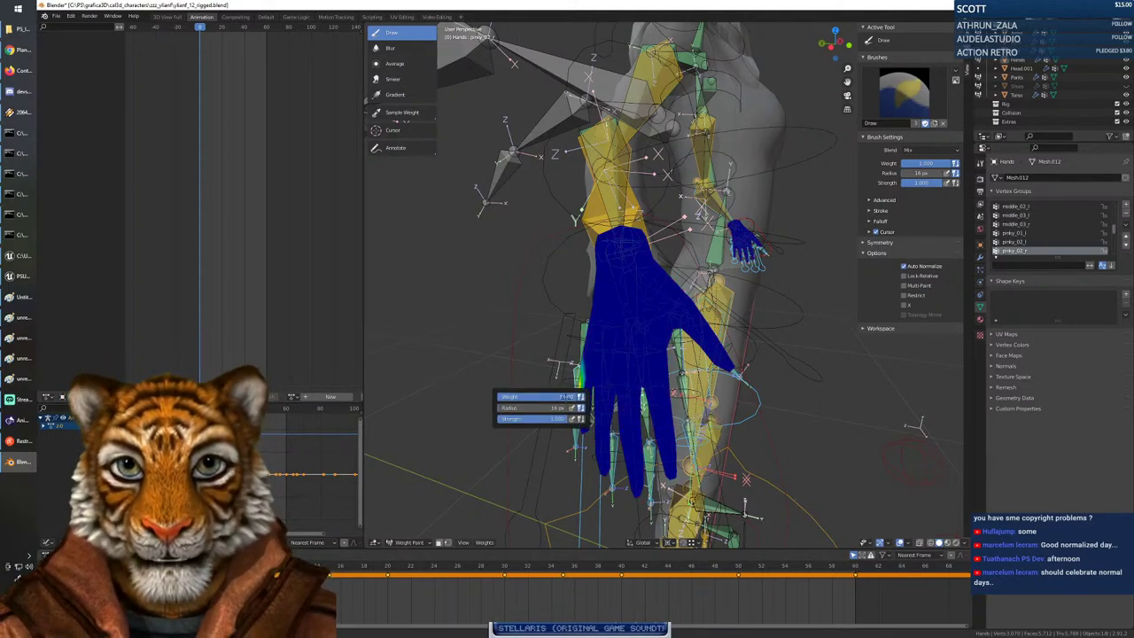
{"action": "left_click_drag", "start_coordinate": [567, 396], "coordinate": [529, 397]}
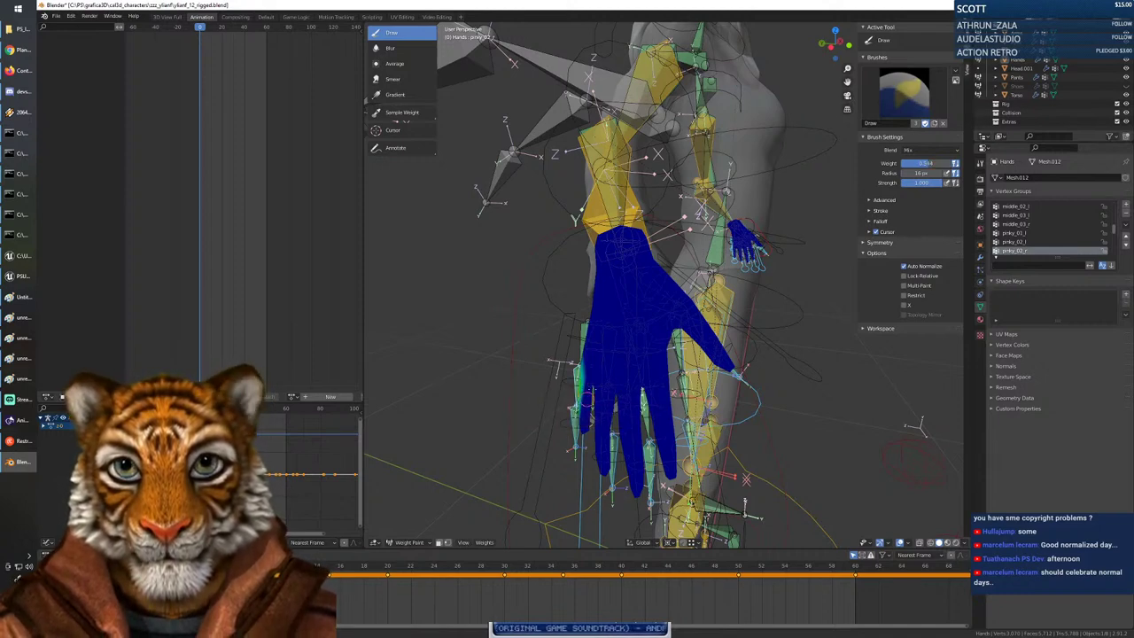
{"action": "middle_click_drag", "start_coordinate": [584, 396], "coordinate": [589, 242]}
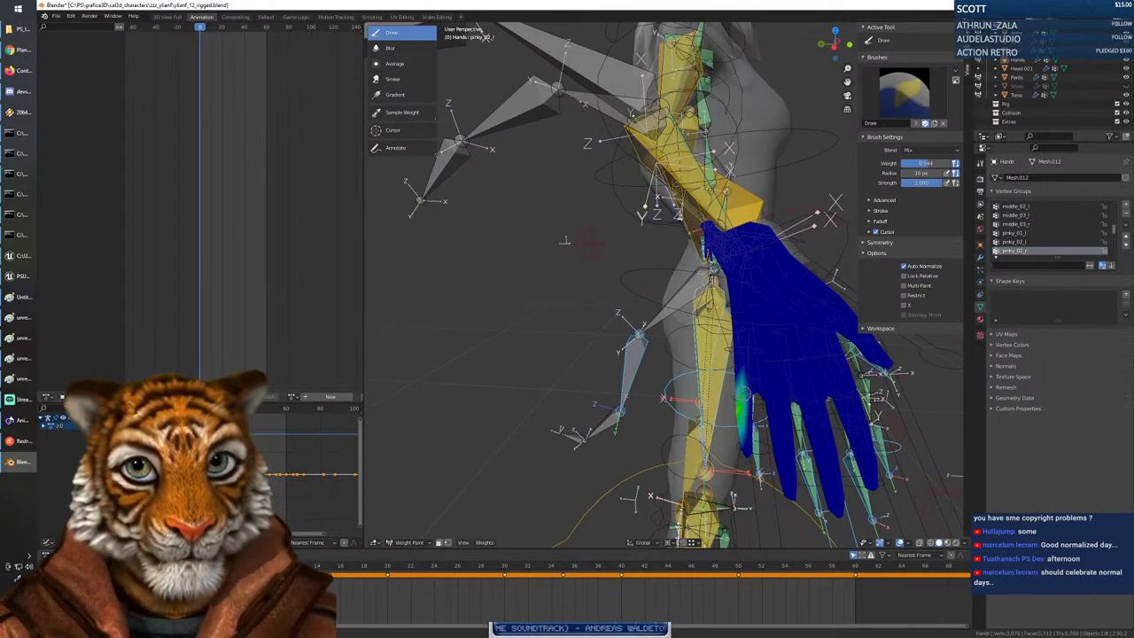
{"action": "mouse_move", "coordinate": [737, 409]}
{"action": "middle_mouse_down"}
{"action": "mouse_move", "coordinate": [758, 411]}
{"action": "mouse_move", "coordinate": [727, 412]}
{"action": "middle_mouse_up"}
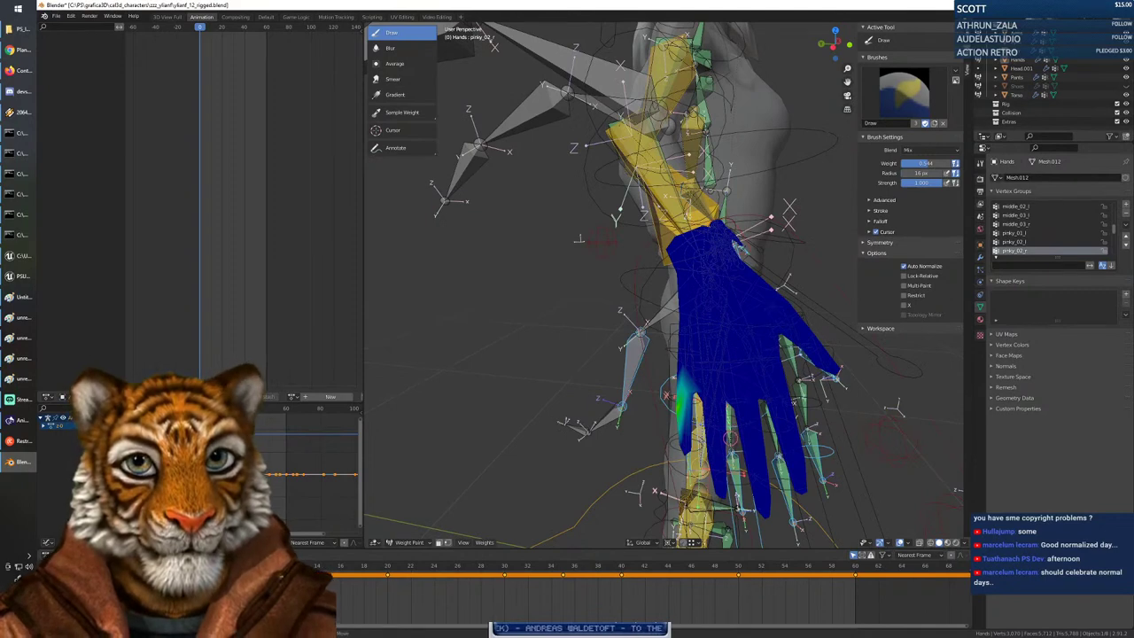
Select the ring_02_r bone and paint the weight of about 0.54 on the back of the right ring finger's middle section.
{"action": "left_click", "coordinate": [730, 437], "text": "ctrl"}
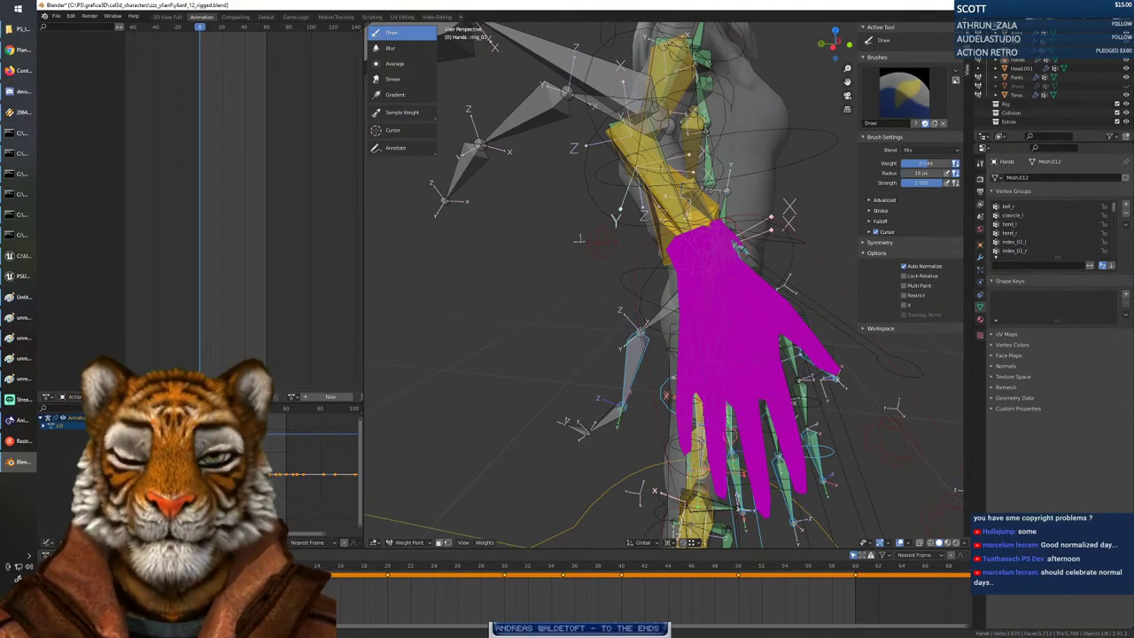
{"action": "left_click", "coordinate": [709, 431], "text": "ctrl"}
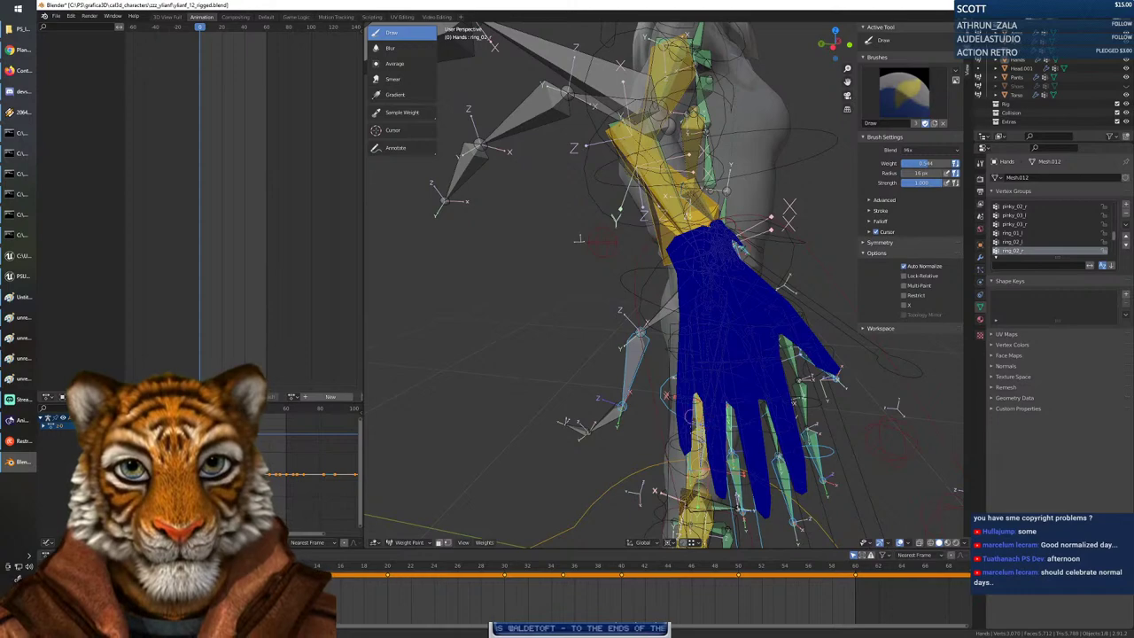
{"action": "left_click_drag", "start_coordinate": [715, 422], "coordinate": [715, 433]}
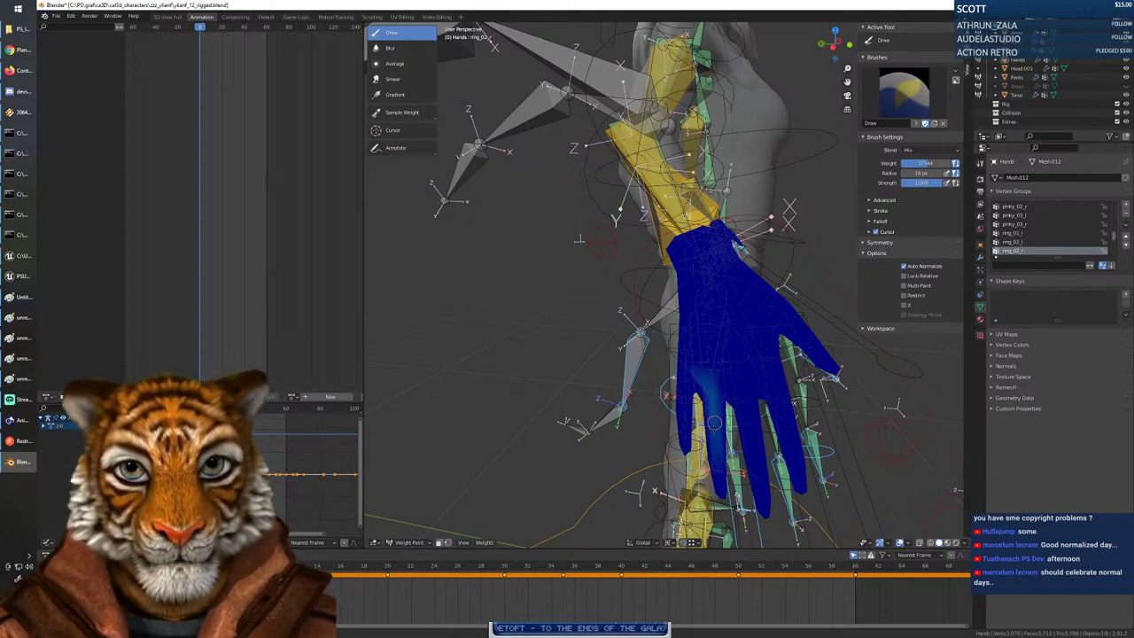
{"action": "middle_click_drag", "start_coordinate": [716, 448], "coordinate": [722, 432]}
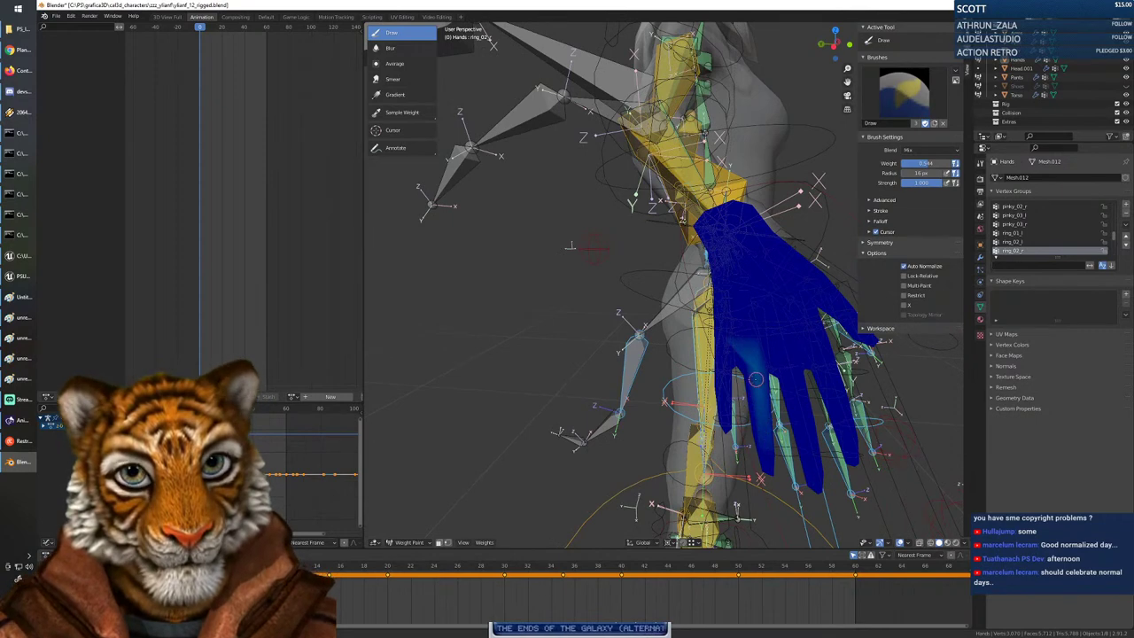
Paint the weight of about 0.54 on the back of the right middle finger for middle_02_r and the index finger for index_02_r.
{"action": "middle_click_drag", "start_coordinate": [755, 383], "coordinate": [763, 424]}
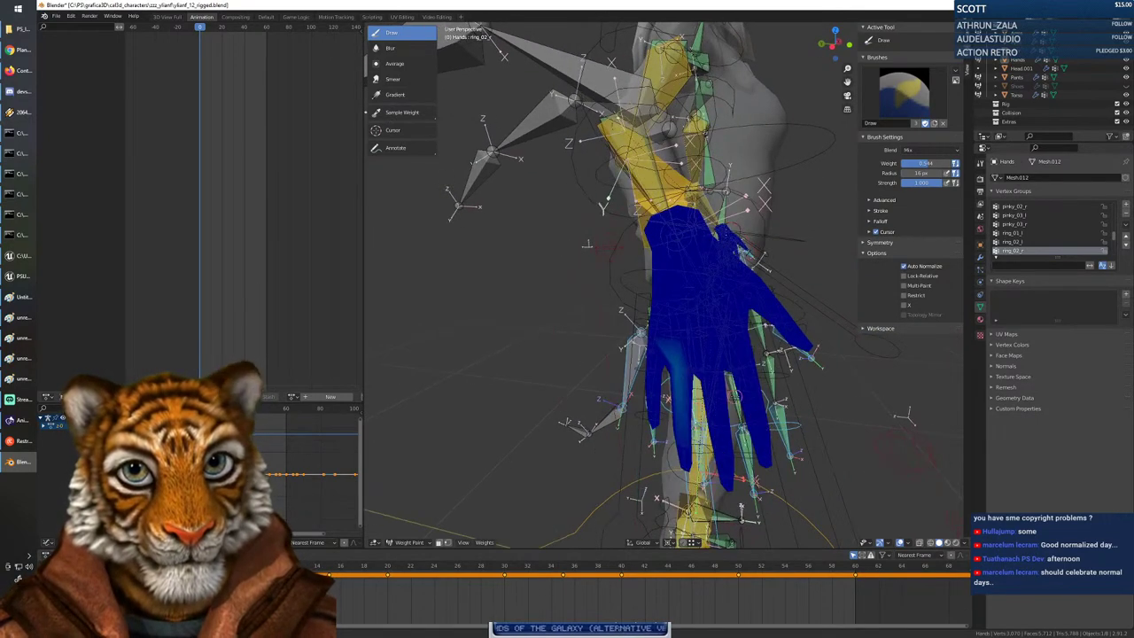
{"action": "left_click", "coordinate": [734, 395], "text": "ctrl"}
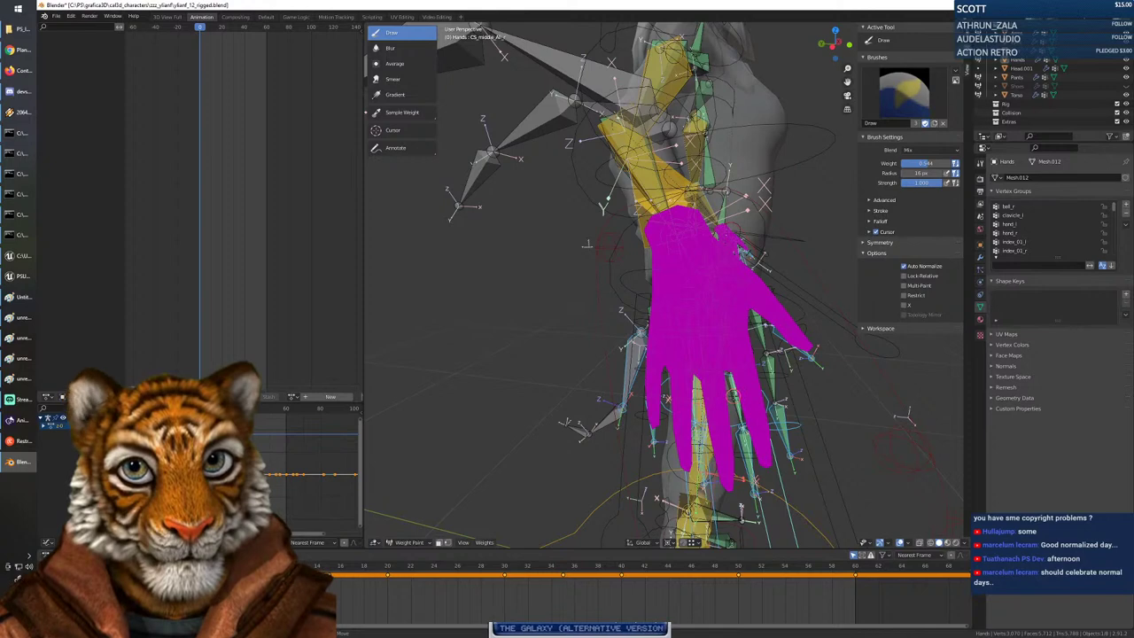
{"action": "left_click", "coordinate": [733, 395], "text": "ctrl"}
{"action": "left_click_drag", "start_coordinate": [720, 414], "coordinate": [714, 408]}
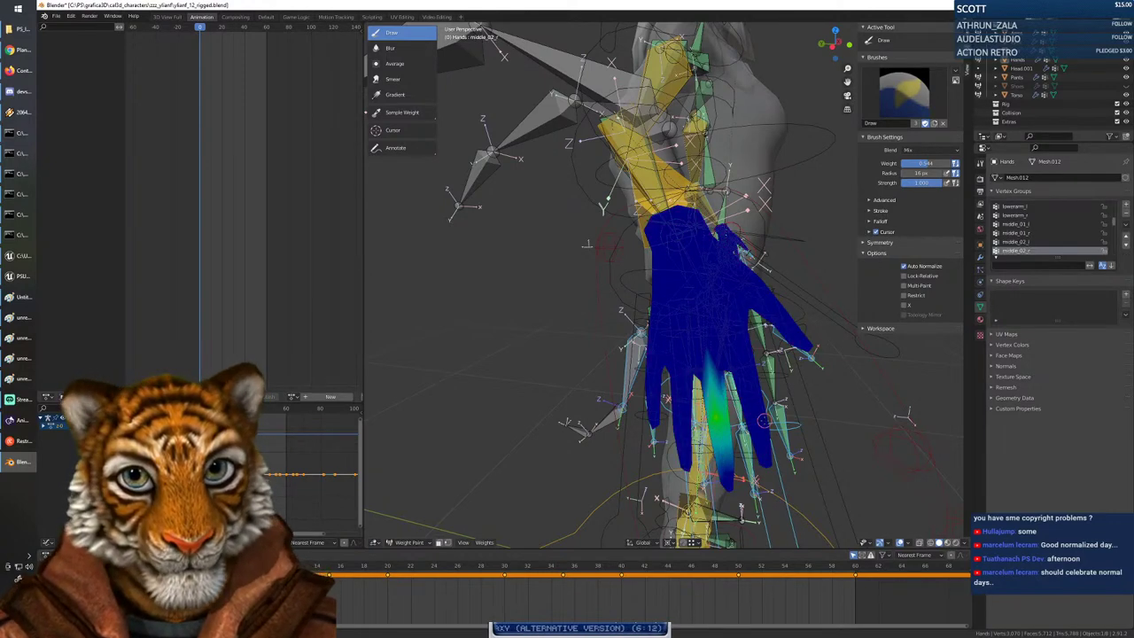
{"action": "middle_click_drag", "start_coordinate": [763, 421], "coordinate": [371, 196]}
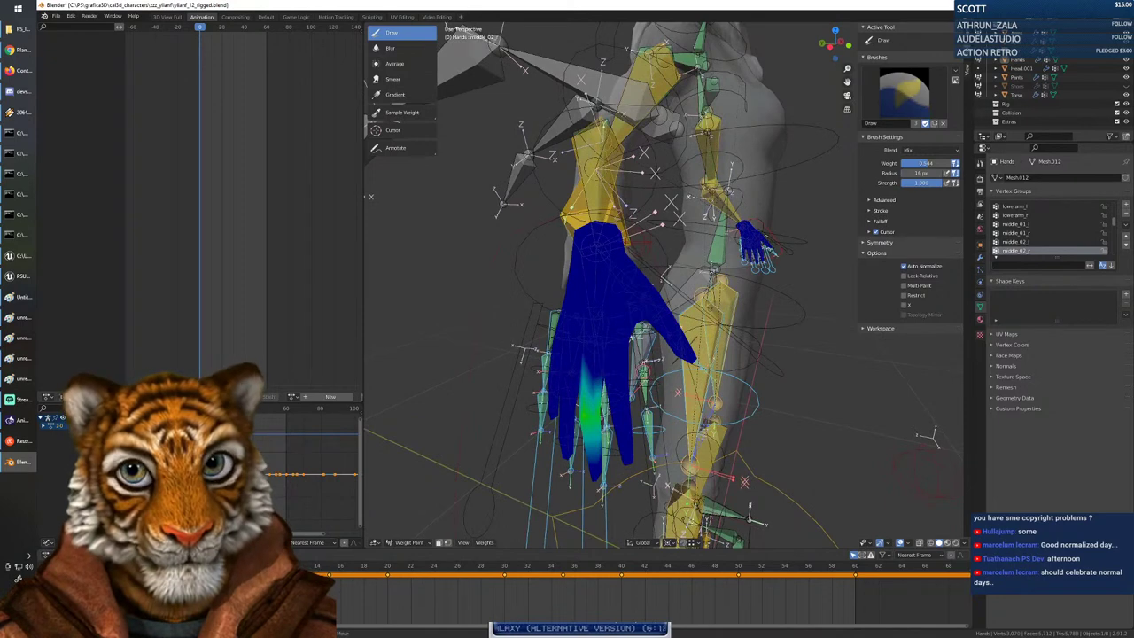
{"action": "left_click", "coordinate": [648, 390], "text": "ctrl"}
{"action": "left_click_drag", "start_coordinate": [632, 393], "coordinate": [618, 394]}
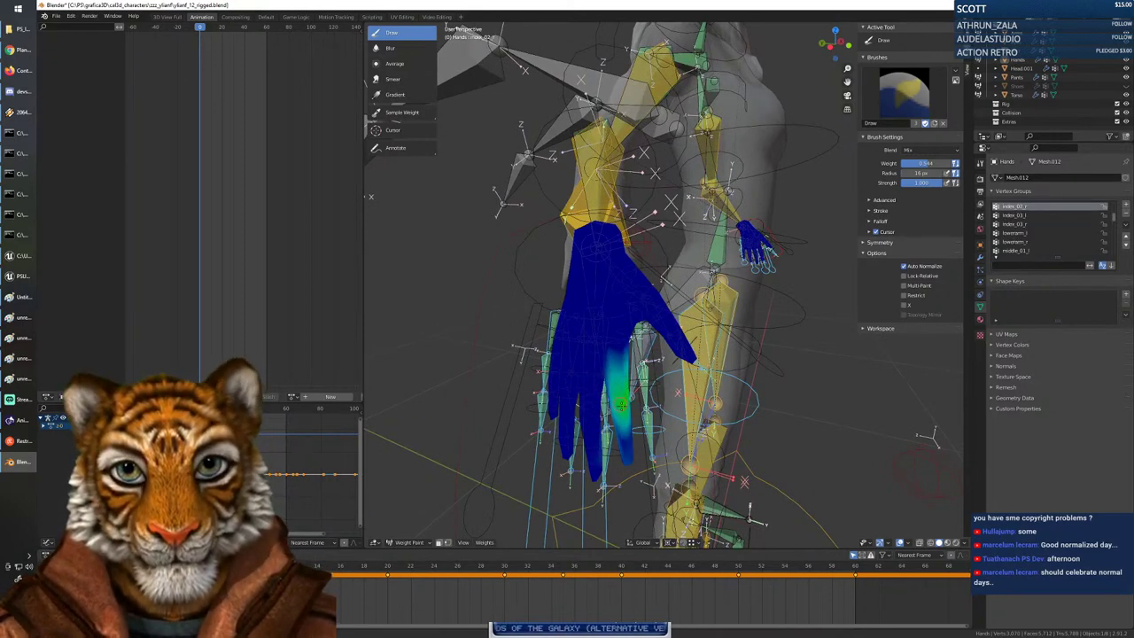
Select the thumb_02_r bone and paint the weight of about 0.54 on the back of the right thumb's middle section.
{"action": "middle_click_drag", "start_coordinate": [684, 401], "coordinate": [673, 404]}
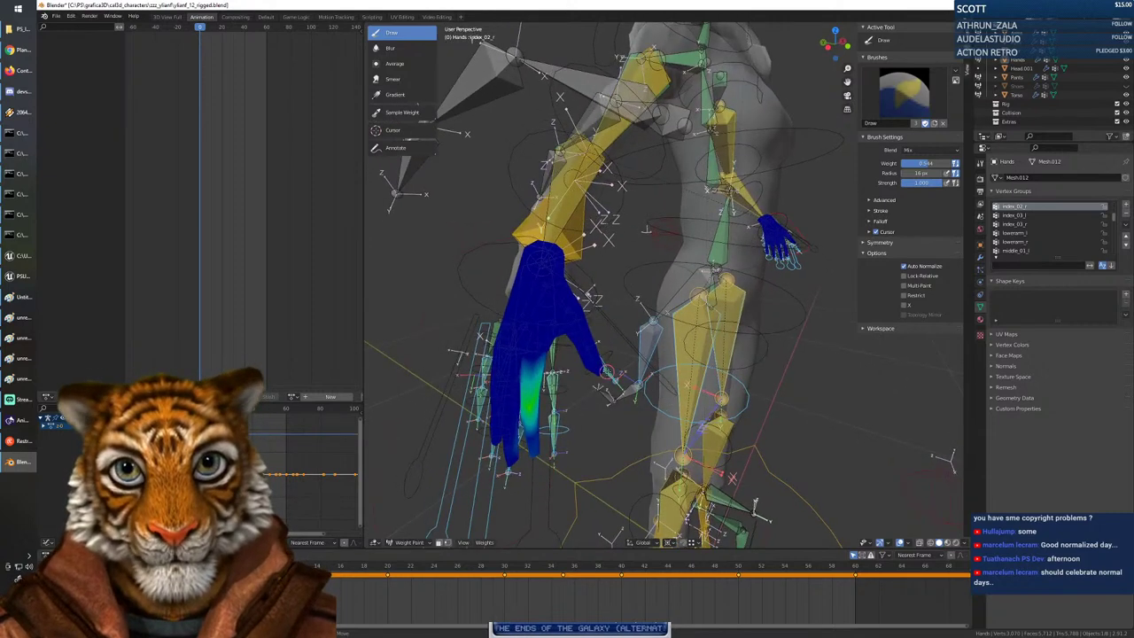
{"action": "left_click", "coordinate": [607, 372], "text": "ctrl"}
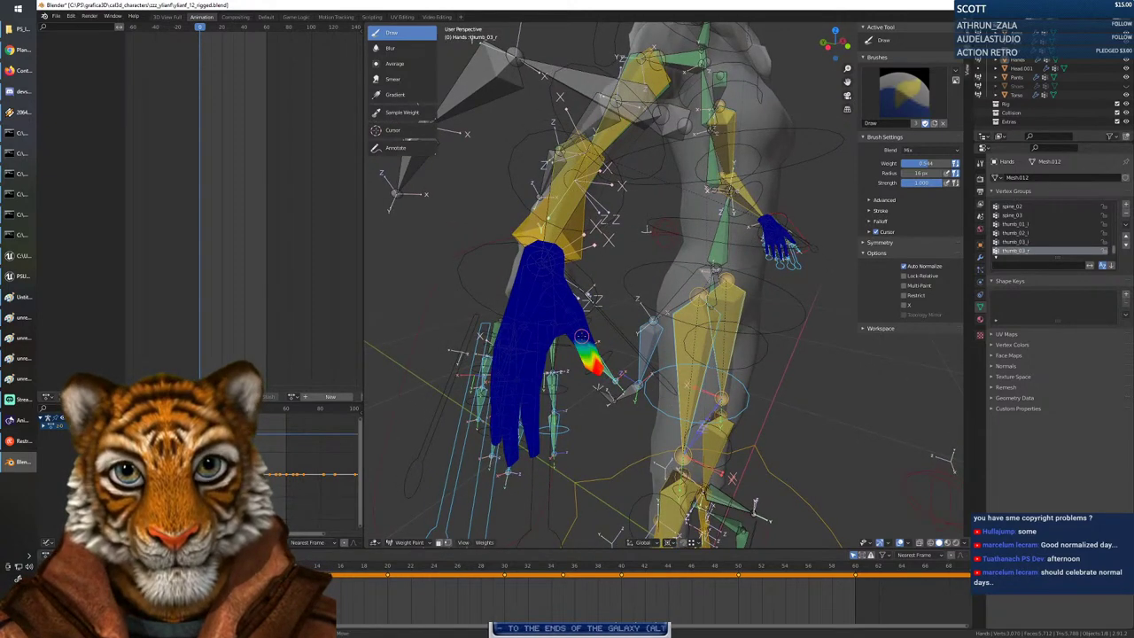
{"action": "left_click", "coordinate": [581, 336], "text": "ctrl"}
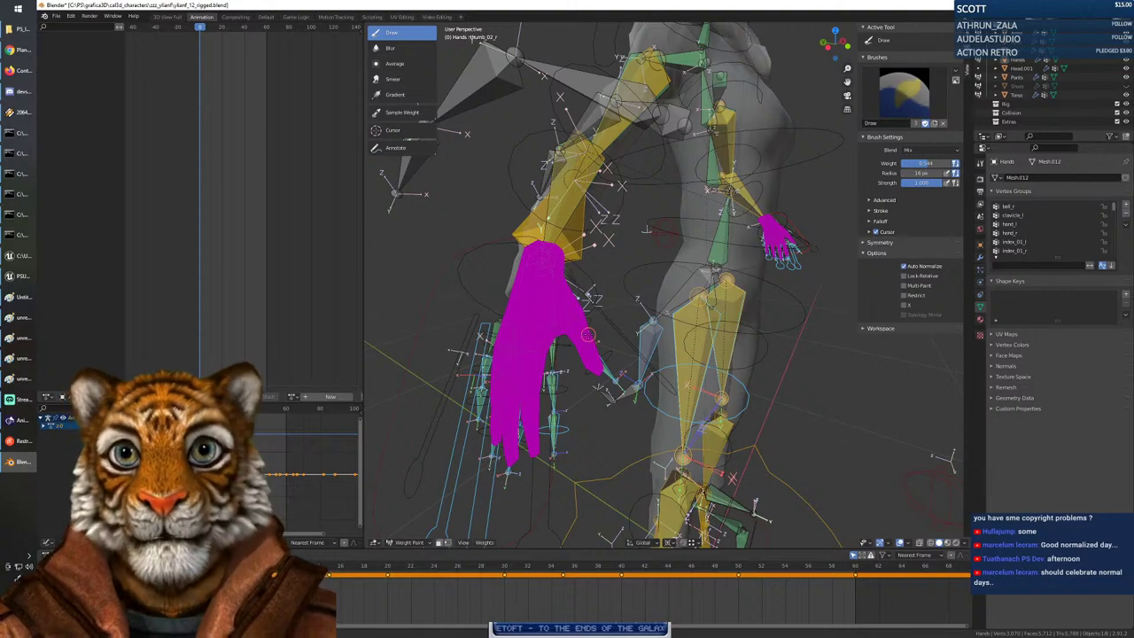
{"action": "left_click", "coordinate": [580, 336], "text": "ctrl"}
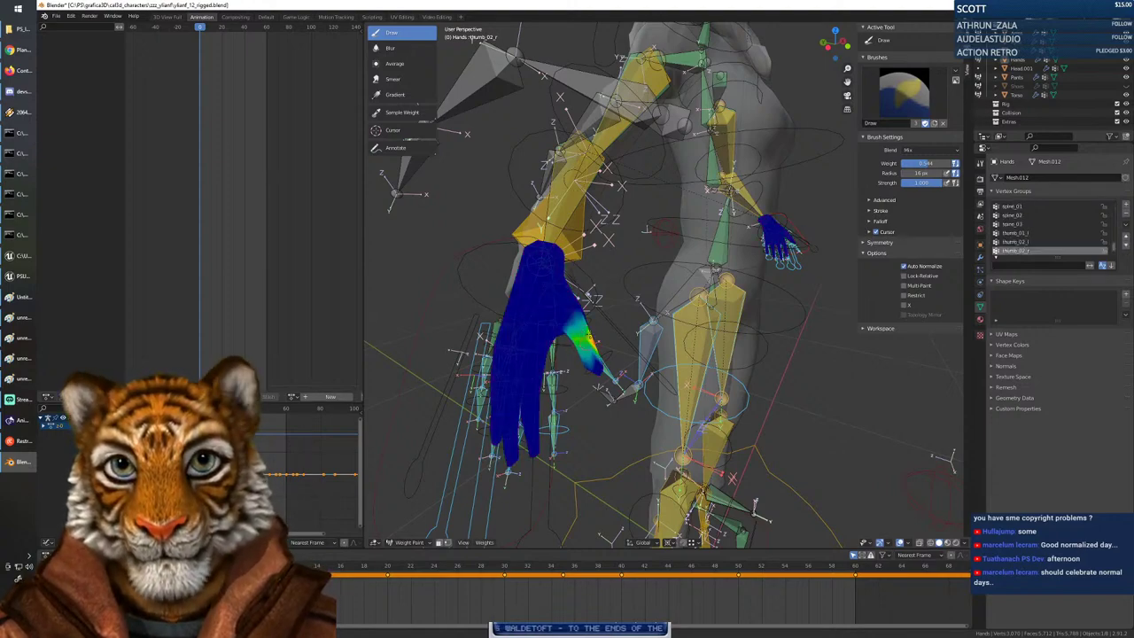
Extend the thumb_02_r weight over the palm side of the right thumb's middle section.
{"action": "middle_click_drag", "start_coordinate": [578, 349], "coordinate": [372, 297]}
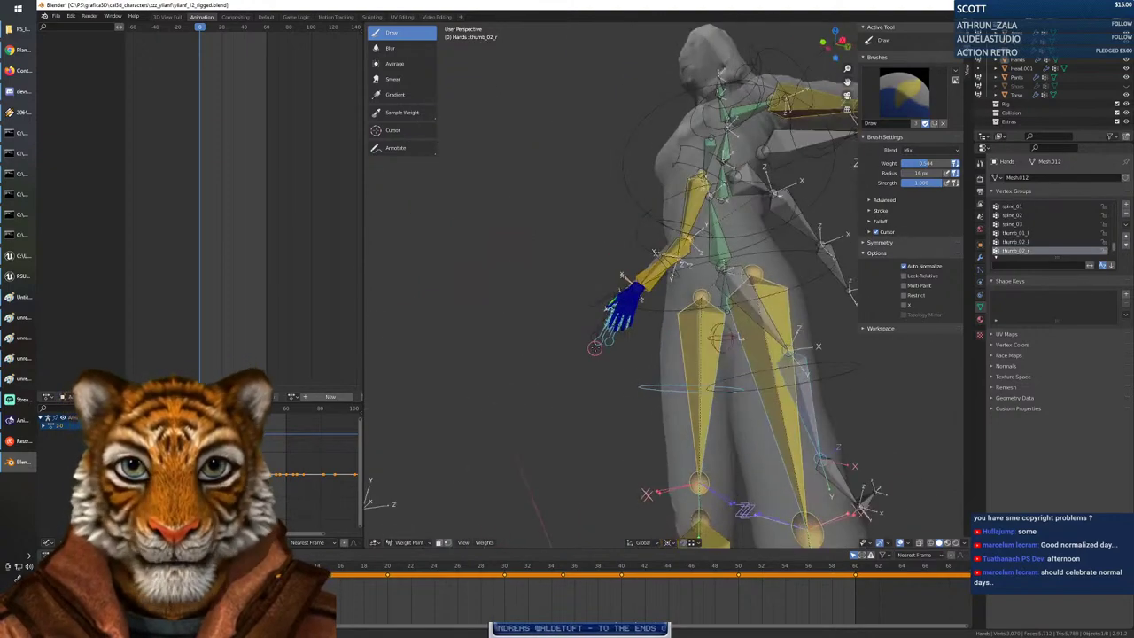
{"action": "scroll", "coordinate": [600, 342], "scroll_direction": "up", "scroll_amount": 2}
{"action": "scroll", "coordinate": [599, 342], "scroll_direction": "up", "scroll_amount": 2}
{"action": "middle_click_drag", "start_coordinate": [627, 358], "coordinate": [660, 351]}
{"action": "scroll", "coordinate": [667, 417], "scroll_direction": "up", "scroll_amount": 3}
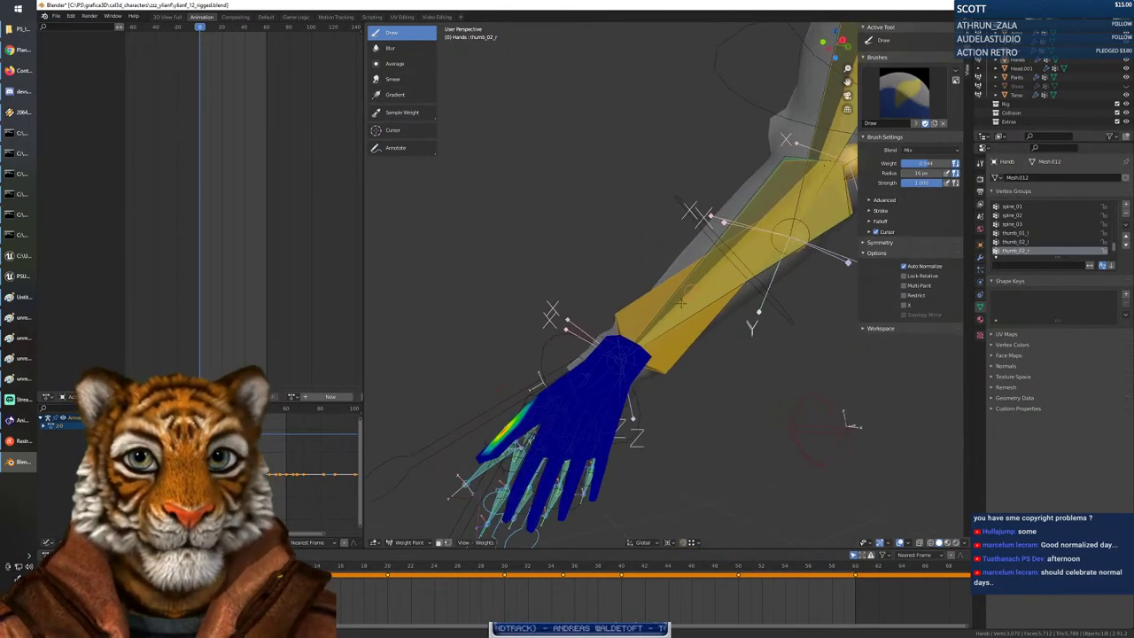
{"action": "middle_click_drag", "start_coordinate": [668, 419], "coordinate": [644, 318], "text": "shift"}
{"action": "left_click_drag", "start_coordinate": [487, 319], "coordinate": [492, 324]}
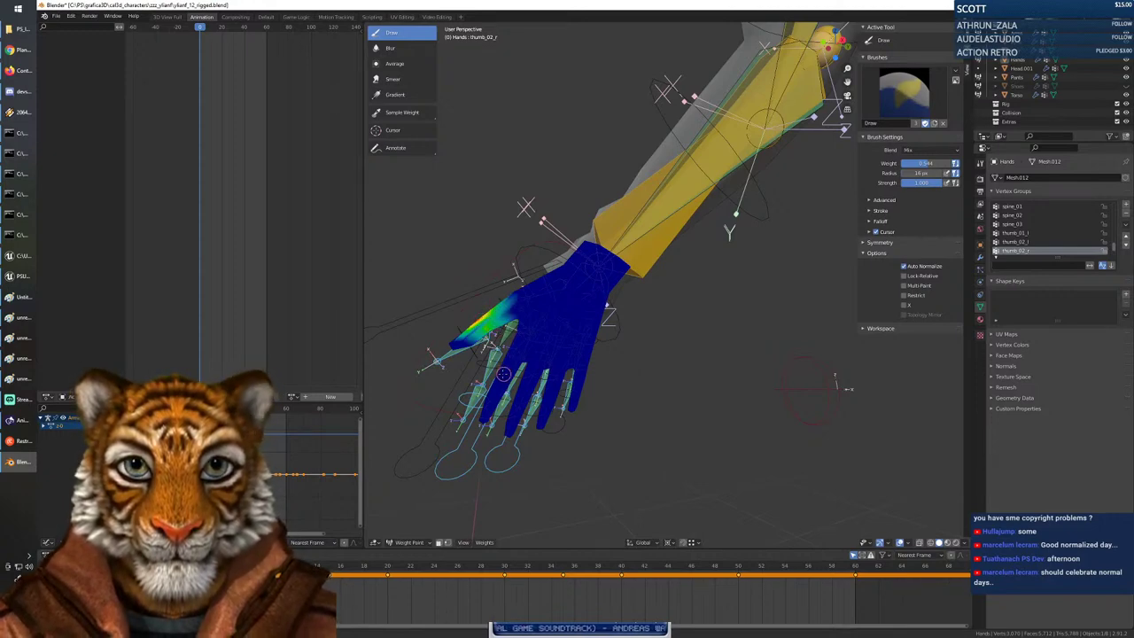
Paint the weight of about 0.54 on the palm side of the right index finger for index_02_r and the middle finger for middle_02_r.
{"action": "left_click", "coordinate": [497, 357], "text": "ctrl"}
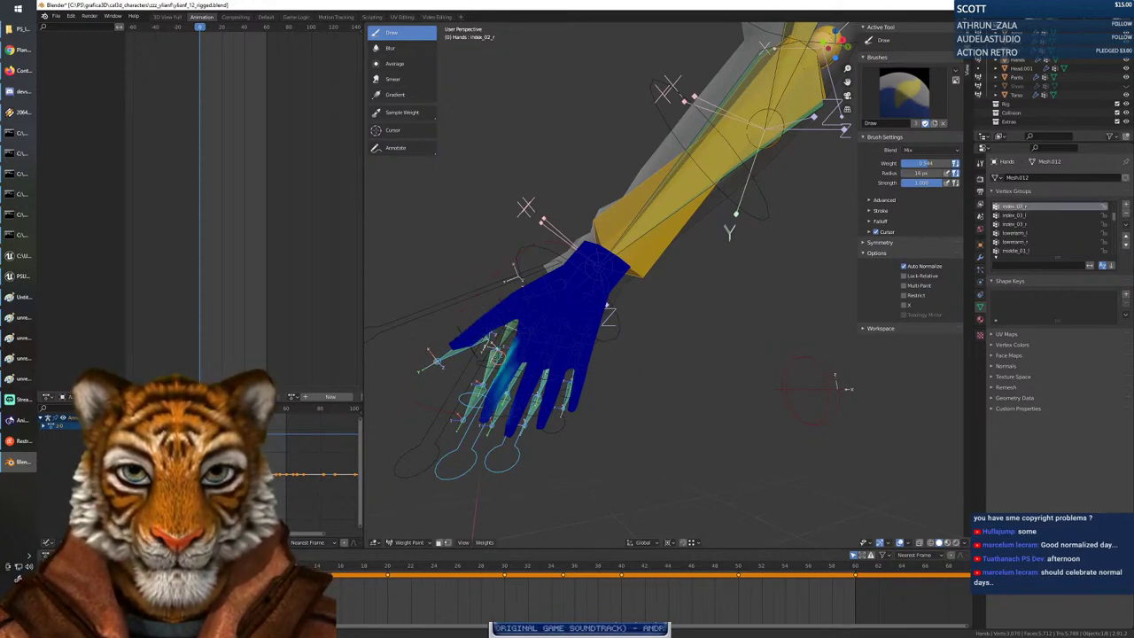
{"action": "middle_click_drag", "start_coordinate": [567, 385], "coordinate": [558, 382]}
{"action": "left_click_drag", "start_coordinate": [619, 404], "coordinate": [624, 398]}
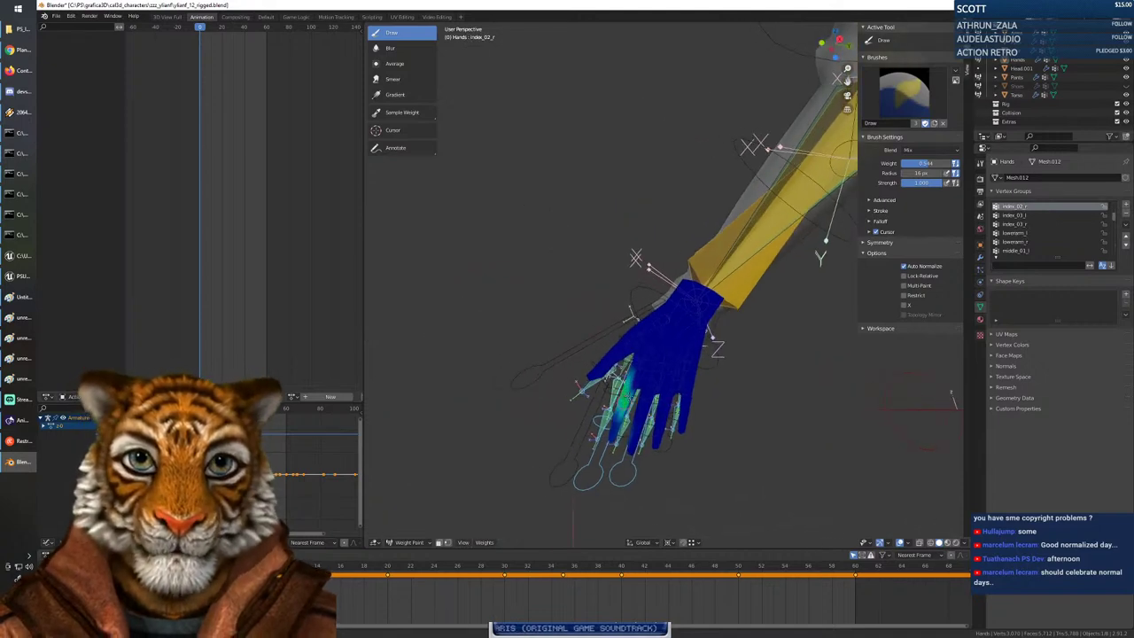
{"action": "middle_click_drag", "start_coordinate": [653, 415], "coordinate": [595, 372]}
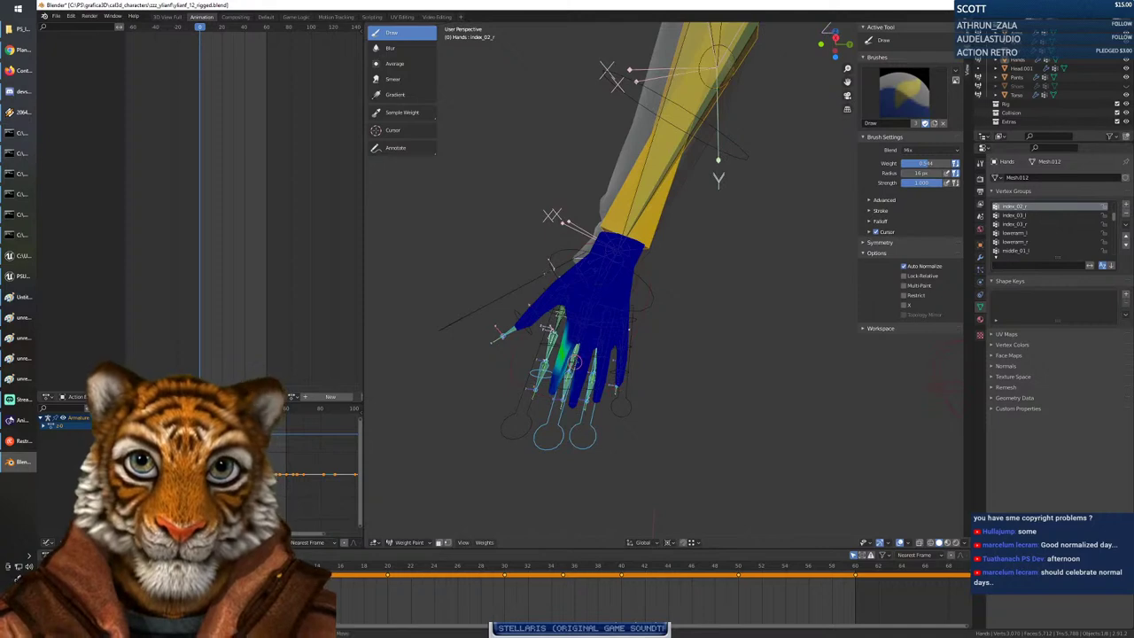
{"action": "left_click", "coordinate": [573, 363], "text": "ctrl"}
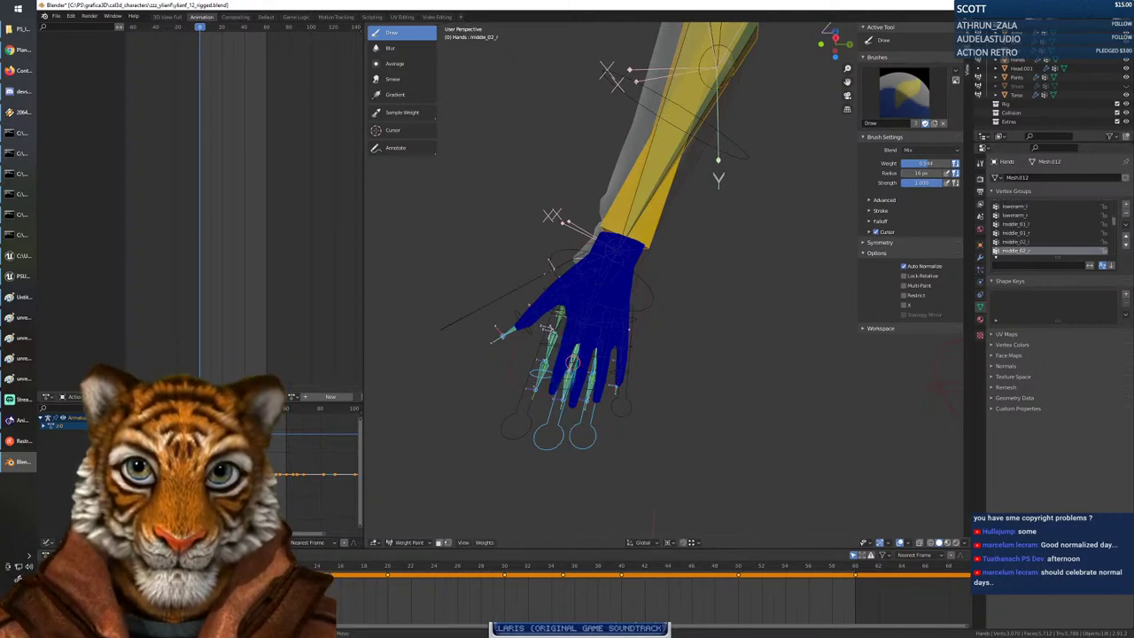
{"action": "left_click_drag", "start_coordinate": [573, 363], "coordinate": [581, 372]}
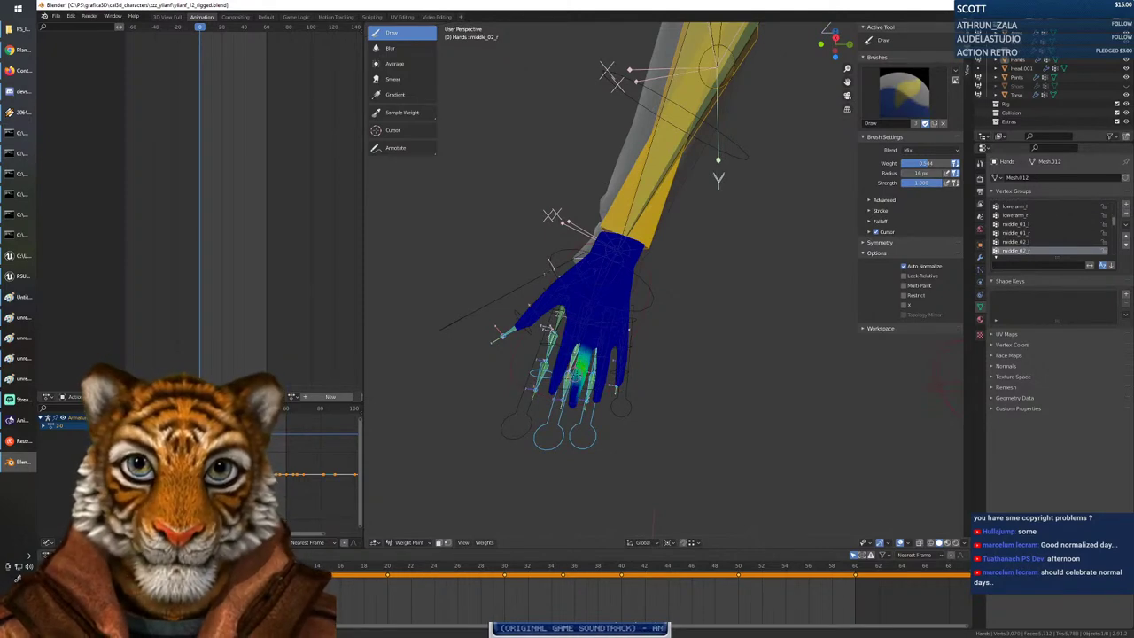
Paint the weight of about 0.54 on the palm side of the right ring finger for ring_02_r and the little finger for pinky_02_r.
{"action": "left_click", "coordinate": [593, 363], "text": "ctrl"}
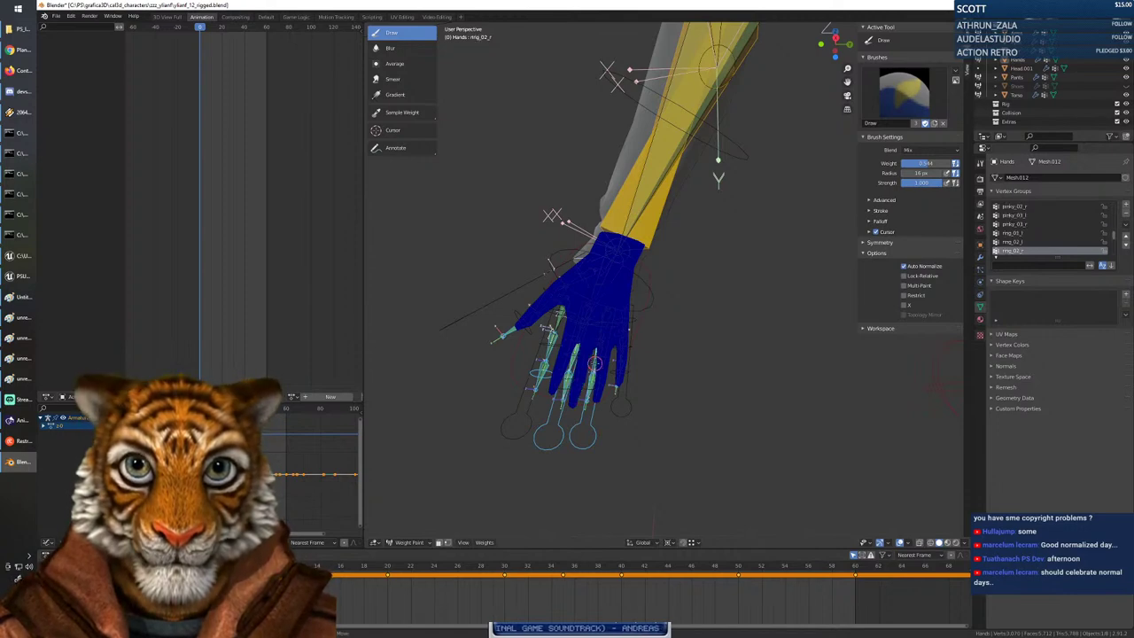
{"action": "left_click_drag", "start_coordinate": [594, 363], "coordinate": [611, 361]}
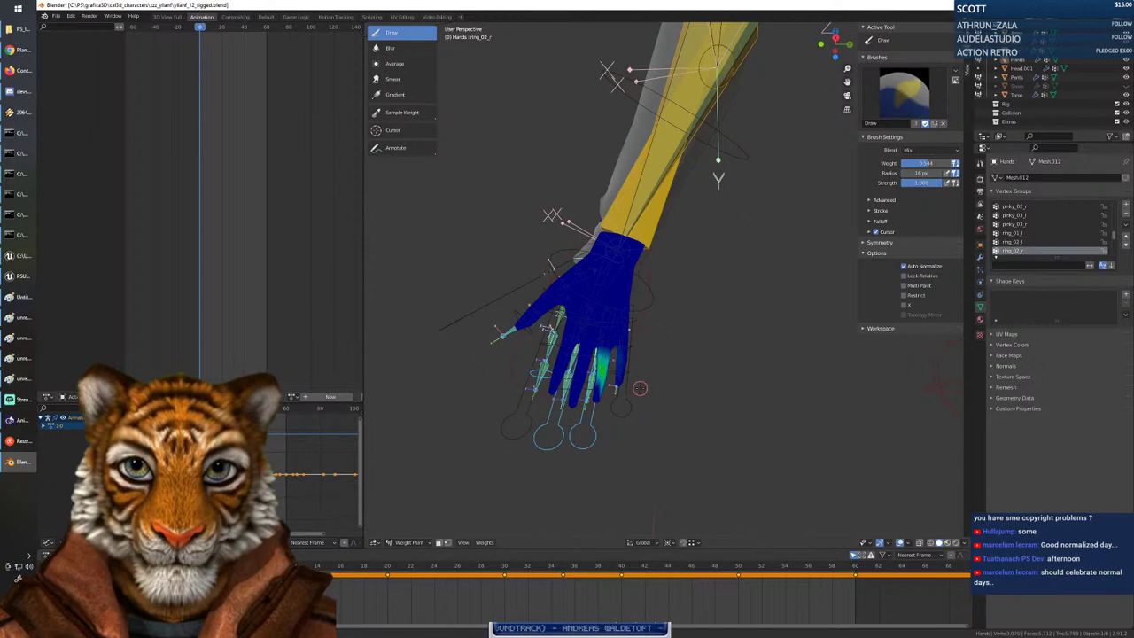
{"action": "mouse_move", "coordinate": [640, 388]}
{"action": "middle_mouse_down"}
{"action": "mouse_move", "coordinate": [690, 410]}
{"action": "mouse_move", "coordinate": [654, 380]}
{"action": "middle_mouse_up"}
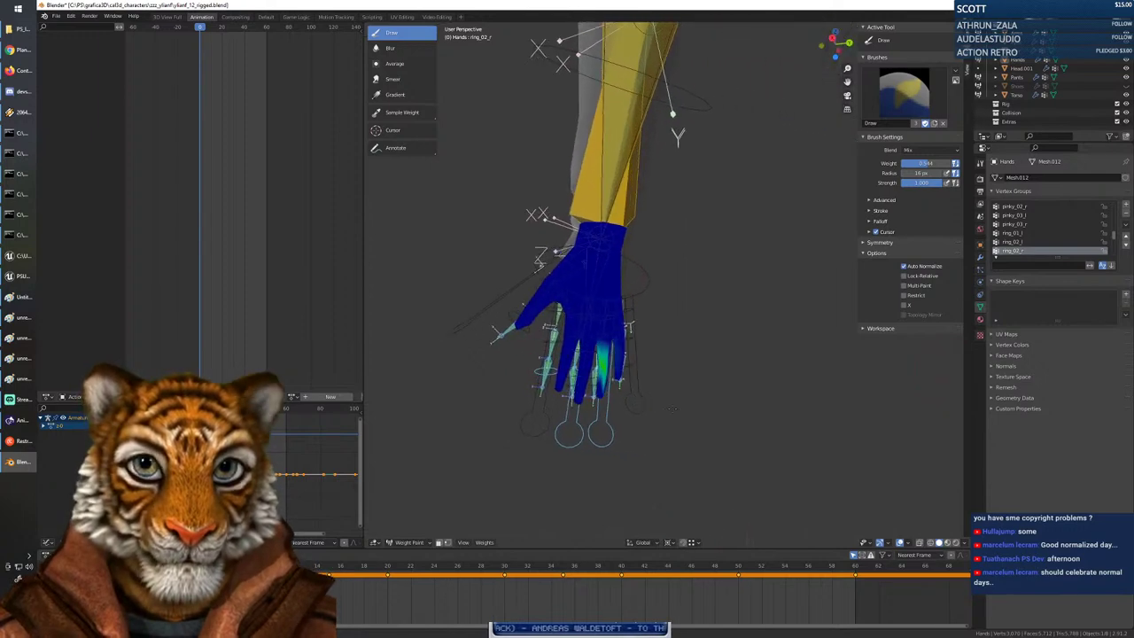
{"action": "left_click", "coordinate": [624, 333], "text": "ctrl"}
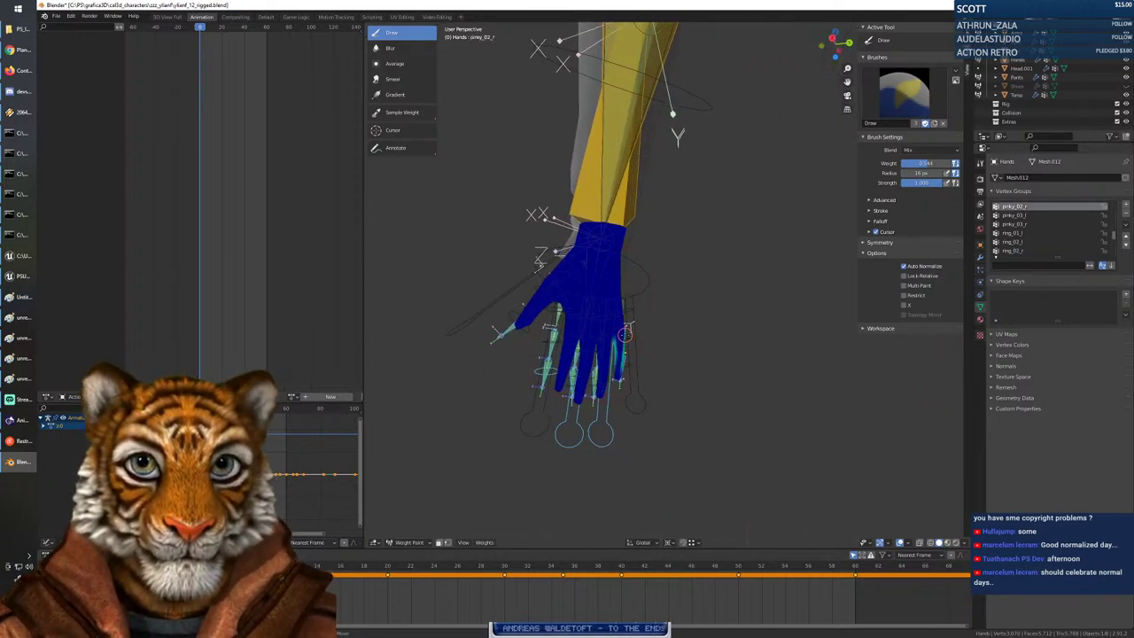
{"action": "mouse_move", "coordinate": [624, 333]}
{"action": "left_mouse_down"}
{"action": "mouse_move", "coordinate": [620, 353]}
{"action": "mouse_move", "coordinate": [627, 329]}
{"action": "mouse_move", "coordinate": [619, 342]}
{"action": "left_mouse_up"}
{"action": "mouse_move", "coordinate": [651, 385]}
{"action": "middle_mouse_down"}
{"action": "mouse_move", "coordinate": [644, 394]}
{"action": "mouse_move", "coordinate": [666, 370]}
{"action": "middle_mouse_up"}
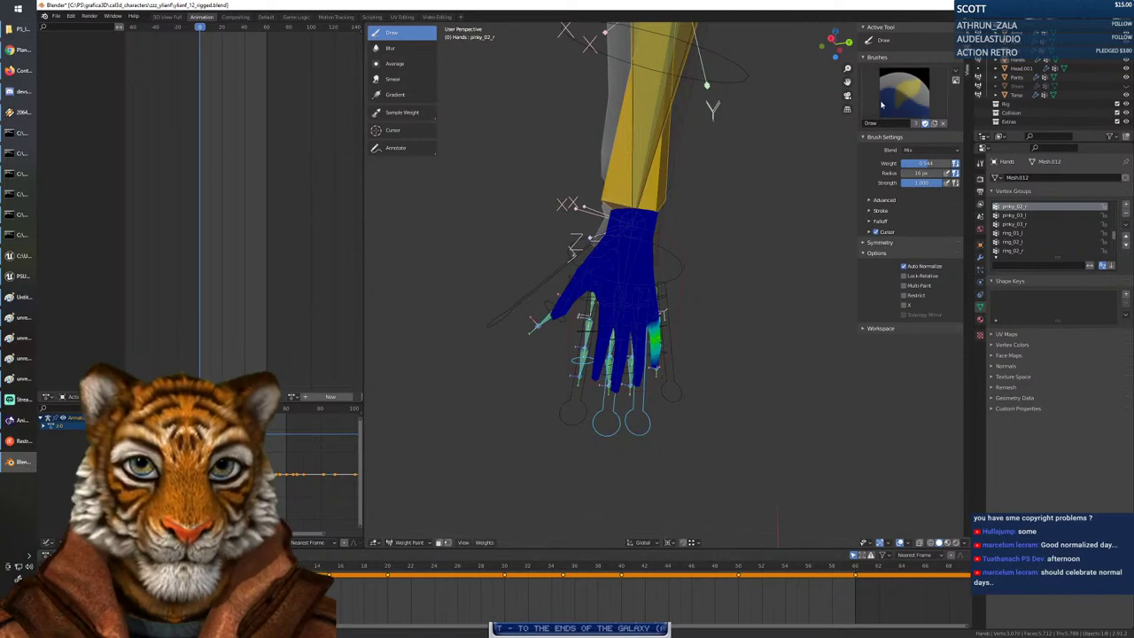
Select the pinky_01_r bone and paint the weight of about 0.54 at the base of the right little finger, palm side.
{"action": "mouse_move", "coordinate": [847, 69]}
{"action": "left_mouse_down"}
{"action": "mouse_move", "coordinate": [846, 44]}
{"action": "mouse_move", "coordinate": [847, 62]}
{"action": "left_mouse_up"}
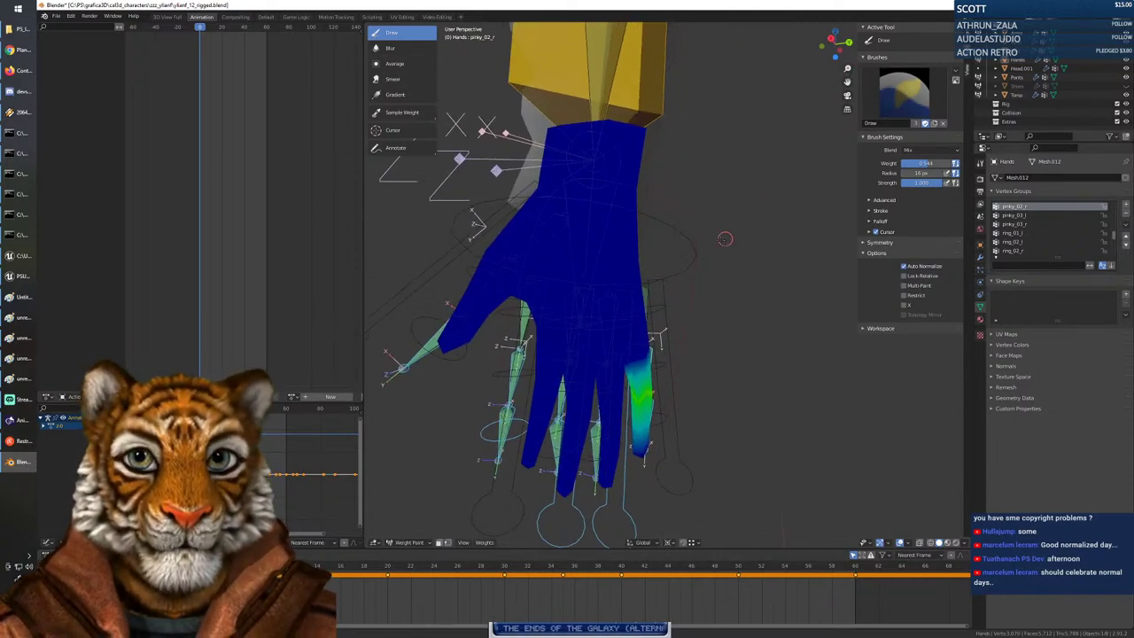
{"action": "left_click", "coordinate": [644, 292], "text": "ctrl"}
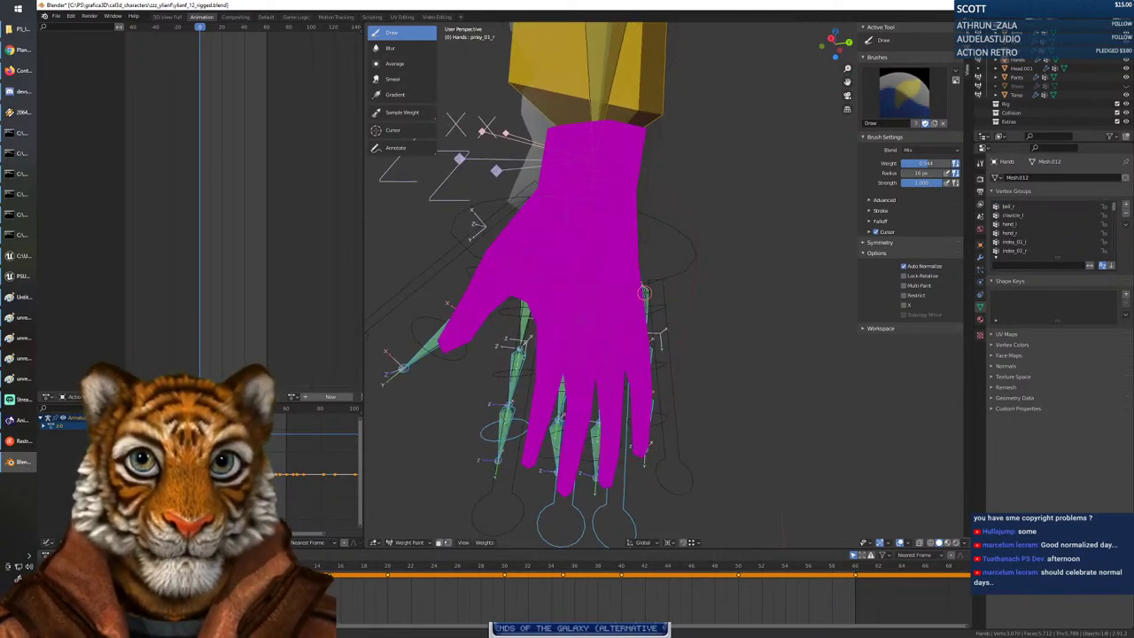
{"action": "mouse_move", "coordinate": [640, 374]}
{"action": "left_mouse_down"}
{"action": "mouse_move", "coordinate": [638, 363]}
{"action": "mouse_move", "coordinate": [635, 376]}
{"action": "left_mouse_up"}
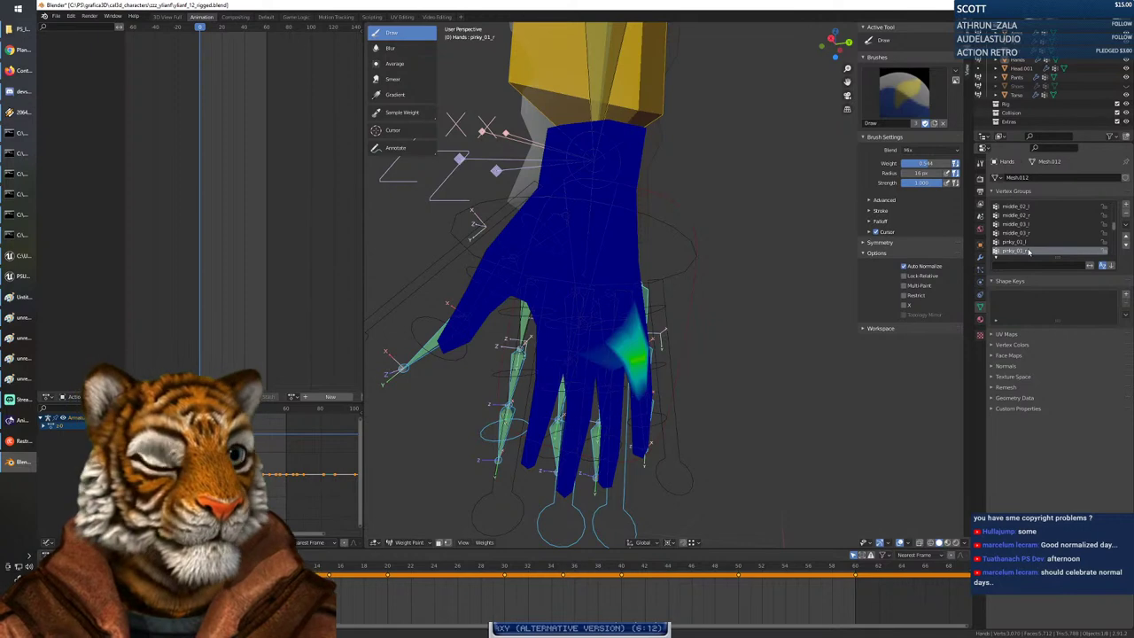
Select the ring_01_r bone and paint the weight of about 0.54 at the base of the right ring finger, palm side.
{"action": "scroll", "coordinate": [1027, 252], "scroll_direction": "down", "scroll_amount": 6}
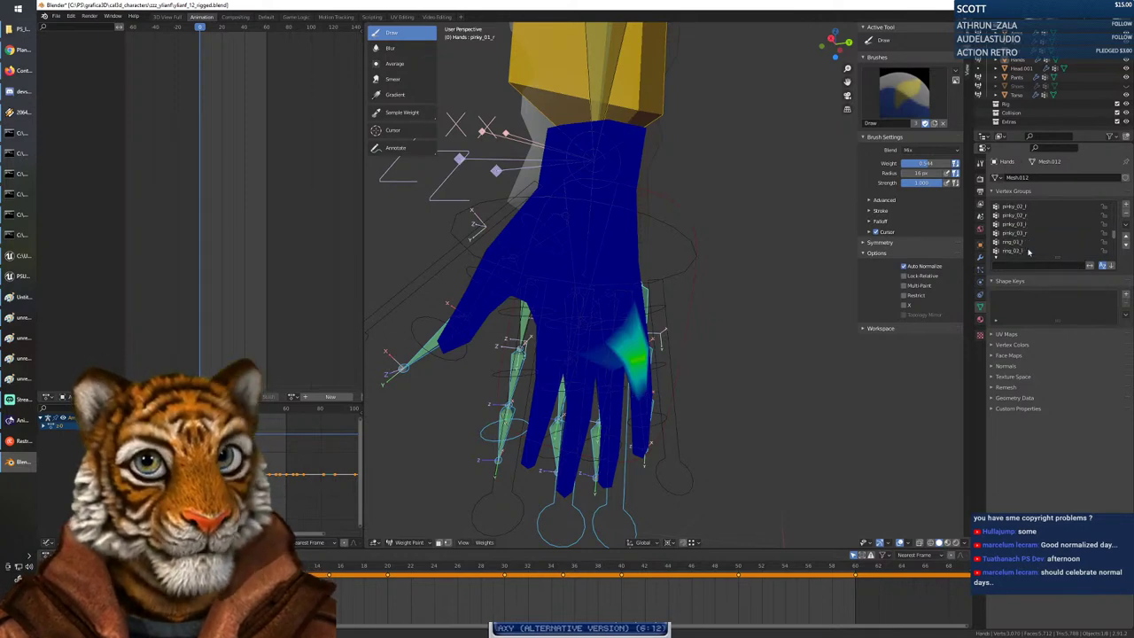
{"action": "left_click", "coordinate": [1020, 234]}
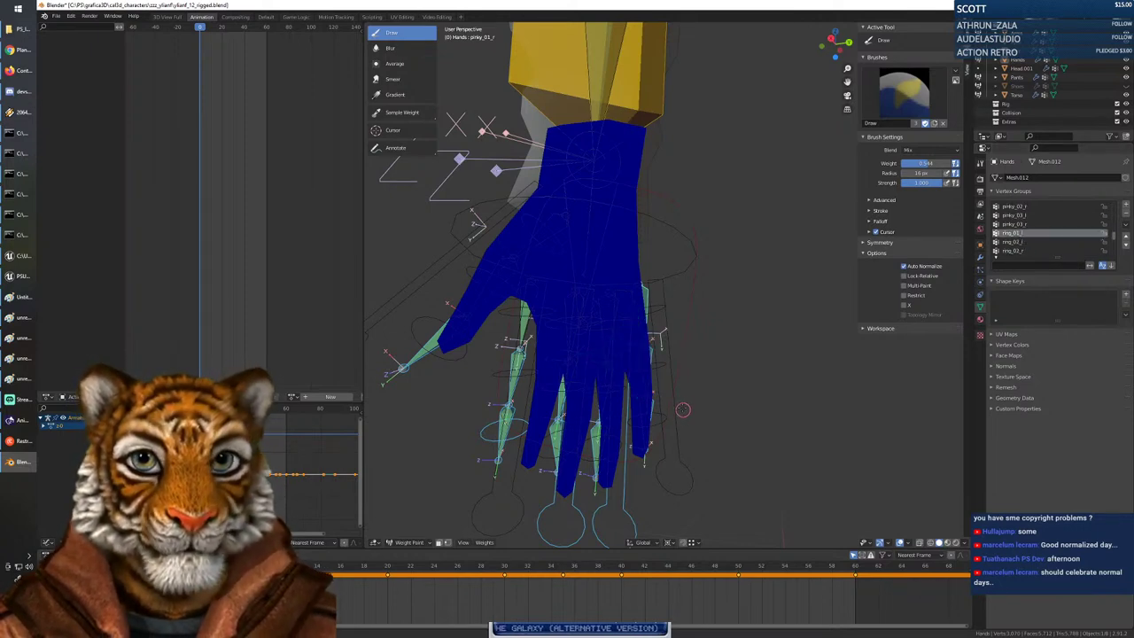
{"action": "scroll", "coordinate": [1024, 237], "scroll_direction": "down", "scroll_amount": 5}
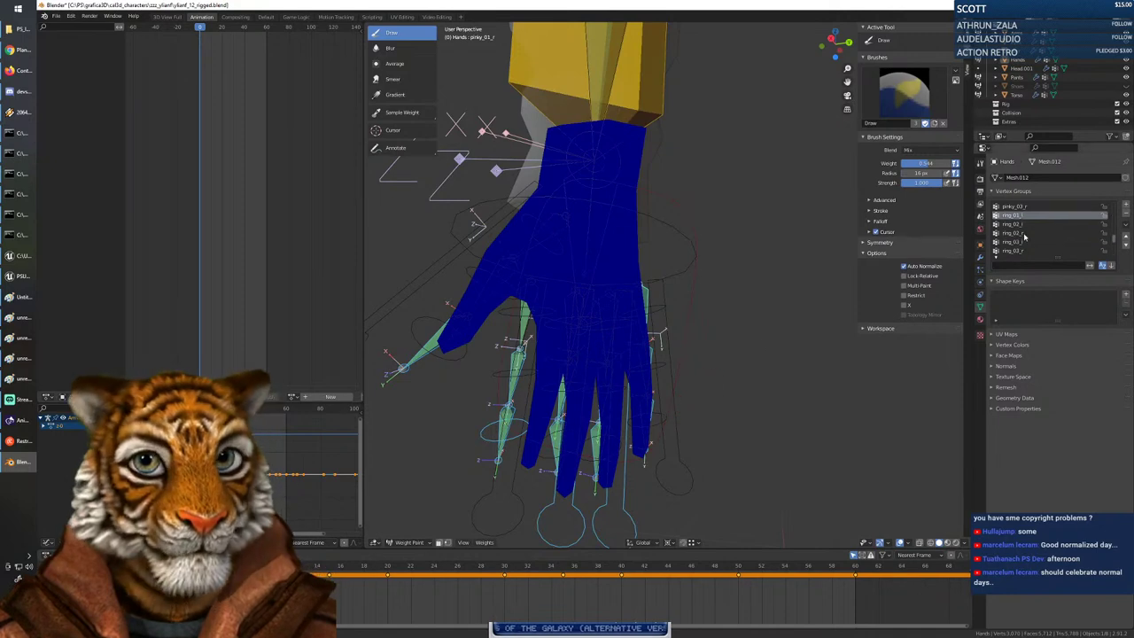
{"action": "scroll", "coordinate": [1039, 233], "scroll_direction": "up", "scroll_amount": 2}
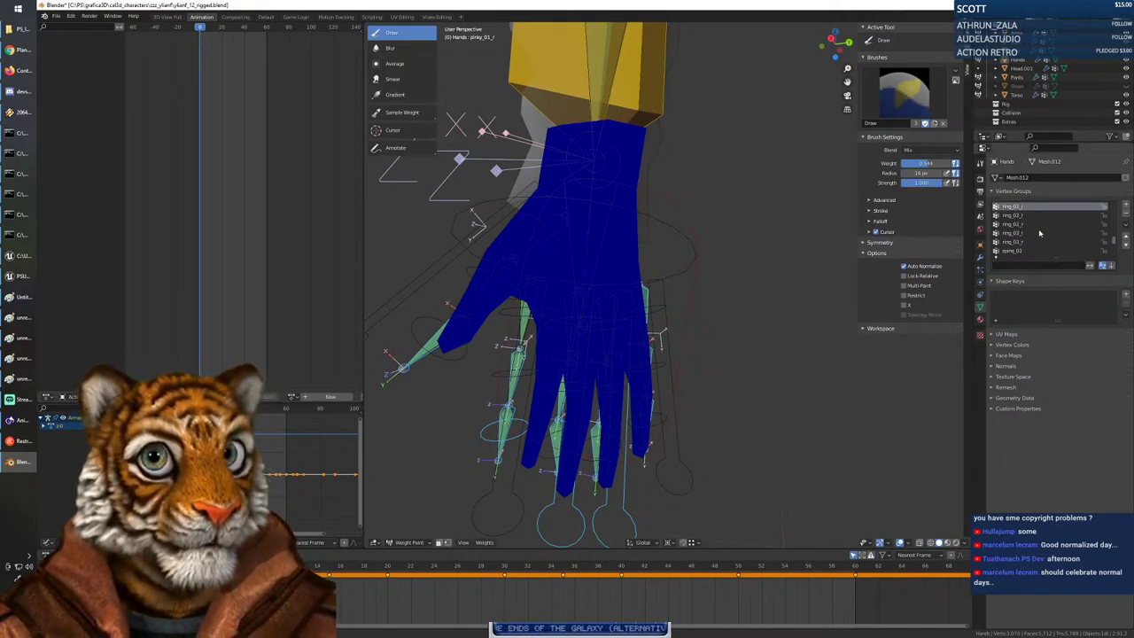
{"action": "scroll", "coordinate": [1040, 233], "scroll_direction": "up", "scroll_amount": 2}
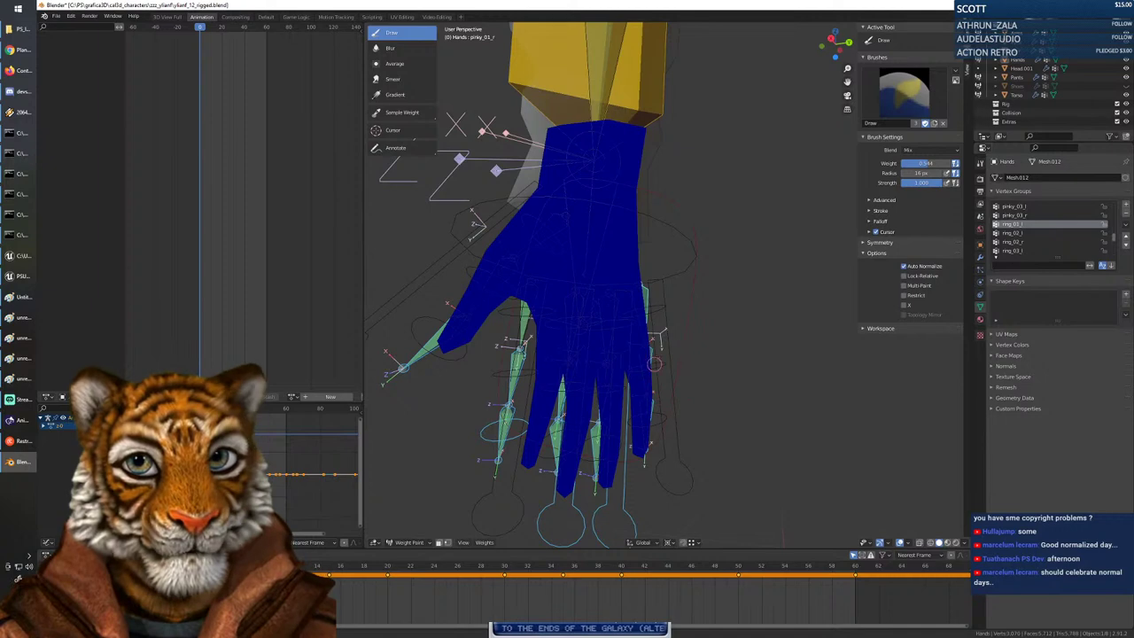
{"action": "left_click", "coordinate": [606, 311], "text": "ctrl"}
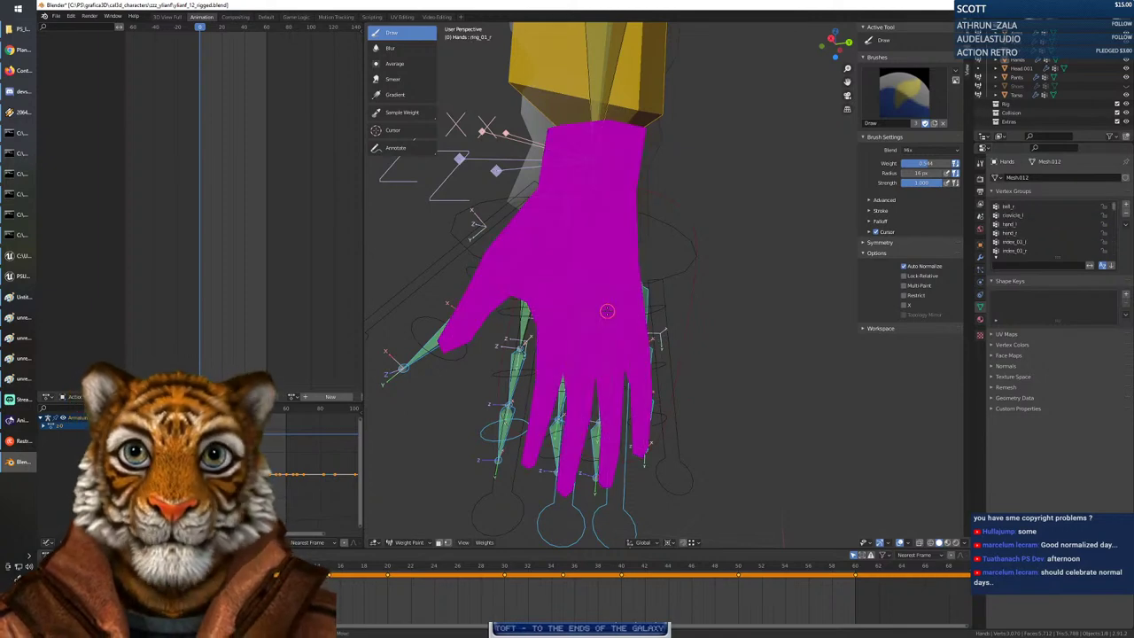
{"action": "left_click", "coordinate": [610, 375], "text": "ctrl"}
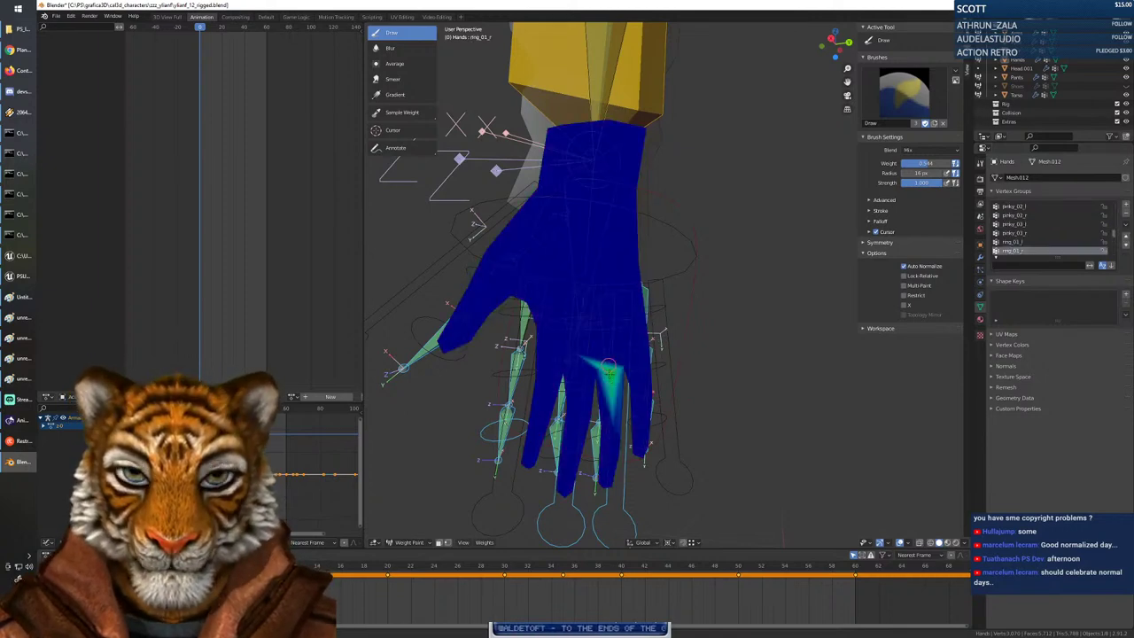
{"action": "mouse_move", "coordinate": [609, 370]}
{"action": "left_mouse_down"}
{"action": "mouse_move", "coordinate": [605, 400]}
{"action": "mouse_move", "coordinate": [605, 375]}
{"action": "left_mouse_up"}
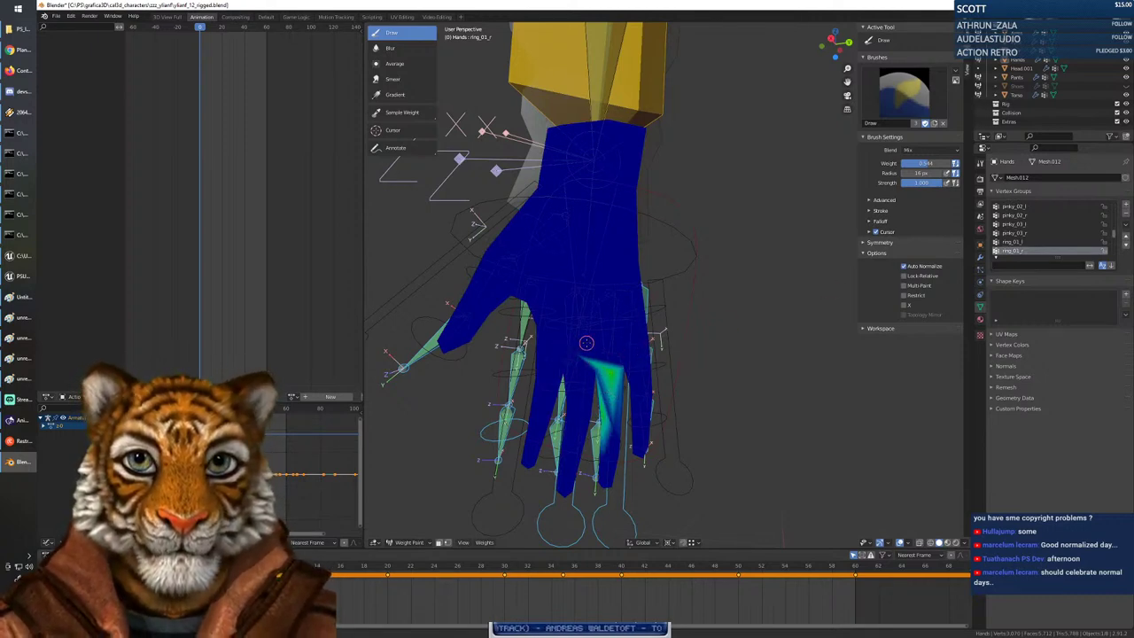
Make middle_01_r the active vertex group and paint the weight of about 0.54 at the base of the right middle finger, palm side.
{"action": "scroll", "coordinate": [1036, 233], "scroll_direction": "up", "scroll_amount": 5}
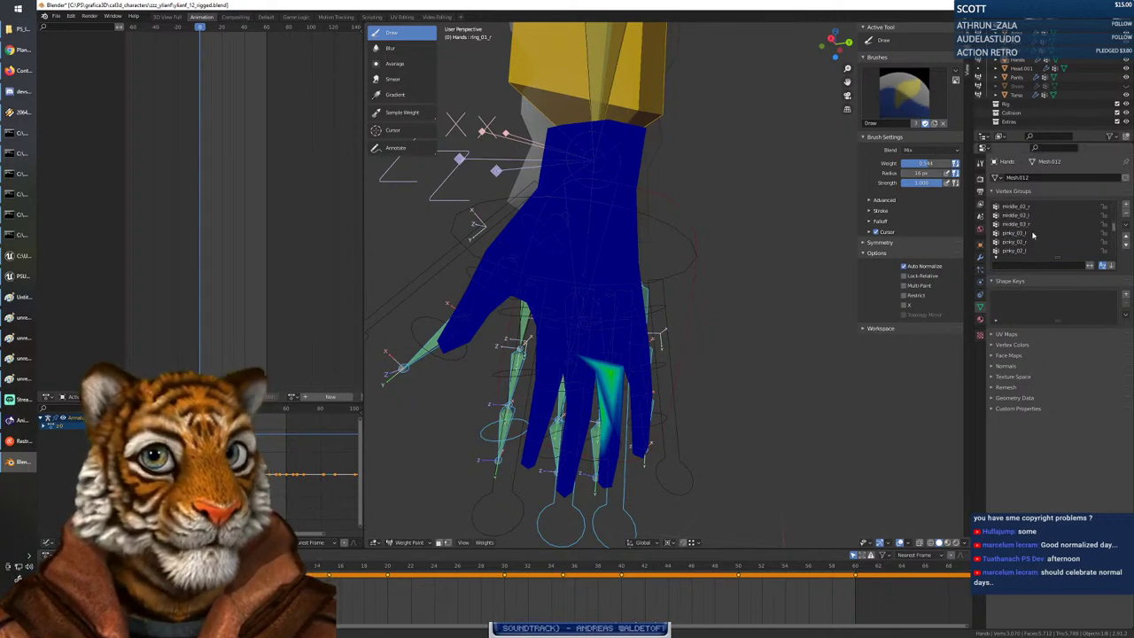
{"action": "scroll", "coordinate": [1033, 234], "scroll_direction": "up", "scroll_amount": 3}
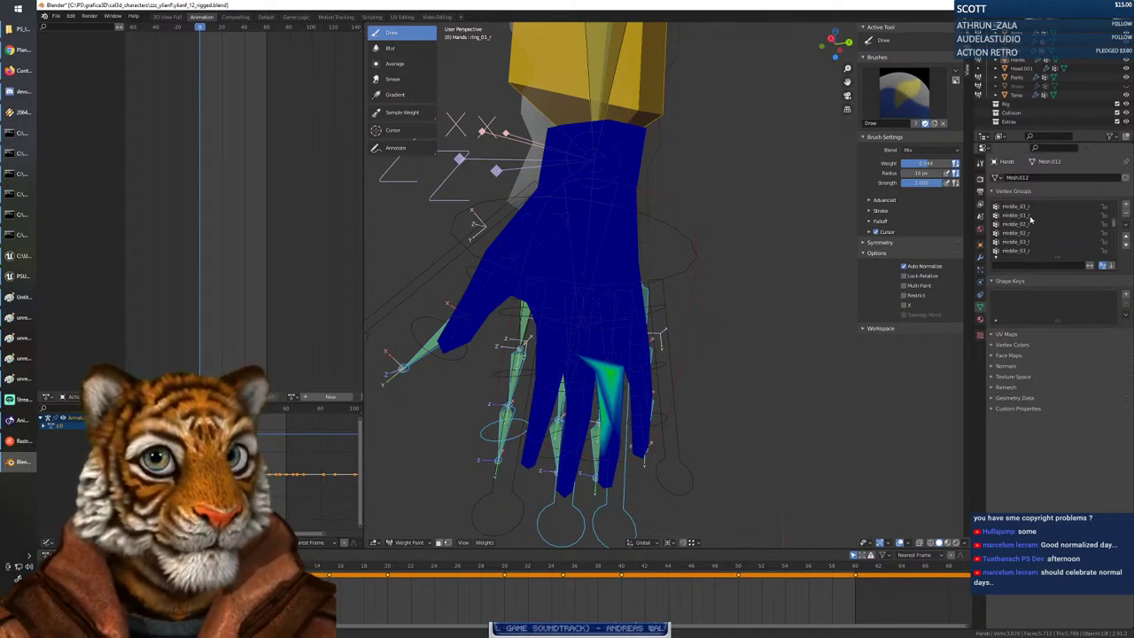
{"action": "left_click", "coordinate": [1030, 217]}
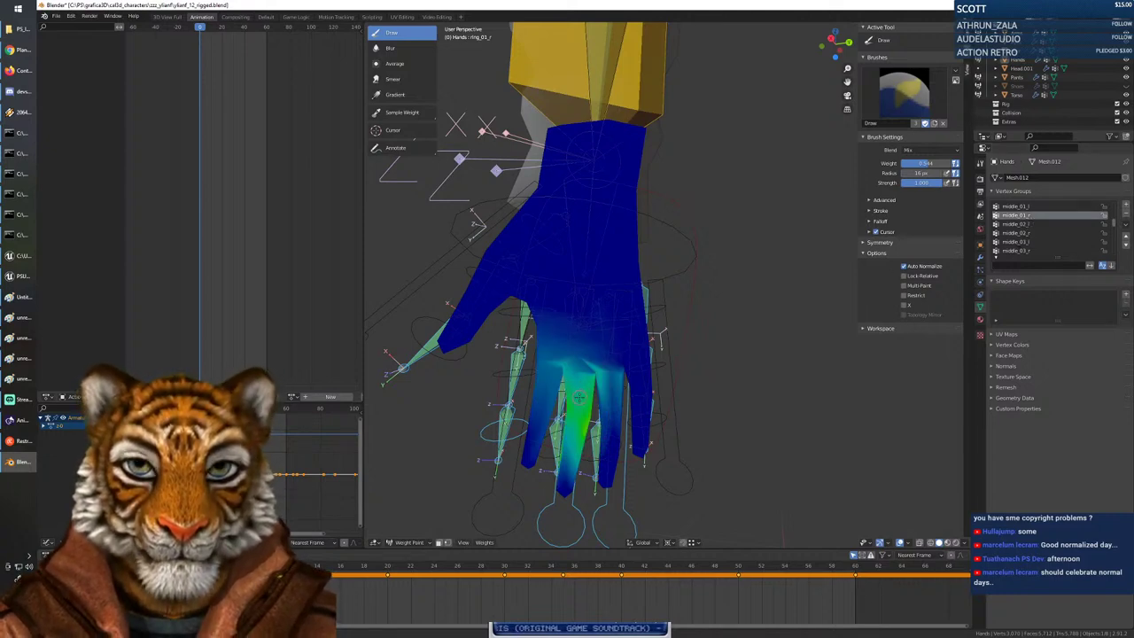
{"action": "mouse_move", "coordinate": [579, 393]}
{"action": "middle_mouse_down"}
{"action": "mouse_move", "coordinate": [540, 392]}
{"action": "mouse_move", "coordinate": [592, 384]}
{"action": "mouse_move", "coordinate": [574, 395]}
{"action": "middle_mouse_up"}
{"action": "middle_click_drag", "start_coordinate": [575, 354], "coordinate": [629, 397]}
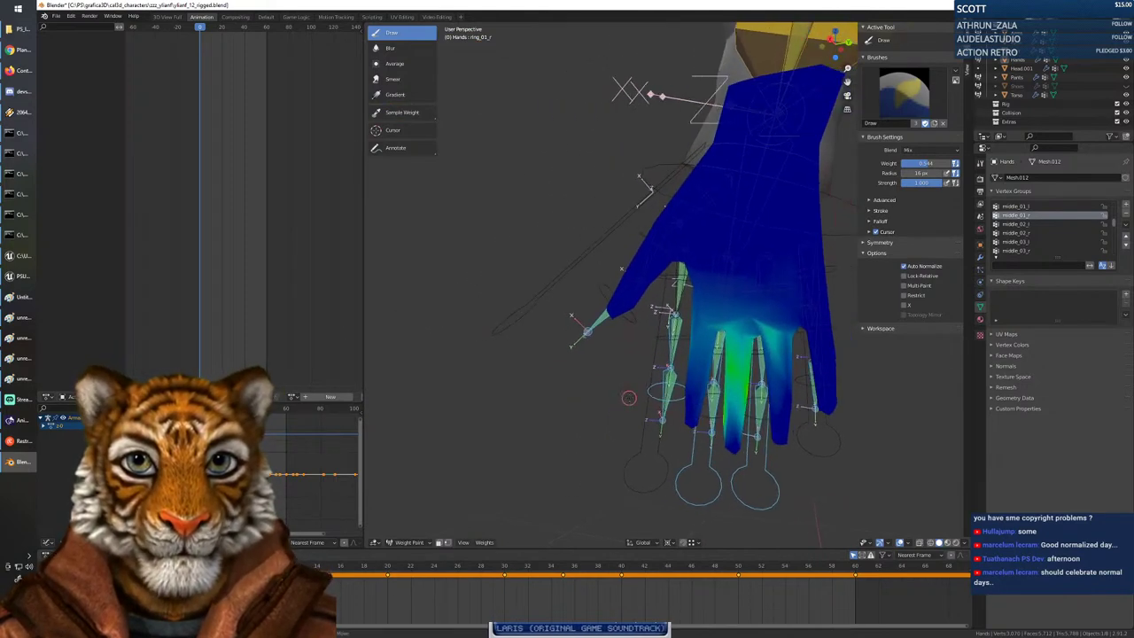
{"action": "left_click", "coordinate": [1022, 223]}
{"action": "left_click", "coordinate": [1024, 218]}
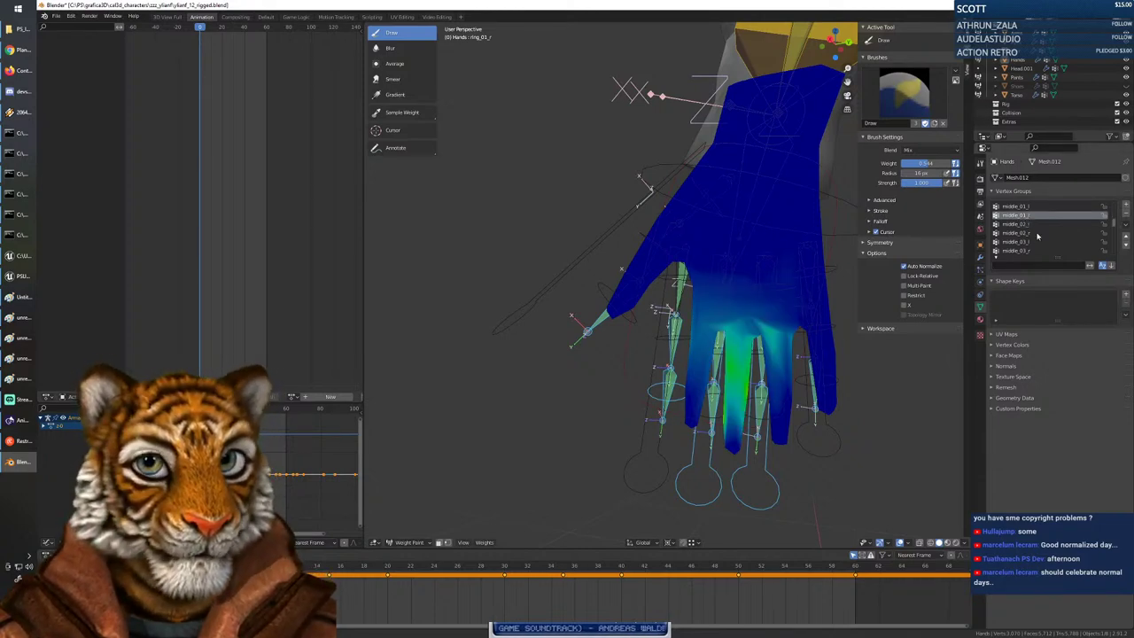
Examine the index_01_r vertex group's weights on the palm side of the right hand.
{"action": "scroll", "coordinate": [1037, 235], "scroll_direction": "down", "scroll_amount": 3}
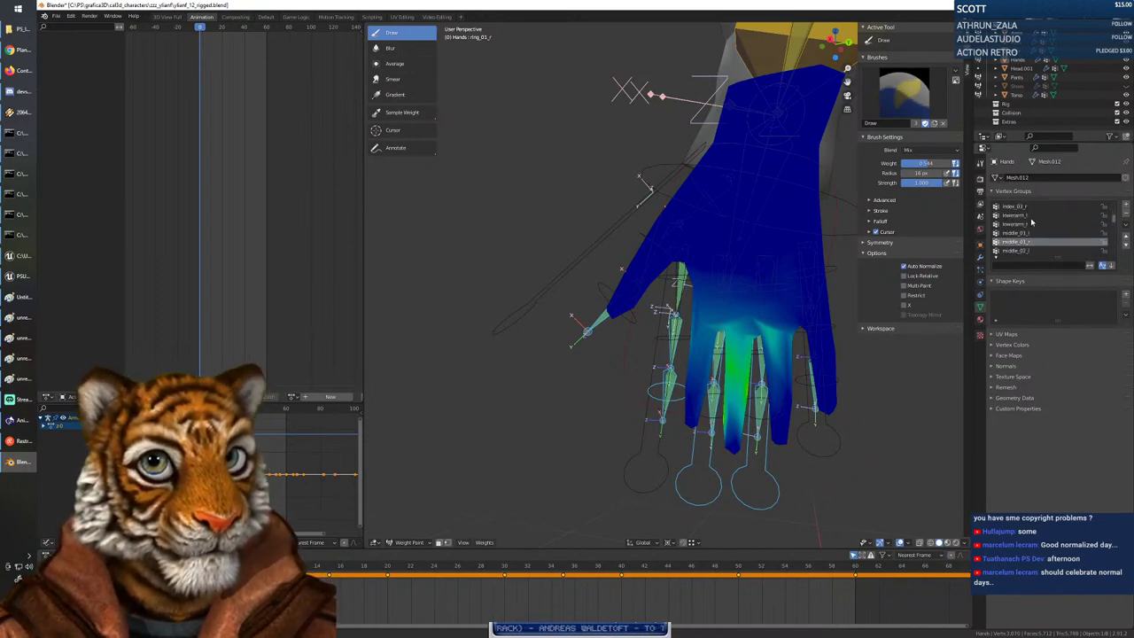
{"action": "scroll", "coordinate": [1031, 222], "scroll_direction": "up", "scroll_amount": 3}
{"action": "scroll", "coordinate": [1031, 223], "scroll_direction": "up", "scroll_amount": 3}
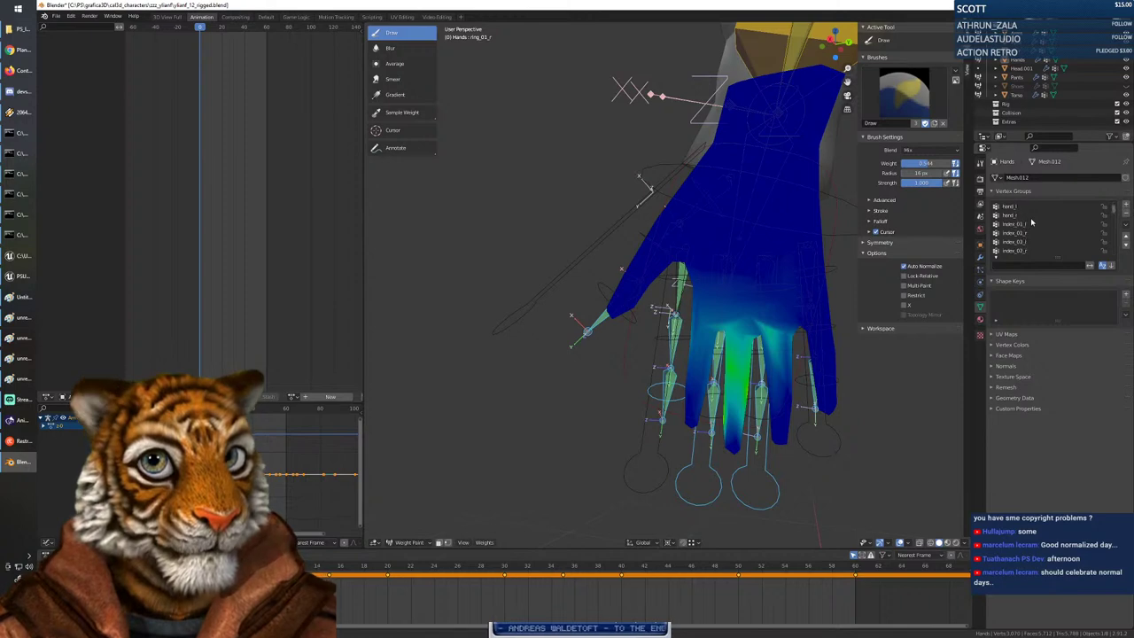
{"action": "left_click", "coordinate": [1026, 234]}
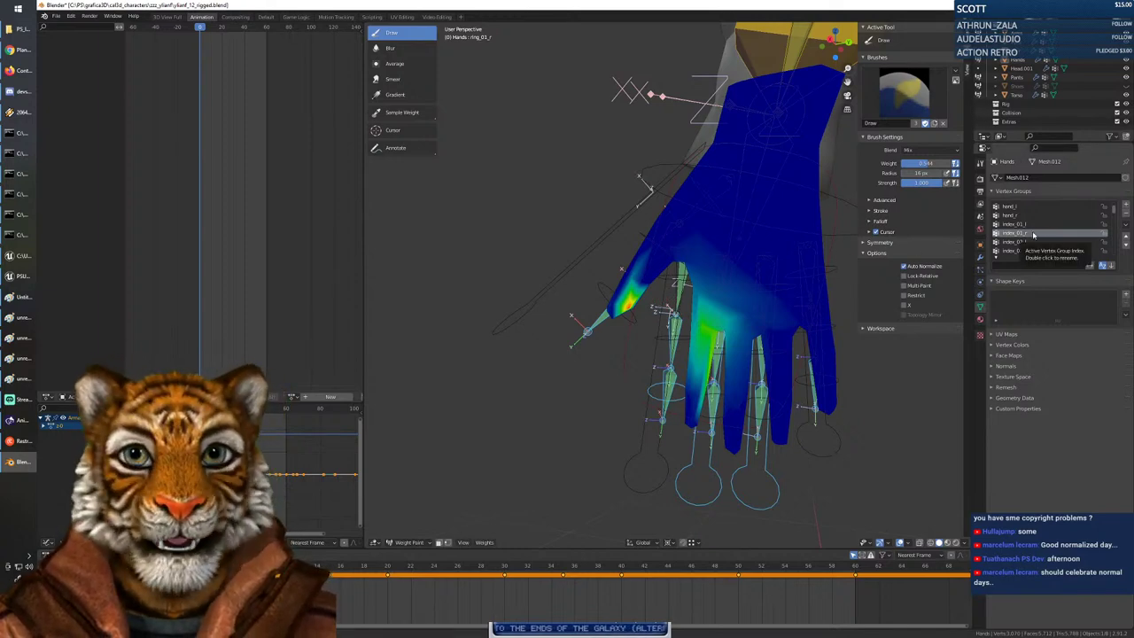
Activate the right thumb's thumb_01 vertex group and paint its weight on the palm side near the web beside the index finger.
{"action": "scroll", "coordinate": [1038, 235], "scroll_direction": "down", "scroll_amount": 10}
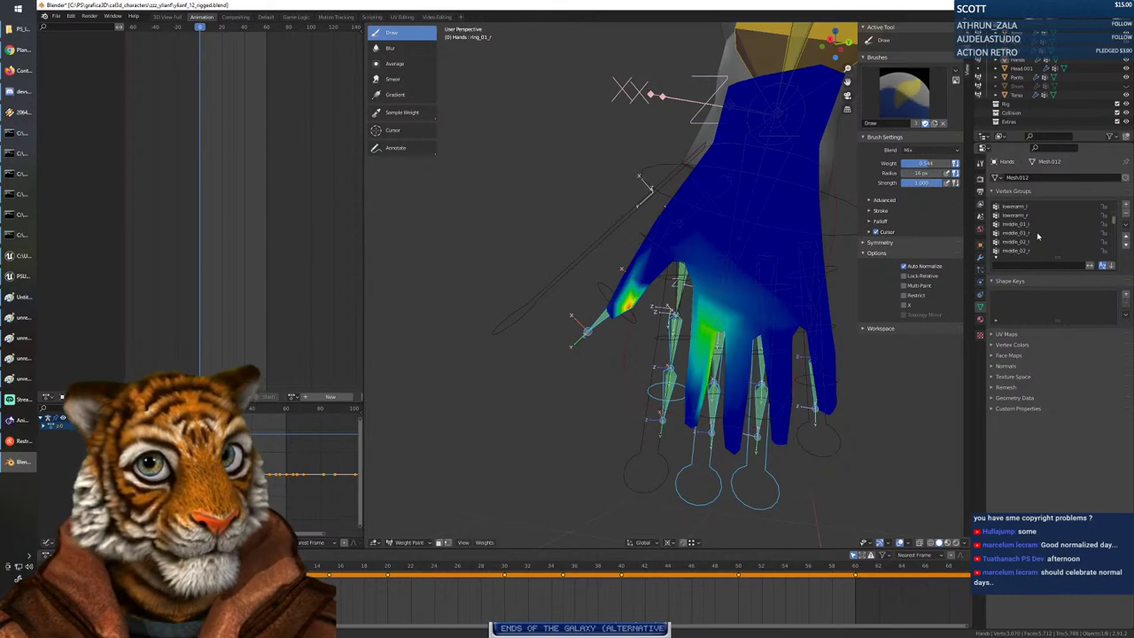
{"action": "scroll", "coordinate": [1038, 236], "scroll_direction": "down", "scroll_amount": 6}
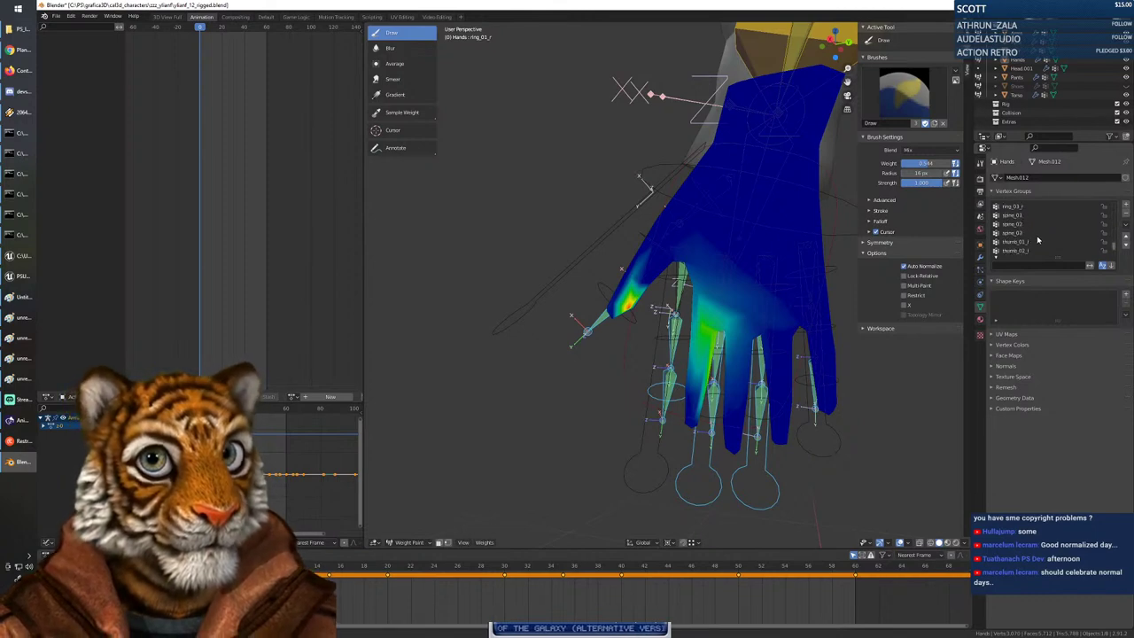
{"action": "left_click", "coordinate": [1032, 243]}
{"action": "mouse_move", "coordinate": [683, 240]}
{"action": "left_mouse_down"}
{"action": "mouse_move", "coordinate": [671, 248]}
{"action": "mouse_move", "coordinate": [691, 191]}
{"action": "mouse_move", "coordinate": [655, 255]}
{"action": "mouse_move", "coordinate": [705, 209]}
{"action": "mouse_move", "coordinate": [706, 229]}
{"action": "mouse_move", "coordinate": [682, 250]}
{"action": "left_mouse_up"}
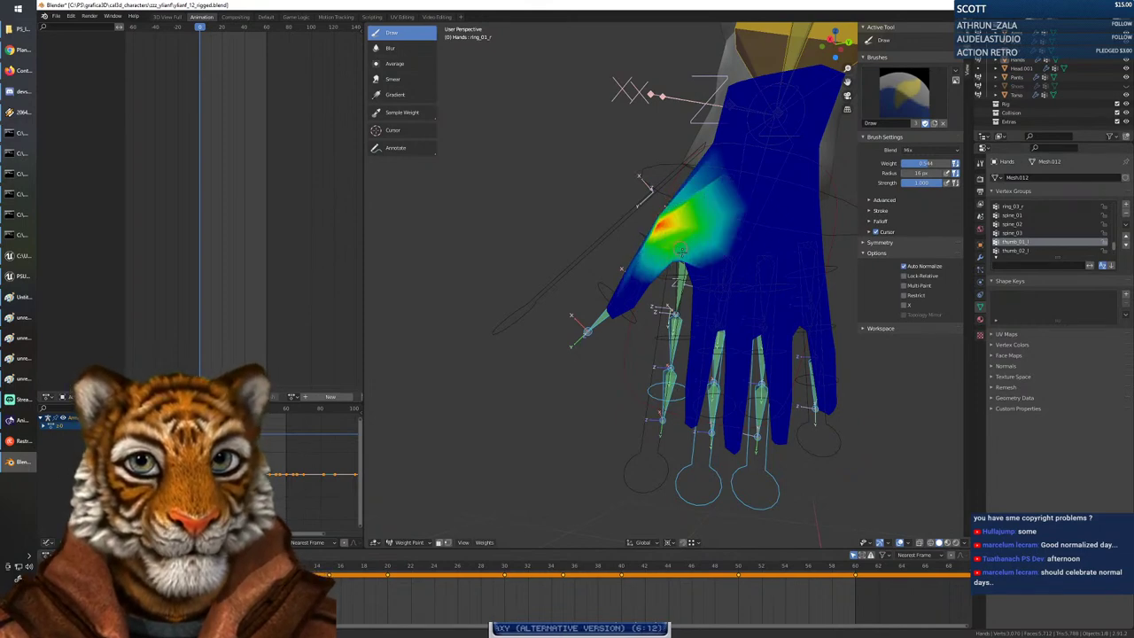
Paint the right thumb's thumb_01 weight of about 0.54 over the thumb's base on the back of the hand.
{"action": "middle_click_drag", "start_coordinate": [681, 252], "coordinate": [744, 271]}
{"action": "scroll", "coordinate": [744, 271], "scroll_direction": "down", "scroll_amount": 8}
{"action": "middle_click_drag", "start_coordinate": [564, 257], "coordinate": [641, 287]}
{"action": "scroll", "coordinate": [610, 284], "scroll_direction": "up", "scroll_amount": 4}
{"action": "scroll", "coordinate": [610, 283], "scroll_direction": "up", "scroll_amount": 2}
{"action": "scroll", "coordinate": [605, 286], "scroll_direction": "down", "scroll_amount": 2}
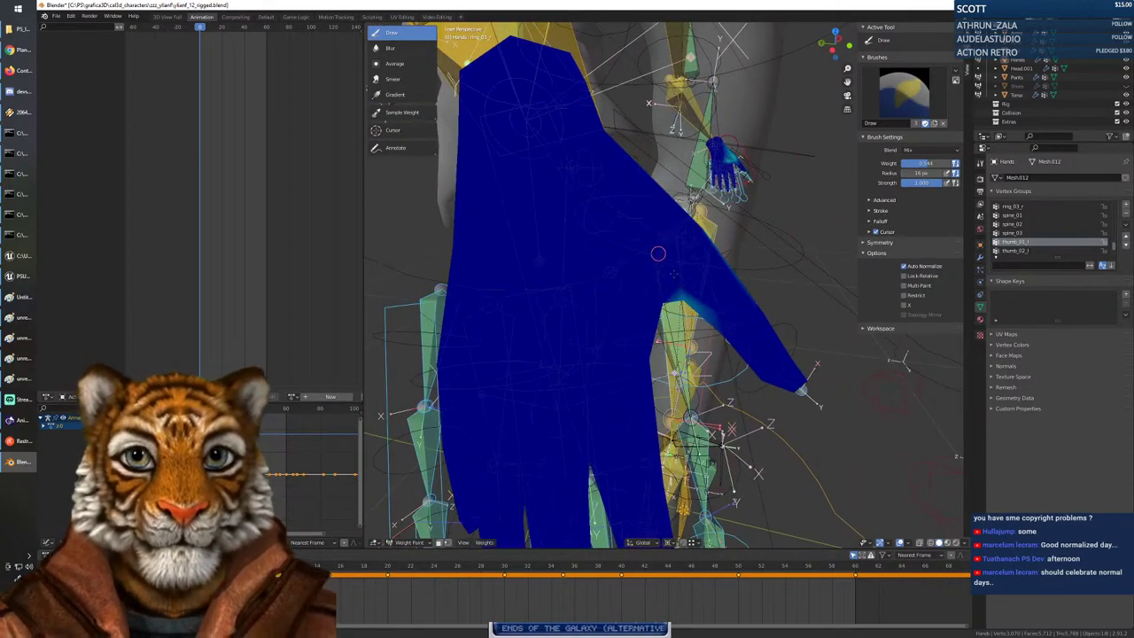
{"action": "mouse_move", "coordinate": [656, 254]}
{"action": "left_mouse_down"}
{"action": "mouse_move", "coordinate": [678, 280]}
{"action": "mouse_move", "coordinate": [657, 310]}
{"action": "mouse_move", "coordinate": [649, 287]}
{"action": "left_mouse_up"}
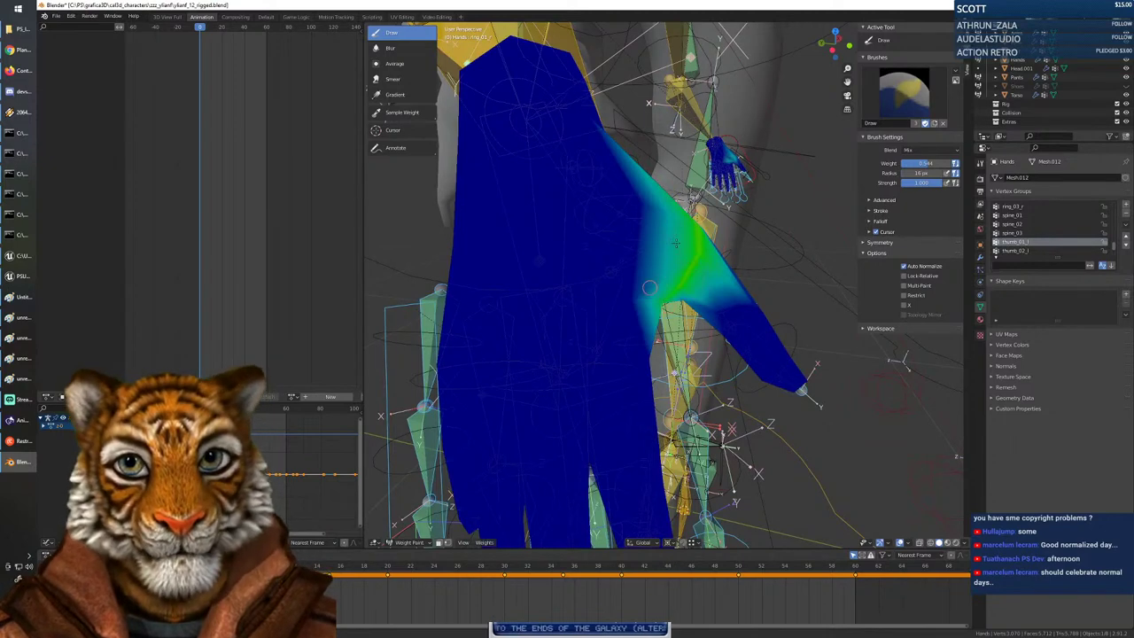
{"action": "right_click", "coordinate": [651, 290]}
{"action": "middle_click_drag", "start_coordinate": [810, 353], "coordinate": [710, 353]}
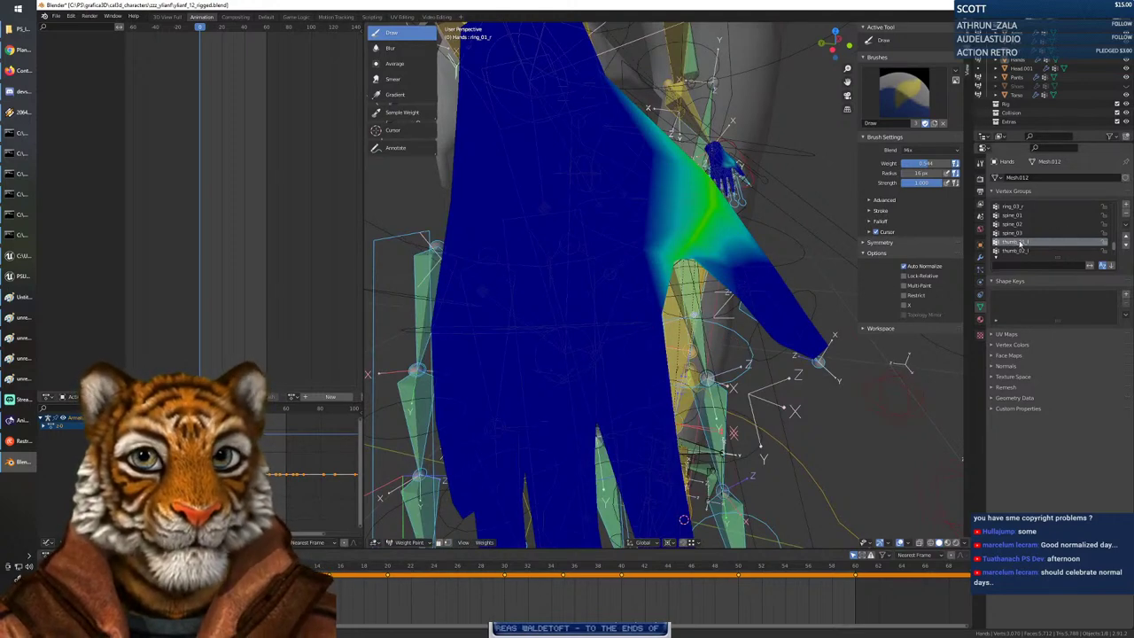
Make index_01_r the active vertex group and paint the weight of about 0.54 at the index finger's base on the back of the hand.
{"action": "scroll", "coordinate": [1019, 247], "scroll_direction": "up", "scroll_amount": 10}
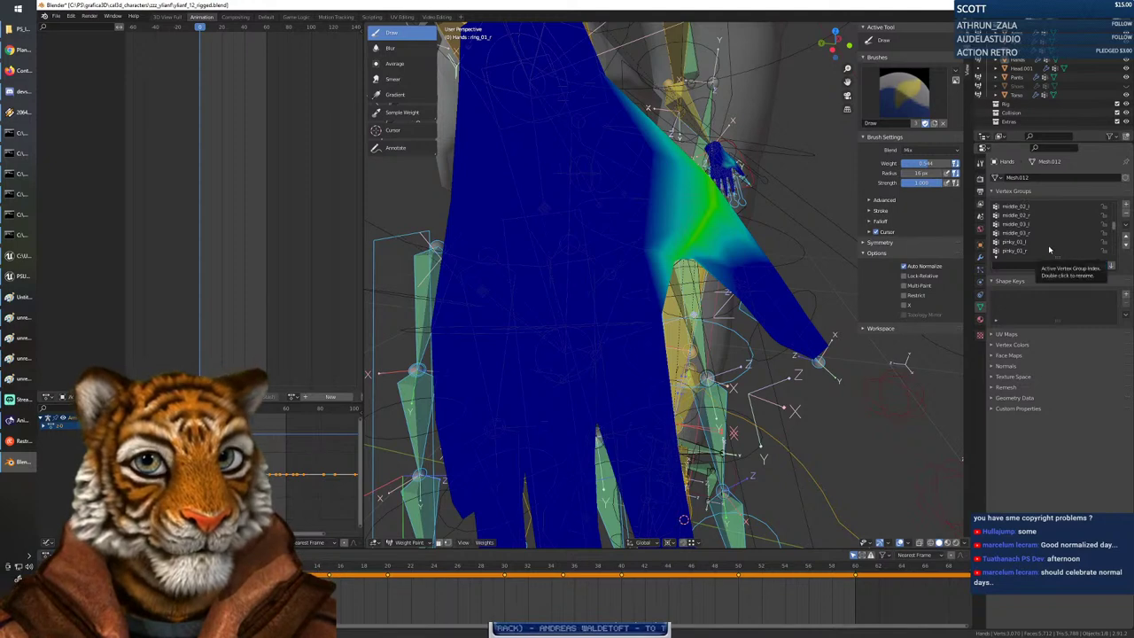
{"action": "scroll", "coordinate": [1048, 245], "scroll_direction": "up", "scroll_amount": 6}
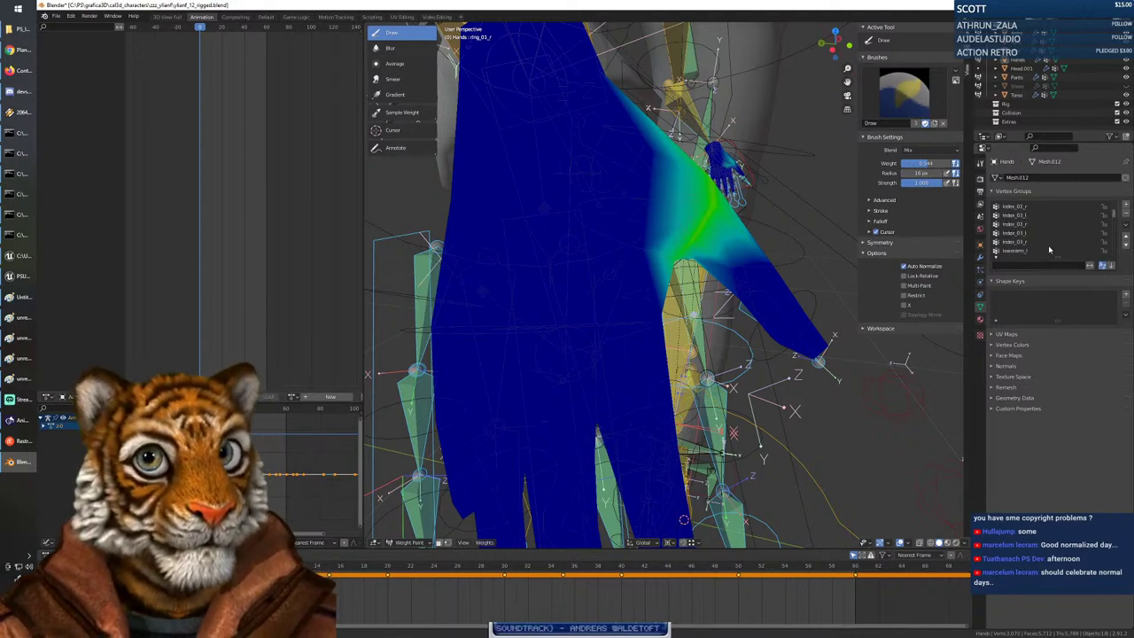
{"action": "scroll", "coordinate": [1047, 244], "scroll_direction": "up", "scroll_amount": 2}
{"action": "left_click", "coordinate": [1026, 226]}
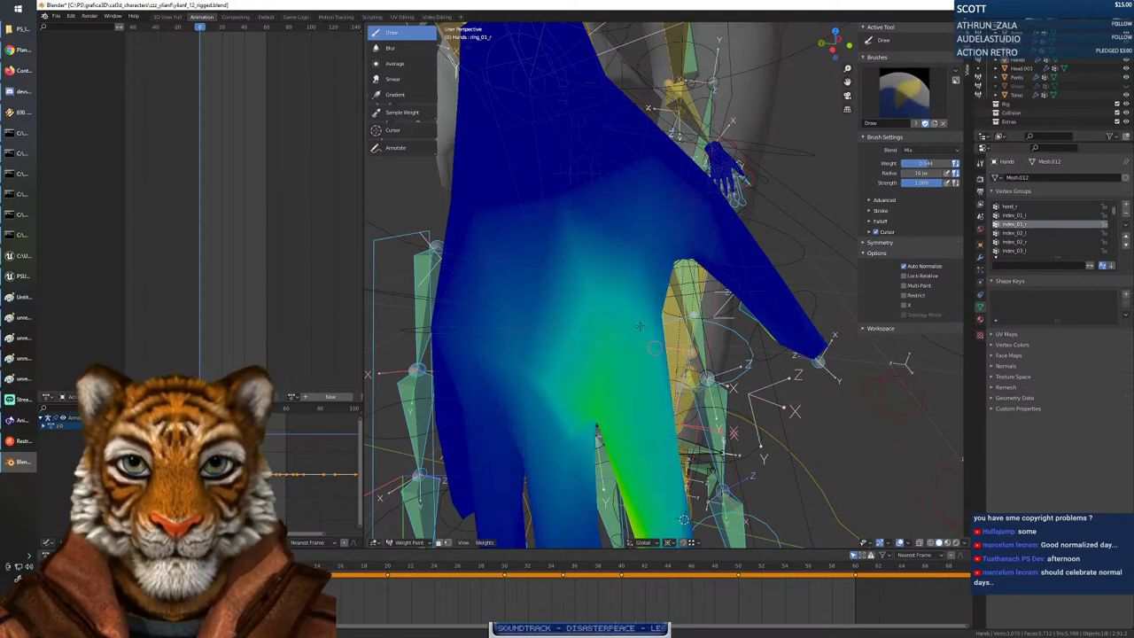
{"action": "left_click_drag", "start_coordinate": [598, 369], "coordinate": [629, 345]}
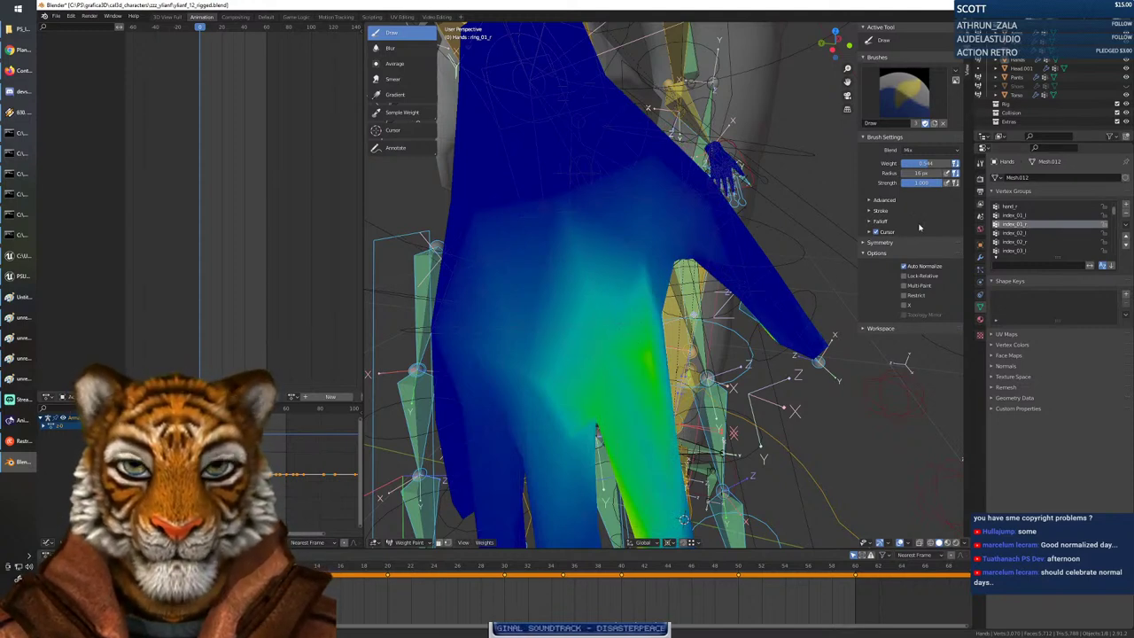
Find the middle finger's entries in the vertex group list, with the back of the right hand in view.
{"action": "mouse_move", "coordinate": [735, 279]}
{"action": "middle_mouse_down"}
{"action": "mouse_move", "coordinate": [763, 265]}
{"action": "mouse_move", "coordinate": [841, 264]}
{"action": "mouse_move", "coordinate": [794, 260]}
{"action": "middle_mouse_up"}
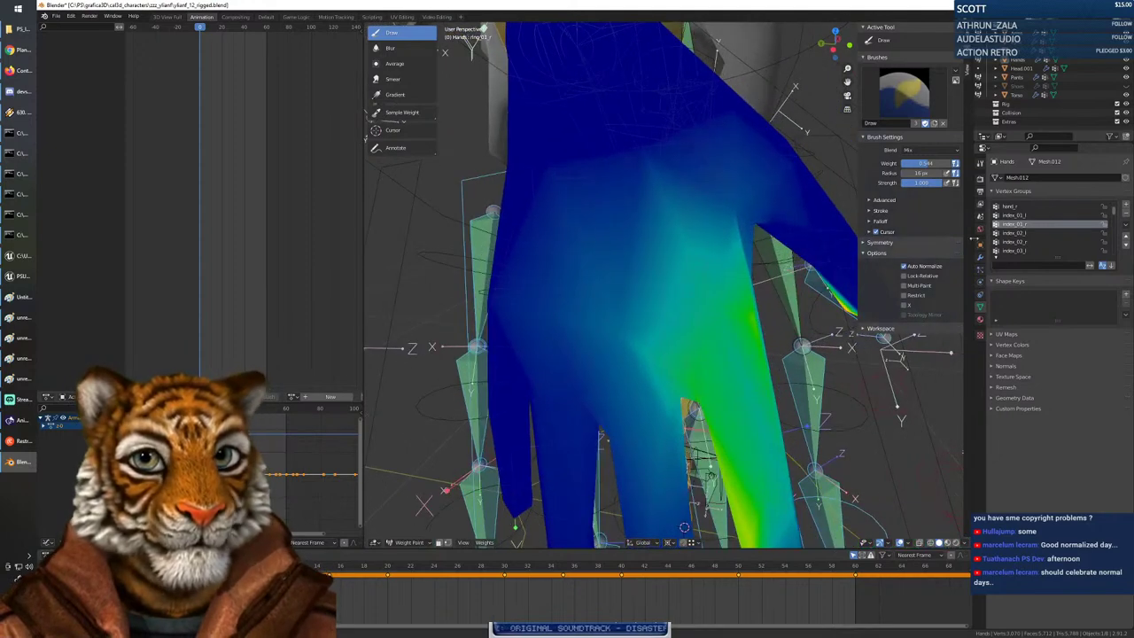
{"action": "scroll", "coordinate": [1029, 240], "scroll_direction": "down", "scroll_amount": 4}
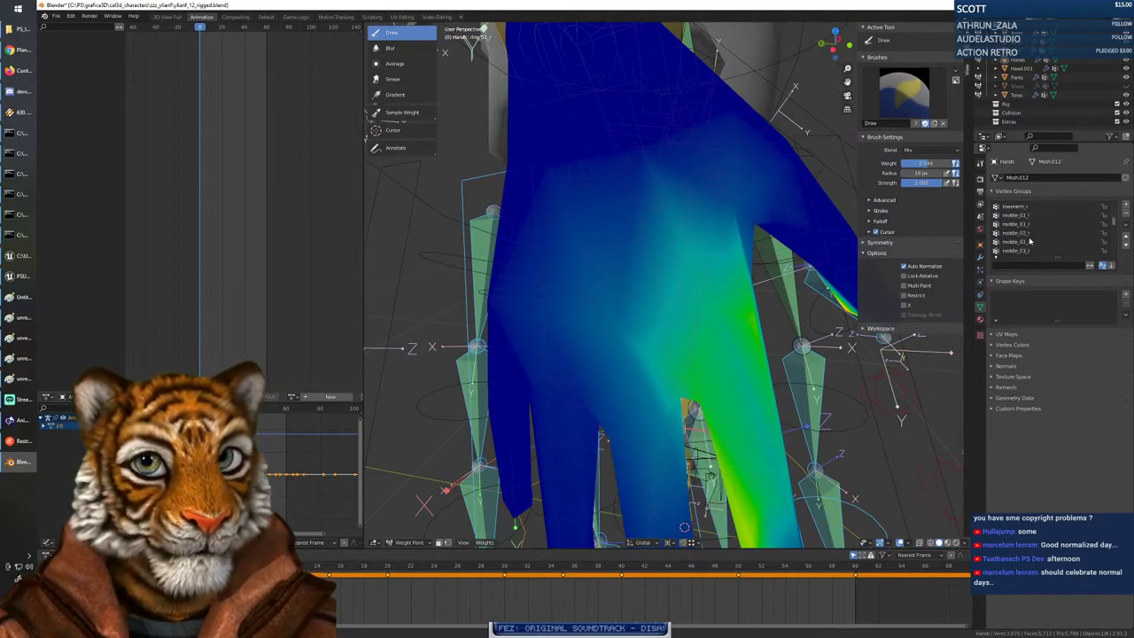
Paint middle_01_r weight over the middle finger's knuckle and up the back of the right hand.
{"action": "left_click", "coordinate": [1027, 222]}
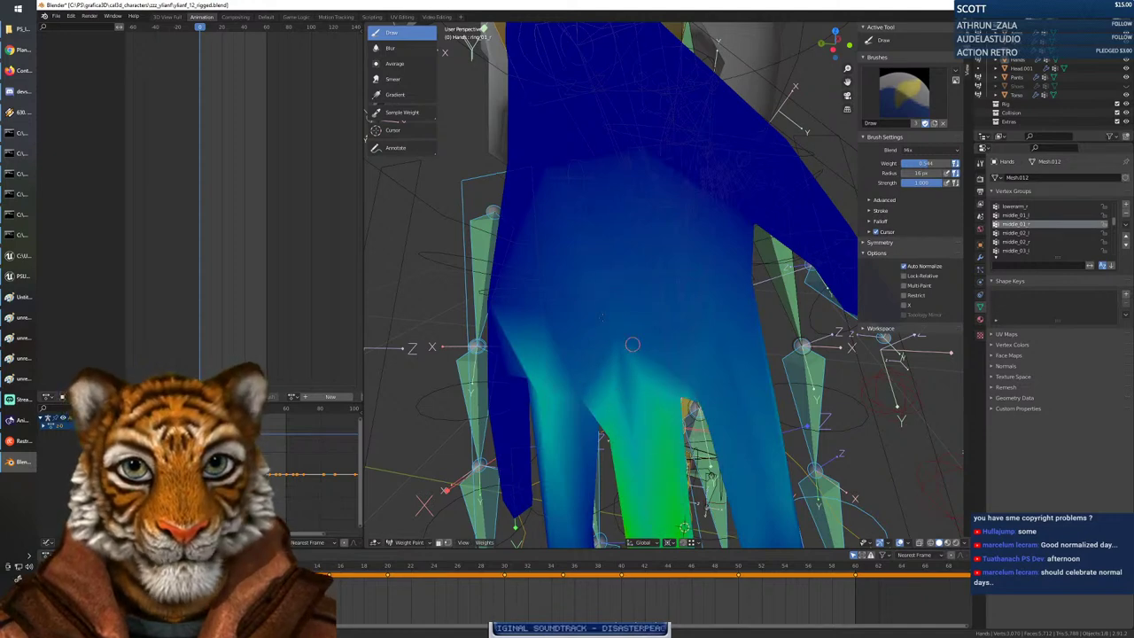
{"action": "left_click_drag", "start_coordinate": [626, 343], "coordinate": [621, 361]}
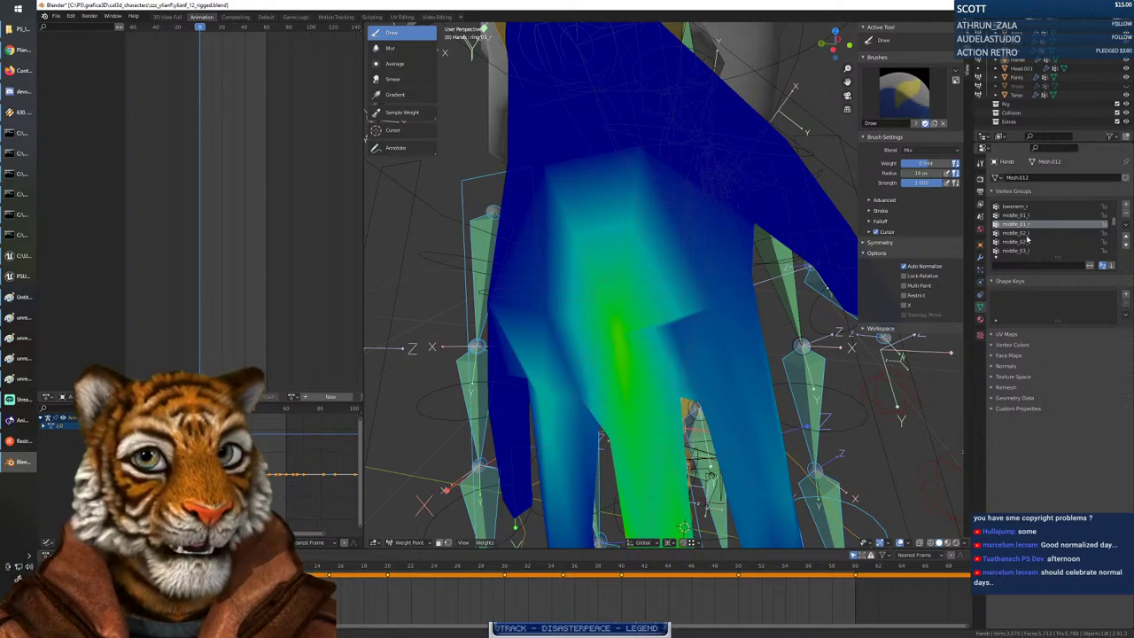
Make ring_01_r the active vertex group and paint weight from the back of the hand down over the ring finger's base.
{"action": "scroll", "coordinate": [1027, 239], "scroll_direction": "down", "scroll_amount": 5}
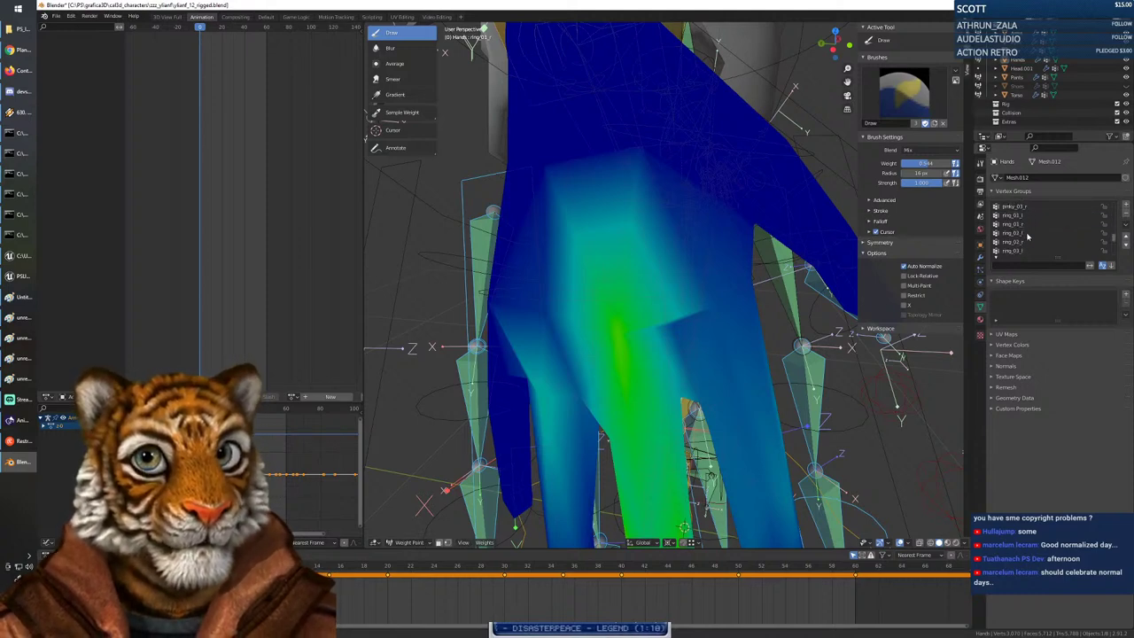
{"action": "left_click", "coordinate": [1025, 225]}
{"action": "mouse_move", "coordinate": [688, 329]}
{"action": "middle_mouse_down"}
{"action": "mouse_move", "coordinate": [779, 332]}
{"action": "mouse_move", "coordinate": [647, 331]}
{"action": "mouse_move", "coordinate": [769, 323]}
{"action": "mouse_move", "coordinate": [697, 320]}
{"action": "middle_mouse_up"}
{"action": "mouse_move", "coordinate": [568, 316]}
{"action": "middle_mouse_down"}
{"action": "mouse_move", "coordinate": [655, 309]}
{"action": "mouse_move", "coordinate": [572, 303]}
{"action": "middle_mouse_up"}
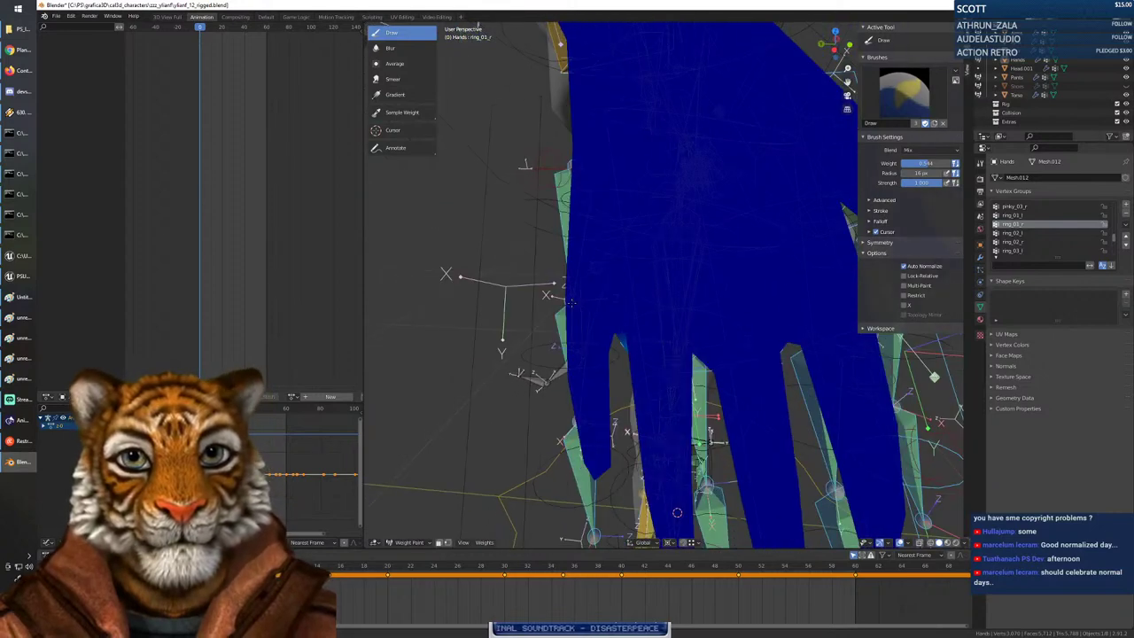
{"action": "left_click", "coordinate": [640, 316]}
{"action": "left_click", "coordinate": [652, 259]}
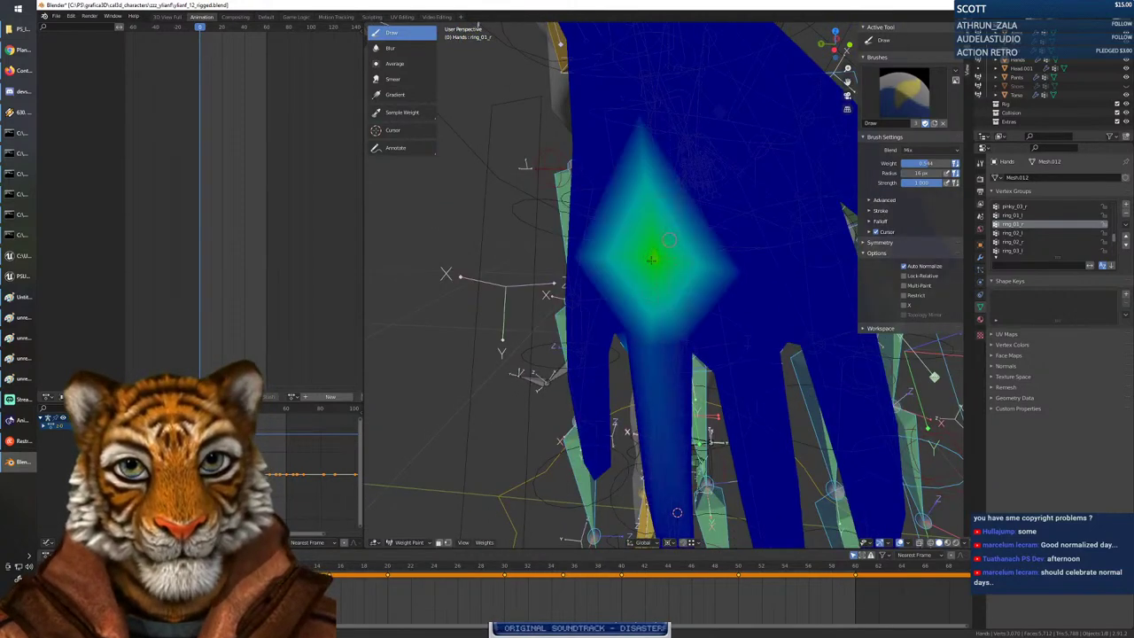
{"action": "mouse_move", "coordinate": [651, 259]}
{"action": "left_mouse_down"}
{"action": "mouse_move", "coordinate": [653, 359]}
{"action": "mouse_move", "coordinate": [660, 333]}
{"action": "mouse_move", "coordinate": [758, 313]}
{"action": "left_mouse_up"}
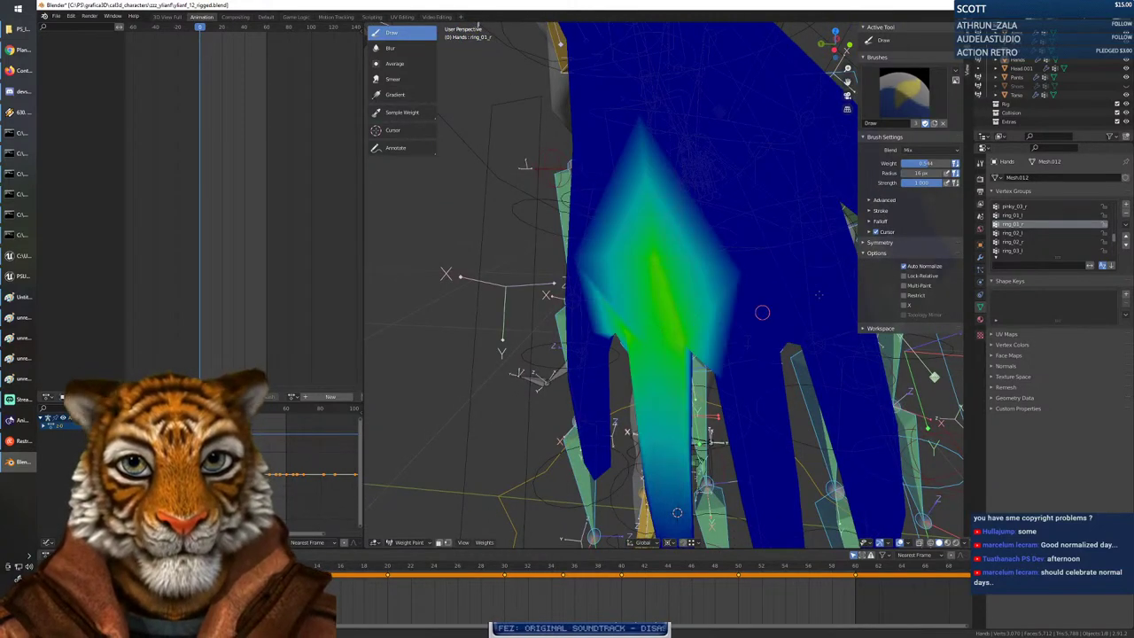
Make pinky_01_r the active vertex group and paint weight over the pinky's base and the adjoining outer edge of the hand.
{"action": "scroll", "coordinate": [1022, 232], "scroll_direction": "down", "scroll_amount": 4}
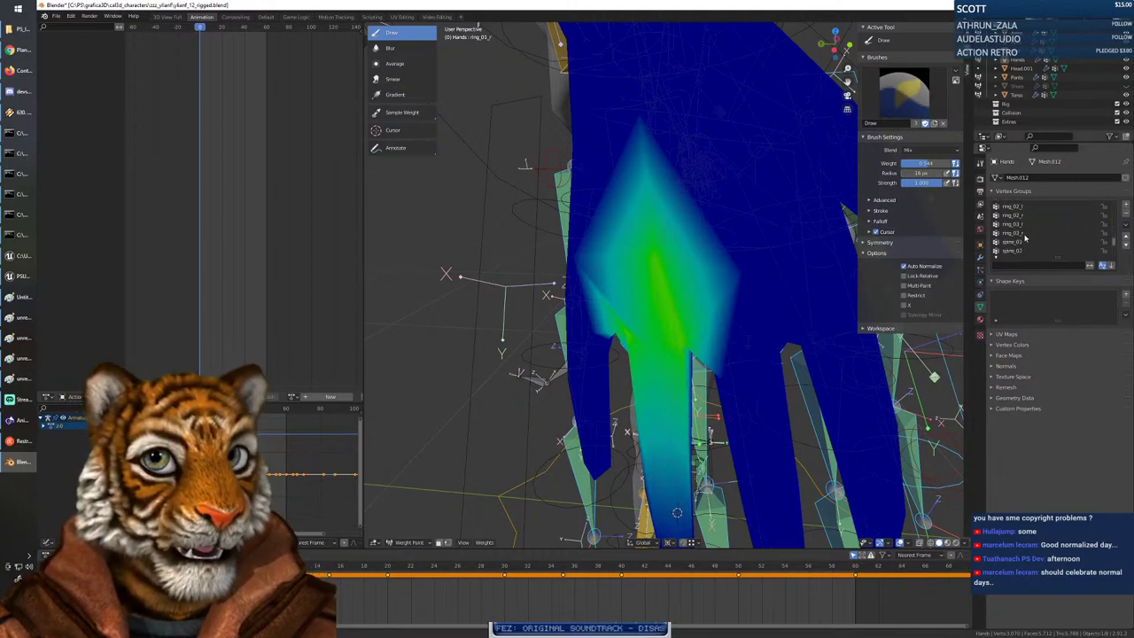
{"action": "scroll", "coordinate": [1024, 236], "scroll_direction": "up", "scroll_amount": 4}
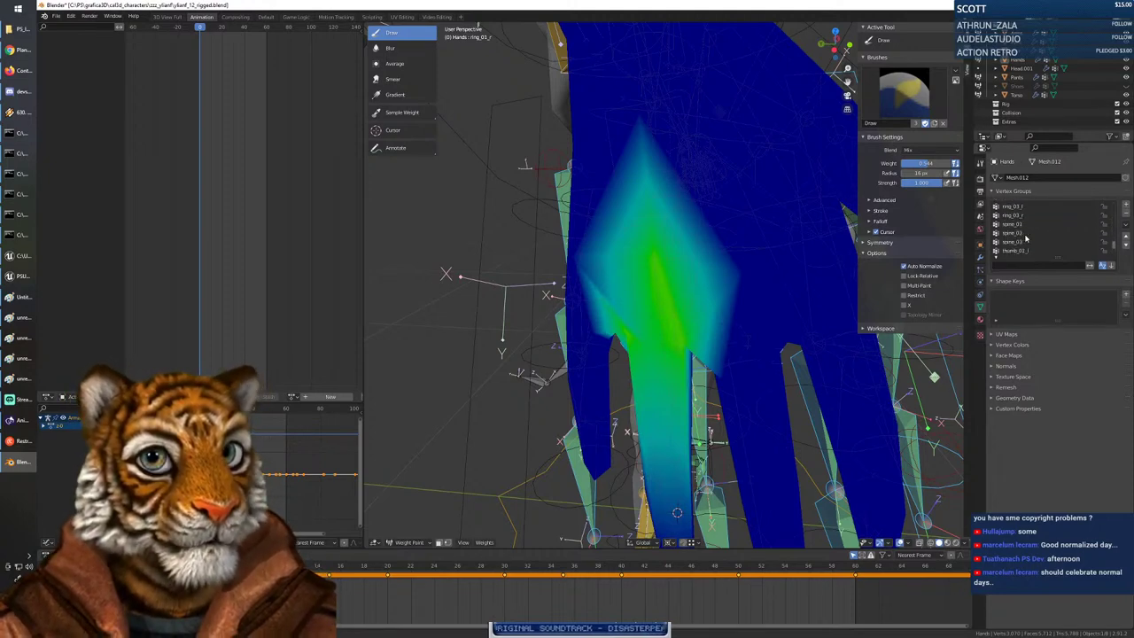
{"action": "left_click", "coordinate": [1019, 207]}
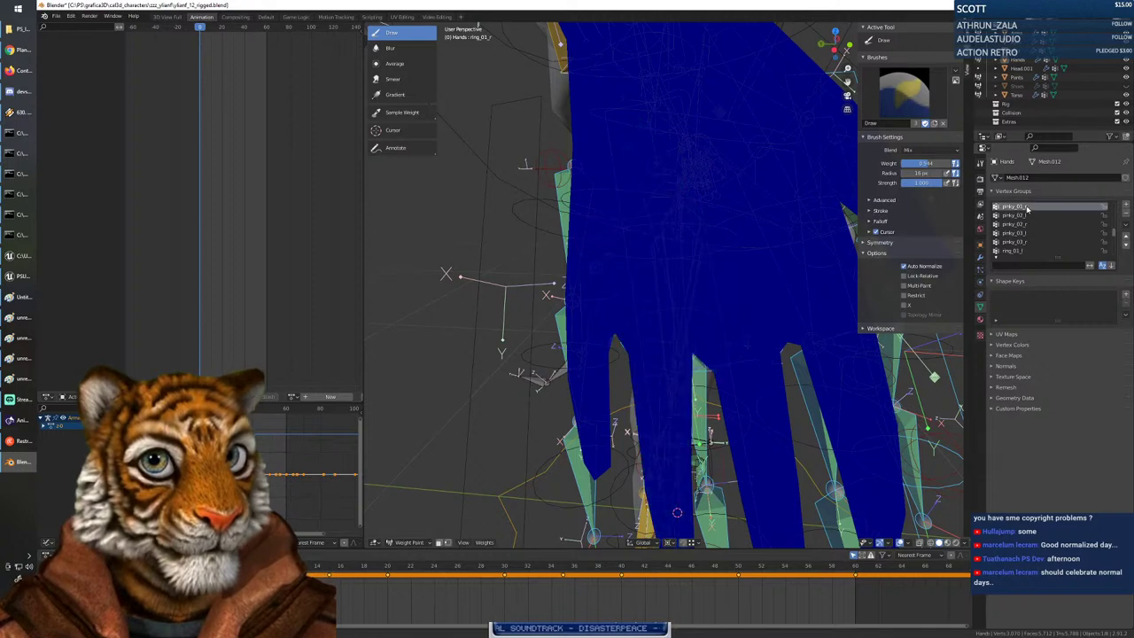
{"action": "mouse_move", "coordinate": [606, 334]}
{"action": "left_mouse_down"}
{"action": "mouse_move", "coordinate": [569, 310]}
{"action": "mouse_move", "coordinate": [592, 296]}
{"action": "mouse_move", "coordinate": [605, 347]}
{"action": "mouse_move", "coordinate": [574, 290]}
{"action": "left_mouse_up"}
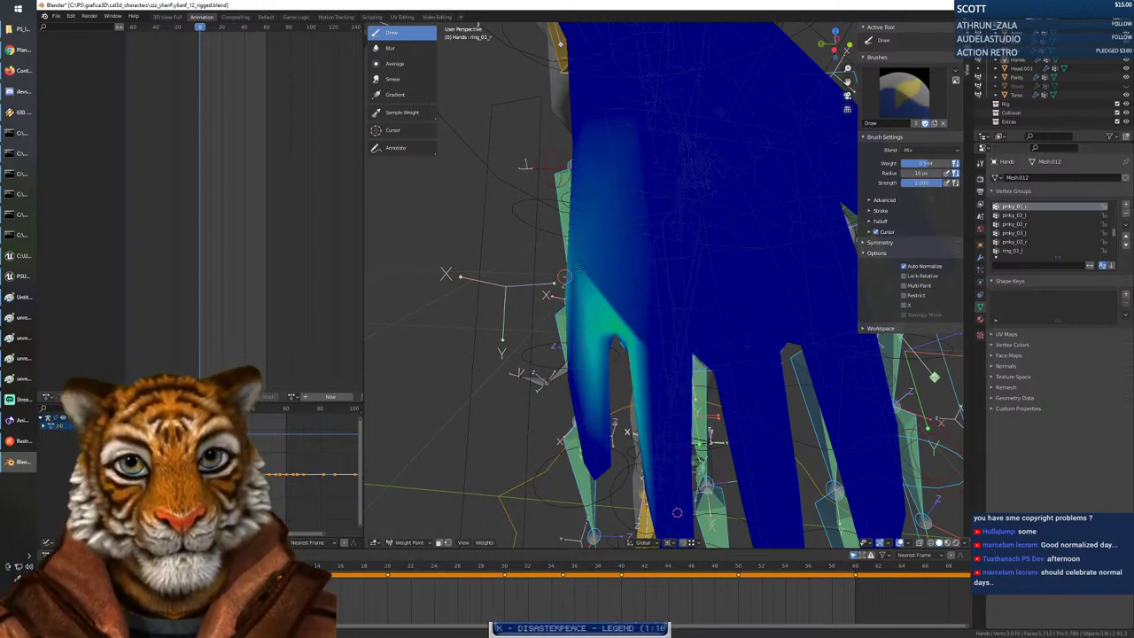
{"action": "middle_click_drag", "start_coordinate": [580, 353], "coordinate": [610, 355]}
{"action": "scroll", "coordinate": [611, 355], "scroll_direction": "down", "scroll_amount": 2}
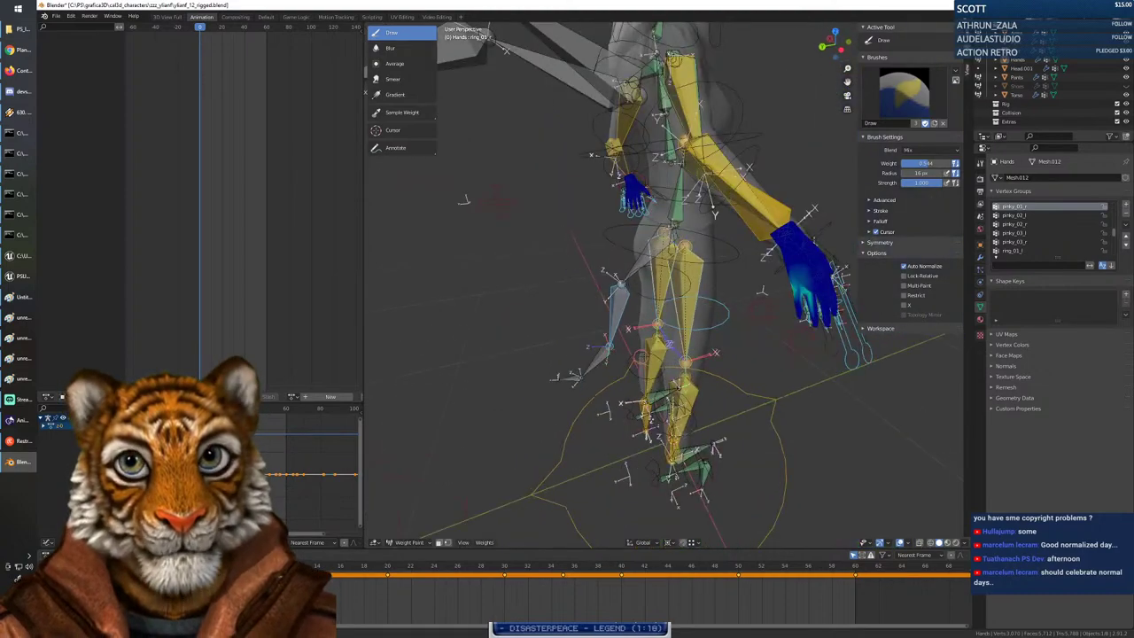
{"action": "middle_click_drag", "start_coordinate": [695, 353], "coordinate": [669, 364]}
{"action": "scroll", "coordinate": [489, 302], "scroll_direction": "up", "scroll_amount": 5}
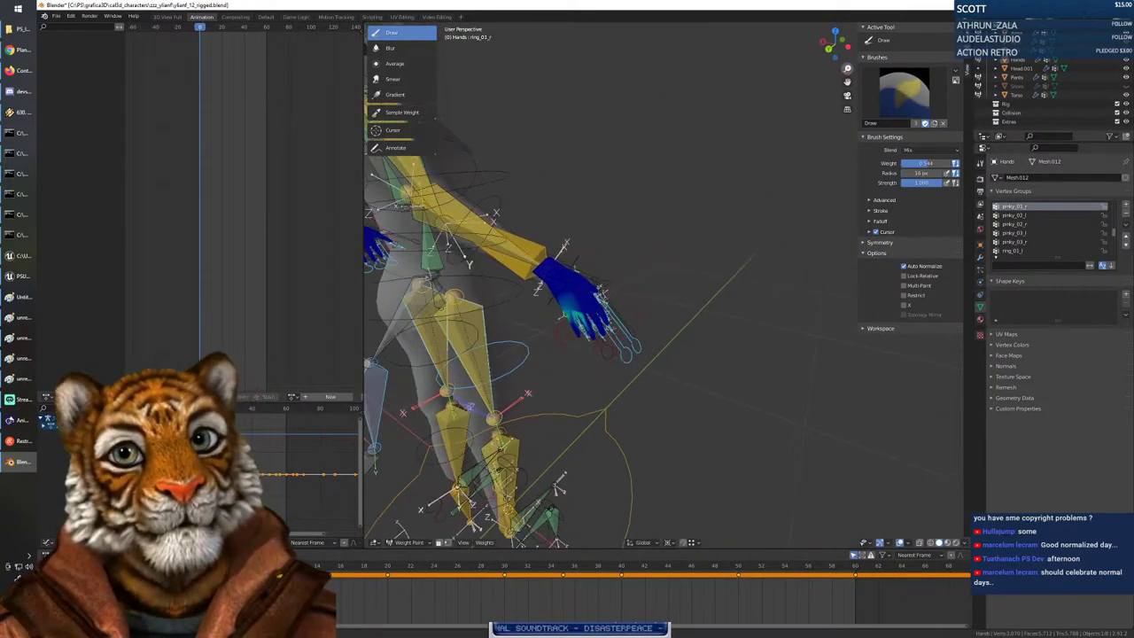
{"action": "mouse_move", "coordinate": [489, 302]}
{"action": "left_mouse_down"}
{"action": "mouse_move", "coordinate": [486, 339]}
{"action": "mouse_move", "coordinate": [499, 348]}
{"action": "left_mouse_up"}
{"action": "mouse_move", "coordinate": [575, 345]}
{"action": "middle_mouse_down"}
{"action": "mouse_move", "coordinate": [548, 361]}
{"action": "mouse_move", "coordinate": [589, 341]}
{"action": "mouse_move", "coordinate": [518, 341]}
{"action": "mouse_move", "coordinate": [528, 333]}
{"action": "mouse_move", "coordinate": [551, 343]}
{"action": "mouse_move", "coordinate": [487, 358]}
{"action": "middle_mouse_up"}
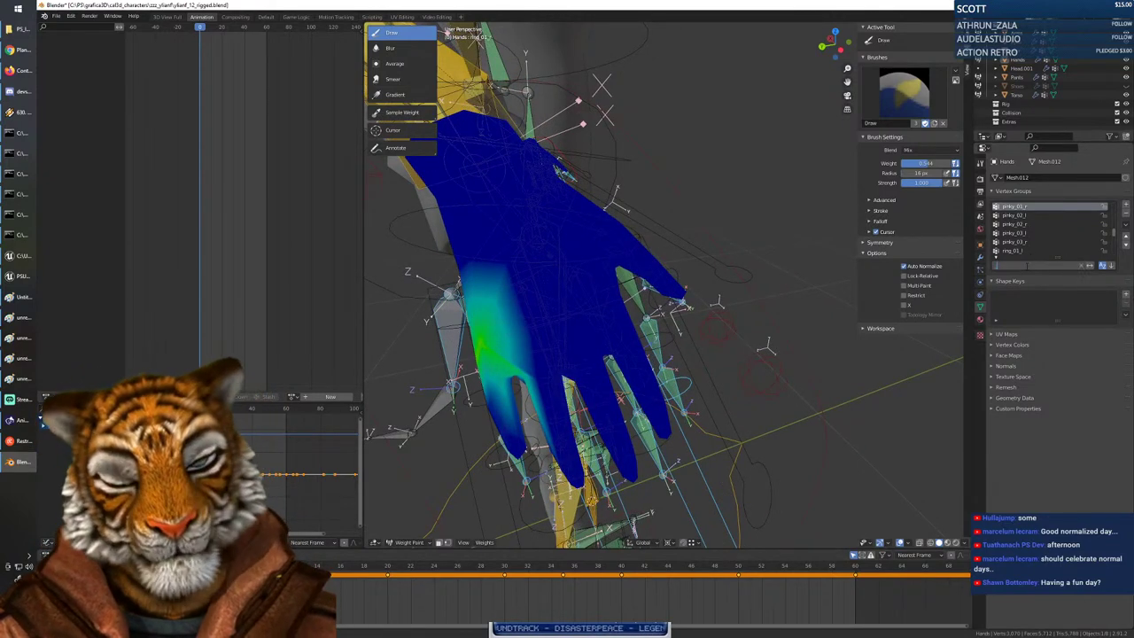
Filter the vertex groups by "_r" and check the weights of pinky_03_r, pinky_02_r and pinky_01_r in turn.
{"action": "type", "text": "l"}
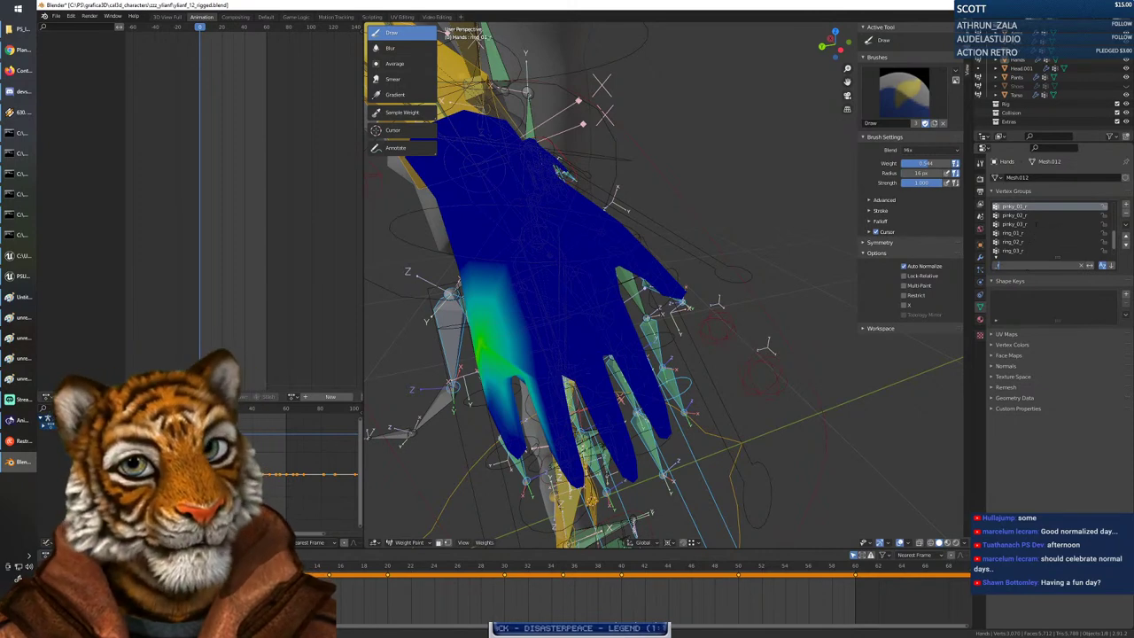
{"action": "left_click", "coordinate": [1027, 224]}
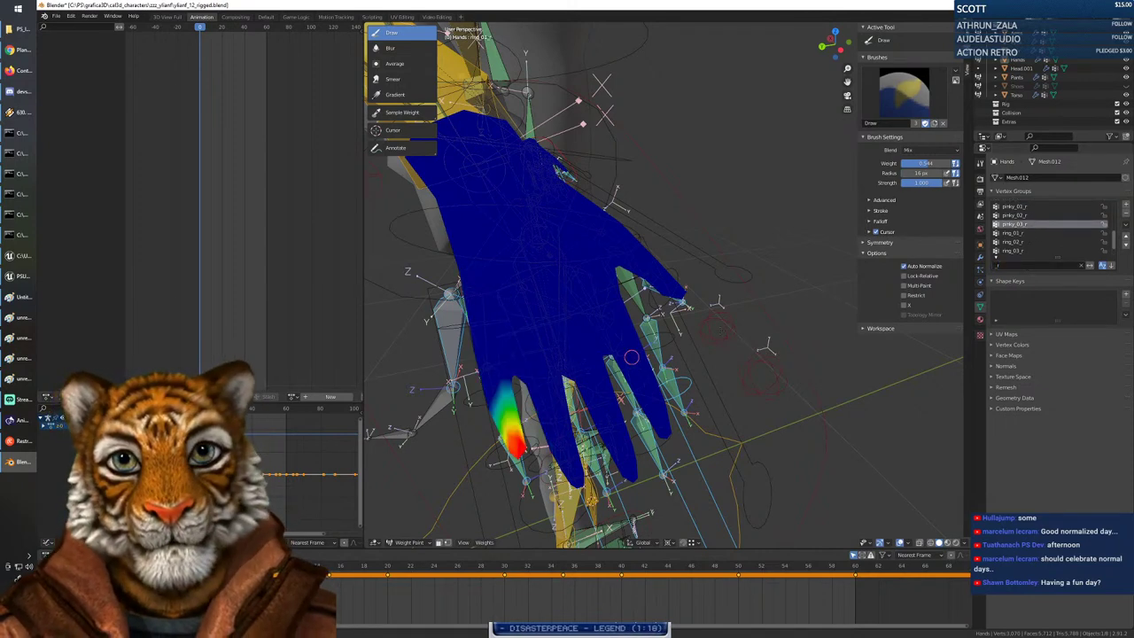
{"action": "left_click", "coordinate": [1020, 217]}
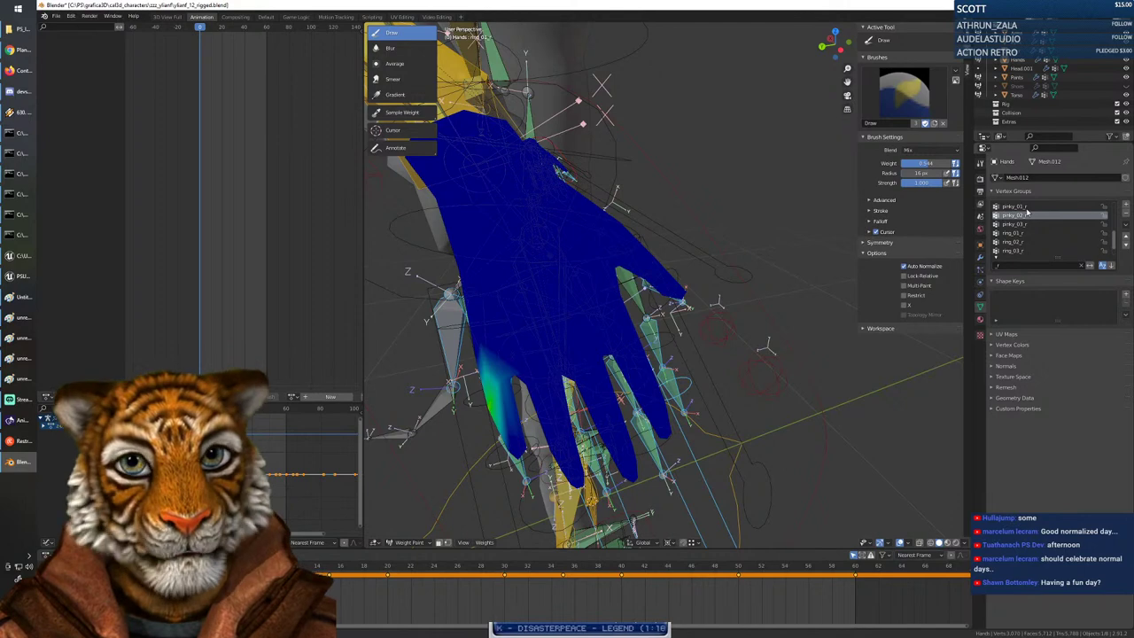
{"action": "left_click", "coordinate": [1025, 208]}
Set the weight paint brush's weight to 0 with pinky_01_r active.
{"action": "right_click", "coordinate": [535, 388]}
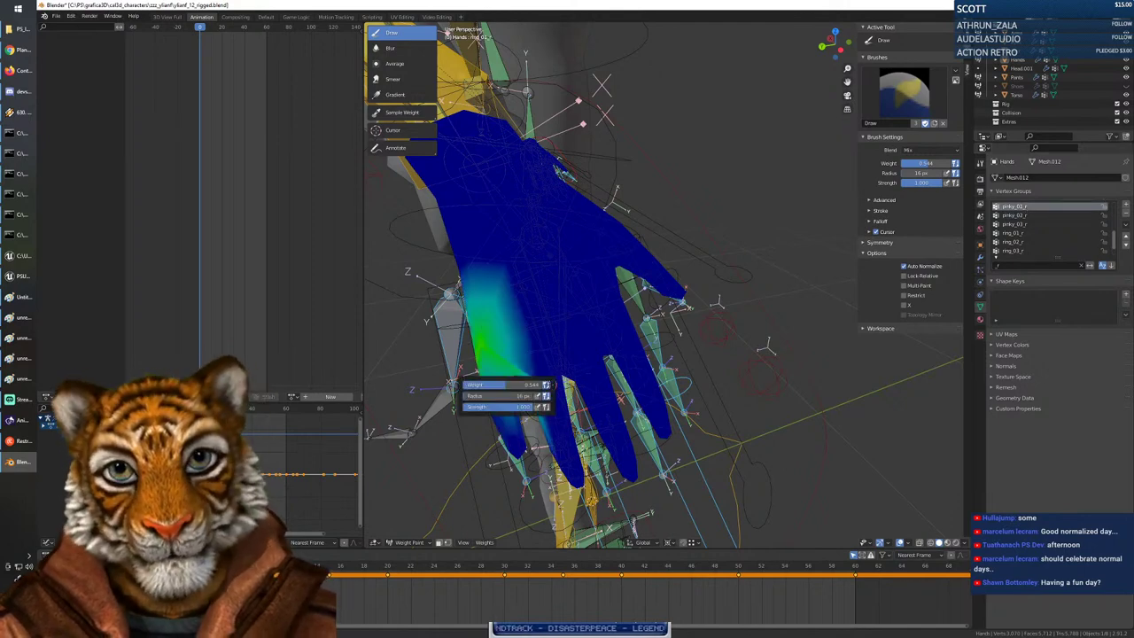
{"action": "left_click_drag", "start_coordinate": [505, 384], "coordinate": [459, 385]}
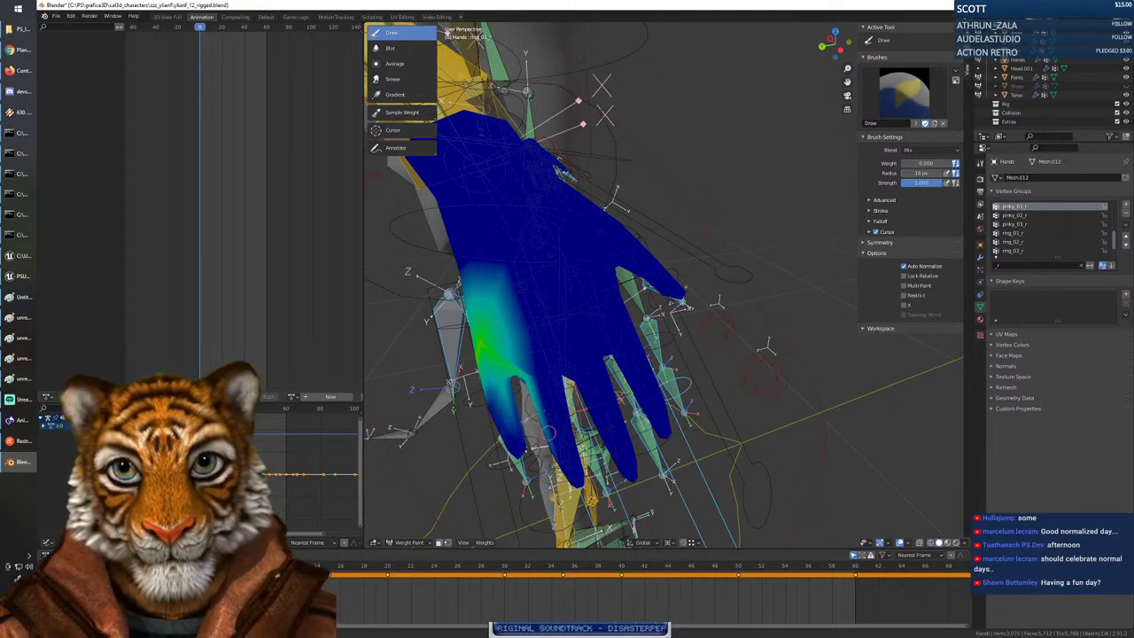
{"action": "middle_click_drag", "start_coordinate": [542, 412], "coordinate": [603, 389]}
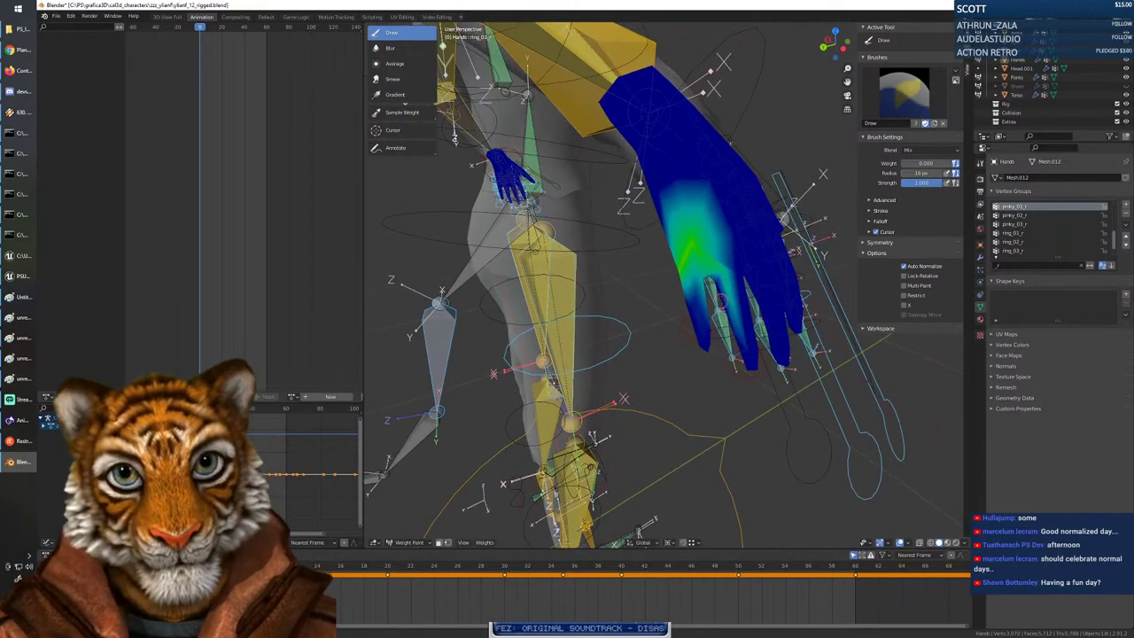
{"action": "mouse_move", "coordinate": [744, 344]}
{"action": "middle_mouse_down"}
{"action": "mouse_move", "coordinate": [697, 351]}
{"action": "mouse_move", "coordinate": [727, 356]}
{"action": "middle_mouse_up"}
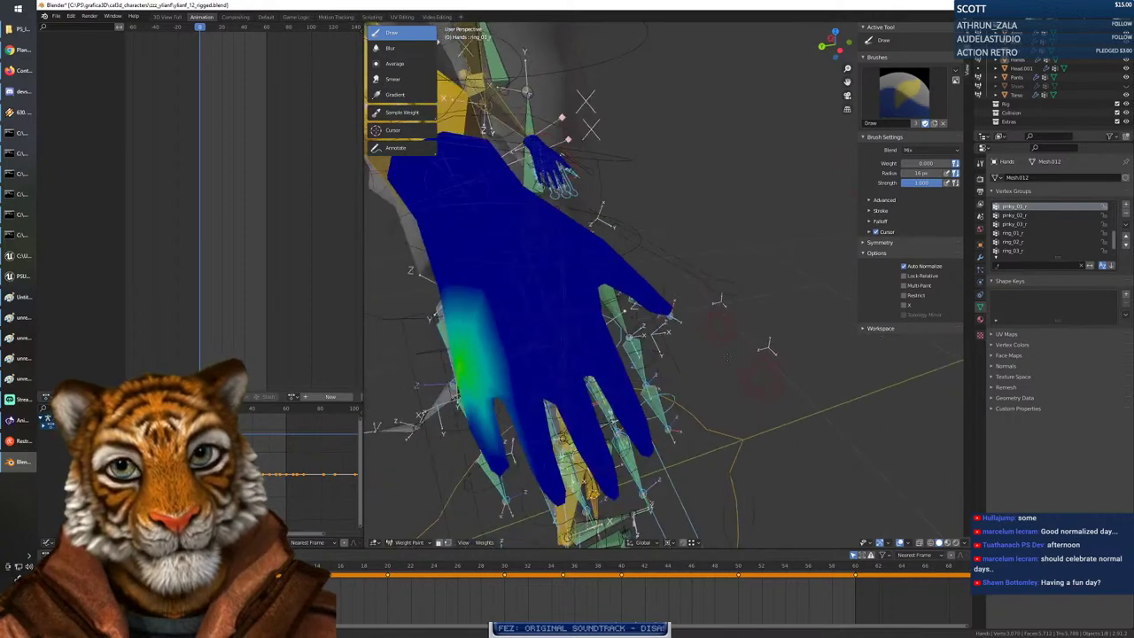
Examine the weights of the three ring finger groups, middle_03_r and middle_02_r on the right hand.
{"action": "scroll", "coordinate": [1039, 225], "scroll_direction": "down", "scroll_amount": 2}
{"action": "left_click", "coordinate": [1016, 233]}
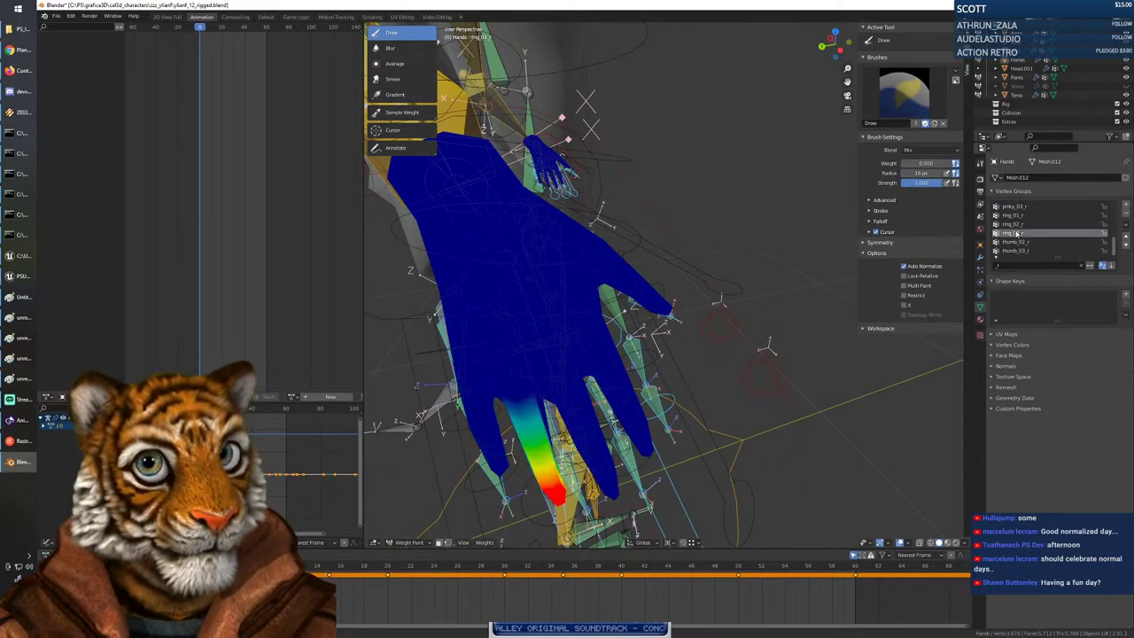
{"action": "left_click", "coordinate": [1015, 224]}
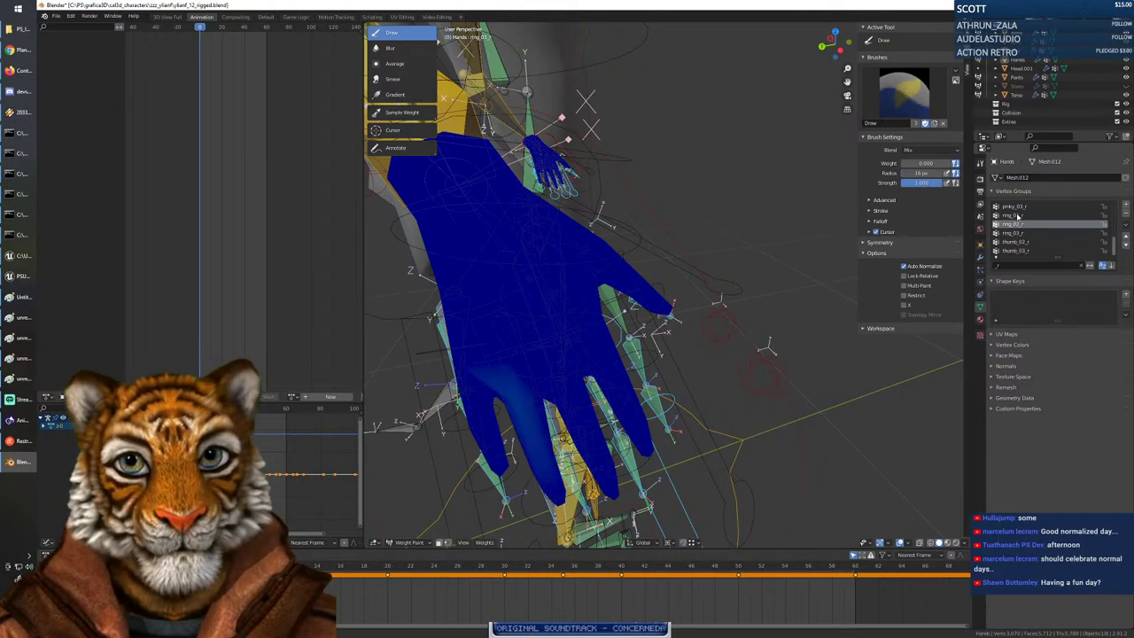
{"action": "left_click", "coordinate": [1017, 215]}
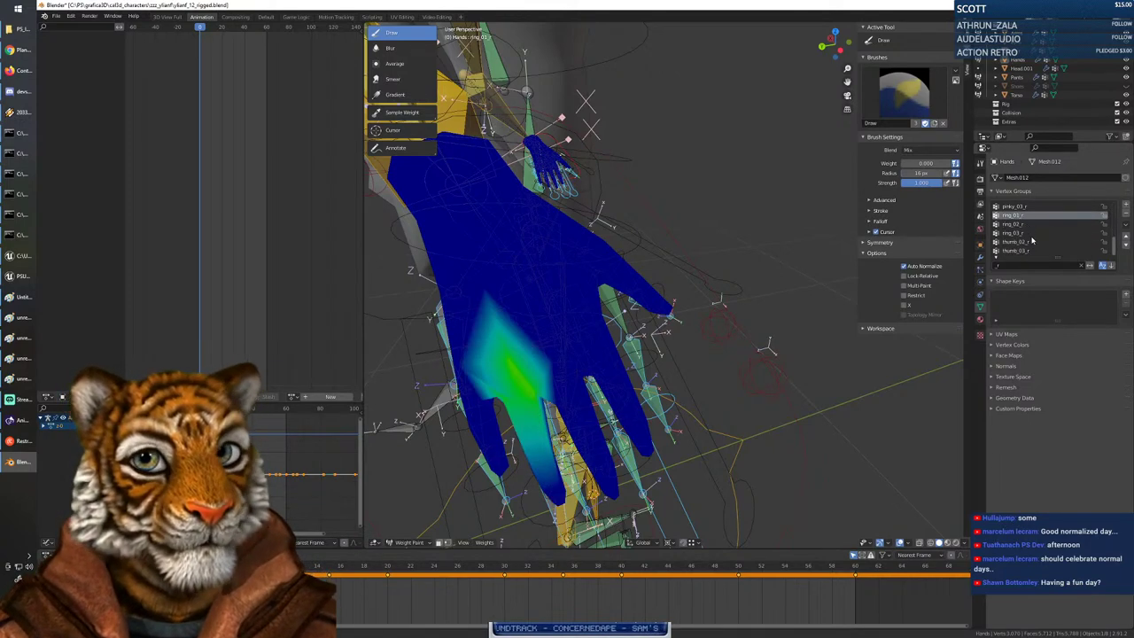
{"action": "scroll", "coordinate": [1030, 240], "scroll_direction": "up", "scroll_amount": 7}
{"action": "left_click", "coordinate": [1018, 242]}
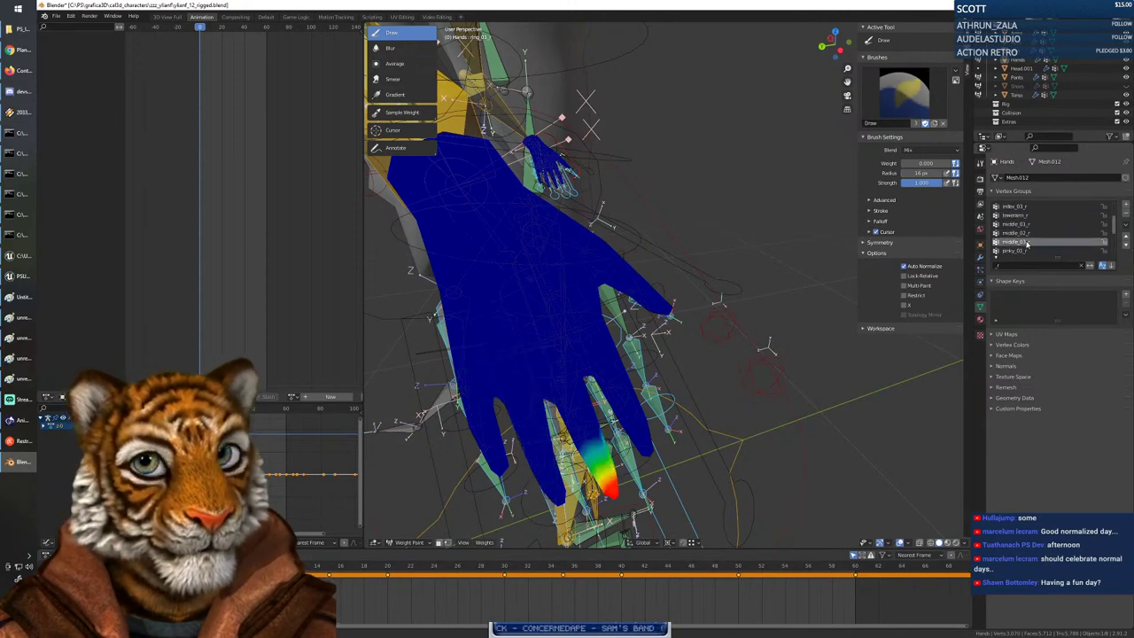
{"action": "left_click", "coordinate": [1027, 233]}
Paint zero weight in middle_01_r over the ring and index fingers to reduce the middle bone's influence there.
{"action": "left_click", "coordinate": [1027, 224]}
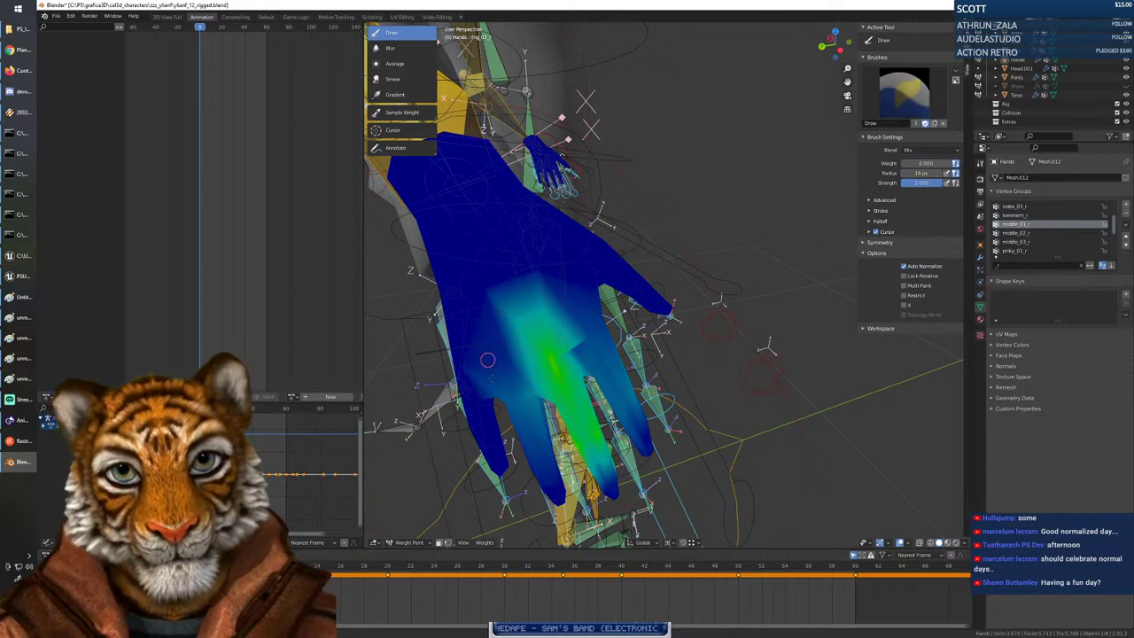
{"action": "left_click_drag", "start_coordinate": [488, 361], "coordinate": [513, 389]}
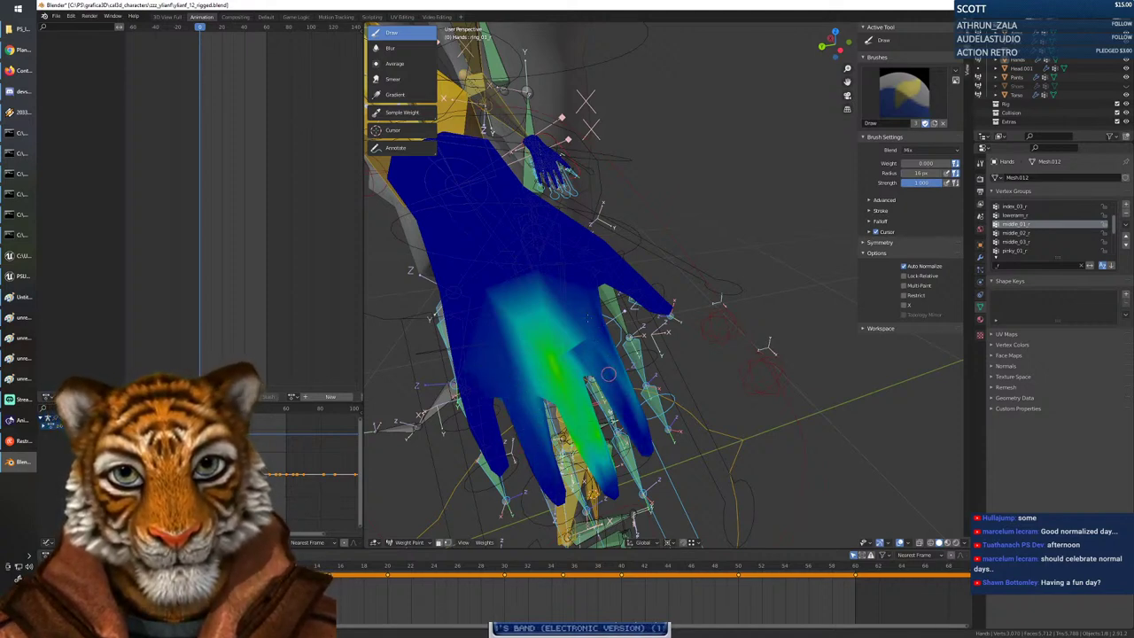
{"action": "mouse_move", "coordinate": [587, 318]}
{"action": "left_mouse_down"}
{"action": "mouse_move", "coordinate": [610, 376]}
{"action": "mouse_move", "coordinate": [648, 381]}
{"action": "left_mouse_up"}
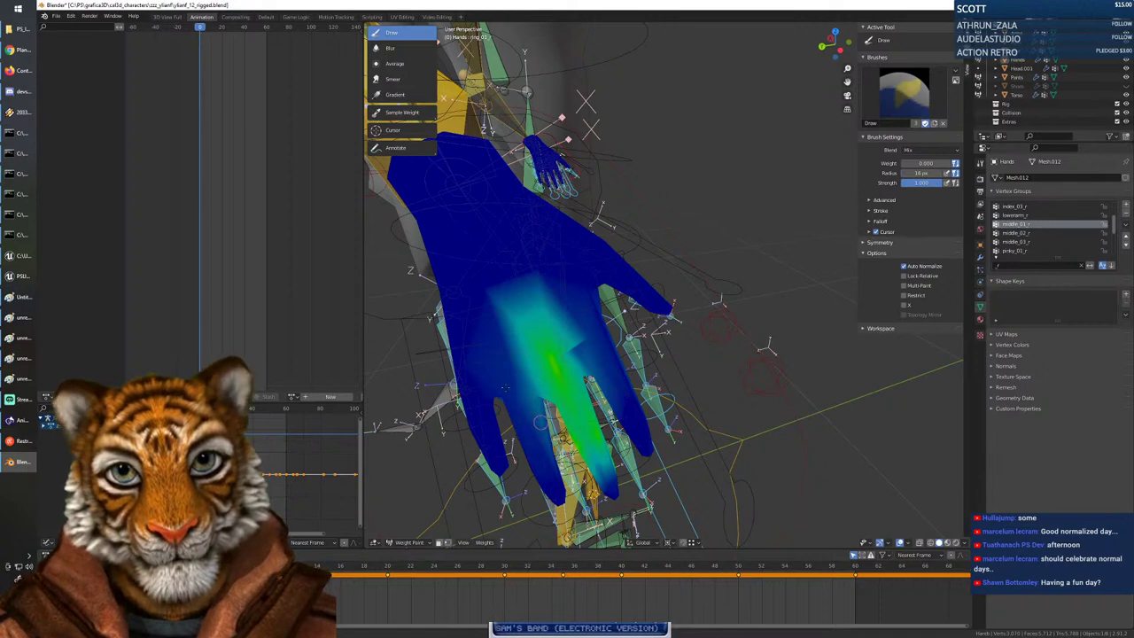
{"action": "left_click_drag", "start_coordinate": [505, 387], "coordinate": [520, 388]}
{"action": "left_click_drag", "start_coordinate": [540, 451], "coordinate": [523, 373]}
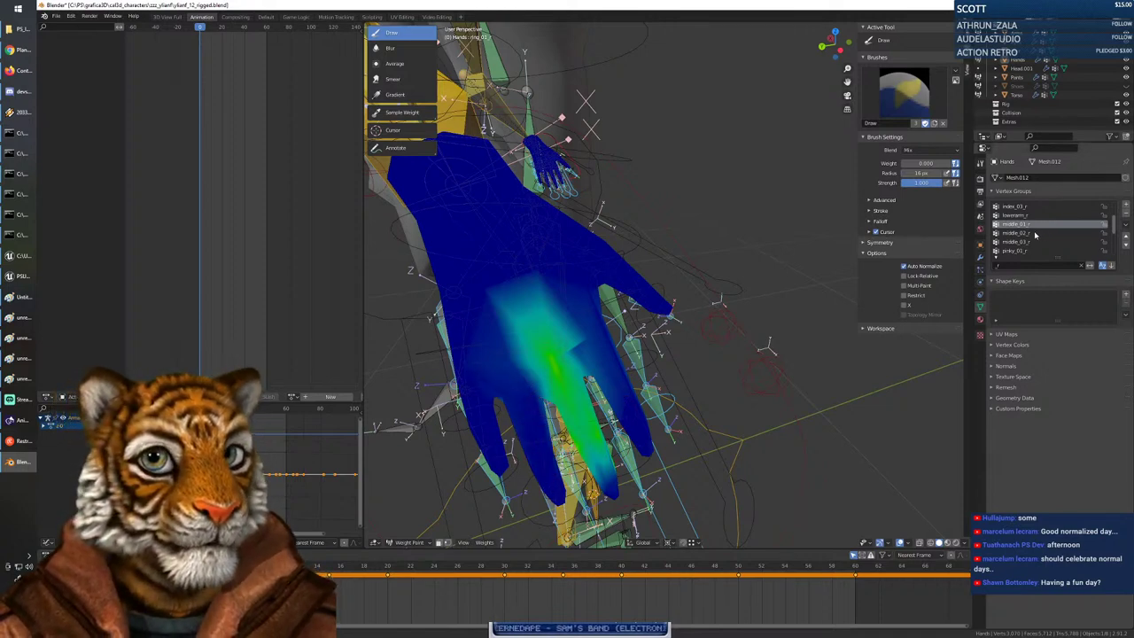
Check the index finger groups and paint zero weight in index_01_r over the middle finger, ring finger and adjoining back of the hand.
{"action": "scroll", "coordinate": [1033, 234], "scroll_direction": "up", "scroll_amount": 2}
{"action": "left_click", "coordinate": [1030, 224]}
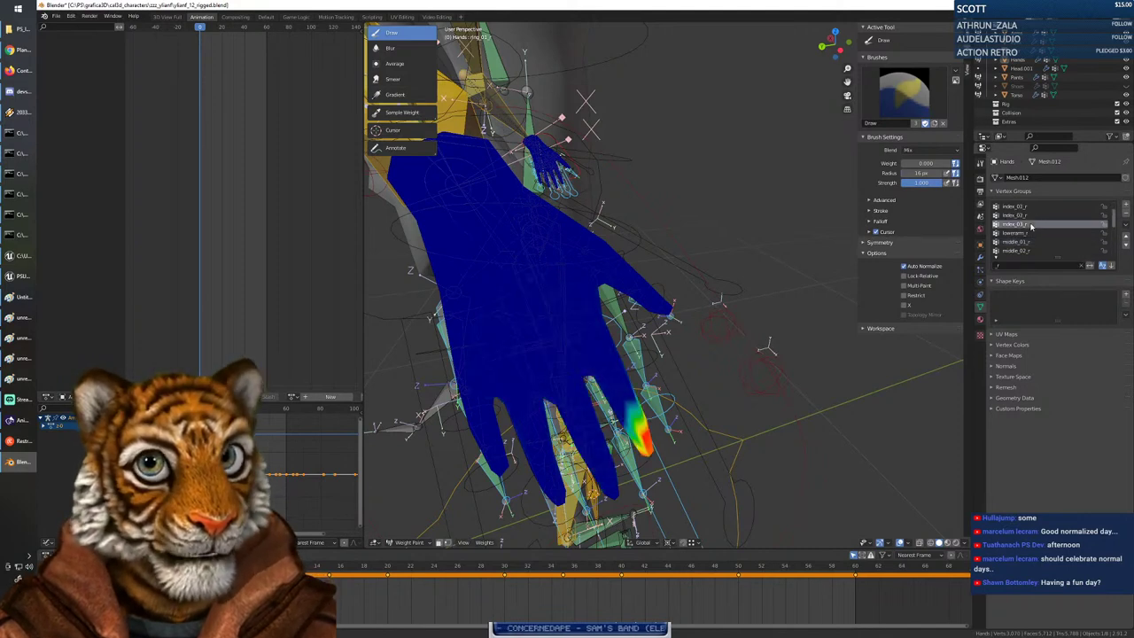
{"action": "left_click", "coordinate": [1031, 218]}
{"action": "left_click", "coordinate": [1031, 208]}
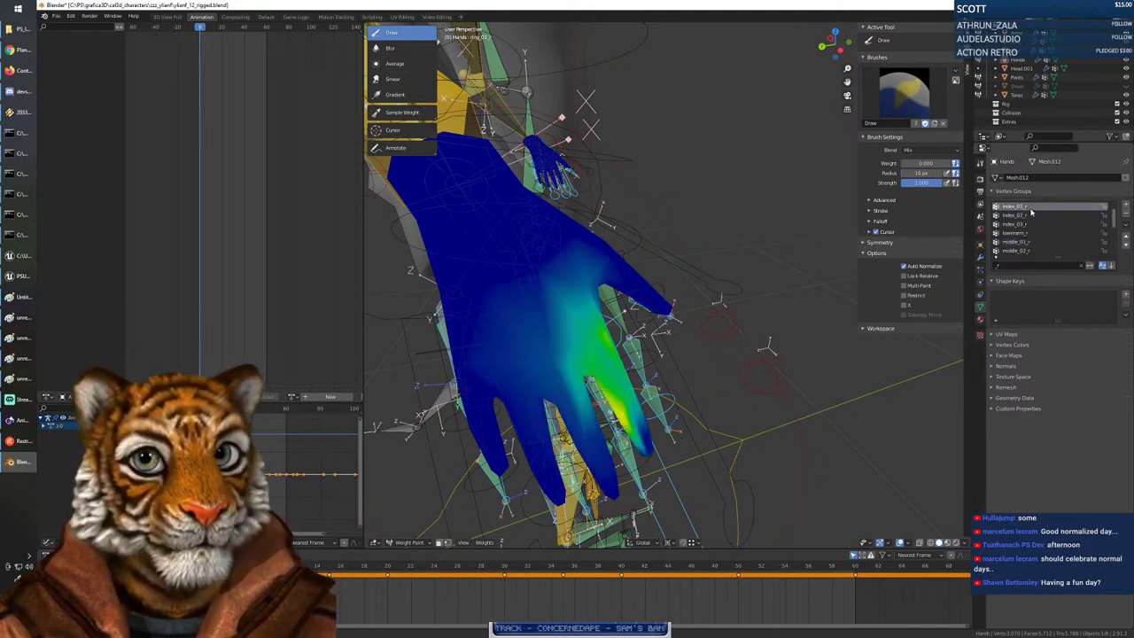
{"action": "mouse_move", "coordinate": [640, 396]}
{"action": "left_mouse_down"}
{"action": "mouse_move", "coordinate": [567, 372]}
{"action": "mouse_move", "coordinate": [573, 397]}
{"action": "mouse_move", "coordinate": [501, 346]}
{"action": "mouse_move", "coordinate": [537, 381]}
{"action": "left_mouse_up"}
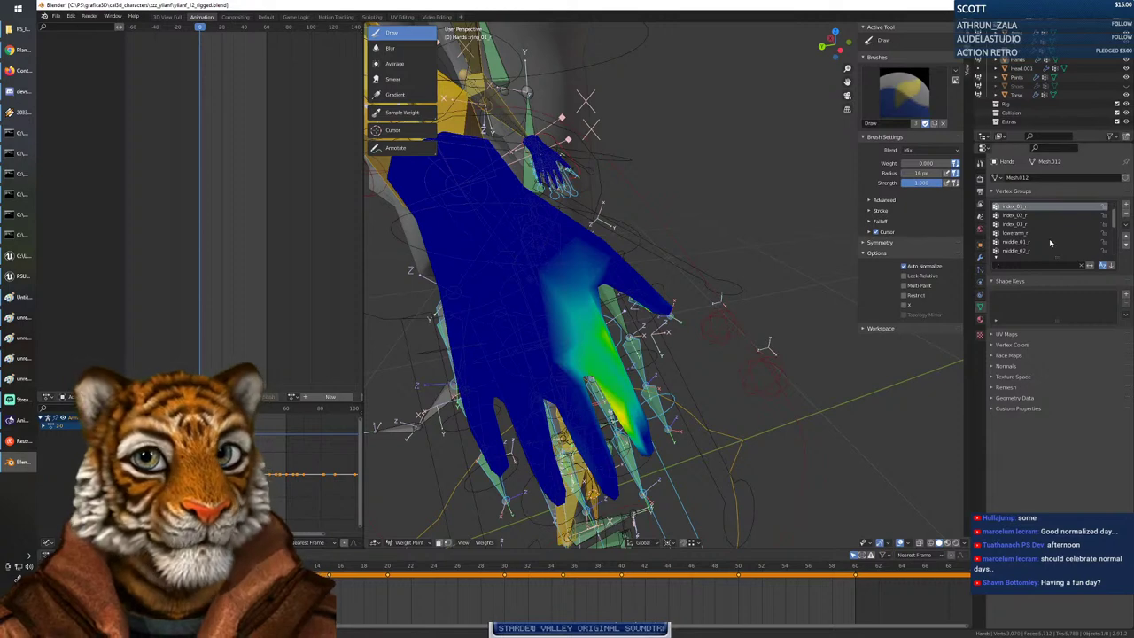
Examine the thumb_03_r and thumb_02_r weights and look through the filtered vertex groups for the remaining thumb group.
{"action": "scroll", "coordinate": [1050, 242], "scroll_direction": "up", "scroll_amount": 2}
{"action": "scroll", "coordinate": [1051, 242], "scroll_direction": "down", "scroll_amount": 8}
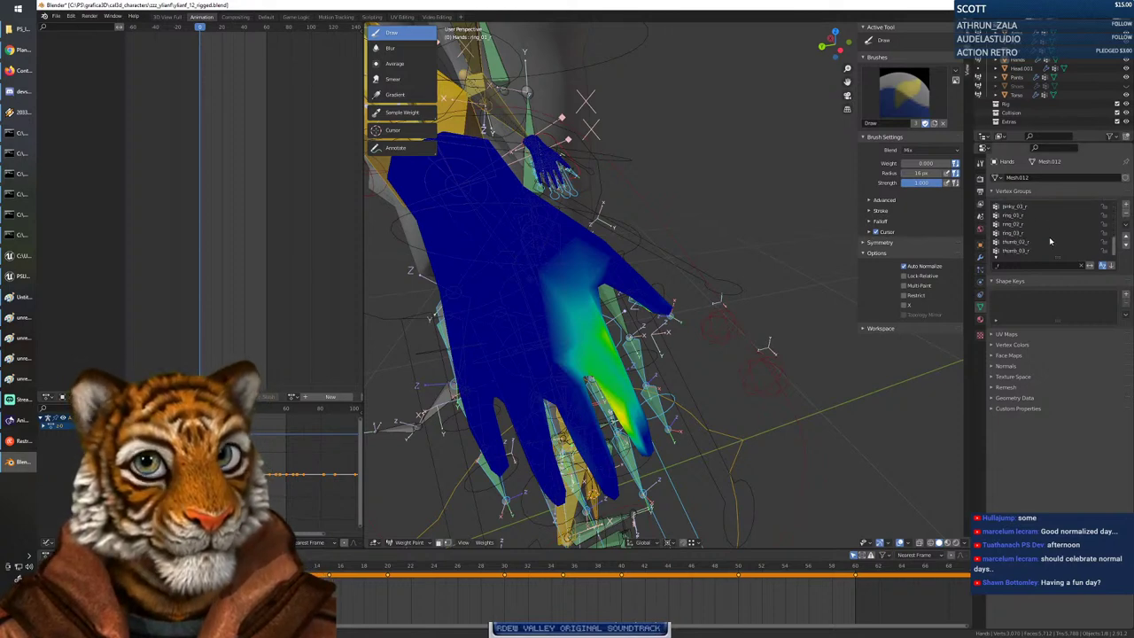
{"action": "left_click", "coordinate": [1021, 252]}
{"action": "left_click", "coordinate": [1022, 242]}
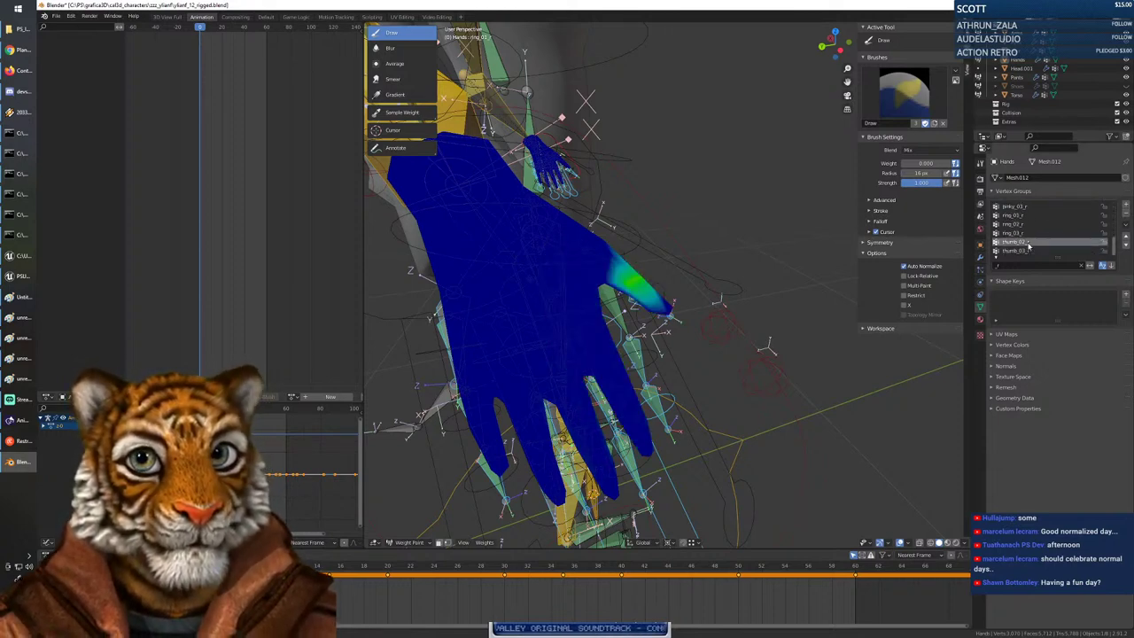
{"action": "scroll", "coordinate": [1029, 244], "scroll_direction": "up", "scroll_amount": 5}
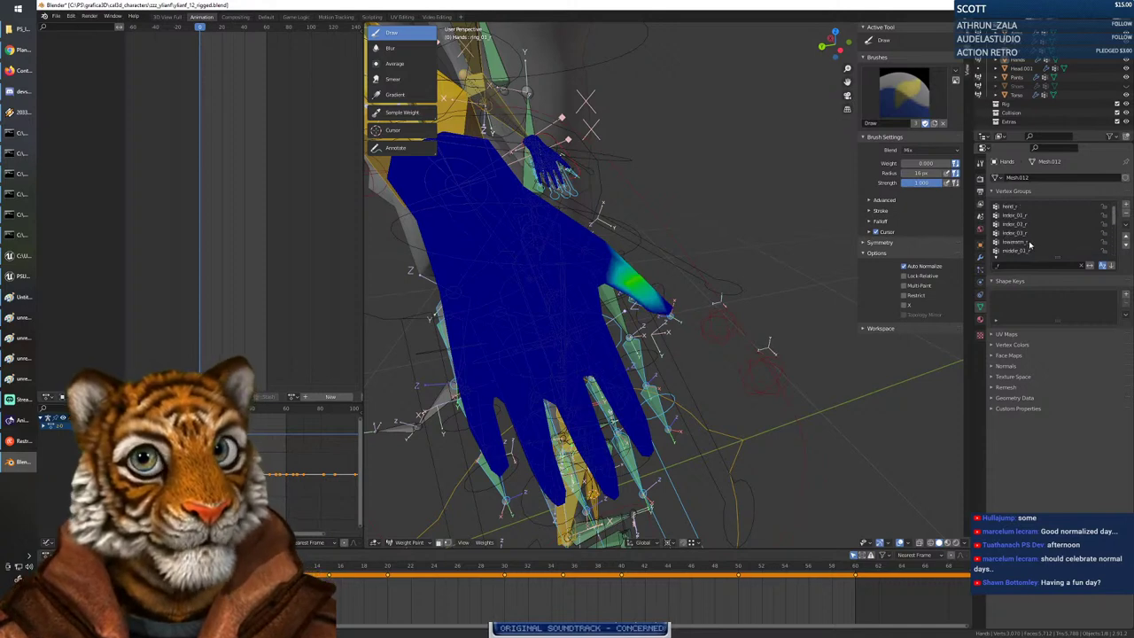
{"action": "scroll", "coordinate": [1031, 242], "scroll_direction": "down", "scroll_amount": 5}
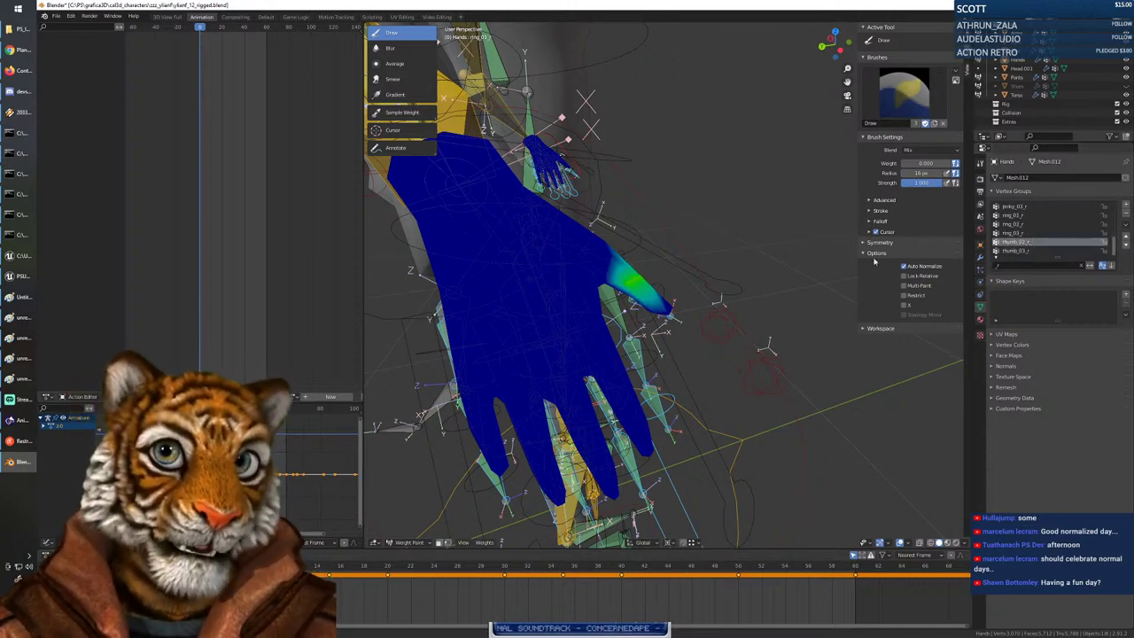
Switch to the thumb_01_r group, set the brush weight to 0.378 and paint over the base of the right thumb.
{"action": "middle_click_drag", "start_coordinate": [671, 322], "coordinate": [559, 352]}
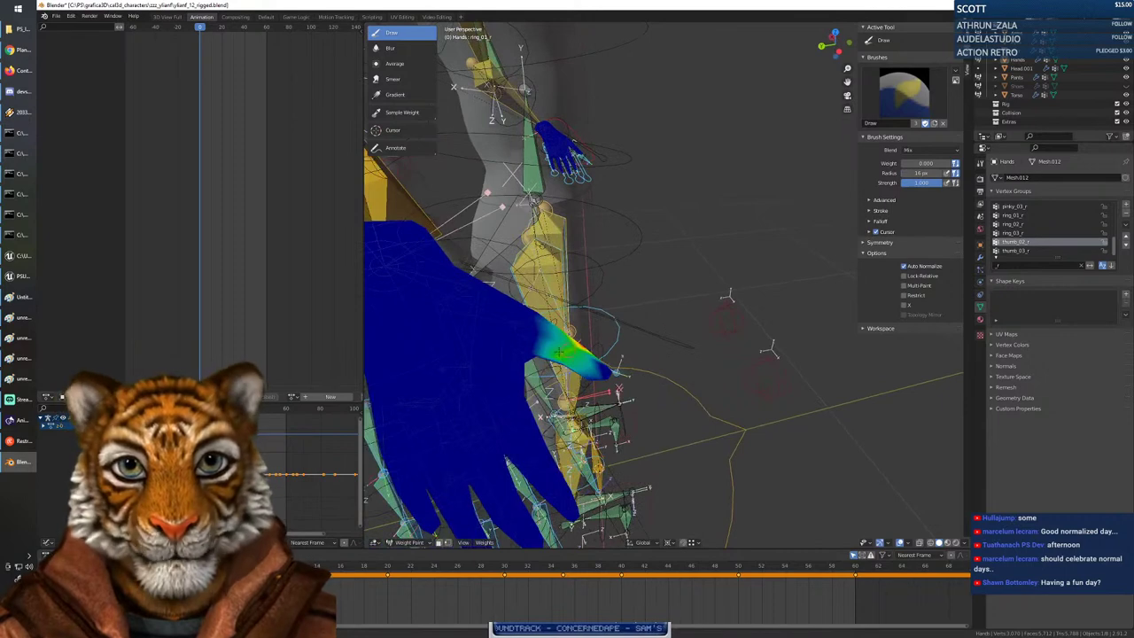
{"action": "left_click", "coordinate": [534, 366], "text": "ctrl"}
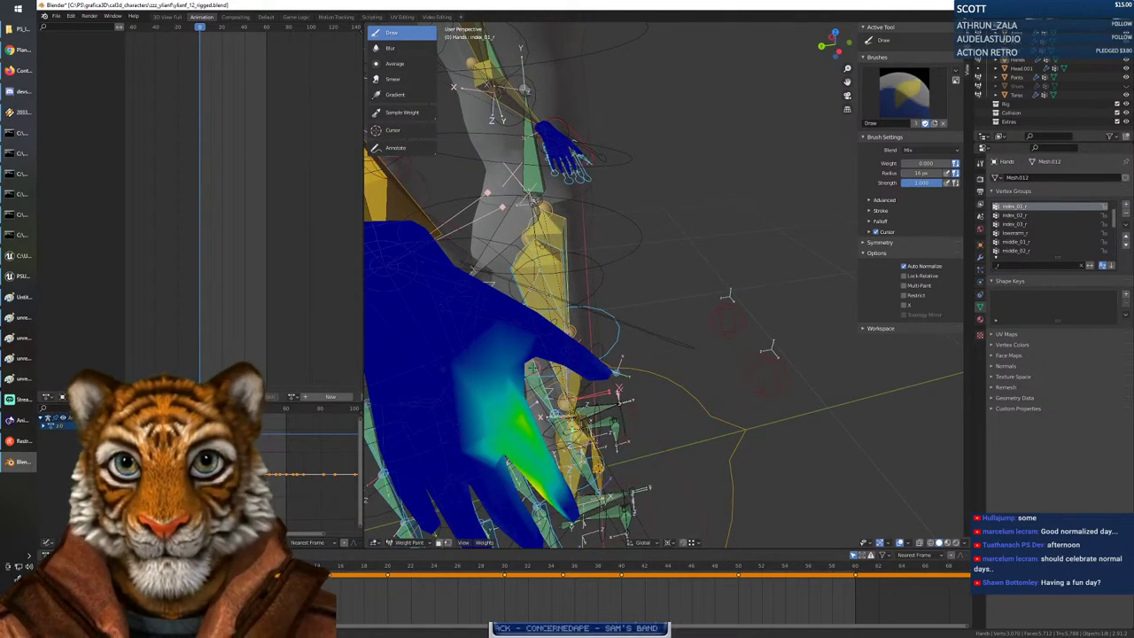
{"action": "middle_click_drag", "start_coordinate": [606, 367], "coordinate": [606, 373]}
{"action": "left_click", "coordinate": [502, 375], "text": "ctrl"}
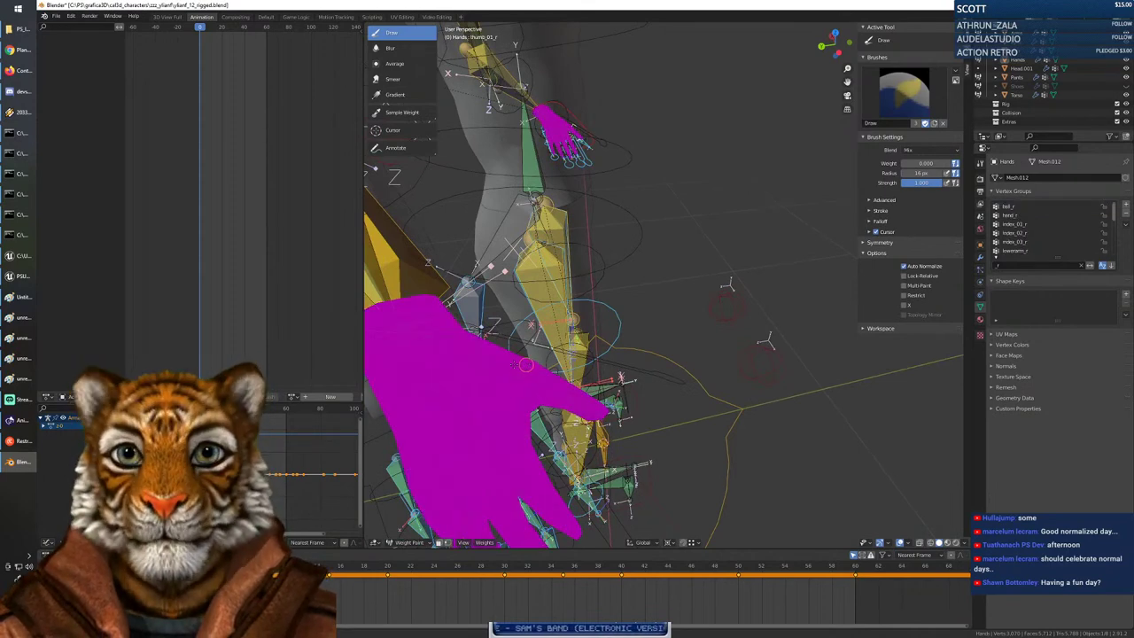
{"action": "left_click", "coordinate": [523, 365], "text": "ctrl"}
{"action": "right_click", "coordinate": [461, 358]}
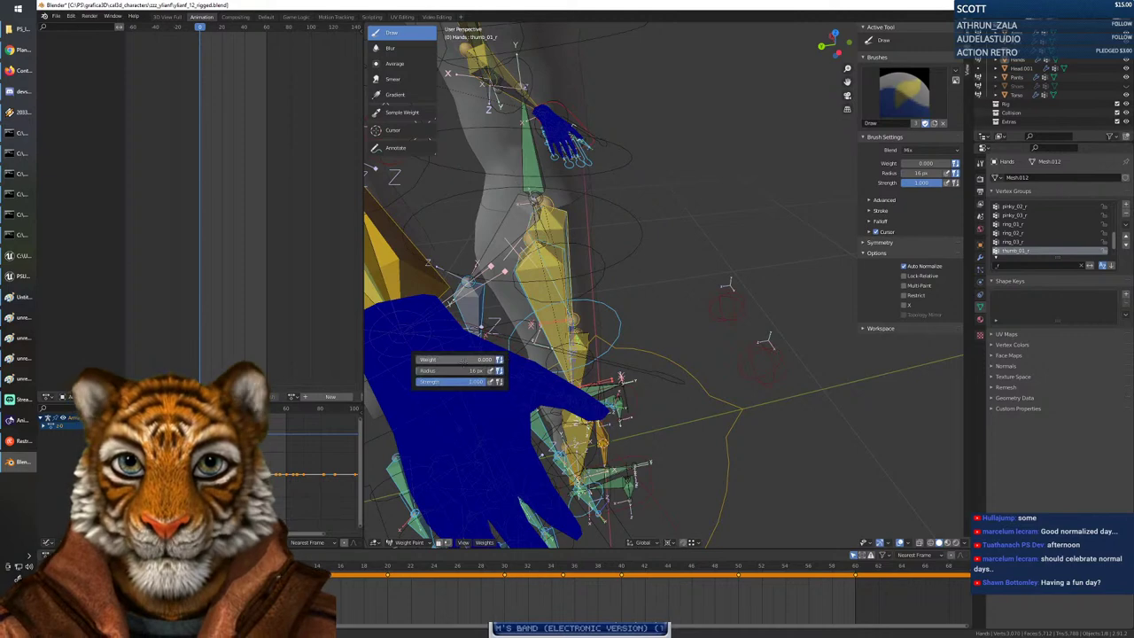
{"action": "left_click_drag", "start_coordinate": [425, 359], "coordinate": [448, 359]}
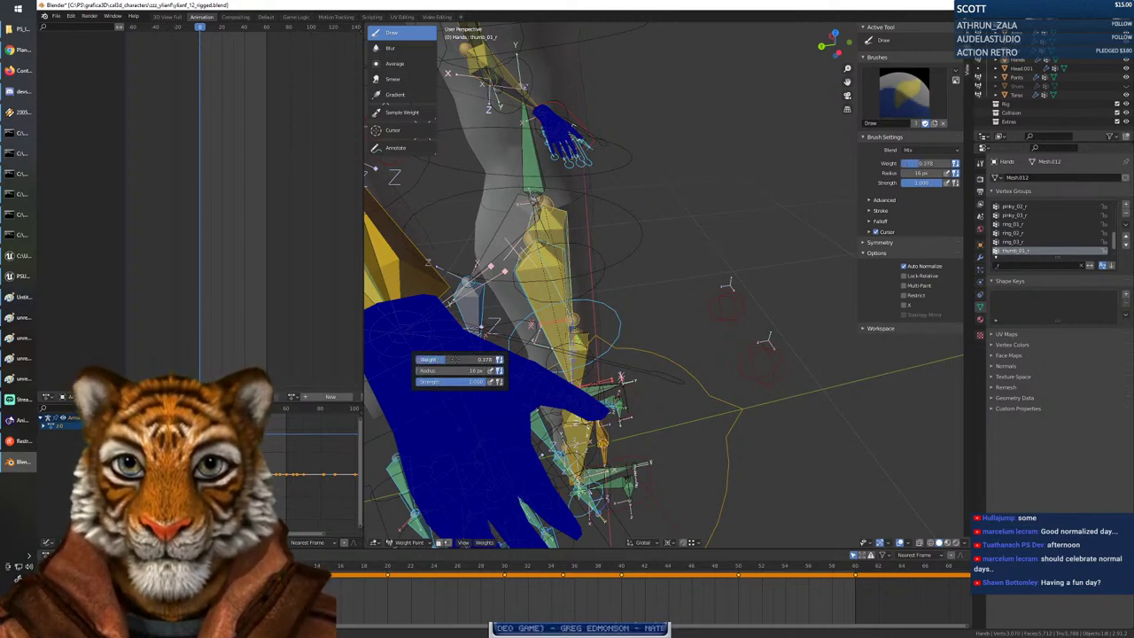
{"action": "left_click_drag", "start_coordinate": [537, 365], "coordinate": [516, 370]}
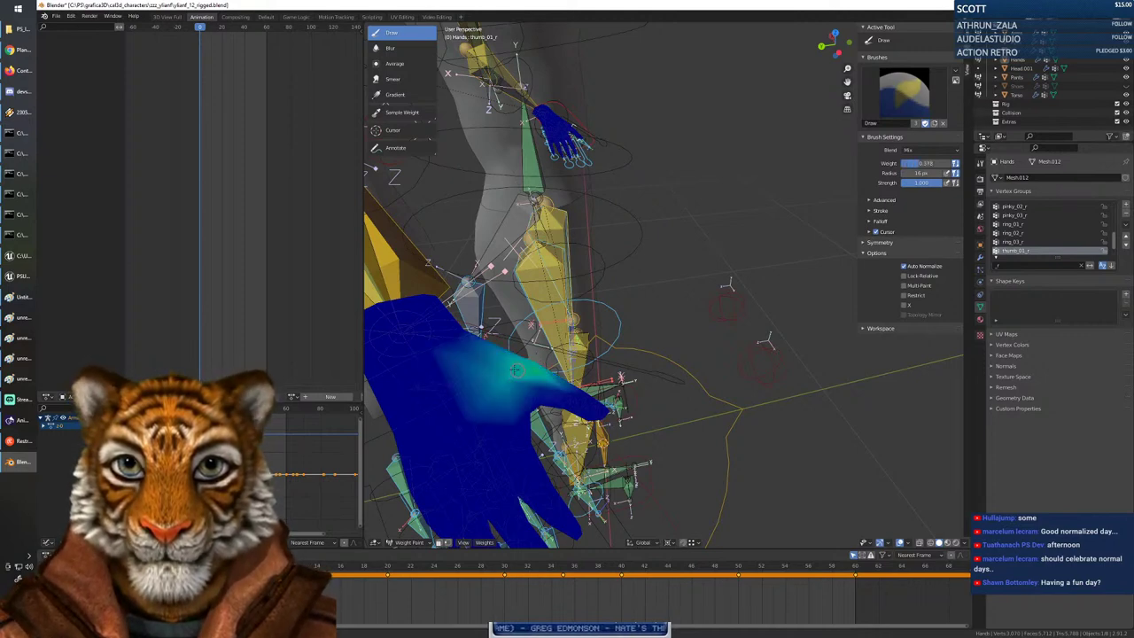
Extend the thumb_01_r weight around the other side of the thumb's base with the same brush weight.
{"action": "middle_click_drag", "start_coordinate": [474, 392], "coordinate": [638, 327]}
{"action": "scroll", "coordinate": [643, 275], "scroll_direction": "up", "scroll_amount": 3}
{"action": "scroll", "coordinate": [643, 275], "scroll_direction": "up", "scroll_amount": 3}
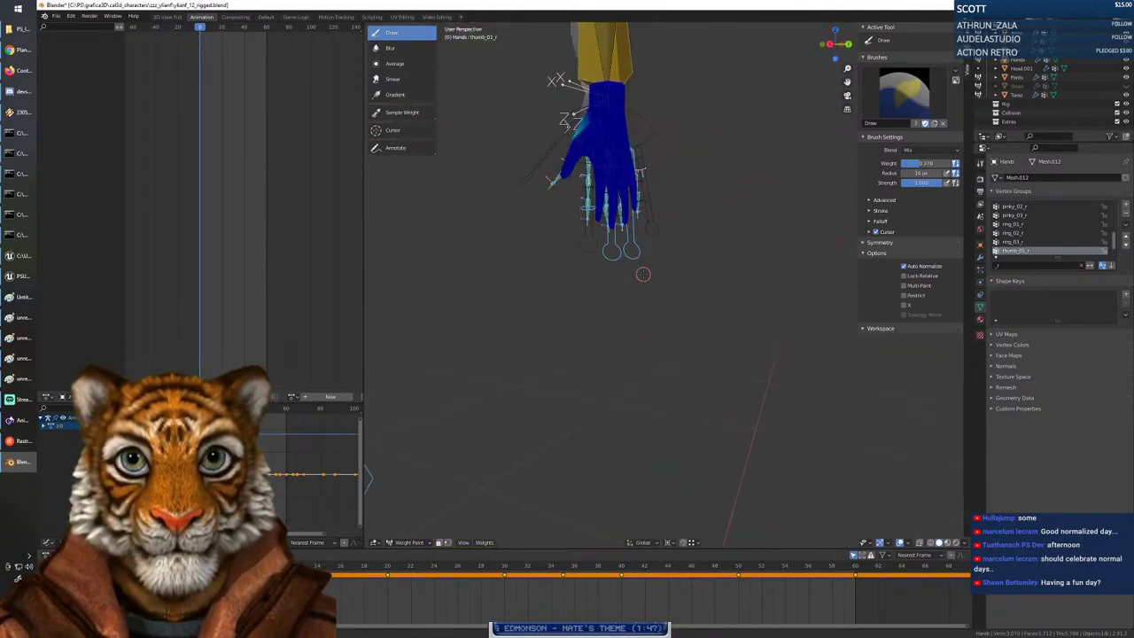
{"action": "left_click_drag", "start_coordinate": [574, 135], "coordinate": [578, 133]}
{"action": "mouse_move", "coordinate": [656, 225]}
{"action": "middle_mouse_down"}
{"action": "mouse_move", "coordinate": [638, 260]}
{"action": "mouse_move", "coordinate": [662, 232]}
{"action": "mouse_move", "coordinate": [635, 240]}
{"action": "mouse_move", "coordinate": [625, 205]}
{"action": "middle_mouse_up"}
{"action": "scroll", "coordinate": [638, 260], "scroll_direction": "down", "scroll_amount": 4}
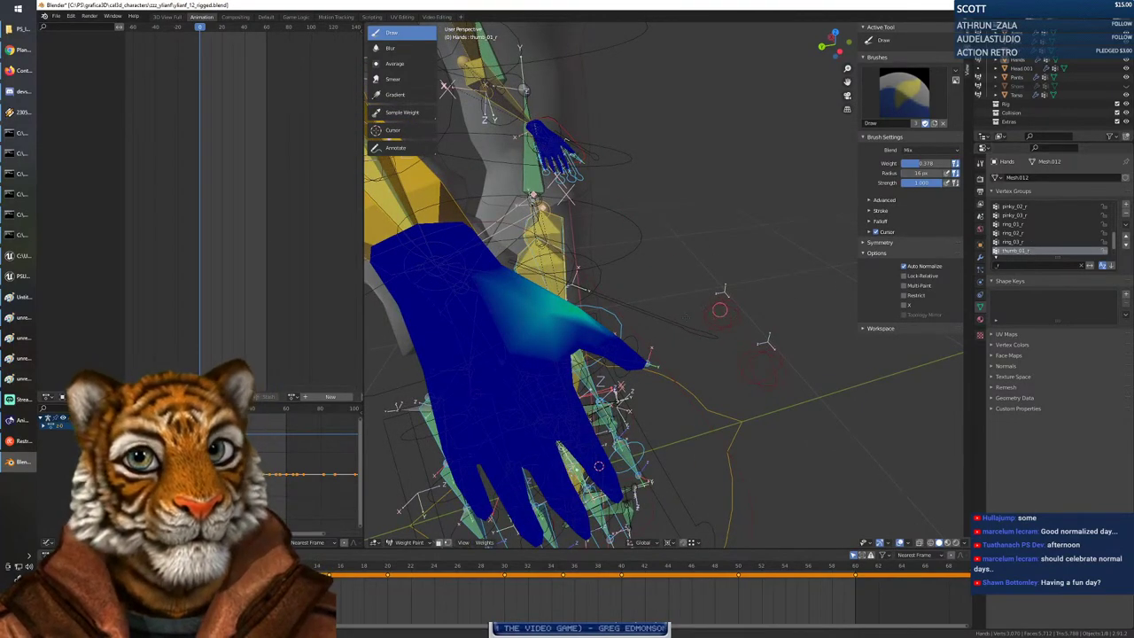
{"action": "middle_click_drag", "start_coordinate": [539, 350], "coordinate": [688, 303]}
{"action": "left_click_drag", "start_coordinate": [847, 68], "coordinate": [693, 231]}
{"action": "middle_click_drag", "start_coordinate": [694, 231], "coordinate": [711, 253], "text": "shift"}
{"action": "mouse_move", "coordinate": [627, 261]}
{"action": "middle_mouse_down"}
{"action": "mouse_move", "coordinate": [635, 275]}
{"action": "mouse_move", "coordinate": [620, 282]}
{"action": "middle_mouse_up"}
{"action": "scroll", "coordinate": [1032, 232], "scroll_direction": "up", "scroll_amount": 1}
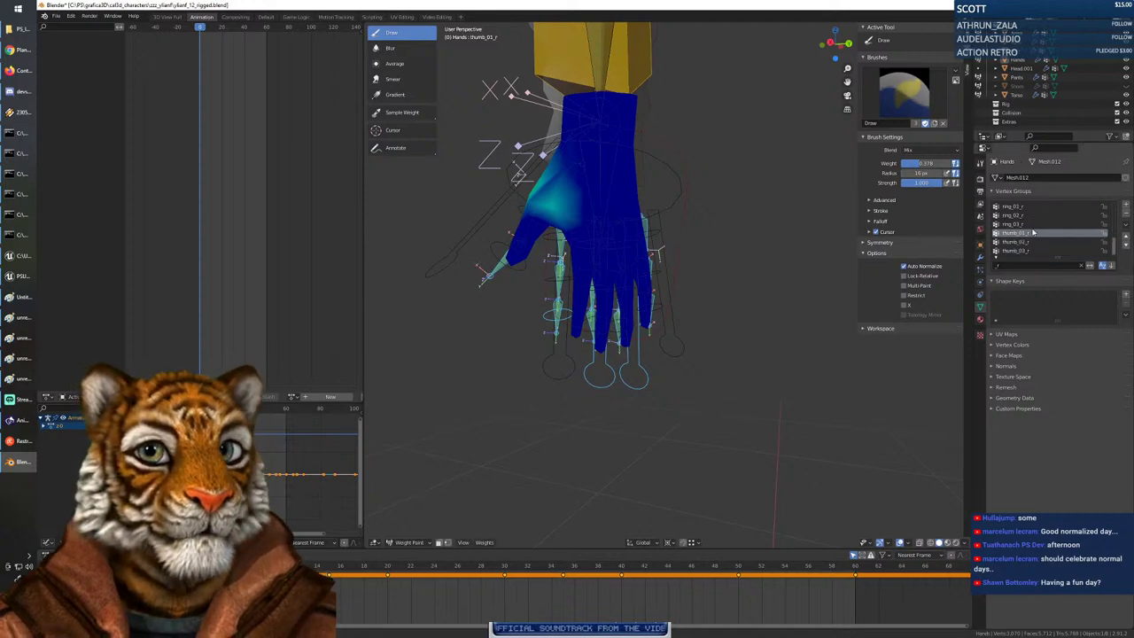
Examine the weights of the pinky and ring finger groups on the right hand, from the fingertip bones to the base bones.
{"action": "left_click", "coordinate": [1028, 225]}
{"action": "left_click", "coordinate": [1028, 217]}
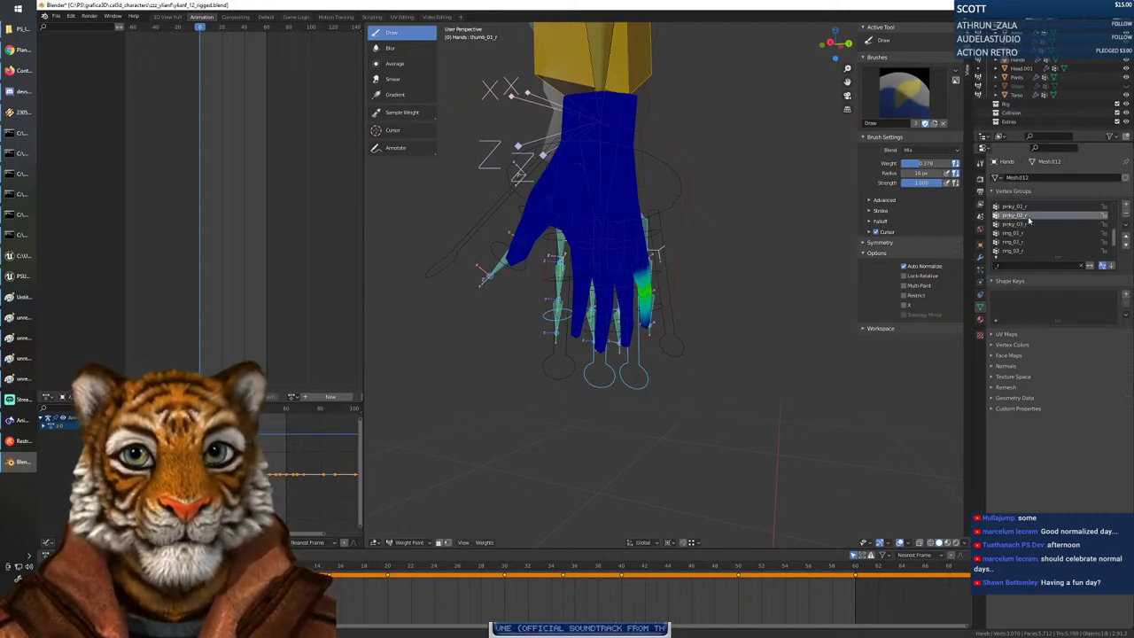
{"action": "left_click", "coordinate": [1028, 207]}
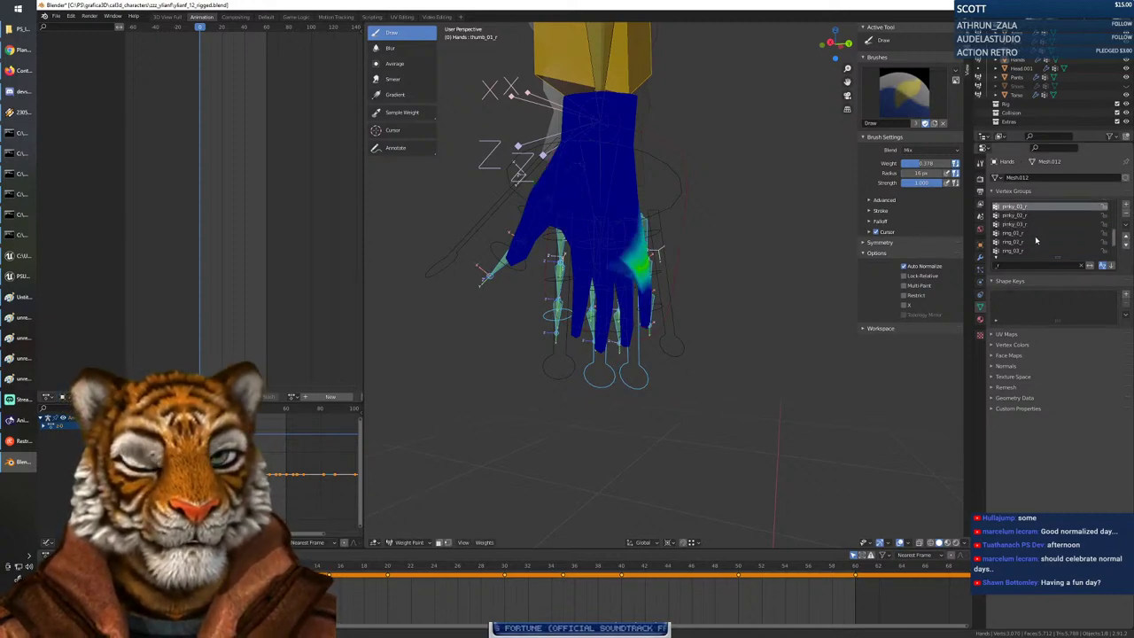
{"action": "scroll", "coordinate": [1035, 236], "scroll_direction": "down", "scroll_amount": 2}
{"action": "left_click", "coordinate": [1021, 233]}
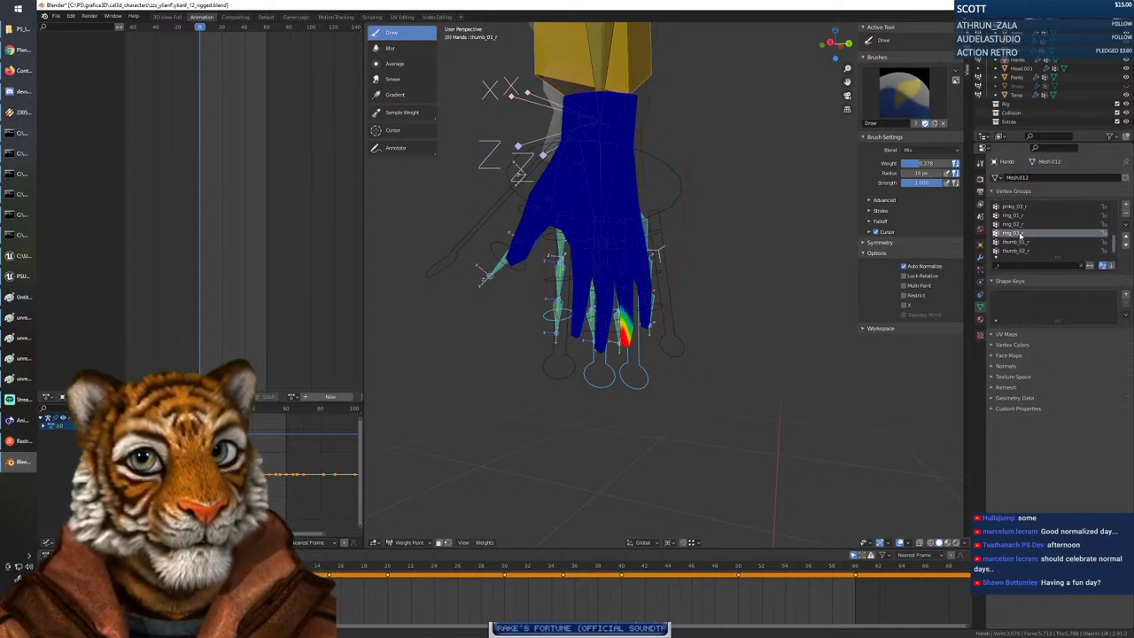
{"action": "left_click", "coordinate": [1020, 224]}
{"action": "left_click", "coordinate": [1021, 216]}
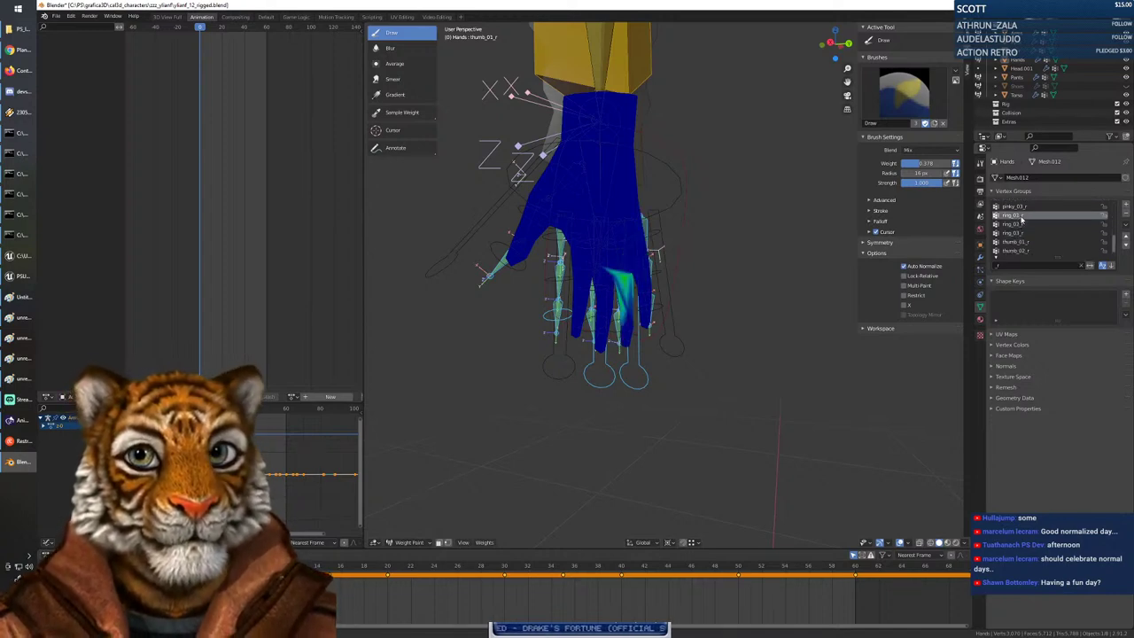
{"action": "left_click", "coordinate": [1024, 224]}
{"action": "left_click", "coordinate": [1025, 216]}
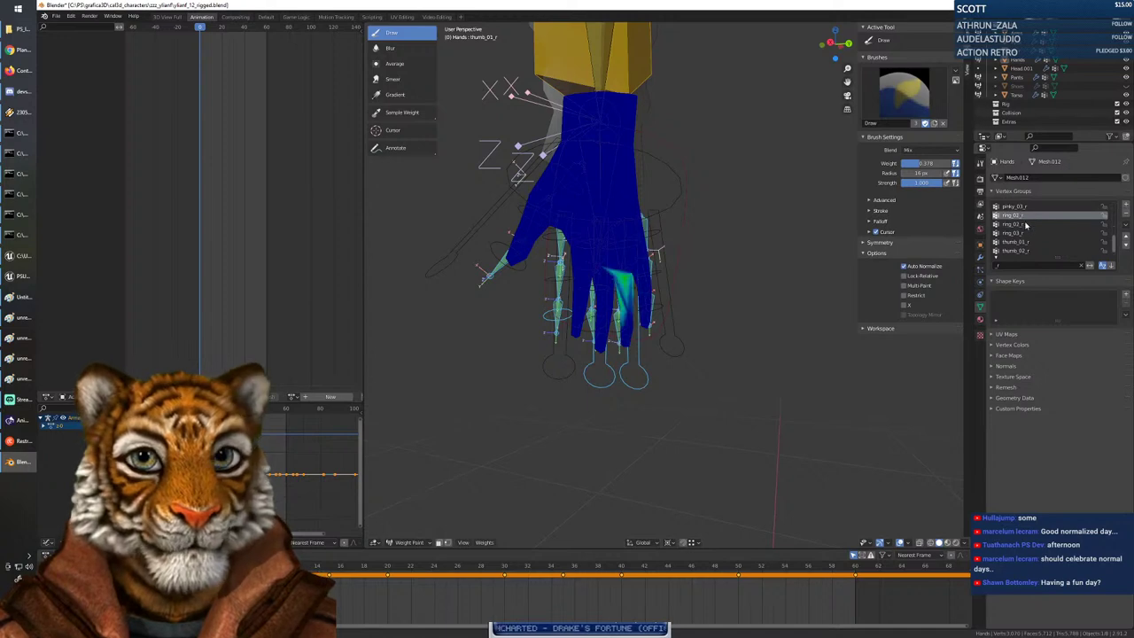
{"action": "scroll", "coordinate": [1024, 228], "scroll_direction": "up", "scroll_amount": 6}
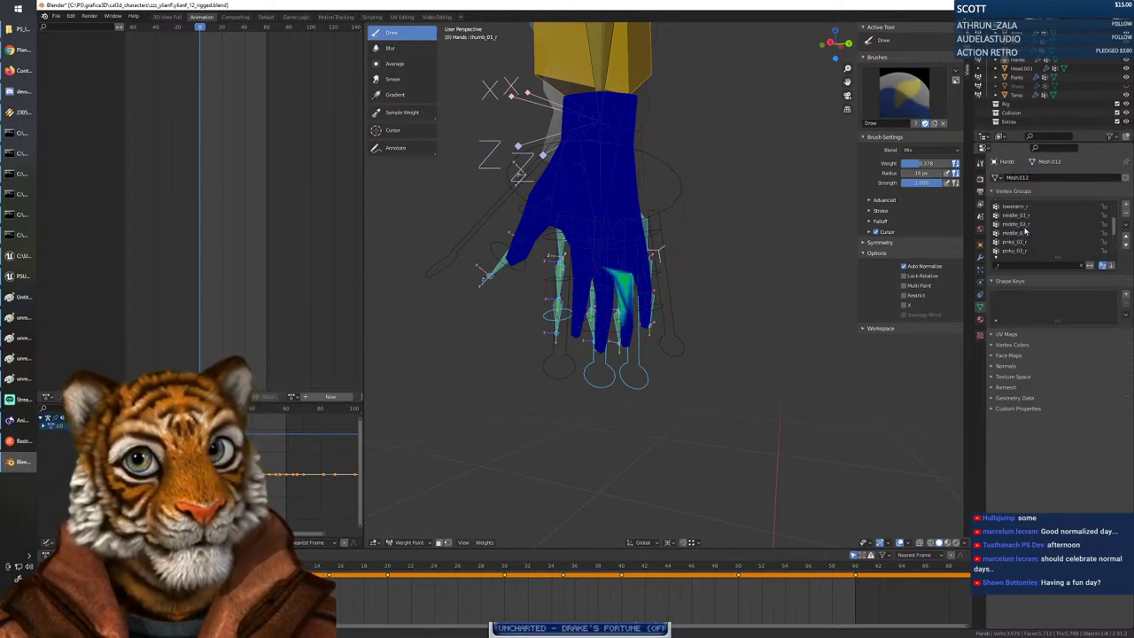
{"action": "left_click", "coordinate": [1024, 233]}
{"action": "left_click", "coordinate": [1025, 225]}
{"action": "left_click", "coordinate": [1024, 217]}
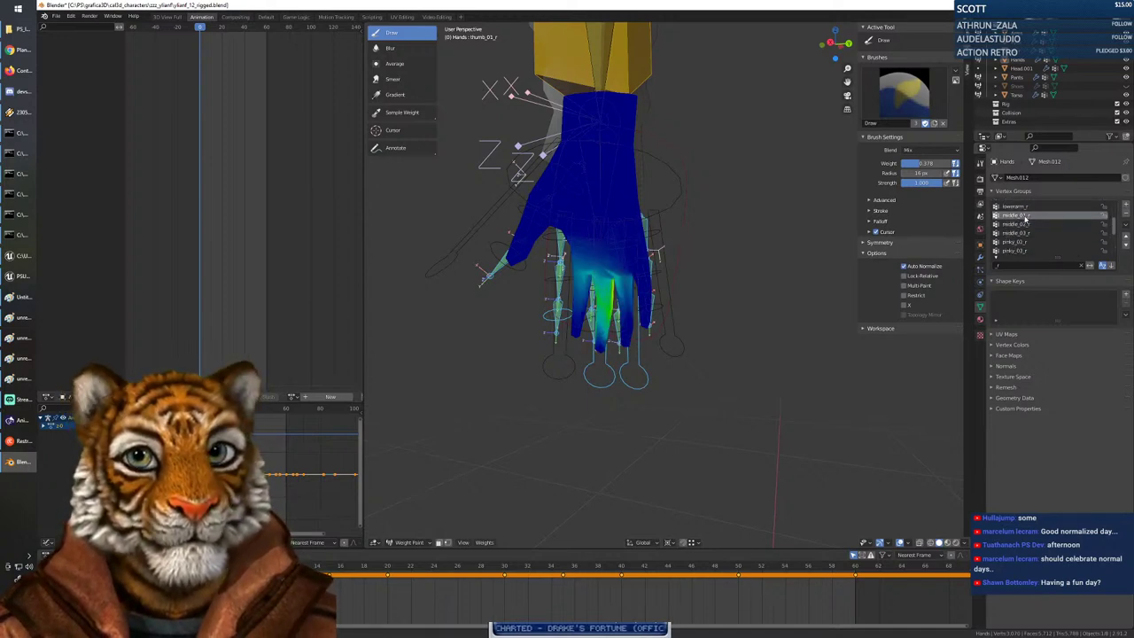
{"action": "left_click_drag", "start_coordinate": [577, 316], "coordinate": [577, 302]}
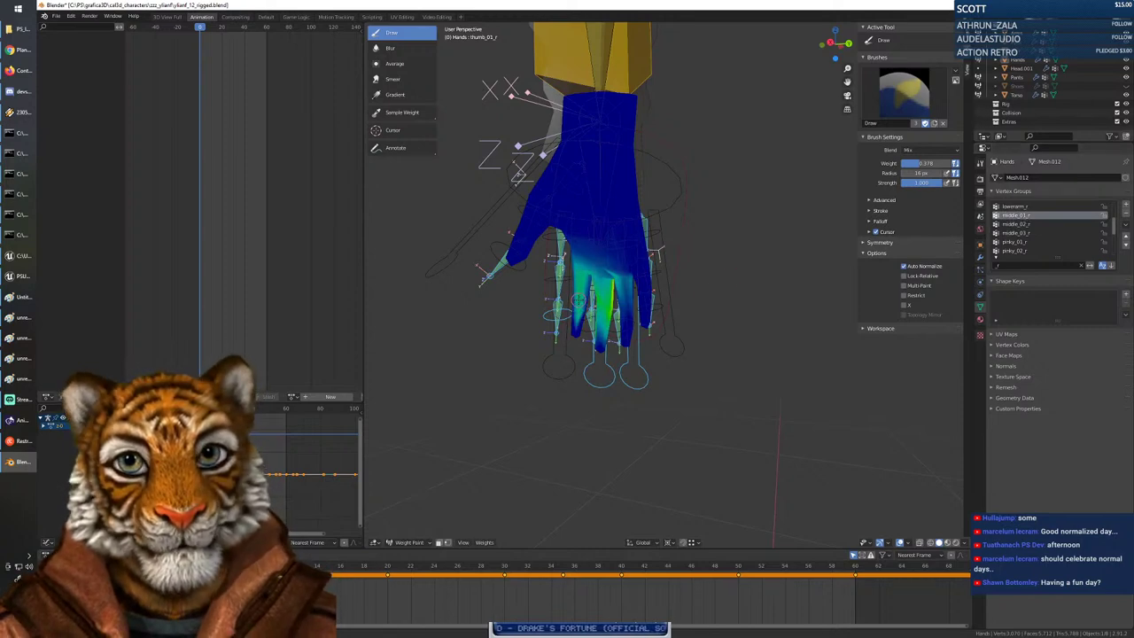
{"action": "key", "text": "ctrl+z"}
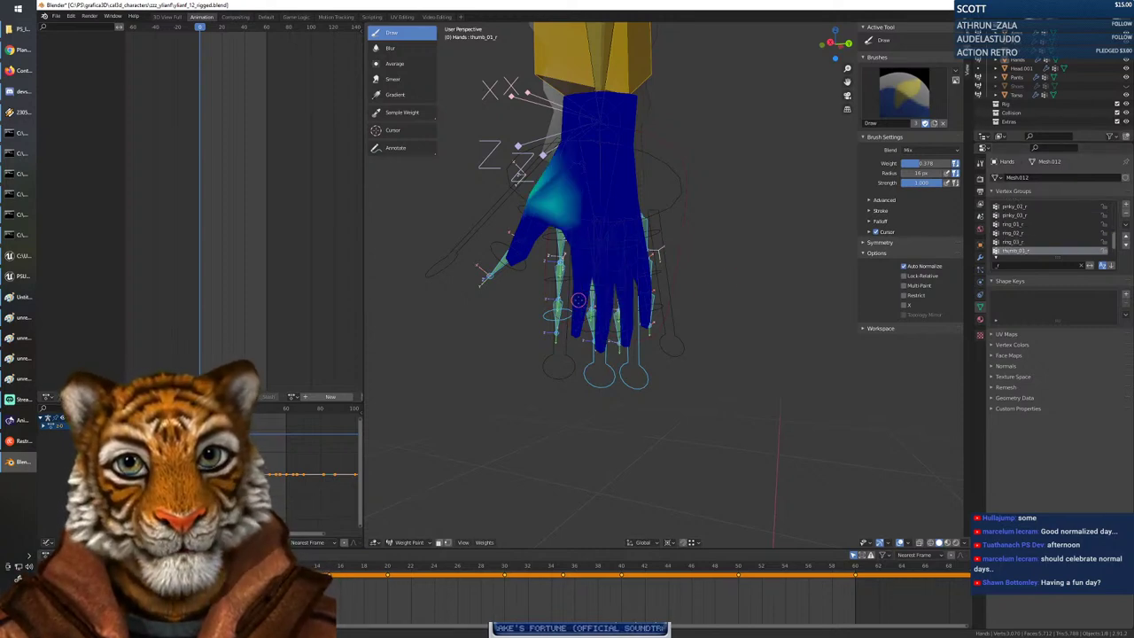
Check the middle finger groups, then paint middle_01_r over the index and ring fingers with the brush weight set to 0.
{"action": "scroll", "coordinate": [1036, 250], "scroll_direction": "up", "scroll_amount": 5}
{"action": "left_click", "coordinate": [1029, 234]}
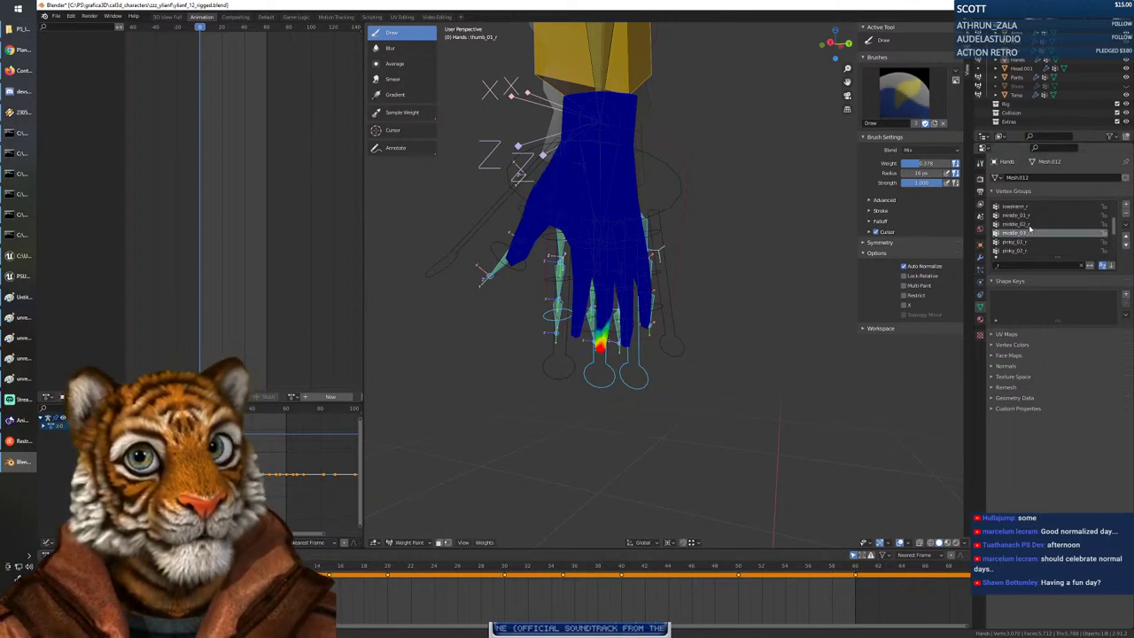
{"action": "left_click", "coordinate": [1029, 225]}
{"action": "left_click", "coordinate": [1018, 215]}
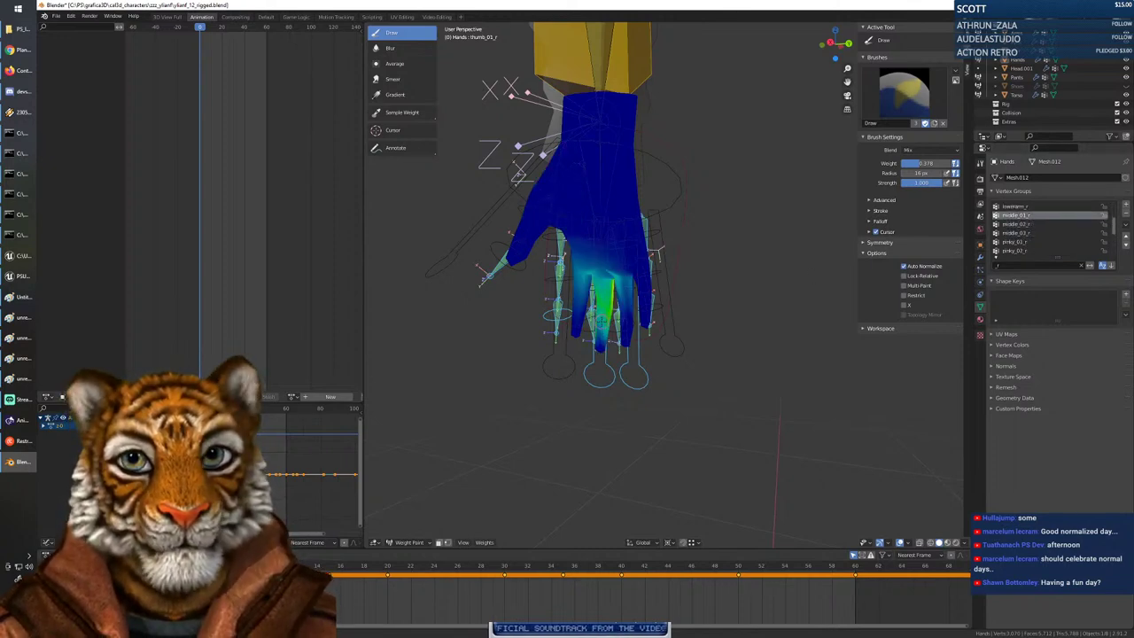
{"action": "right_click", "coordinate": [571, 303]}
{"action": "left_click_drag", "start_coordinate": [575, 302], "coordinate": [536, 304]}
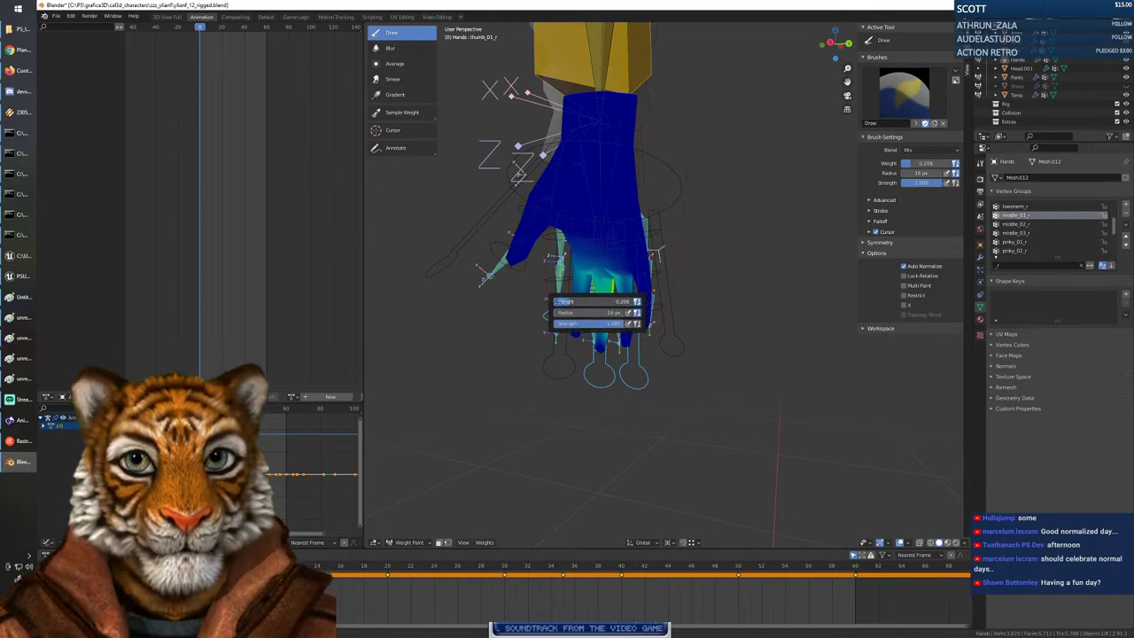
{"action": "mouse_move", "coordinate": [579, 272]}
{"action": "left_mouse_down"}
{"action": "mouse_move", "coordinate": [624, 268]}
{"action": "mouse_move", "coordinate": [621, 308]}
{"action": "mouse_move", "coordinate": [615, 280]}
{"action": "mouse_move", "coordinate": [627, 339]}
{"action": "left_mouse_up"}
{"action": "left_click_drag", "start_coordinate": [622, 292], "coordinate": [624, 316]}
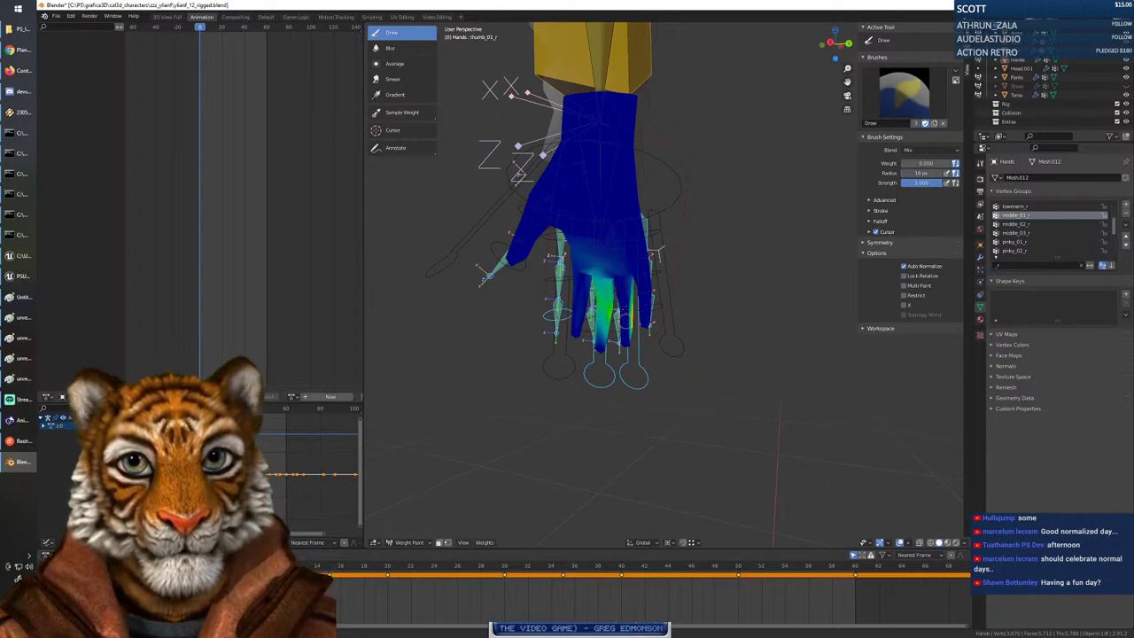
{"action": "mouse_move", "coordinate": [631, 335]}
{"action": "middle_mouse_down"}
{"action": "mouse_move", "coordinate": [700, 341]}
{"action": "mouse_move", "coordinate": [660, 349]}
{"action": "middle_mouse_up"}
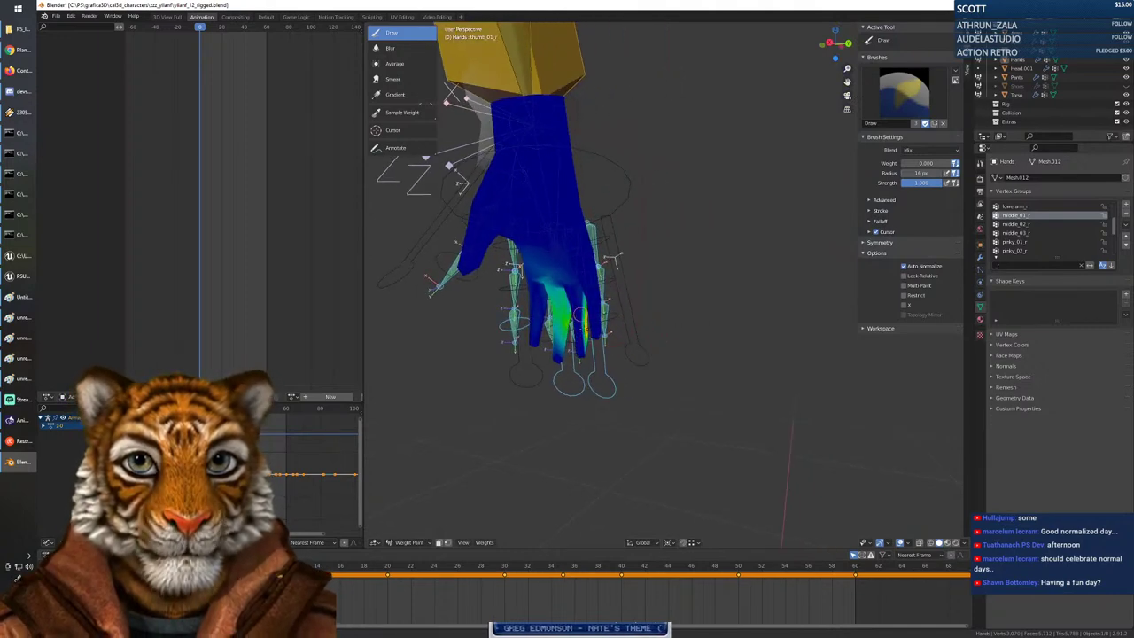
{"action": "mouse_move", "coordinate": [585, 342]}
{"action": "middle_mouse_down"}
{"action": "mouse_move", "coordinate": [566, 343]}
{"action": "mouse_move", "coordinate": [624, 336]}
{"action": "middle_mouse_up"}
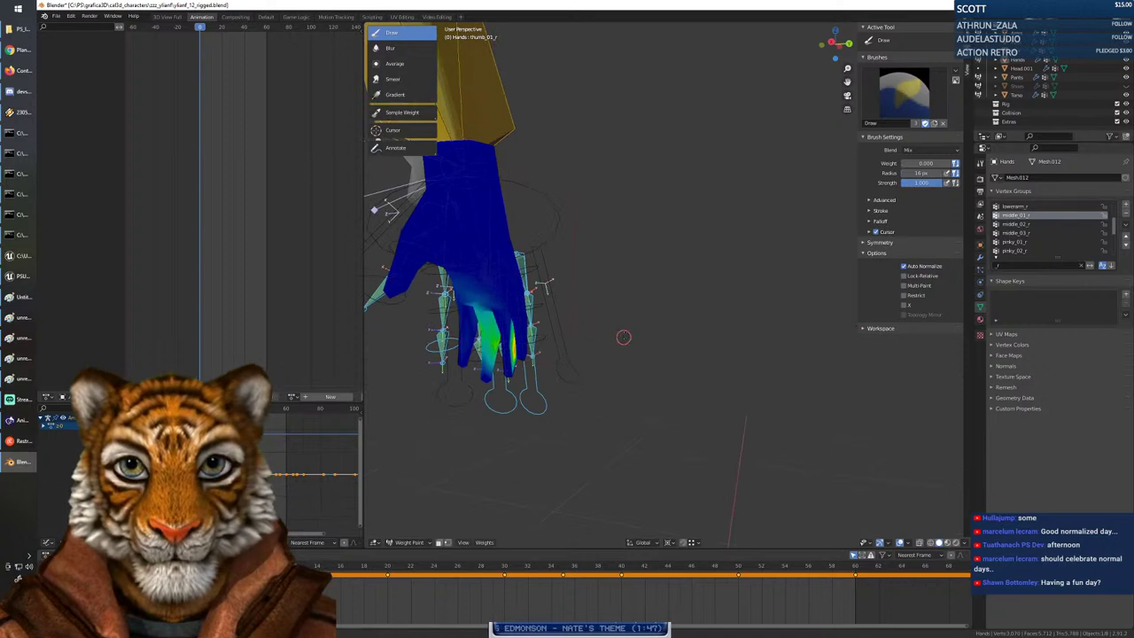
{"action": "right_click", "coordinate": [633, 358]}
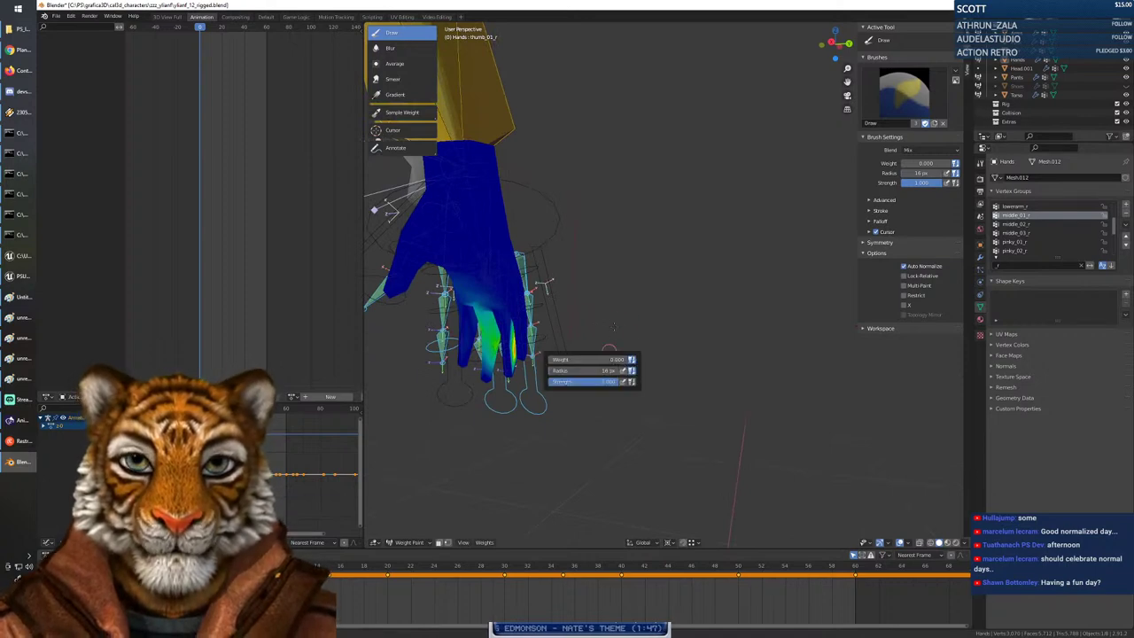
{"action": "mouse_move", "coordinate": [640, 324]}
{"action": "middle_mouse_down"}
{"action": "mouse_move", "coordinate": [615, 345]}
{"action": "mouse_move", "coordinate": [629, 340]}
{"action": "middle_mouse_up"}
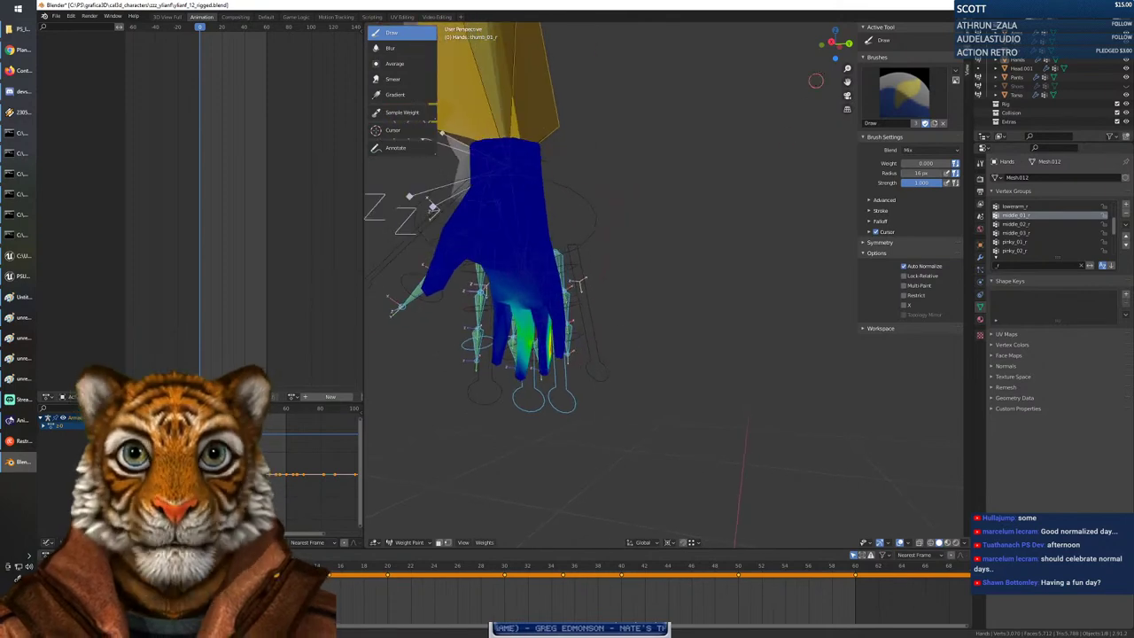
{"action": "left_click_drag", "start_coordinate": [846, 68], "coordinate": [847, 69]}
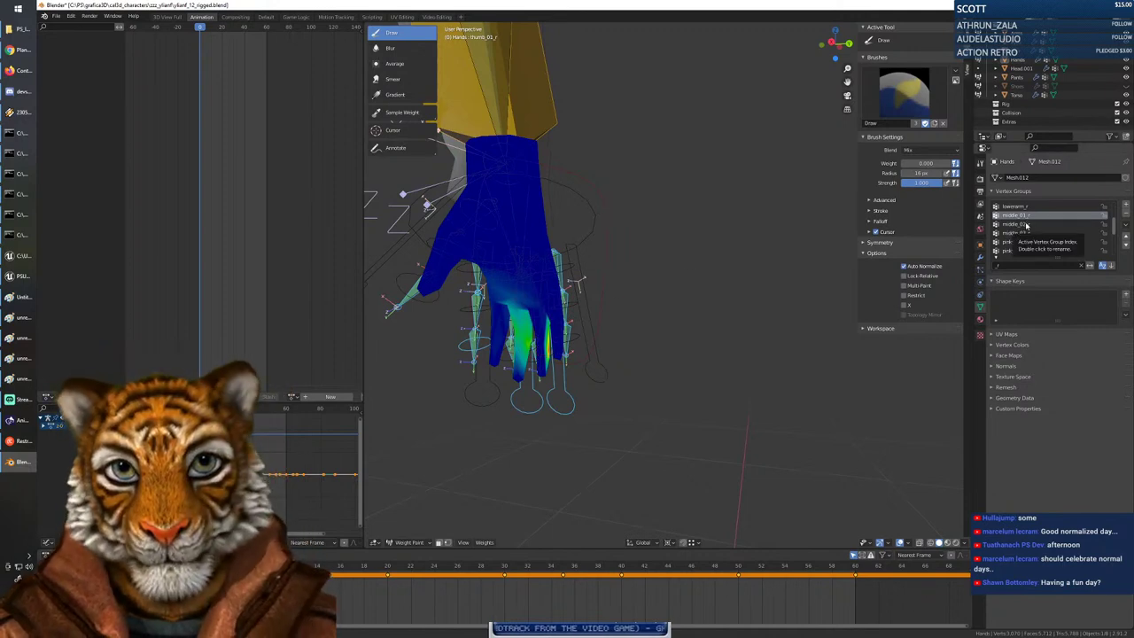
Check the index finger groups and paint zero weight in index_01_r over the thumb.
{"action": "scroll", "coordinate": [1048, 231], "scroll_direction": "down", "scroll_amount": 3}
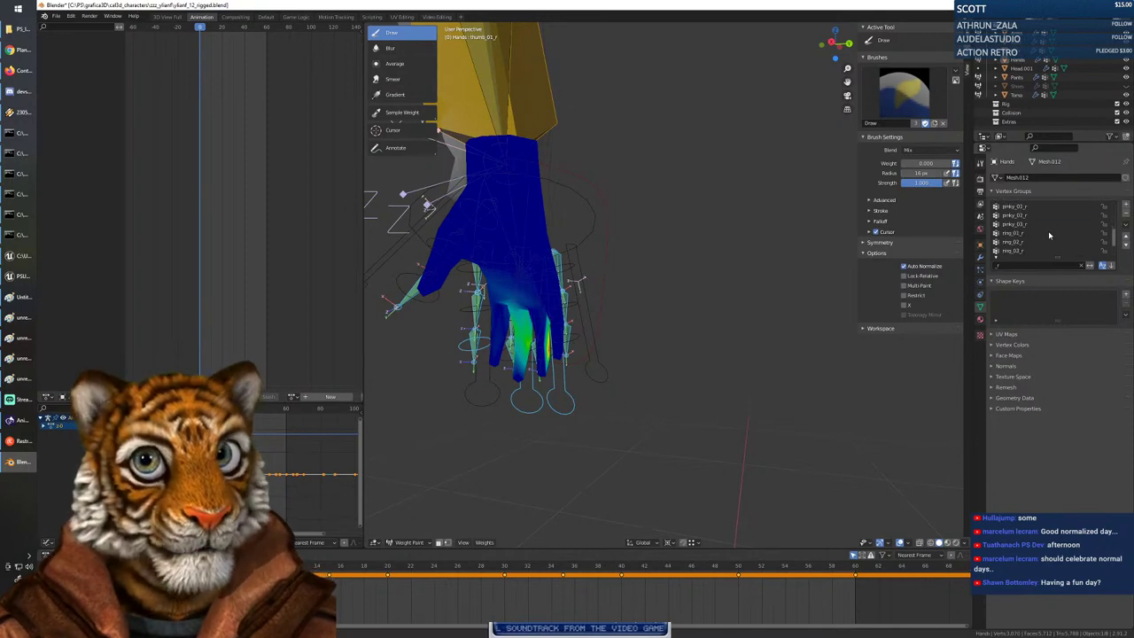
{"action": "scroll", "coordinate": [1048, 230], "scroll_direction": "up", "scroll_amount": 5}
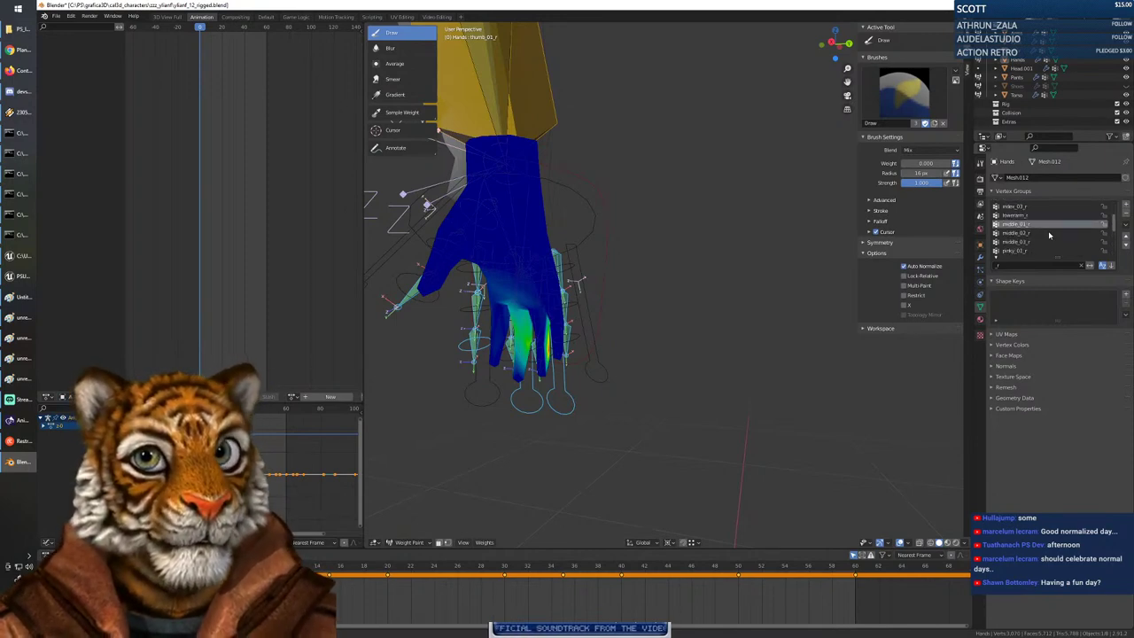
{"action": "left_click", "coordinate": [1026, 225]}
{"action": "left_click", "coordinate": [1025, 215]}
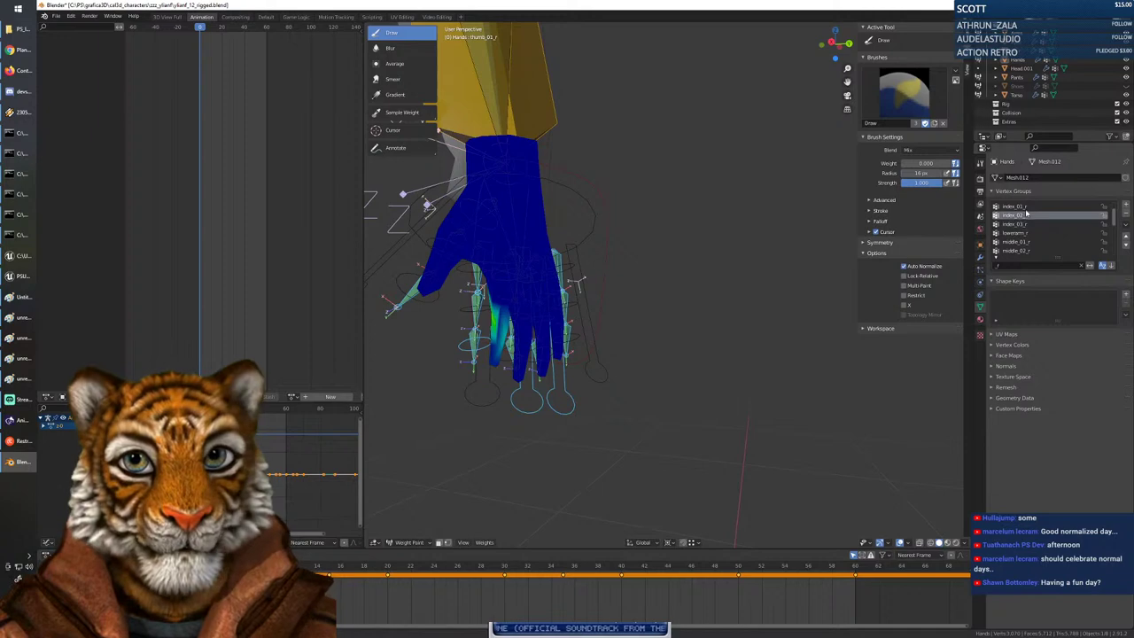
{"action": "left_click", "coordinate": [1025, 206]}
{"action": "mouse_move", "coordinate": [435, 301]}
{"action": "left_mouse_down"}
{"action": "mouse_move", "coordinate": [429, 285]}
{"action": "mouse_move", "coordinate": [416, 289]}
{"action": "left_mouse_up"}
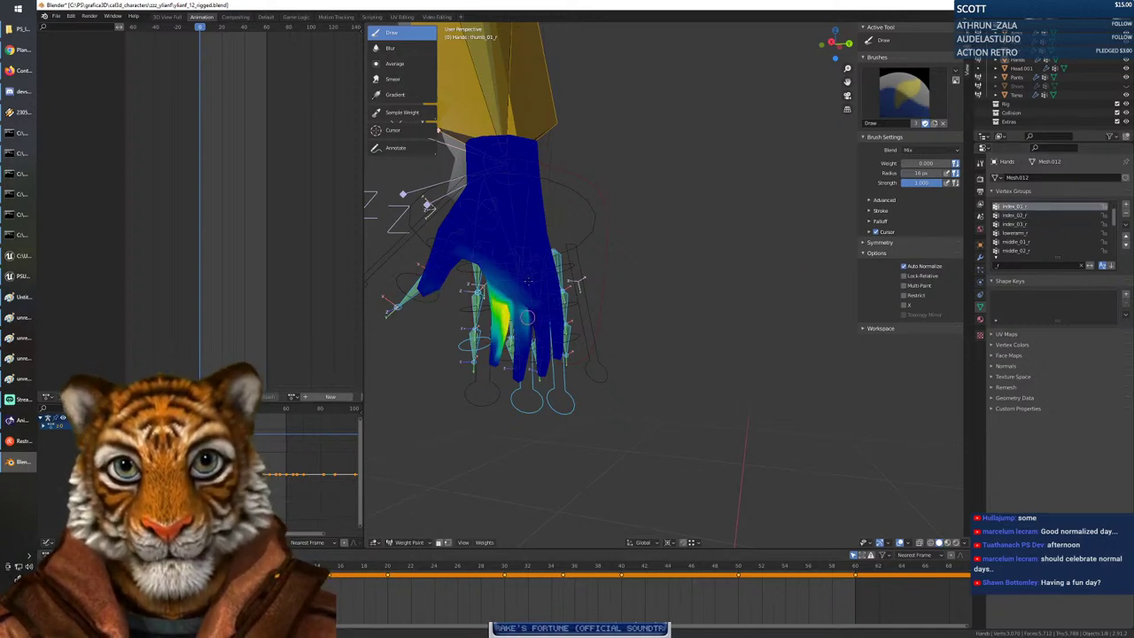
{"action": "mouse_move", "coordinate": [527, 320]}
{"action": "middle_mouse_down"}
{"action": "mouse_move", "coordinate": [547, 322]}
{"action": "mouse_move", "coordinate": [507, 324]}
{"action": "middle_mouse_up"}
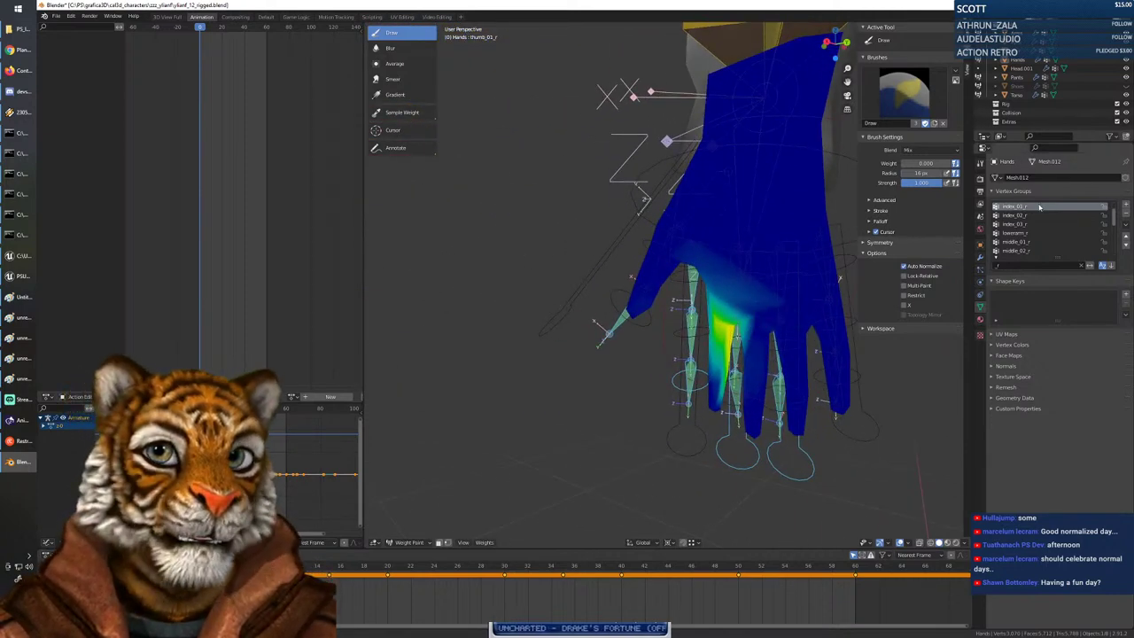
Examine the weights of the right hand's thumb groups and the ring_01_r, ring_02_r and ring_03_r groups.
{"action": "scroll", "coordinate": [1038, 221], "scroll_direction": "down", "scroll_amount": 5}
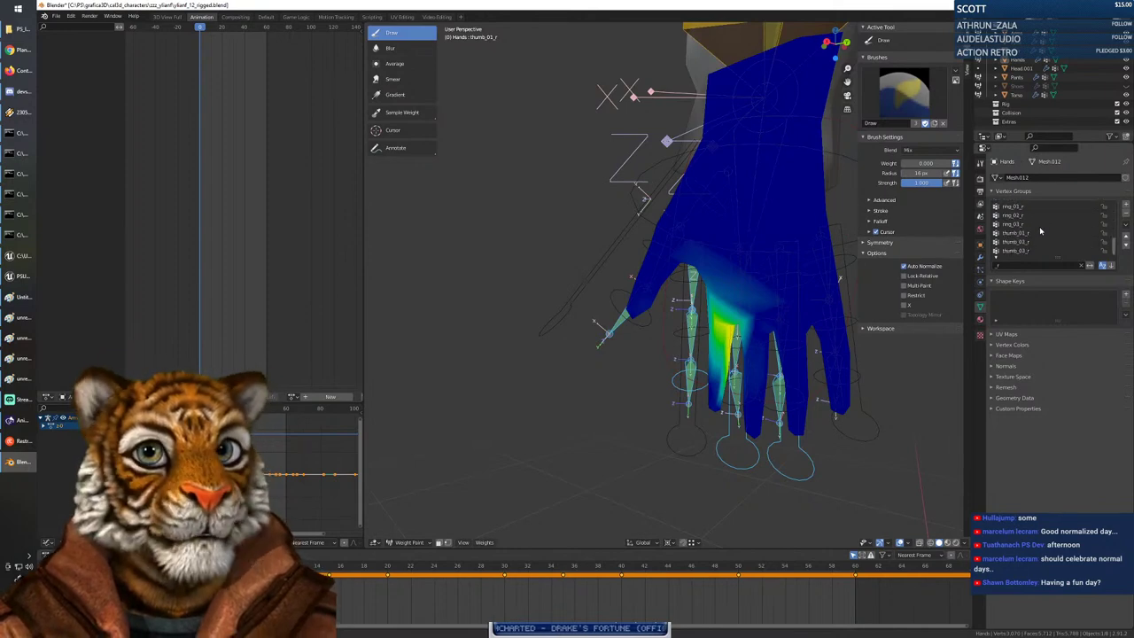
{"action": "left_click", "coordinate": [1032, 251]}
{"action": "left_click", "coordinate": [1030, 243]}
{"action": "left_click", "coordinate": [1030, 235]}
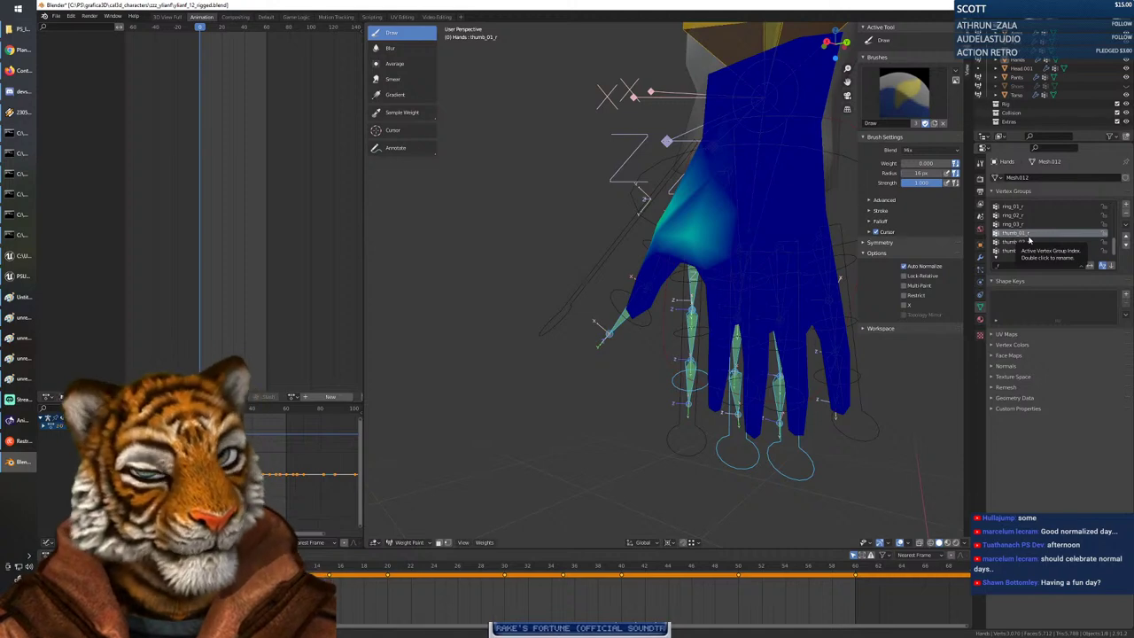
{"action": "scroll", "coordinate": [1024, 239], "scroll_direction": "up", "scroll_amount": 1}
{"action": "left_click", "coordinate": [1023, 234]}
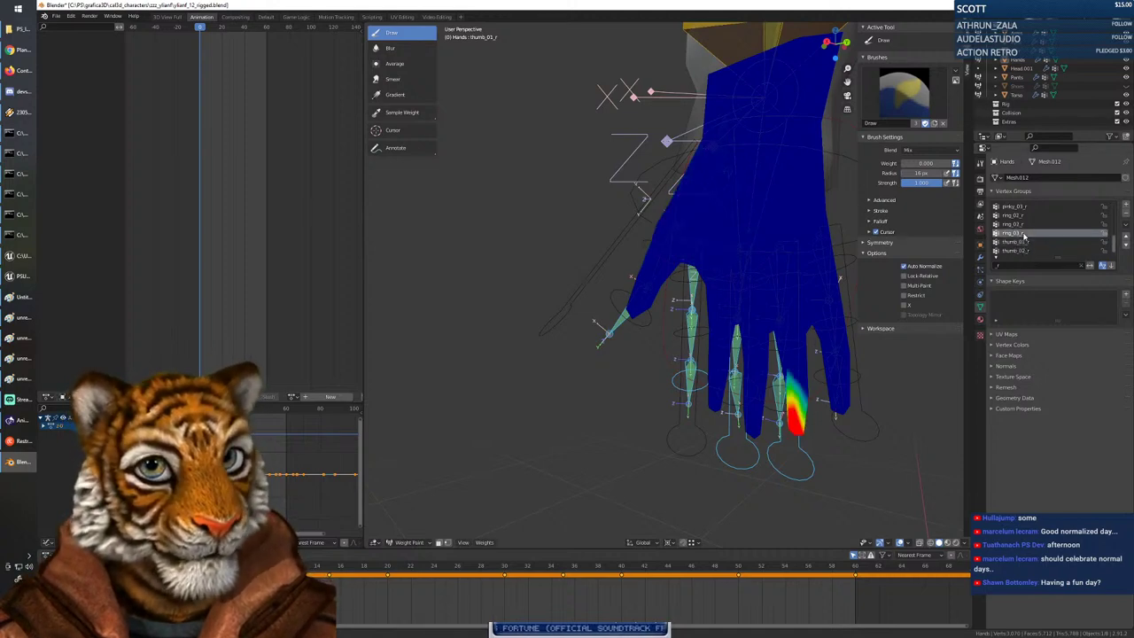
{"action": "left_click", "coordinate": [1024, 225]}
{"action": "left_click", "coordinate": [1026, 217]}
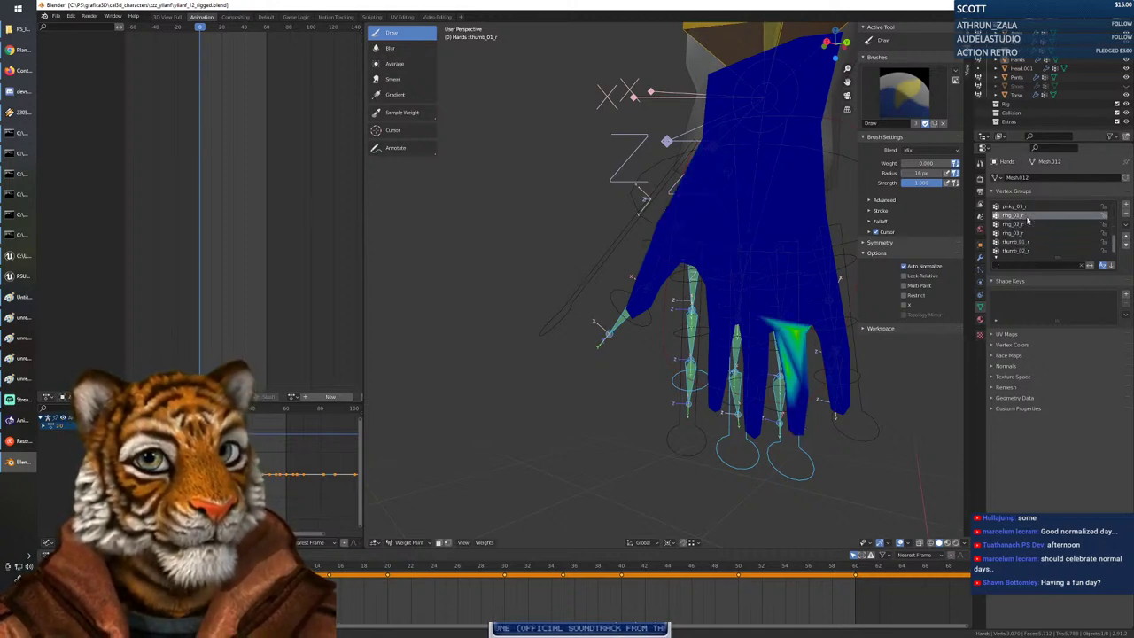
{"action": "left_click", "coordinate": [1026, 224]}
{"action": "left_click", "coordinate": [1027, 233]}
Paint the ring_02_r weight along the middle of the ring finger with the brush weight set to about 0.48.
{"action": "left_click", "coordinate": [1024, 225]}
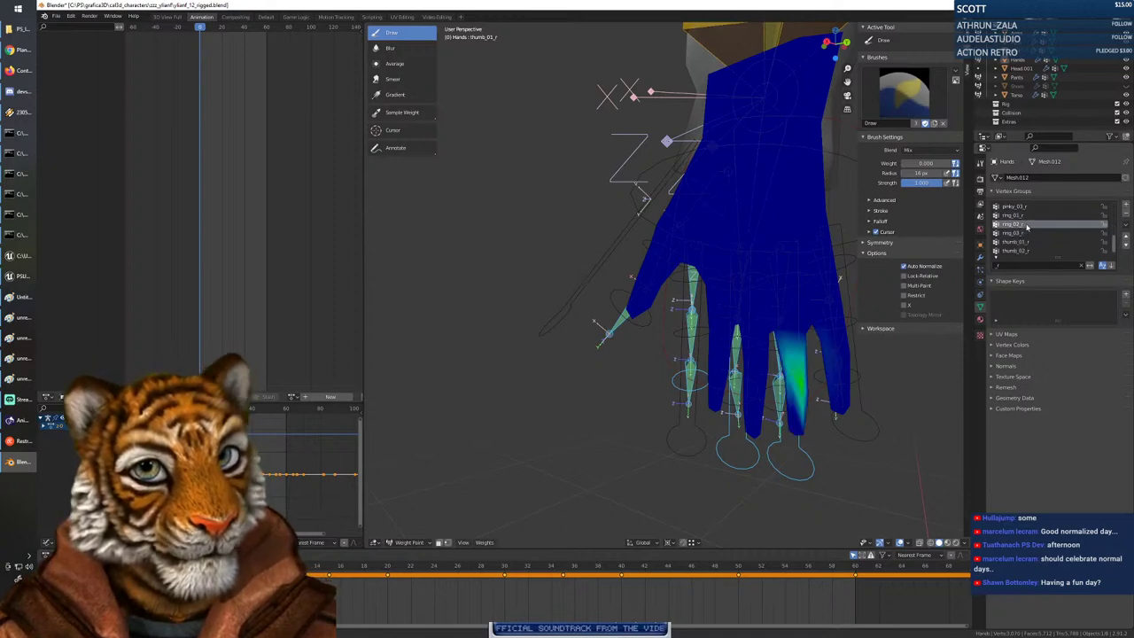
{"action": "mouse_move", "coordinate": [818, 389]}
{"action": "middle_mouse_down"}
{"action": "mouse_move", "coordinate": [850, 392]}
{"action": "mouse_move", "coordinate": [771, 403]}
{"action": "middle_mouse_up"}
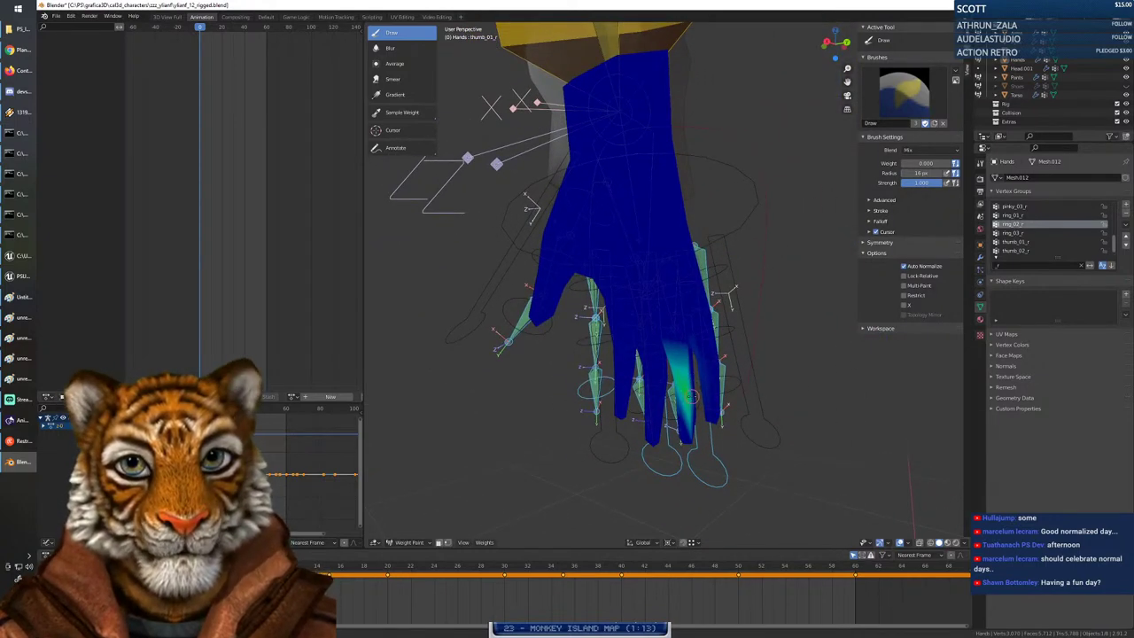
{"action": "right_click", "coordinate": [693, 395]}
{"action": "left_click_drag", "start_coordinate": [622, 396], "coordinate": [647, 396]}
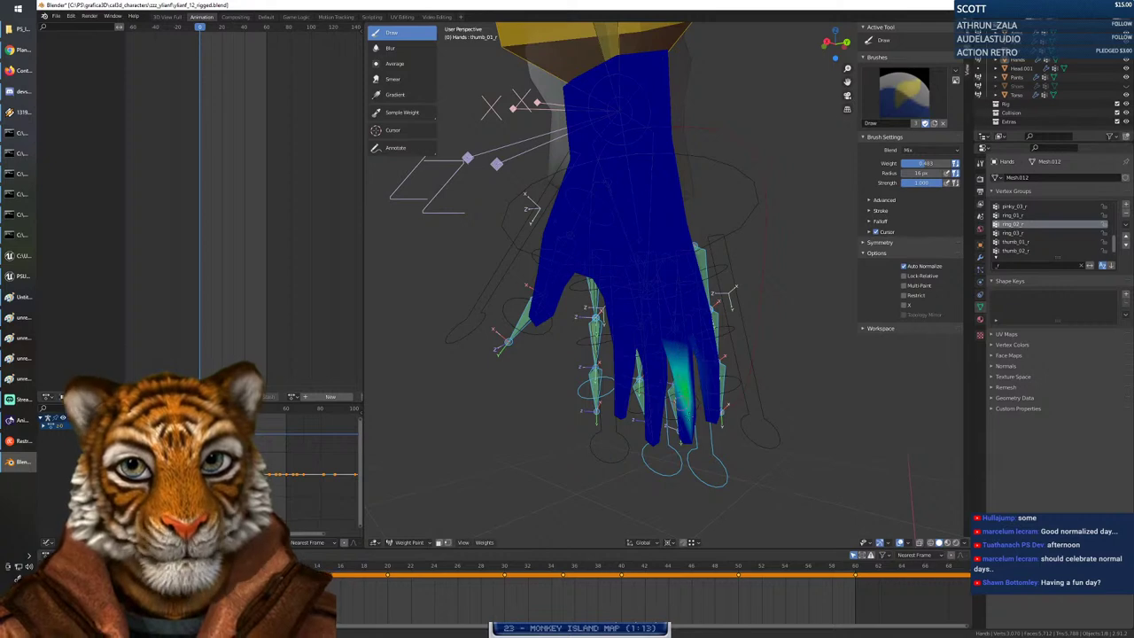
{"action": "left_click_drag", "start_coordinate": [690, 411], "coordinate": [680, 387]}
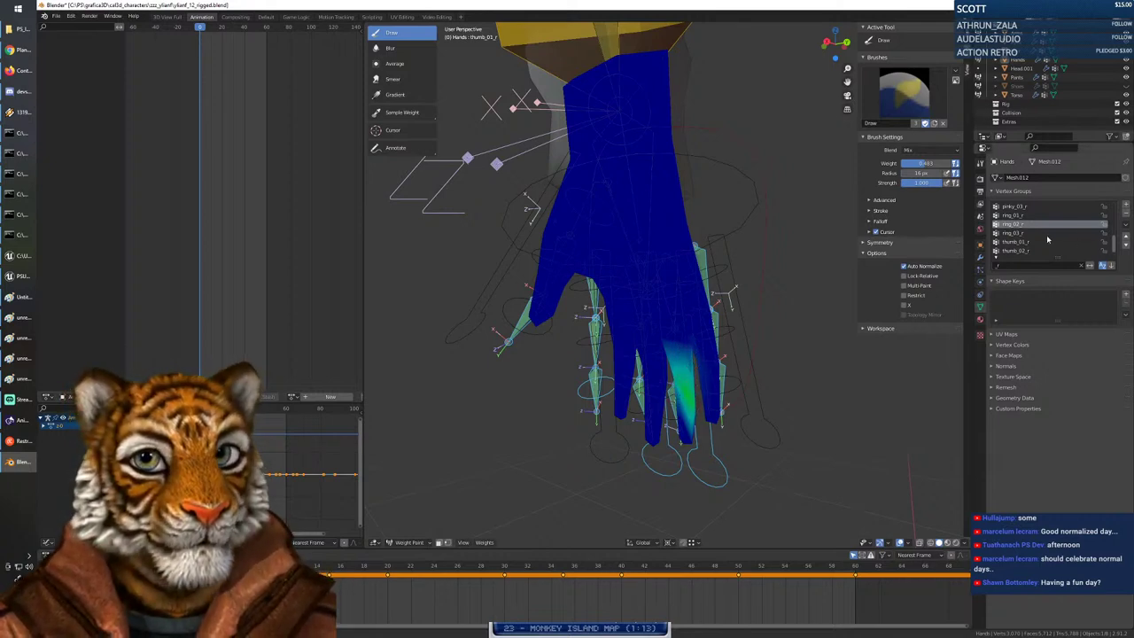
Remove the middle_01_r influence from the ring finger by painting over it with the brush weight set to 0.
{"action": "scroll", "coordinate": [1047, 239], "scroll_direction": "down", "scroll_amount": 1}
{"action": "scroll", "coordinate": [1045, 238], "scroll_direction": "up", "scroll_amount": 2}
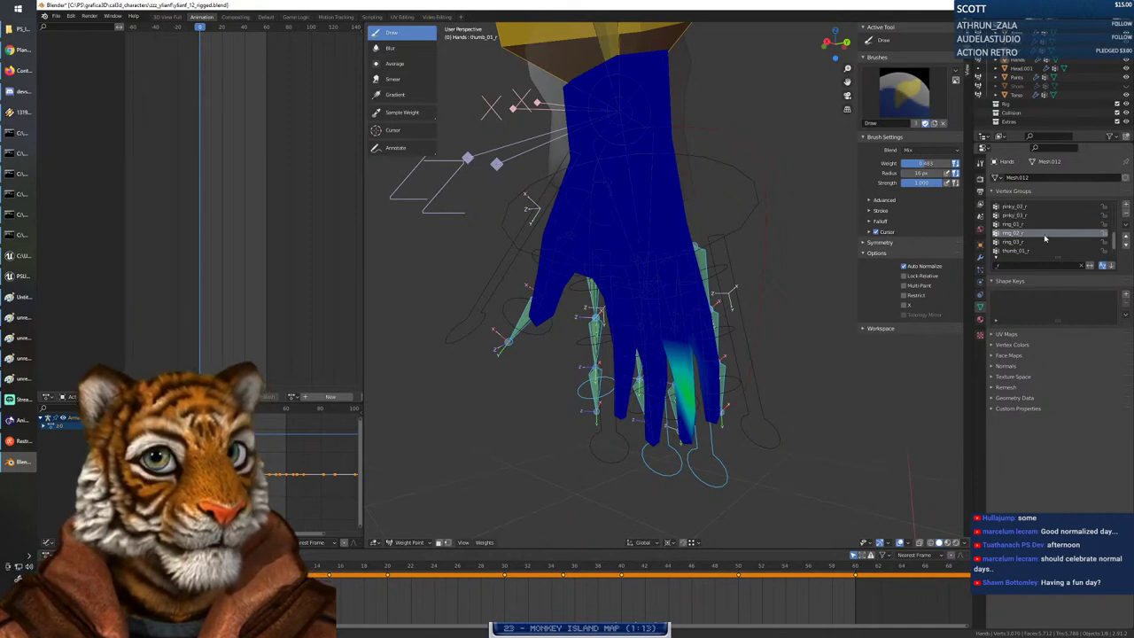
{"action": "scroll", "coordinate": [1046, 237], "scroll_direction": "up", "scroll_amount": 6}
{"action": "left_click", "coordinate": [1026, 224]}
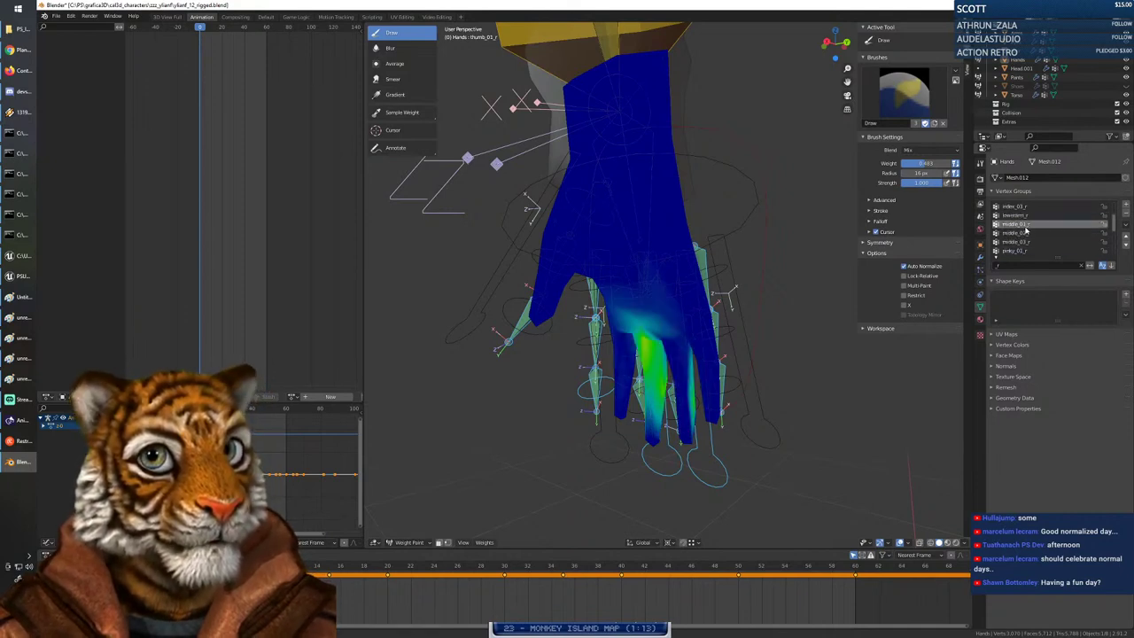
{"action": "left_click", "coordinate": [1026, 233]}
{"action": "left_click", "coordinate": [1025, 224]}
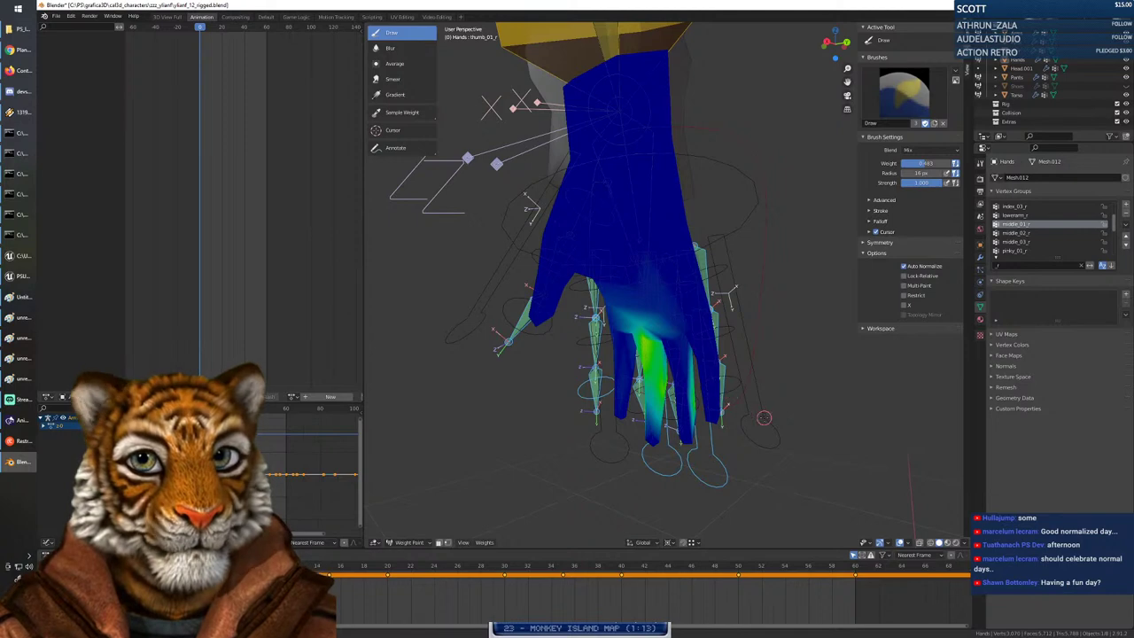
{"action": "middle_click_drag", "start_coordinate": [762, 415], "coordinate": [781, 423]}
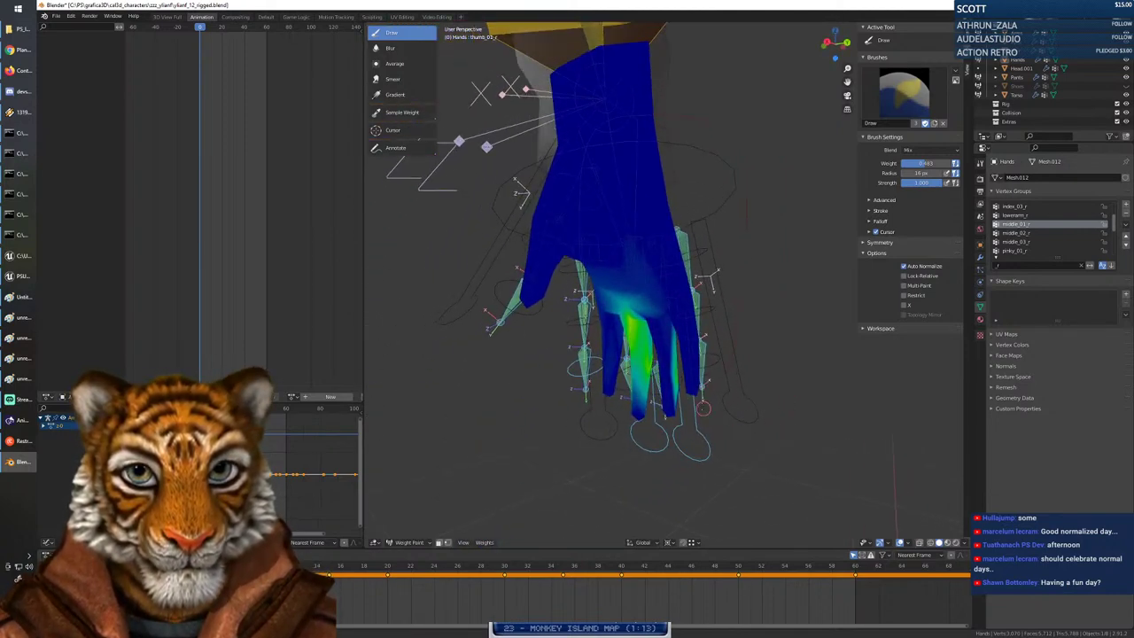
{"action": "right_click", "coordinate": [675, 368]}
{"action": "left_click_drag", "start_coordinate": [627, 369], "coordinate": [590, 369]}
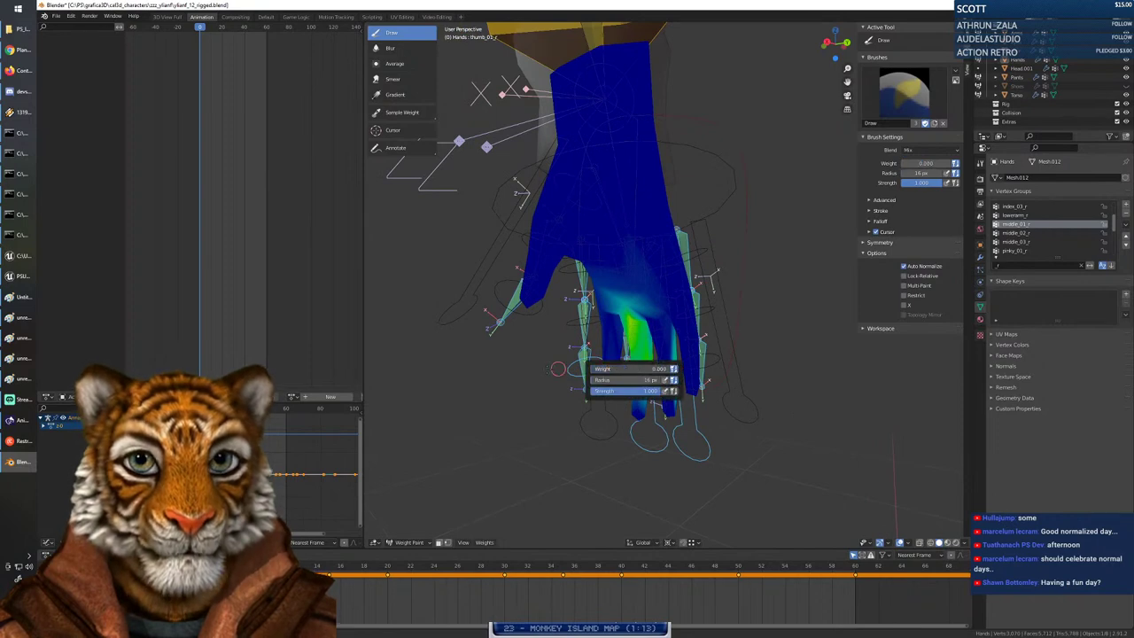
{"action": "mouse_move", "coordinate": [669, 367]}
{"action": "left_mouse_down"}
{"action": "mouse_move", "coordinate": [674, 336]}
{"action": "mouse_move", "coordinate": [670, 389]}
{"action": "left_mouse_up"}
Check ring_02_r, then paint the ring_03_r weight up the ring finger with the brush weight set to about 0.5.
{"action": "scroll", "coordinate": [1062, 225], "scroll_direction": "down", "scroll_amount": 6}
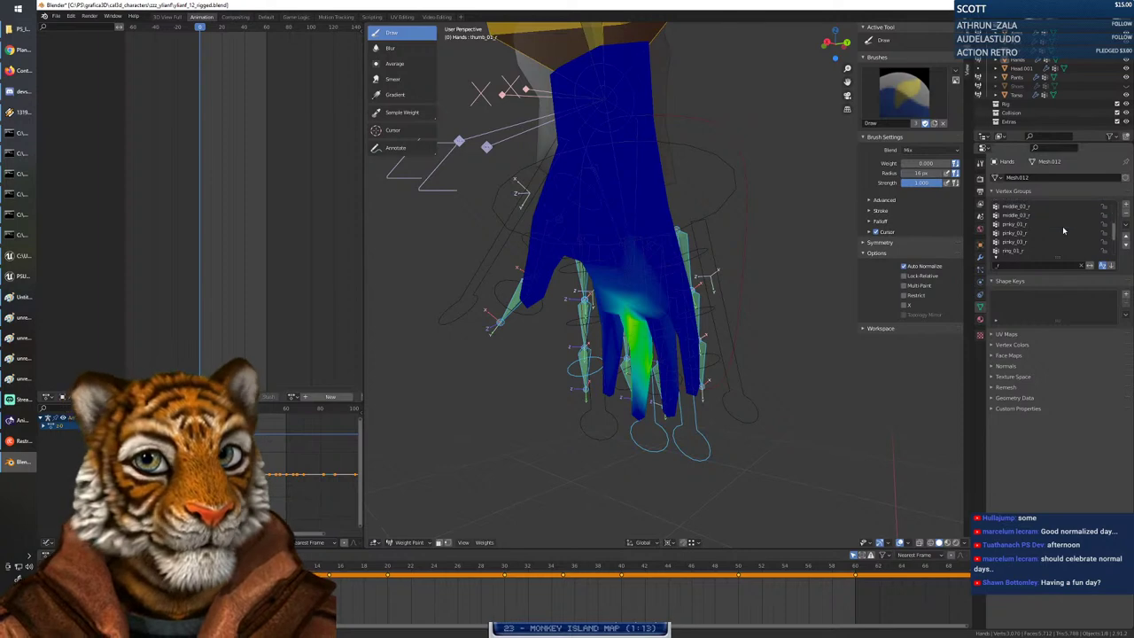
{"action": "left_click", "coordinate": [1027, 232]}
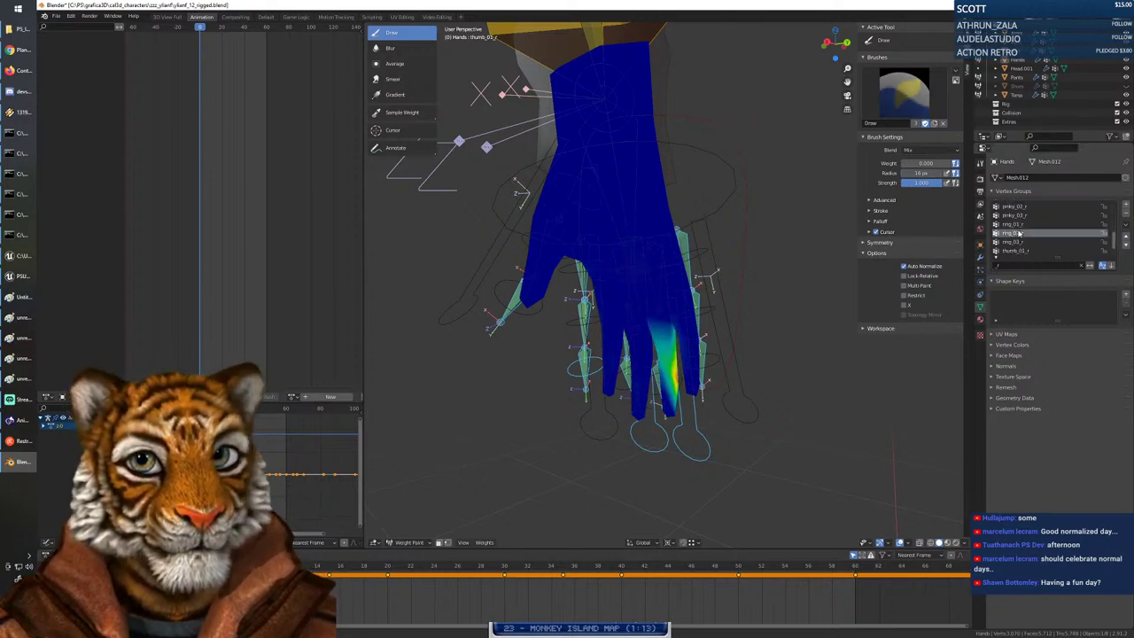
{"action": "middle_click_drag", "start_coordinate": [783, 425], "coordinate": [794, 429]}
{"action": "left_click", "coordinate": [1019, 242]}
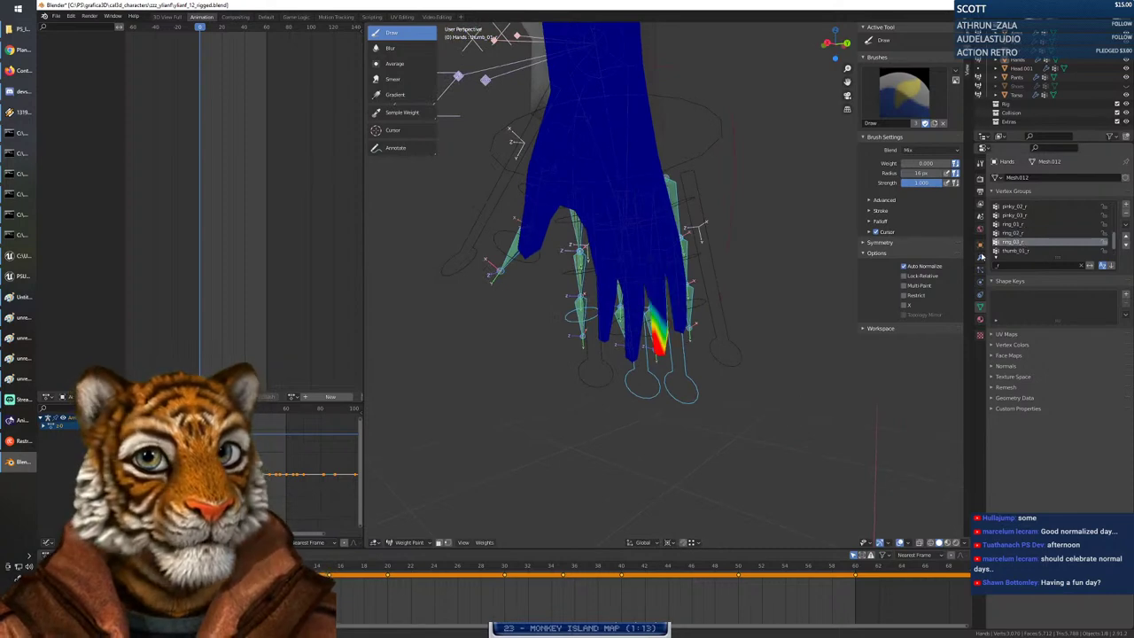
{"action": "right_click", "coordinate": [644, 322]}
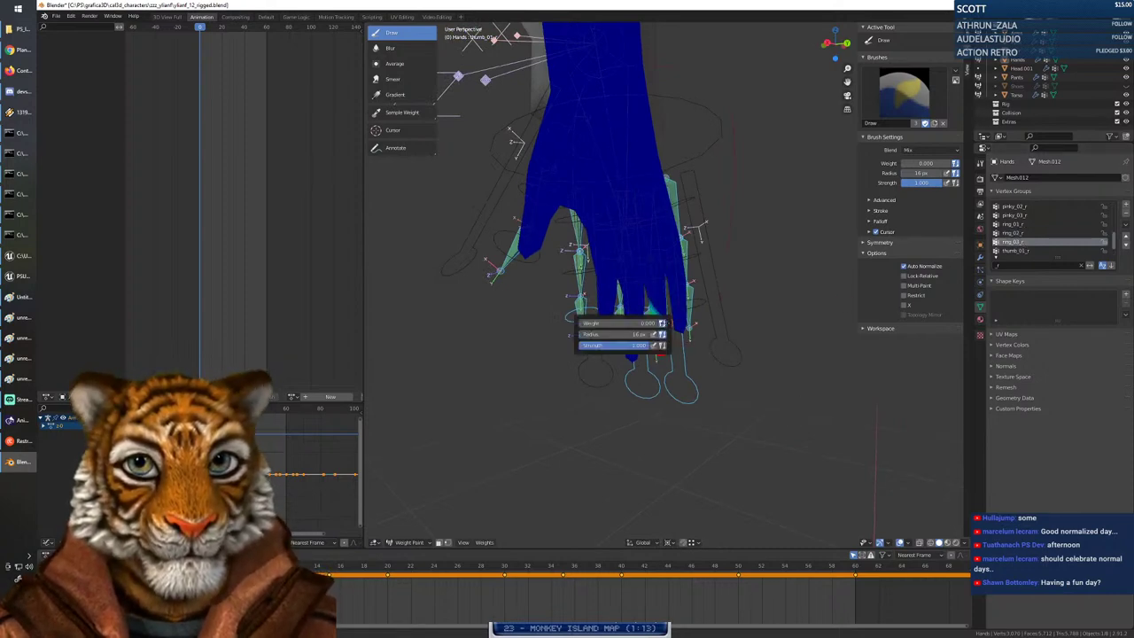
{"action": "left_click_drag", "start_coordinate": [596, 323], "coordinate": [663, 321]}
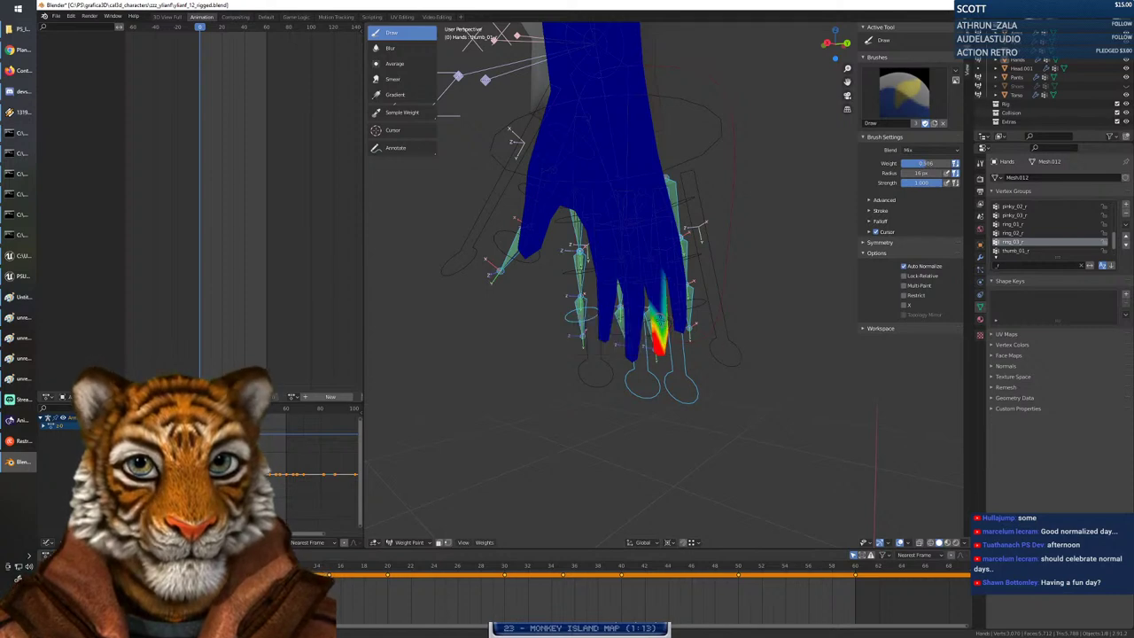
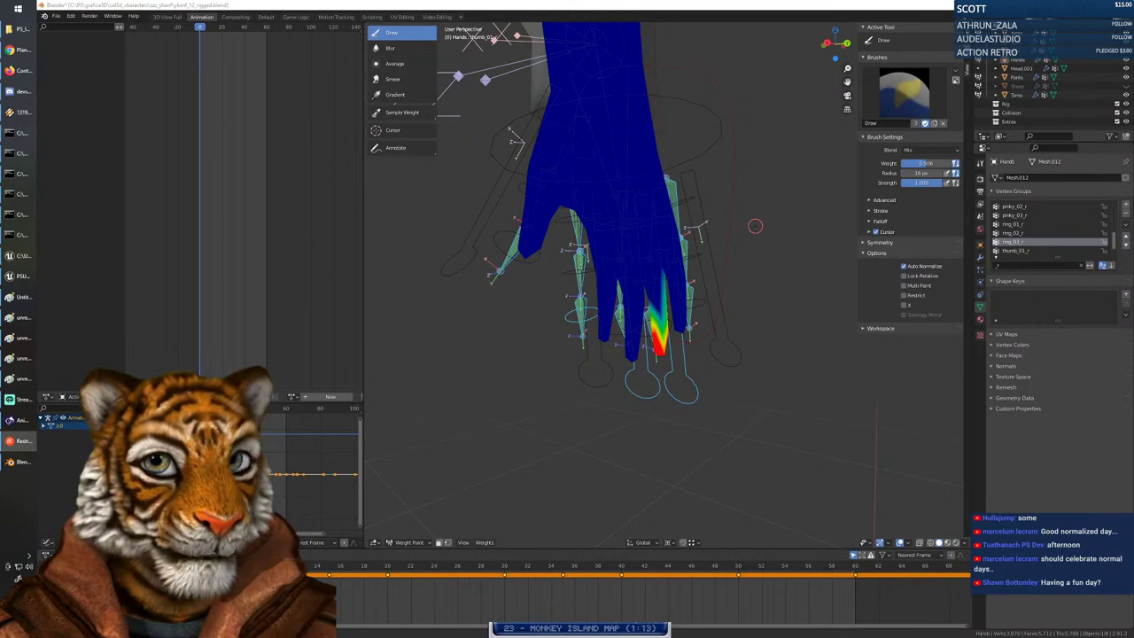
{"action": "middle_click_drag", "start_coordinate": [692, 307], "coordinate": [712, 311]}
{"action": "right_click", "coordinate": [663, 292]}
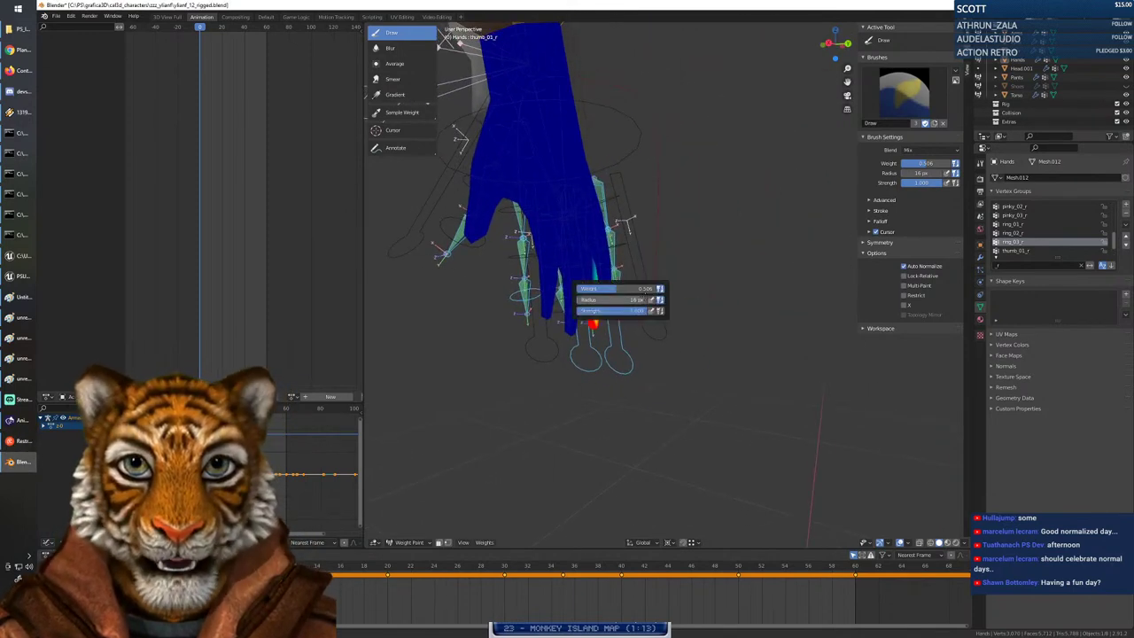
{"action": "middle_click_drag", "start_coordinate": [650, 239], "coordinate": [683, 262]}
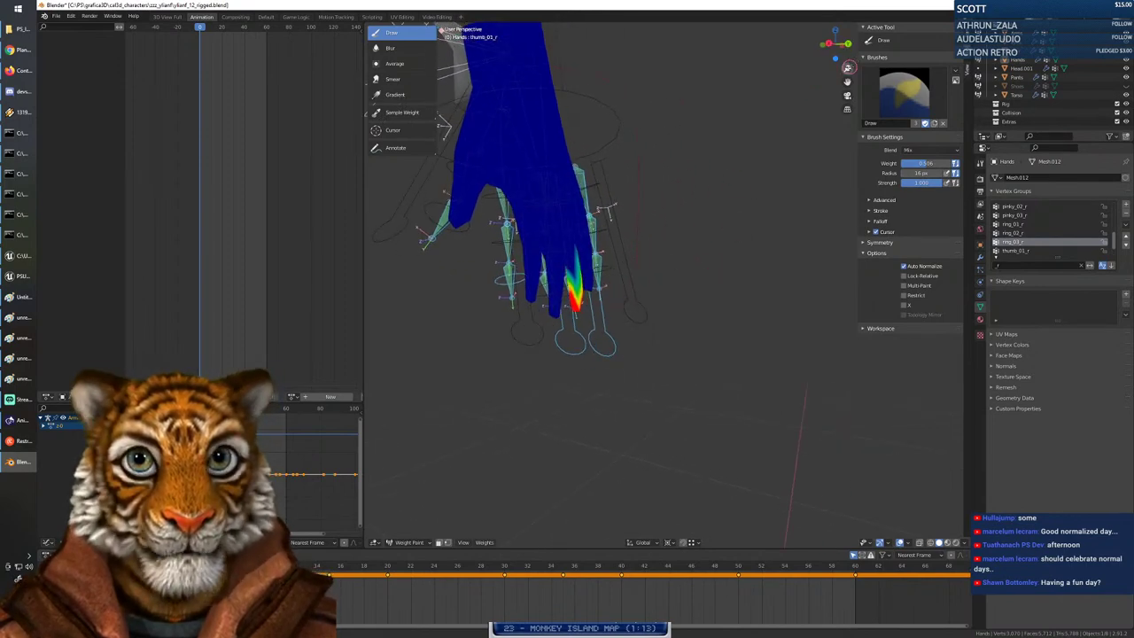
Bring the whole rigged character into view and save the file.
{"action": "middle_click_drag", "start_coordinate": [676, 227], "coordinate": [708, 259]}
{"action": "scroll", "coordinate": [641, 244], "scroll_direction": "down", "scroll_amount": 6}
{"action": "middle_click_drag", "start_coordinate": [619, 292], "coordinate": [572, 303]}
{"action": "scroll", "coordinate": [620, 310], "scroll_direction": "up", "scroll_amount": 4}
{"action": "scroll", "coordinate": [620, 310], "scroll_direction": "down", "scroll_amount": 2}
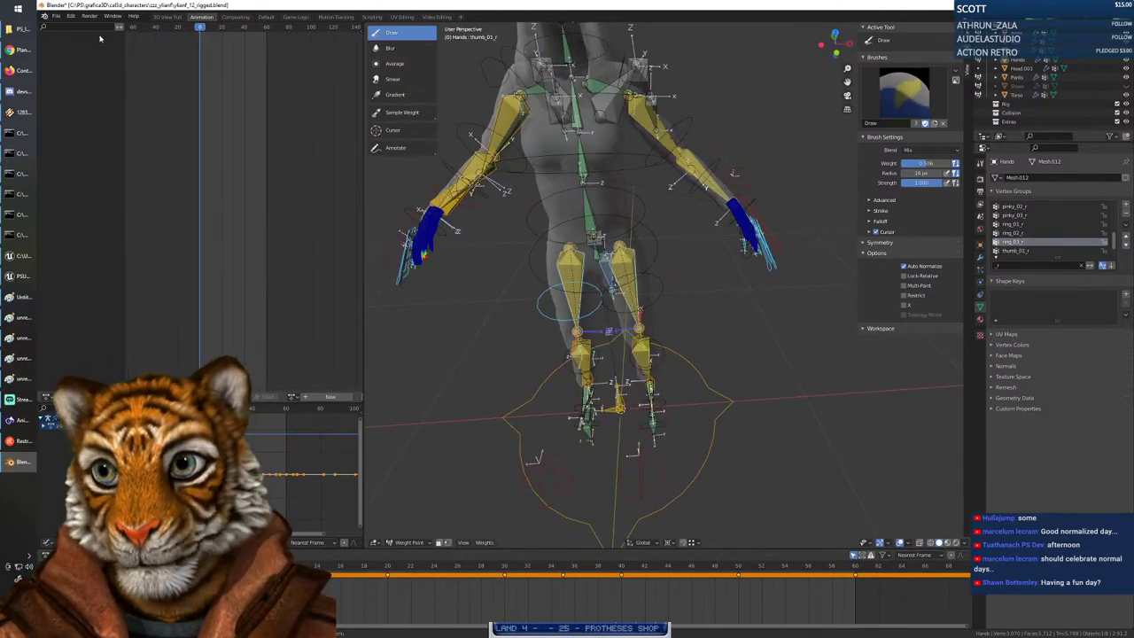
{"action": "left_click", "coordinate": [57, 16]}
{"action": "left_click", "coordinate": [72, 76]}
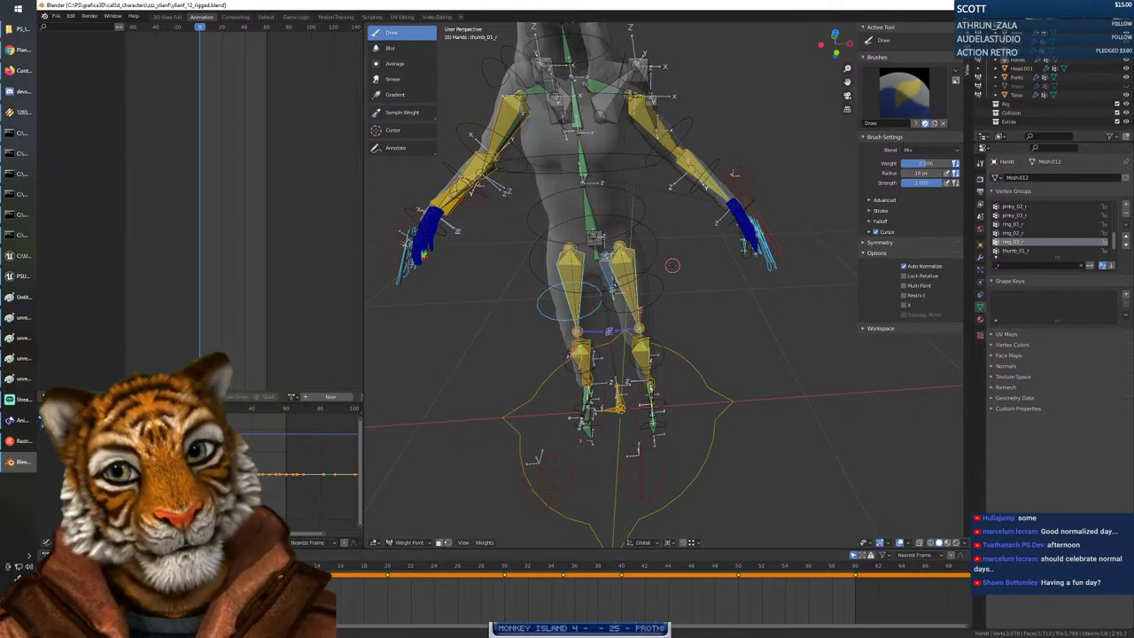
Clear the name filter on the vertex group list so all of the hands' groups are listed.
{"action": "middle_click_drag", "start_coordinate": [649, 253], "coordinate": [655, 217]}
{"action": "middle_click_drag", "start_coordinate": [609, 432], "coordinate": [611, 478]}
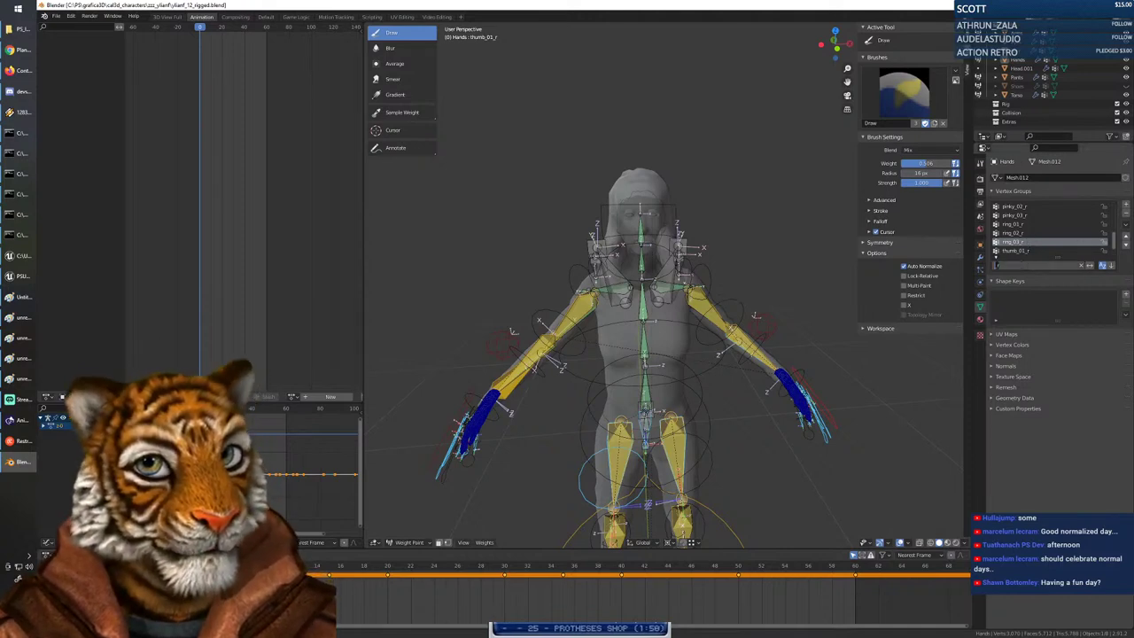
{"action": "key", "text": "BackSpace"}
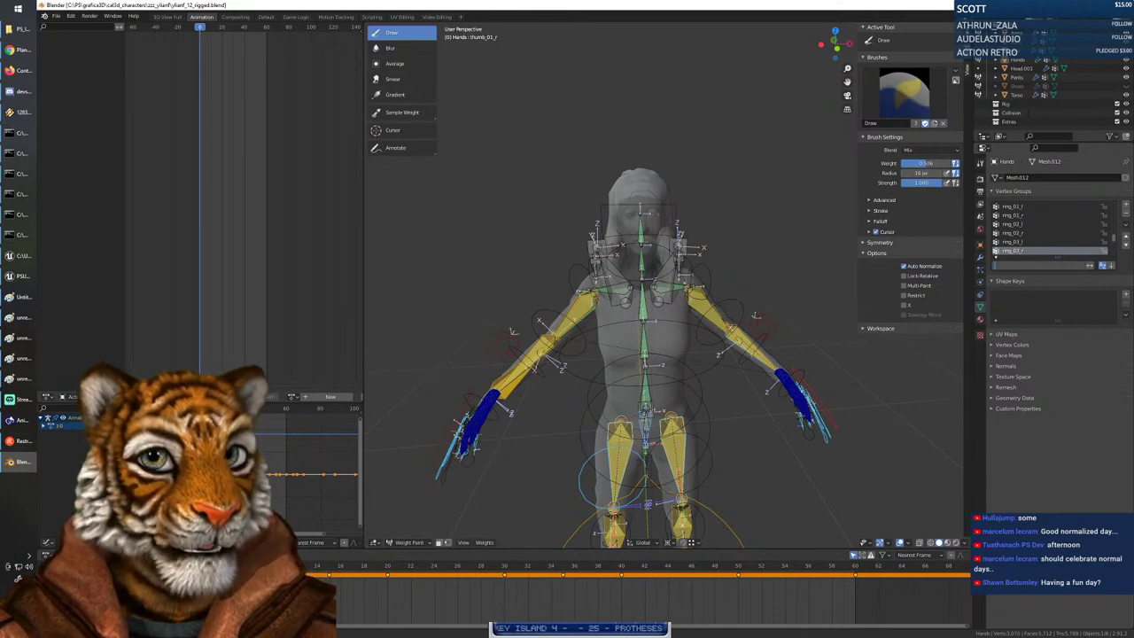
Leave weight painting on the hands, select the Head.001 mesh and put it into Weight Paint mode.
{"action": "key", "text": "ctrl+Tab"}
{"action": "left_click", "coordinate": [631, 286]}
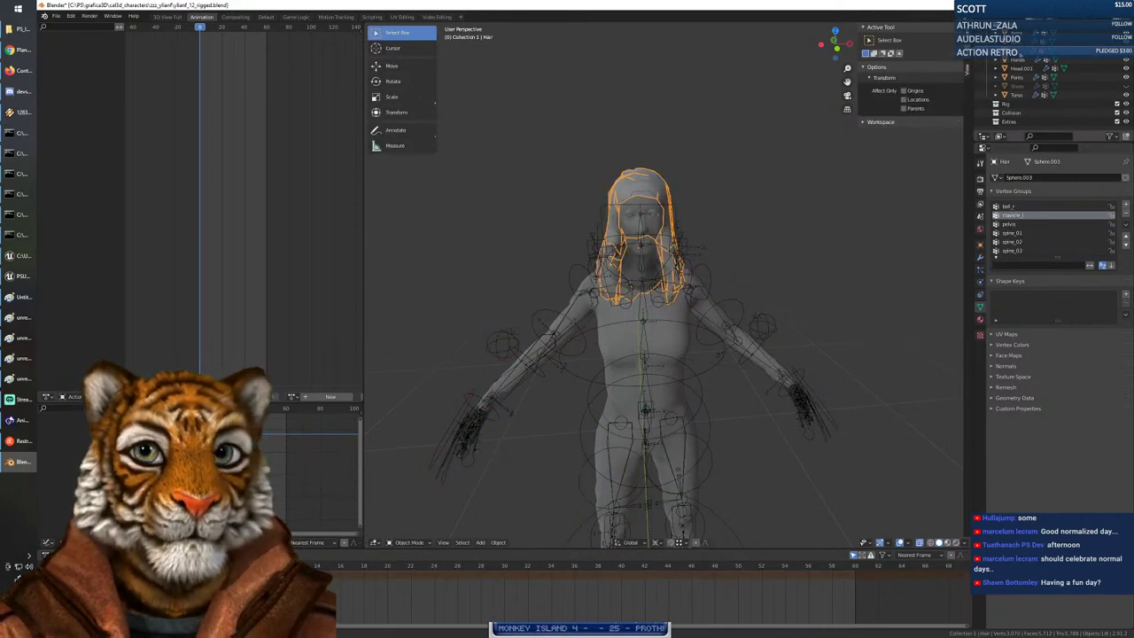
{"action": "key", "text": "ctrl+z"}
{"action": "key", "text": "ctrl+shift+z"}
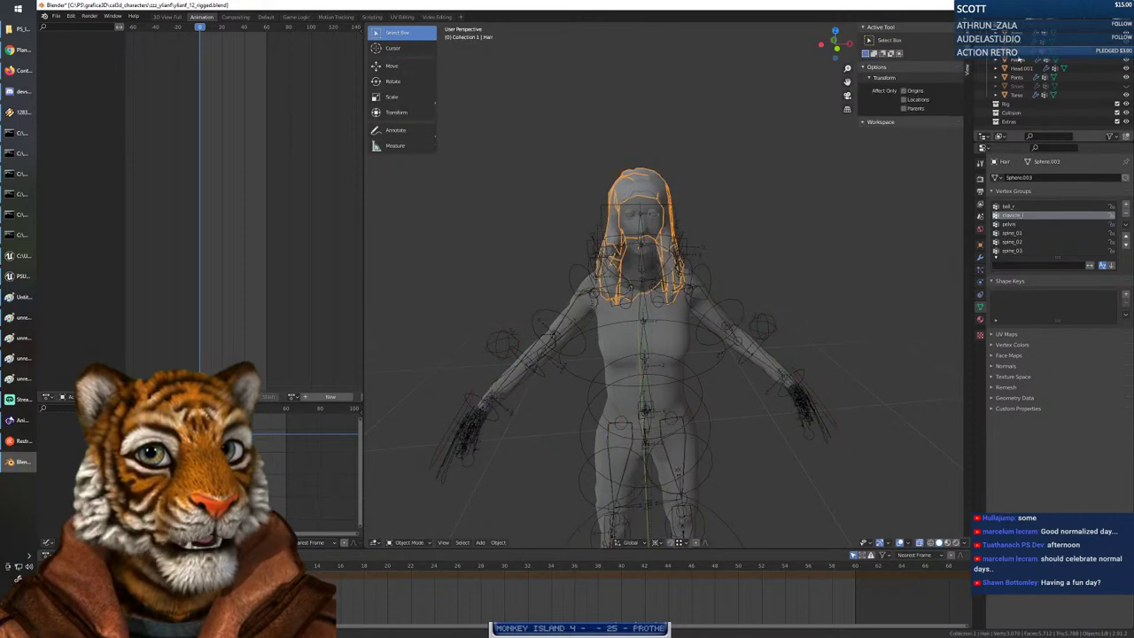
{"action": "left_click", "coordinate": [1020, 68]}
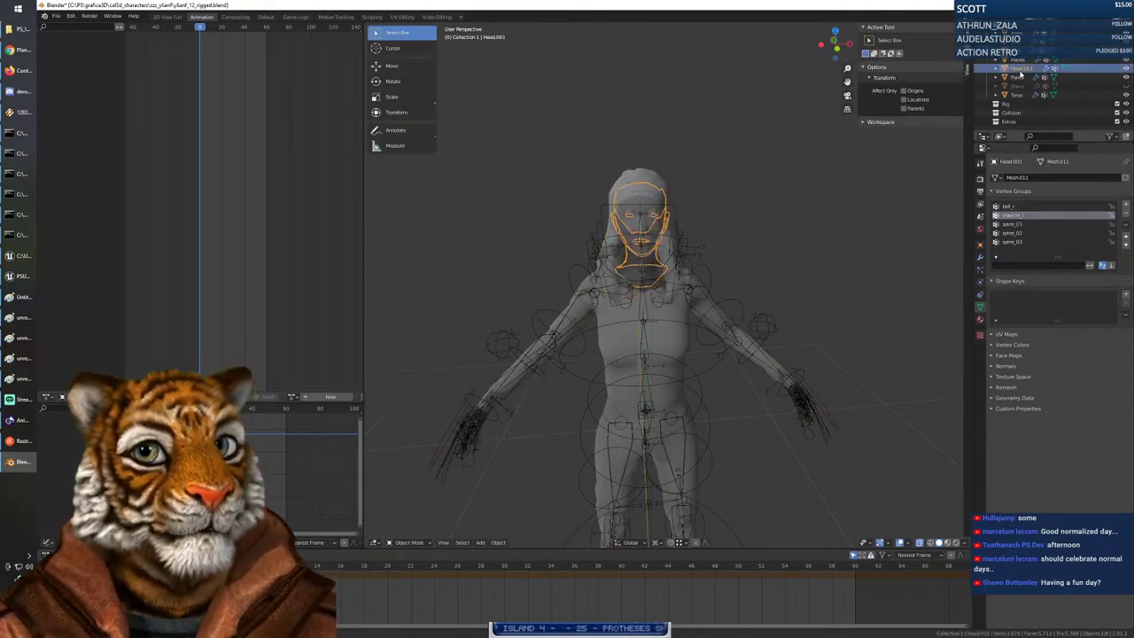
{"action": "mouse_move", "coordinate": [674, 265]}
{"action": "middle_mouse_down"}
{"action": "mouse_move", "coordinate": [660, 266]}
{"action": "mouse_move", "coordinate": [797, 263]}
{"action": "mouse_move", "coordinate": [670, 264]}
{"action": "middle_mouse_up"}
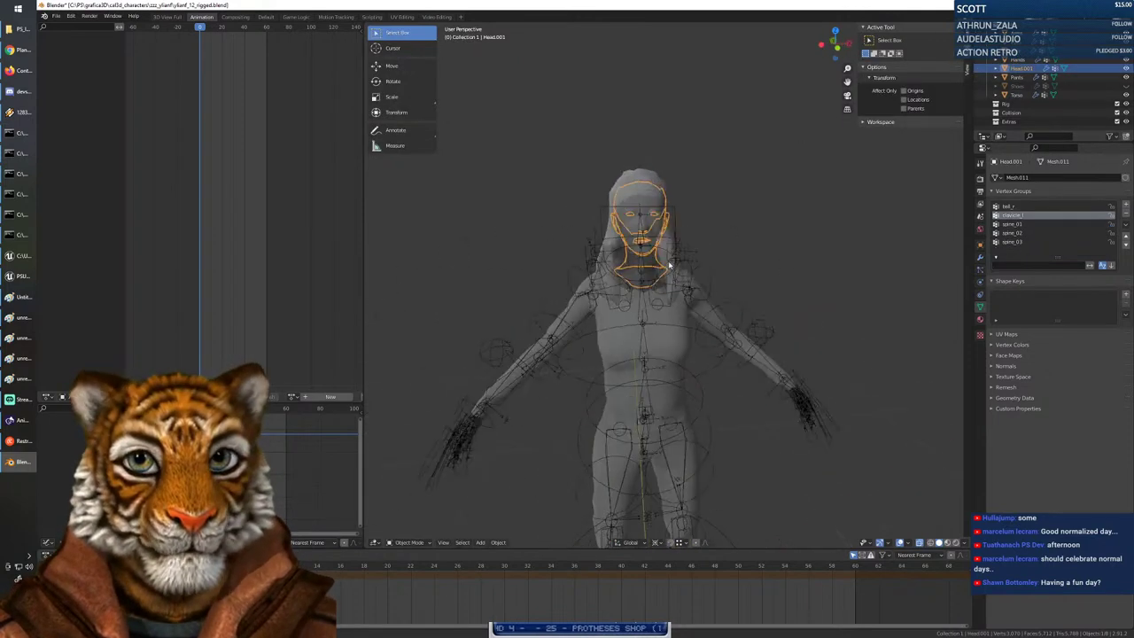
{"action": "left_click", "coordinate": [403, 542]}
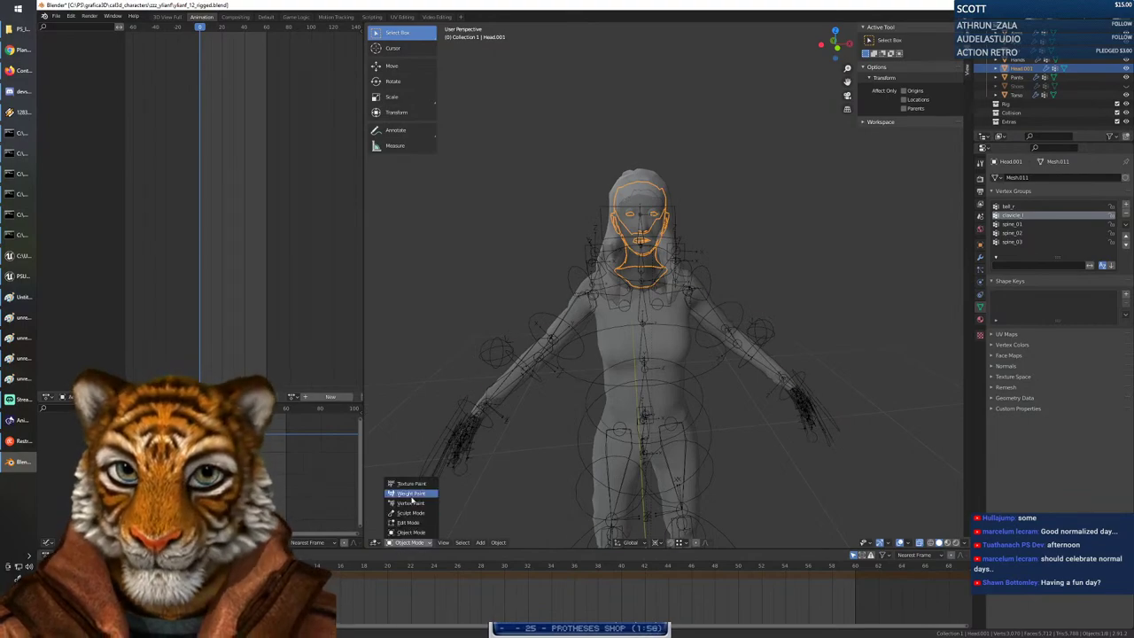
{"action": "left_click", "coordinate": [410, 493]}
{"action": "middle_click_drag", "start_coordinate": [620, 399], "coordinate": [804, 542]}
{"action": "middle_click_drag", "start_coordinate": [832, 310], "coordinate": [656, 343]}
{"action": "scroll", "coordinate": [638, 314], "scroll_direction": "up", "scroll_amount": 3}
Try painting clavicle_l around the base of the neck with a brush weight of about 0.33, and undo it.
{"action": "right_click", "coordinate": [663, 307]}
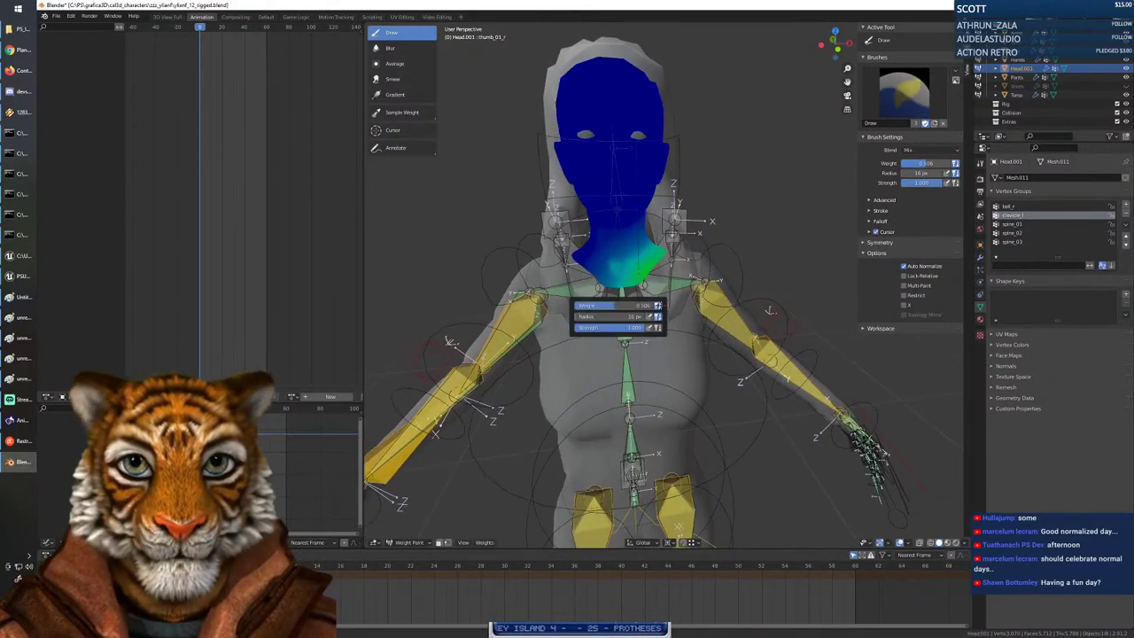
{"action": "left_click_drag", "start_coordinate": [652, 305], "coordinate": [589, 306]}
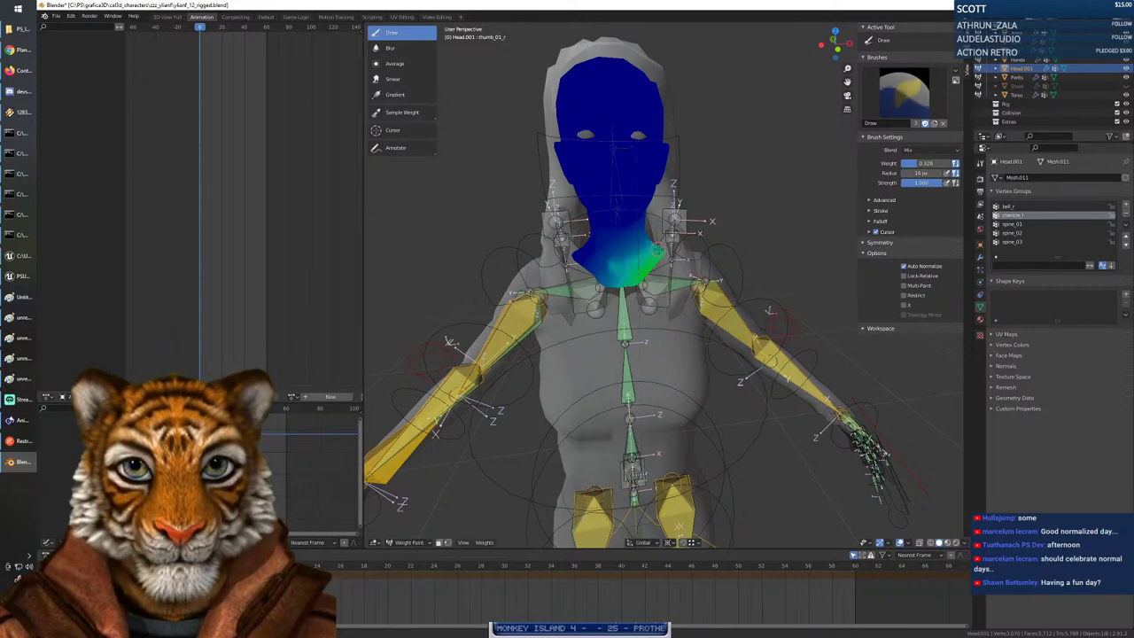
{"action": "mouse_move", "coordinate": [660, 252]}
{"action": "left_mouse_down"}
{"action": "mouse_move", "coordinate": [620, 282]}
{"action": "mouse_move", "coordinate": [582, 262]}
{"action": "mouse_move", "coordinate": [606, 286]}
{"action": "mouse_move", "coordinate": [594, 278]}
{"action": "left_mouse_up"}
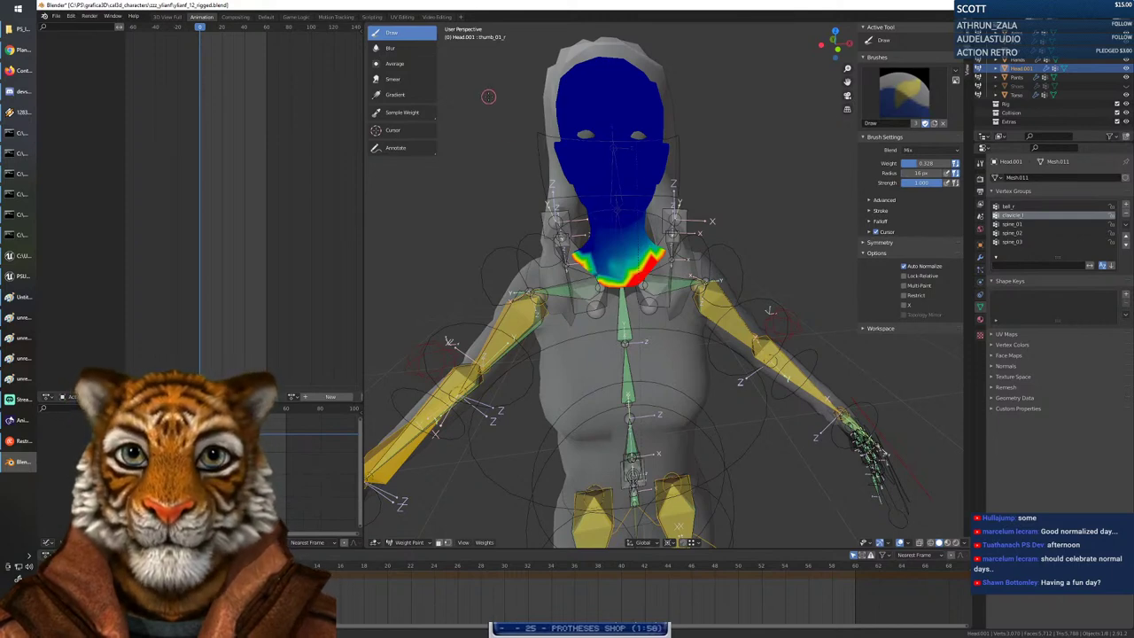
{"action": "key", "text": "ctrl+z"}
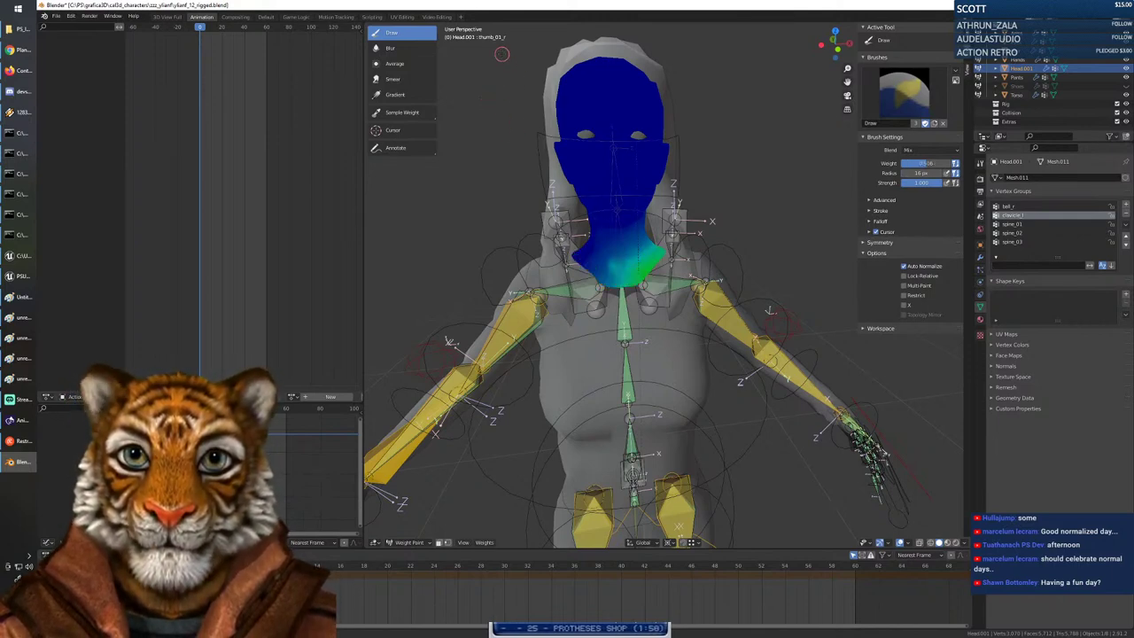
Examine the head mesh's weights for the ball_r, clavicle_l, spine_01, spine_02 and spine_03 vertex groups one by one.
{"action": "left_click", "coordinate": [1021, 225]}
{"action": "left_click", "coordinate": [1020, 216]}
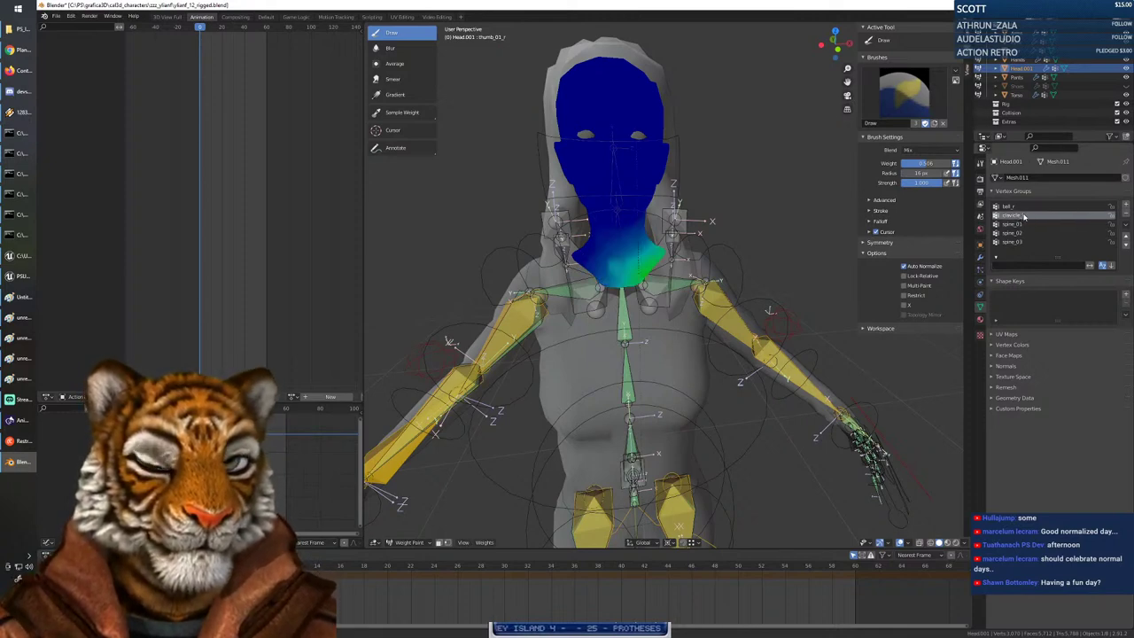
{"action": "left_click", "coordinate": [1022, 208]}
{"action": "left_click", "coordinate": [1021, 216]}
{"action": "left_click", "coordinate": [1021, 225]}
{"action": "left_click", "coordinate": [1023, 233]}
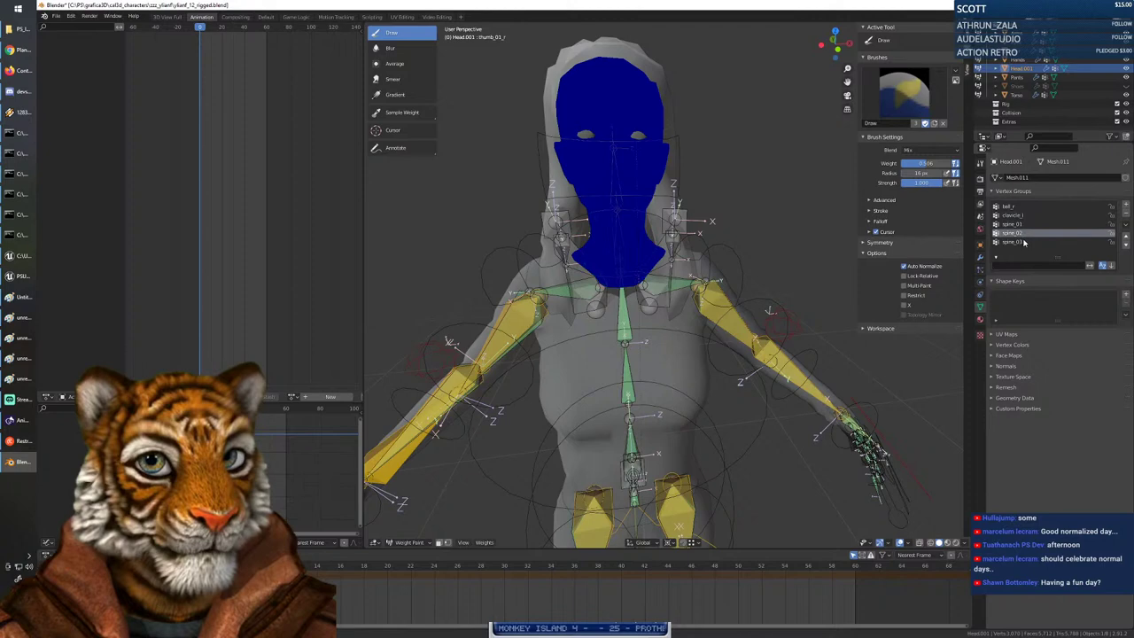
{"action": "left_click", "coordinate": [1024, 241]}
{"action": "left_click", "coordinate": [1025, 216]}
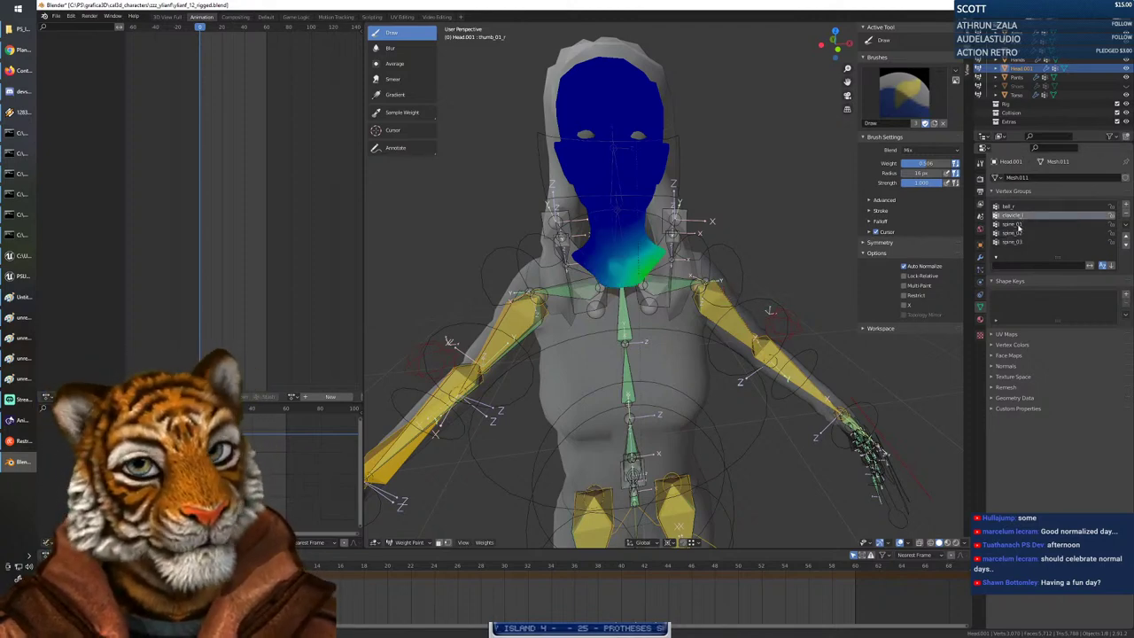
Pick the neck_01 bone and paint its weight across the front of the neck with a brush weight of 1.000.
{"action": "mouse_move", "coordinate": [589, 329]}
{"action": "middle_mouse_down"}
{"action": "mouse_move", "coordinate": [673, 330]}
{"action": "mouse_move", "coordinate": [588, 335]}
{"action": "middle_mouse_up"}
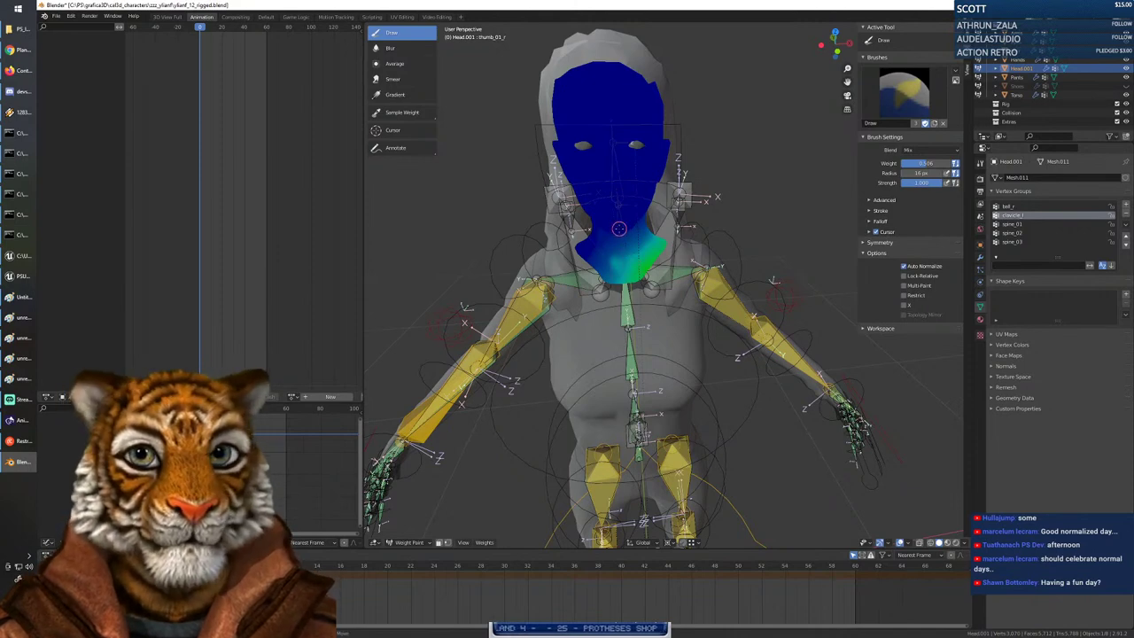
{"action": "left_click", "coordinate": [618, 229], "text": "ctrl"}
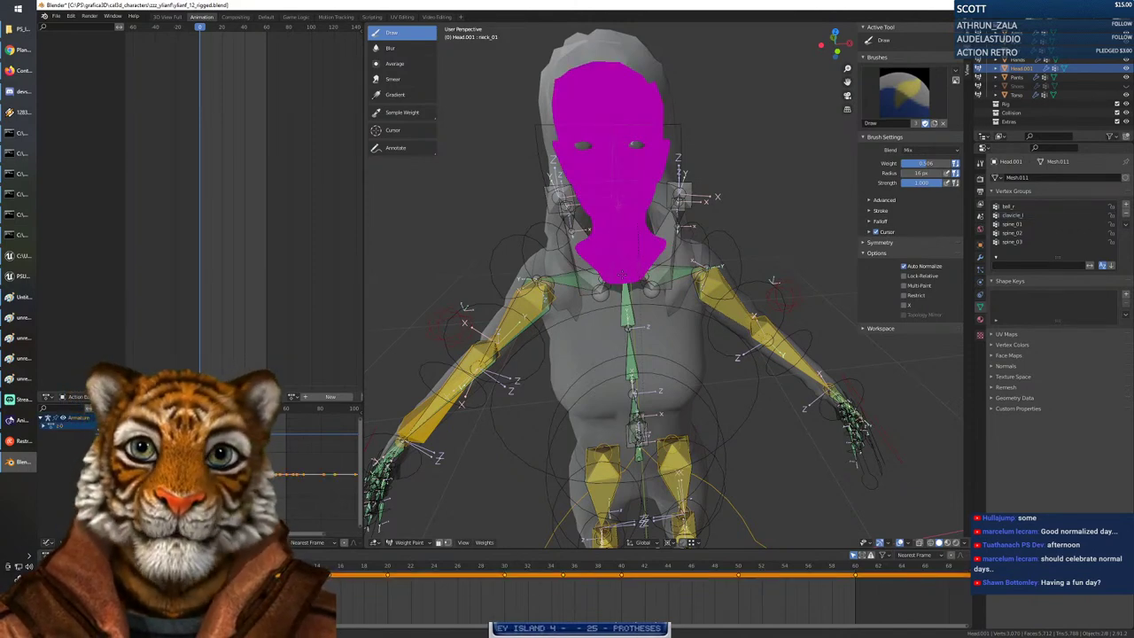
{"action": "middle_click_drag", "start_coordinate": [620, 275], "coordinate": [613, 249]}
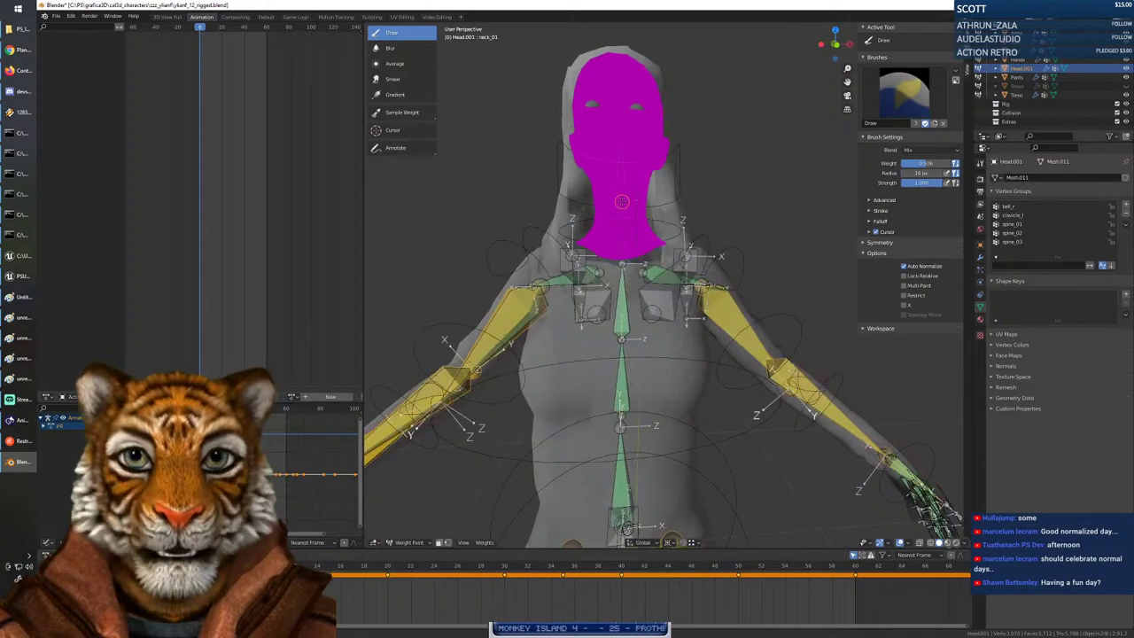
{"action": "right_click", "coordinate": [622, 202]}
{"action": "mouse_move", "coordinate": [600, 202]}
{"action": "left_mouse_down"}
{"action": "mouse_move", "coordinate": [665, 209]}
{"action": "mouse_move", "coordinate": [636, 213]}
{"action": "left_mouse_up"}
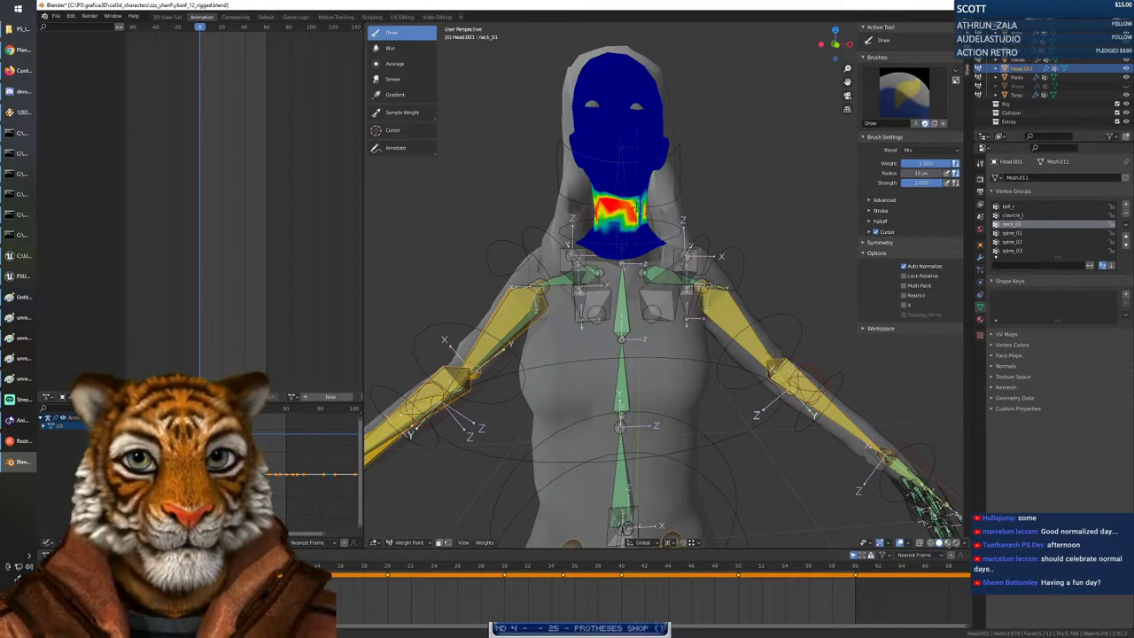
Extend the full-weight neck_01 band around both sides and the back of the neck.
{"action": "middle_click_drag", "start_coordinate": [635, 206], "coordinate": [635, 228]}
{"action": "left_click_drag", "start_coordinate": [596, 209], "coordinate": [581, 193]}
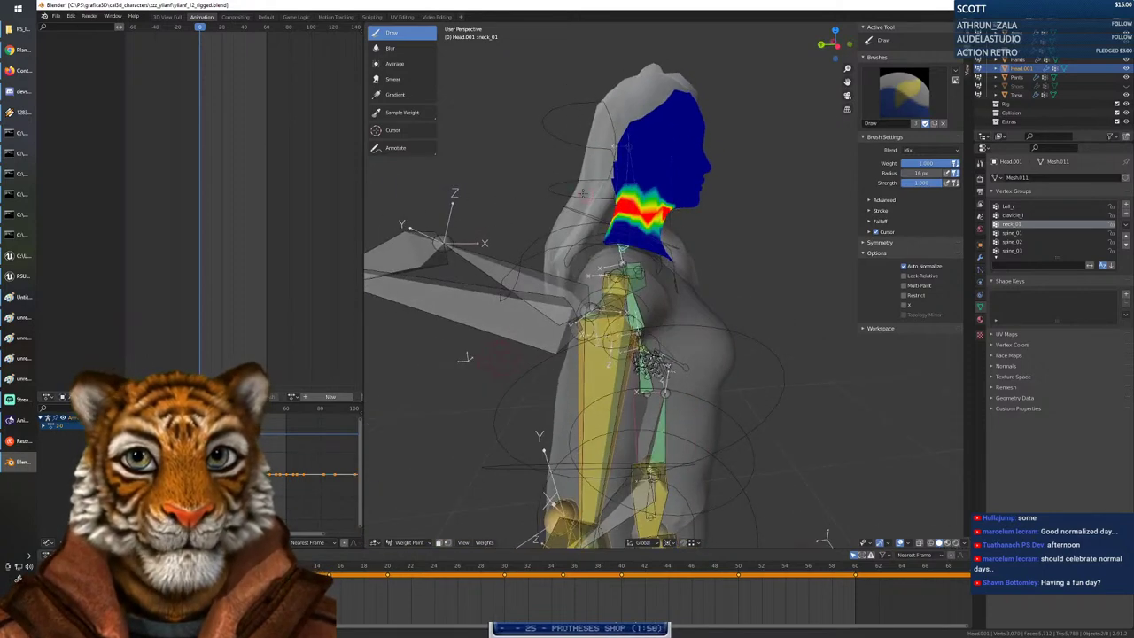
{"action": "middle_click_drag", "start_coordinate": [577, 205], "coordinate": [620, 209]}
{"action": "left_click_drag", "start_coordinate": [627, 219], "coordinate": [607, 212]}
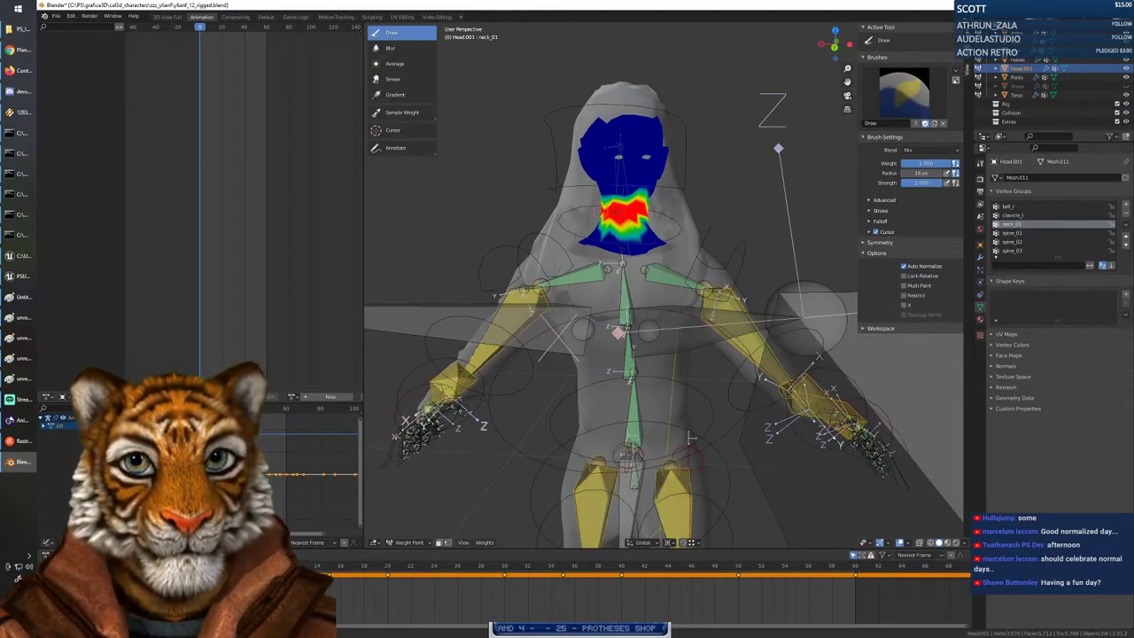
{"action": "middle_click_drag", "start_coordinate": [588, 215], "coordinate": [640, 212]}
{"action": "left_click_drag", "start_coordinate": [602, 215], "coordinate": [581, 218]}
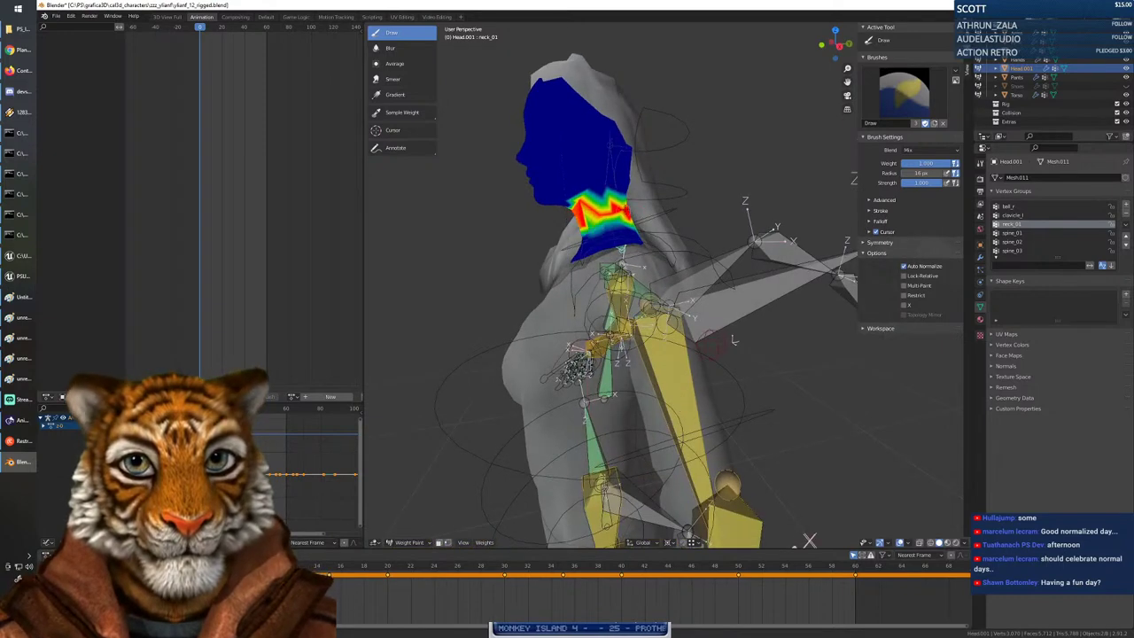
{"action": "middle_click_drag", "start_coordinate": [733, 339], "coordinate": [797, 381]}
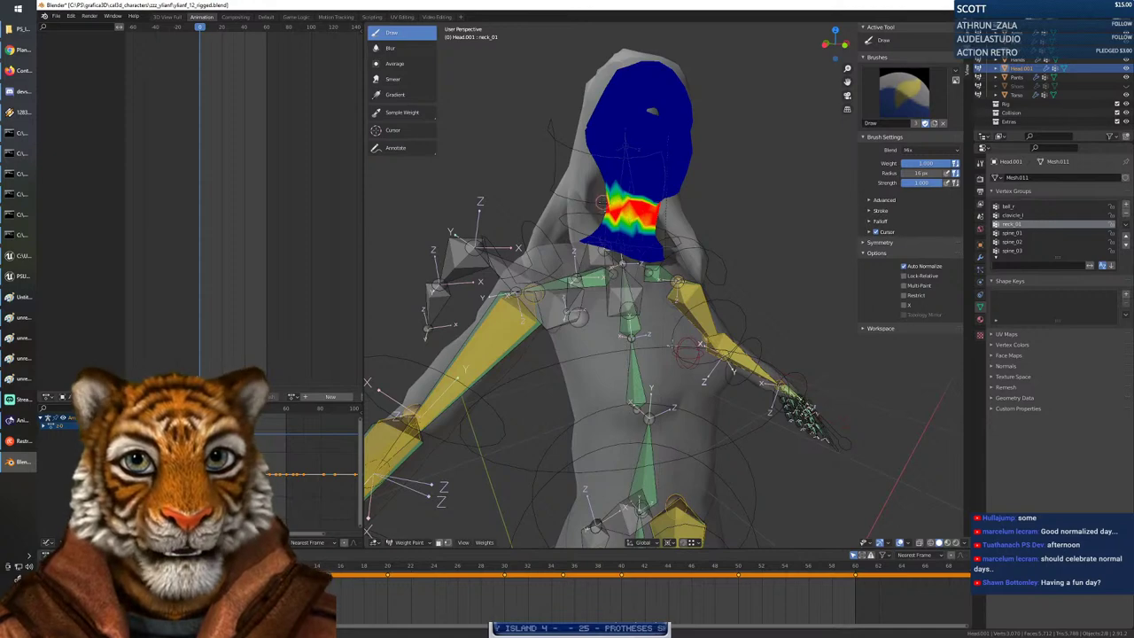
{"action": "middle_click_drag", "start_coordinate": [687, 352], "coordinate": [802, 383]}
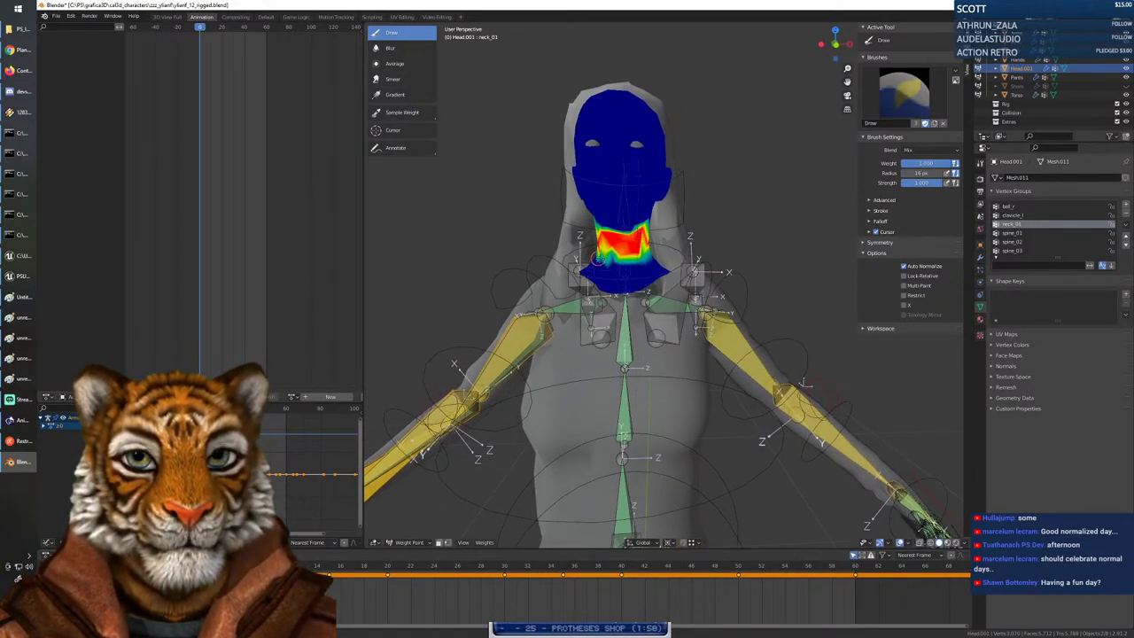
Soften the lower edge of the neck_01 band with a brush weight of 0.300, working around the front and back of the neck.
{"action": "right_click", "coordinate": [631, 258]}
{"action": "left_click_drag", "start_coordinate": [620, 257], "coordinate": [579, 257]}
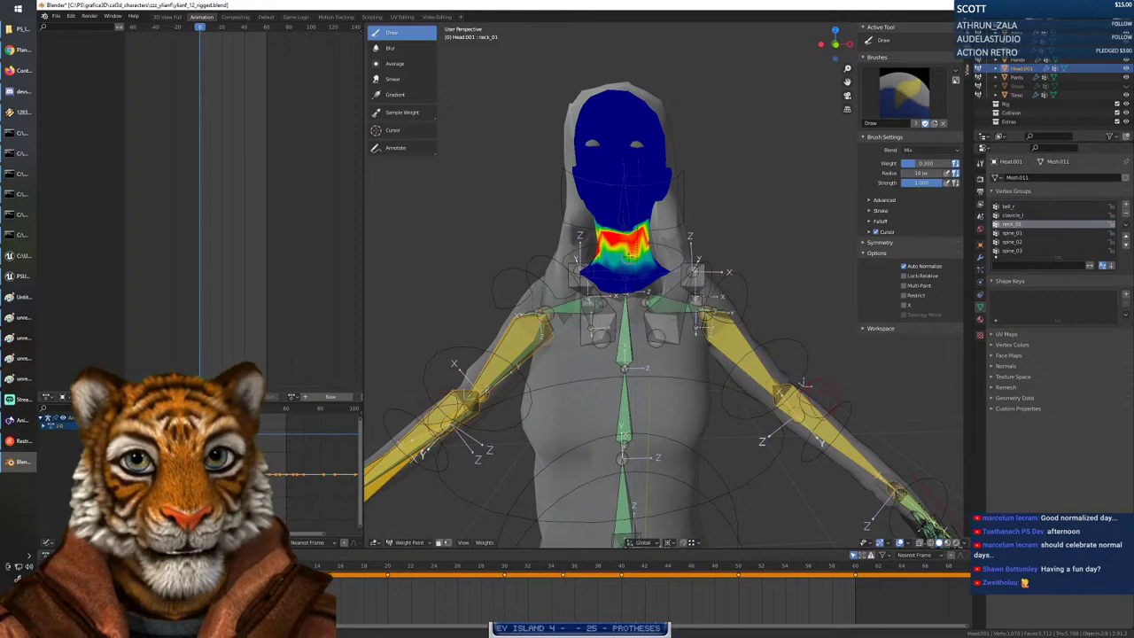
{"action": "middle_click_drag", "start_coordinate": [602, 229], "coordinate": [709, 267]}
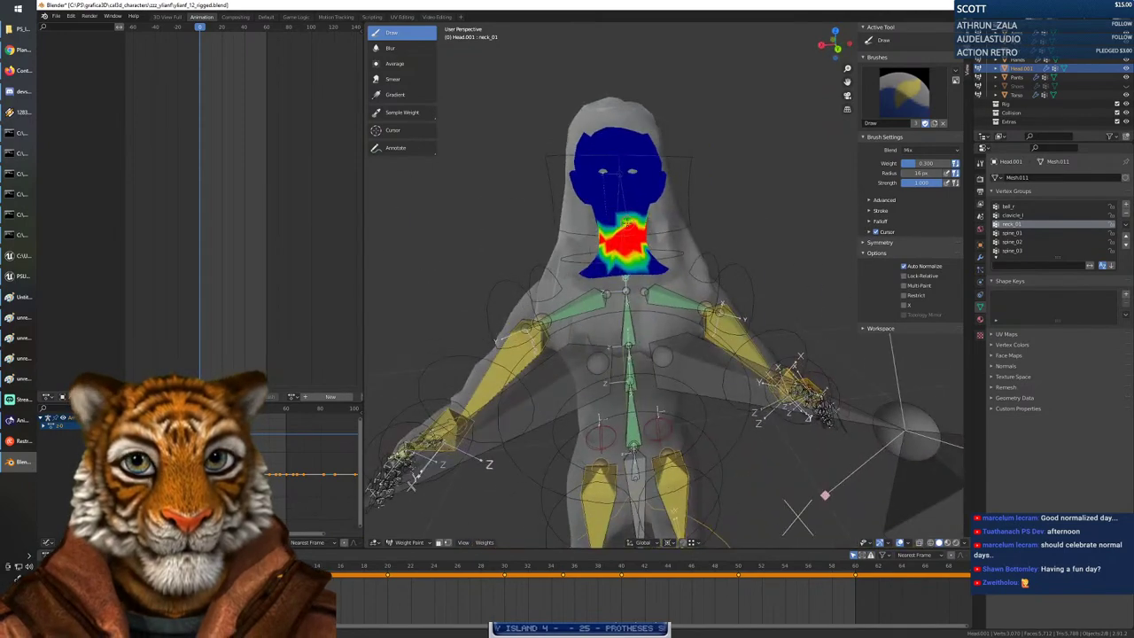
{"action": "left_click_drag", "start_coordinate": [625, 223], "coordinate": [591, 226]}
{"action": "middle_click_drag", "start_coordinate": [609, 251], "coordinate": [611, 174]}
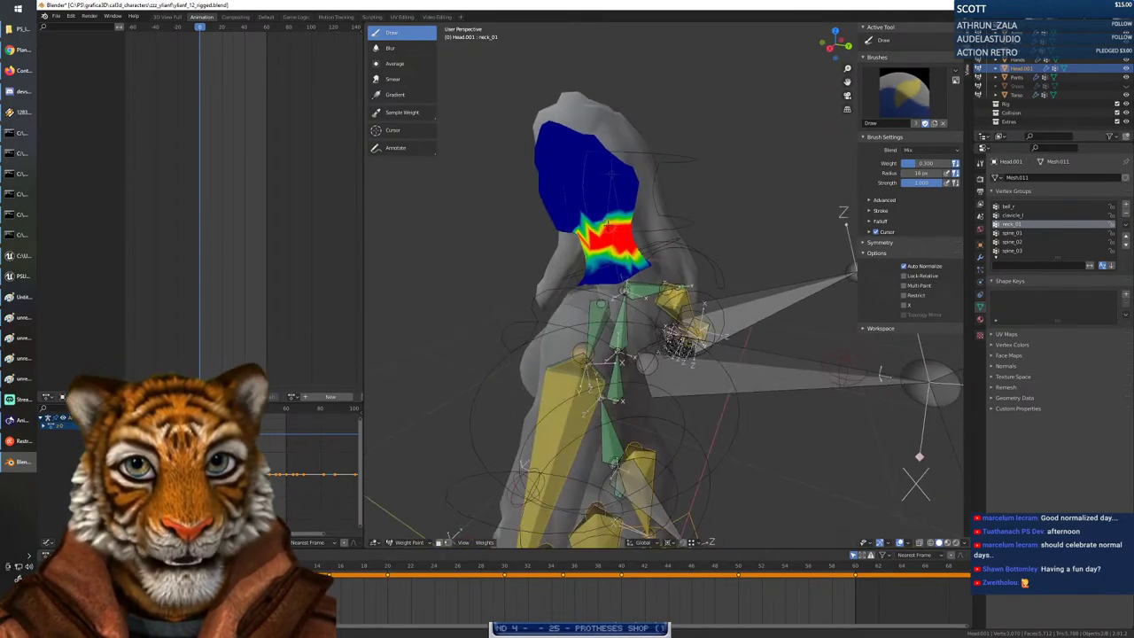
Pick the head bone and paint the upper part of the face with a brush weight of 1.000.
{"action": "mouse_move", "coordinate": [576, 226]}
{"action": "middle_mouse_down"}
{"action": "mouse_move", "coordinate": [627, 250]}
{"action": "mouse_move", "coordinate": [603, 237]}
{"action": "mouse_move", "coordinate": [682, 248]}
{"action": "mouse_move", "coordinate": [611, 243]}
{"action": "mouse_move", "coordinate": [789, 351]}
{"action": "mouse_move", "coordinate": [815, 328]}
{"action": "mouse_move", "coordinate": [628, 221]}
{"action": "mouse_move", "coordinate": [630, 178]}
{"action": "middle_mouse_up"}
{"action": "left_click", "coordinate": [616, 195], "text": "ctrl"}
{"action": "right_click", "coordinate": [631, 176]}
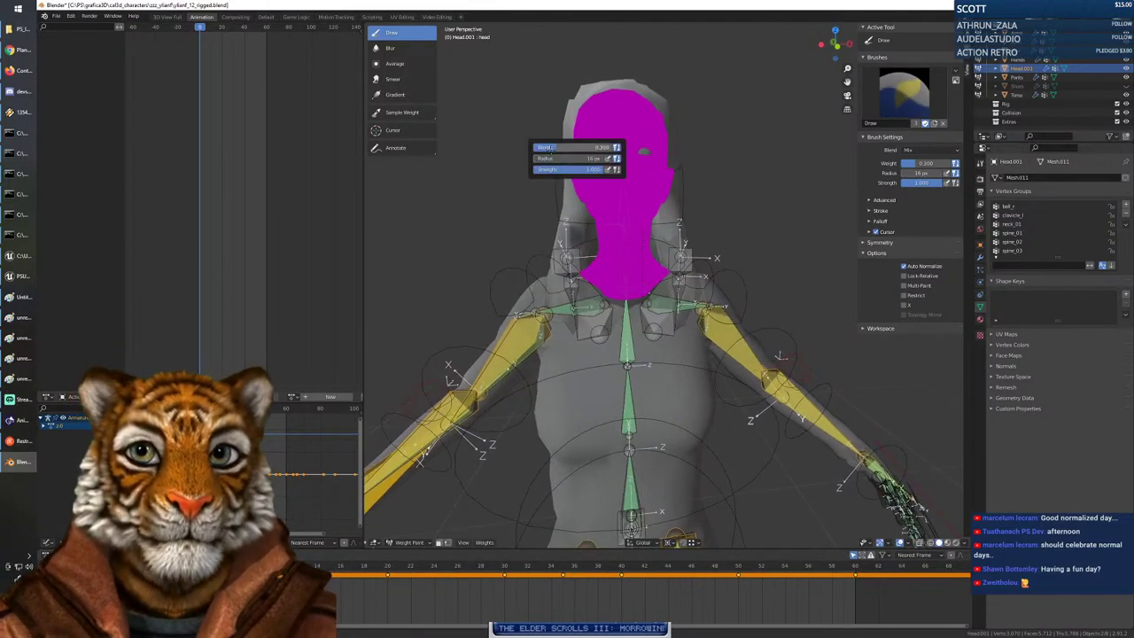
{"action": "mouse_move", "coordinate": [550, 149]}
{"action": "left_mouse_down"}
{"action": "mouse_move", "coordinate": [656, 150]}
{"action": "mouse_move", "coordinate": [646, 121]}
{"action": "mouse_move", "coordinate": [610, 115]}
{"action": "mouse_move", "coordinate": [620, 97]}
{"action": "mouse_move", "coordinate": [560, 158]}
{"action": "mouse_move", "coordinate": [611, 136]}
{"action": "left_mouse_up"}
Enlarge the brush radius to 57 px and paint full head weight over the rest of the face and jaw from the side.
{"action": "right_click", "coordinate": [611, 136]}
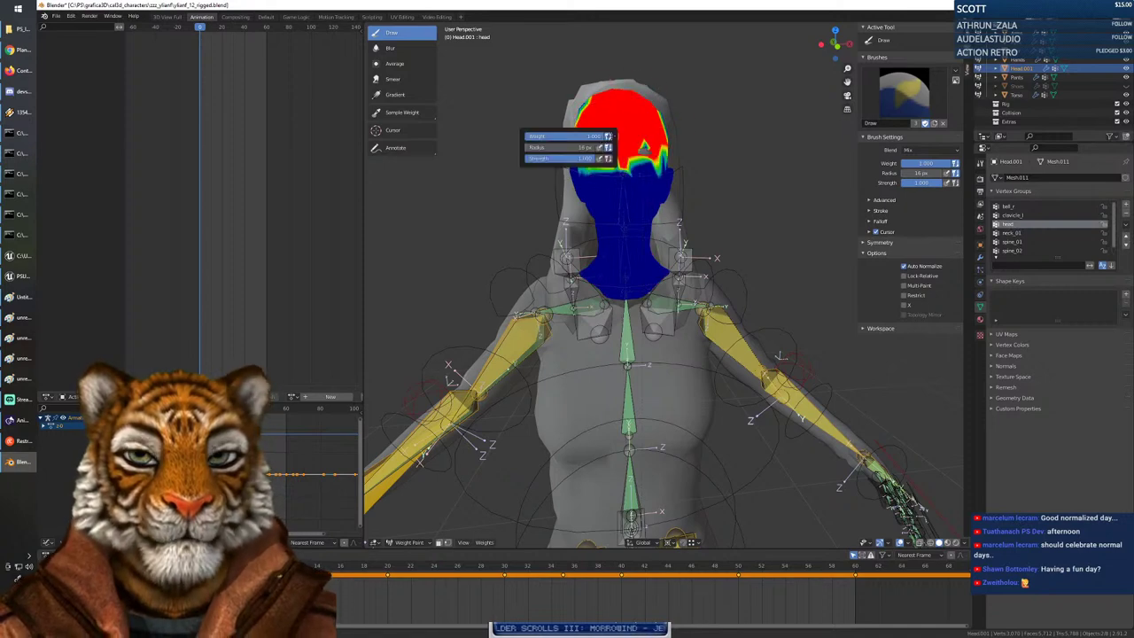
{"action": "left_click_drag", "start_coordinate": [530, 148], "coordinate": [537, 147]}
{"action": "mouse_move", "coordinate": [656, 167]}
{"action": "left_mouse_down"}
{"action": "mouse_move", "coordinate": [706, 162]}
{"action": "mouse_move", "coordinate": [682, 119]}
{"action": "mouse_move", "coordinate": [594, 85]}
{"action": "mouse_move", "coordinate": [571, 155]}
{"action": "left_mouse_up"}
{"action": "middle_click_drag", "start_coordinate": [572, 162], "coordinate": [655, 160]}
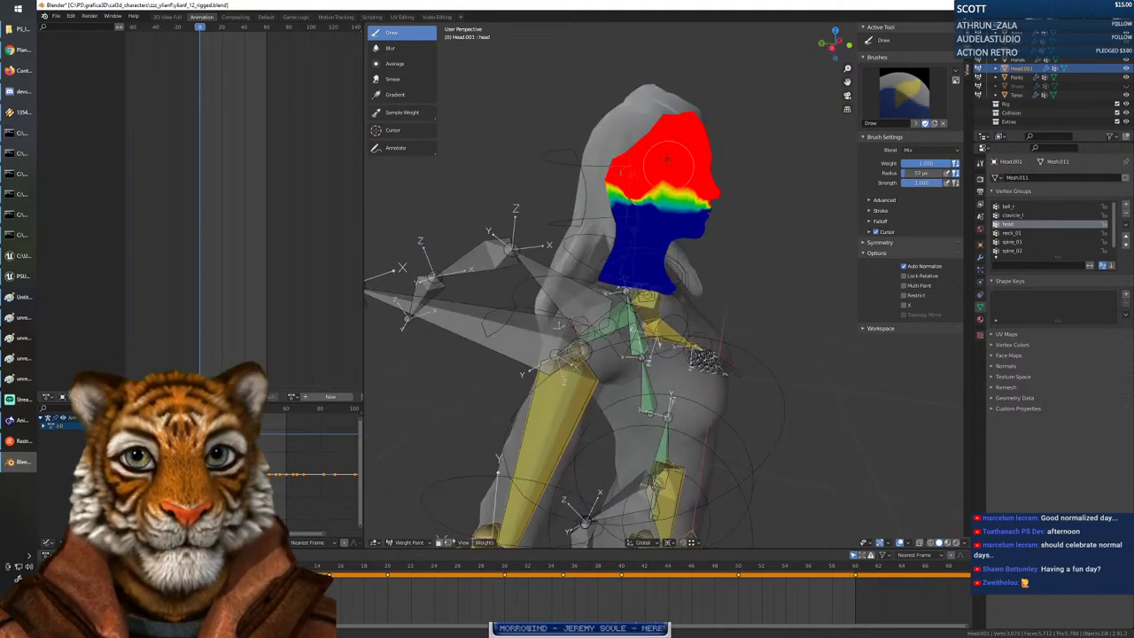
{"action": "mouse_move", "coordinate": [717, 198]}
{"action": "left_mouse_down"}
{"action": "mouse_move", "coordinate": [686, 226]}
{"action": "mouse_move", "coordinate": [664, 222]}
{"action": "mouse_move", "coordinate": [647, 197]}
{"action": "left_mouse_up"}
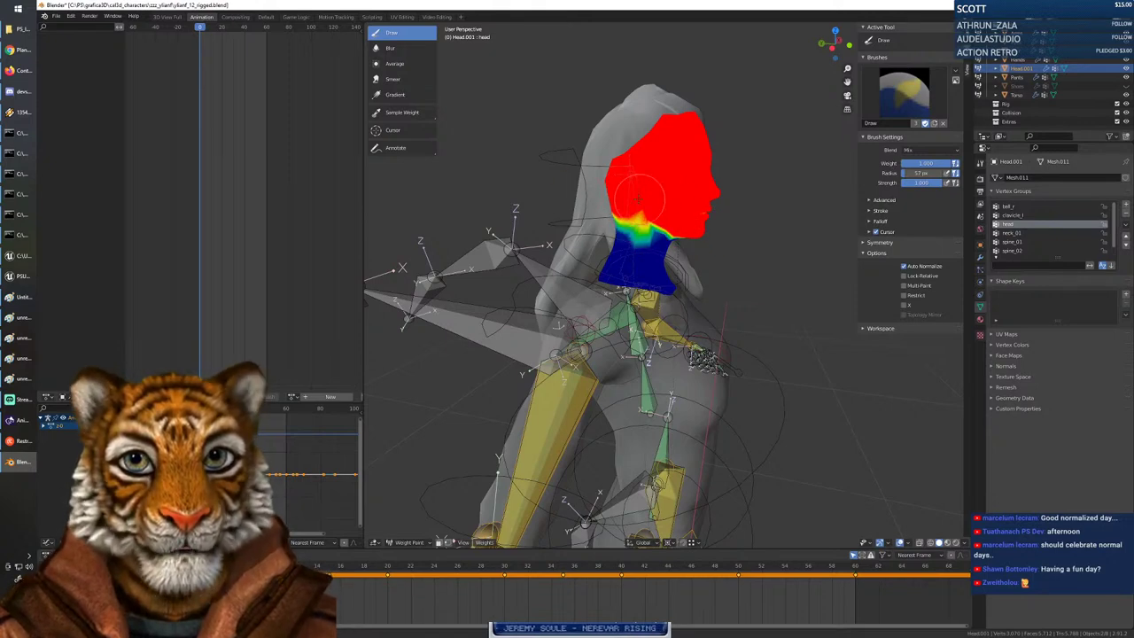
Continue painting full head weight over the back and the other side of the head down to the jawline.
{"action": "mouse_move", "coordinate": [602, 186]}
{"action": "middle_mouse_down"}
{"action": "mouse_move", "coordinate": [709, 188]}
{"action": "mouse_move", "coordinate": [646, 191]}
{"action": "middle_mouse_up"}
{"action": "mouse_move", "coordinate": [650, 177]}
{"action": "left_mouse_down"}
{"action": "mouse_move", "coordinate": [576, 177]}
{"action": "mouse_move", "coordinate": [603, 186]}
{"action": "left_mouse_up"}
{"action": "middle_click_drag", "start_coordinate": [602, 186], "coordinate": [600, 181]}
{"action": "mouse_move", "coordinate": [558, 209]}
{"action": "left_mouse_down"}
{"action": "mouse_move", "coordinate": [608, 211]}
{"action": "mouse_move", "coordinate": [569, 211]}
{"action": "left_mouse_up"}
{"action": "middle_click_drag", "start_coordinate": [539, 203], "coordinate": [544, 223]}
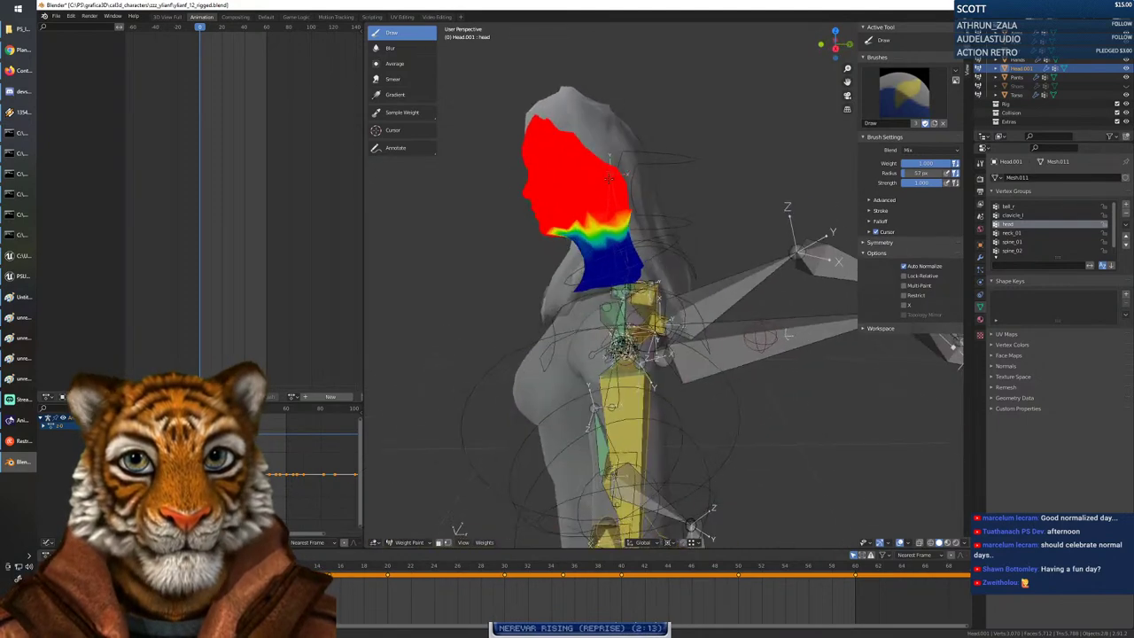
{"action": "mouse_move", "coordinate": [543, 226]}
{"action": "left_mouse_down"}
{"action": "mouse_move", "coordinate": [576, 193]}
{"action": "mouse_move", "coordinate": [614, 186]}
{"action": "left_mouse_up"}
{"action": "mouse_move", "coordinate": [614, 186]}
{"action": "middle_mouse_down"}
{"action": "mouse_move", "coordinate": [634, 183]}
{"action": "mouse_move", "coordinate": [620, 179]}
{"action": "middle_mouse_up"}
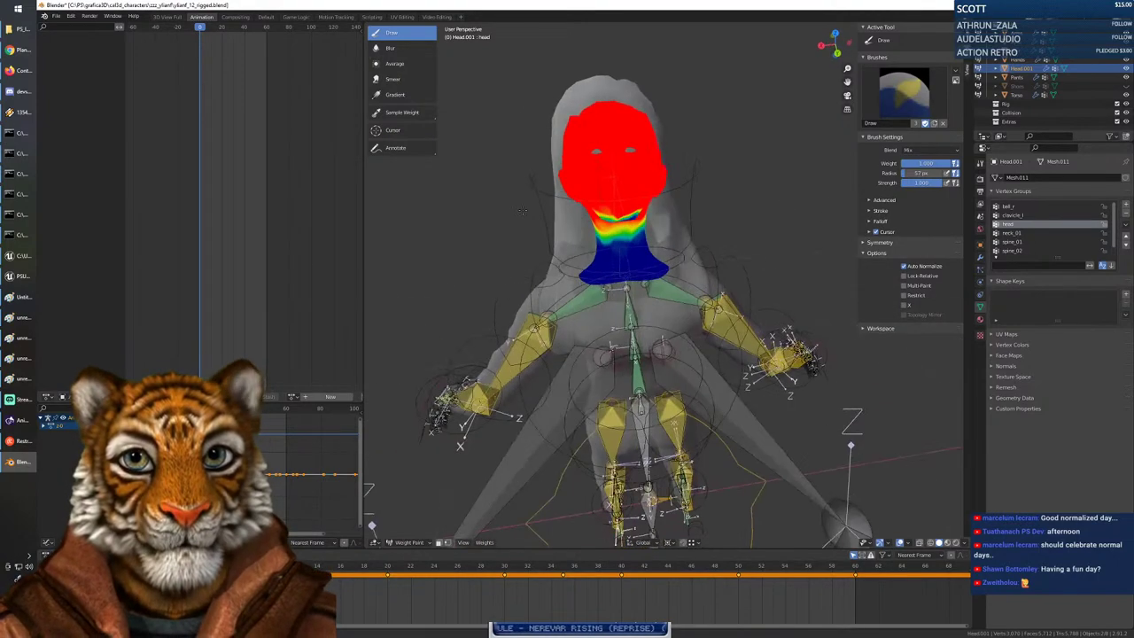
{"action": "mouse_move", "coordinate": [536, 179]}
{"action": "middle_mouse_down"}
{"action": "mouse_move", "coordinate": [587, 188]}
{"action": "mouse_move", "coordinate": [551, 195]}
{"action": "middle_mouse_up"}
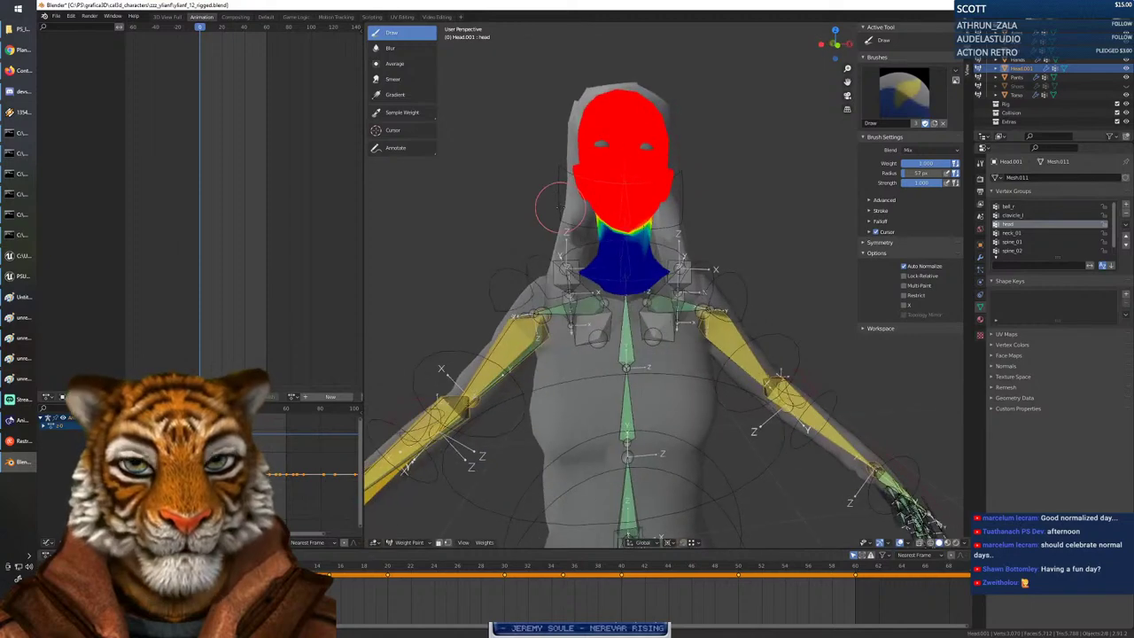
Blend the head weight into the upper neck all around, using a brush weight of 0.299 and a radius of 20 px.
{"action": "middle_click_drag", "start_coordinate": [617, 237], "coordinate": [603, 243]}
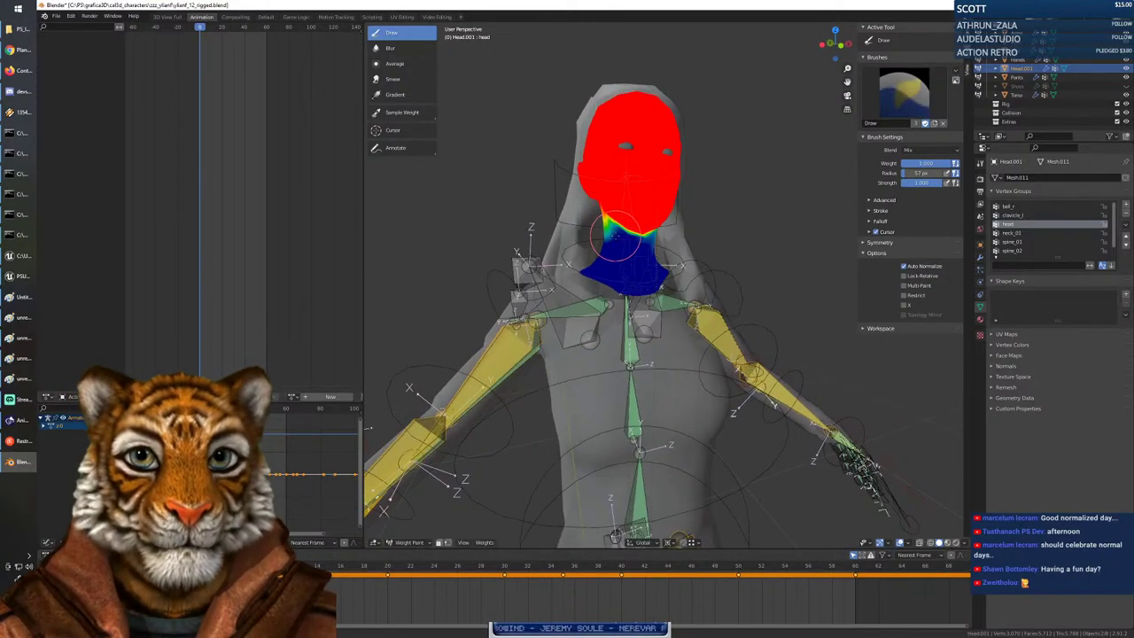
{"action": "right_click", "coordinate": [617, 237]}
{"action": "left_click_drag", "start_coordinate": [611, 235], "coordinate": [523, 241]}
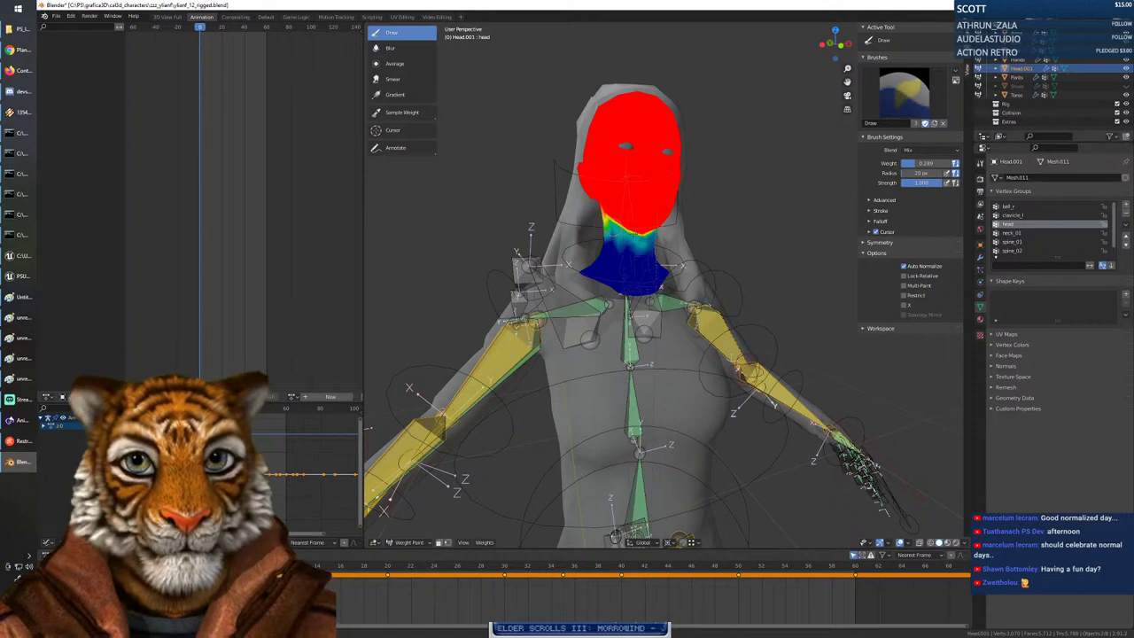
{"action": "middle_click_drag", "start_coordinate": [654, 241], "coordinate": [586, 232]}
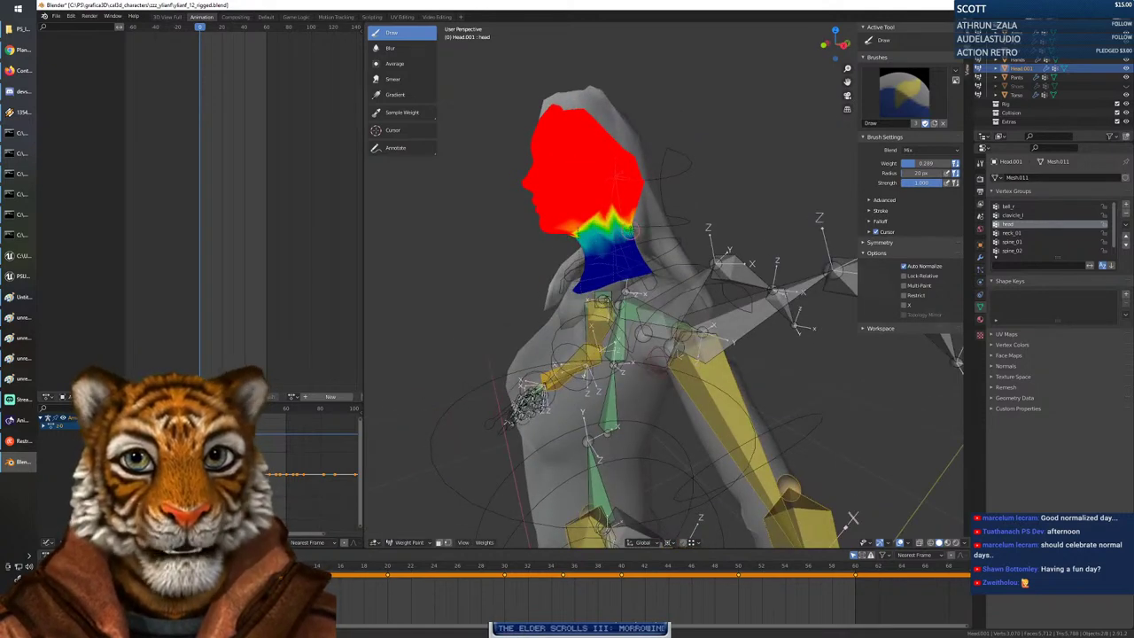
{"action": "middle_click_drag", "start_coordinate": [616, 174], "coordinate": [645, 244]}
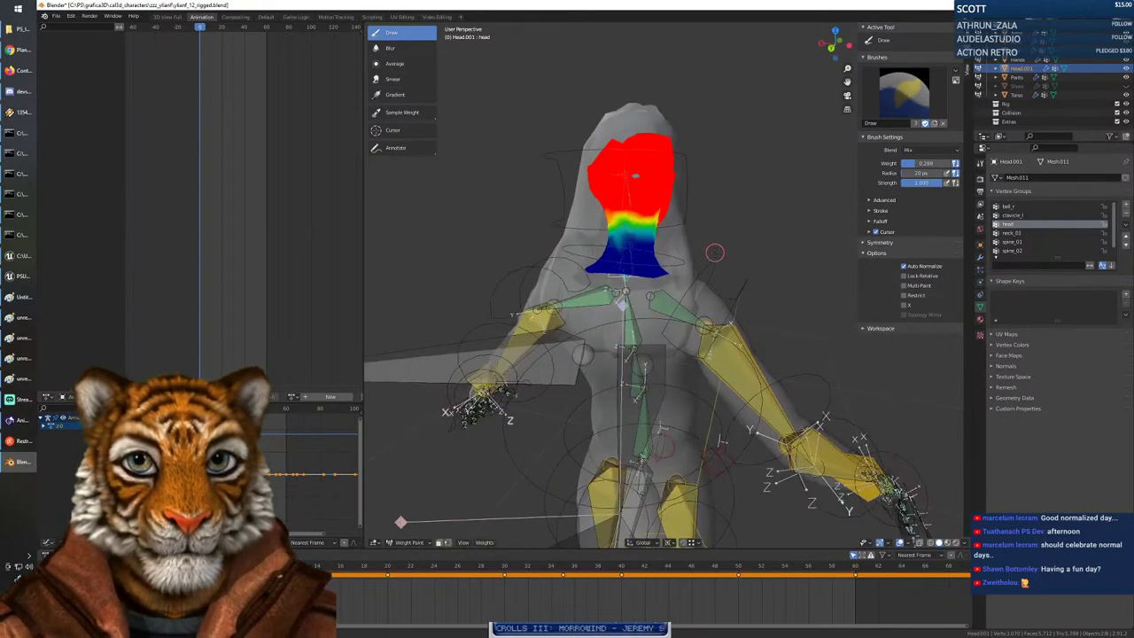
{"action": "mouse_move", "coordinate": [715, 252]}
{"action": "middle_mouse_down"}
{"action": "mouse_move", "coordinate": [623, 254]}
{"action": "mouse_move", "coordinate": [602, 222]}
{"action": "mouse_move", "coordinate": [594, 159]}
{"action": "mouse_move", "coordinate": [673, 213]}
{"action": "mouse_move", "coordinate": [642, 240]}
{"action": "mouse_move", "coordinate": [709, 268]}
{"action": "middle_mouse_up"}
Examine the clavicle_l weights on the neck and look through the vertex group list for the matching clavicle_r group.
{"action": "left_click", "coordinate": [1026, 217]}
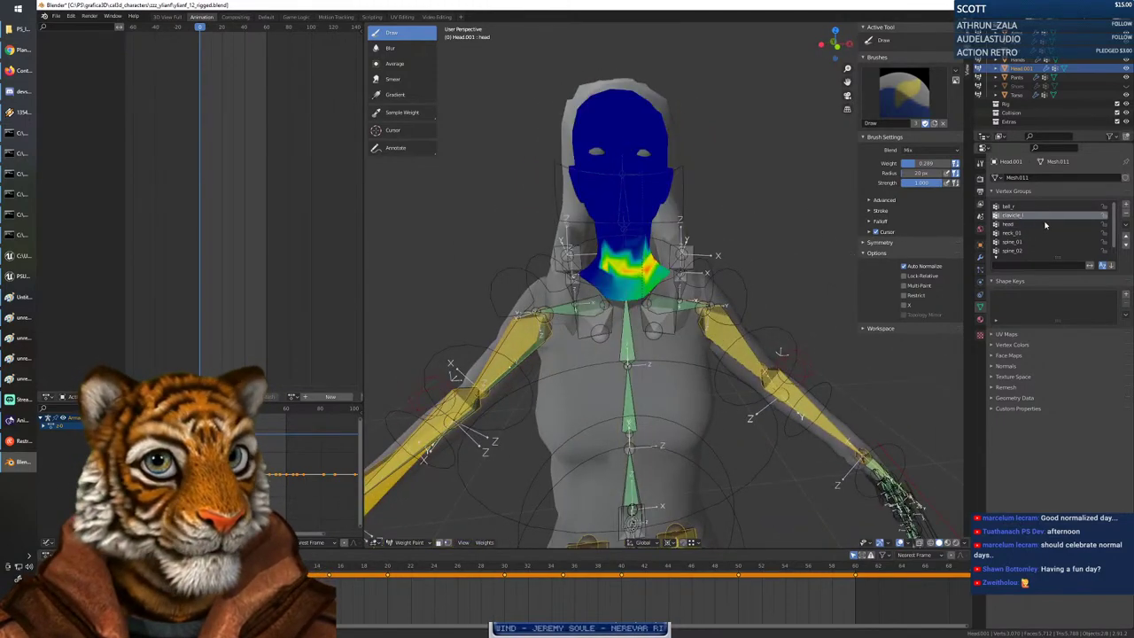
{"action": "scroll", "coordinate": [1044, 222], "scroll_direction": "down", "scroll_amount": 1}
{"action": "scroll", "coordinate": [1044, 222], "scroll_direction": "up", "scroll_amount": 1}
{"action": "scroll", "coordinate": [1044, 222], "scroll_direction": "down", "scroll_amount": 1}
{"action": "scroll", "coordinate": [1045, 225], "scroll_direction": "up", "scroll_amount": 1}
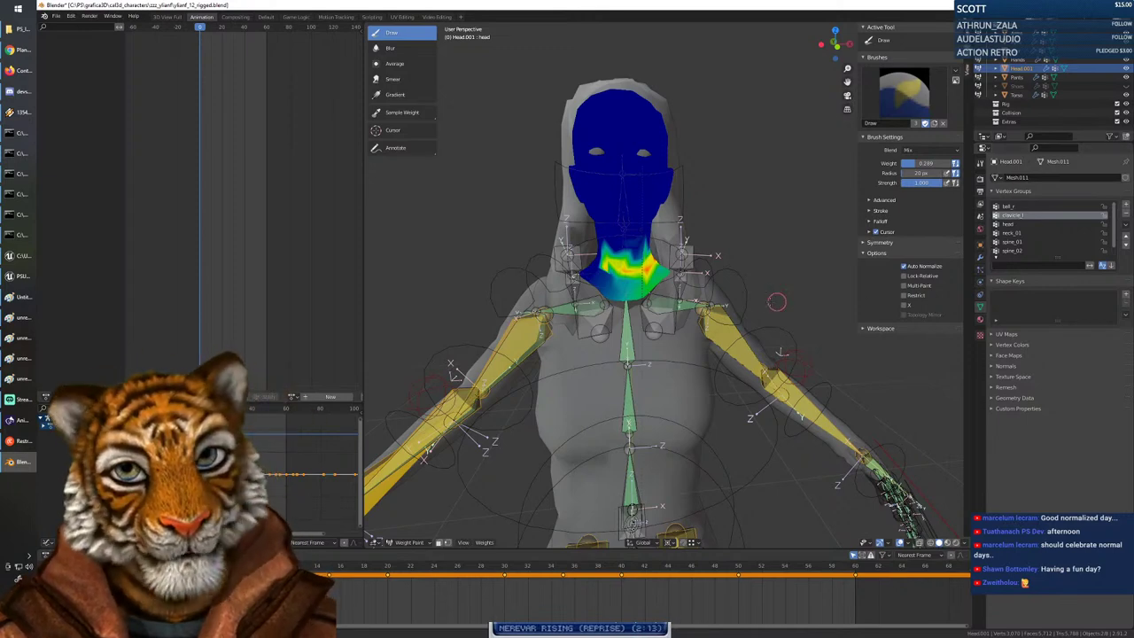
{"action": "mouse_move", "coordinate": [684, 341]}
{"action": "middle_mouse_down"}
{"action": "mouse_move", "coordinate": [665, 349]}
{"action": "mouse_move", "coordinate": [685, 350]}
{"action": "middle_mouse_up"}
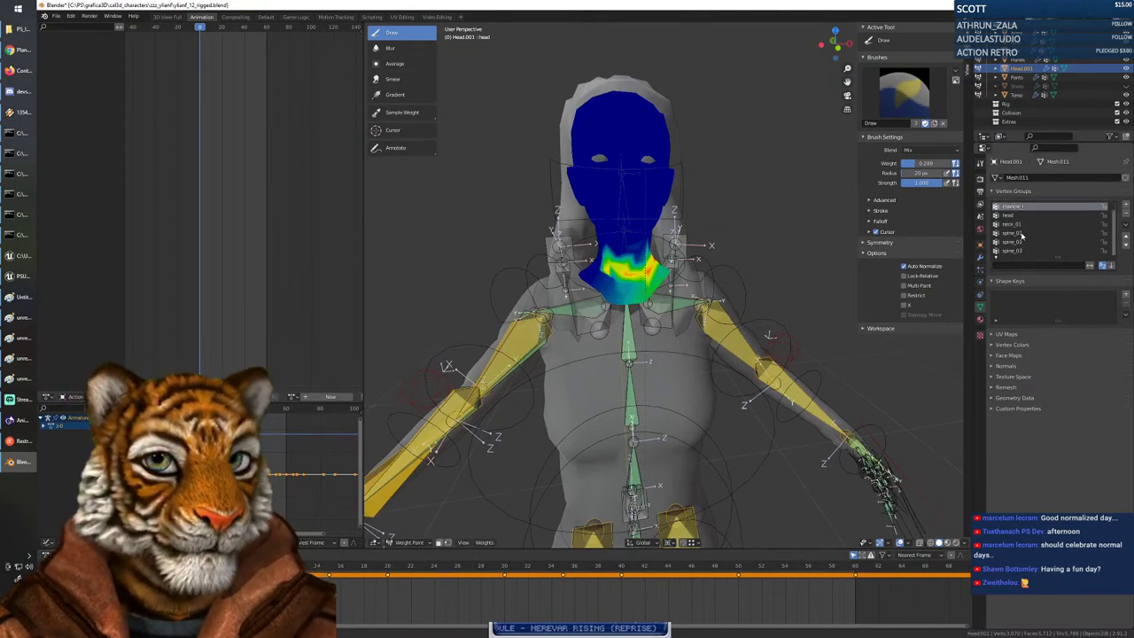
Pick the clavicle_r bone and paint its weight on the matching side of the neck base with a brush weight of about 0.3.
{"action": "left_click", "coordinate": [563, 310], "text": "ctrl"}
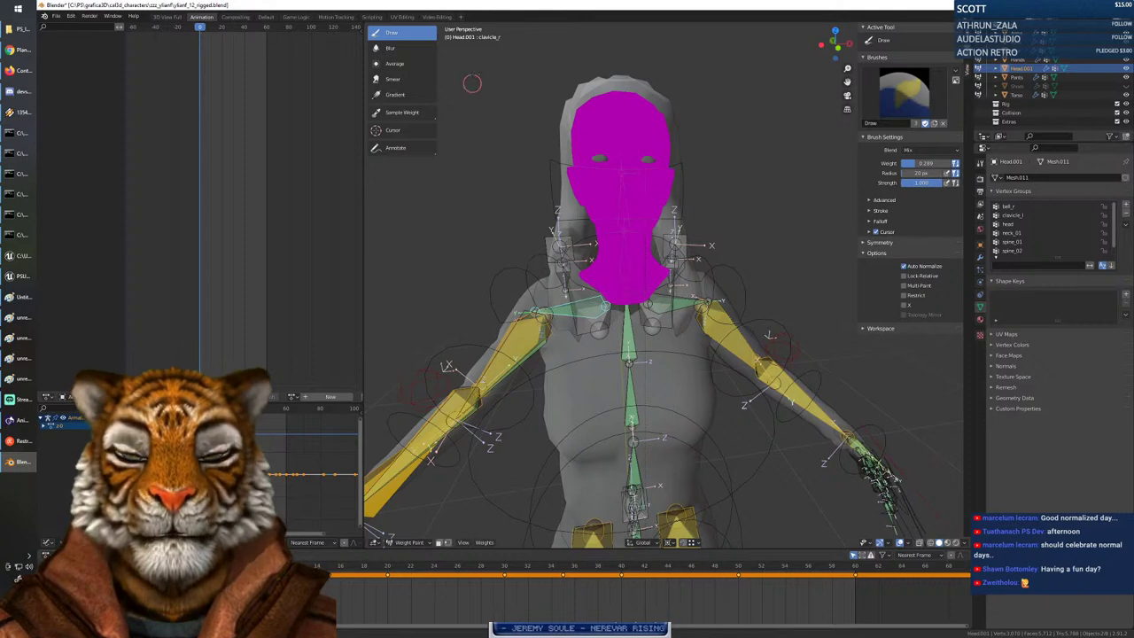
{"action": "right_click", "coordinate": [591, 275]}
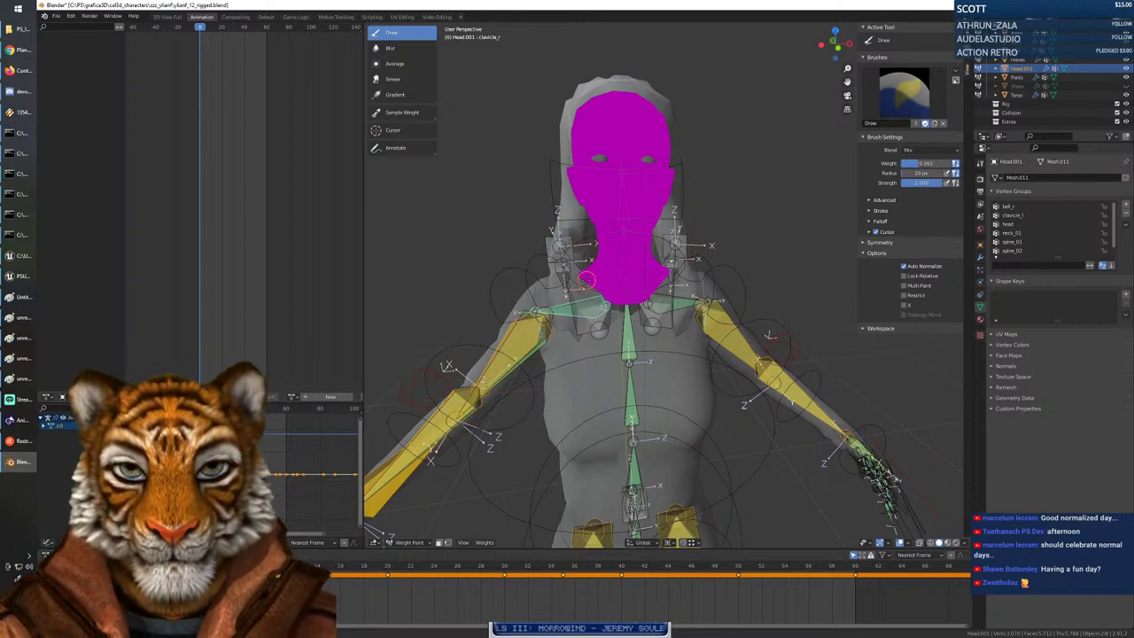
{"action": "right_click", "coordinate": [492, 278]}
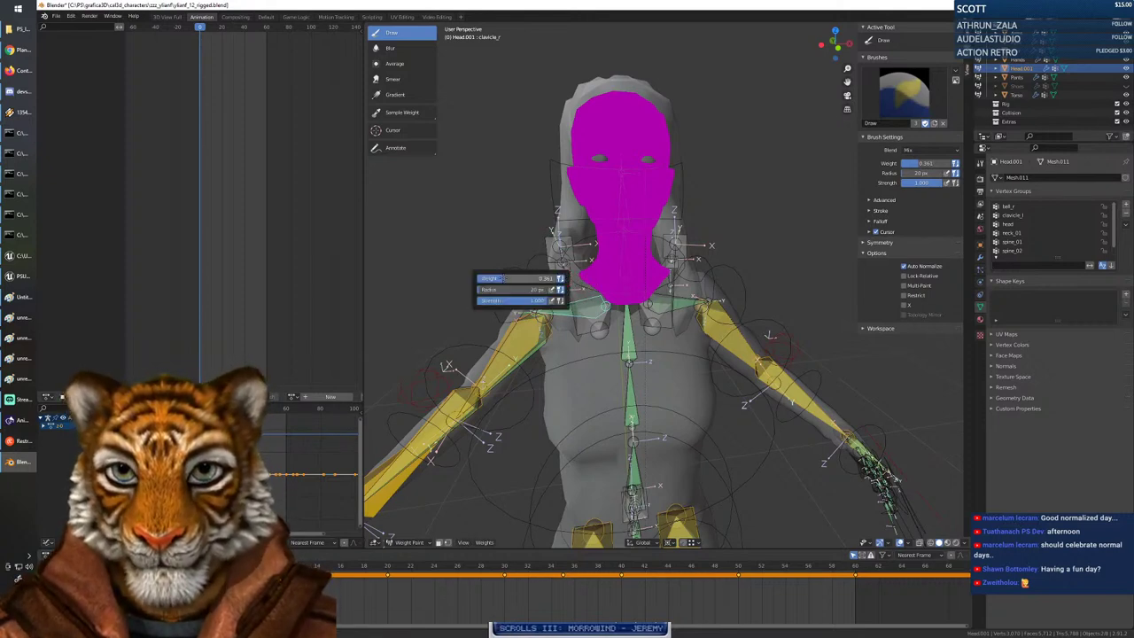
{"action": "left_click_drag", "start_coordinate": [492, 278], "coordinate": [494, 278]}
{"action": "mouse_move", "coordinate": [583, 279]}
{"action": "left_mouse_down"}
{"action": "mouse_move", "coordinate": [607, 294]}
{"action": "mouse_move", "coordinate": [603, 281]}
{"action": "left_mouse_up"}
{"action": "mouse_move", "coordinate": [614, 304]}
{"action": "middle_mouse_down"}
{"action": "mouse_move", "coordinate": [647, 304]}
{"action": "mouse_move", "coordinate": [627, 303]}
{"action": "mouse_move", "coordinate": [634, 280]}
{"action": "mouse_move", "coordinate": [615, 282]}
{"action": "middle_mouse_up"}
{"action": "middle_click_drag", "start_coordinate": [765, 333], "coordinate": [783, 338]}
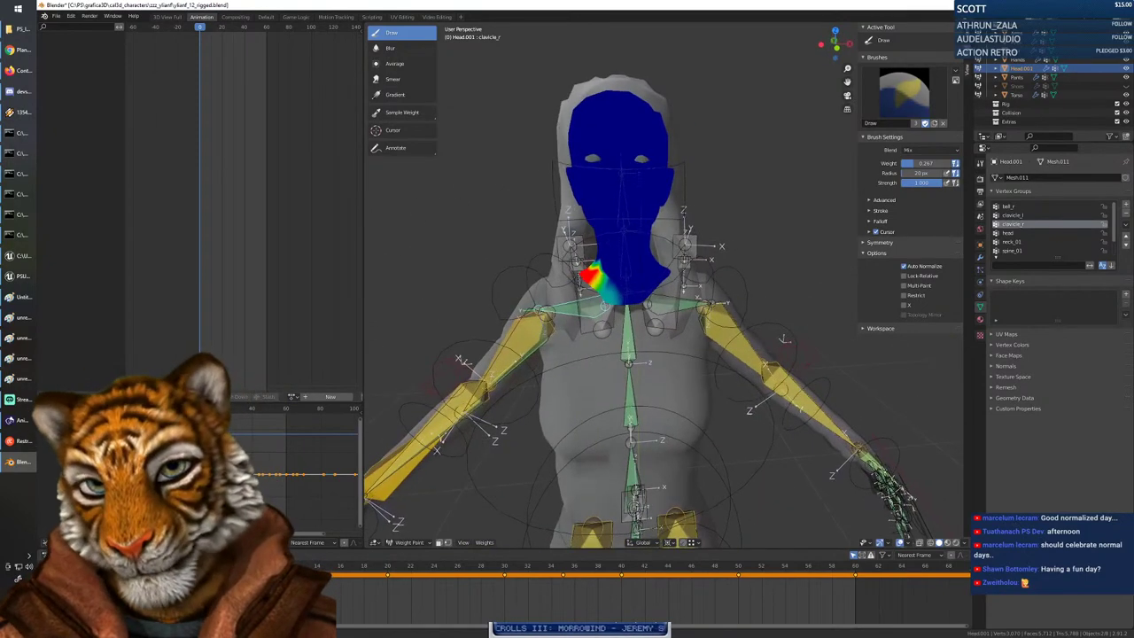
Pick the neck_01 bone and paint a faint weight on the front of the neck base with a brush weight of 0.133.
{"action": "left_click", "coordinate": [625, 255], "text": "ctrl"}
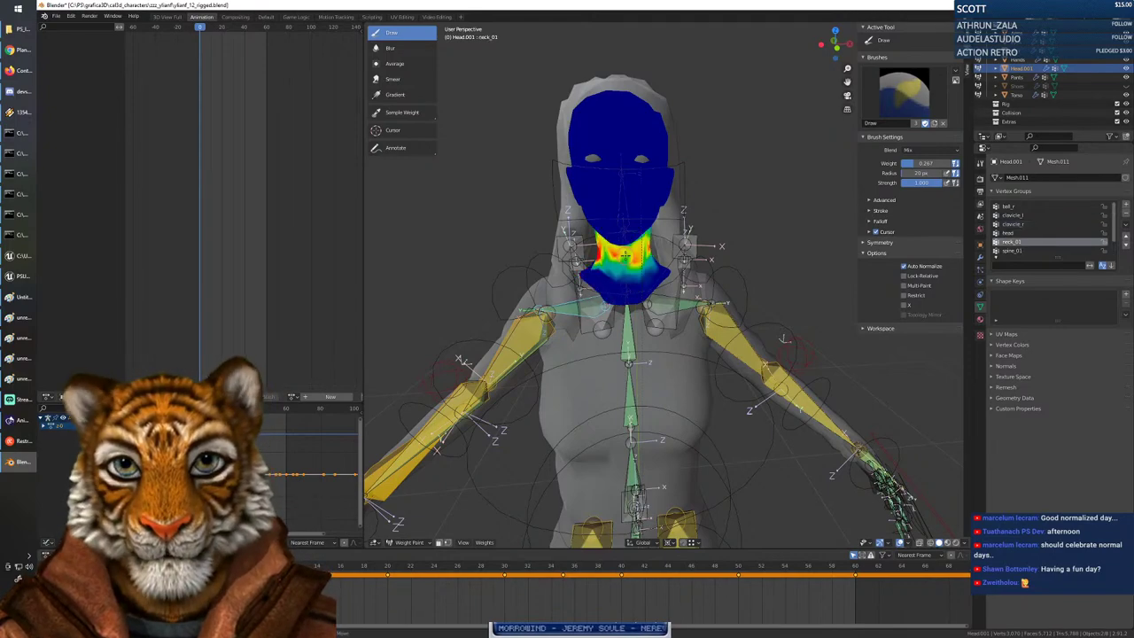
{"action": "middle_click_drag", "start_coordinate": [624, 255], "coordinate": [709, 260]}
{"action": "middle_click_drag", "start_coordinate": [715, 306], "coordinate": [631, 313]}
{"action": "right_click", "coordinate": [631, 313]}
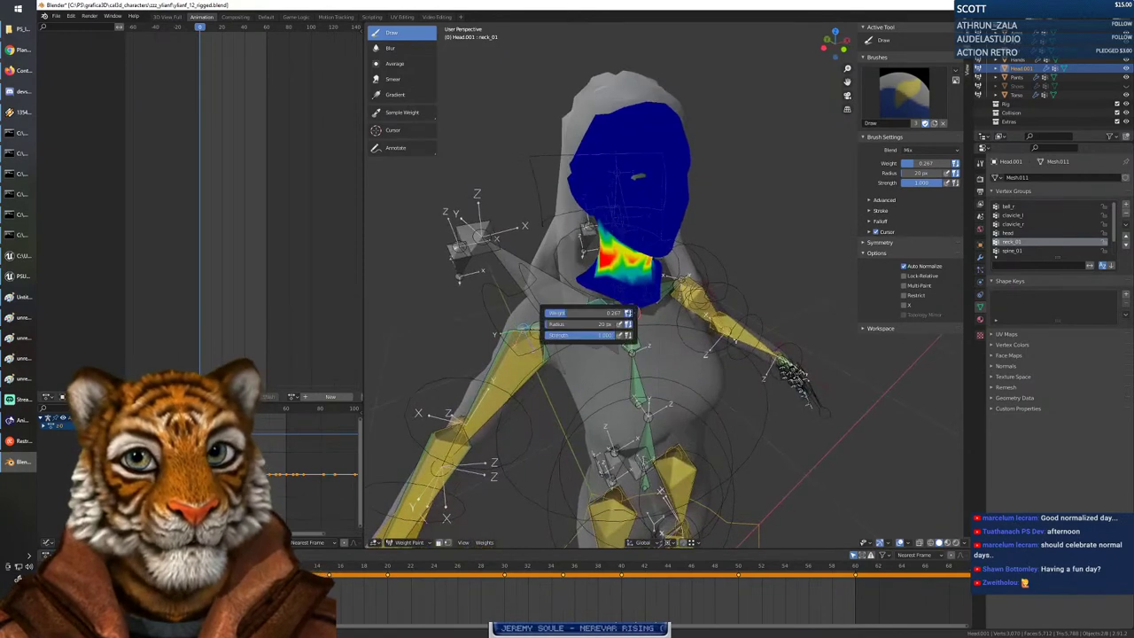
{"action": "left_click_drag", "start_coordinate": [571, 313], "coordinate": [582, 313]}
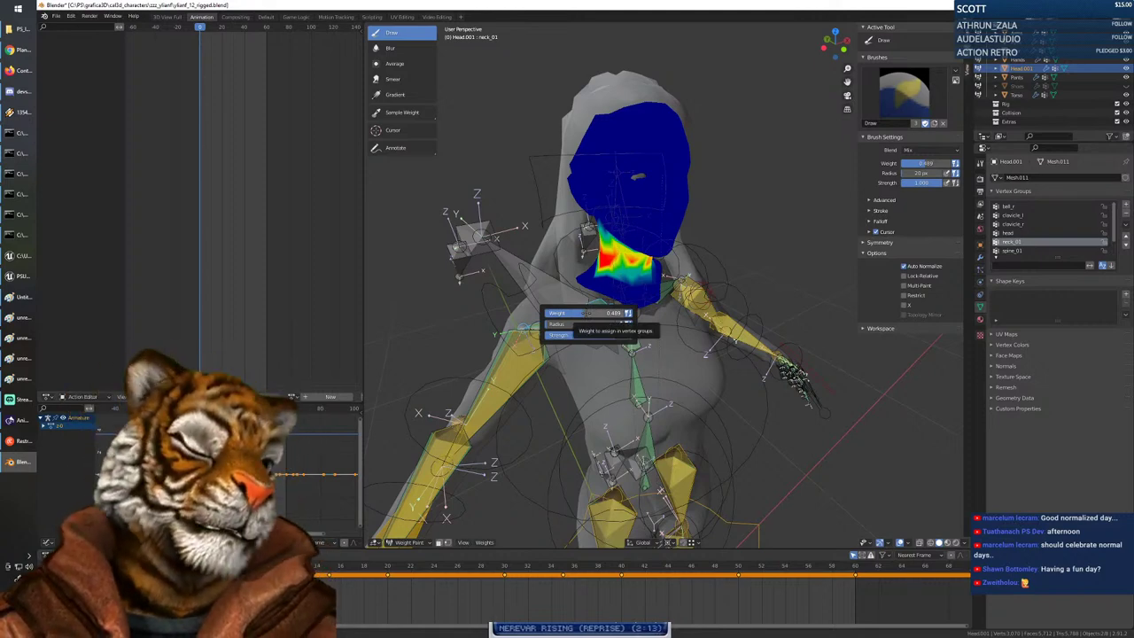
{"action": "middle_click_drag", "start_coordinate": [696, 310], "coordinate": [660, 287]}
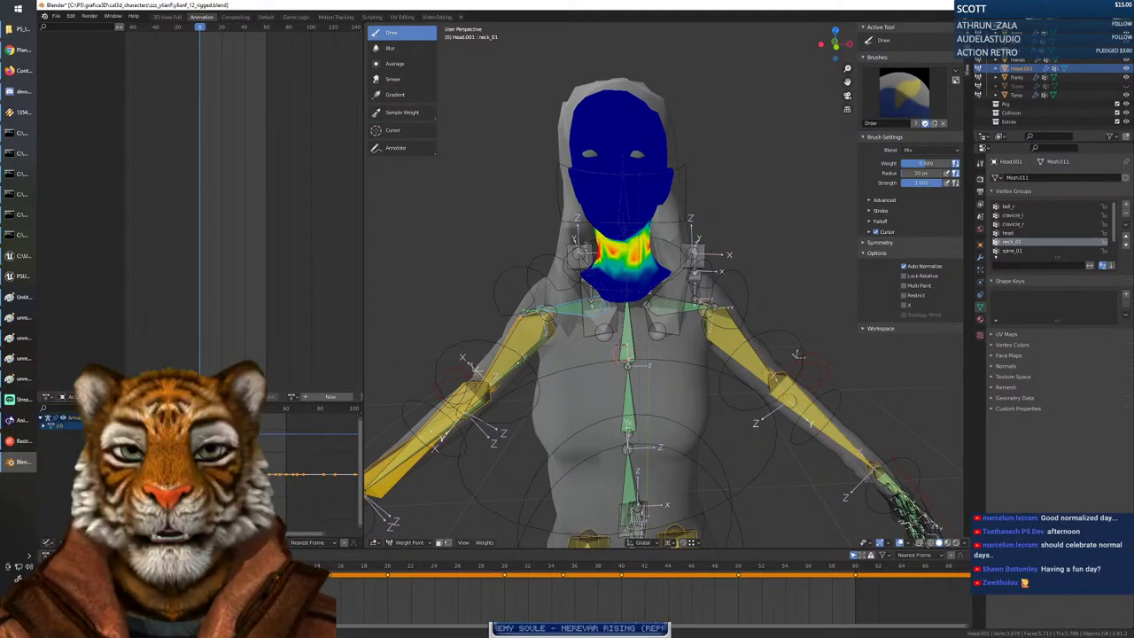
{"action": "middle_click_drag", "start_coordinate": [598, 310], "coordinate": [554, 301]}
{"action": "right_click", "coordinate": [553, 301]}
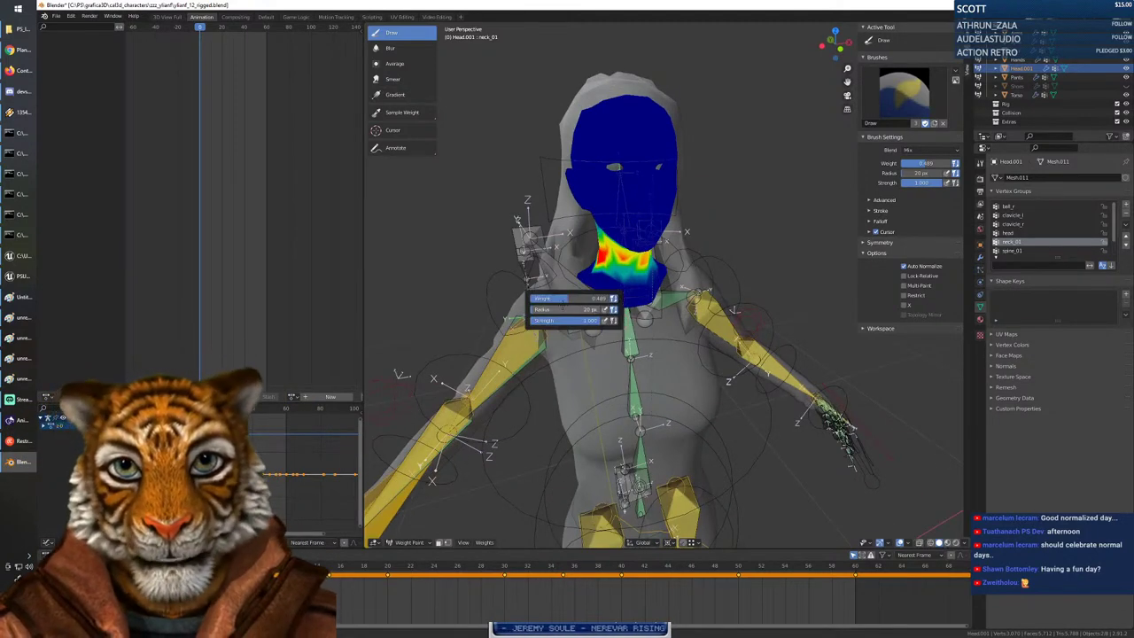
{"action": "left_click_drag", "start_coordinate": [558, 299], "coordinate": [546, 298]}
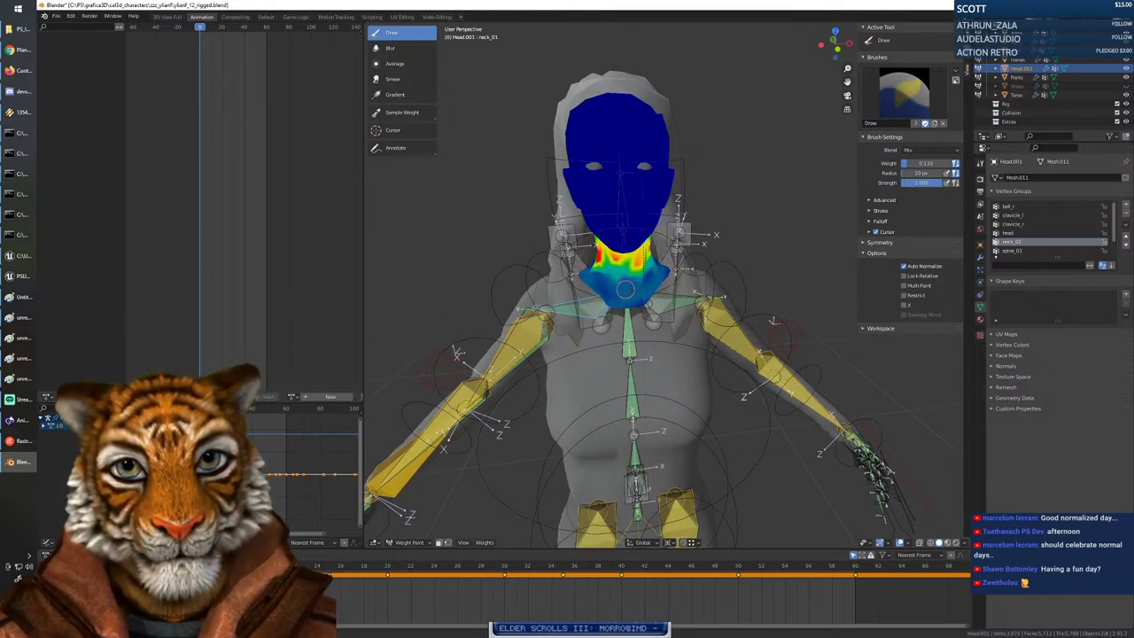
Continue painting the faint neck_01 weight around the sides and back of the neck base.
{"action": "middle_click_drag", "start_coordinate": [532, 283], "coordinate": [571, 270]}
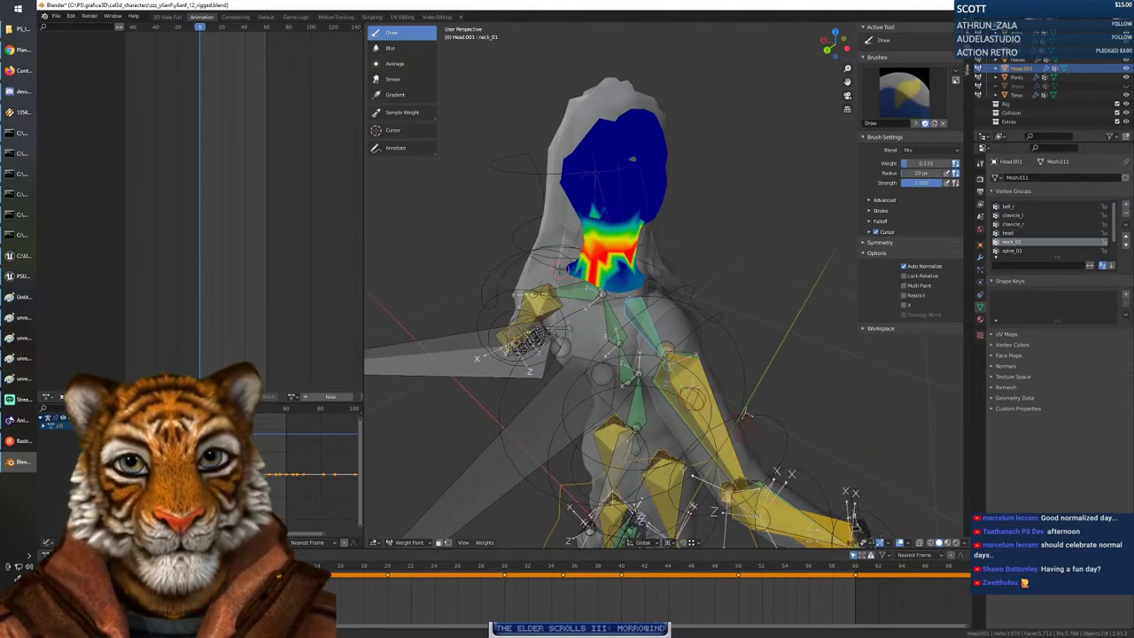
{"action": "middle_click_drag", "start_coordinate": [574, 274], "coordinate": [620, 282]}
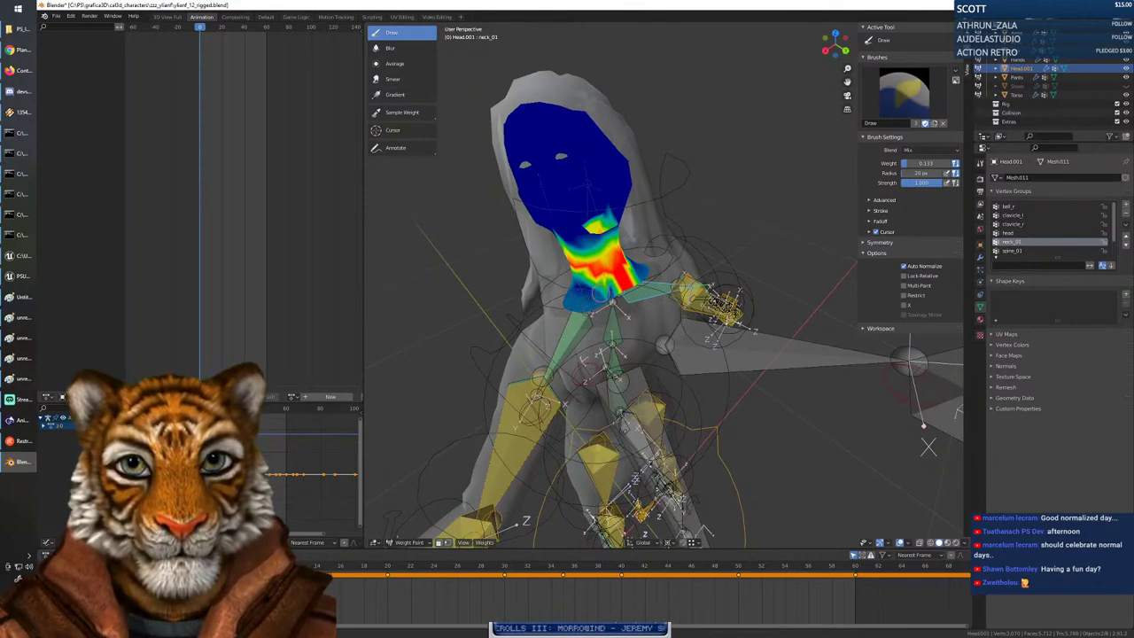
{"action": "middle_click_drag", "start_coordinate": [575, 312], "coordinate": [593, 319]}
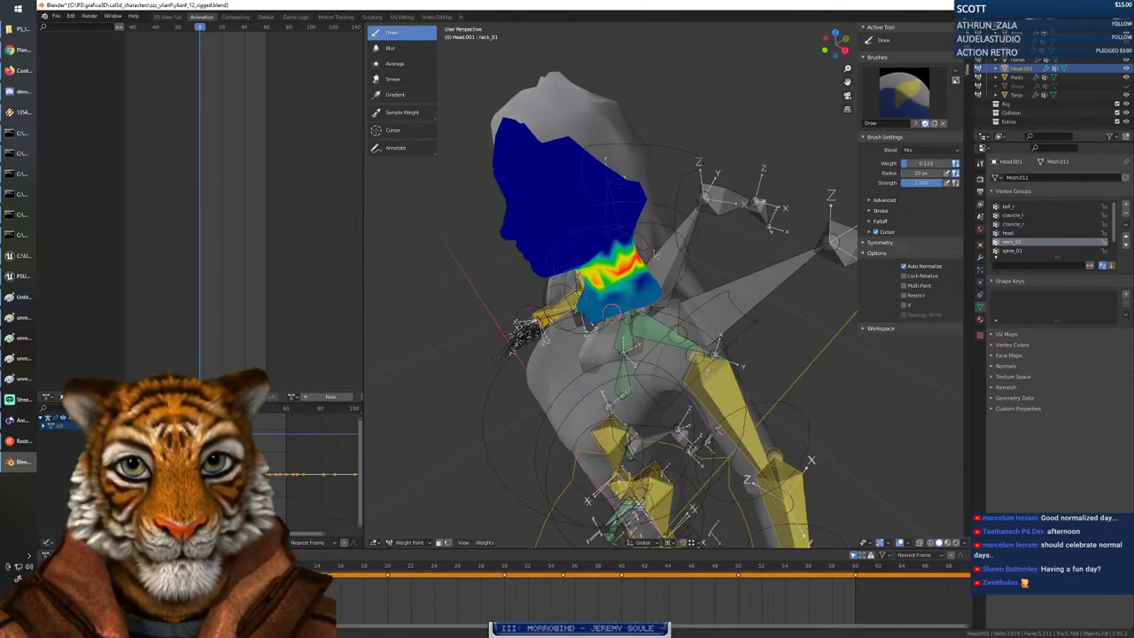
{"action": "middle_click_drag", "start_coordinate": [612, 304], "coordinate": [488, 281]}
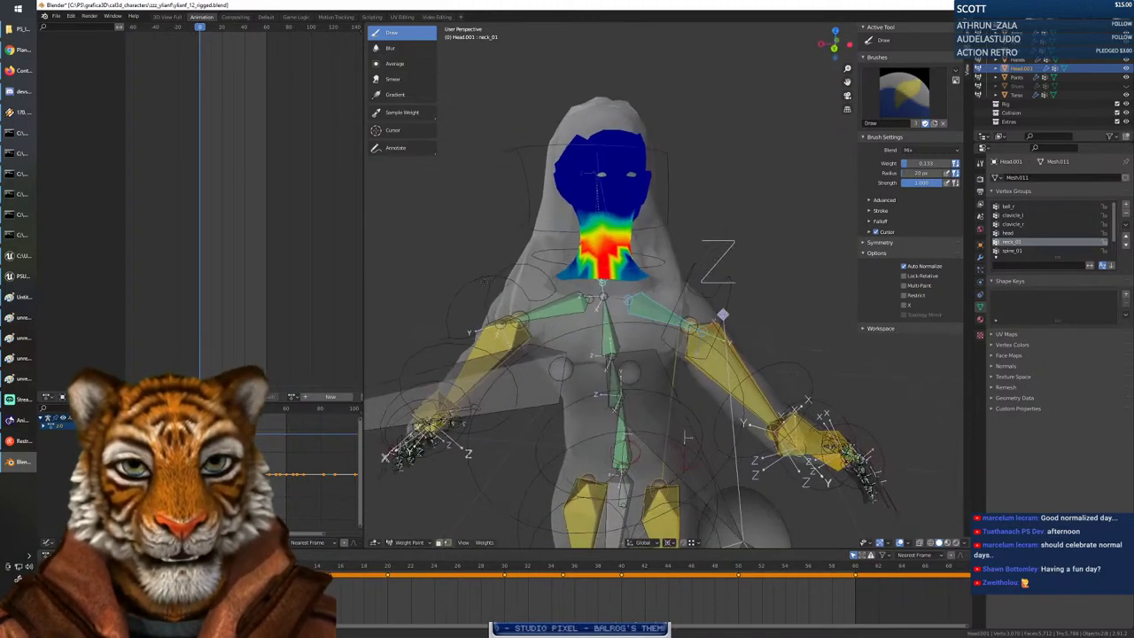
Pick the clavicle_r bone and paint its weight along the back and side of the neck base with a brush weight of about 0.79.
{"action": "left_click", "coordinate": [645, 308], "text": "ctrl"}
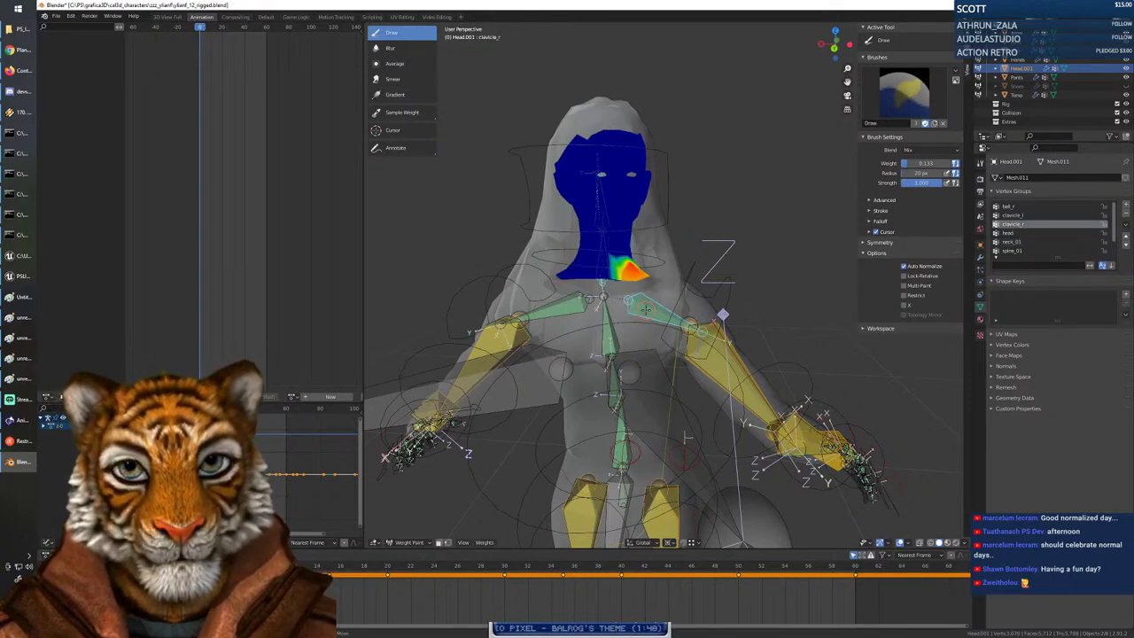
{"action": "middle_click_drag", "start_coordinate": [664, 299], "coordinate": [648, 338]}
{"action": "right_click", "coordinate": [591, 283]}
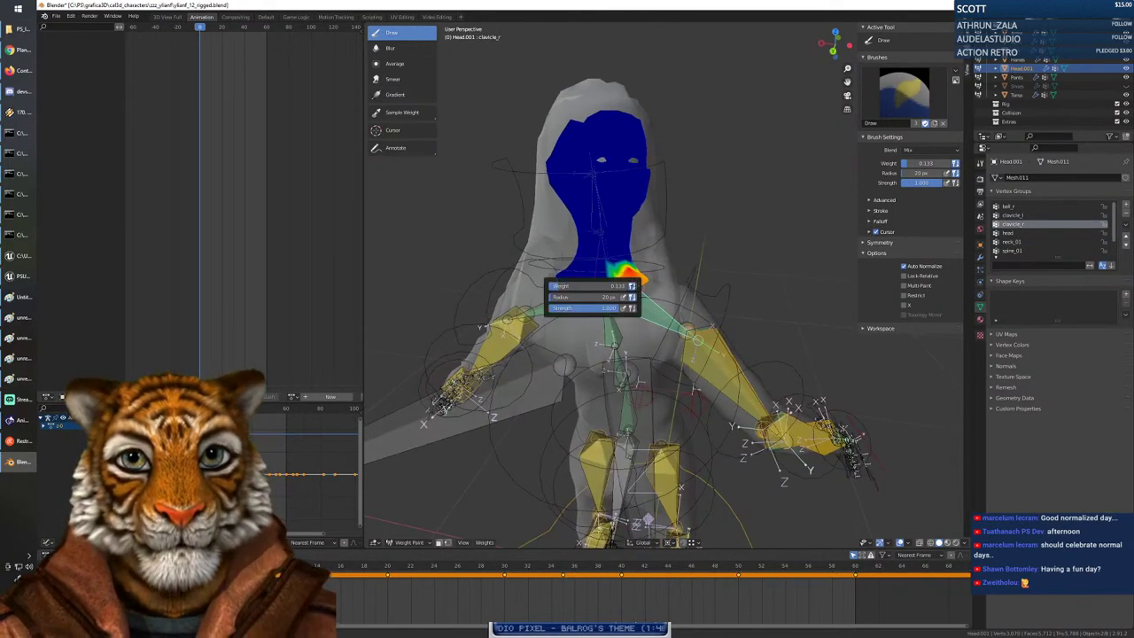
{"action": "mouse_move", "coordinate": [577, 286]}
{"action": "left_mouse_down"}
{"action": "mouse_move", "coordinate": [620, 286]}
{"action": "mouse_move", "coordinate": [606, 286]}
{"action": "left_mouse_up"}
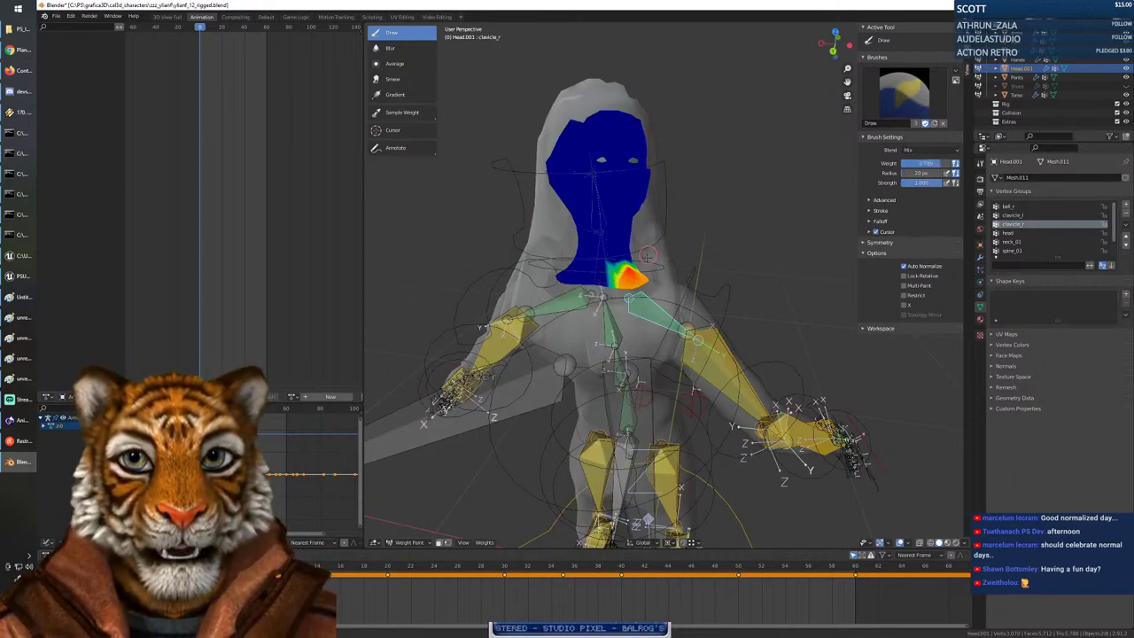
{"action": "left_click_drag", "start_coordinate": [618, 276], "coordinate": [609, 282]}
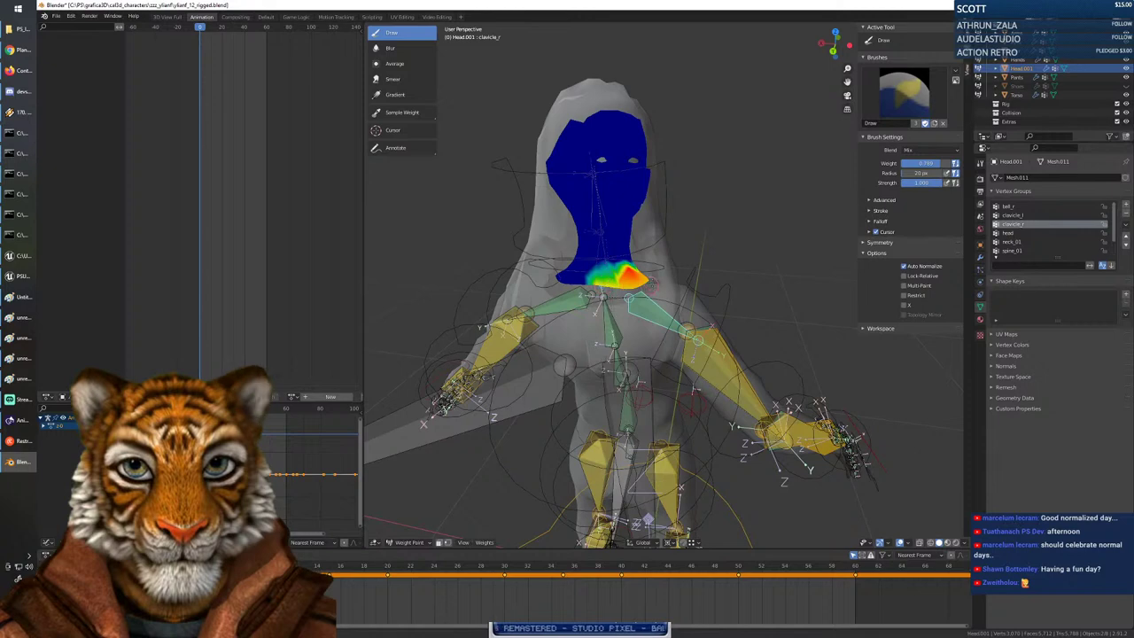
{"action": "mouse_move", "coordinate": [673, 302]}
{"action": "middle_mouse_down"}
{"action": "mouse_move", "coordinate": [514, 306]}
{"action": "mouse_move", "coordinate": [545, 305]}
{"action": "middle_mouse_up"}
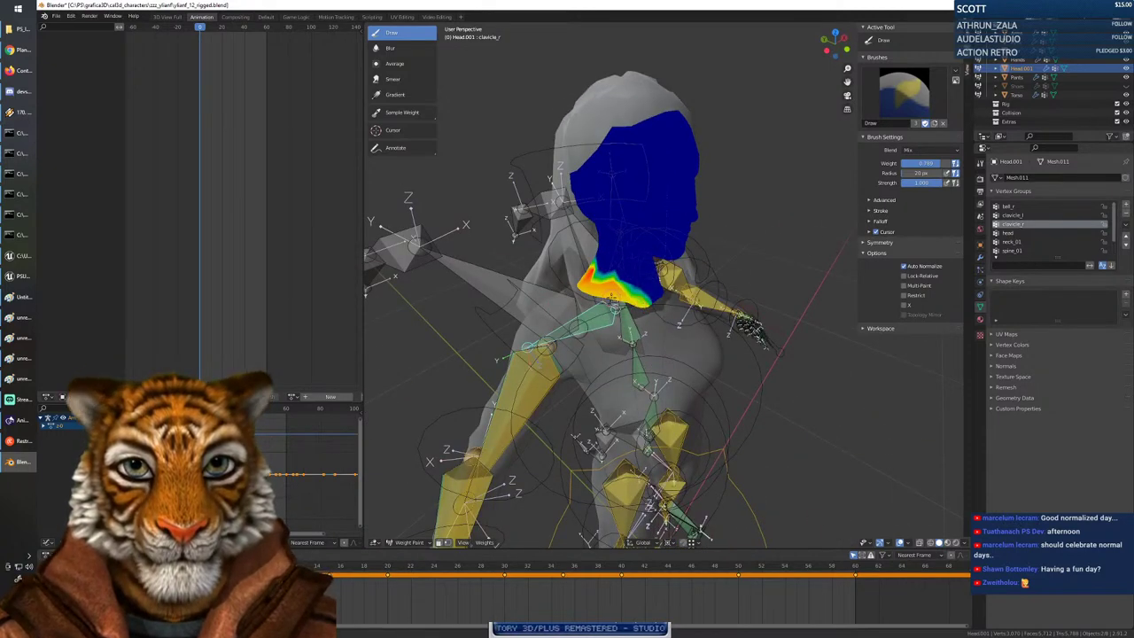
Pick the clavicle_l bone and paint its side of the neck base, fading the upper edge at the back with a brush weight of 0.228.
{"action": "mouse_move", "coordinate": [558, 291]}
{"action": "middle_mouse_down"}
{"action": "mouse_move", "coordinate": [620, 284]}
{"action": "mouse_move", "coordinate": [580, 306]}
{"action": "mouse_move", "coordinate": [581, 295]}
{"action": "mouse_move", "coordinate": [598, 302]}
{"action": "mouse_move", "coordinate": [536, 297]}
{"action": "middle_mouse_up"}
{"action": "left_click", "coordinate": [576, 319], "text": "ctrl"}
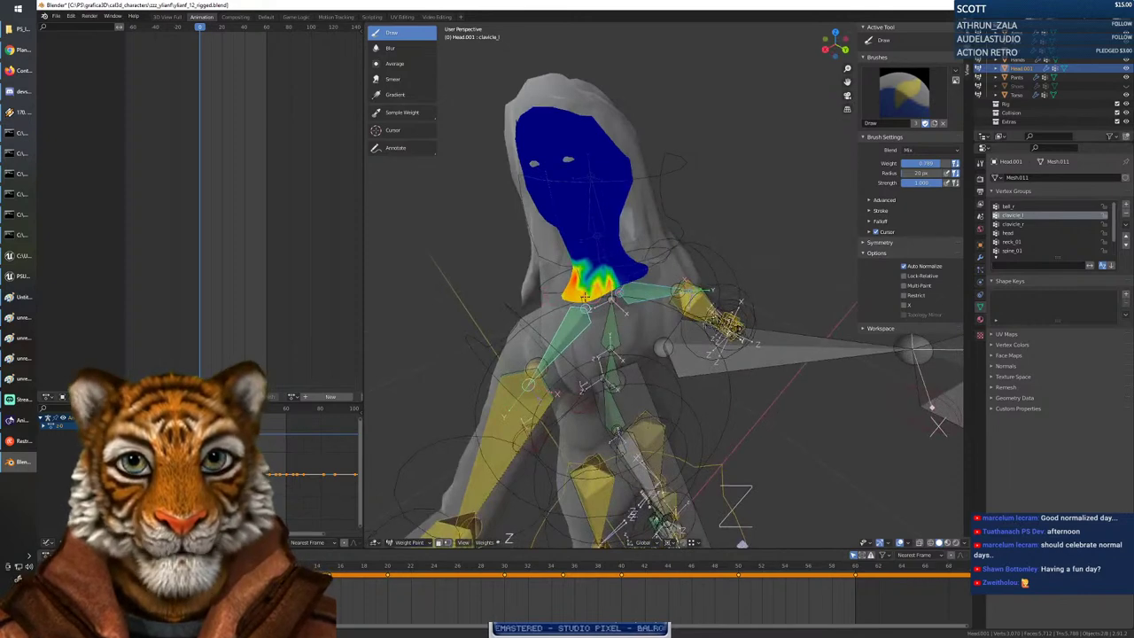
{"action": "middle_click_drag", "start_coordinate": [620, 297], "coordinate": [565, 295]}
{"action": "right_click", "coordinate": [565, 295]}
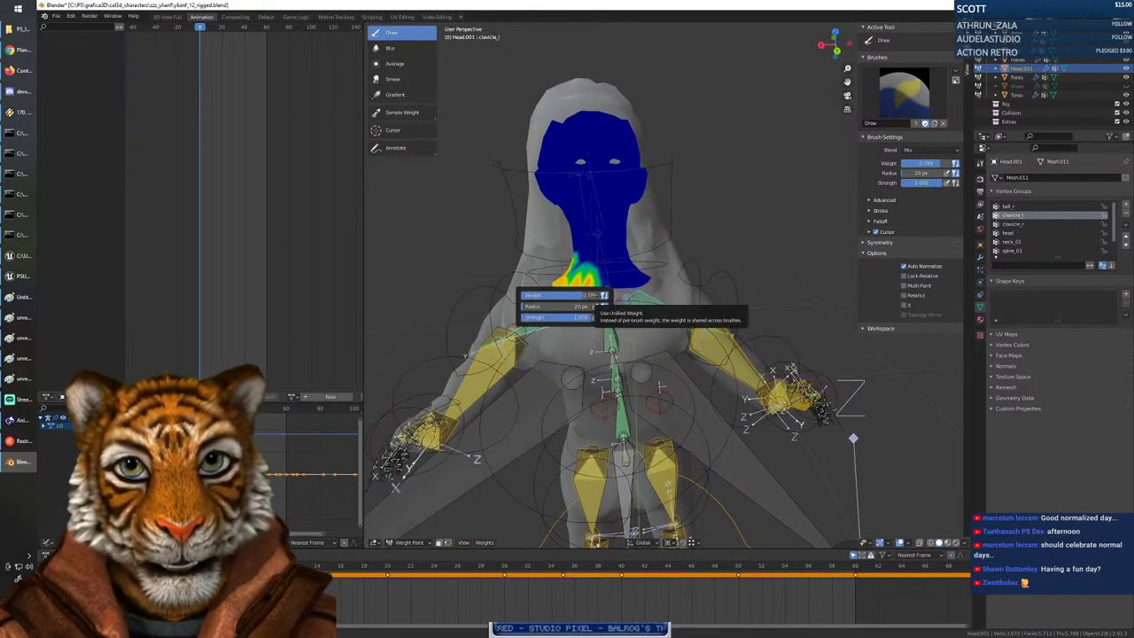
{"action": "left_click_drag", "start_coordinate": [556, 295], "coordinate": [531, 294]}
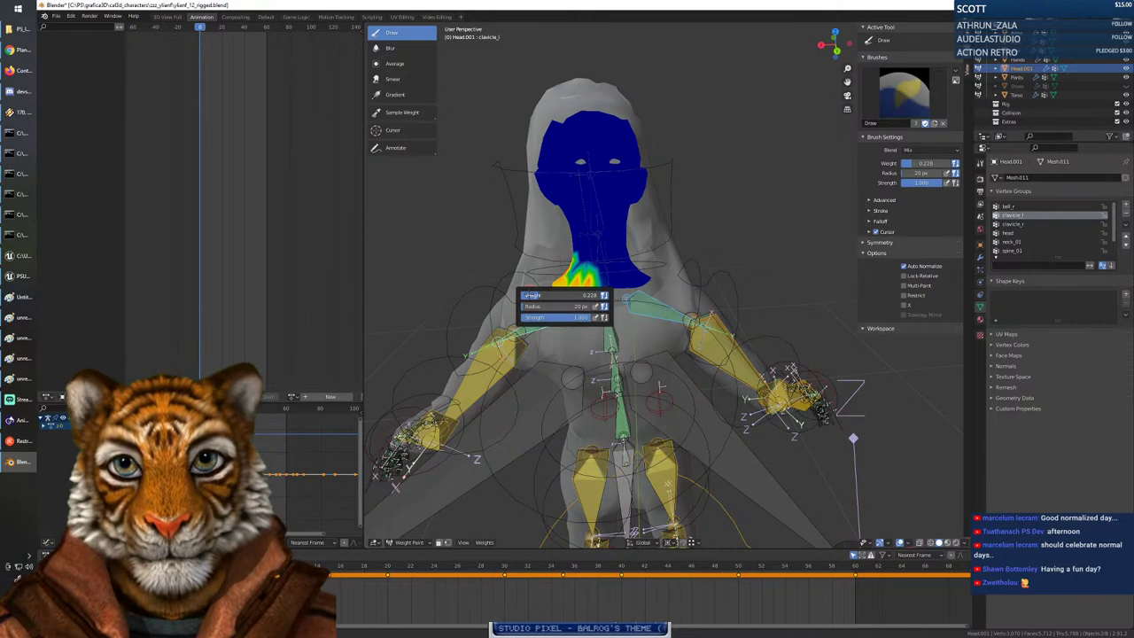
{"action": "left_click_drag", "start_coordinate": [583, 259], "coordinate": [566, 264]}
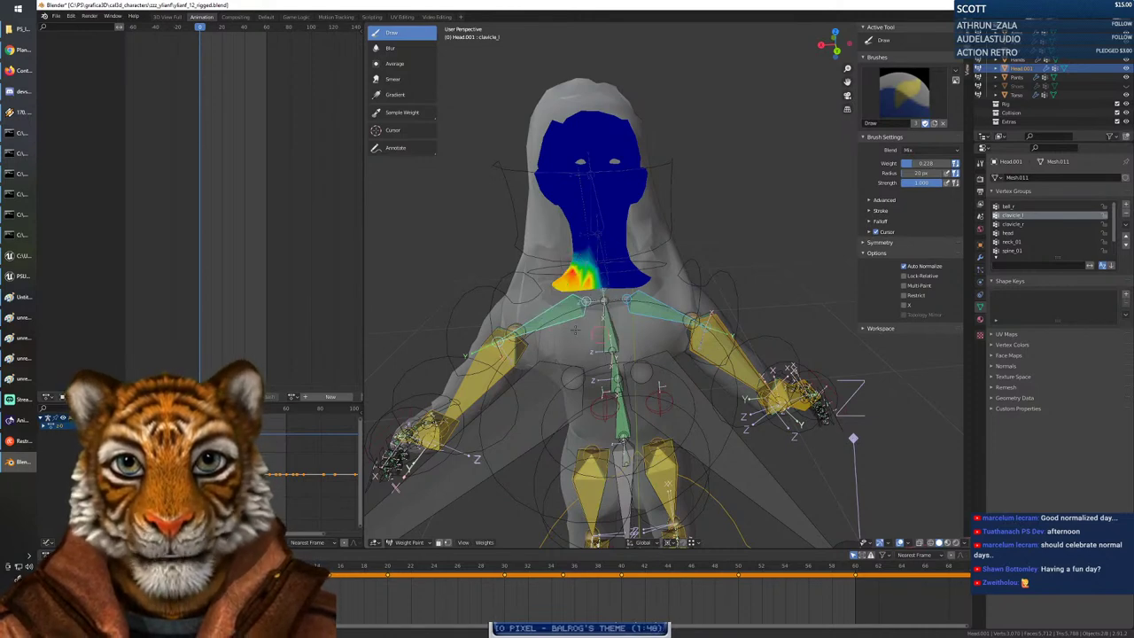
Switch to the clavicle_r bone and extend its weight slightly up the neck with a brush weight of 0.228.
{"action": "middle_click_drag", "start_coordinate": [576, 329], "coordinate": [620, 350]}
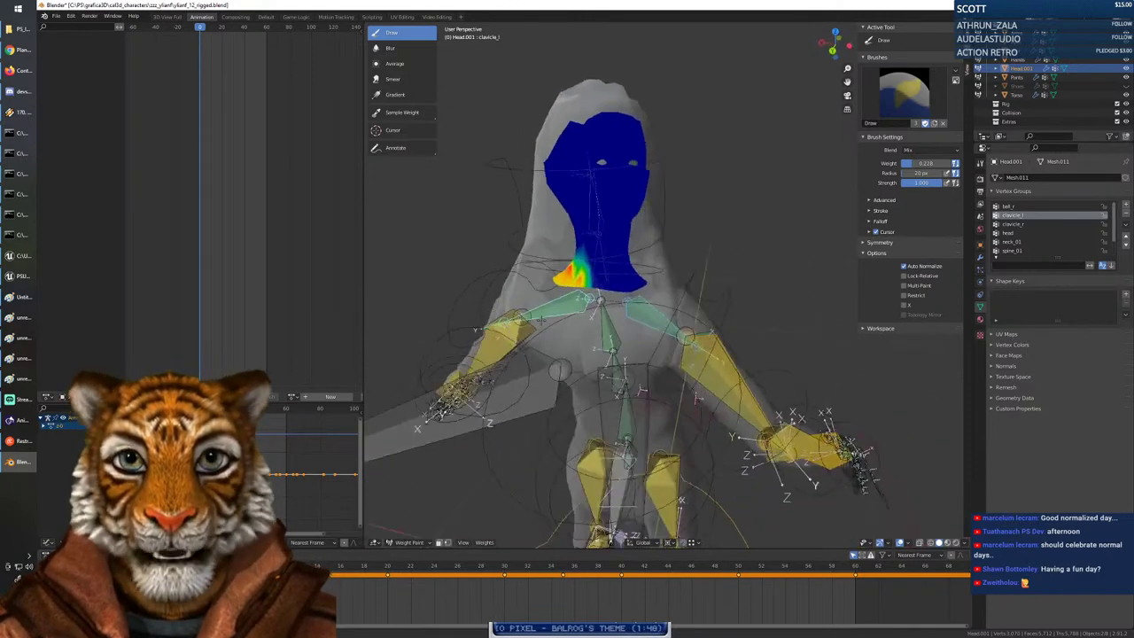
{"action": "left_click", "coordinate": [631, 311], "text": "ctrl"}
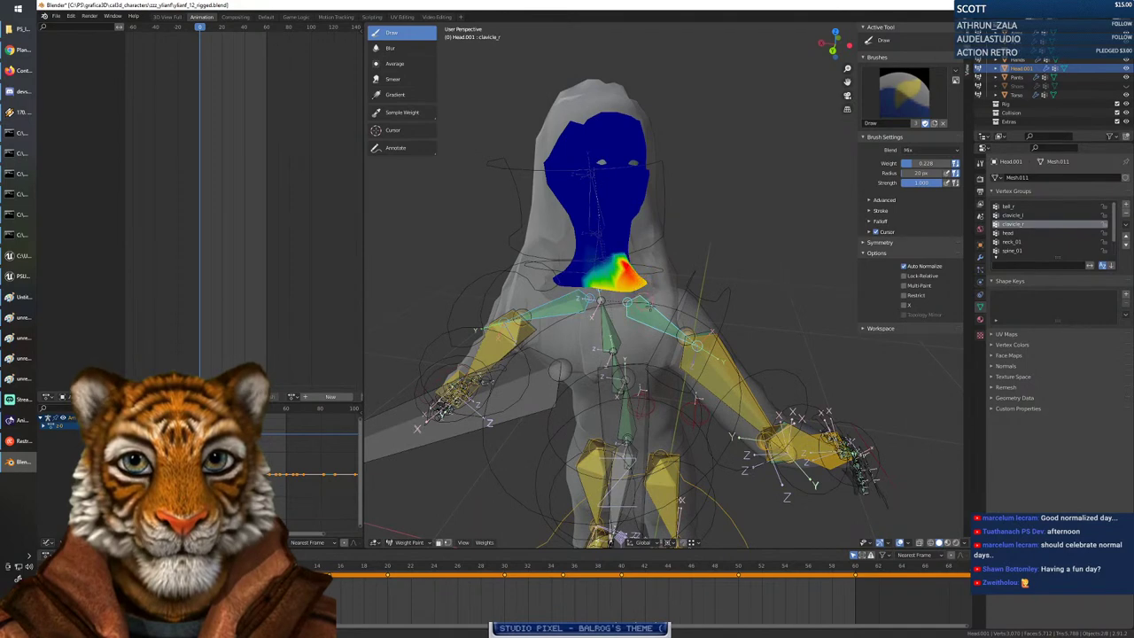
{"action": "mouse_move", "coordinate": [601, 301]}
{"action": "middle_mouse_down"}
{"action": "mouse_move", "coordinate": [592, 271]}
{"action": "mouse_move", "coordinate": [620, 292]}
{"action": "mouse_move", "coordinate": [611, 329]}
{"action": "mouse_move", "coordinate": [625, 328]}
{"action": "mouse_move", "coordinate": [634, 283]}
{"action": "middle_mouse_up"}
Pick the neck_01 bone and strengthen its weight around the middle of the neck with a brush weight of about 0.778.
{"action": "left_click", "coordinate": [598, 252], "text": "ctrl"}
{"action": "right_click", "coordinate": [635, 282]}
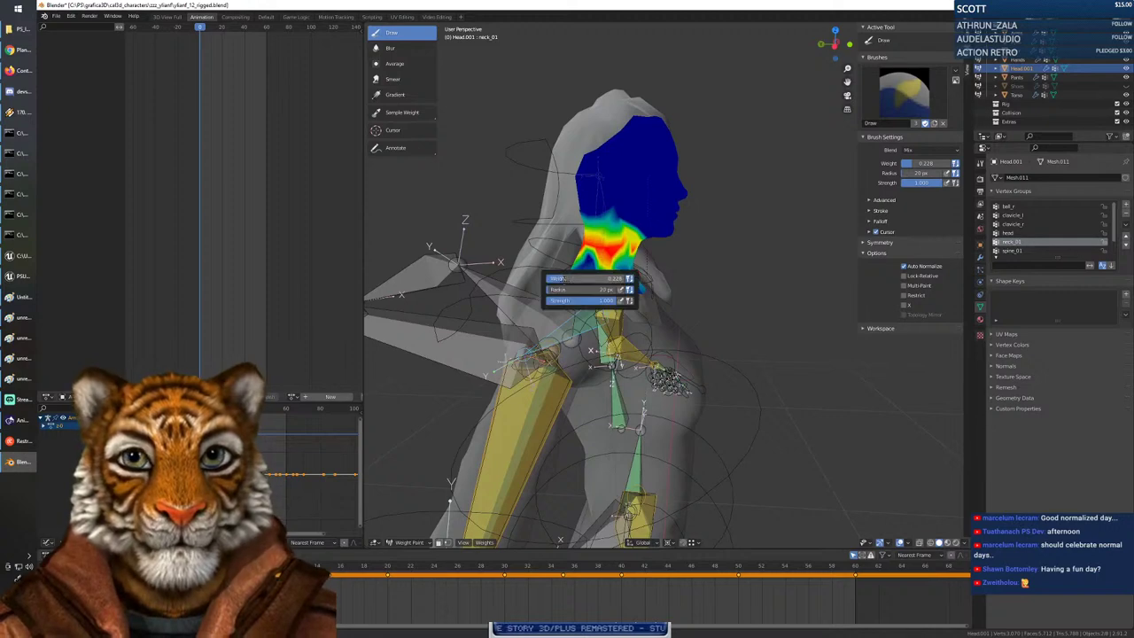
{"action": "mouse_move", "coordinate": [562, 279]}
{"action": "left_mouse_down"}
{"action": "mouse_move", "coordinate": [610, 278]}
{"action": "mouse_move", "coordinate": [609, 254]}
{"action": "left_mouse_up"}
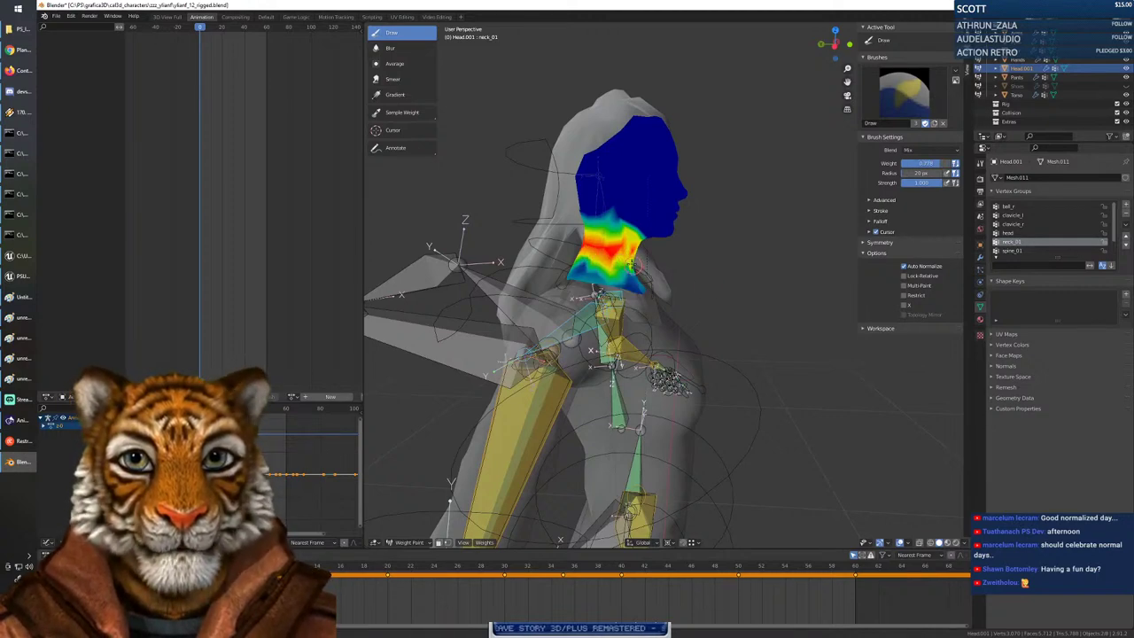
{"action": "middle_click_drag", "start_coordinate": [630, 263], "coordinate": [832, 393]}
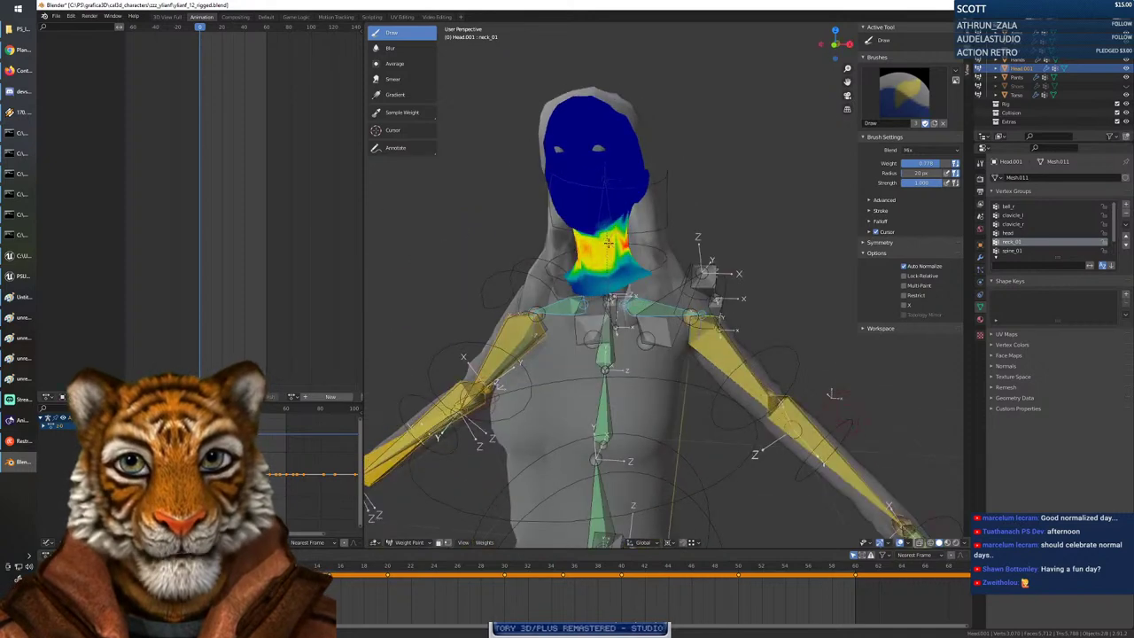
{"action": "left_click_drag", "start_coordinate": [608, 243], "coordinate": [627, 250]}
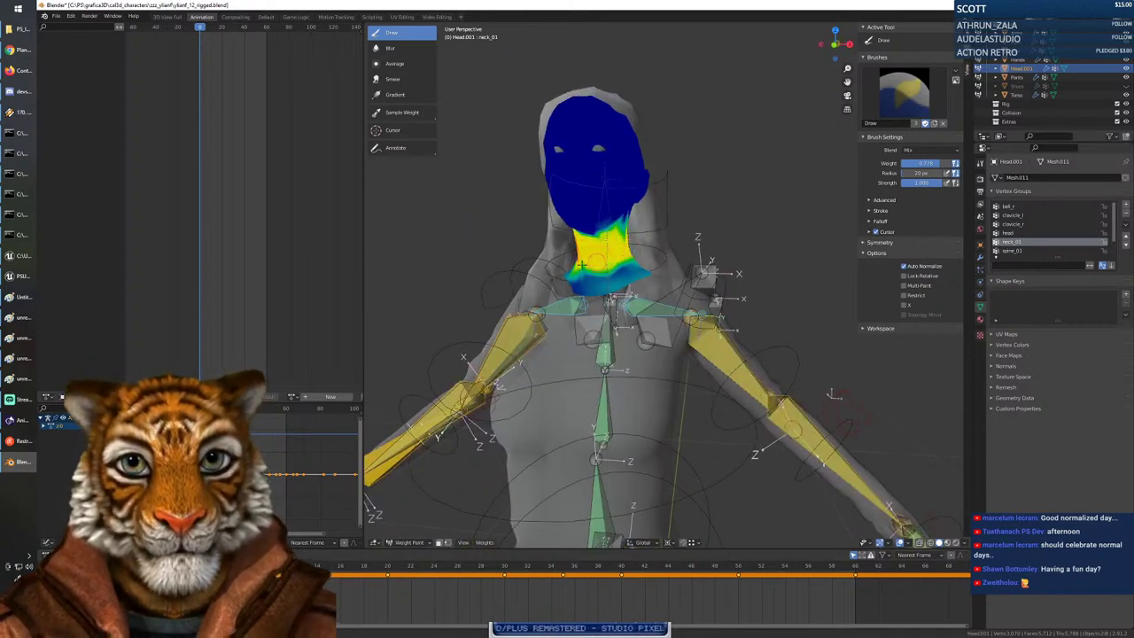
{"action": "middle_click_drag", "start_coordinate": [580, 265], "coordinate": [641, 266]}
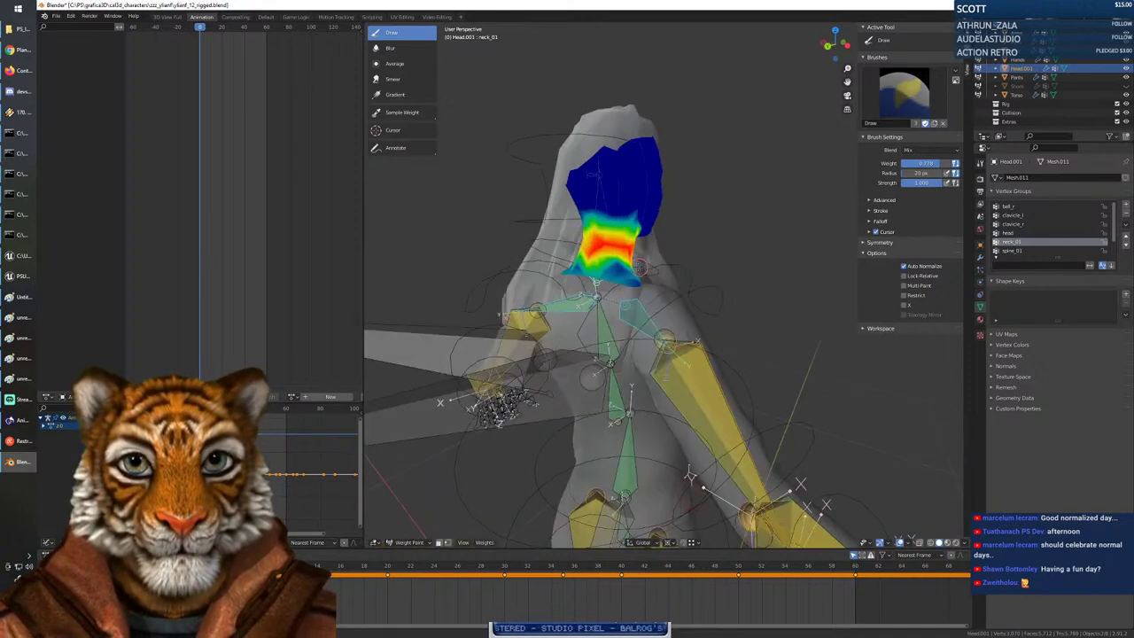
Paint neck_01 at a brush weight of 1.000 on the front of the neck, and display the head vertex group for comparison.
{"action": "middle_click_drag", "start_coordinate": [549, 260], "coordinate": [700, 252]}
{"action": "mouse_move", "coordinate": [620, 253]}
{"action": "middle_mouse_down"}
{"action": "mouse_move", "coordinate": [599, 256]}
{"action": "mouse_move", "coordinate": [623, 271]}
{"action": "middle_mouse_up"}
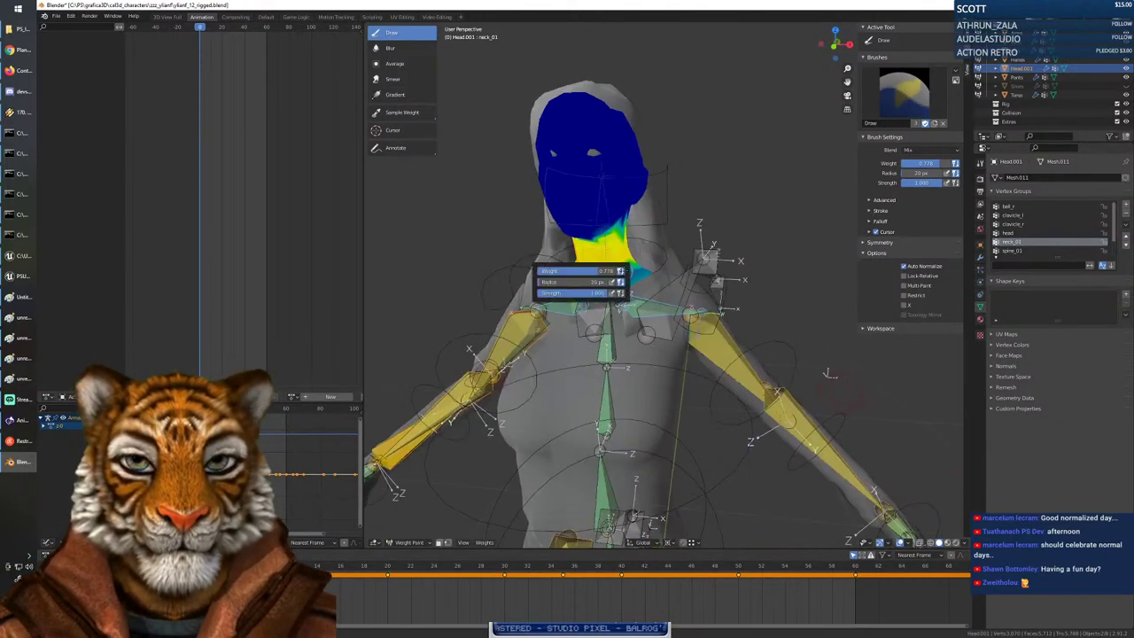
{"action": "mouse_move", "coordinate": [600, 271]}
{"action": "left_mouse_down"}
{"action": "mouse_move", "coordinate": [619, 271]}
{"action": "mouse_move", "coordinate": [592, 256]}
{"action": "left_mouse_up"}
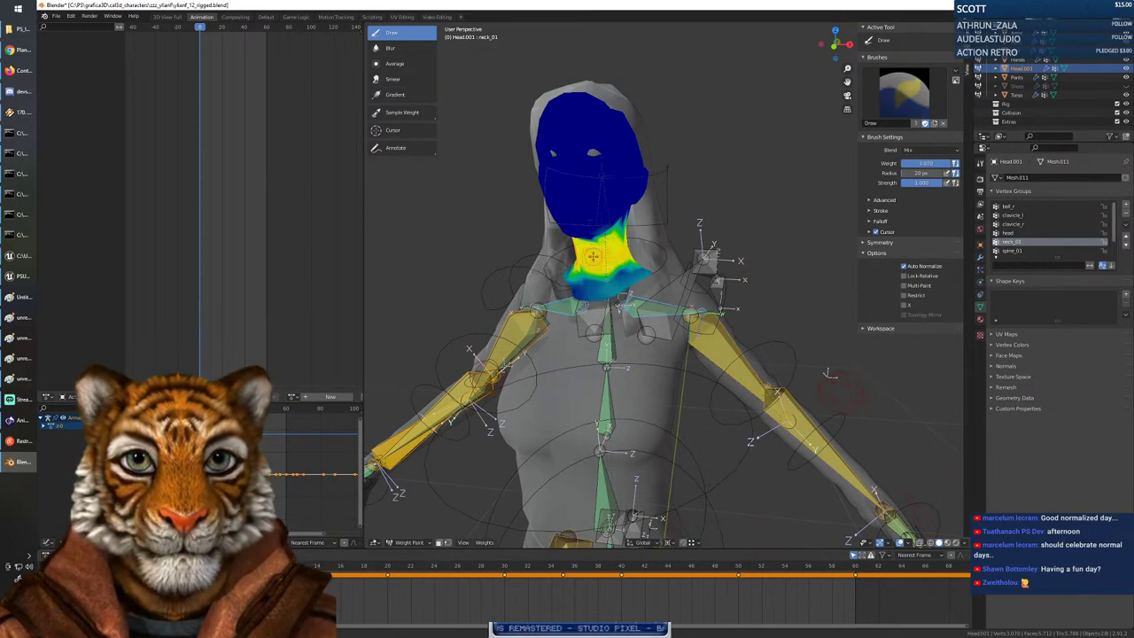
{"action": "mouse_move", "coordinate": [554, 260]}
{"action": "middle_mouse_down"}
{"action": "mouse_move", "coordinate": [632, 249]}
{"action": "mouse_move", "coordinate": [616, 265]}
{"action": "mouse_move", "coordinate": [601, 247]}
{"action": "mouse_move", "coordinate": [620, 257]}
{"action": "mouse_move", "coordinate": [589, 258]}
{"action": "mouse_move", "coordinate": [611, 262]}
{"action": "mouse_move", "coordinate": [591, 299]}
{"action": "middle_mouse_up"}
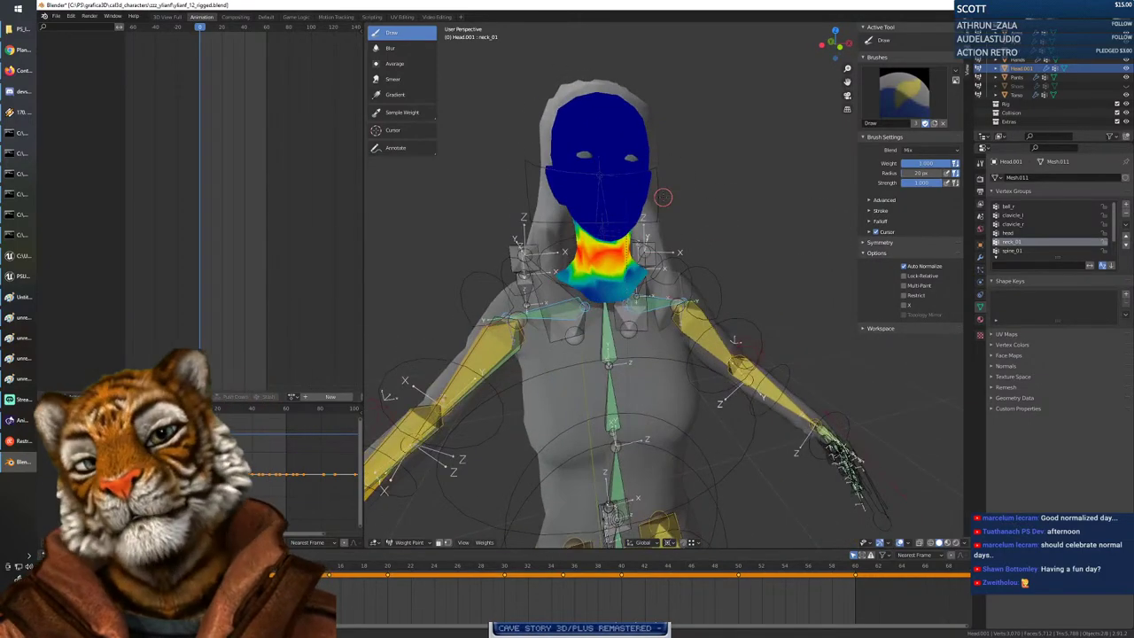
{"action": "left_click", "coordinate": [1027, 234]}
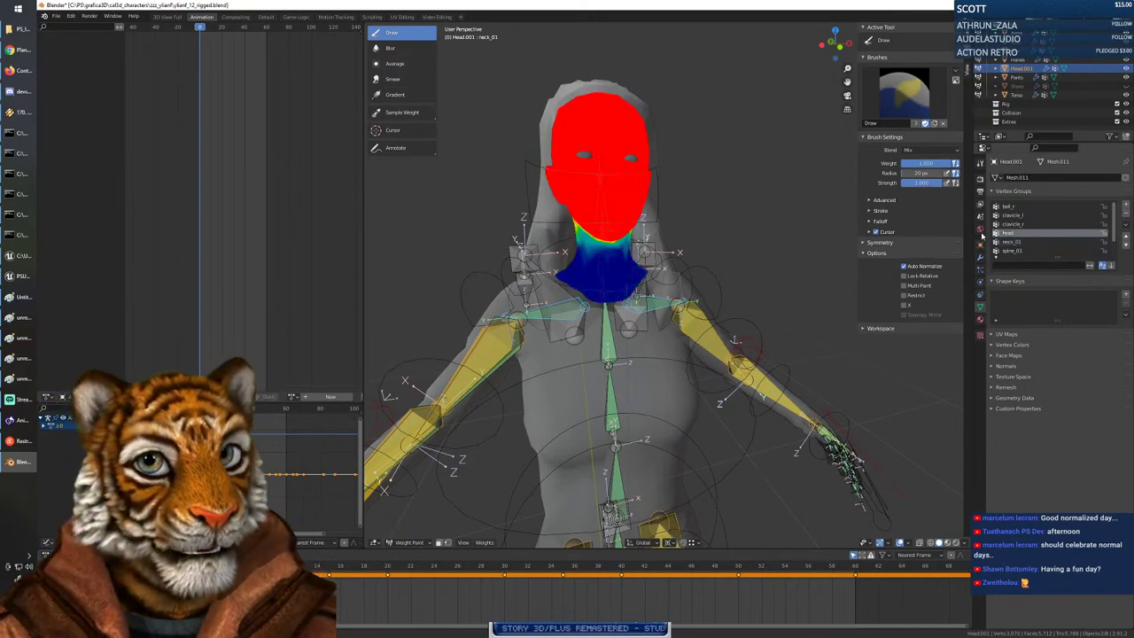
{"action": "middle_click_drag", "start_coordinate": [626, 288], "coordinate": [479, 318]}
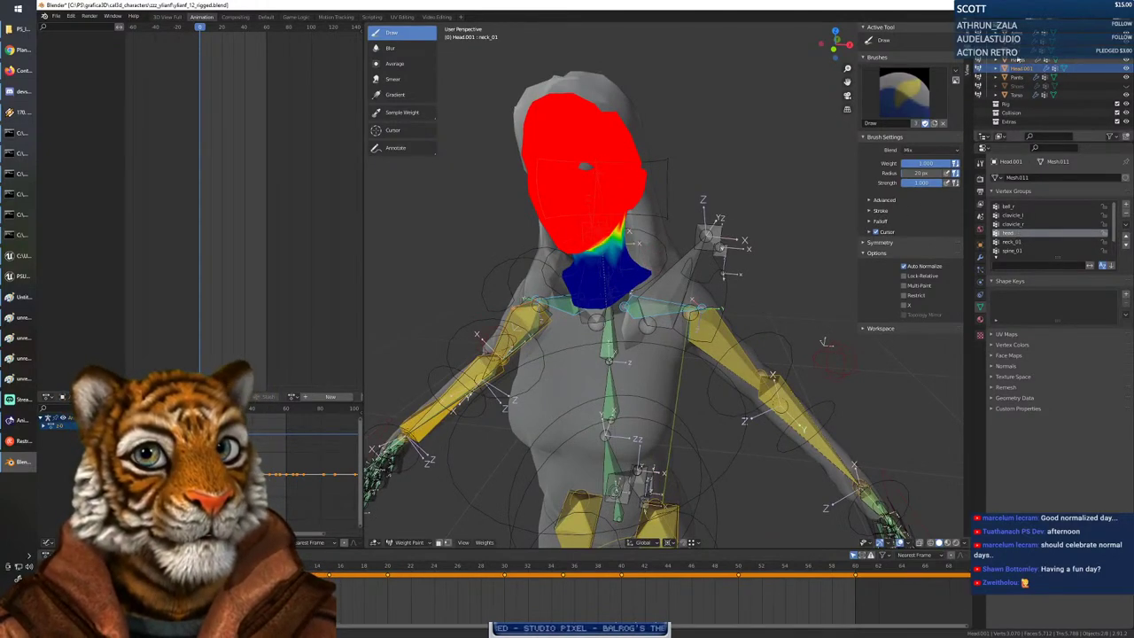
Select the Eyes object, put it into Weight Paint mode and make its head bone active.
{"action": "left_click", "coordinate": [1017, 51]}
{"action": "left_click", "coordinate": [1019, 43]}
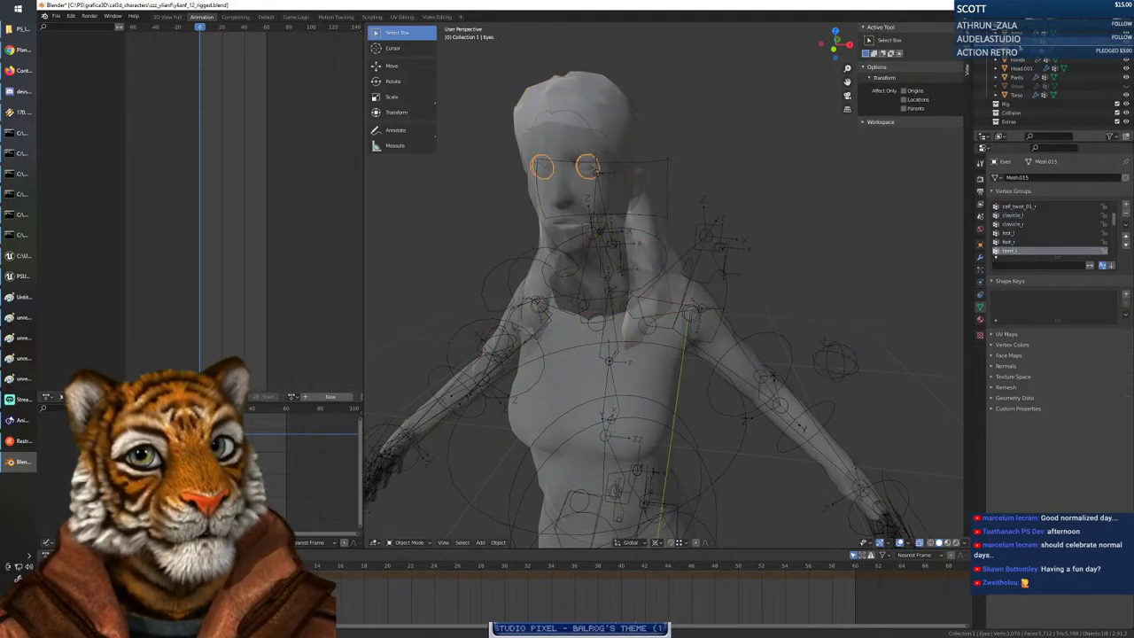
{"action": "left_click", "coordinate": [407, 542]}
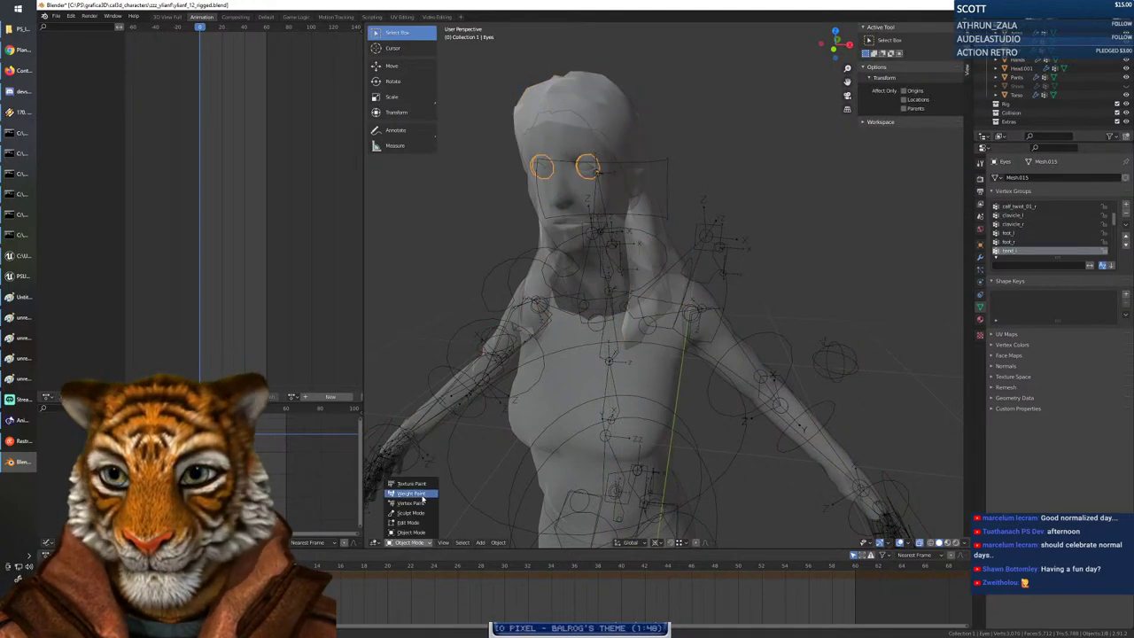
{"action": "left_click", "coordinate": [412, 503]}
{"action": "middle_click_drag", "start_coordinate": [575, 347], "coordinate": [731, 339]}
{"action": "left_click", "coordinate": [603, 197], "text": "ctrl"}
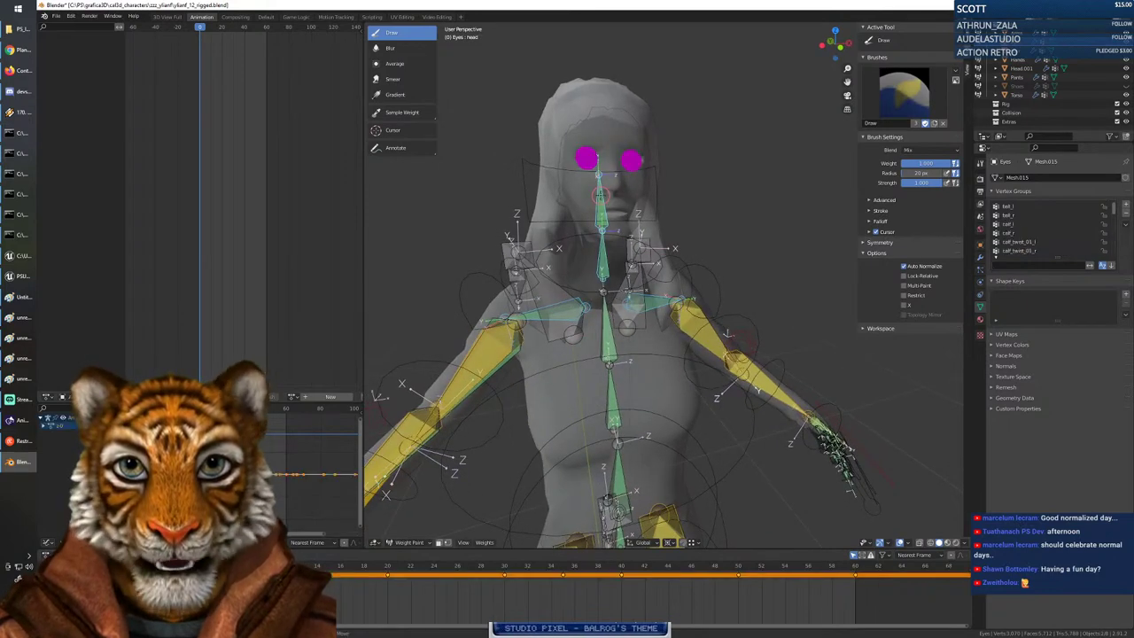
{"action": "middle_click_drag", "start_coordinate": [609, 275], "coordinate": [576, 270]}
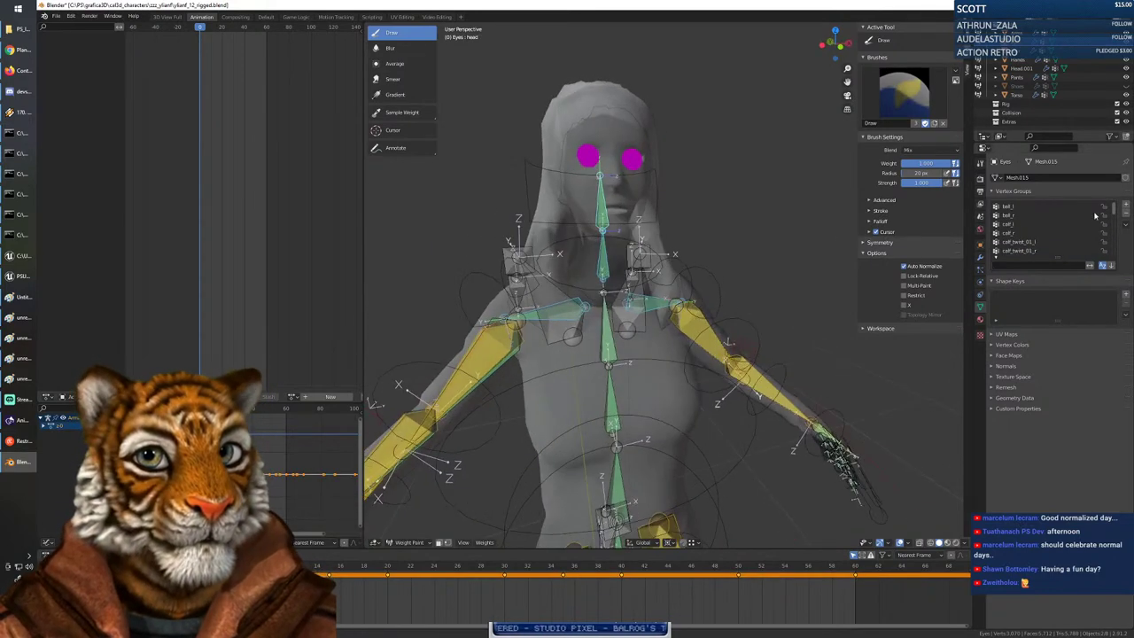
Examine the Eyes mesh's vertex groups for weights, checking those at the start and end of the list.
{"action": "left_click", "coordinate": [1023, 206]}
{"action": "left_click", "coordinate": [1019, 216]}
{"action": "left_click", "coordinate": [1019, 225]}
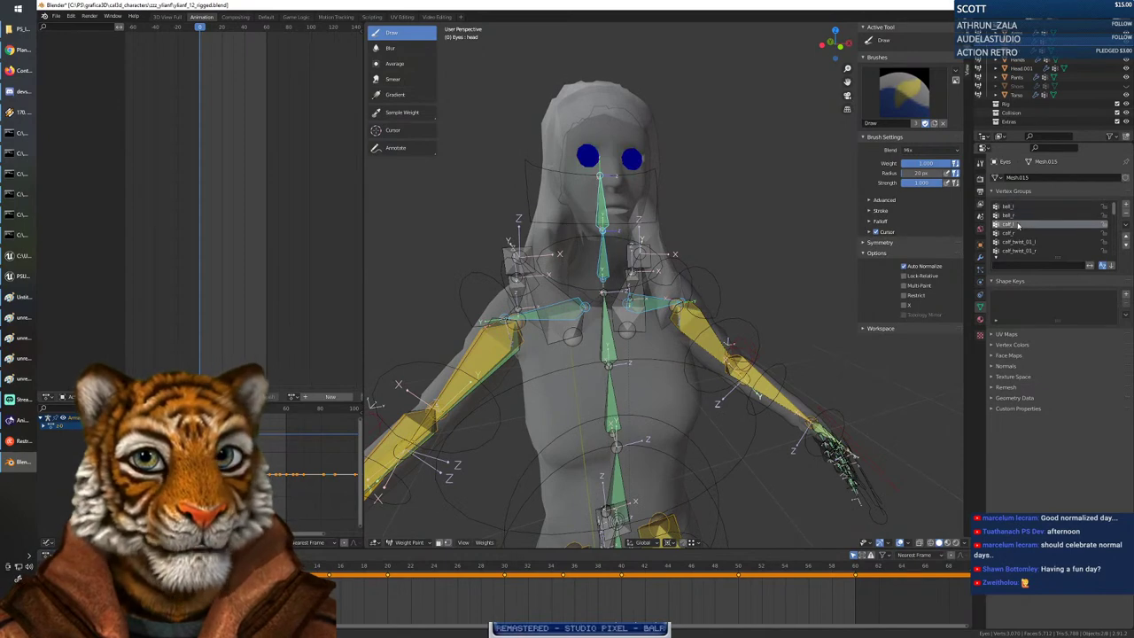
{"action": "left_click", "coordinate": [1019, 215]}
{"action": "left_click", "coordinate": [1019, 210]}
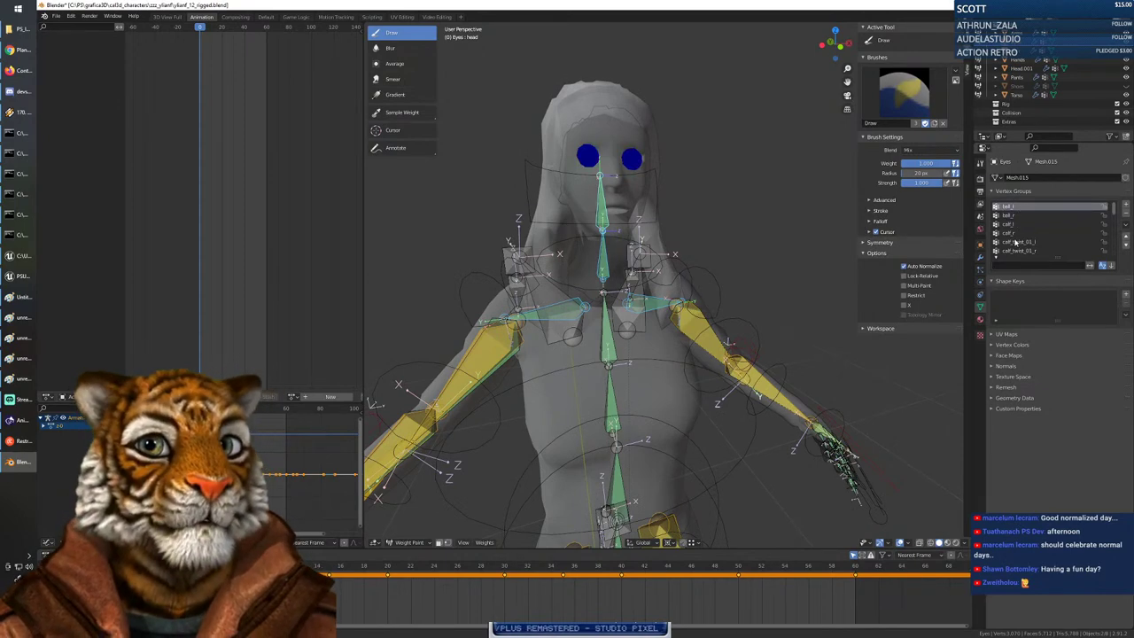
{"action": "scroll", "coordinate": [1019, 239], "scroll_direction": "down", "scroll_amount": 15}
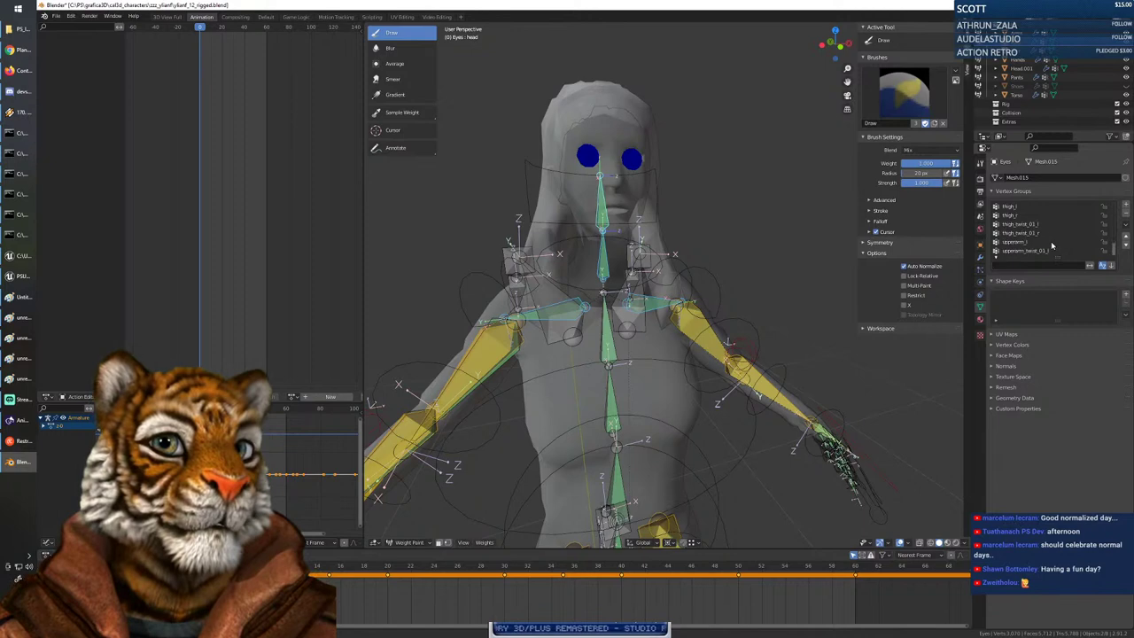
{"action": "left_click", "coordinate": [1023, 252]}
{"action": "left_click", "coordinate": [1023, 241]}
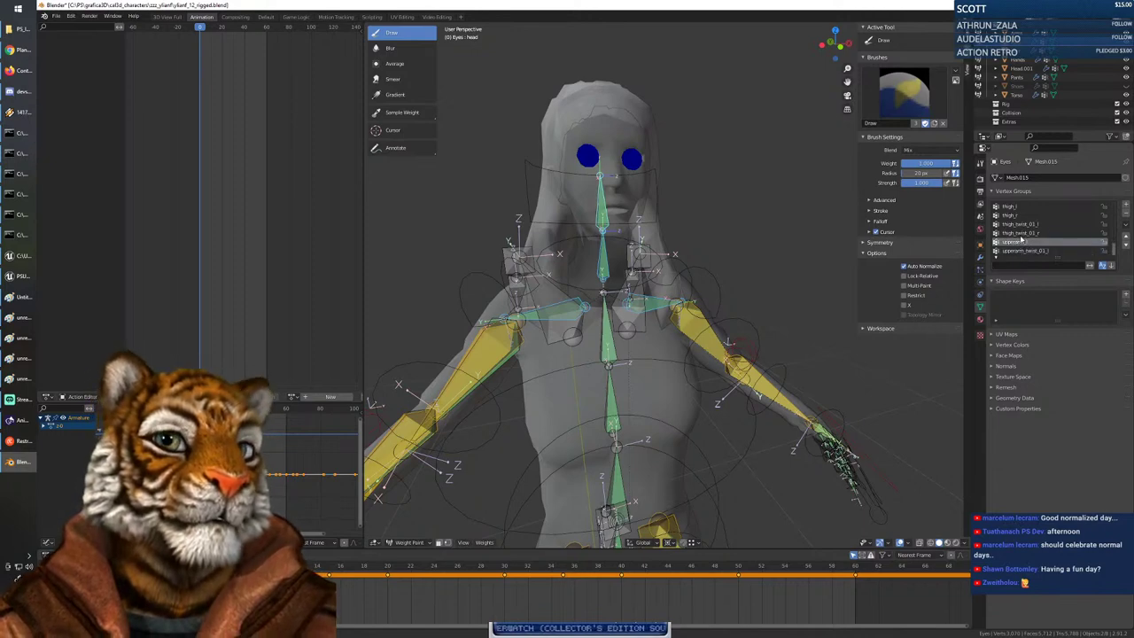
{"action": "left_click", "coordinate": [1024, 234]}
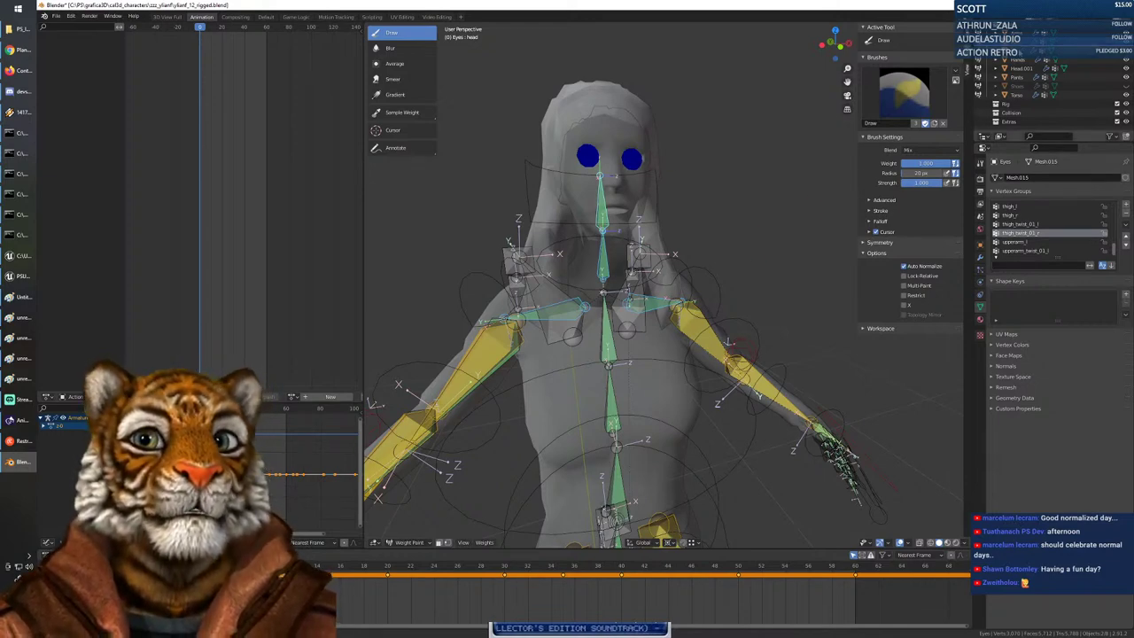
Display the head weights of Head.001 for comparison, and make the Eyes object active again.
{"action": "left_click", "coordinate": [1020, 50]}
{"action": "left_click", "coordinate": [1020, 44], "text": "ctrl"}
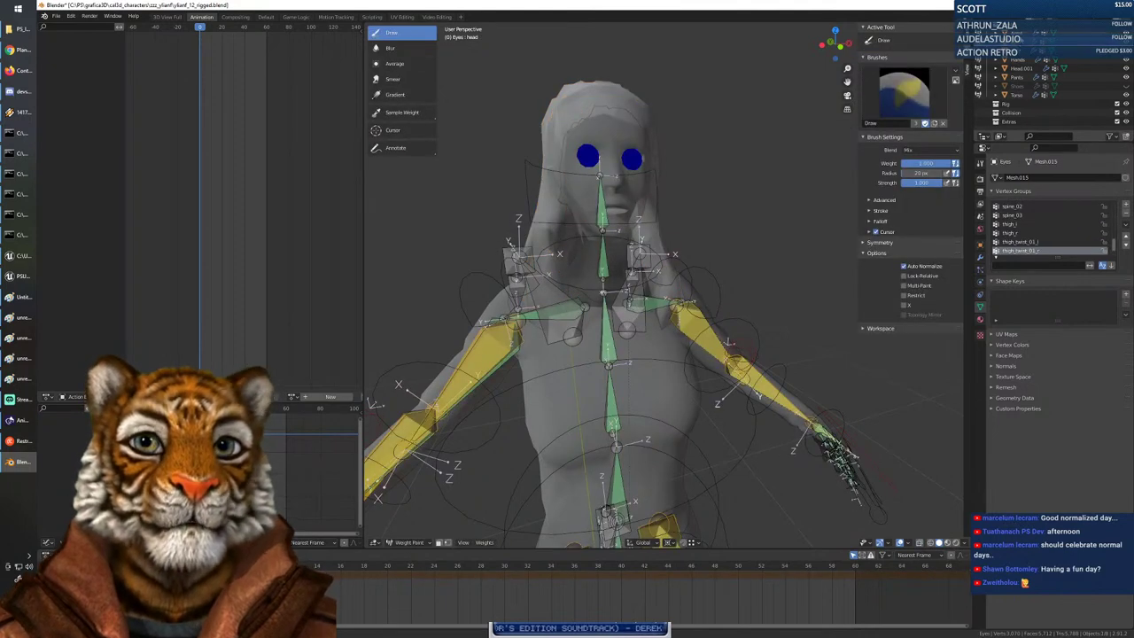
{"action": "left_click", "coordinate": [1023, 68]}
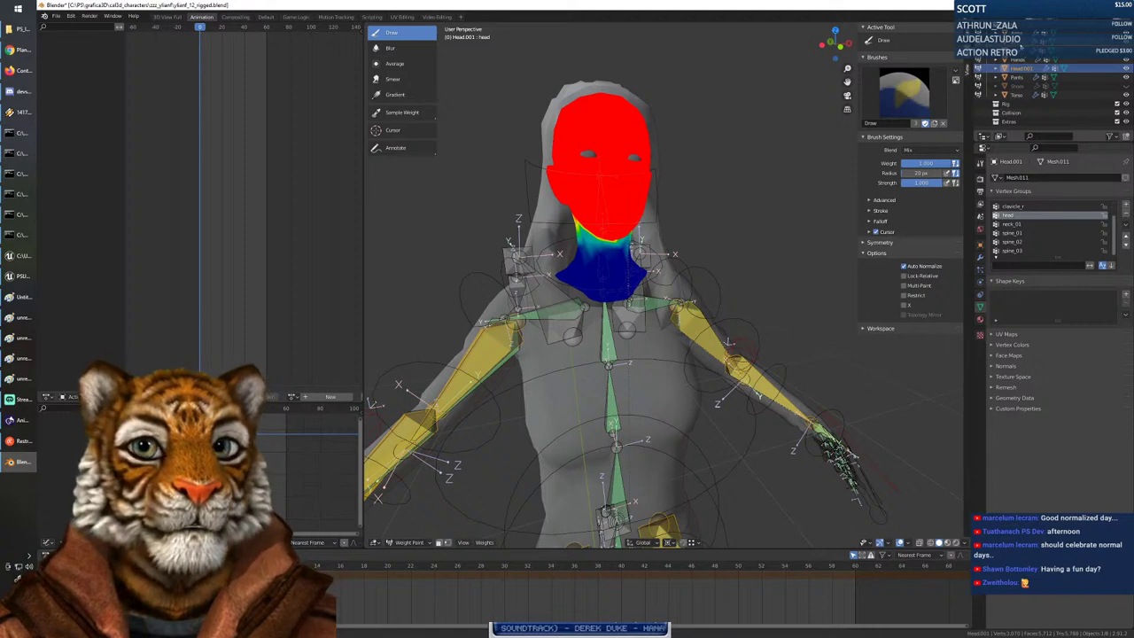
{"action": "left_click", "coordinate": [1019, 43]}
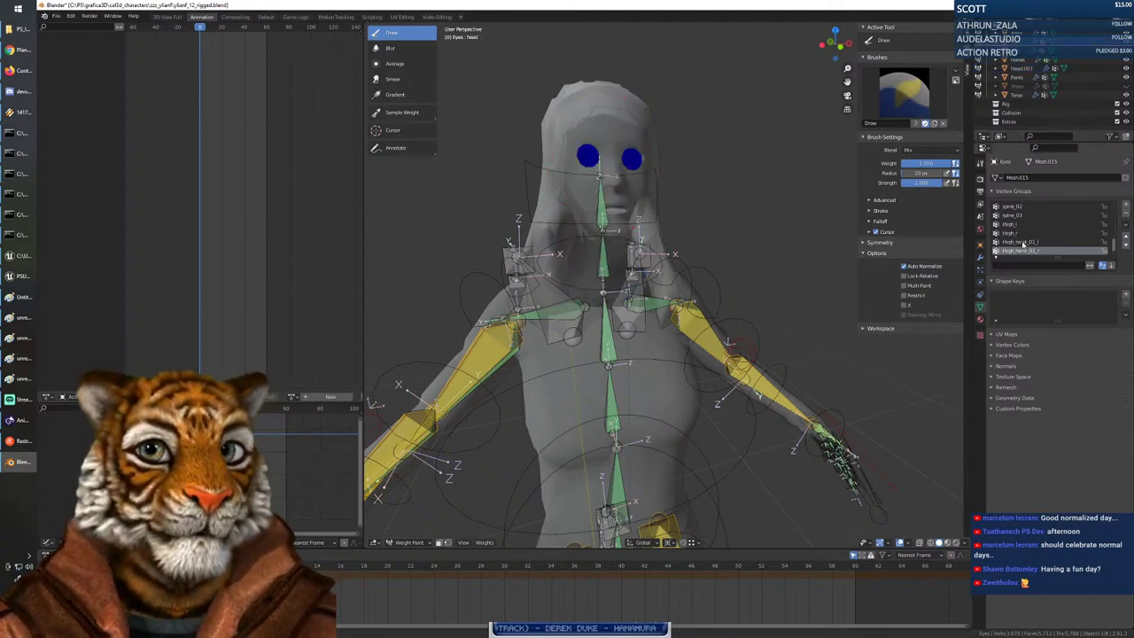
Delete all vertex groups from the Eyes mesh.
{"action": "scroll", "coordinate": [1023, 243], "scroll_direction": "down", "scroll_amount": 2}
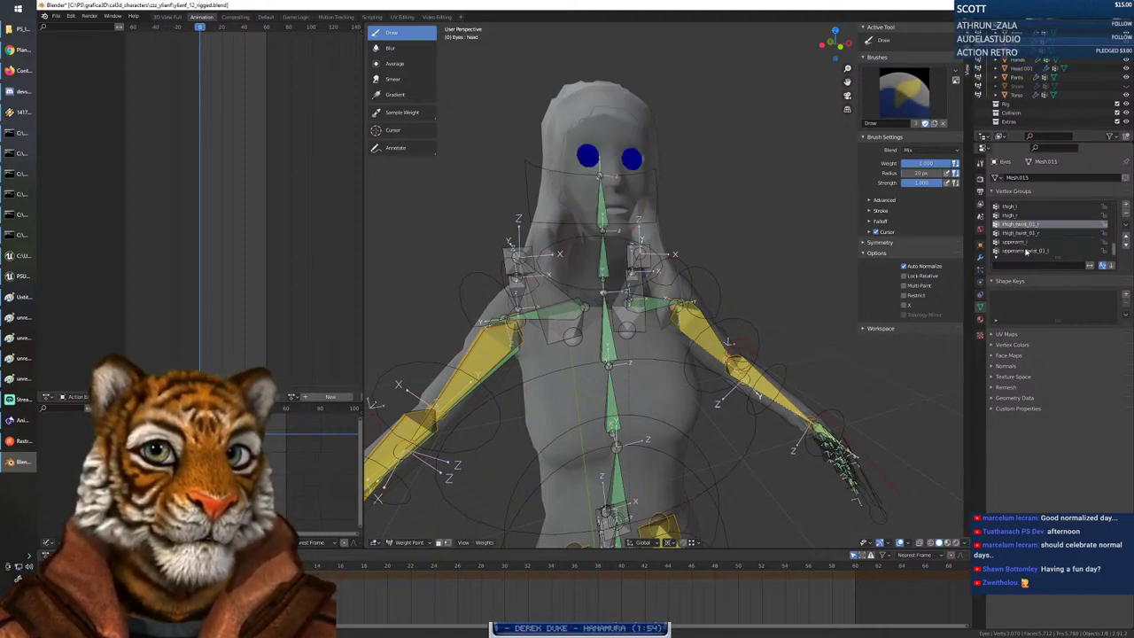
{"action": "left_click", "coordinate": [1026, 251]}
{"action": "left_click", "coordinate": [1125, 213]}
{"action": "left_click", "coordinate": [1125, 213]}
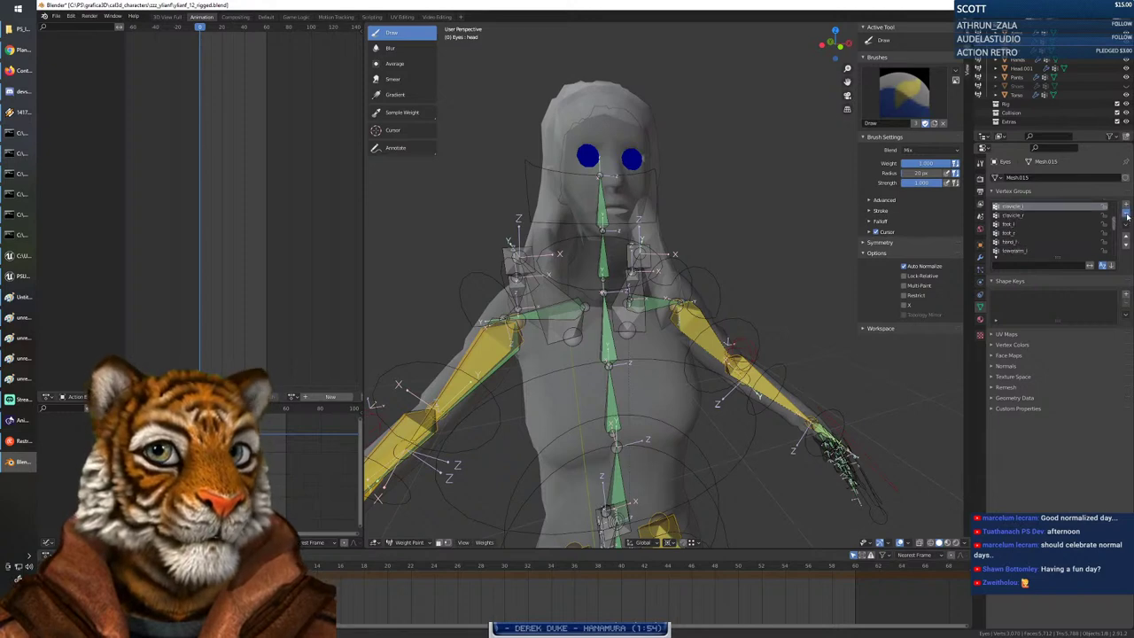
{"action": "left_click", "coordinate": [1126, 214]}
{"action": "left_click", "coordinate": [1126, 215]}
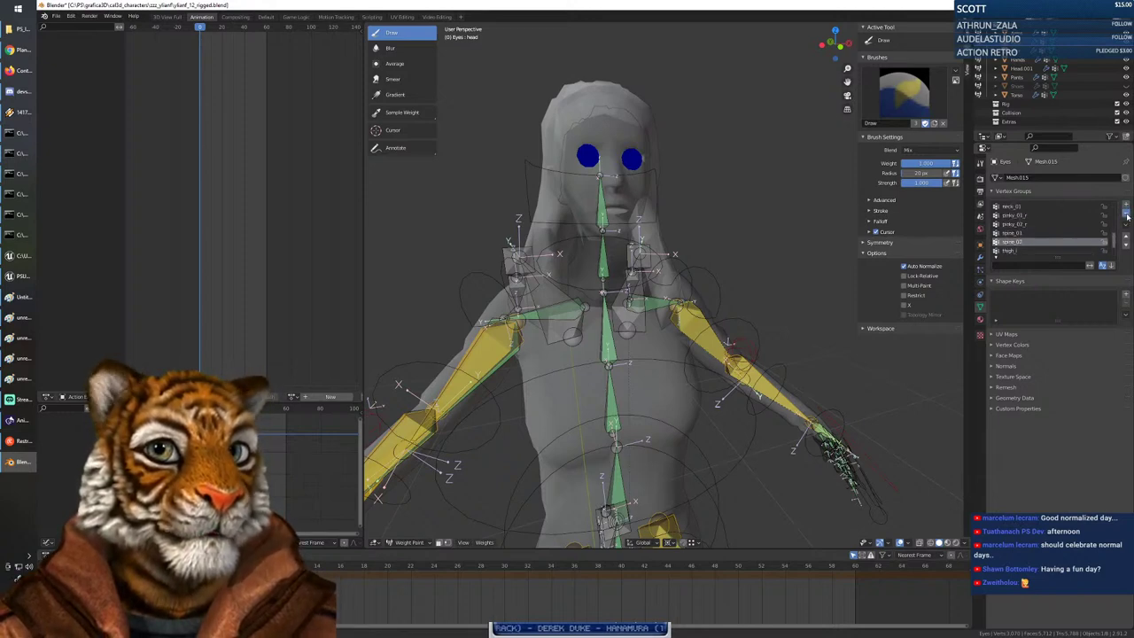
{"action": "left_click", "coordinate": [1126, 214]}
{"action": "left_click", "coordinate": [1126, 215]}
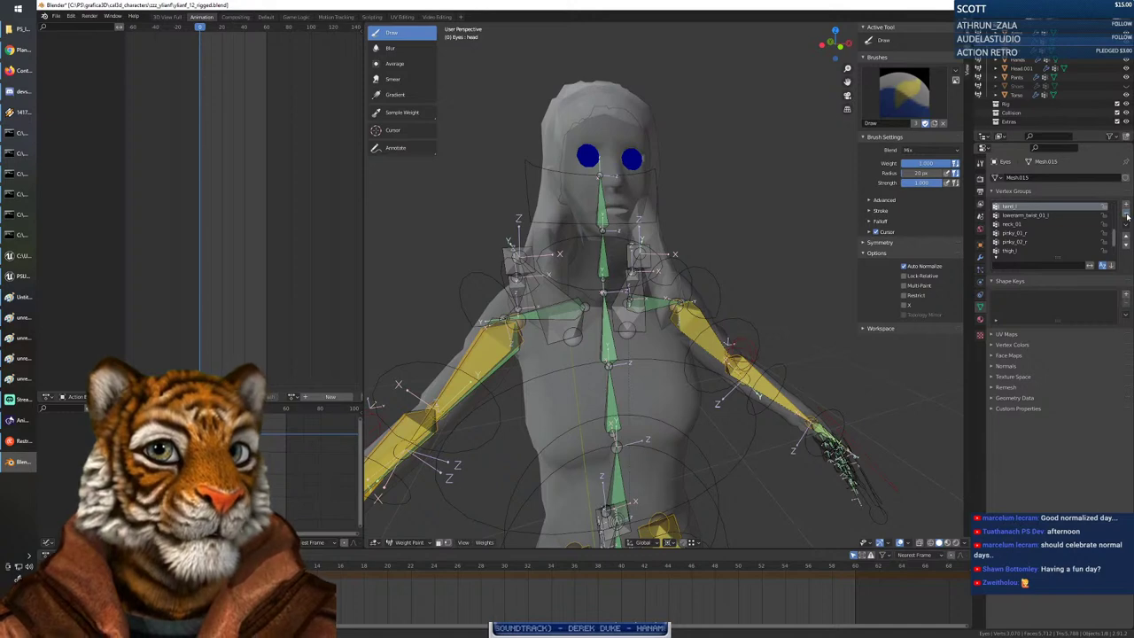
{"action": "left_click", "coordinate": [1127, 216]}
{"action": "left_click", "coordinate": [1127, 216]}
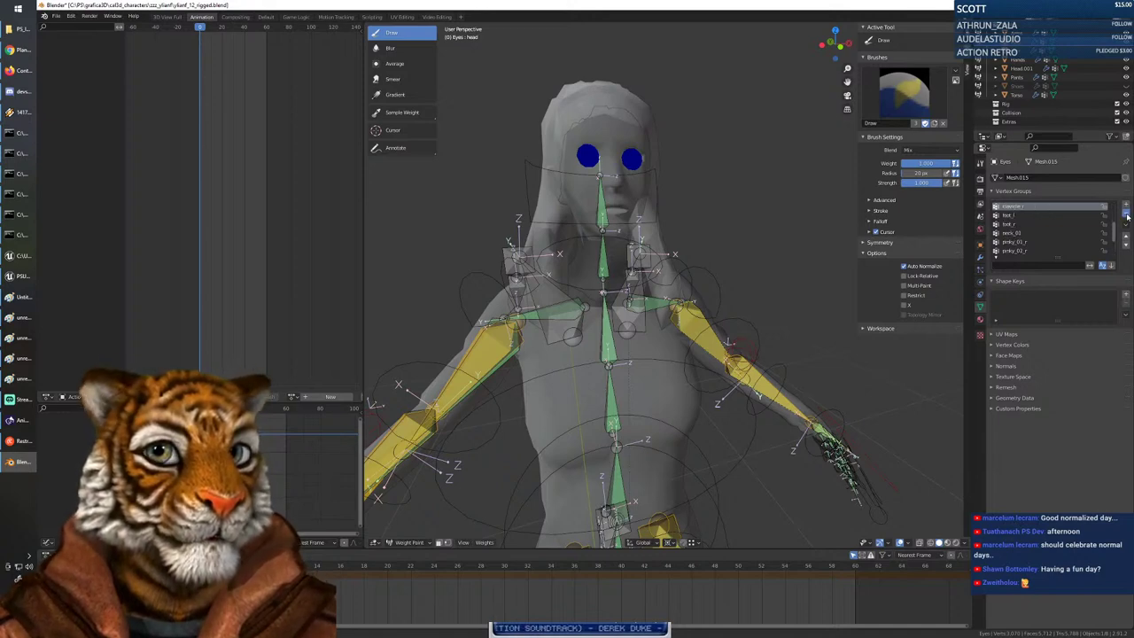
{"action": "left_click", "coordinate": [1126, 216]}
{"action": "left_click", "coordinate": [1127, 216]}
{"action": "left_click", "coordinate": [1126, 216]}
{"action": "left_click", "coordinate": [1127, 217]}
{"action": "left_click", "coordinate": [1126, 216]}
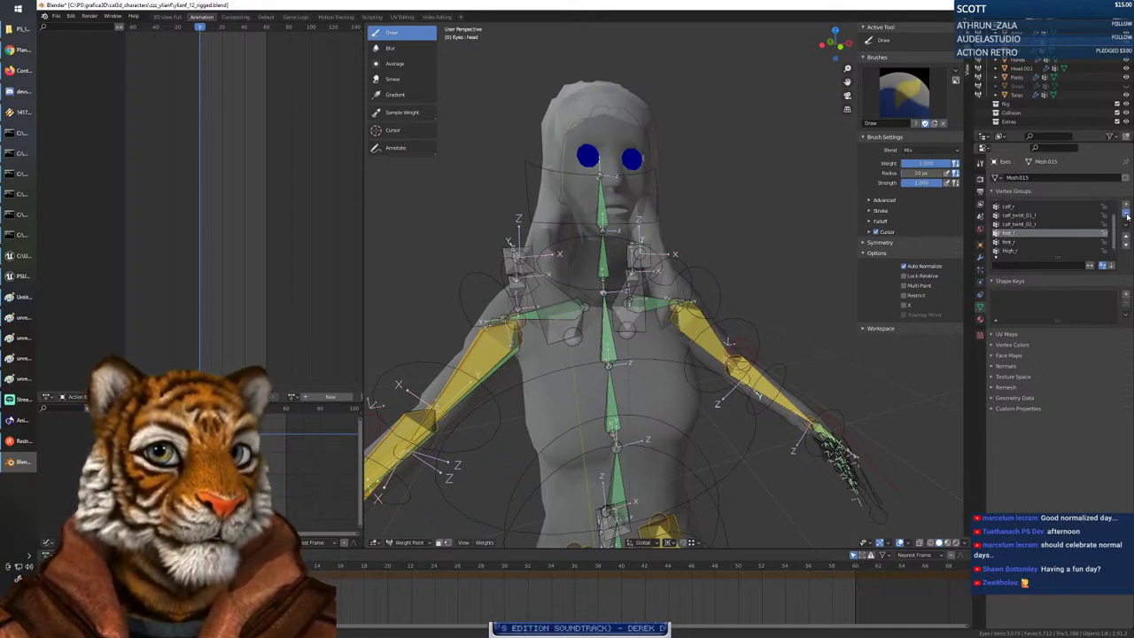
{"action": "left_click", "coordinate": [1127, 216]}
{"action": "left_click", "coordinate": [1127, 216]}
{"action": "left_click", "coordinate": [1127, 216]}
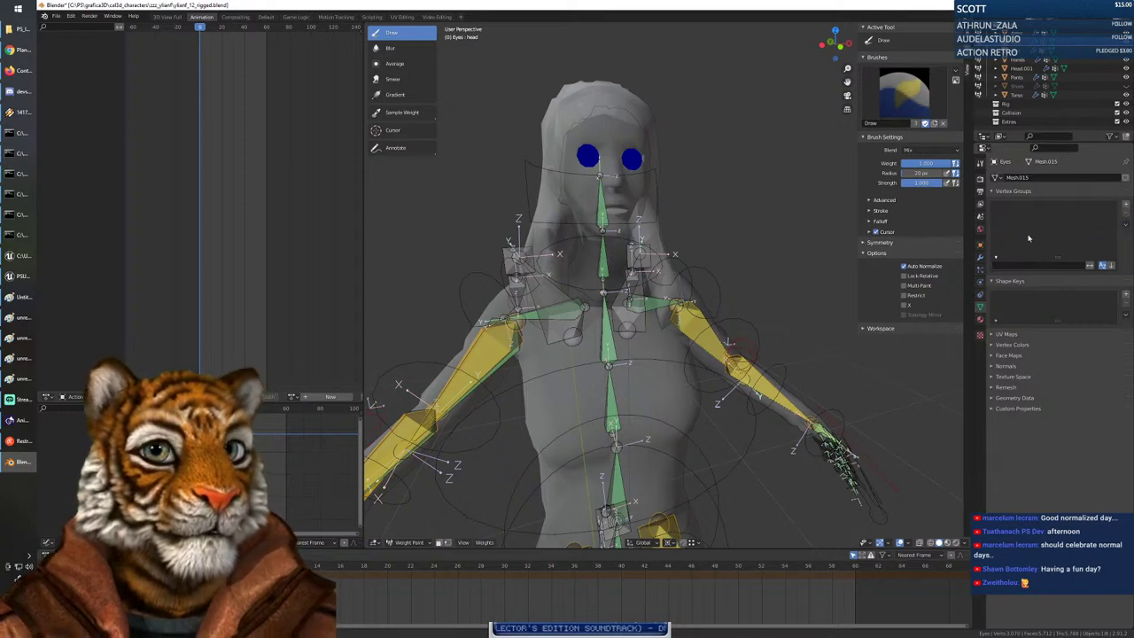
Make the head bone active and paint both eyes at a brush weight of 1.000.
{"action": "scroll", "coordinate": [629, 225], "scroll_direction": "down", "scroll_amount": 4}
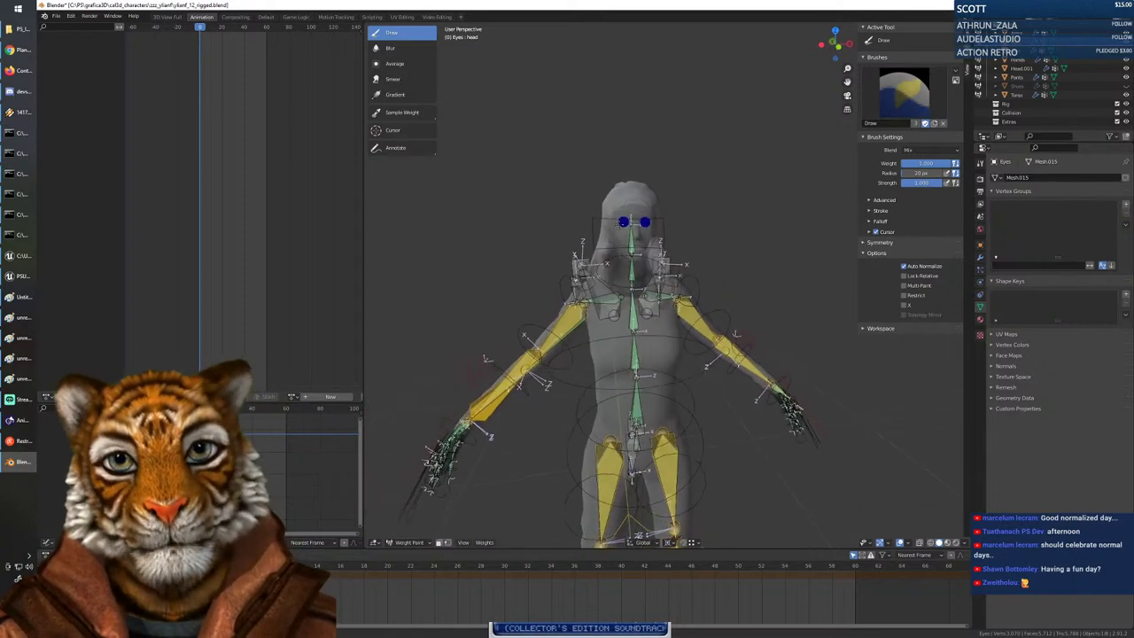
{"action": "scroll", "coordinate": [652, 210], "scroll_direction": "up", "scroll_amount": 6}
{"action": "scroll", "coordinate": [652, 210], "scroll_direction": "down", "scroll_amount": 4}
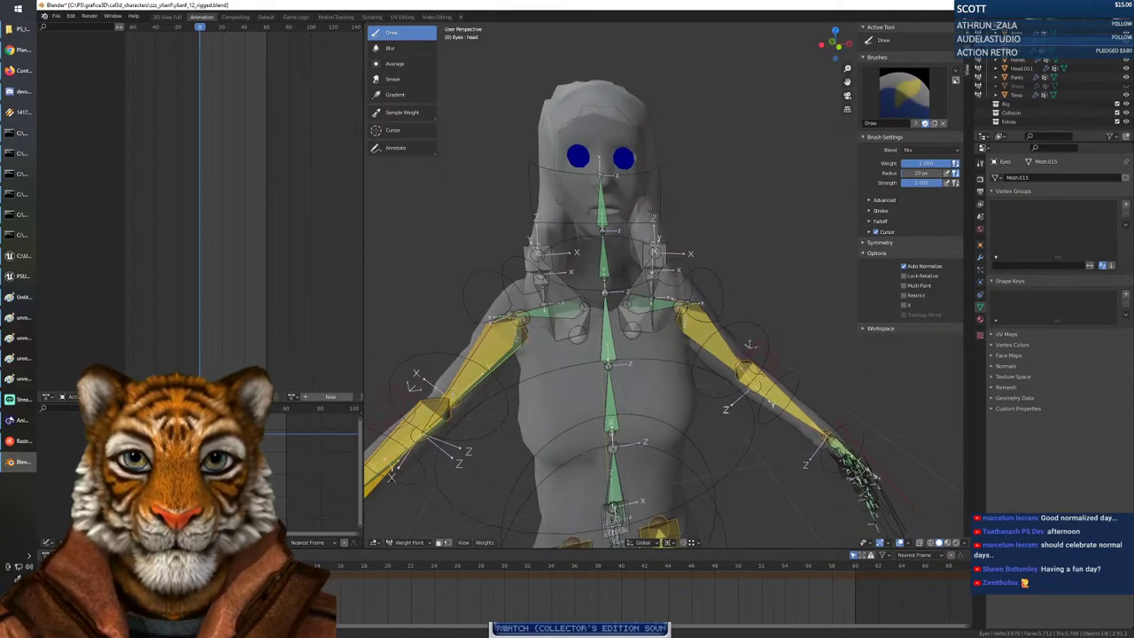
{"action": "left_click", "coordinate": [604, 196], "text": "ctrl"}
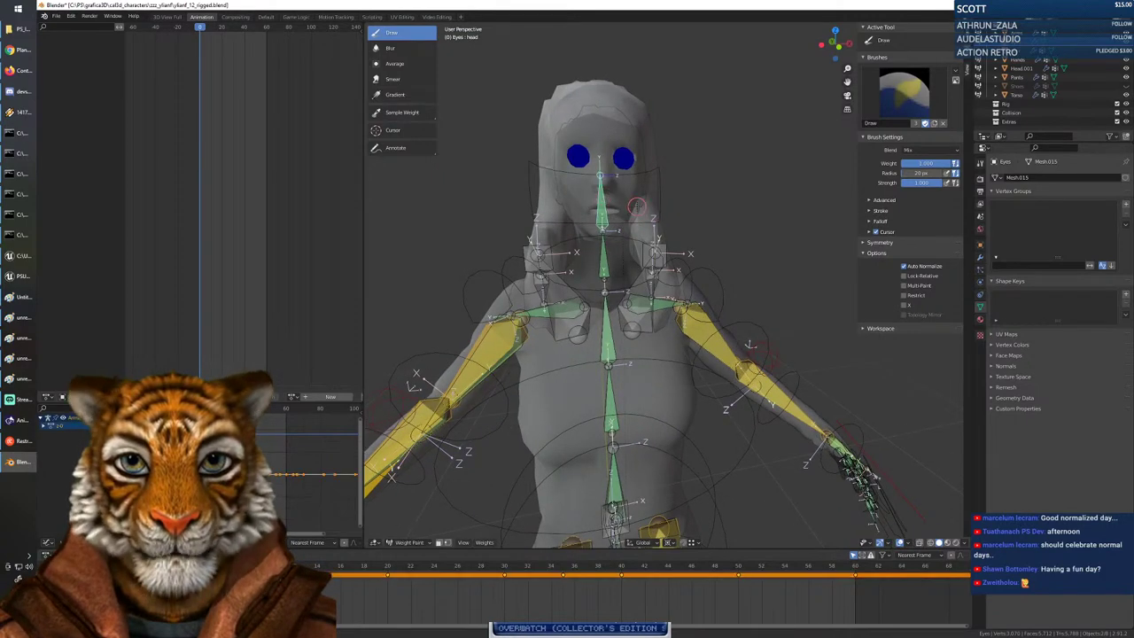
{"action": "right_click", "coordinate": [580, 162]}
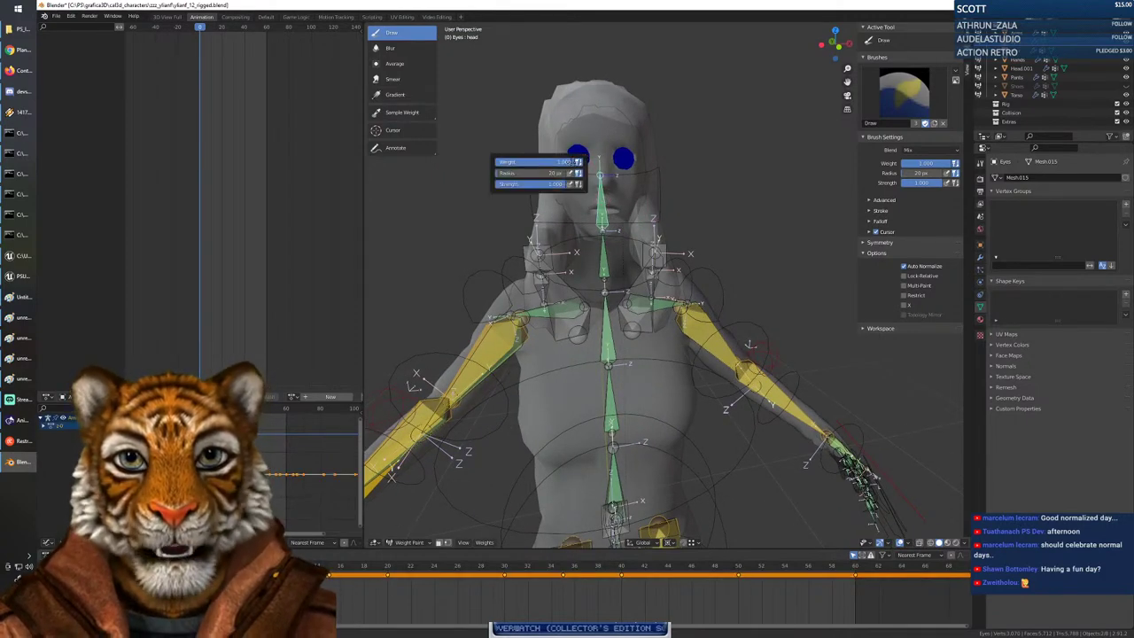
{"action": "left_click", "coordinate": [623, 158]}
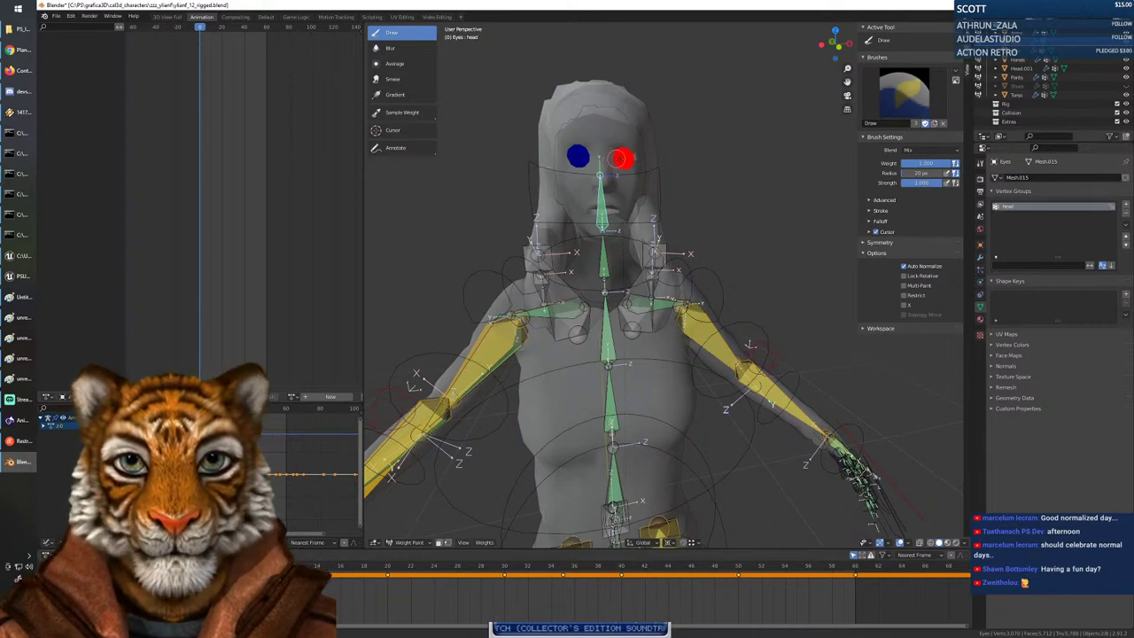
{"action": "left_click", "coordinate": [578, 157]}
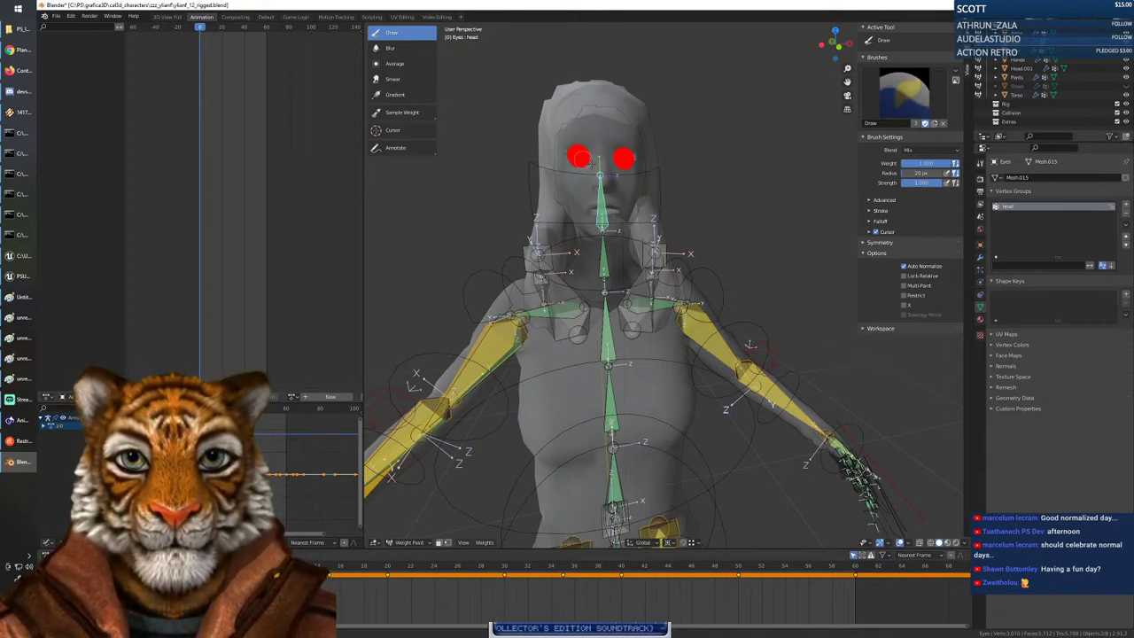
{"action": "middle_click_drag", "start_coordinate": [589, 161], "coordinate": [638, 169]}
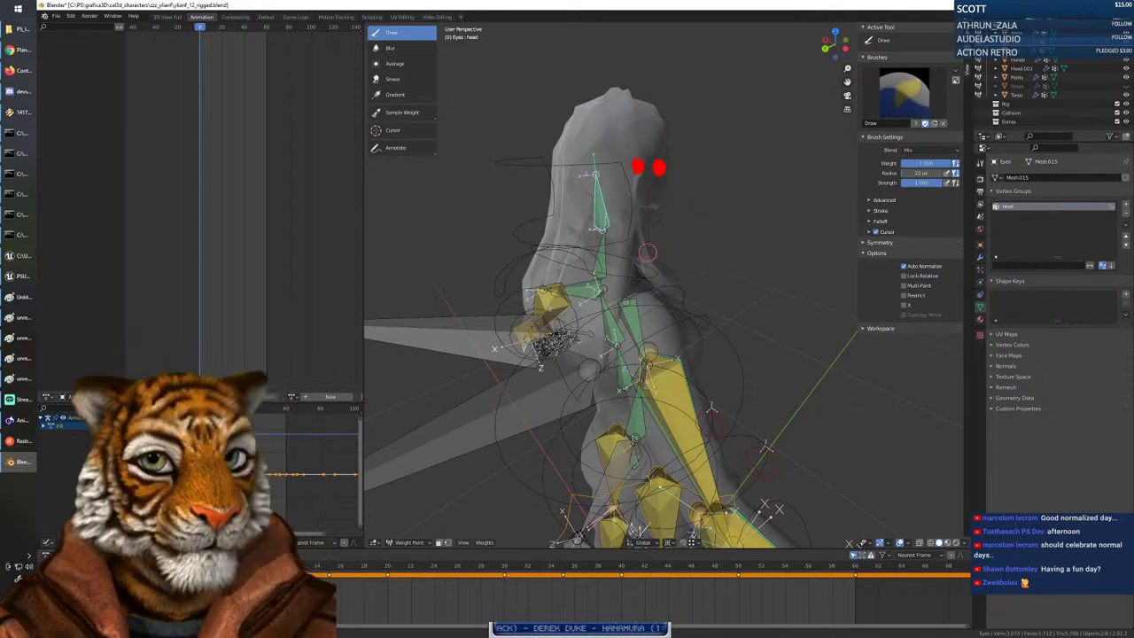
{"action": "middle_click_drag", "start_coordinate": [671, 269], "coordinate": [608, 258]}
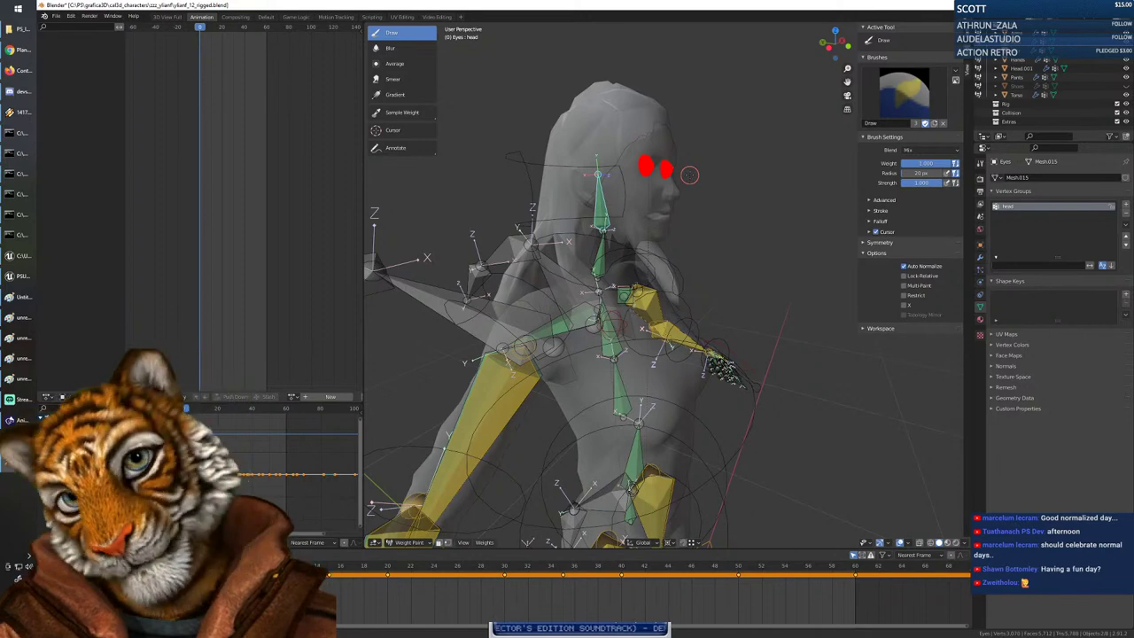
{"action": "mouse_move", "coordinate": [683, 175]}
{"action": "middle_mouse_down"}
{"action": "mouse_move", "coordinate": [651, 174]}
{"action": "mouse_move", "coordinate": [664, 238]}
{"action": "mouse_move", "coordinate": [682, 236]}
{"action": "middle_mouse_up"}
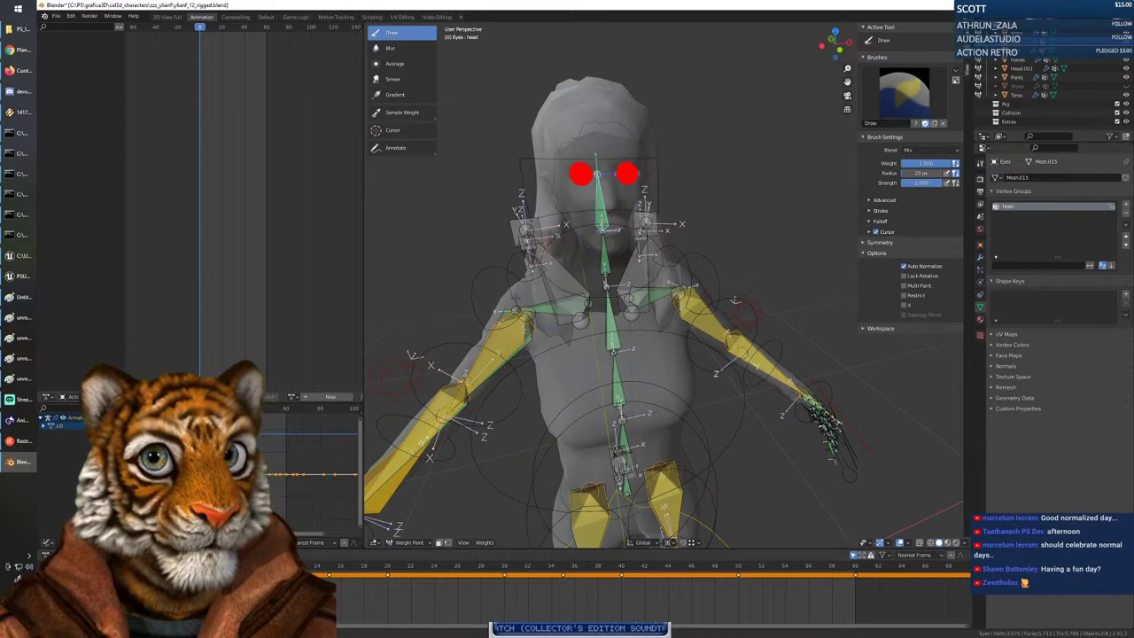
{"action": "left_click", "coordinate": [408, 542]}
{"action": "left_click", "coordinate": [409, 494]}
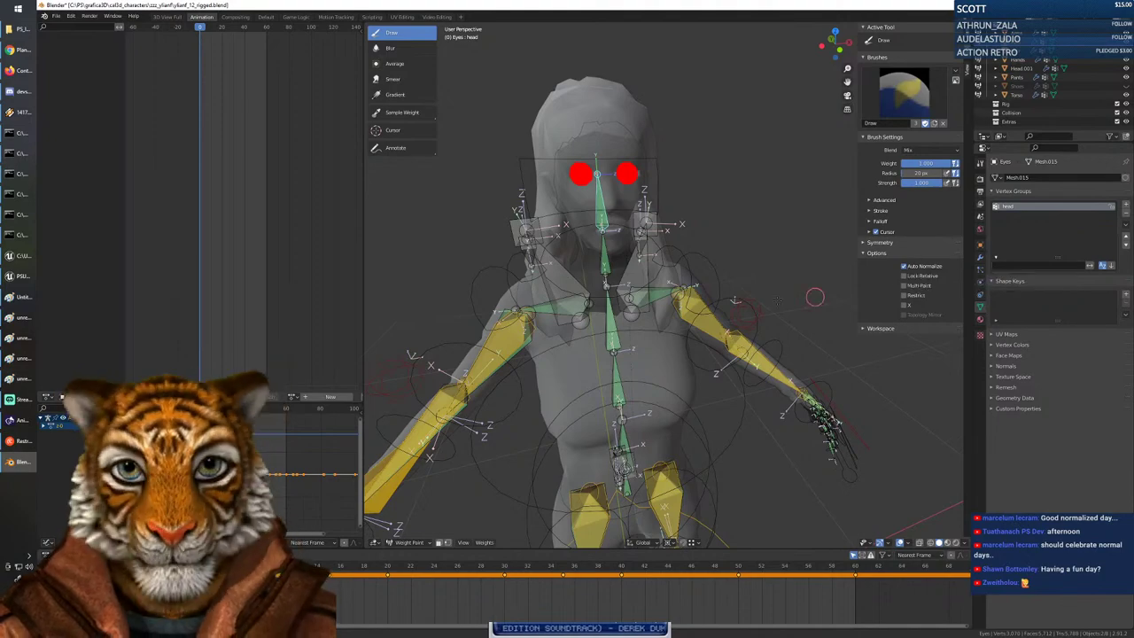
{"action": "middle_click_drag", "start_coordinate": [815, 296], "coordinate": [715, 476]}
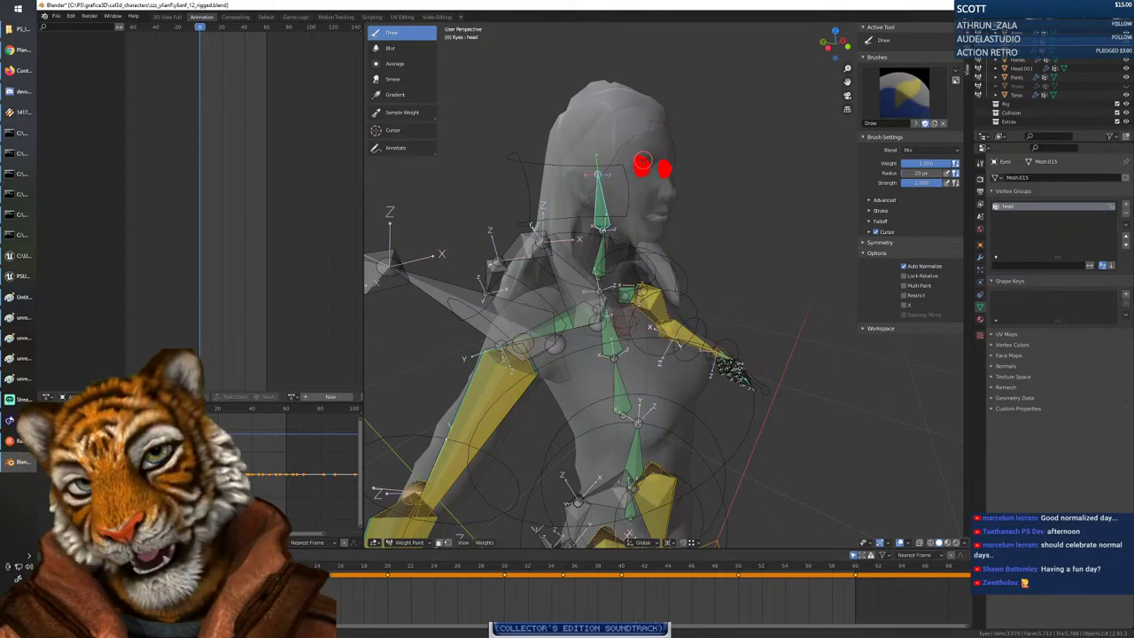
{"action": "middle_click_drag", "start_coordinate": [710, 318], "coordinate": [685, 276]}
{"action": "middle_click_drag", "start_coordinate": [653, 209], "coordinate": [646, 209]}
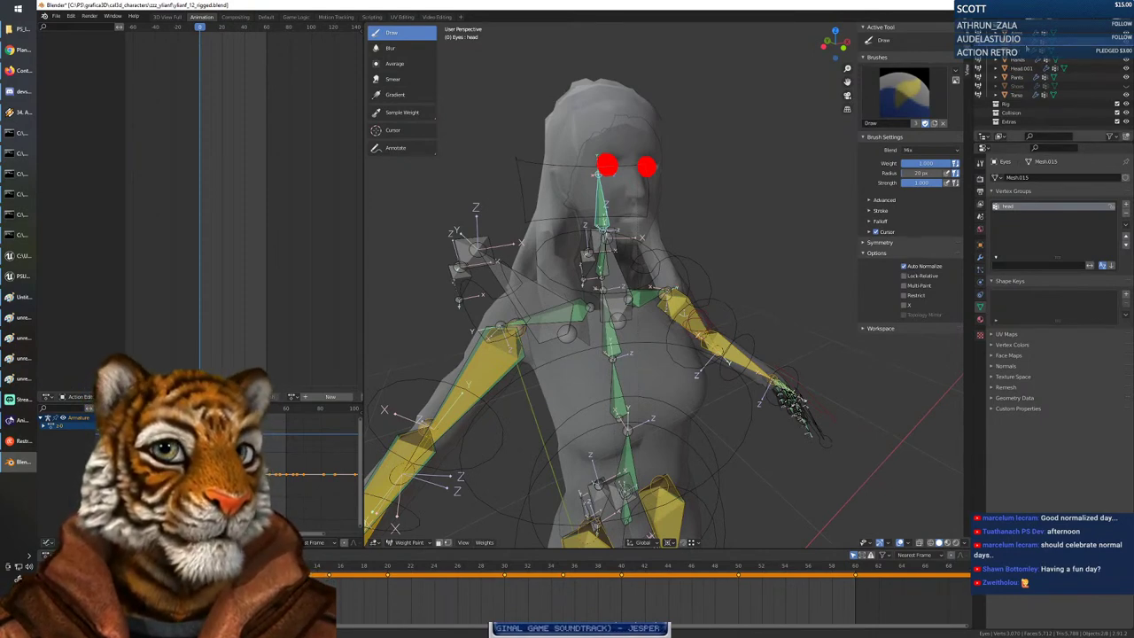
{"action": "mouse_move", "coordinate": [689, 227]}
{"action": "middle_mouse_down"}
{"action": "mouse_move", "coordinate": [620, 226]}
{"action": "mouse_move", "coordinate": [696, 227]}
{"action": "middle_mouse_up"}
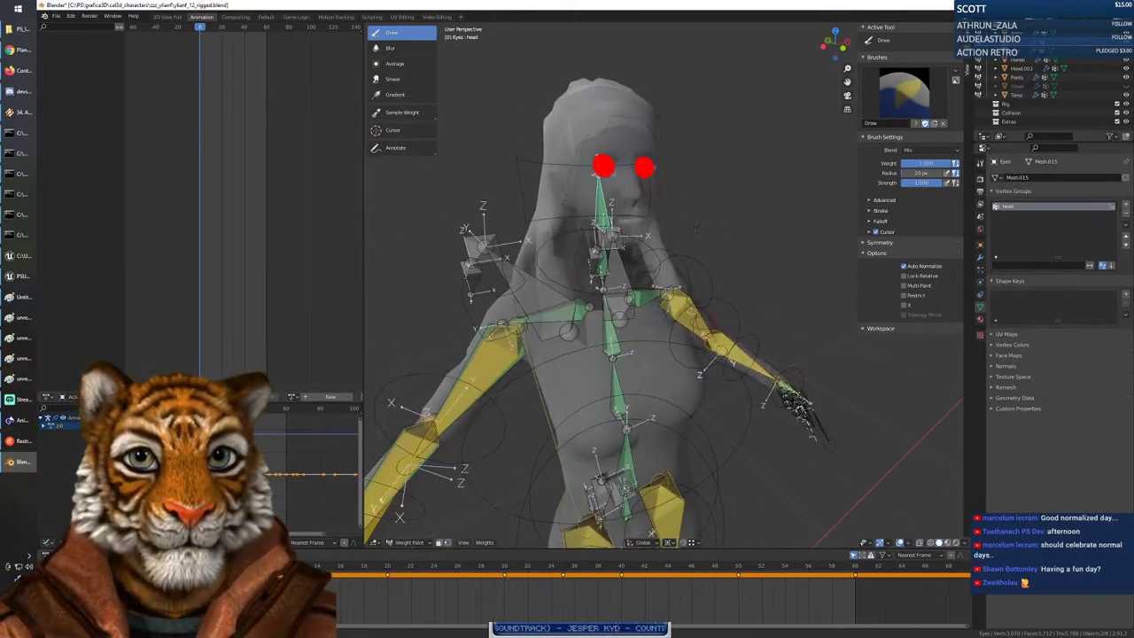
{"action": "mouse_move", "coordinate": [532, 206]}
{"action": "middle_mouse_down"}
{"action": "mouse_move", "coordinate": [668, 208]}
{"action": "mouse_move", "coordinate": [620, 221]}
{"action": "mouse_move", "coordinate": [643, 229]}
{"action": "middle_mouse_up"}
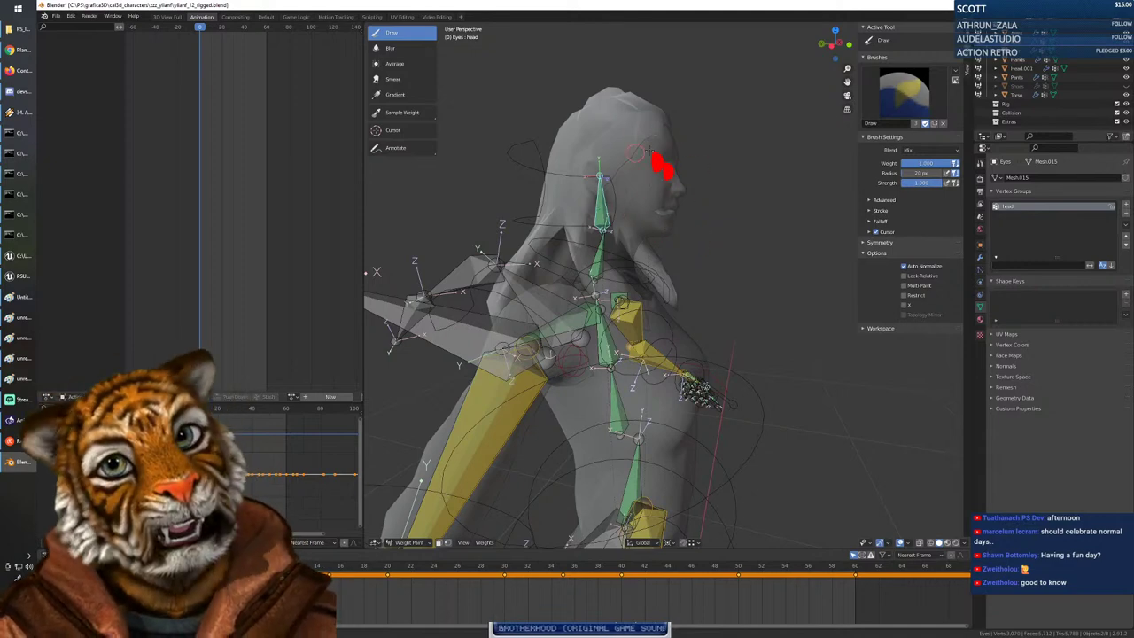
{"action": "middle_click_drag", "start_coordinate": [651, 246], "coordinate": [658, 233]}
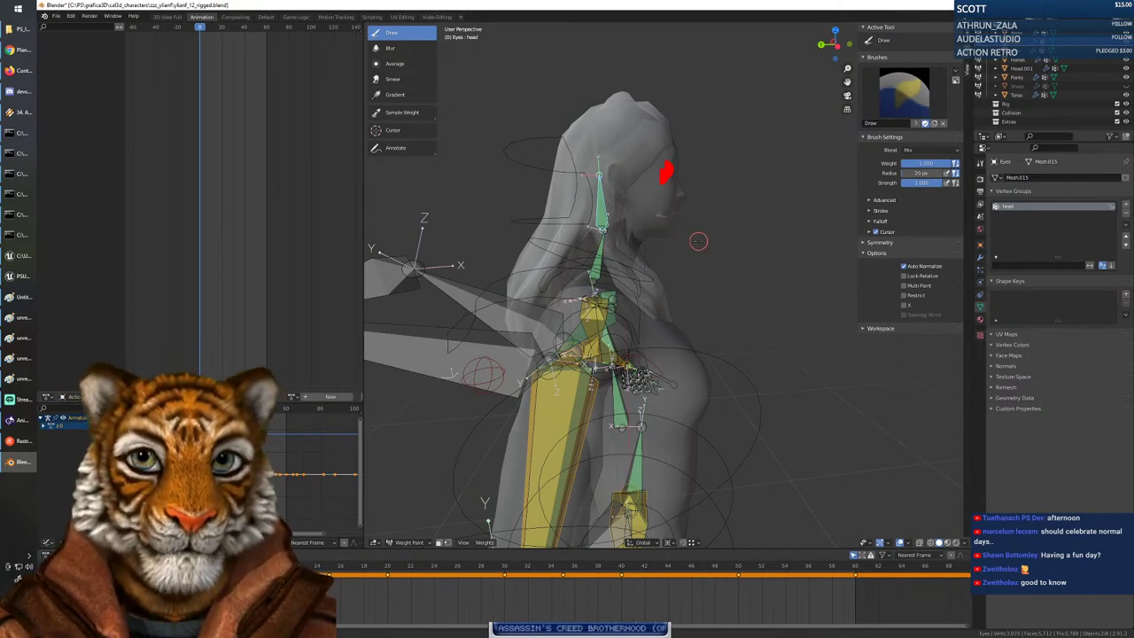
{"action": "middle_click_drag", "start_coordinate": [699, 241], "coordinate": [899, 346]}
Strengthen the neck_01 weight on the Hair mesh, along its side and across the strands at neck height.
{"action": "middle_click_drag", "start_coordinate": [530, 238], "coordinate": [787, 340]}
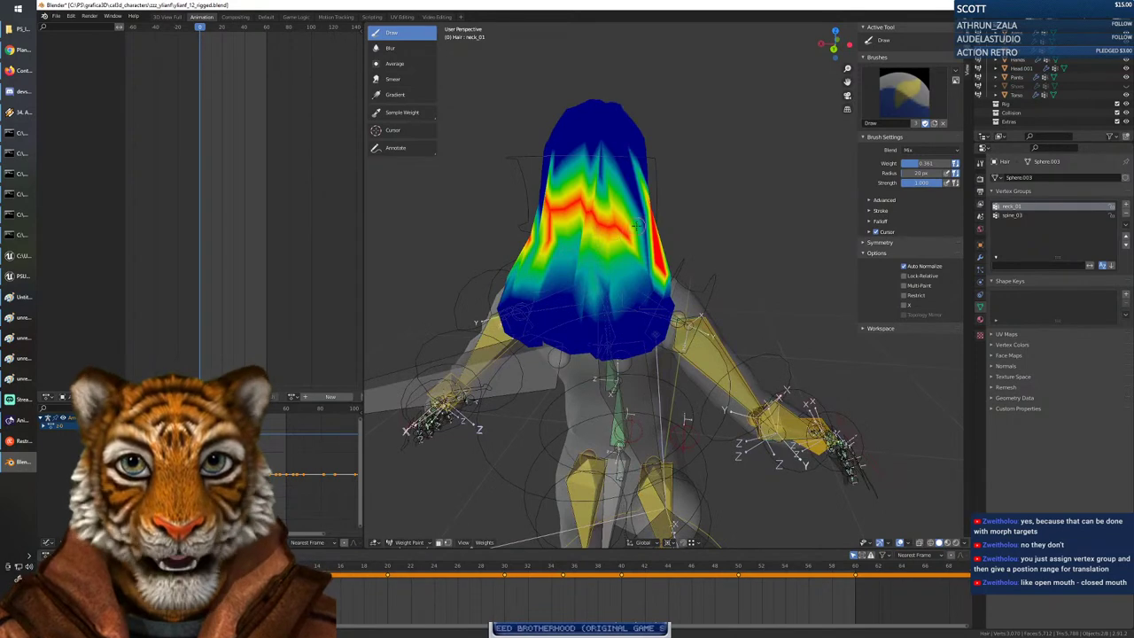
{"action": "middle_click_drag", "start_coordinate": [638, 226], "coordinate": [540, 229]}
{"action": "left_click_drag", "start_coordinate": [591, 241], "coordinate": [586, 224]}
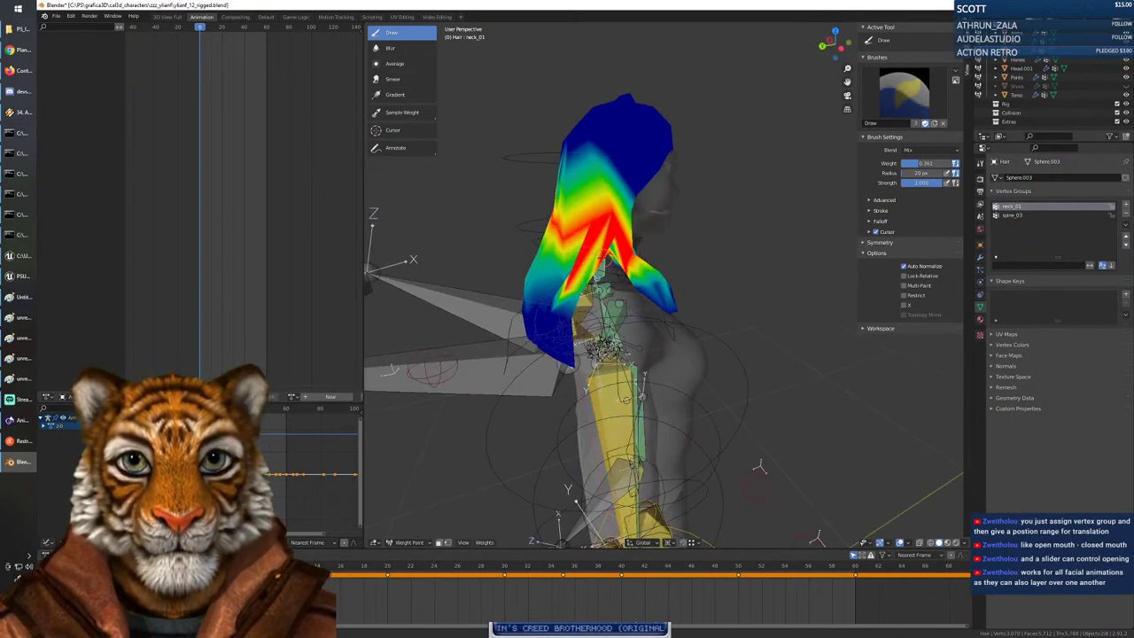
{"action": "middle_click_drag", "start_coordinate": [634, 244], "coordinate": [550, 245]}
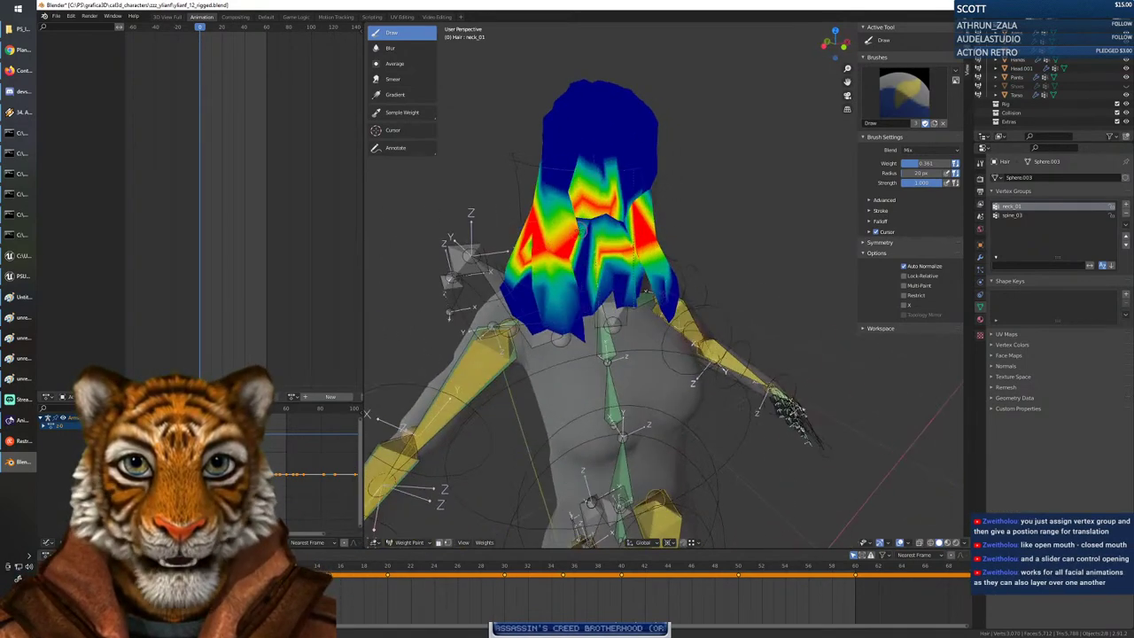
{"action": "mouse_move", "coordinate": [581, 228]}
{"action": "left_mouse_down"}
{"action": "mouse_move", "coordinate": [586, 210]}
{"action": "mouse_move", "coordinate": [630, 220]}
{"action": "left_mouse_up"}
{"action": "mouse_move", "coordinate": [617, 217]}
{"action": "middle_mouse_down"}
{"action": "mouse_move", "coordinate": [631, 232]}
{"action": "mouse_move", "coordinate": [552, 242]}
{"action": "mouse_move", "coordinate": [612, 245]}
{"action": "middle_mouse_up"}
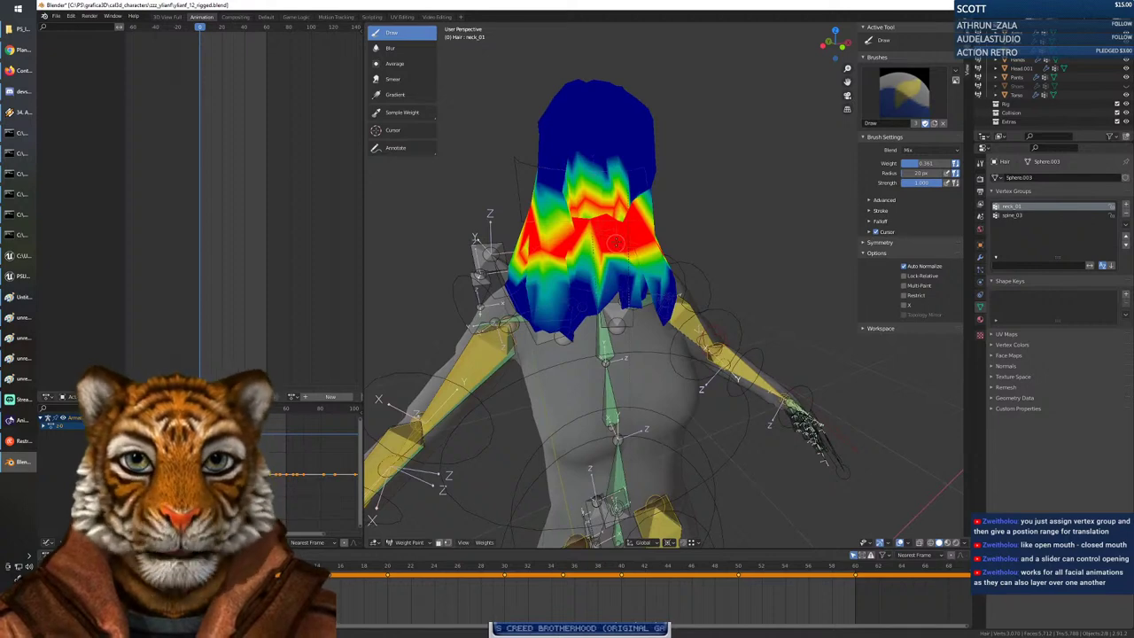
Make the head bone active and paint its weight over the crown and side of the hair at brush weight 1.000, radius 61 px.
{"action": "left_click", "coordinate": [594, 207], "text": "ctrl"}
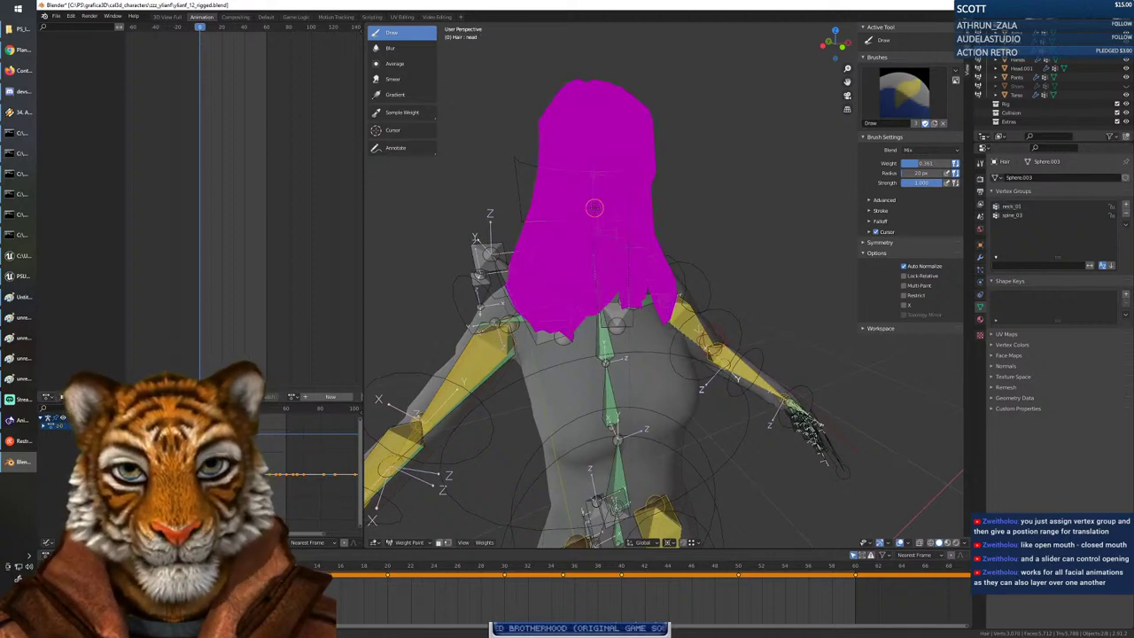
{"action": "right_click", "coordinate": [635, 228]}
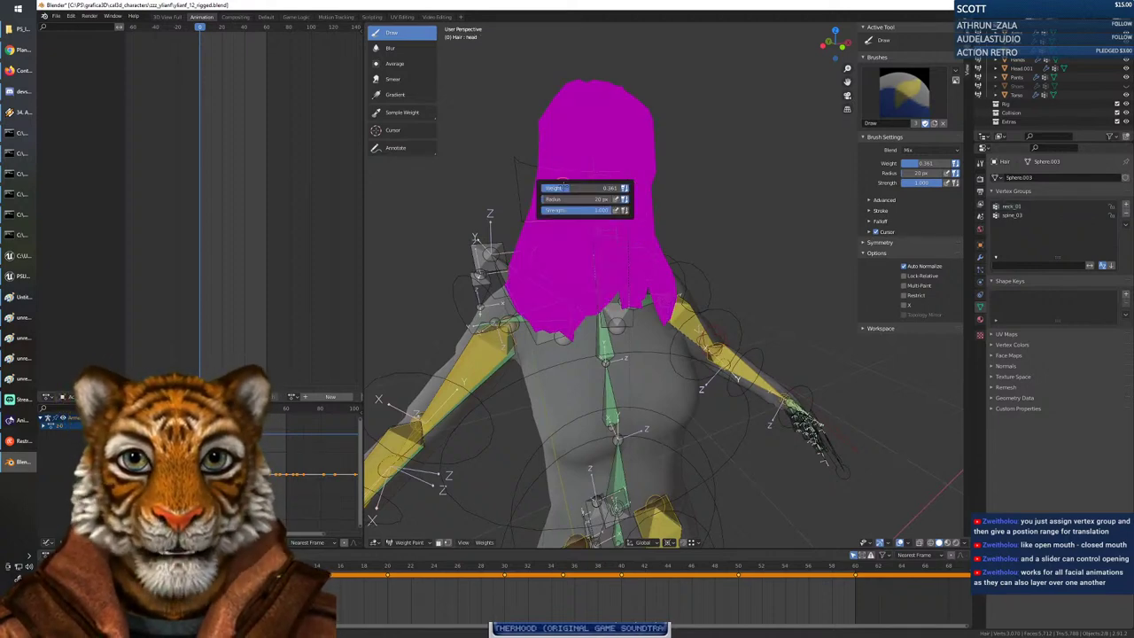
{"action": "left_click_drag", "start_coordinate": [564, 187], "coordinate": [672, 186]}
{"action": "left_click_drag", "start_coordinate": [554, 201], "coordinate": [561, 201]}
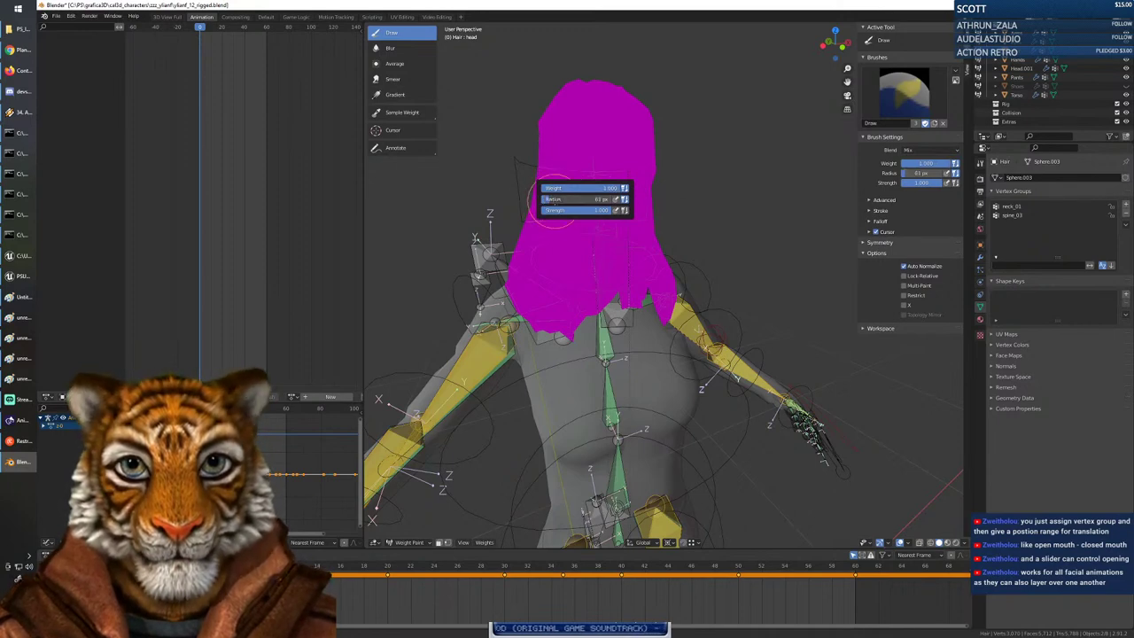
{"action": "mouse_move", "coordinate": [647, 120]}
{"action": "left_mouse_down"}
{"action": "mouse_move", "coordinate": [584, 102]}
{"action": "mouse_move", "coordinate": [666, 88]}
{"action": "mouse_move", "coordinate": [691, 101]}
{"action": "mouse_move", "coordinate": [691, 144]}
{"action": "left_mouse_up"}
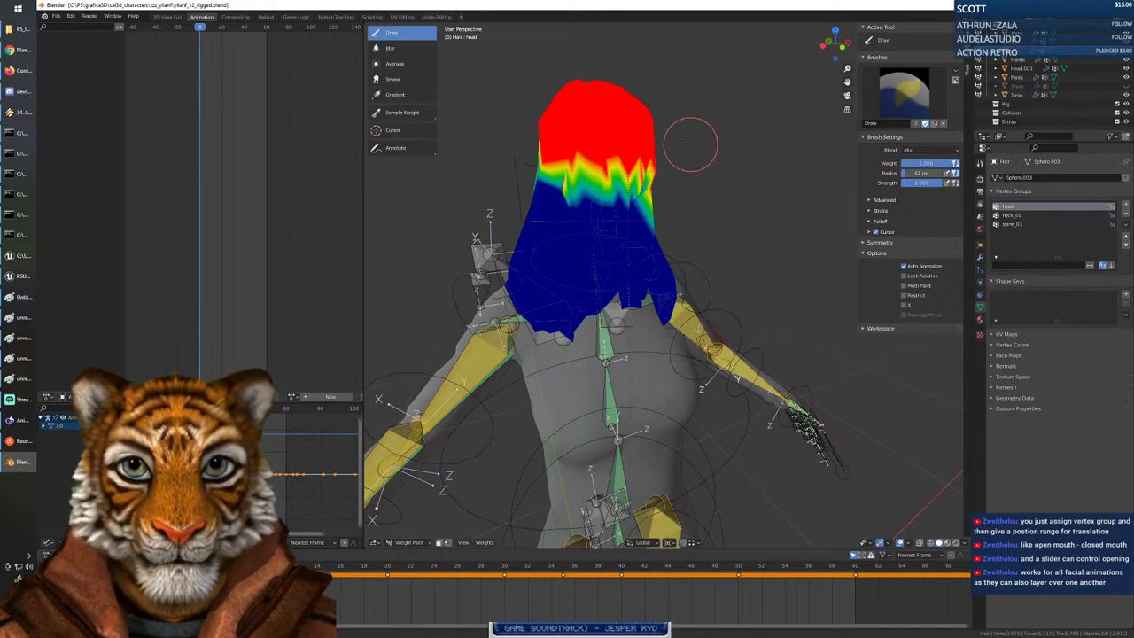
{"action": "mouse_move", "coordinate": [571, 125]}
{"action": "middle_mouse_down"}
{"action": "mouse_move", "coordinate": [591, 155]}
{"action": "mouse_move", "coordinate": [680, 138]}
{"action": "middle_mouse_up"}
{"action": "left_click_drag", "start_coordinate": [639, 133], "coordinate": [581, 131]}
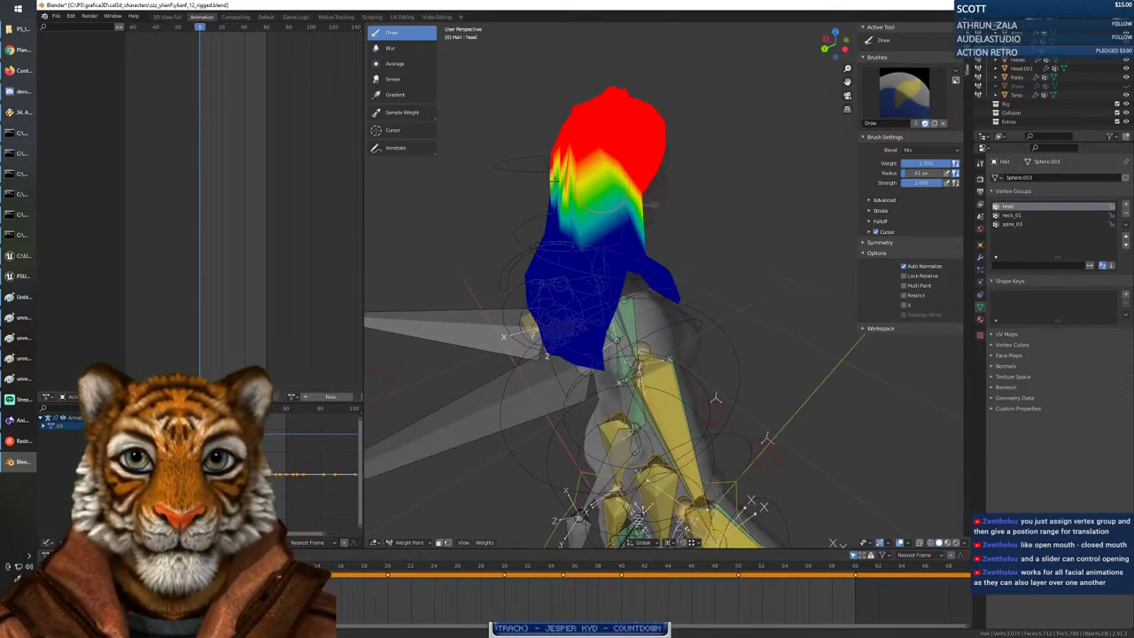
{"action": "left_click_drag", "start_coordinate": [555, 181], "coordinate": [584, 191]}
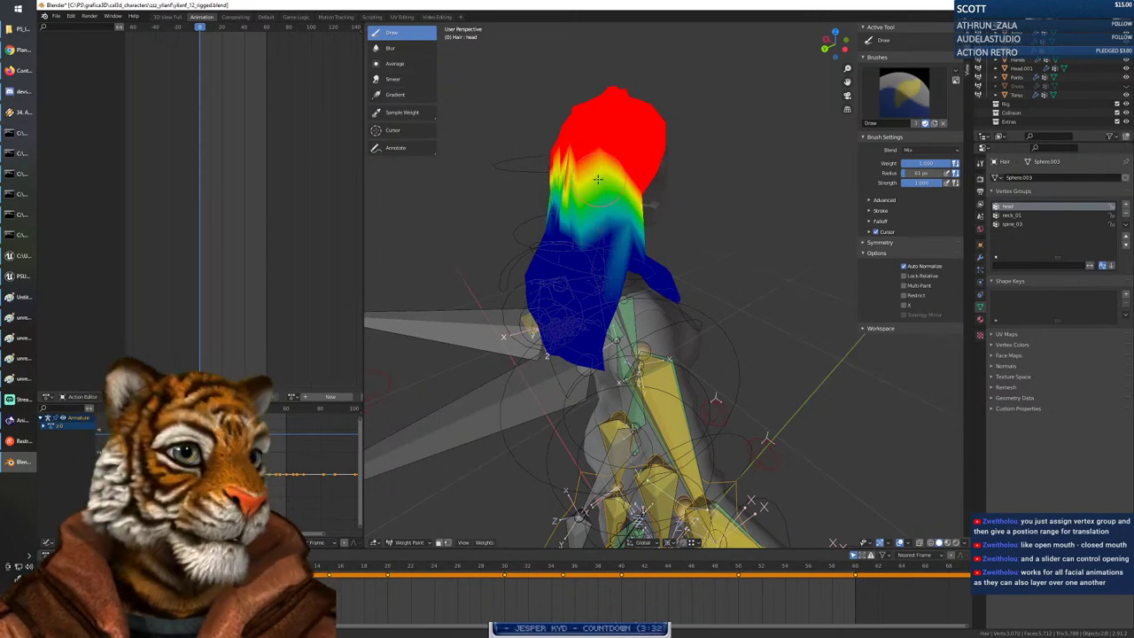
{"action": "middle_click_drag", "start_coordinate": [598, 180], "coordinate": [657, 177]}
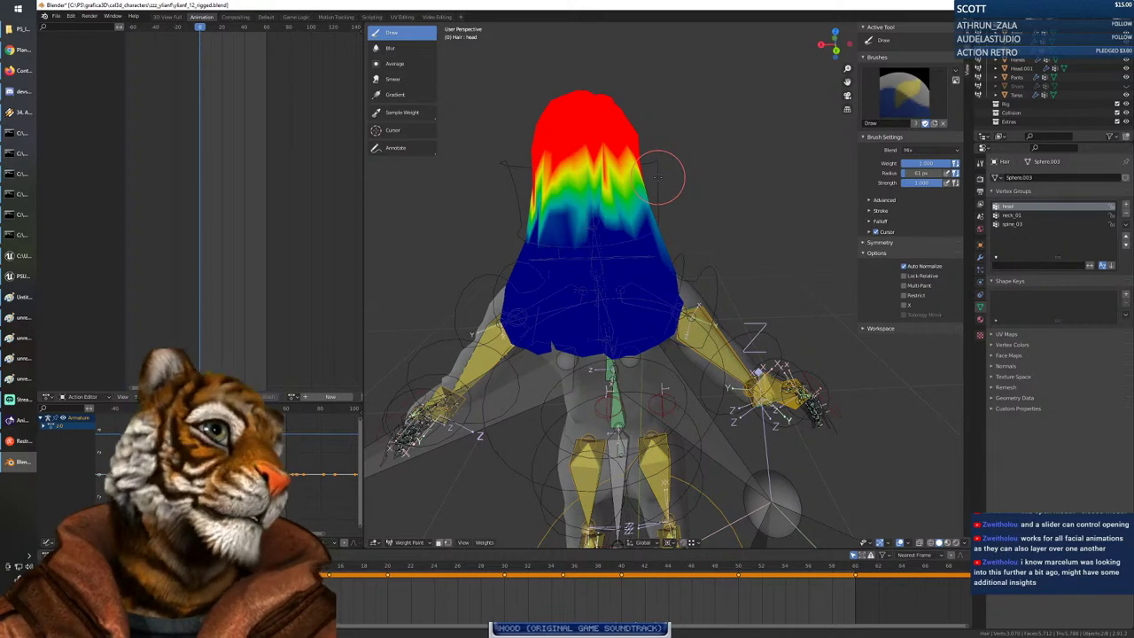
{"action": "middle_click_drag", "start_coordinate": [625, 291], "coordinate": [660, 285]}
{"action": "mouse_move", "coordinate": [586, 241]}
{"action": "left_mouse_down"}
{"action": "mouse_move", "coordinate": [504, 246]}
{"action": "mouse_move", "coordinate": [629, 211]}
{"action": "left_mouse_up"}
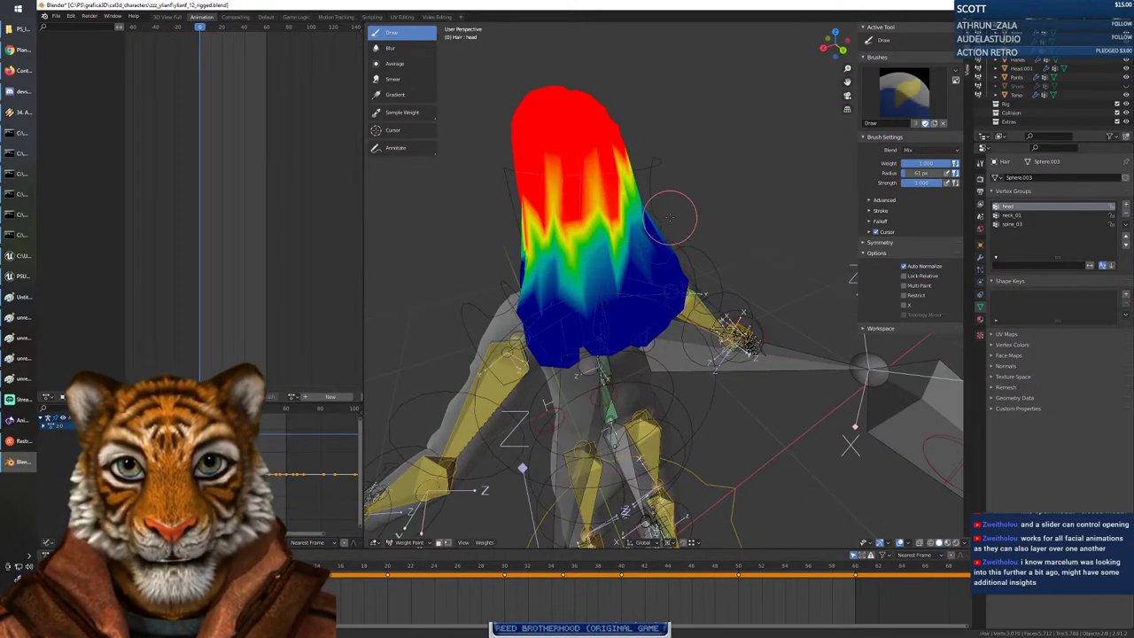
{"action": "key", "text": "ctrl+z"}
Extend the full head weight down the back and sides of the hair to about neck height.
{"action": "middle_click_drag", "start_coordinate": [667, 250], "coordinate": [593, 246]}
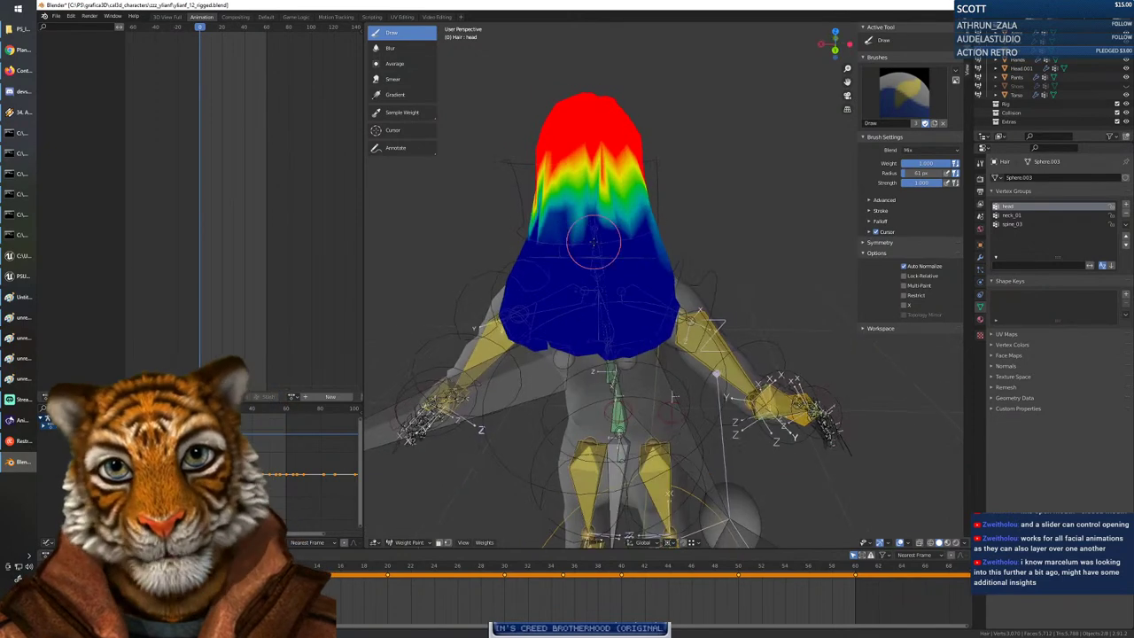
{"action": "mouse_move", "coordinate": [493, 205]}
{"action": "left_mouse_down"}
{"action": "mouse_move", "coordinate": [627, 232]}
{"action": "mouse_move", "coordinate": [558, 203]}
{"action": "mouse_move", "coordinate": [639, 186]}
{"action": "left_mouse_up"}
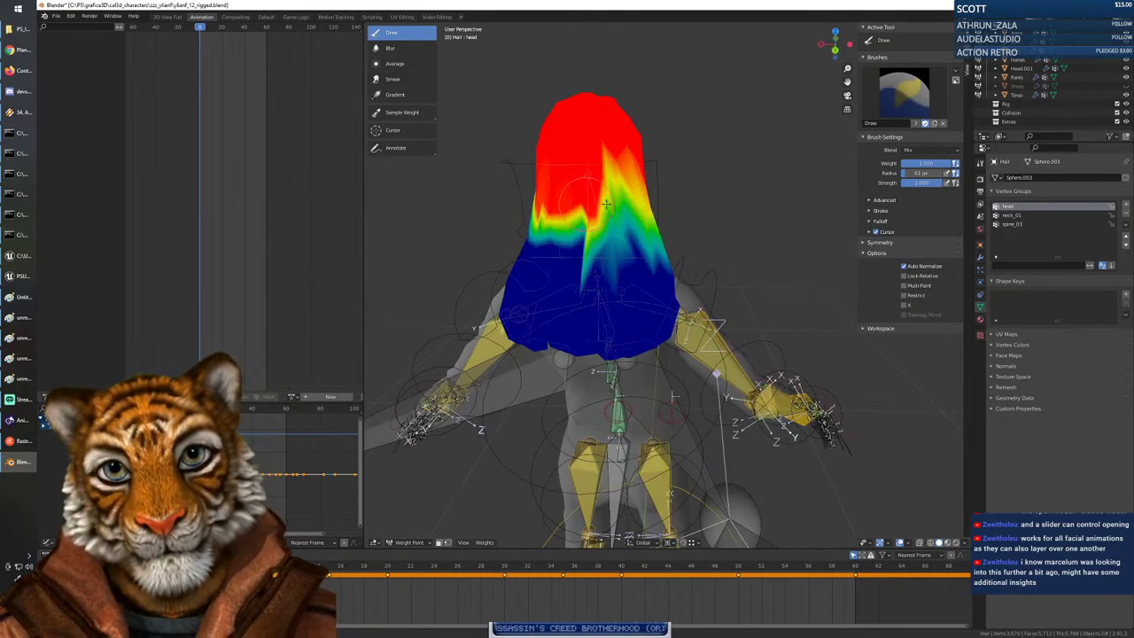
{"action": "middle_click_drag", "start_coordinate": [518, 208], "coordinate": [592, 200]}
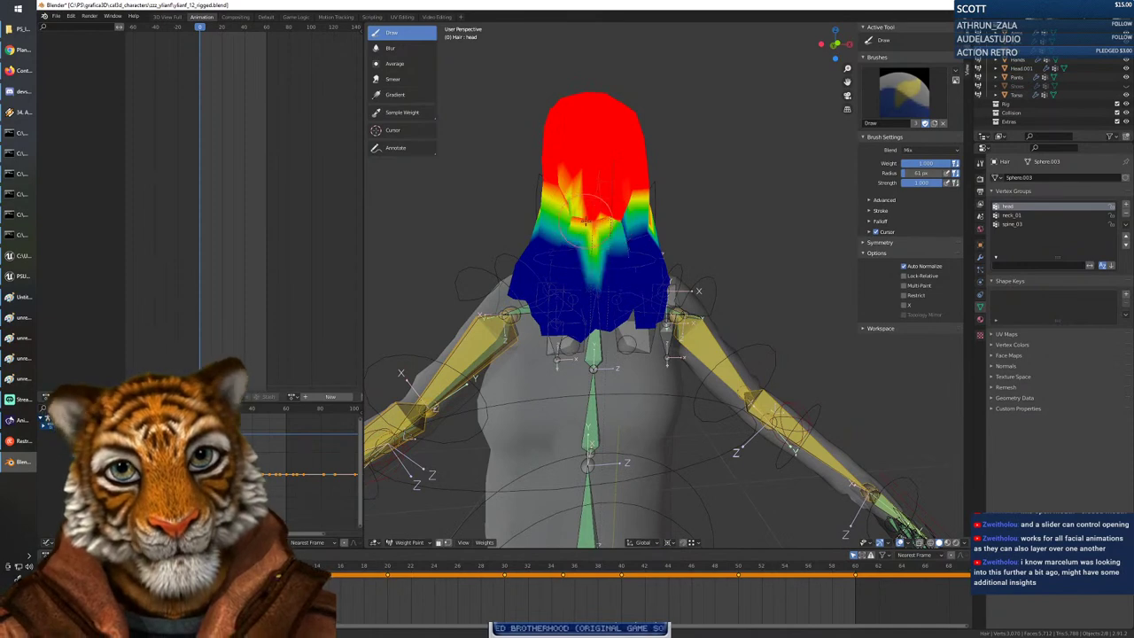
{"action": "mouse_move", "coordinate": [594, 213]}
{"action": "middle_mouse_down"}
{"action": "mouse_move", "coordinate": [562, 227]}
{"action": "mouse_move", "coordinate": [647, 221]}
{"action": "middle_mouse_up"}
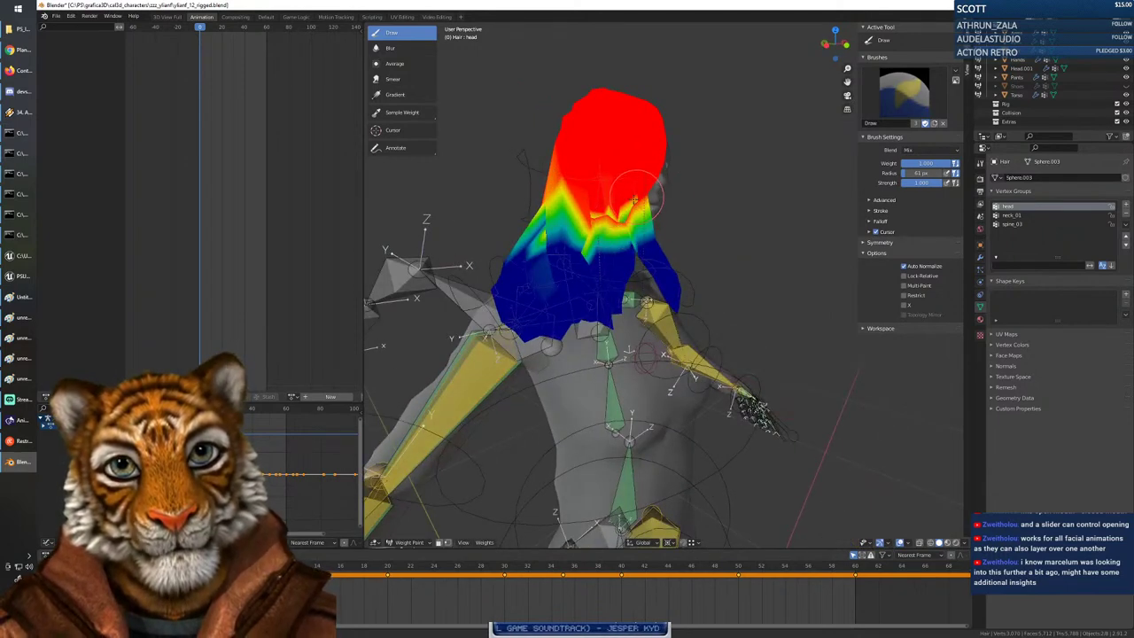
{"action": "middle_click_drag", "start_coordinate": [635, 201], "coordinate": [651, 167]}
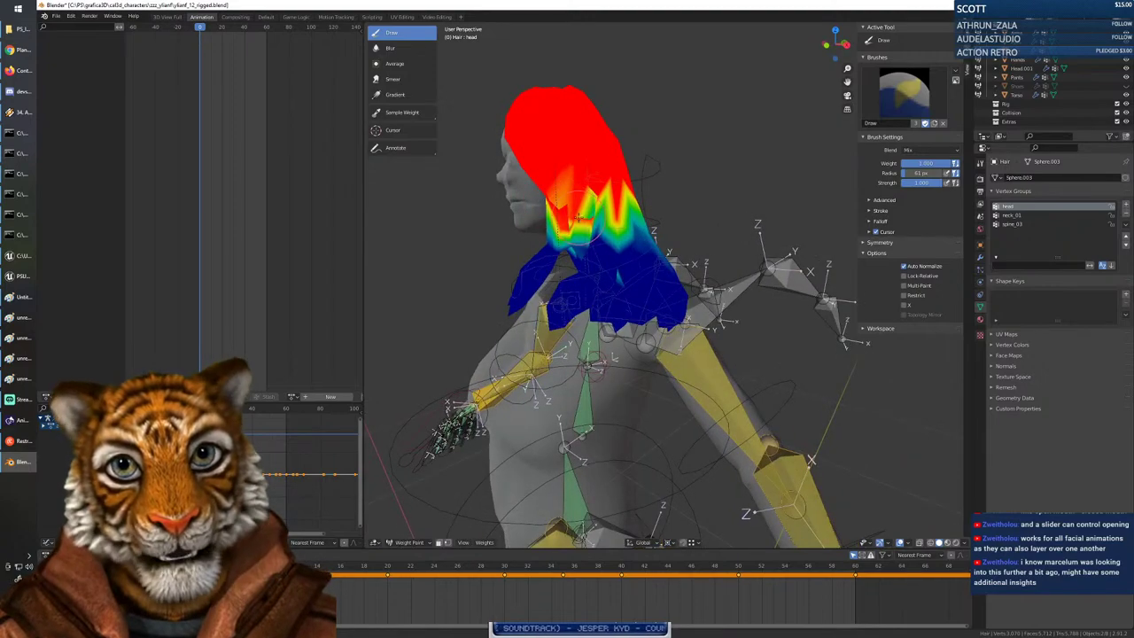
{"action": "middle_click_drag", "start_coordinate": [593, 180], "coordinate": [790, 185]}
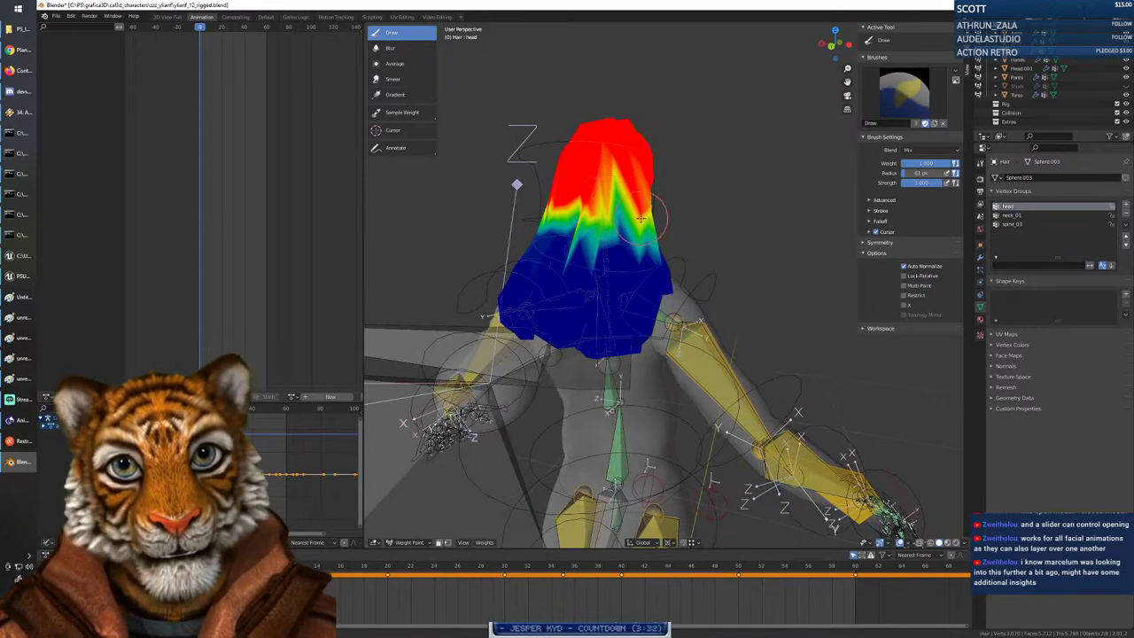
{"action": "middle_click_drag", "start_coordinate": [611, 230], "coordinate": [673, 252]}
Set the brush weight to 0.700 and paint a softer head-weight transition across the hair at neck height.
{"action": "right_click", "coordinate": [607, 261]}
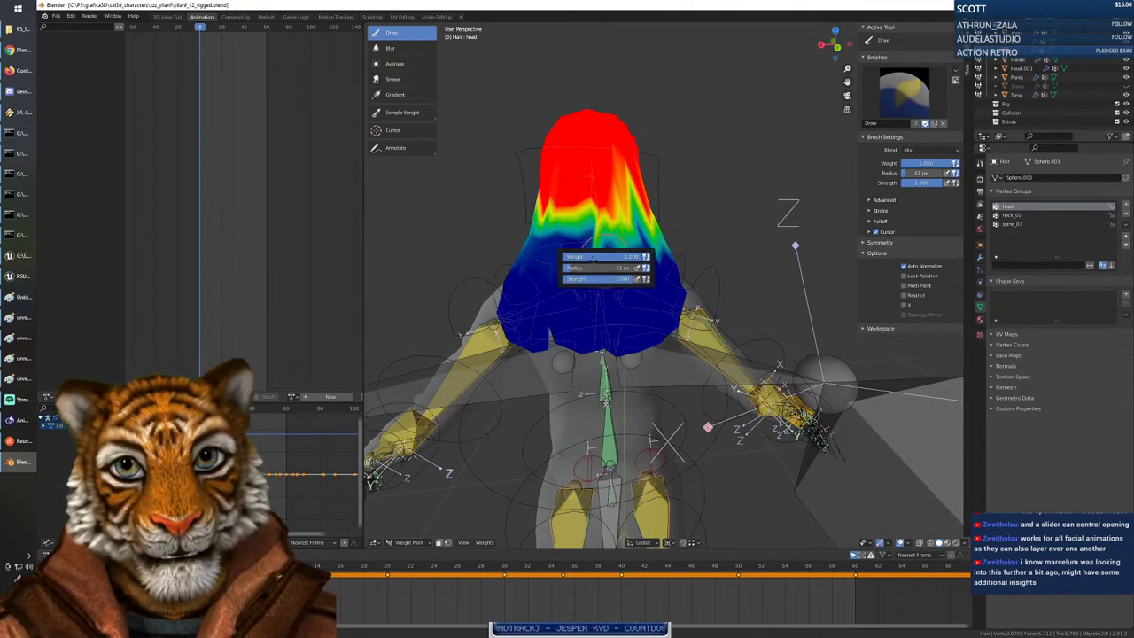
{"action": "left_click", "coordinate": [593, 257]}
{"action": "key", "text": "Return"}
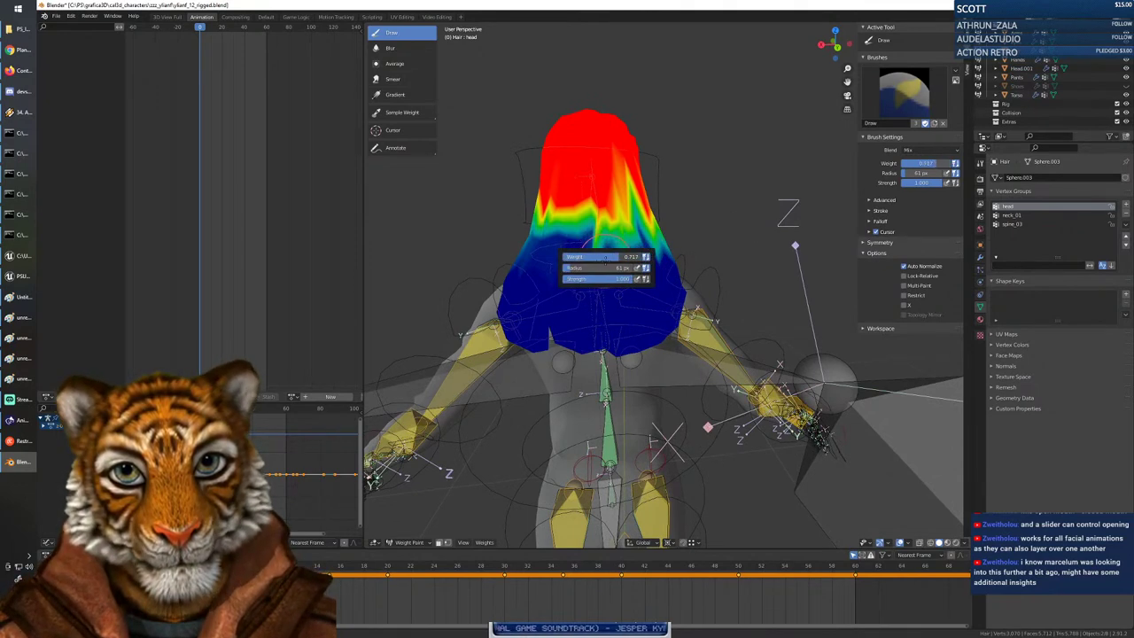
{"action": "mouse_move", "coordinate": [605, 257]}
{"action": "middle_mouse_down"}
{"action": "mouse_move", "coordinate": [559, 241]}
{"action": "mouse_move", "coordinate": [655, 237]}
{"action": "middle_mouse_up"}
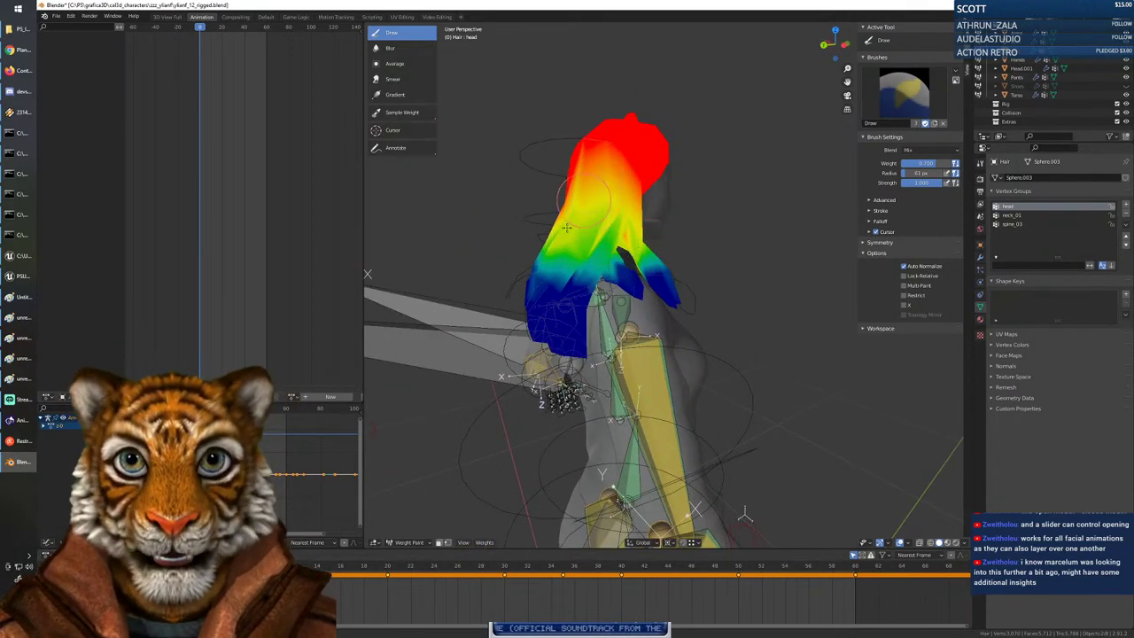
{"action": "middle_click_drag", "start_coordinate": [547, 221], "coordinate": [553, 241]}
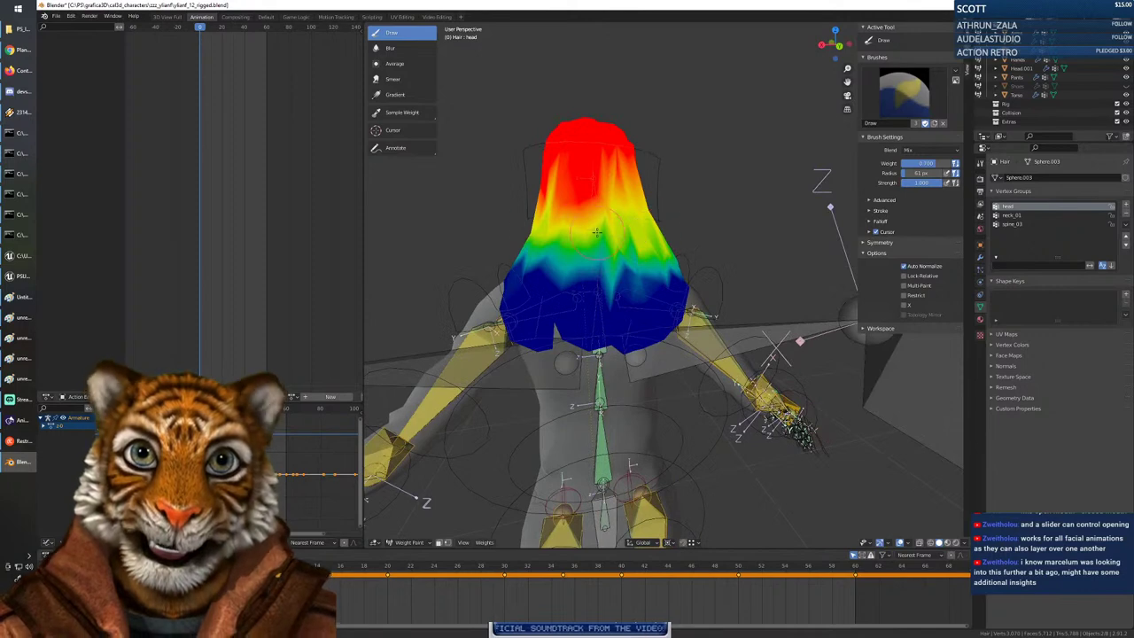
Restore the brush weight to 1.000 and repaint the upper back of the hair with full head weight.
{"action": "right_click", "coordinate": [554, 241]}
{"action": "left_click_drag", "start_coordinate": [588, 233], "coordinate": [602, 233]}
{"action": "mouse_move", "coordinate": [616, 183]}
{"action": "left_mouse_down"}
{"action": "mouse_move", "coordinate": [582, 182]}
{"action": "mouse_move", "coordinate": [632, 195]}
{"action": "mouse_move", "coordinate": [540, 189]}
{"action": "mouse_move", "coordinate": [527, 206]}
{"action": "mouse_move", "coordinate": [631, 204]}
{"action": "left_mouse_up"}
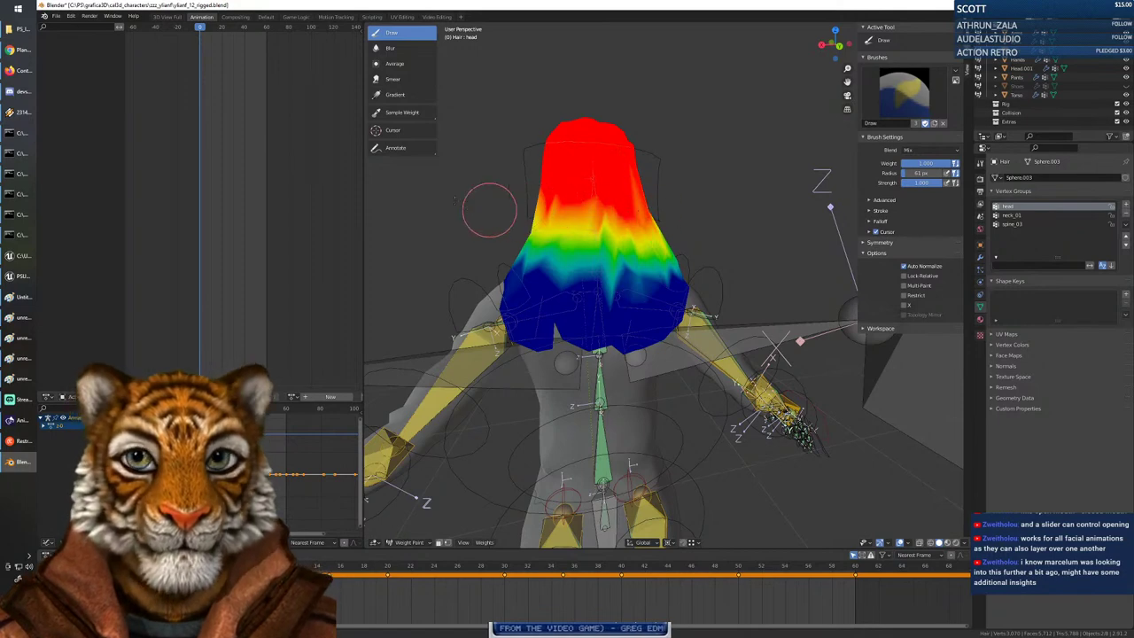
{"action": "mouse_move", "coordinate": [490, 210]}
{"action": "middle_mouse_down"}
{"action": "mouse_move", "coordinate": [637, 197]}
{"action": "mouse_move", "coordinate": [568, 188]}
{"action": "mouse_move", "coordinate": [585, 178]}
{"action": "mouse_move", "coordinate": [620, 186]}
{"action": "mouse_move", "coordinate": [567, 191]}
{"action": "mouse_move", "coordinate": [585, 204]}
{"action": "middle_mouse_up"}
{"action": "middle_click_drag", "start_coordinate": [706, 252], "coordinate": [752, 245]}
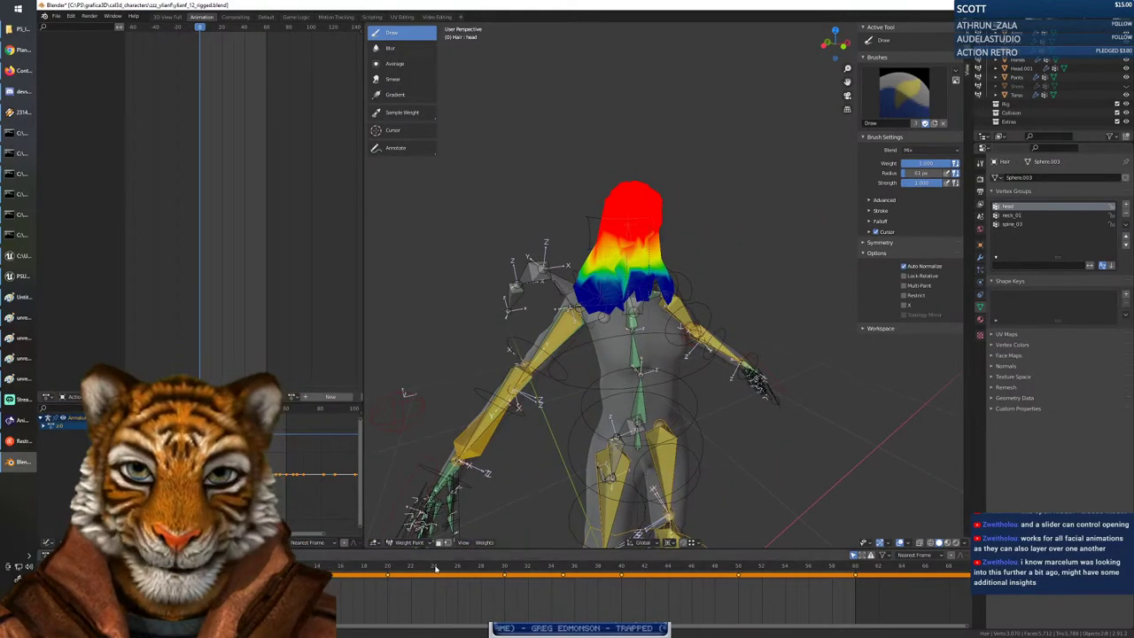
Return to Object Mode and display the character with its textures in Material Preview shading.
{"action": "left_click", "coordinate": [409, 546]}
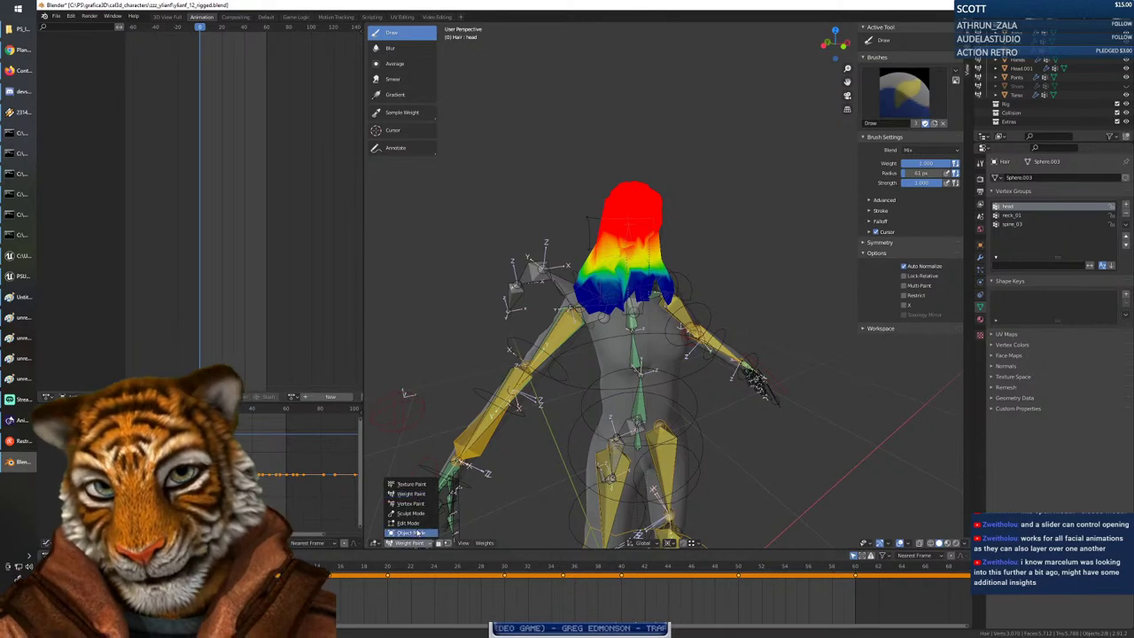
{"action": "left_click", "coordinate": [408, 485]}
{"action": "scroll", "coordinate": [681, 351], "scroll_direction": "down", "scroll_amount": 5}
{"action": "scroll", "coordinate": [680, 352], "scroll_direction": "up", "scroll_amount": 3}
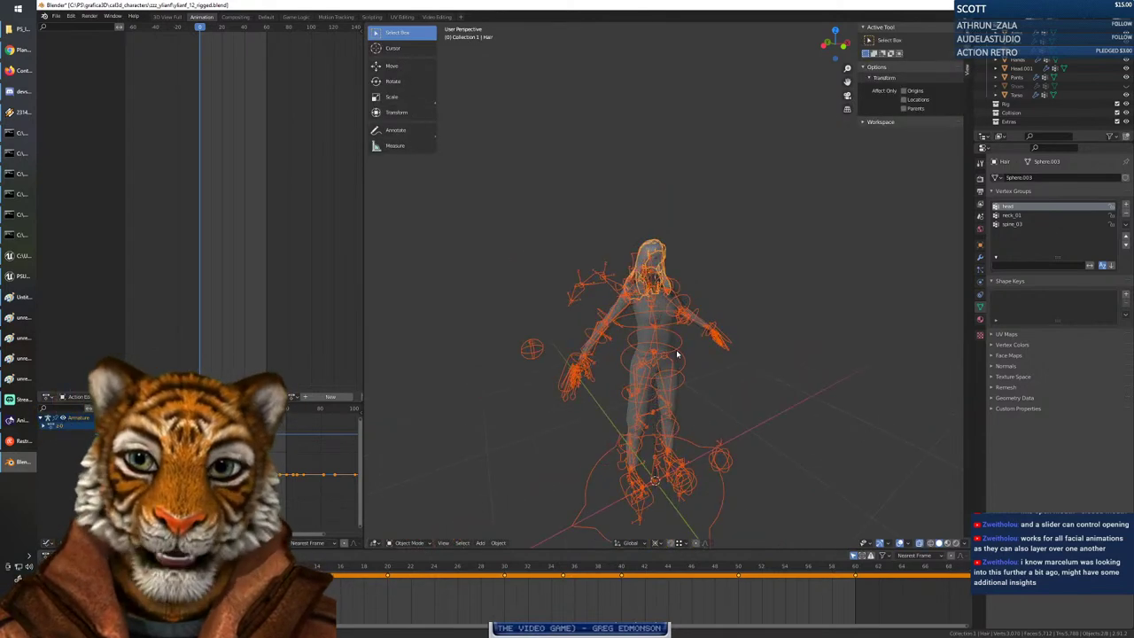
{"action": "left_click", "coordinate": [950, 544]}
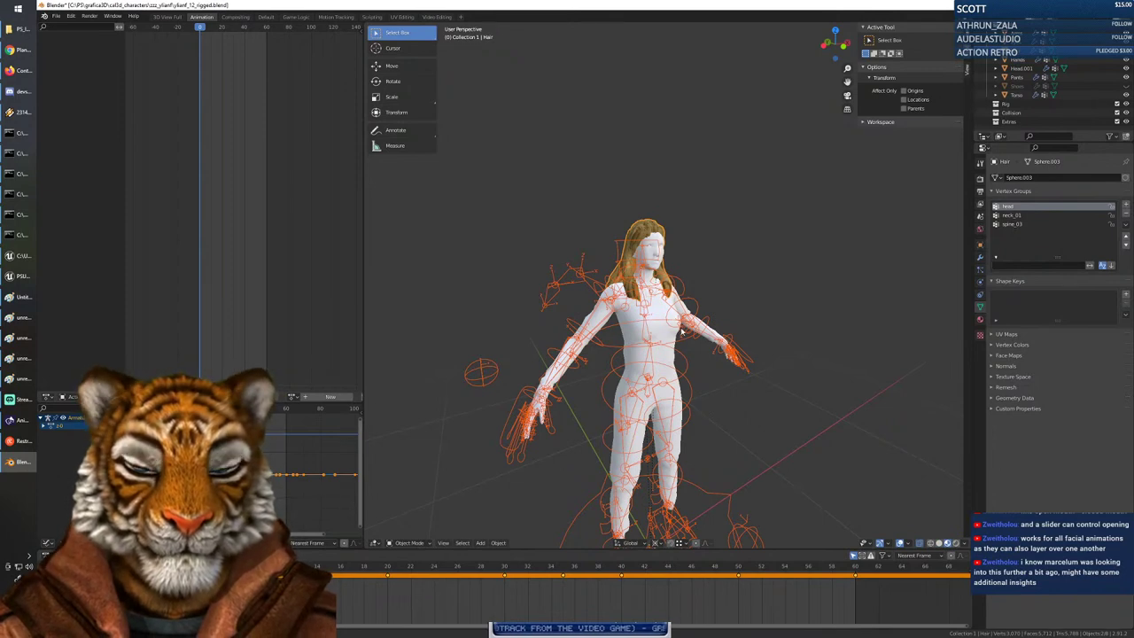
{"action": "middle_click_drag", "start_coordinate": [686, 368], "coordinate": [662, 363]}
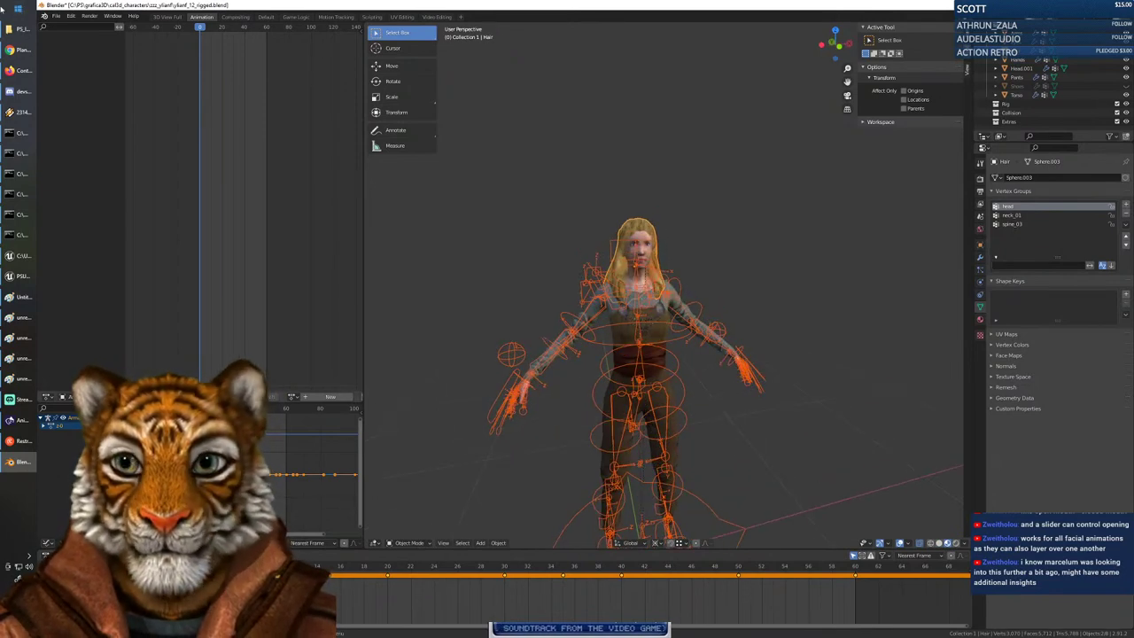
Save the current file, and save a new version as ylianf_13_rigged.blend in the same folder.
{"action": "left_click", "coordinate": [56, 16]}
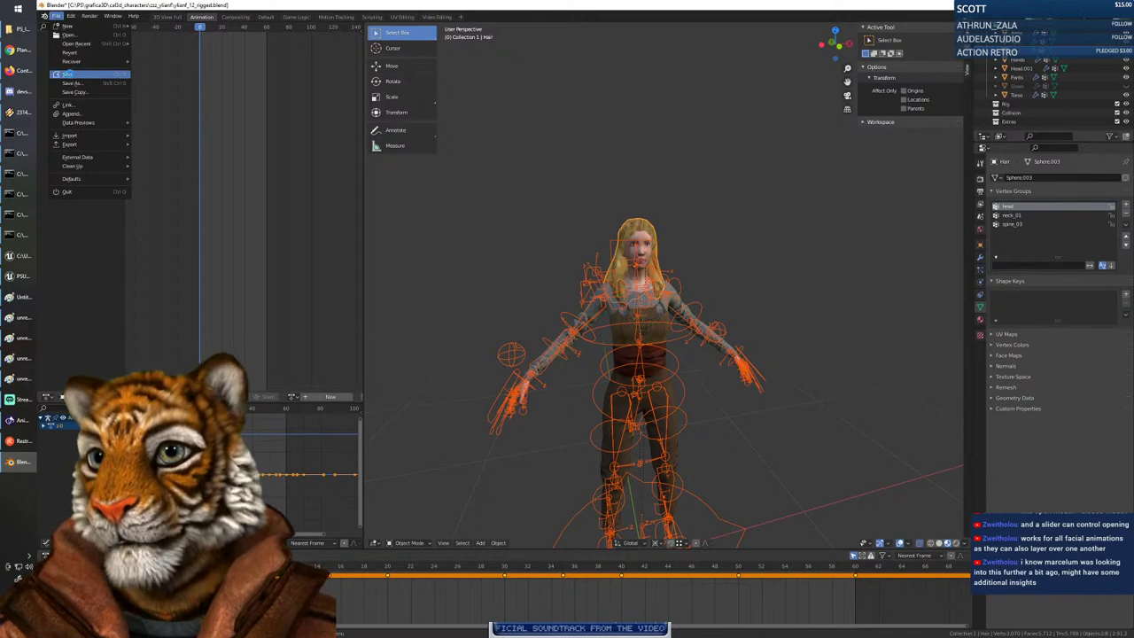
{"action": "left_click", "coordinate": [69, 74]}
{"action": "left_click", "coordinate": [56, 16]}
{"action": "left_click", "coordinate": [78, 83]}
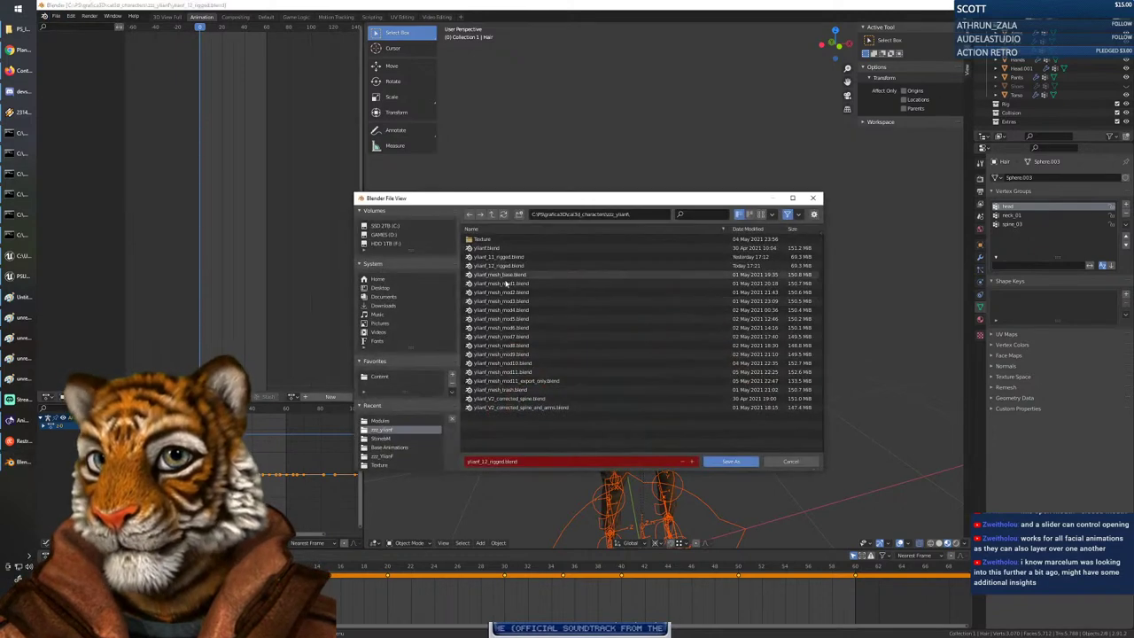
{"action": "left_click", "coordinate": [492, 461]}
{"action": "left_click", "coordinate": [490, 462]}
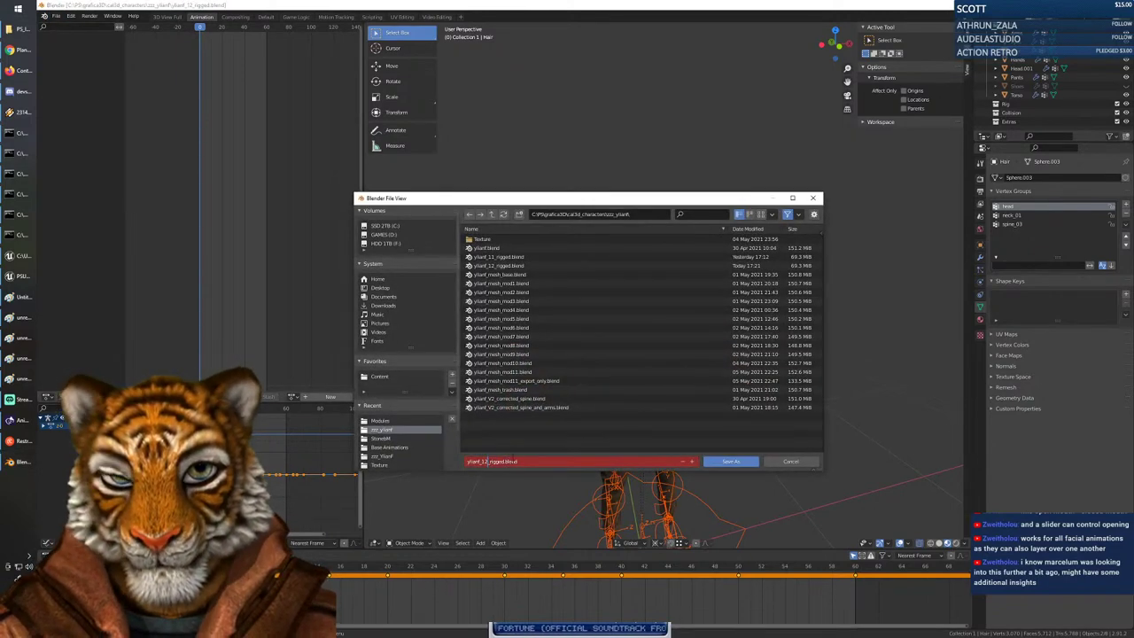
{"action": "key", "text": "BackSpace"}
{"action": "type", "text": "3"}
{"action": "key", "text": "Return"}
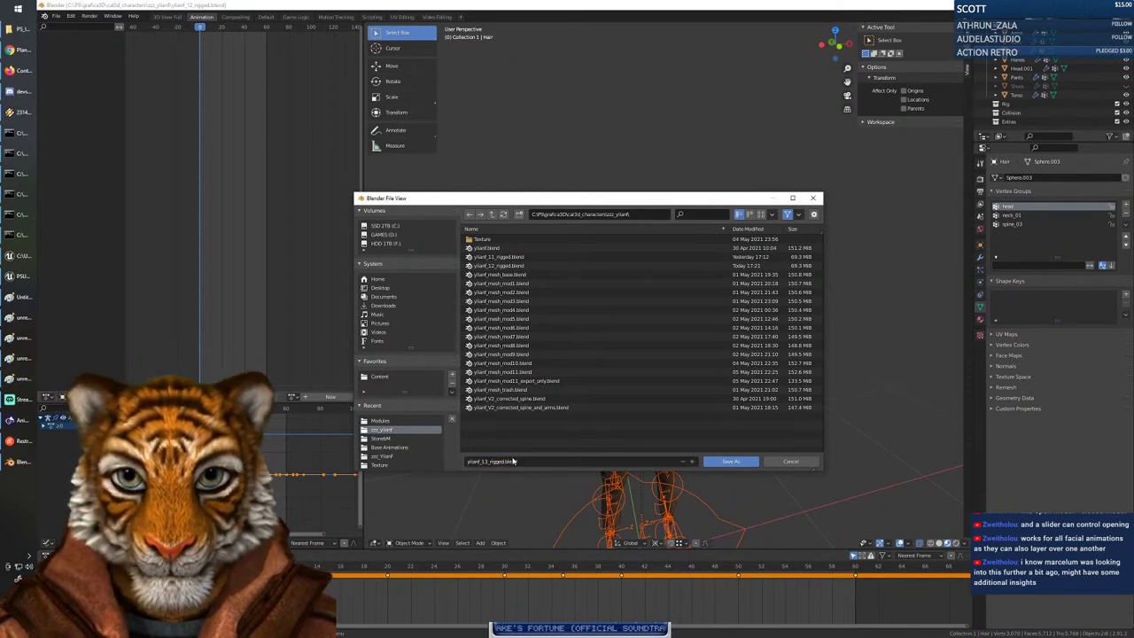
{"action": "left_click", "coordinate": [728, 460]}
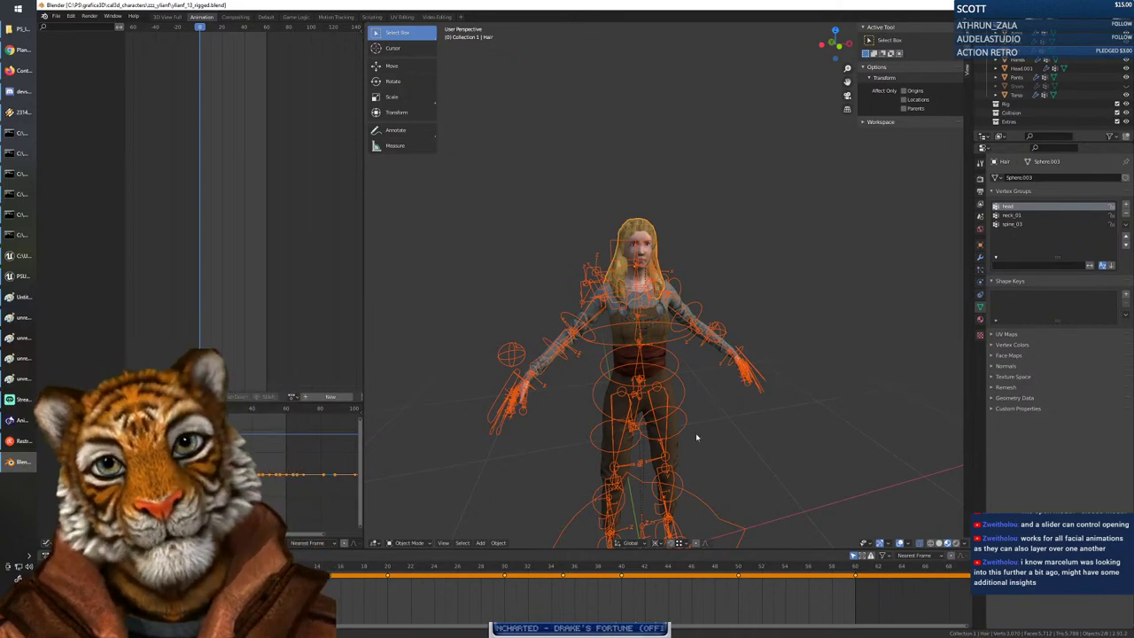
{"action": "middle_click_drag", "start_coordinate": [696, 436], "coordinate": [637, 377]}
Switch to the web browser, search YouTube for "metahuman face rig" and open Unreal Engine's MetaHuman Facial Rig video full screen.
{"action": "left_click", "coordinate": [19, 49]}
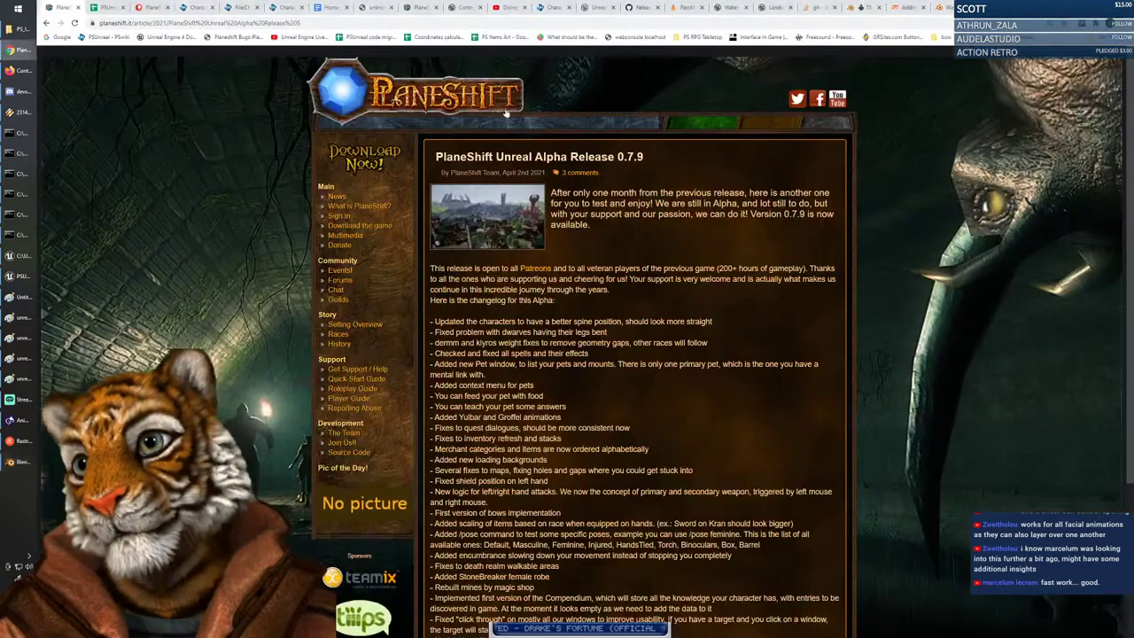
{"action": "left_click", "coordinate": [152, 7]}
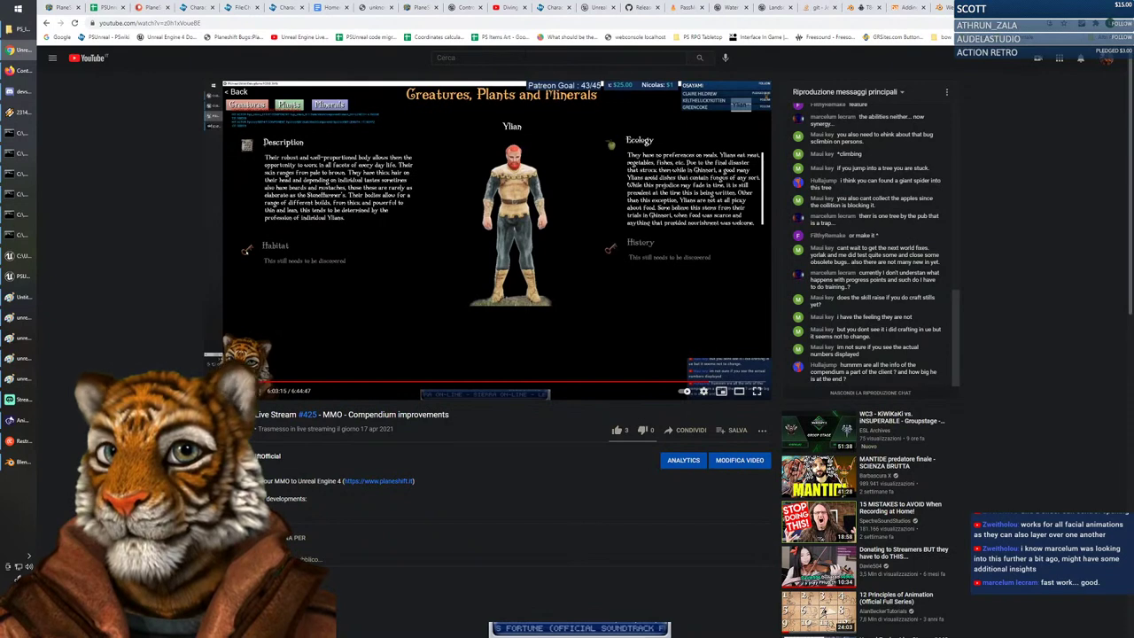
{"action": "type", "text": "metahuman face"}
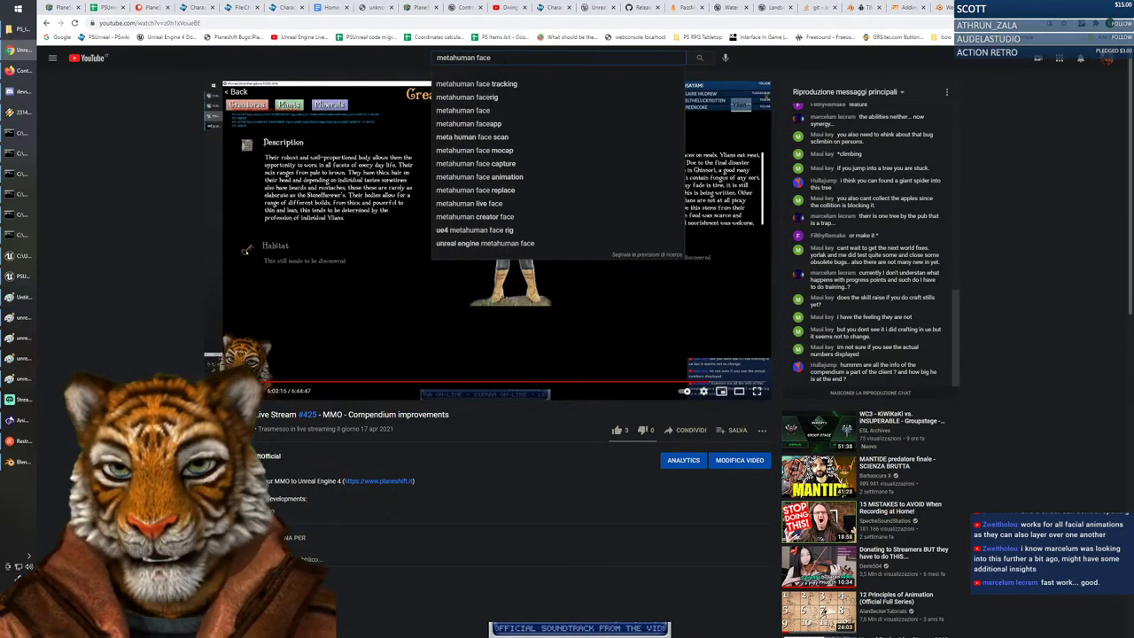
{"action": "type", "text": " rig"}
{"action": "key", "text": "Return"}
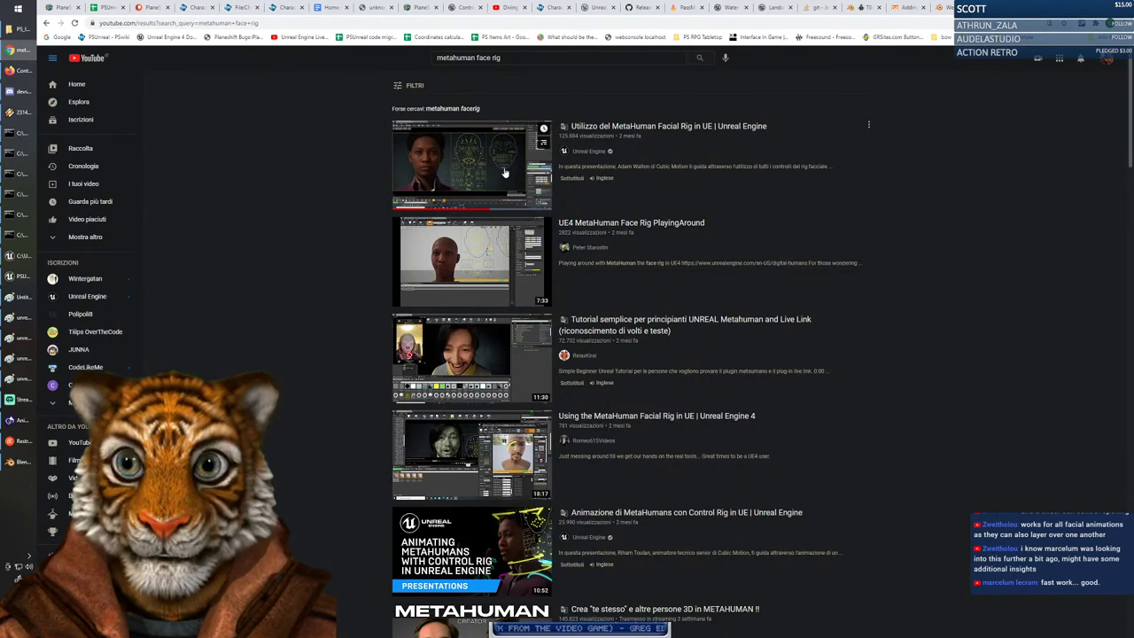
{"action": "left_click", "coordinate": [506, 180]}
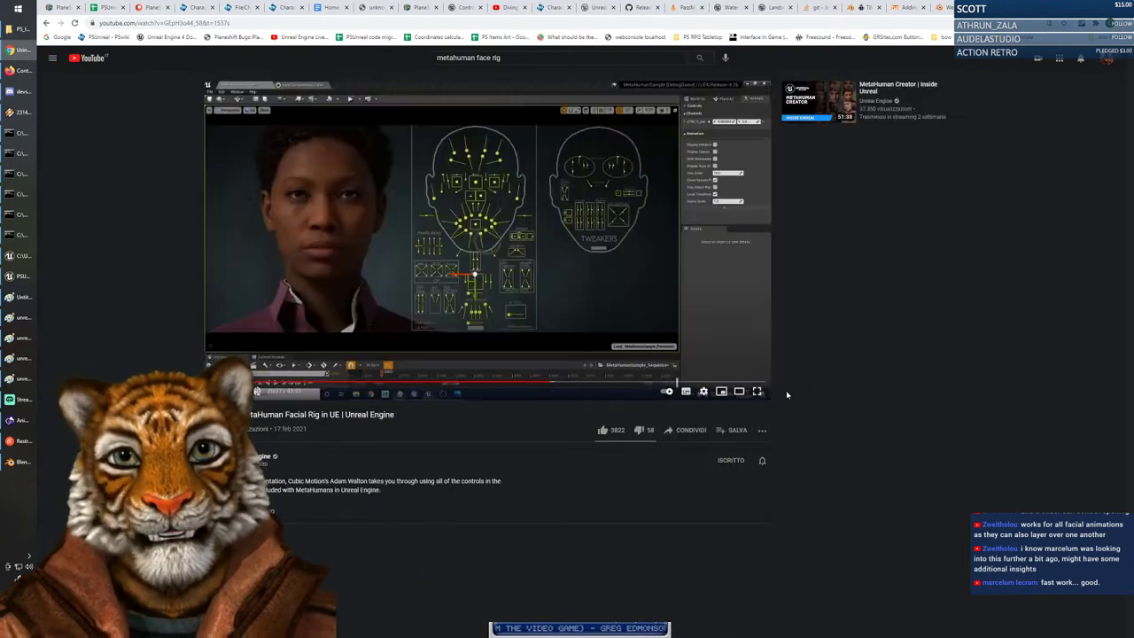
{"action": "left_click", "coordinate": [754, 392]}
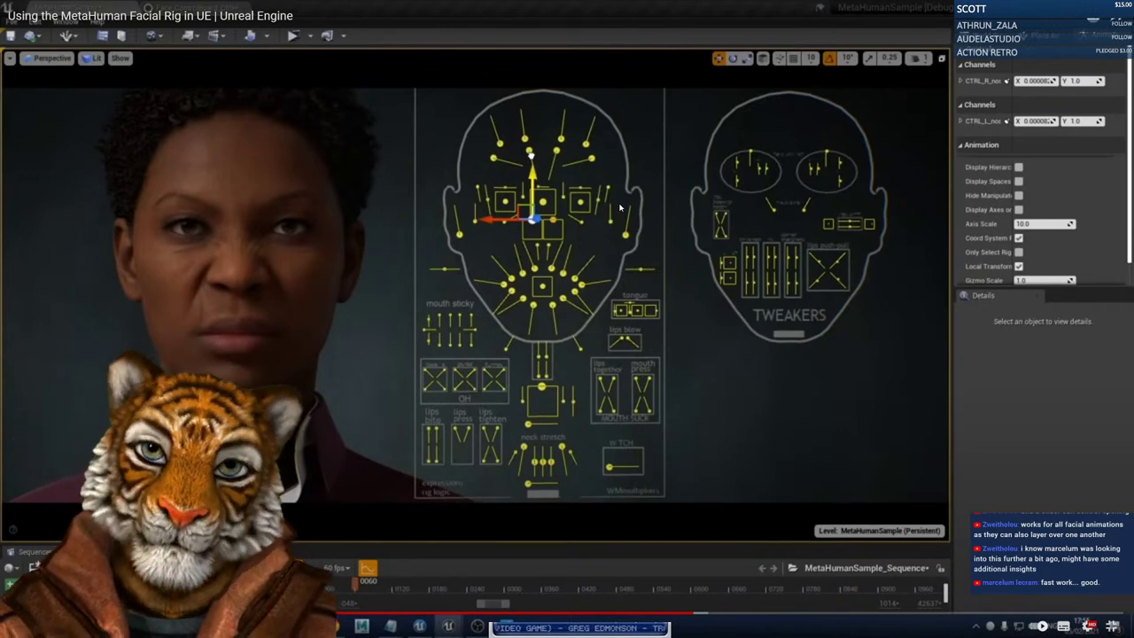
Skim through the later parts of the MetaHuman facial rig video and examine its eye and mouth controls.
{"action": "left_click", "coordinate": [1092, 628]}
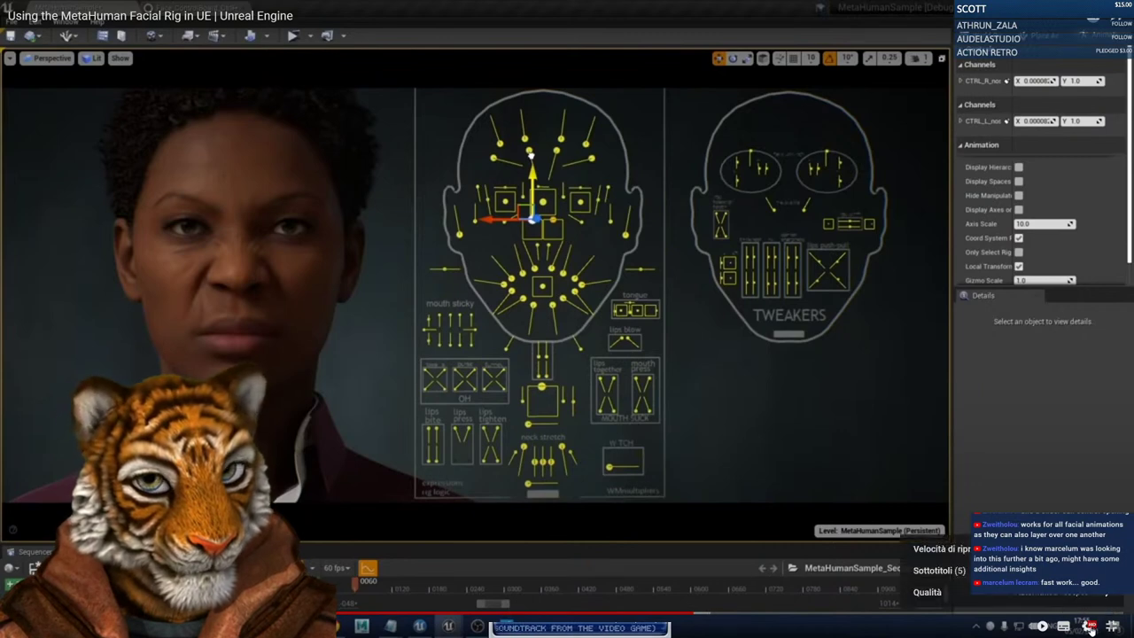
{"action": "left_click", "coordinate": [1091, 628]}
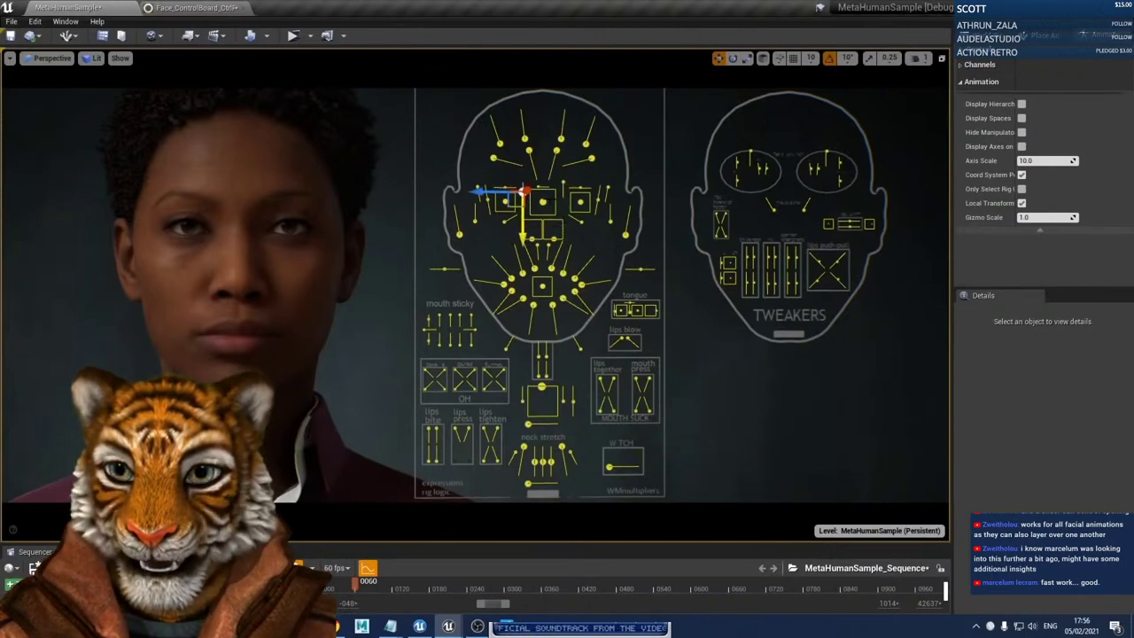
{"action": "left_click_drag", "start_coordinate": [746, 612], "coordinate": [781, 613]}
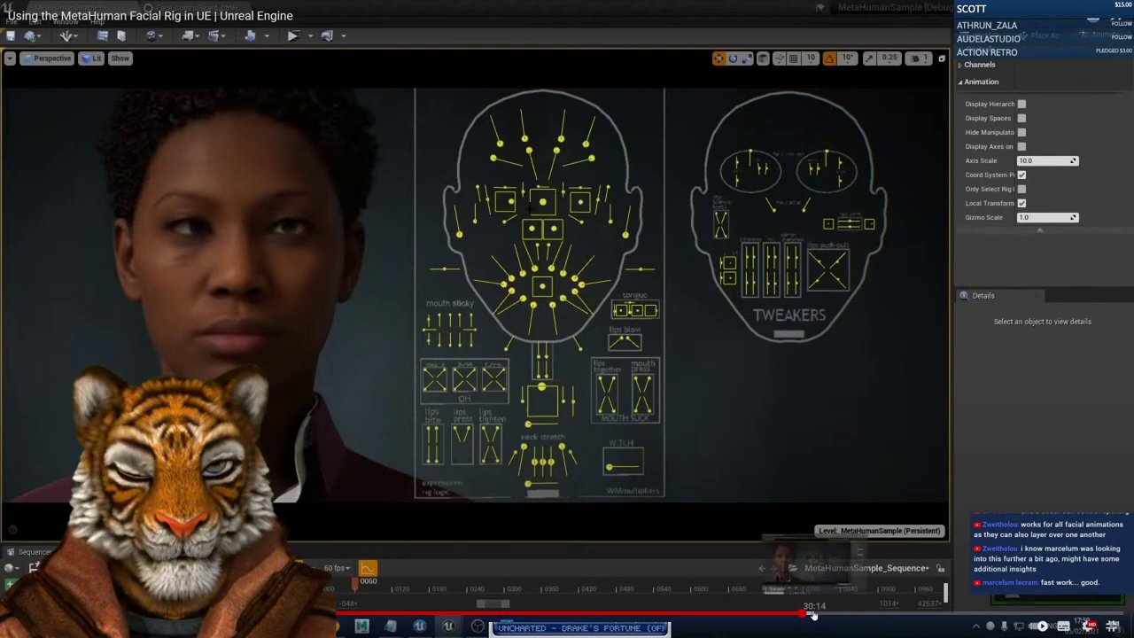
{"action": "left_click", "coordinate": [828, 615]}
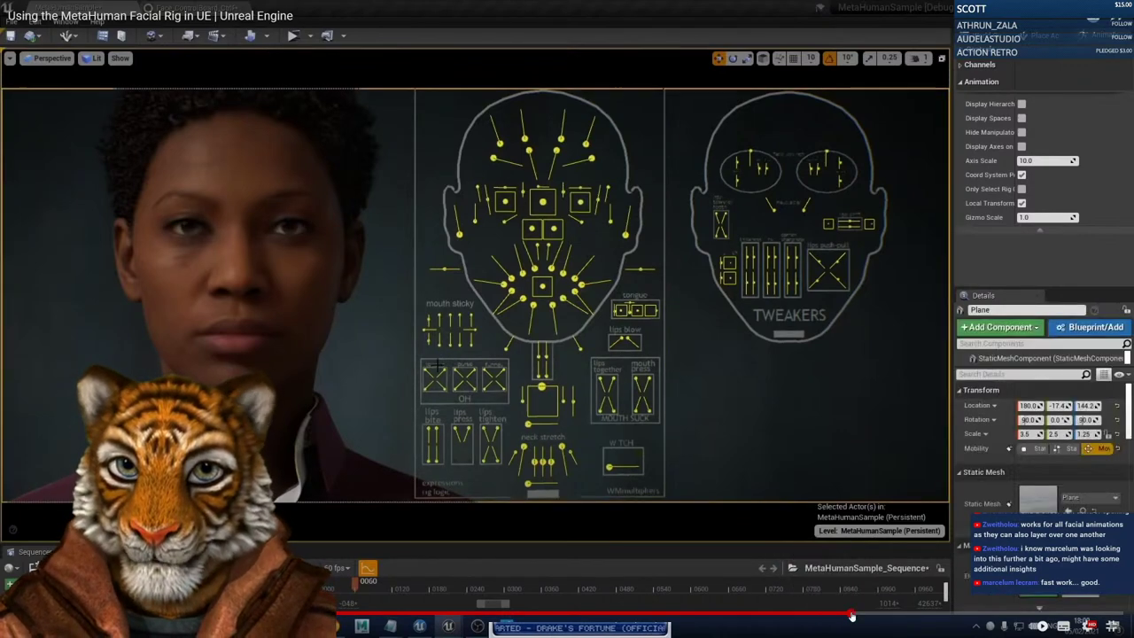
{"action": "left_click", "coordinate": [852, 617]}
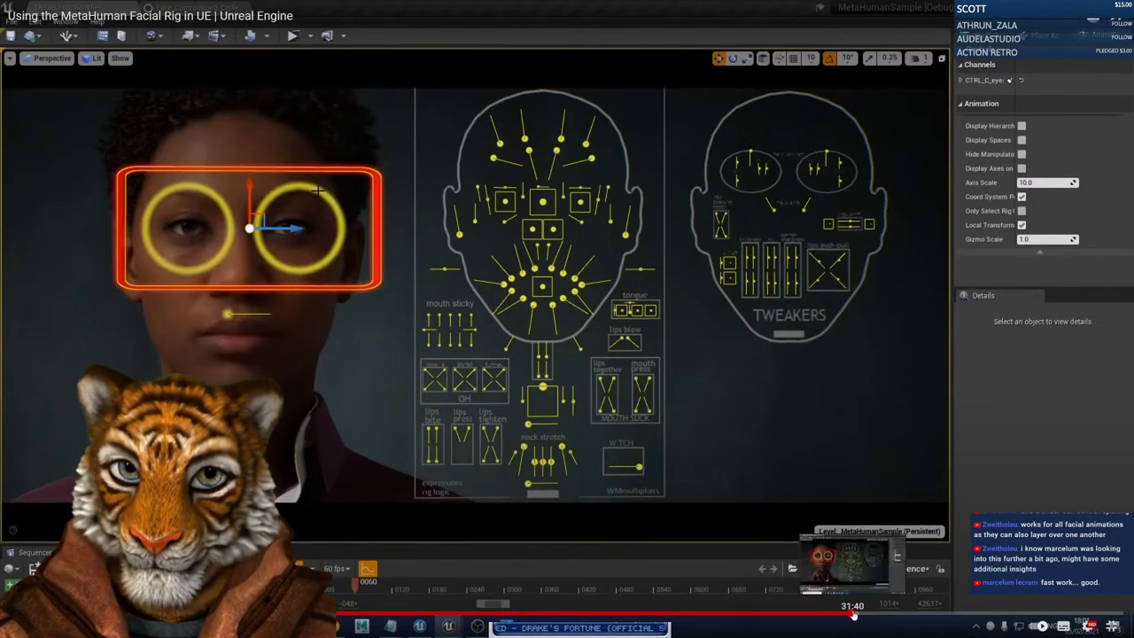
{"action": "left_click", "coordinate": [881, 614]}
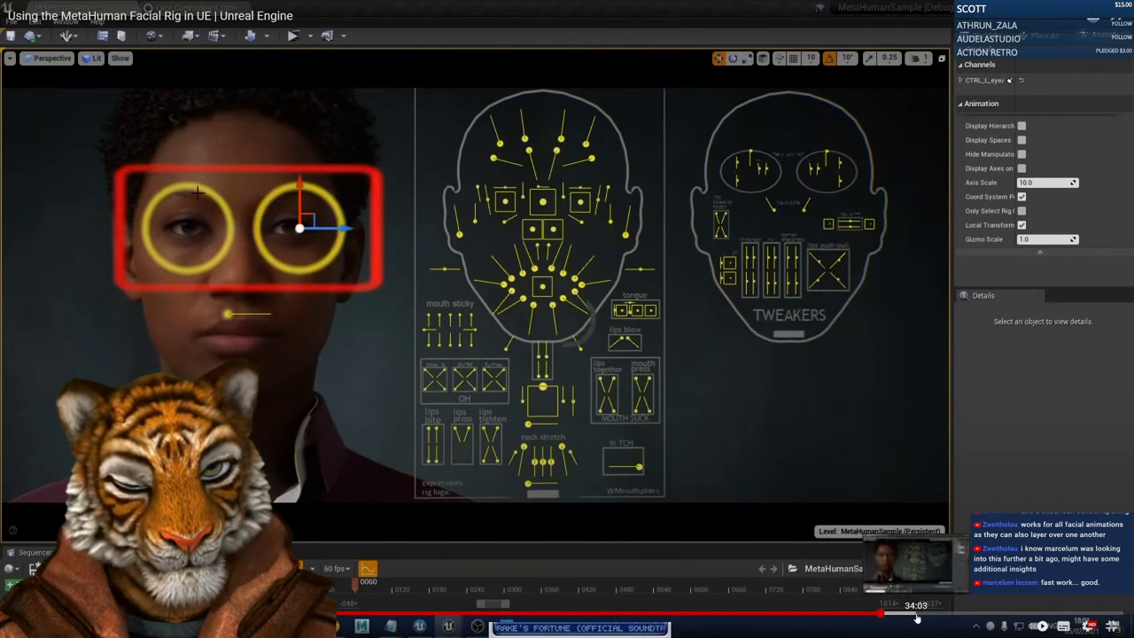
{"action": "left_click", "coordinate": [916, 615]}
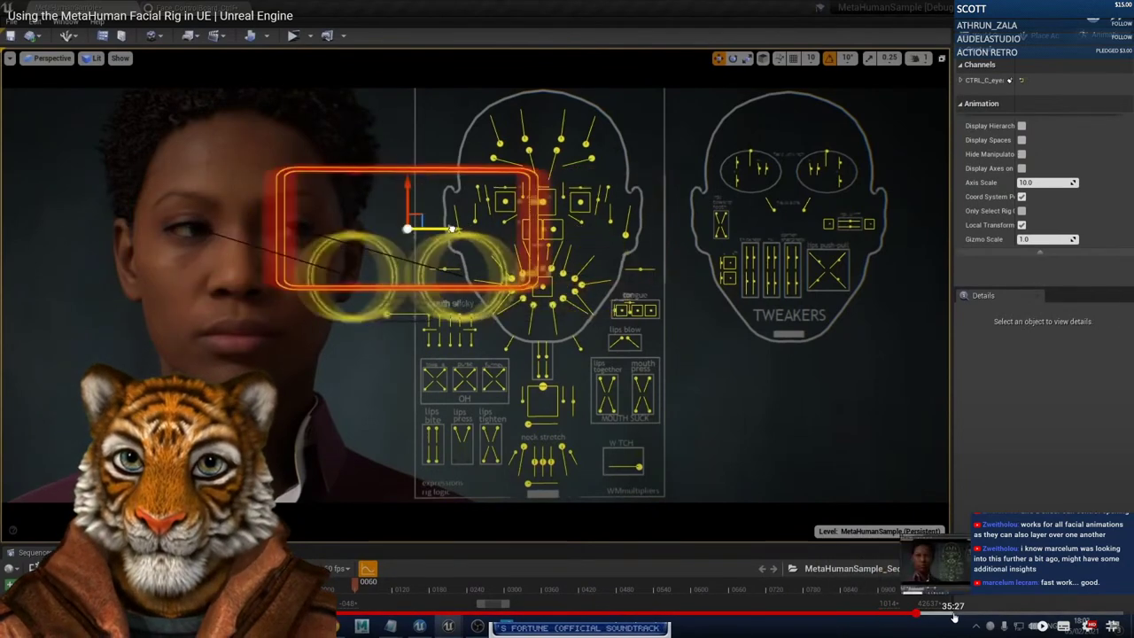
{"action": "left_click", "coordinate": [952, 615]}
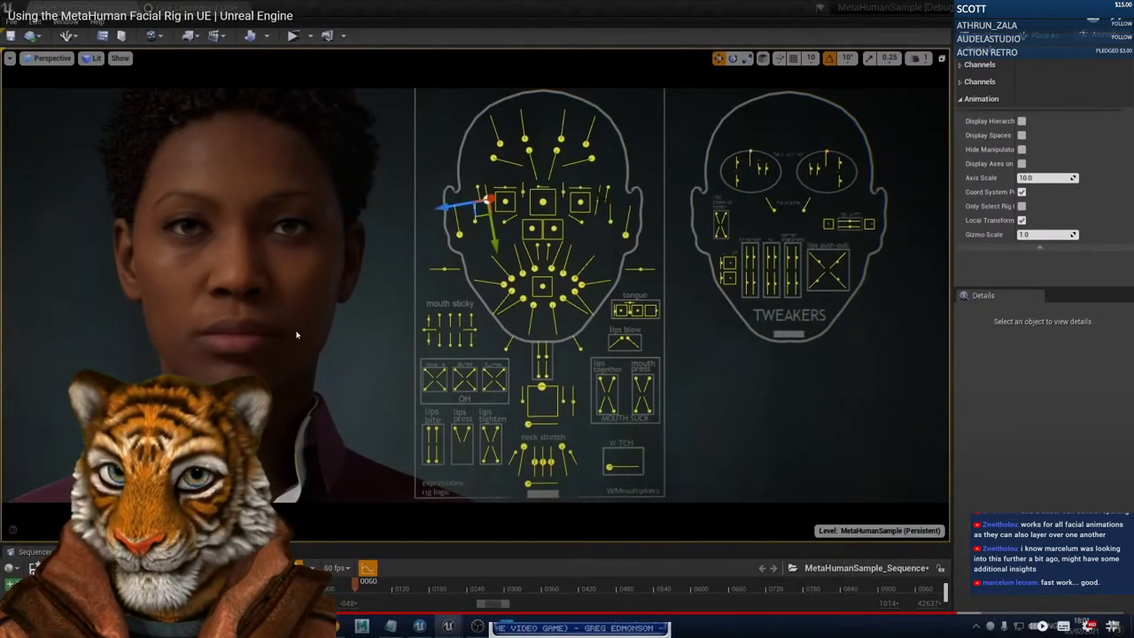
{"action": "left_click", "coordinate": [347, 613]}
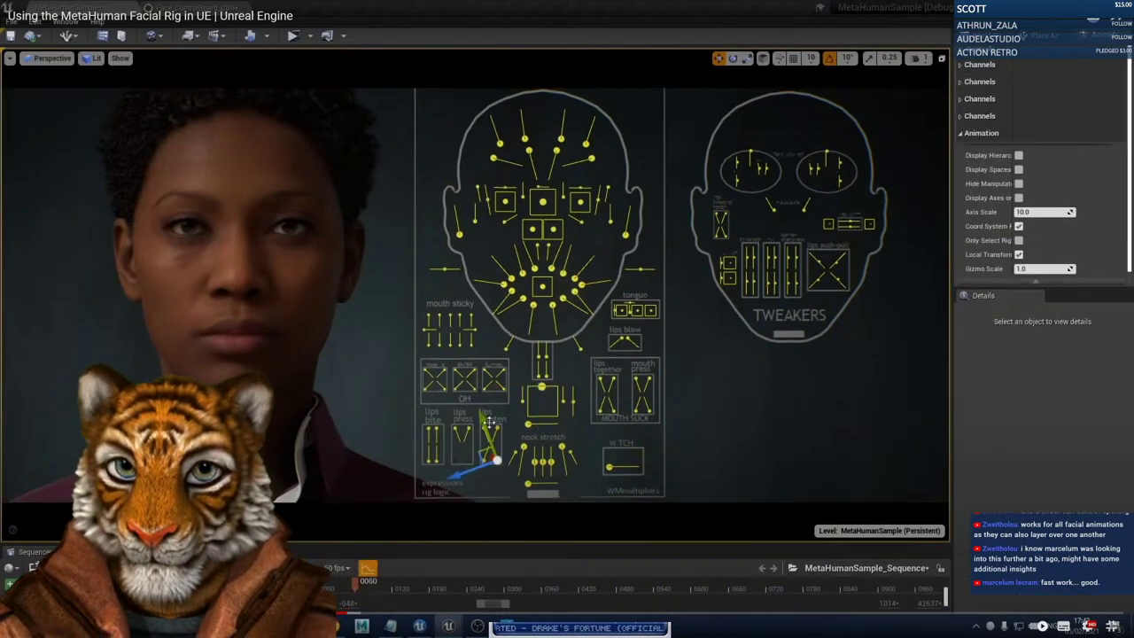
Leave the full-screen video, switch back to Blender, unhide the Shoes mesh and deselect everything.
{"action": "key", "text": "Escape"}
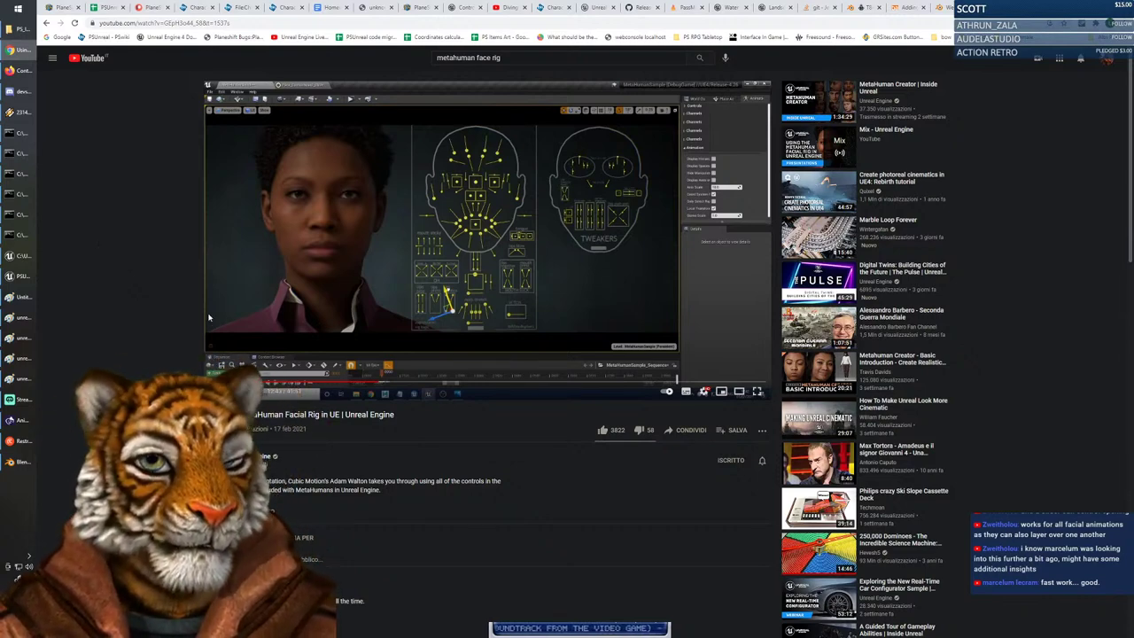
{"action": "key", "text": "alt+Tab"}
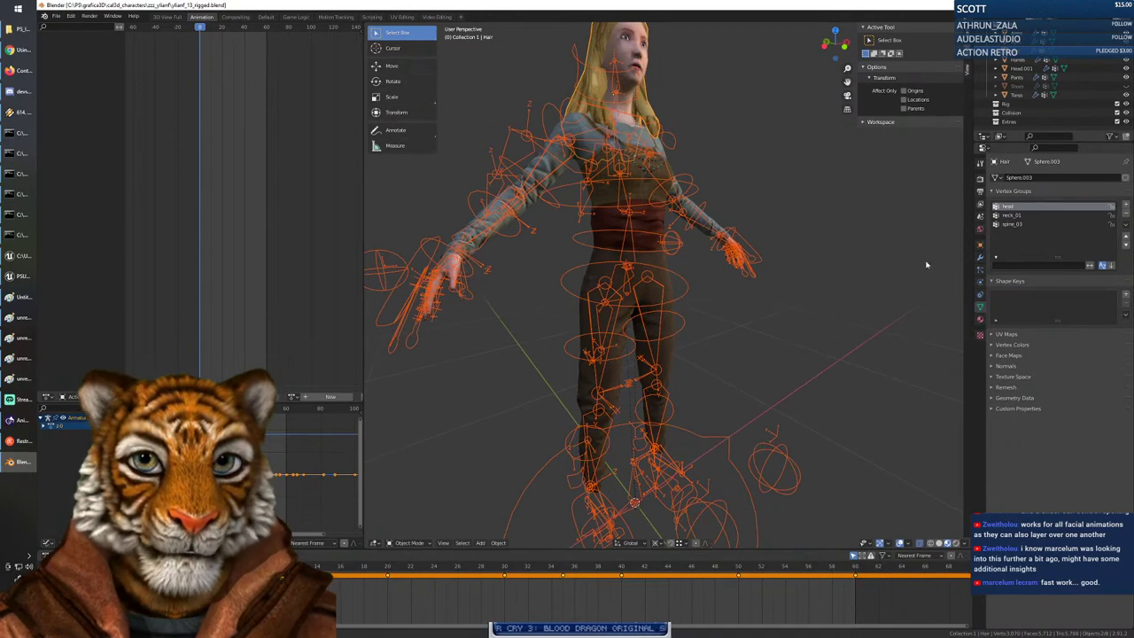
{"action": "left_click", "coordinate": [1125, 86]}
{"action": "left_click", "coordinate": [756, 387]}
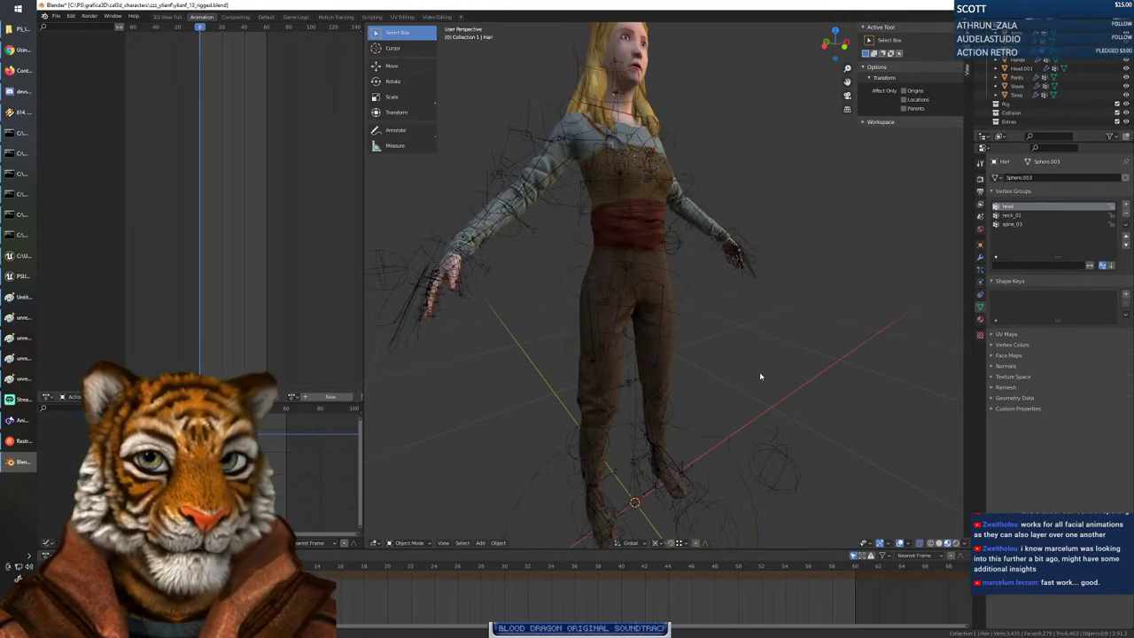
{"action": "middle_click_drag", "start_coordinate": [755, 387], "coordinate": [755, 378]}
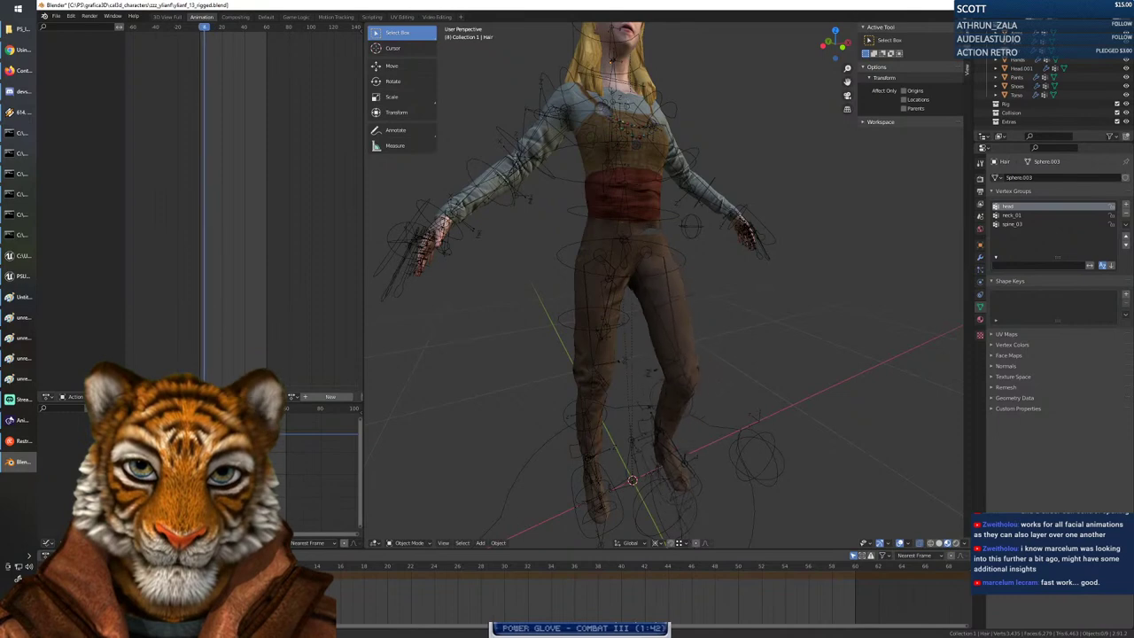
Put the armature in Pose Mode at frame 10 and select the left foot IK control.
{"action": "scroll", "coordinate": [645, 289], "scroll_direction": "up", "scroll_amount": 4}
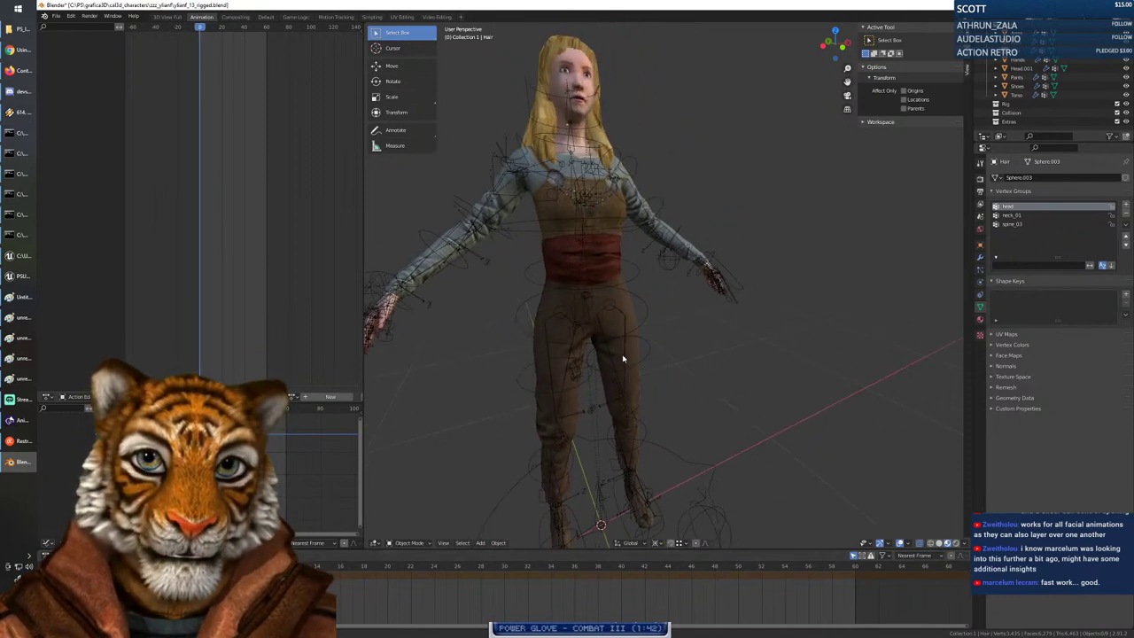
{"action": "scroll", "coordinate": [646, 290], "scroll_direction": "up", "scroll_amount": 5}
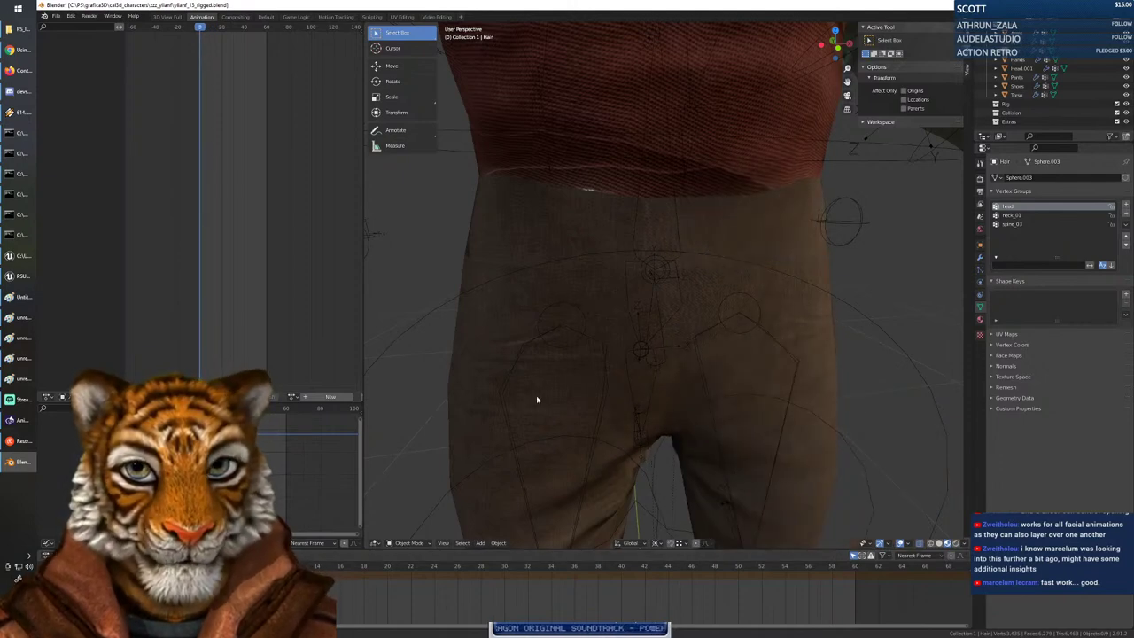
{"action": "scroll", "coordinate": [599, 399], "scroll_direction": "down", "scroll_amount": 5}
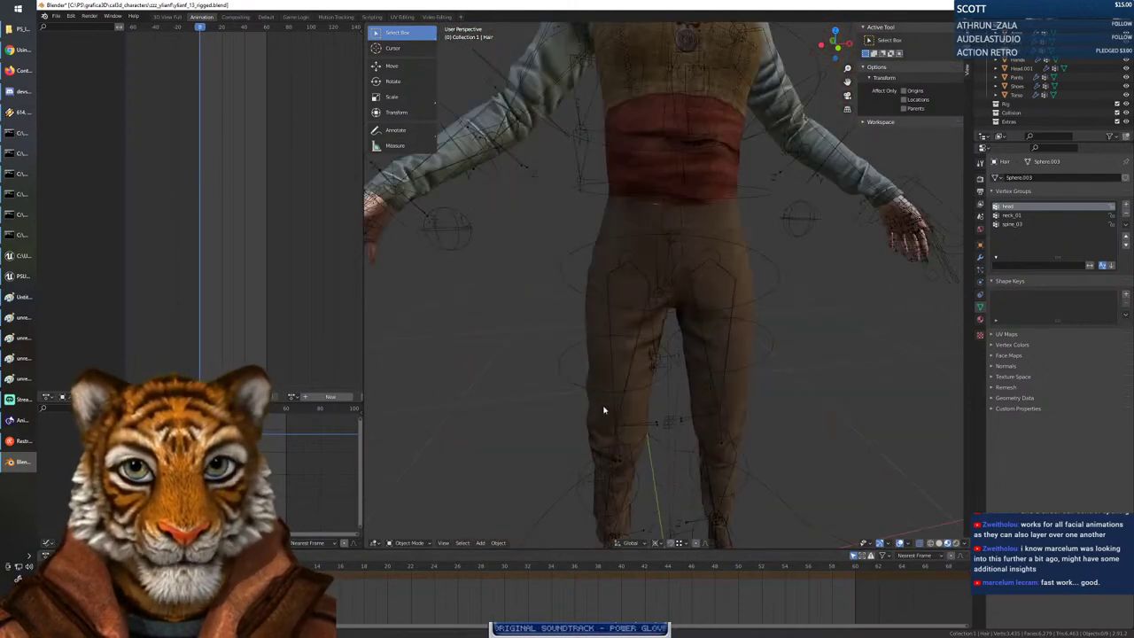
{"action": "scroll", "coordinate": [603, 409], "scroll_direction": "down", "scroll_amount": 4}
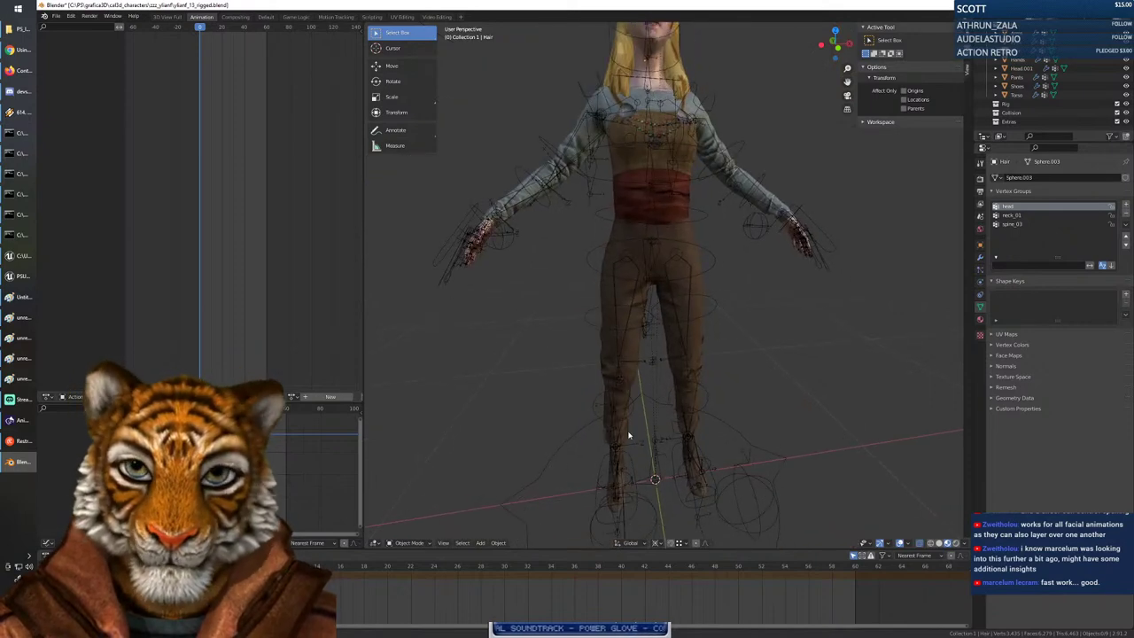
{"action": "left_click", "coordinate": [741, 438]}
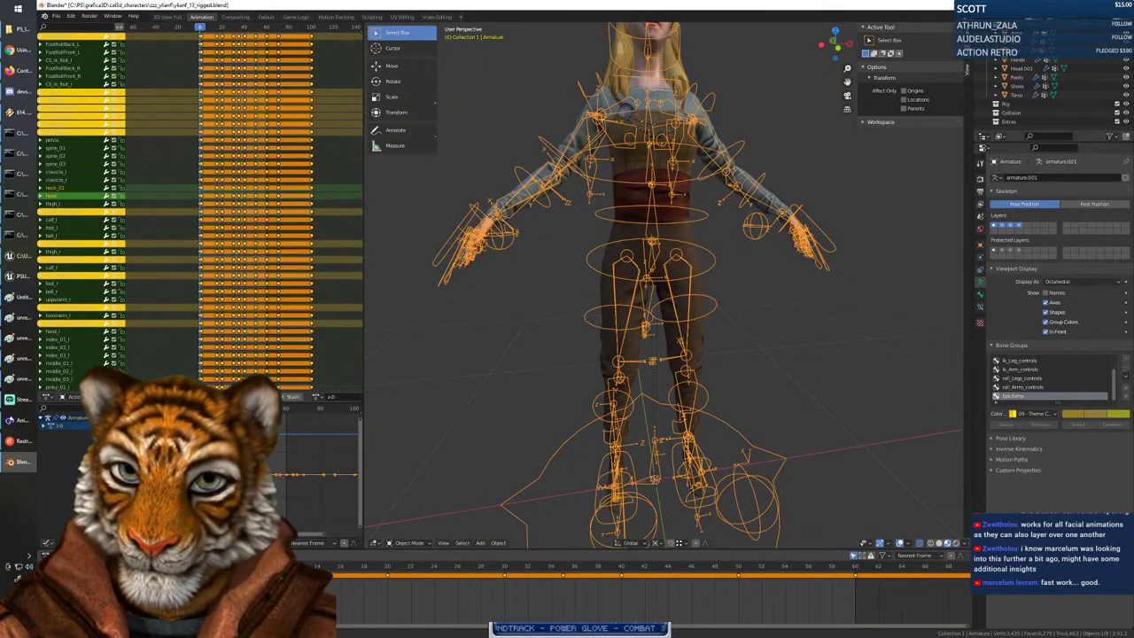
{"action": "left_click_drag", "start_coordinate": [153, 563], "coordinate": [315, 562]}
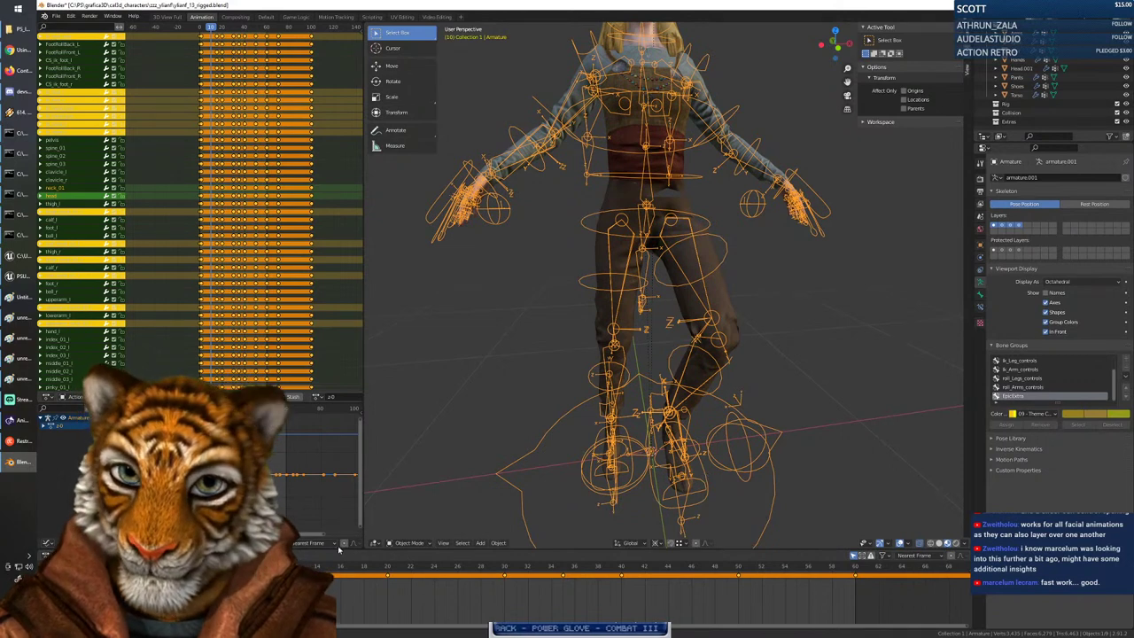
{"action": "left_click", "coordinate": [399, 542]}
{"action": "left_click", "coordinate": [408, 513]}
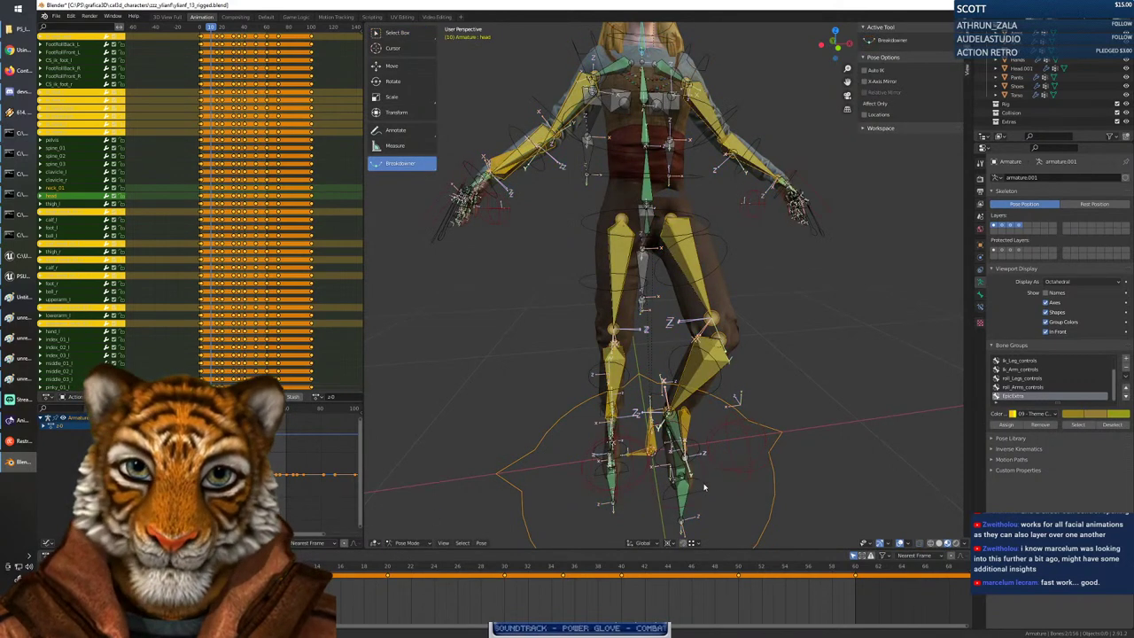
{"action": "left_click", "coordinate": [703, 485]}
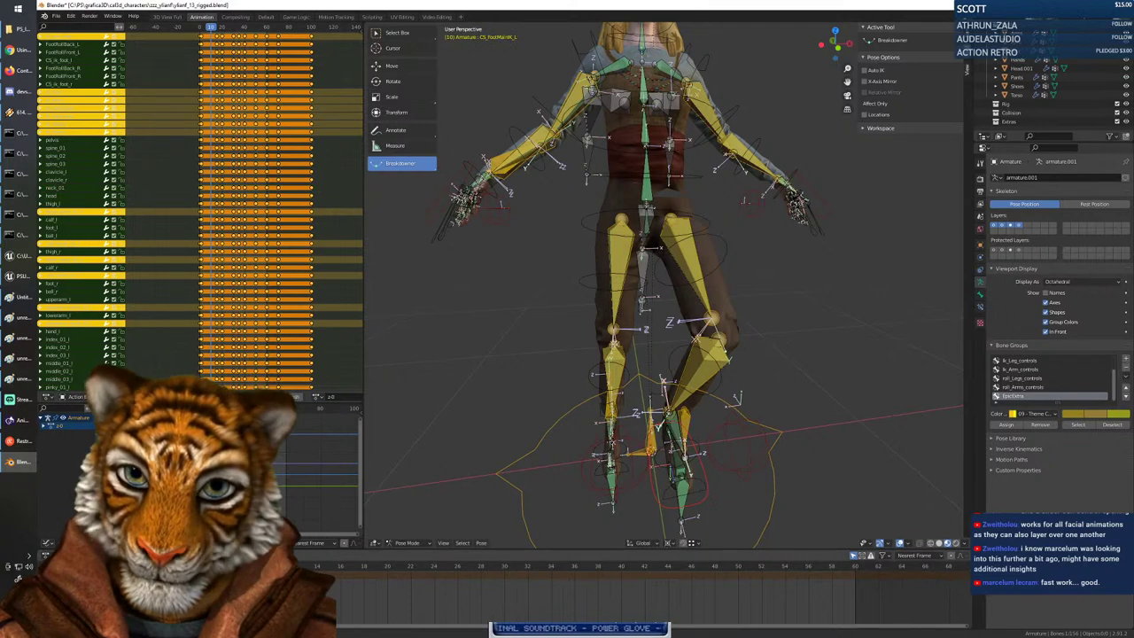
Step through the animation from frame 10 to frame 18 and examine how the left leg and foot move.
{"action": "key", "text": "Left"}
{"action": "key", "text": "Left"}
{"action": "key", "text": "Left"}
{"action": "key", "text": "Left"}
{"action": "key", "text": "Left"}
{"action": "key", "text": "Left"}
{"action": "key", "text": "Left"}
{"action": "key", "text": "Left"}
{"action": "key", "text": "Left"}
{"action": "key", "text": "Right"}
{"action": "key", "text": "Right"}
{"action": "key", "text": "Right"}
{"action": "key", "text": "Right"}
{"action": "key", "text": "Right"}
{"action": "key", "text": "Right"}
{"action": "key", "text": "Right"}
{"action": "key", "text": "Right"}
{"action": "key", "text": "Right"}
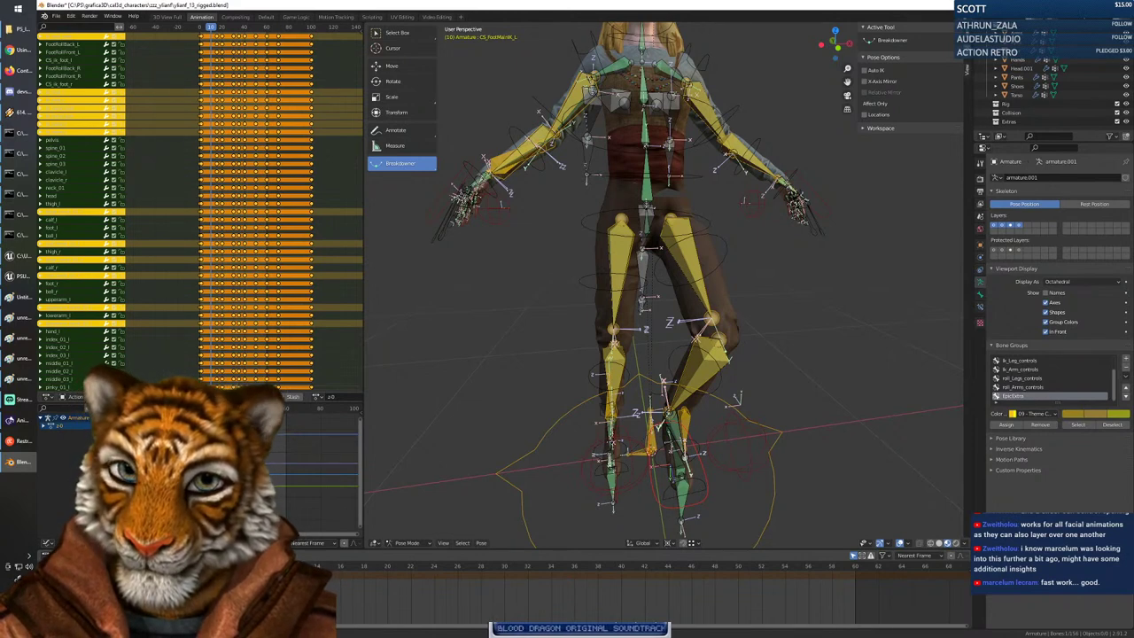
{"action": "key", "text": "Right"}
{"action": "key", "text": "Right"}
{"action": "key", "text": "Right"}
{"action": "key", "text": "Right"}
{"action": "key", "text": "Right"}
{"action": "key", "text": "Right"}
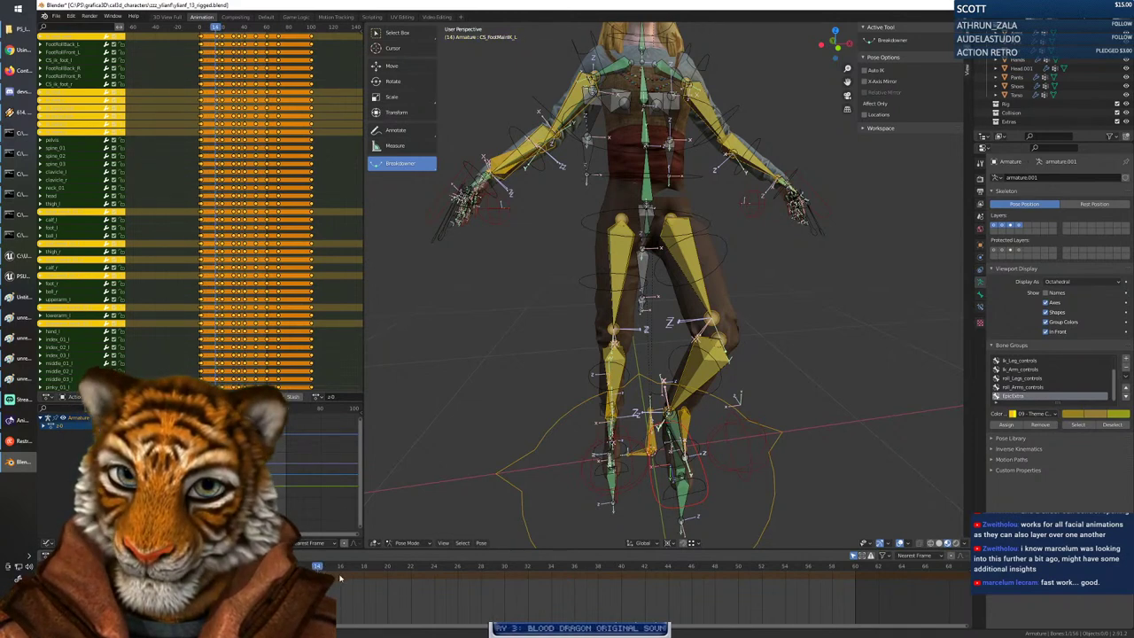
{"action": "key", "text": "Left"}
{"action": "key", "text": "Left"}
{"action": "key", "text": "Left"}
{"action": "left_click_drag", "start_coordinate": [305, 571], "coordinate": [366, 571]}
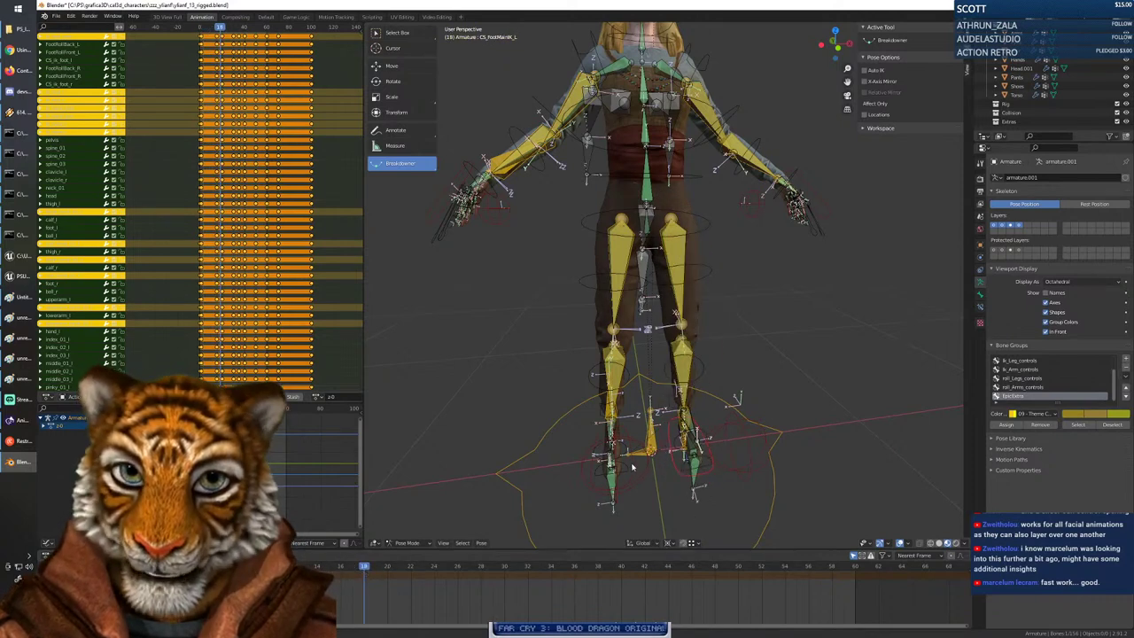
Select the right foot IK control and insert a keyframe for it at frame 0.
{"action": "middle_click_drag", "start_coordinate": [633, 467], "coordinate": [614, 467]}
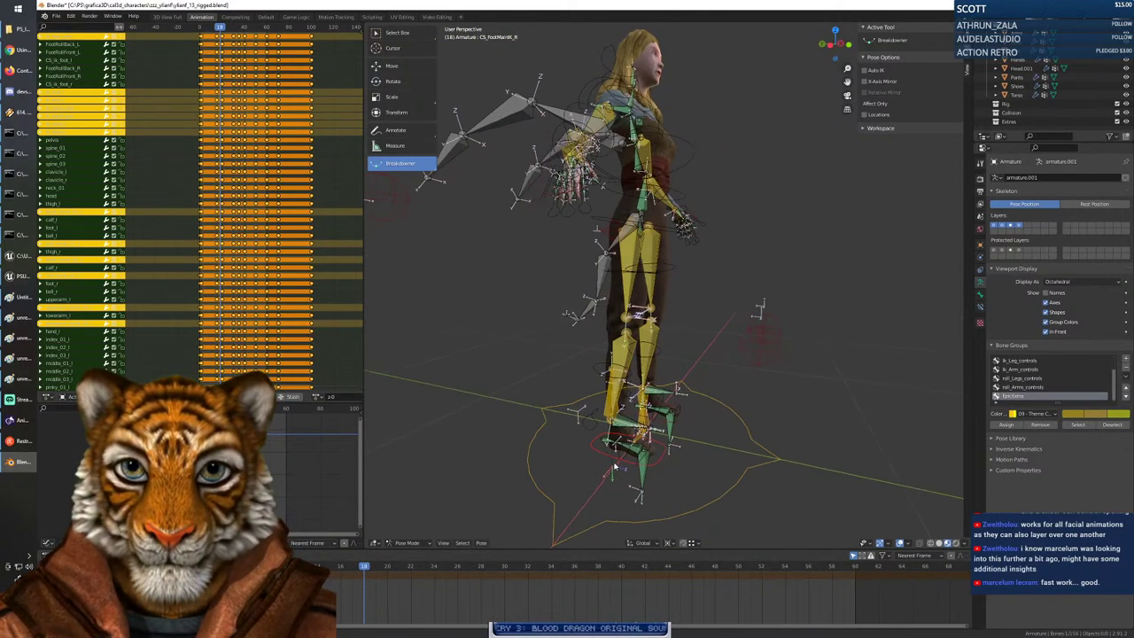
{"action": "left_click_drag", "start_coordinate": [364, 566], "coordinate": [177, 567]}
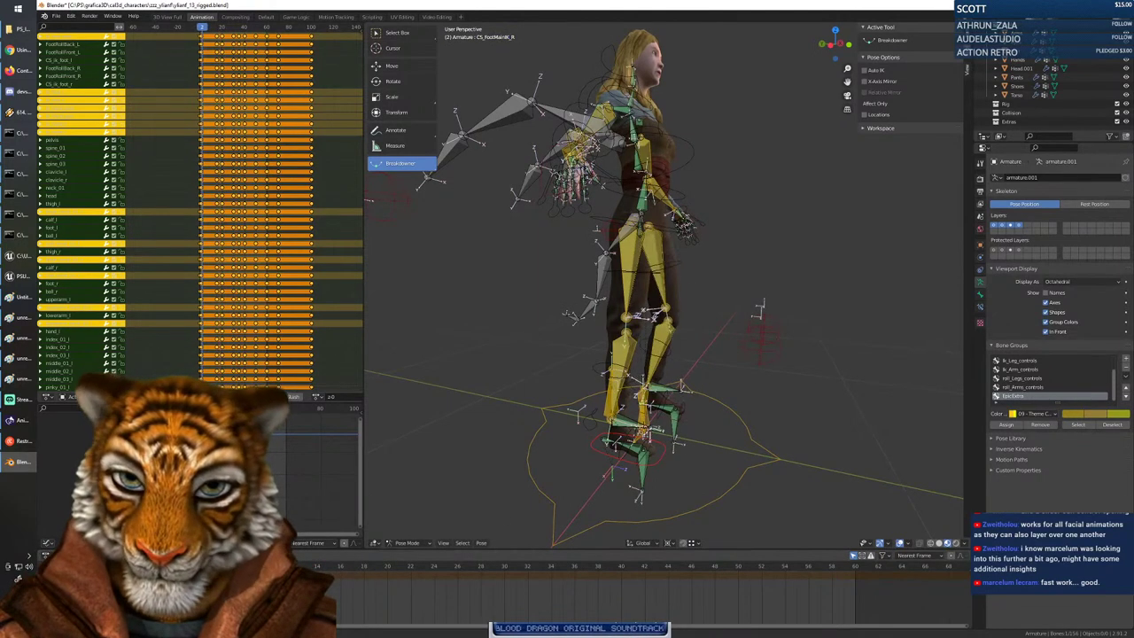
{"action": "key", "text": "i"}
{"action": "left_click", "coordinate": [596, 499]}
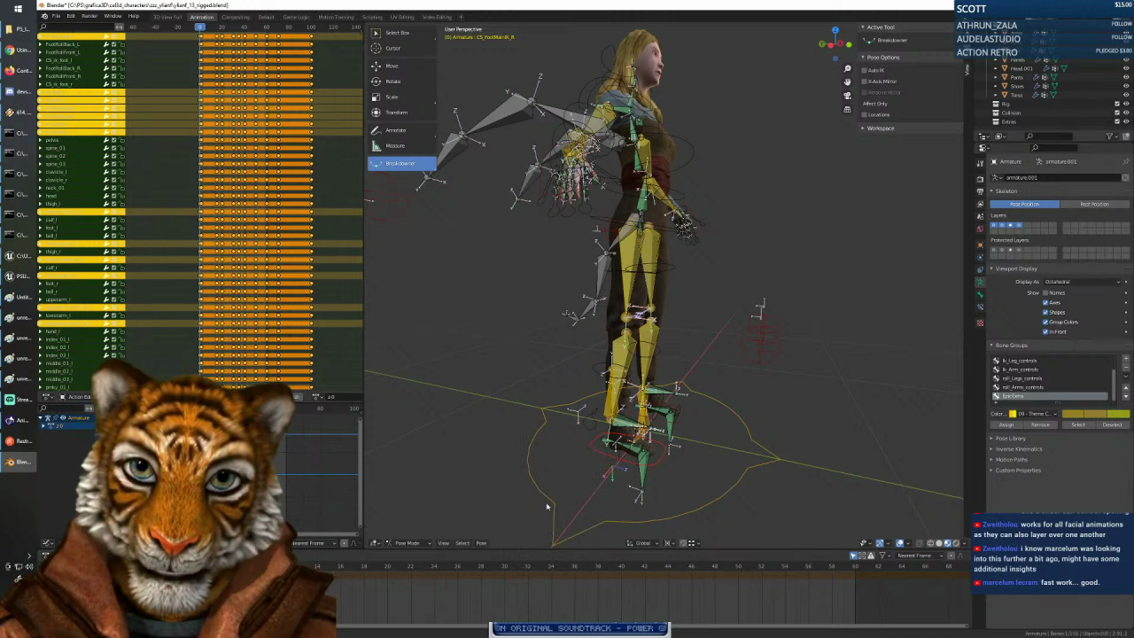
At frame 20, move the right foot IK control forward and about 0.21 m up, keyframe it, and scrub through the leg lift.
{"action": "left_click_drag", "start_coordinate": [153, 563], "coordinate": [387, 561]}
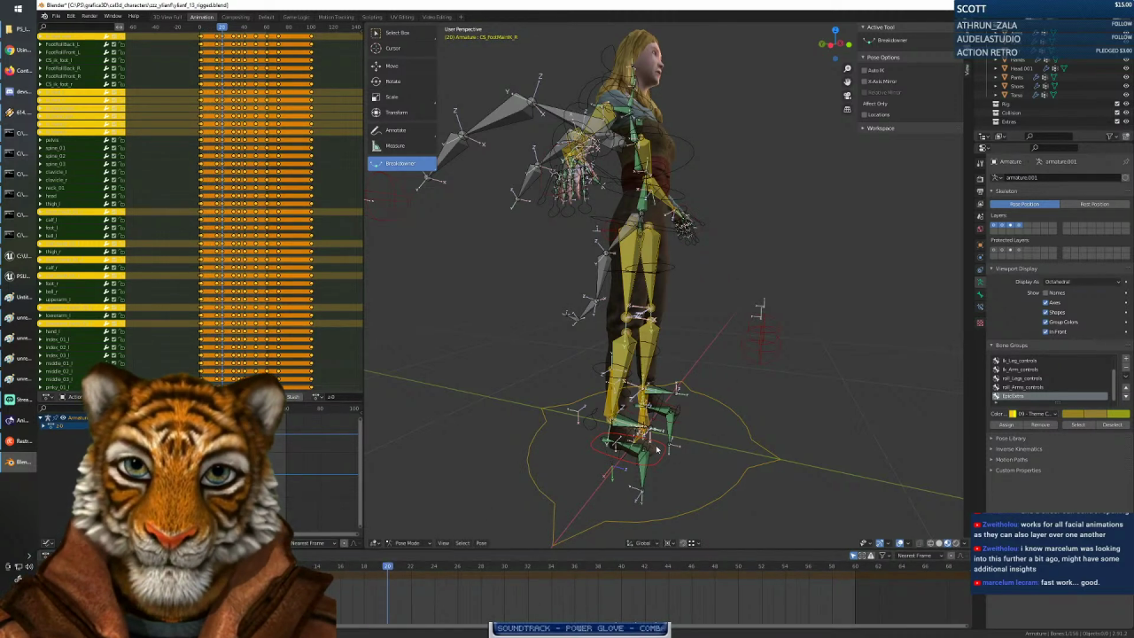
{"action": "key", "text": "g"}
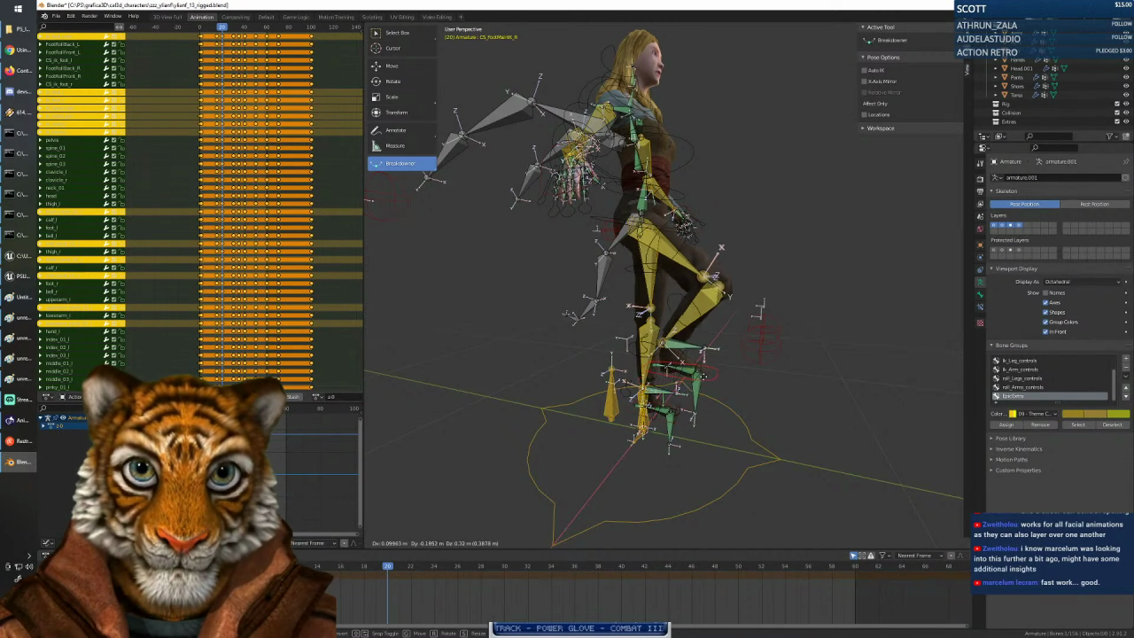
{"action": "left_click", "coordinate": [694, 403]}
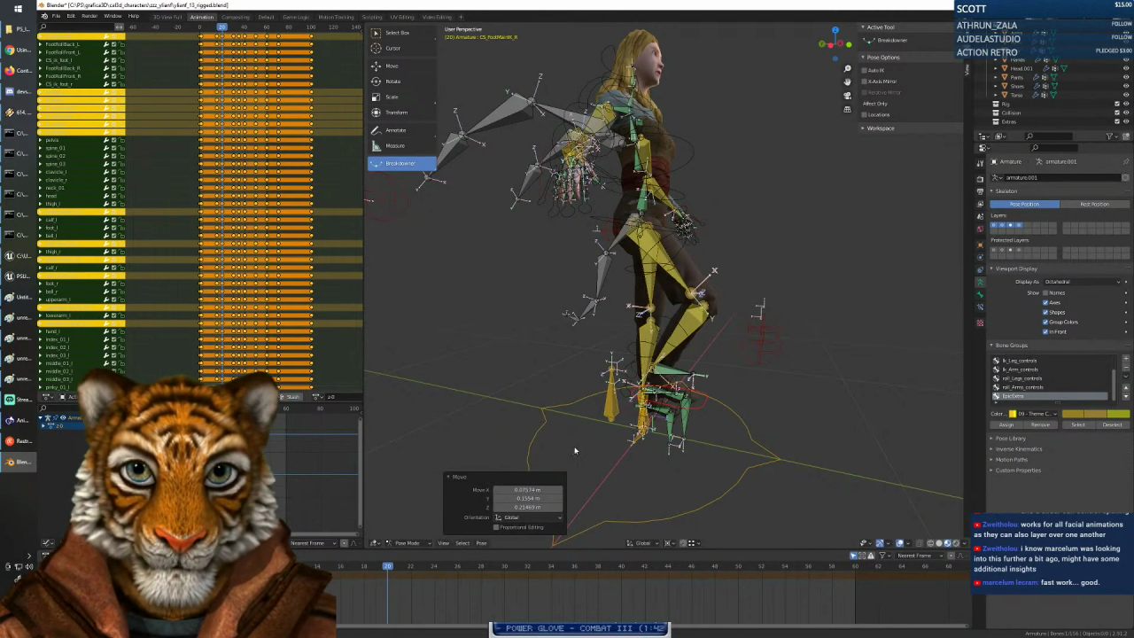
{"action": "key", "text": "i"}
{"action": "left_click", "coordinate": [643, 419]}
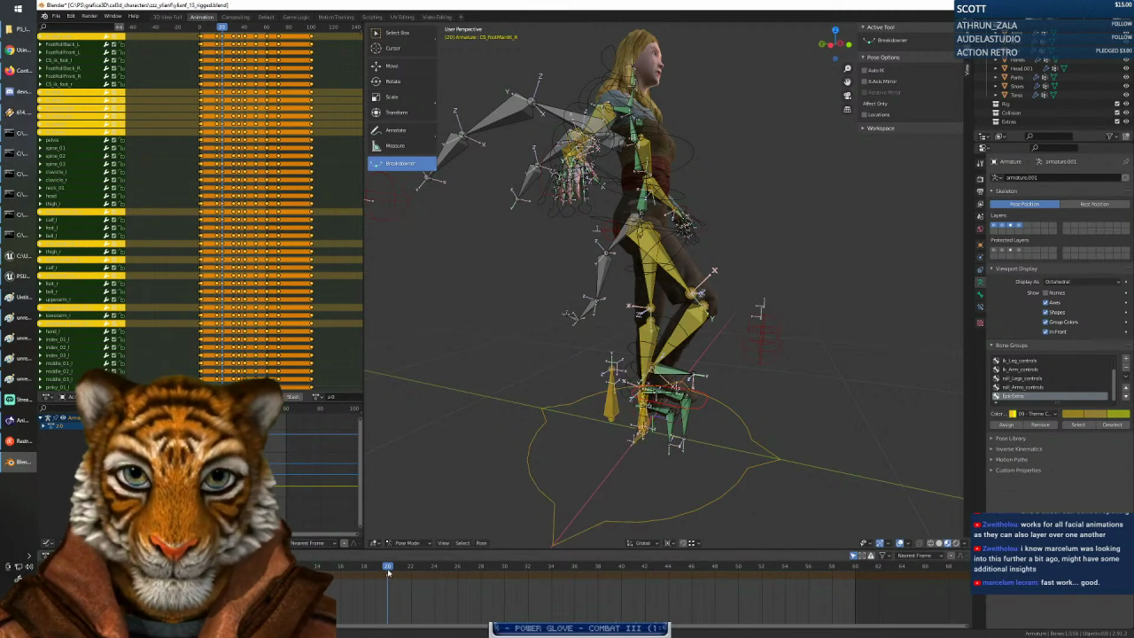
{"action": "left_click_drag", "start_coordinate": [388, 571], "coordinate": [235, 571]}
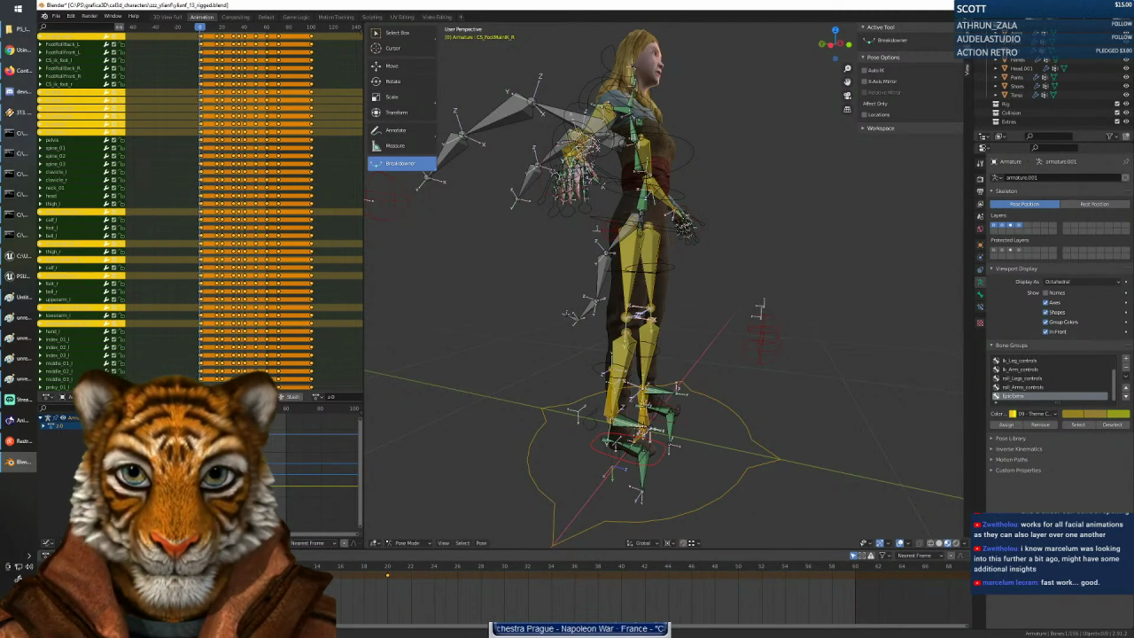
{"action": "left_click_drag", "start_coordinate": [306, 571], "coordinate": [387, 571]}
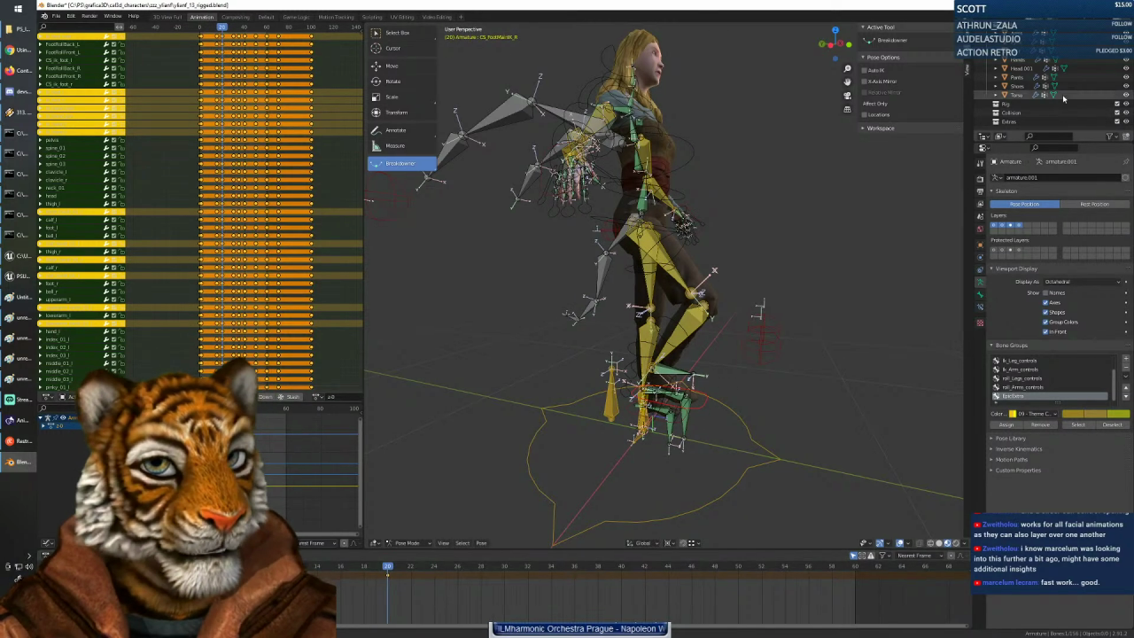
Hide the armature in the viewport and view the whole character from behind without the bones.
{"action": "scroll", "coordinate": [1066, 92], "scroll_direction": "up", "scroll_amount": 3}
{"action": "scroll", "coordinate": [1066, 92], "scroll_direction": "up", "scroll_amount": 4}
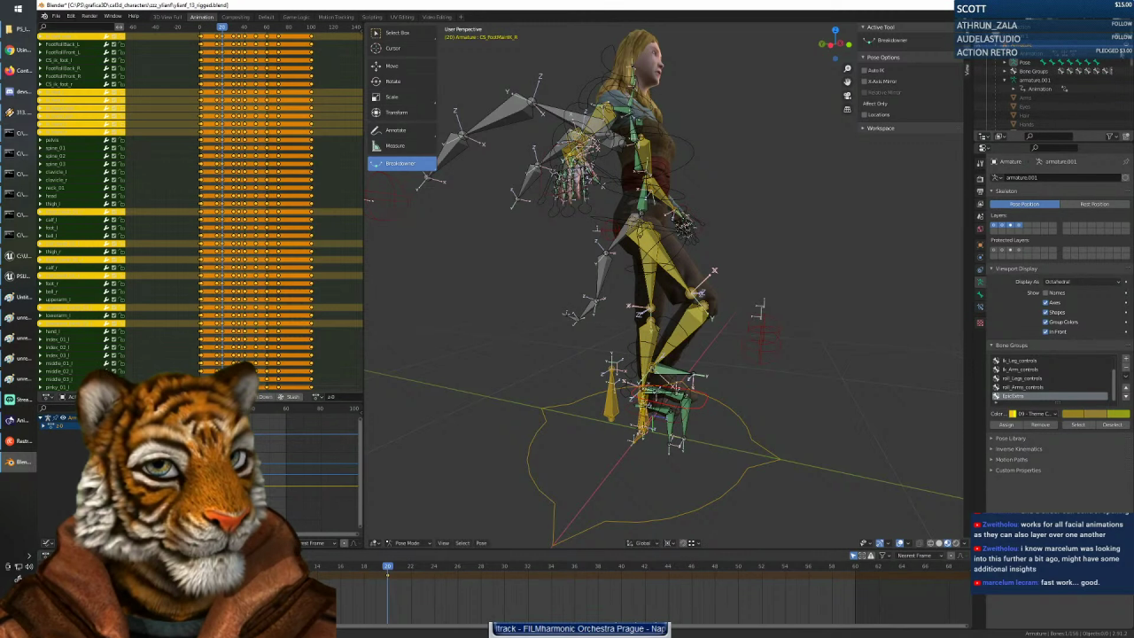
{"action": "left_click", "coordinate": [1125, 45]}
{"action": "middle_click_drag", "start_coordinate": [777, 303], "coordinate": [805, 300]}
{"action": "scroll", "coordinate": [805, 296], "scroll_direction": "down", "scroll_amount": 5}
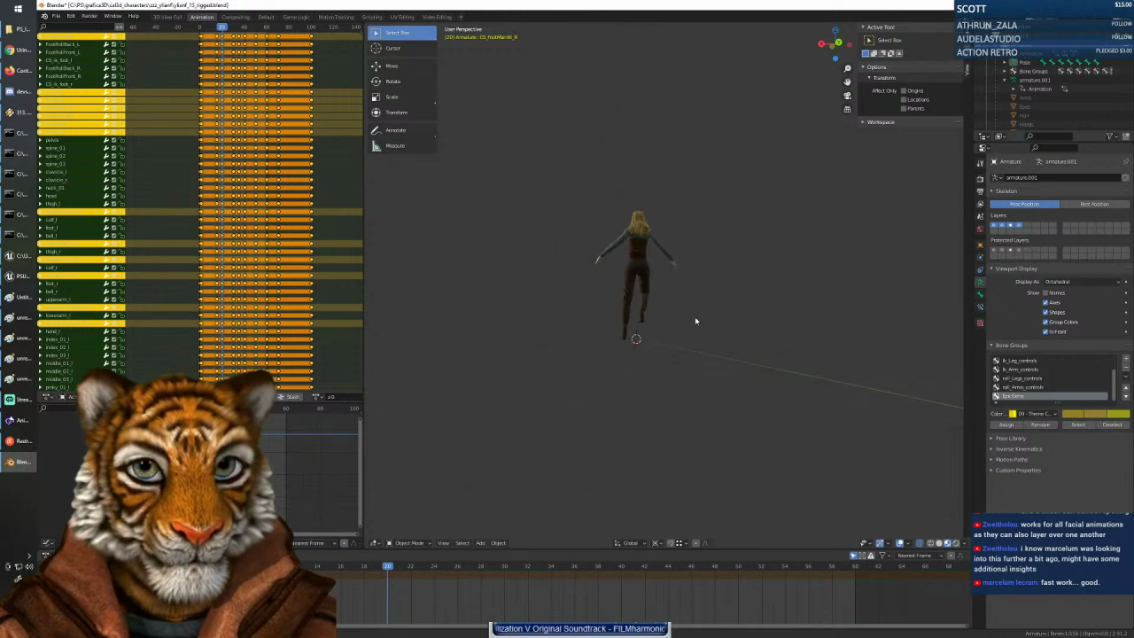
View the character's raised right leg straight from behind at frame 20, and scrub back to frame 0.
{"action": "scroll", "coordinate": [694, 316], "scroll_direction": "up", "scroll_amount": 5}
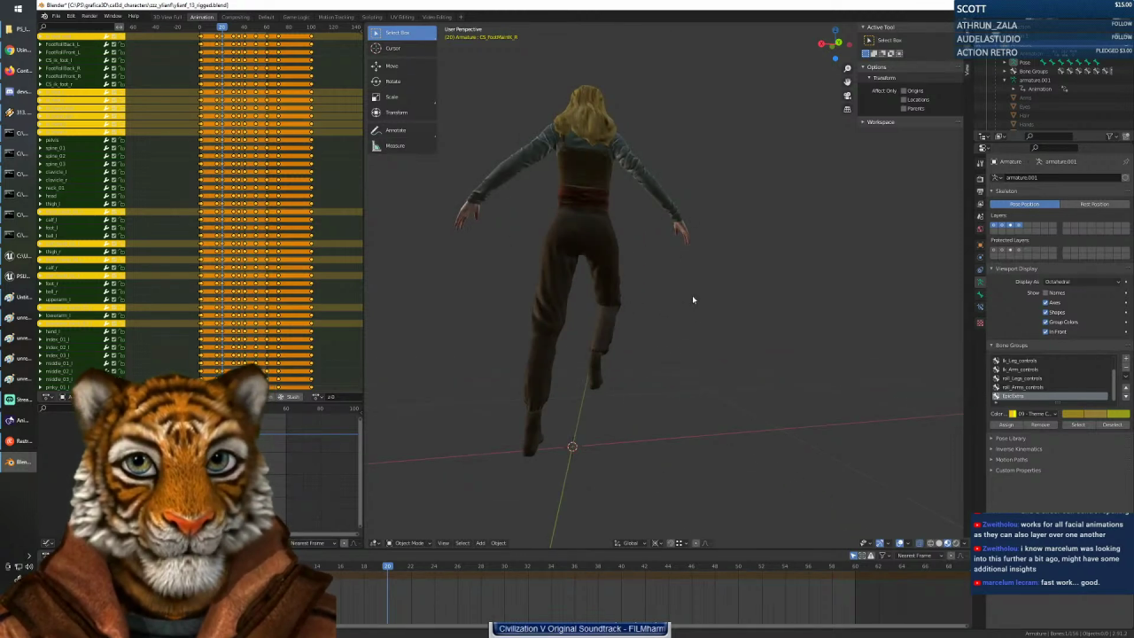
{"action": "left_click", "coordinate": [836, 40]}
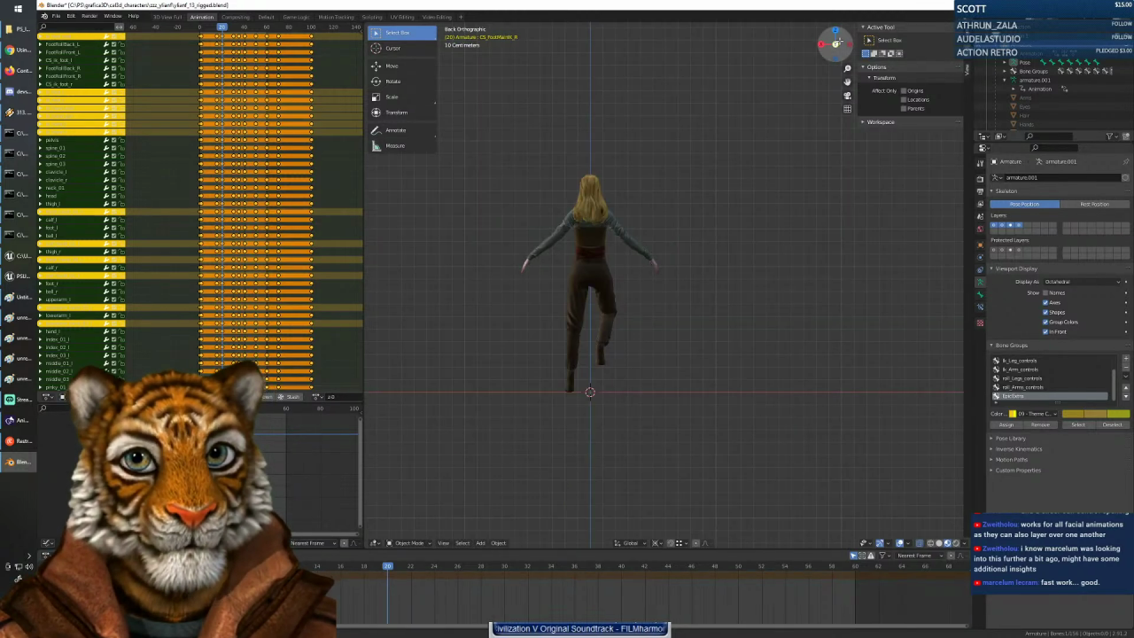
{"action": "scroll", "coordinate": [607, 288], "scroll_direction": "up", "scroll_amount": 3}
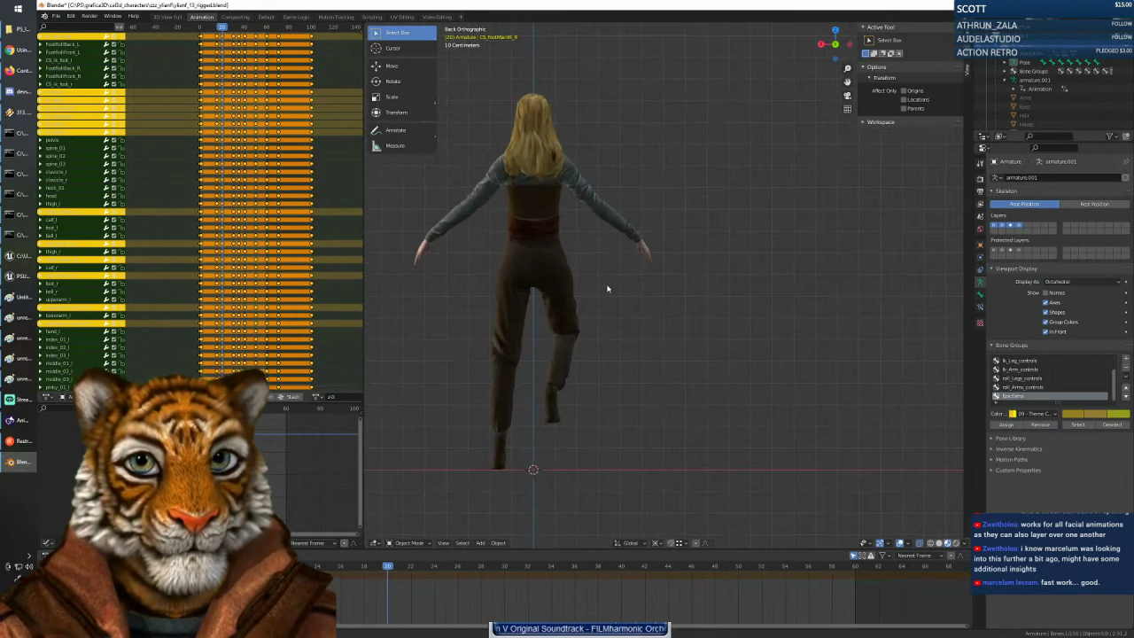
{"action": "middle_click_drag", "start_coordinate": [606, 320], "coordinate": [665, 314], "text": "shift"}
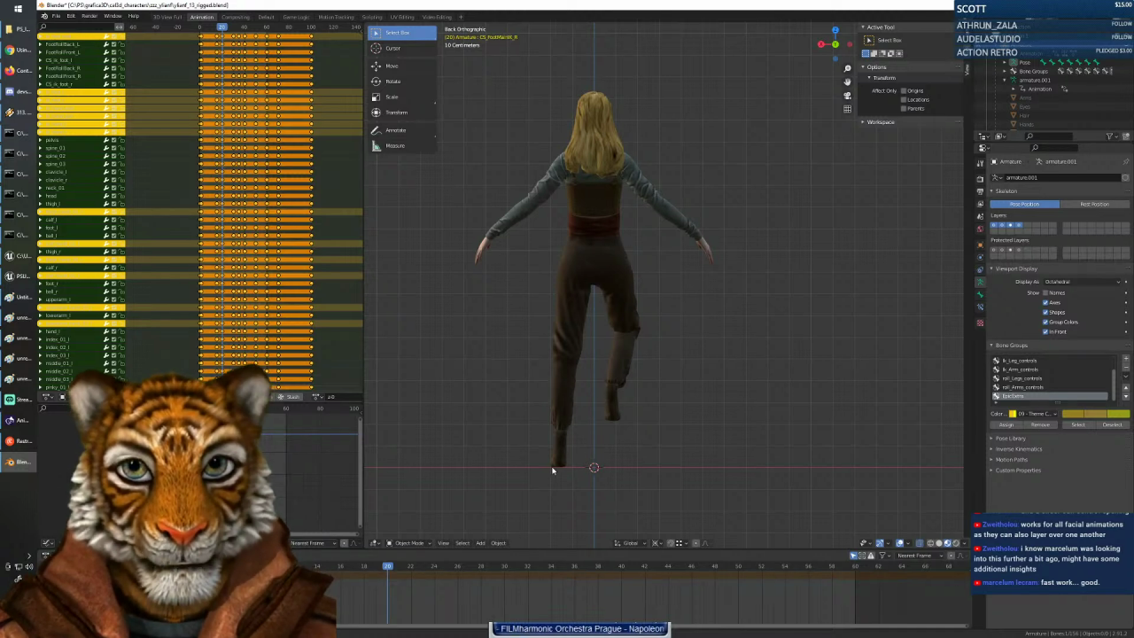
{"action": "left_click_drag", "start_coordinate": [387, 567], "coordinate": [153, 572]}
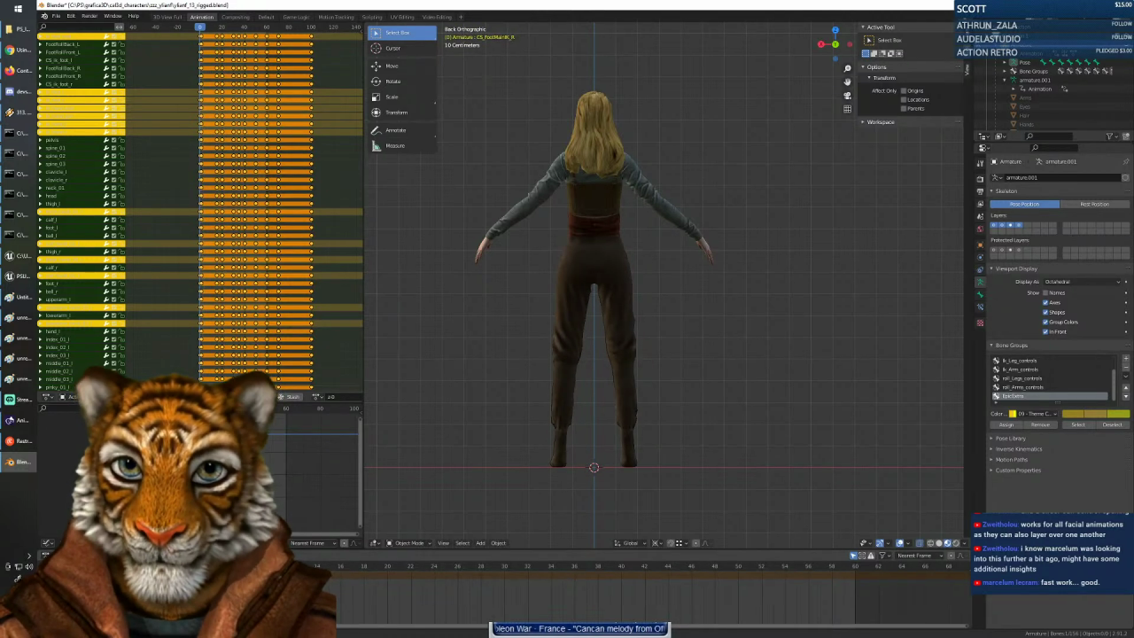
Switch the armature to Pose Mode and insert a Location & Rotation keyframe for the right hand IK control at frame 0.
{"action": "key", "text": "ctrl+Tab"}
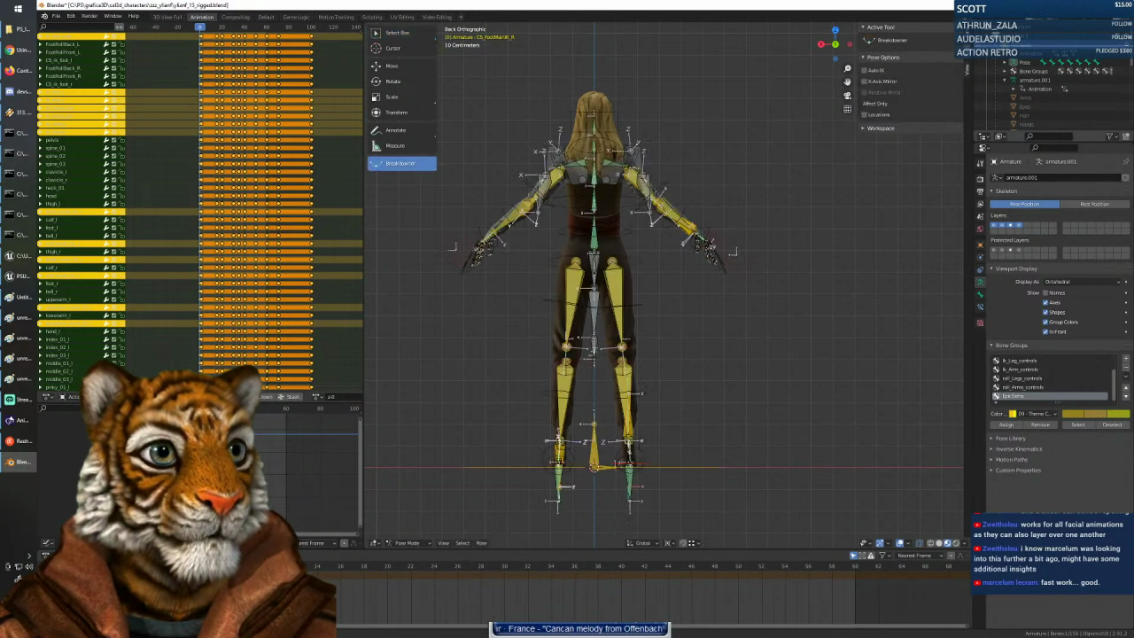
{"action": "left_click", "coordinate": [715, 242]}
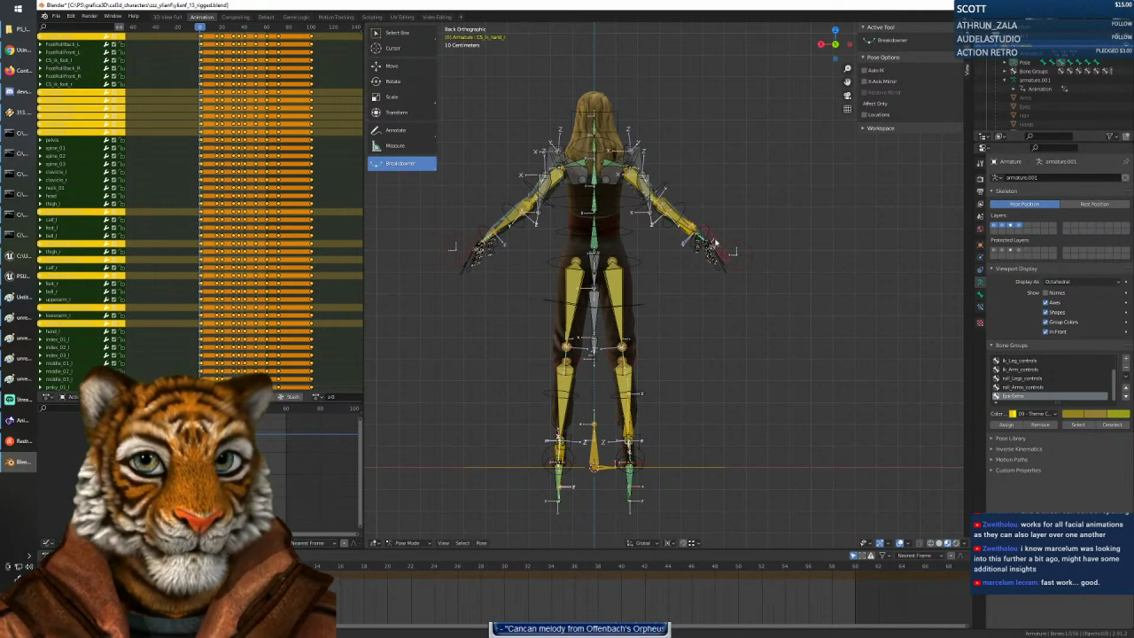
{"action": "key", "text": "i"}
{"action": "left_click", "coordinate": [538, 381]}
{"action": "key", "text": "i"}
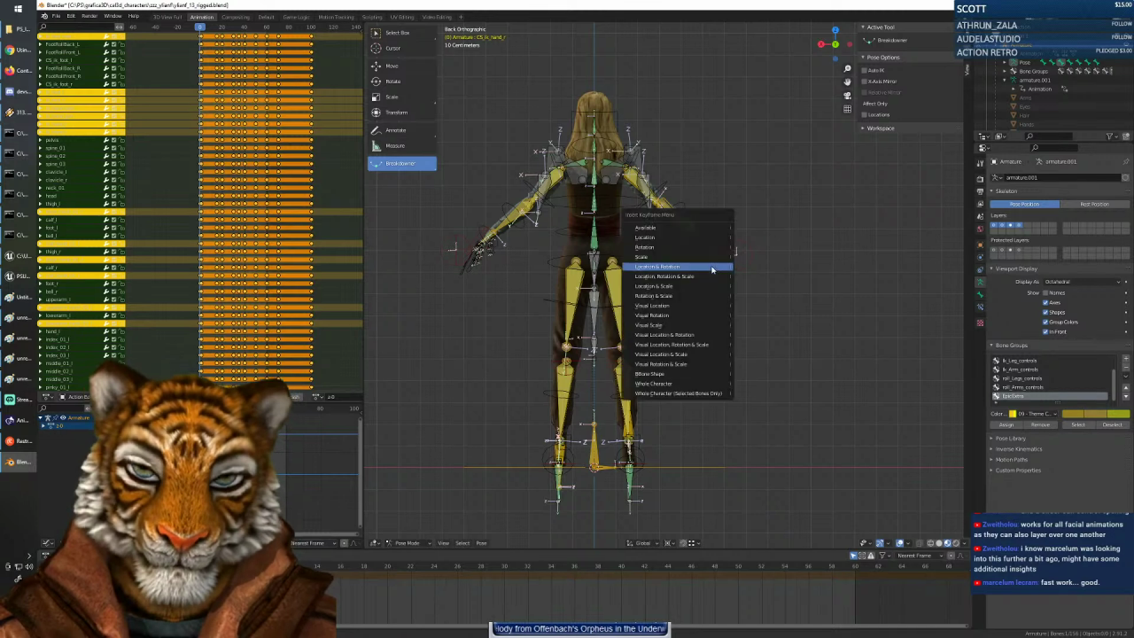
{"action": "left_click", "coordinate": [712, 267]}
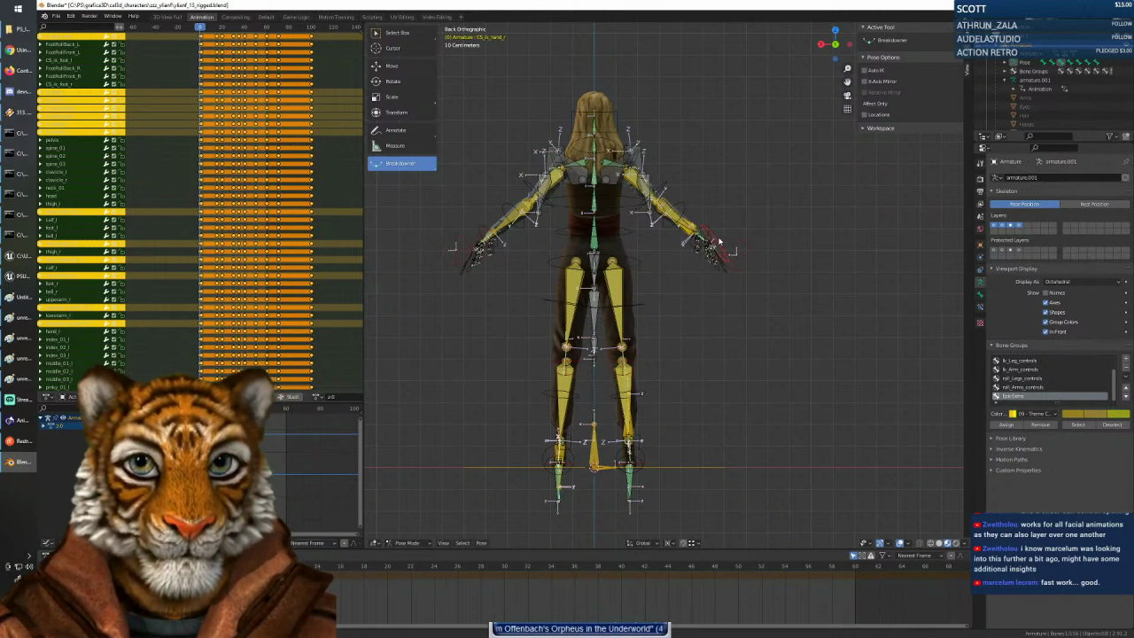
Raise the right hand IK control about 0.67 m at frame 0 and rotate it upward using the Individual Origins pivot.
{"action": "key", "text": "g"}
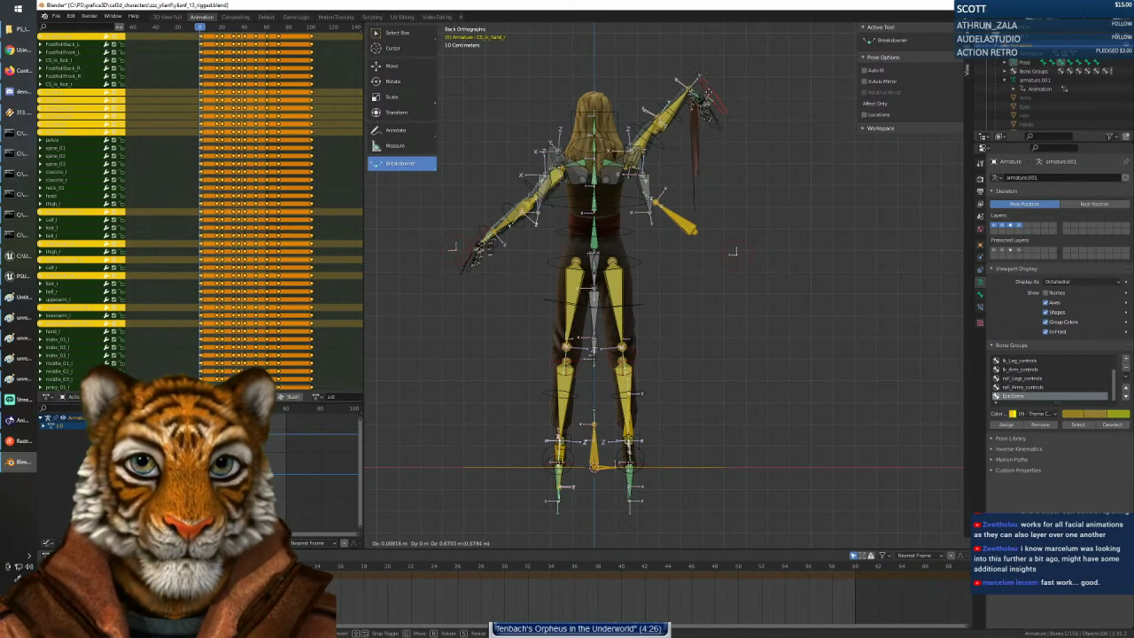
{"action": "left_click", "coordinate": [706, 99]}
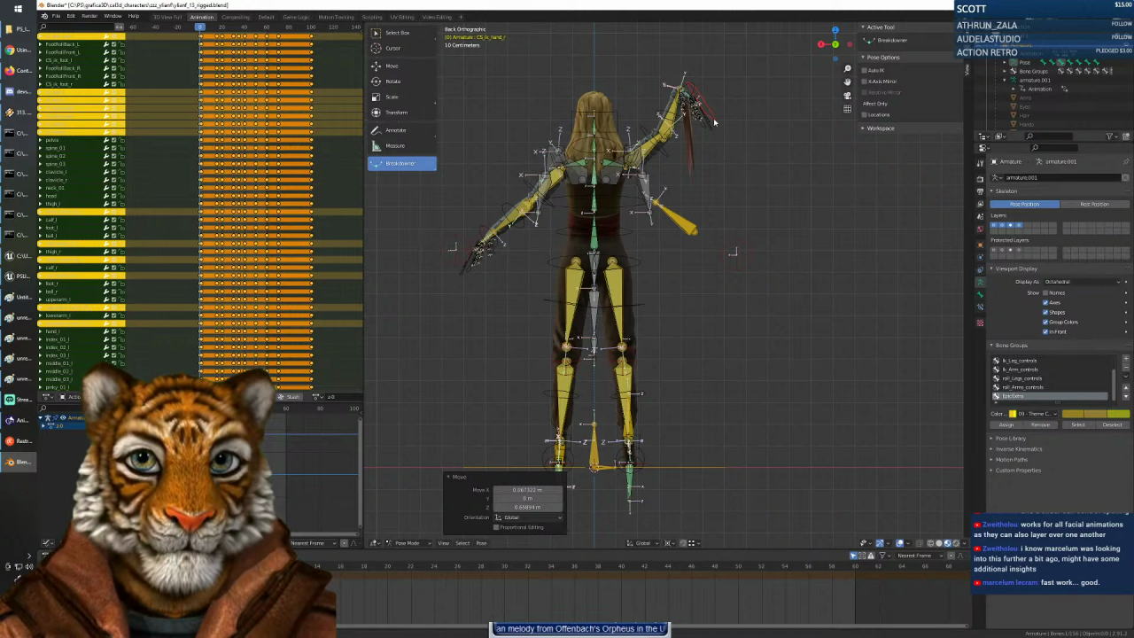
{"action": "left_click", "coordinate": [668, 542]}
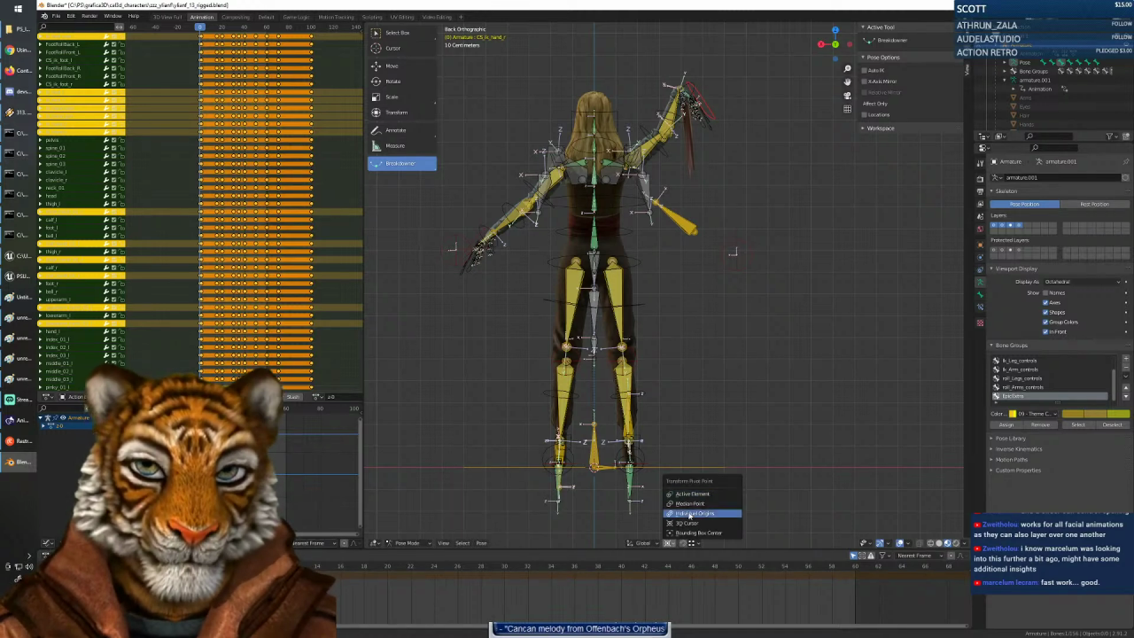
{"action": "left_click", "coordinate": [691, 514]}
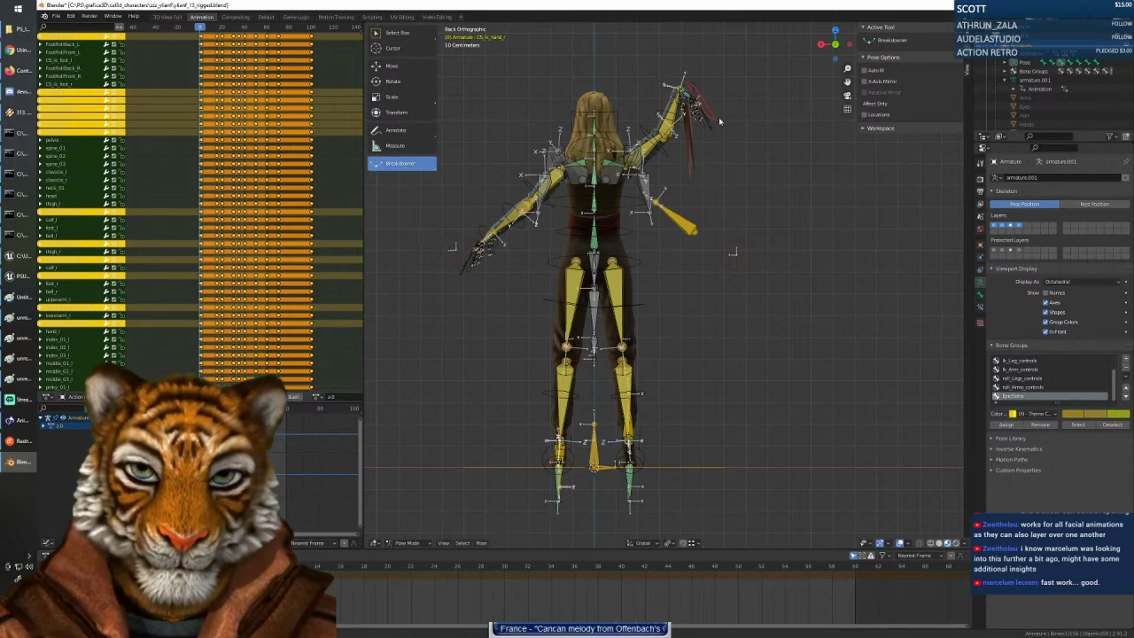
{"action": "key", "text": "r"}
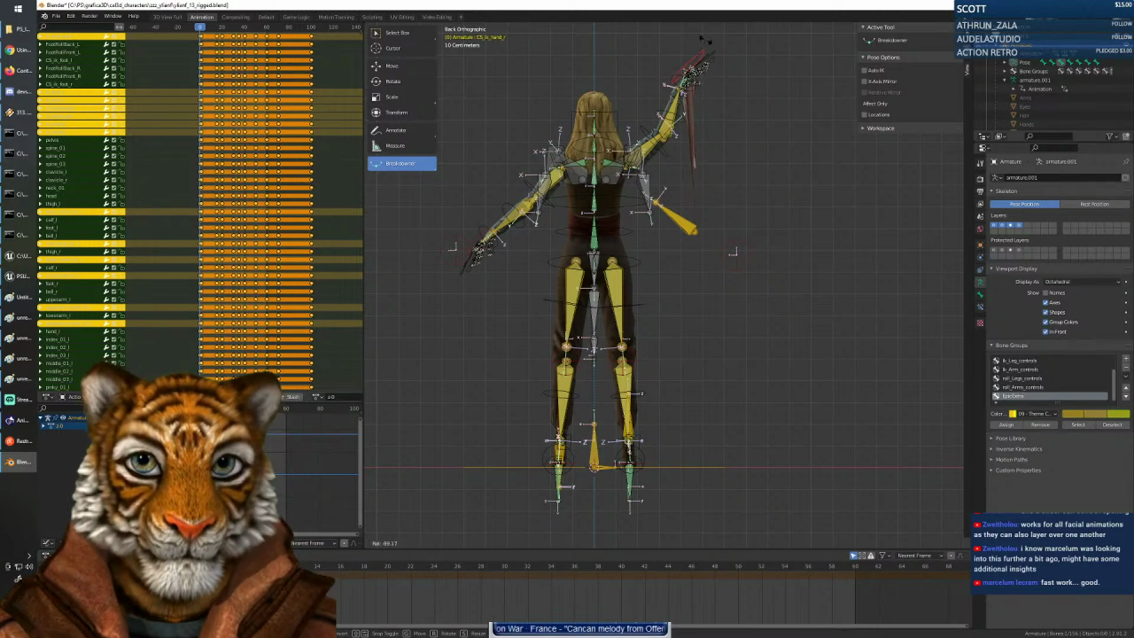
{"action": "left_click", "coordinate": [701, 60]}
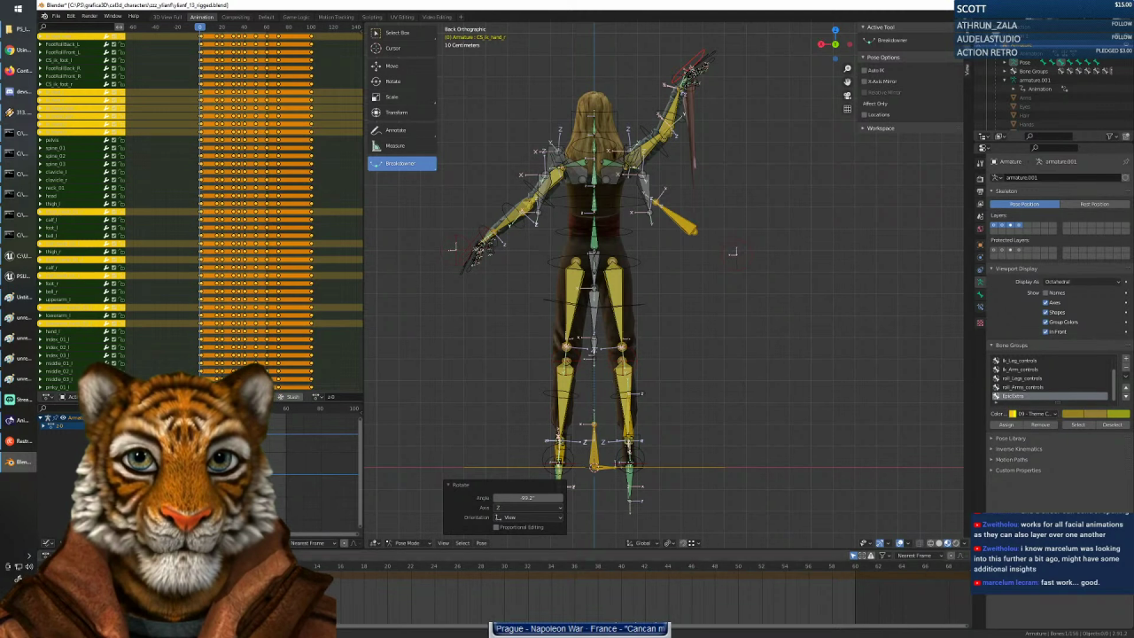
At frame 10, move the right hand IK control about 0.65 m up, rotate the hand upward, and keyframe it.
{"action": "key", "text": "Right"}
{"action": "key", "text": "Right"}
{"action": "key", "text": "Left"}
{"action": "key", "text": "Left"}
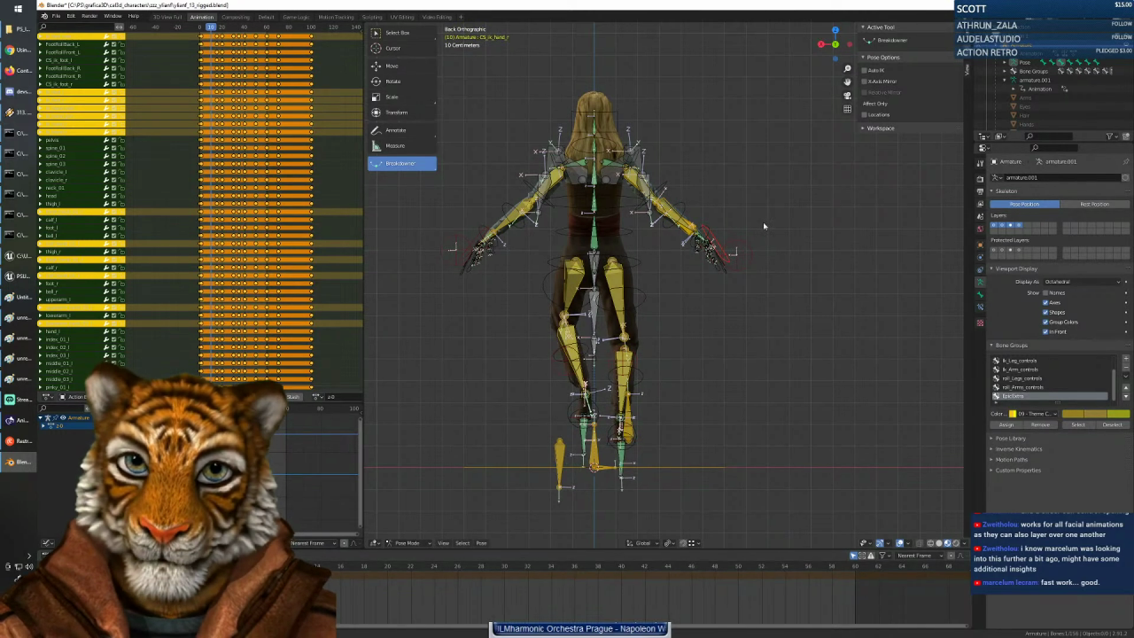
{"action": "key", "text": "g"}
{"action": "left_click", "coordinate": [709, 115]}
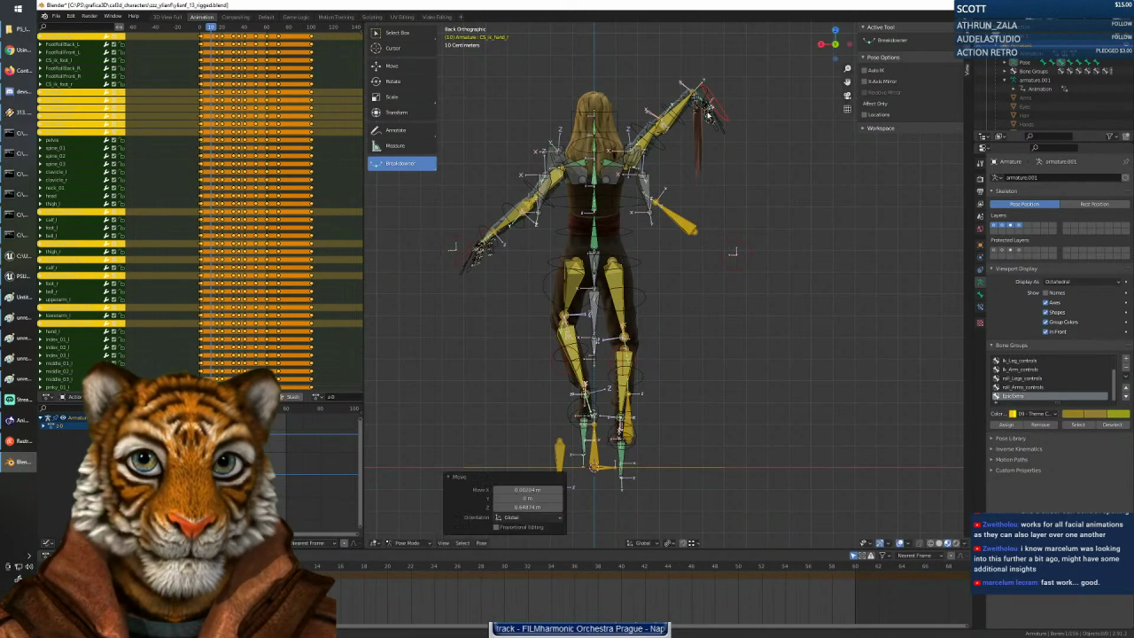
{"action": "key", "text": "r"}
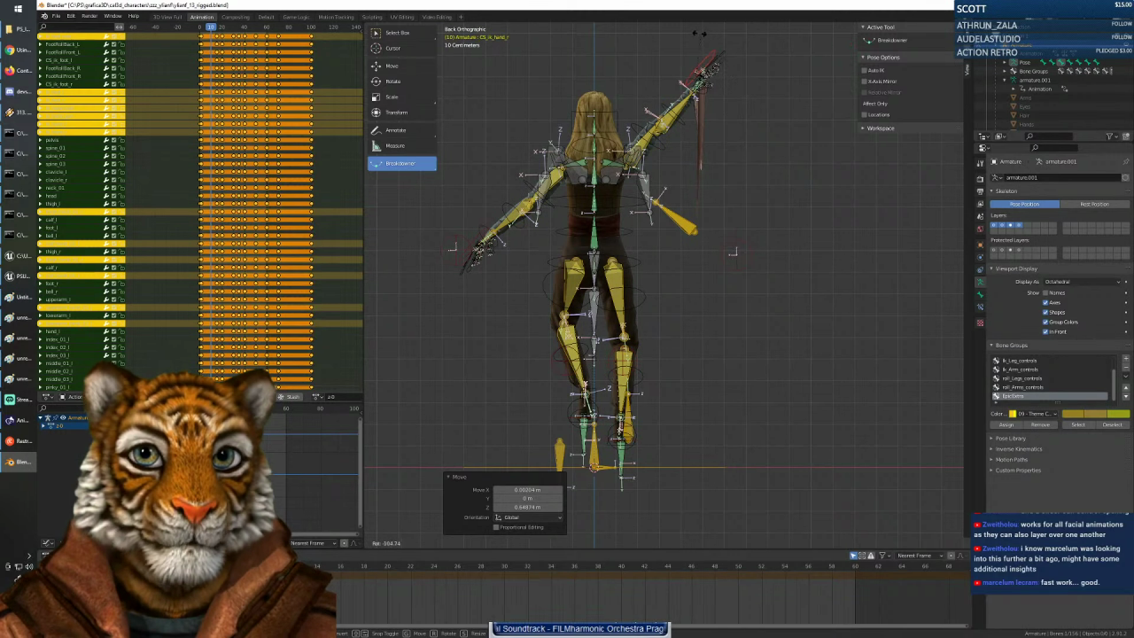
{"action": "left_click", "coordinate": [696, 35]}
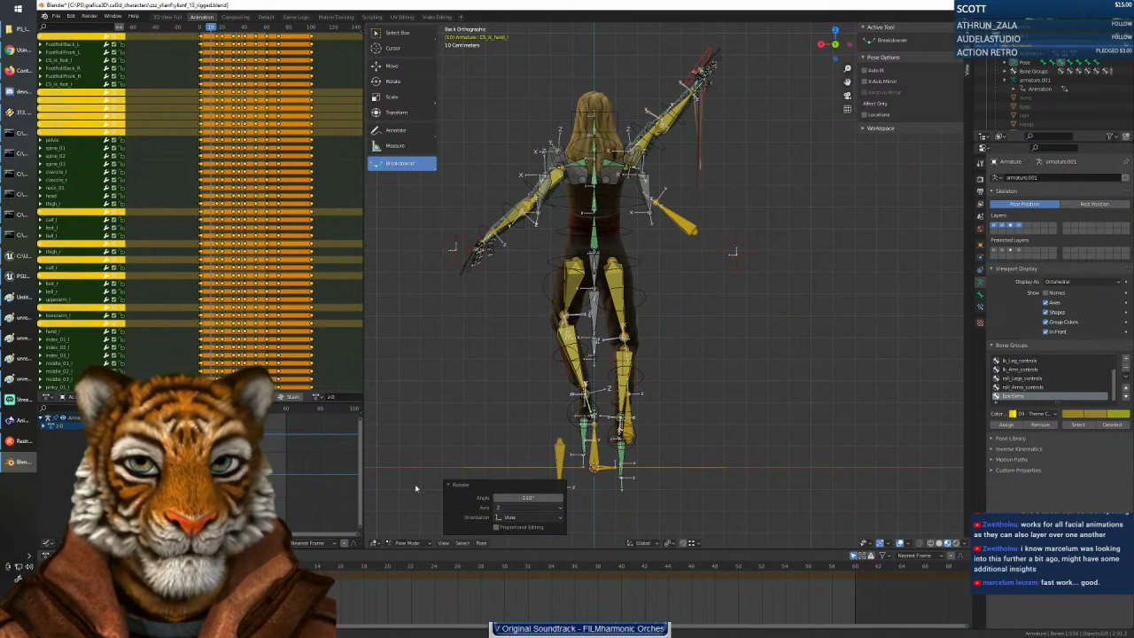
{"action": "right_click", "coordinate": [608, 382]}
{"action": "left_click", "coordinate": [608, 377]}
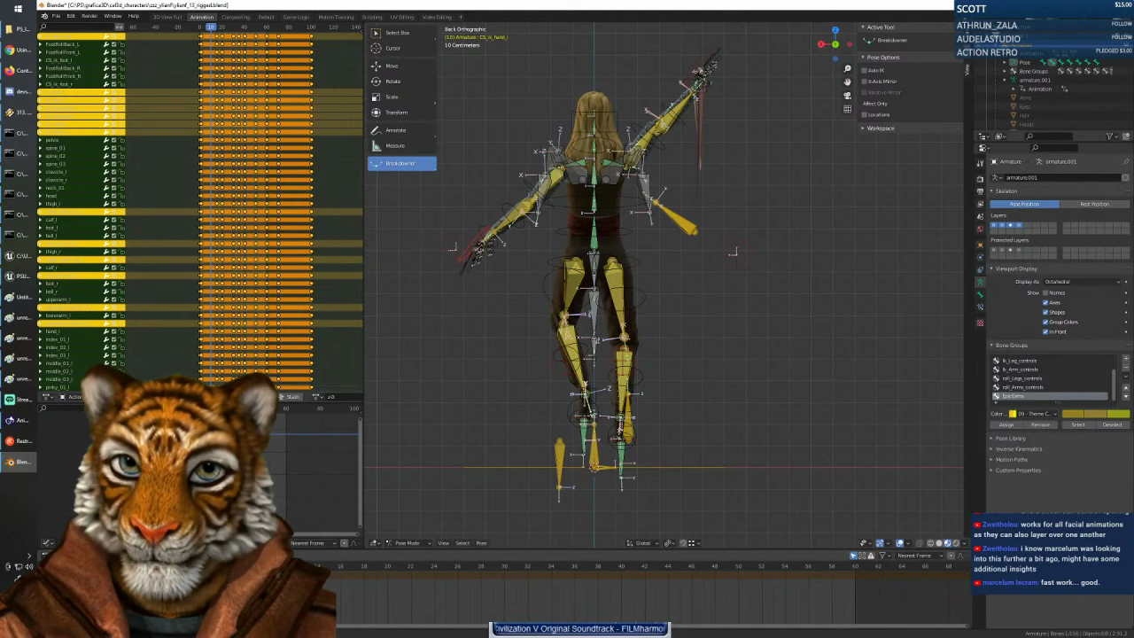
Return to frame 0 and insert a keyframe for the left hand IK control.
{"action": "left_click_drag", "start_coordinate": [269, 565], "coordinate": [152, 565]}
{"action": "key", "text": "i"}
{"action": "left_click", "coordinate": [393, 486]}
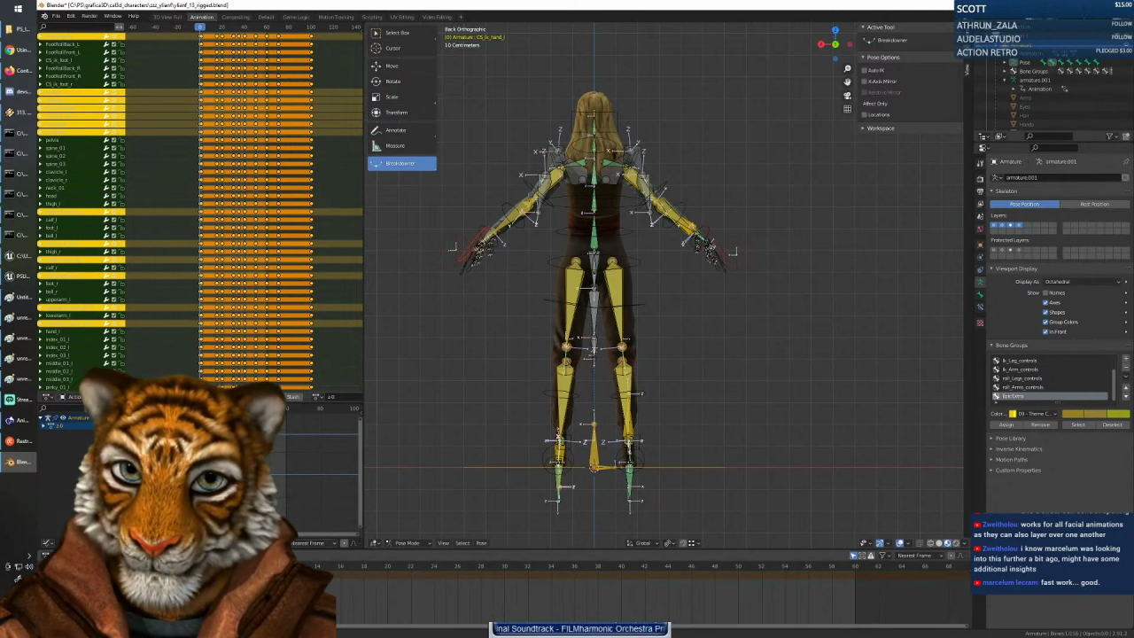
At frame 12, move the left hand IK control about 0.67 m up, rotate the hand upward, and keyframe it.
{"action": "left_click_drag", "start_coordinate": [152, 565], "coordinate": [293, 565]}
{"action": "key", "text": "g"}
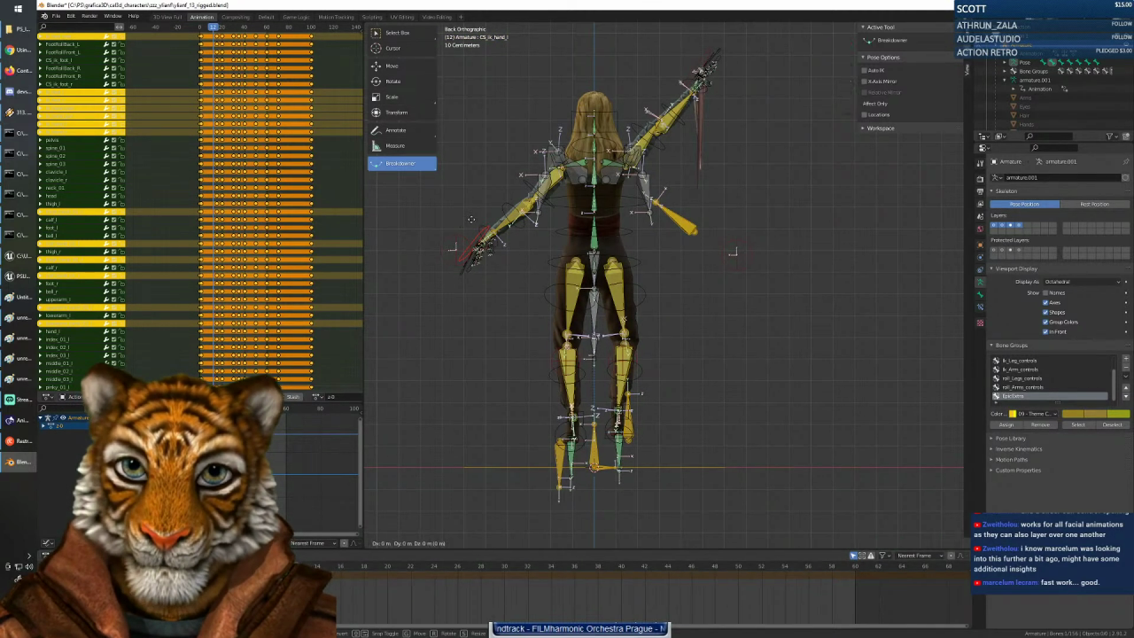
{"action": "left_click", "coordinate": [482, 75]}
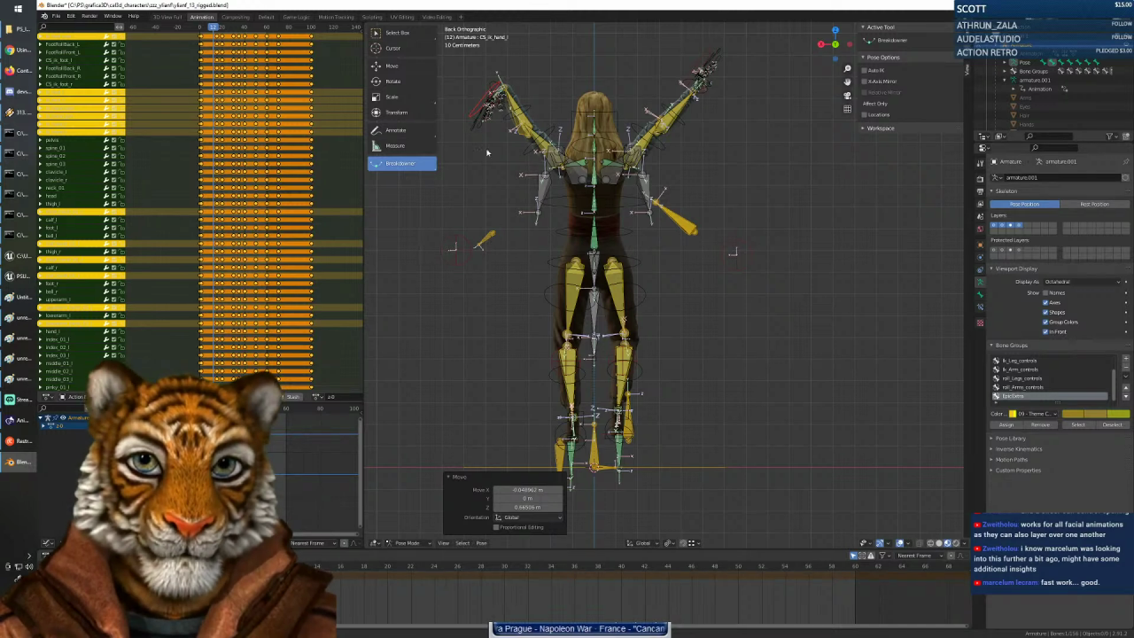
{"action": "key", "text": "r"}
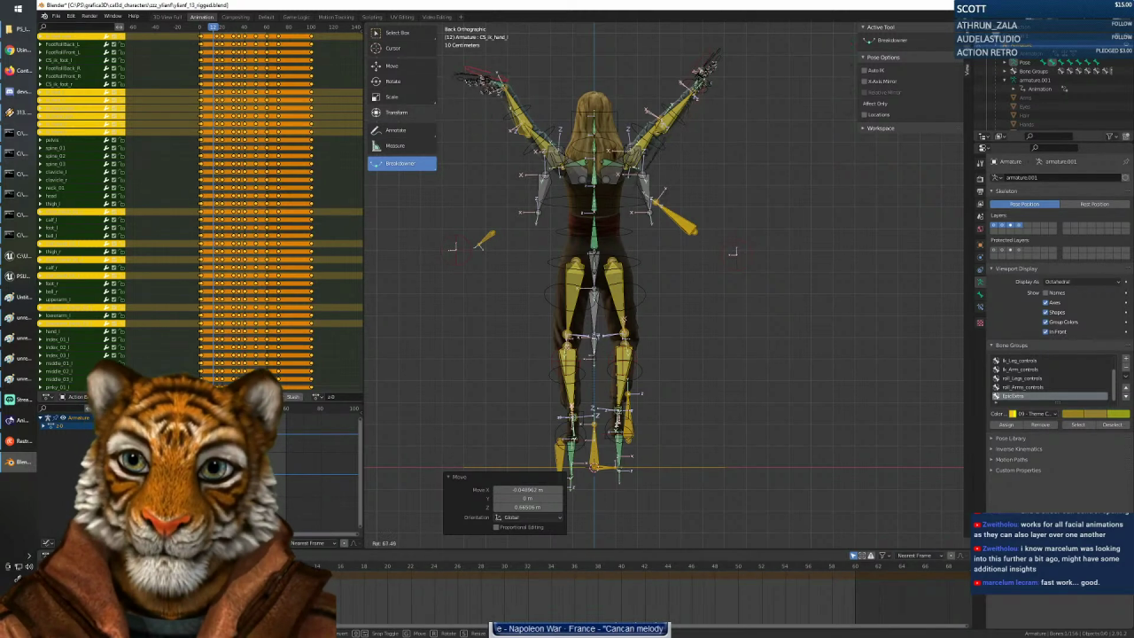
{"action": "left_click", "coordinate": [480, 71]}
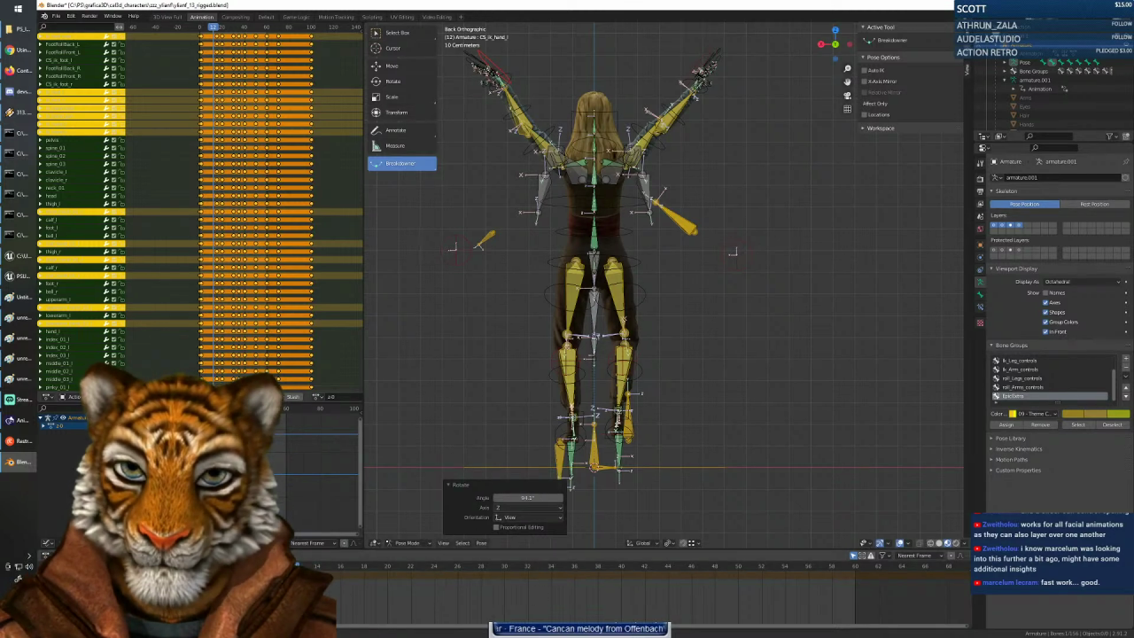
{"action": "key", "text": "i"}
{"action": "left_click", "coordinate": [481, 506]}
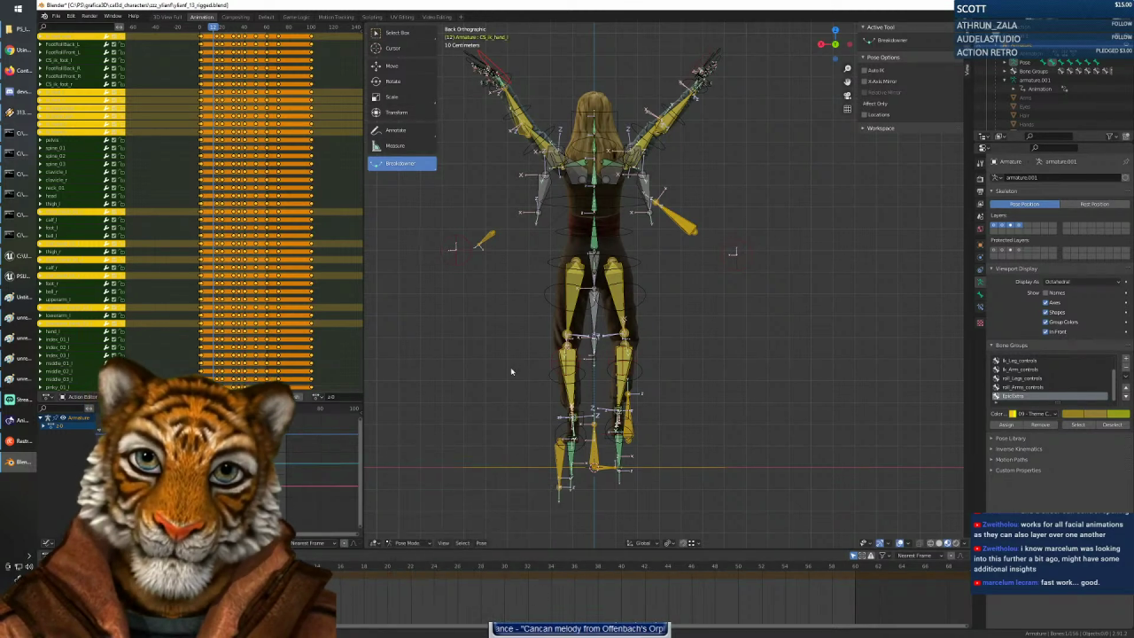
Select the detached ik_hand_l bone and examine it against the raised arms from the character's front.
{"action": "left_click", "coordinate": [489, 241]}
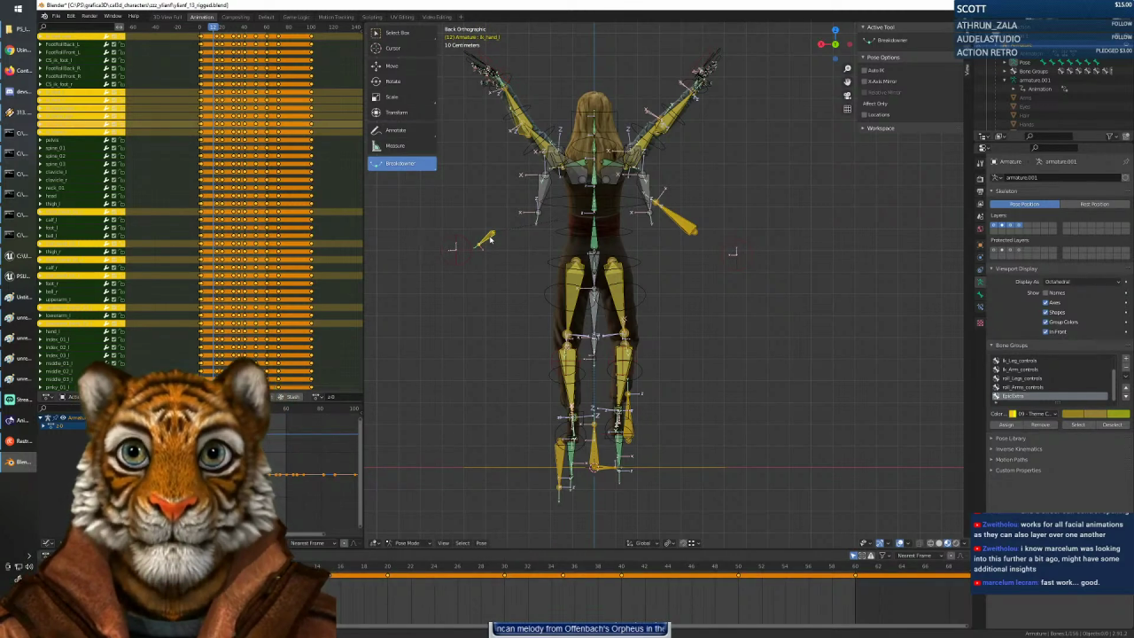
{"action": "middle_click_drag", "start_coordinate": [522, 326], "coordinate": [555, 387]}
{"action": "middle_click_drag", "start_coordinate": [478, 353], "coordinate": [586, 379]}
{"action": "scroll", "coordinate": [593, 357], "scroll_direction": "up", "scroll_amount": 6}
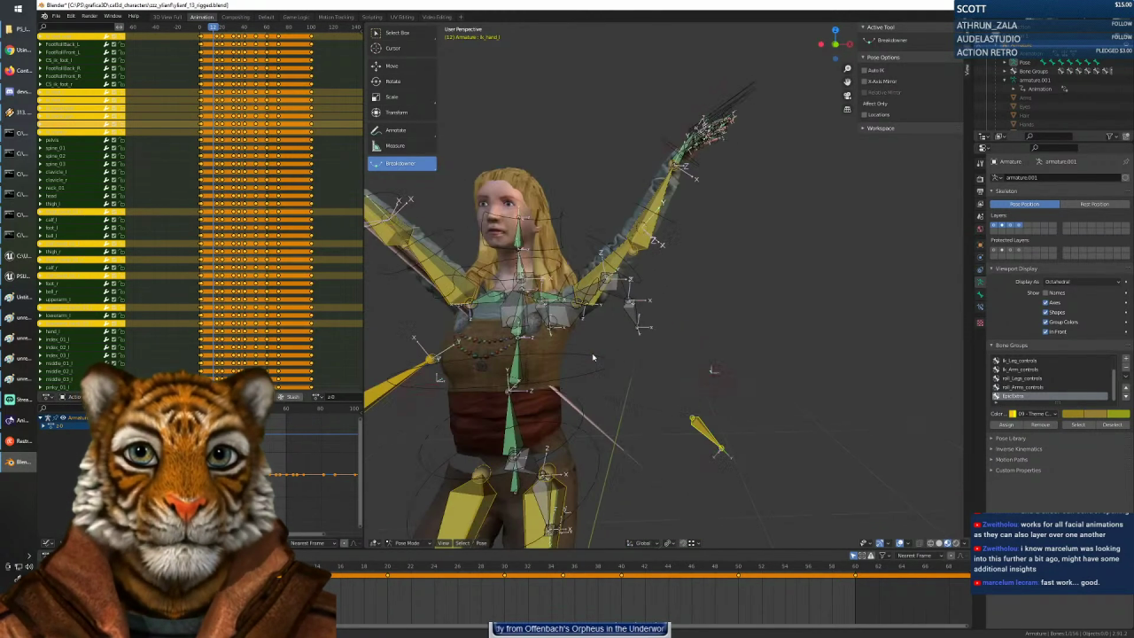
{"action": "scroll", "coordinate": [592, 357], "scroll_direction": "down", "scroll_amount": 6}
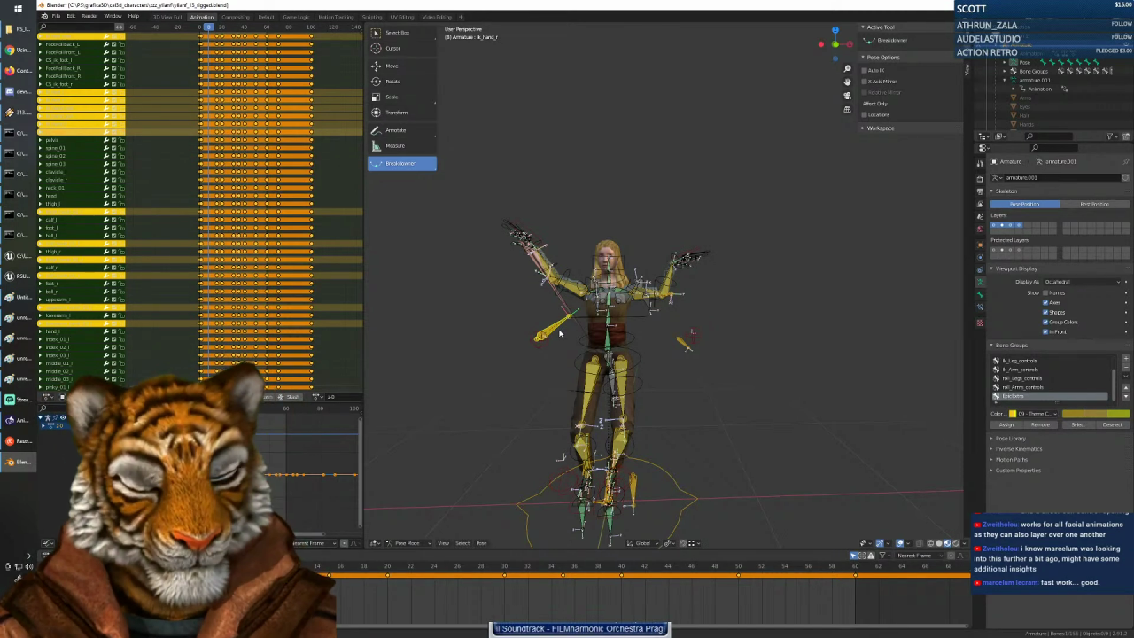
Walk up and down the bone hierarchy from ik_hand_r through ik_hand_gun to root to check the hand IK bones' parents.
{"action": "key", "text": "bracketleft"}
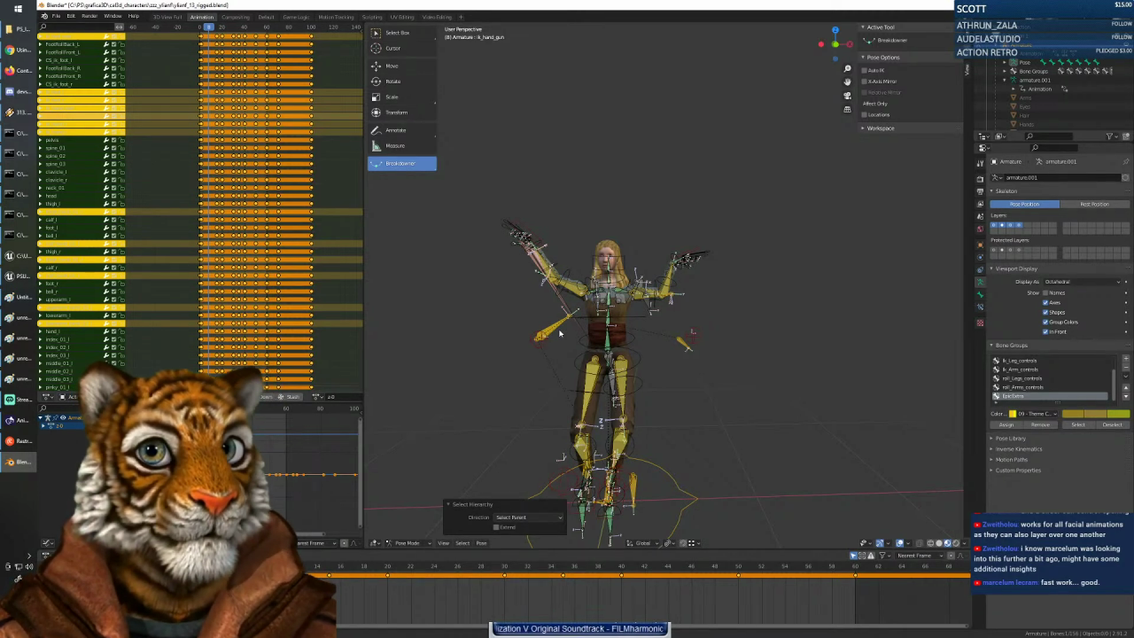
{"action": "key", "text": "bracketright"}
{"action": "key", "text": "bracketleft"}
{"action": "key", "text": "bracketleft"}
{"action": "key", "text": "bracketleft"}
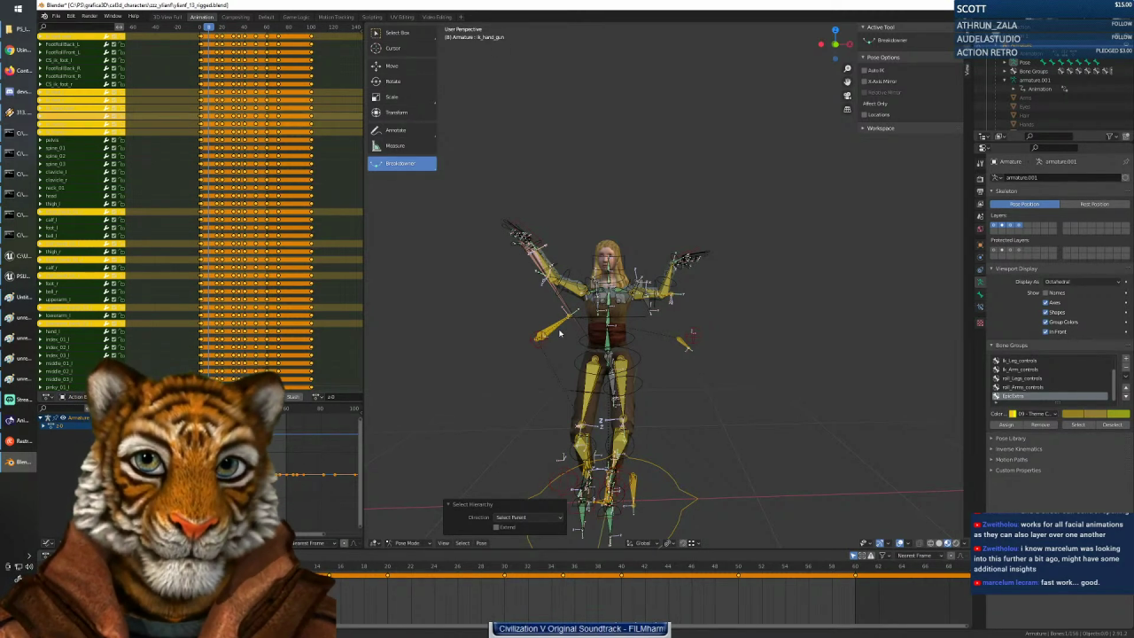
{"action": "key", "text": "bracketright"}
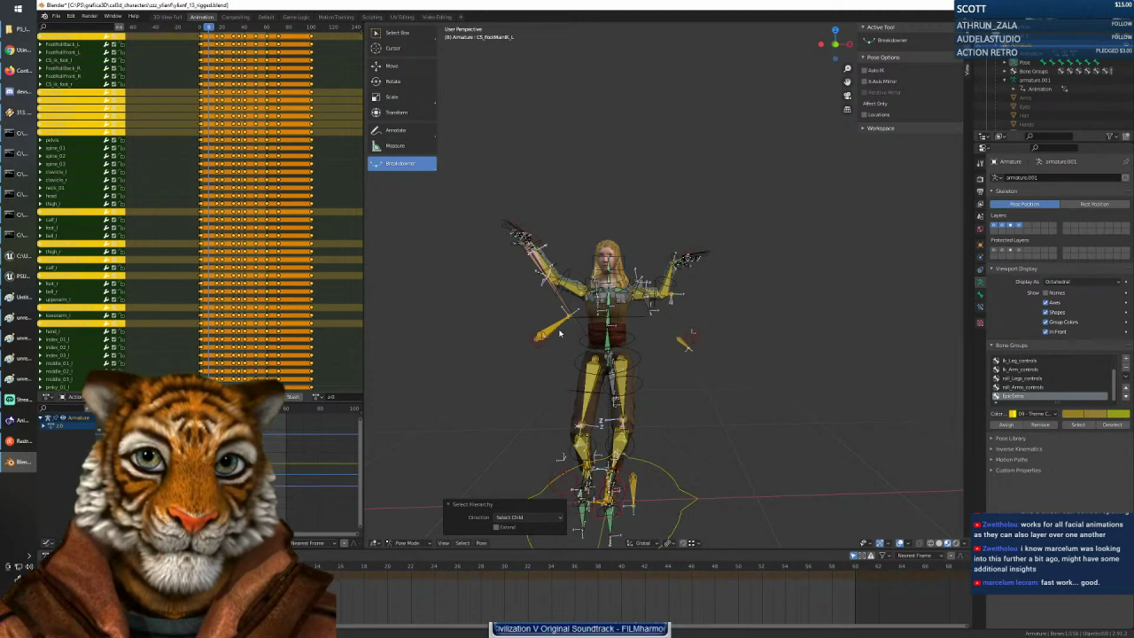
{"action": "key", "text": "bracketleft"}
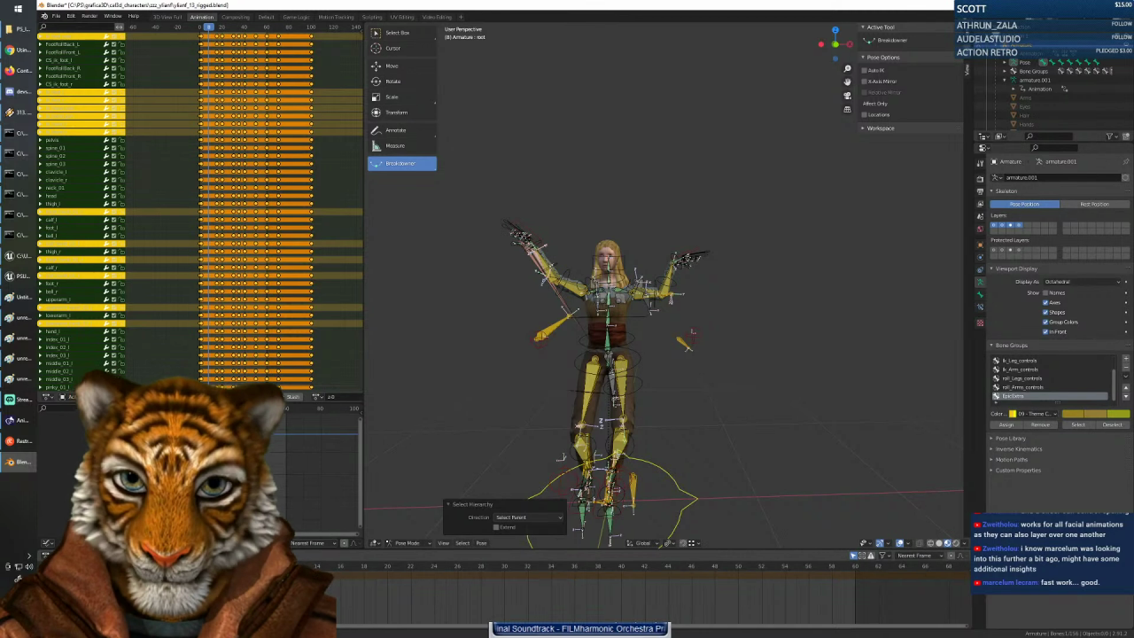
Scrub the arm raise from frame 0 to frame 5 and select the ik_hand_l bone.
{"action": "left_click_drag", "start_coordinate": [208, 27], "coordinate": [200, 26]}
{"action": "left_click_drag", "start_coordinate": [153, 566], "coordinate": [212, 566]}
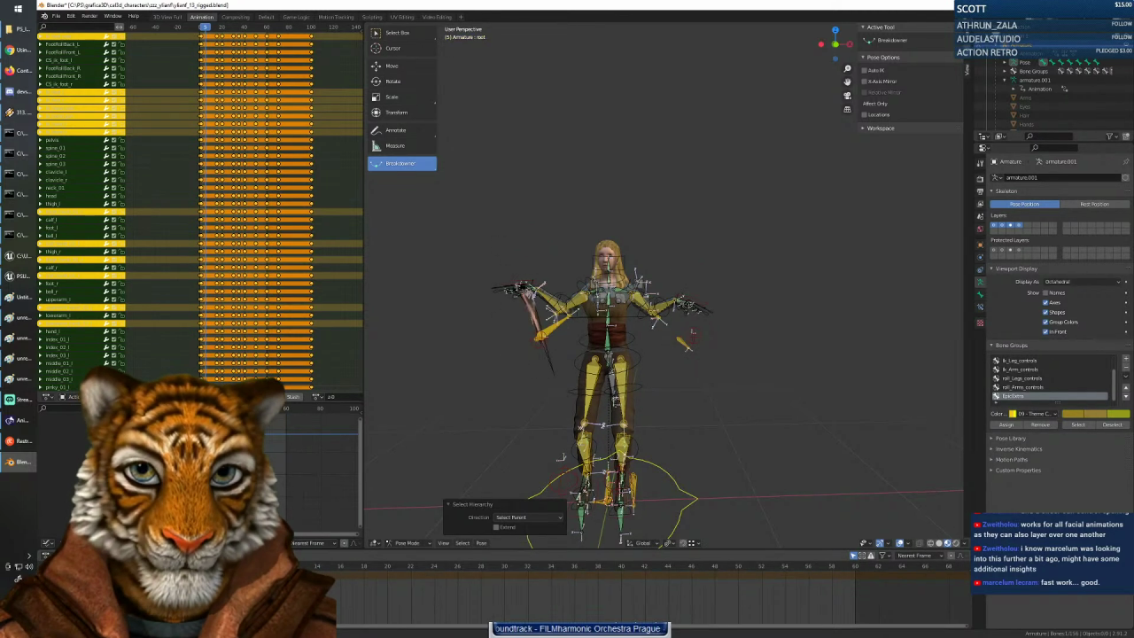
{"action": "left_click", "coordinate": [683, 343]}
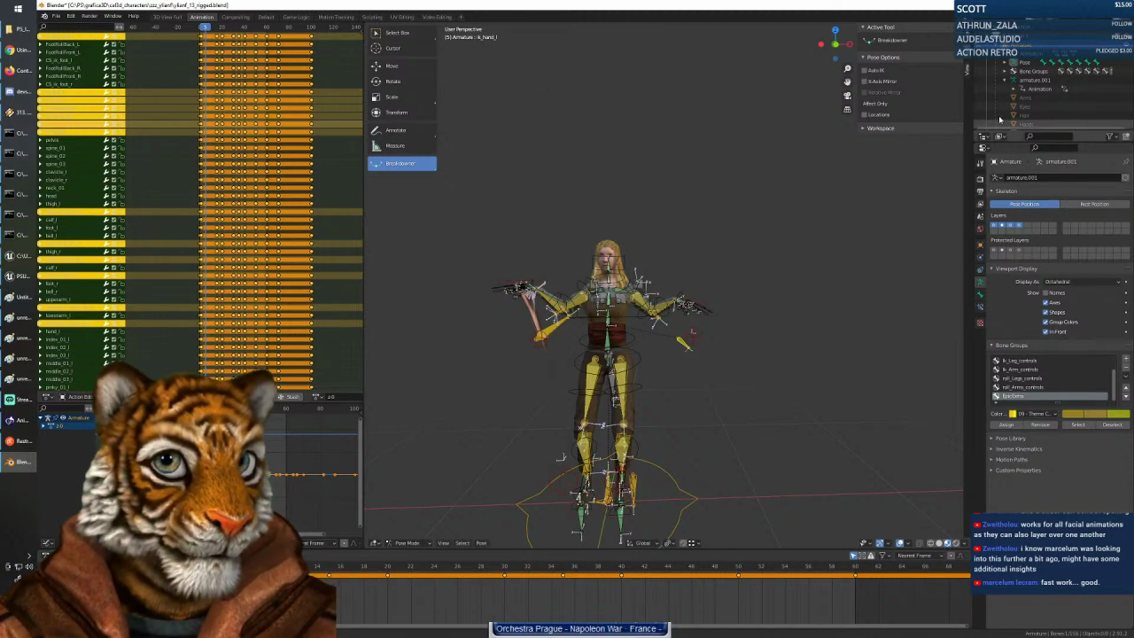
Find ik_hand_l and ik_hand_r under the armature's pose bones, compare them, and select ik_hand_r.
{"action": "left_click", "coordinate": [1004, 62]}
{"action": "scroll", "coordinate": [1032, 88], "scroll_direction": "down", "scroll_amount": 2}
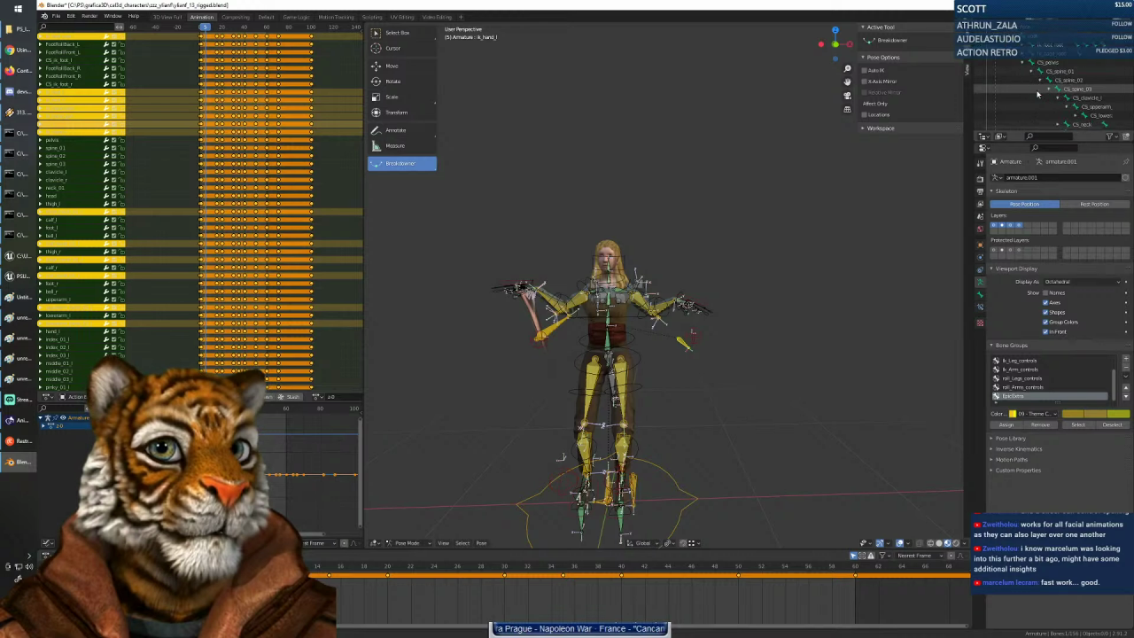
{"action": "scroll", "coordinate": [1037, 94], "scroll_direction": "up", "scroll_amount": 1}
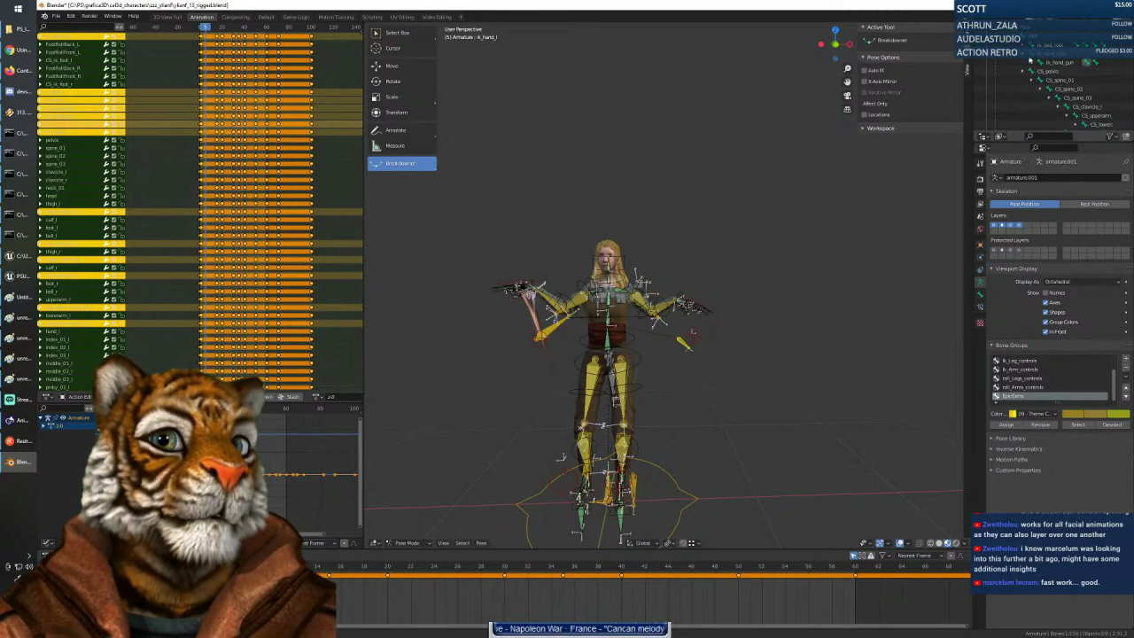
{"action": "left_click", "coordinate": [1042, 62]}
{"action": "left_click", "coordinate": [1067, 81]}
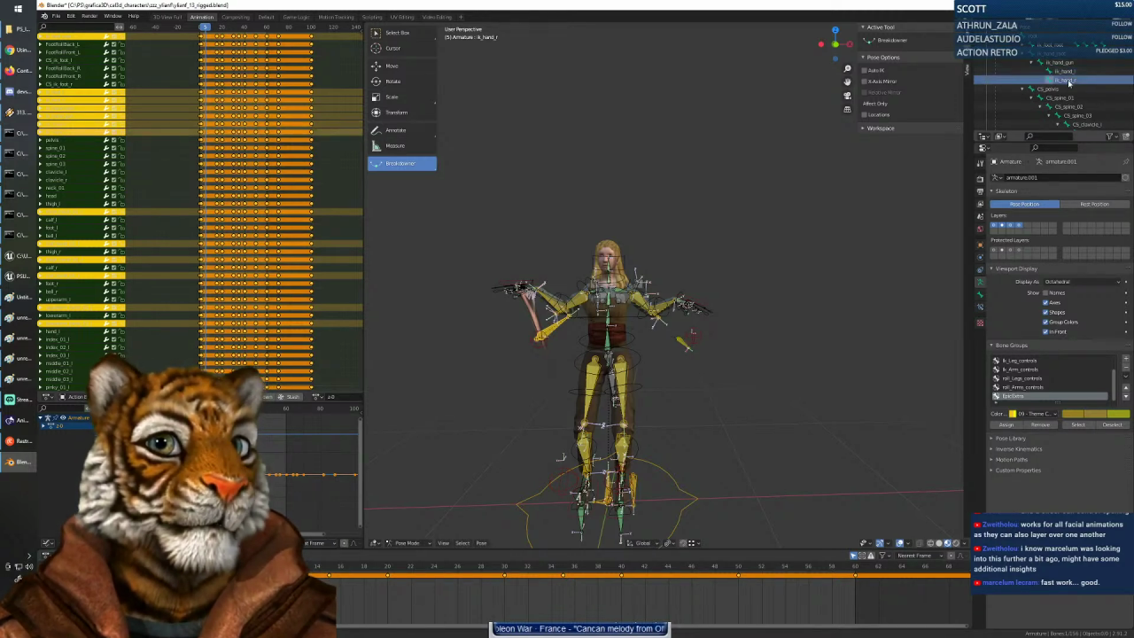
{"action": "left_click", "coordinate": [1067, 72]}
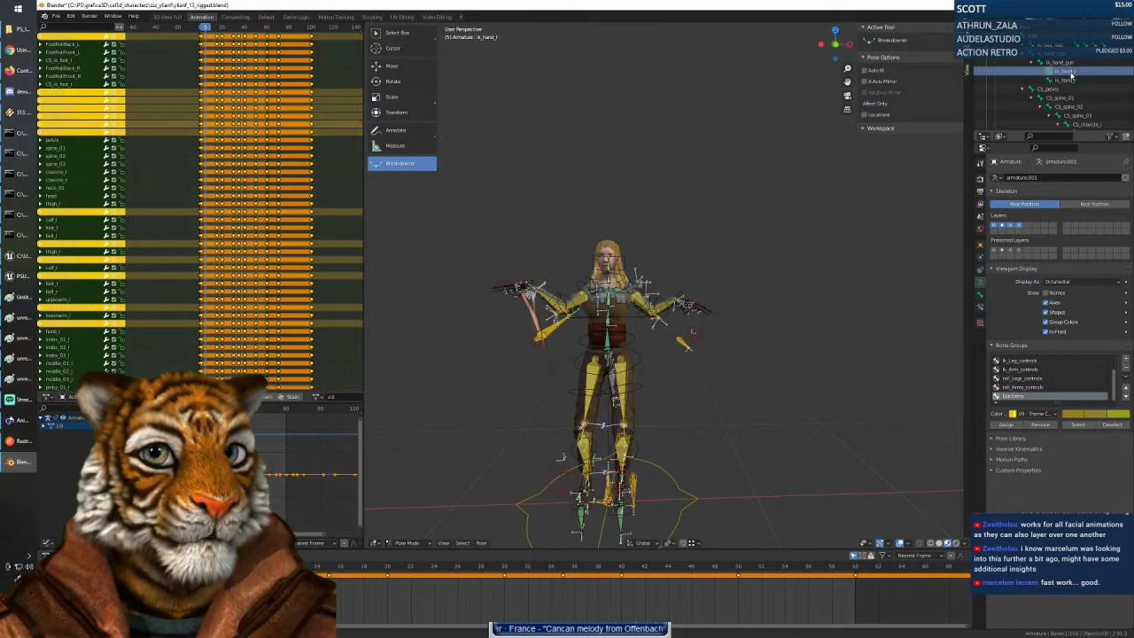
{"action": "left_click", "coordinate": [1069, 80]}
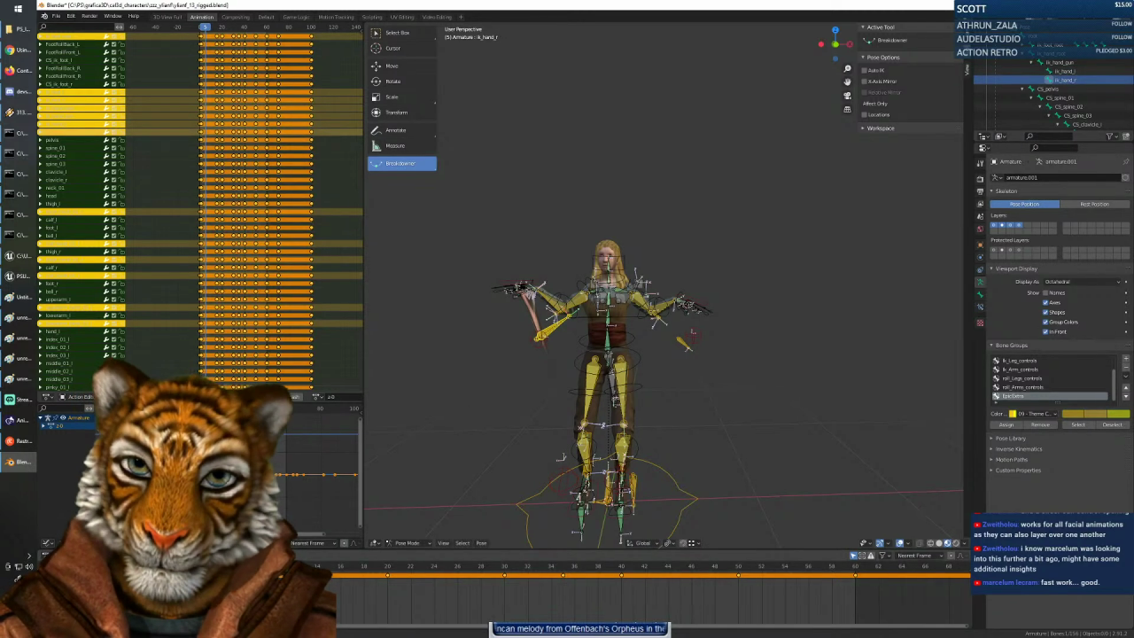
Rewind the arm-raise animation to frame 0 and play it back.
{"action": "left_click_drag", "start_coordinate": [212, 565], "coordinate": [235, 565]}
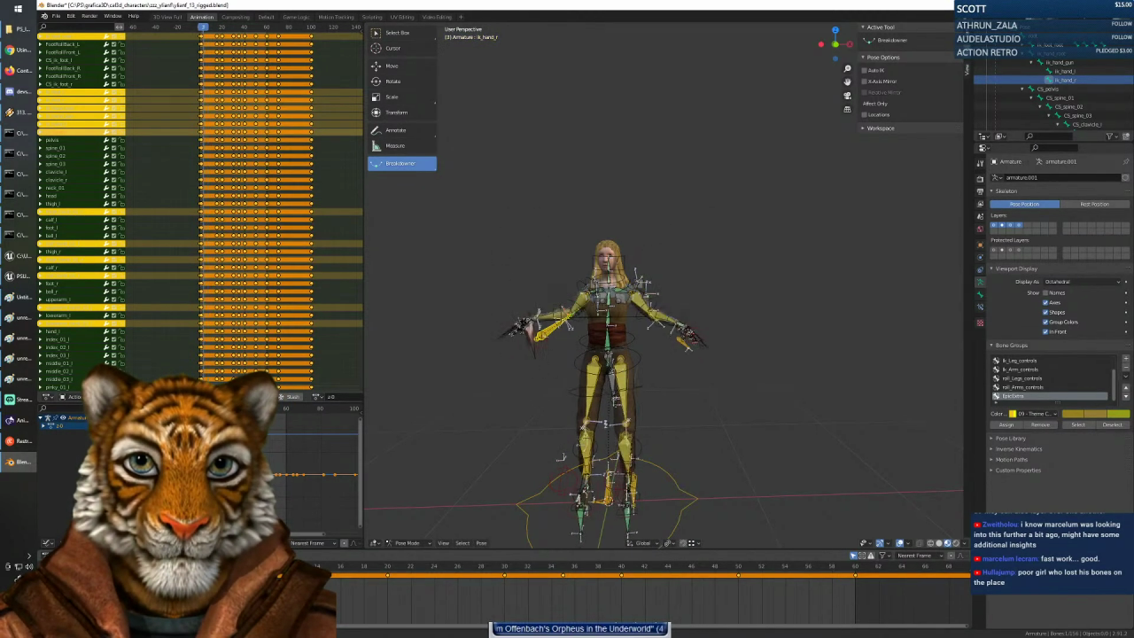
{"action": "left_click_drag", "start_coordinate": [317, 566], "coordinate": [153, 565]}
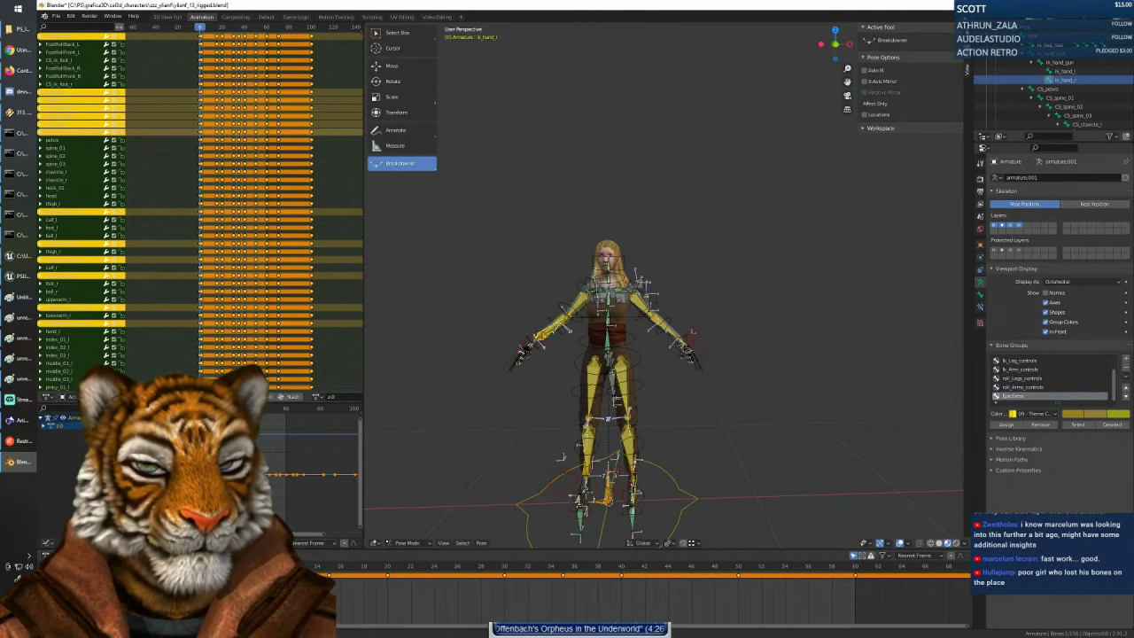
{"action": "key", "text": "space"}
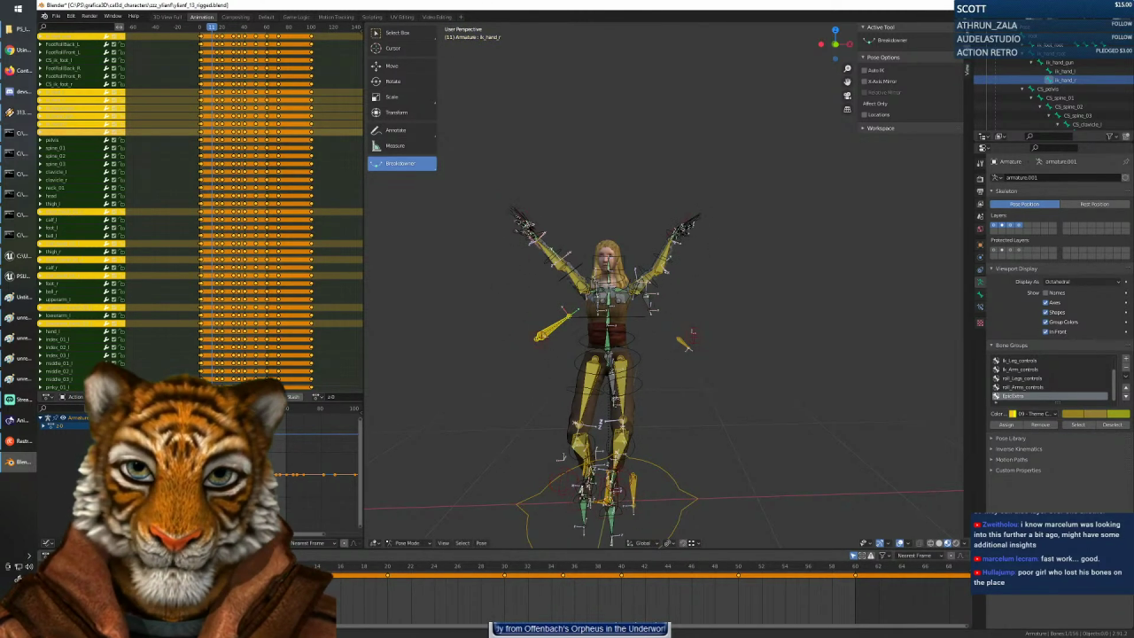
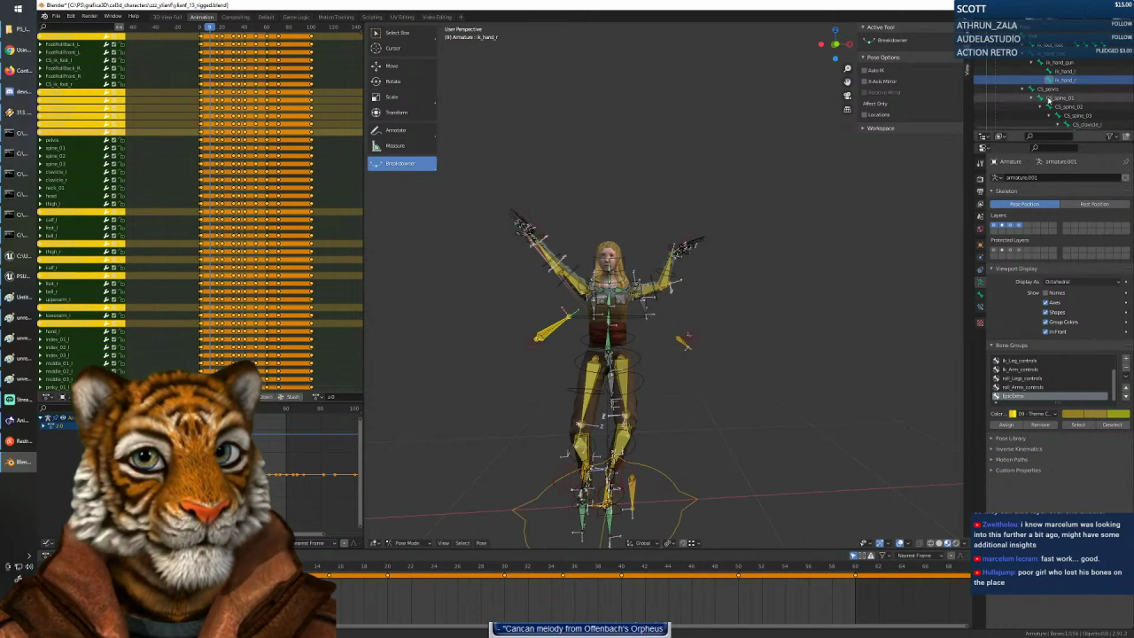
Switch to Object Mode and examine the stretched right hand mesh up close.
{"action": "scroll", "coordinate": [1048, 101], "scroll_direction": "up", "scroll_amount": 2}
{"action": "key", "text": "ctrl+Tab"}
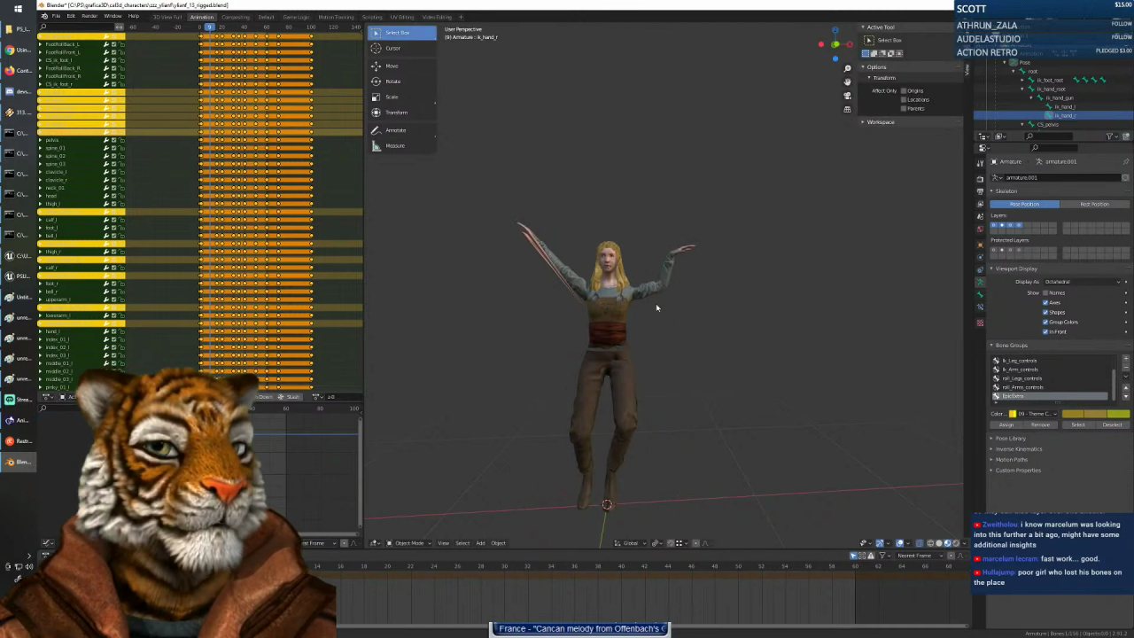
{"action": "scroll", "coordinate": [655, 303], "scroll_direction": "up", "scroll_amount": 5}
{"action": "middle_click_drag", "start_coordinate": [646, 348], "coordinate": [714, 366]}
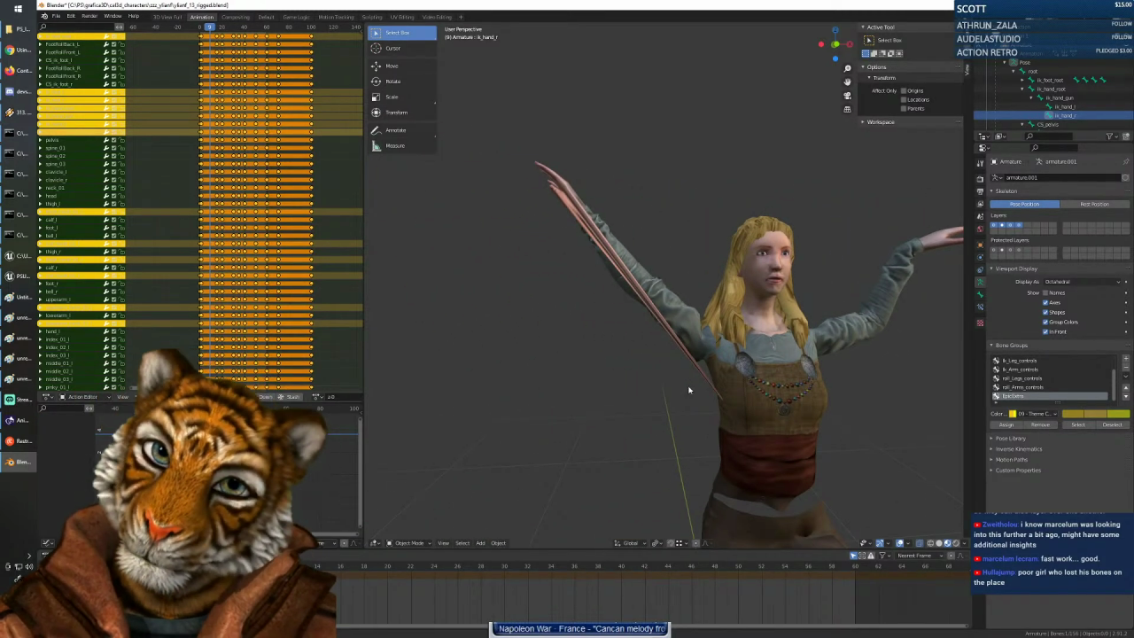
{"action": "middle_click_drag", "start_coordinate": [678, 329], "coordinate": [672, 385]}
{"action": "left_click", "coordinate": [700, 327]}
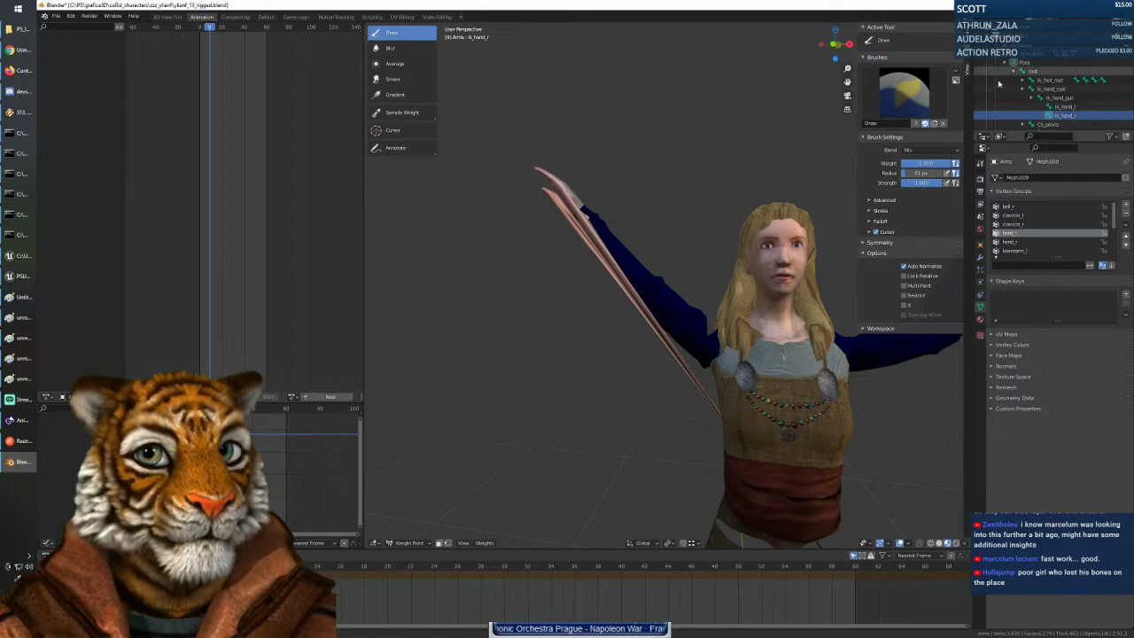
{"action": "left_click", "coordinate": [1069, 107]}
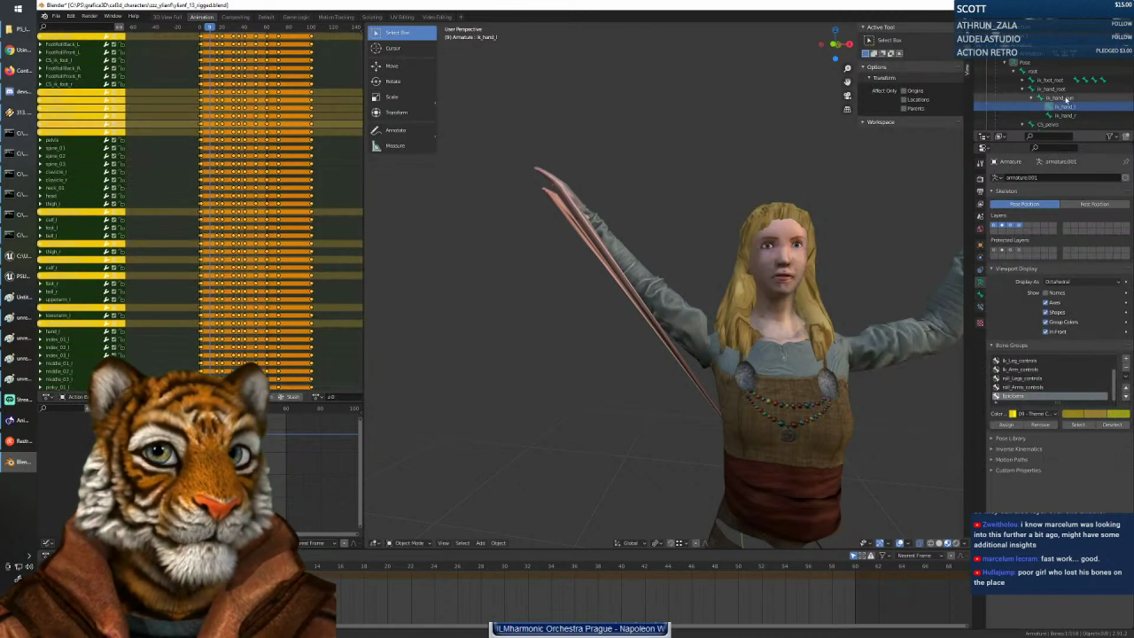
{"action": "left_click", "coordinate": [1064, 116]}
{"action": "key", "text": "ctrl+Tab"}
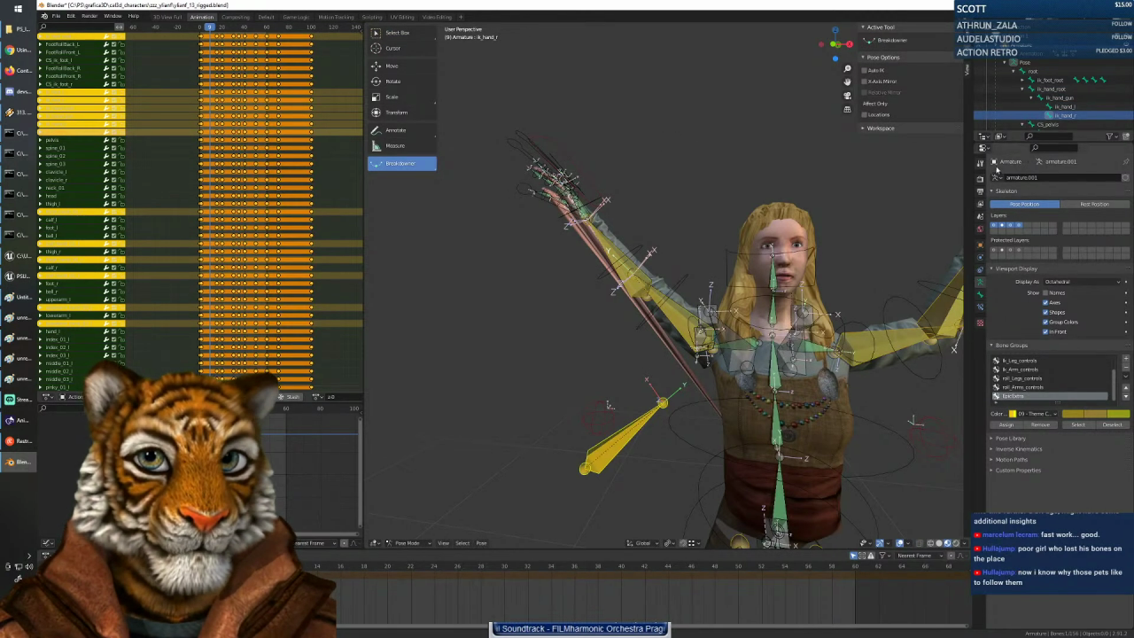
{"action": "left_click", "coordinate": [551, 194]}
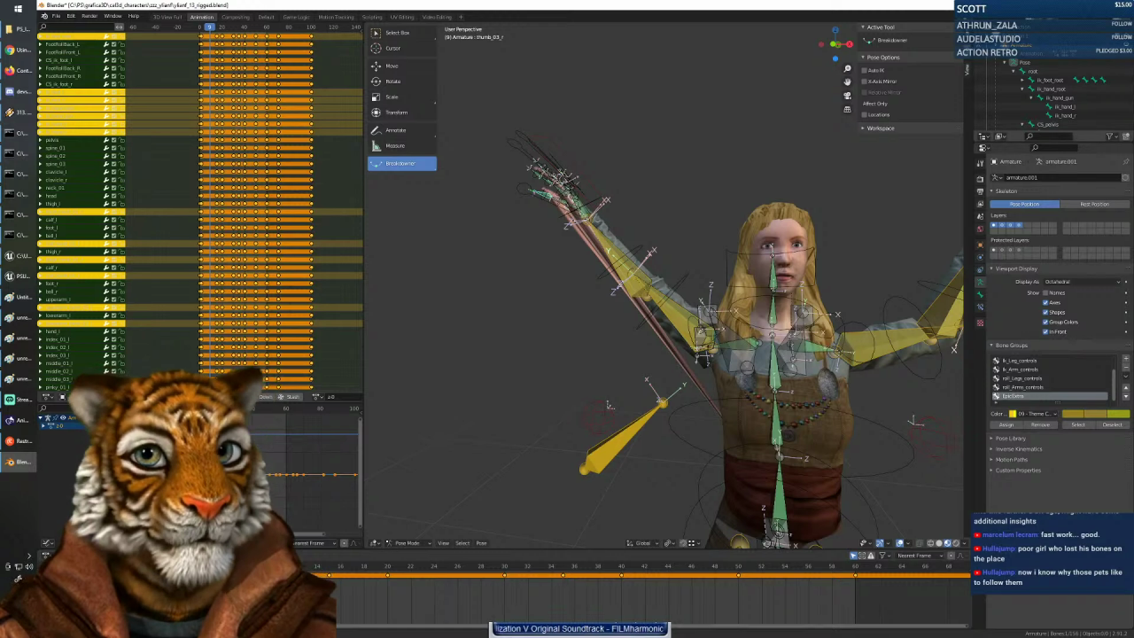
Return the armature to Object Mode and open the Hands mesh in Weight Paint mode.
{"action": "left_click", "coordinate": [407, 542]}
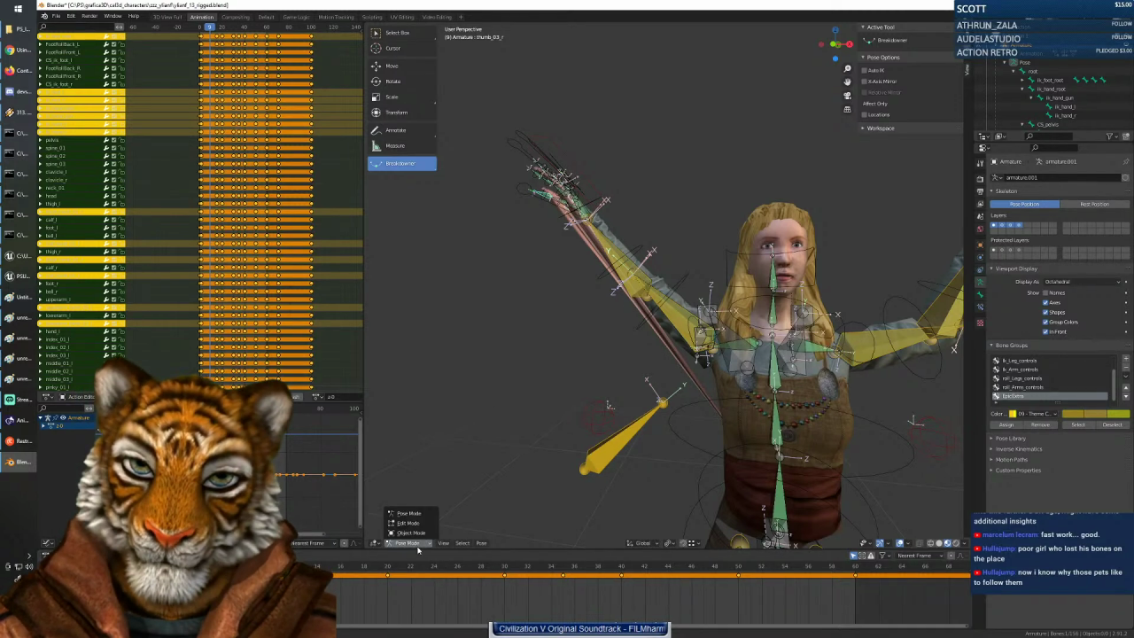
{"action": "left_click", "coordinate": [410, 532]}
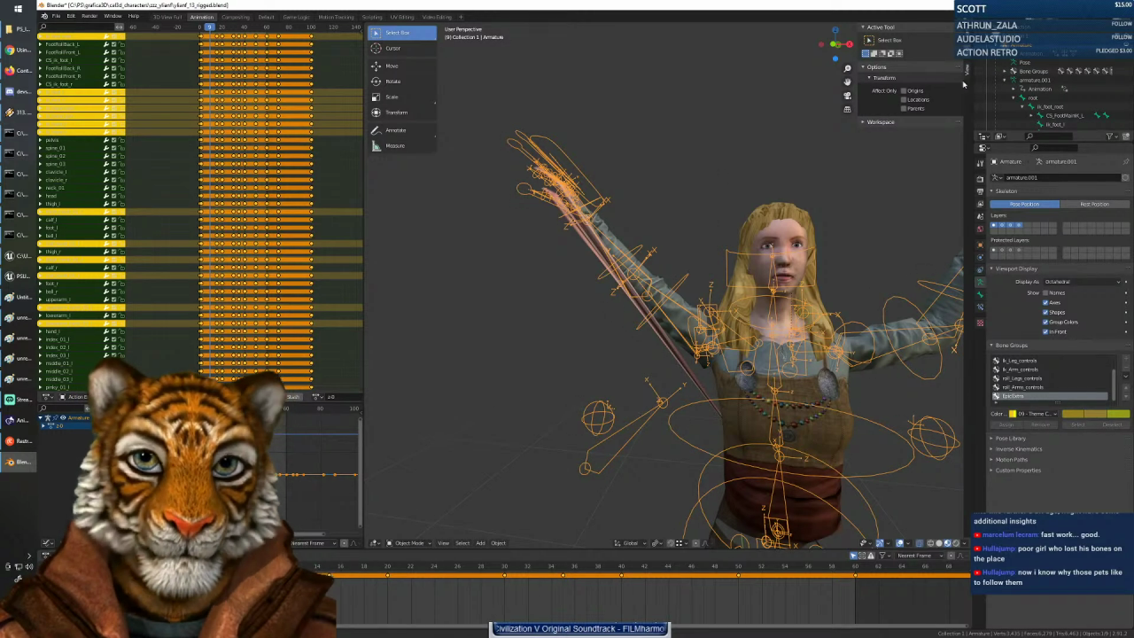
{"action": "left_click", "coordinate": [570, 194]}
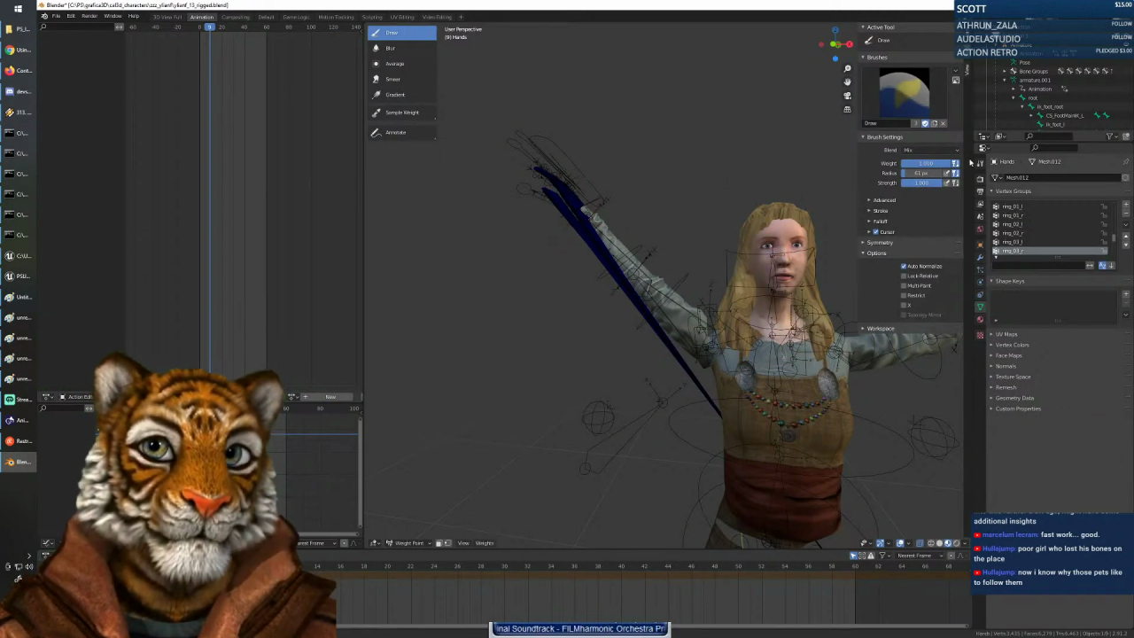
Filter the Hands mesh's vertex groups by "_r" and examine the ring_03_r weights from above.
{"action": "scroll", "coordinate": [1035, 250], "scroll_direction": "down", "scroll_amount": 4}
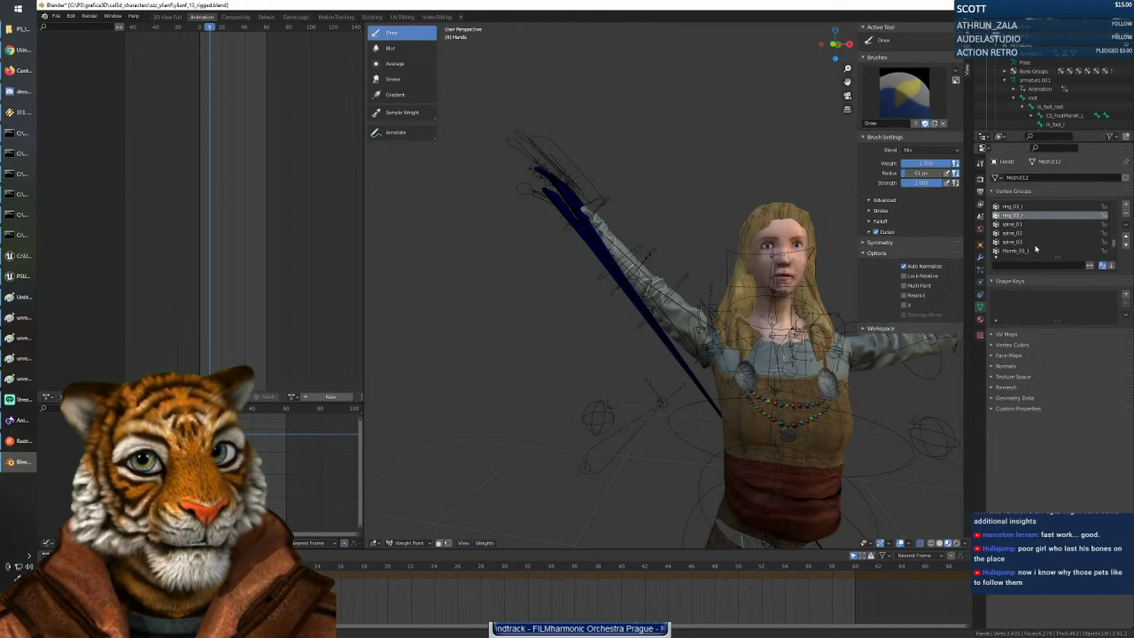
{"action": "scroll", "coordinate": [1035, 250], "scroll_direction": "up", "scroll_amount": 4}
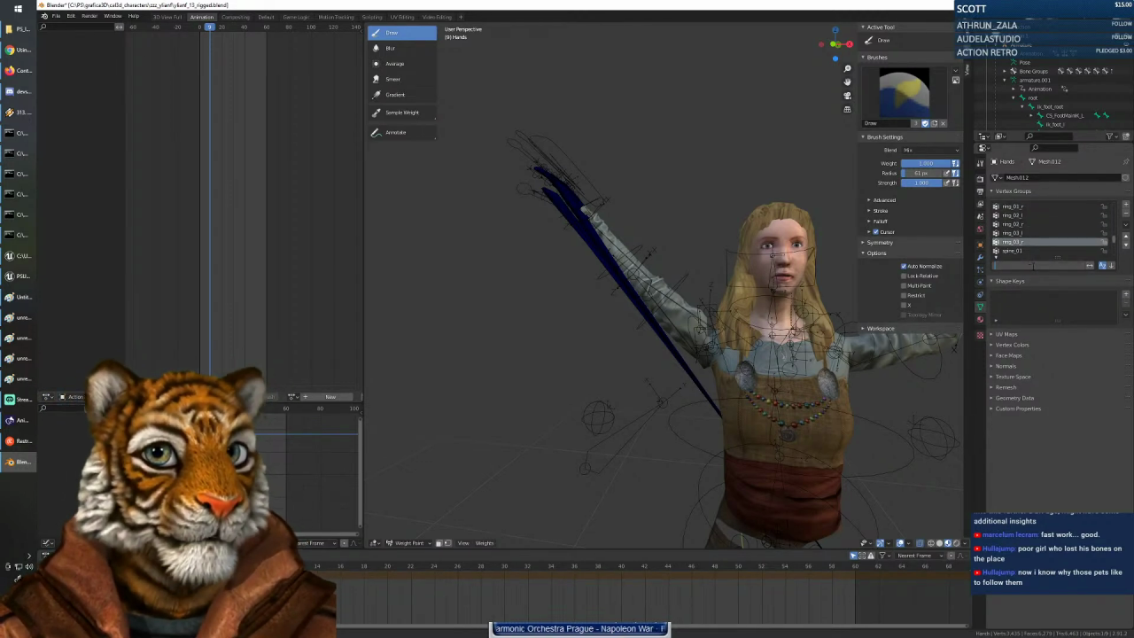
{"action": "left_click", "coordinate": [1032, 265]}
{"action": "type", "text": "_r"}
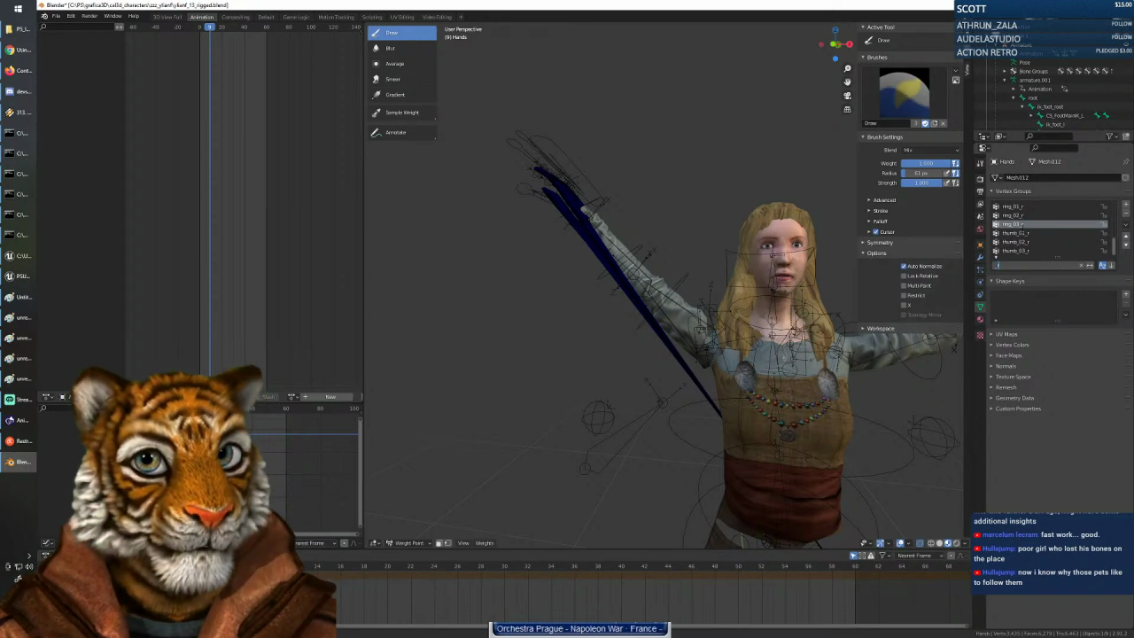
{"action": "key", "text": "Return"}
{"action": "left_click", "coordinate": [1020, 216]}
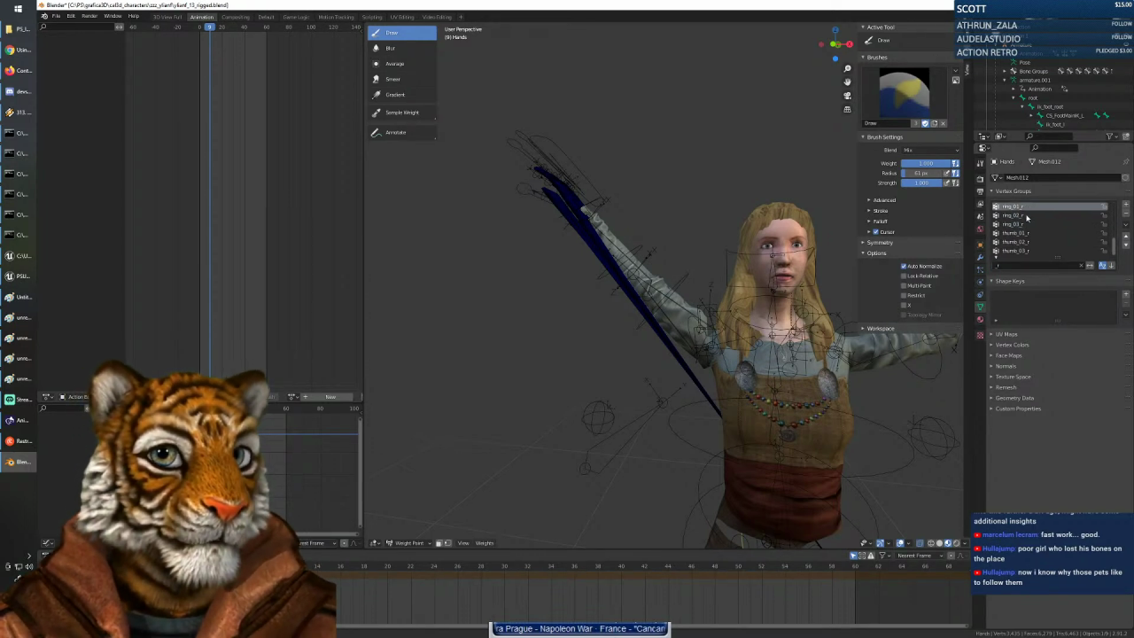
{"action": "left_click", "coordinate": [1018, 224]}
{"action": "mouse_move", "coordinate": [569, 292]}
{"action": "middle_mouse_down"}
{"action": "mouse_move", "coordinate": [675, 302]}
{"action": "mouse_move", "coordinate": [587, 362]}
{"action": "middle_mouse_up"}
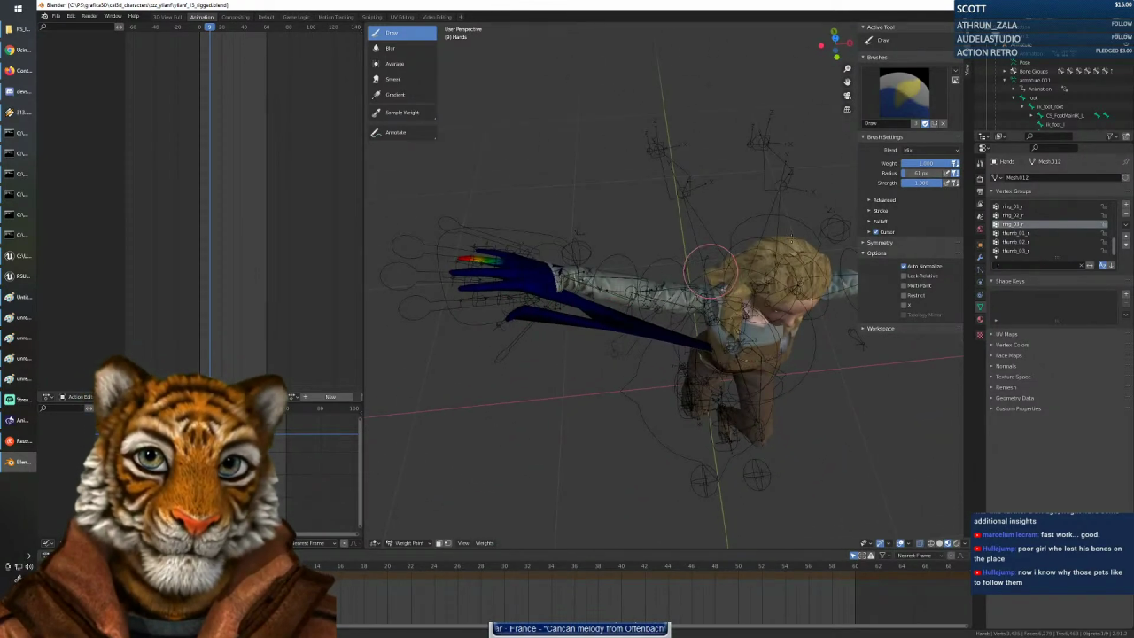
Compare the thumb_01_r, thumb_02_r and thumb_03_r weights on the stretched thumb, leaving thumb_02_r active.
{"action": "left_click", "coordinate": [1032, 234]}
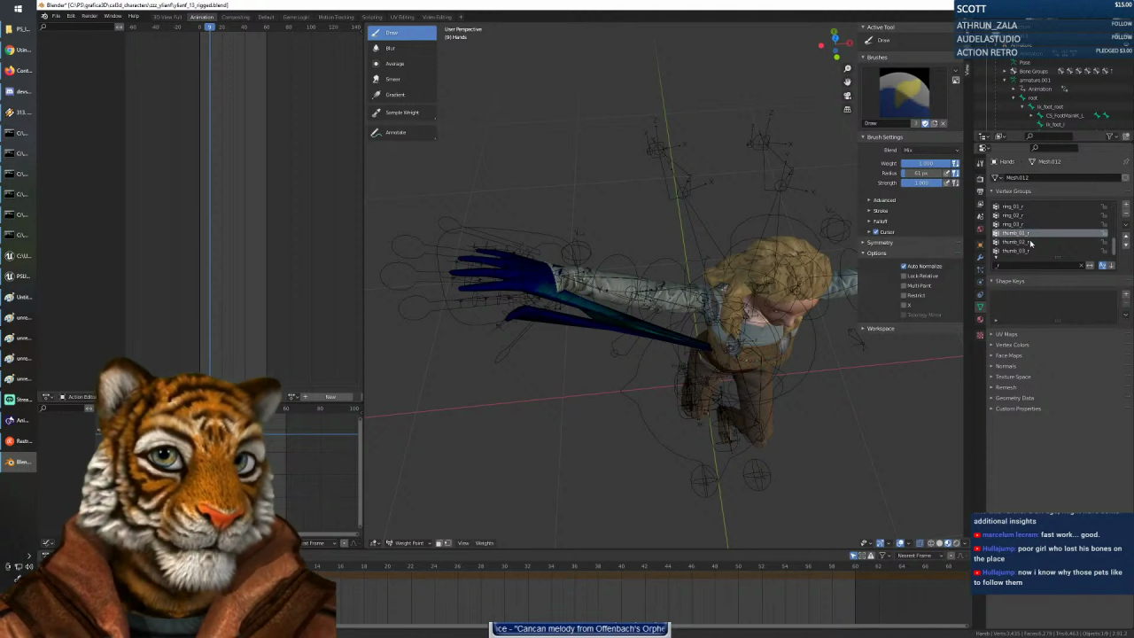
{"action": "left_click", "coordinate": [1030, 242]}
{"action": "left_click", "coordinate": [1028, 251]}
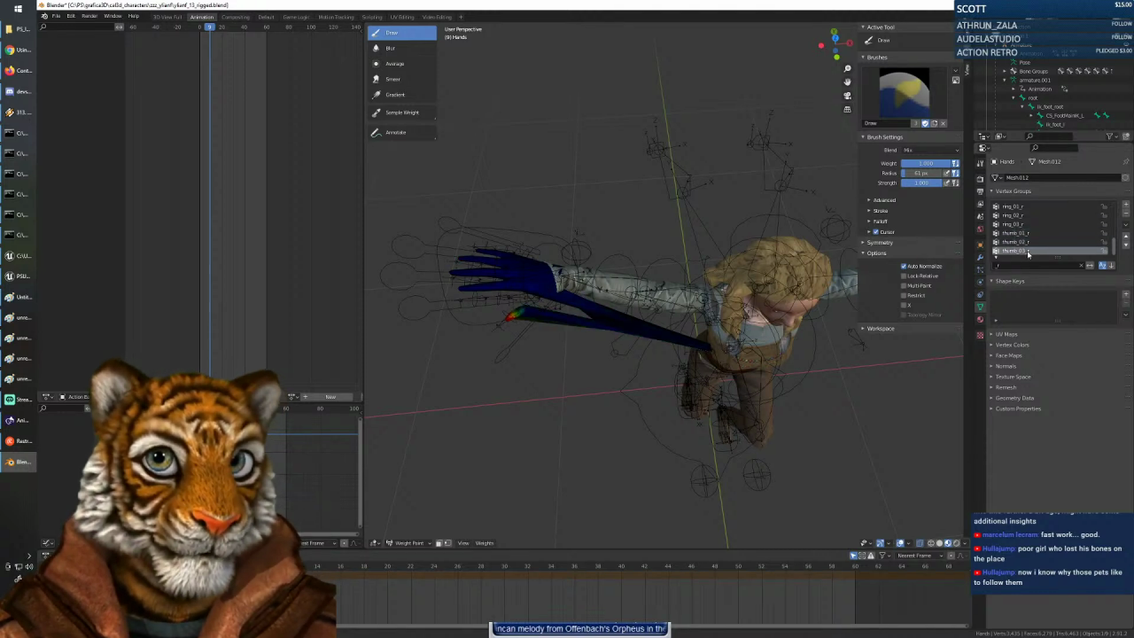
{"action": "left_click", "coordinate": [1028, 241]}
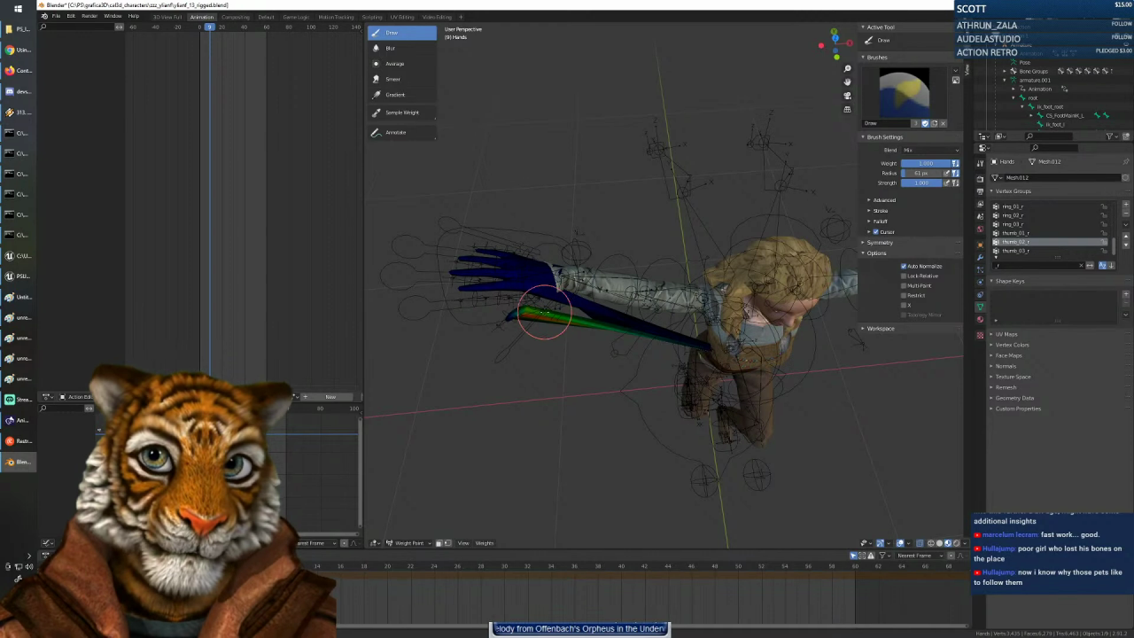
{"action": "left_click", "coordinate": [1028, 232]}
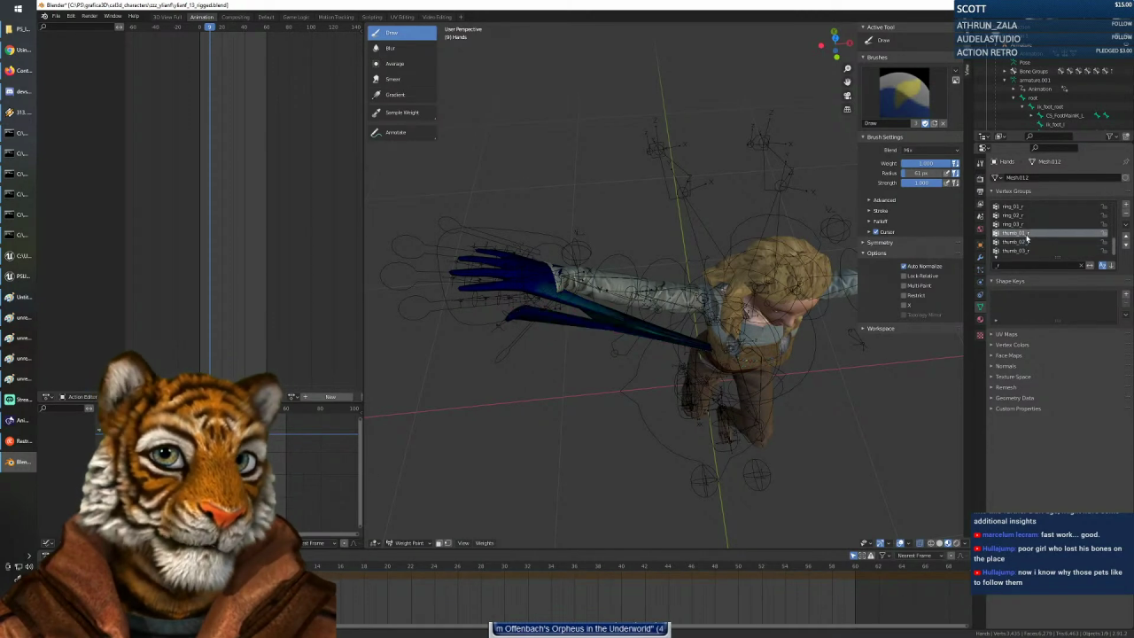
{"action": "left_click", "coordinate": [1027, 241]}
{"action": "mouse_move", "coordinate": [688, 374]}
{"action": "middle_mouse_down"}
{"action": "mouse_move", "coordinate": [714, 383]}
{"action": "mouse_move", "coordinate": [692, 359]}
{"action": "middle_mouse_up"}
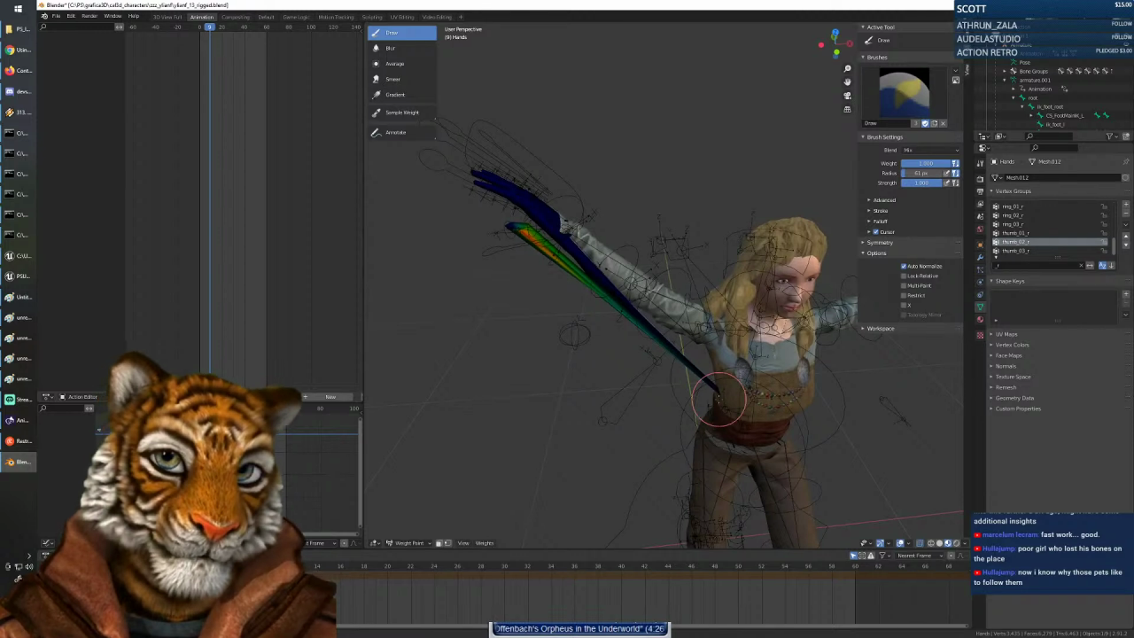
{"action": "right_click", "coordinate": [671, 276]}
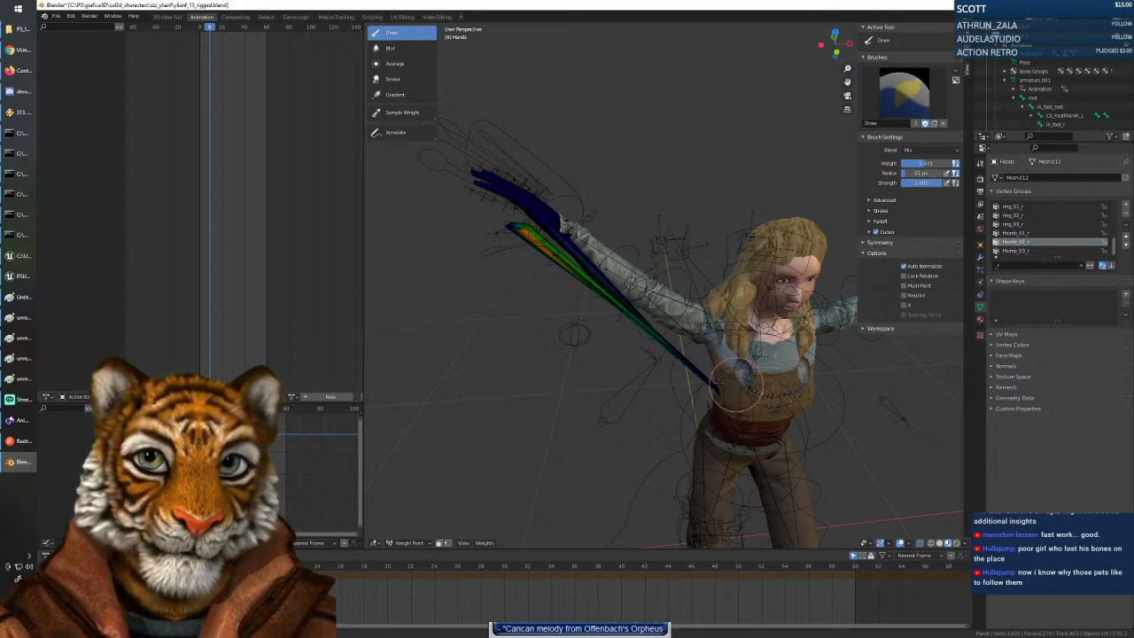
Hide the torso and pants meshes and examine where the stretched hand vertices converge on the rig.
{"action": "scroll", "coordinate": [1044, 100], "scroll_direction": "down", "scroll_amount": 5}
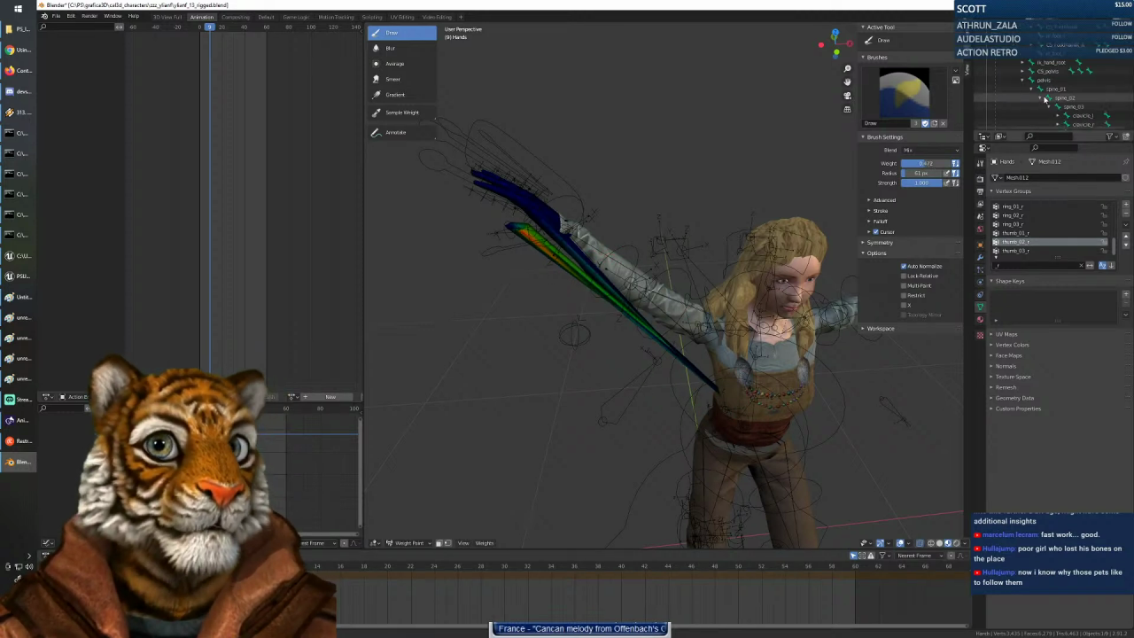
{"action": "scroll", "coordinate": [1050, 97], "scroll_direction": "up", "scroll_amount": 6}
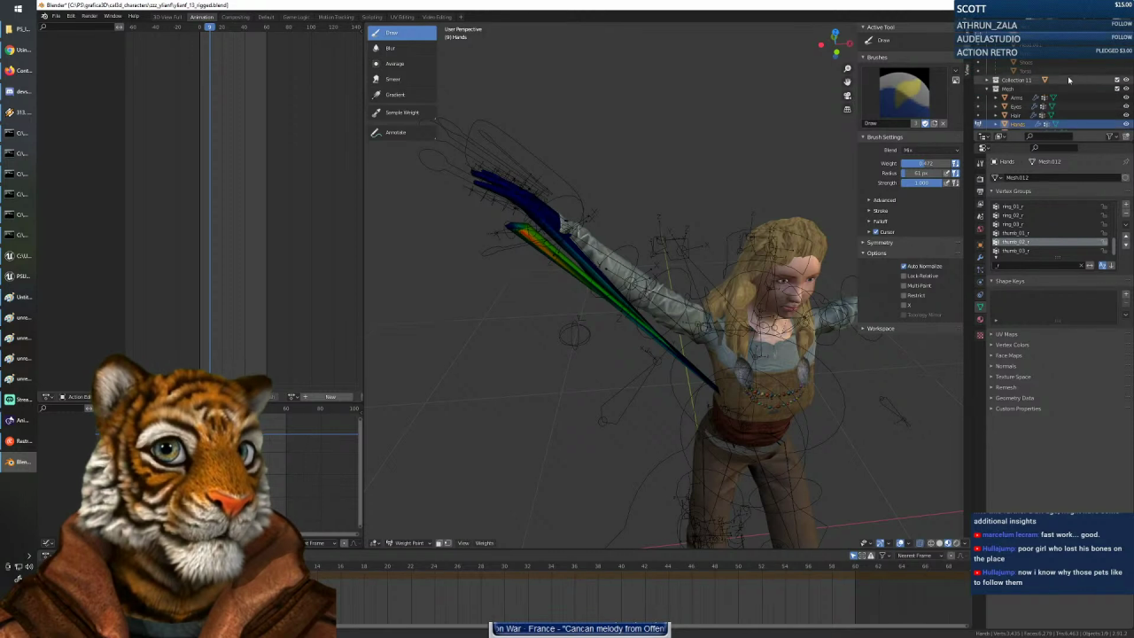
{"action": "left_click", "coordinate": [1125, 106]}
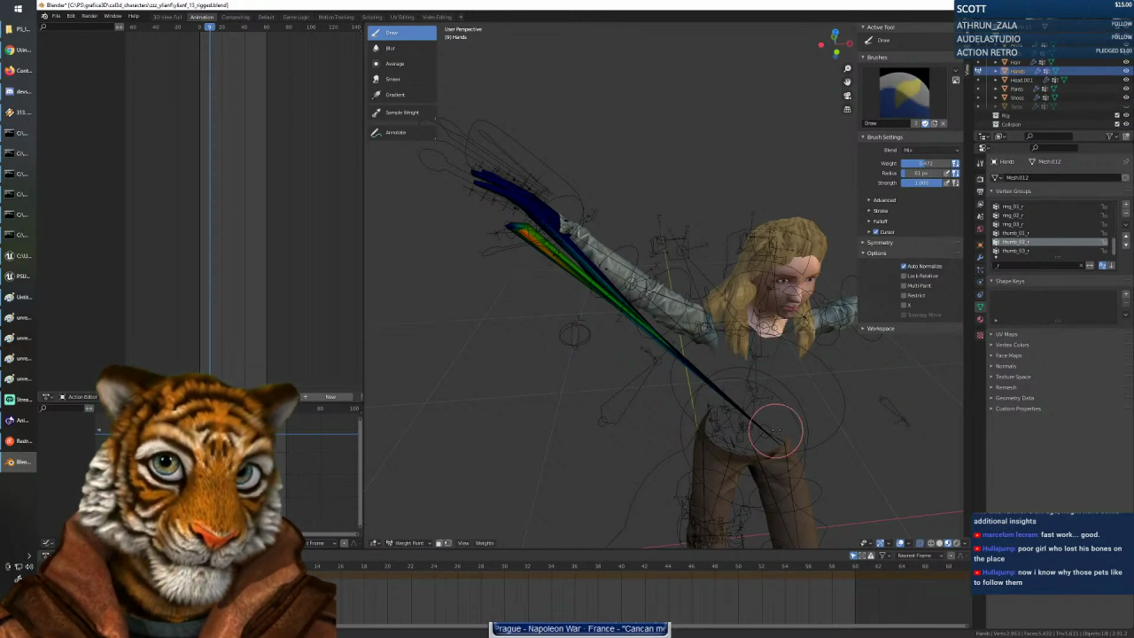
{"action": "middle_click_drag", "start_coordinate": [773, 434], "coordinate": [753, 395]}
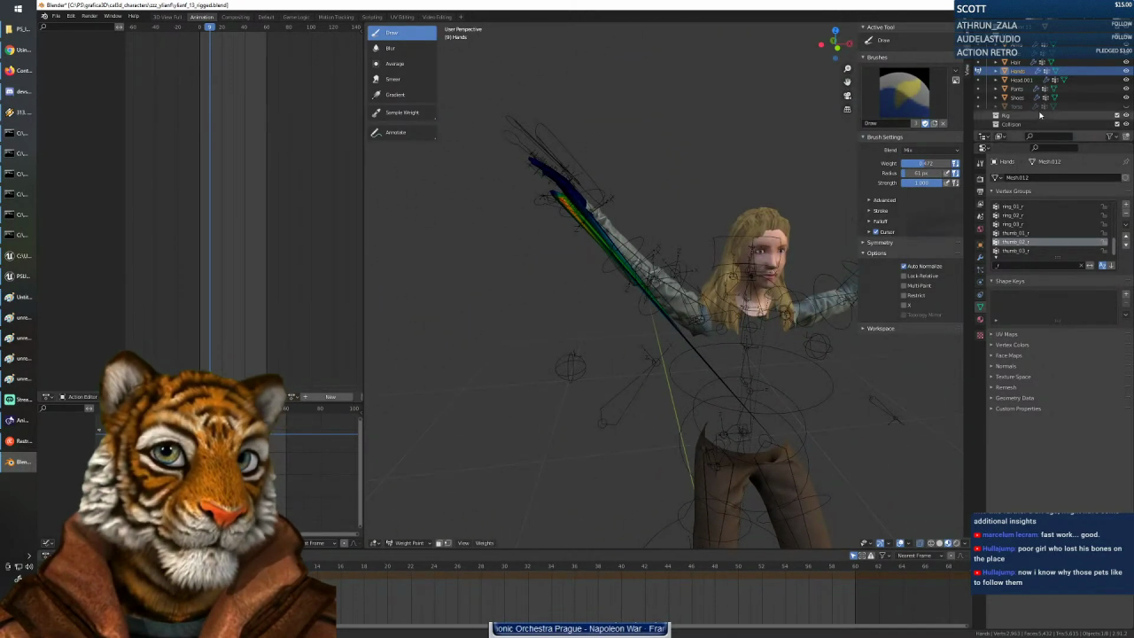
{"action": "left_click", "coordinate": [1125, 88]}
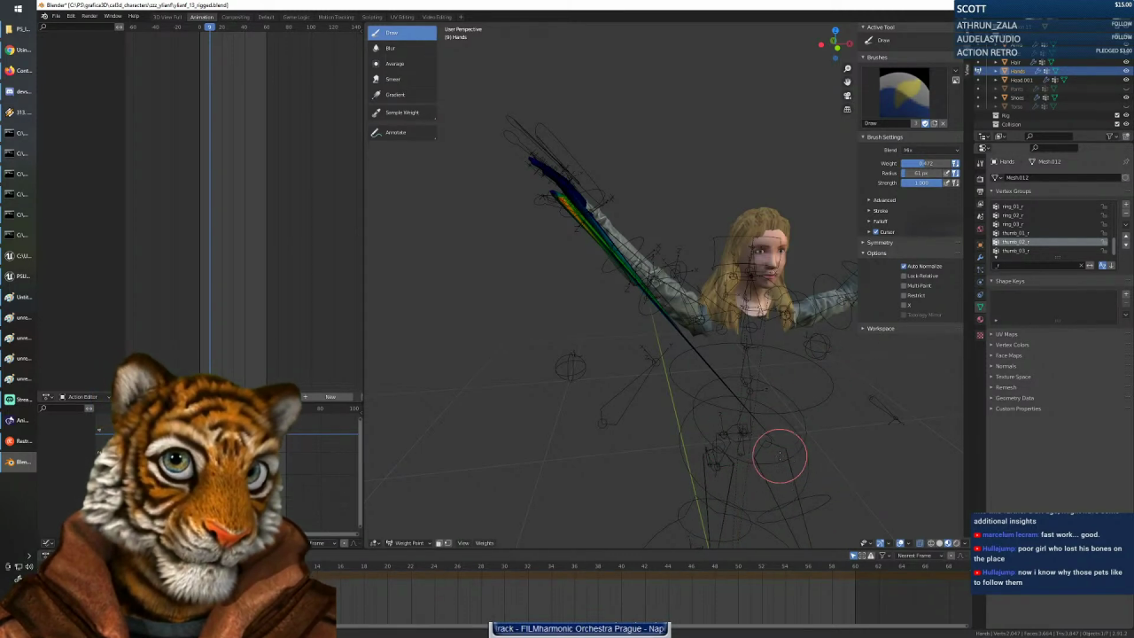
{"action": "mouse_move", "coordinate": [779, 455]}
{"action": "middle_mouse_down"}
{"action": "mouse_move", "coordinate": [751, 412]}
{"action": "mouse_move", "coordinate": [757, 389]}
{"action": "middle_mouse_up"}
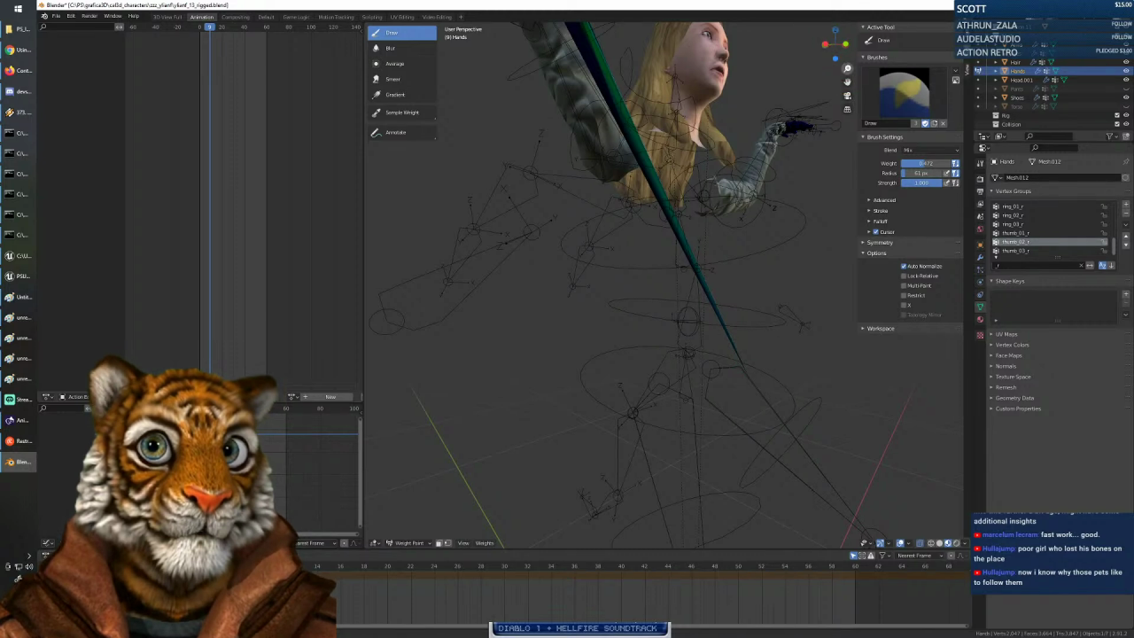
Make the hand_r vertex group active and examine its weights along the stretched hand vertices.
{"action": "left_click_drag", "start_coordinate": [846, 69], "coordinate": [846, 42]}
{"action": "middle_click_drag", "start_coordinate": [716, 362], "coordinate": [709, 309]}
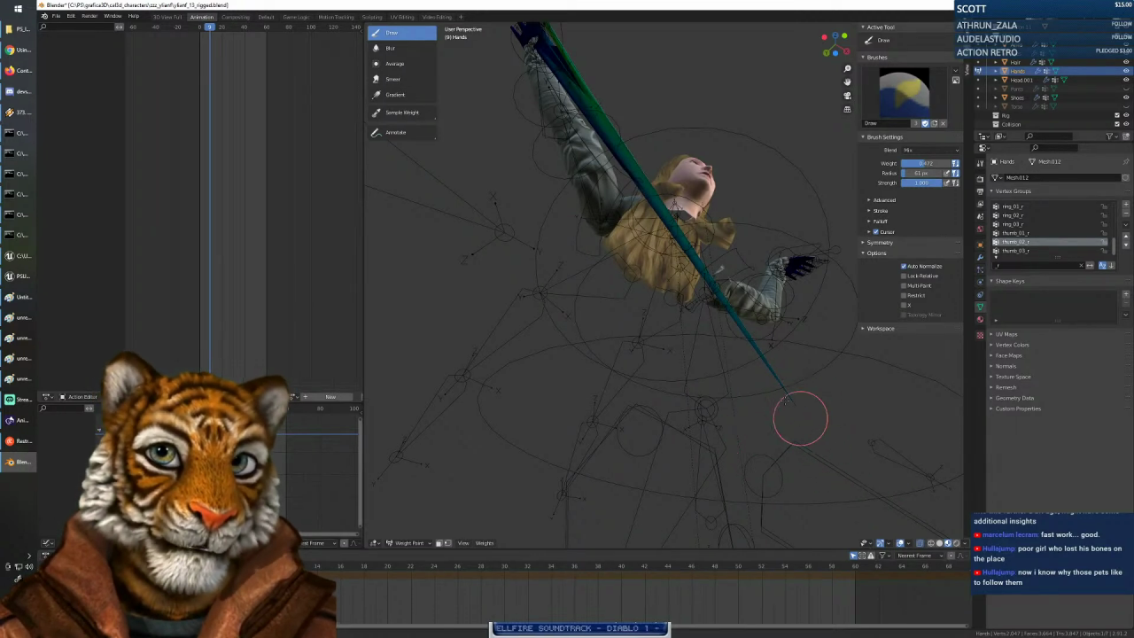
{"action": "middle_click_drag", "start_coordinate": [806, 432], "coordinate": [795, 448]}
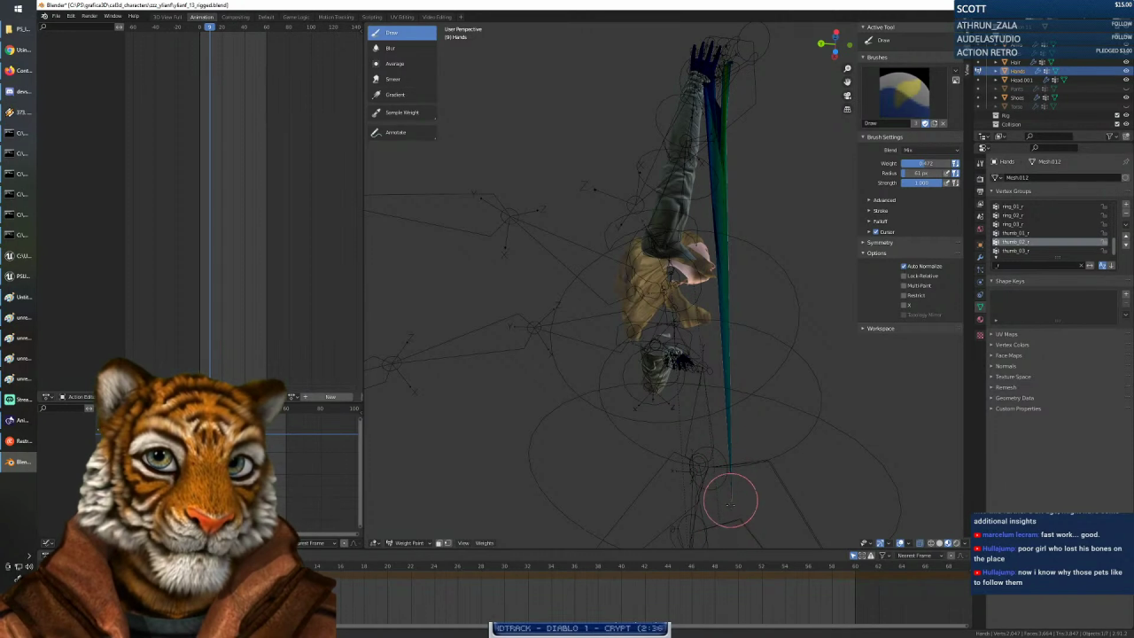
{"action": "middle_click_drag", "start_coordinate": [734, 481], "coordinate": [708, 361]}
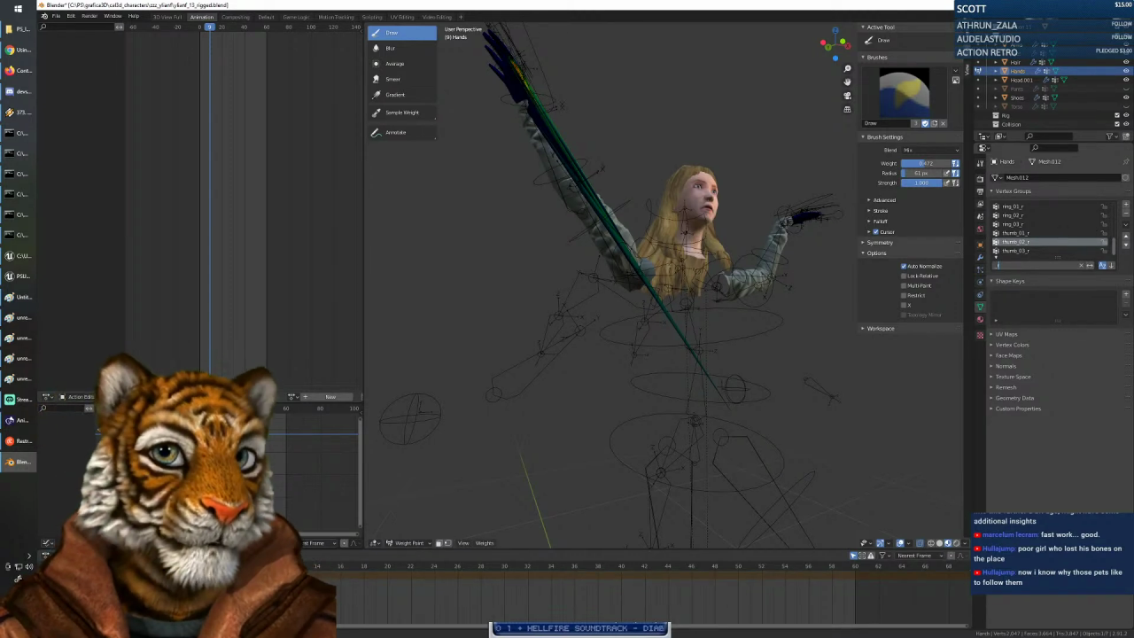
{"action": "left_click", "coordinate": [1117, 246]}
{"action": "left_click_drag", "start_coordinate": [1116, 245], "coordinate": [1120, 218]}
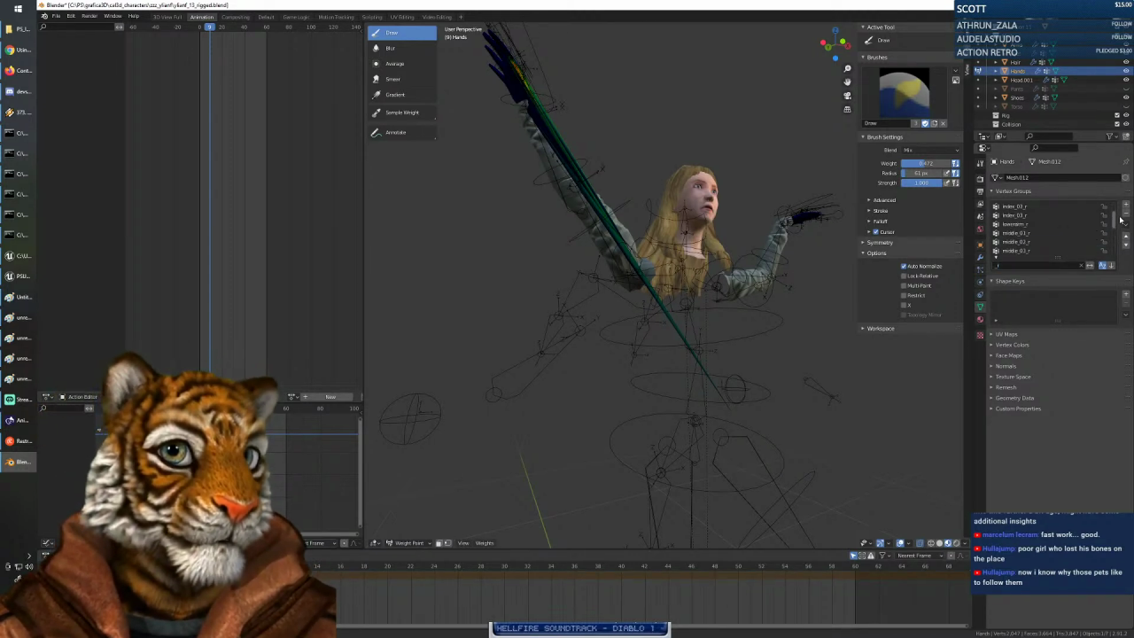
{"action": "left_click", "coordinate": [1044, 216]}
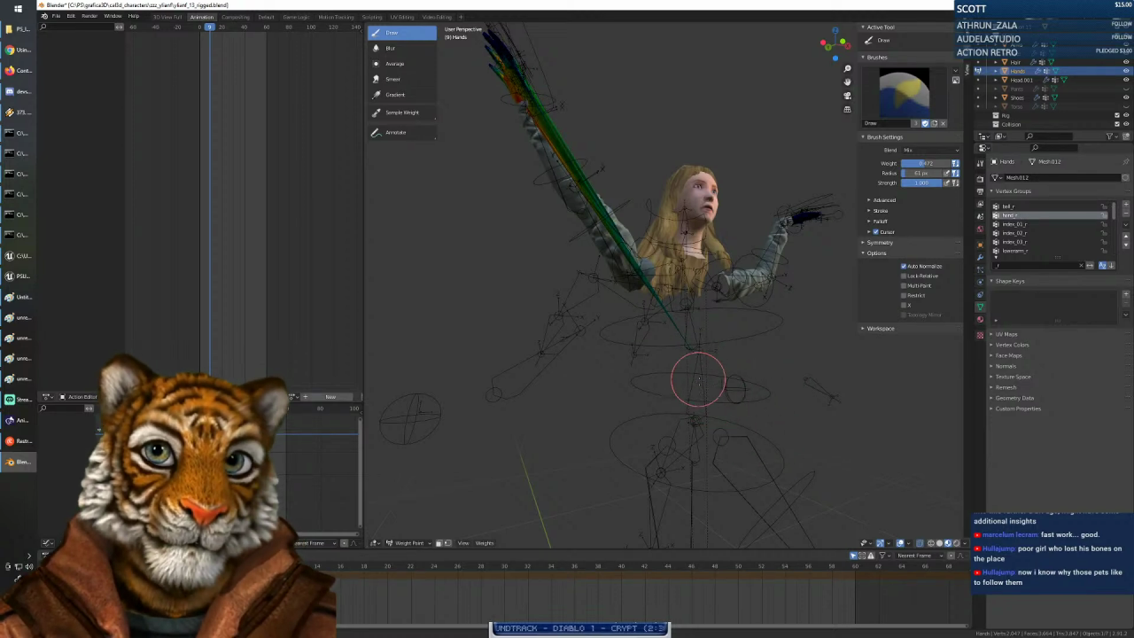
{"action": "mouse_move", "coordinate": [683, 380]}
{"action": "middle_mouse_down"}
{"action": "mouse_move", "coordinate": [729, 366]}
{"action": "mouse_move", "coordinate": [680, 454]}
{"action": "mouse_move", "coordinate": [739, 465]}
{"action": "mouse_move", "coordinate": [741, 423]}
{"action": "middle_mouse_up"}
Compare the undeformed Hands mesh in Edit Mode with its stretched shape in Weight Paint mode, ending in Weight Paint.
{"action": "key", "text": "Tab"}
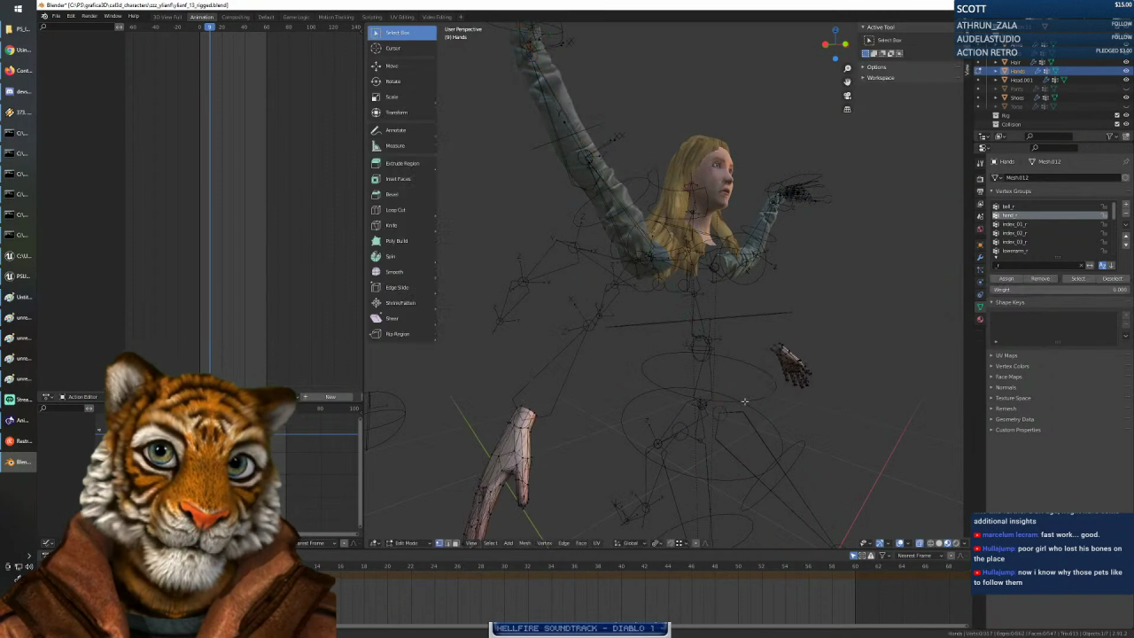
{"action": "key", "text": "Tab"}
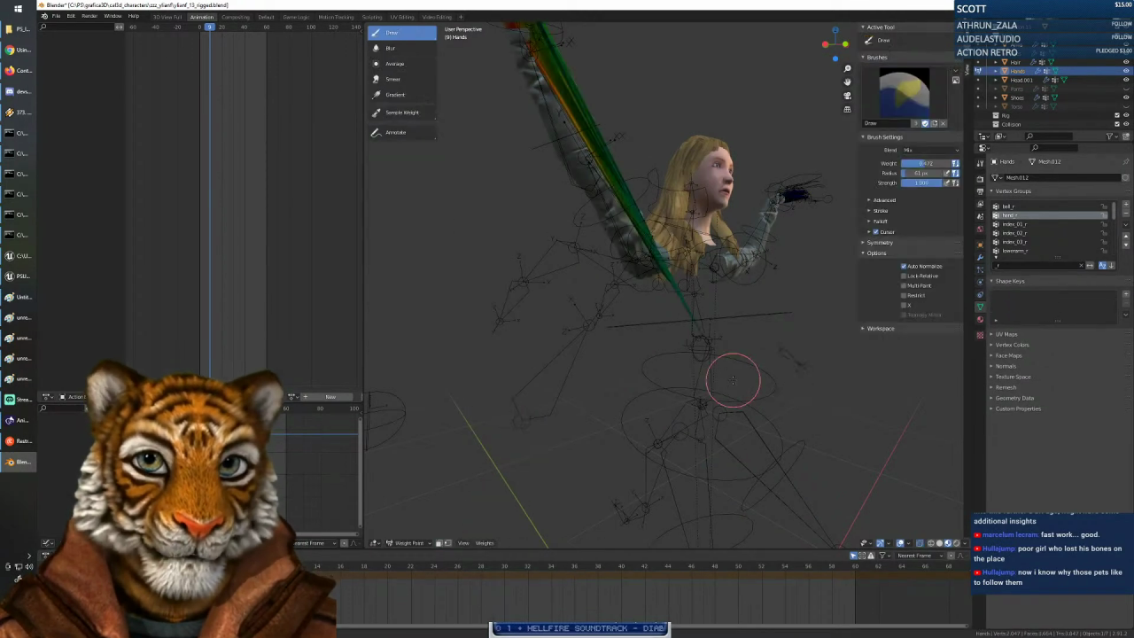
{"action": "key", "text": "Tab"}
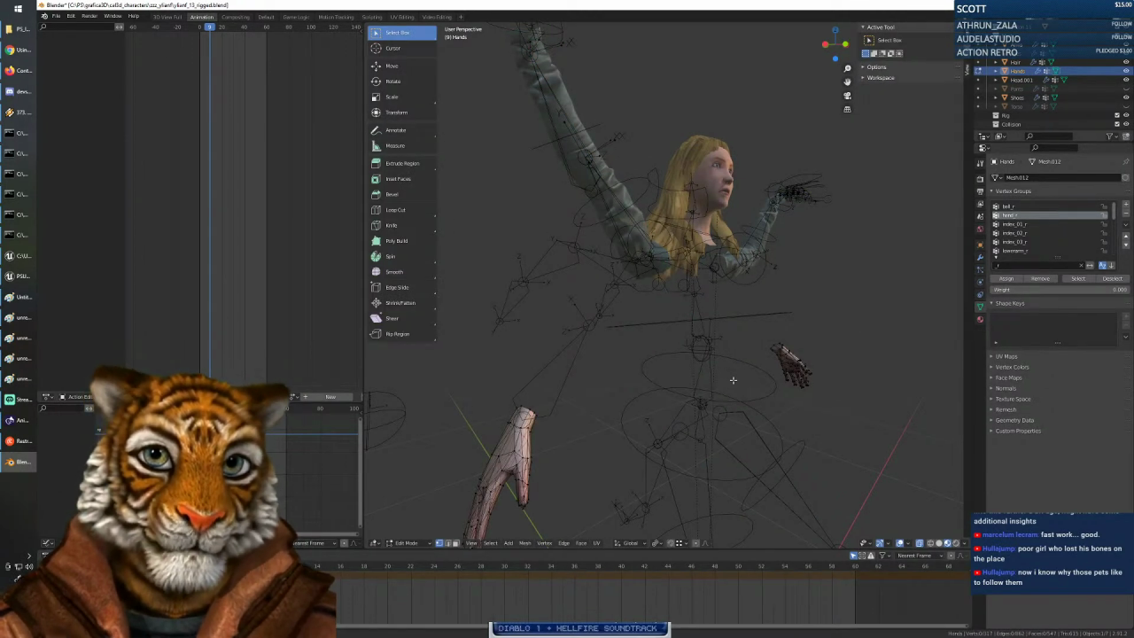
{"action": "key", "text": "Tab"}
{"action": "middle_click_drag", "start_coordinate": [704, 358], "coordinate": [676, 384]}
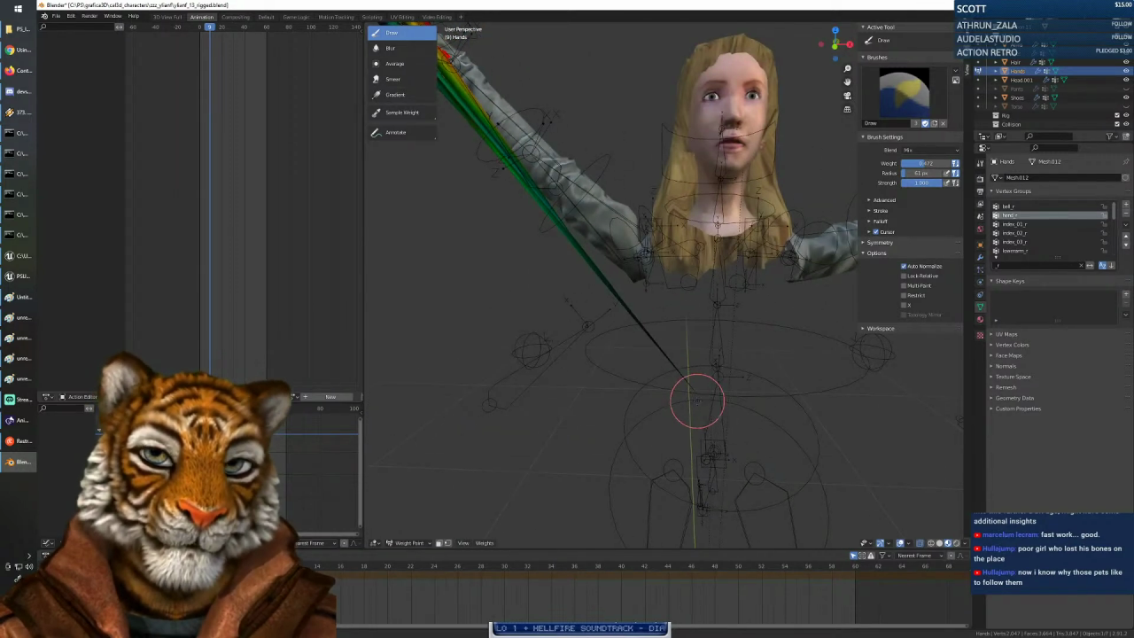
{"action": "scroll", "coordinate": [697, 400], "scroll_direction": "down", "scroll_amount": 3}
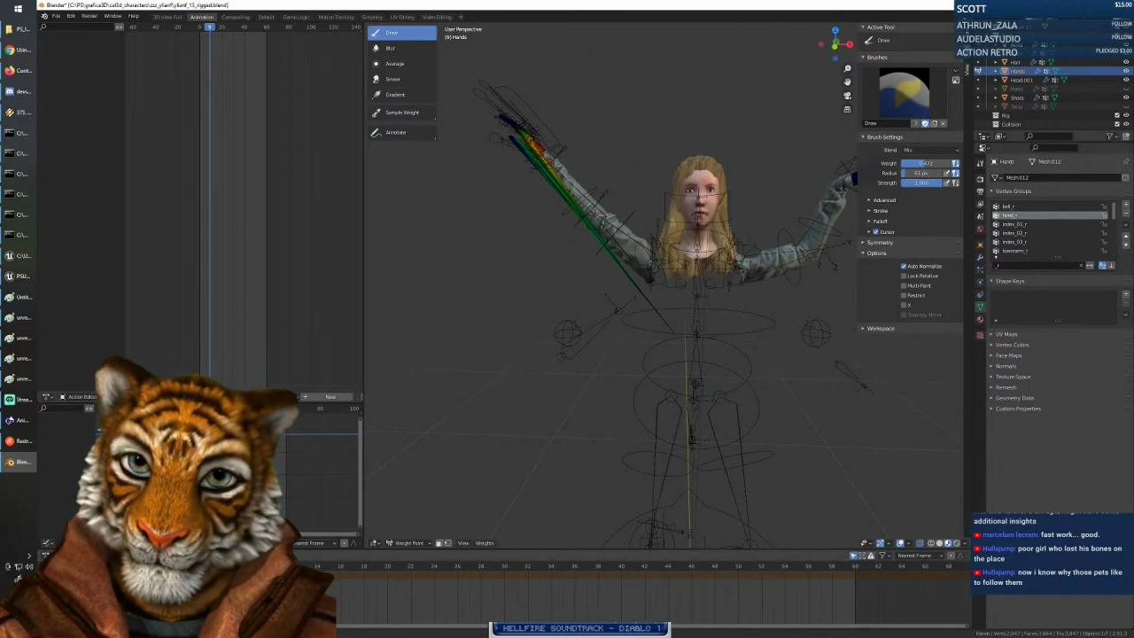
Rewind the animation to frame 0 and advance it to frame 4 to examine how the right hand's vertices stretch.
{"action": "left_click_drag", "start_coordinate": [258, 566], "coordinate": [153, 566]}
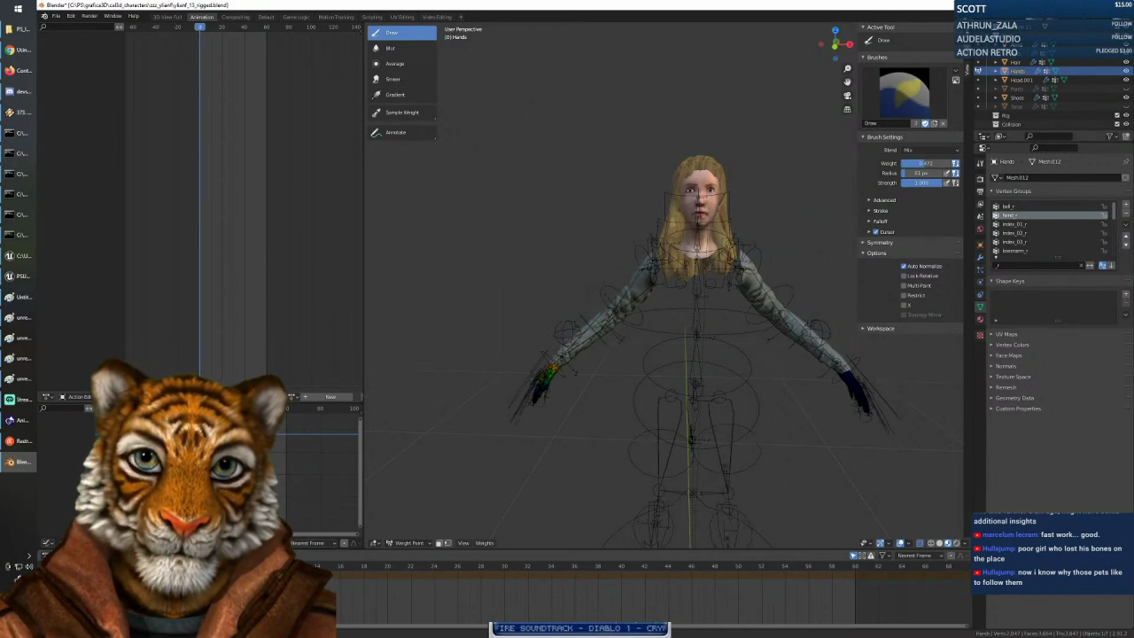
{"action": "key", "text": "Right"}
{"action": "key", "text": "Right"}
{"action": "key", "text": "Right"}
{"action": "key", "text": "Right"}
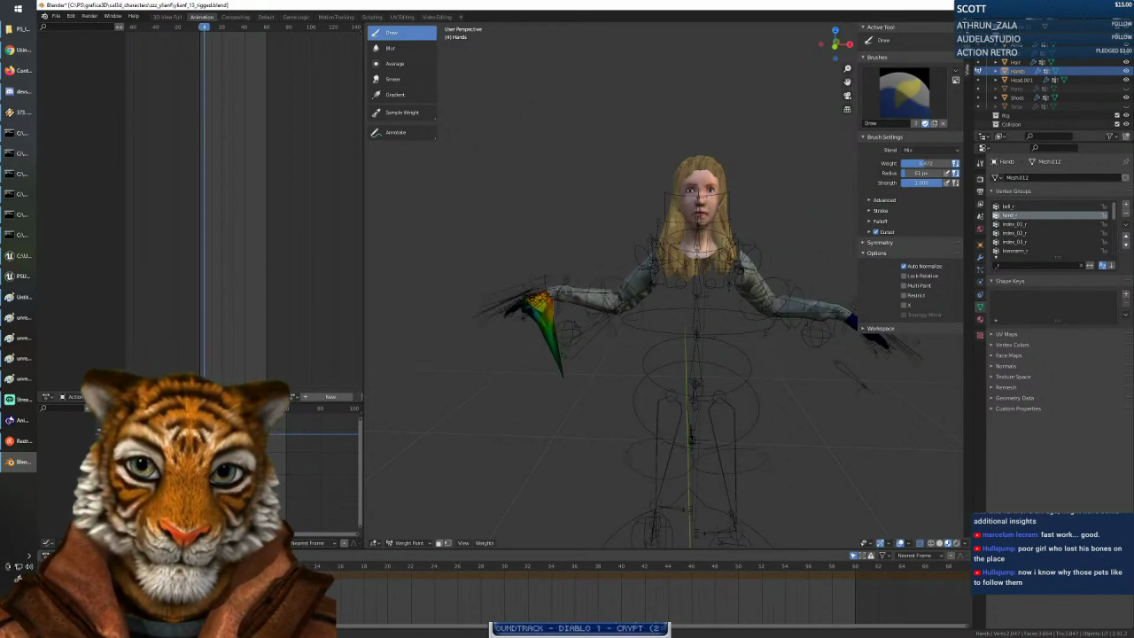
{"action": "middle_click_drag", "start_coordinate": [463, 457], "coordinate": [513, 433]}
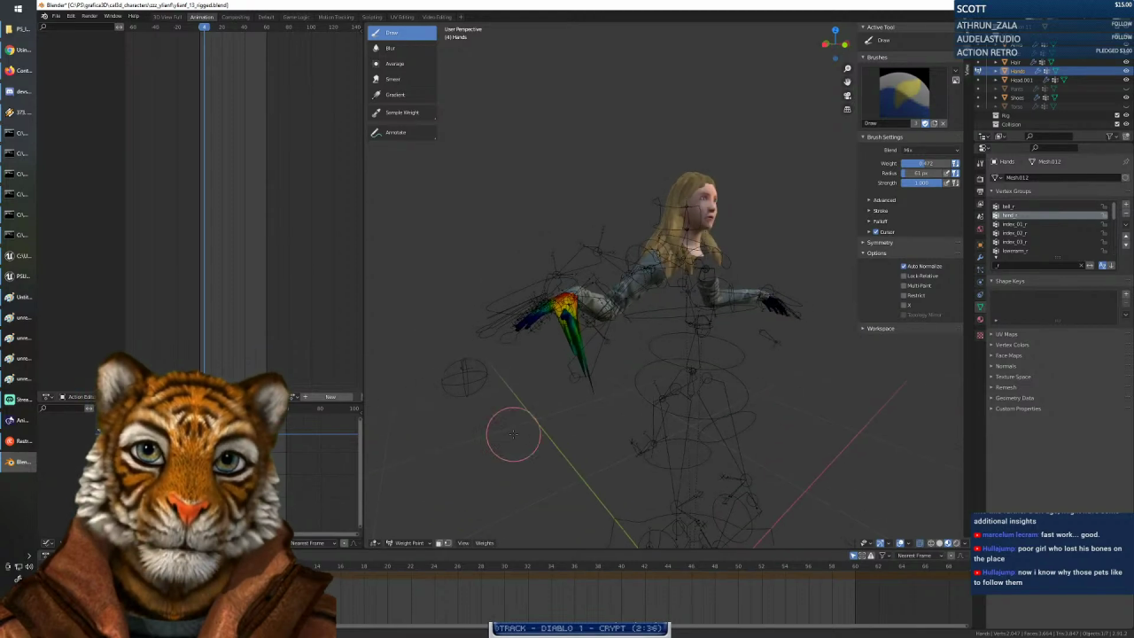
Paint the hand_r group at weight 0.472 over the stray vertices stretching down from the character's thumb.
{"action": "mouse_move", "coordinate": [608, 399]}
{"action": "middle_mouse_down"}
{"action": "mouse_move", "coordinate": [614, 434]}
{"action": "mouse_move", "coordinate": [635, 396]}
{"action": "mouse_move", "coordinate": [617, 374]}
{"action": "mouse_move", "coordinate": [683, 362]}
{"action": "mouse_move", "coordinate": [629, 382]}
{"action": "middle_mouse_up"}
{"action": "scroll", "coordinate": [606, 427], "scroll_direction": "up", "scroll_amount": 1}
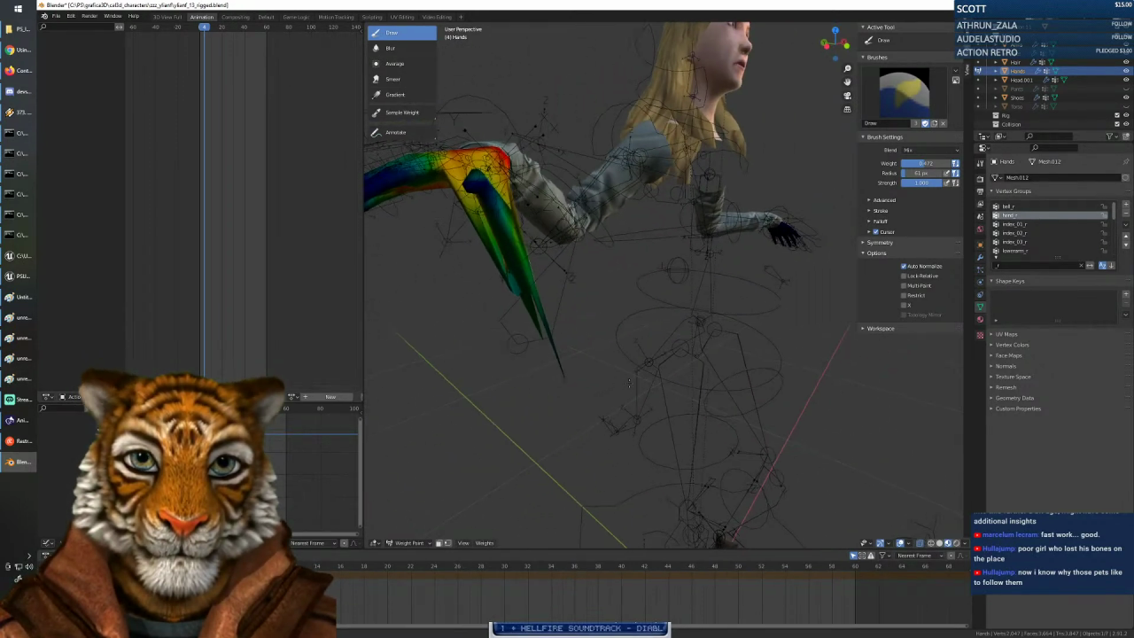
{"action": "right_click", "coordinate": [622, 377]}
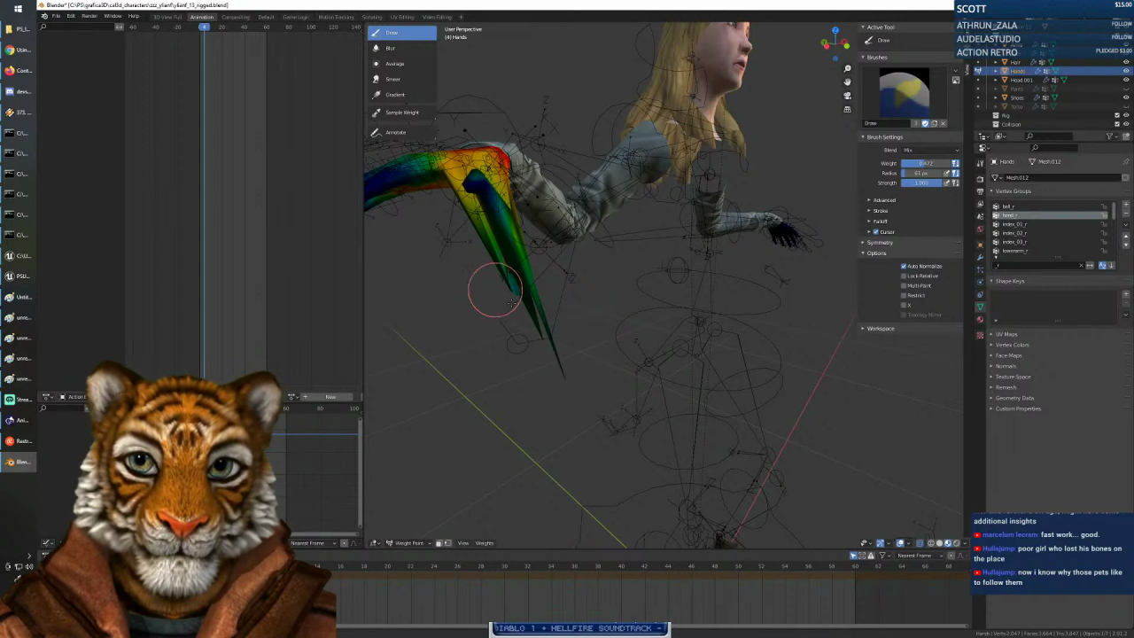
{"action": "mouse_move", "coordinate": [512, 303]}
{"action": "left_mouse_down"}
{"action": "mouse_move", "coordinate": [488, 296]}
{"action": "mouse_move", "coordinate": [466, 263]}
{"action": "left_mouse_up"}
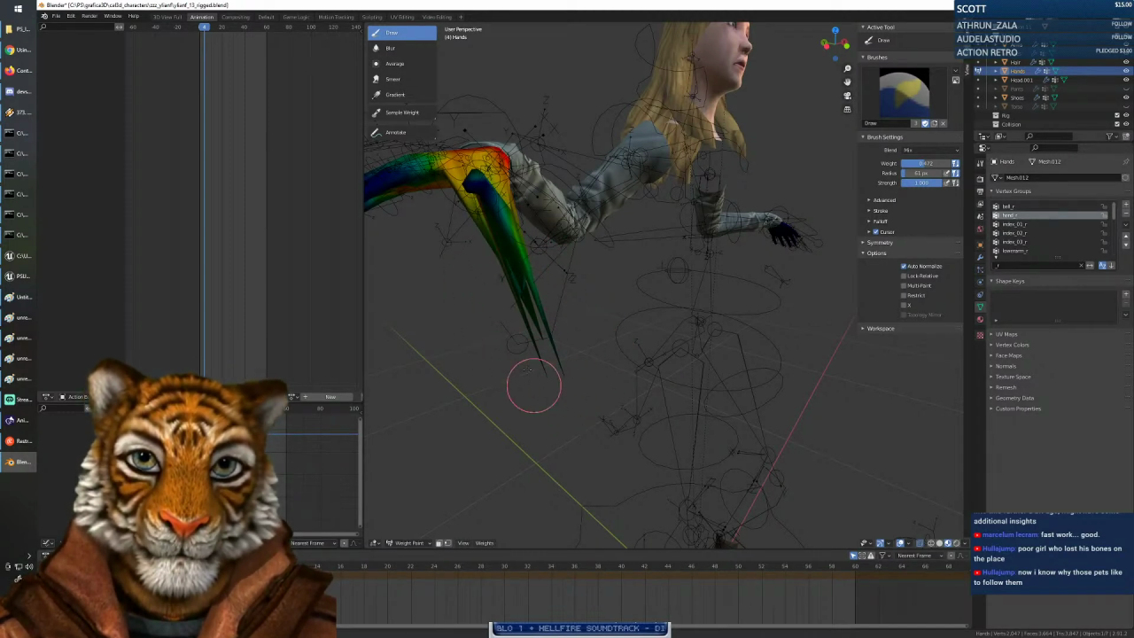
Make thumb_02_r the active vertex group and paint weight 0.472 on the stretched thumb vertices.
{"action": "middle_click_drag", "start_coordinate": [533, 385], "coordinate": [481, 370]}
{"action": "scroll", "coordinate": [1036, 234], "scroll_direction": "down", "scroll_amount": 2}
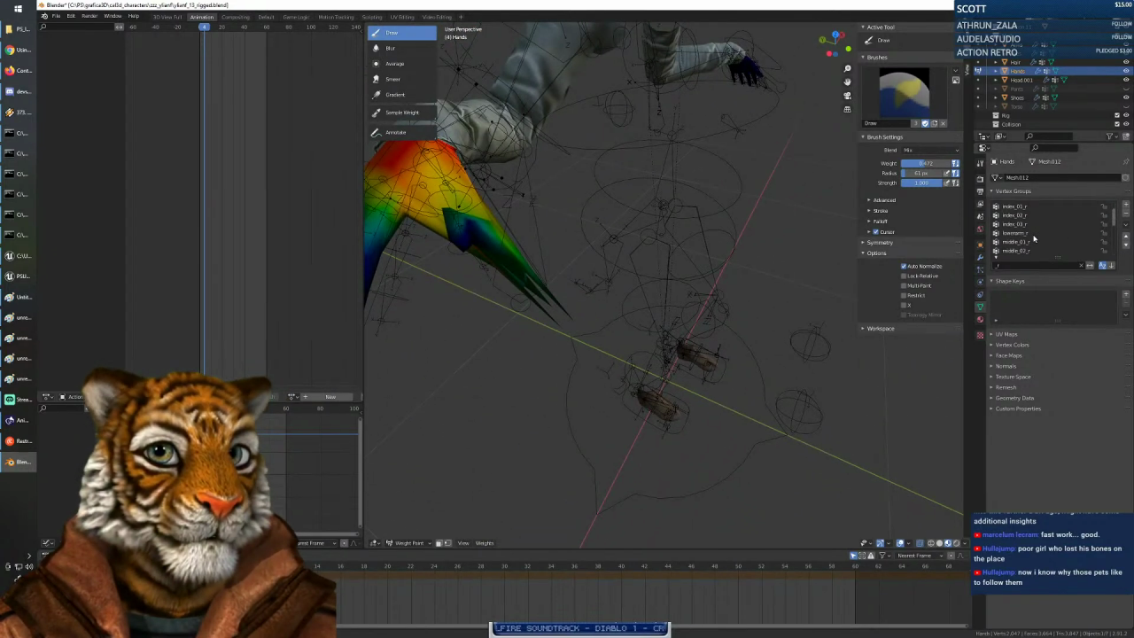
{"action": "scroll", "coordinate": [1037, 237], "scroll_direction": "down", "scroll_amount": 8}
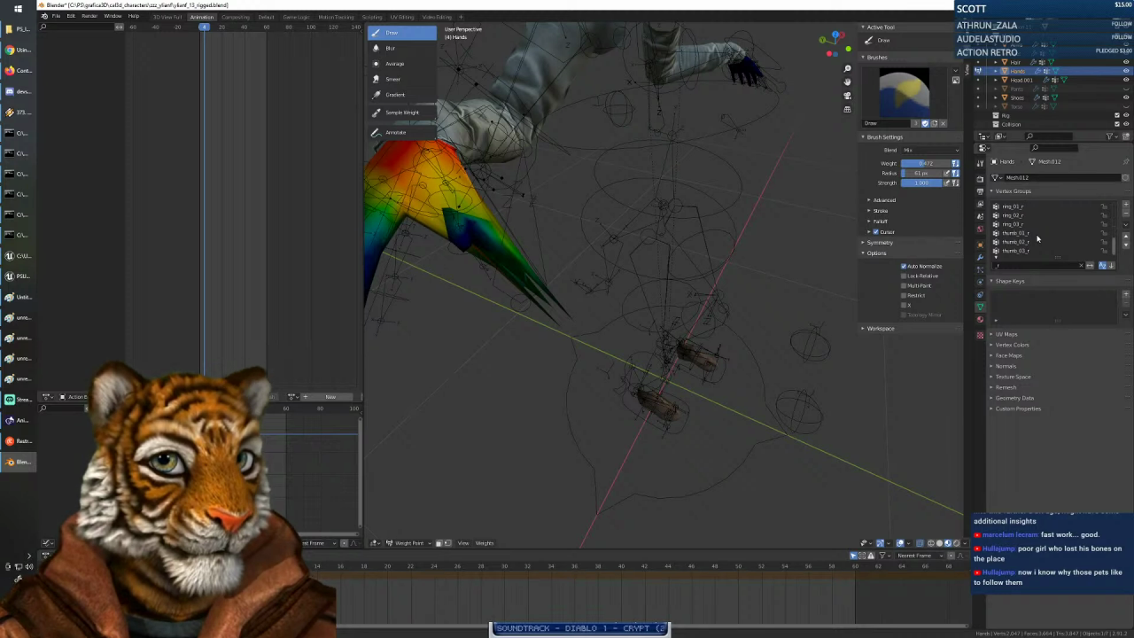
{"action": "left_click", "coordinate": [1029, 244]}
{"action": "left_click_drag", "start_coordinate": [525, 316], "coordinate": [575, 306]}
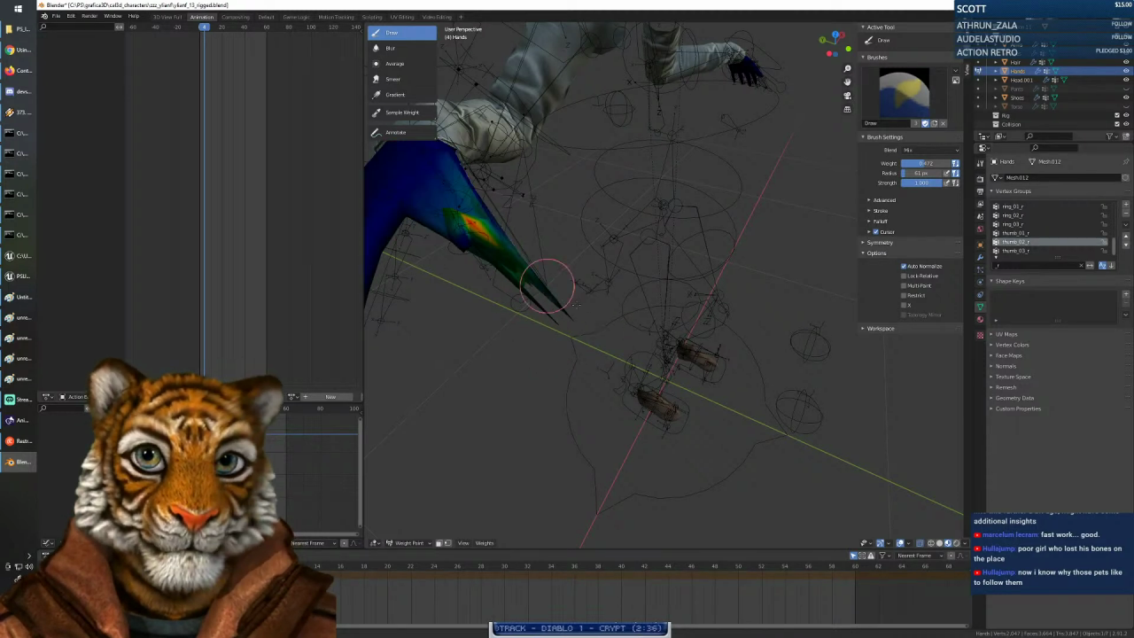
{"action": "left_click", "coordinate": [519, 235]}
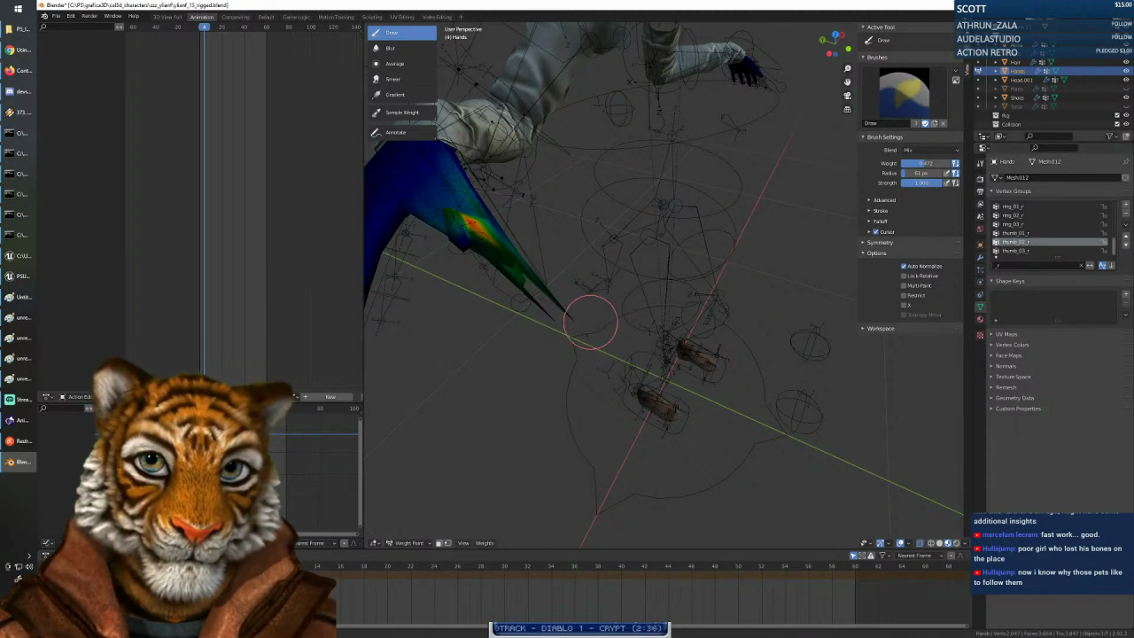
{"action": "left_click_drag", "start_coordinate": [586, 287], "coordinate": [581, 324]}
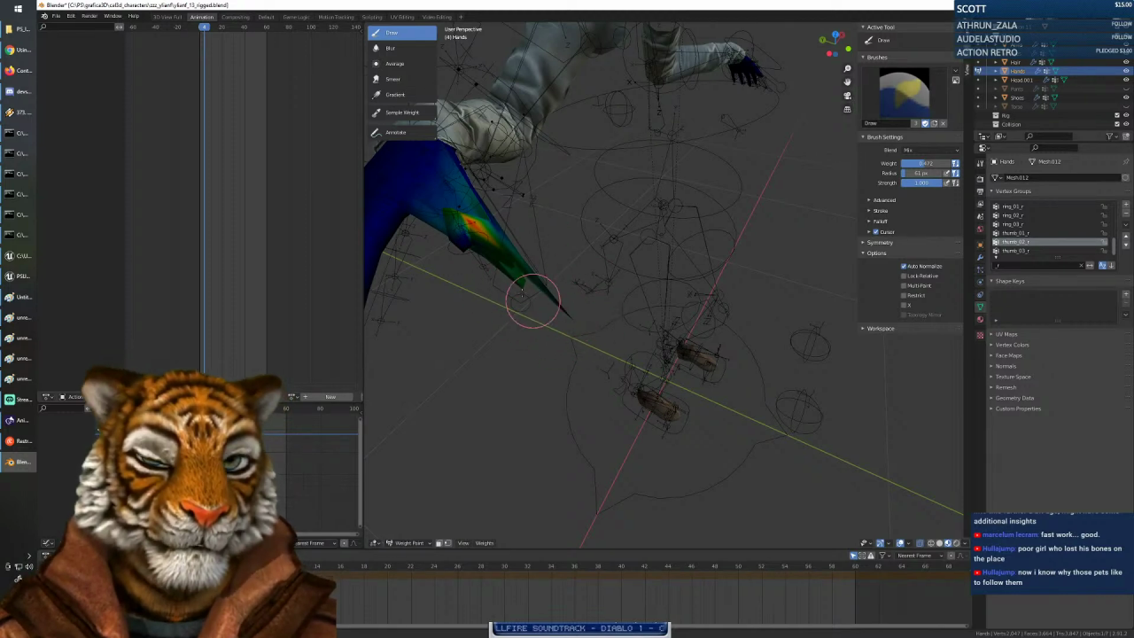
Filter the vertex groups by "_l" and select clavicle_l to view its influence on the distorted hand.
{"action": "middle_click_drag", "start_coordinate": [533, 301], "coordinate": [443, 376]}
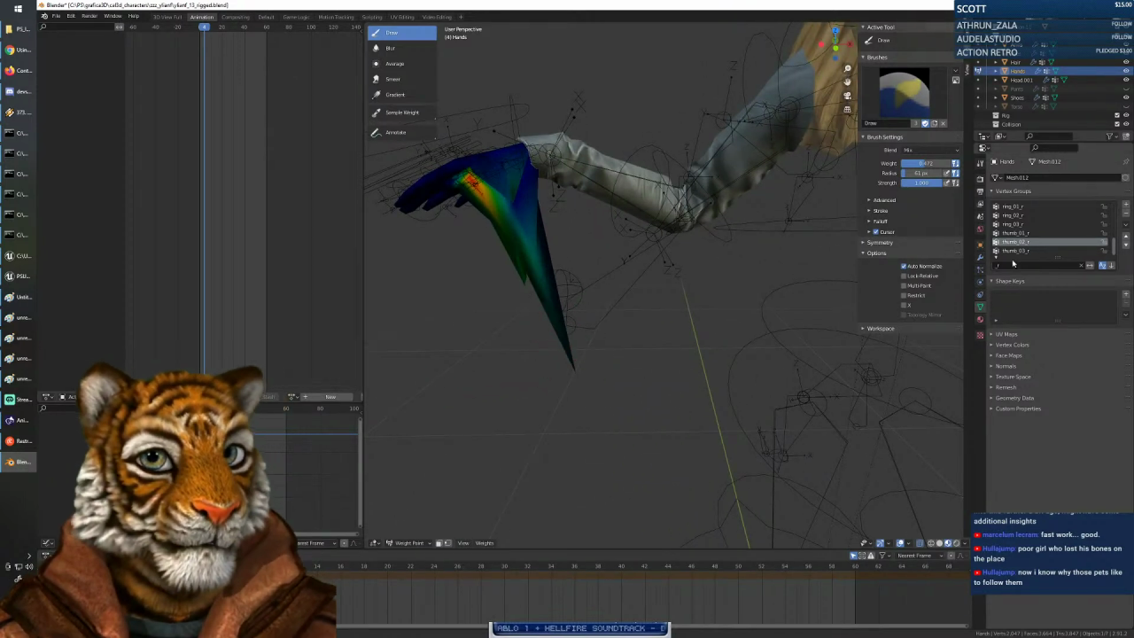
{"action": "left_click", "coordinate": [1012, 264]}
{"action": "key", "text": "BackSpace"}
{"action": "type", "text": "l"}
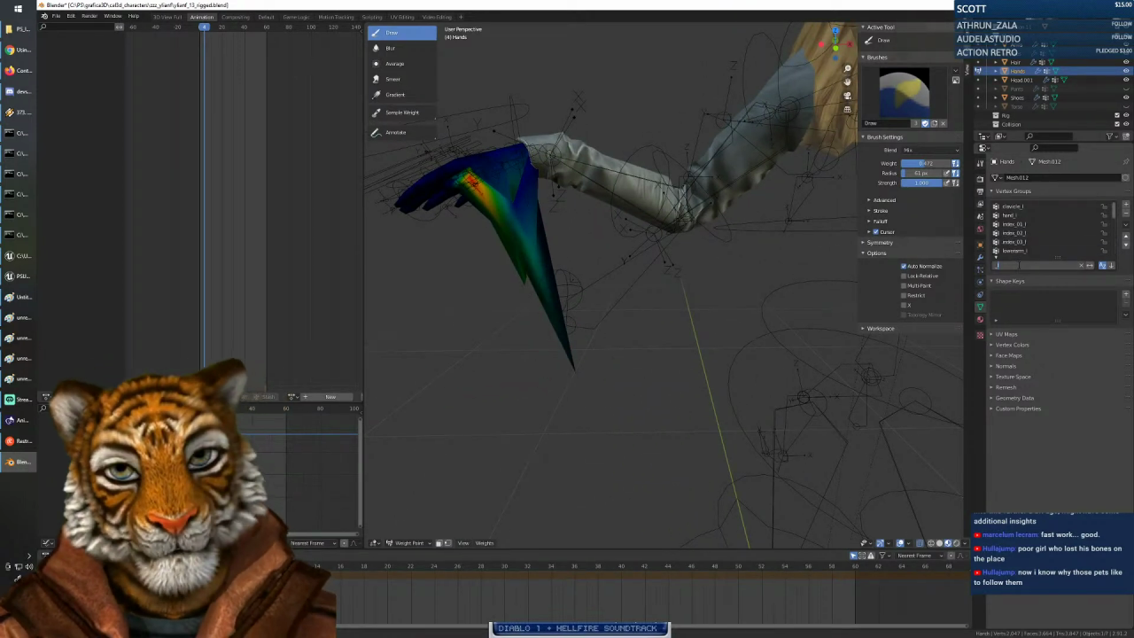
{"action": "key", "text": "Return"}
{"action": "left_click", "coordinate": [1012, 206]}
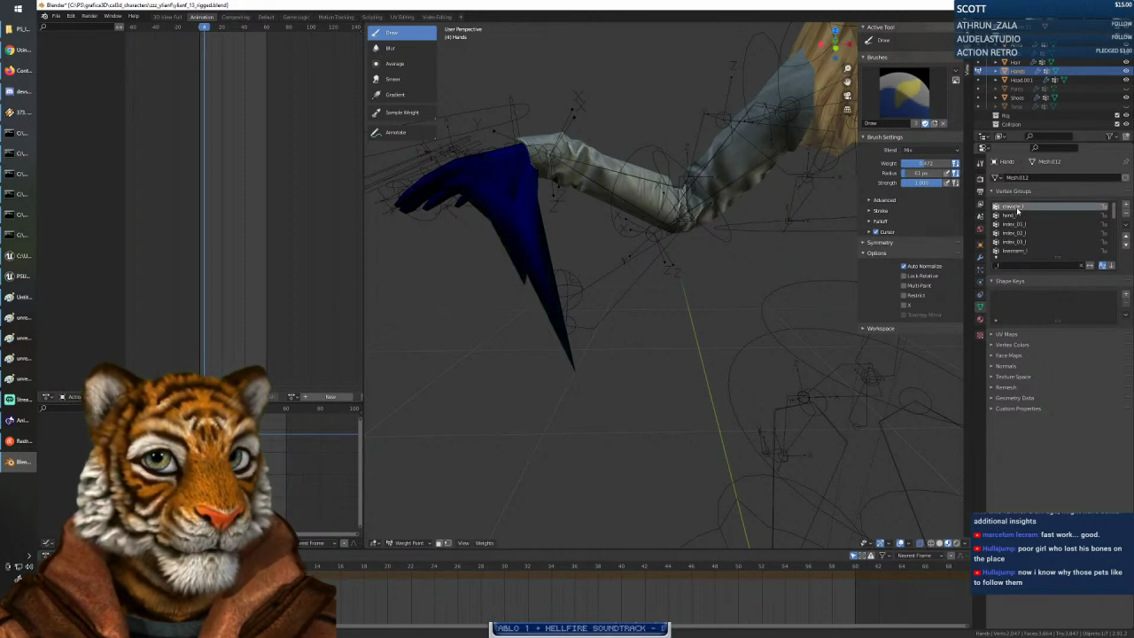
Step through the filtered left-side vertex groups to thumb_01_l, checking each one's influence on the distorted hand.
{"action": "key", "text": "Down"}
{"action": "key", "text": "Down"}
{"action": "key", "text": "Down"}
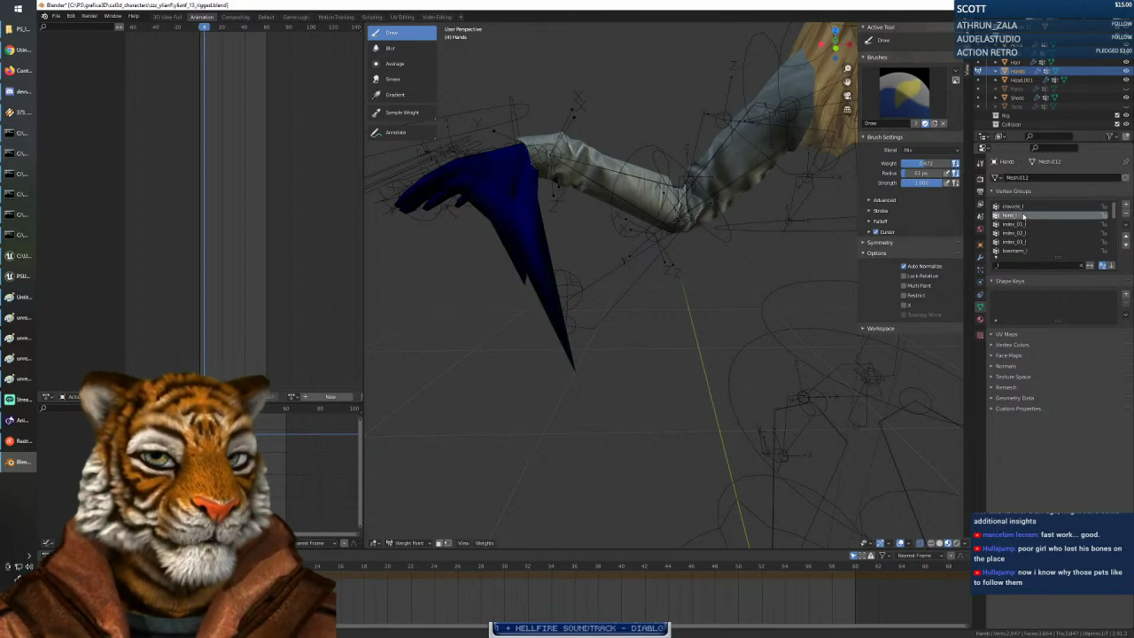
{"action": "key", "text": "Down"}
{"action": "key", "text": "Down"}
{"action": "key", "text": "Down"}
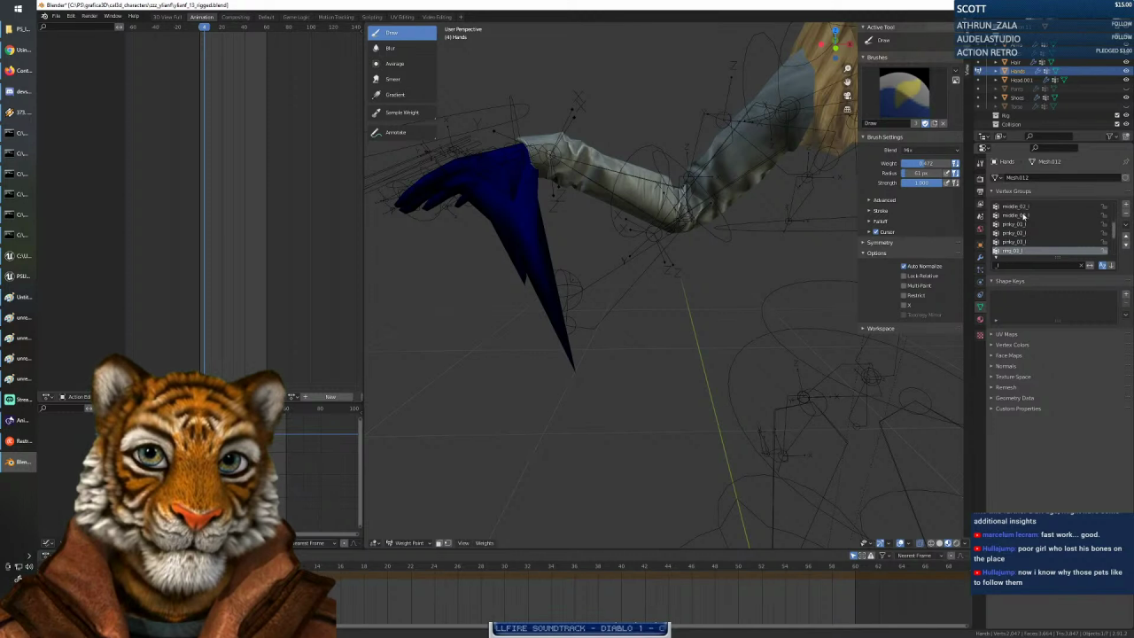
{"action": "key", "text": "Down"}
{"action": "key", "text": "Down"}
{"action": "key", "text": "Down"}
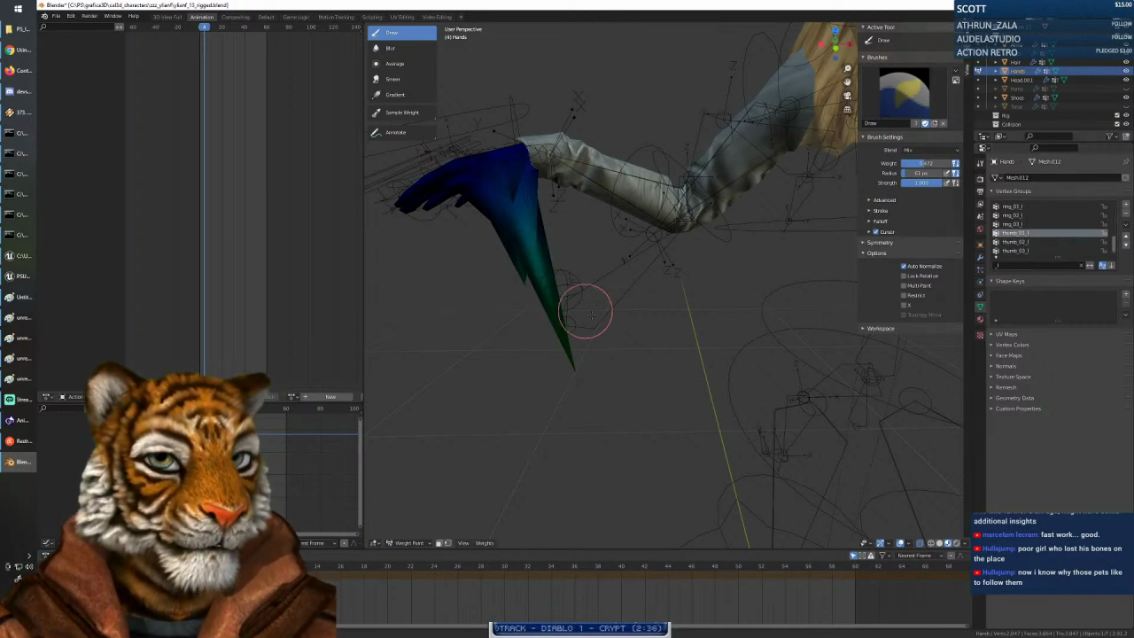
Set the brush weight to 0 and paint the thumb_01_l influence off the remaining stretched thumb vertices.
{"action": "middle_click_drag", "start_coordinate": [618, 348], "coordinate": [632, 336]}
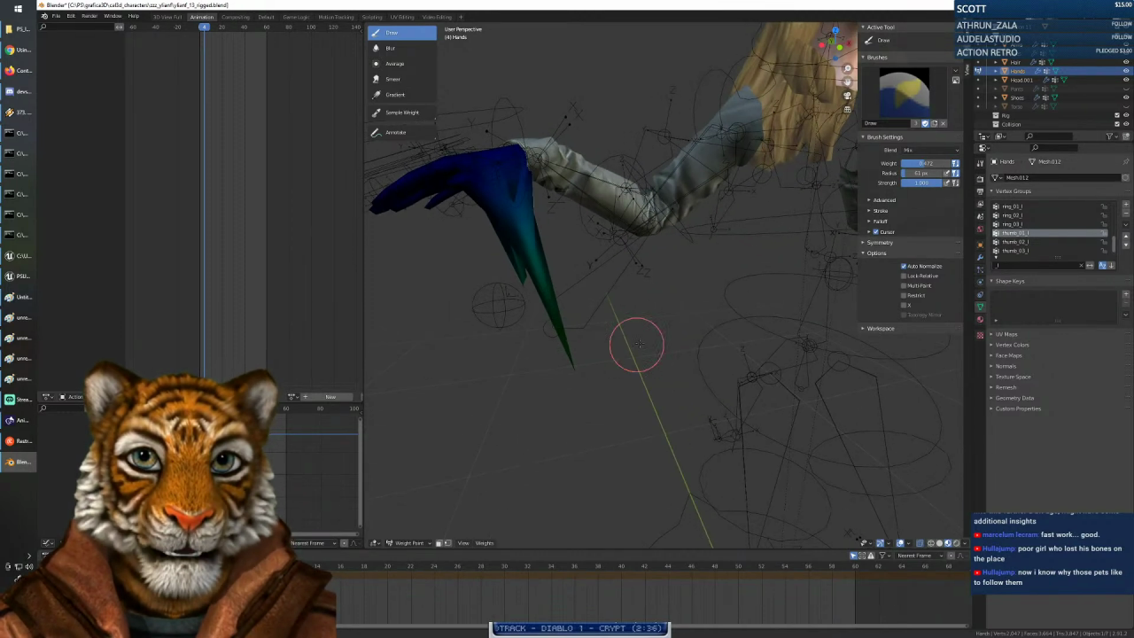
{"action": "right_click", "coordinate": [642, 321]}
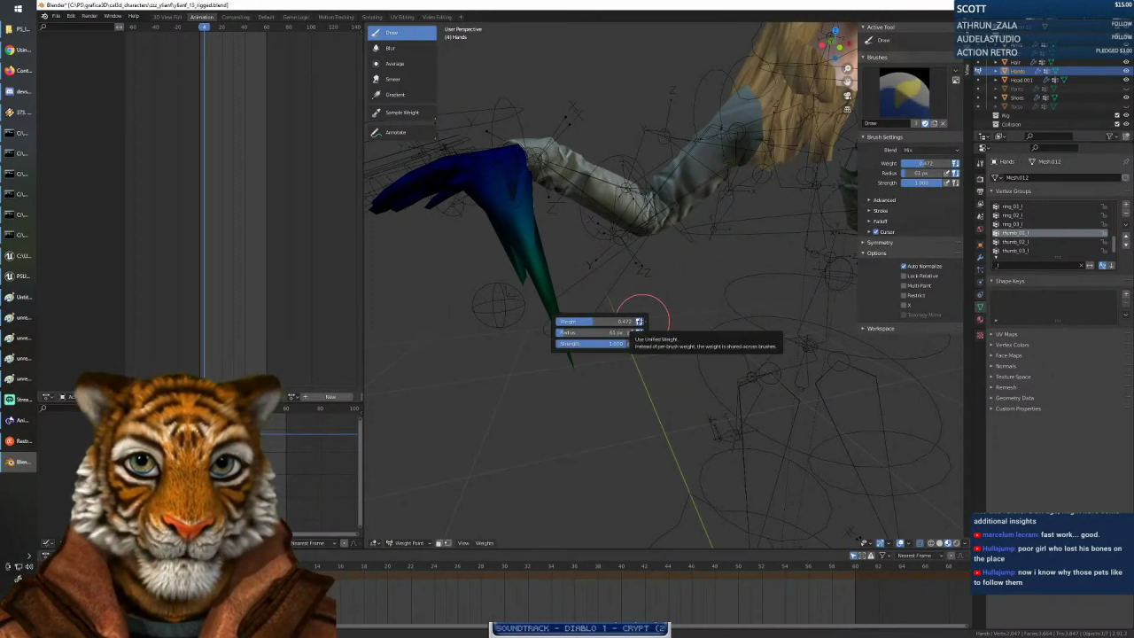
{"action": "right_click", "coordinate": [639, 324]}
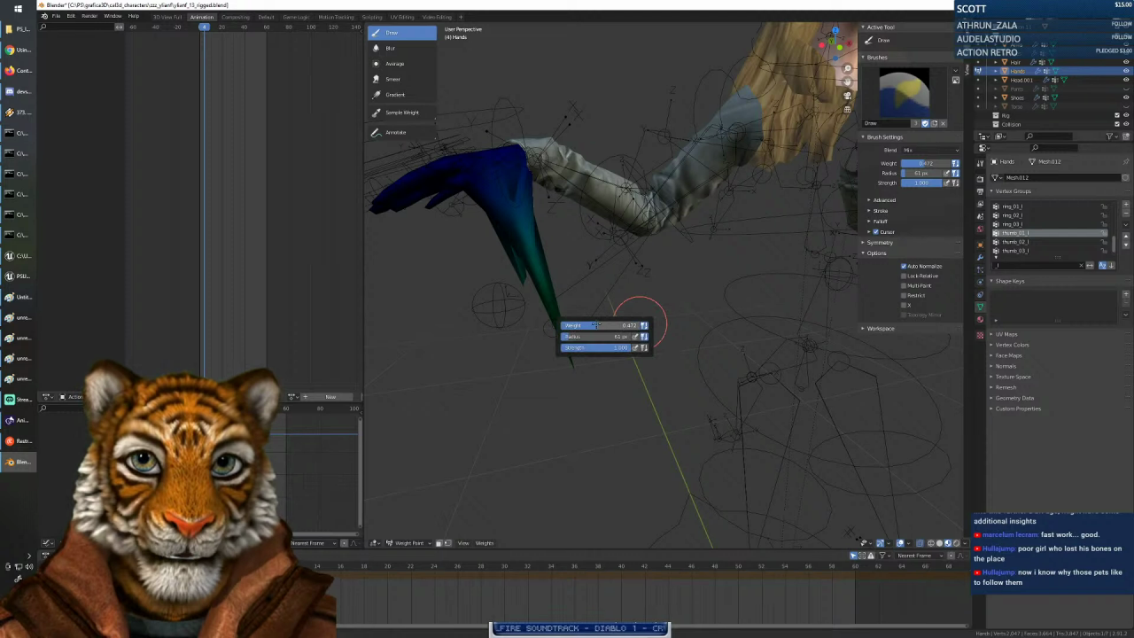
{"action": "mouse_move", "coordinate": [593, 325]}
{"action": "left_mouse_down"}
{"action": "mouse_move", "coordinate": [522, 325]}
{"action": "mouse_move", "coordinate": [516, 290]}
{"action": "left_mouse_up"}
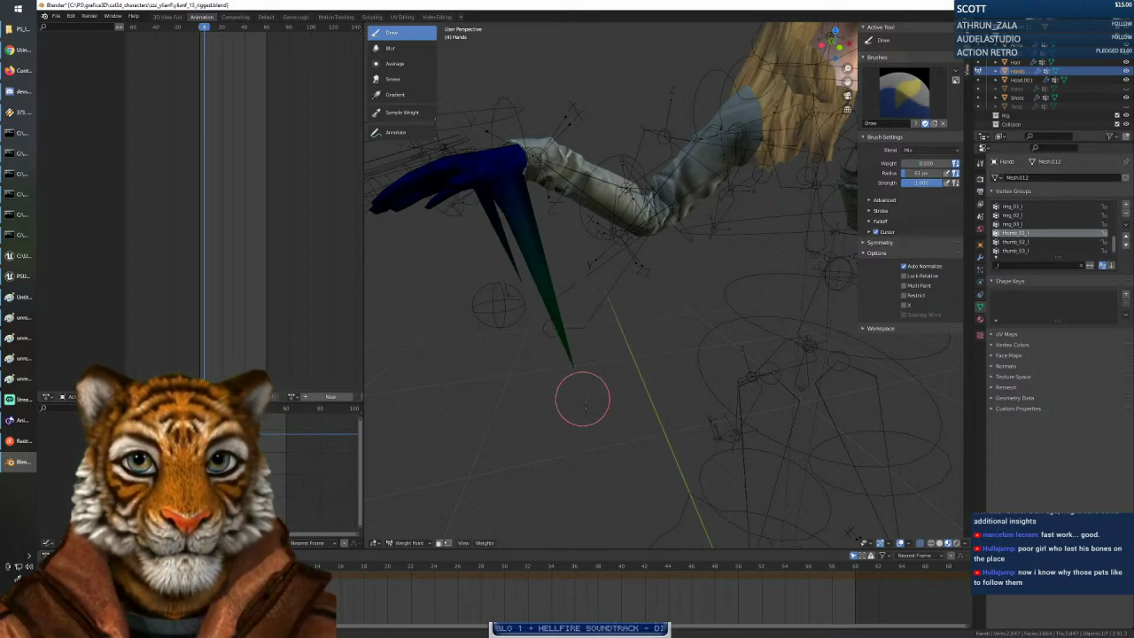
{"action": "left_click_drag", "start_coordinate": [583, 400], "coordinate": [582, 374]}
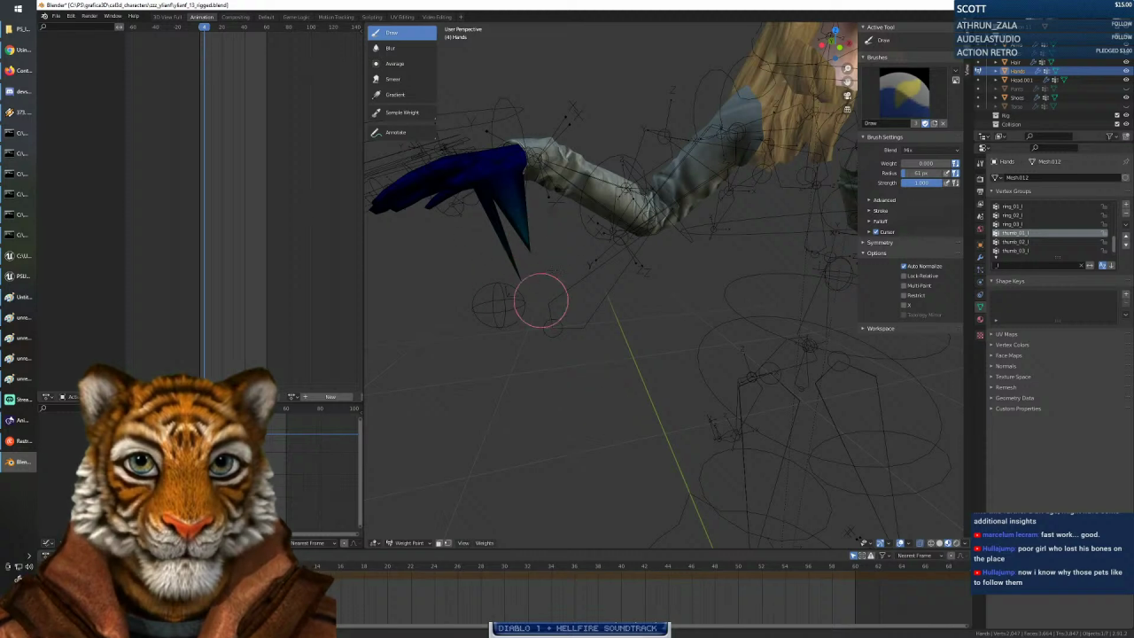
{"action": "middle_click_drag", "start_coordinate": [394, 327], "coordinate": [554, 285]}
{"action": "mouse_move", "coordinate": [553, 285]}
{"action": "left_mouse_down"}
{"action": "mouse_move", "coordinate": [504, 233]}
{"action": "mouse_move", "coordinate": [518, 228]}
{"action": "mouse_move", "coordinate": [524, 279]}
{"action": "left_mouse_up"}
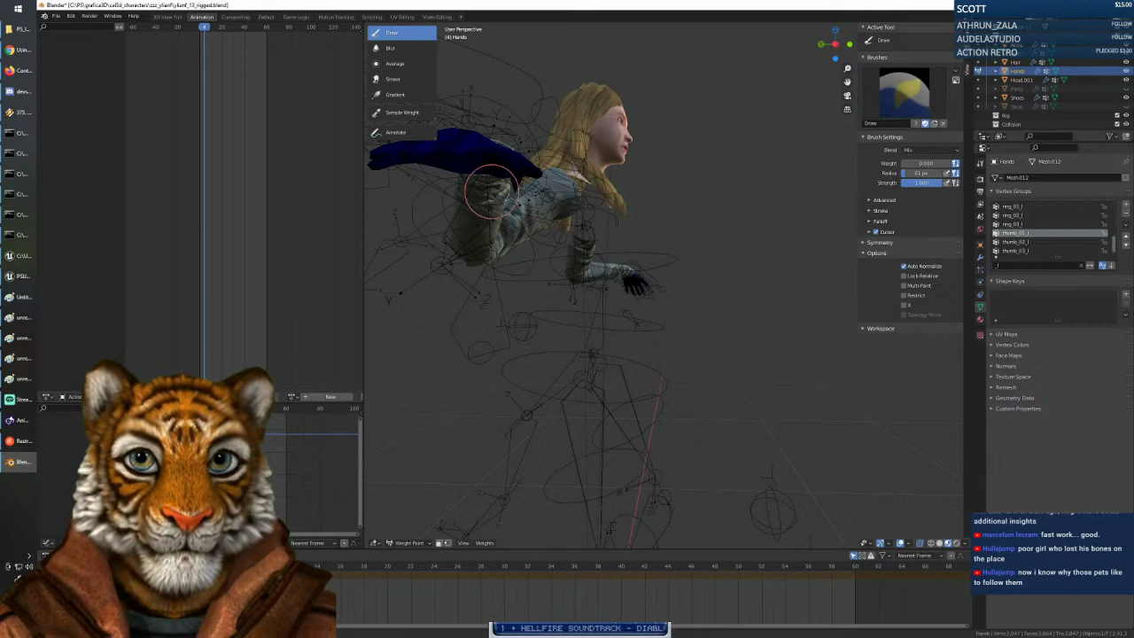
Inspect the hand for leftover influence from the thumb_01_l, thumb_02_l and thumb_03_l groups.
{"action": "middle_click_drag", "start_coordinate": [555, 238], "coordinate": [514, 225]}
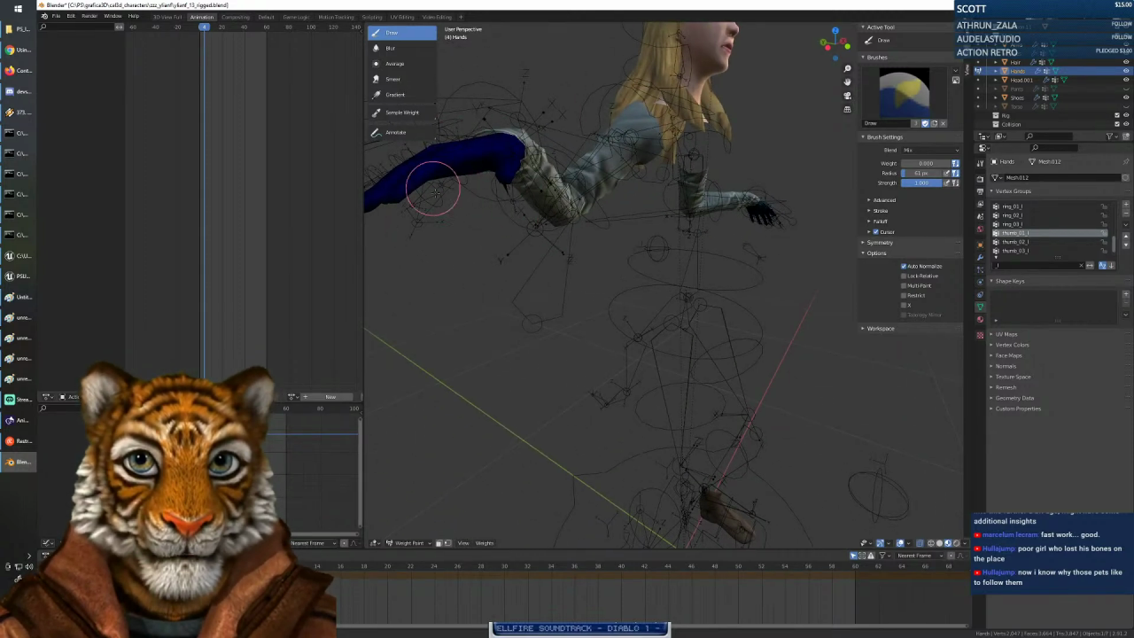
{"action": "mouse_move", "coordinate": [407, 177]}
{"action": "middle_mouse_down"}
{"action": "mouse_move", "coordinate": [483, 221]}
{"action": "mouse_move", "coordinate": [487, 204]}
{"action": "mouse_move", "coordinate": [482, 225]}
{"action": "mouse_move", "coordinate": [480, 200]}
{"action": "middle_mouse_up"}
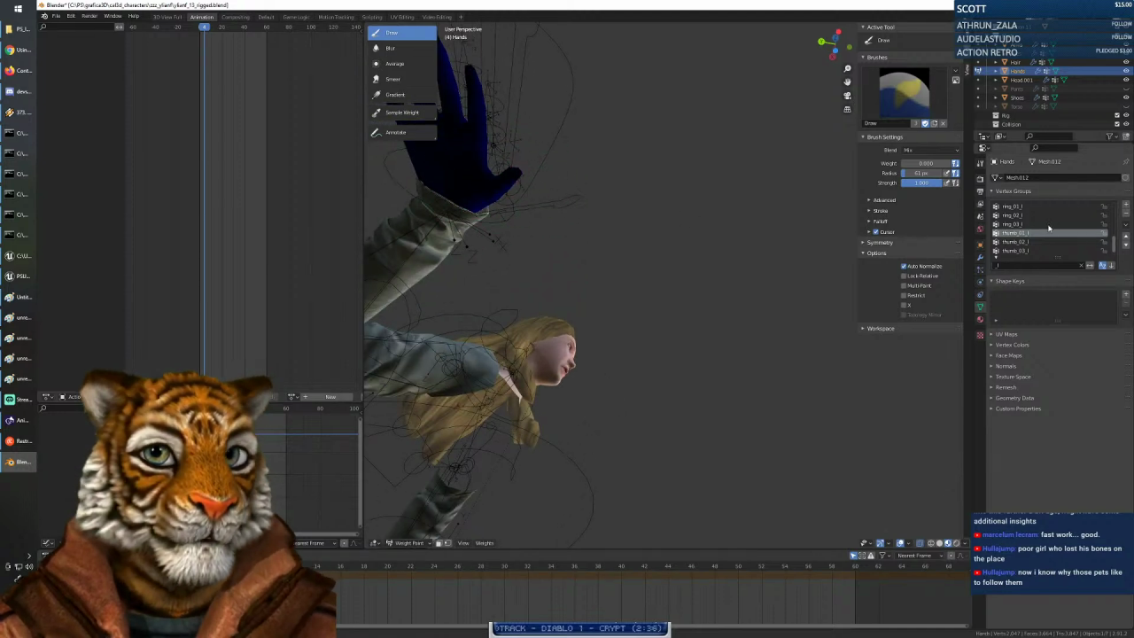
{"action": "left_click", "coordinate": [1027, 243]}
{"action": "left_click", "coordinate": [1026, 251]}
{"action": "left_click", "coordinate": [1026, 243]}
{"action": "left_click", "coordinate": [1027, 234]}
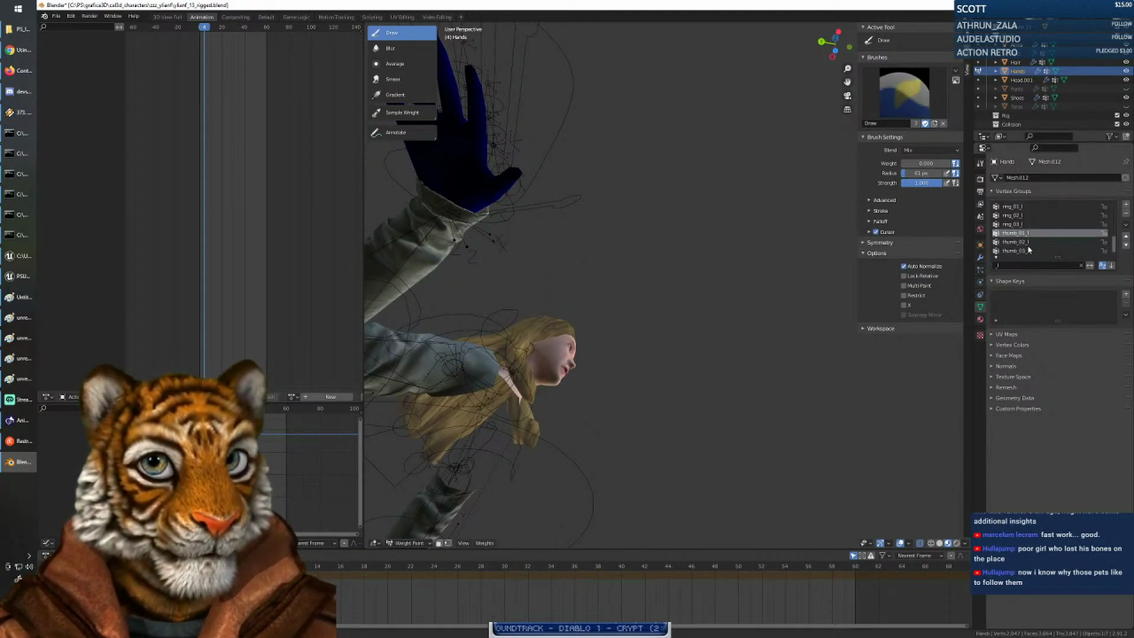
{"action": "left_click", "coordinate": [1027, 250]}
{"action": "left_click", "coordinate": [1028, 242]}
{"action": "left_click", "coordinate": [1028, 235]}
Scrub the animation and examine how both hands deform with the arm movement.
{"action": "middle_click_drag", "start_coordinate": [494, 304], "coordinate": [478, 387]}
{"action": "scroll", "coordinate": [504, 362], "scroll_direction": "down", "scroll_amount": 2}
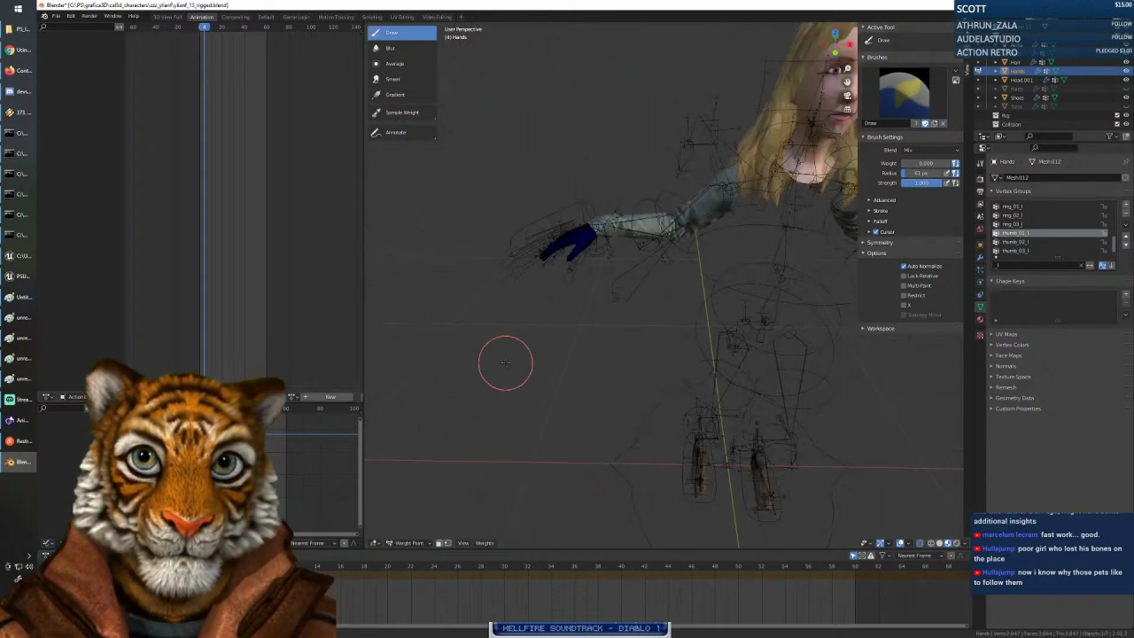
{"action": "mouse_move", "coordinate": [611, 361]}
{"action": "middle_mouse_down"}
{"action": "mouse_move", "coordinate": [648, 362]}
{"action": "mouse_move", "coordinate": [610, 359]}
{"action": "middle_mouse_up"}
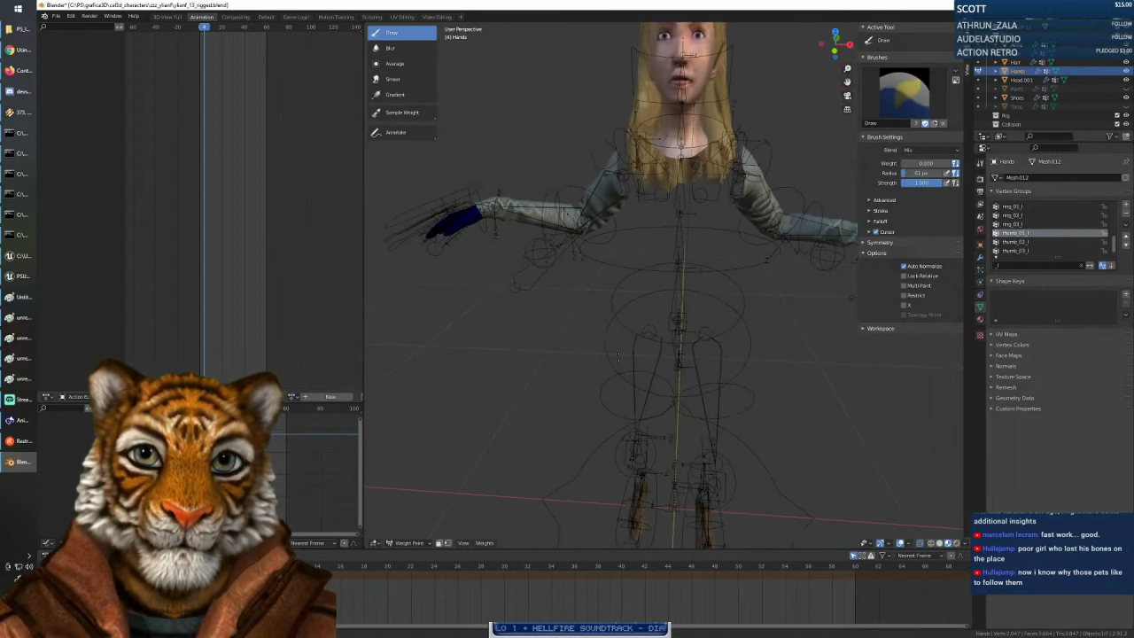
{"action": "left_click_drag", "start_coordinate": [200, 566], "coordinate": [153, 566]}
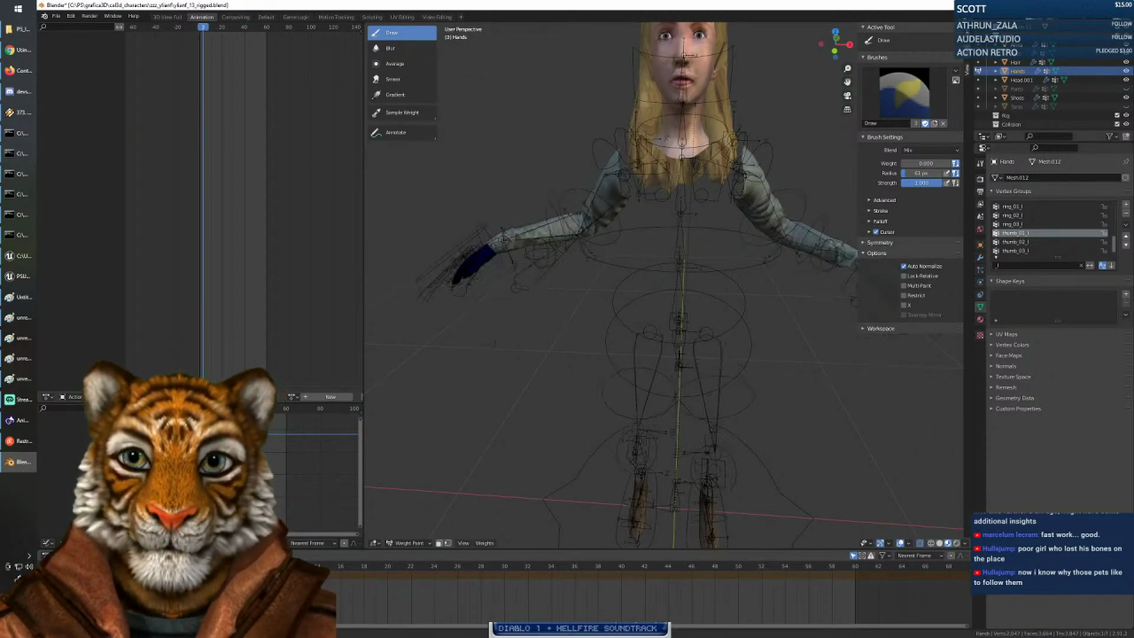
{"action": "left_click_drag", "start_coordinate": [258, 566], "coordinate": [223, 566]}
{"action": "middle_click_drag", "start_coordinate": [621, 388], "coordinate": [505, 442], "text": "shift"}
{"action": "middle_click_drag", "start_coordinate": [651, 345], "coordinate": [764, 328], "text": "shift"}
{"action": "scroll", "coordinate": [665, 386], "scroll_direction": "down", "scroll_amount": 3}
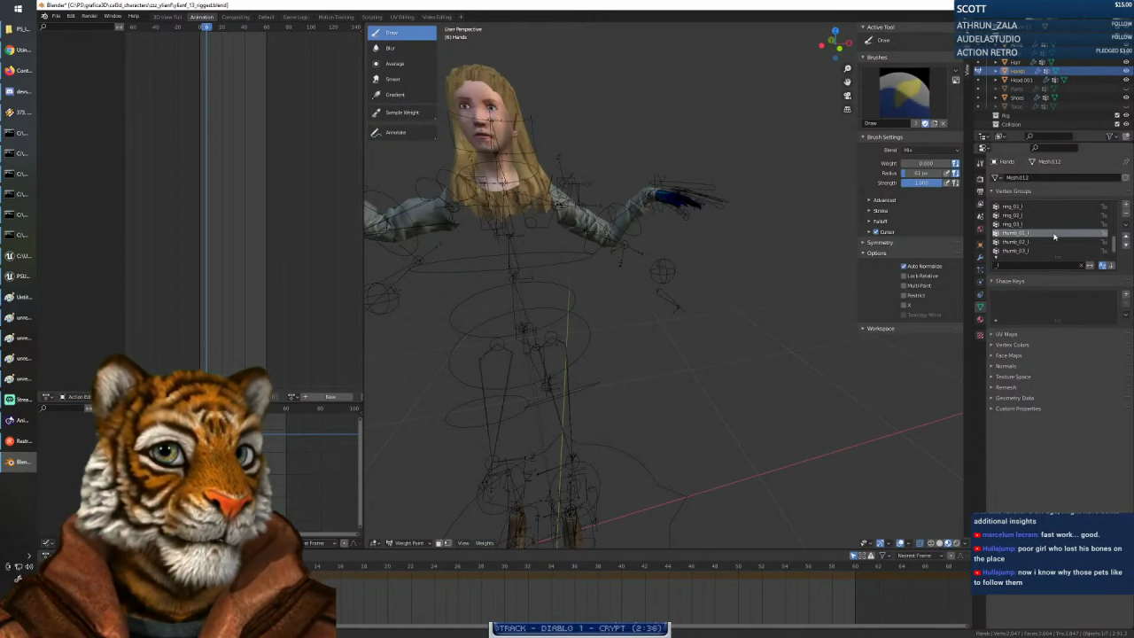
Clear the vertex group name filter and unhide the Pants and Torso meshes.
{"action": "left_click", "coordinate": [1086, 265]}
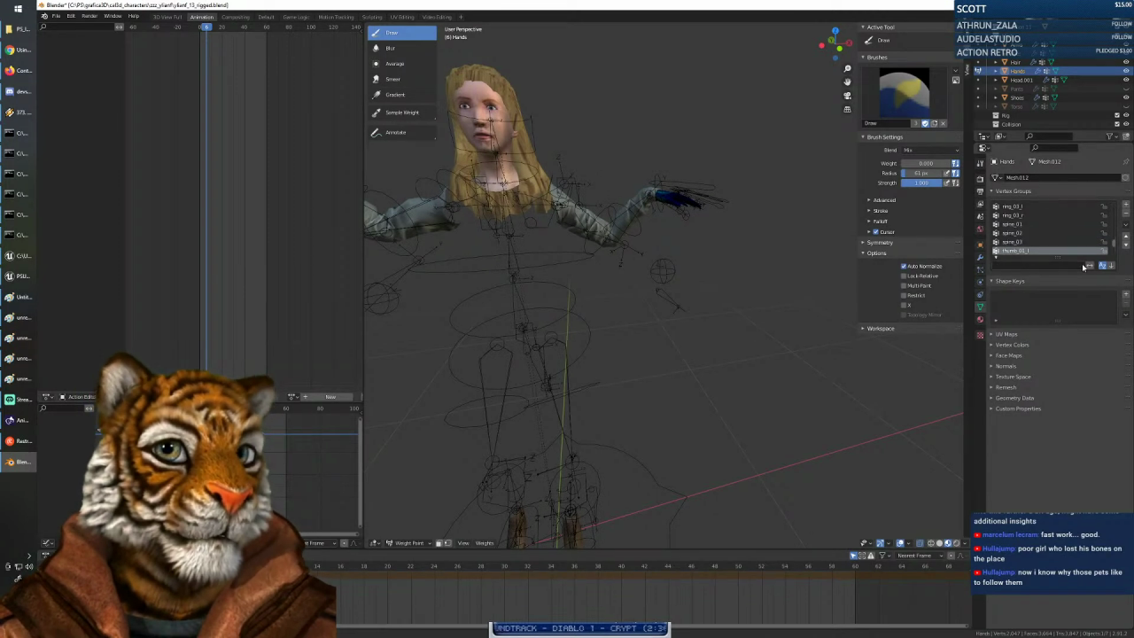
{"action": "left_click", "coordinate": [1125, 89]}
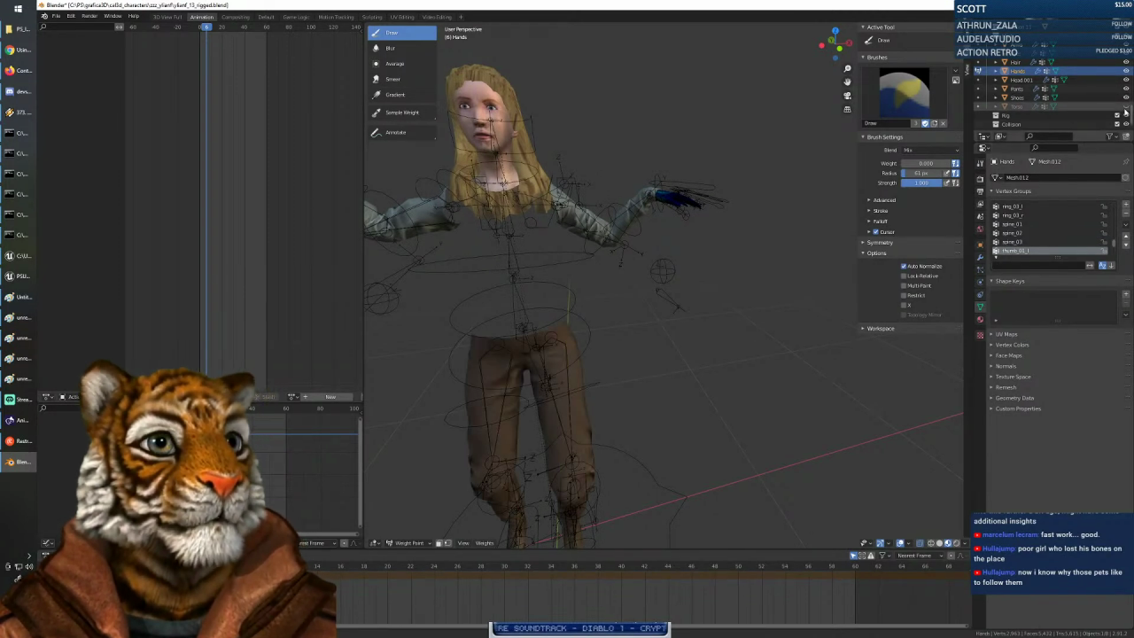
{"action": "left_click", "coordinate": [1125, 107]}
Scrub the animation to frame 25 and examine the deformation of the waist, hips and bent knee.
{"action": "mouse_move", "coordinate": [534, 325]}
{"action": "middle_mouse_down"}
{"action": "mouse_move", "coordinate": [565, 309]}
{"action": "mouse_move", "coordinate": [700, 300]}
{"action": "mouse_move", "coordinate": [627, 341]}
{"action": "mouse_move", "coordinate": [784, 379]}
{"action": "mouse_move", "coordinate": [705, 337]}
{"action": "mouse_move", "coordinate": [706, 186]}
{"action": "middle_mouse_up"}
{"action": "scroll", "coordinate": [784, 378], "scroll_direction": "down", "scroll_amount": 3}
{"action": "left_click_drag", "start_coordinate": [223, 563], "coordinate": [309, 563]}
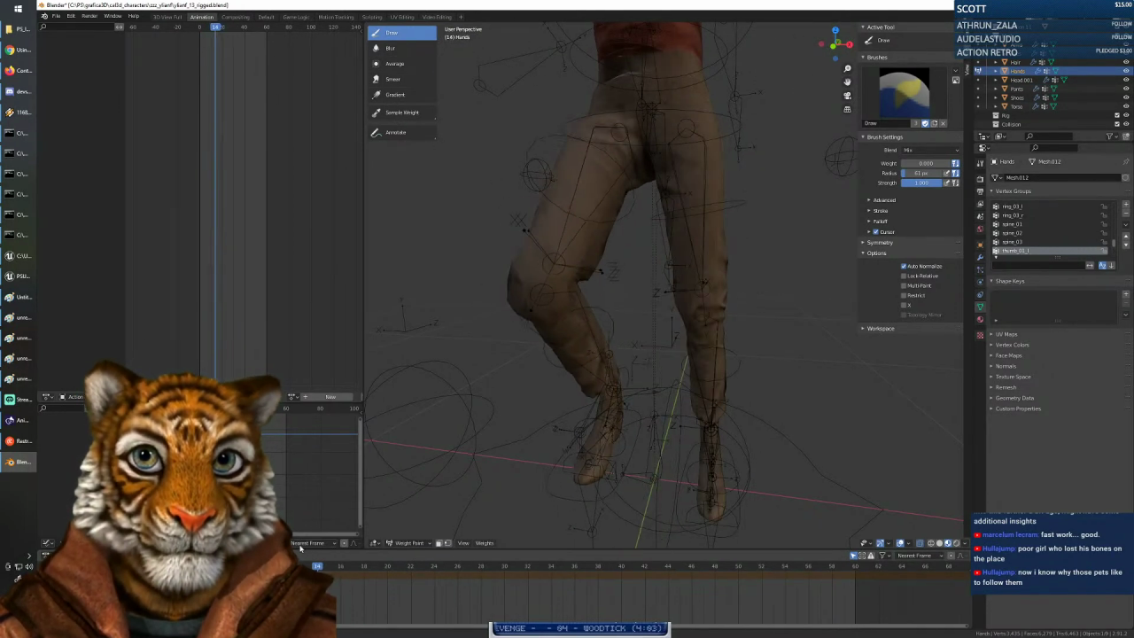
{"action": "middle_click_drag", "start_coordinate": [590, 296], "coordinate": [641, 336]}
{"action": "scroll", "coordinate": [642, 336], "scroll_direction": "up", "scroll_amount": 5}
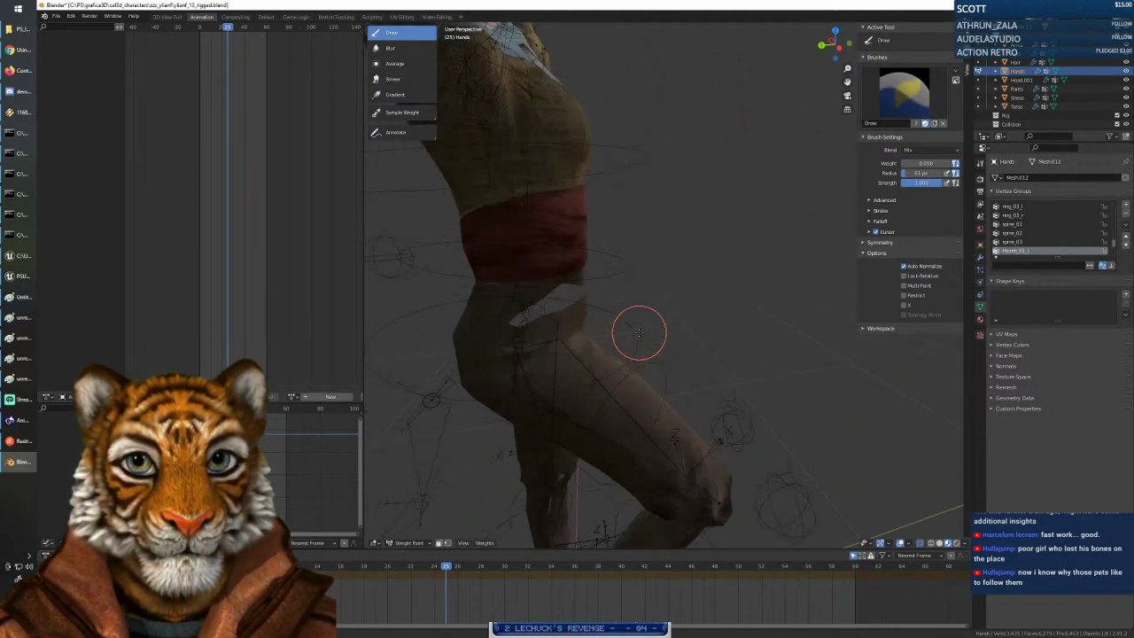
{"action": "middle_click_drag", "start_coordinate": [538, 370], "coordinate": [556, 334]}
{"action": "scroll", "coordinate": [548, 477], "scroll_direction": "down", "scroll_amount": 6, "text": "shift"}
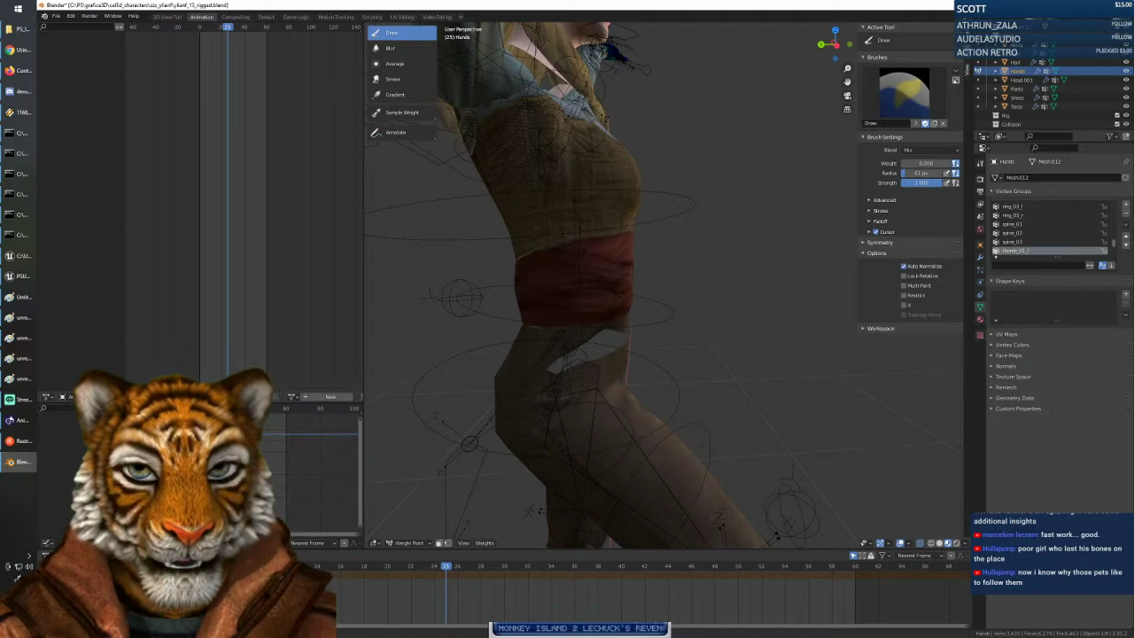
{"action": "scroll", "coordinate": [709, 455], "scroll_direction": "down", "scroll_amount": 8, "text": "shift"}
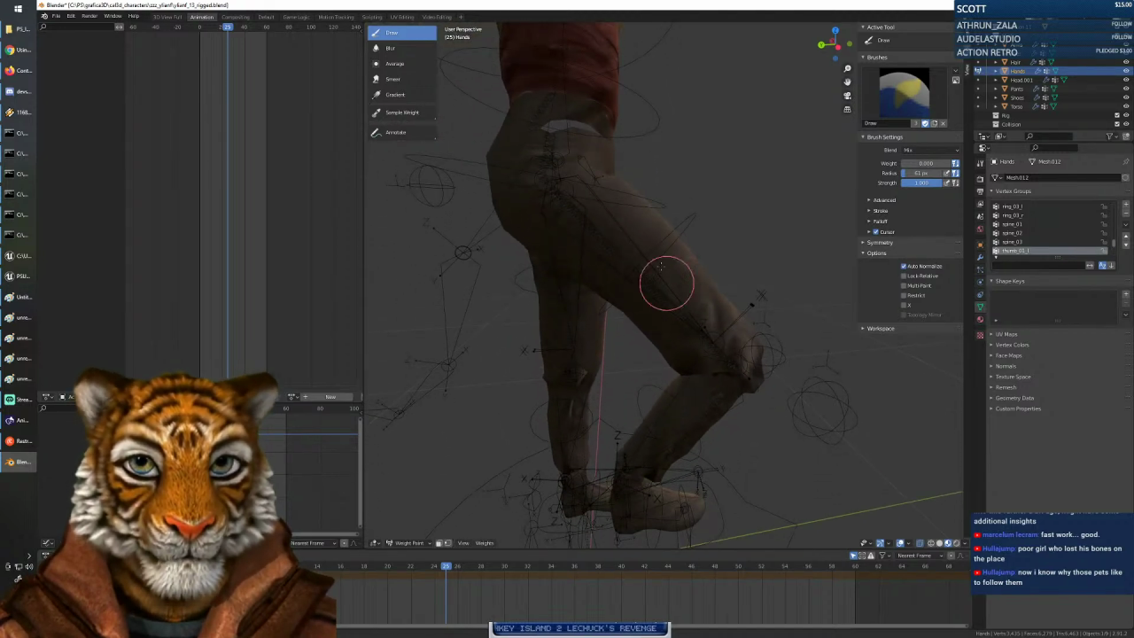
{"action": "middle_click_drag", "start_coordinate": [688, 405], "coordinate": [699, 313]}
{"action": "scroll", "coordinate": [698, 312], "scroll_direction": "up", "scroll_amount": 4}
{"action": "scroll", "coordinate": [699, 313], "scroll_direction": "down", "scroll_amount": 2}
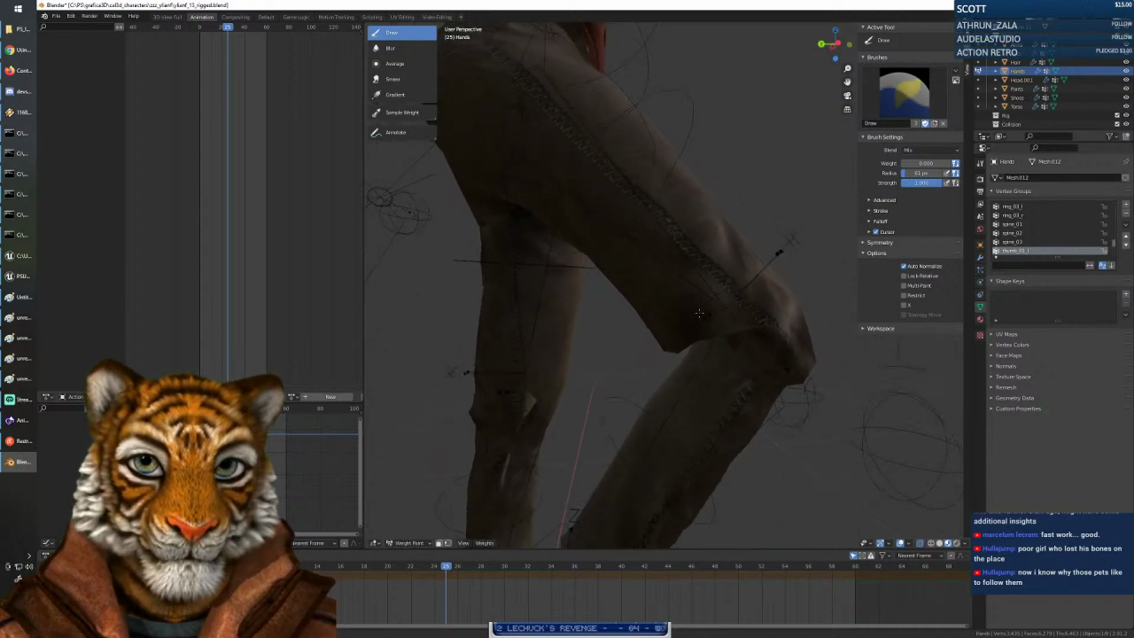
{"action": "middle_click_drag", "start_coordinate": [679, 382], "coordinate": [656, 348]}
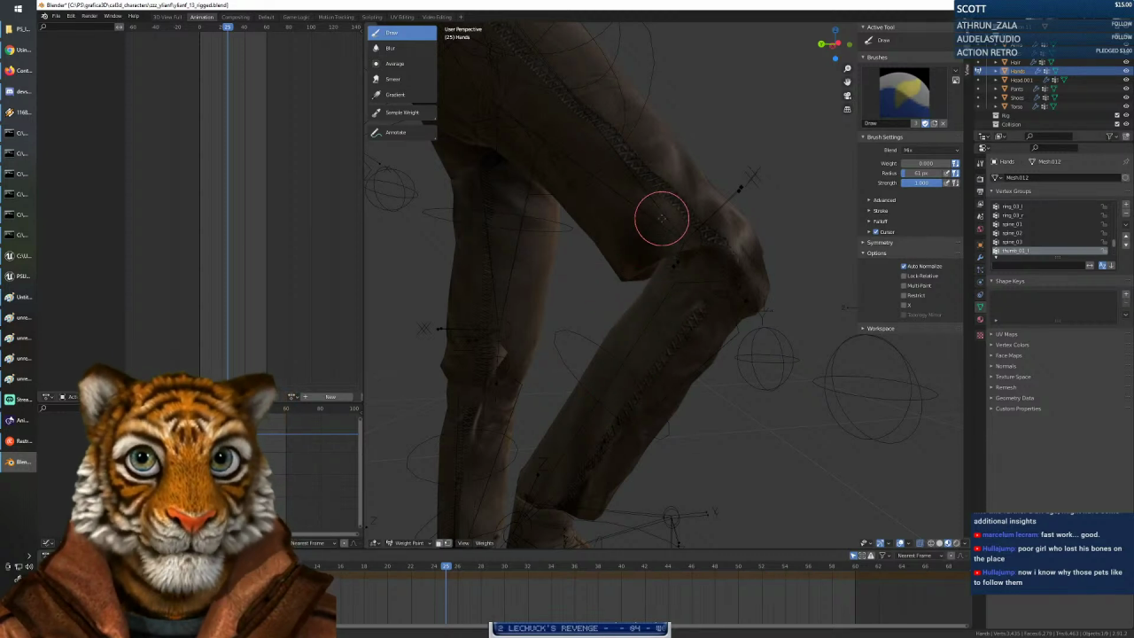
Select the Pants mesh and inspect the calf_r and thigh_r weights around the bent right knee.
{"action": "left_click", "coordinate": [1017, 88]}
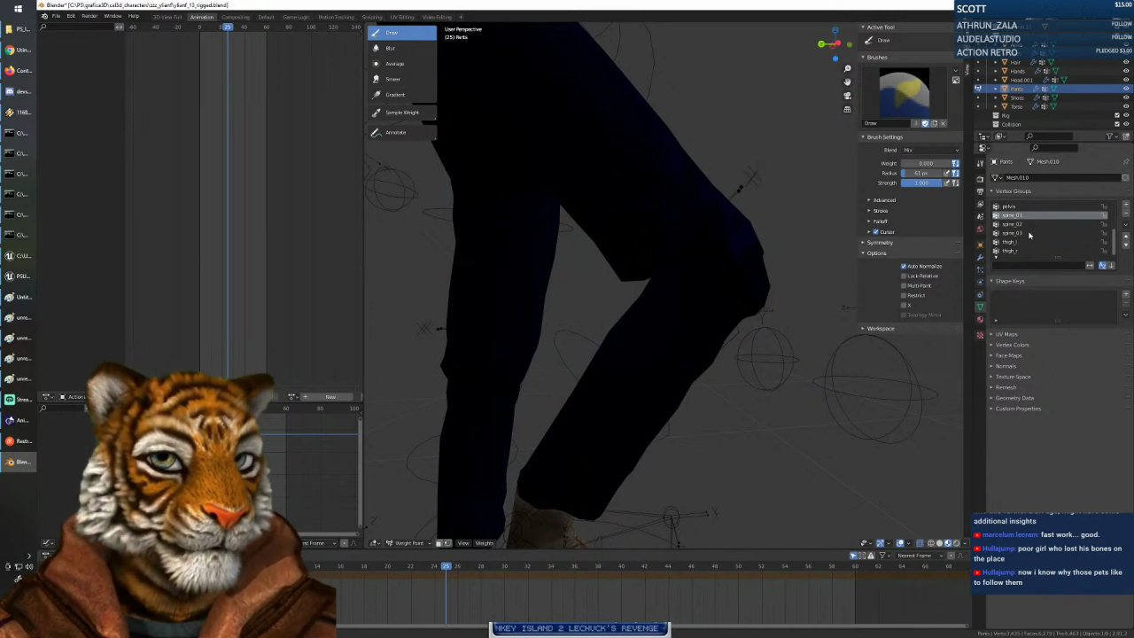
{"action": "scroll", "coordinate": [1029, 246], "scroll_direction": "up", "scroll_amount": 5}
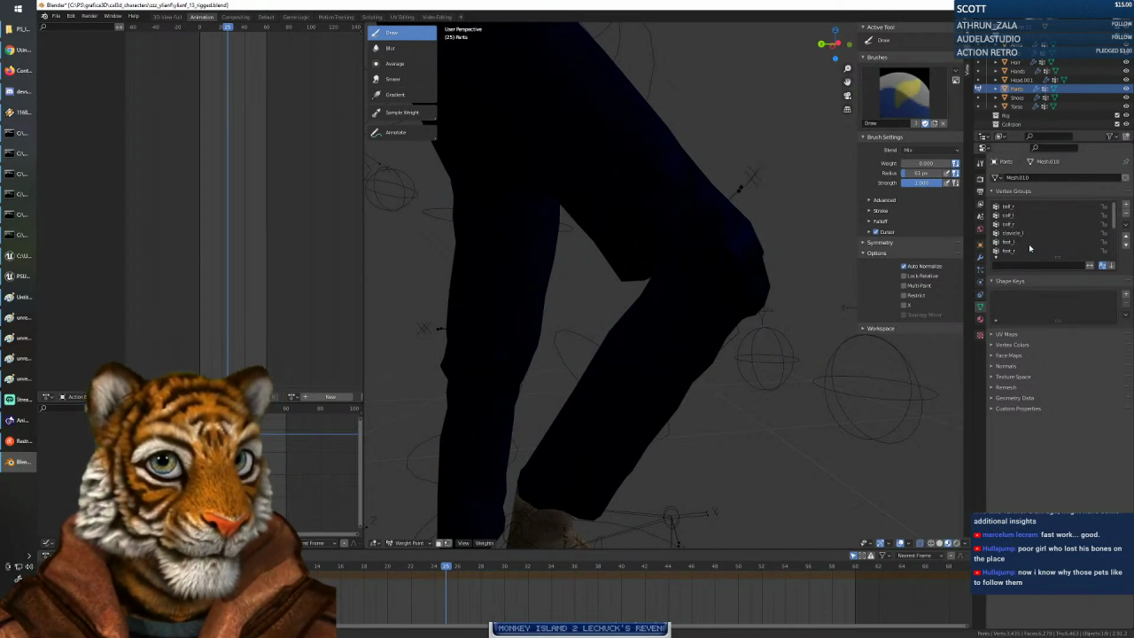
{"action": "left_click", "coordinate": [1014, 224]}
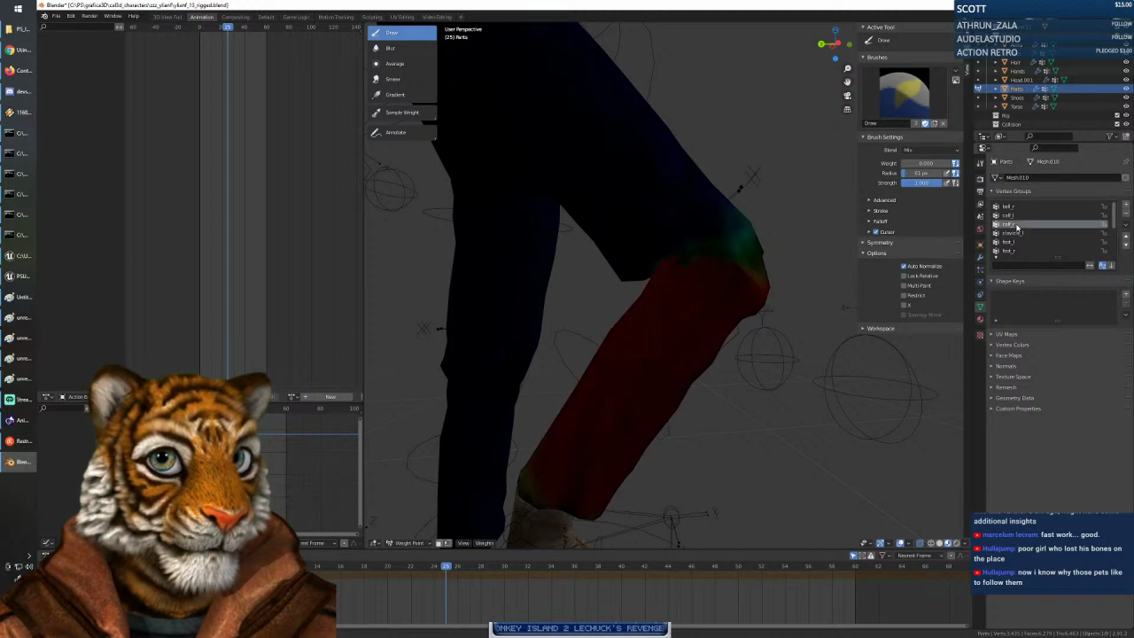
{"action": "scroll", "coordinate": [1026, 246], "scroll_direction": "down", "scroll_amount": 3}
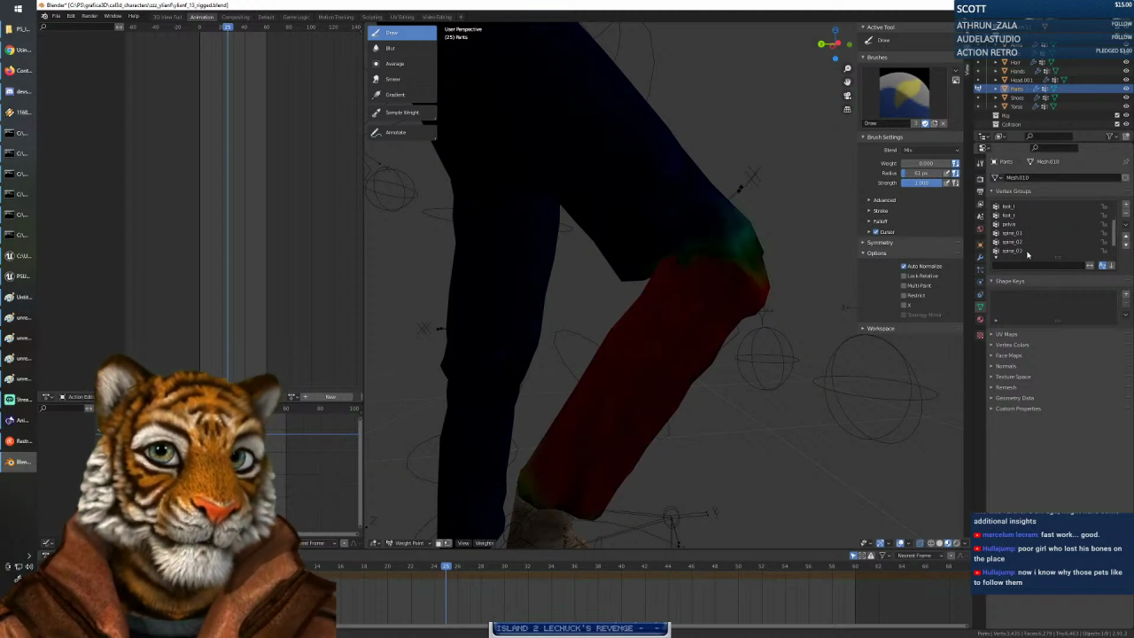
{"action": "left_click", "coordinate": [1018, 251]}
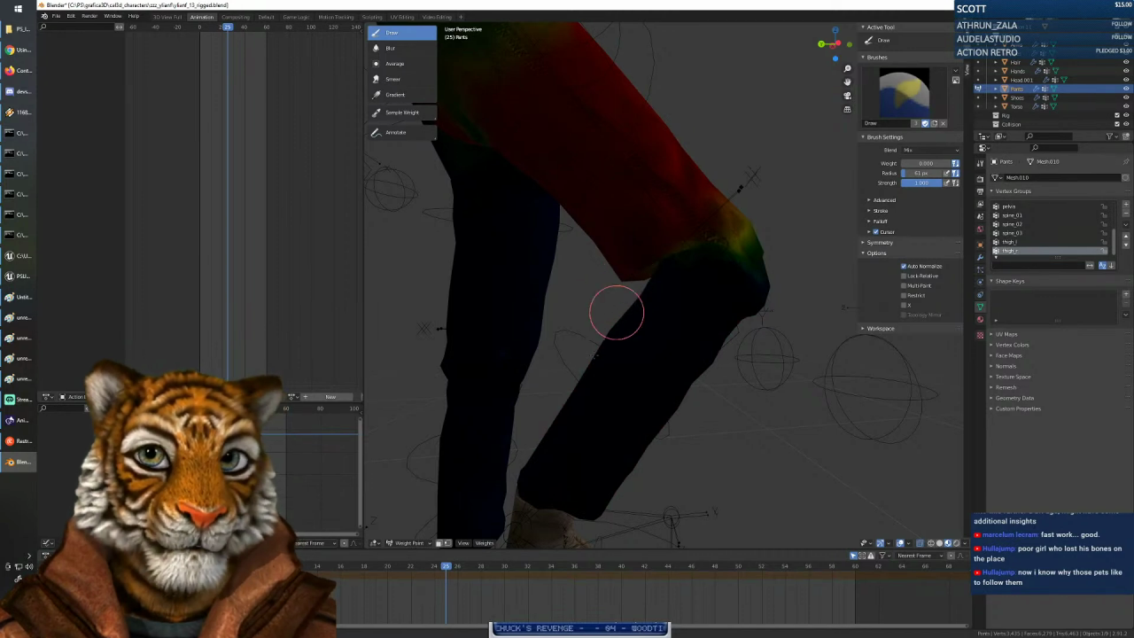
Scrub the animation to frame 6 and examine the thigh_r weights at the back of the right knee.
{"action": "left_click_drag", "start_coordinate": [446, 566], "coordinate": [223, 566]}
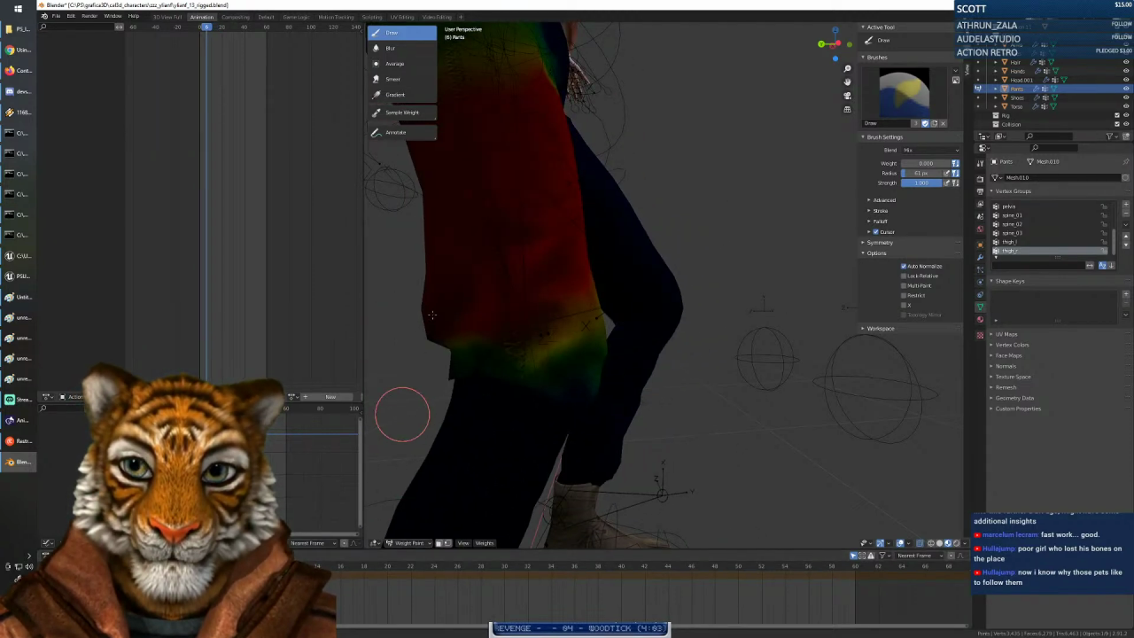
{"action": "middle_click_drag", "start_coordinate": [529, 398], "coordinate": [589, 375]}
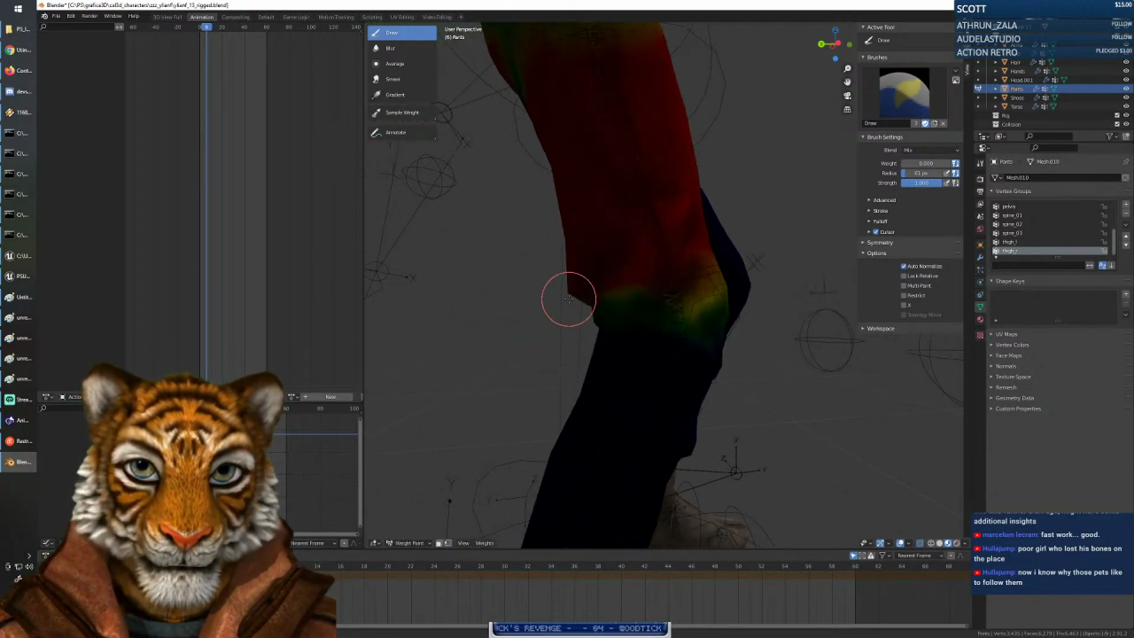
{"action": "middle_click_drag", "start_coordinate": [568, 300], "coordinate": [580, 319]}
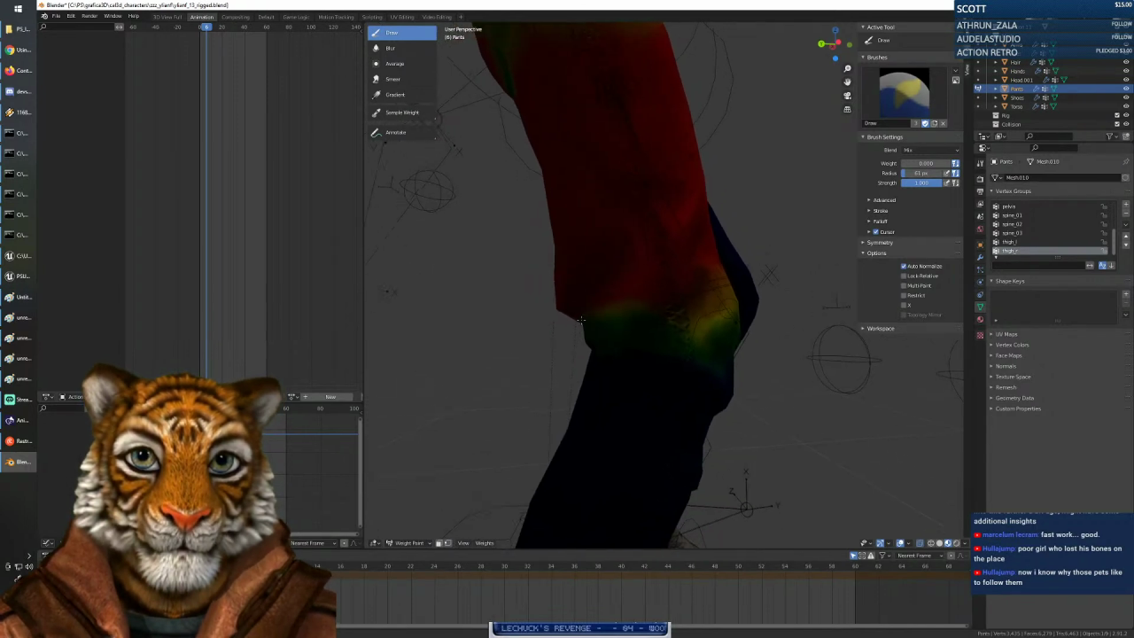
{"action": "mouse_move", "coordinate": [609, 361]}
{"action": "middle_mouse_down"}
{"action": "mouse_move", "coordinate": [670, 362]}
{"action": "mouse_move", "coordinate": [618, 376]}
{"action": "middle_mouse_up"}
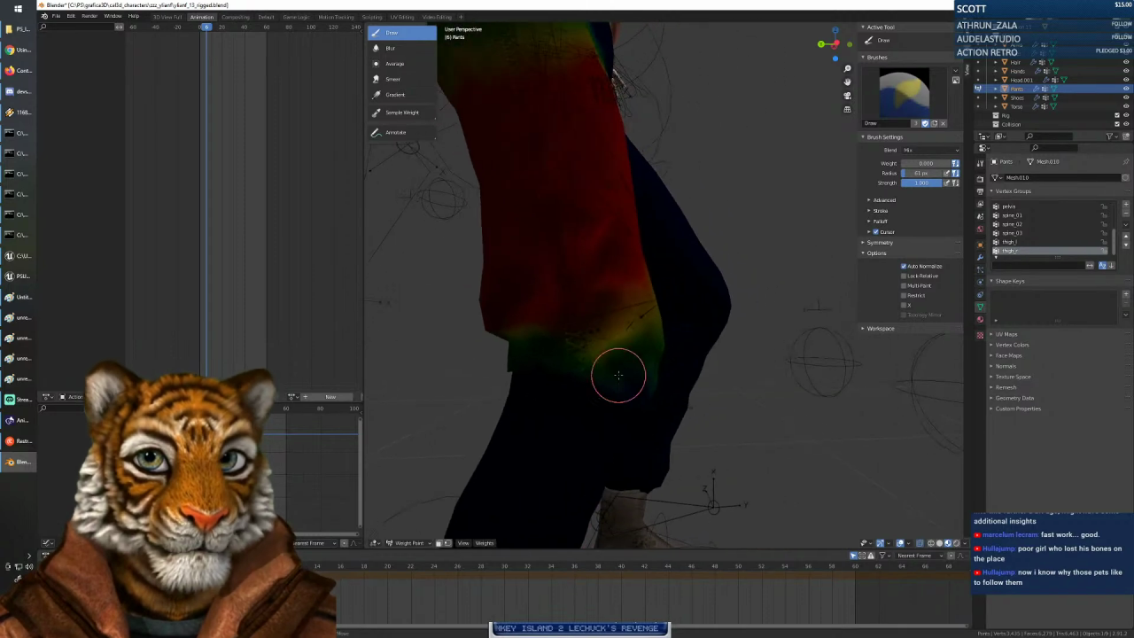
{"action": "scroll", "coordinate": [1025, 237], "scroll_direction": "up", "scroll_amount": 5}
Paint calf_r weight of about 0.2 across the back of the right knee, using solid shading to see the weights clearly.
{"action": "left_click", "coordinate": [1016, 215]}
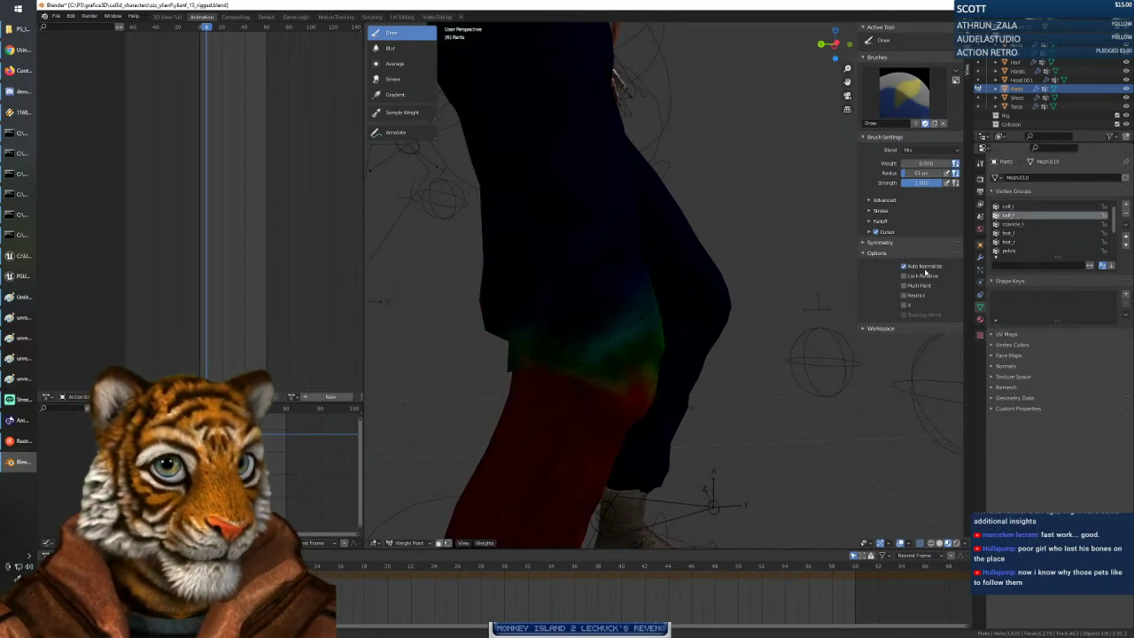
{"action": "middle_click_drag", "start_coordinate": [479, 384], "coordinate": [493, 367]}
{"action": "right_click", "coordinate": [514, 338]}
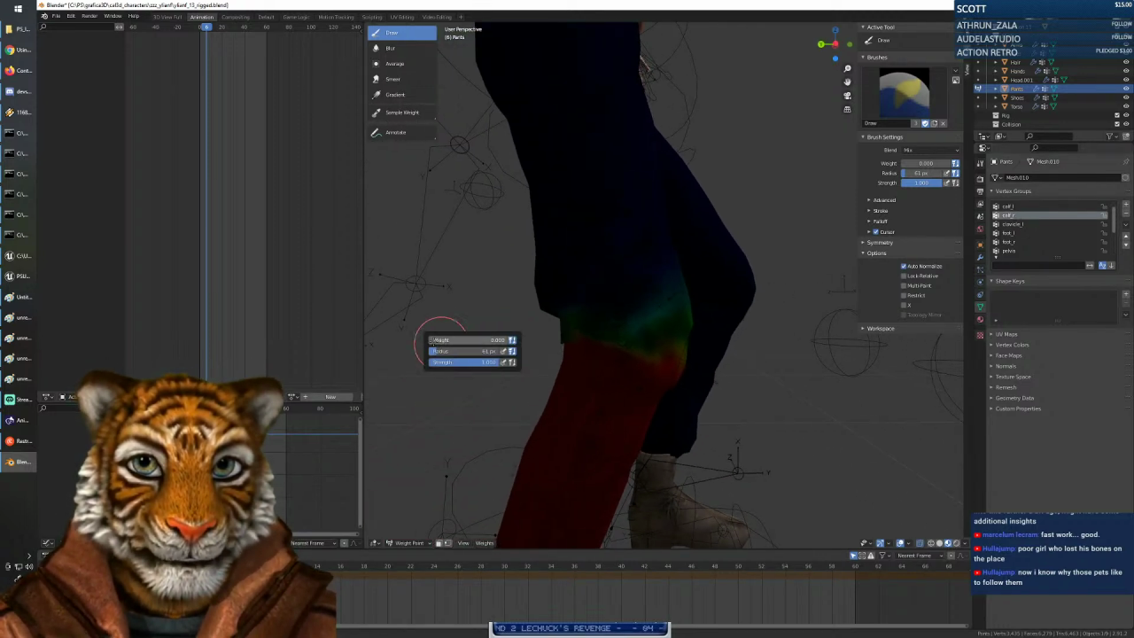
{"action": "left_click_drag", "start_coordinate": [439, 340], "coordinate": [455, 341]}
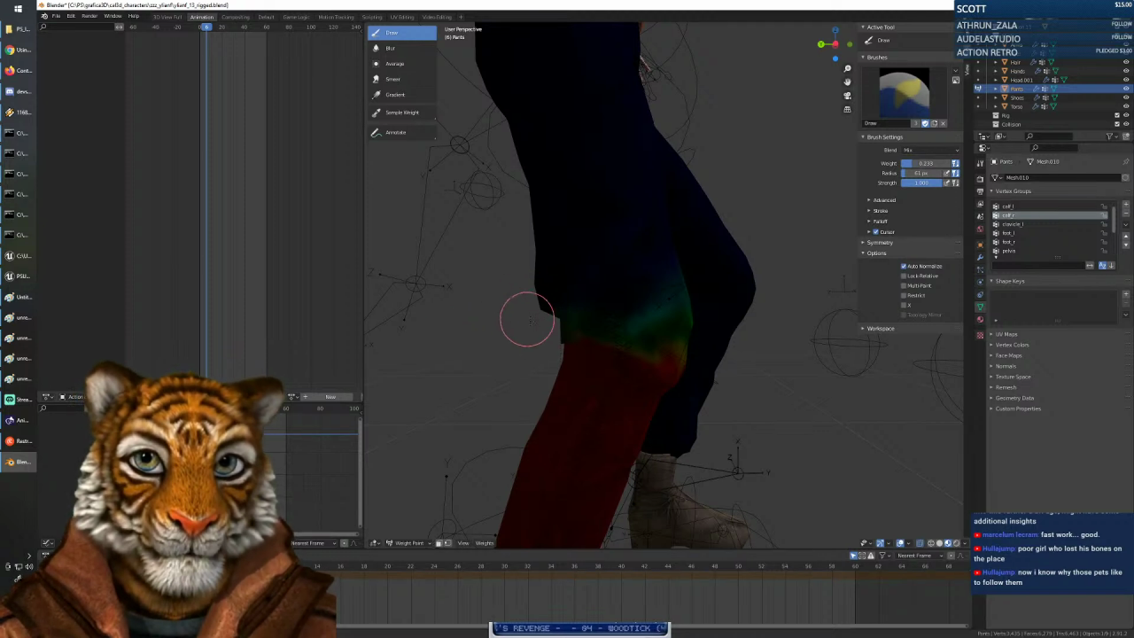
{"action": "mouse_move", "coordinate": [526, 301]}
{"action": "middle_mouse_down"}
{"action": "mouse_move", "coordinate": [573, 373]}
{"action": "mouse_move", "coordinate": [590, 369]}
{"action": "mouse_move", "coordinate": [487, 368]}
{"action": "mouse_move", "coordinate": [656, 362]}
{"action": "mouse_move", "coordinate": [610, 346]}
{"action": "mouse_move", "coordinate": [617, 283]}
{"action": "middle_mouse_up"}
{"action": "scroll", "coordinate": [590, 370], "scroll_direction": "up", "scroll_amount": 4}
{"action": "scroll", "coordinate": [645, 364], "scroll_direction": "down", "scroll_amount": 8}
{"action": "scroll", "coordinate": [615, 324], "scroll_direction": "up", "scroll_amount": 2}
{"action": "scroll", "coordinate": [620, 310], "scroll_direction": "down", "scroll_amount": 1}
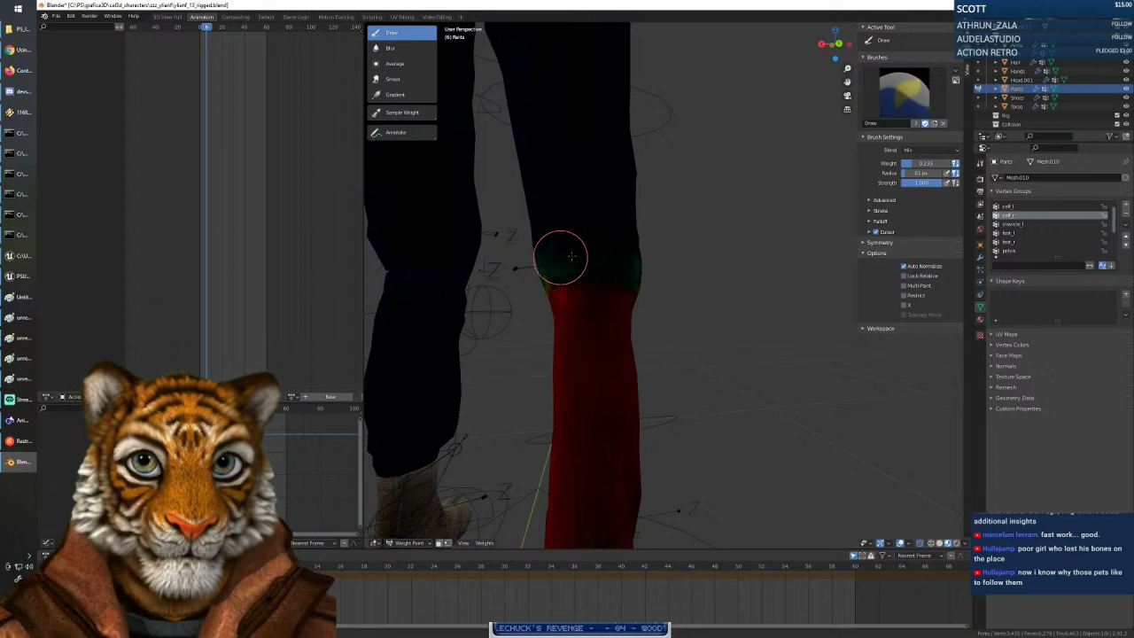
{"action": "left_click", "coordinate": [940, 543]}
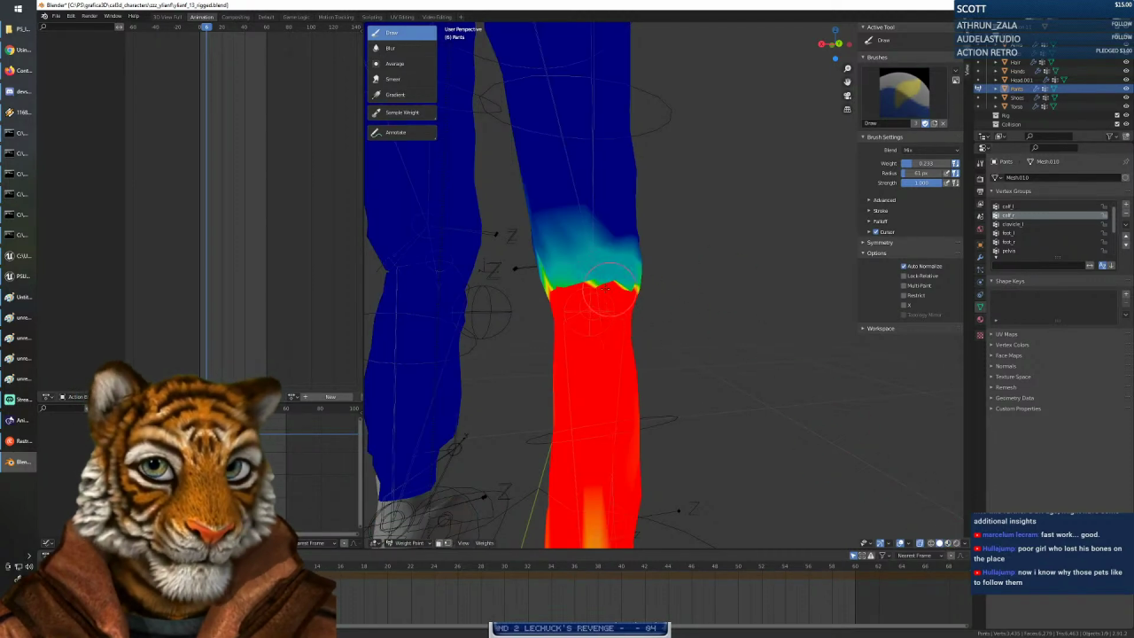
{"action": "left_click_drag", "start_coordinate": [551, 257], "coordinate": [580, 252]}
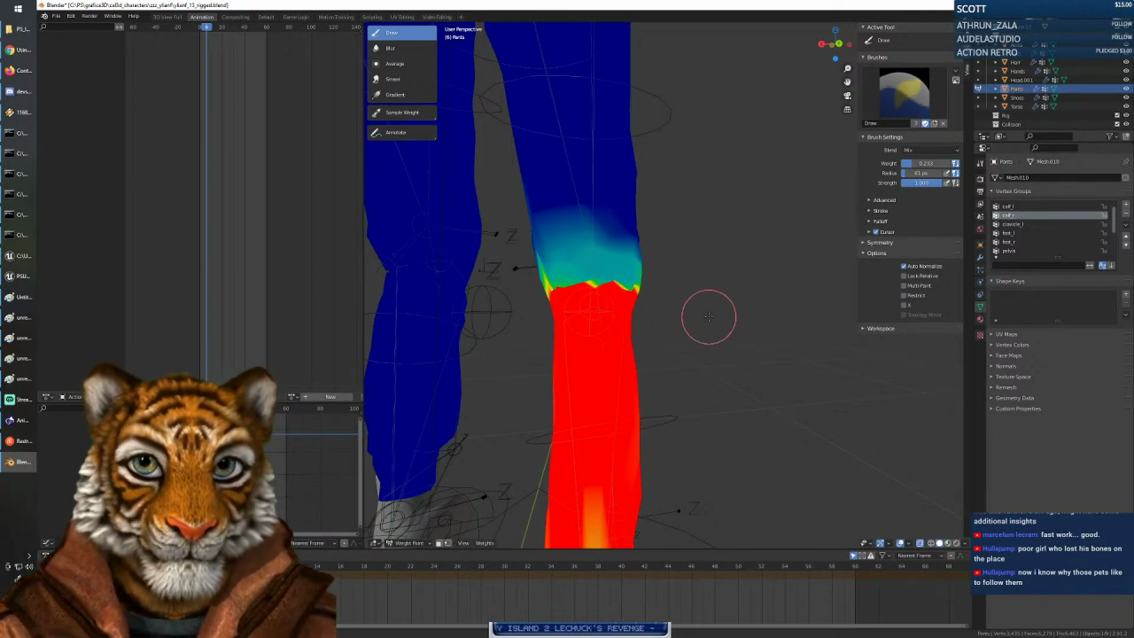
Examine the bent right knee at frame 14 from several sides, switching back to textured shading.
{"action": "middle_click_drag", "start_coordinate": [708, 316], "coordinate": [614, 297]}
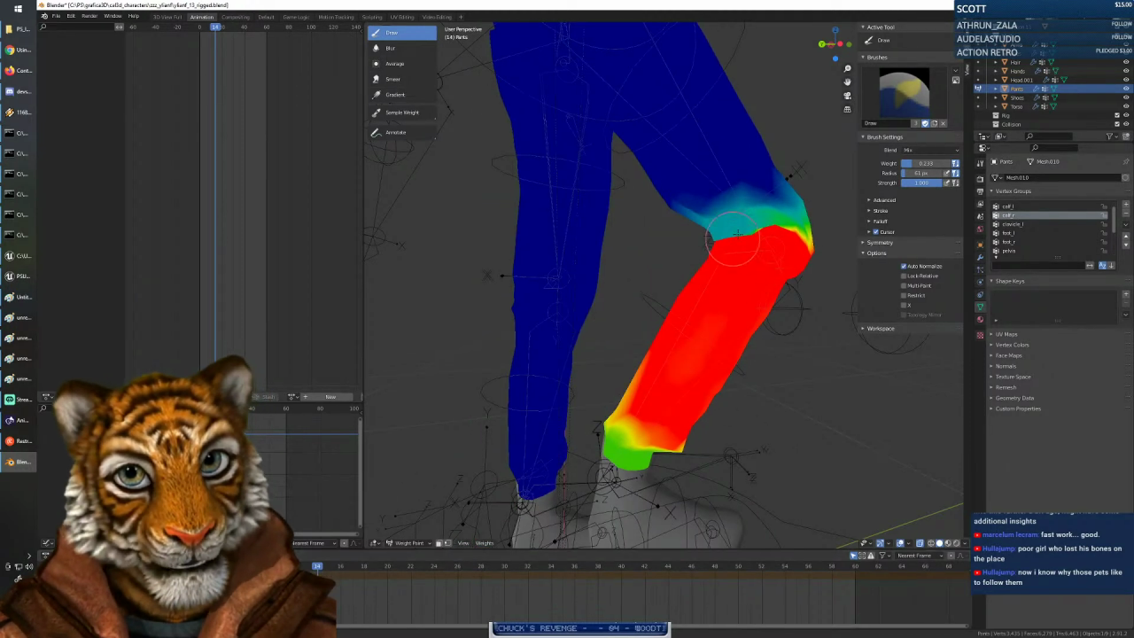
{"action": "left_click", "coordinate": [948, 543]}
{"action": "mouse_move", "coordinate": [782, 373]}
{"action": "middle_mouse_down"}
{"action": "mouse_move", "coordinate": [757, 362]}
{"action": "mouse_move", "coordinate": [747, 322]}
{"action": "middle_mouse_up"}
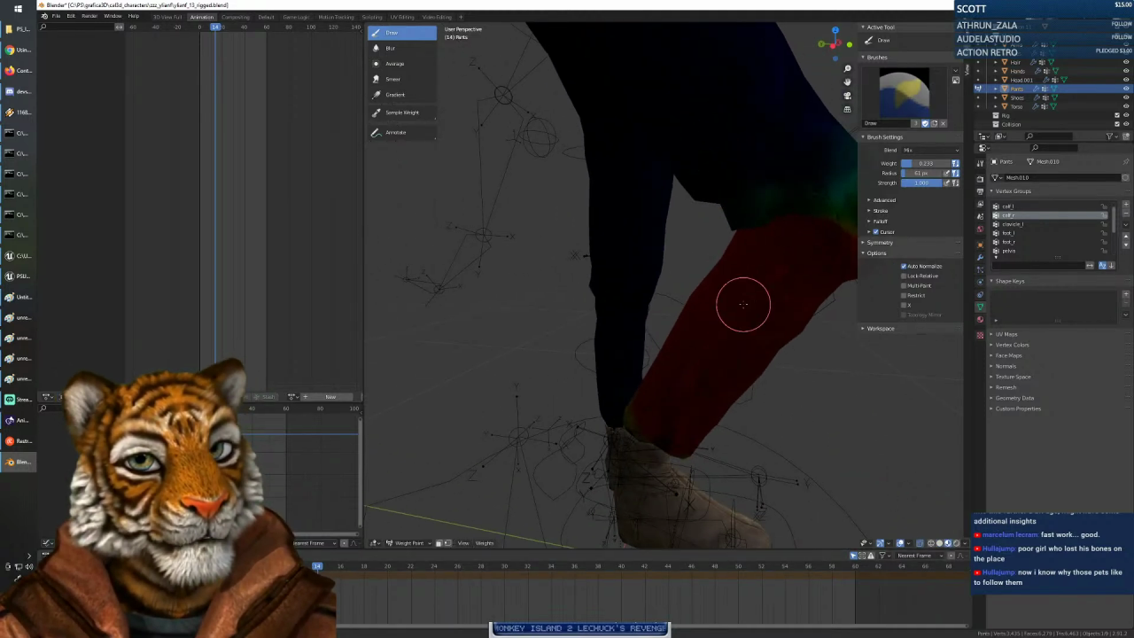
{"action": "scroll", "coordinate": [743, 304], "scroll_direction": "down", "scroll_amount": 2}
{"action": "mouse_move", "coordinate": [692, 315]}
{"action": "middle_mouse_down"}
{"action": "mouse_move", "coordinate": [784, 310]}
{"action": "mouse_move", "coordinate": [553, 306]}
{"action": "middle_mouse_up"}
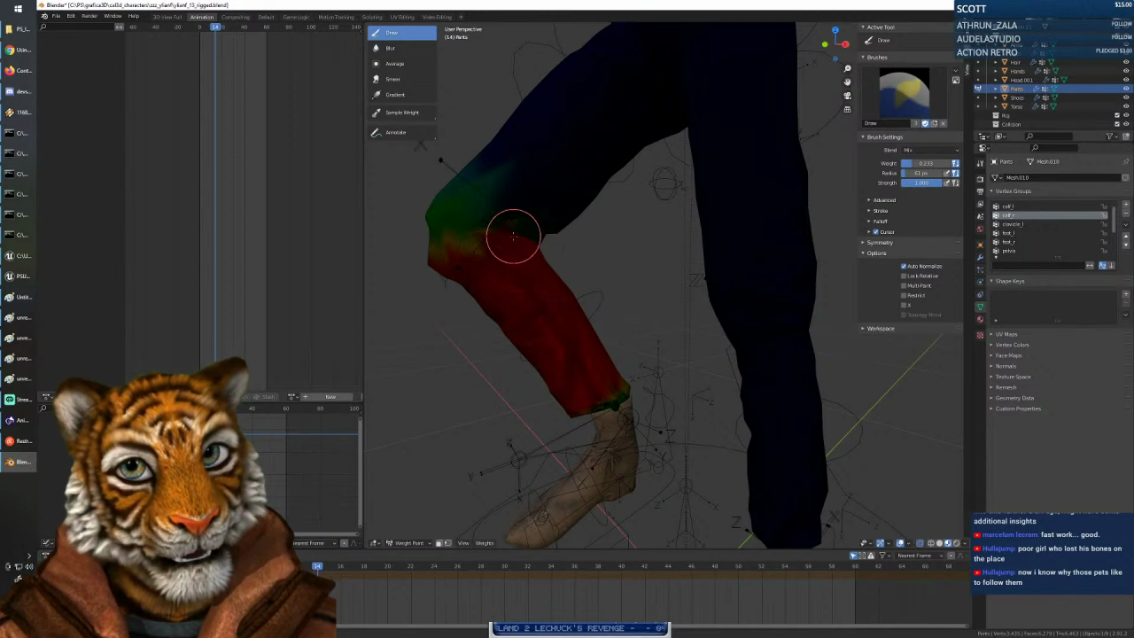
{"action": "middle_click_drag", "start_coordinate": [538, 240], "coordinate": [684, 311]}
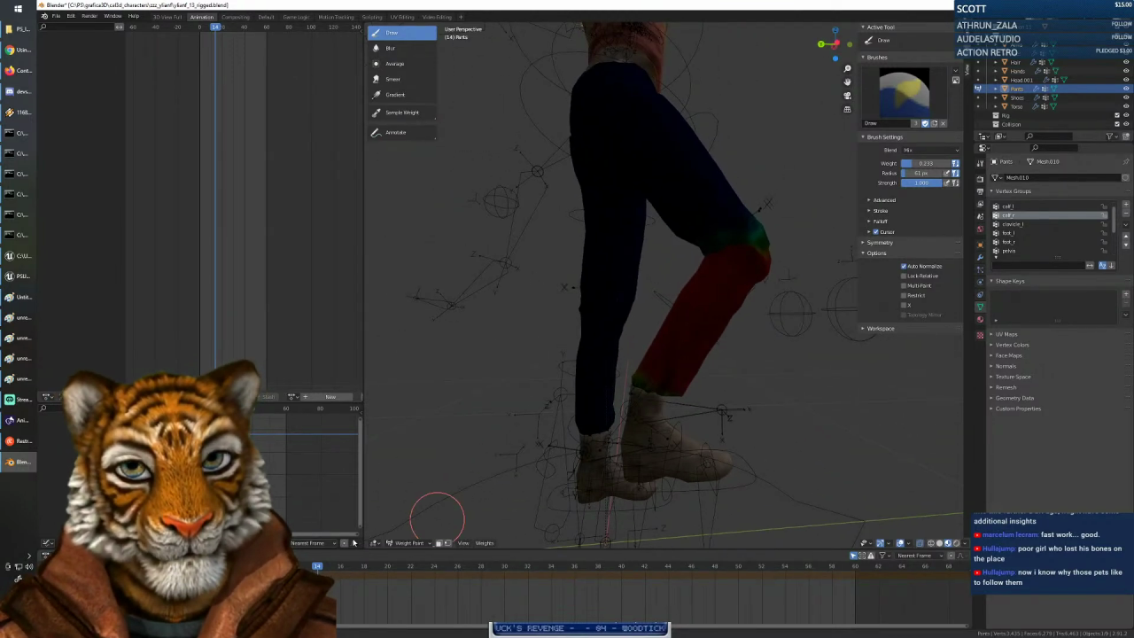
Scrub back through frame 11 to frame 3 and examine the deformation of the legs and waist from the front and above.
{"action": "left_click_drag", "start_coordinate": [317, 566], "coordinate": [282, 566]}
{"action": "middle_click_drag", "start_coordinate": [523, 373], "coordinate": [726, 385]}
{"action": "middle_click_drag", "start_coordinate": [566, 377], "coordinate": [709, 483]}
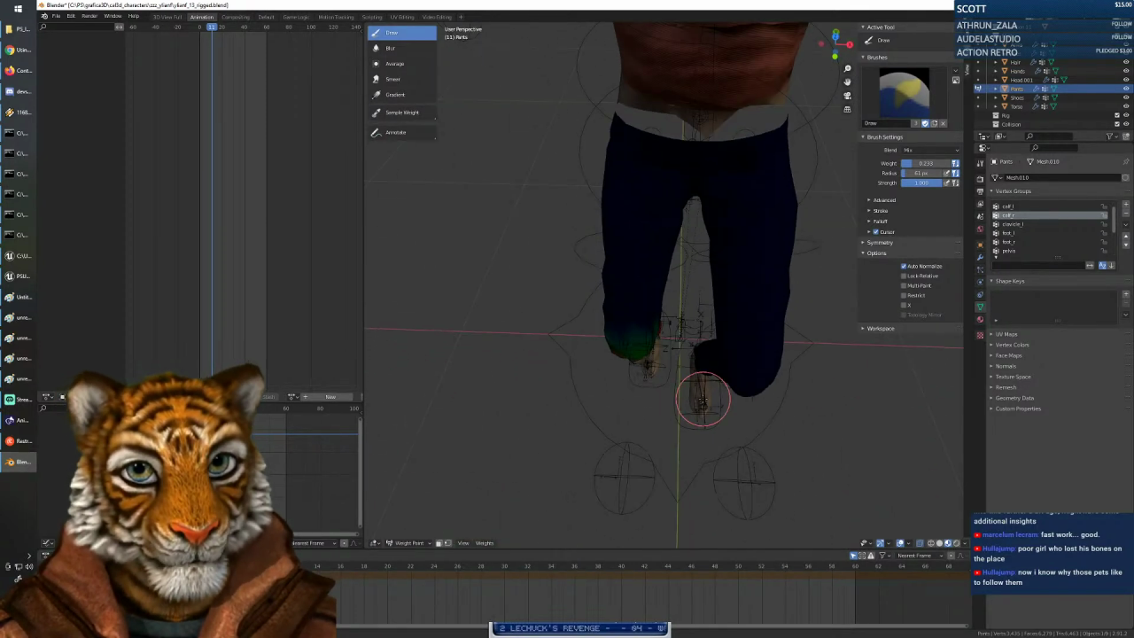
{"action": "middle_click_drag", "start_coordinate": [703, 400], "coordinate": [706, 400]}
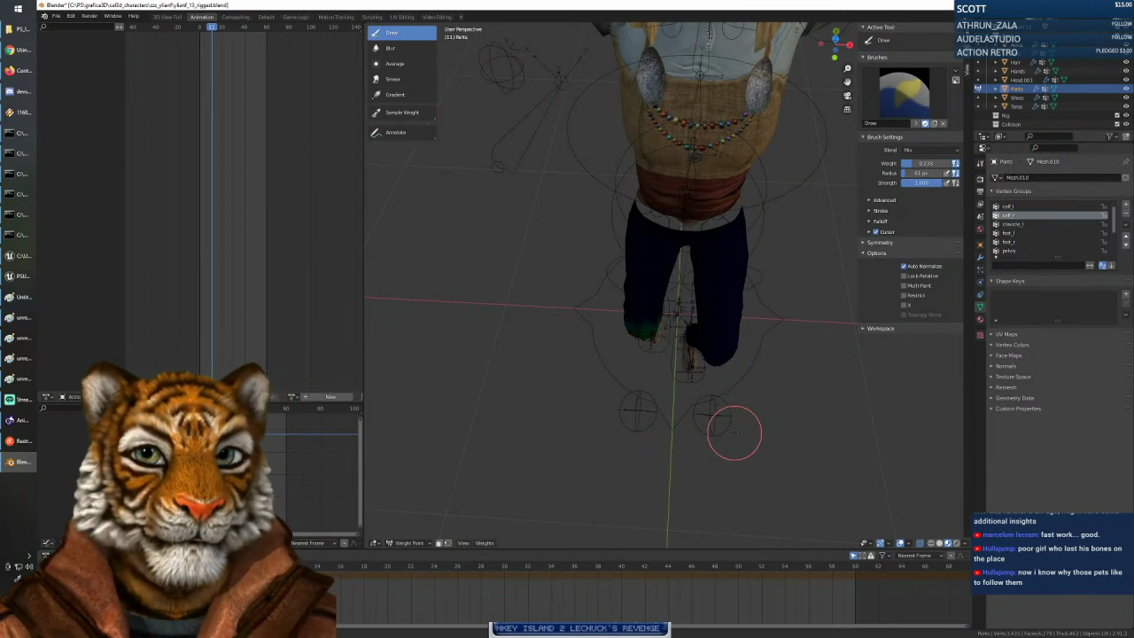
{"action": "middle_click_drag", "start_coordinate": [691, 350], "coordinate": [631, 287]}
{"action": "left_click_drag", "start_coordinate": [282, 565], "coordinate": [188, 565]}
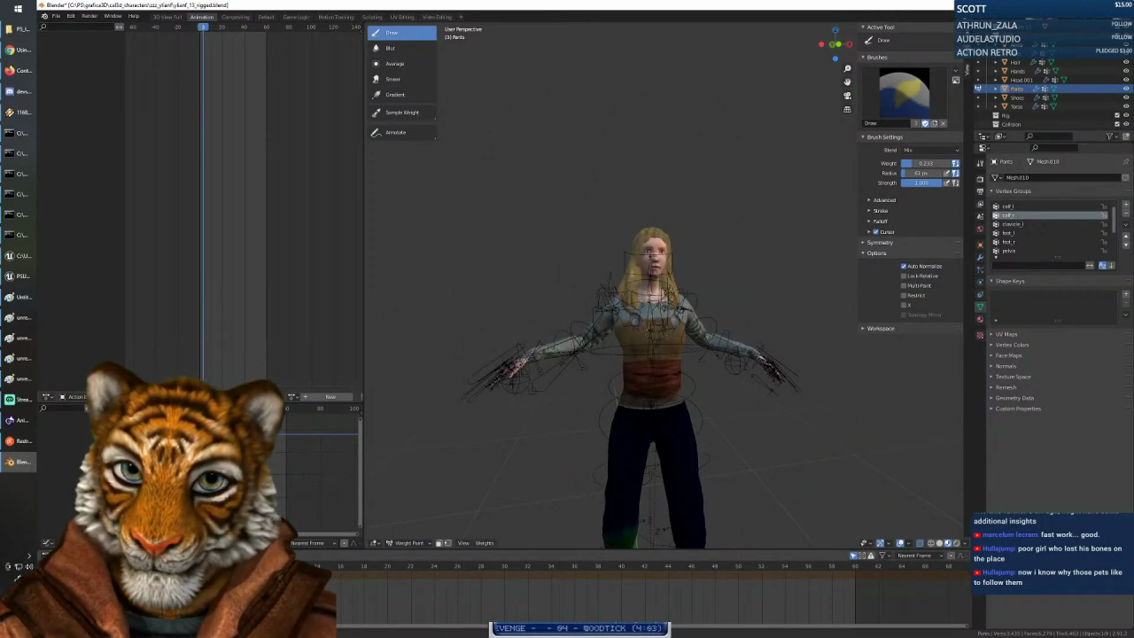
Leave weight painting, put the armature into Pose Mode and move the animation to a frame with both arms raised.
{"action": "left_click", "coordinate": [405, 543]}
{"action": "left_click", "coordinate": [408, 532]}
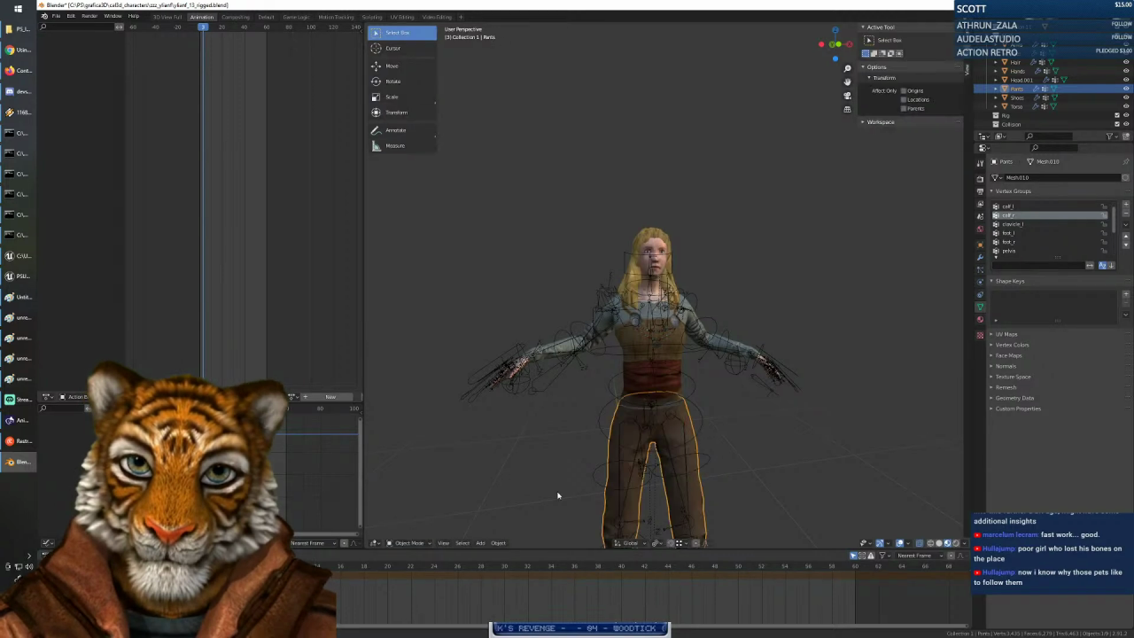
{"action": "left_click", "coordinate": [693, 392]}
{"action": "left_click", "coordinate": [403, 543]}
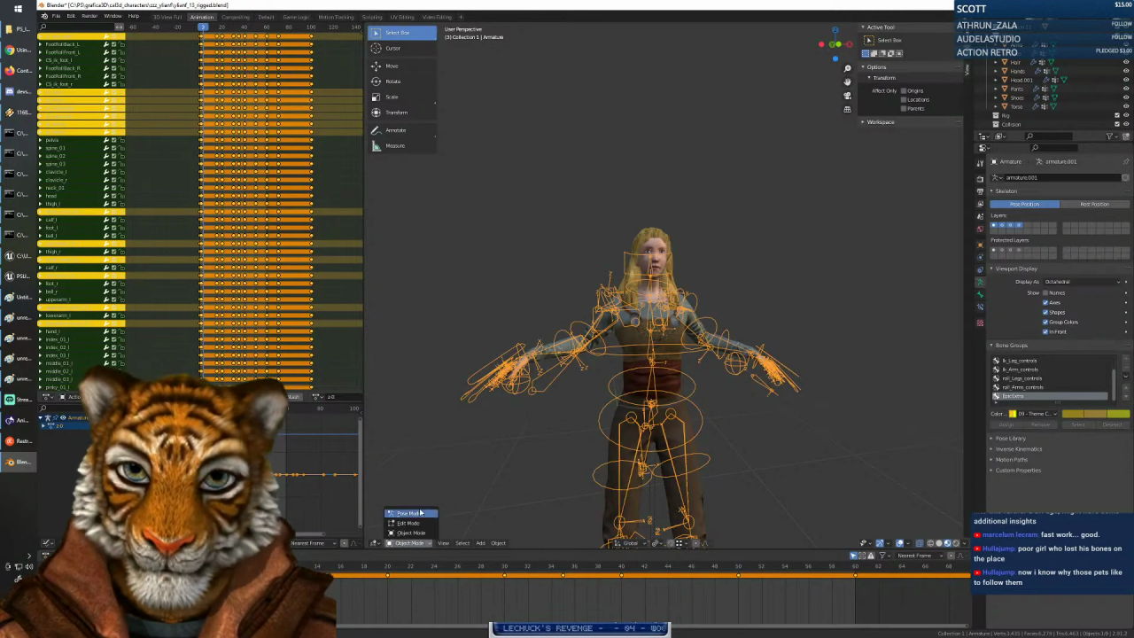
{"action": "left_click", "coordinate": [419, 514]}
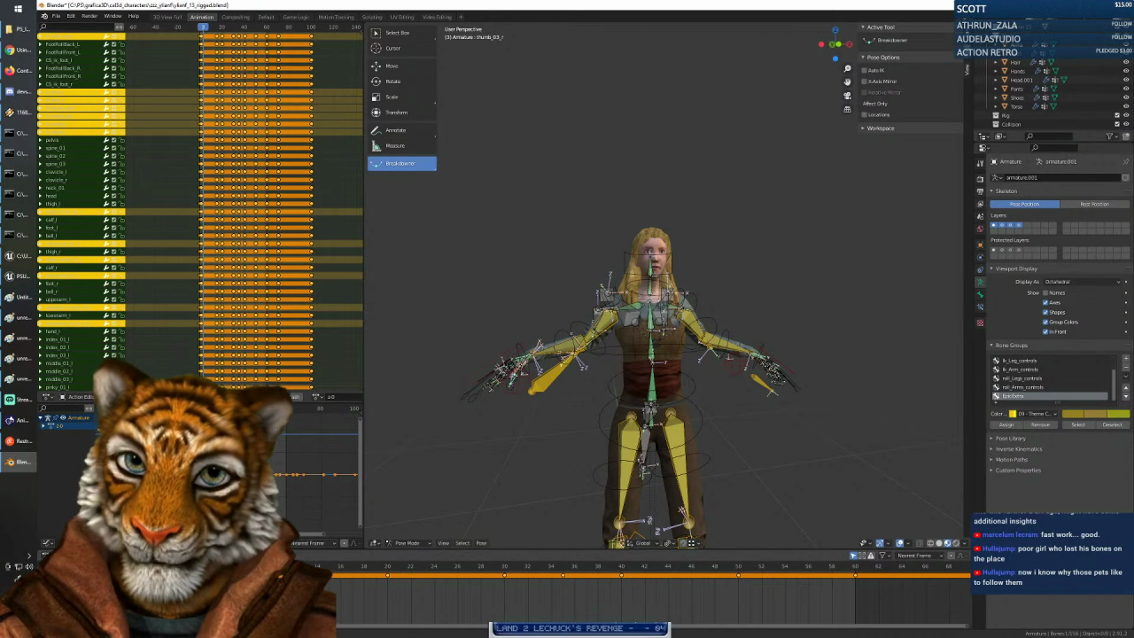
{"action": "left_click_drag", "start_coordinate": [188, 565], "coordinate": [156, 564]}
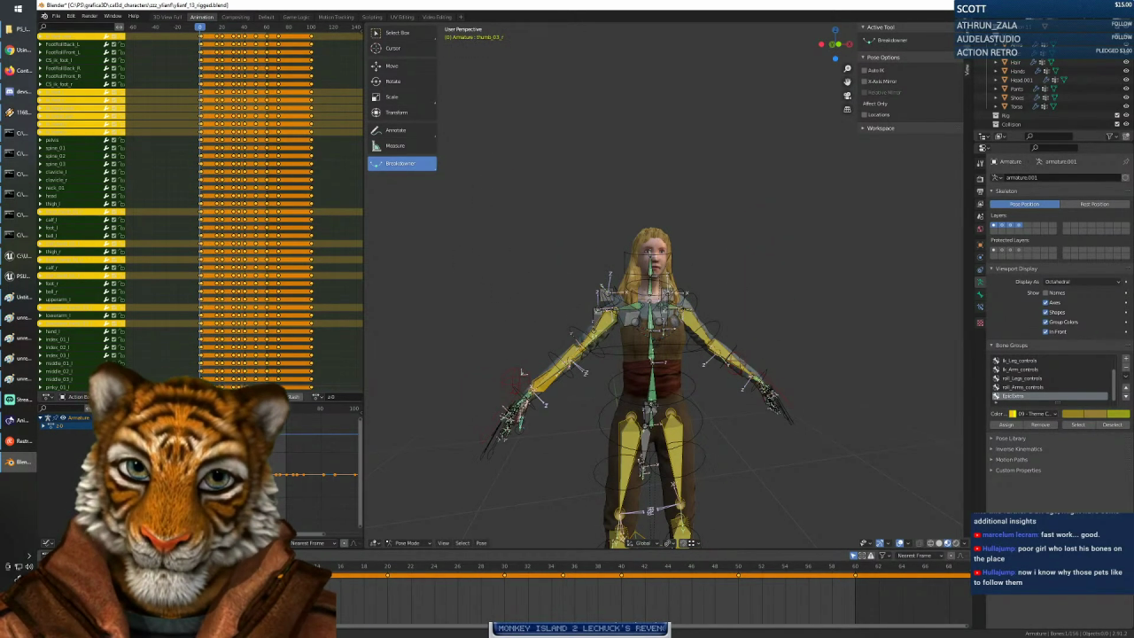
{"action": "key", "text": "space"}
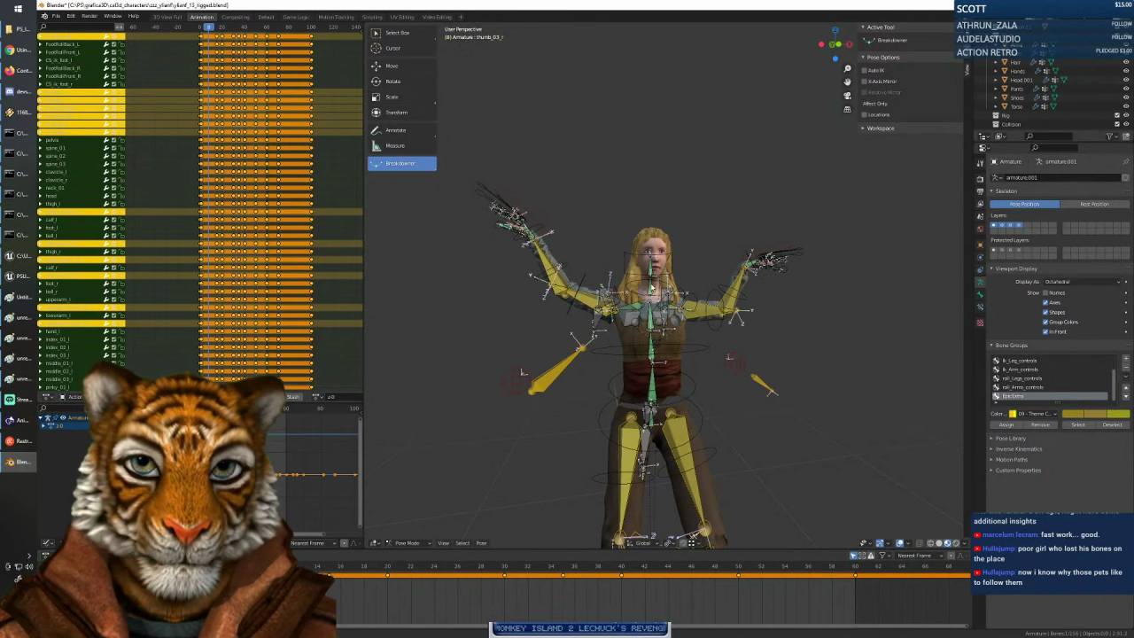
Try rotating the neck control to test how the neck and hair deform.
{"action": "left_click", "coordinate": [651, 291]}
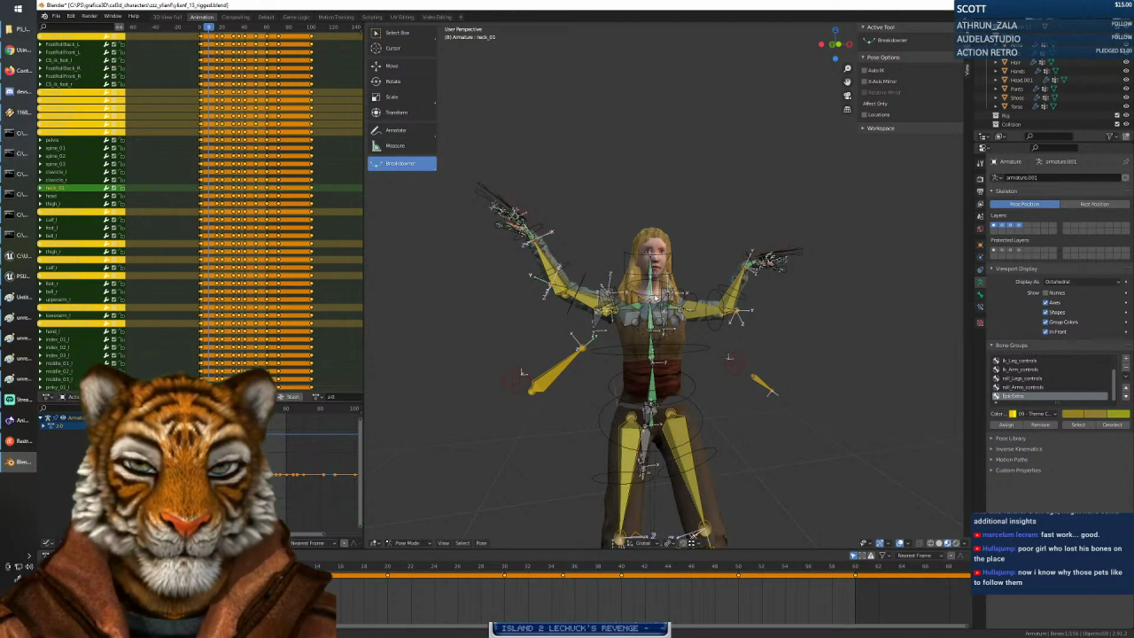
{"action": "left_click", "coordinate": [655, 296]}
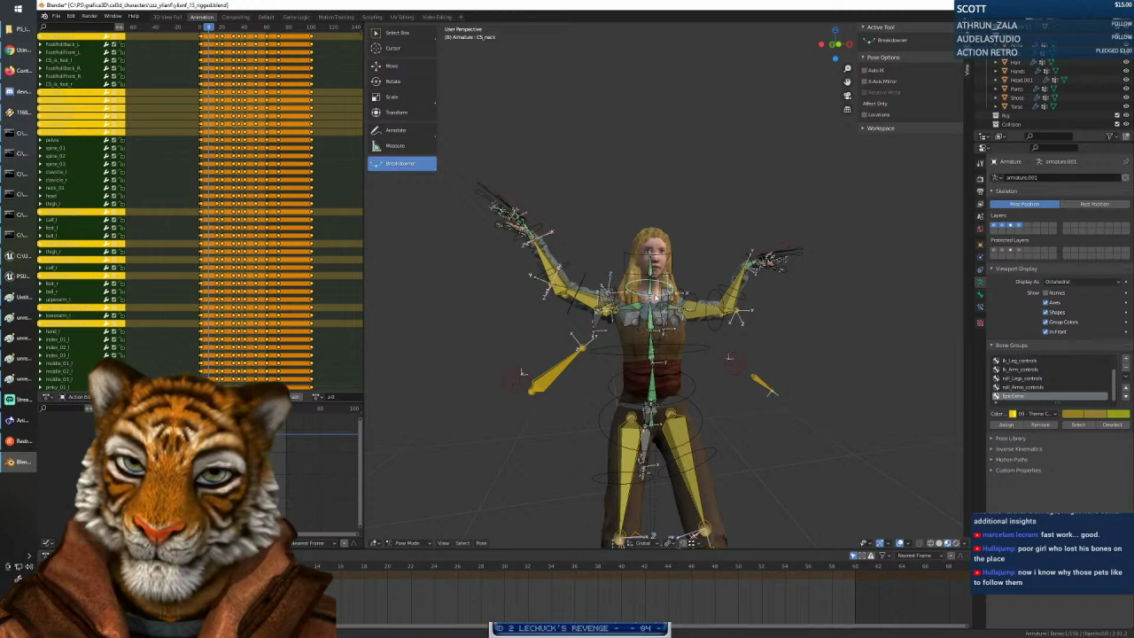
{"action": "key", "text": "r"}
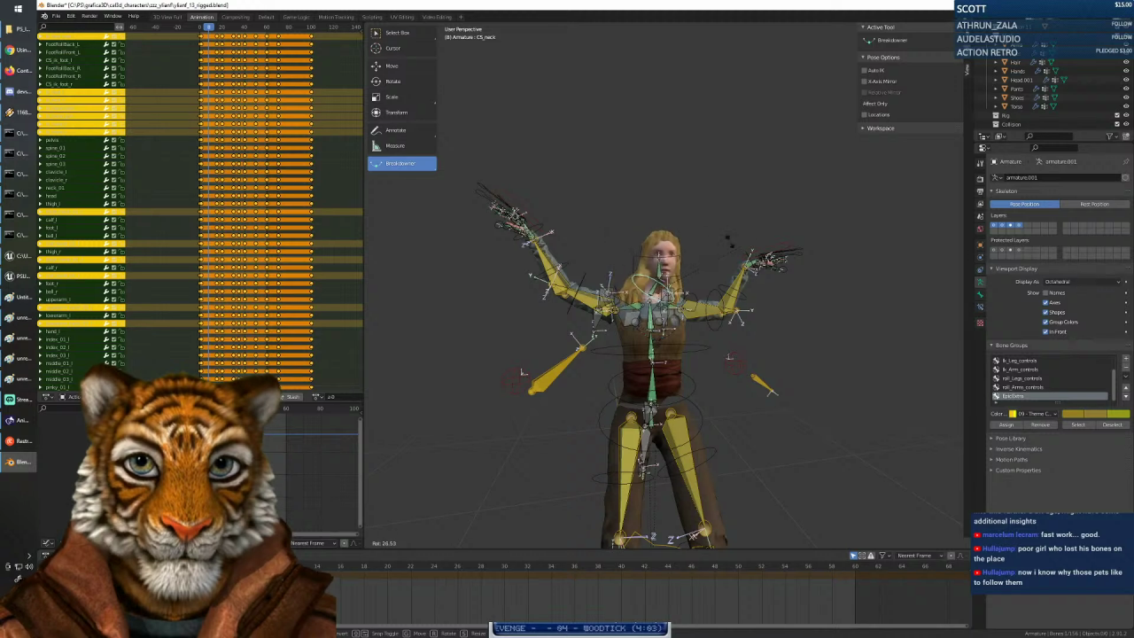
{"action": "left_click", "coordinate": [682, 249]}
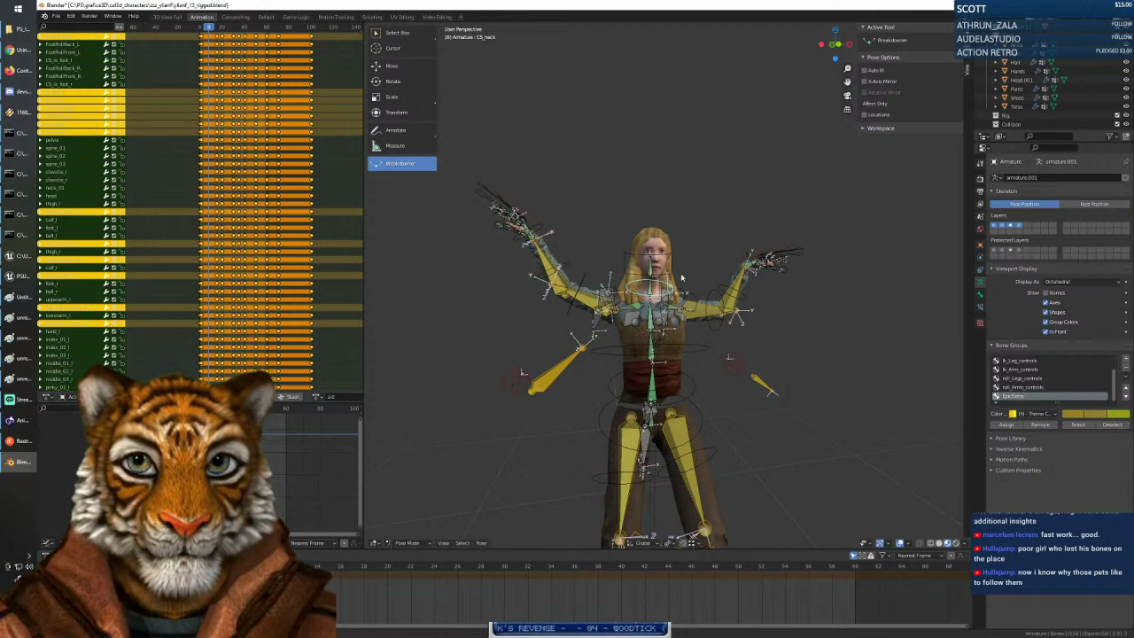
Try rotating the head control to test how the head, neck and hair follow it.
{"action": "left_click", "coordinate": [671, 264]}
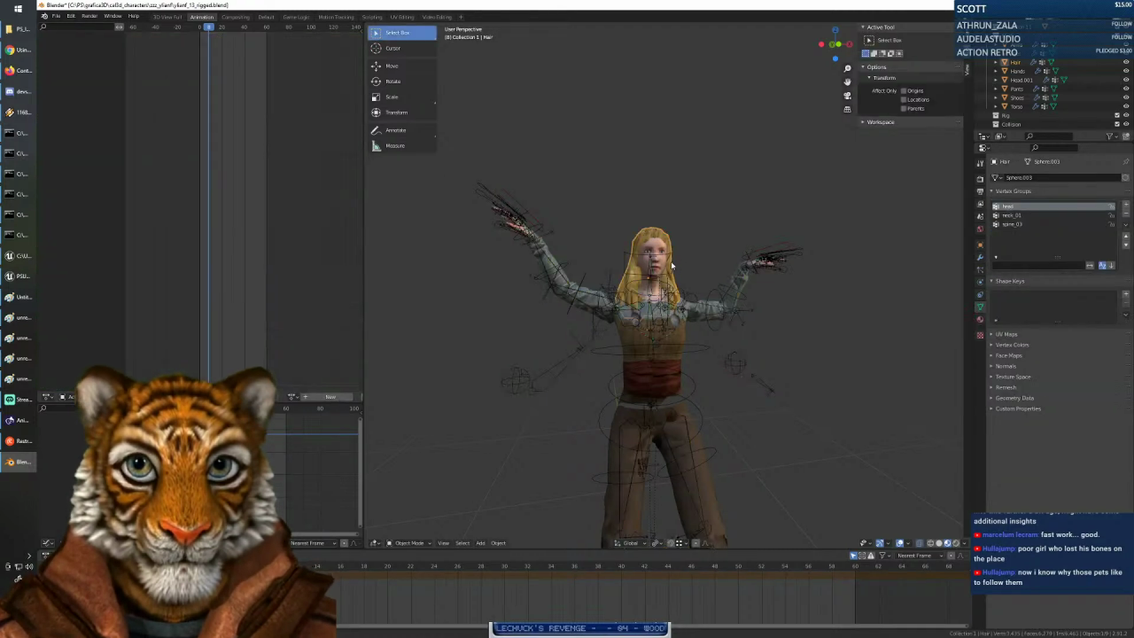
{"action": "left_click", "coordinate": [663, 257]}
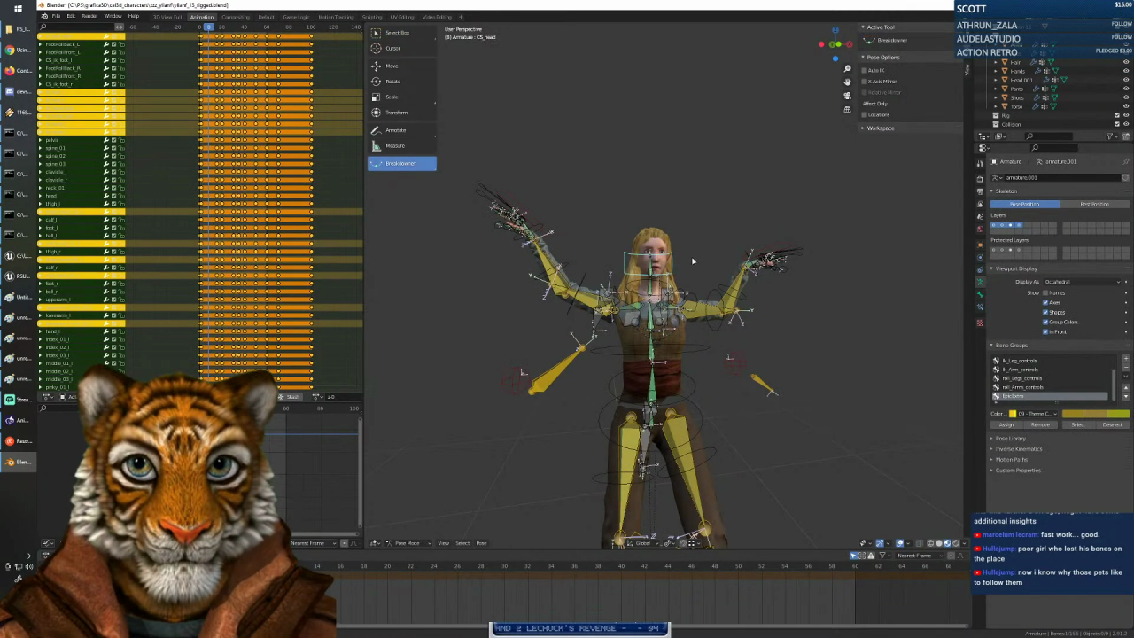
{"action": "key", "text": "r"}
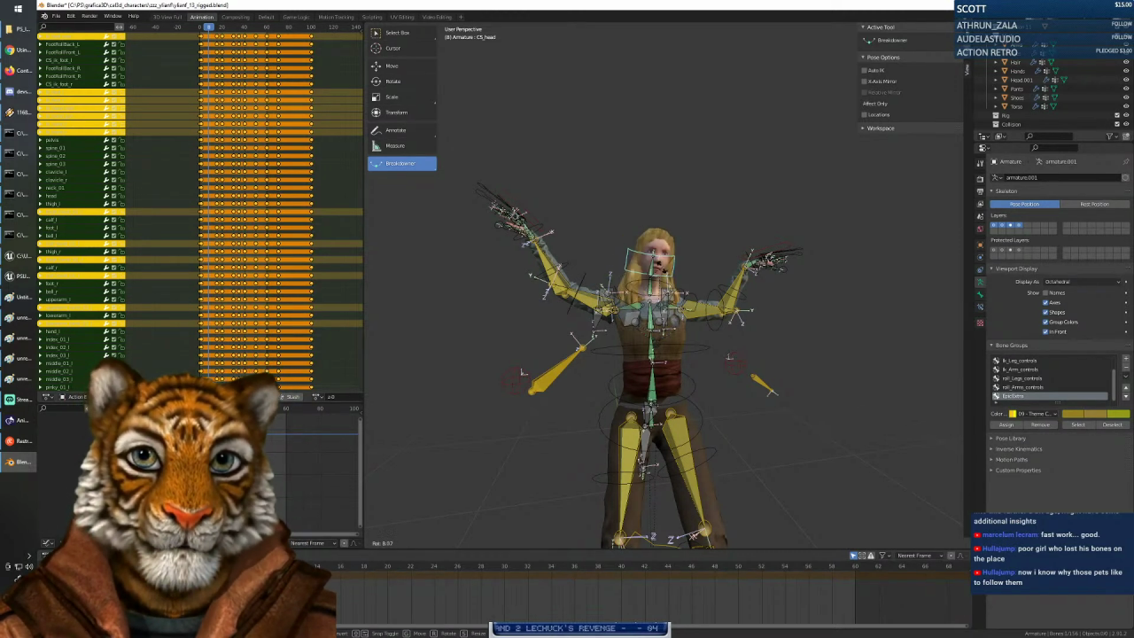
{"action": "left_click", "coordinate": [667, 220]}
{"action": "scroll", "coordinate": [664, 240], "scroll_direction": "up", "scroll_amount": 5}
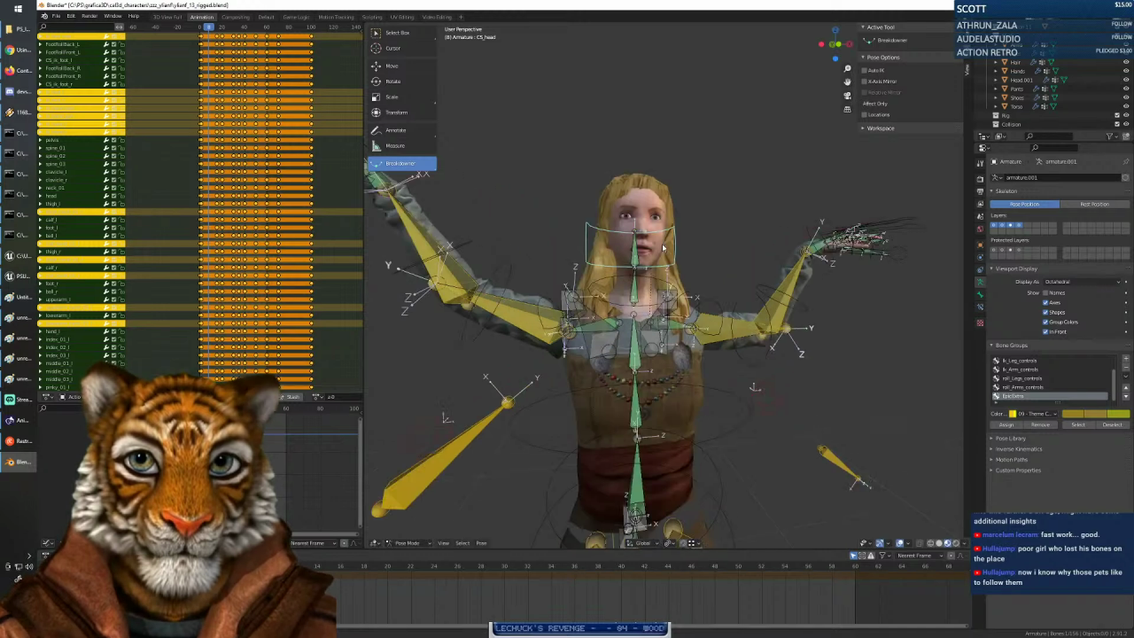
Try tilting the head control sideways from the front, and do the same with the neck control to check the hair.
{"action": "key", "text": "r"}
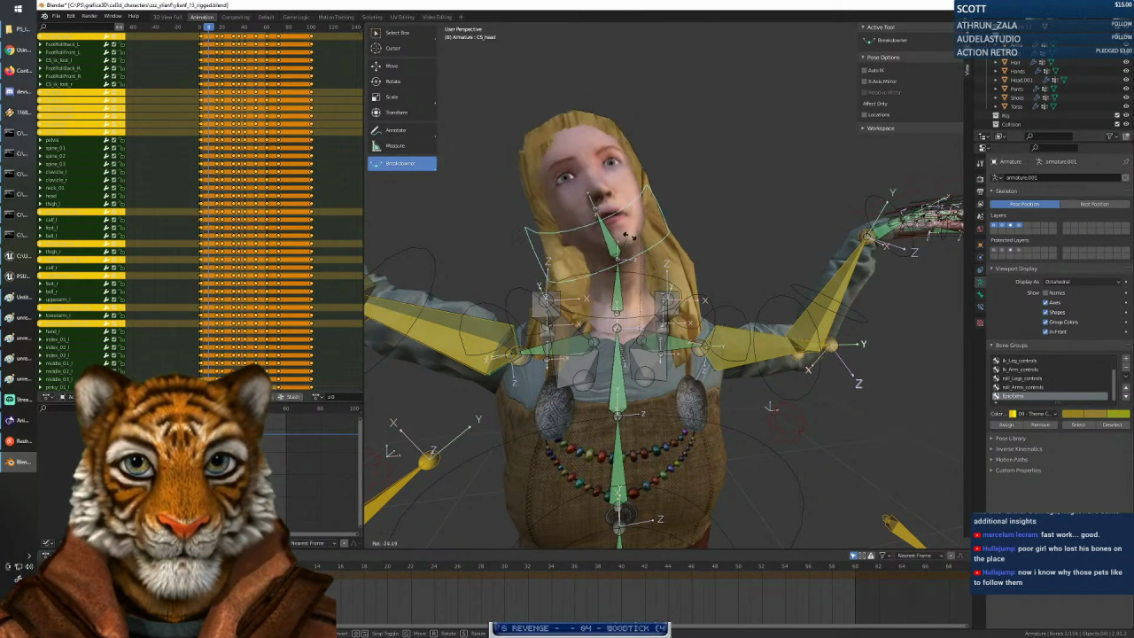
{"action": "right_click", "coordinate": [644, 240]}
{"action": "left_click", "coordinate": [618, 290]}
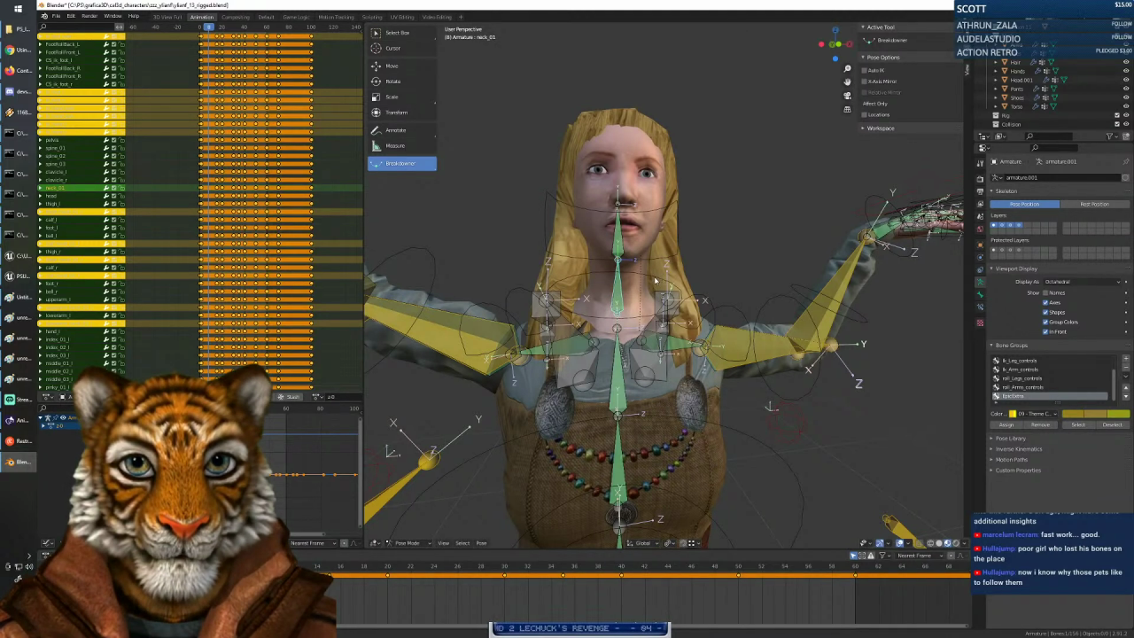
{"action": "left_click", "coordinate": [655, 280]}
{"action": "key", "text": "r"}
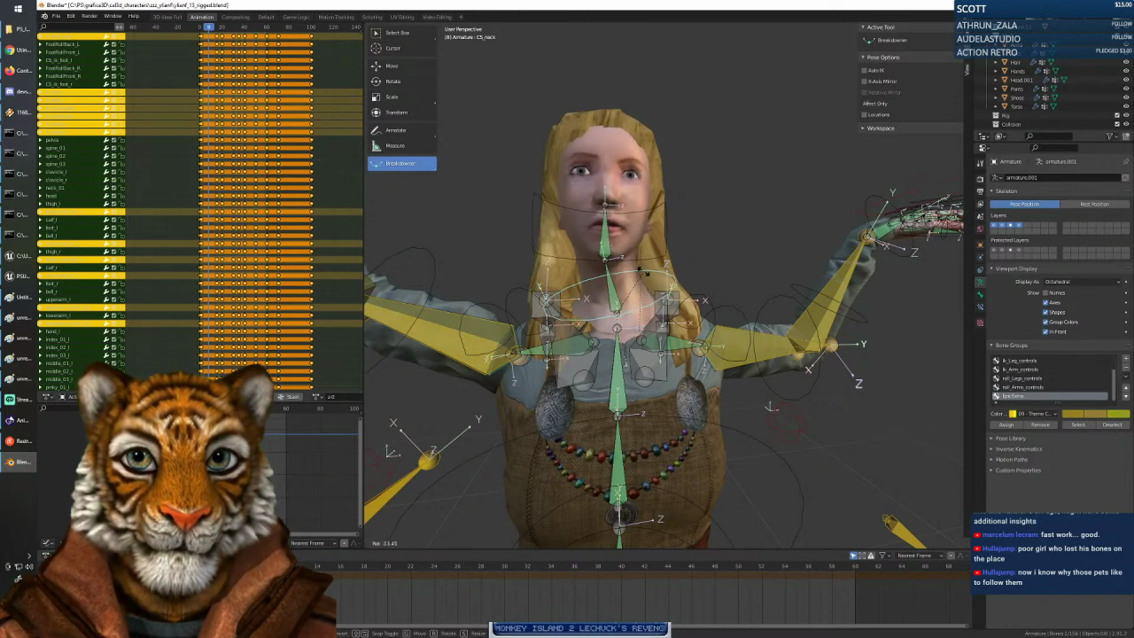
{"action": "left_click", "coordinate": [663, 279]}
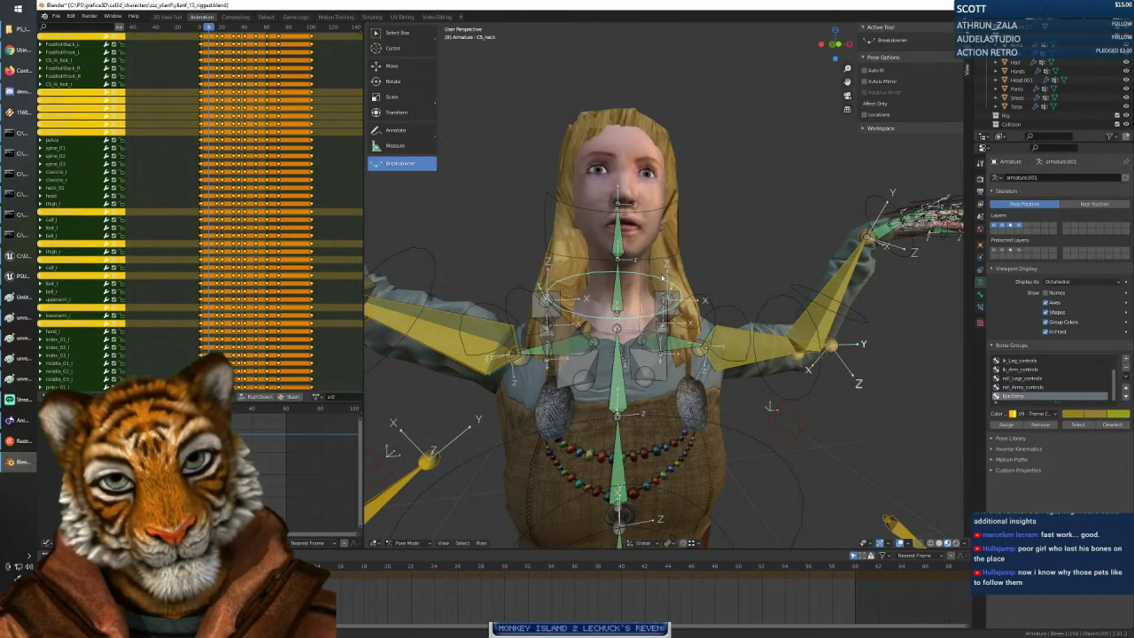
Try rotating the head control forward in a side view to test the deformation of the neck and hair.
{"action": "middle_click_drag", "start_coordinate": [651, 281], "coordinate": [686, 344]}
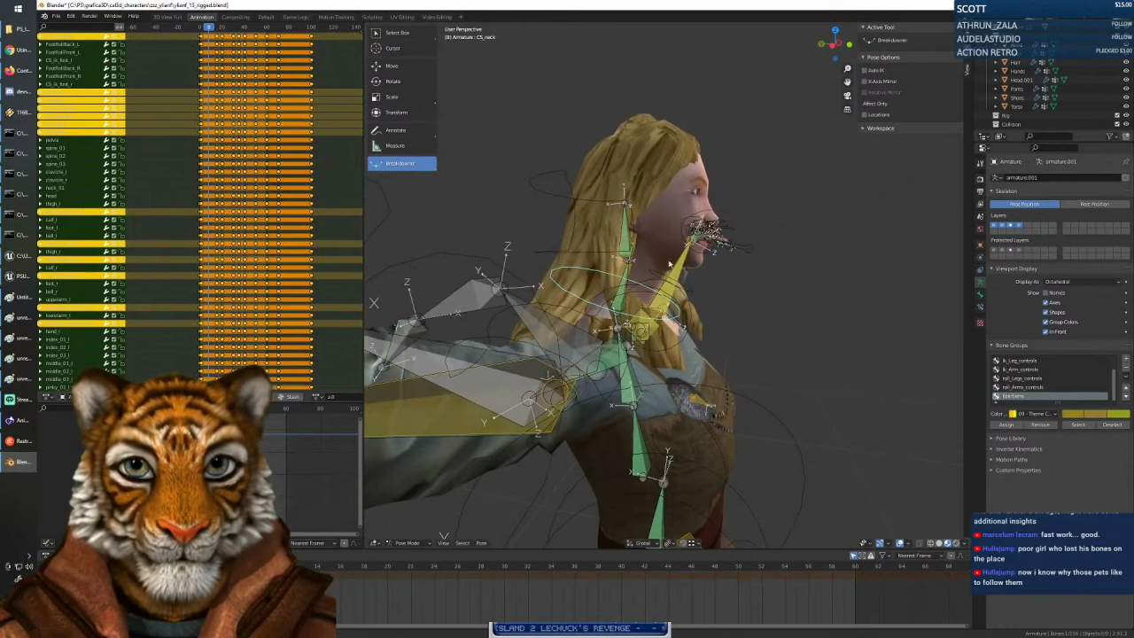
{"action": "left_click", "coordinate": [604, 252]}
{"action": "key", "text": "r"}
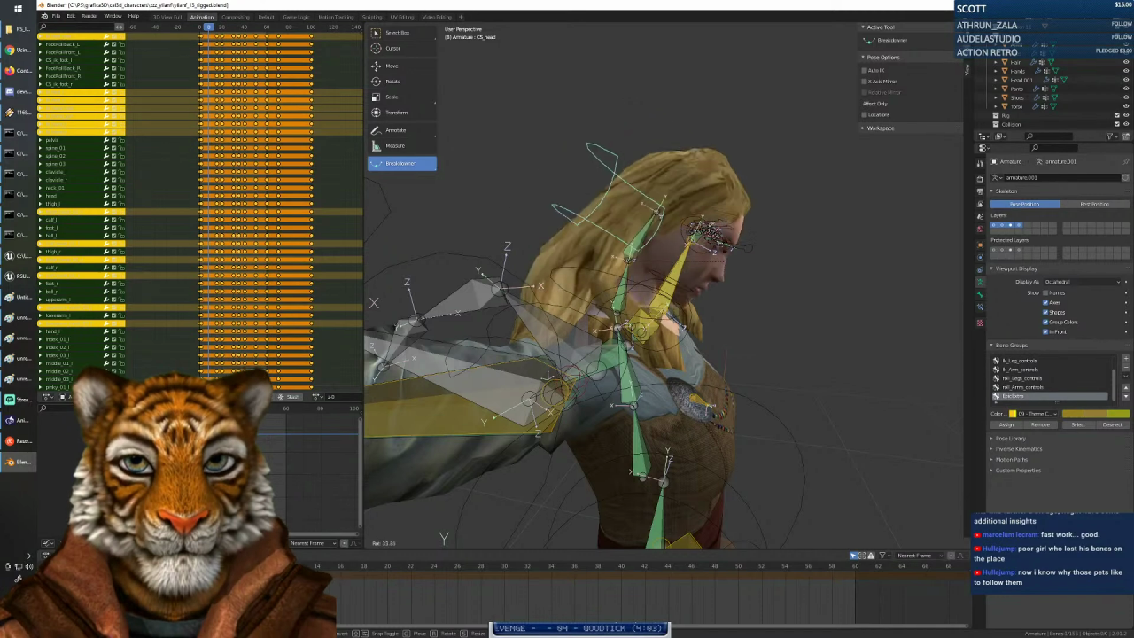
{"action": "left_click", "coordinate": [720, 239]}
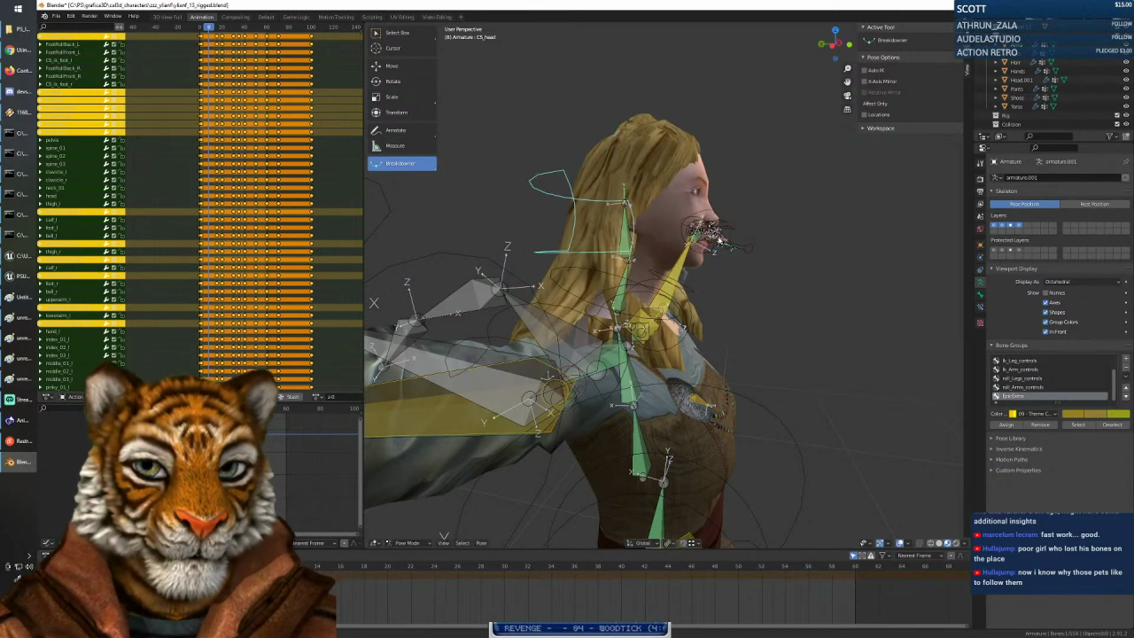
Return the animation to its start frame, with the character's arms lowered.
{"action": "middle_click_drag", "start_coordinate": [719, 233], "coordinate": [663, 334]}
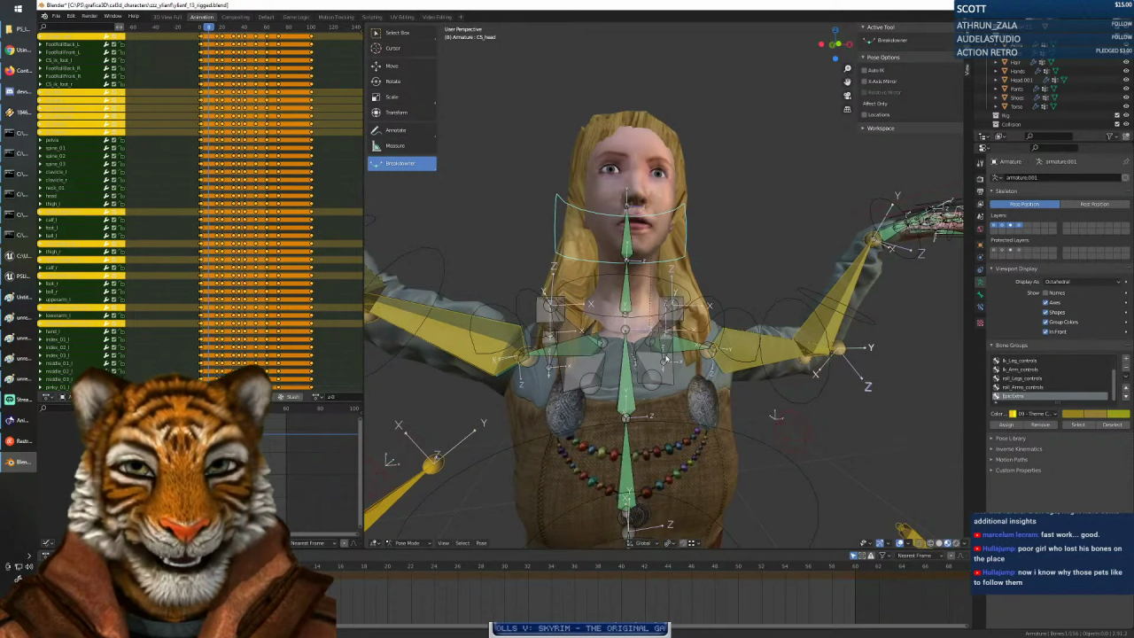
{"action": "scroll", "coordinate": [654, 349], "scroll_direction": "down", "scroll_amount": 4}
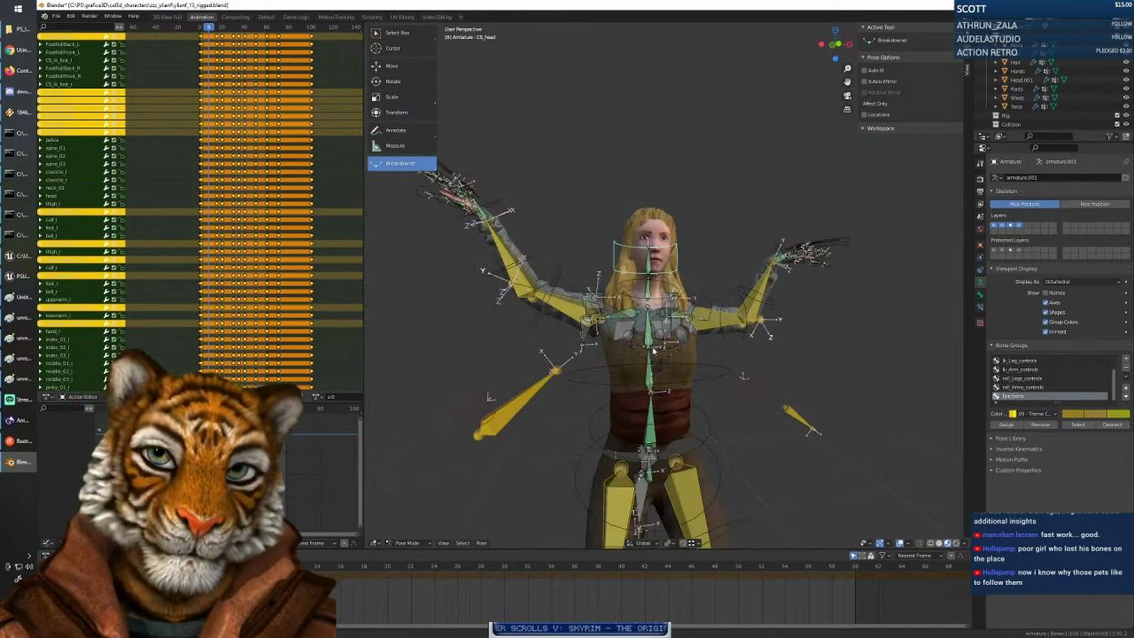
{"action": "middle_click_drag", "start_coordinate": [653, 350], "coordinate": [668, 447]}
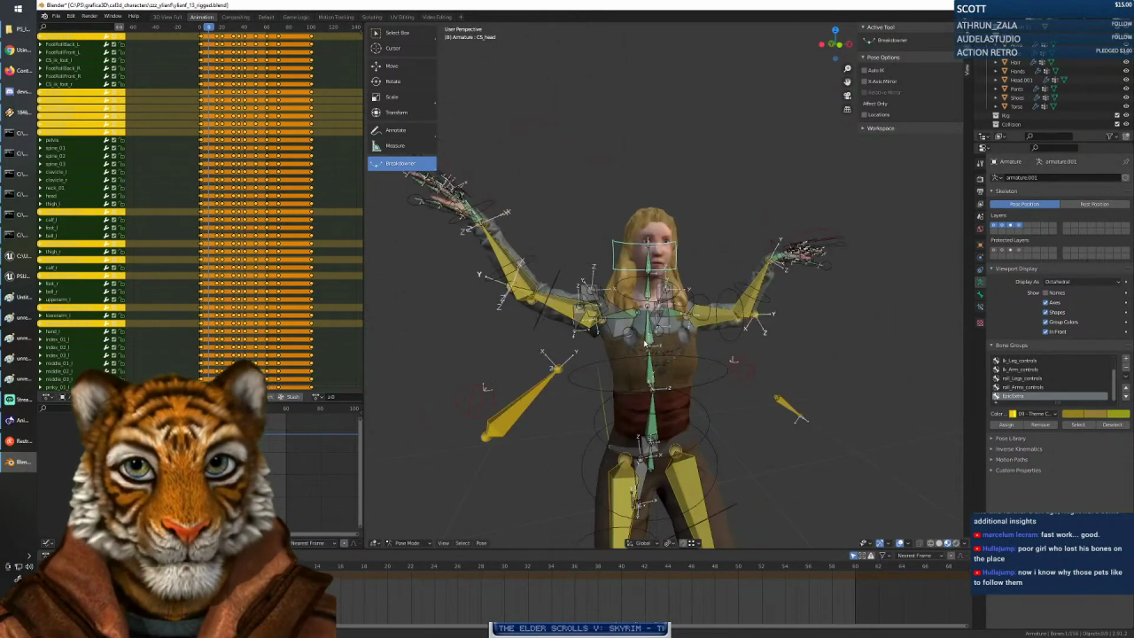
{"action": "key", "text": "shift+Left"}
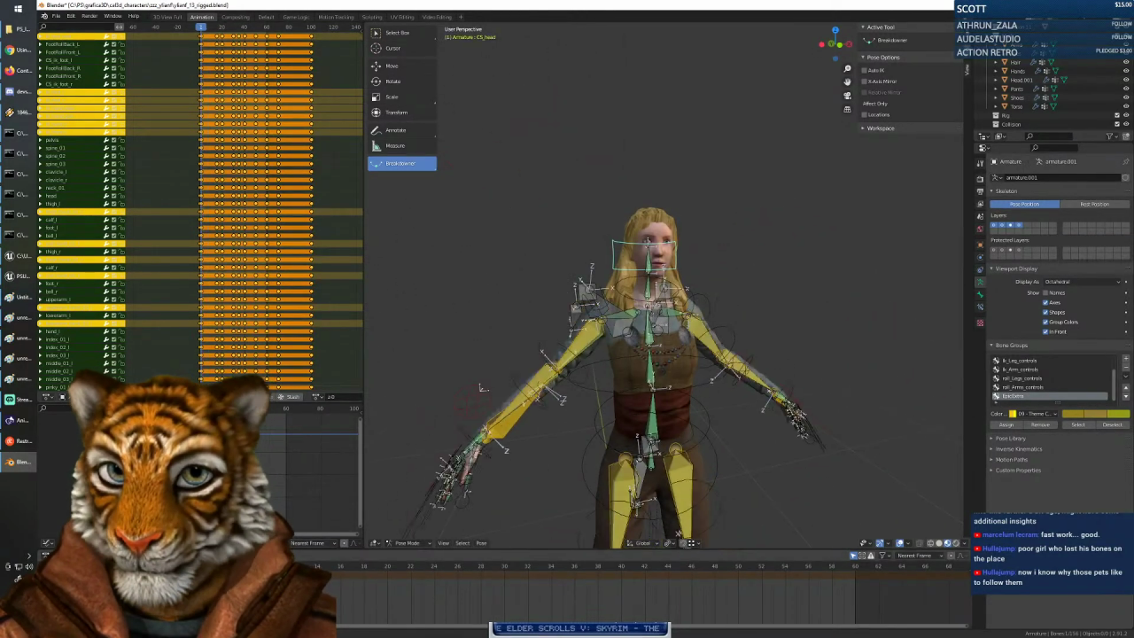
{"action": "middle_click_drag", "start_coordinate": [695, 462], "coordinate": [684, 386]}
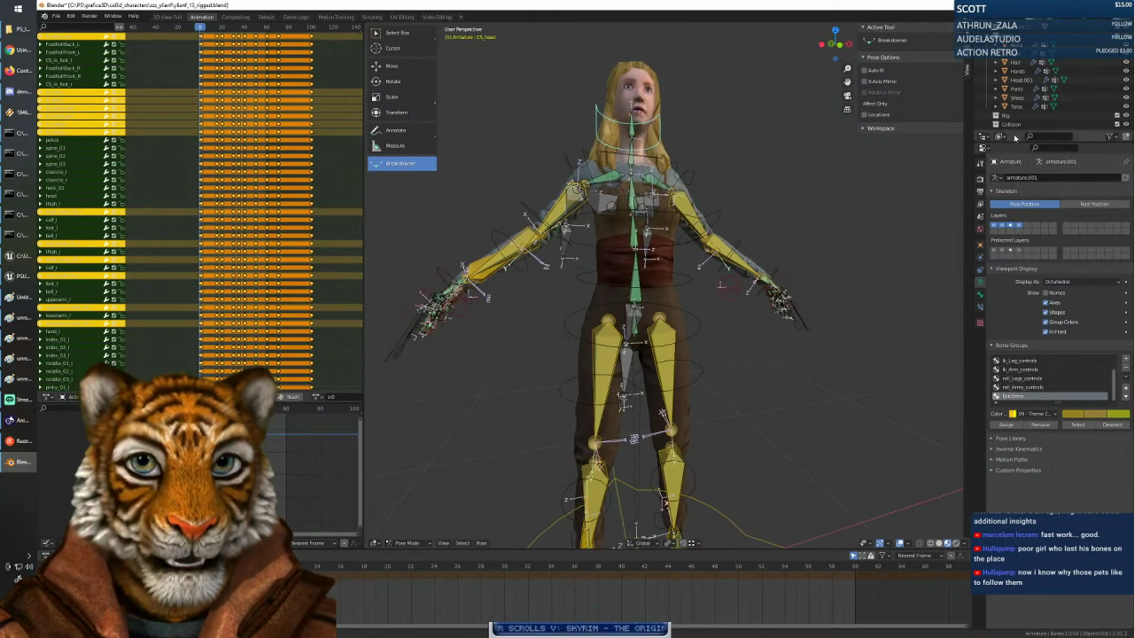
{"action": "scroll", "coordinate": [1071, 90], "scroll_direction": "down", "scroll_amount": 5}
{"action": "scroll", "coordinate": [1072, 89], "scroll_direction": "down", "scroll_amount": 3}
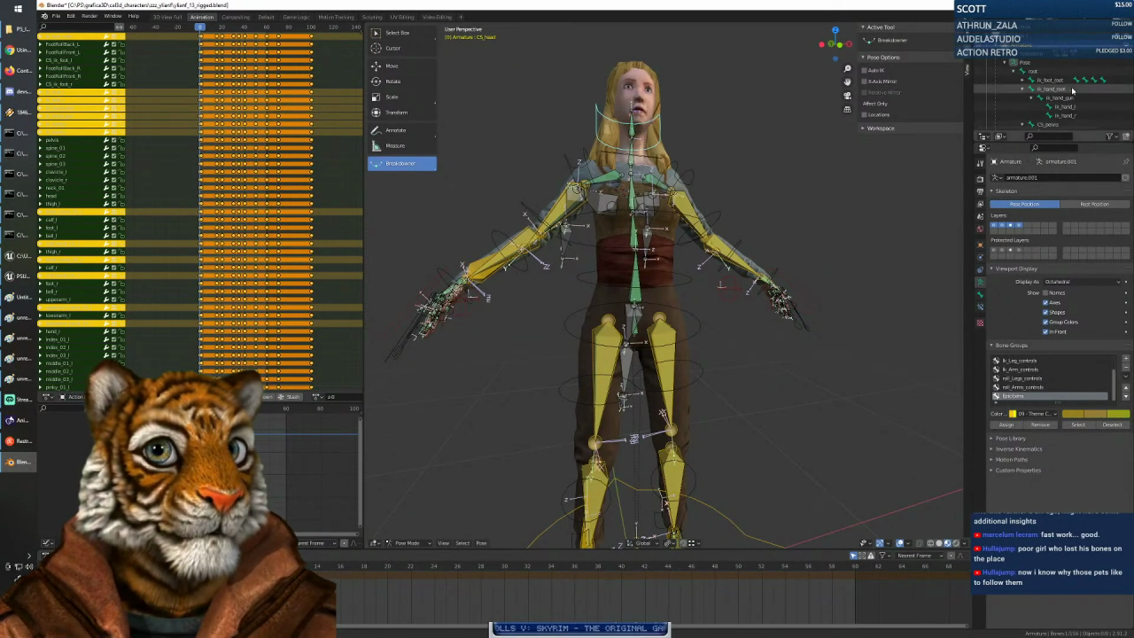
Try rotating the pelvis control from the front, side and an oblique angle to test how the waist and legs deform.
{"action": "middle_click_drag", "start_coordinate": [689, 283], "coordinate": [598, 285]}
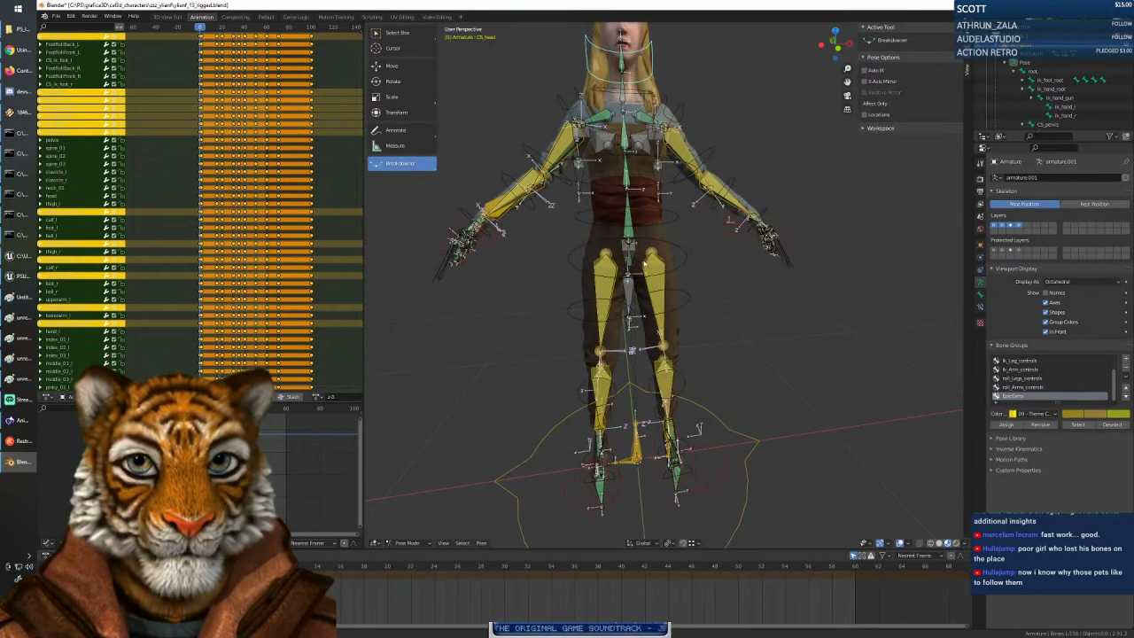
{"action": "left_click", "coordinate": [685, 261]}
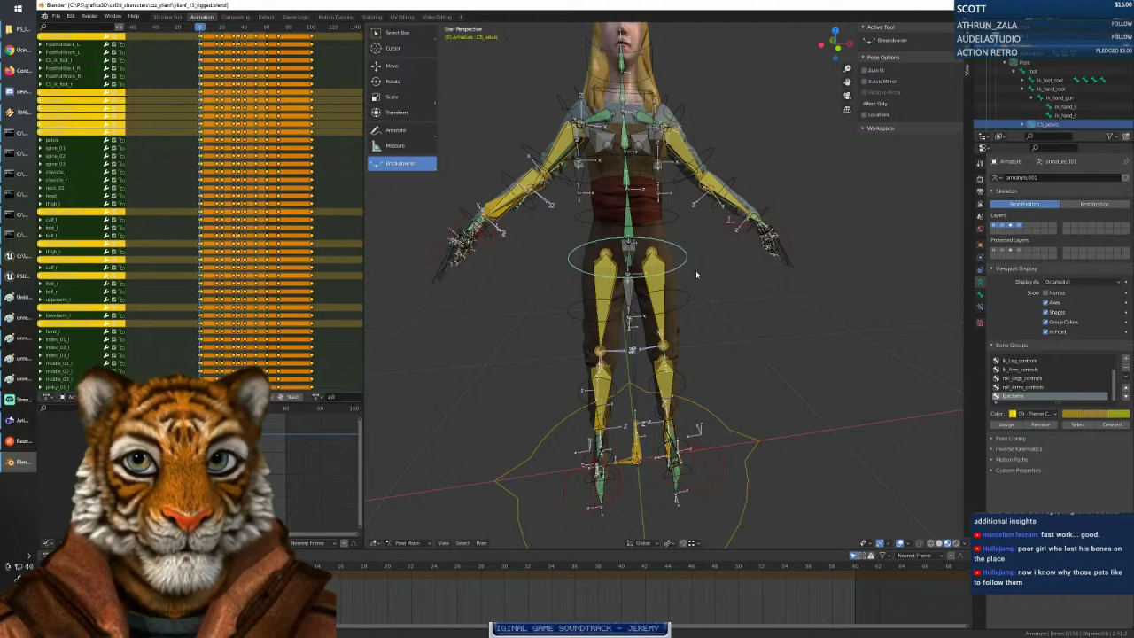
{"action": "key", "text": "r"}
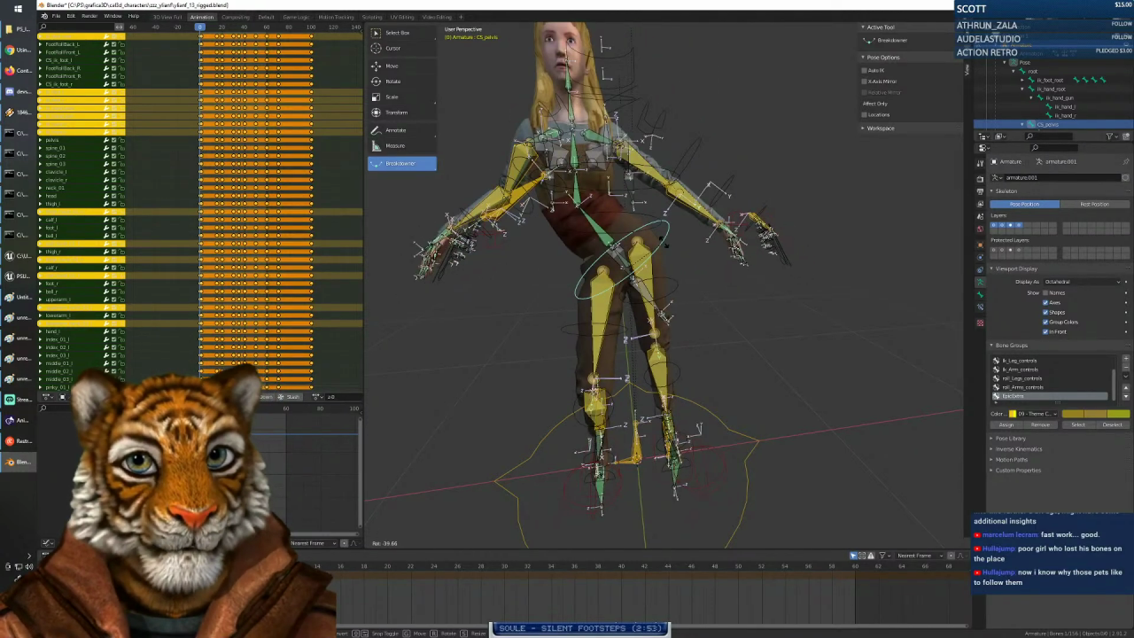
{"action": "right_click", "coordinate": [663, 242]}
{"action": "middle_click_drag", "start_coordinate": [844, 255], "coordinate": [730, 316]}
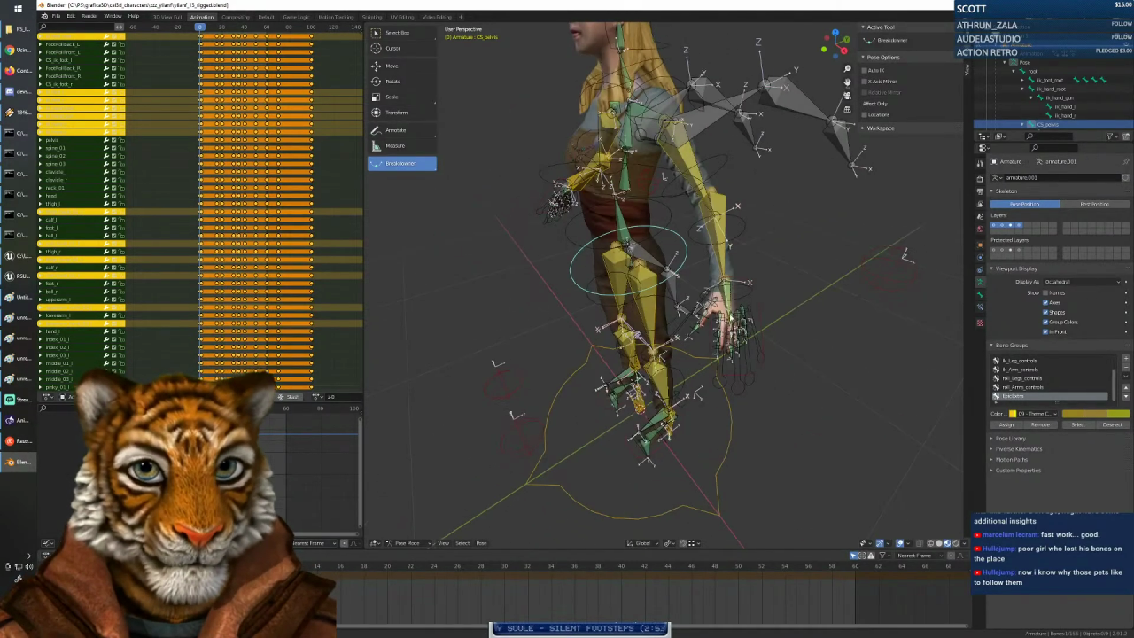
{"action": "key", "text": "r"}
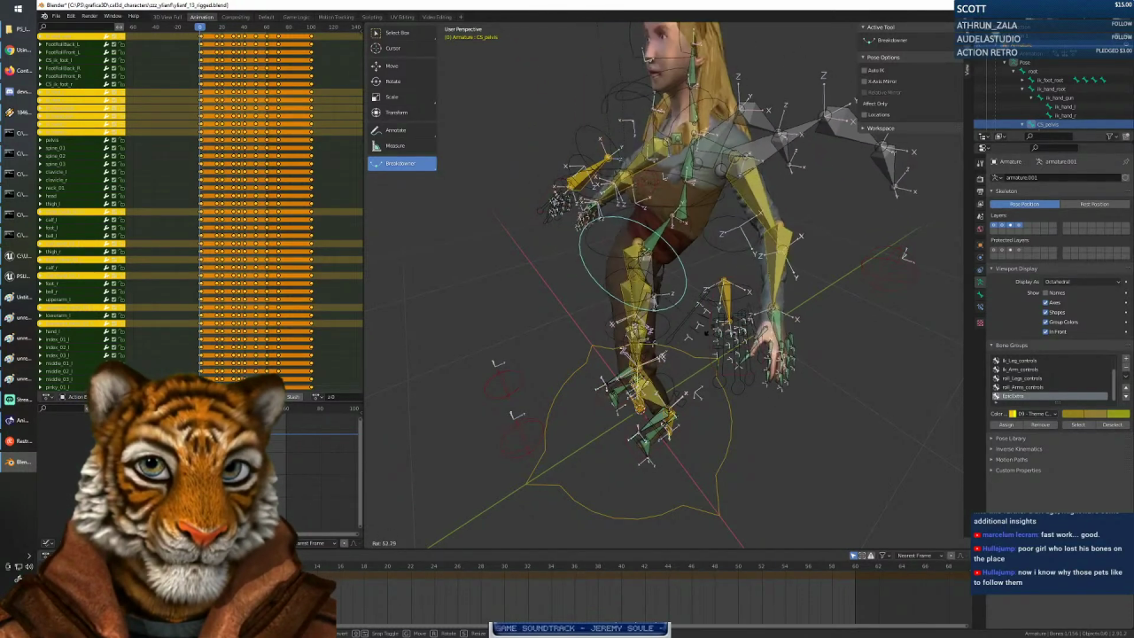
{"action": "right_click", "coordinate": [706, 333]}
{"action": "middle_click_drag", "start_coordinate": [707, 206], "coordinate": [831, 53]}
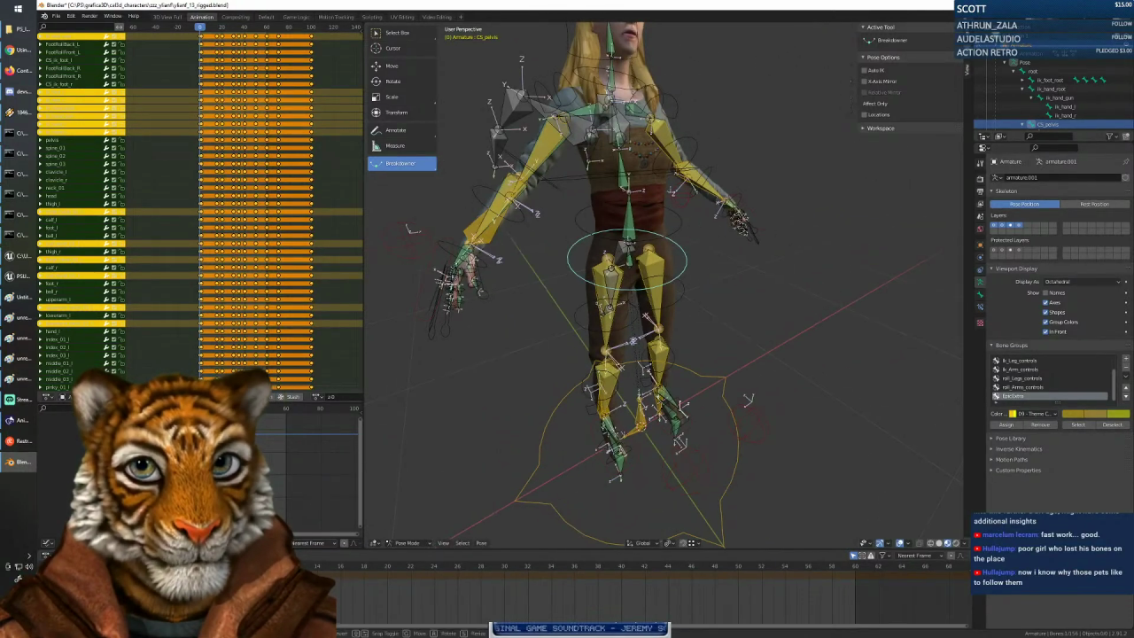
{"action": "key", "text": "r"}
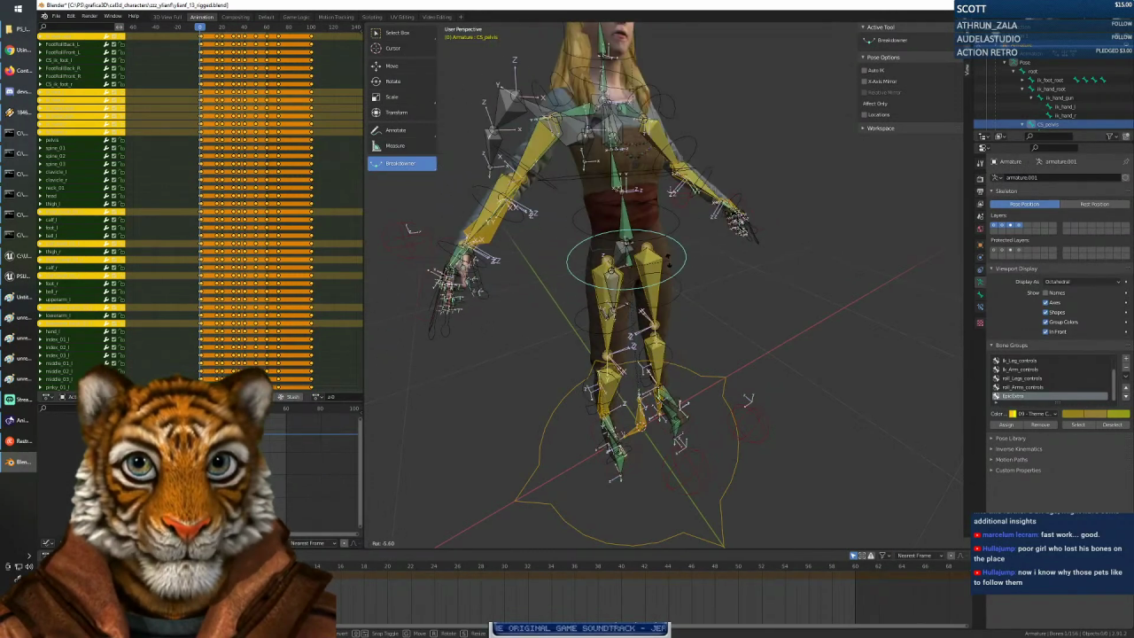
{"action": "right_click", "coordinate": [669, 263]}
{"action": "middle_click_drag", "start_coordinate": [668, 263], "coordinate": [630, 288]}
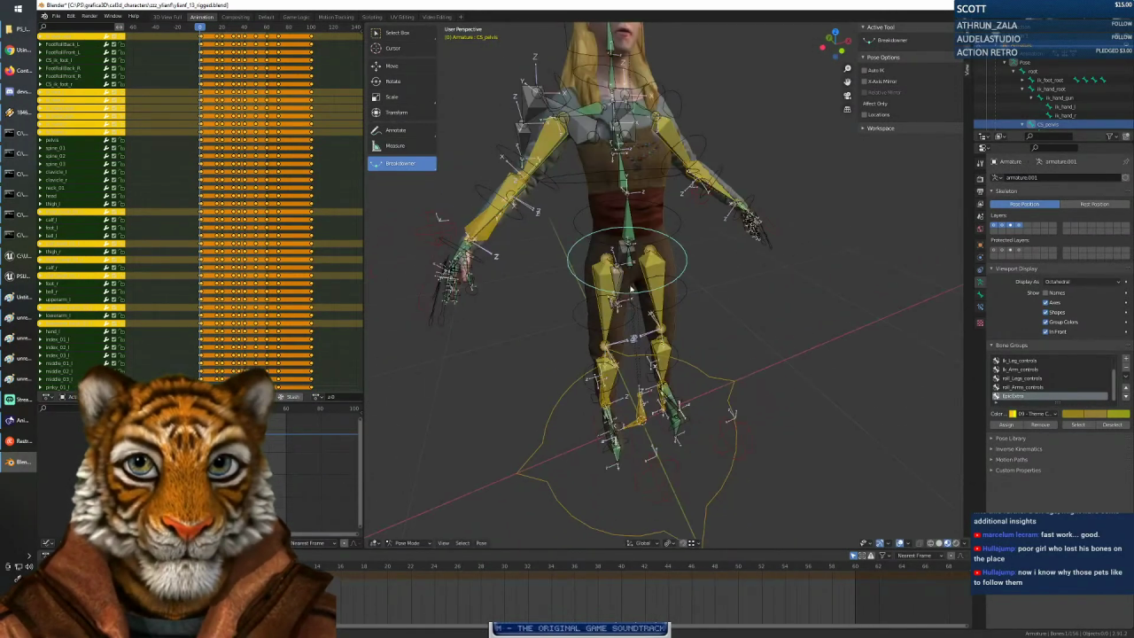
Try rotating the right upper arm and right lower arm controls to test the arm's movement.
{"action": "left_click", "coordinate": [511, 156]}
{"action": "key", "text": "r"}
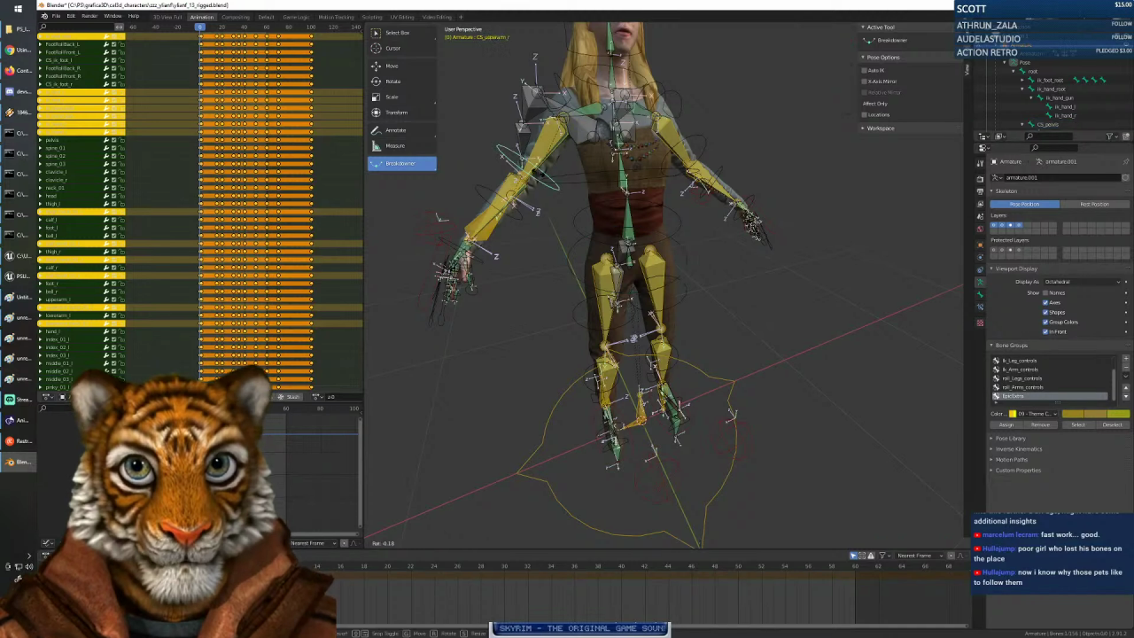
{"action": "left_click", "coordinate": [523, 188]}
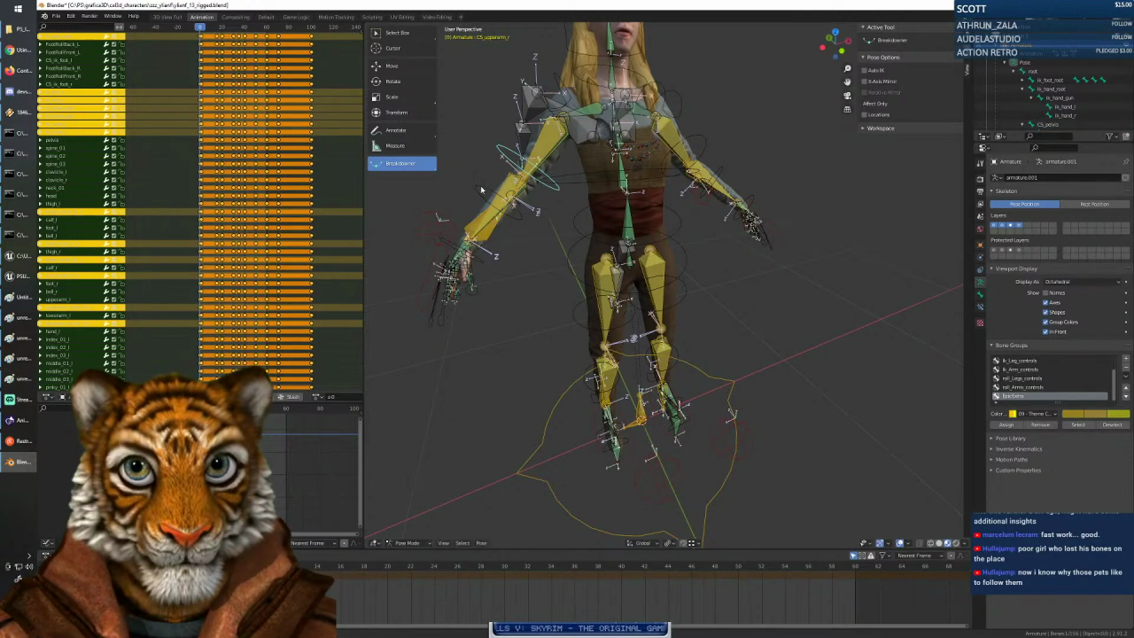
{"action": "left_click", "coordinate": [480, 186]}
{"action": "key", "text": "r"}
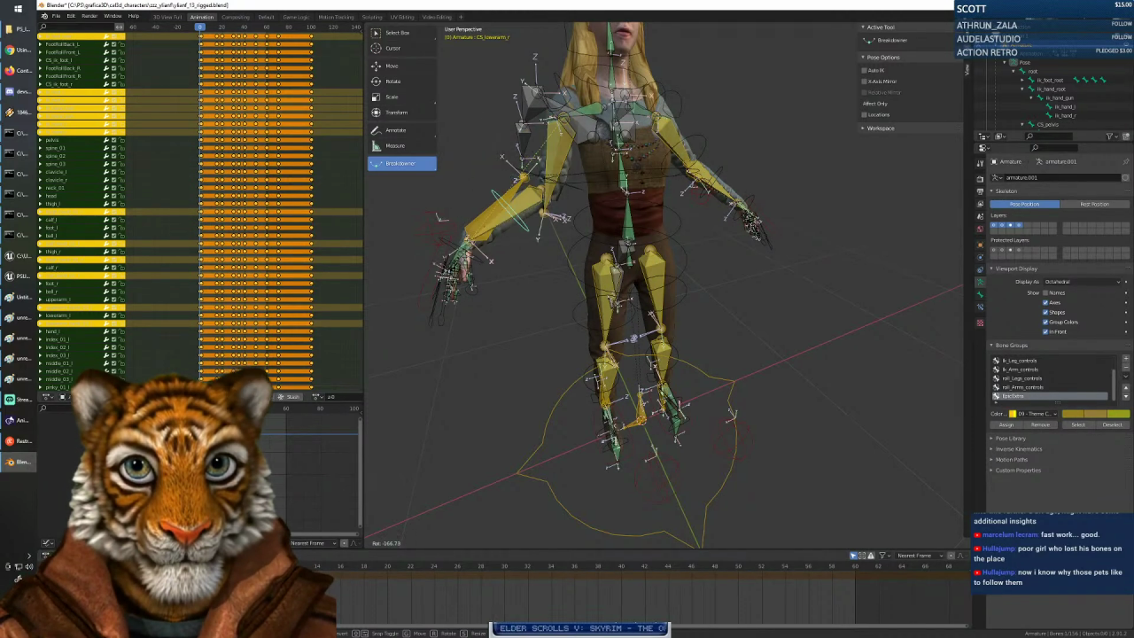
{"action": "left_click", "coordinate": [545, 251]}
{"action": "mouse_move", "coordinate": [545, 252]}
{"action": "middle_mouse_down"}
{"action": "mouse_move", "coordinate": [631, 251]}
{"action": "mouse_move", "coordinate": [540, 248]}
{"action": "middle_mouse_up"}
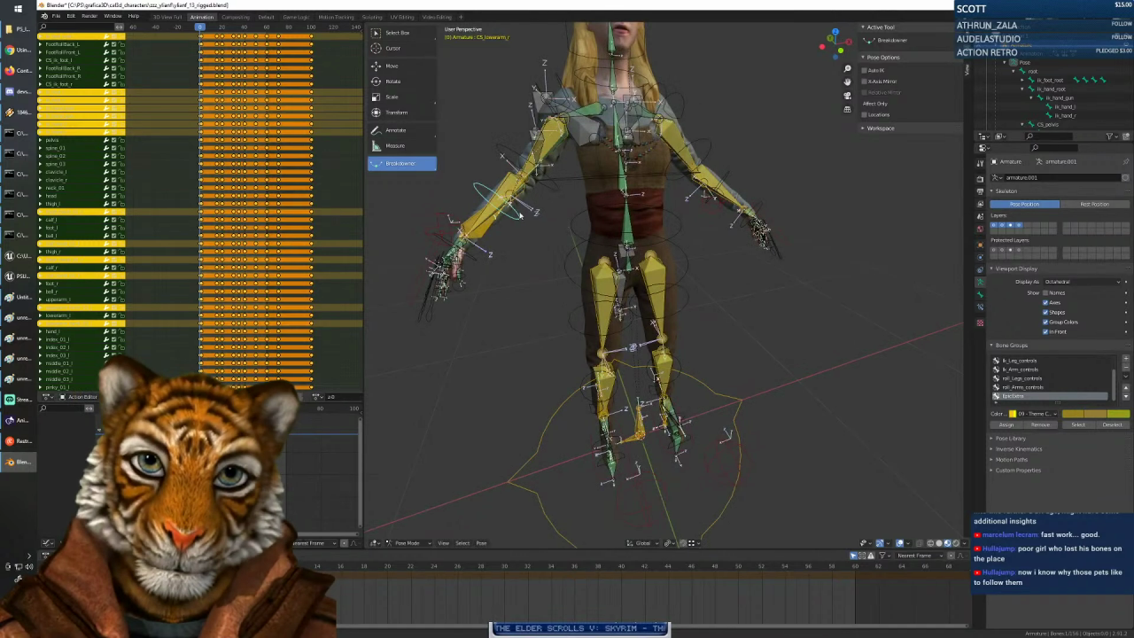
Save the Blender file under its existing name.
{"action": "left_click", "coordinate": [56, 16]}
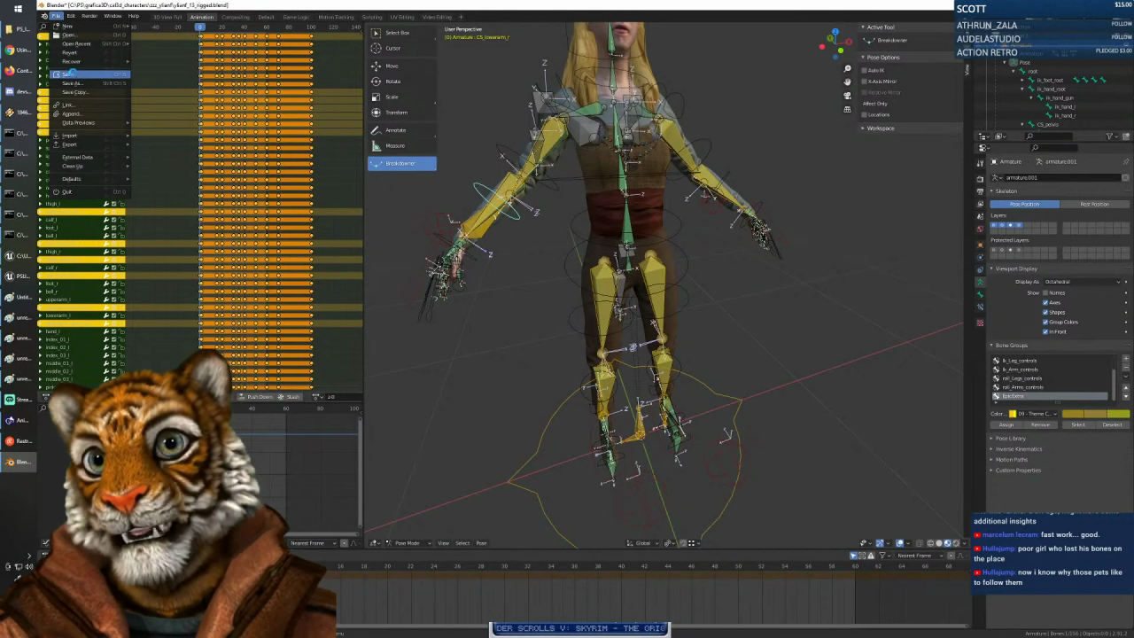
{"action": "left_click", "coordinate": [60, 74]}
Move the animation to a frame with raised arms and spread legs, and examine the waist seam between torso and pants.
{"action": "scroll", "coordinate": [632, 259], "scroll_direction": "up", "scroll_amount": 5}
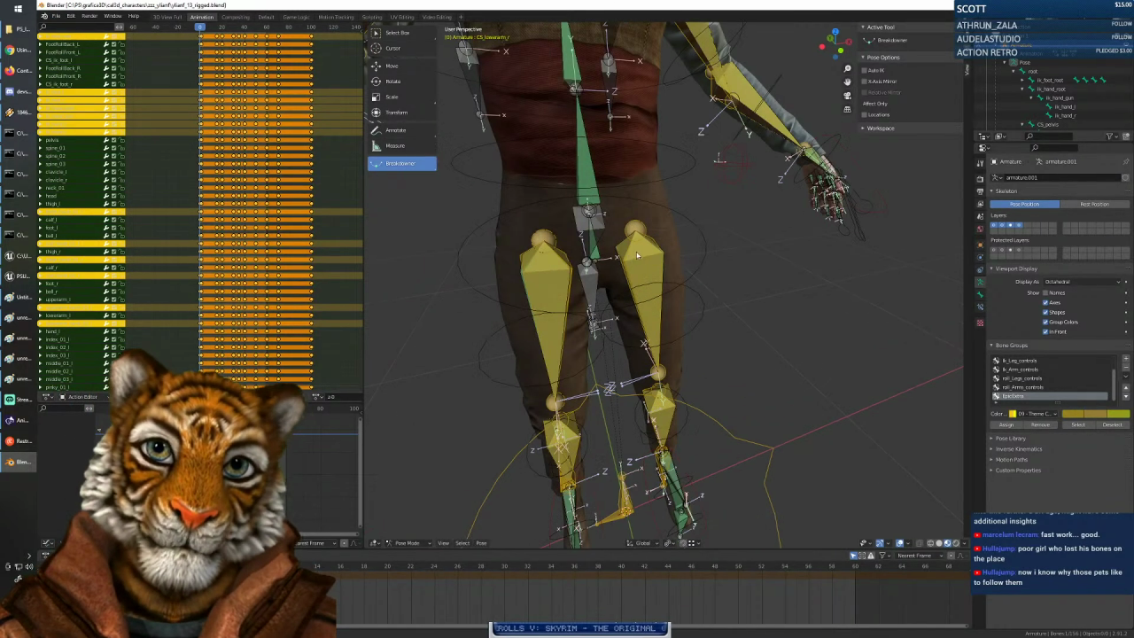
{"action": "scroll", "coordinate": [675, 302], "scroll_direction": "up", "scroll_amount": 2}
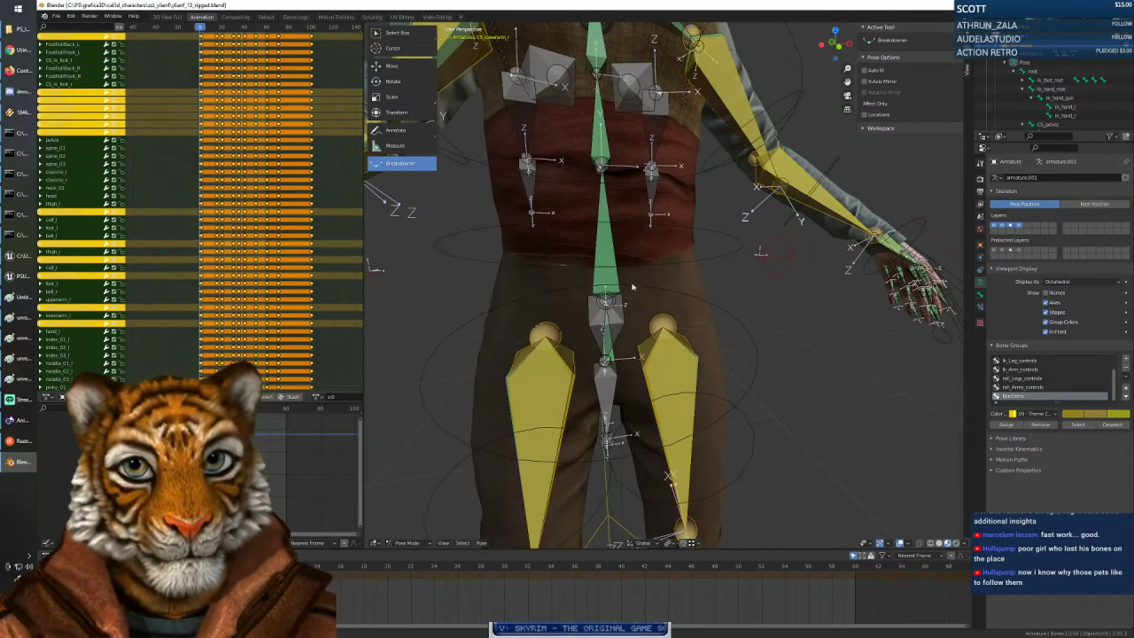
{"action": "scroll", "coordinate": [620, 310], "scroll_direction": "up", "scroll_amount": 3}
{"action": "middle_click_drag", "start_coordinate": [614, 313], "coordinate": [642, 322], "text": "shift"}
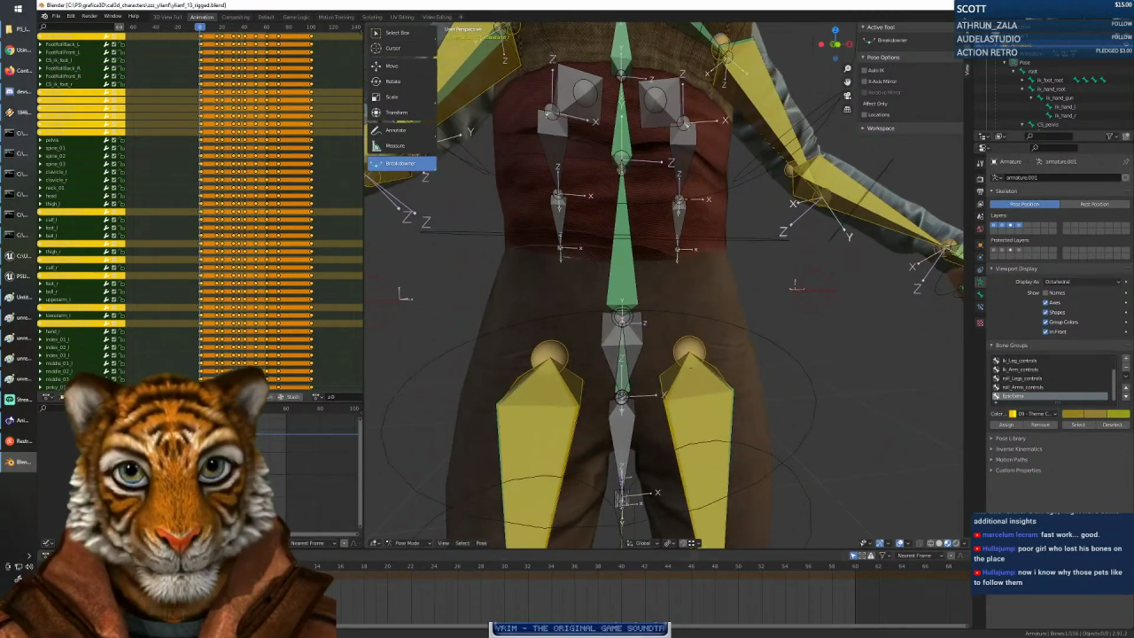
{"action": "left_click_drag", "start_coordinate": [164, 565], "coordinate": [247, 565]}
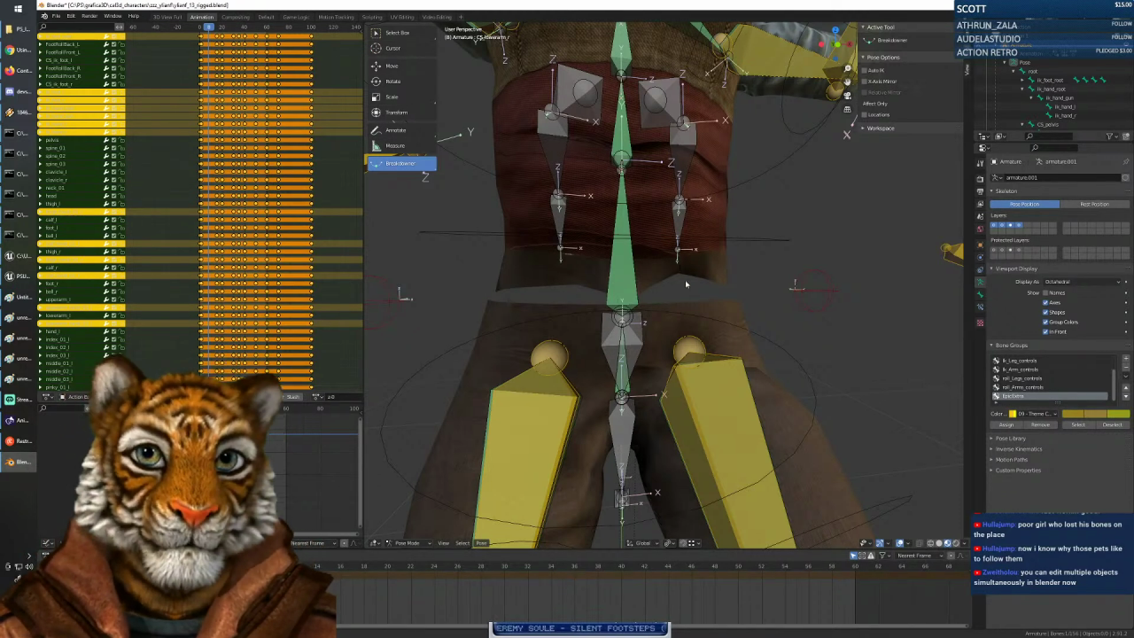
Try weight painting the pants and torso meshes together, and undo back to only the pants selected in Object Mode.
{"action": "left_click", "coordinate": [695, 311]}
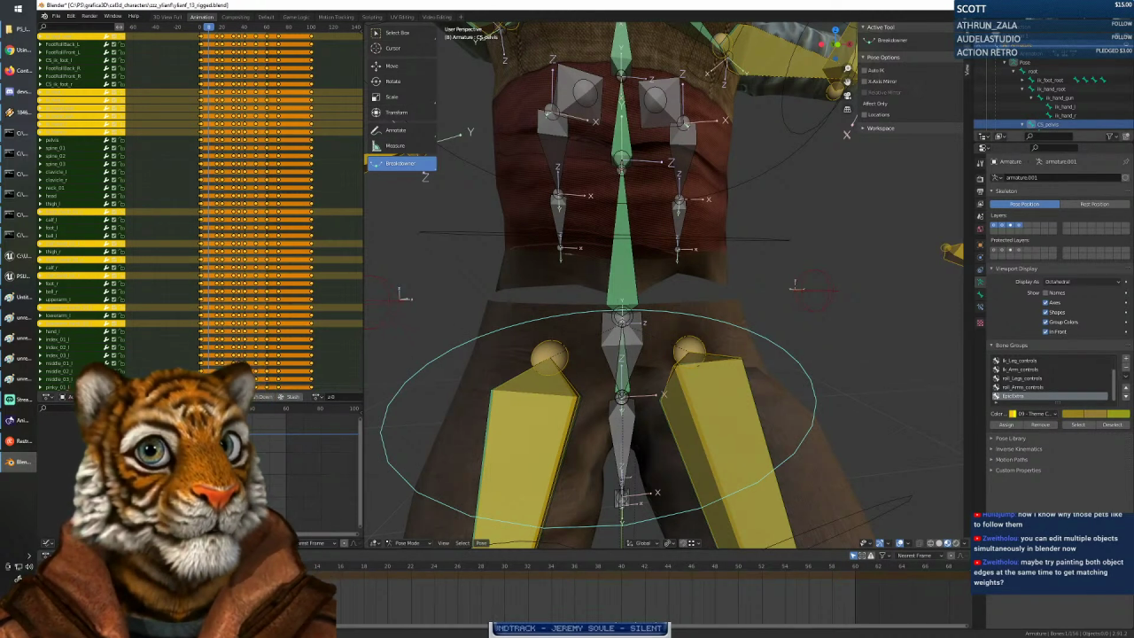
{"action": "scroll", "coordinate": [1045, 97], "scroll_direction": "up", "scroll_amount": 3}
{"action": "left_click", "coordinate": [720, 313]}
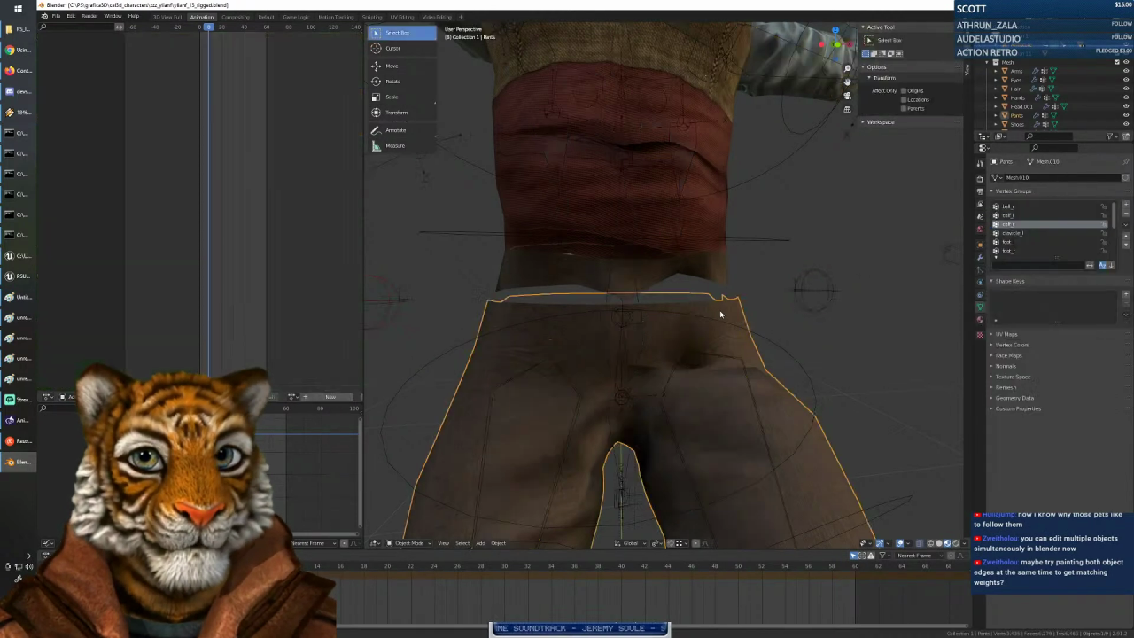
{"action": "left_click", "coordinate": [720, 278], "text": "shift"}
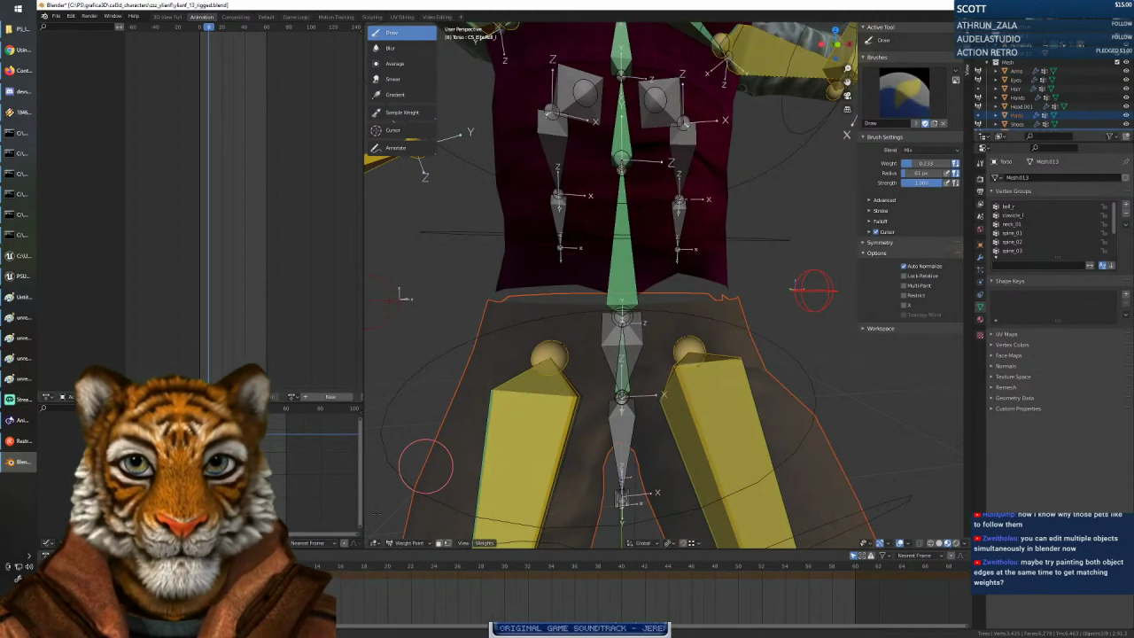
{"action": "key", "text": "ctrl+z"}
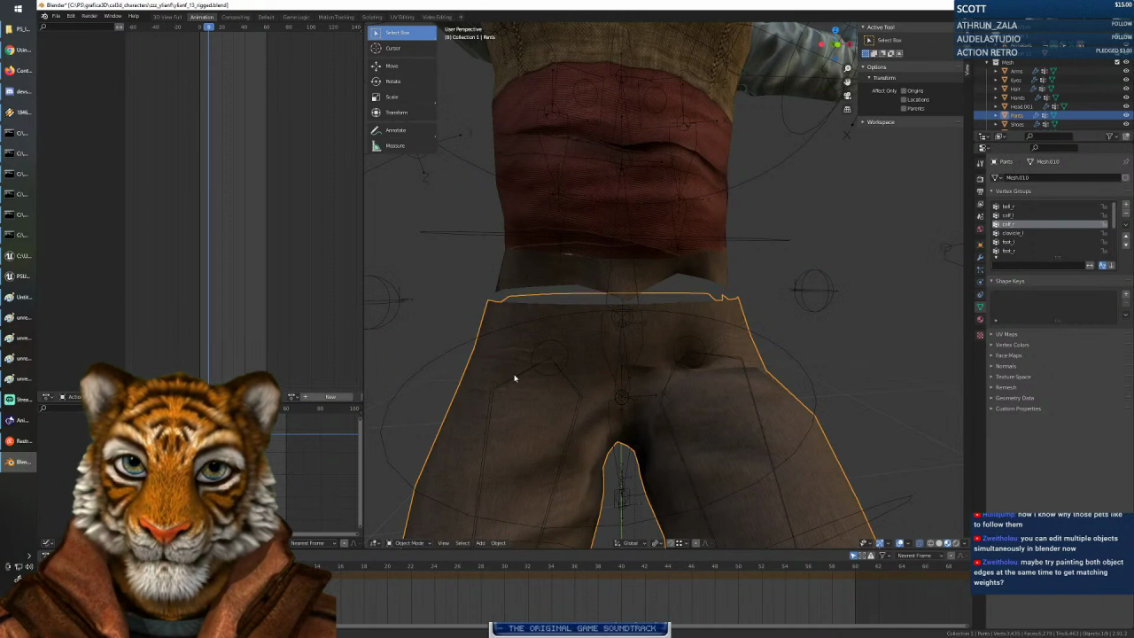
Return to Object Mode and select the pants and torso meshes together.
{"action": "left_click", "coordinate": [407, 543]}
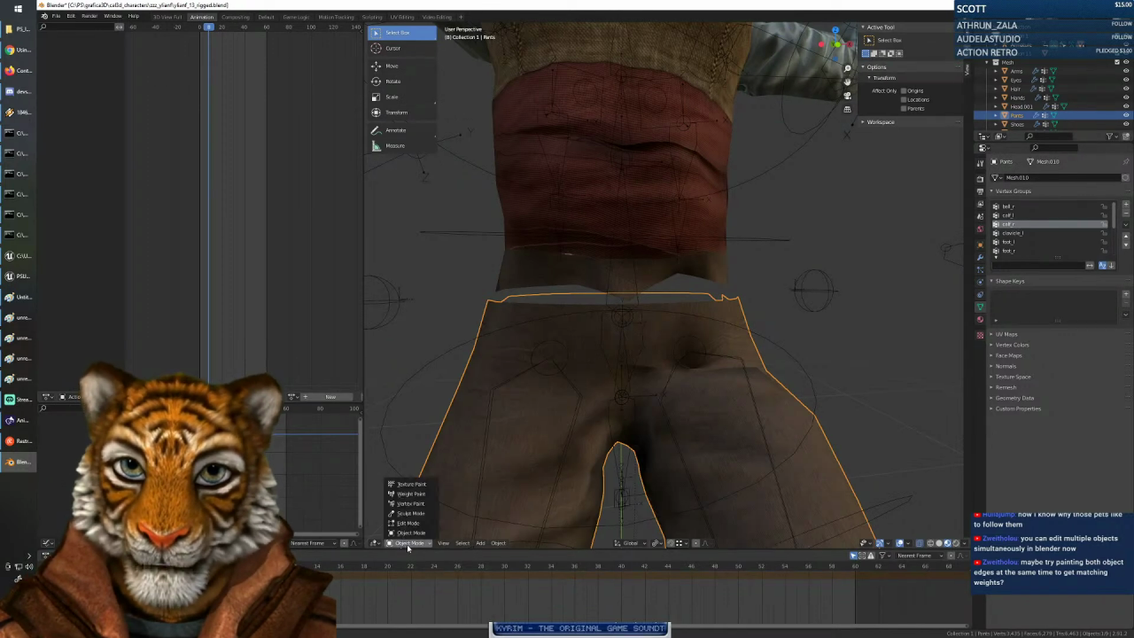
{"action": "key", "text": "ctrl+shift+z"}
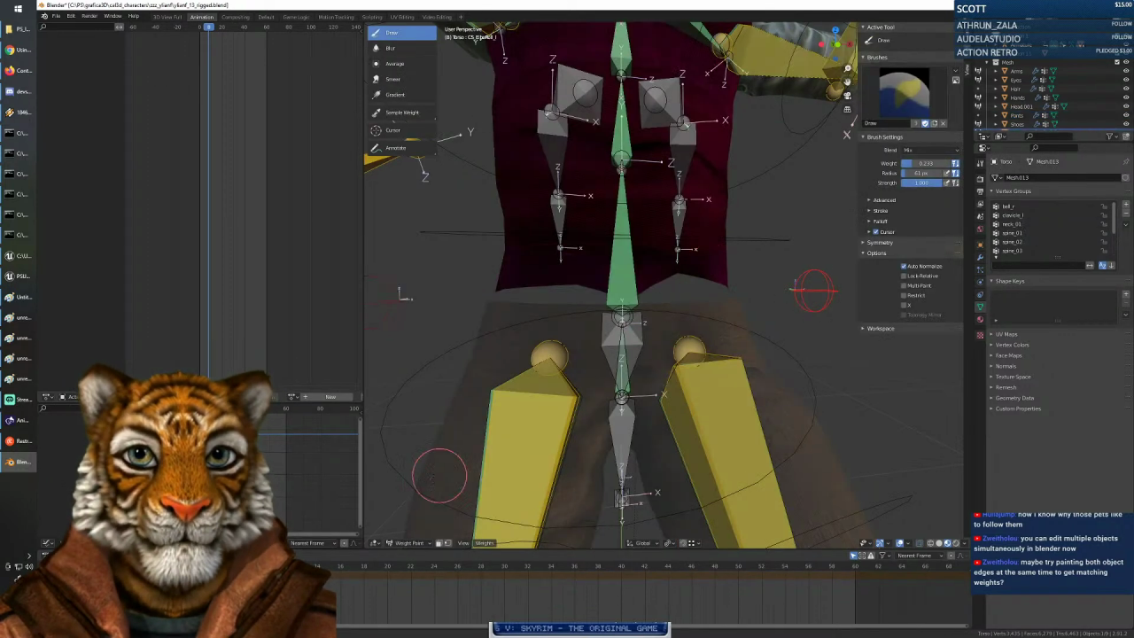
{"action": "left_click", "coordinate": [407, 543]}
{"action": "left_click", "coordinate": [403, 529]}
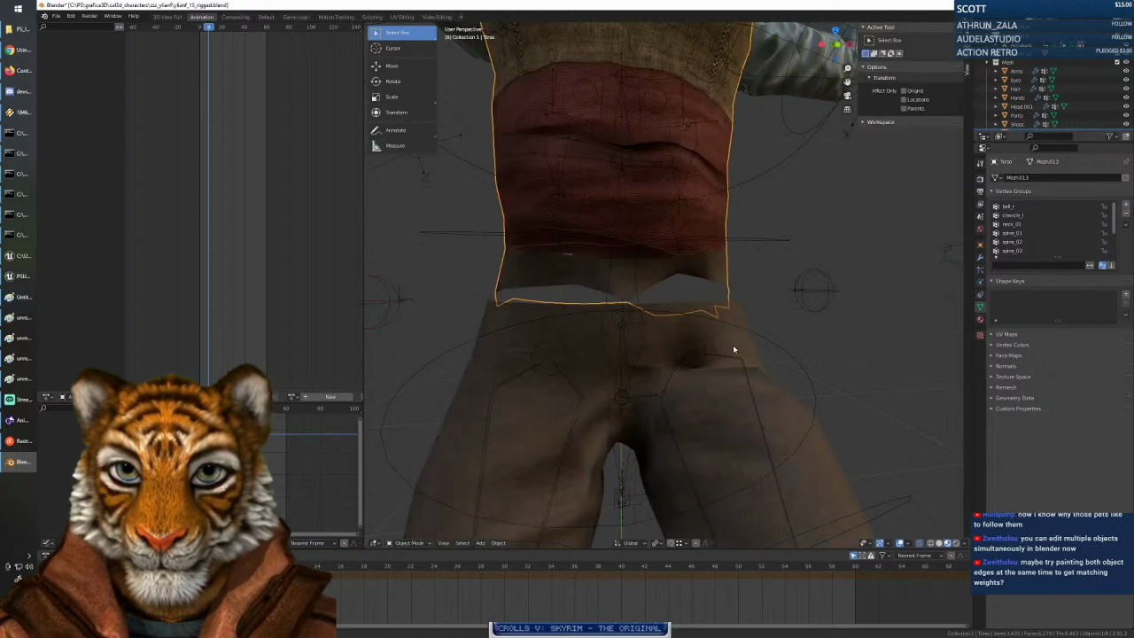
{"action": "left_click", "coordinate": [742, 311]}
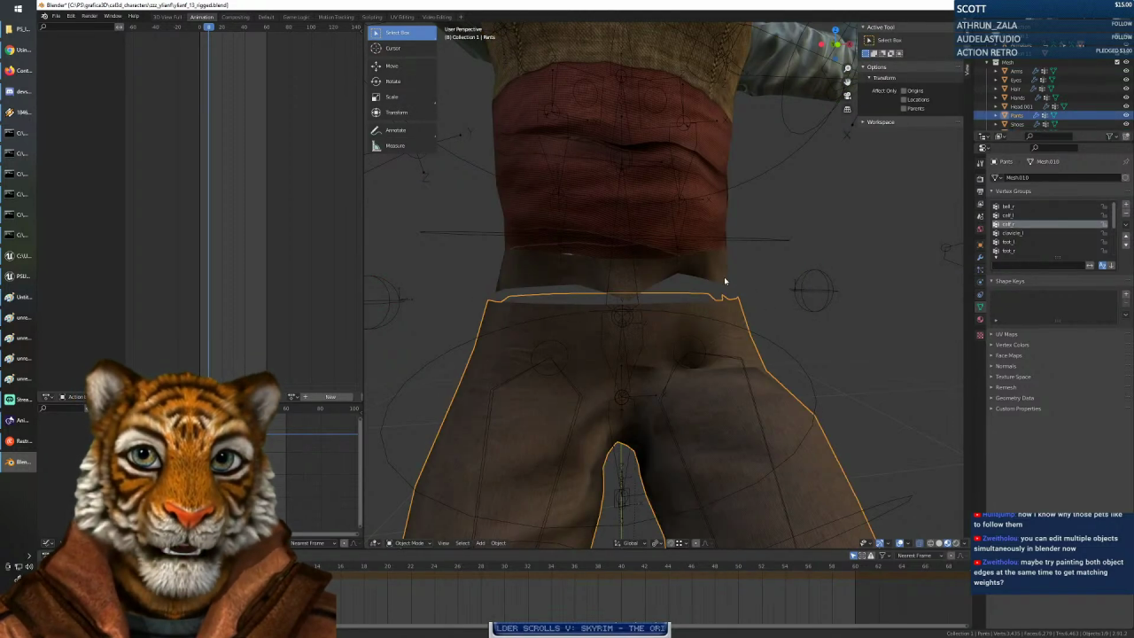
{"action": "left_click", "coordinate": [689, 321], "text": "shift"}
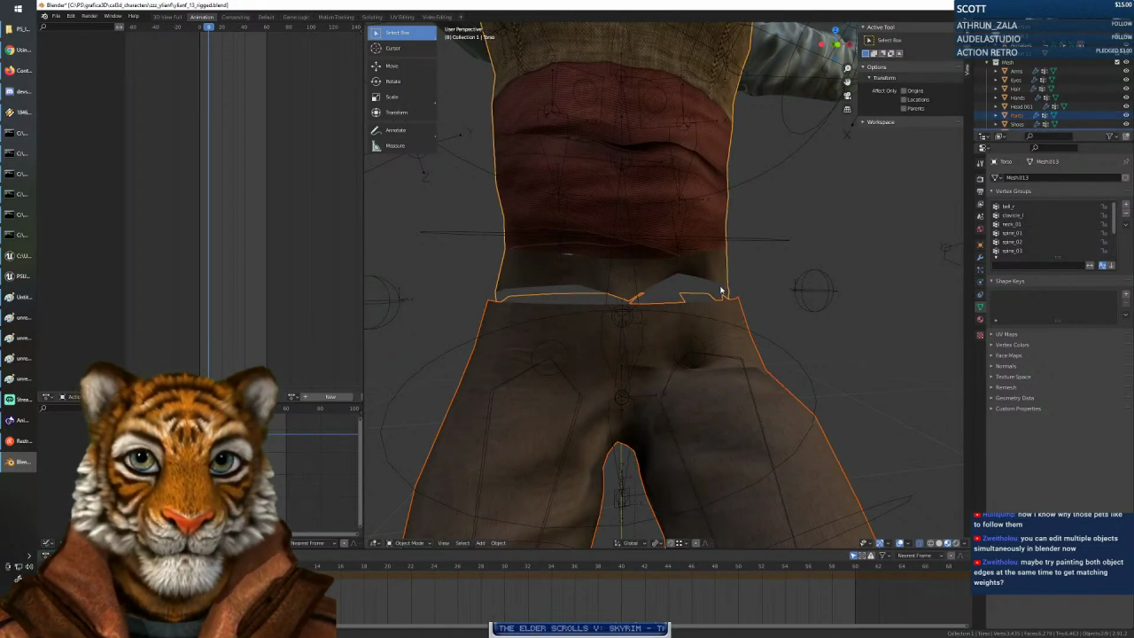
Check the waist seam of both meshes in wireframe and solid shading, and return to material preview.
{"action": "scroll", "coordinate": [722, 308], "scroll_direction": "up", "scroll_amount": 5}
{"action": "scroll", "coordinate": [721, 304], "scroll_direction": "down", "scroll_amount": 5}
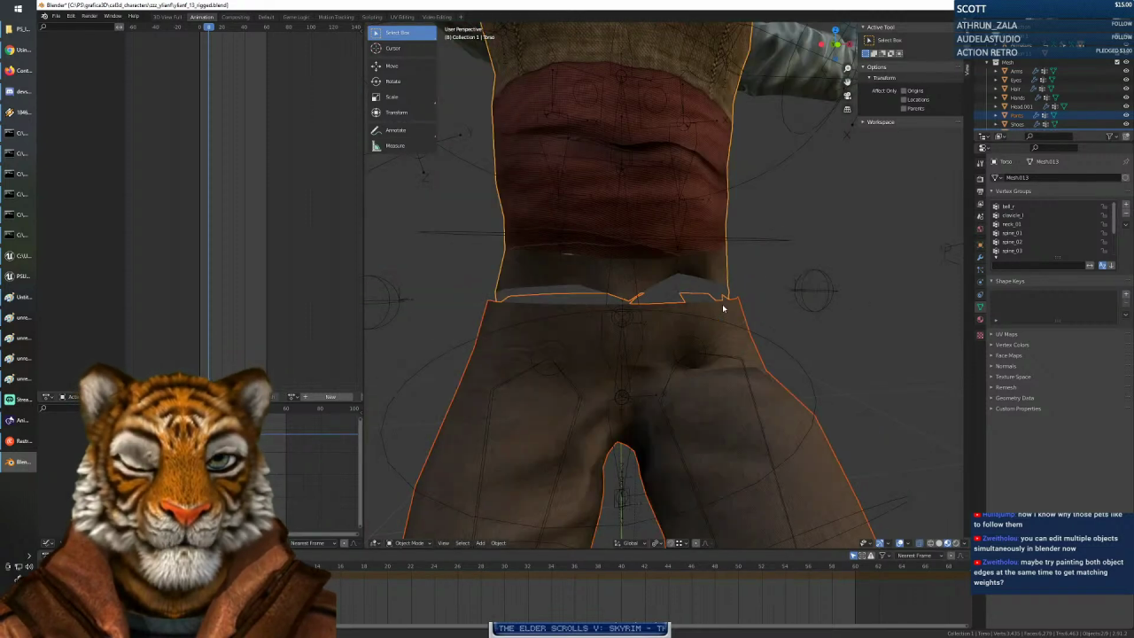
{"action": "scroll", "coordinate": [722, 304], "scroll_direction": "down", "scroll_amount": 1}
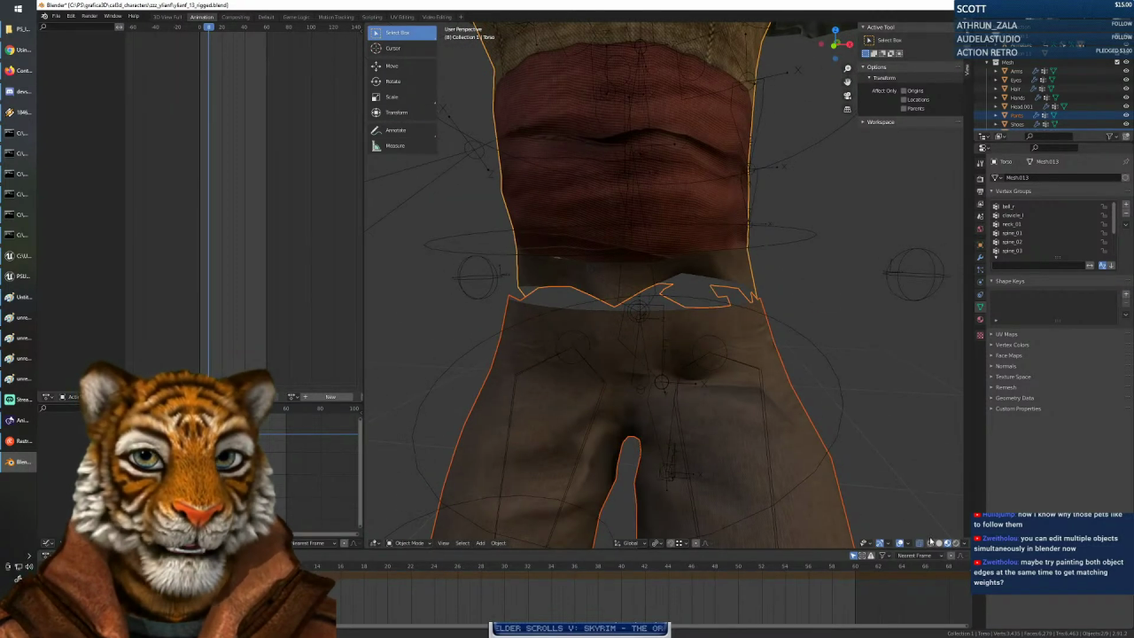
{"action": "left_click", "coordinate": [929, 542]}
{"action": "left_click", "coordinate": [938, 543]}
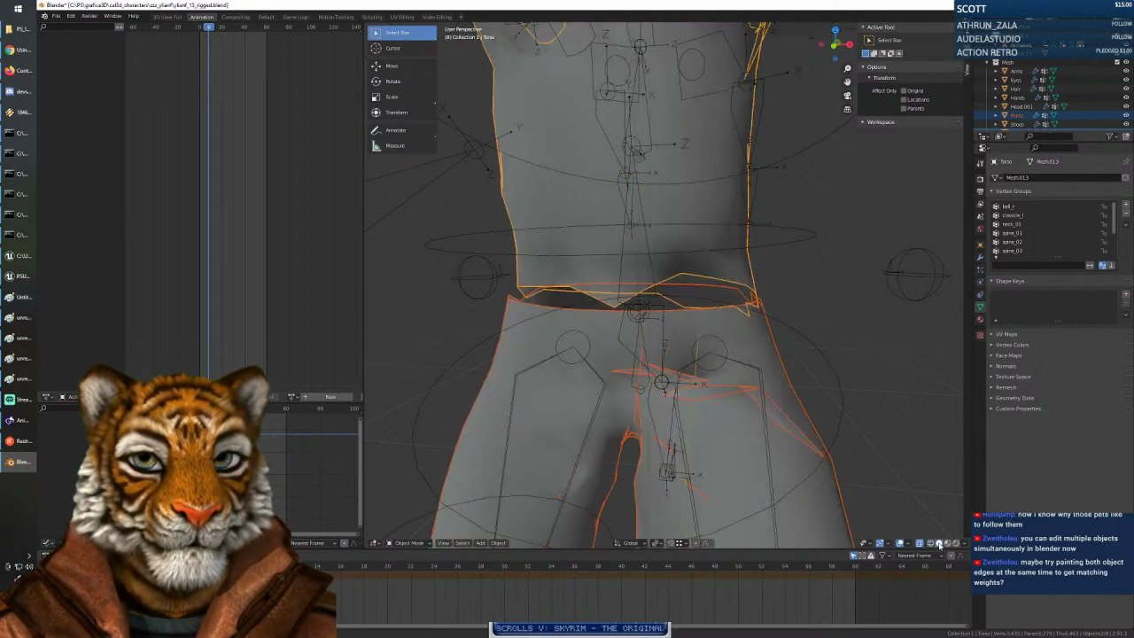
{"action": "left_click", "coordinate": [946, 543]}
{"action": "middle_click_drag", "start_coordinate": [895, 468], "coordinate": [744, 370]}
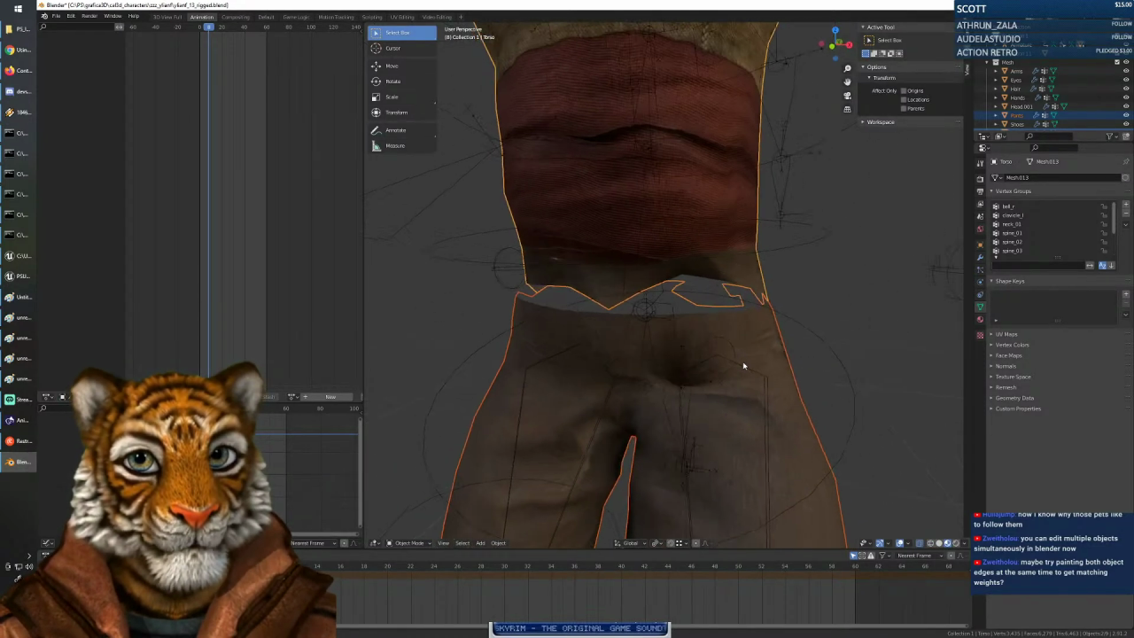
Enter Edit Mode on the pants and torso together and set the timeline to frame 0.
{"action": "key", "text": "Tab"}
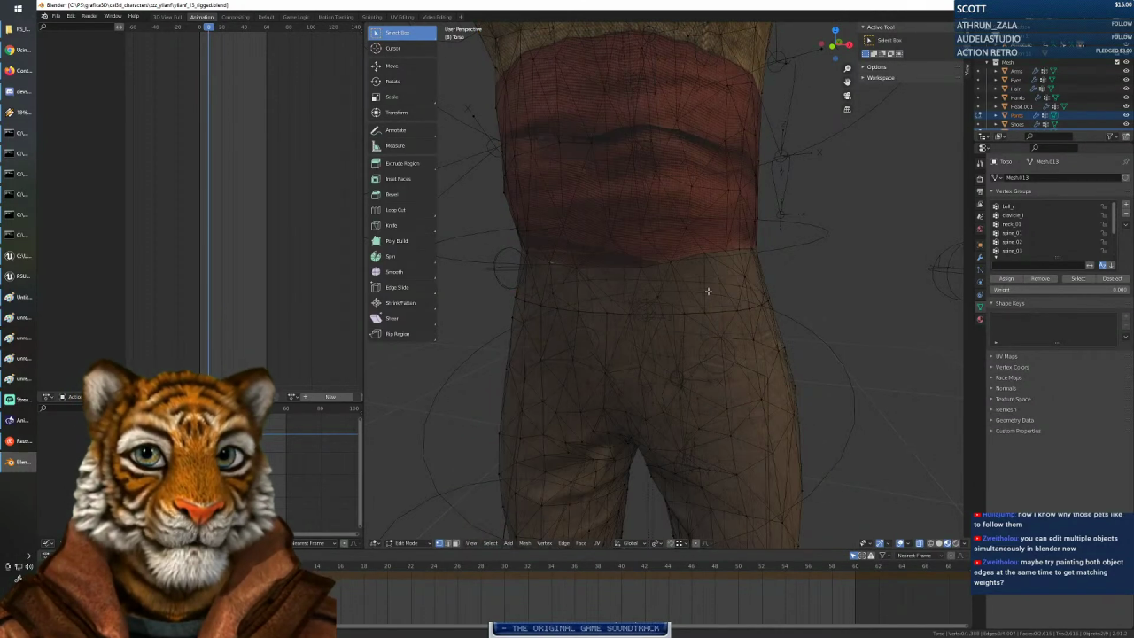
{"action": "scroll", "coordinate": [710, 333], "scroll_direction": "up", "scroll_amount": 5}
{"action": "scroll", "coordinate": [712, 333], "scroll_direction": "up", "scroll_amount": 2}
{"action": "scroll", "coordinate": [711, 333], "scroll_direction": "down", "scroll_amount": 6}
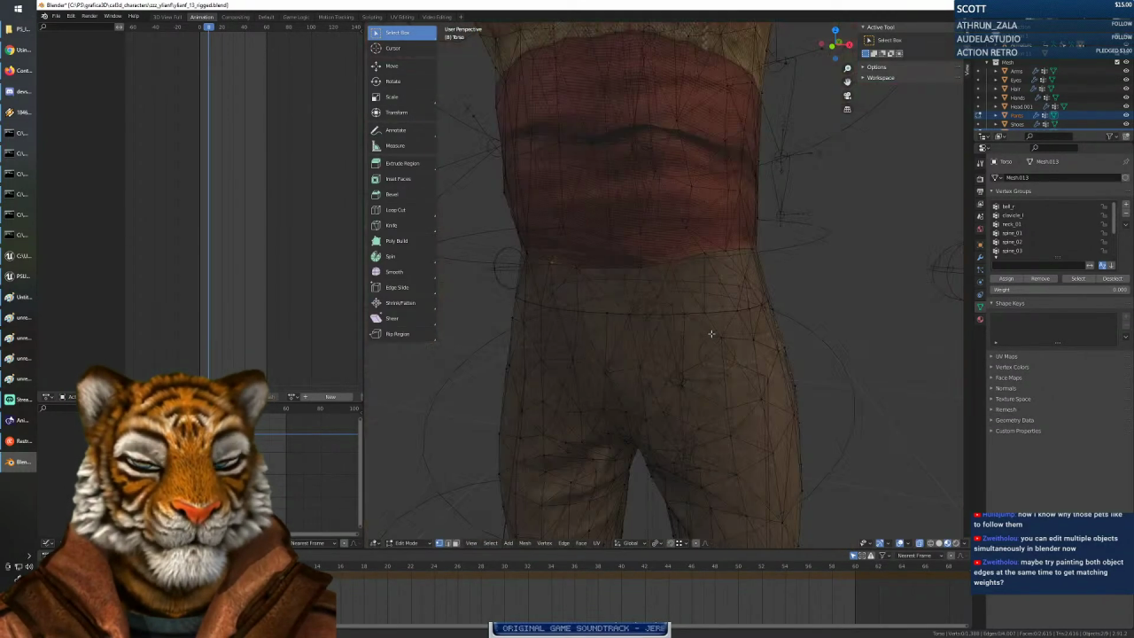
{"action": "middle_click_drag", "start_coordinate": [711, 333], "coordinate": [730, 289]}
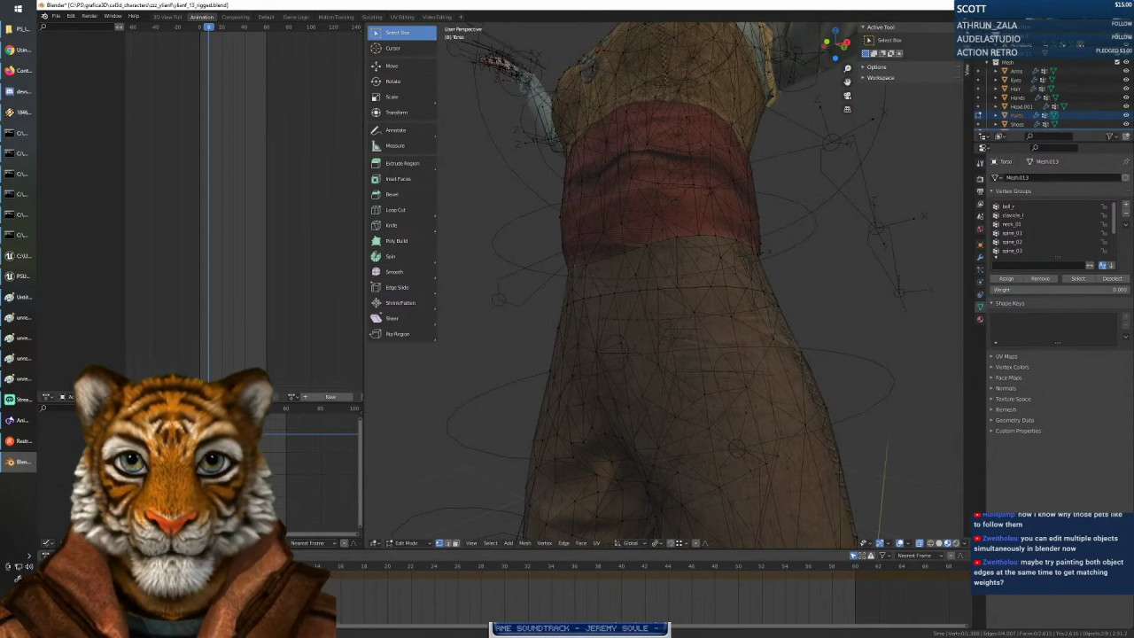
{"action": "left_click_drag", "start_coordinate": [244, 565], "coordinate": [232, 565]}
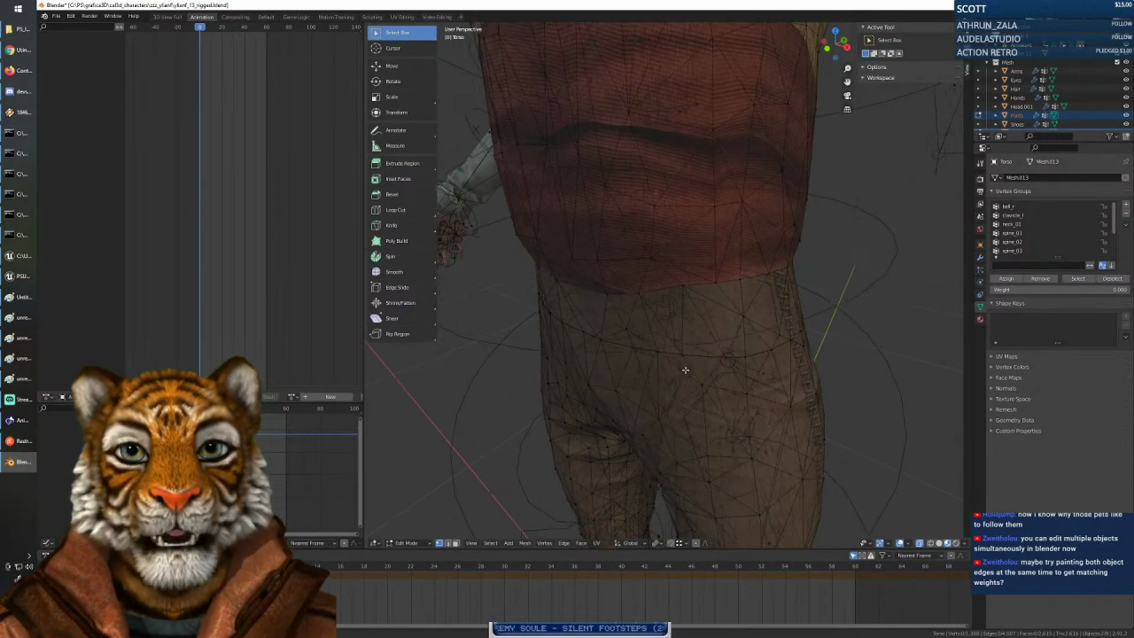
Toggle the viewport's X-ray display and hide the armature so only the character meshes are shown.
{"action": "left_click", "coordinate": [919, 543]}
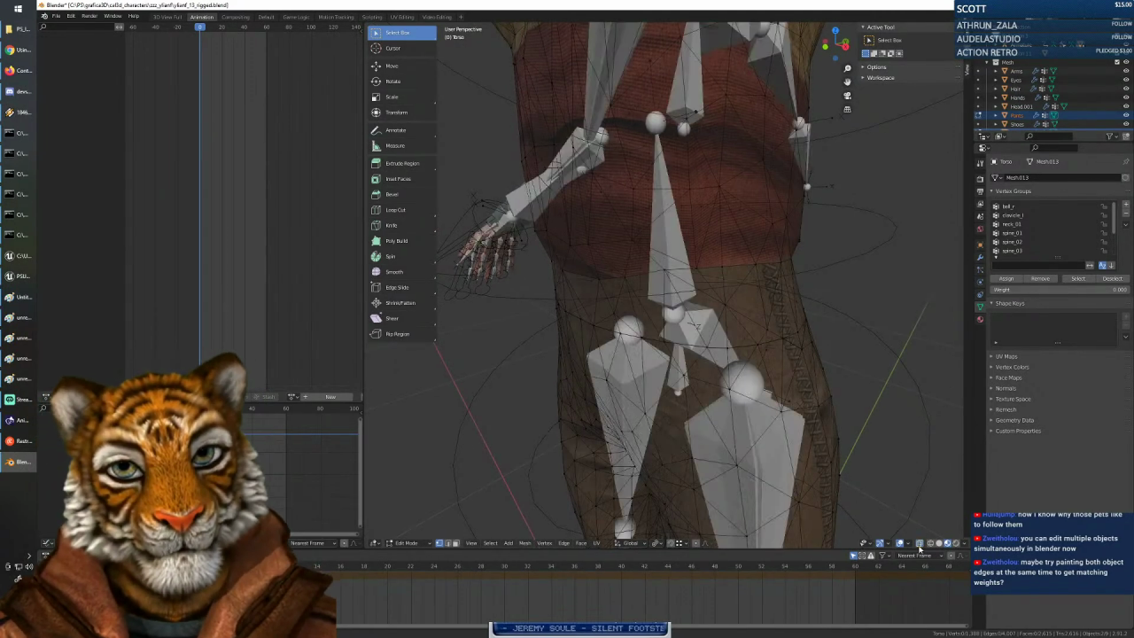
{"action": "scroll", "coordinate": [675, 342], "scroll_direction": "up", "scroll_amount": 4}
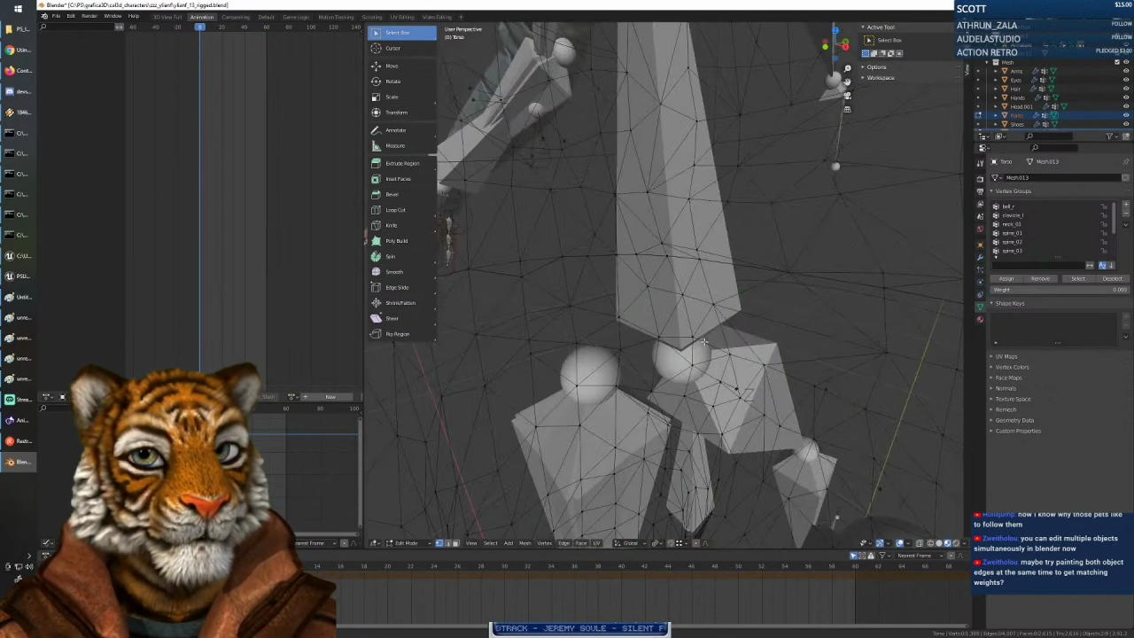
{"action": "middle_click_drag", "start_coordinate": [665, 341], "coordinate": [675, 342]}
{"action": "scroll", "coordinate": [675, 343], "scroll_direction": "down", "scroll_amount": 4}
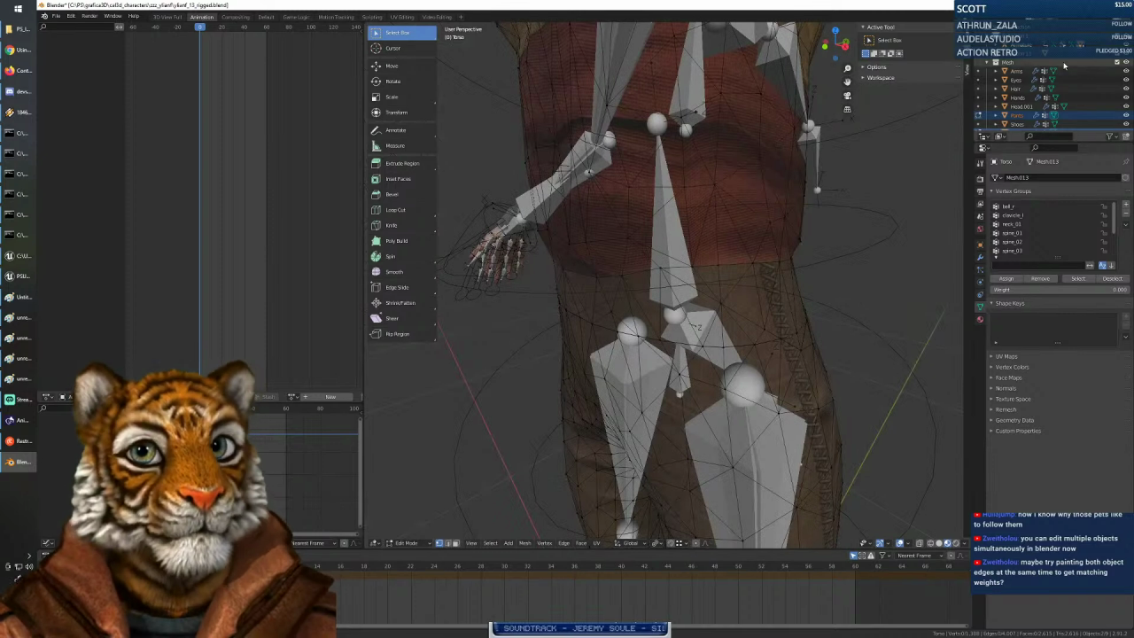
{"action": "left_click", "coordinate": [1124, 44]}
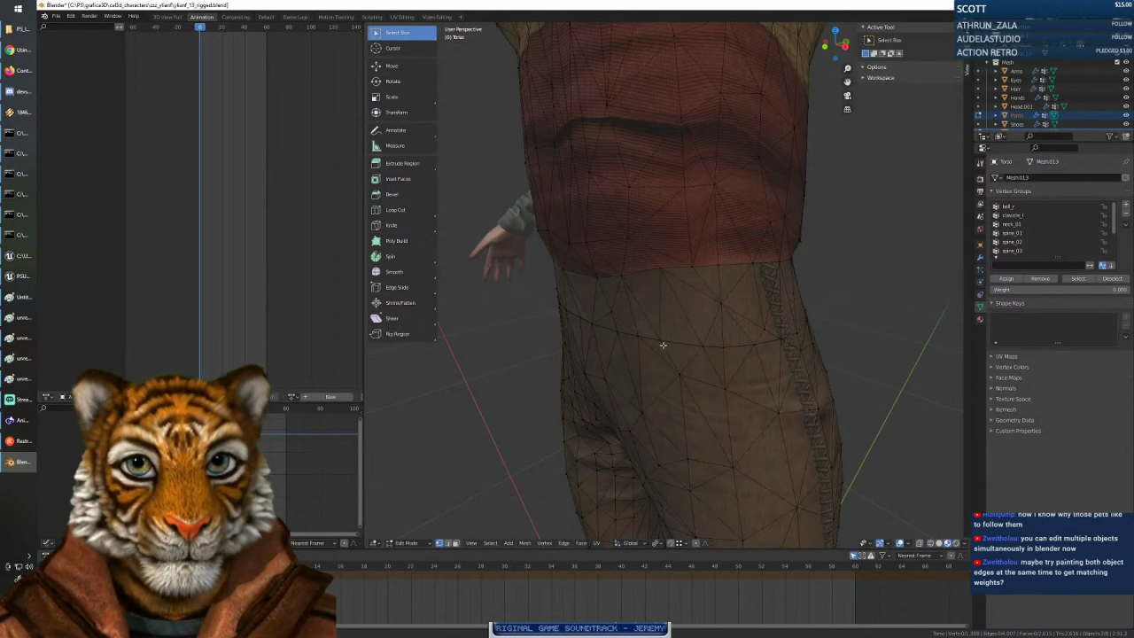
Select individual vertices along the waist overlap to identify the torso's lower edge beneath the pants.
{"action": "left_click", "coordinate": [657, 337]}
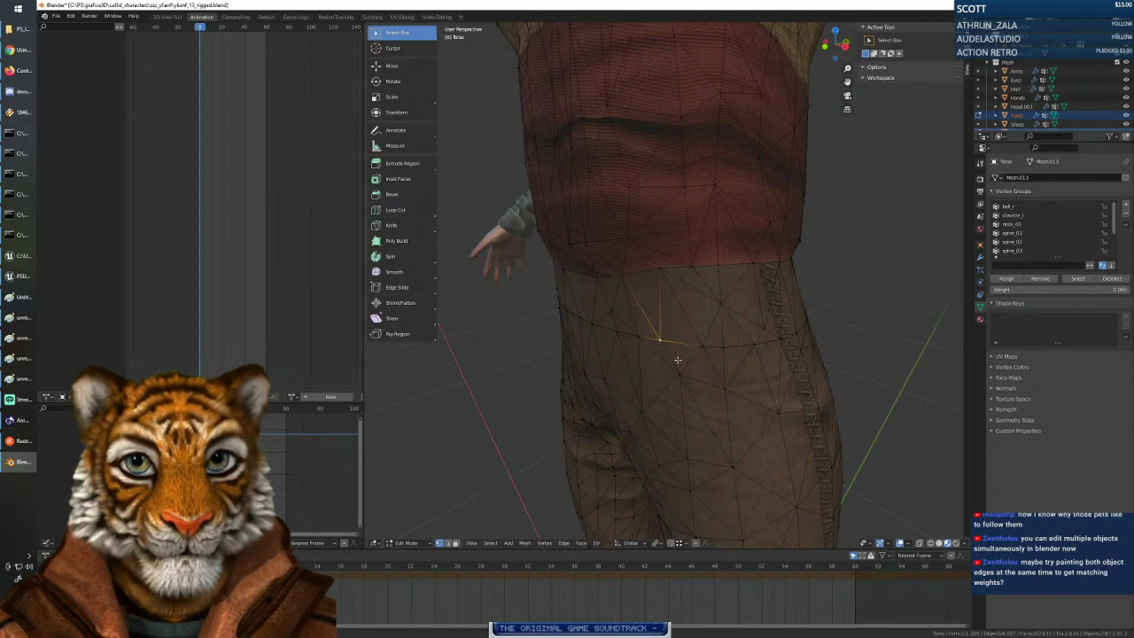
{"action": "middle_click_drag", "start_coordinate": [676, 359], "coordinate": [655, 353]}
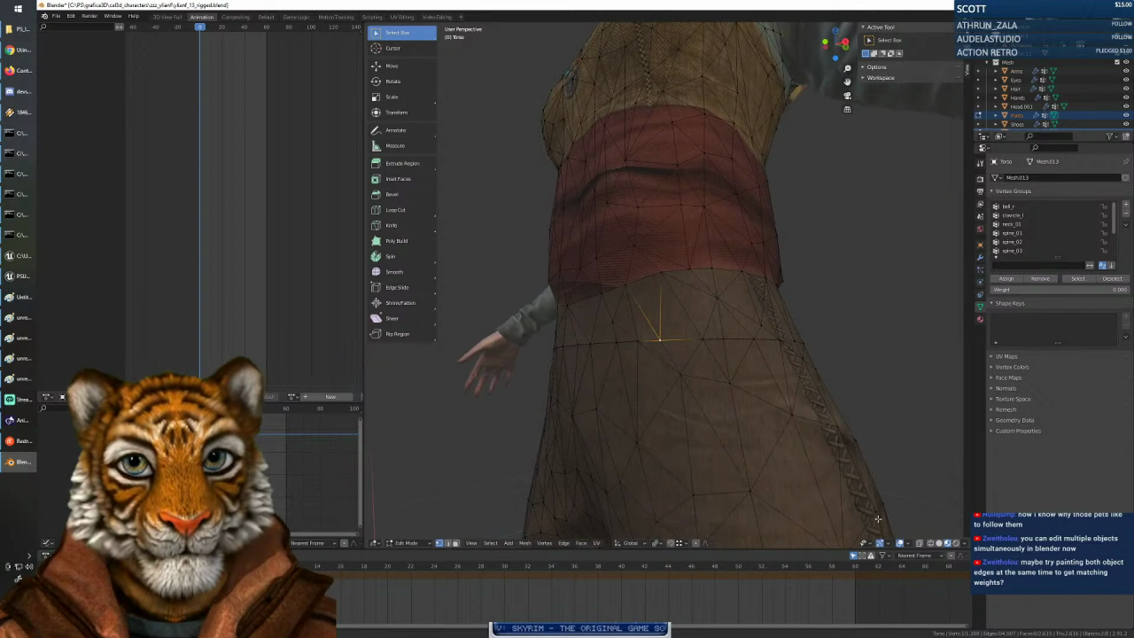
{"action": "left_click", "coordinate": [663, 347]}
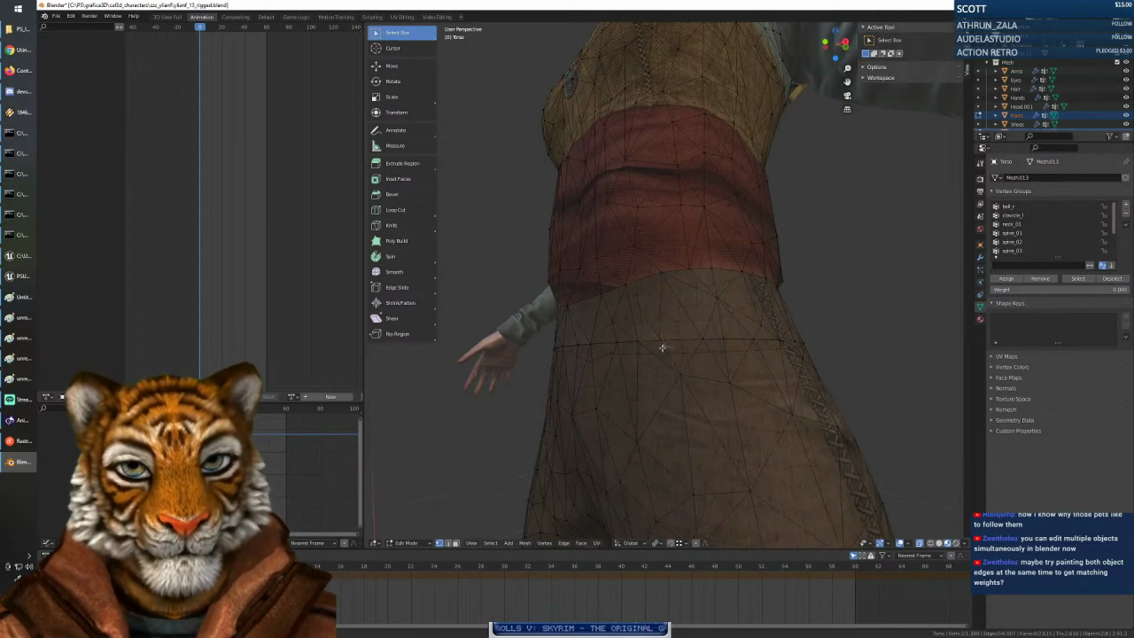
{"action": "middle_click_drag", "start_coordinate": [686, 366], "coordinate": [699, 376]}
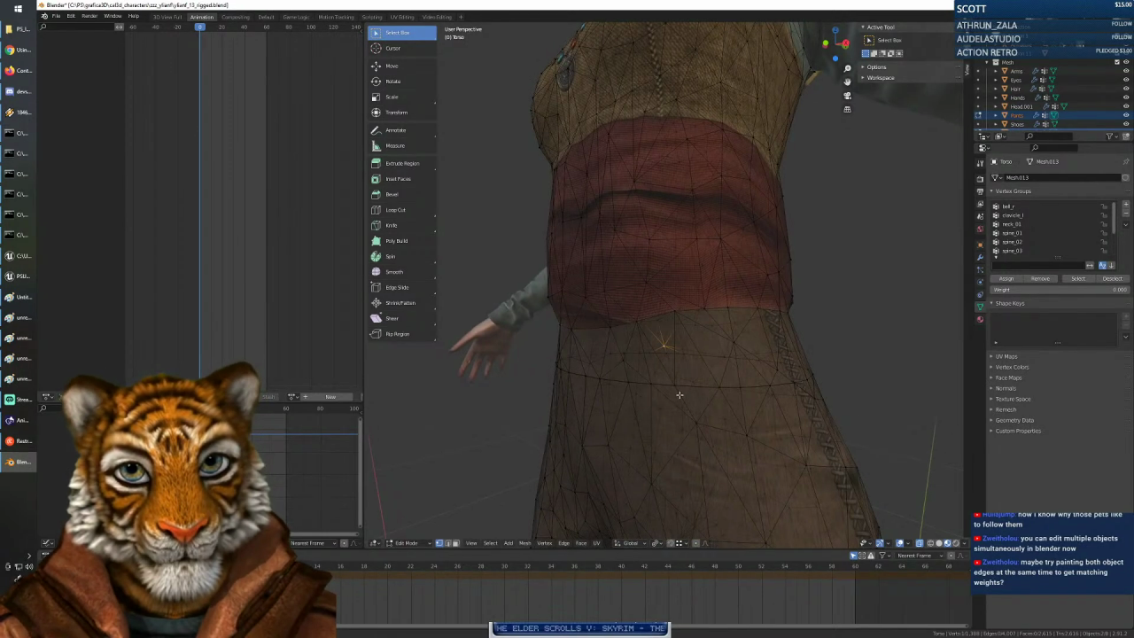
{"action": "left_click", "coordinate": [680, 396]}
{"action": "middle_click_drag", "start_coordinate": [699, 405], "coordinate": [713, 399]}
Select the overlapping torso and pants vertices alternately at one point of the waist seam.
{"action": "left_click", "coordinate": [765, 358]}
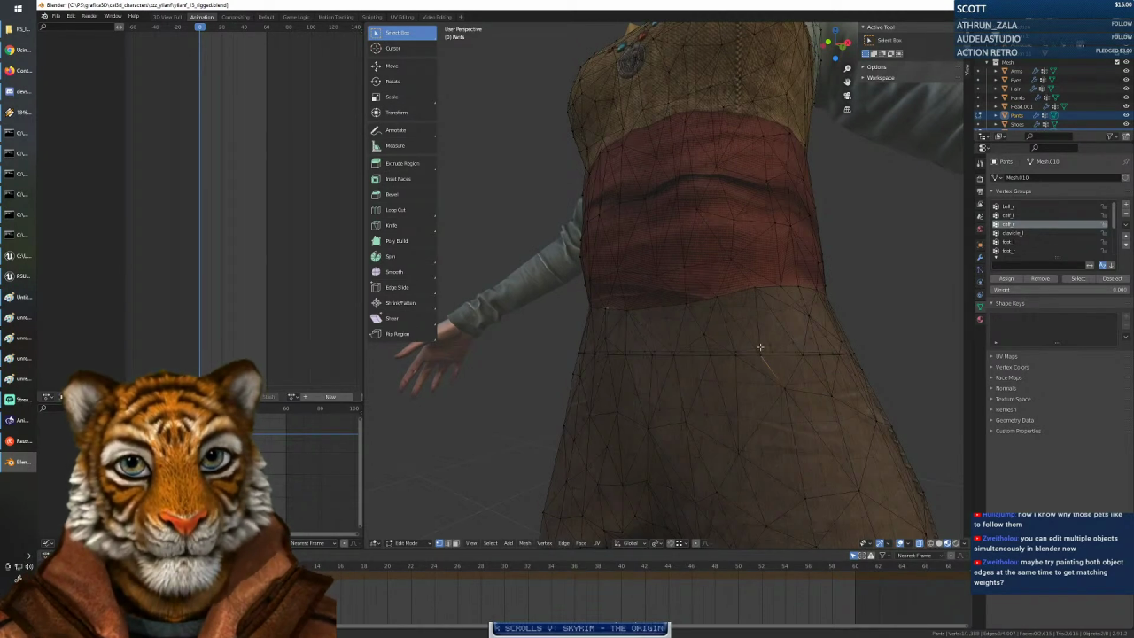
{"action": "left_click", "coordinate": [759, 342]}
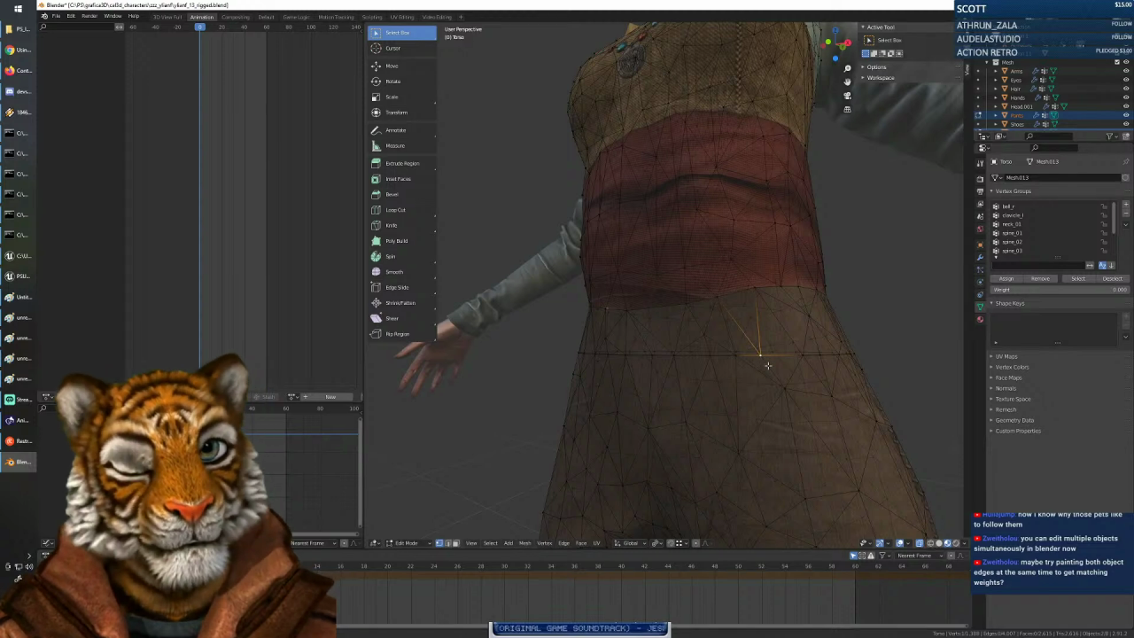
{"action": "left_click", "coordinate": [767, 365]}
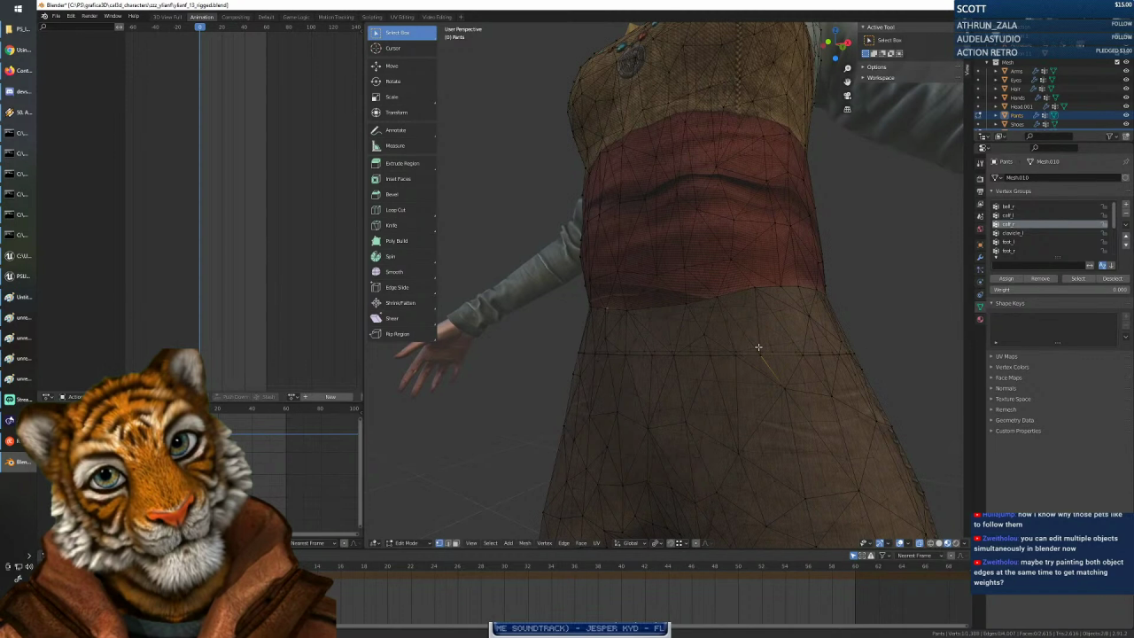
{"action": "left_click", "coordinate": [760, 344]}
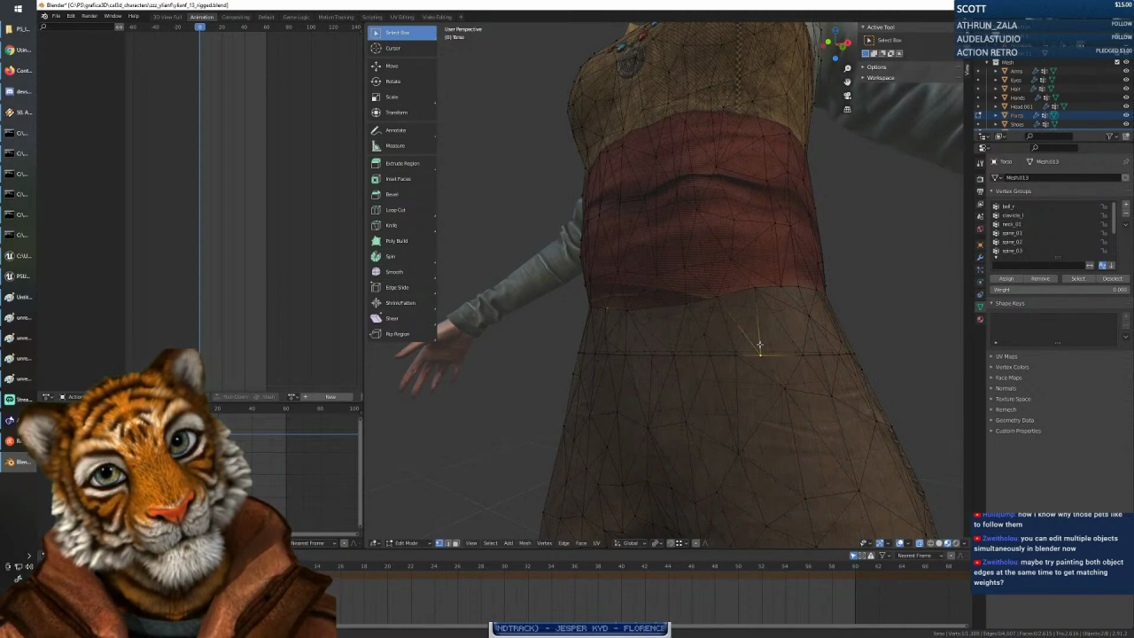
{"action": "left_click", "coordinate": [768, 365]}
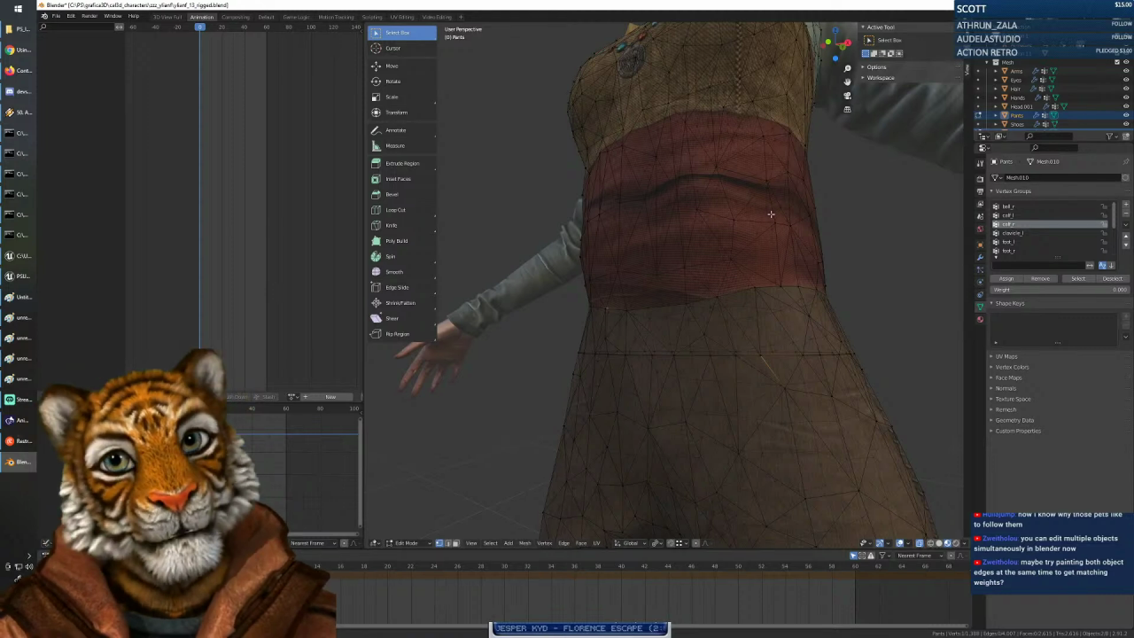
Show the vertex weights of the selected pants vertex in the viewport sidebar and view the seam close up.
{"action": "left_click", "coordinate": [967, 33]}
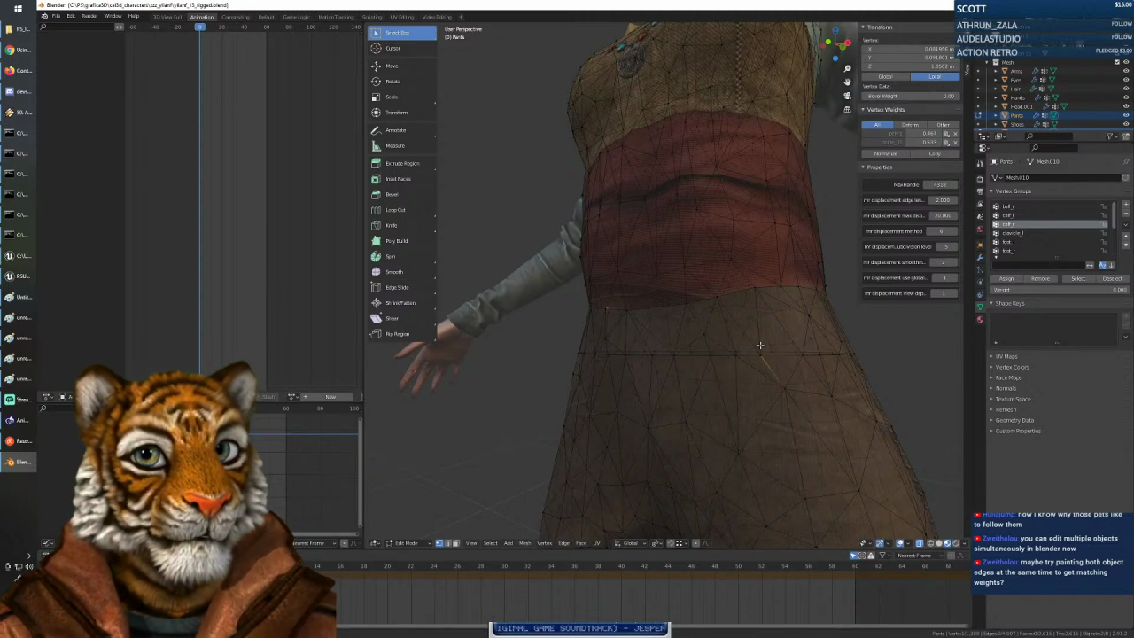
{"action": "scroll", "coordinate": [759, 349], "scroll_direction": "up", "scroll_amount": 5}
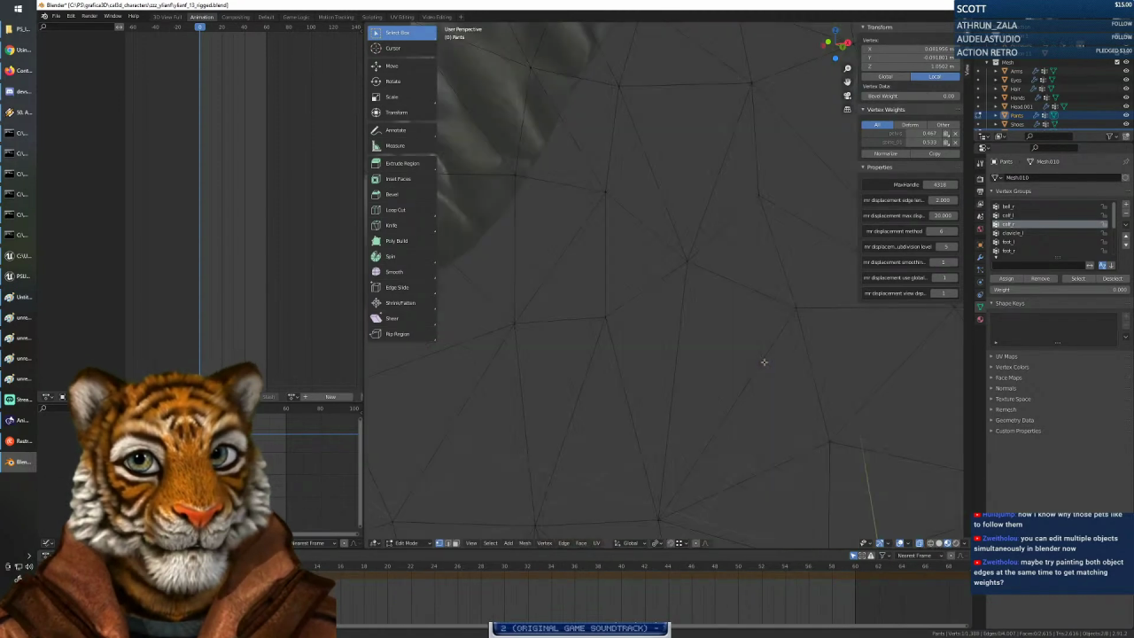
{"action": "scroll", "coordinate": [765, 359], "scroll_direction": "down", "scroll_amount": 5}
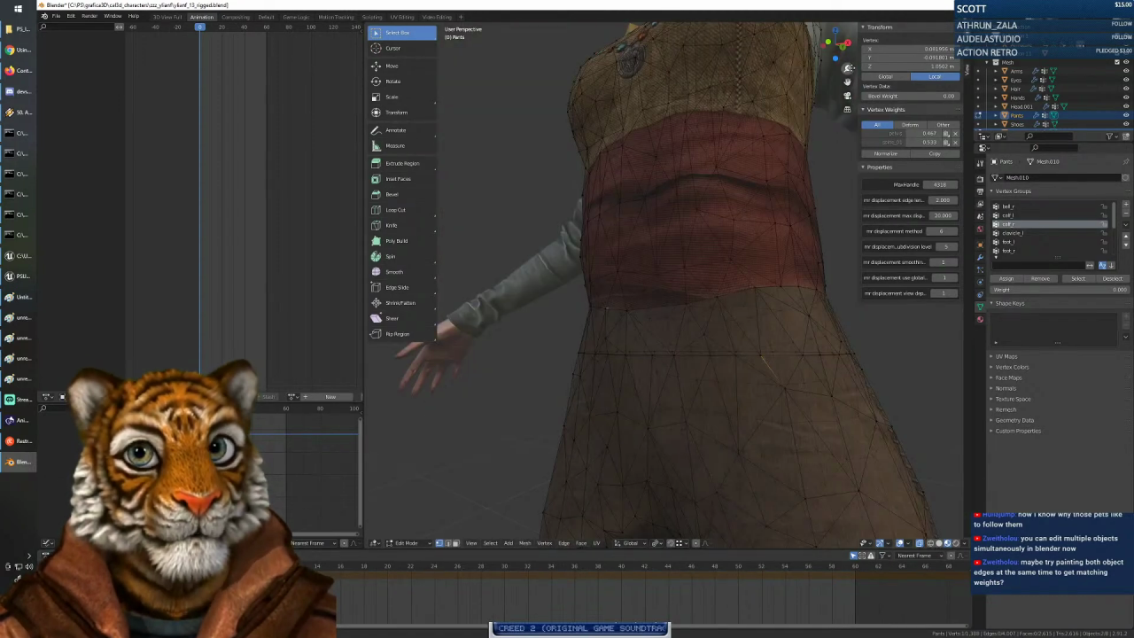
{"action": "left_click_drag", "start_coordinate": [847, 69], "coordinate": [848, 30]}
{"action": "mouse_move", "coordinate": [751, 379]}
{"action": "middle_mouse_down"}
{"action": "mouse_move", "coordinate": [724, 359]}
{"action": "mouse_move", "coordinate": [736, 376]}
{"action": "middle_mouse_up"}
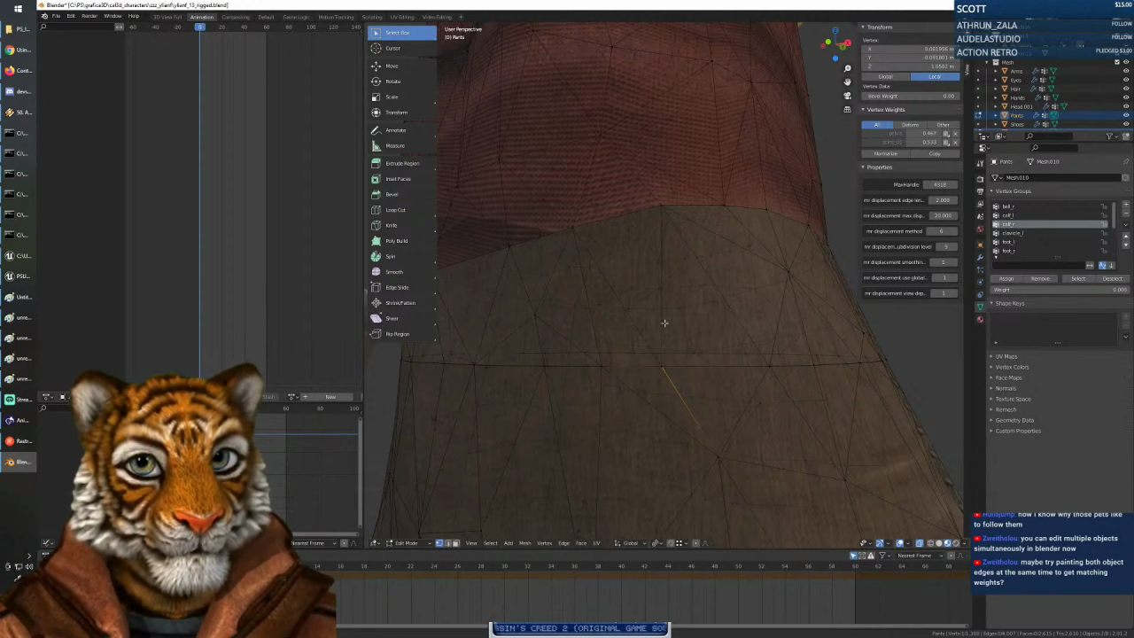
Select torso and pants vertices at the waist seam in turn to compare their vertex weights.
{"action": "left_click", "coordinate": [661, 364]}
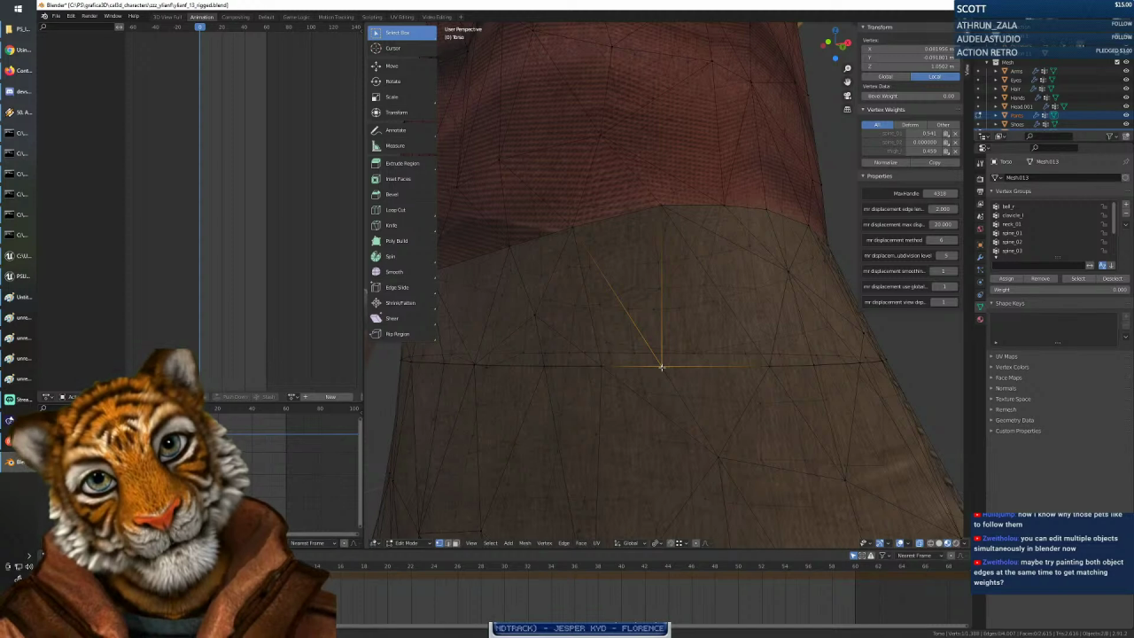
{"action": "left_click", "coordinate": [662, 366], "text": "shift"}
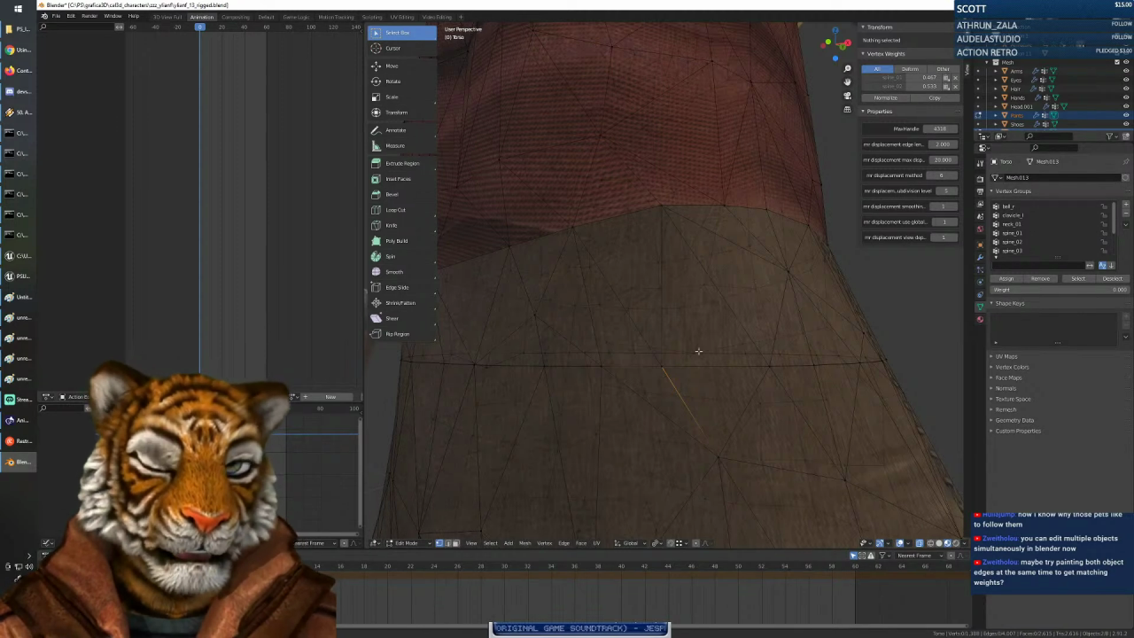
{"action": "mouse_move", "coordinate": [688, 383]}
{"action": "middle_mouse_down"}
{"action": "mouse_move", "coordinate": [699, 371]}
{"action": "mouse_move", "coordinate": [688, 376]}
{"action": "middle_mouse_up"}
{"action": "left_click", "coordinate": [689, 303]}
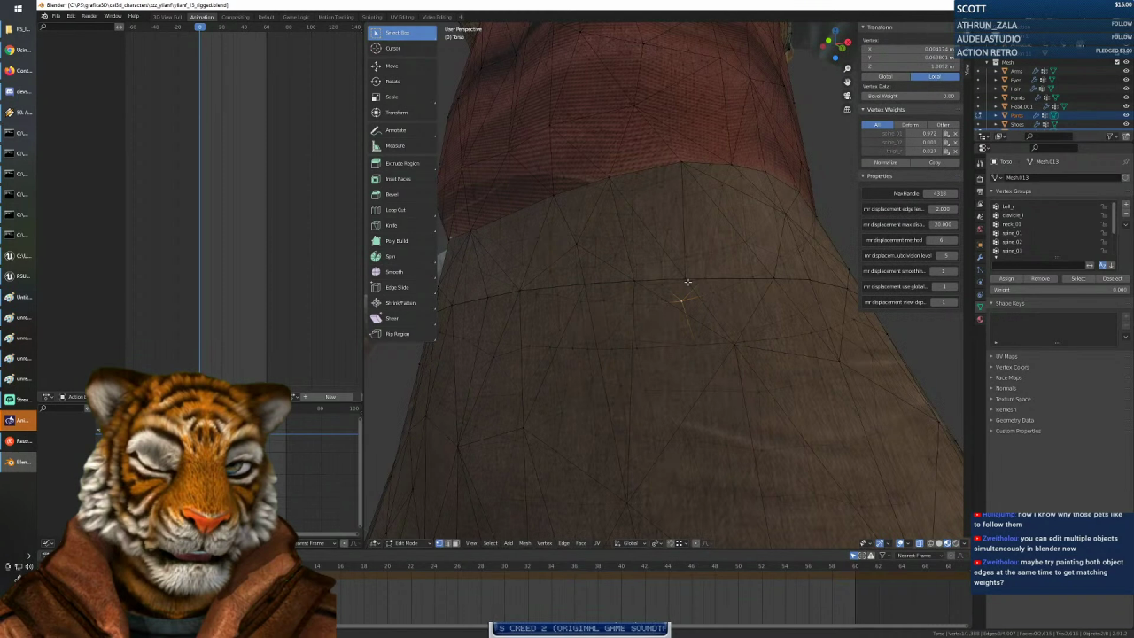
{"action": "left_click", "coordinate": [688, 283]}
{"action": "left_click", "coordinate": [701, 301]}
{"action": "left_click", "coordinate": [701, 301]}
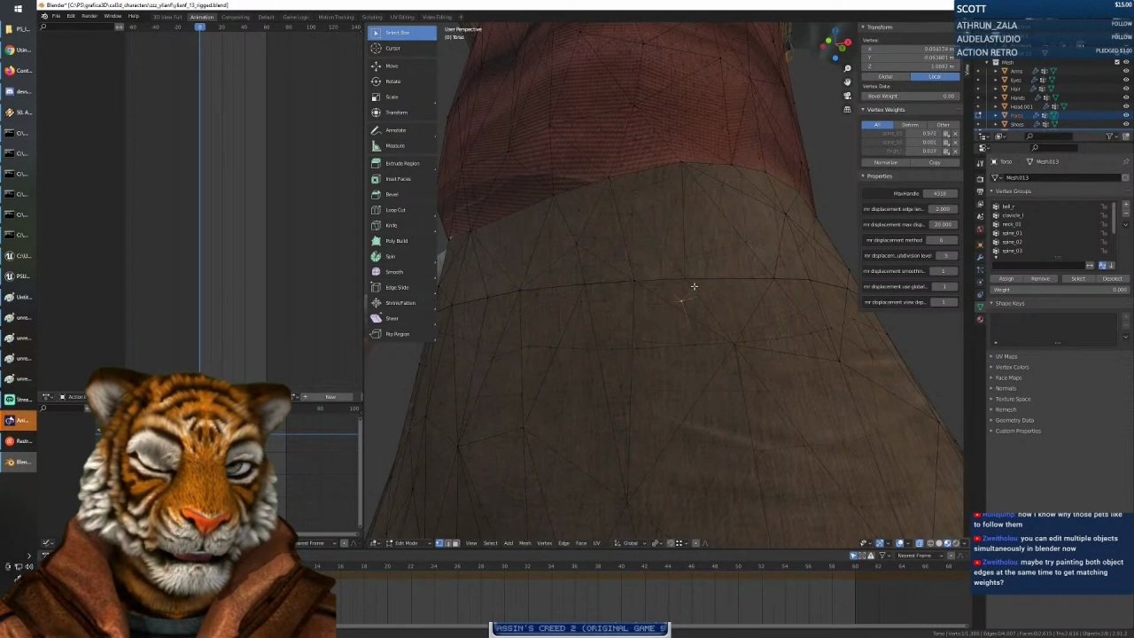
{"action": "left_click", "coordinate": [694, 286]}
{"action": "middle_click_drag", "start_coordinate": [706, 303], "coordinate": [677, 298]}
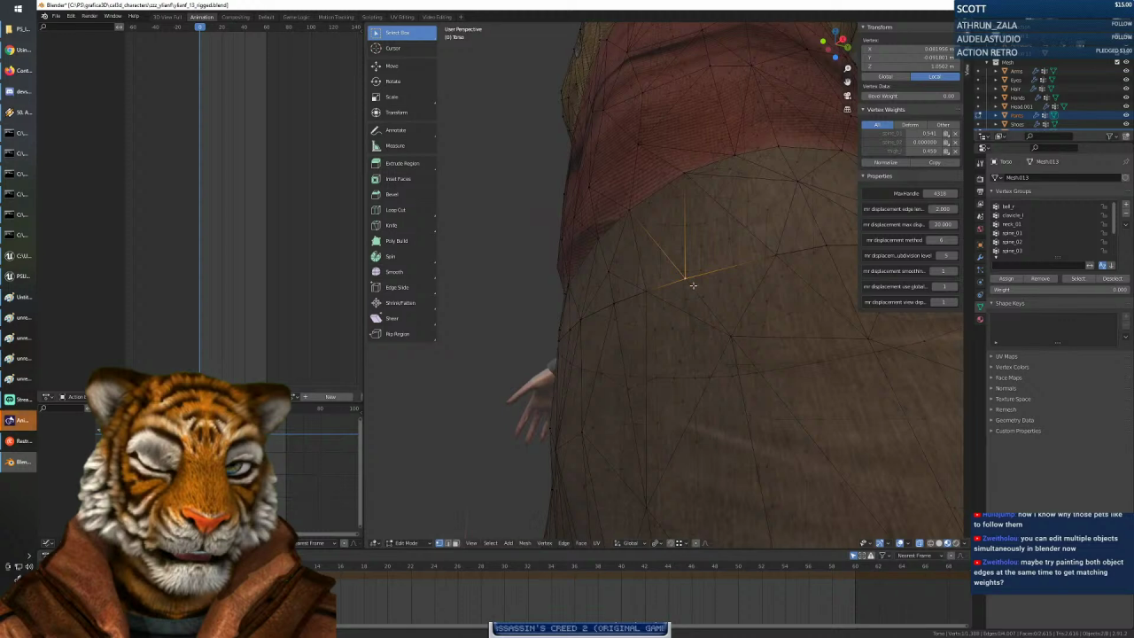
Select torso and pants vertices along the waist seam one at a time to compare their vertex weights.
{"action": "left_click", "coordinate": [703, 304]}
{"action": "left_click", "coordinate": [692, 287]}
{"action": "mouse_move", "coordinate": [691, 287]}
{"action": "middle_mouse_down"}
{"action": "mouse_move", "coordinate": [736, 286]}
{"action": "mouse_move", "coordinate": [774, 244]}
{"action": "mouse_move", "coordinate": [693, 280]}
{"action": "middle_mouse_up"}
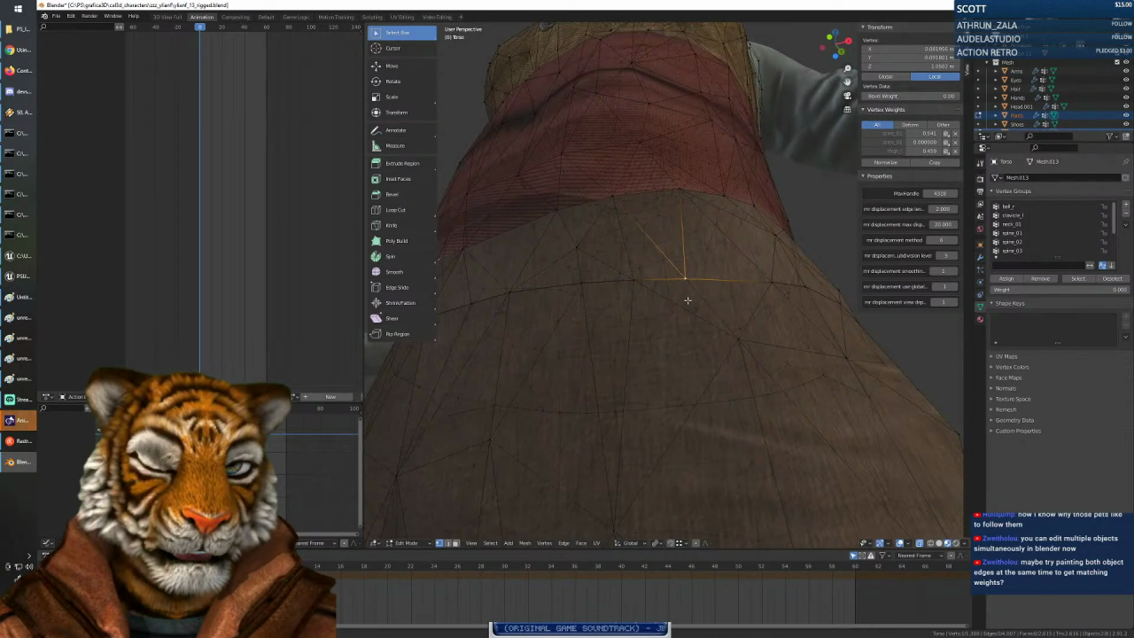
{"action": "mouse_move", "coordinate": [687, 300]}
{"action": "middle_mouse_down"}
{"action": "mouse_move", "coordinate": [678, 350]}
{"action": "mouse_move", "coordinate": [641, 371]}
{"action": "mouse_move", "coordinate": [684, 304]}
{"action": "middle_mouse_up"}
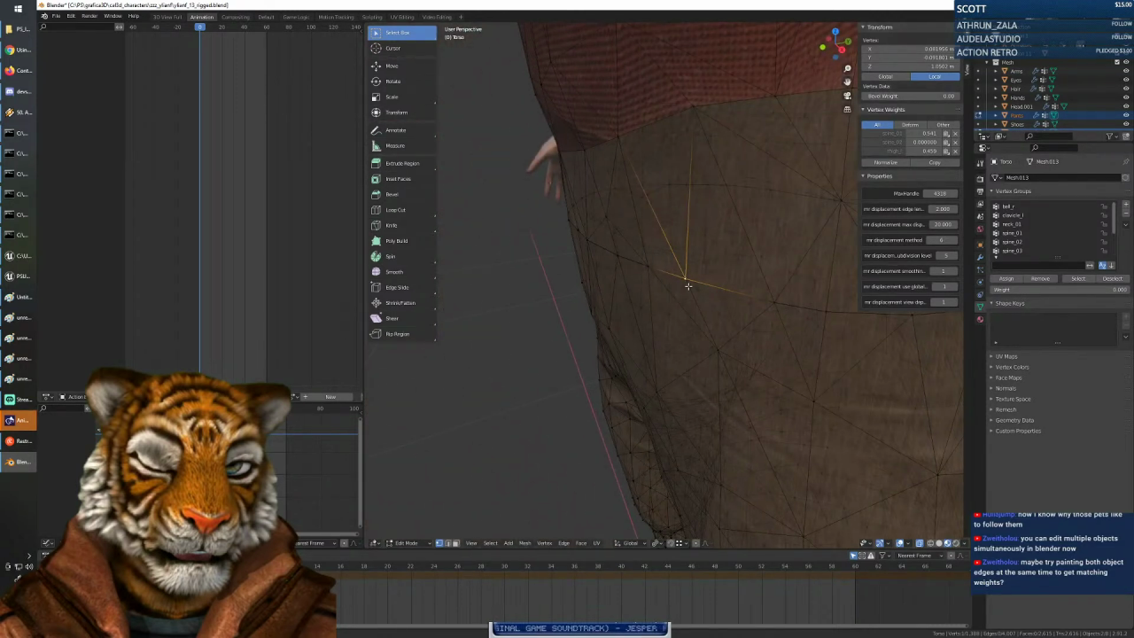
{"action": "left_click", "coordinate": [647, 273]}
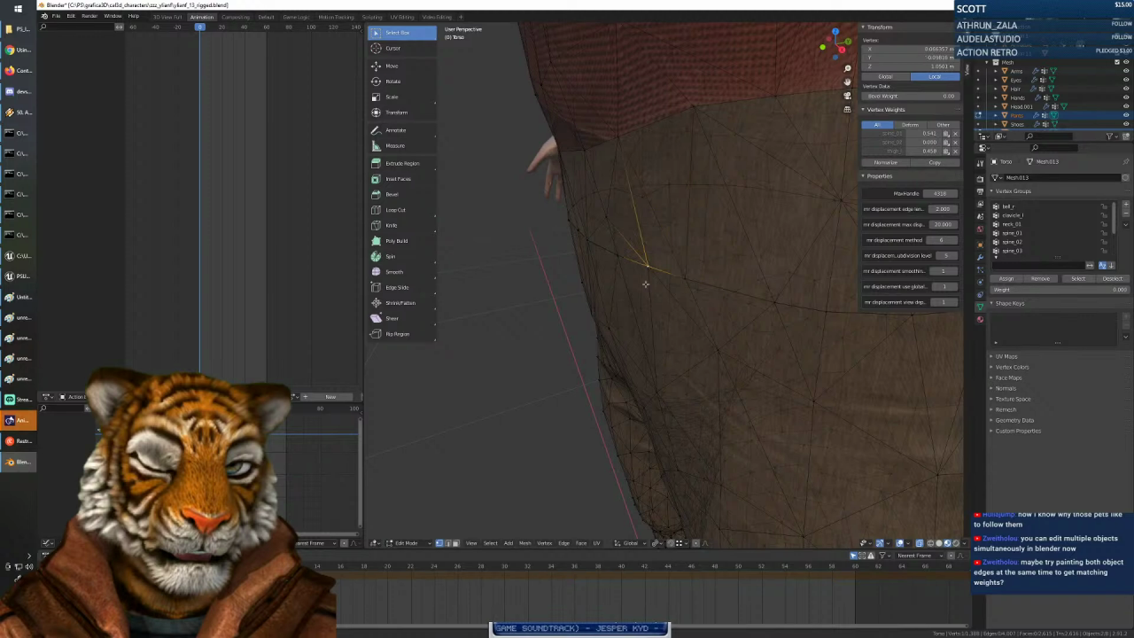
{"action": "left_click", "coordinate": [712, 346]}
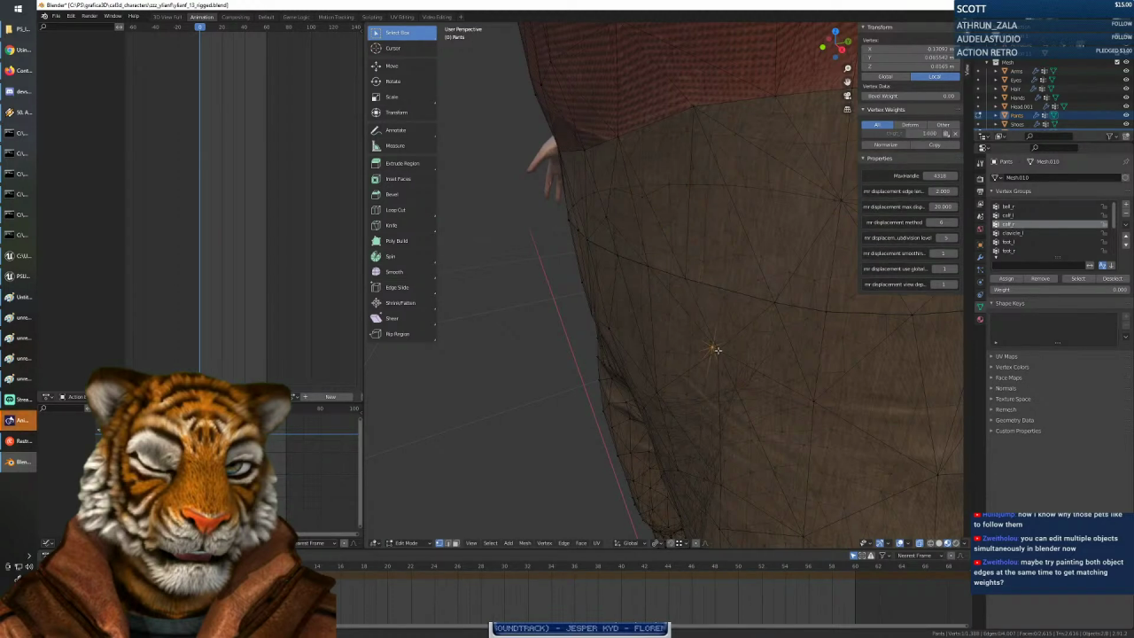
{"action": "middle_click_drag", "start_coordinate": [715, 341], "coordinate": [691, 324]}
{"action": "left_click", "coordinate": [678, 287]}
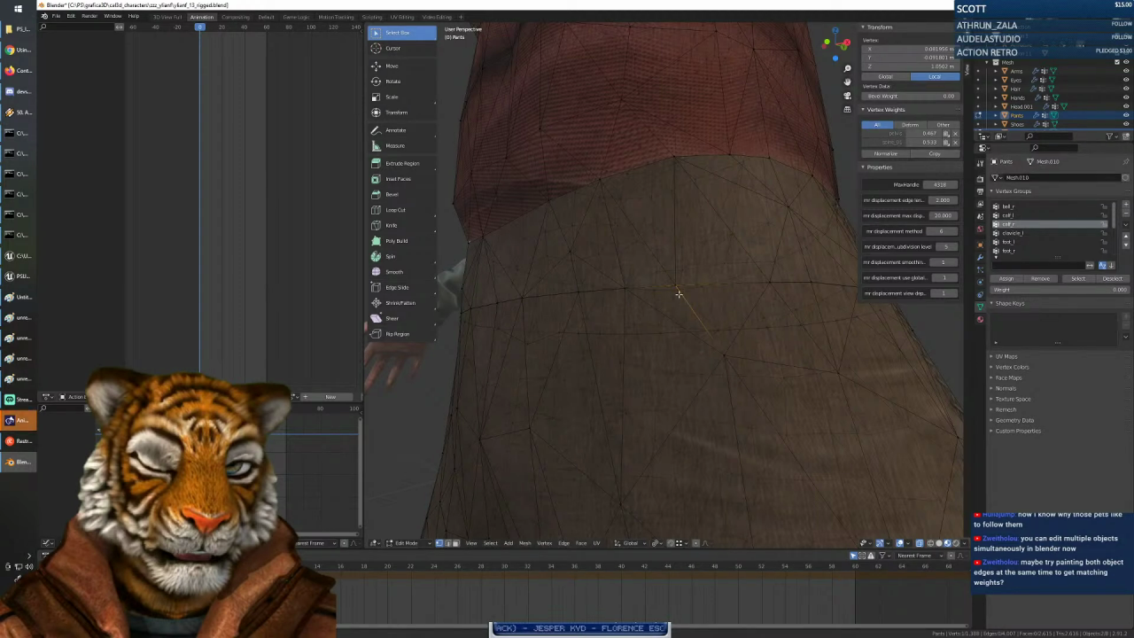
Clear the selection and repeatedly reselect the overlapping waist seam vertex to tell the torso's vertex from the pants' vertex.
{"action": "key", "text": "alt+a"}
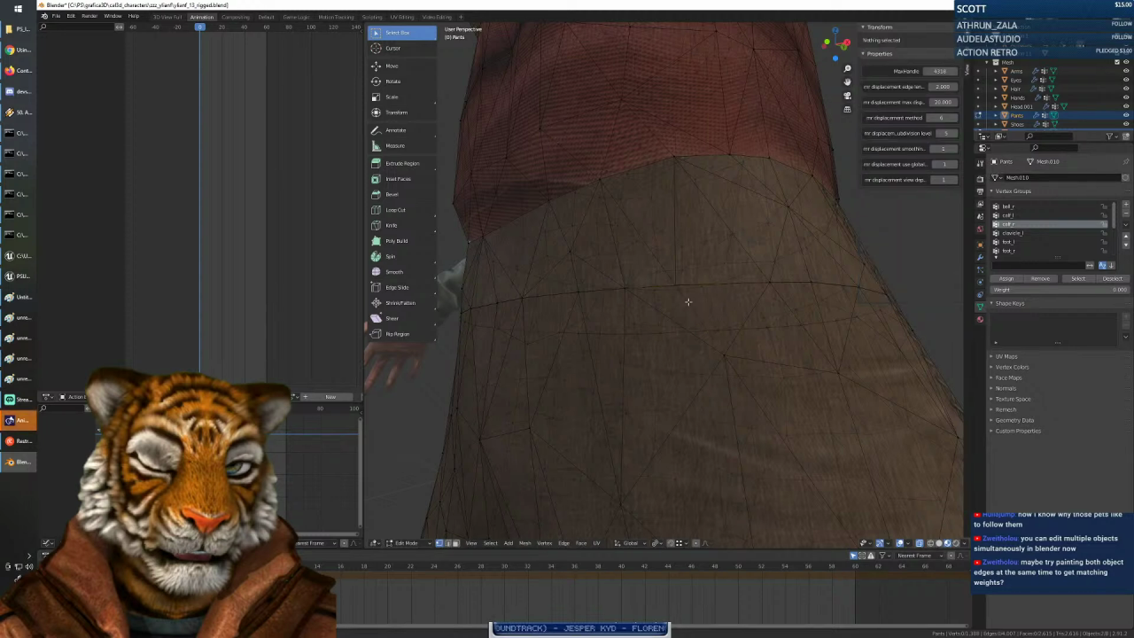
{"action": "left_click", "coordinate": [675, 288]}
{"action": "key", "text": "alt+a"}
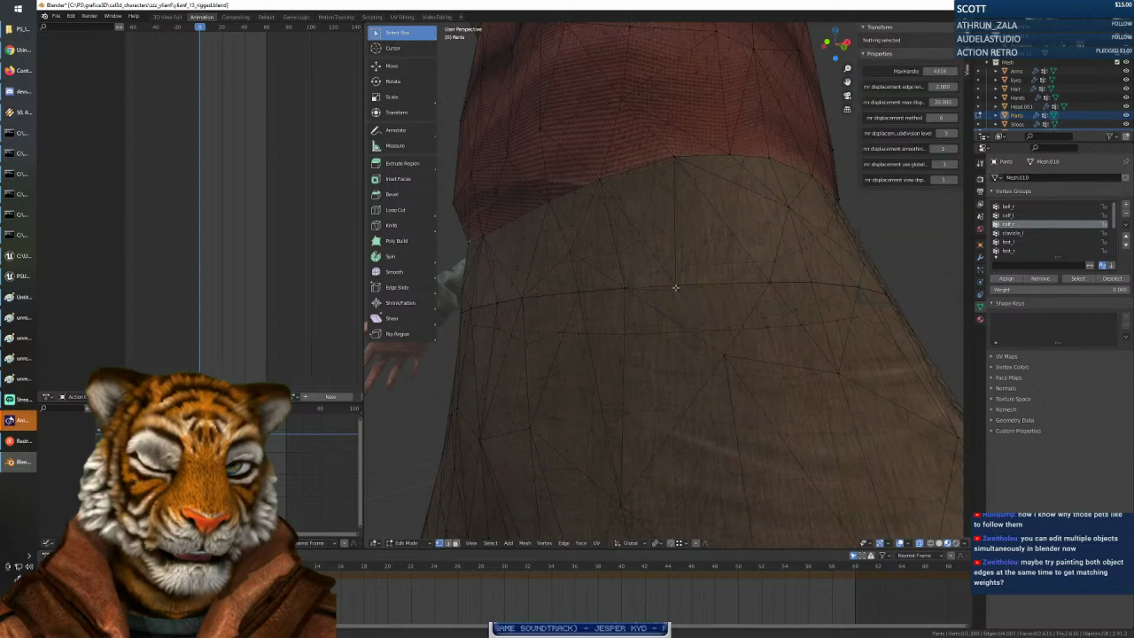
{"action": "left_click", "coordinate": [676, 285]}
{"action": "key", "text": "alt+a"}
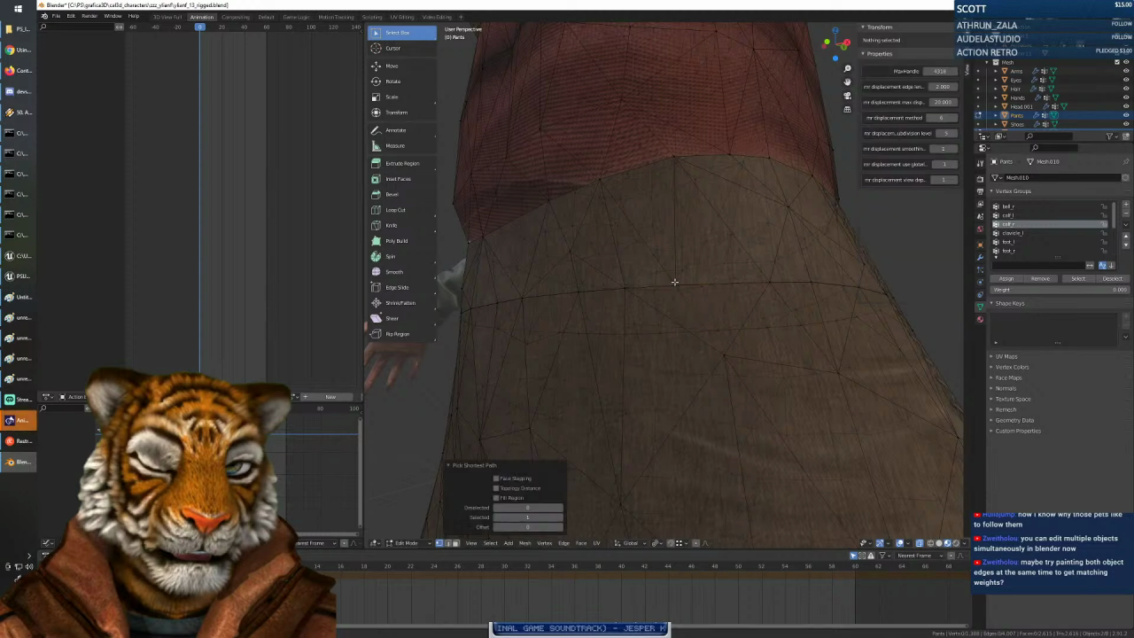
{"action": "left_click", "coordinate": [678, 288]}
{"action": "left_click", "coordinate": [680, 291], "text": "ctrl"}
Try path selection from the overlapping waist seam vertex on the torso, then clear the selection.
{"action": "middle_click_drag", "start_coordinate": [680, 292], "coordinate": [707, 299]}
{"action": "left_click", "coordinate": [653, 297], "text": "ctrl"}
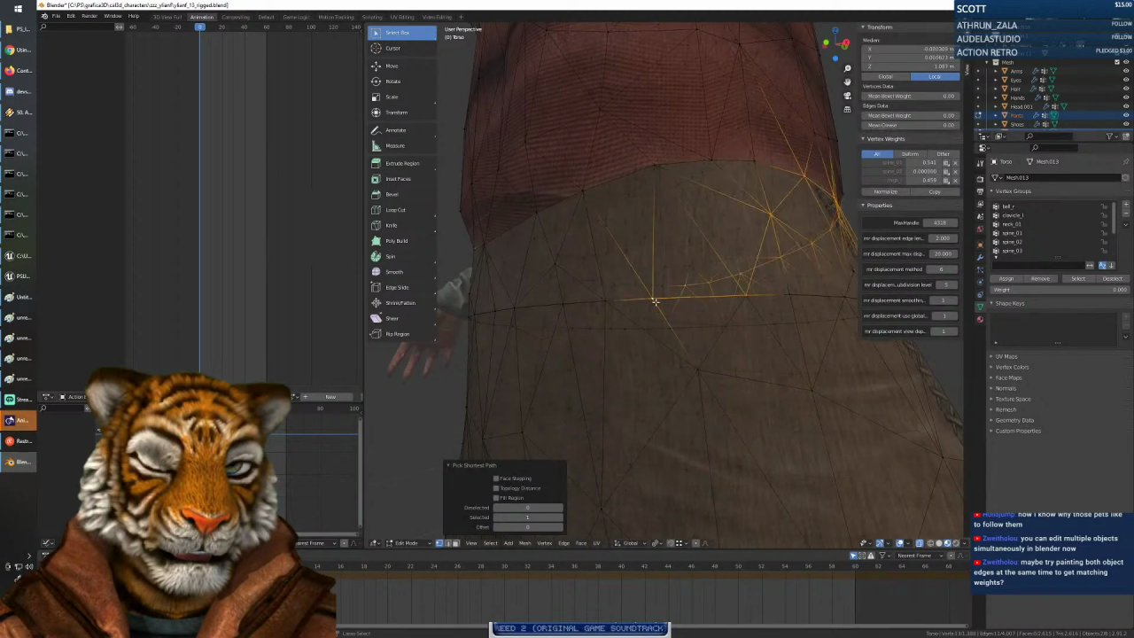
{"action": "left_click", "coordinate": [654, 303]}
{"action": "left_click", "coordinate": [655, 304], "text": "ctrl"}
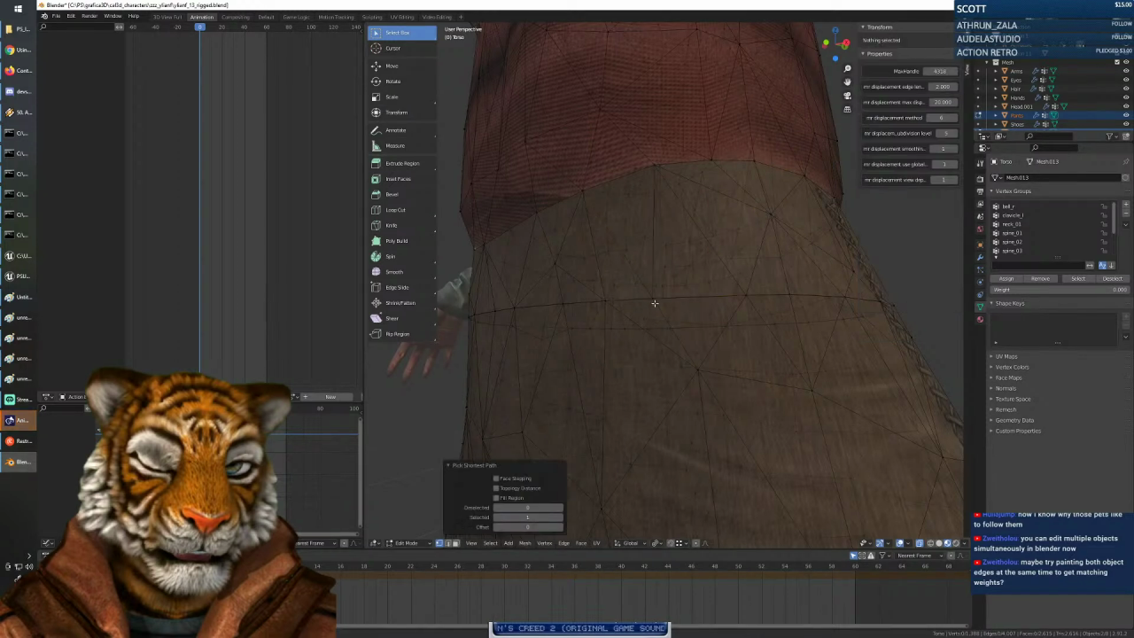
{"action": "left_click", "coordinate": [653, 300]}
{"action": "left_click", "coordinate": [656, 302], "text": "ctrl"}
{"action": "left_click", "coordinate": [655, 302]}
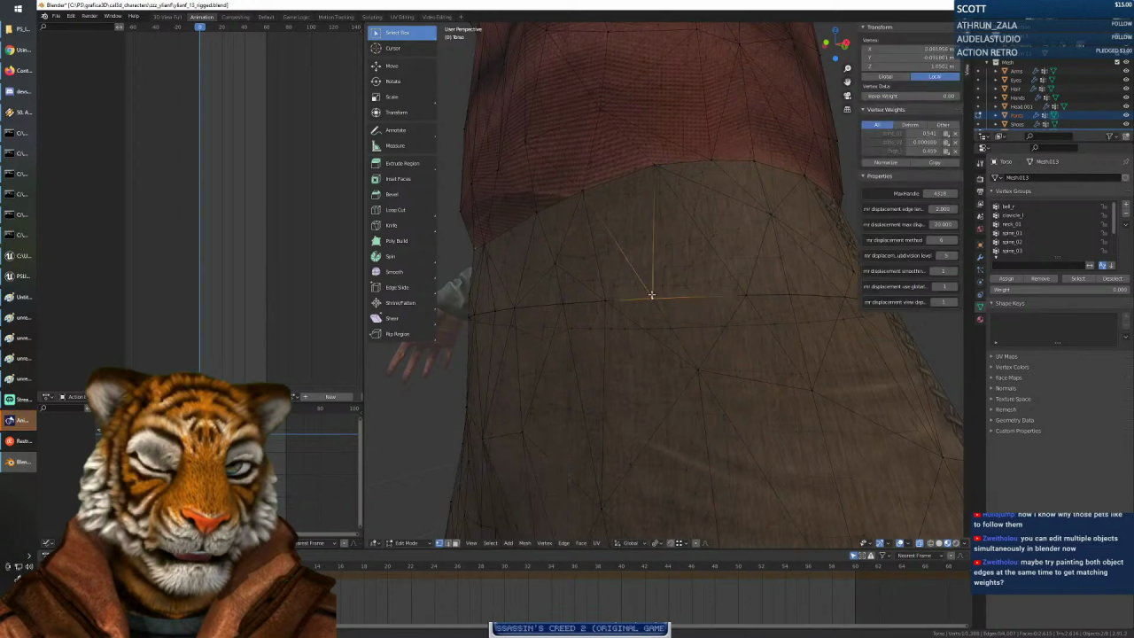
{"action": "left_click", "coordinate": [656, 304], "text": "ctrl"}
{"action": "left_click", "coordinate": [657, 307]}
{"action": "left_click", "coordinate": [658, 309], "text": "ctrl"}
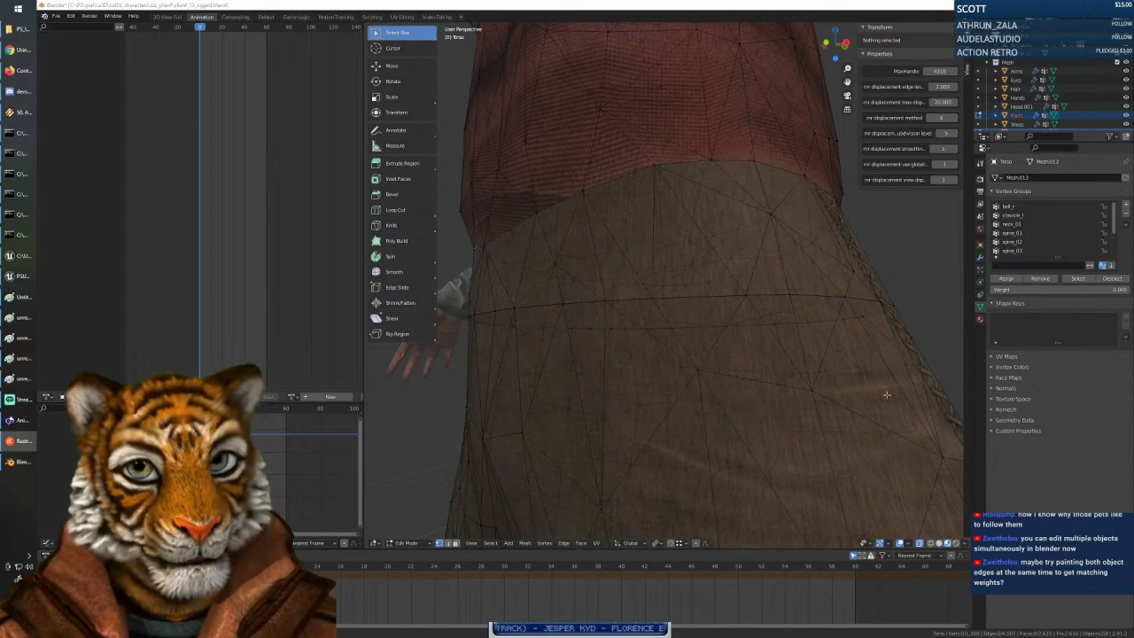
Select the stacked vertices at the waist seam again and inspect their weights from a different angle.
{"action": "middle_click_drag", "start_coordinate": [679, 324], "coordinate": [688, 324]}
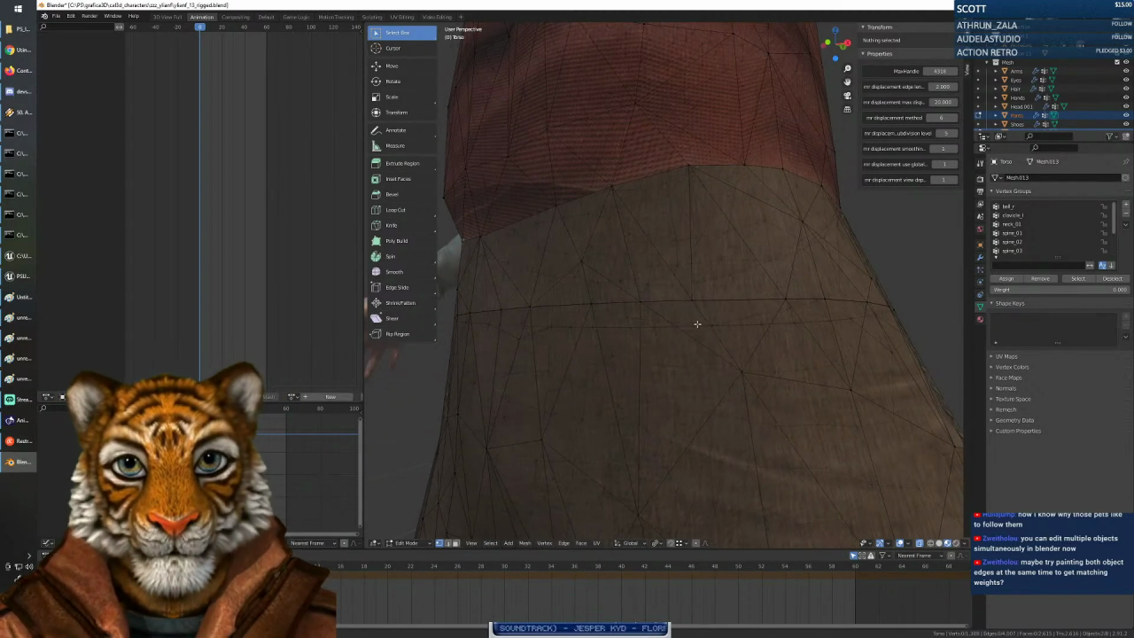
{"action": "left_click", "coordinate": [694, 305]}
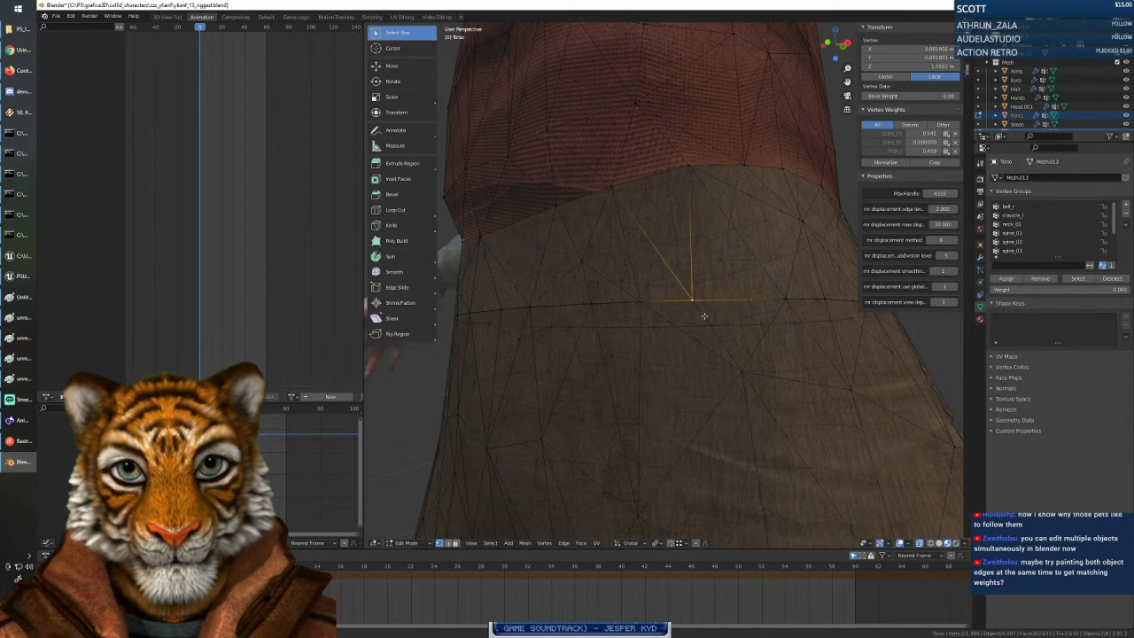
{"action": "left_click", "coordinate": [703, 315]}
{"action": "left_click", "coordinate": [694, 304]}
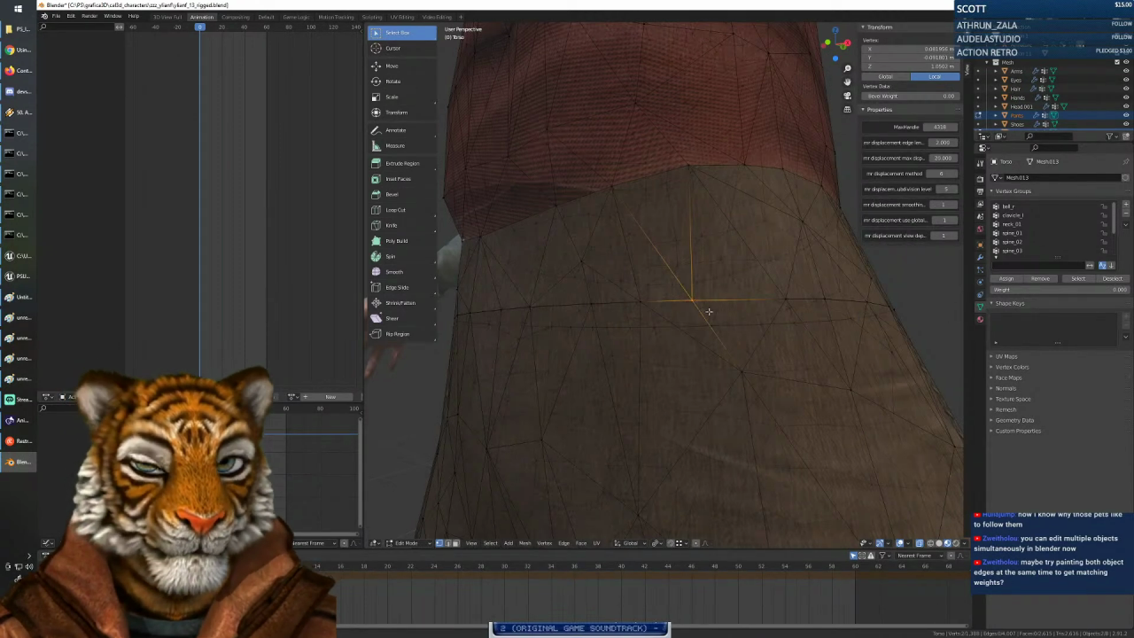
{"action": "middle_click_drag", "start_coordinate": [709, 309], "coordinate": [728, 333]}
{"action": "left_click", "coordinate": [705, 312]}
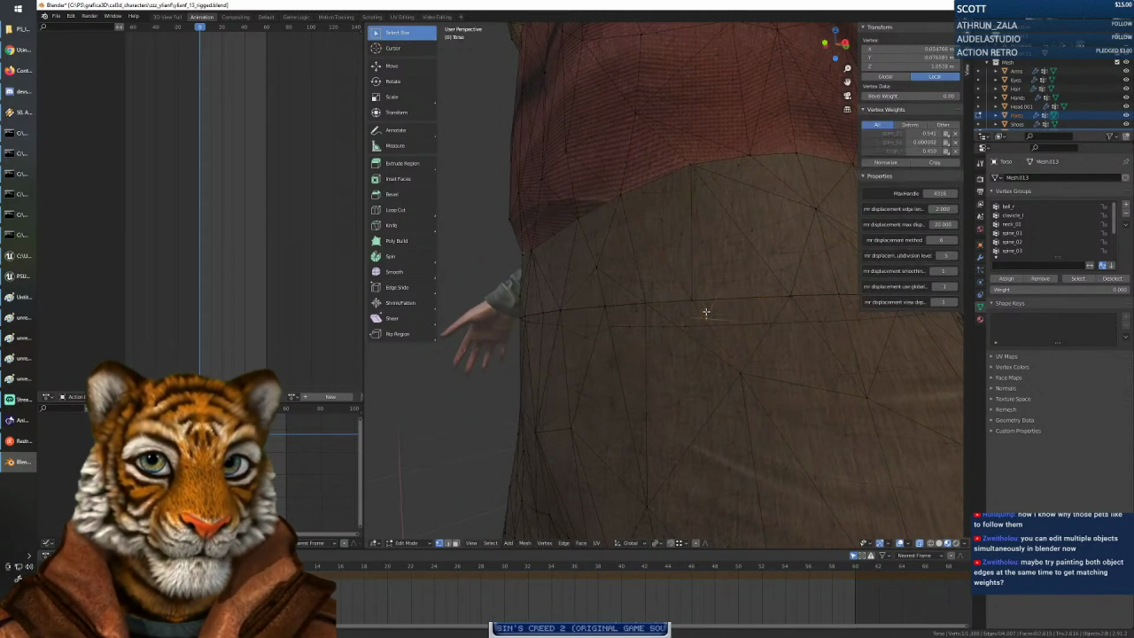
Move the torso's seam vertex slightly upward, away from the pants vertex it overlaps.
{"action": "left_click", "coordinate": [693, 300]}
{"action": "mouse_move", "coordinate": [721, 330]}
{"action": "middle_mouse_down"}
{"action": "mouse_move", "coordinate": [706, 332]}
{"action": "mouse_move", "coordinate": [704, 314]}
{"action": "mouse_move", "coordinate": [717, 350]}
{"action": "middle_mouse_up"}
{"action": "key", "text": "g"}
{"action": "left_click", "coordinate": [704, 343]}
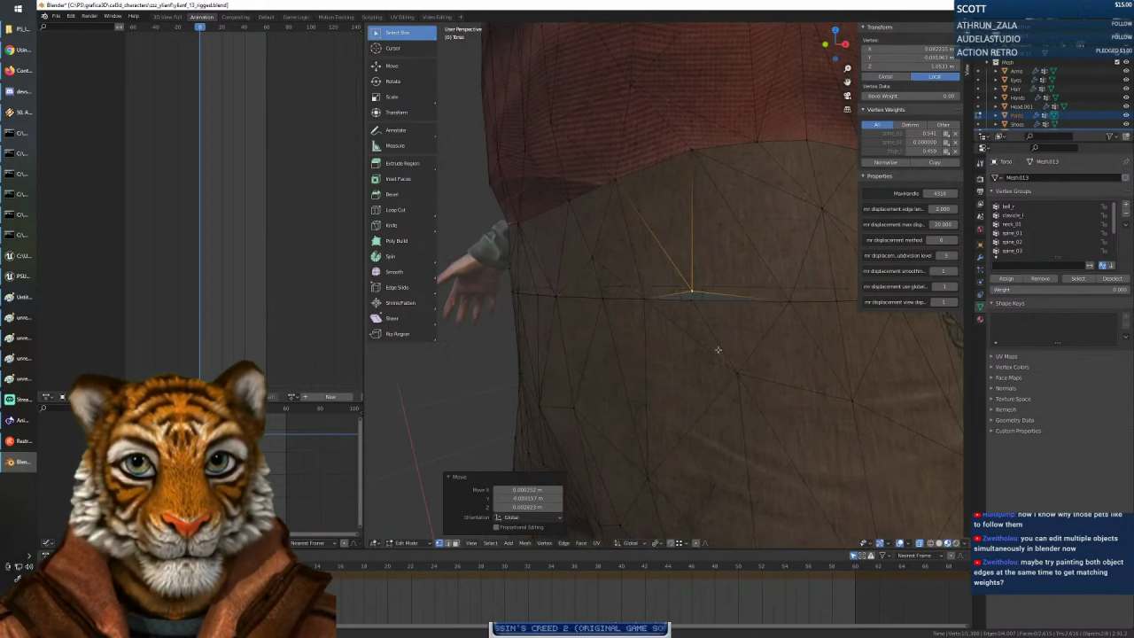
Select the pants seam vertex together with the torso vertex as active, and try to copy the active vertex's weights across.
{"action": "left_click", "coordinate": [699, 305]}
{"action": "left_click", "coordinate": [690, 287]}
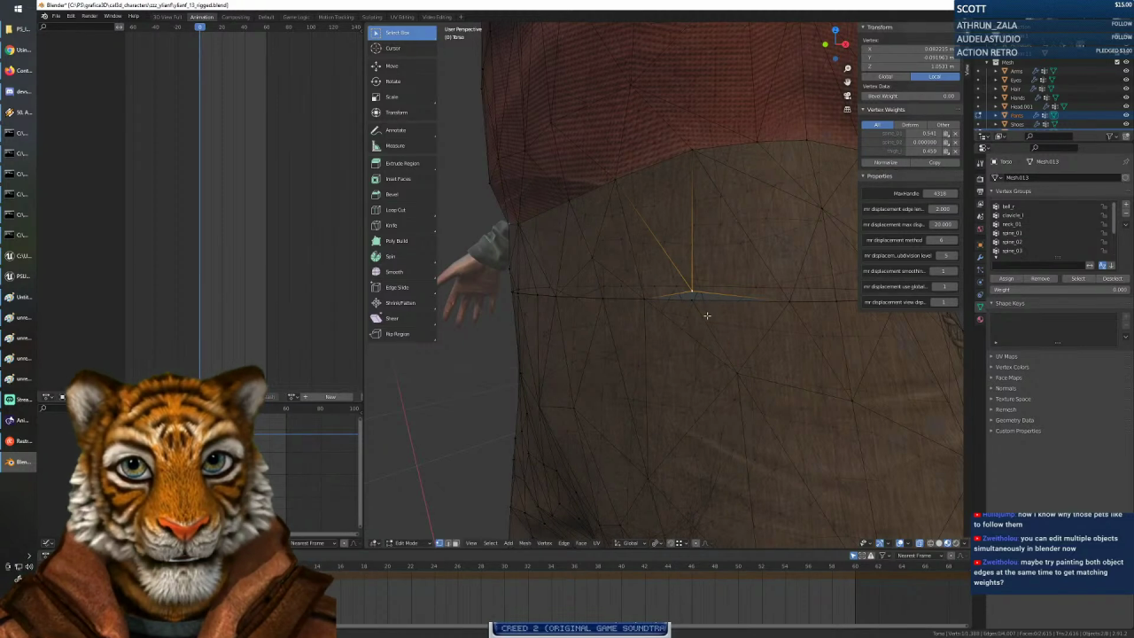
{"action": "scroll", "coordinate": [706, 314], "scroll_direction": "up", "scroll_amount": 1}
{"action": "scroll", "coordinate": [706, 314], "scroll_direction": "down", "scroll_amount": 1}
{"action": "left_click_drag", "start_coordinate": [846, 68], "coordinate": [846, 32]}
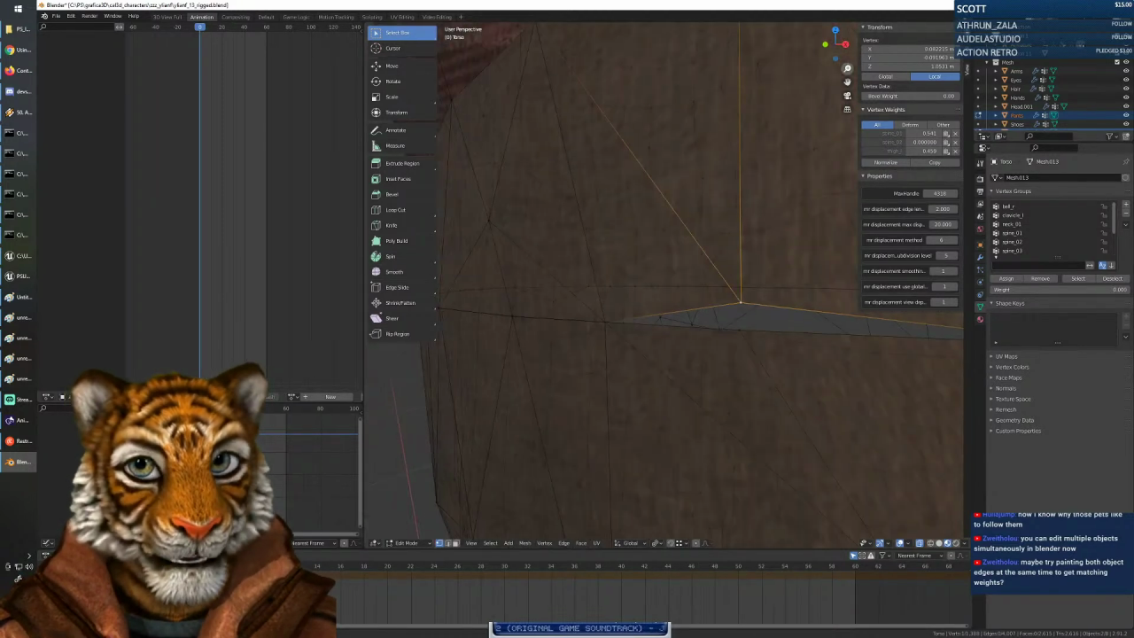
{"action": "left_click", "coordinate": [739, 330]}
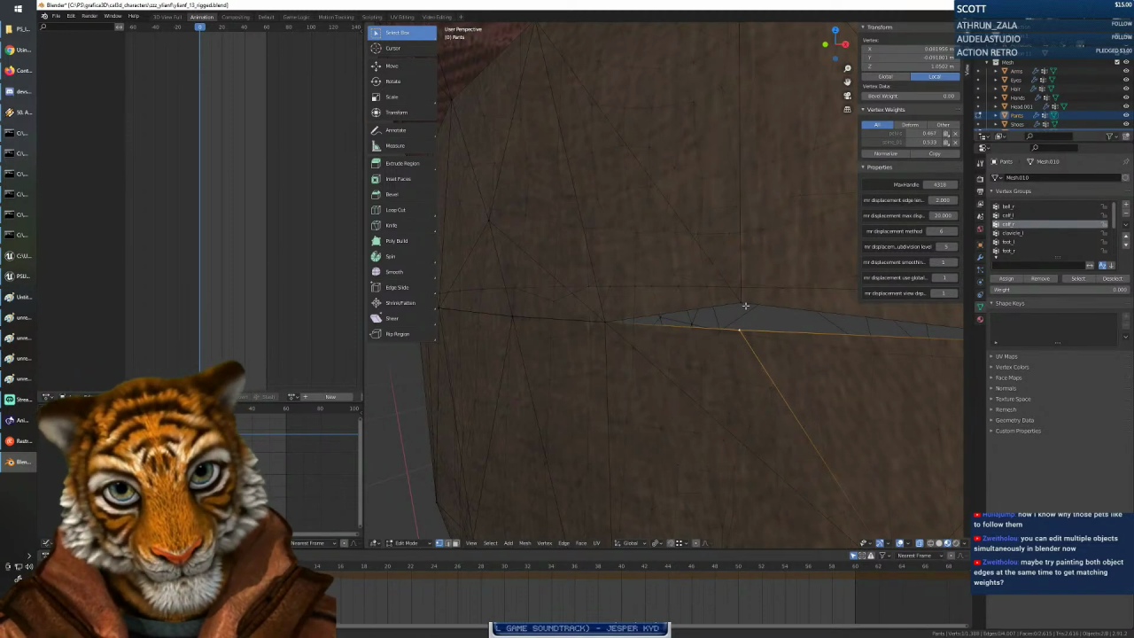
{"action": "left_click", "coordinate": [741, 304], "text": "shift"}
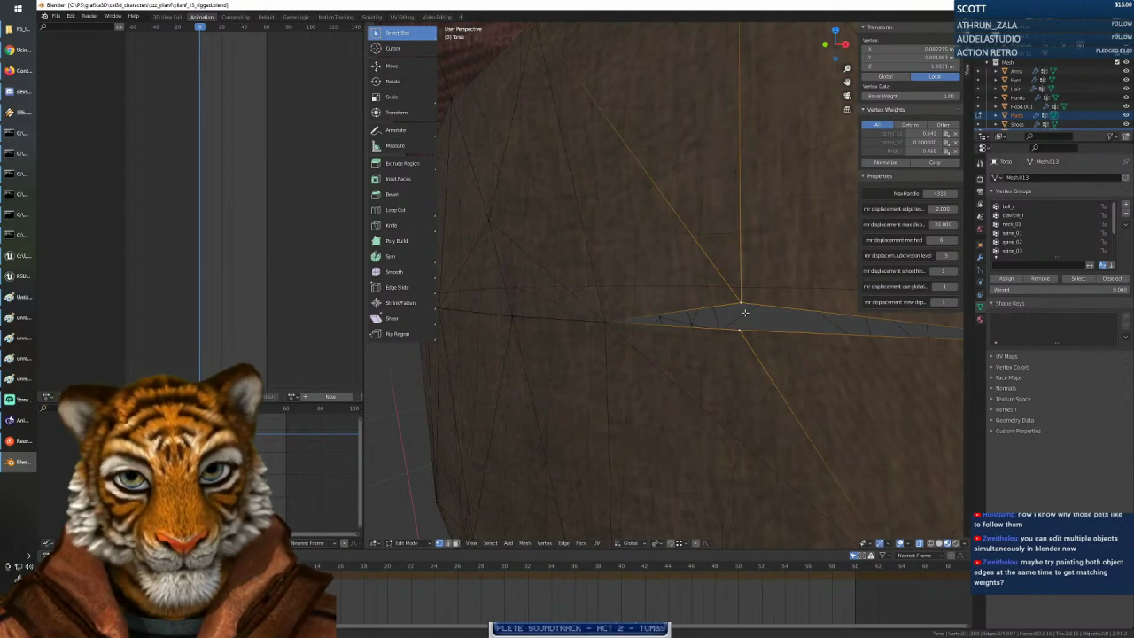
{"action": "left_click", "coordinate": [932, 165]}
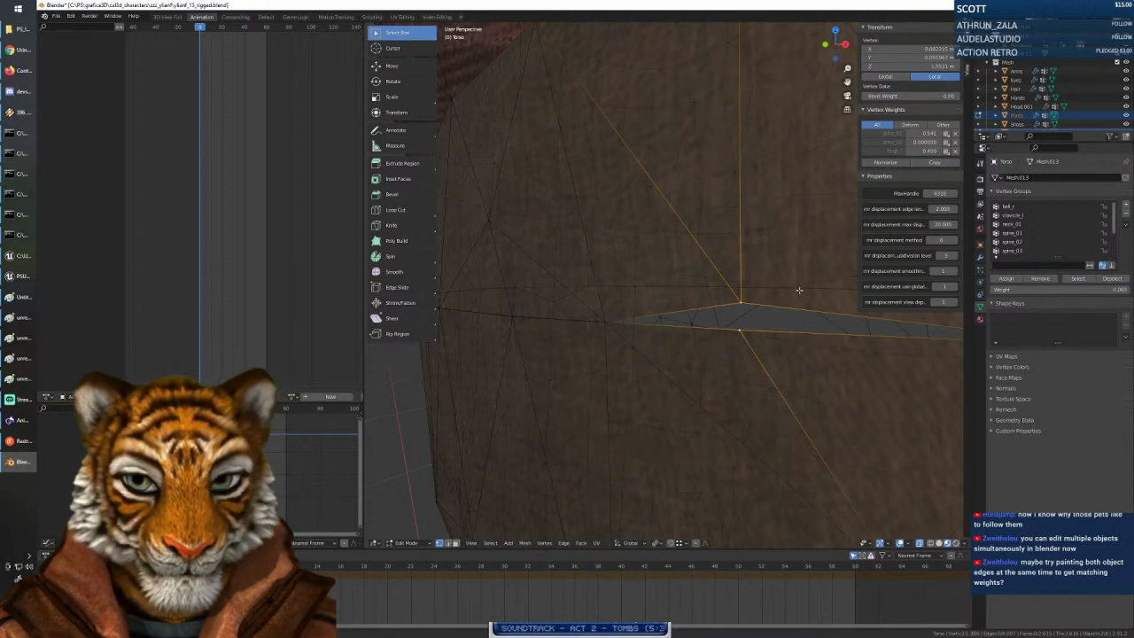
Check the weights of the pants and torso seam vertices separately and undo the torso vertex's move.
{"action": "left_click", "coordinate": [743, 333]}
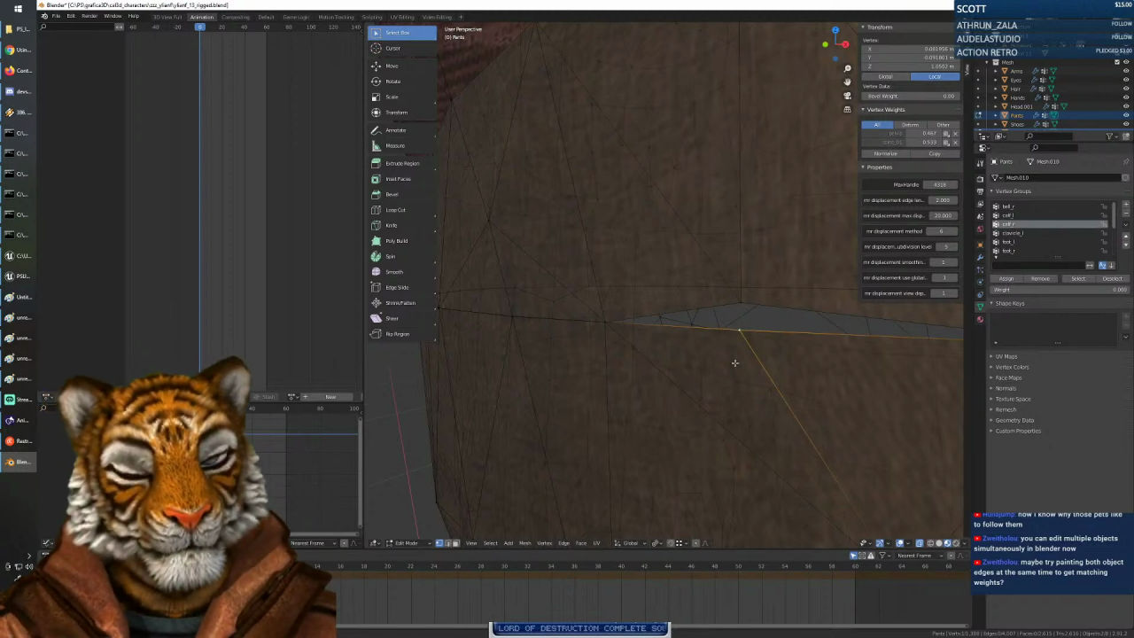
{"action": "left_click", "coordinate": [739, 304]}
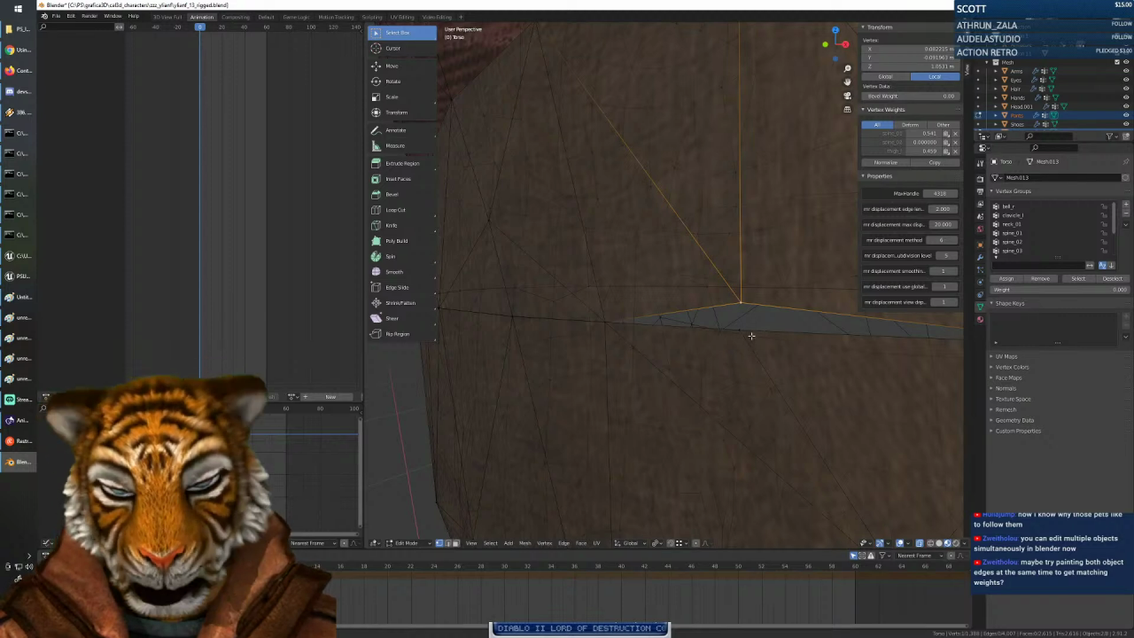
{"action": "key", "text": "ctrl+z"}
{"action": "key", "text": "ctrl+shift+z"}
{"action": "key", "text": "ctrl+z"}
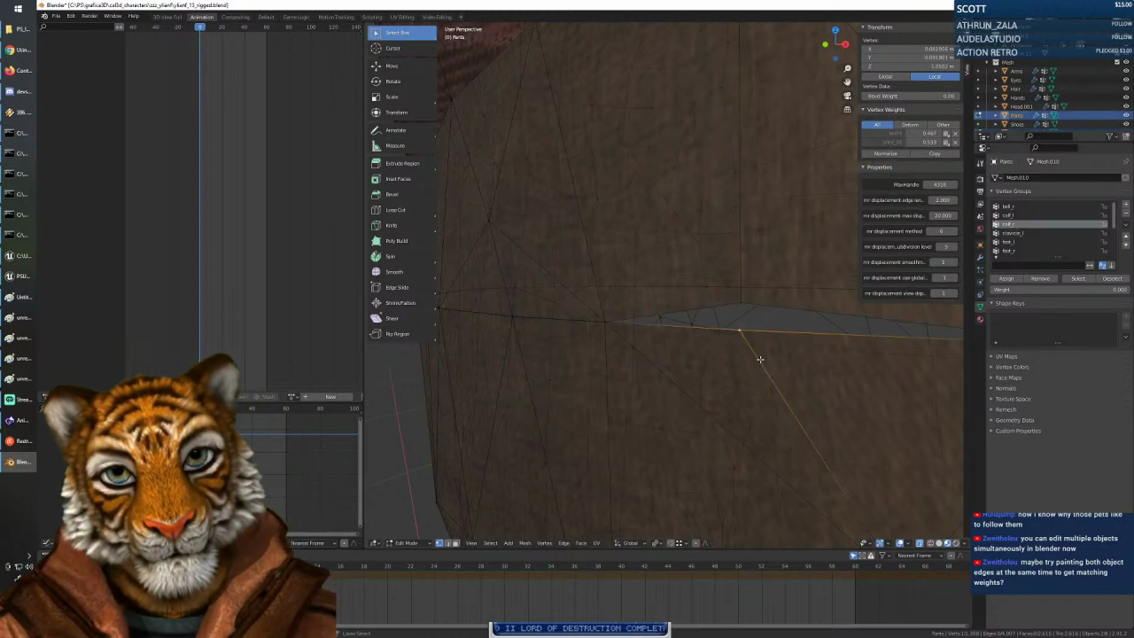
{"action": "left_click", "coordinate": [759, 359]}
{"action": "left_click", "coordinate": [759, 359]}
{"action": "left_click", "coordinate": [759, 359]}
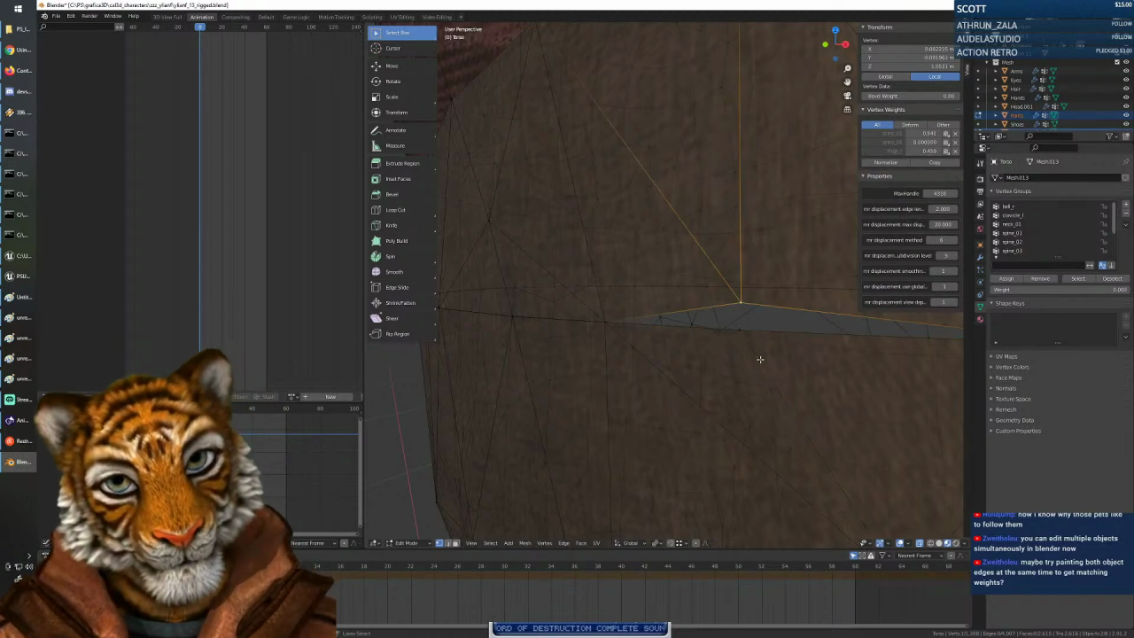
{"action": "left_click", "coordinate": [759, 359]}
{"action": "left_click", "coordinate": [759, 359]}
{"action": "left_click", "coordinate": [759, 359]}
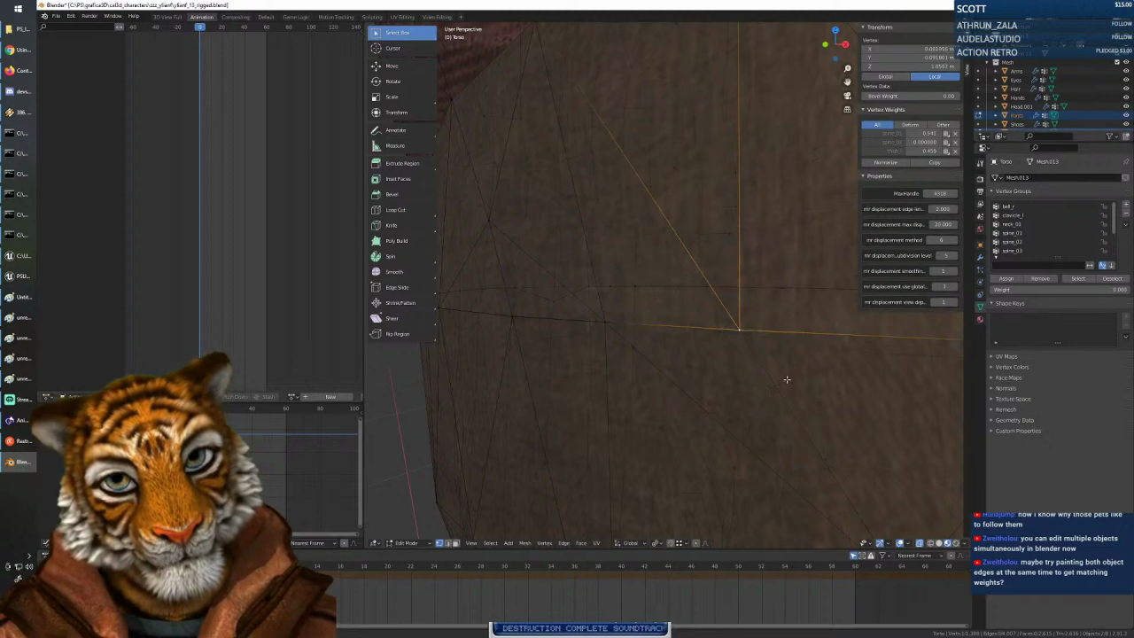
Switch the torso to Weight Paint mode in the front orthographic view.
{"action": "scroll", "coordinate": [730, 381], "scroll_direction": "down", "scroll_amount": 6}
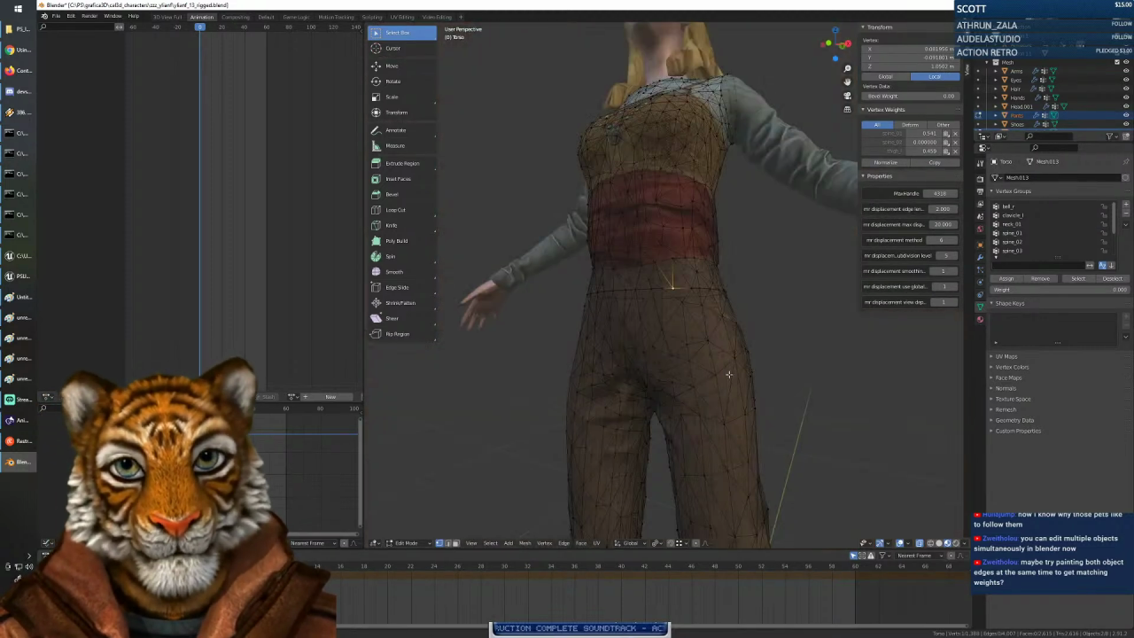
{"action": "middle_click_drag", "start_coordinate": [728, 373], "coordinate": [762, 368]}
{"action": "left_click", "coordinate": [834, 45]}
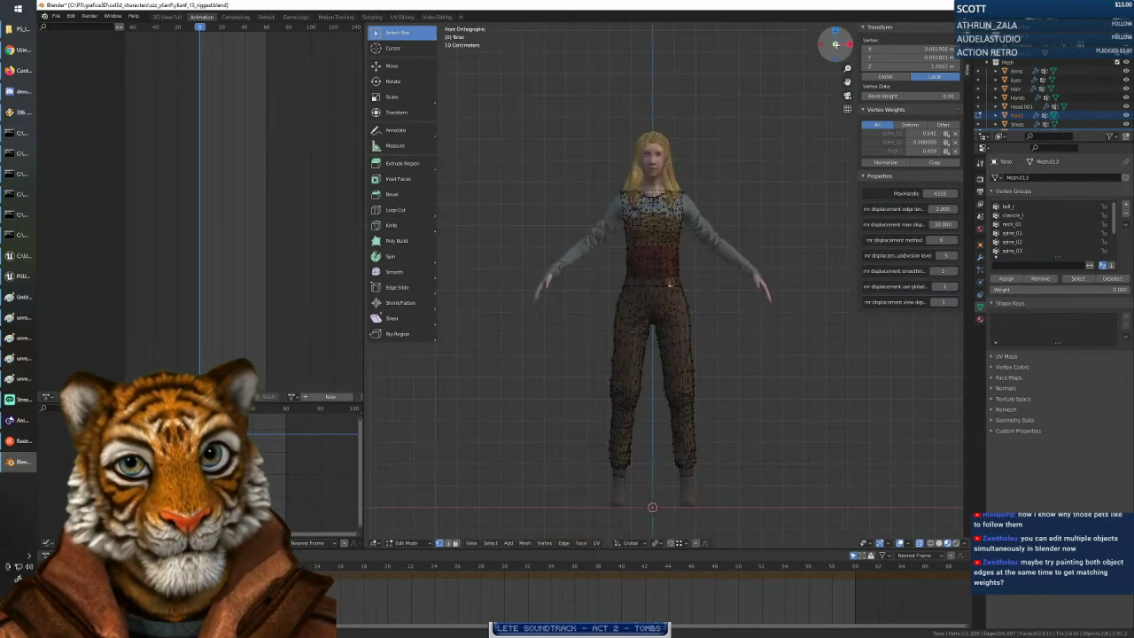
{"action": "scroll", "coordinate": [617, 312], "scroll_direction": "up", "scroll_amount": 8}
{"action": "scroll", "coordinate": [616, 312], "scroll_direction": "up", "scroll_amount": 1}
{"action": "middle_click_drag", "start_coordinate": [632, 358], "coordinate": [728, 340], "text": "shift"}
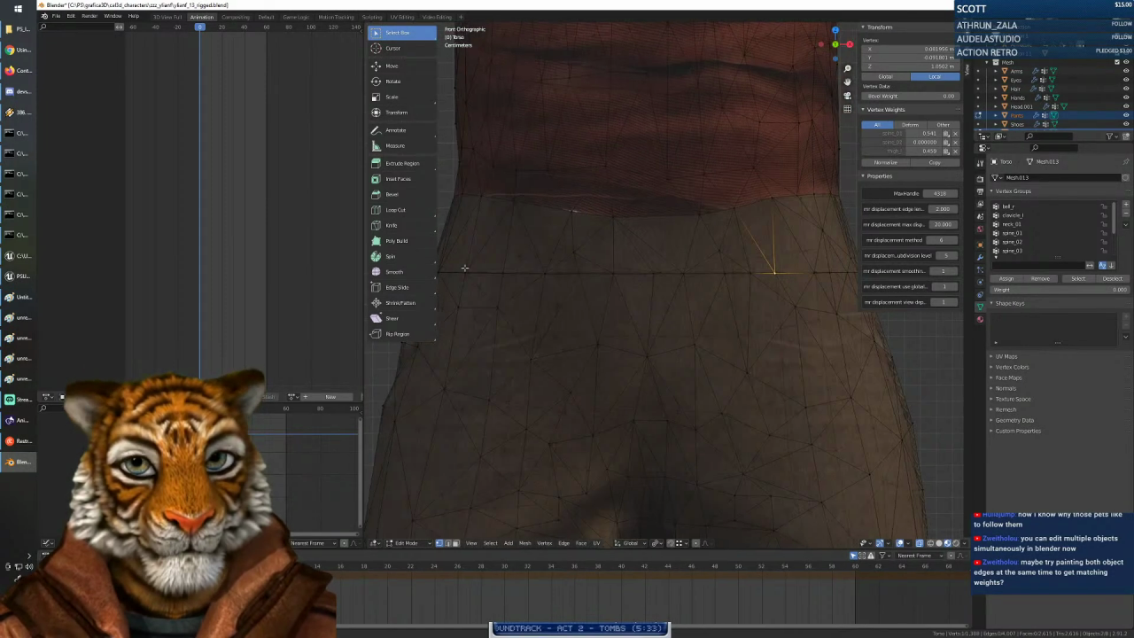
{"action": "left_click", "coordinate": [407, 542]}
{"action": "left_click", "coordinate": [411, 494]}
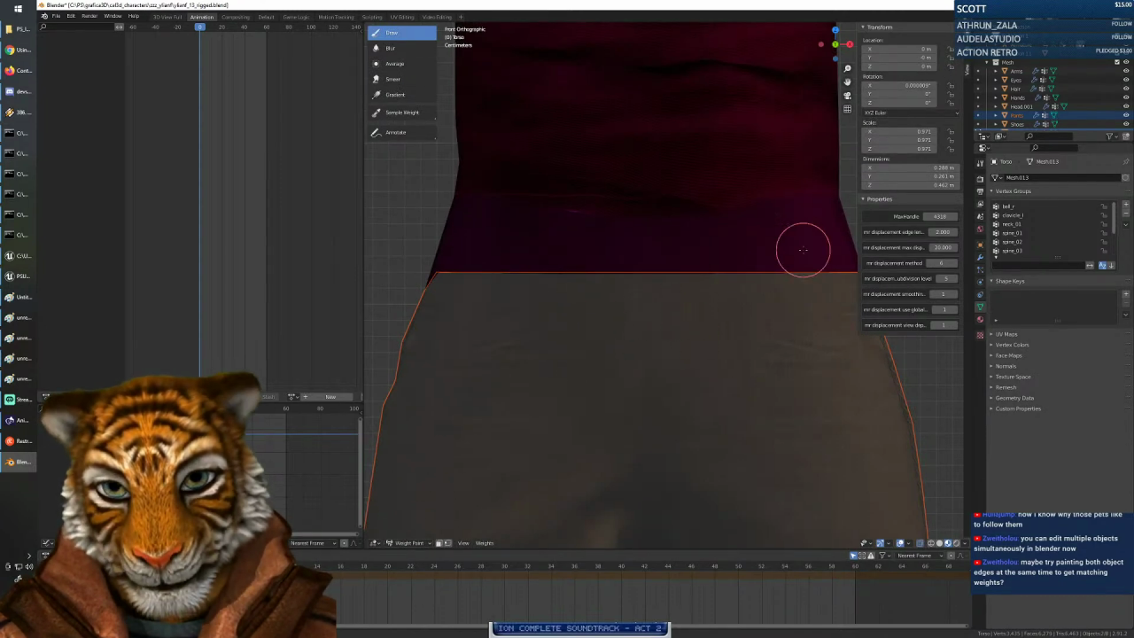
Examine the torso's weight colours along the waist seam above the pants.
{"action": "scroll", "coordinate": [637, 254], "scroll_direction": "down", "scroll_amount": 4}
{"action": "scroll", "coordinate": [638, 254], "scroll_direction": "down", "scroll_amount": 2}
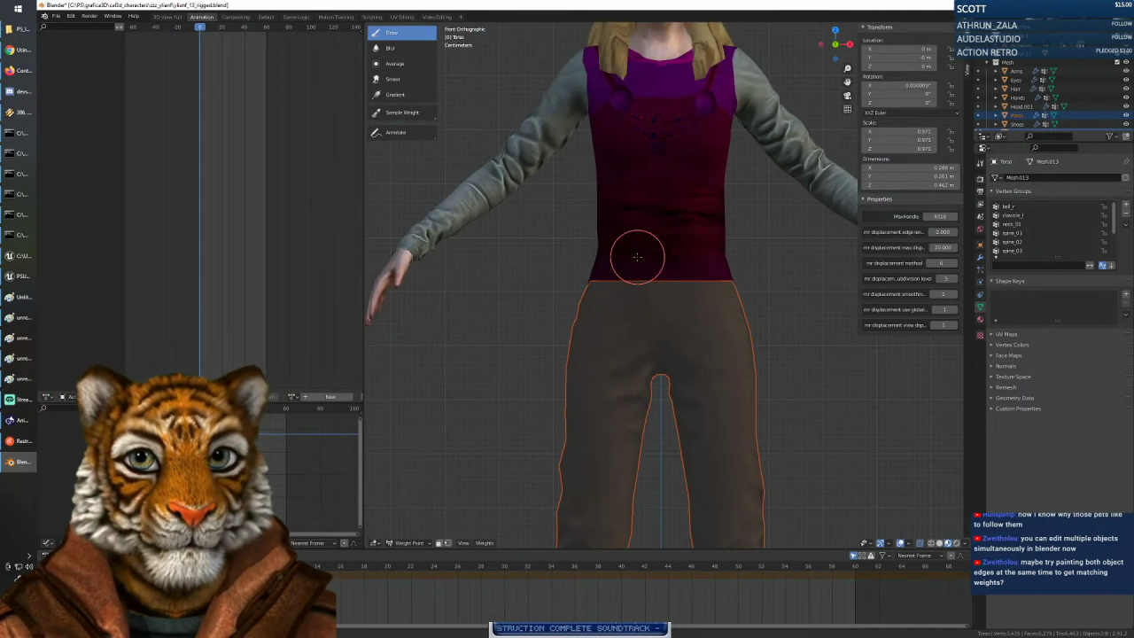
{"action": "scroll", "coordinate": [637, 255], "scroll_direction": "up", "scroll_amount": 5}
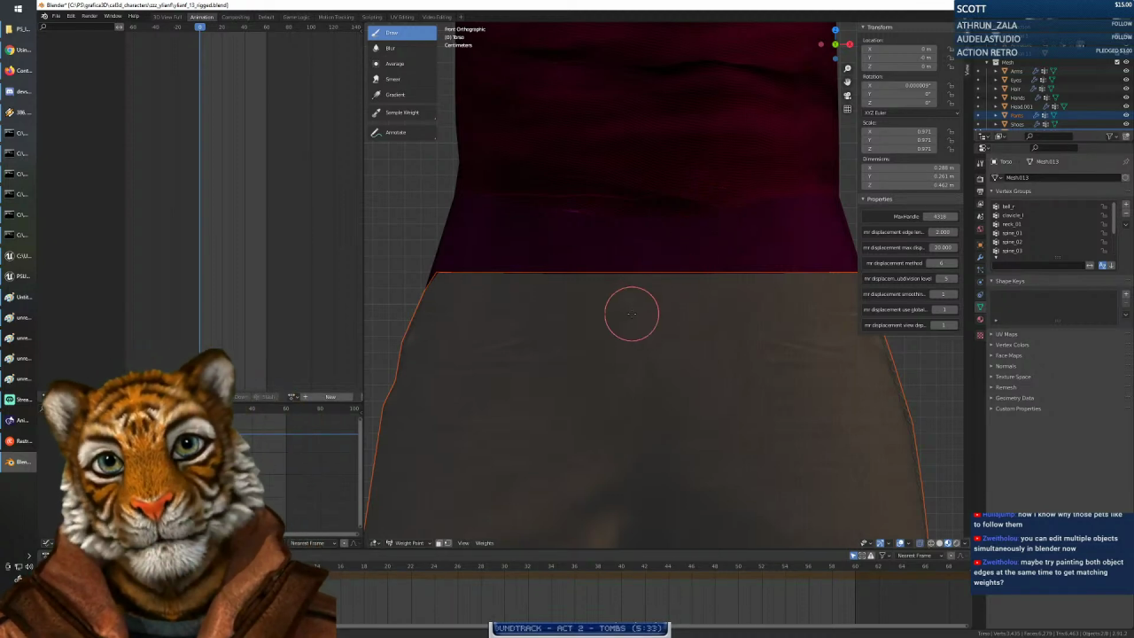
{"action": "mouse_move", "coordinate": [564, 240]}
{"action": "middle_mouse_down"}
{"action": "mouse_move", "coordinate": [518, 332]}
{"action": "mouse_move", "coordinate": [590, 329]}
{"action": "mouse_move", "coordinate": [593, 294]}
{"action": "middle_mouse_up"}
{"action": "key", "text": "KP_Decimal"}
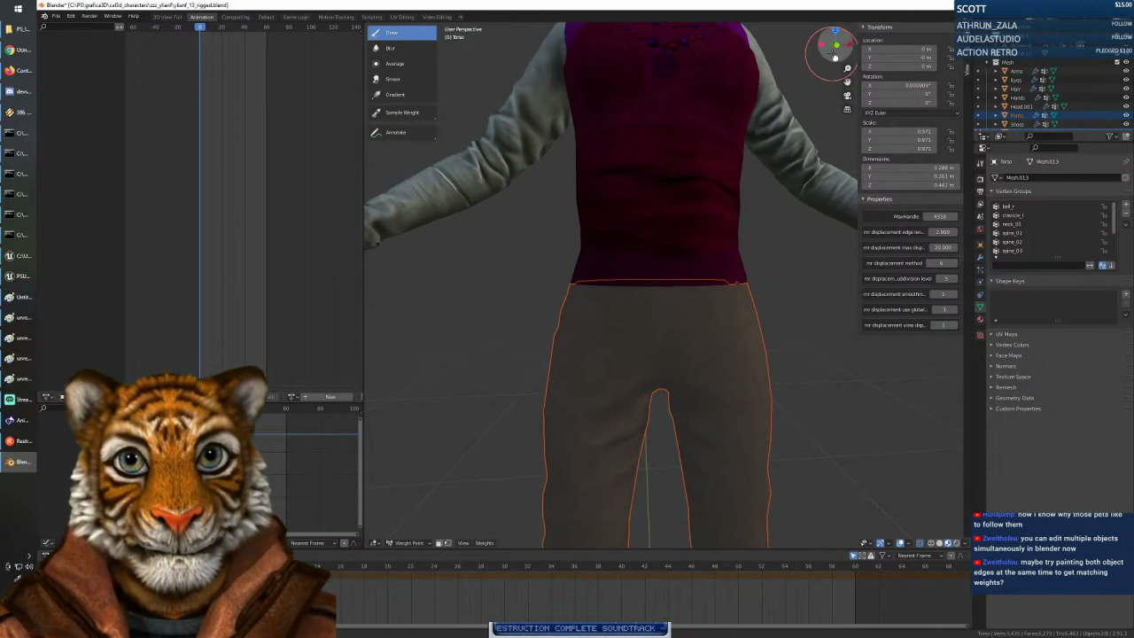
{"action": "left_click", "coordinate": [835, 44]}
{"action": "scroll", "coordinate": [699, 245], "scroll_direction": "up", "scroll_amount": 4}
{"action": "scroll", "coordinate": [699, 245], "scroll_direction": "up", "scroll_amount": 3}
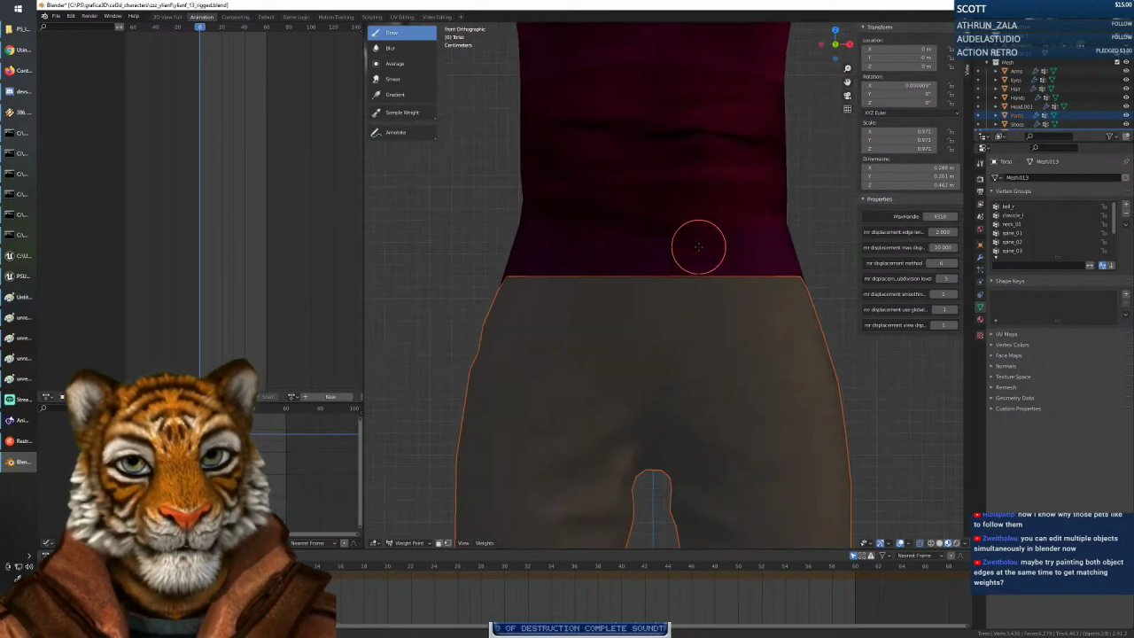
Save the character file after matching up the waist seam view.
{"action": "scroll", "coordinate": [699, 245], "scroll_direction": "up", "scroll_amount": 2}
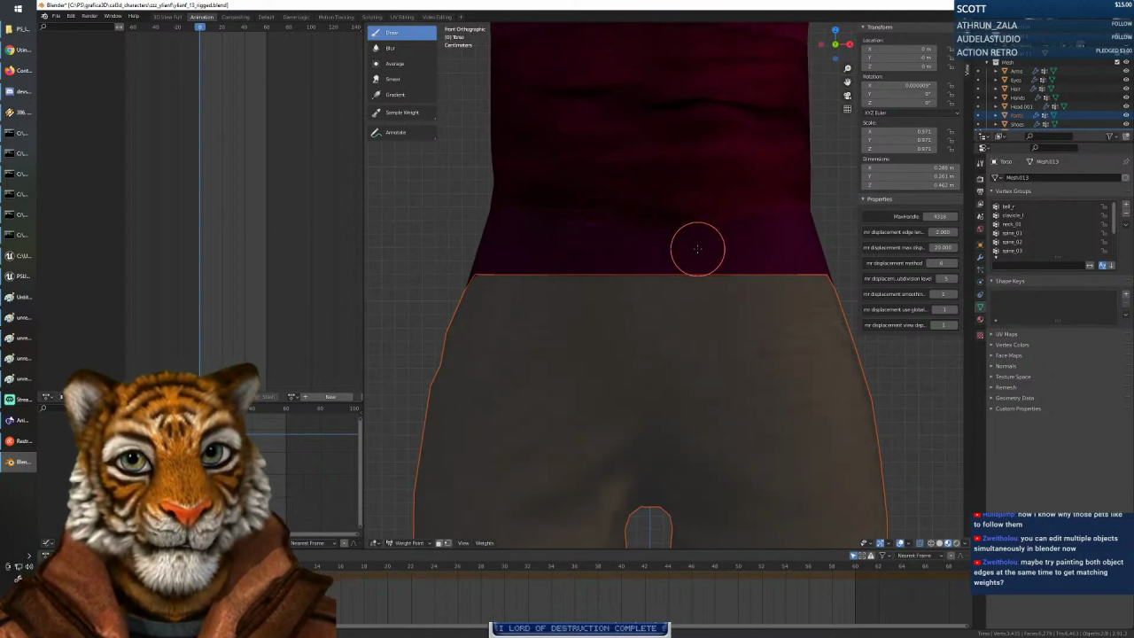
{"action": "left_click", "coordinate": [57, 16]}
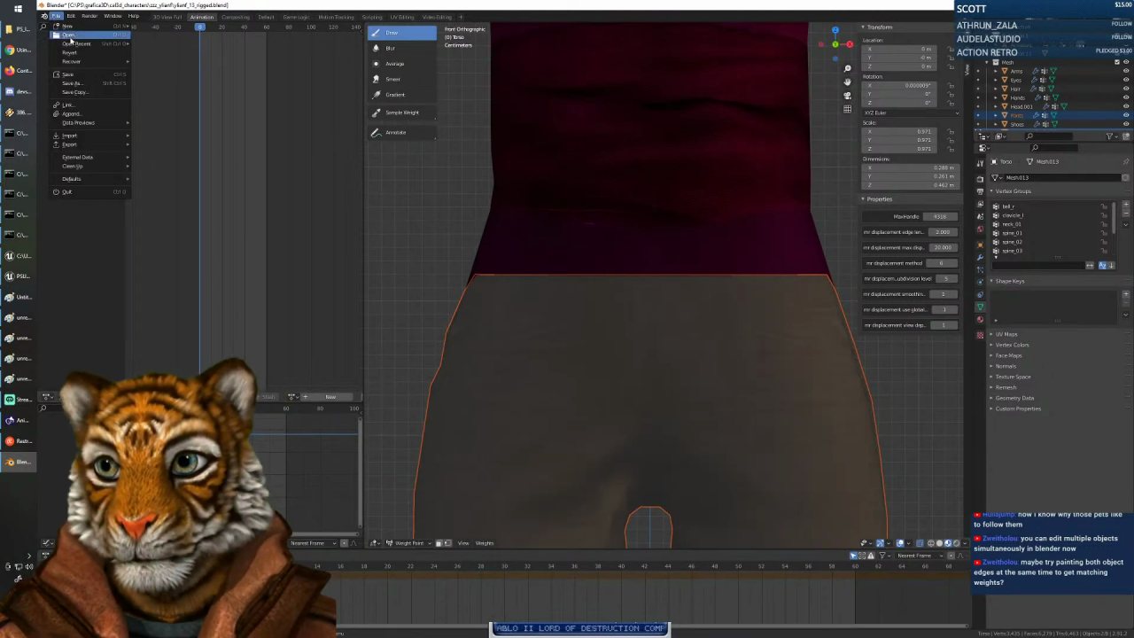
{"action": "left_click", "coordinate": [76, 73]}
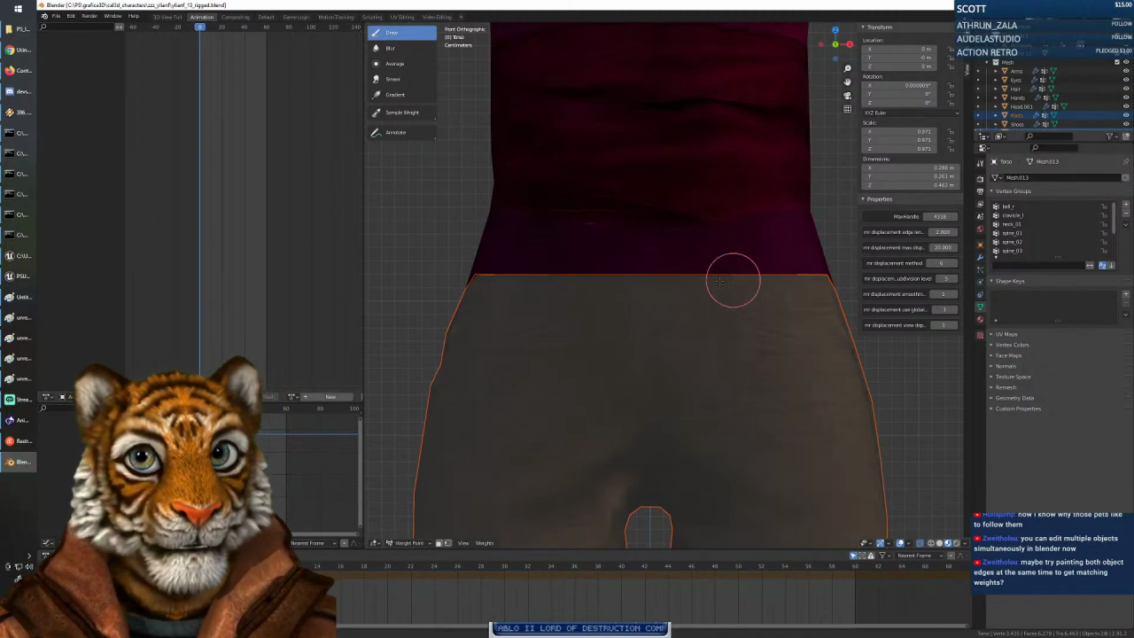
Look through the torso's vertex groups and show the armature in the viewport.
{"action": "scroll", "coordinate": [1029, 237], "scroll_direction": "down", "scroll_amount": 4}
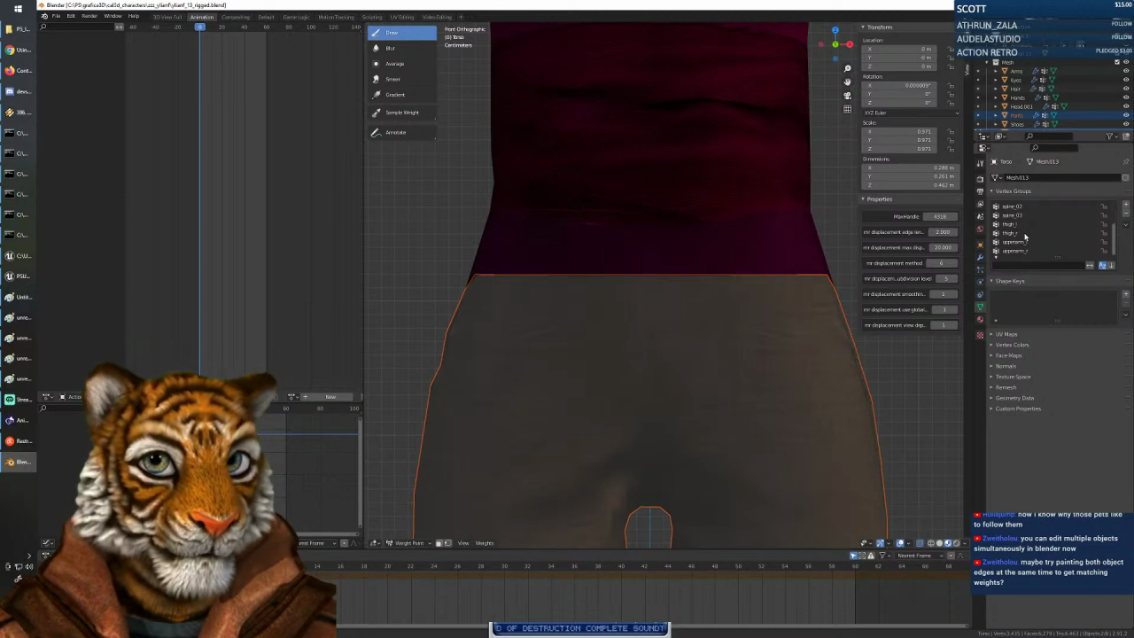
{"action": "scroll", "coordinate": [1024, 241], "scroll_direction": "up", "scroll_amount": 4}
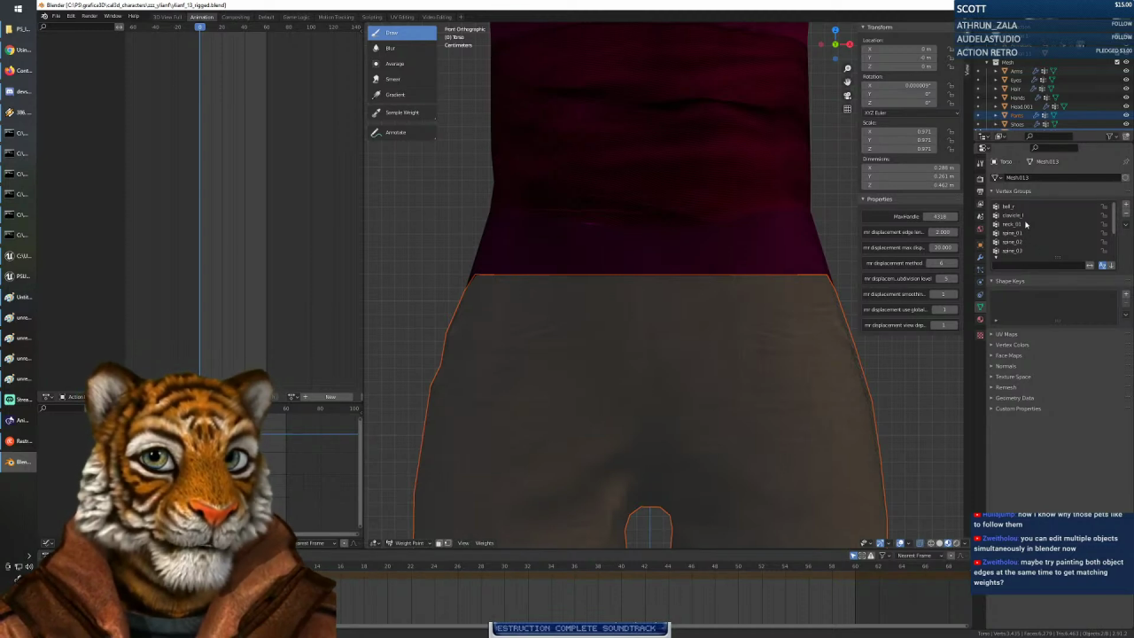
{"action": "scroll", "coordinate": [1024, 224], "scroll_direction": "down", "scroll_amount": 4}
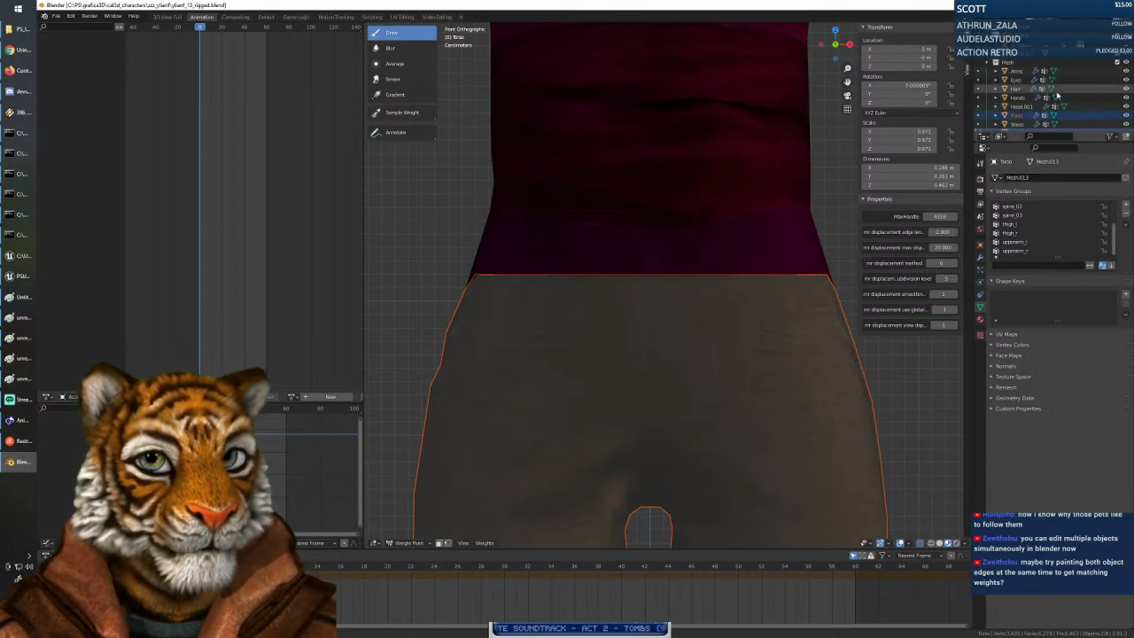
{"action": "scroll", "coordinate": [1054, 97], "scroll_direction": "down", "scroll_amount": 3}
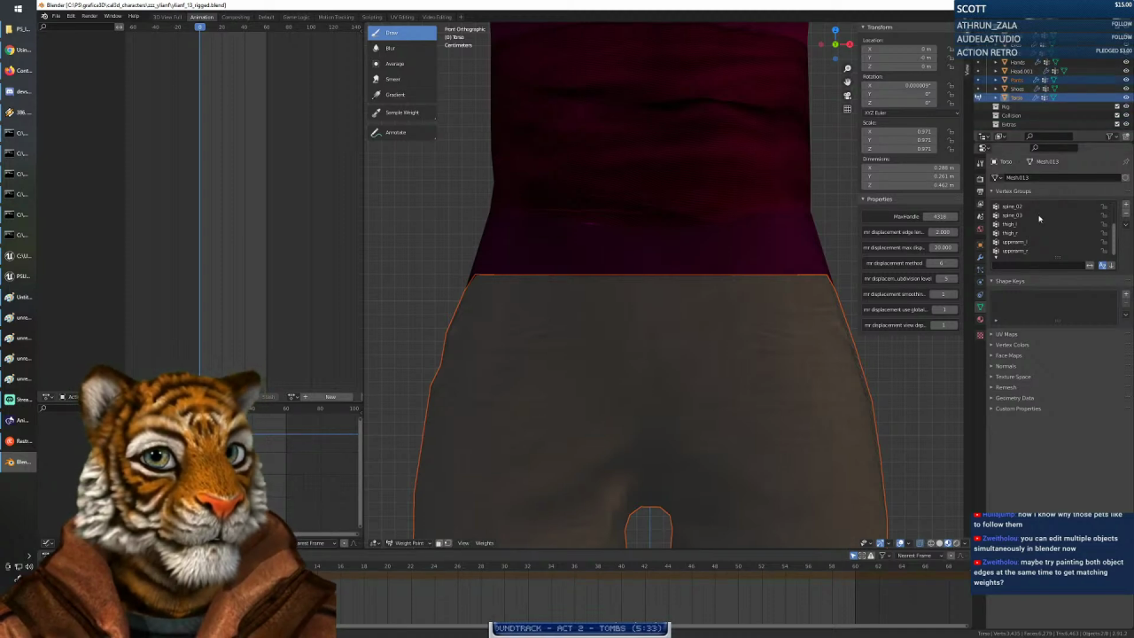
{"action": "scroll", "coordinate": [1036, 218], "scroll_direction": "up", "scroll_amount": 2}
{"action": "scroll", "coordinate": [1054, 84], "scroll_direction": "up", "scroll_amount": 3}
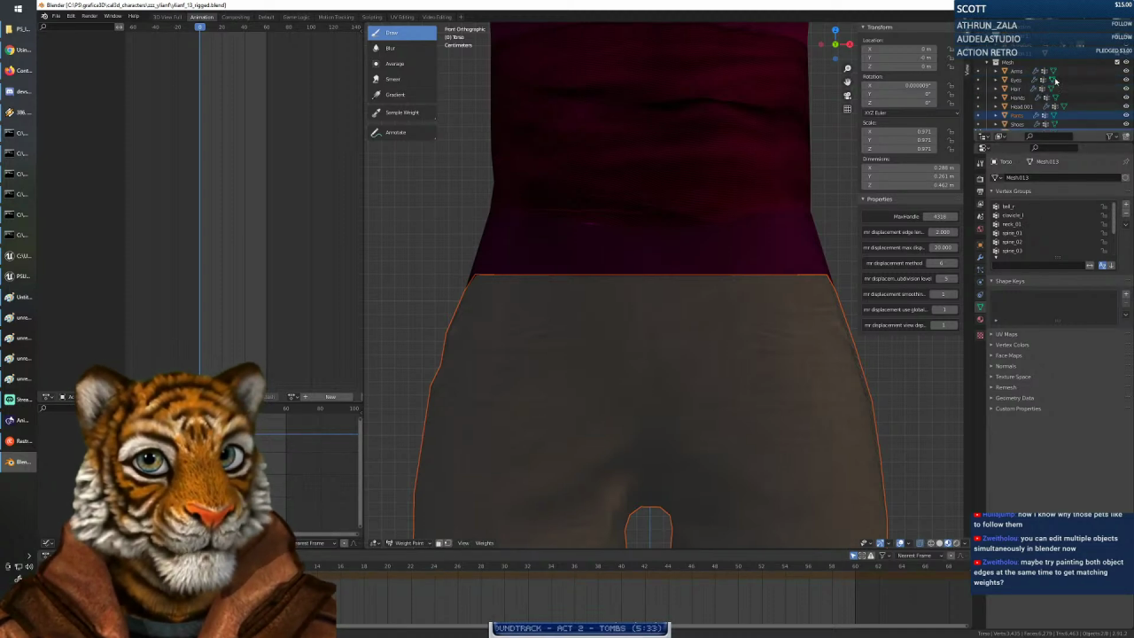
{"action": "left_click", "coordinate": [1125, 52]}
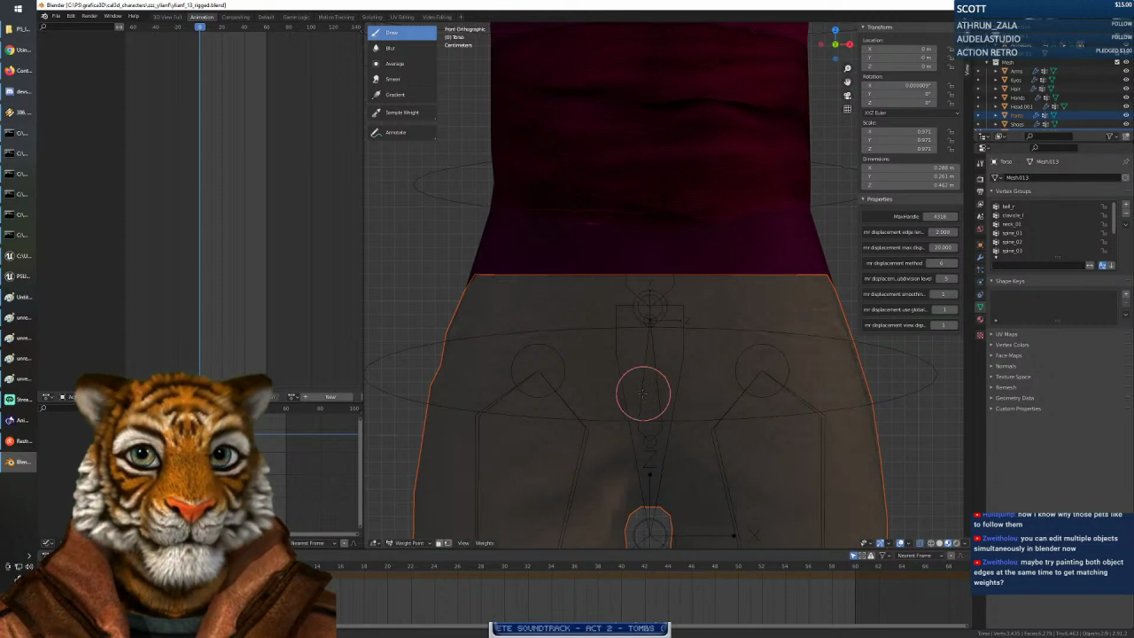
Leave the torso's Weight Paint mode and switch the pants to Weight Paint mode.
{"action": "key", "text": "ctrl+z"}
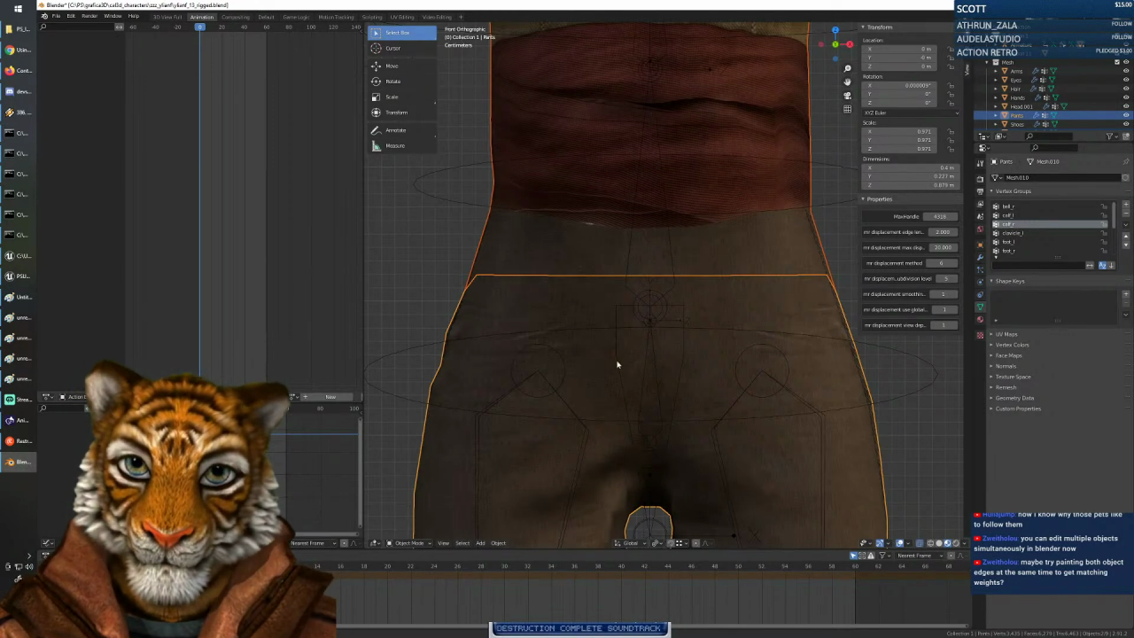
{"action": "left_click", "coordinate": [404, 542]}
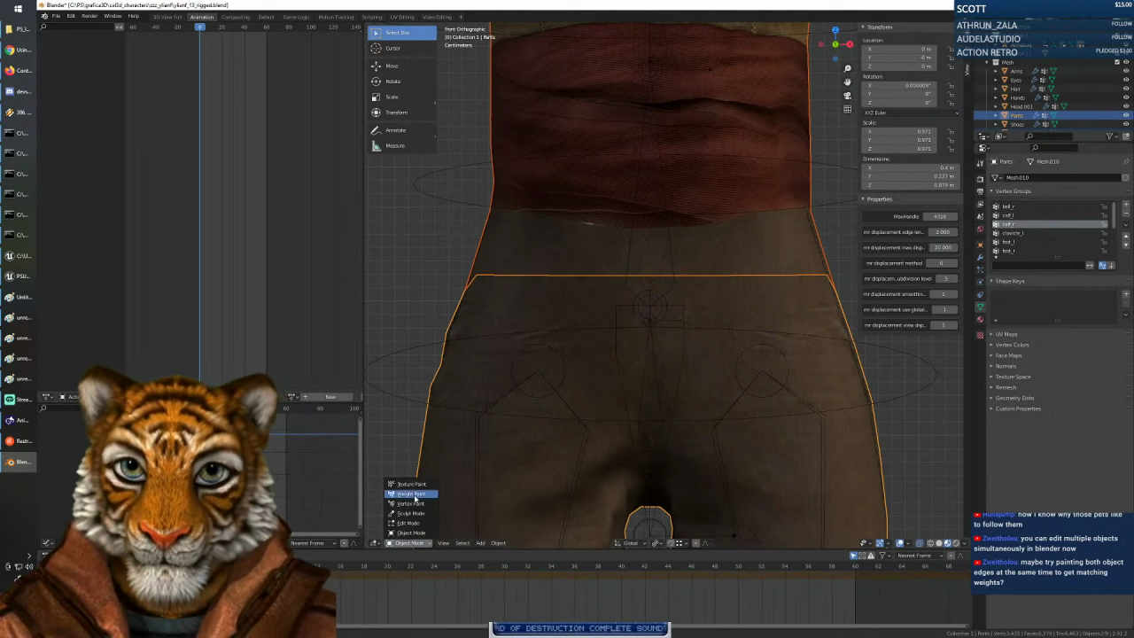
{"action": "left_click", "coordinate": [412, 494]}
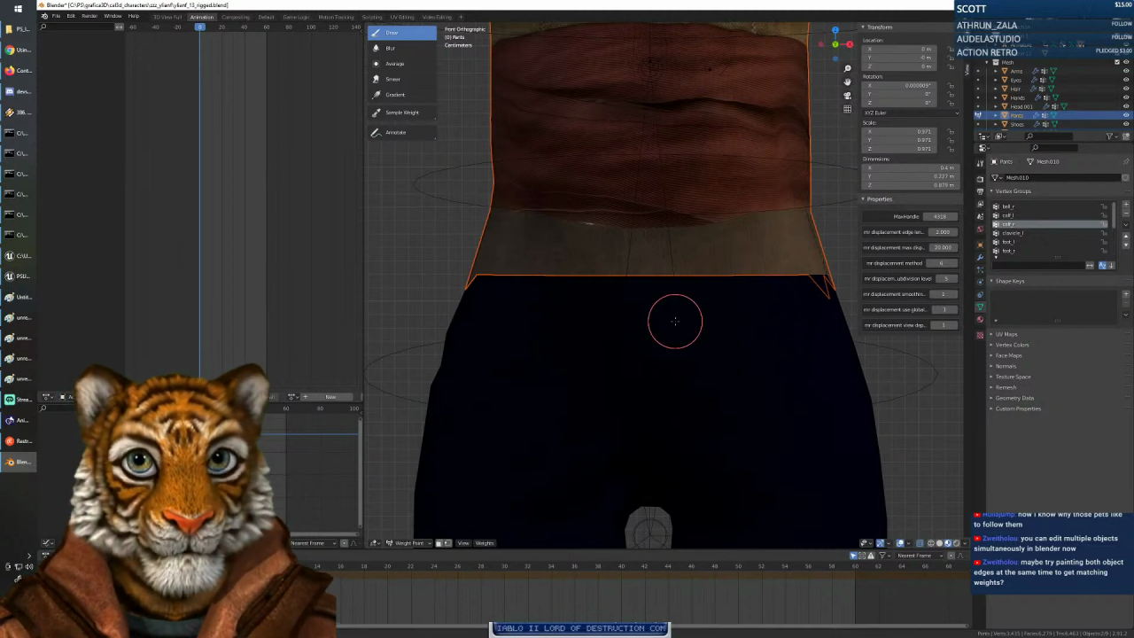
Try weight painting the pants with the armature also selected, and reduce the selection to the pants alone.
{"action": "key", "text": "ctrl+z"}
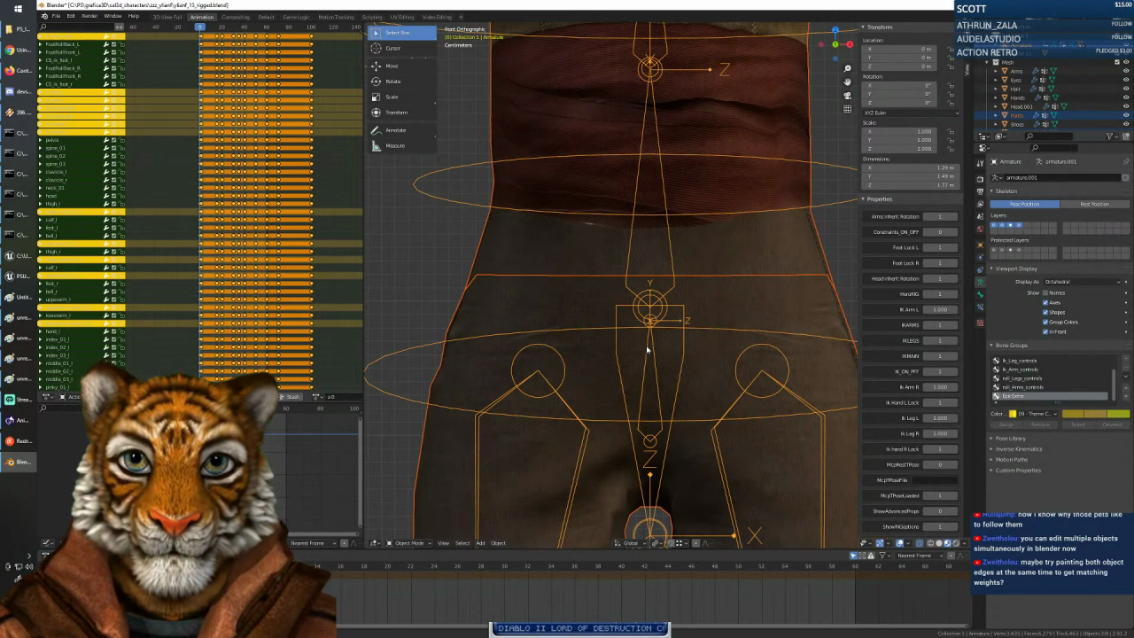
{"action": "key", "text": "ctrl+shift+z"}
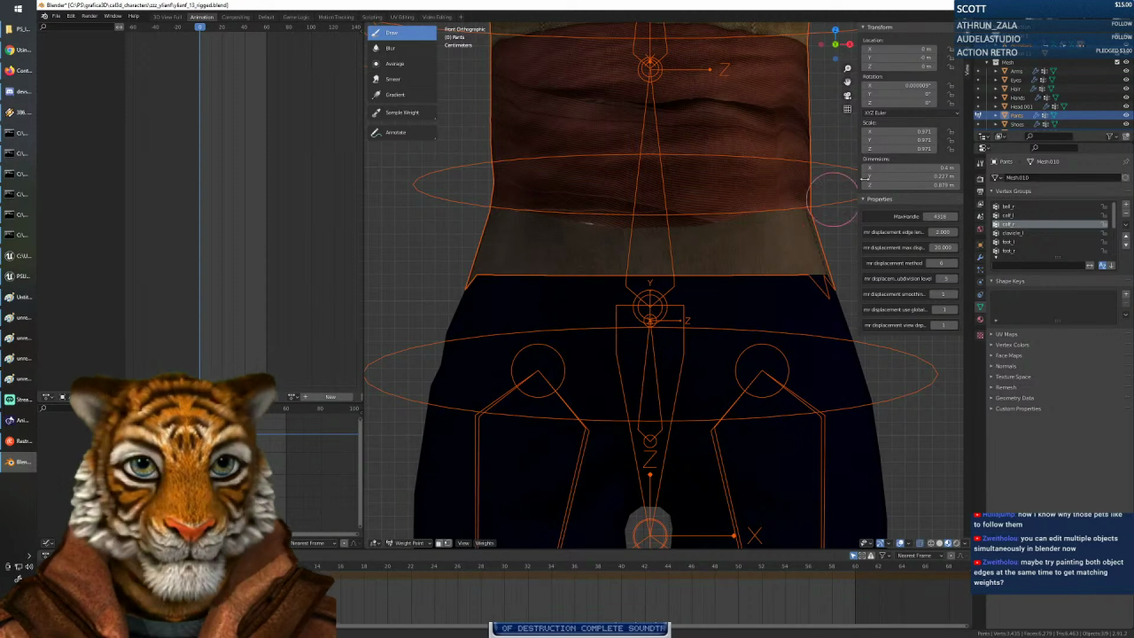
{"action": "left_click", "coordinate": [1018, 116]}
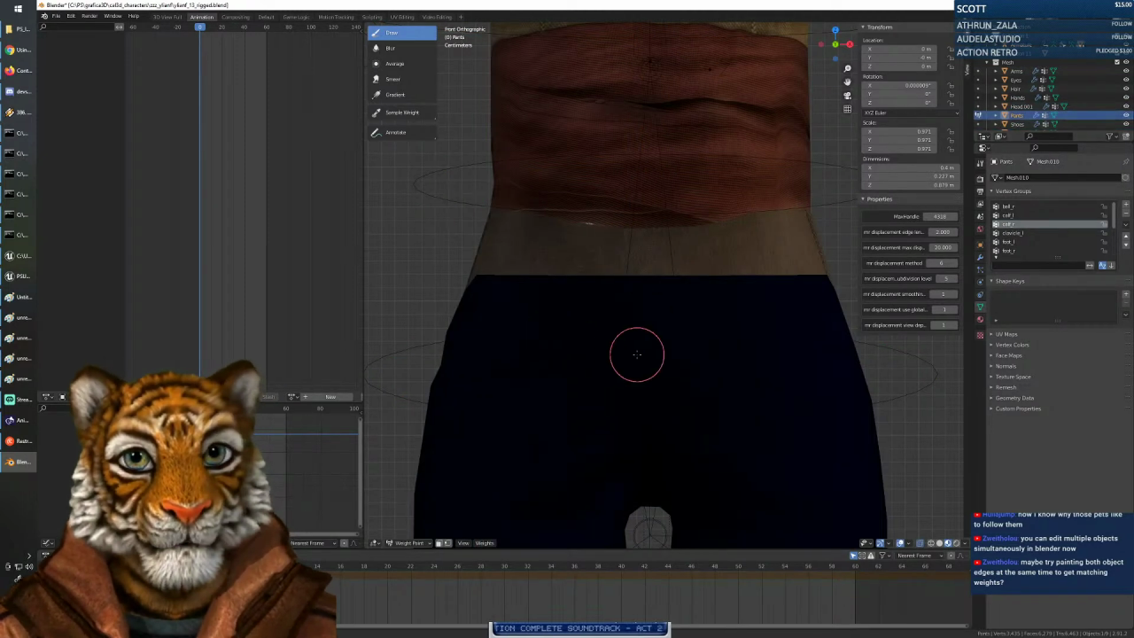
{"action": "scroll", "coordinate": [638, 357], "scroll_direction": "down", "scroll_amount": 5}
{"action": "scroll", "coordinate": [636, 355], "scroll_direction": "up", "scroll_amount": 5}
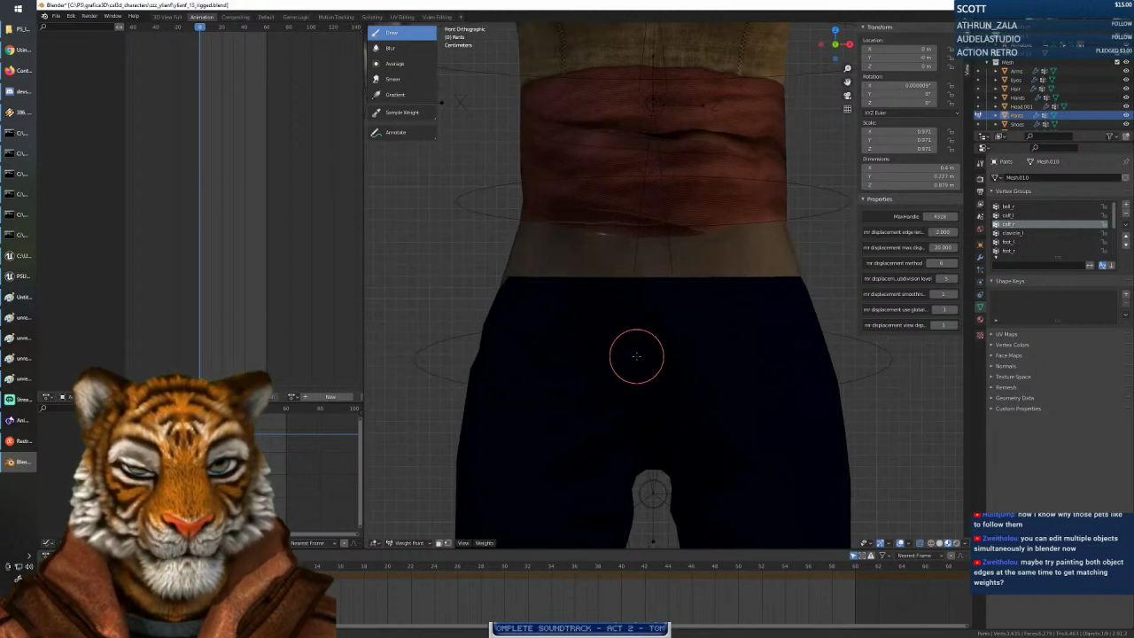
{"action": "scroll", "coordinate": [636, 355], "scroll_direction": "up", "scroll_amount": 1}
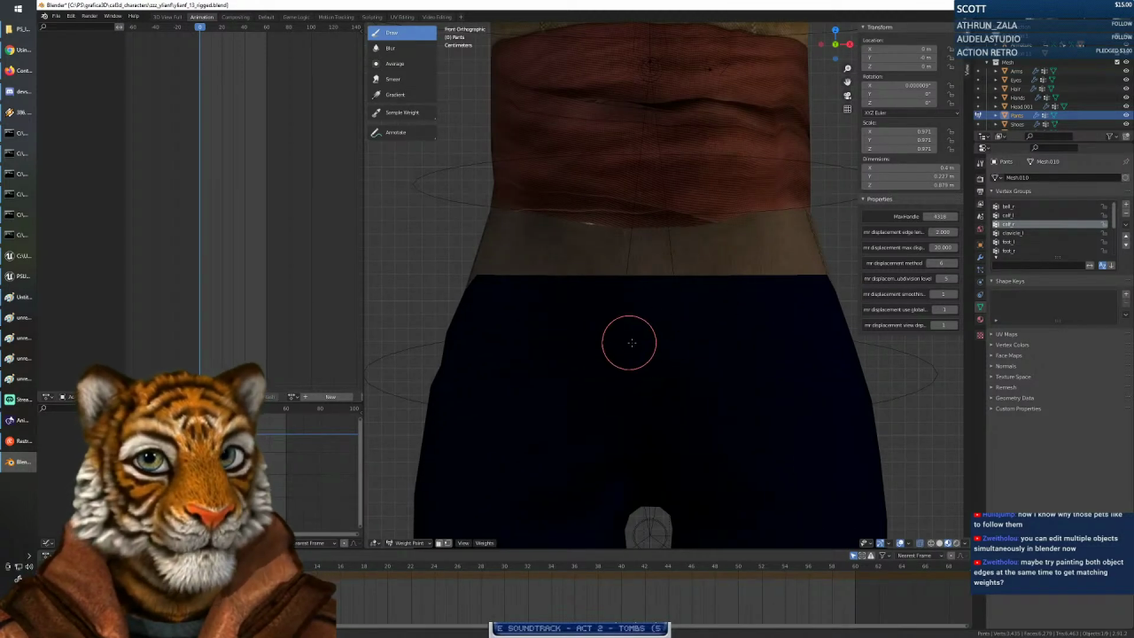
Add the armature to the pants selection in Object Mode and try Weight Paint mode with the pants active.
{"action": "key", "text": "ctrl+Tab"}
{"action": "left_click", "coordinate": [648, 354], "text": "shift"}
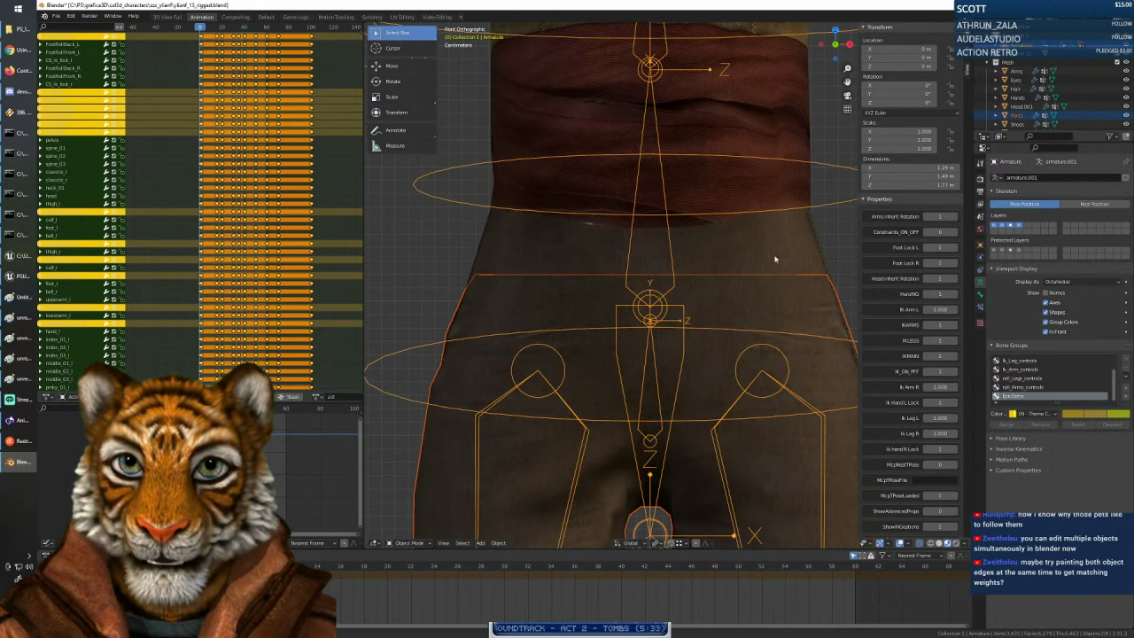
{"action": "scroll", "coordinate": [1028, 59], "scroll_direction": "down", "scroll_amount": 1}
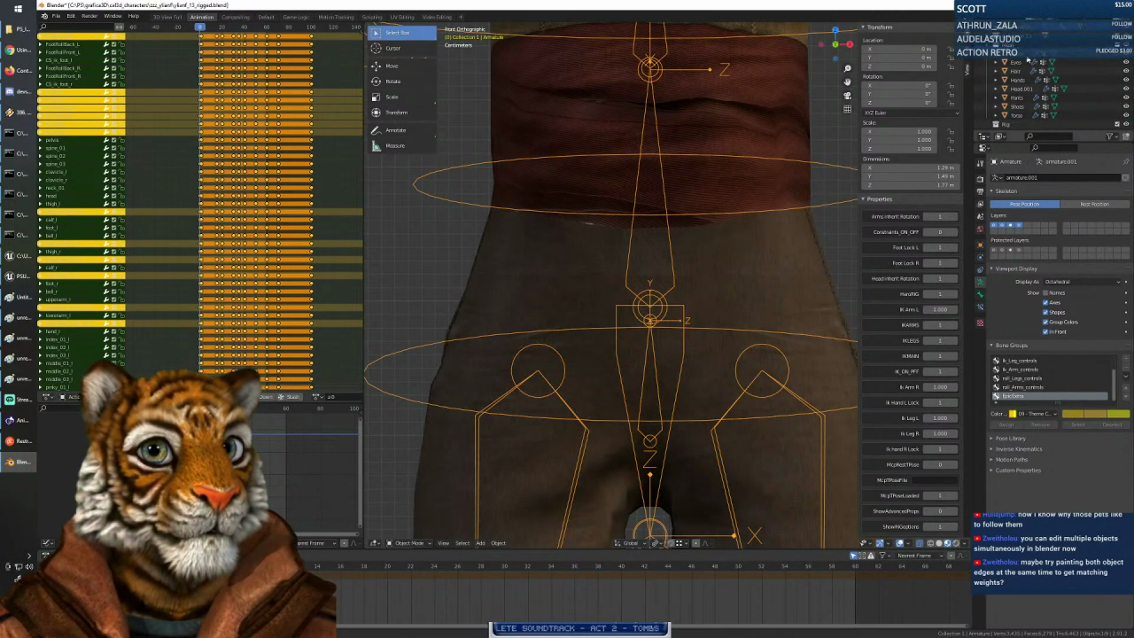
{"action": "left_click", "coordinate": [1014, 97]}
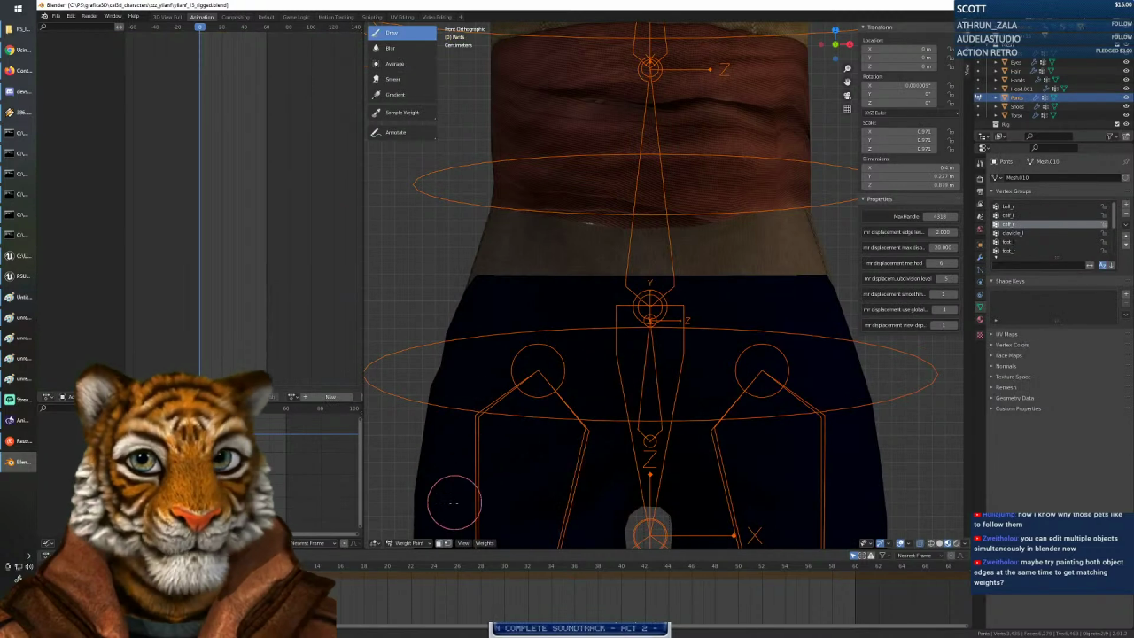
{"action": "left_click", "coordinate": [408, 542]}
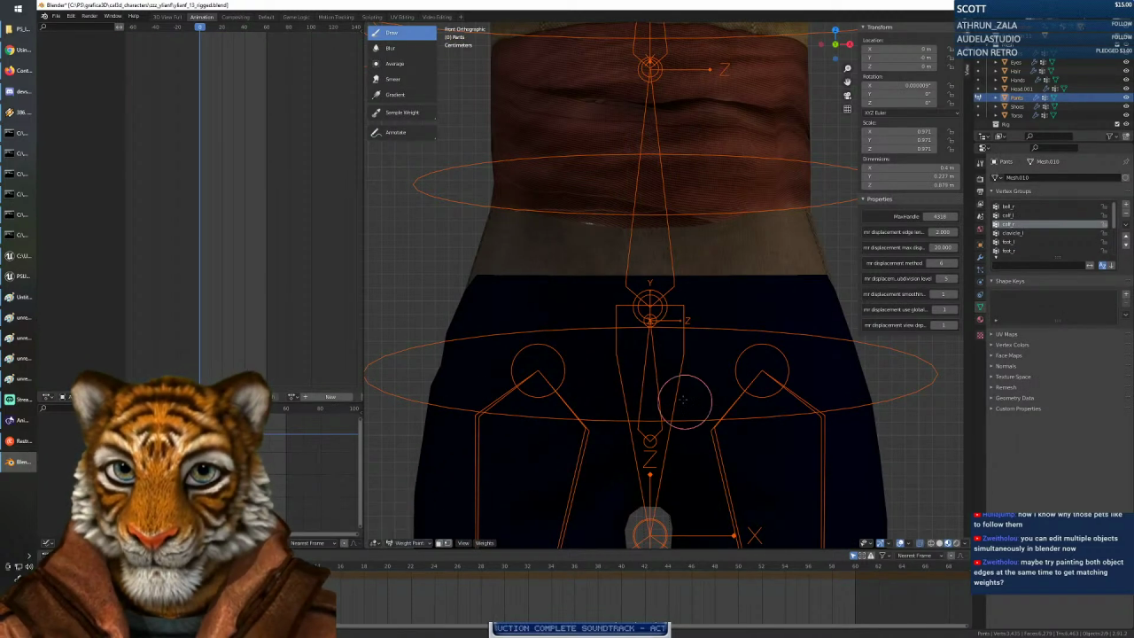
{"action": "key", "text": "ctrl+z"}
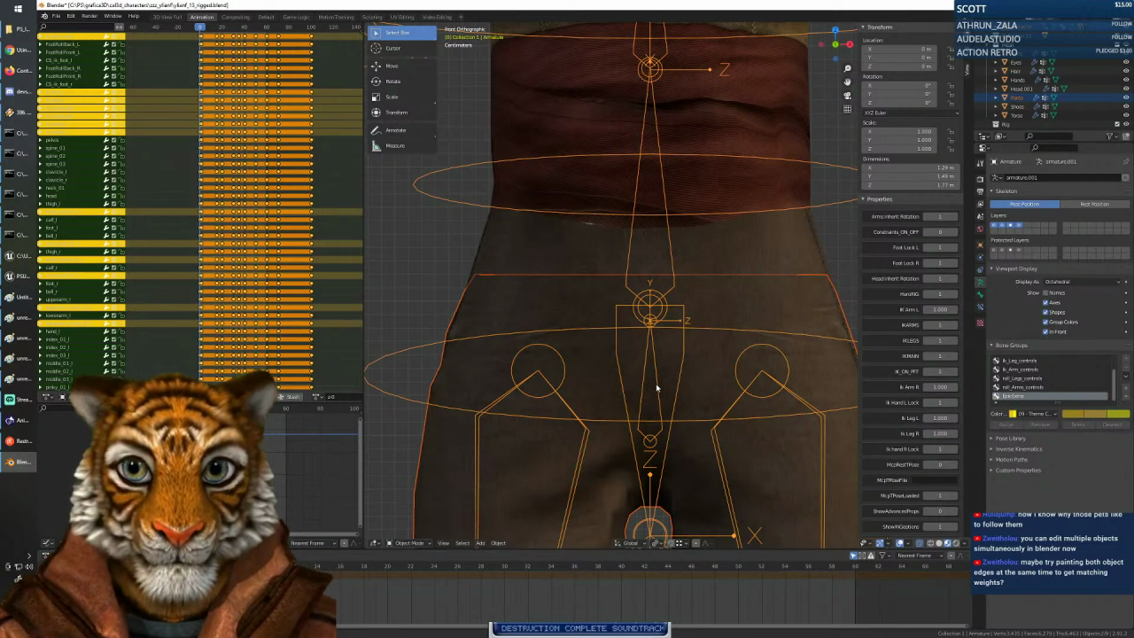
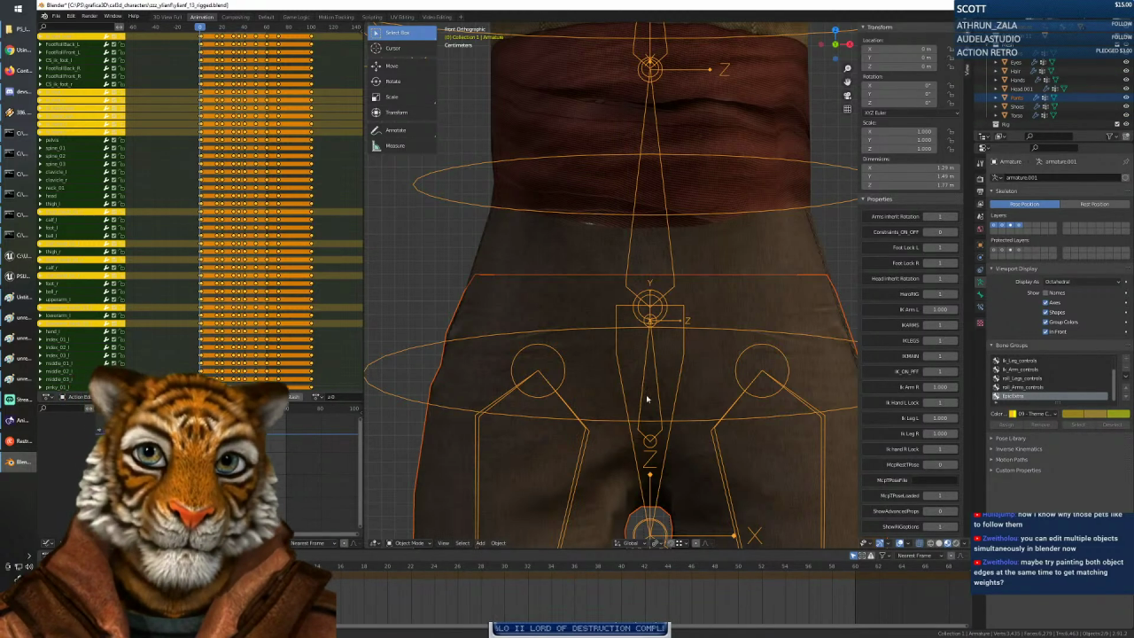
Return the pants to Weight Paint mode and deselect the armature so only the pants are selected.
{"action": "key", "text": "ctrl+z"}
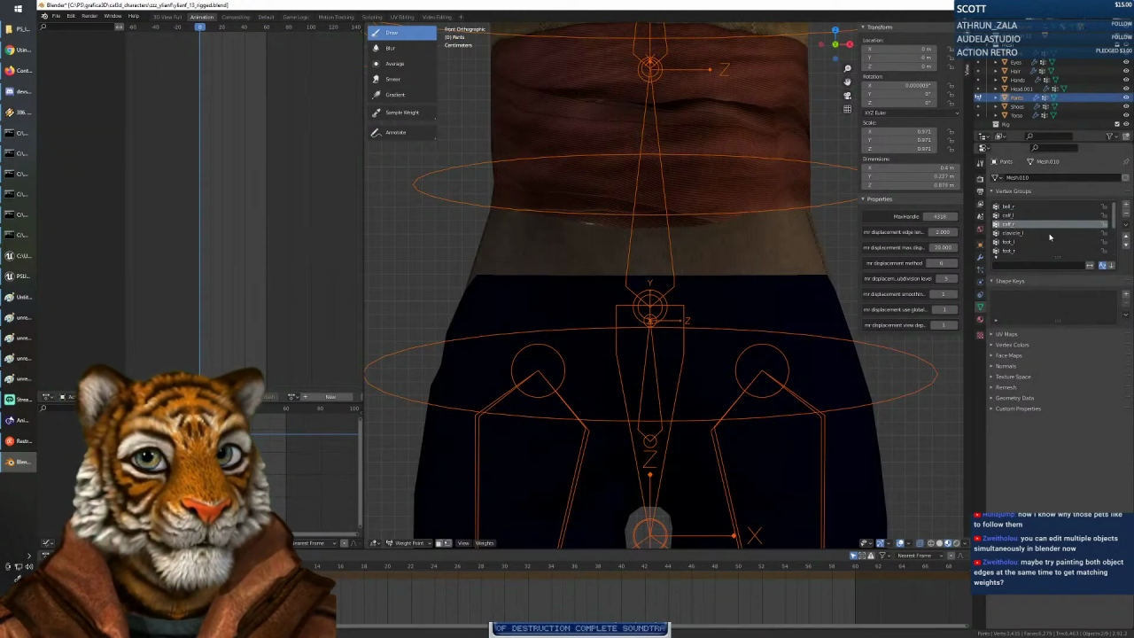
{"action": "scroll", "coordinate": [705, 323], "scroll_direction": "down", "scroll_amount": 4}
{"action": "scroll", "coordinate": [706, 323], "scroll_direction": "up", "scroll_amount": 1}
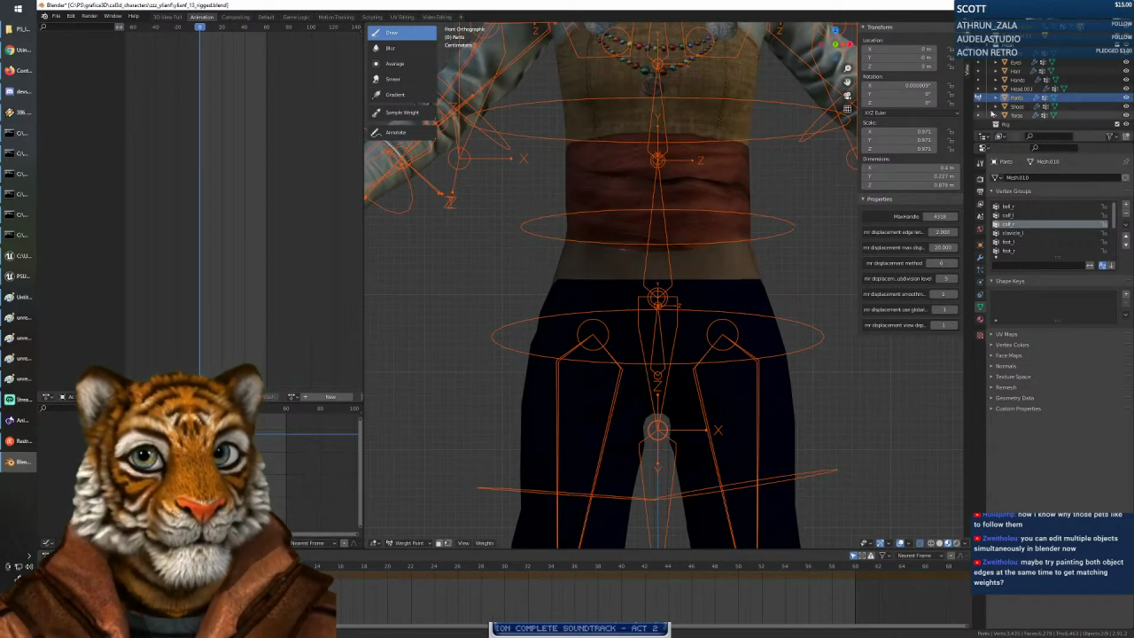
{"action": "left_click", "coordinate": [1020, 89]}
{"action": "left_click", "coordinate": [1020, 99]}
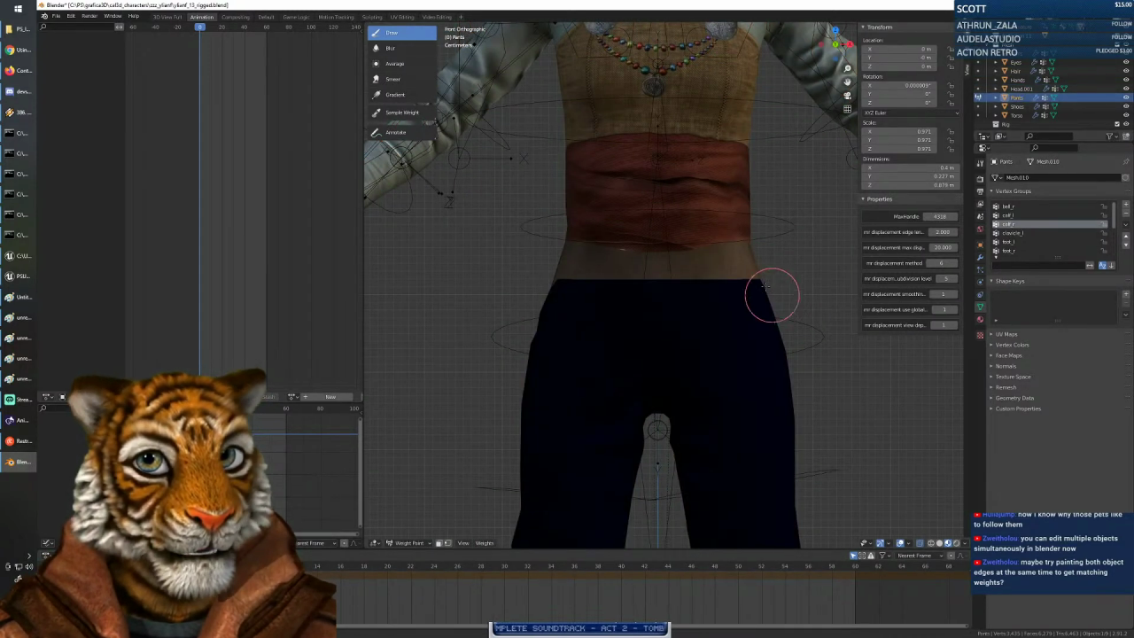
Switch the pants to Object Mode and back to Weight Paint mode.
{"action": "left_click", "coordinate": [408, 542]}
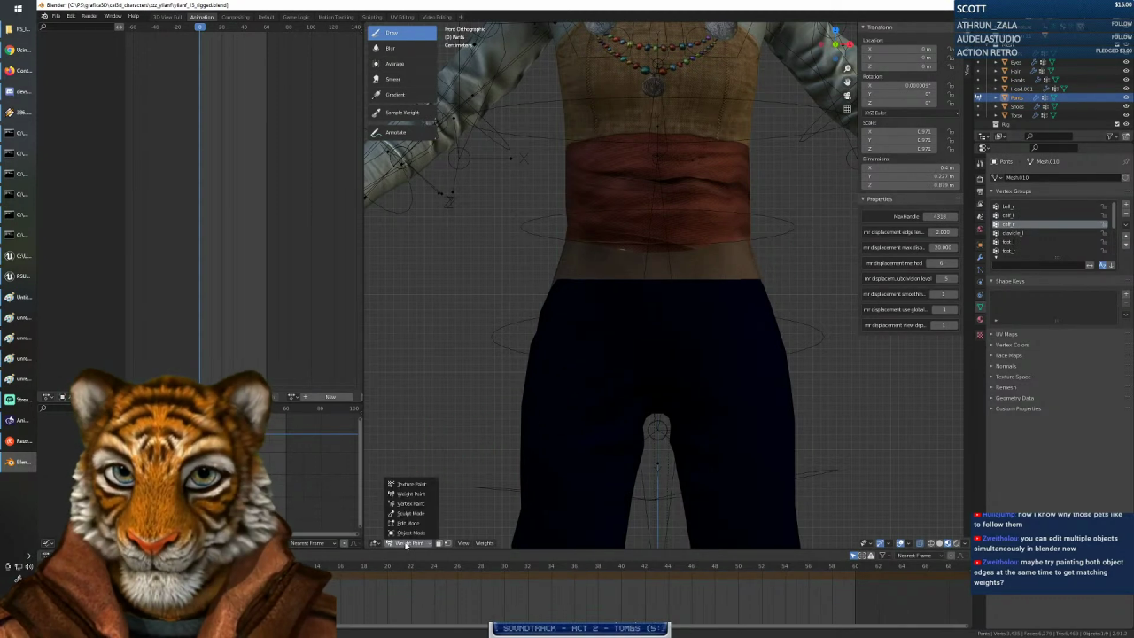
{"action": "left_click", "coordinate": [410, 532]}
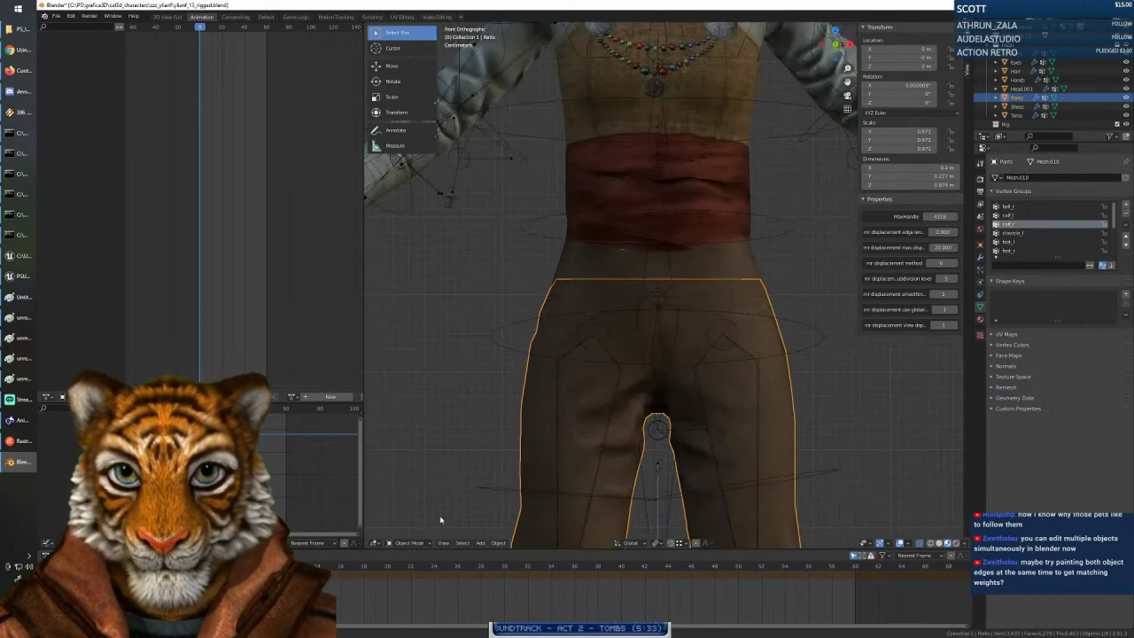
{"action": "left_click", "coordinate": [409, 542]}
{"action": "left_click", "coordinate": [415, 494]}
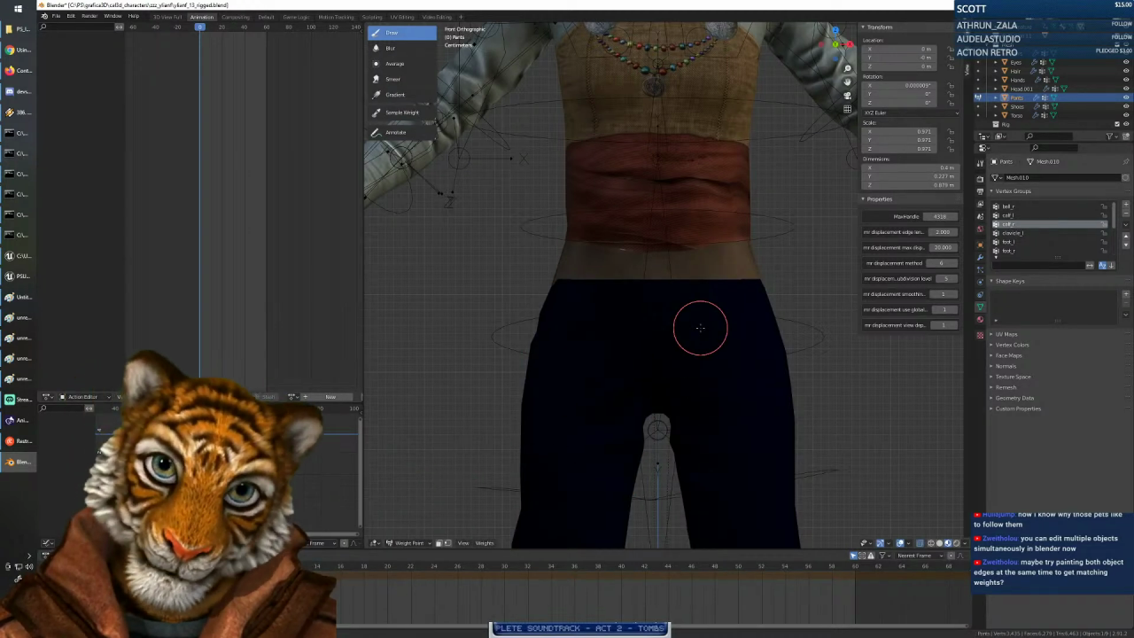
Step through the pants' calf and foot vertex groups to check their weights on the whole legs.
{"action": "scroll", "coordinate": [1025, 236], "scroll_direction": "down", "scroll_amount": 1, "text": "ctrl"}
{"action": "scroll", "coordinate": [1025, 236], "scroll_direction": "up", "scroll_amount": 3, "text": "ctrl"}
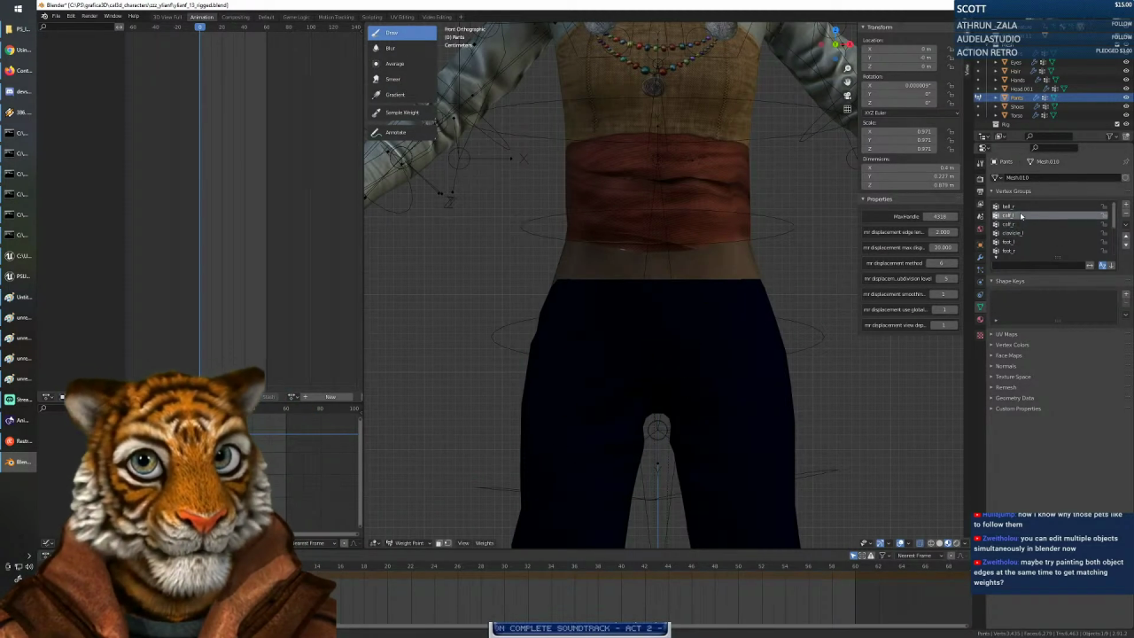
{"action": "scroll", "coordinate": [1018, 239], "scroll_direction": "down", "scroll_amount": 3, "text": "ctrl"}
{"action": "scroll", "coordinate": [1017, 241], "scroll_direction": "down", "scroll_amount": 2, "text": "ctrl"}
{"action": "scroll", "coordinate": [742, 336], "scroll_direction": "down", "scroll_amount": 5}
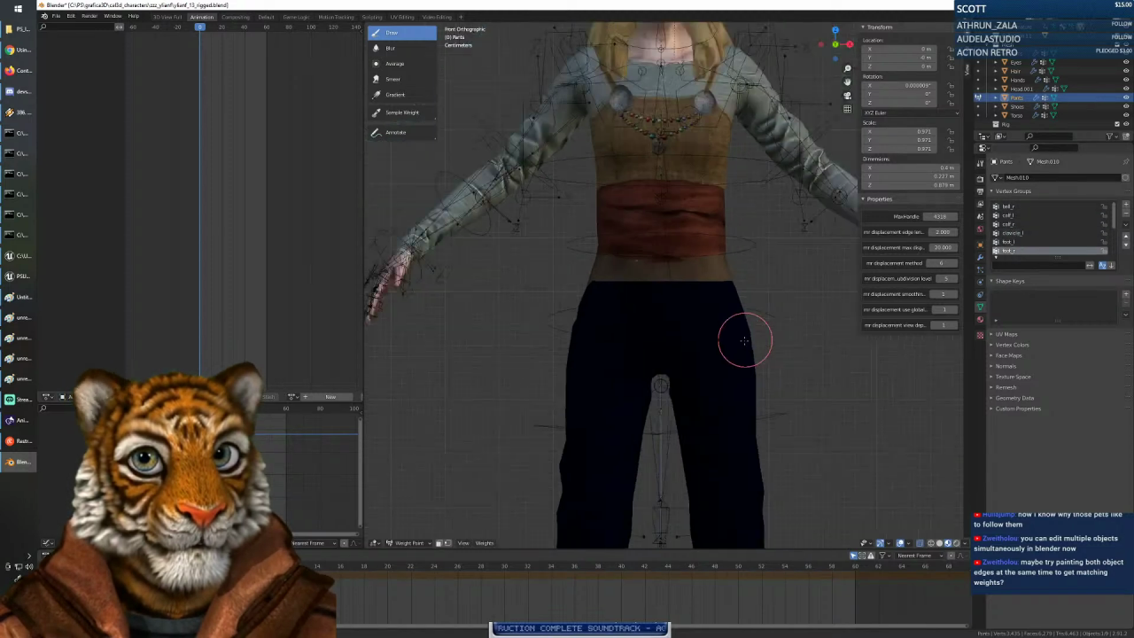
{"action": "scroll", "coordinate": [1029, 243], "scroll_direction": "up", "scroll_amount": 3, "text": "ctrl"}
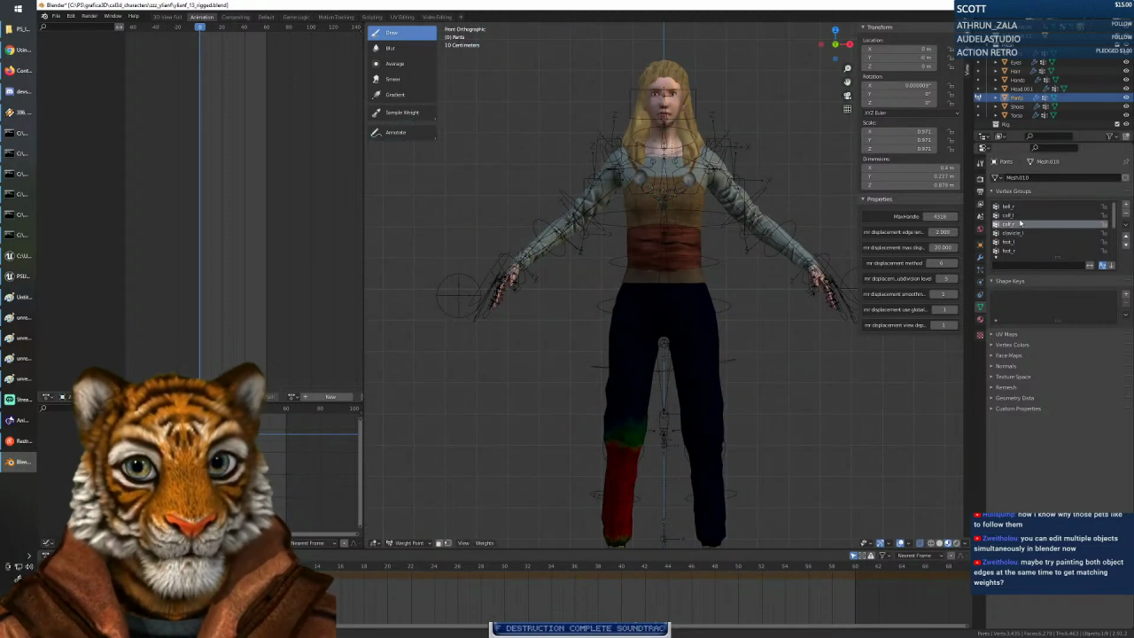
{"action": "scroll", "coordinate": [1022, 231], "scroll_direction": "down", "scroll_amount": 4, "text": "ctrl"}
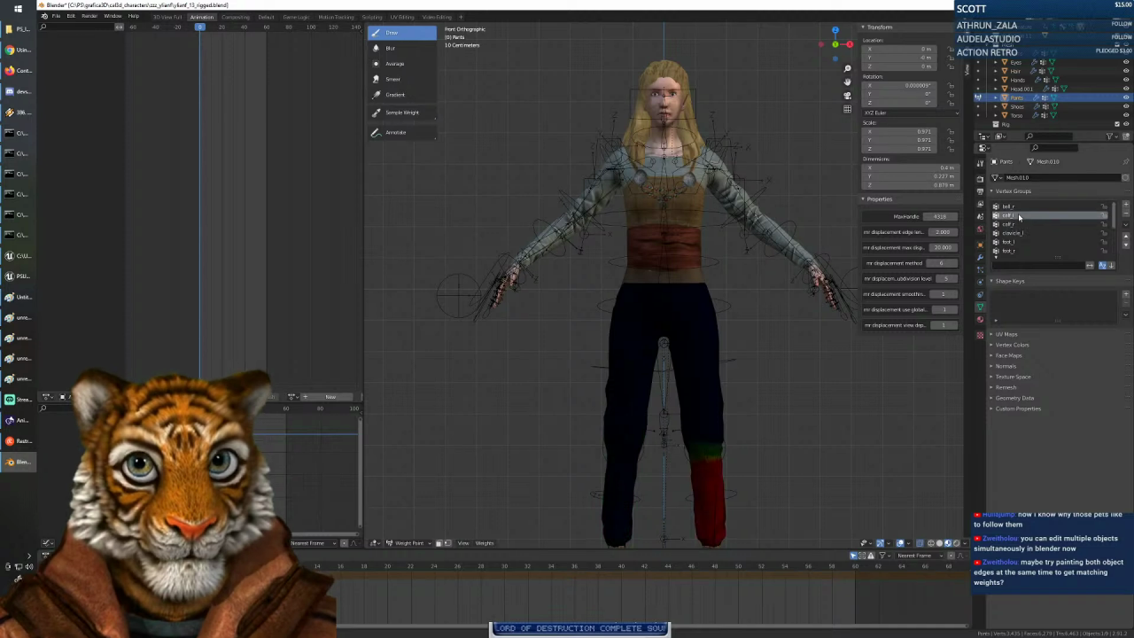
Compare the pants' thigh_l and thigh_r vertex groups and inspect the thigh_l weights around the hips.
{"action": "left_click", "coordinate": [1015, 250]}
{"action": "left_click", "coordinate": [1017, 241]}
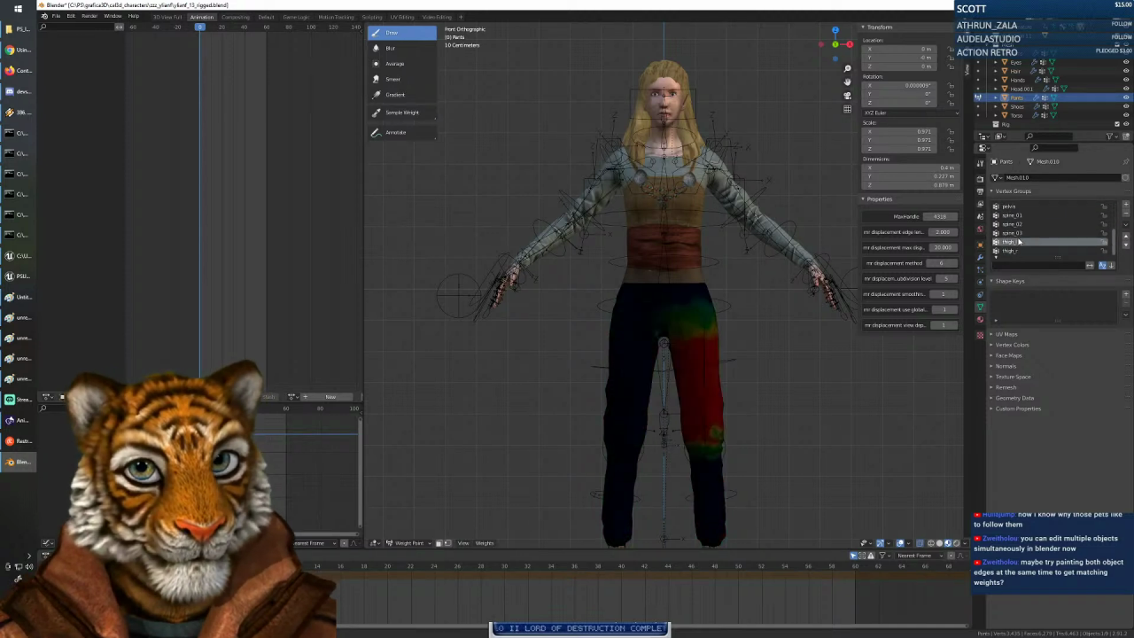
{"action": "left_click", "coordinate": [1015, 250]}
{"action": "left_click", "coordinate": [1017, 241]}
{"action": "scroll", "coordinate": [688, 357], "scroll_direction": "up", "scroll_amount": 5}
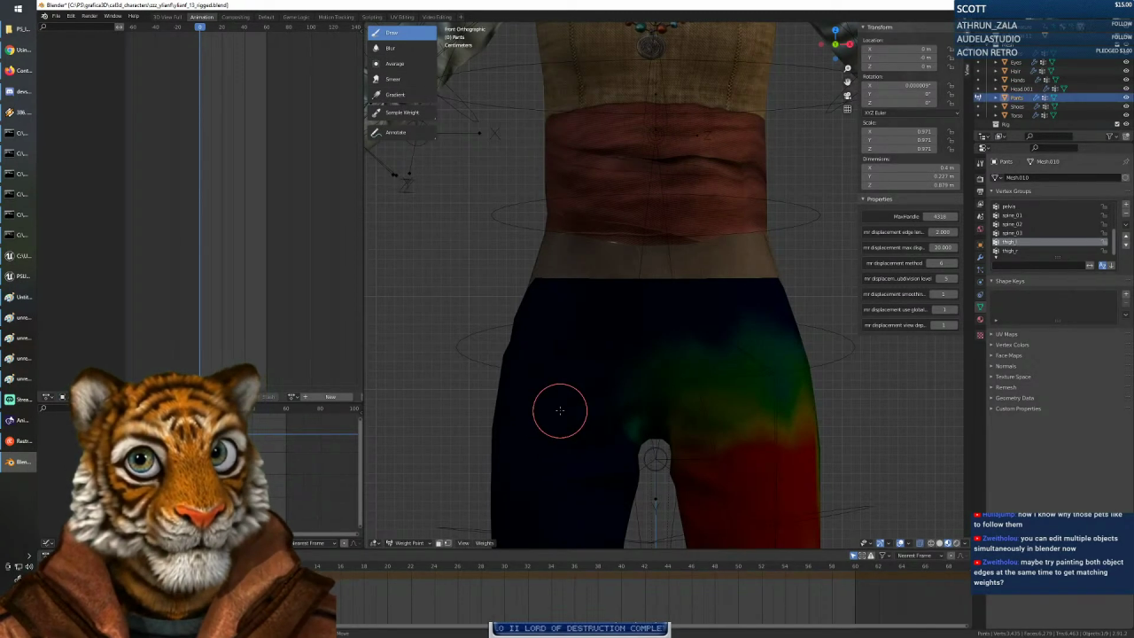
{"action": "right_click", "coordinate": [641, 271], "text": "shift"}
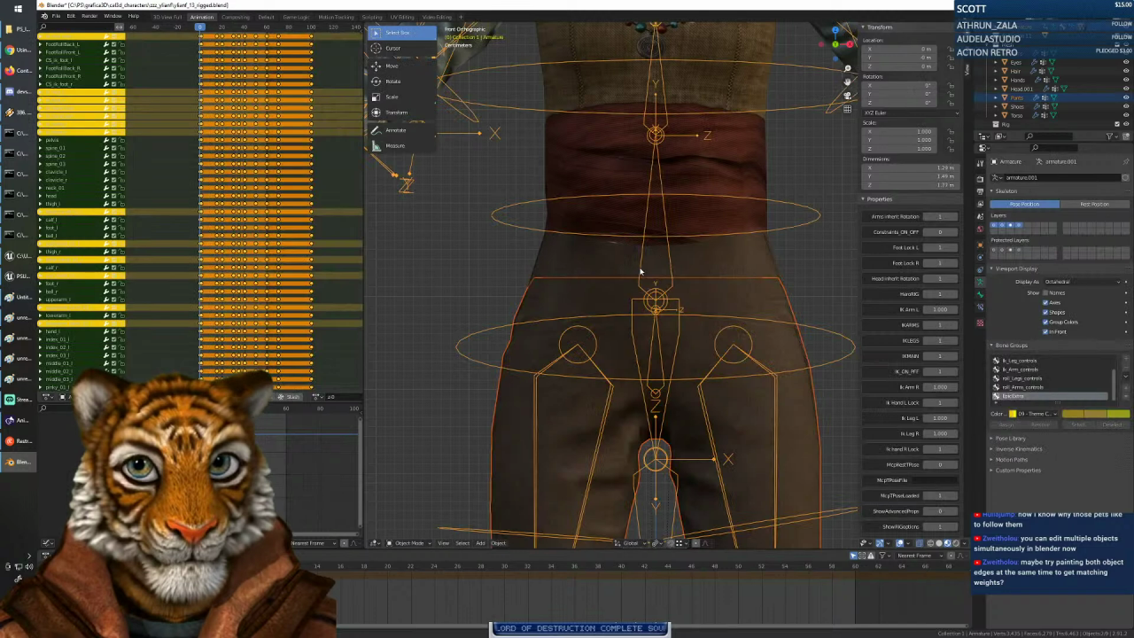
{"action": "key", "text": "alt+a"}
{"action": "left_click", "coordinate": [1035, 99]}
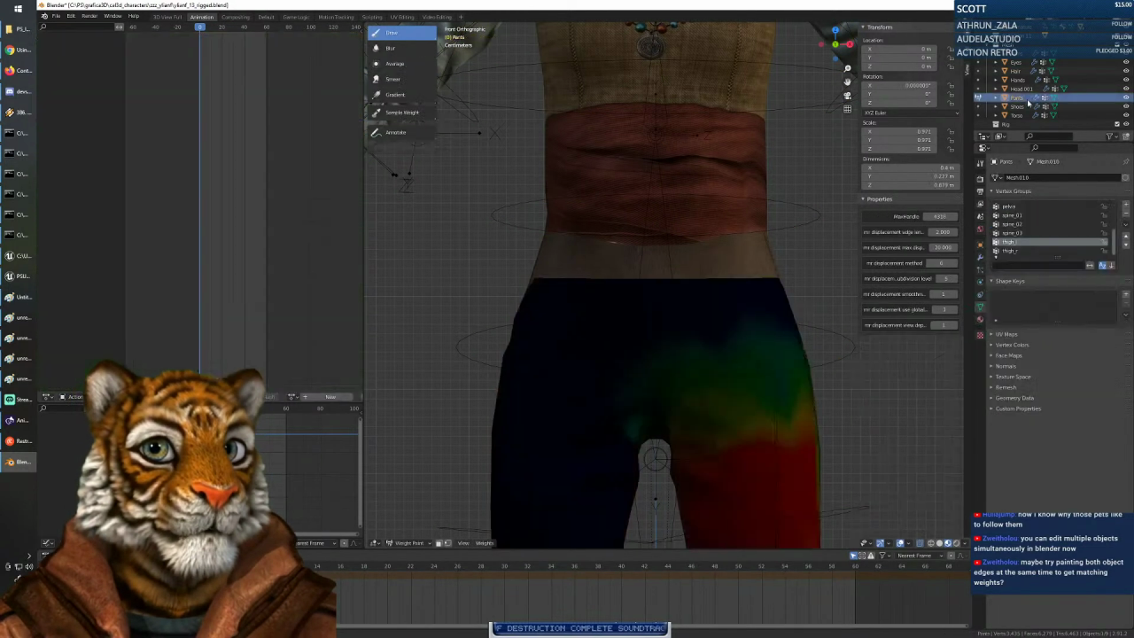
{"action": "scroll", "coordinate": [1035, 98], "scroll_direction": "up", "scroll_amount": 2}
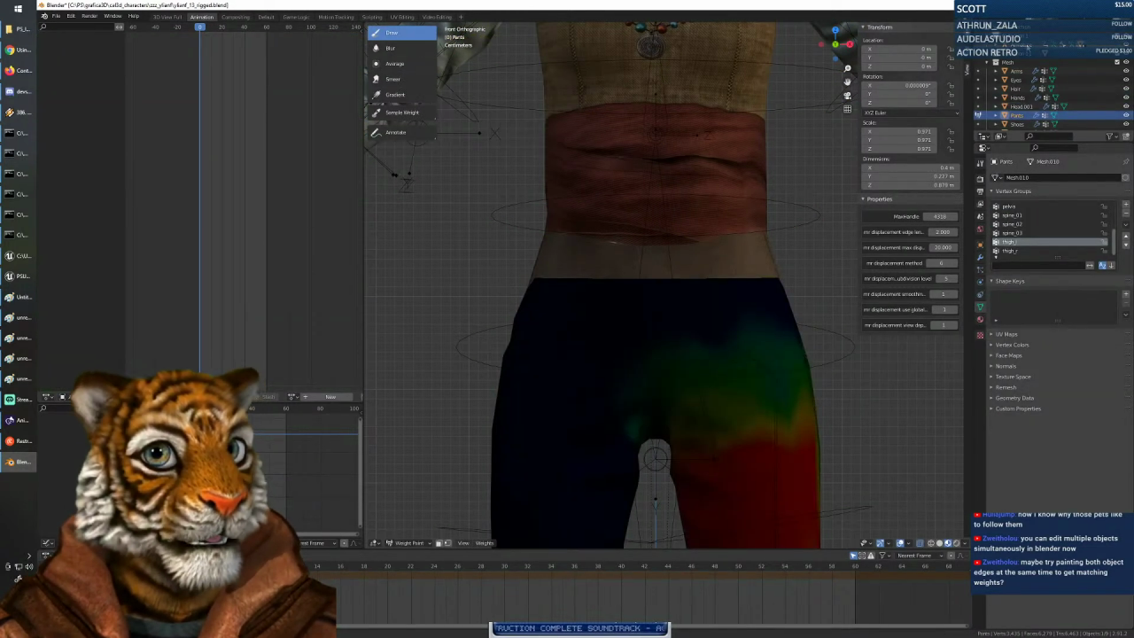
{"action": "left_click", "coordinate": [1027, 54], "text": "shift"}
{"action": "key", "text": "ctrl+z"}
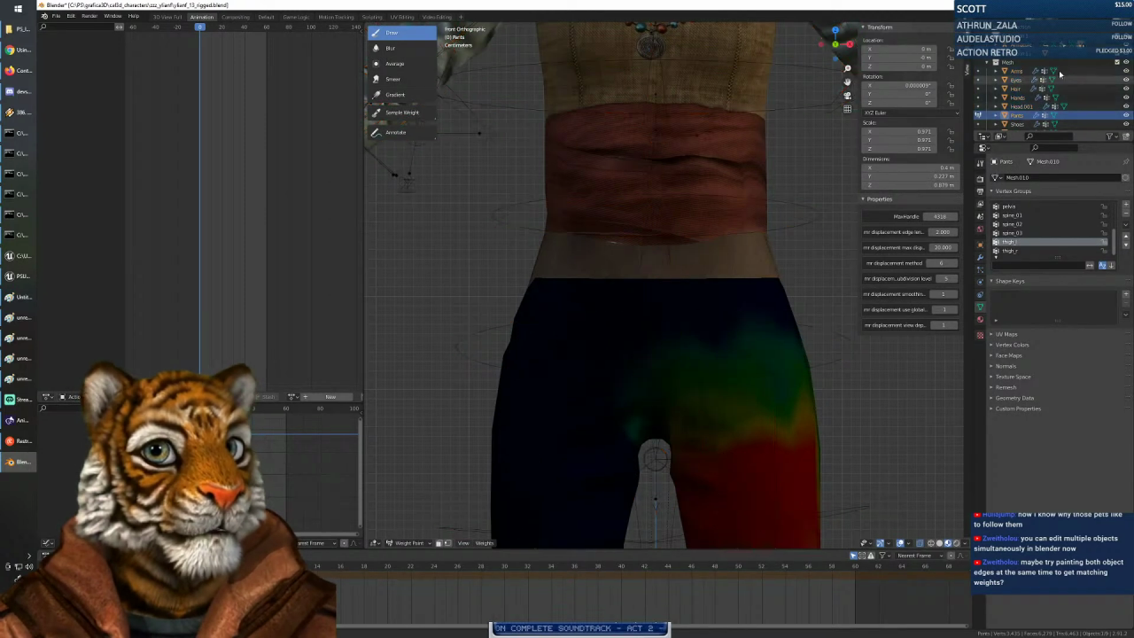
{"action": "key", "text": "ctrl+z"}
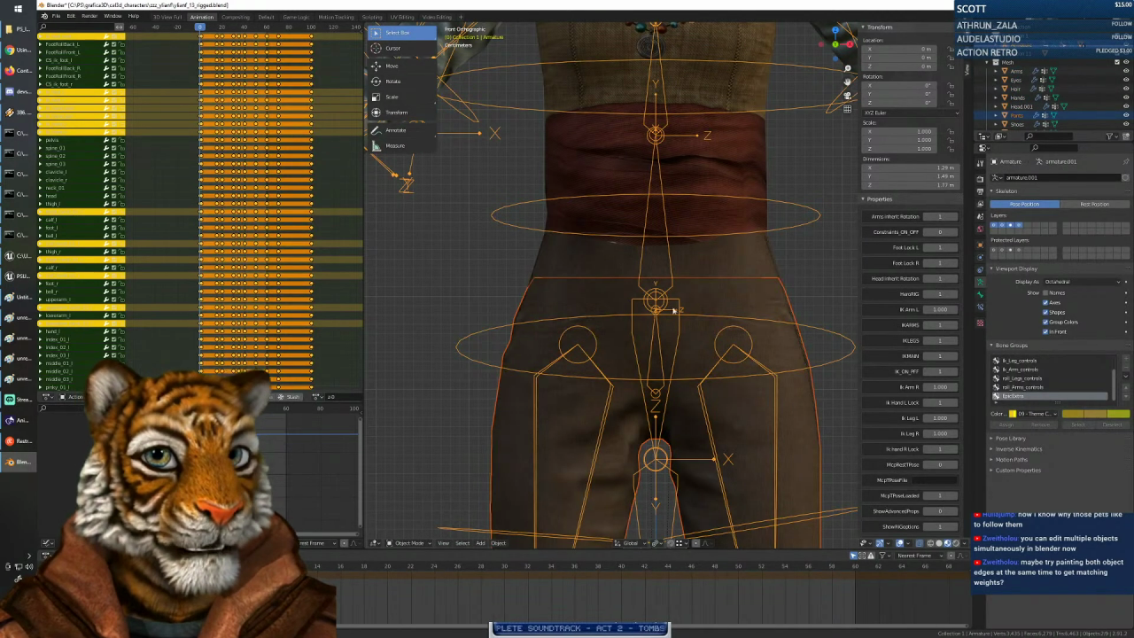
{"action": "left_click", "coordinate": [407, 542]}
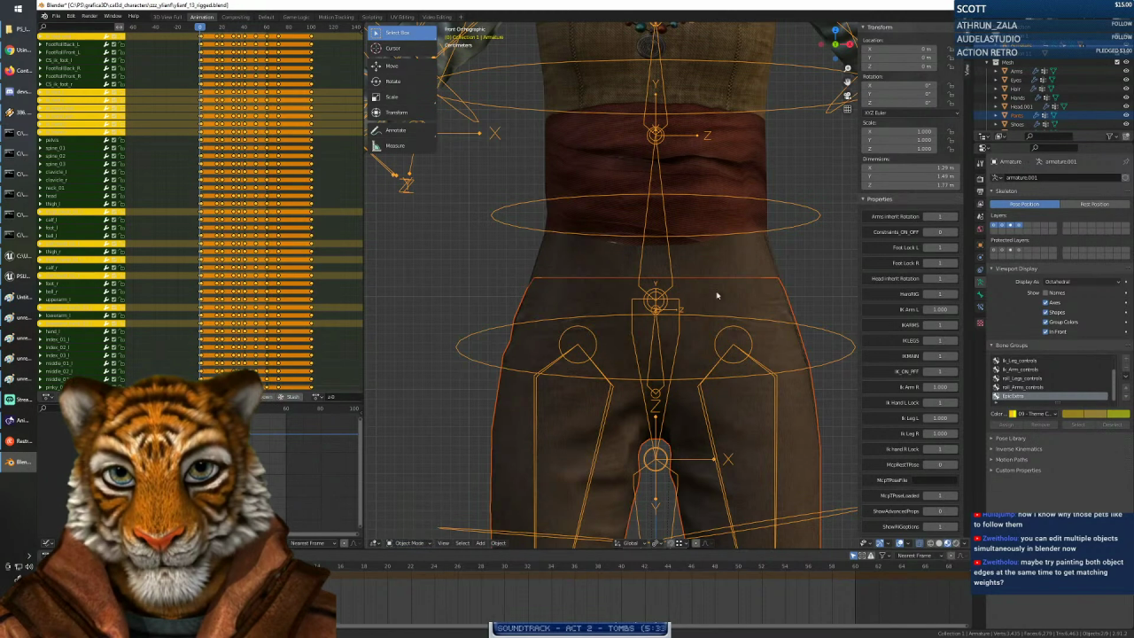
Select the armature together with the pants, re-enter Weight Paint mode and pick the pelvis bone to show its weights.
{"action": "left_click", "coordinate": [1031, 46]}
{"action": "left_click", "coordinate": [1016, 116], "text": "ctrl"}
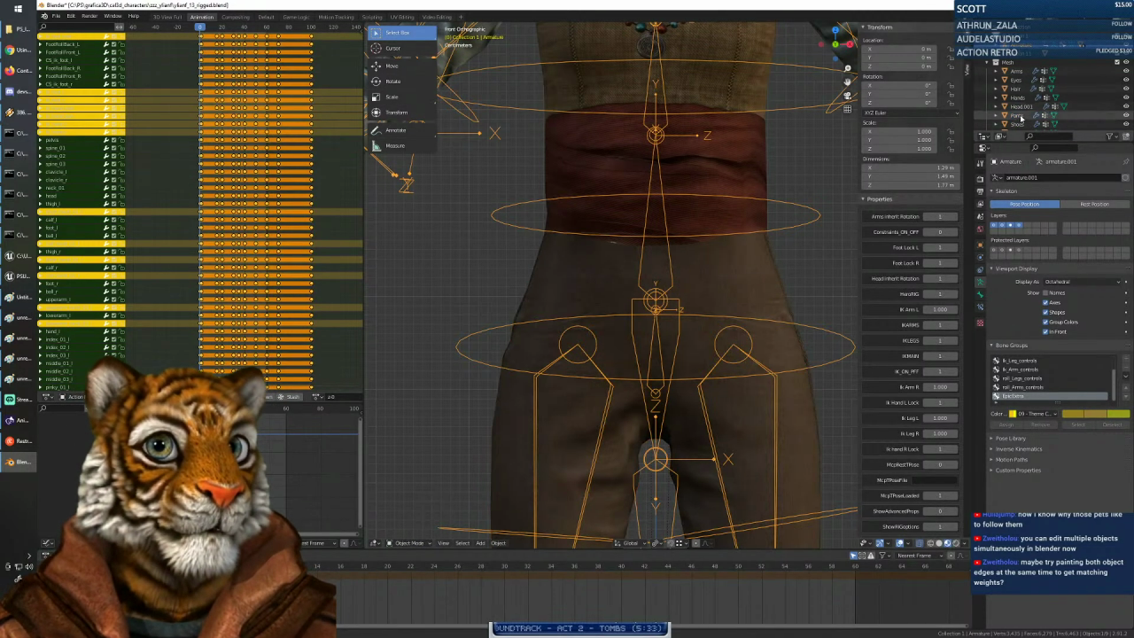
{"action": "key", "text": "ctrl+Tab"}
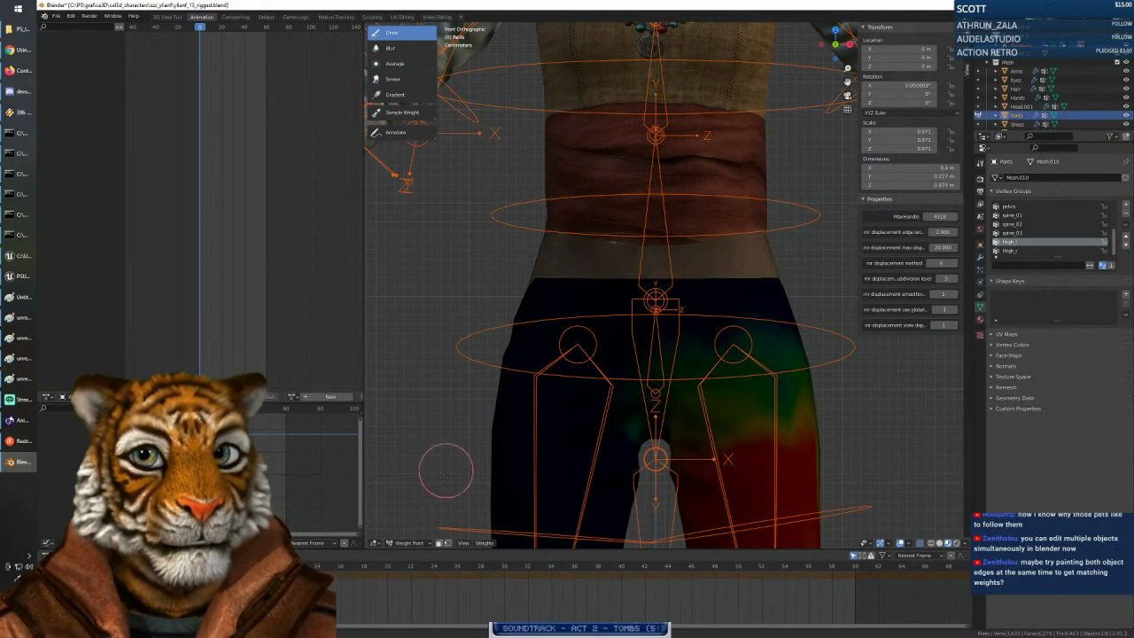
{"action": "left_click", "coordinate": [407, 542]}
{"action": "left_click", "coordinate": [410, 537]}
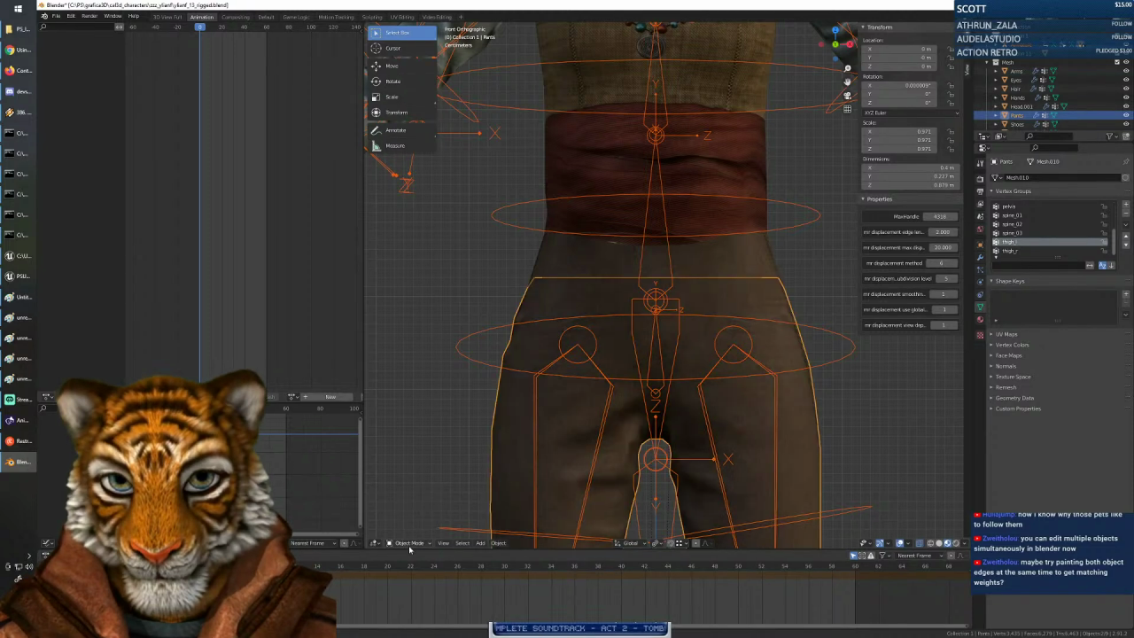
{"action": "left_click", "coordinate": [409, 543]}
{"action": "left_click", "coordinate": [410, 505]}
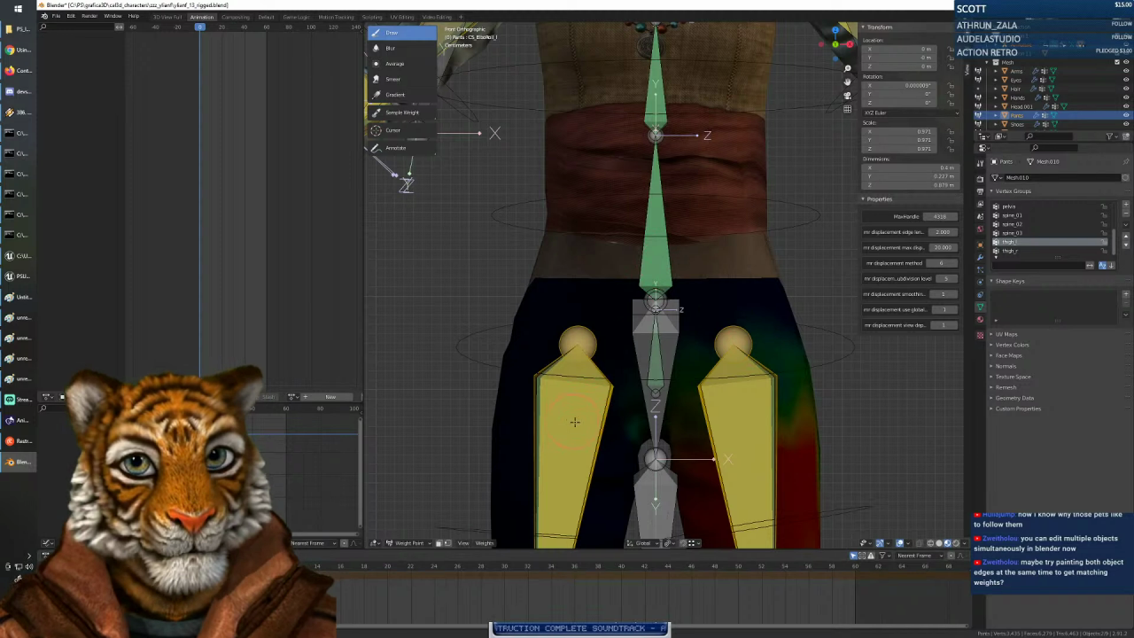
{"action": "left_click", "coordinate": [655, 354], "text": "ctrl"}
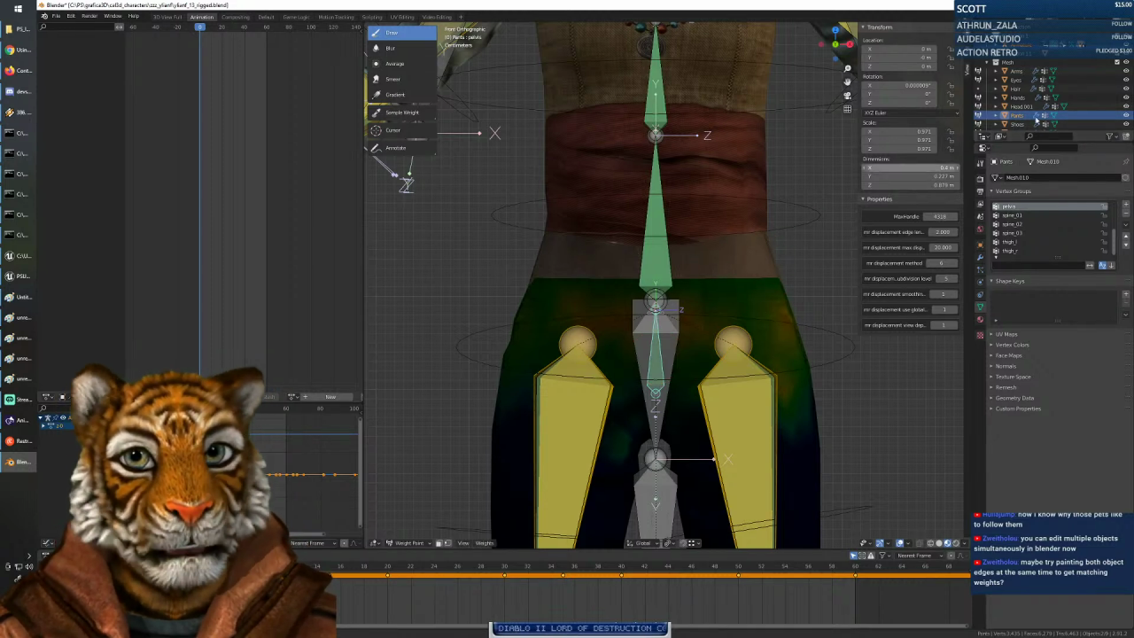
Select the armature, pants and torso with the torso active, and put the torso in Weight Paint mode.
{"action": "left_click", "coordinate": [1018, 46]}
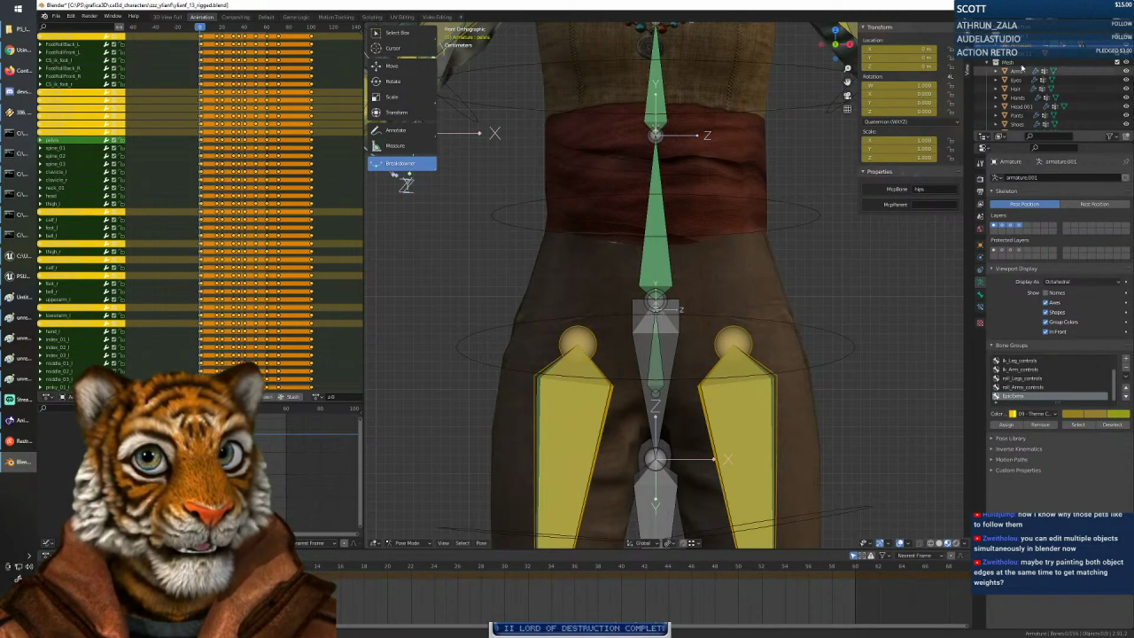
{"action": "left_click", "coordinate": [1016, 115]}
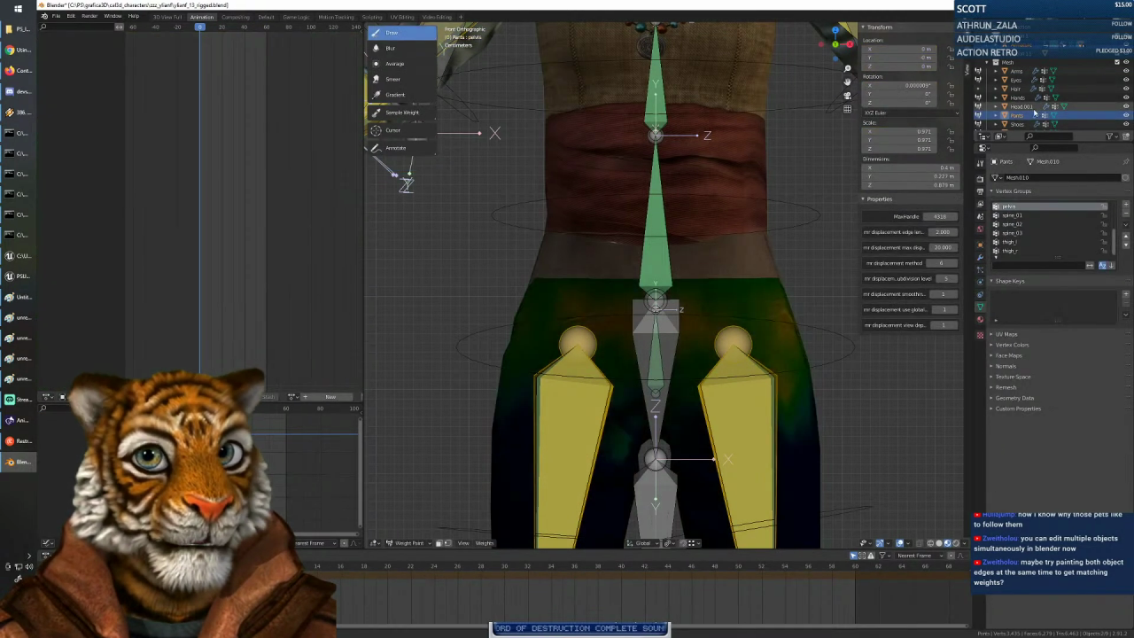
{"action": "scroll", "coordinate": [1020, 105], "scroll_direction": "down", "scroll_amount": 2}
{"action": "left_click", "coordinate": [1021, 98], "text": "ctrl"}
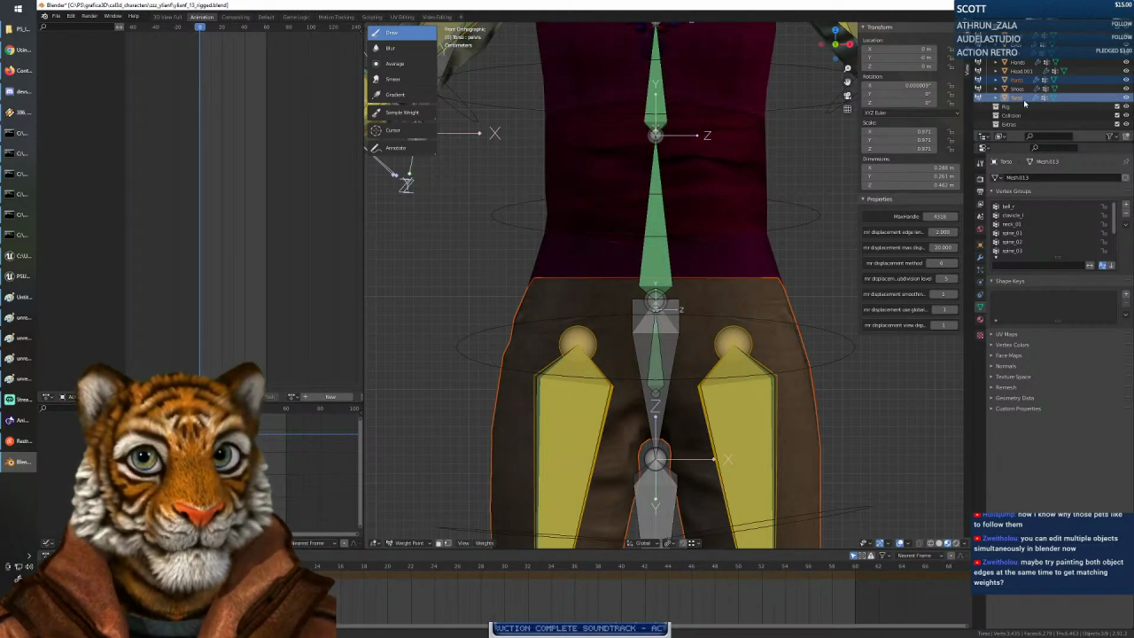
{"action": "scroll", "coordinate": [1025, 104], "scroll_direction": "up", "scroll_amount": 2}
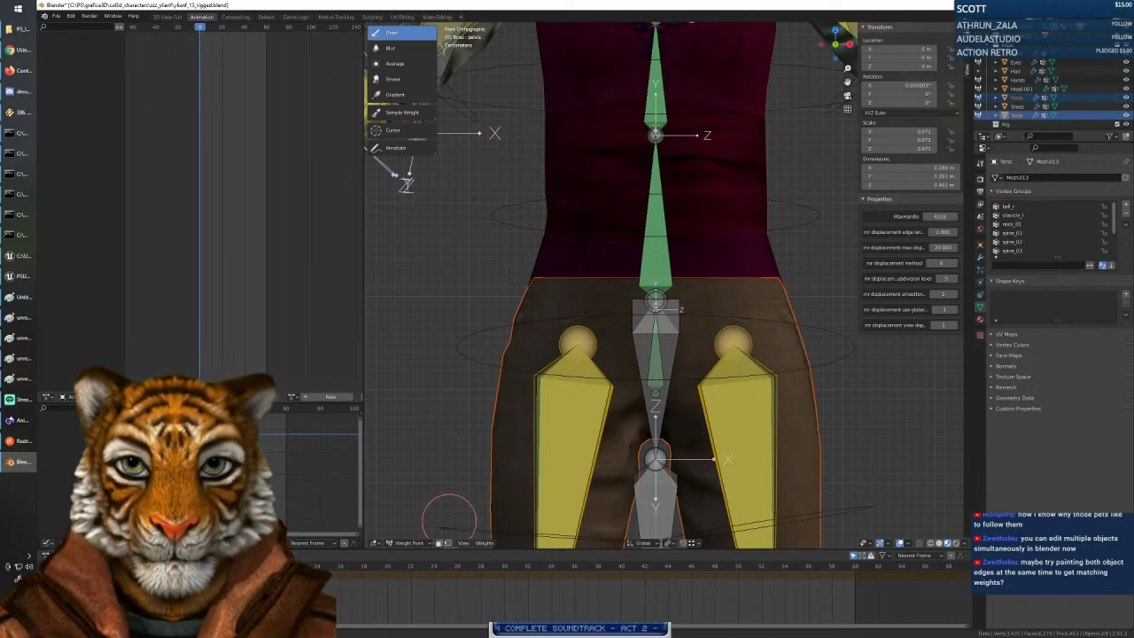
{"action": "left_click", "coordinate": [409, 542]}
{"action": "left_click", "coordinate": [418, 533]}
{"action": "left_click", "coordinate": [409, 543]}
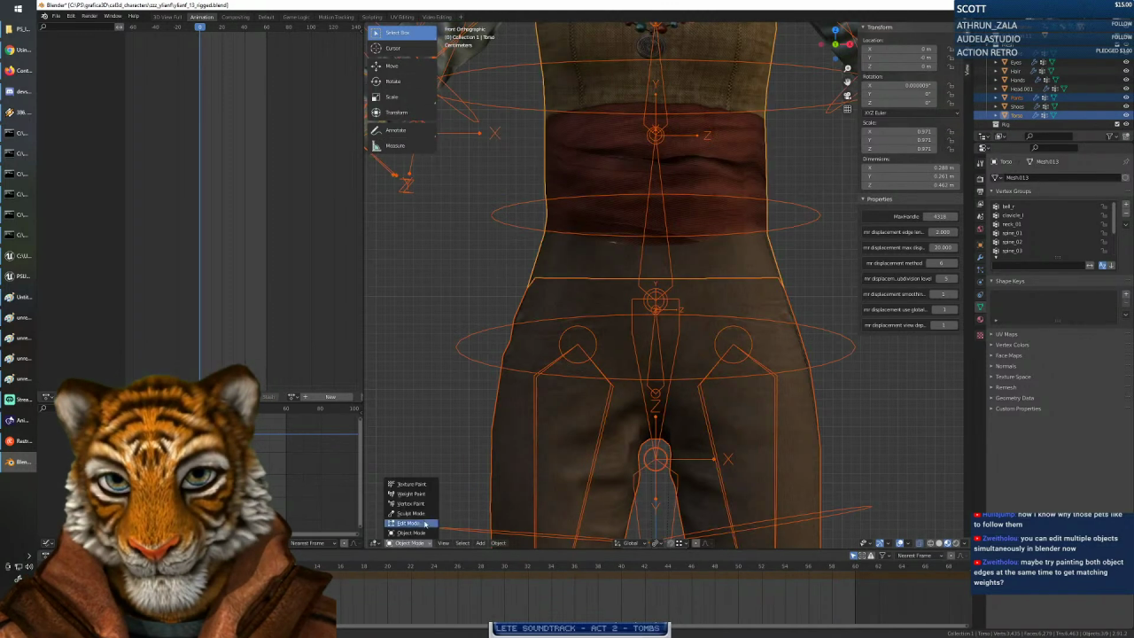
{"action": "left_click", "coordinate": [413, 494]}
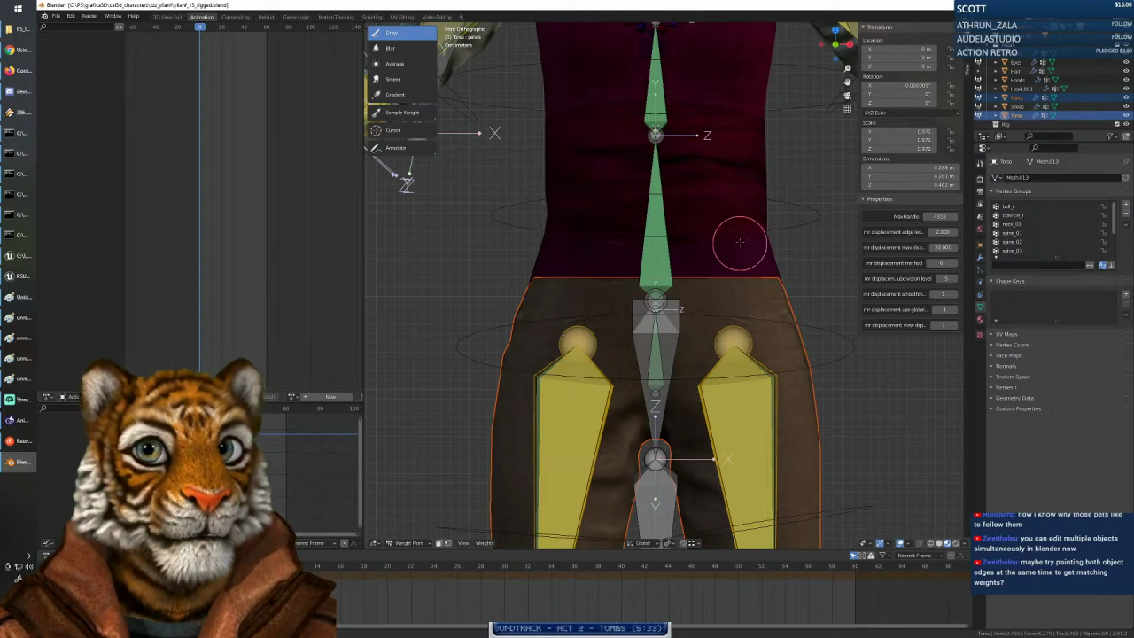
Try one pelvis weight dab just below the torso's lower edge, and undo it.
{"action": "mouse_move", "coordinate": [776, 186]}
{"action": "middle_mouse_down", "text": "shift"}
{"action": "mouse_move", "coordinate": [784, 425]}
{"action": "mouse_move", "coordinate": [792, 129]}
{"action": "middle_mouse_up", "text": "shift"}
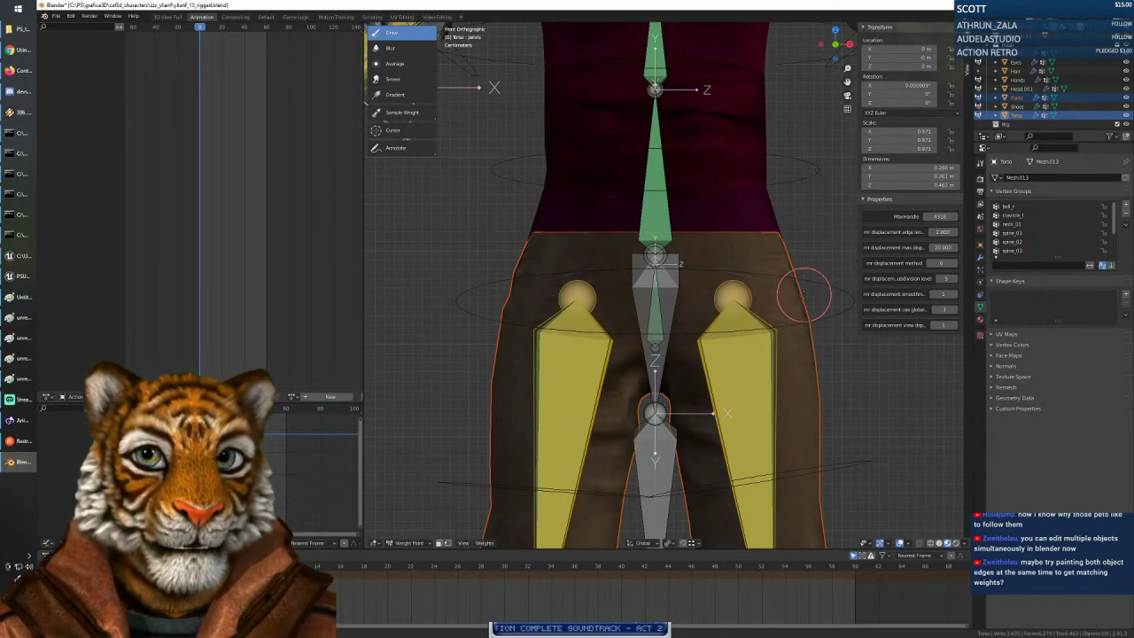
{"action": "left_click", "coordinate": [749, 271]}
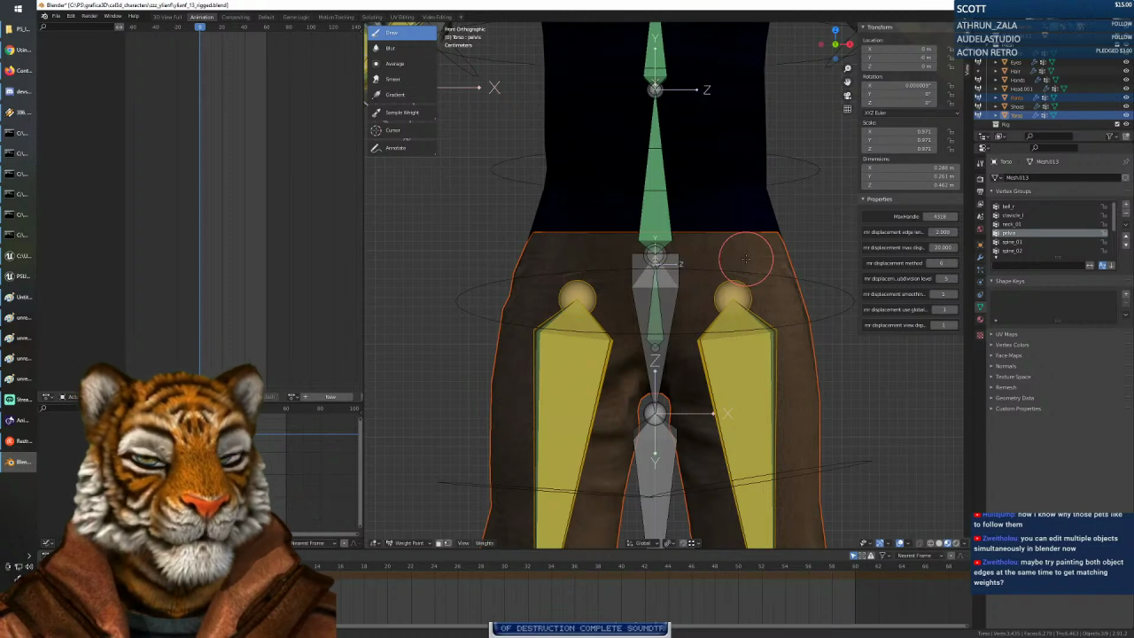
{"action": "key", "text": "ctrl+z"}
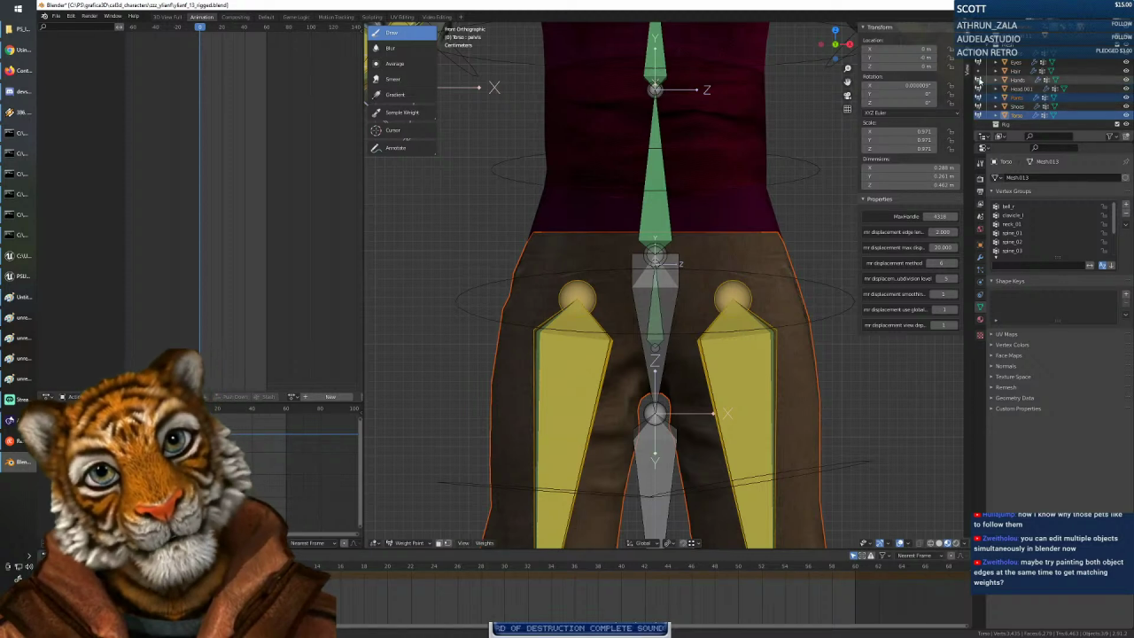
Switch weight painting from the torso to the shoes, and back and forth between the pants and the torso.
{"action": "left_click", "coordinate": [979, 106]}
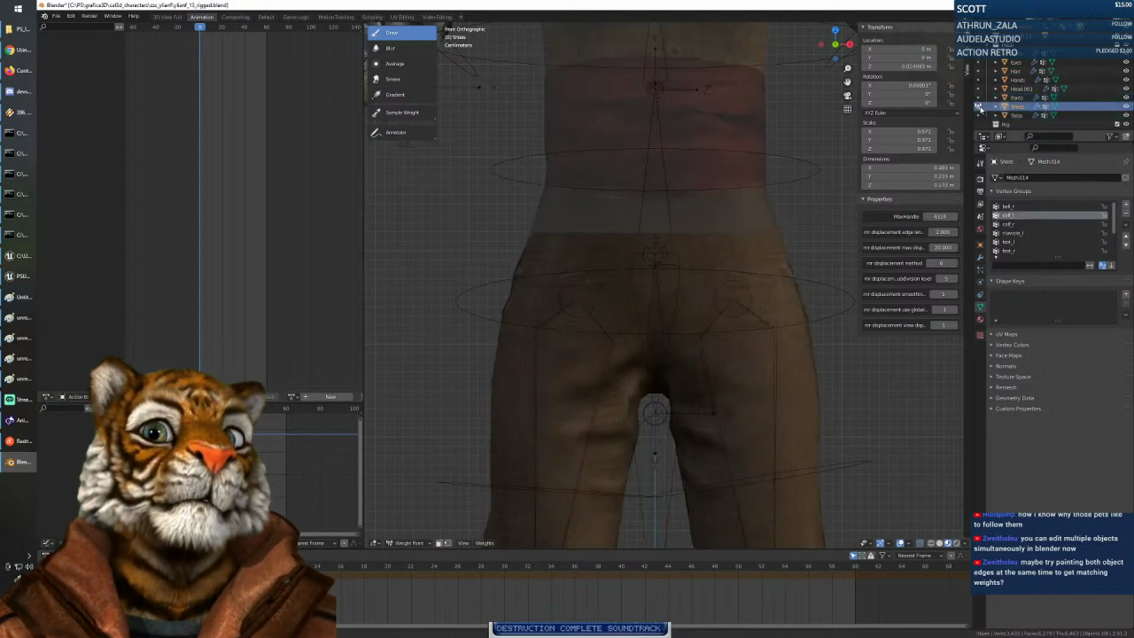
{"action": "left_click", "coordinate": [978, 97]}
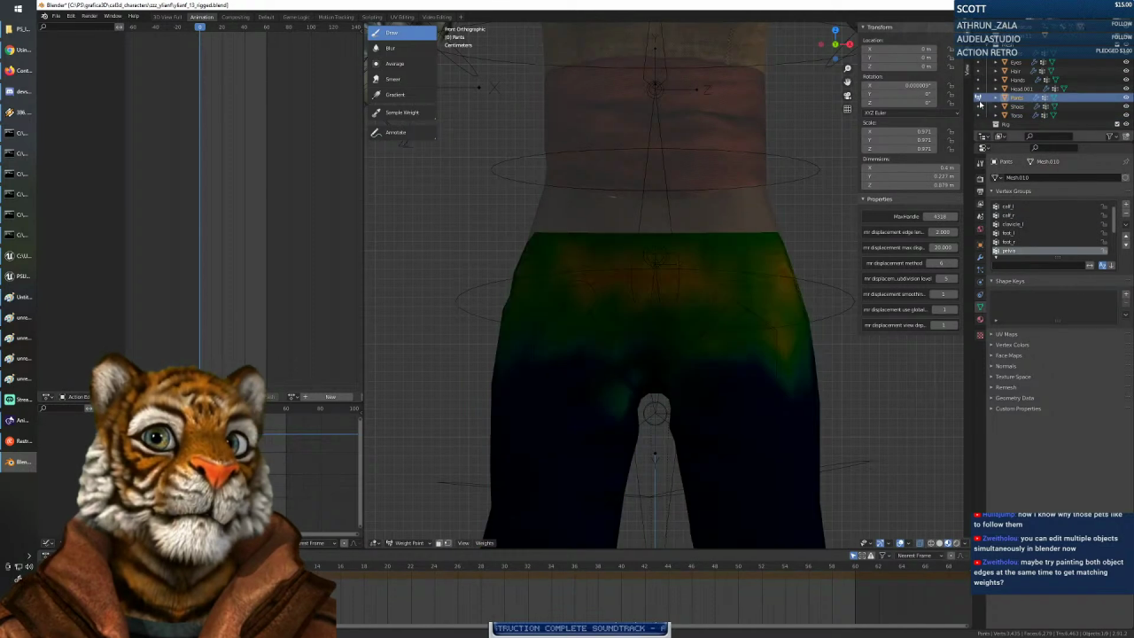
{"action": "left_click", "coordinate": [979, 115]}
{"action": "left_click", "coordinate": [979, 97]}
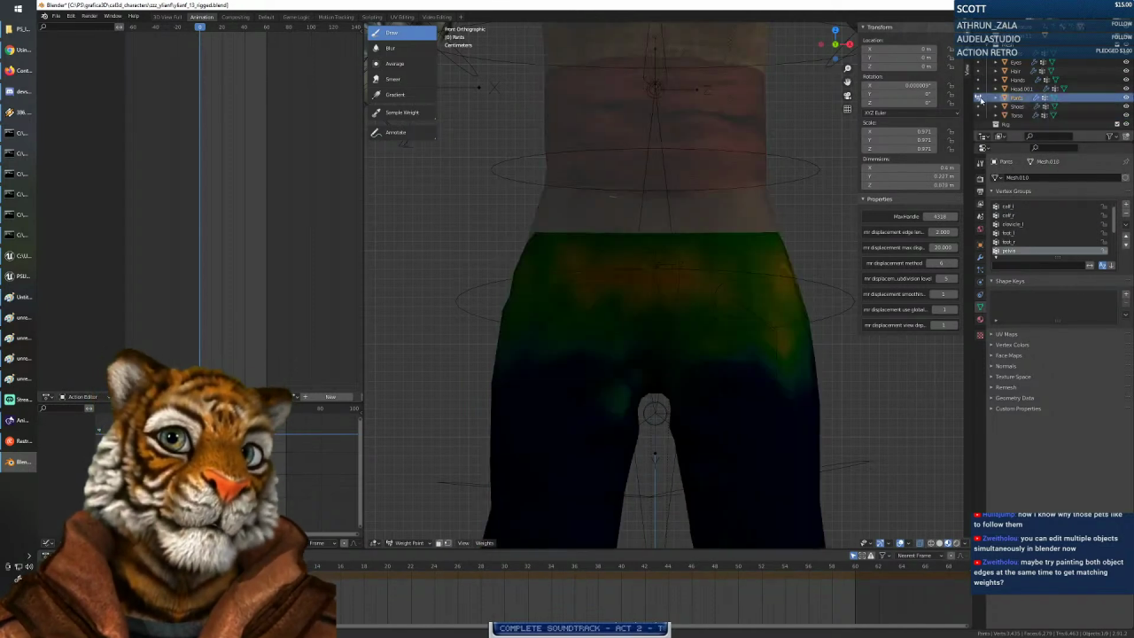
{"action": "left_click", "coordinate": [979, 115]}
{"action": "left_click", "coordinate": [978, 98]}
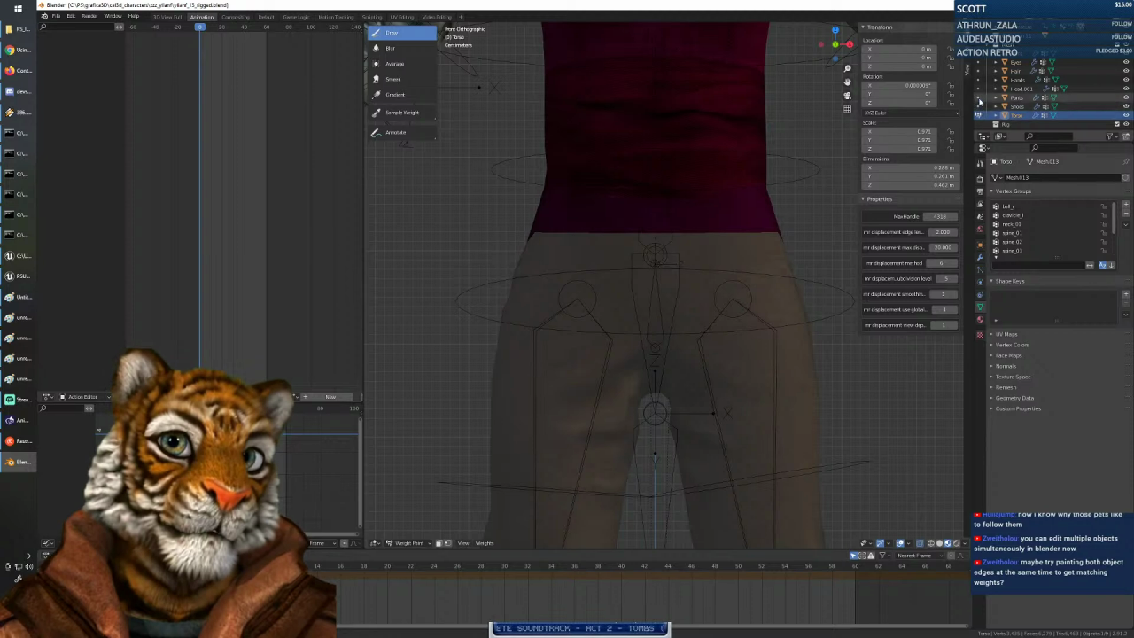
{"action": "left_click", "coordinate": [979, 115]}
{"action": "left_click", "coordinate": [978, 98]}
{"action": "scroll", "coordinate": [992, 90], "scroll_direction": "up", "scroll_amount": 1}
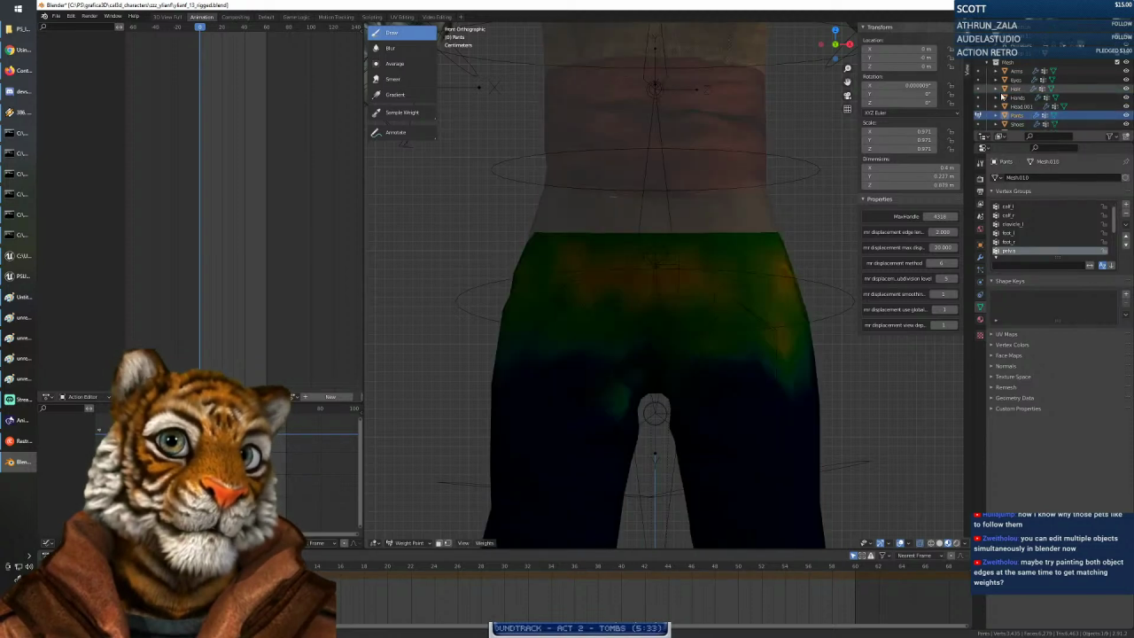
Select the armature, pants and torso with the torso active, enter Weight Paint mode and pick the pelvis bone.
{"action": "left_click", "coordinate": [1017, 45]}
{"action": "scroll", "coordinate": [1018, 48], "scroll_direction": "down", "scroll_amount": 1}
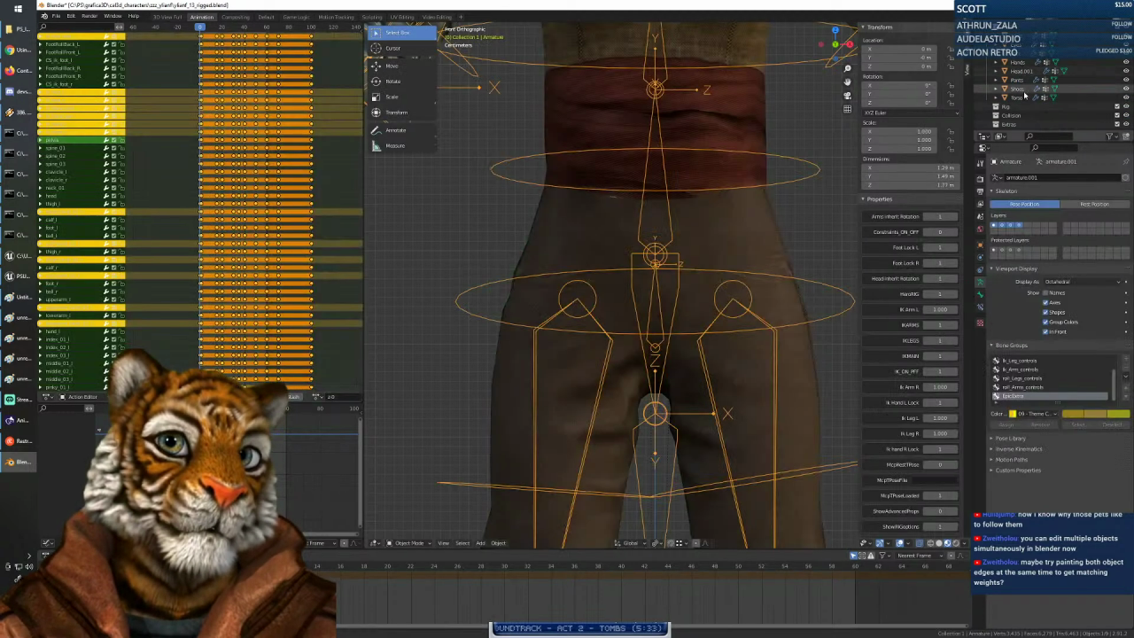
{"action": "left_click", "coordinate": [1017, 79], "text": "ctrl"}
{"action": "left_click", "coordinate": [1018, 98]}
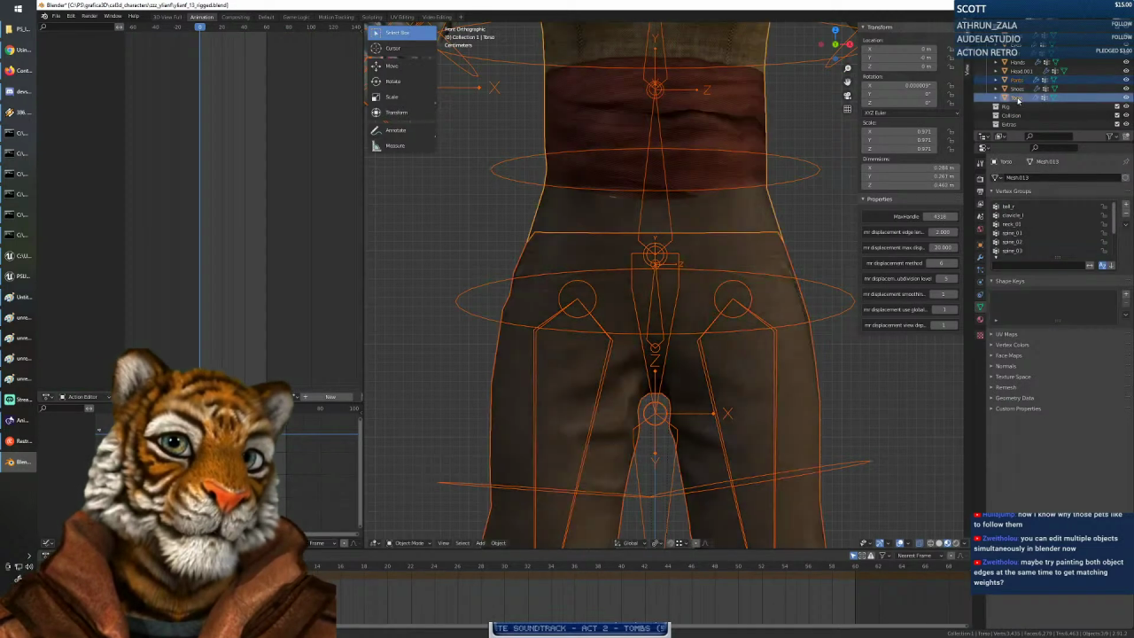
{"action": "scroll", "coordinate": [1019, 87], "scroll_direction": "up", "scroll_amount": 1}
{"action": "scroll", "coordinate": [1019, 86], "scroll_direction": "down", "scroll_amount": 1}
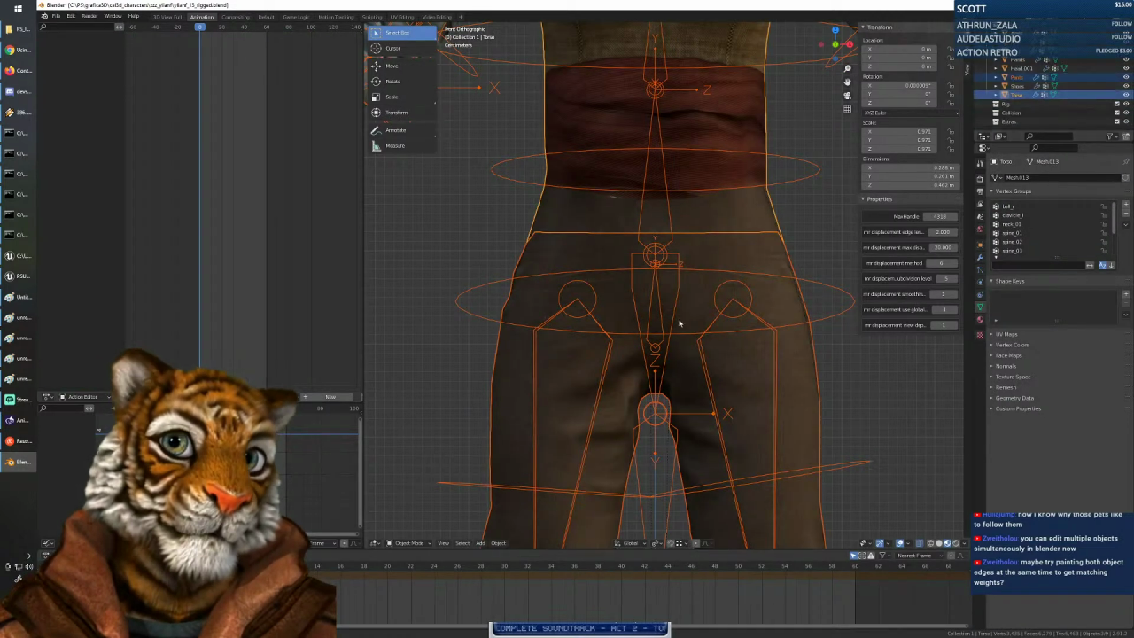
{"action": "left_click", "coordinate": [406, 541]}
{"action": "left_click", "coordinate": [412, 497]}
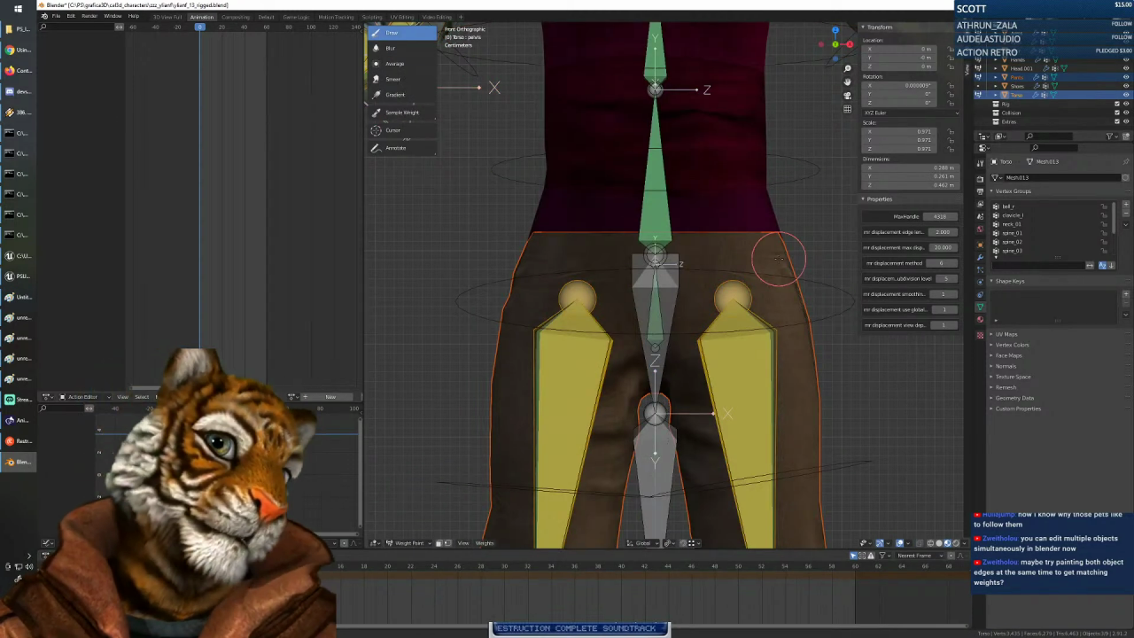
{"action": "left_click", "coordinate": [655, 312], "text": "ctrl"}
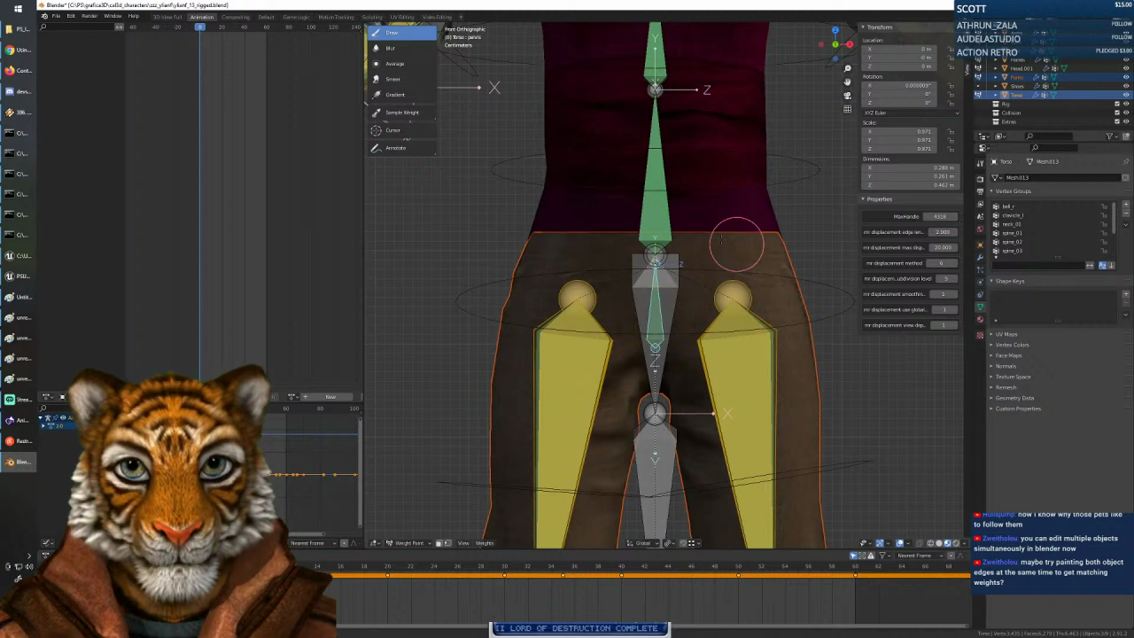
Paint pelvis weight along the torso's lower edge where it meets the pants, and check the seam from all around.
{"action": "right_click", "coordinate": [521, 243]}
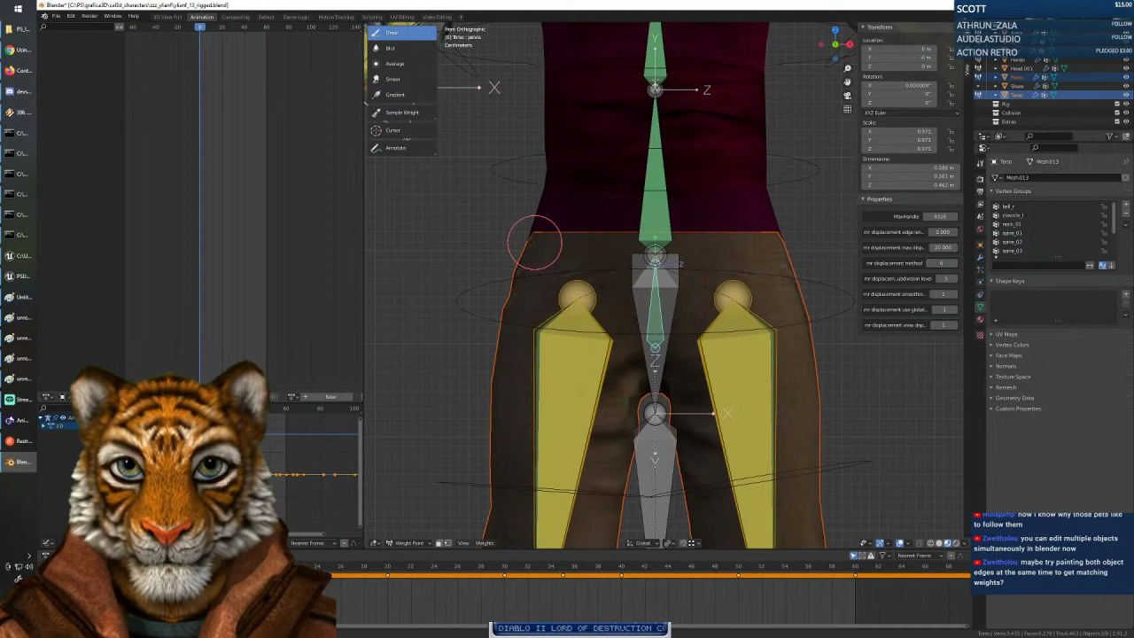
{"action": "mouse_move", "coordinate": [534, 242]}
{"action": "left_mouse_down"}
{"action": "mouse_move", "coordinate": [610, 235]}
{"action": "mouse_move", "coordinate": [505, 233]}
{"action": "mouse_move", "coordinate": [825, 230]}
{"action": "mouse_move", "coordinate": [570, 230]}
{"action": "left_mouse_up"}
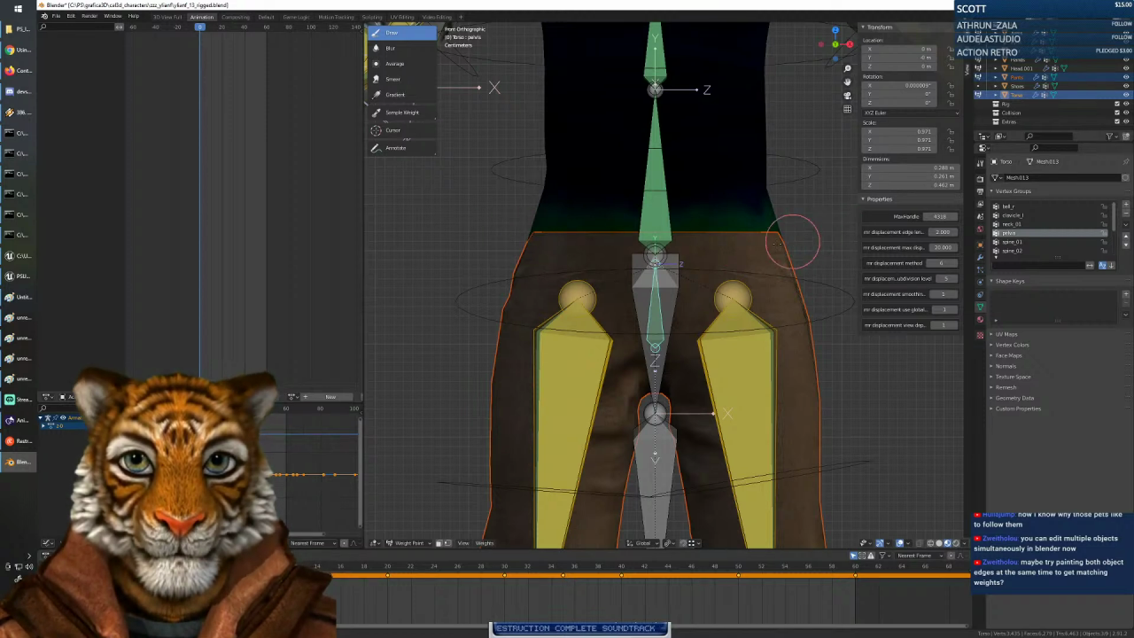
{"action": "middle_click_drag", "start_coordinate": [544, 263], "coordinate": [702, 282]}
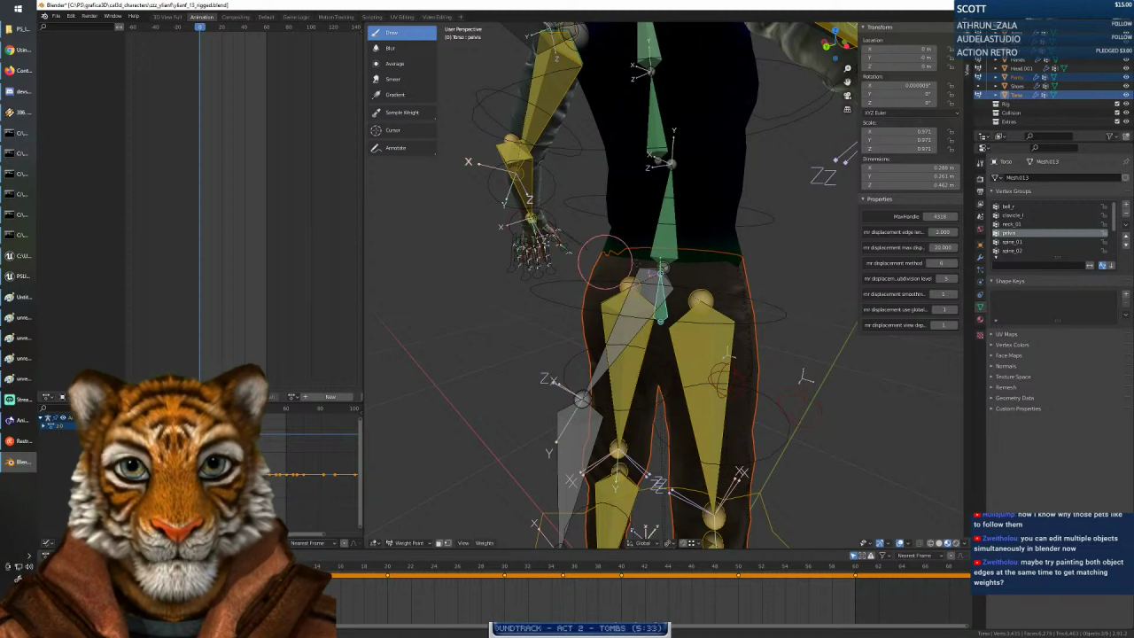
{"action": "middle_click_drag", "start_coordinate": [779, 292], "coordinate": [604, 293]}
{"action": "middle_click_drag", "start_coordinate": [673, 294], "coordinate": [567, 266]}
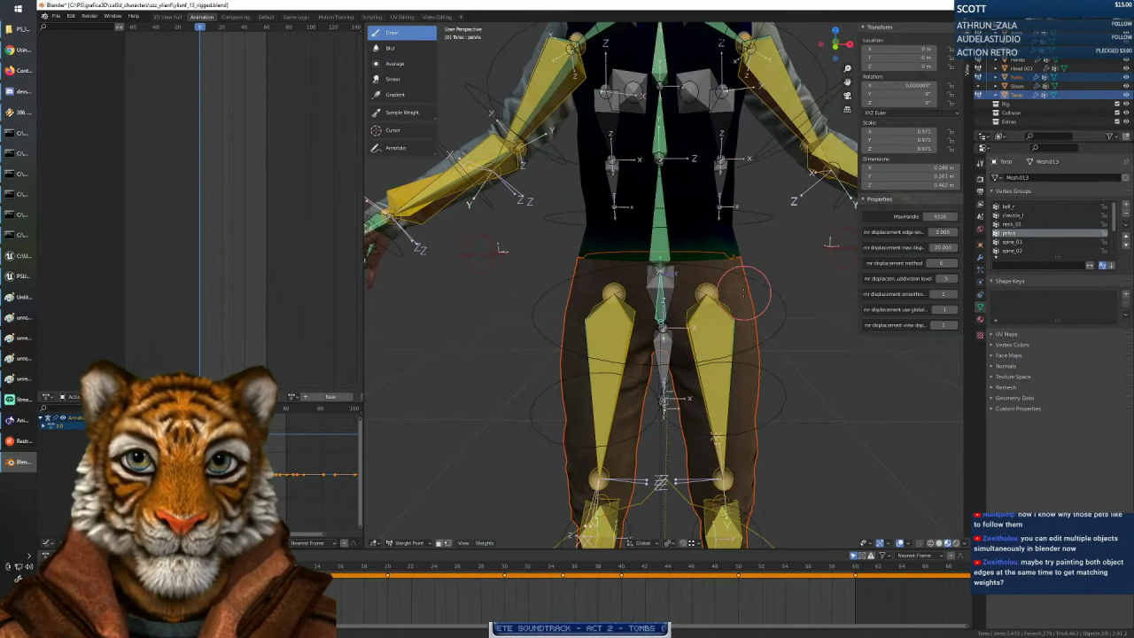
{"action": "scroll", "coordinate": [739, 293], "scroll_direction": "up", "scroll_amount": 3}
{"action": "middle_click_drag", "start_coordinate": [807, 280], "coordinate": [810, 271]}
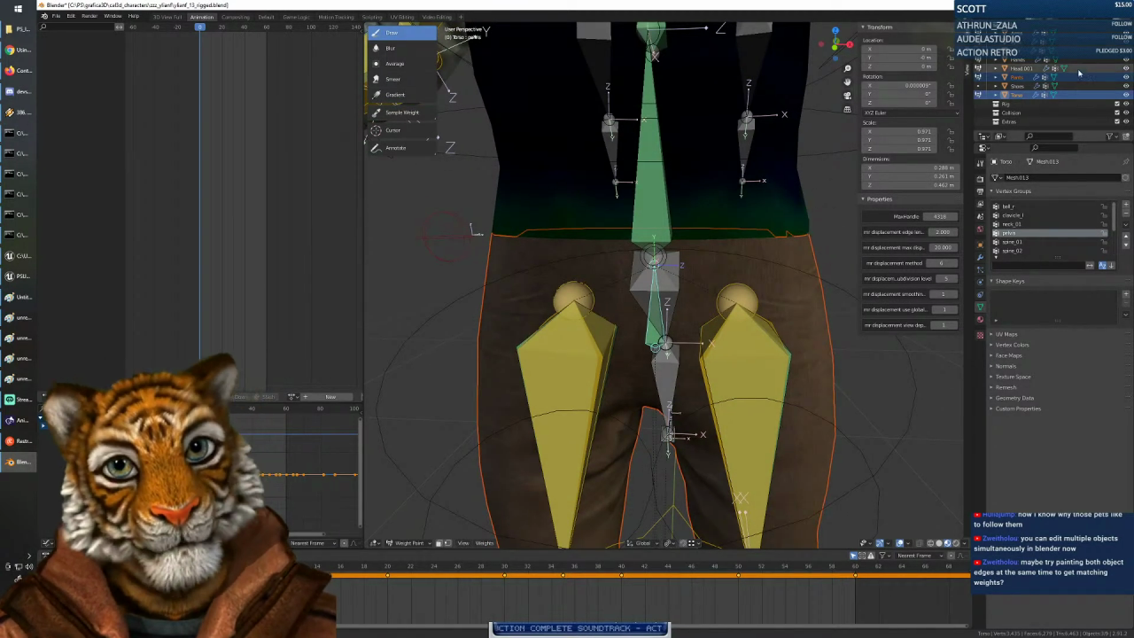
Leave Weight Paint mode and inspect the vertex weights on the torso's lower edge in Edit Mode.
{"action": "scroll", "coordinate": [1084, 84], "scroll_direction": "up", "scroll_amount": 2}
{"action": "left_click", "coordinate": [1026, 46]}
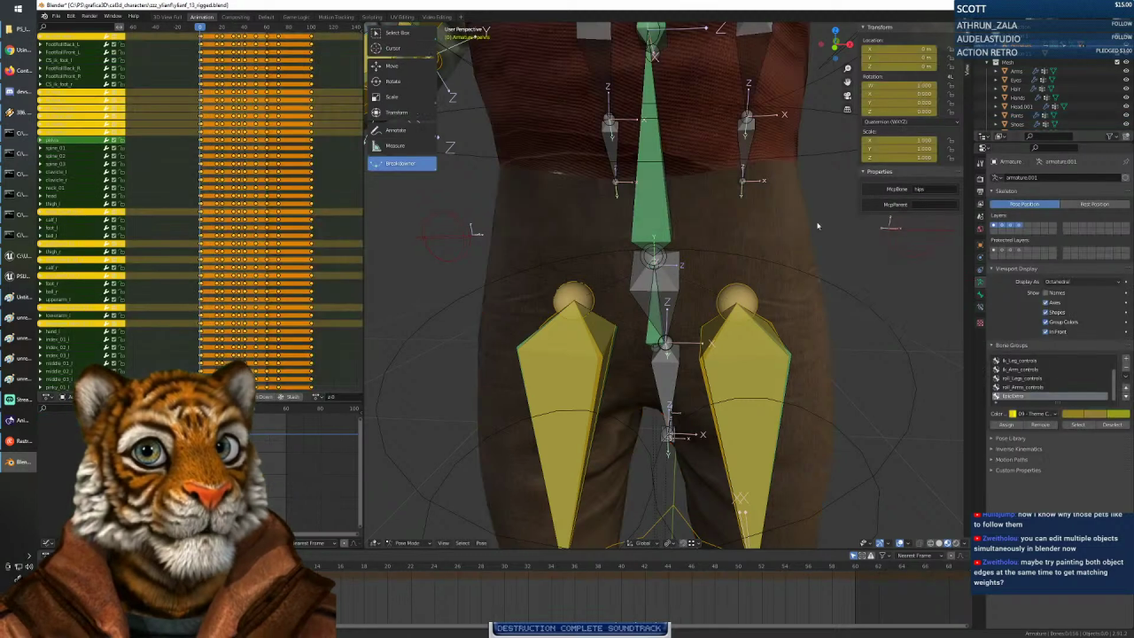
{"action": "key", "text": "ctrl+Tab"}
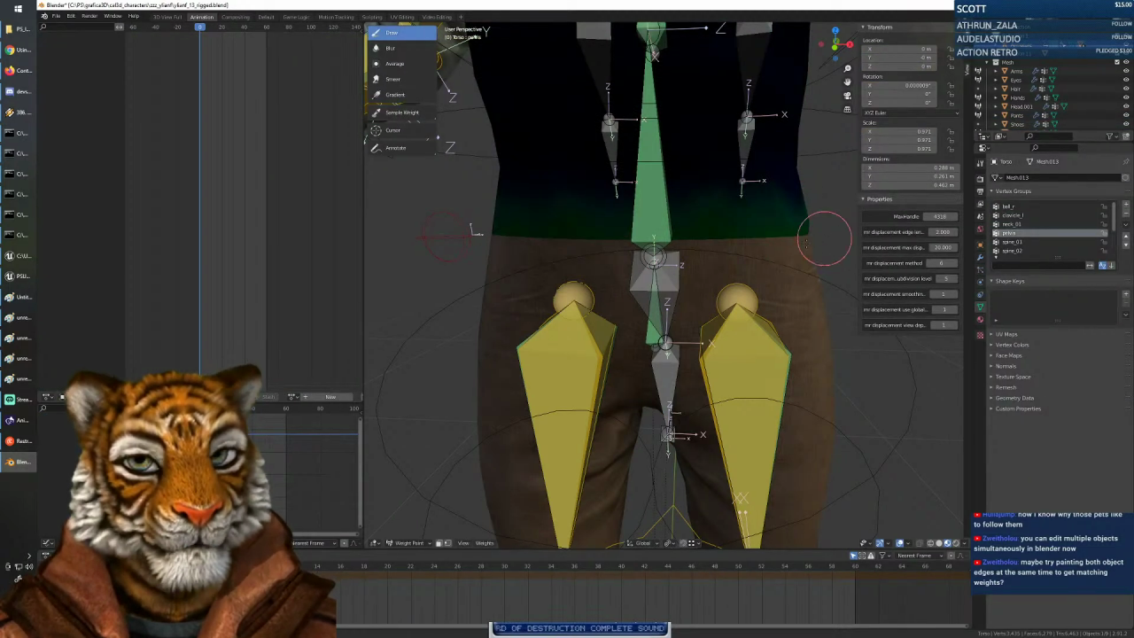
{"action": "left_click", "coordinate": [409, 542]}
{"action": "left_click", "coordinate": [402, 478]}
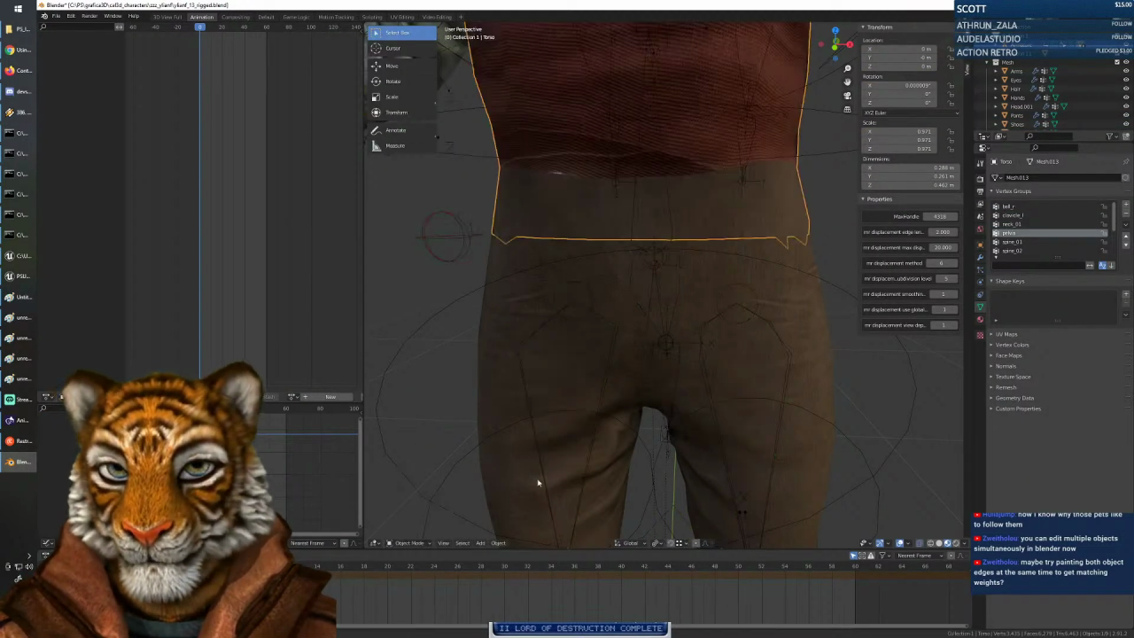
{"action": "key", "text": "Tab"}
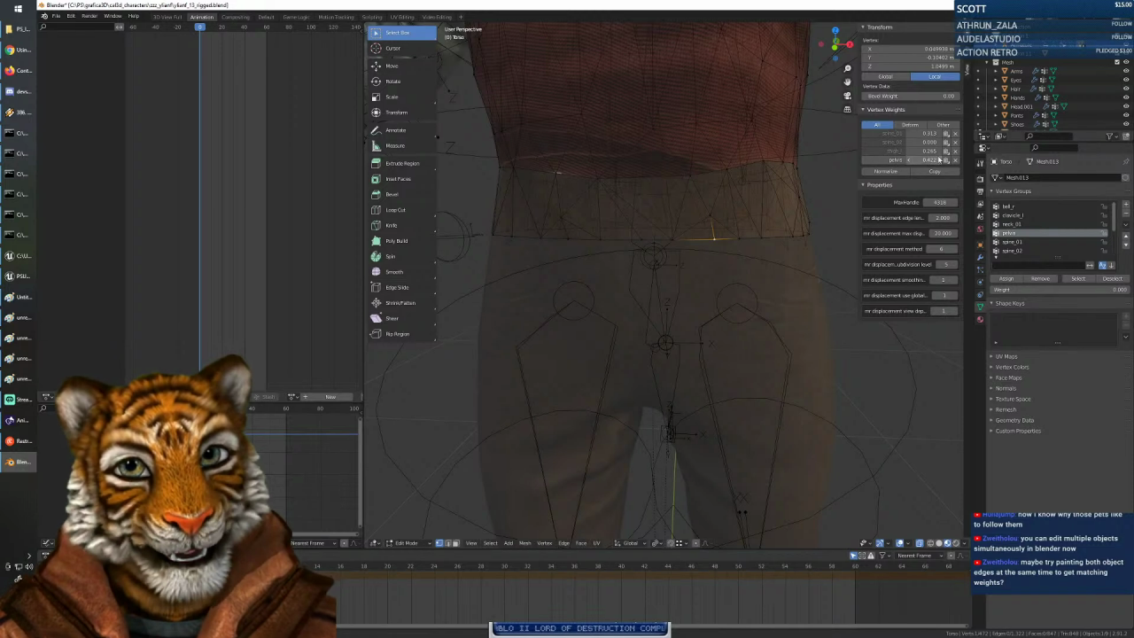
{"action": "key", "text": "Tab"}
Open the pants in Edit Mode and inspect the vertex weights along the waistband for comparison with the torso.
{"action": "left_click", "coordinate": [754, 258]}
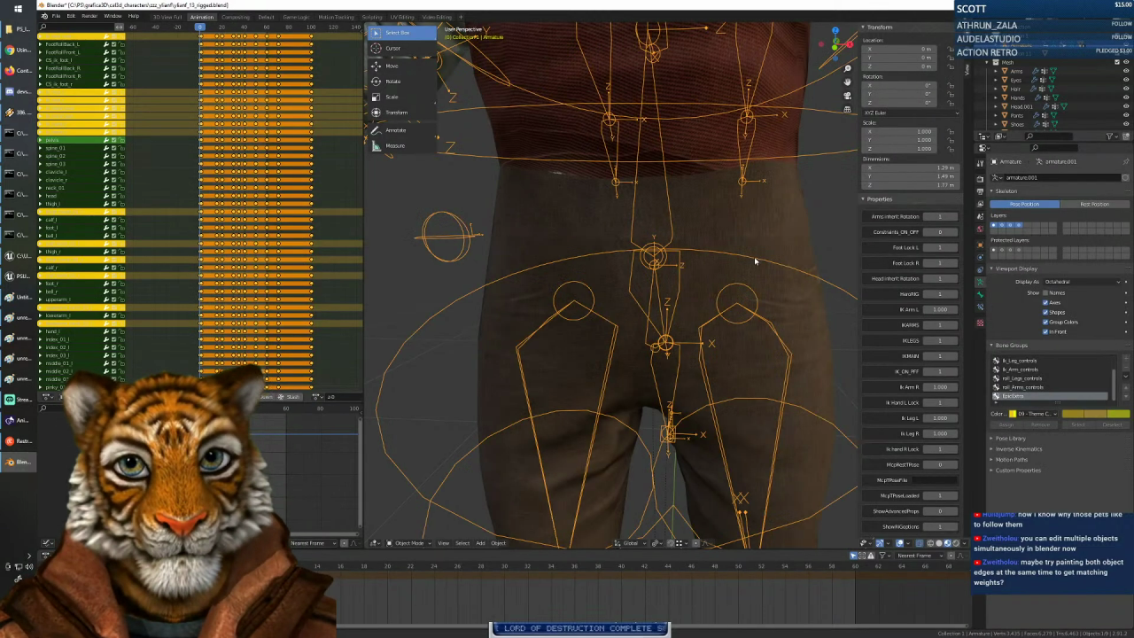
{"action": "left_click", "coordinate": [767, 250], "text": "shift"}
{"action": "key", "text": "ctrl+Tab"}
{"action": "key", "text": "Tab"}
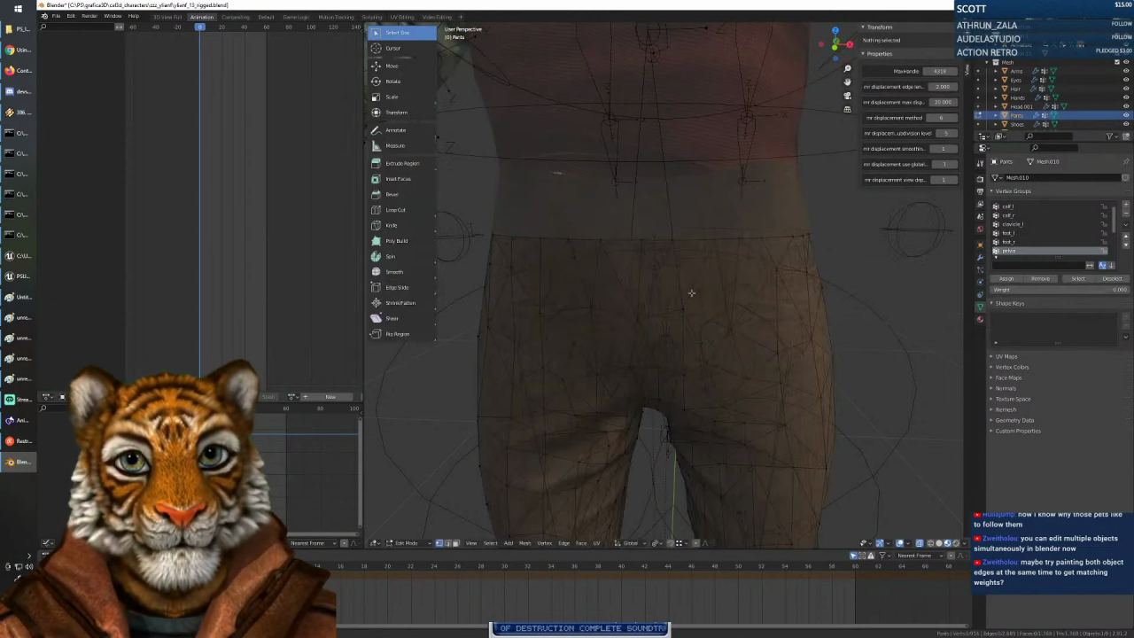
{"action": "left_click", "coordinate": [715, 239]}
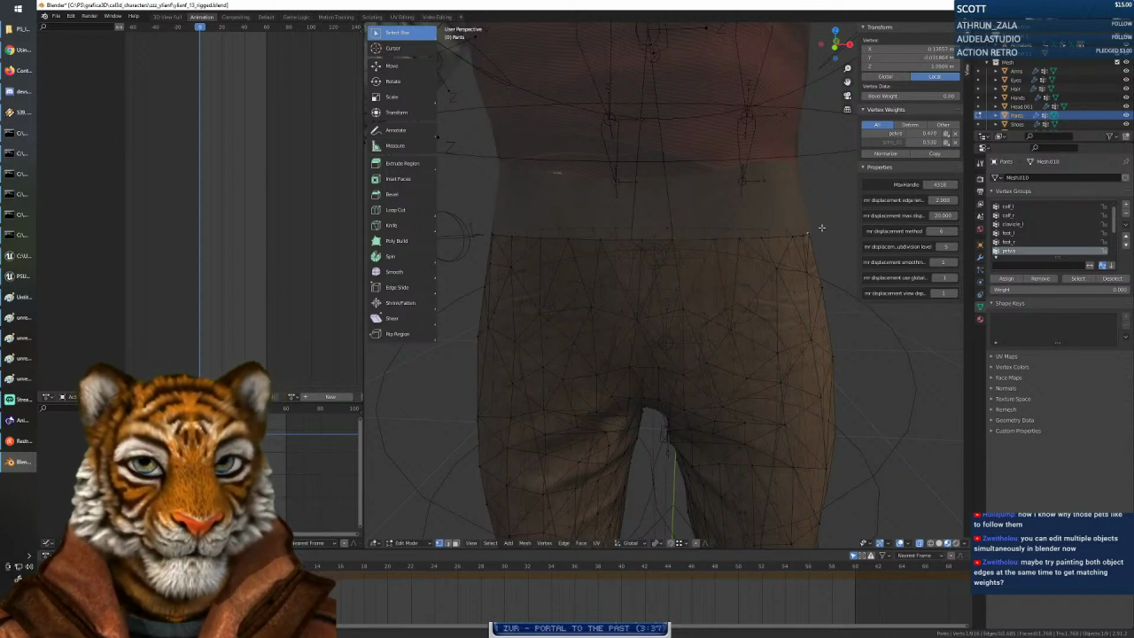
{"action": "key", "text": "Tab"}
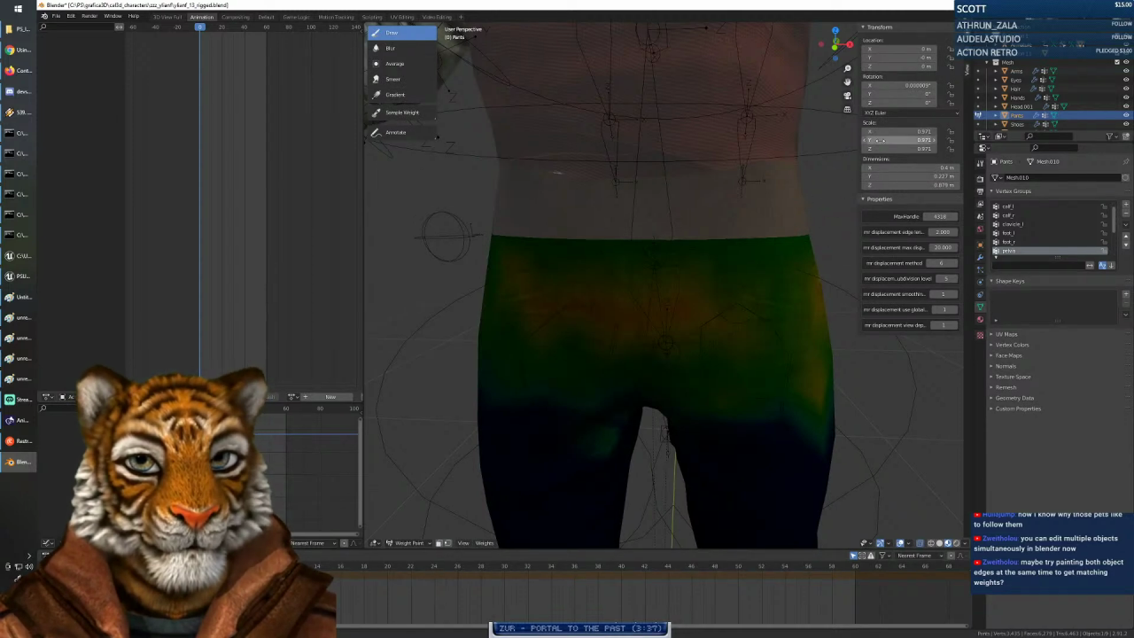
Select the armature, pants and torso with the torso active, and adjust the pelvis weight along the torso's lower edge in Weight Paint mode.
{"action": "left_click", "coordinate": [1029, 49]}
{"action": "left_click", "coordinate": [1041, 115], "text": "ctrl"}
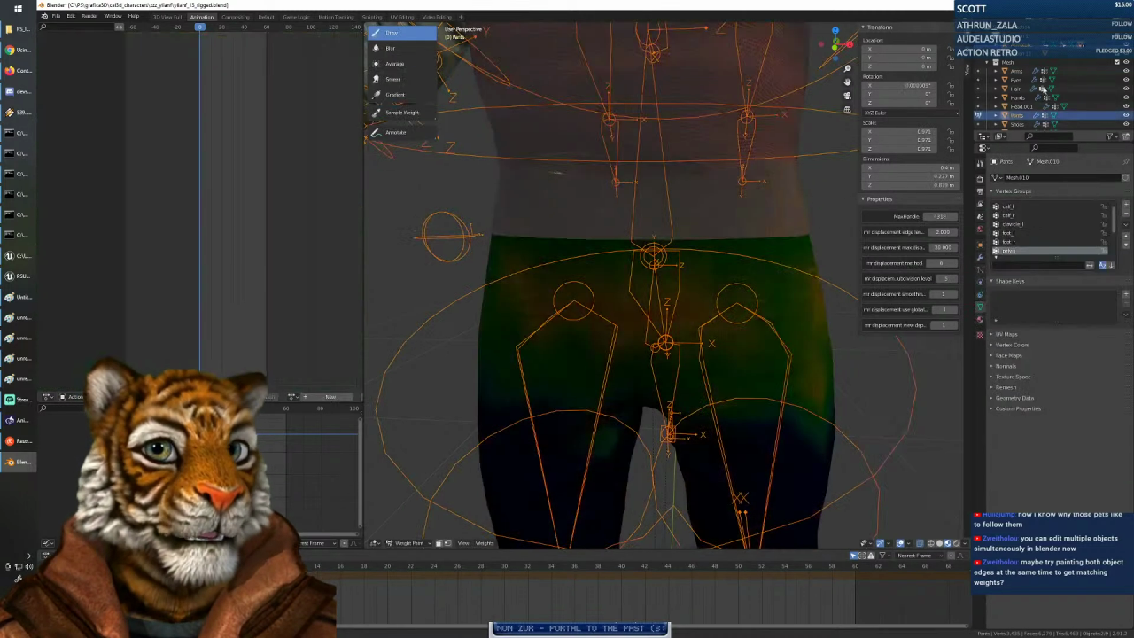
{"action": "scroll", "coordinate": [1044, 89], "scroll_direction": "down", "scroll_amount": 2}
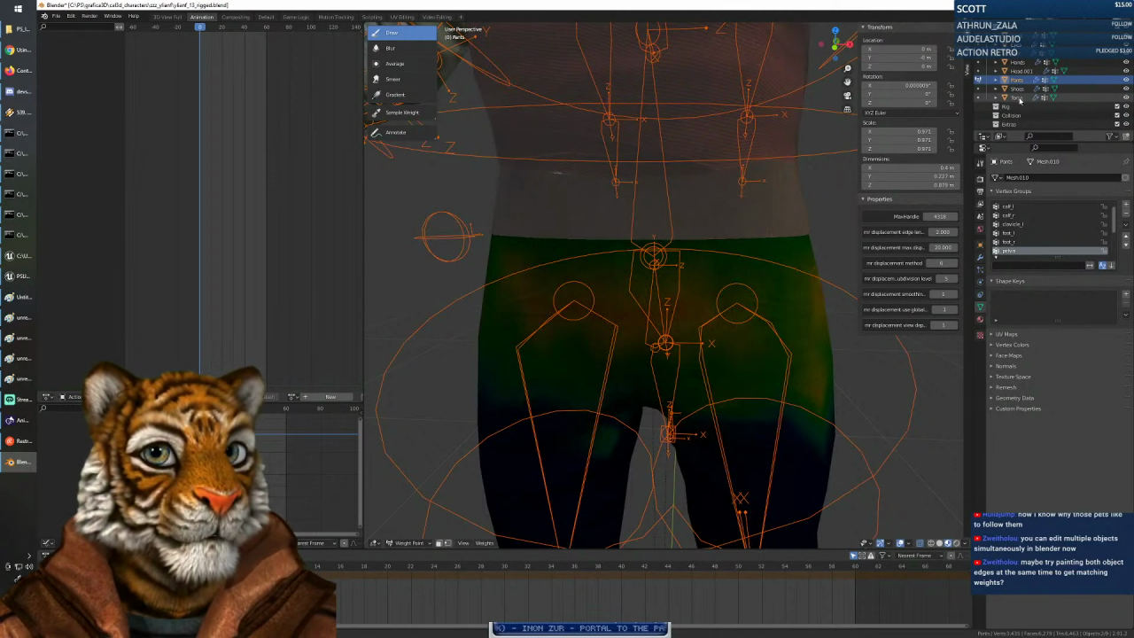
{"action": "left_click", "coordinate": [1017, 97], "text": "ctrl"}
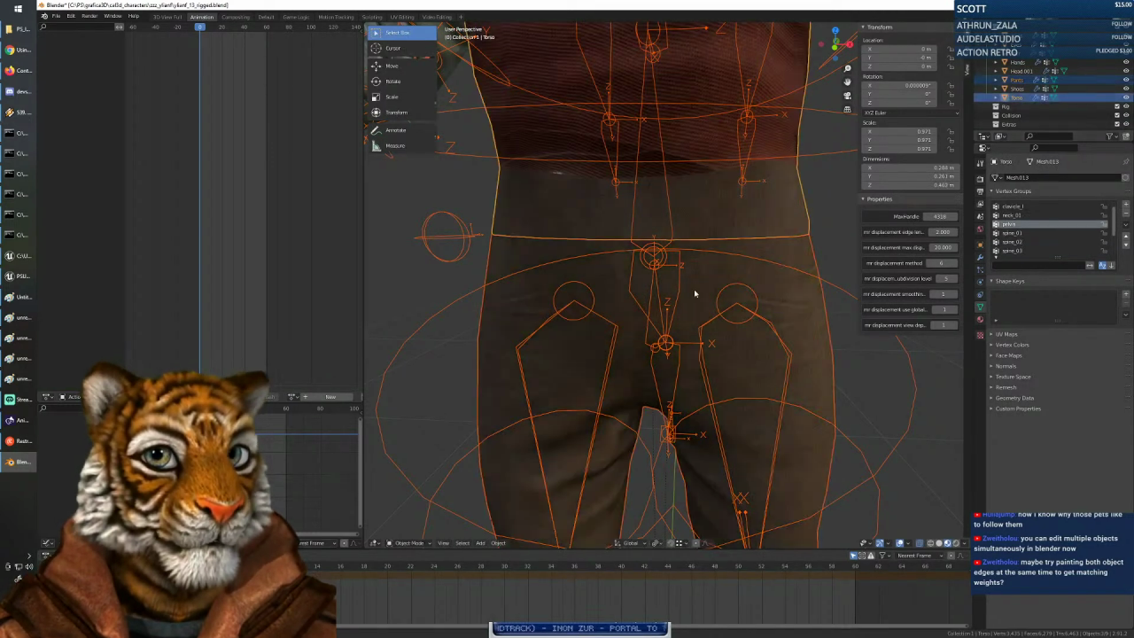
{"action": "left_click", "coordinate": [394, 542]}
{"action": "left_click", "coordinate": [420, 493]}
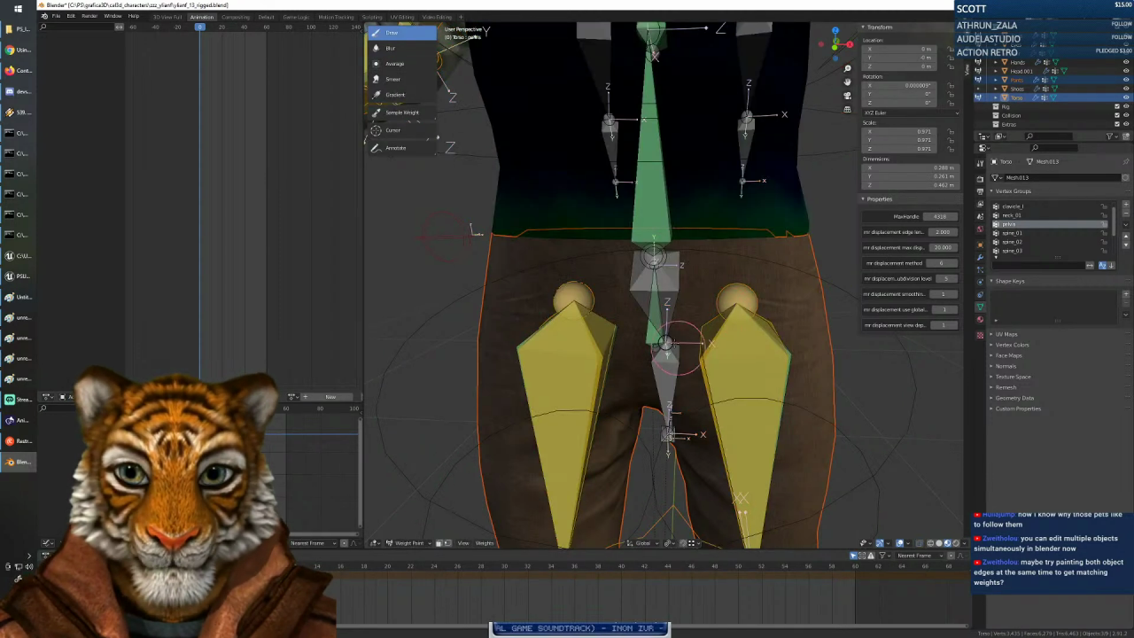
{"action": "right_click", "coordinate": [714, 253]}
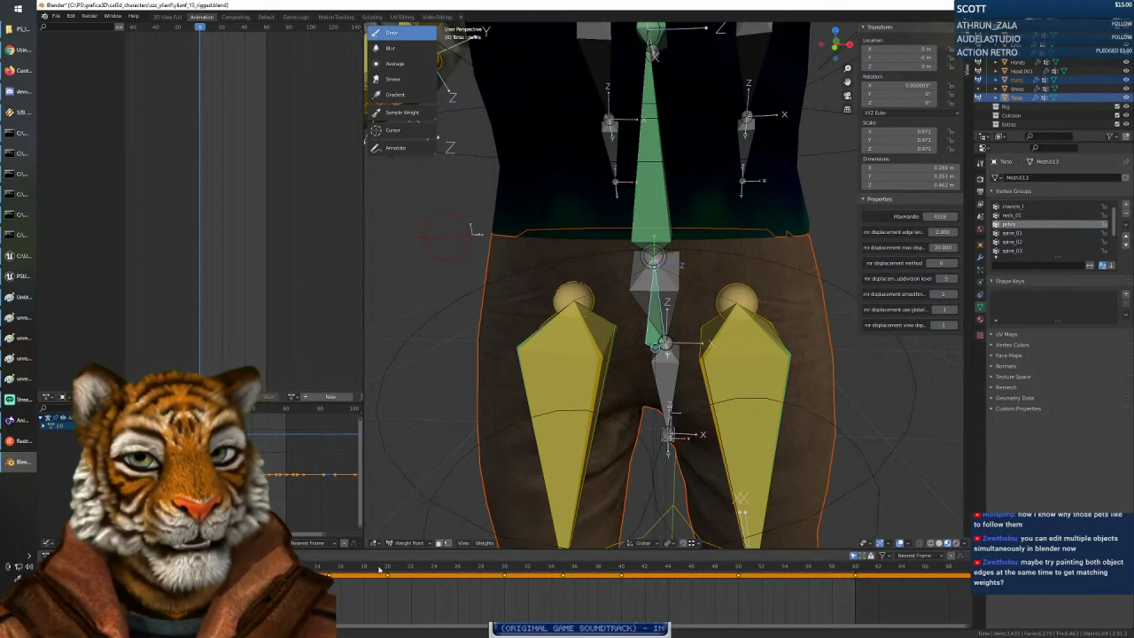
Switch to Object Mode, select only the torso and recheck its lower-edge vertex weights in Edit Mode.
{"action": "left_click", "coordinate": [404, 542]}
{"action": "left_click", "coordinate": [409, 532]}
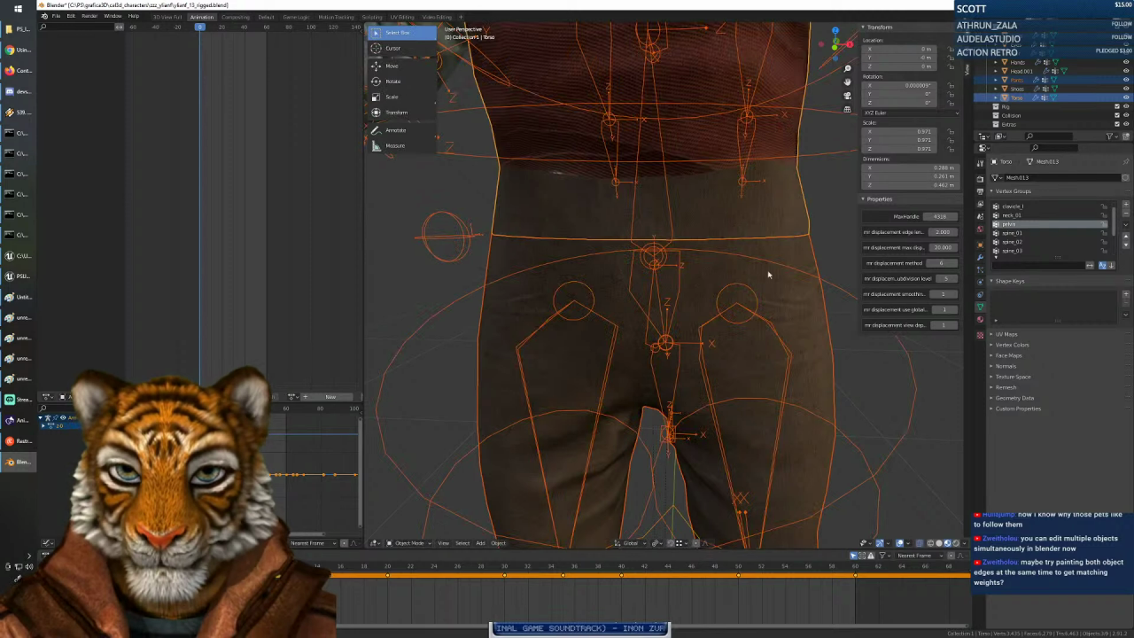
{"action": "left_click", "coordinate": [775, 228]}
{"action": "key", "text": "Tab"}
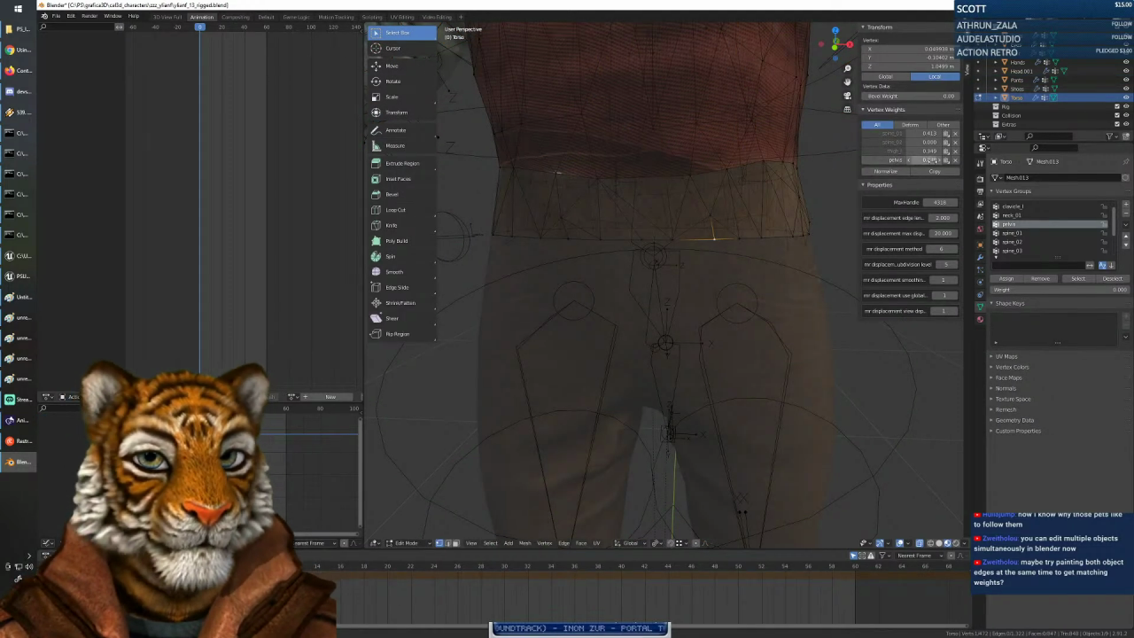
{"action": "key", "text": "Tab"}
Examine the weights of the pants' waistband vertex that meets the checked torso vertex.
{"action": "left_click", "coordinate": [763, 268]}
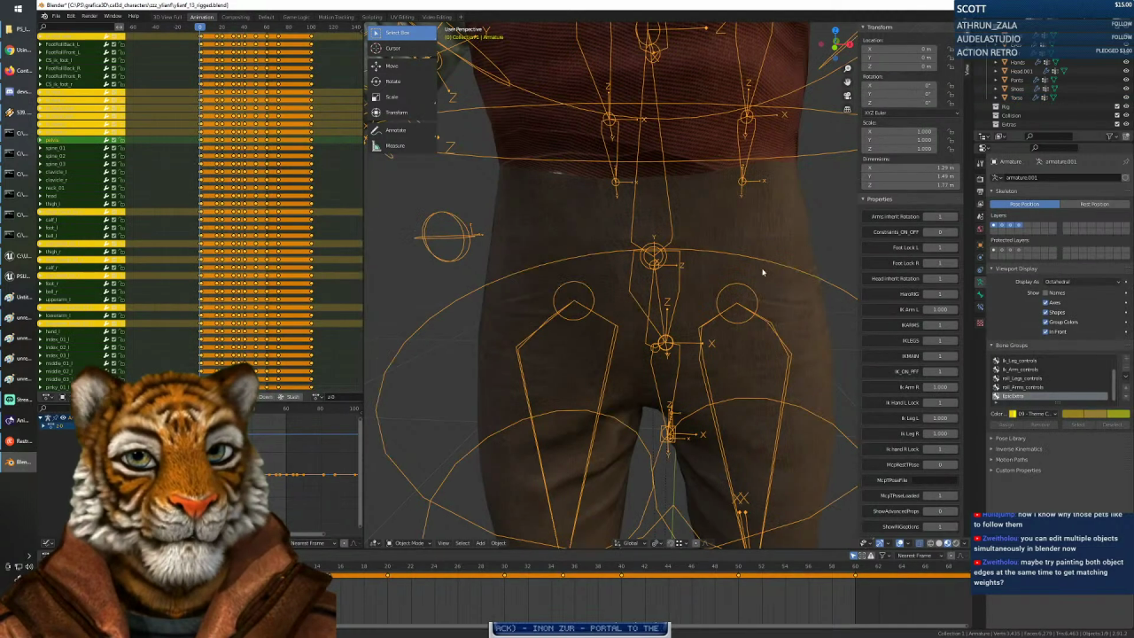
{"action": "left_click", "coordinate": [762, 271]}
{"action": "key", "text": "ctrl+Tab"}
{"action": "key", "text": "Tab"}
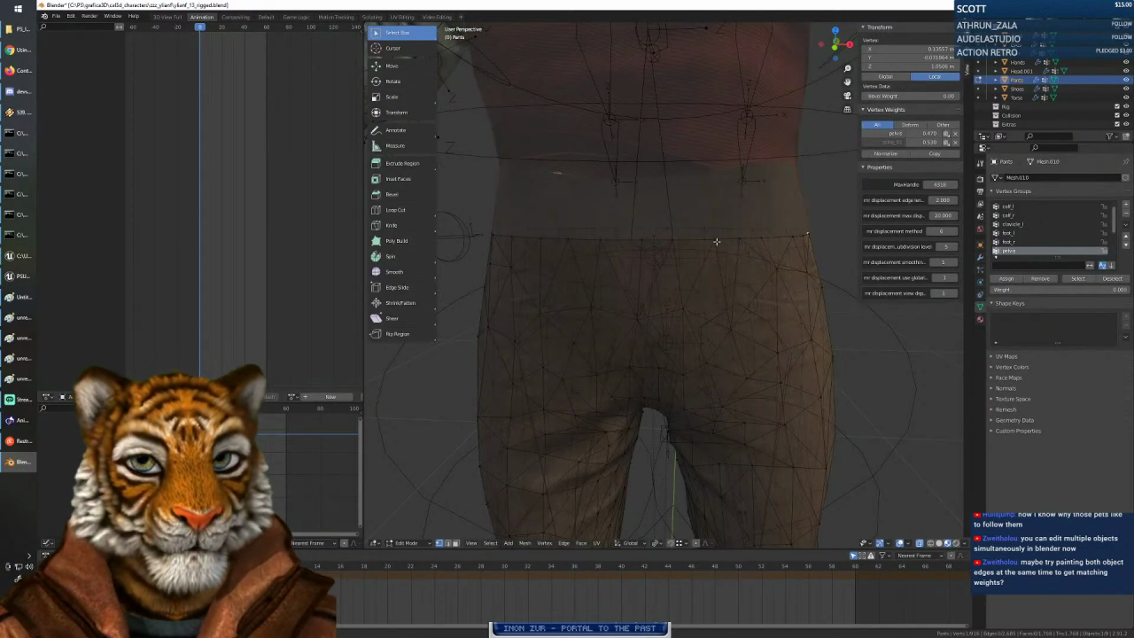
{"action": "left_click", "coordinate": [715, 239]}
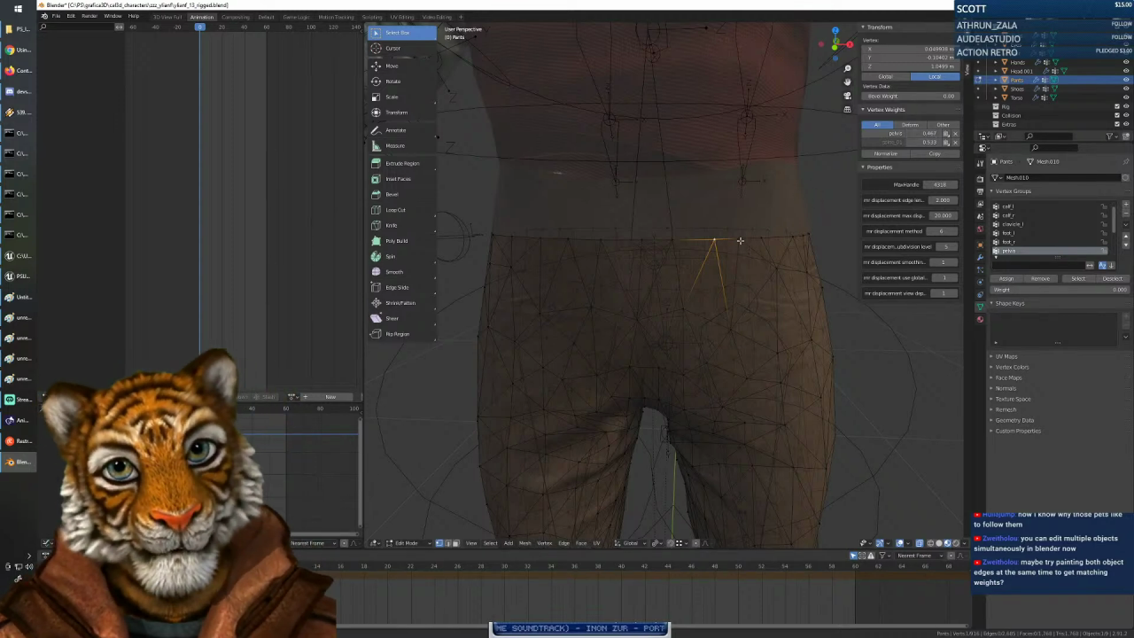
{"action": "key", "text": "Tab"}
{"action": "key", "text": "ctrl+Tab"}
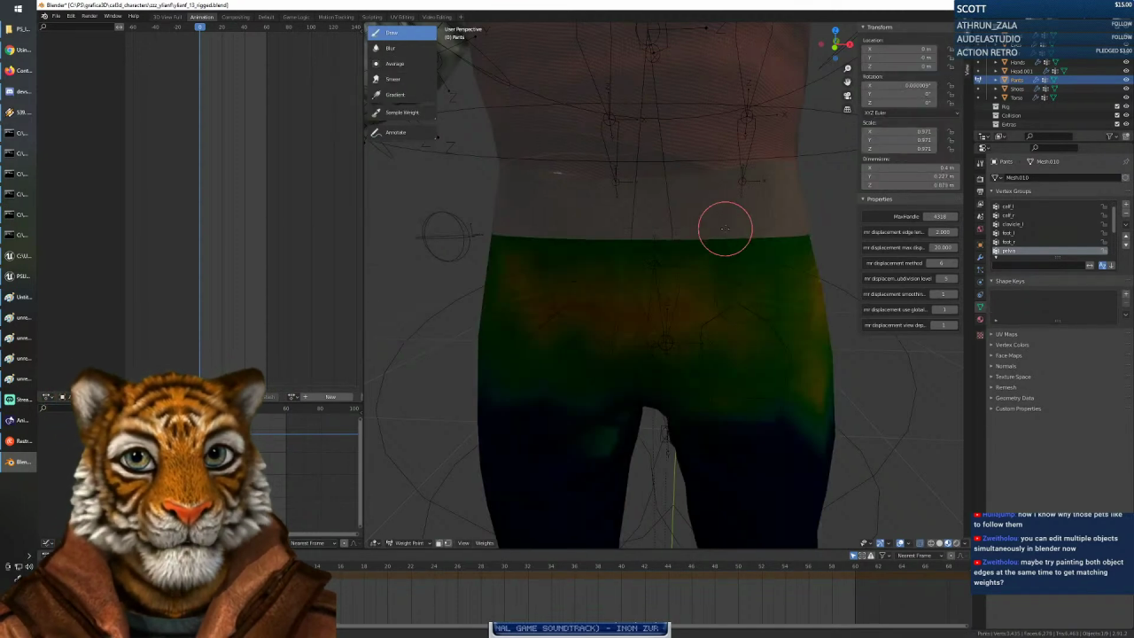
Go back to the torso in Edit Mode and review the weights of its selected seam vertex.
{"action": "left_click", "coordinate": [407, 542]}
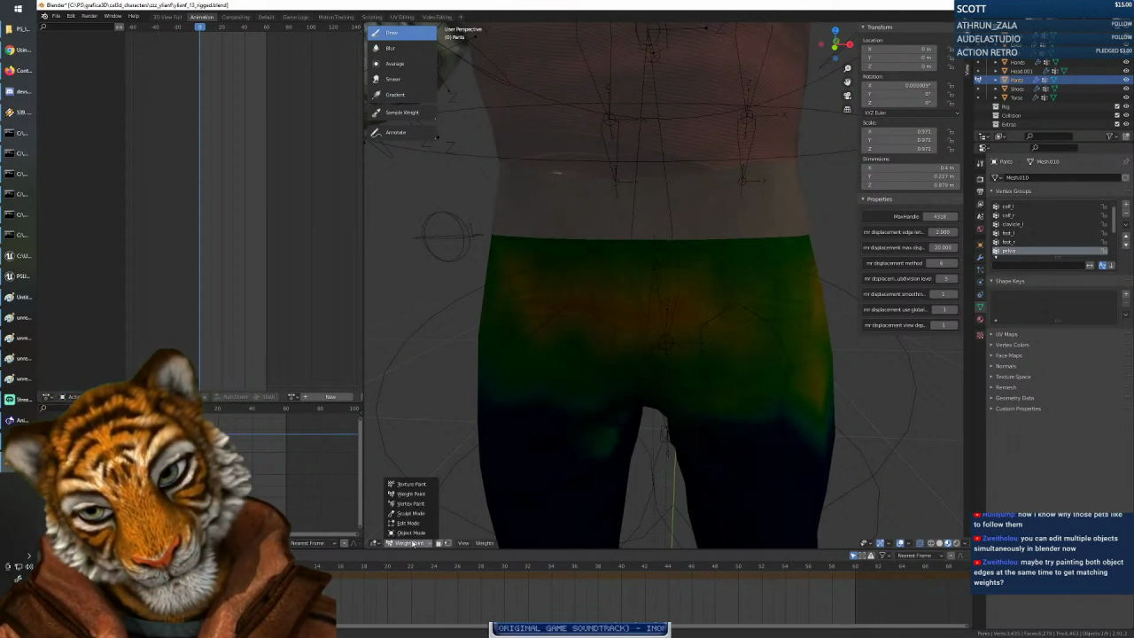
{"action": "left_click", "coordinate": [403, 482]}
{"action": "middle_click_drag", "start_coordinate": [777, 298], "coordinate": [766, 298]}
{"action": "left_click", "coordinate": [756, 219]}
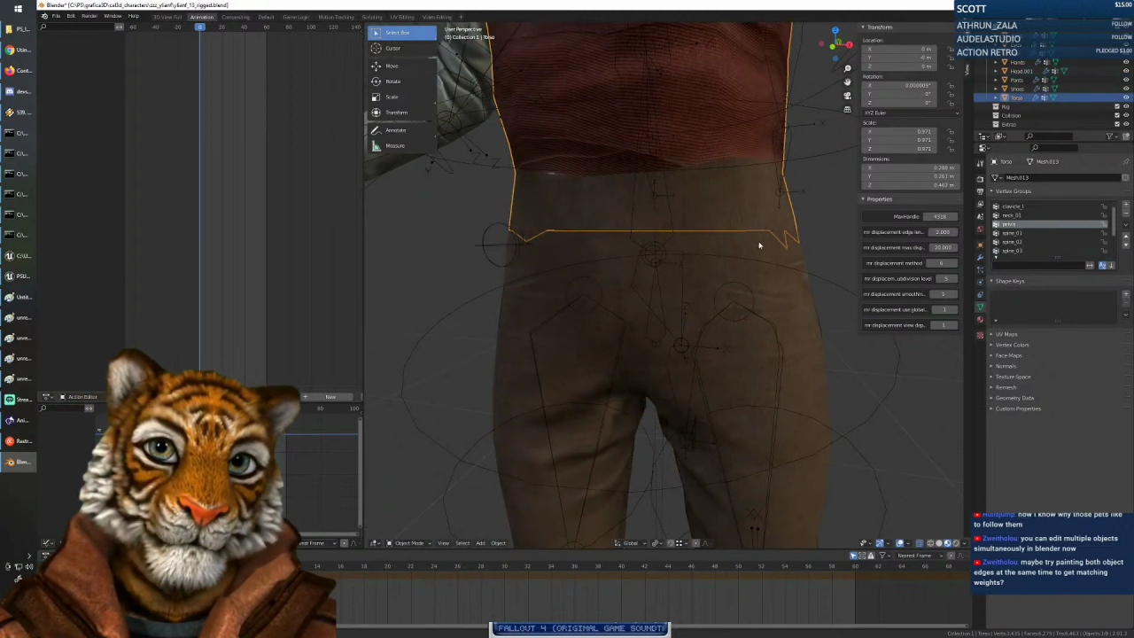
{"action": "key", "text": "Tab"}
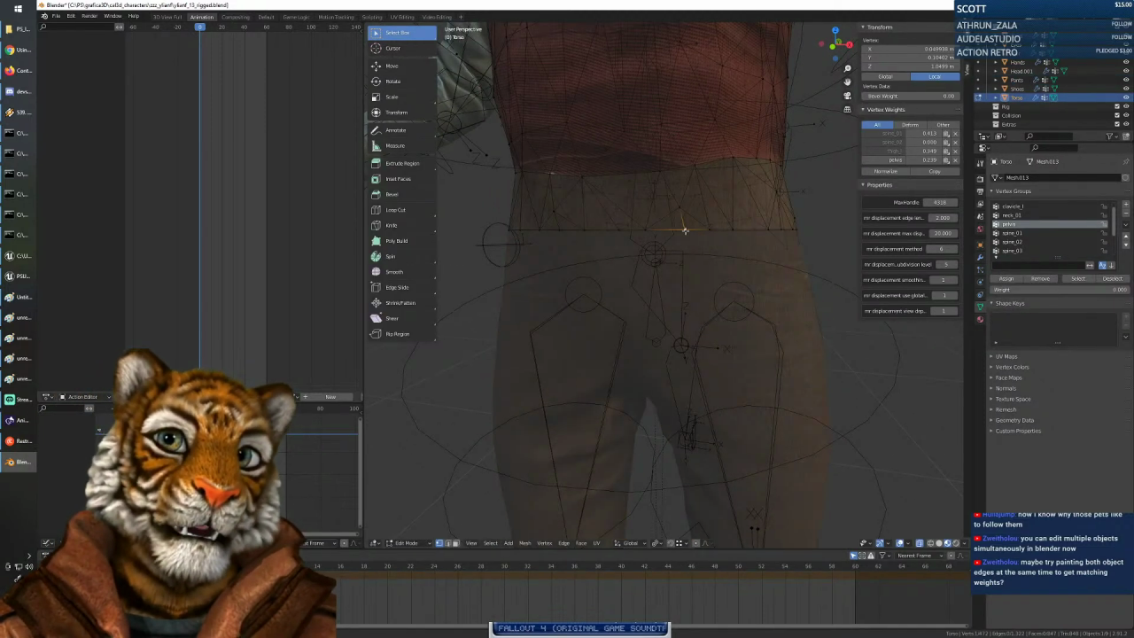
{"action": "middle_click_drag", "start_coordinate": [712, 270], "coordinate": [740, 269]}
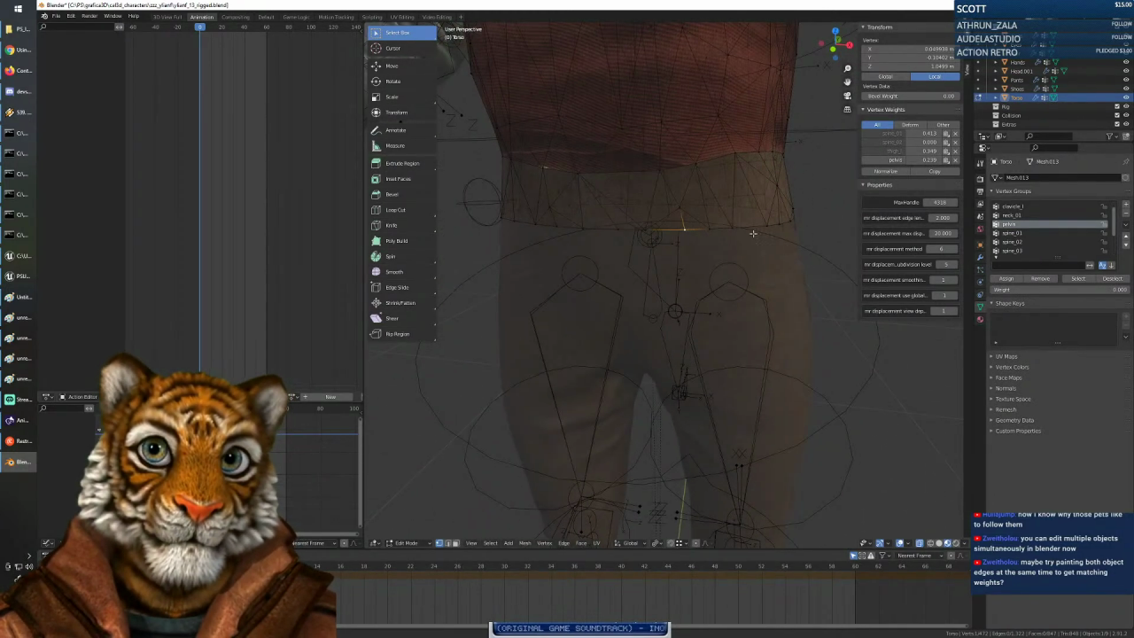
Clear the torso's vertex selection, add the pants to the object selection and enter Edit Mode on both meshes.
{"action": "left_click", "coordinate": [830, 230]}
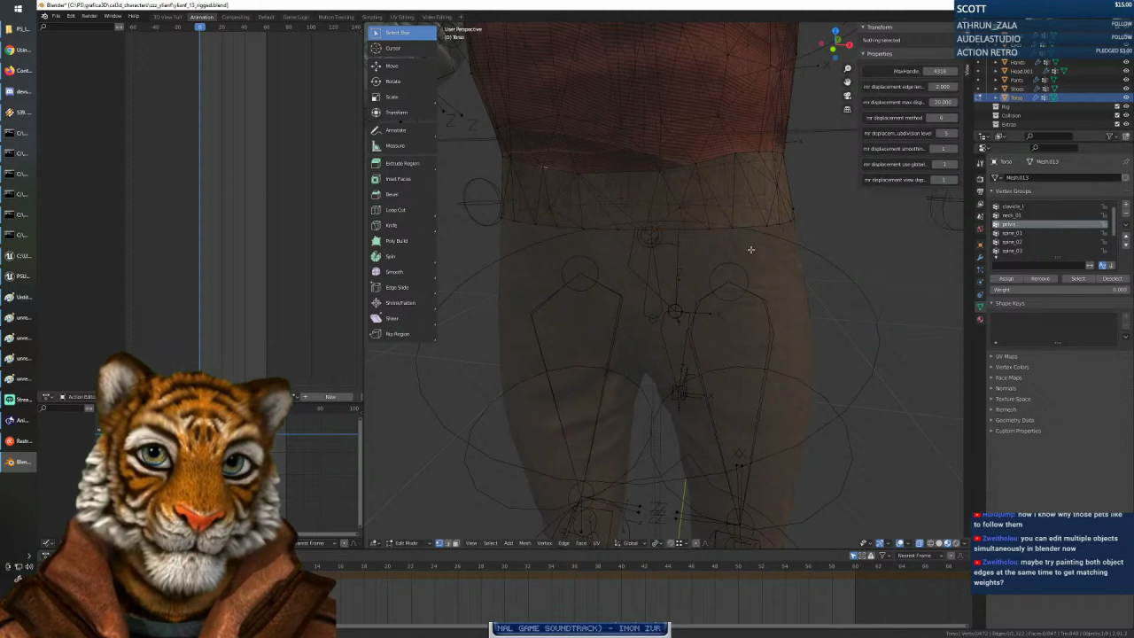
{"action": "key", "text": "Tab"}
{"action": "left_click", "coordinate": [780, 206], "text": "shift"}
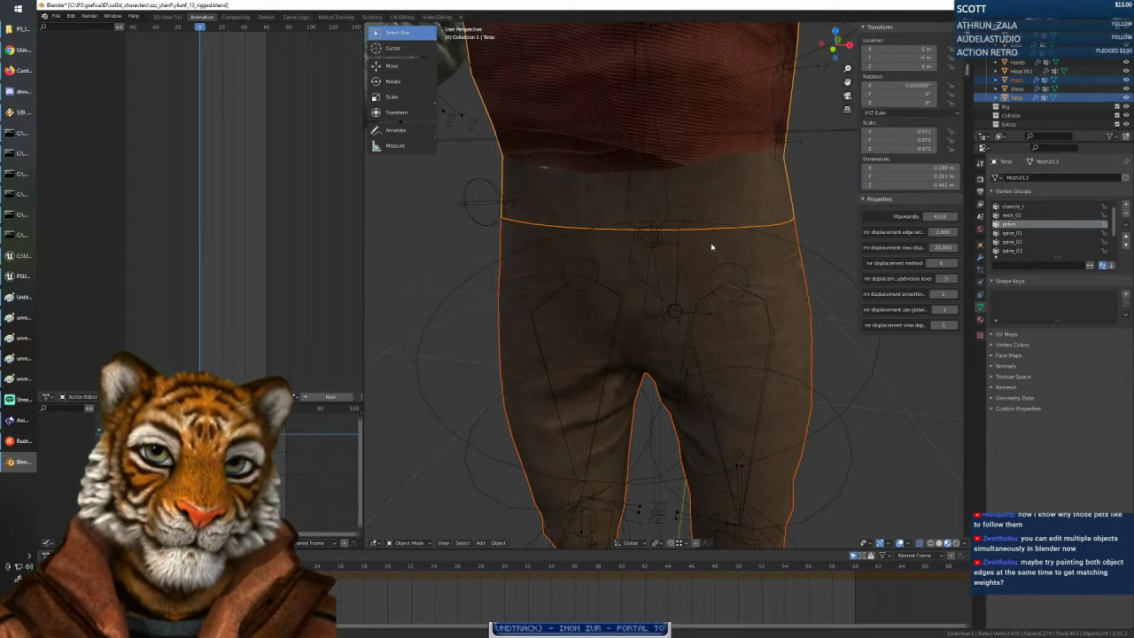
{"action": "key", "text": "Tab"}
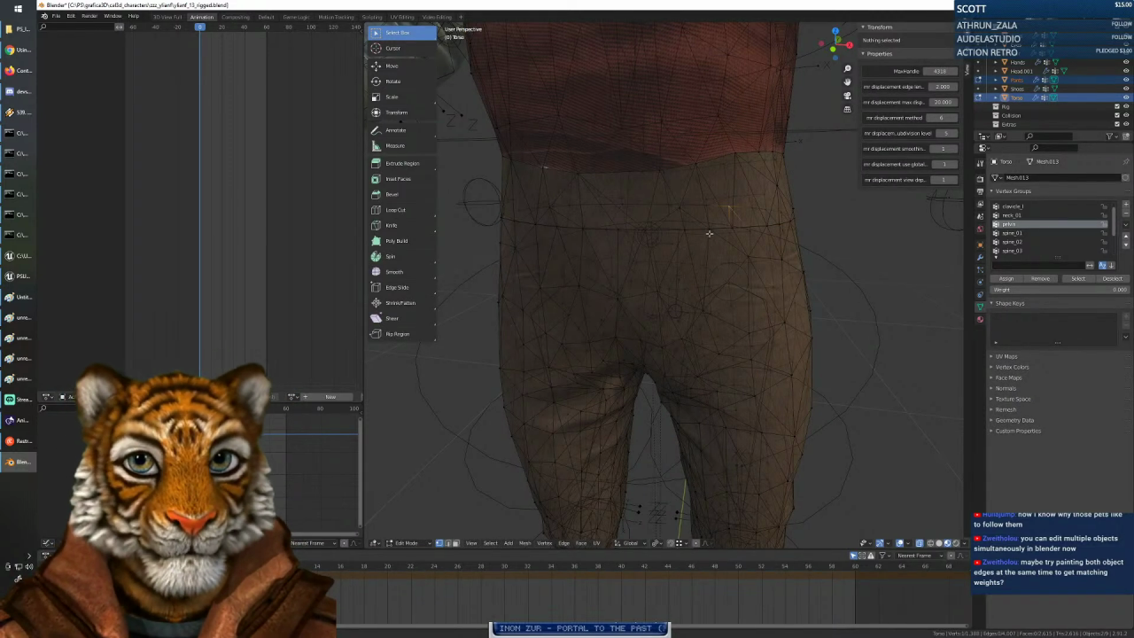
Try to pick the overlapping torso and pants vertices at one point of the waist seam to compare their weights.
{"action": "left_click", "coordinate": [709, 232]}
{"action": "left_click", "coordinate": [711, 230]}
{"action": "scroll", "coordinate": [713, 257], "scroll_direction": "up", "scroll_amount": 1}
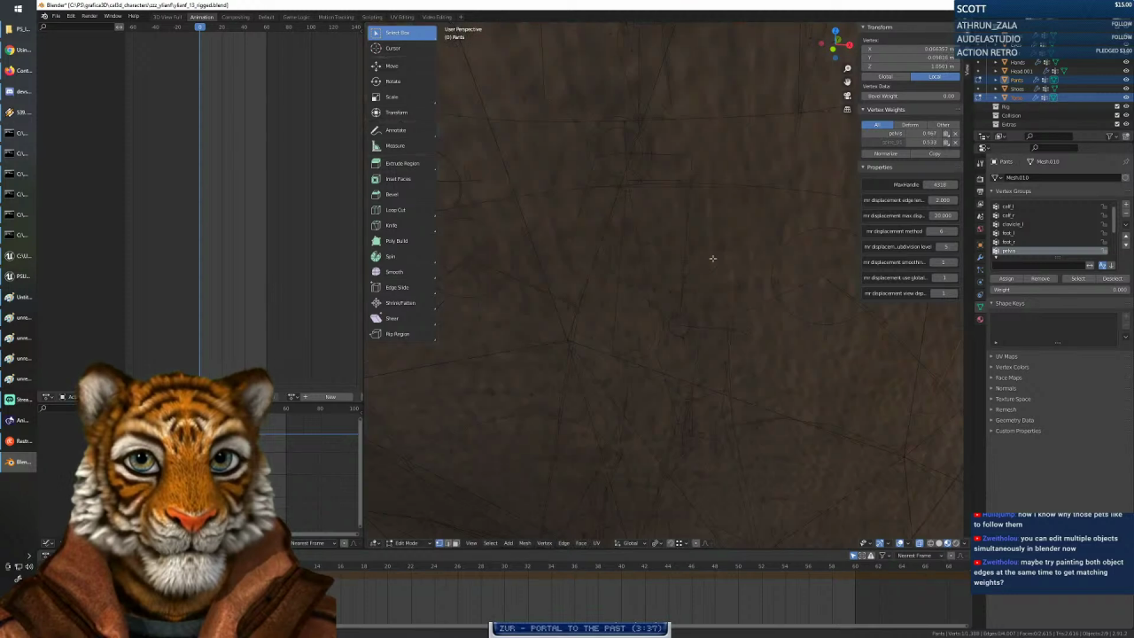
{"action": "scroll", "coordinate": [714, 257], "scroll_direction": "down", "scroll_amount": 1}
{"action": "middle_click_drag", "start_coordinate": [724, 260], "coordinate": [716, 240]}
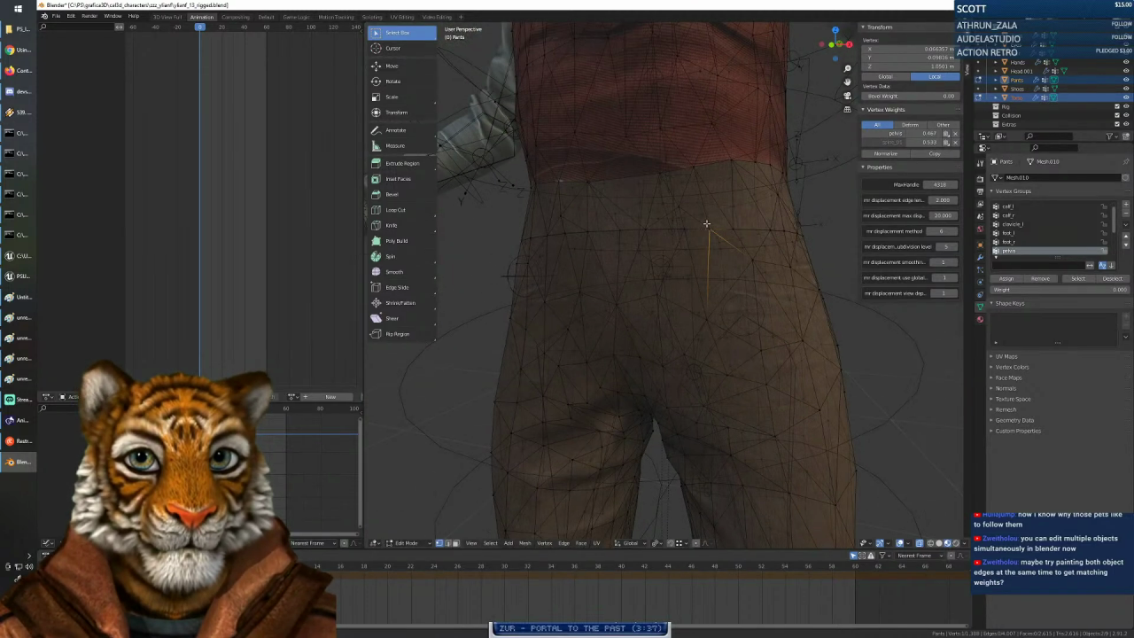
{"action": "left_click", "coordinate": [708, 223], "text": "shift"}
{"action": "left_click", "coordinate": [710, 231], "text": "shift"}
{"action": "left_click", "coordinate": [707, 226]}
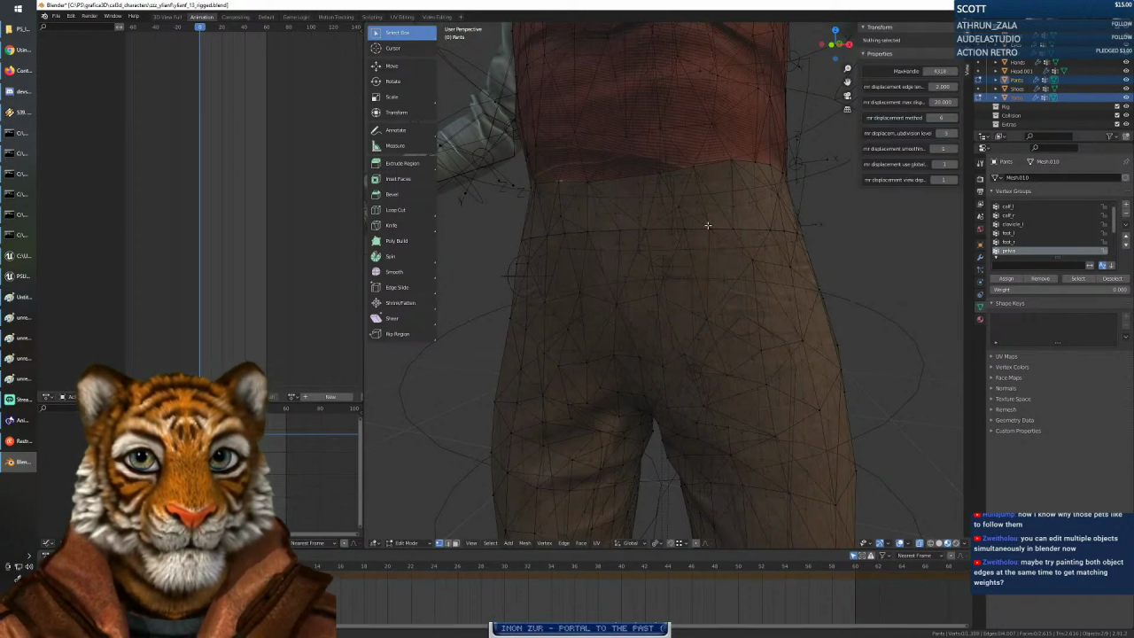
{"action": "left_click", "coordinate": [708, 227]}
{"action": "left_click", "coordinate": [708, 229]}
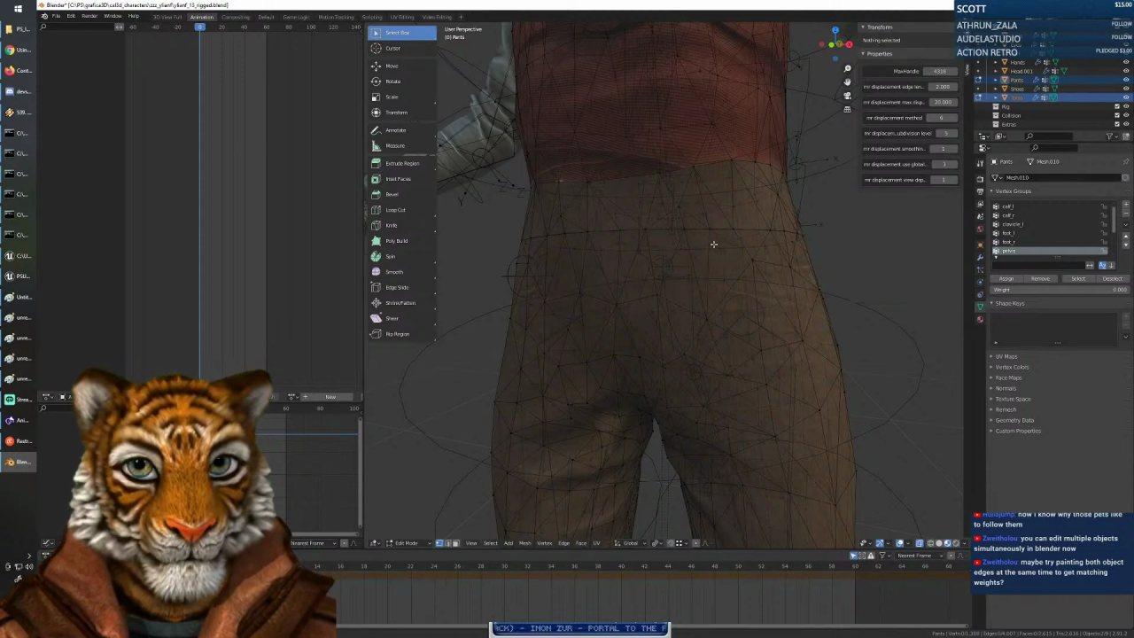
Pick vertices repeatedly at one point on the pants' horizontal seam line to isolate the overlapping torso vertex.
{"action": "scroll", "coordinate": [711, 246], "scroll_direction": "up", "scroll_amount": 1}
{"action": "scroll", "coordinate": [712, 245], "scroll_direction": "down", "scroll_amount": 1}
{"action": "left_click_drag", "start_coordinate": [847, 68], "coordinate": [848, 64]}
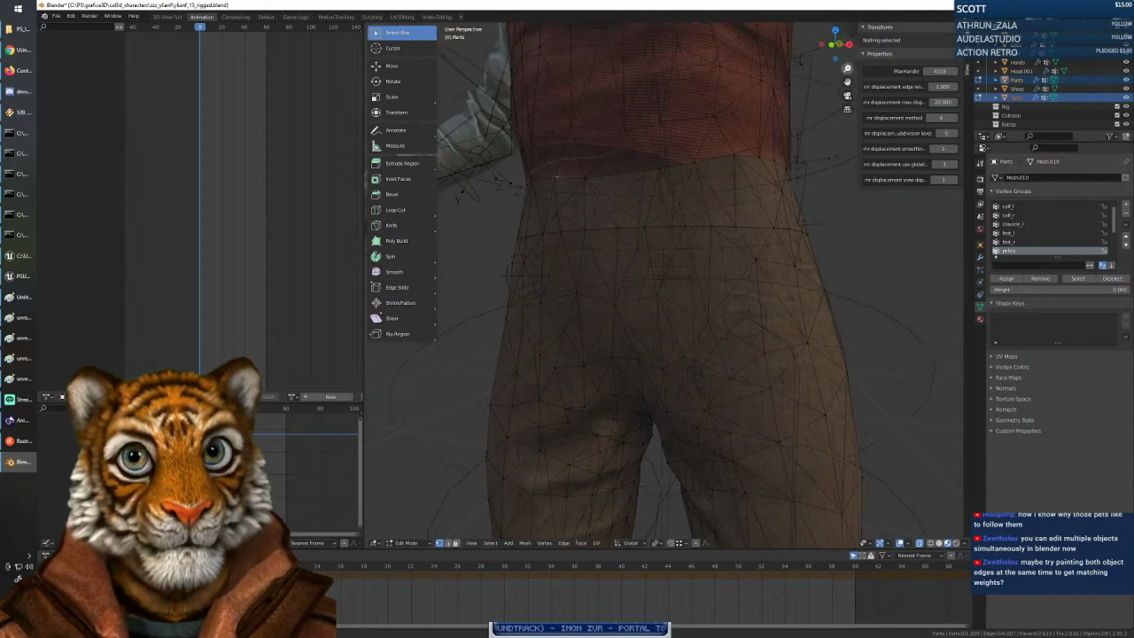
{"action": "scroll", "coordinate": [710, 246], "scroll_direction": "up", "scroll_amount": 3}
{"action": "left_click", "coordinate": [741, 182]}
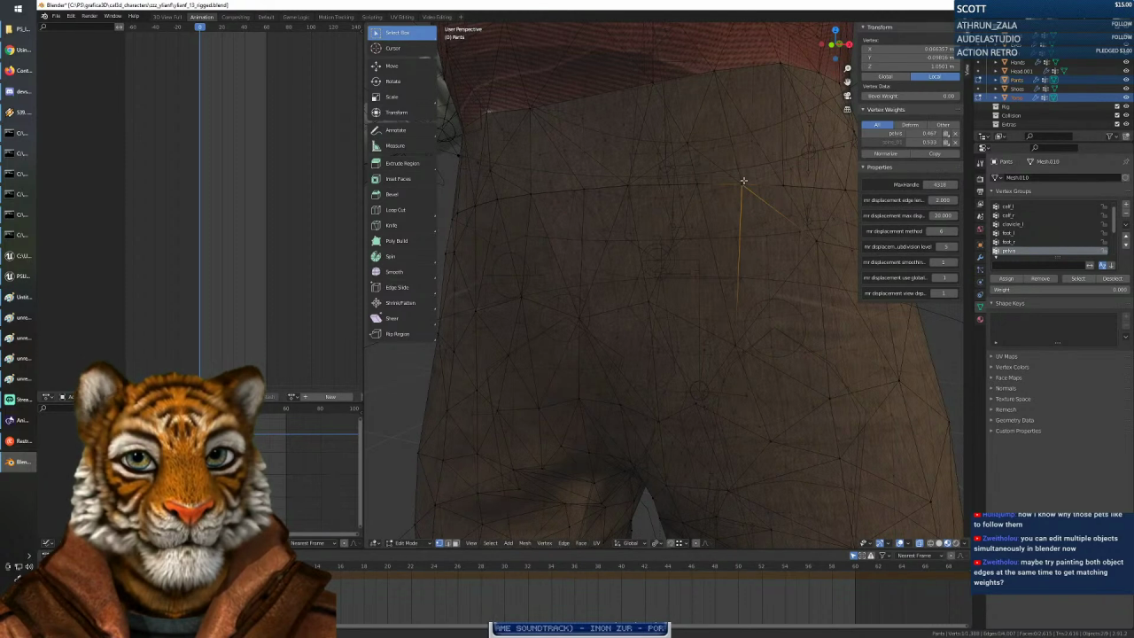
{"action": "left_click", "coordinate": [743, 180]}
{"action": "left_click", "coordinate": [741, 184]}
{"action": "left_click", "coordinate": [742, 182]}
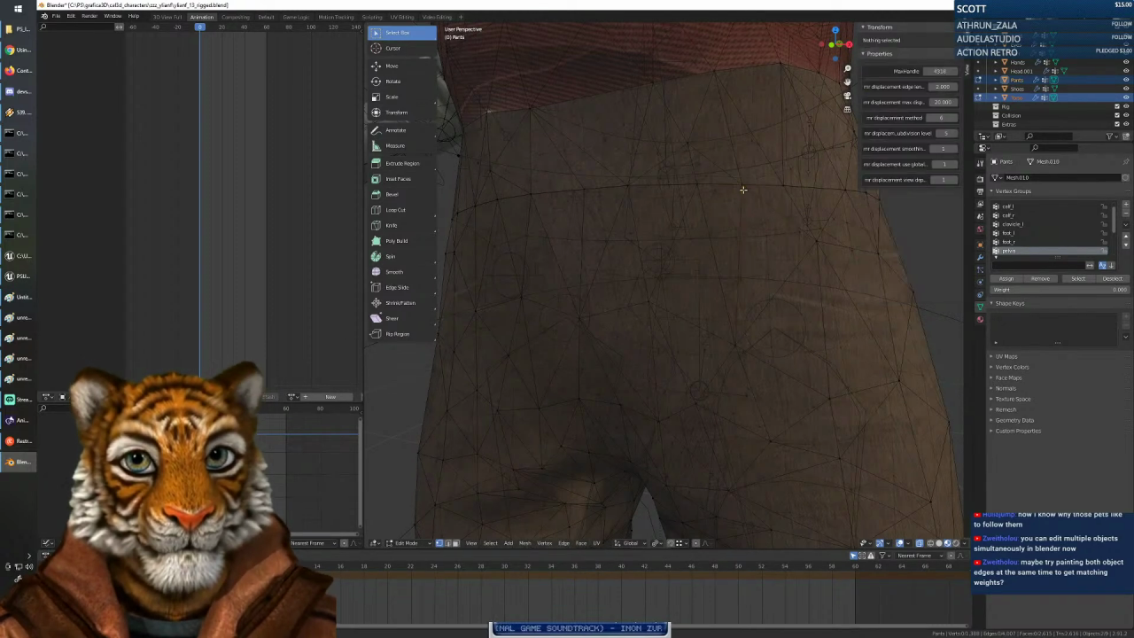
{"action": "left_click", "coordinate": [741, 183]}
{"action": "left_click", "coordinate": [740, 177]}
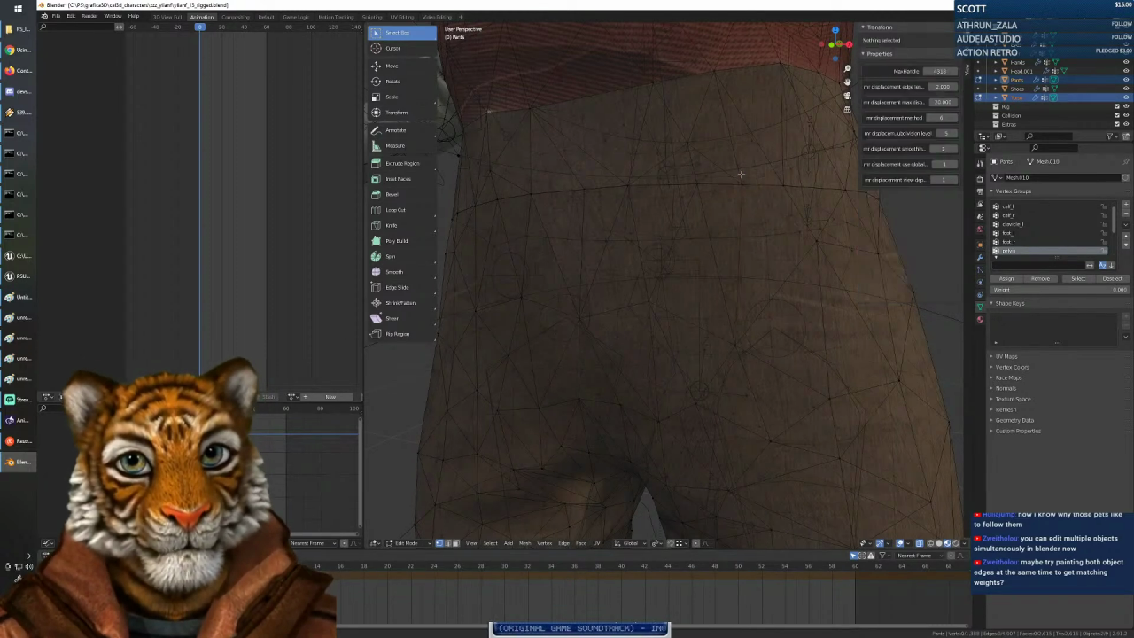
{"action": "left_click", "coordinate": [740, 175]}
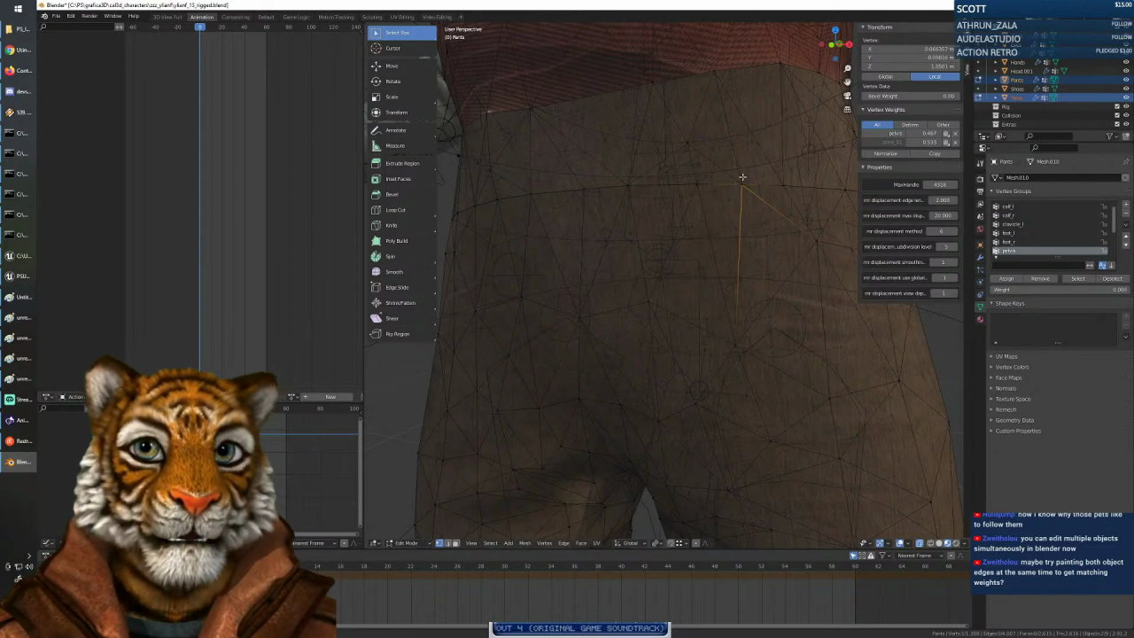
{"action": "left_click", "coordinate": [740, 179]}
Extend the selection with neighbouring pants and torso vertices to check their weights, and deselect everything.
{"action": "left_click", "coordinate": [739, 203]}
{"action": "mouse_move", "coordinate": [777, 203]}
{"action": "middle_mouse_down"}
{"action": "mouse_move", "coordinate": [766, 227]}
{"action": "mouse_move", "coordinate": [779, 194]}
{"action": "middle_mouse_up"}
{"action": "left_click", "coordinate": [784, 185], "text": "shift"}
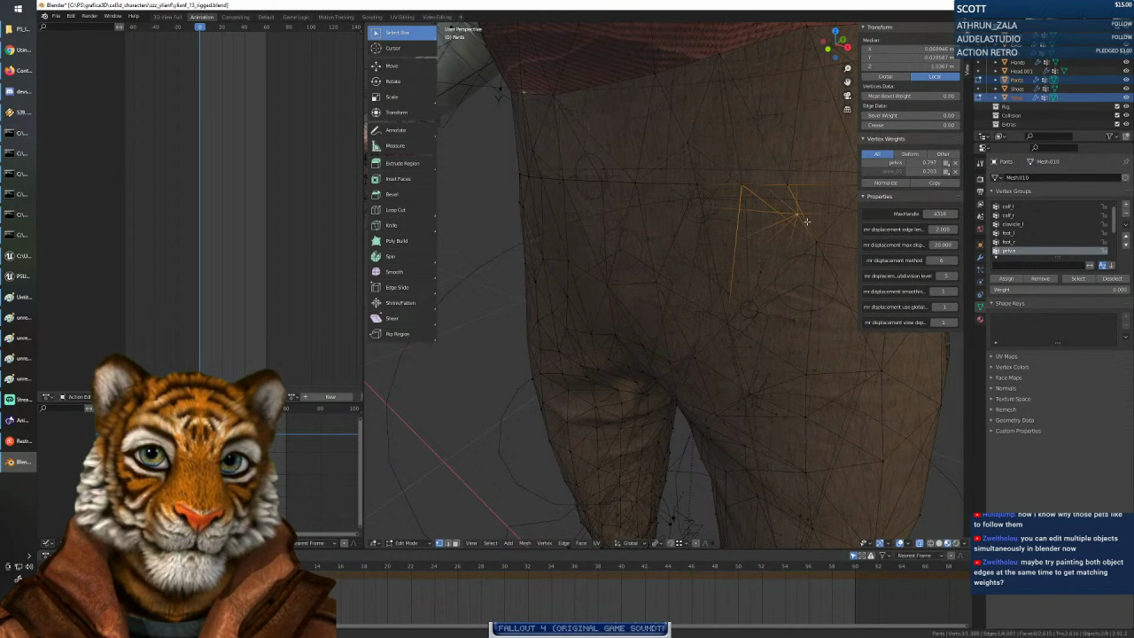
{"action": "left_click", "coordinate": [795, 216], "text": "shift"}
{"action": "left_click", "coordinate": [779, 117], "text": "shift"}
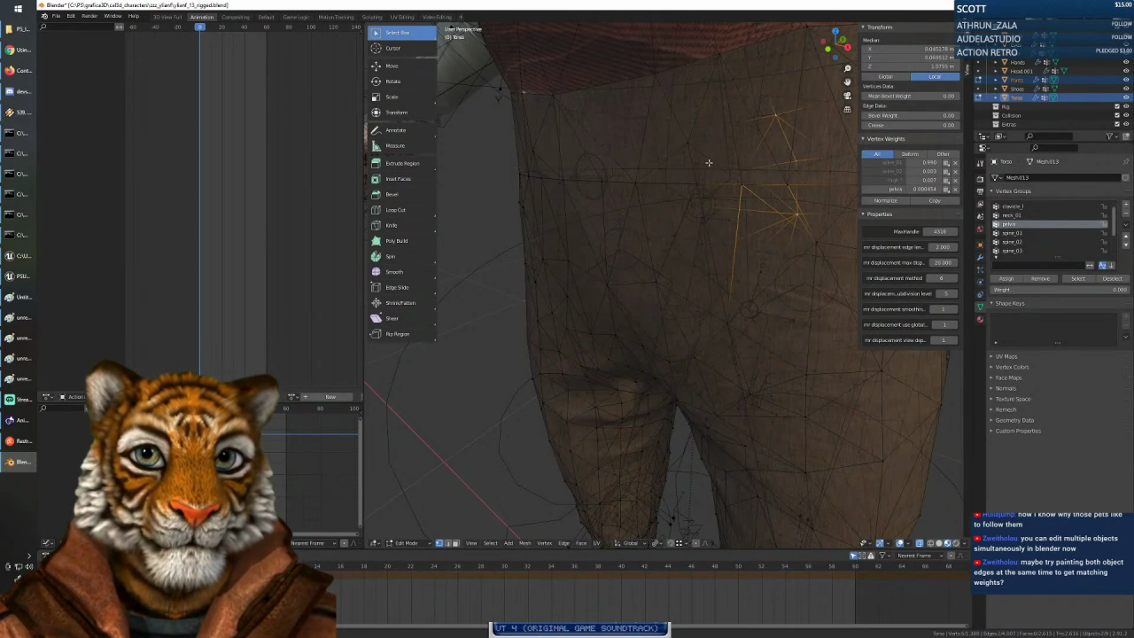
{"action": "left_click", "coordinate": [684, 146], "text": "shift"}
{"action": "key", "text": "alt+a"}
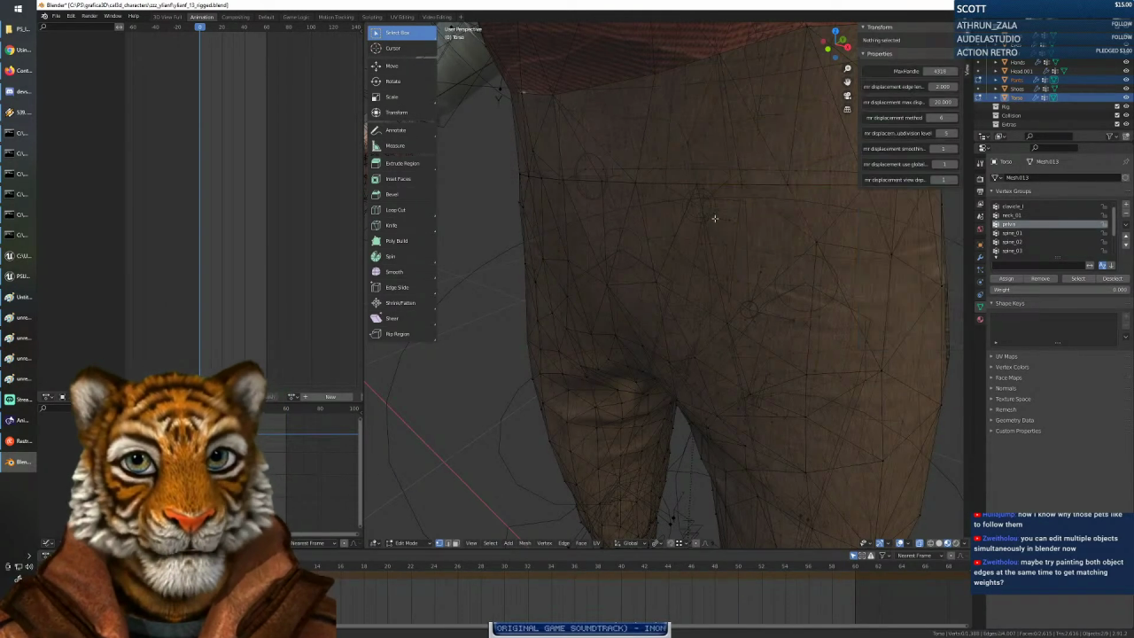
Select a pants vertex below the seam line together with a torso vertex above it and review their weights.
{"action": "middle_click_drag", "start_coordinate": [714, 218], "coordinate": [735, 213]}
{"action": "left_click", "coordinate": [810, 238]}
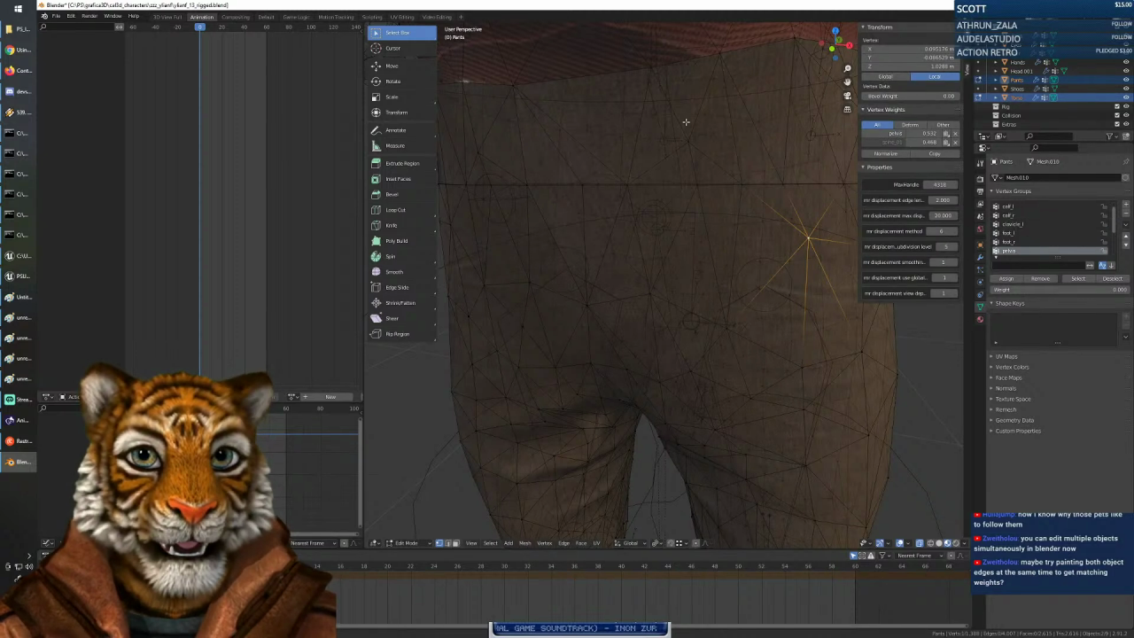
{"action": "key", "text": "alt+q"}
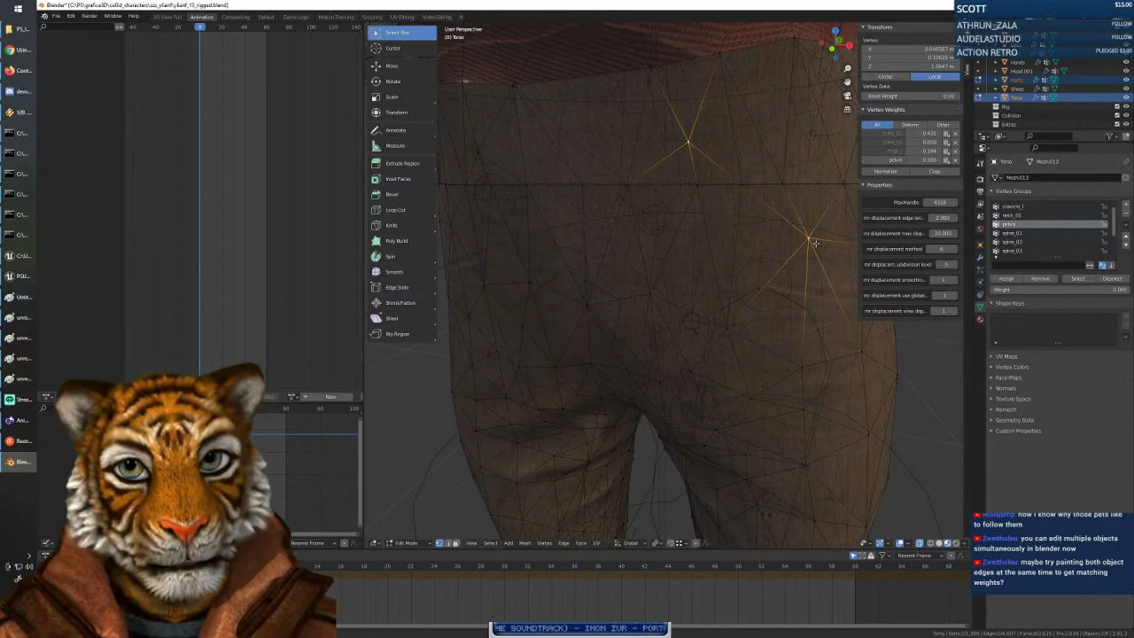
{"action": "middle_click_drag", "start_coordinate": [762, 212], "coordinate": [752, 203]}
{"action": "scroll", "coordinate": [744, 189], "scroll_direction": "up", "scroll_amount": 1}
{"action": "scroll", "coordinate": [744, 188], "scroll_direction": "down", "scroll_amount": 1}
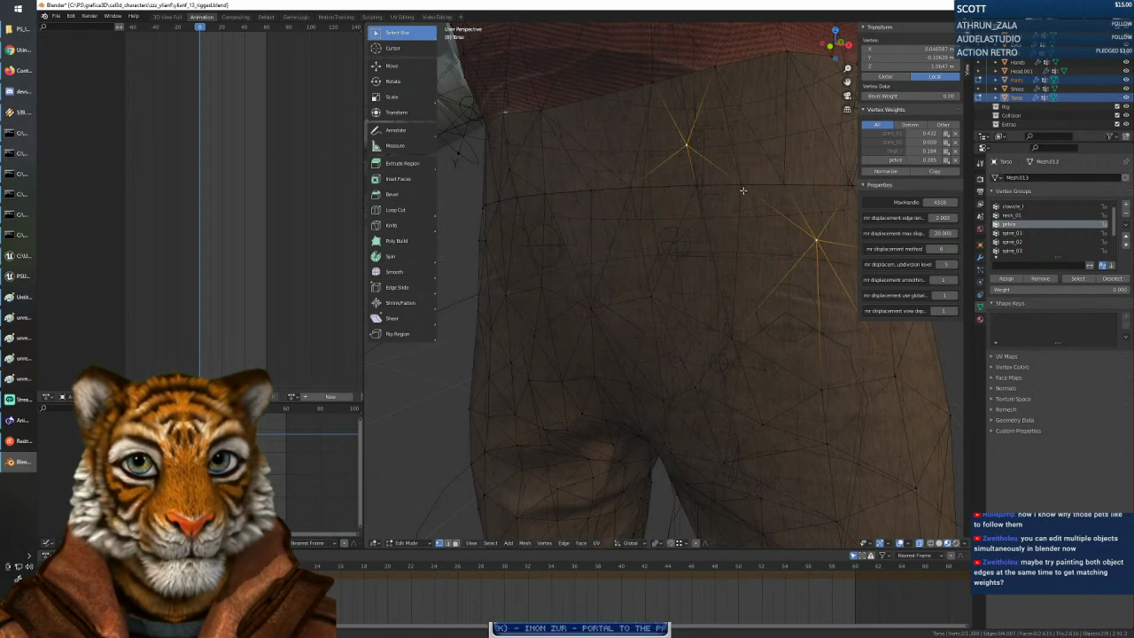
Select torso and pants vertices one at a time around the seam line and compare their weights.
{"action": "left_click", "coordinate": [722, 206]}
{"action": "middle_click_drag", "start_coordinate": [709, 204], "coordinate": [723, 207]}
{"action": "left_click", "coordinate": [763, 204], "text": "shift"}
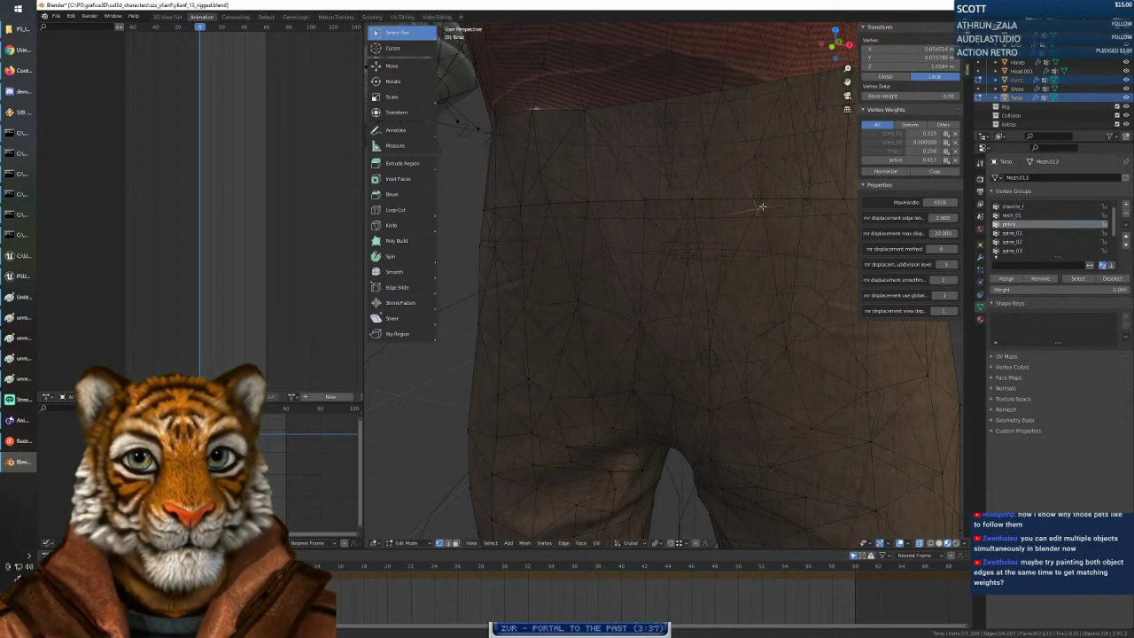
{"action": "left_click", "coordinate": [762, 201]}
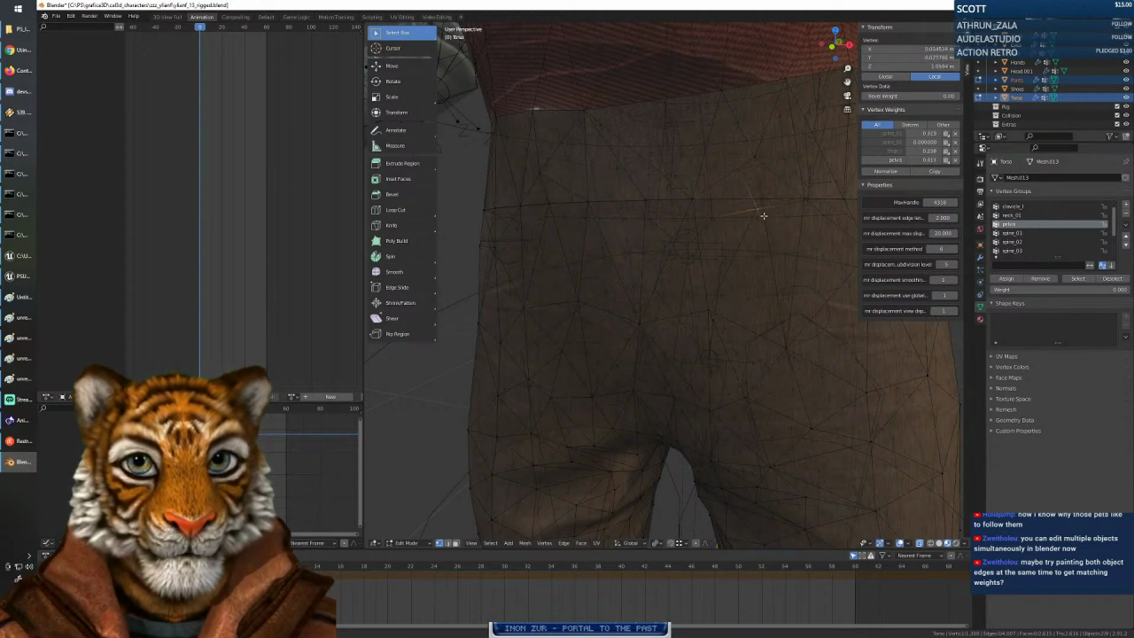
{"action": "left_click", "coordinate": [780, 290]}
{"action": "left_click", "coordinate": [787, 339]}
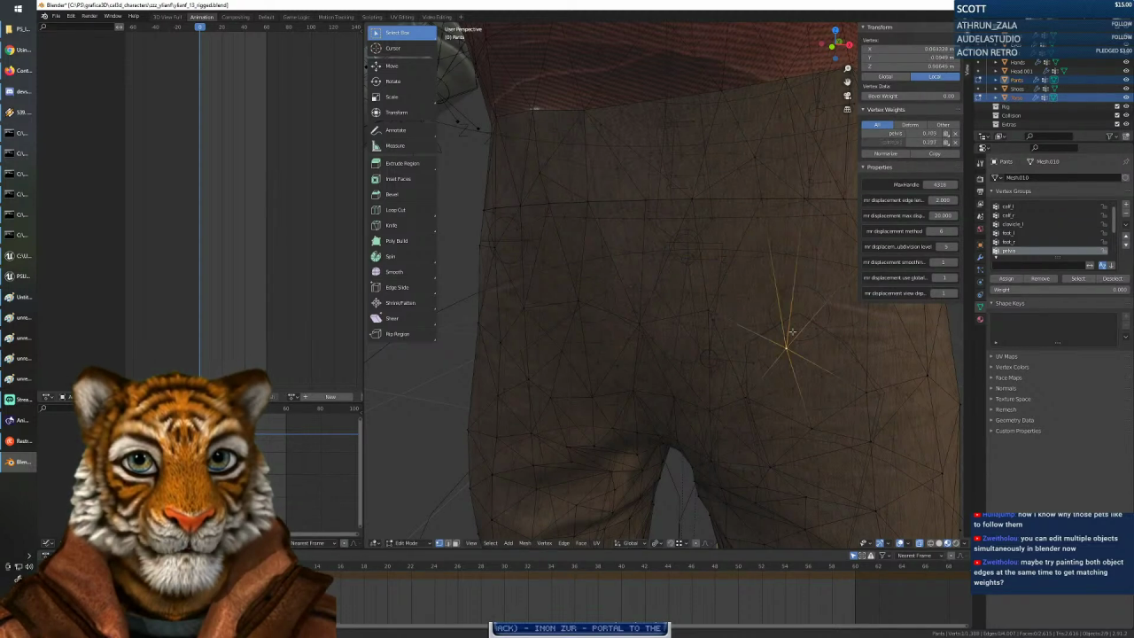
{"action": "left_click", "coordinate": [762, 204]}
{"action": "middle_click_drag", "start_coordinate": [765, 254], "coordinate": [765, 253]}
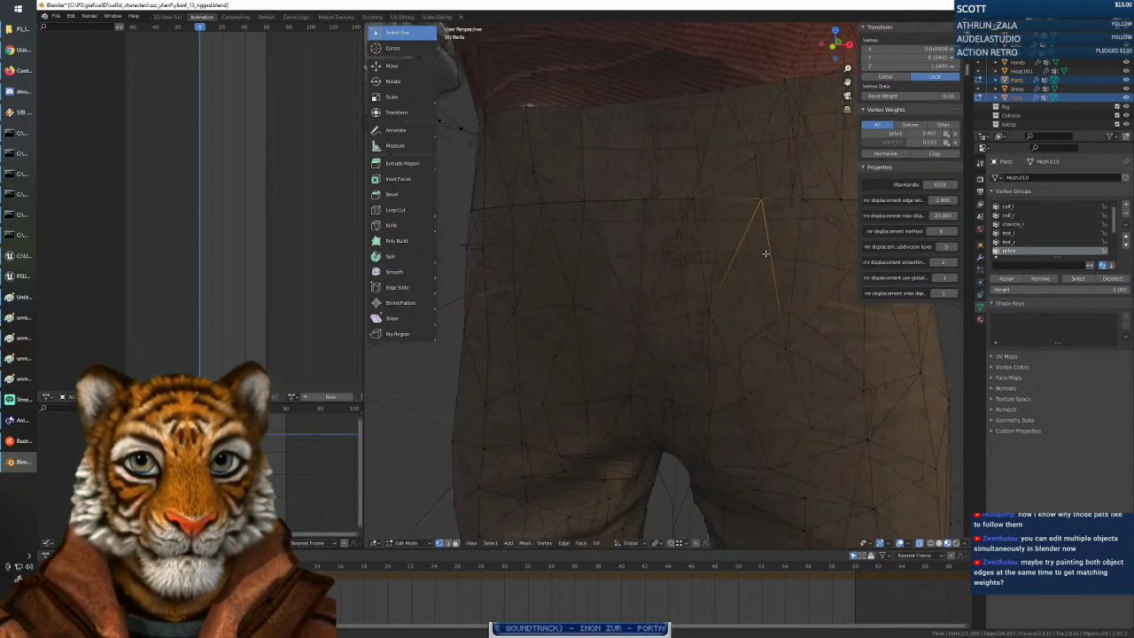
Turn off X-ray display and try to select both overlapping vertices at the seam point.
{"action": "left_click", "coordinate": [919, 547]}
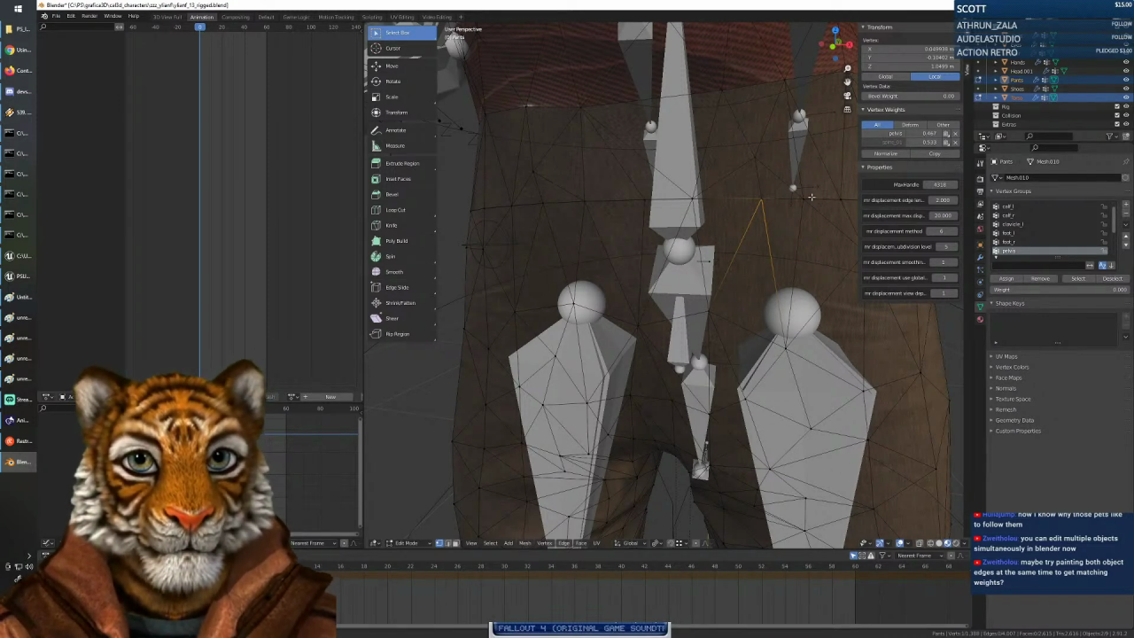
{"action": "left_click", "coordinate": [762, 195]}
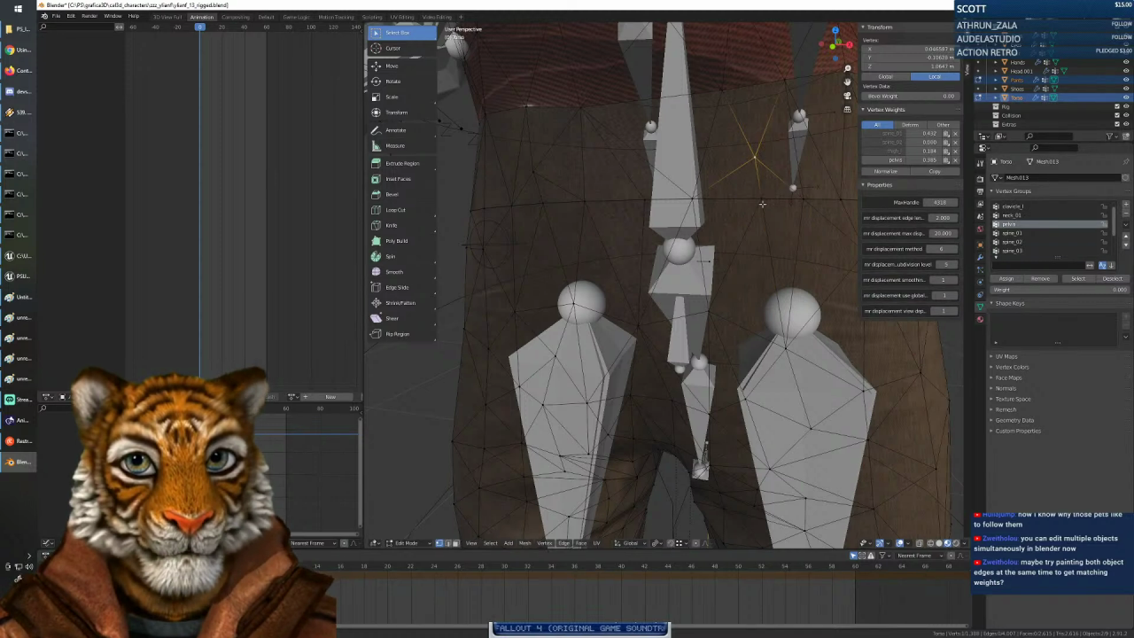
{"action": "left_click", "coordinate": [777, 307]}
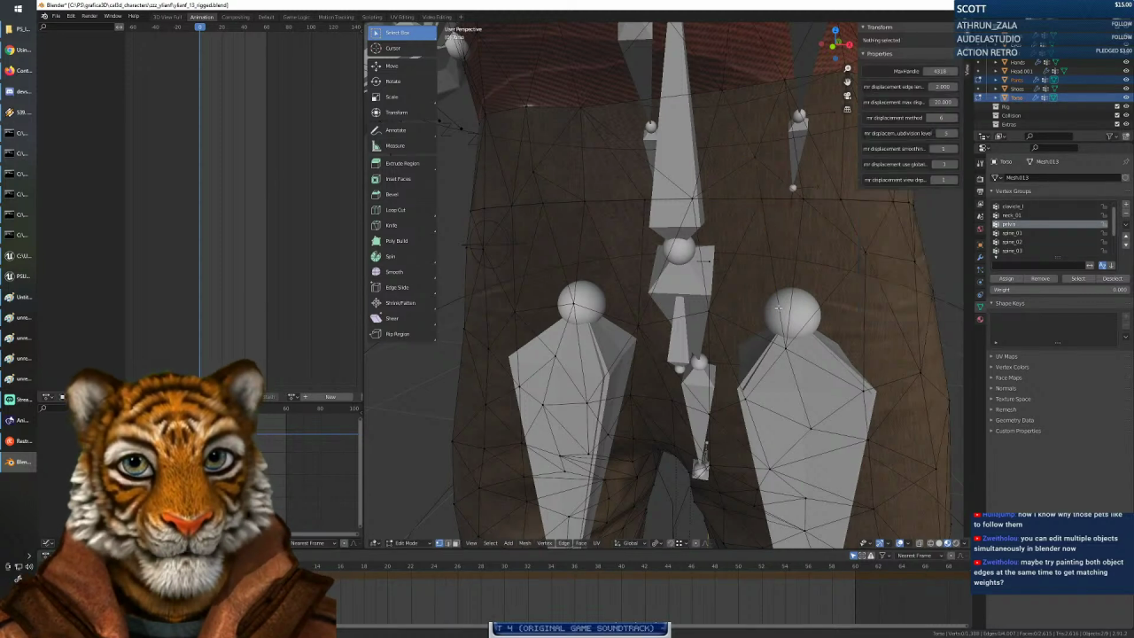
{"action": "left_click", "coordinate": [761, 198]}
{"action": "left_click", "coordinate": [762, 211]}
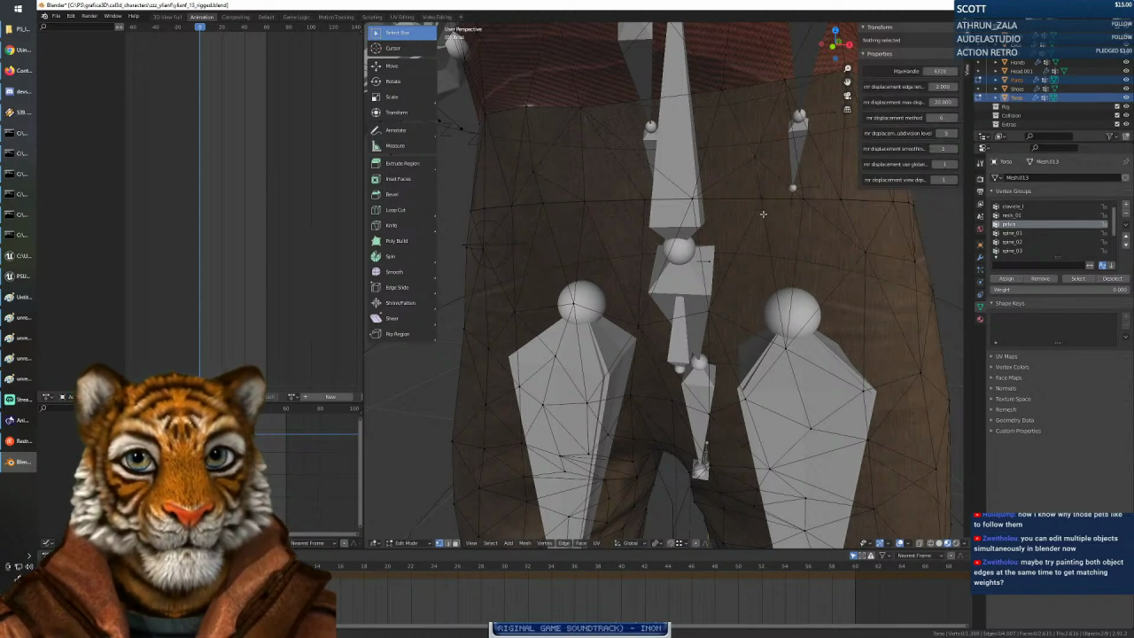
{"action": "left_click", "coordinate": [762, 207]}
{"action": "left_click_drag", "start_coordinate": [752, 186], "coordinate": [769, 213]}
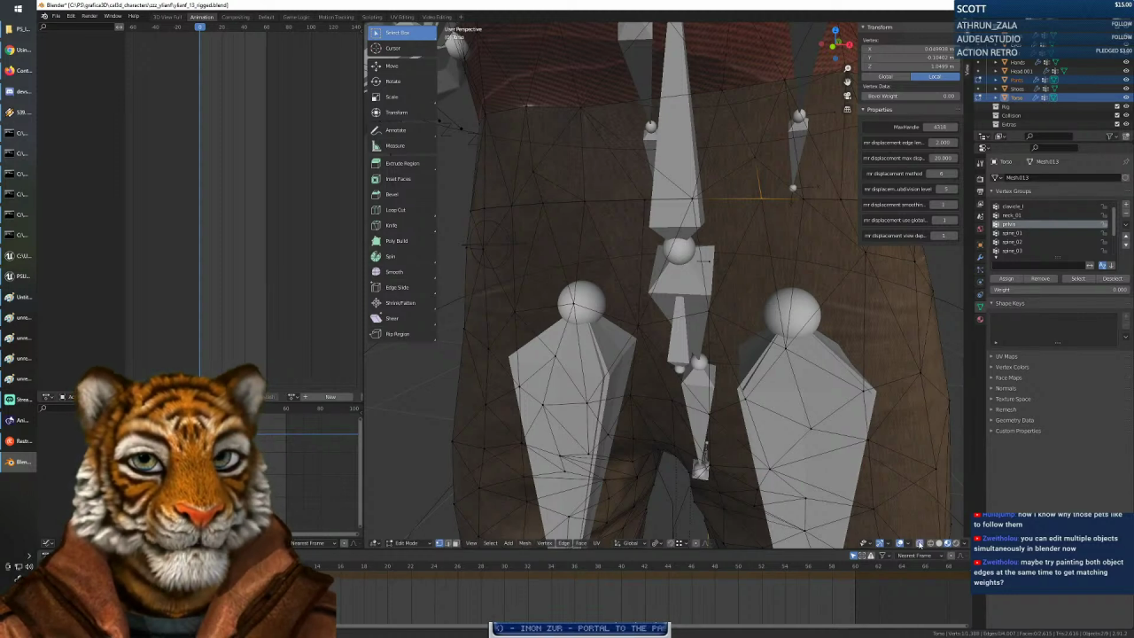
Turn X-ray display back on, select the coinciding torso and pants vertices at the seam point, and clear the selection.
{"action": "left_click", "coordinate": [919, 543]}
{"action": "left_click", "coordinate": [767, 211]}
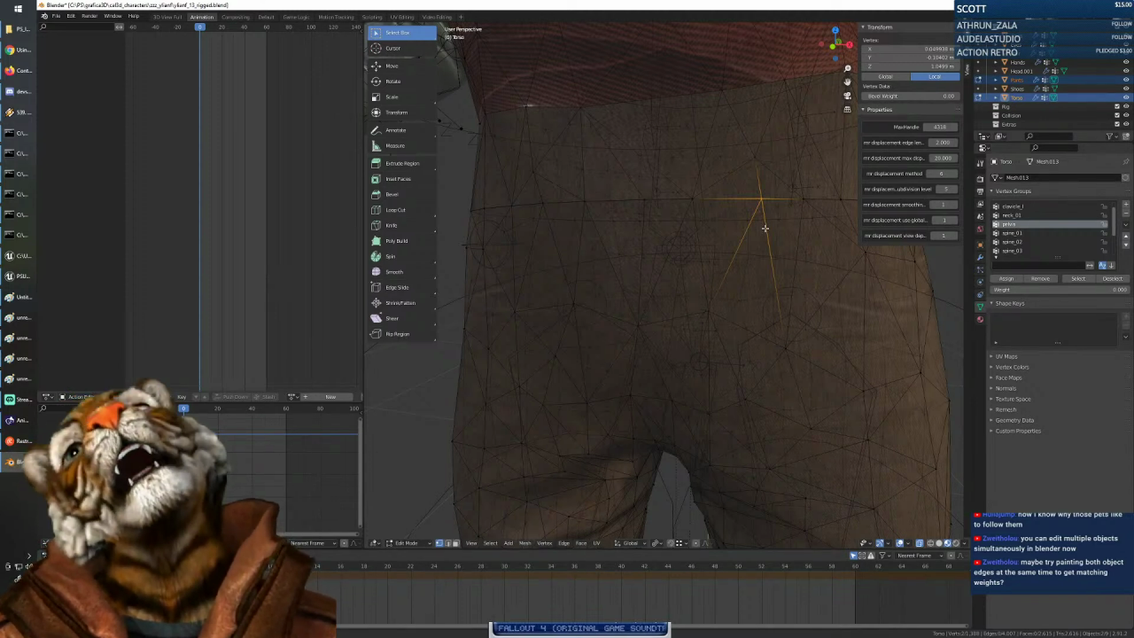
{"action": "middle_click_drag", "start_coordinate": [721, 256], "coordinate": [737, 261]}
{"action": "scroll", "coordinate": [731, 265], "scroll_direction": "down", "scroll_amount": 5}
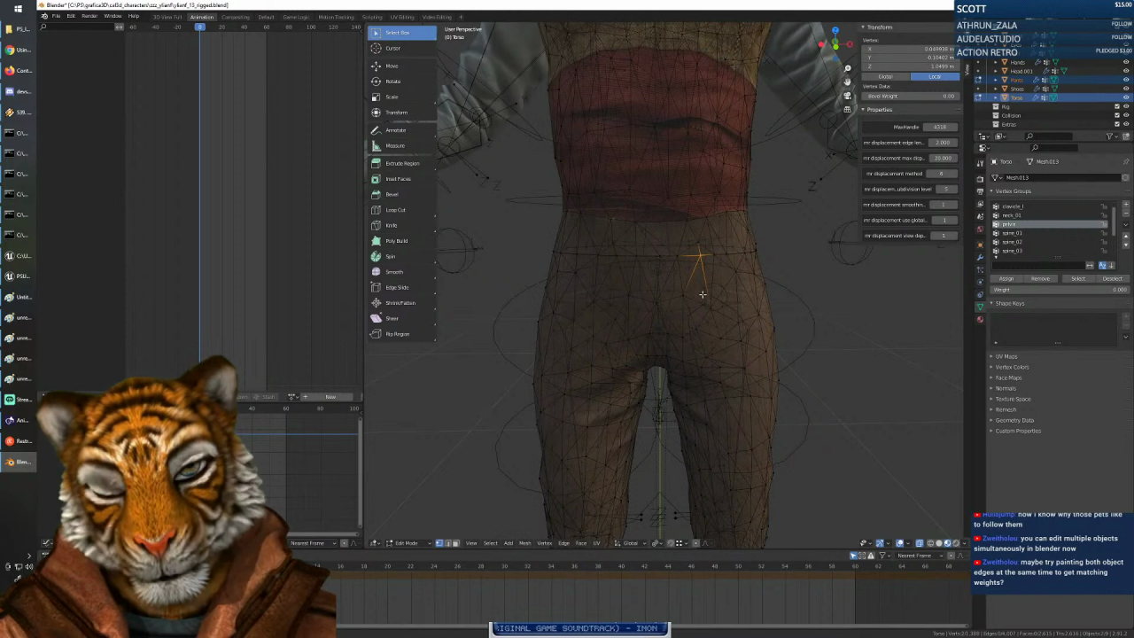
{"action": "middle_click_drag", "start_coordinate": [702, 293], "coordinate": [694, 289]}
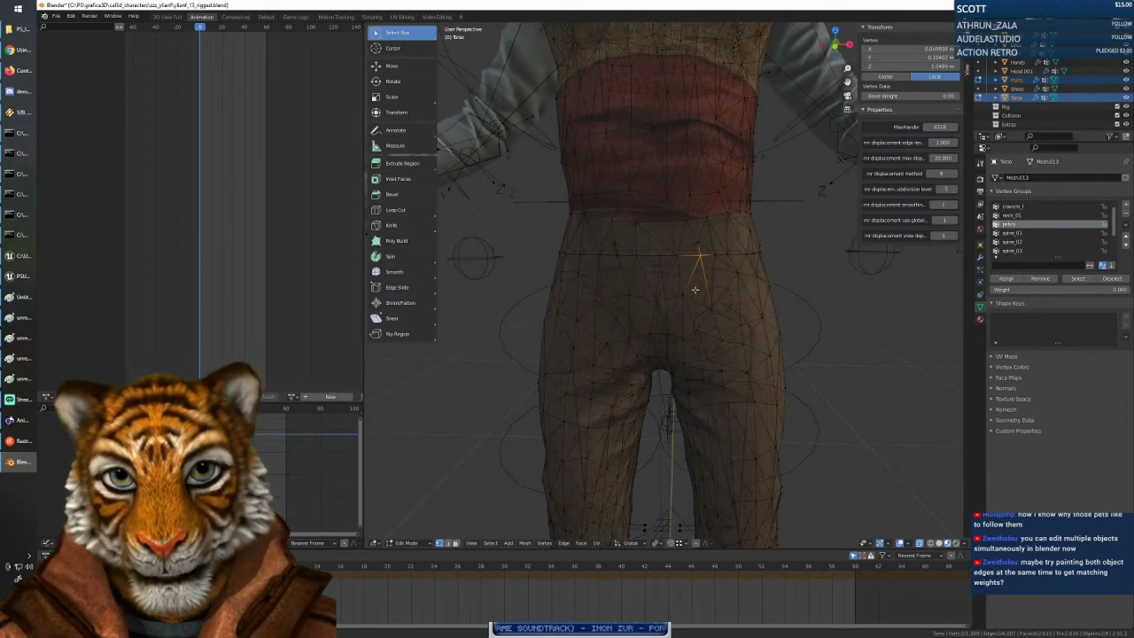
{"action": "left_click", "coordinate": [811, 293]}
{"action": "scroll", "coordinate": [748, 285], "scroll_direction": "down", "scroll_amount": 3}
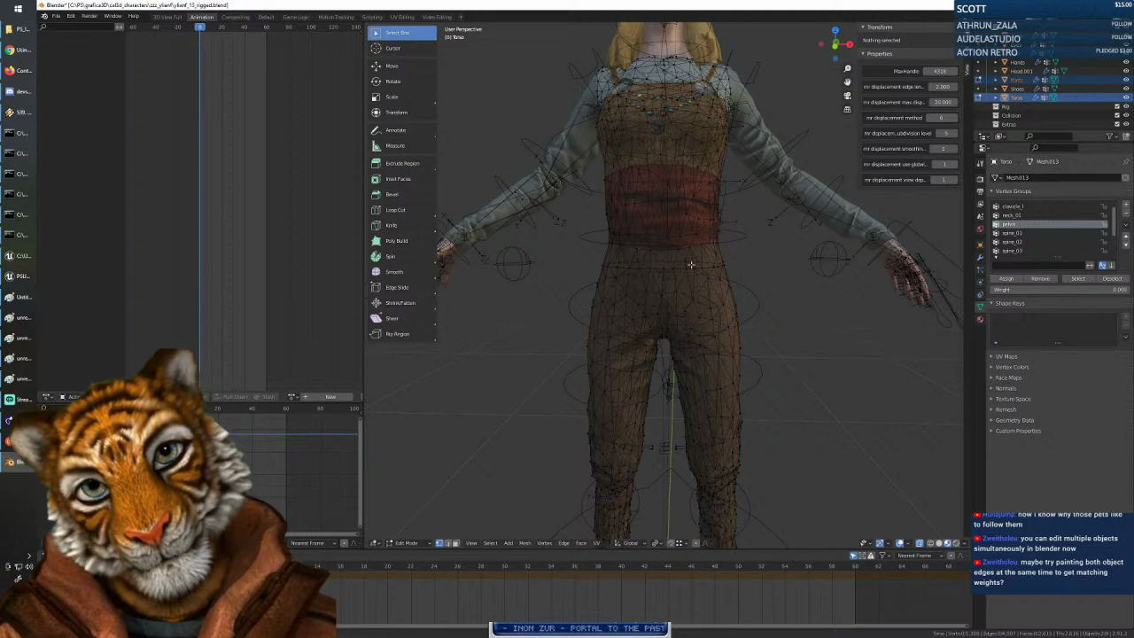
{"action": "scroll", "coordinate": [691, 264], "scroll_direction": "down", "scroll_amount": 2}
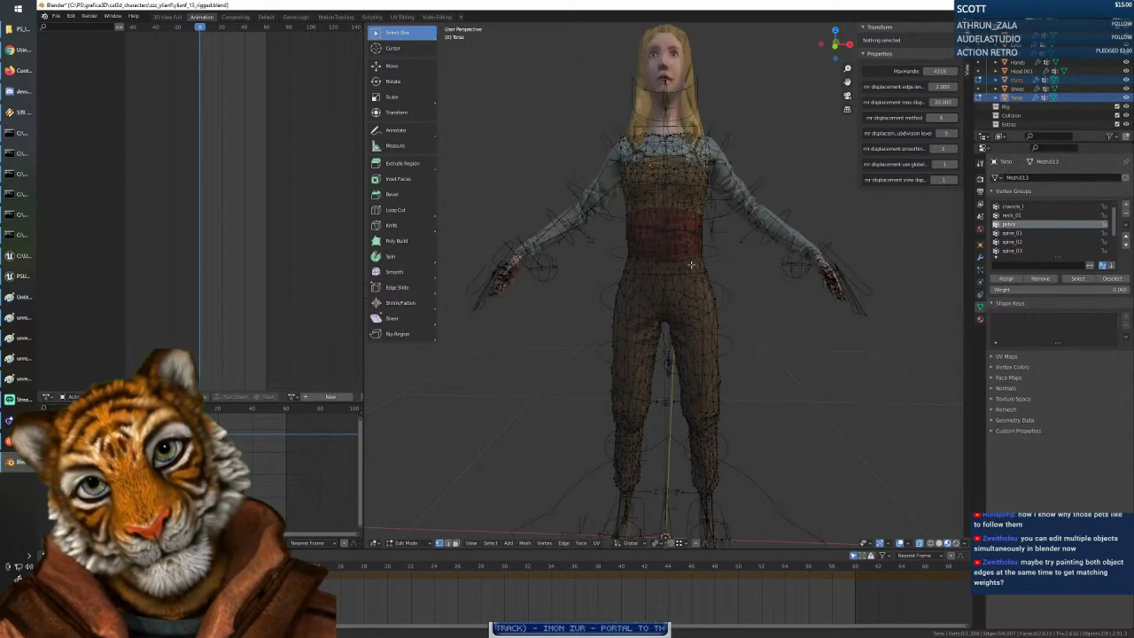
{"action": "scroll", "coordinate": [691, 264], "scroll_direction": "up", "scroll_amount": 5}
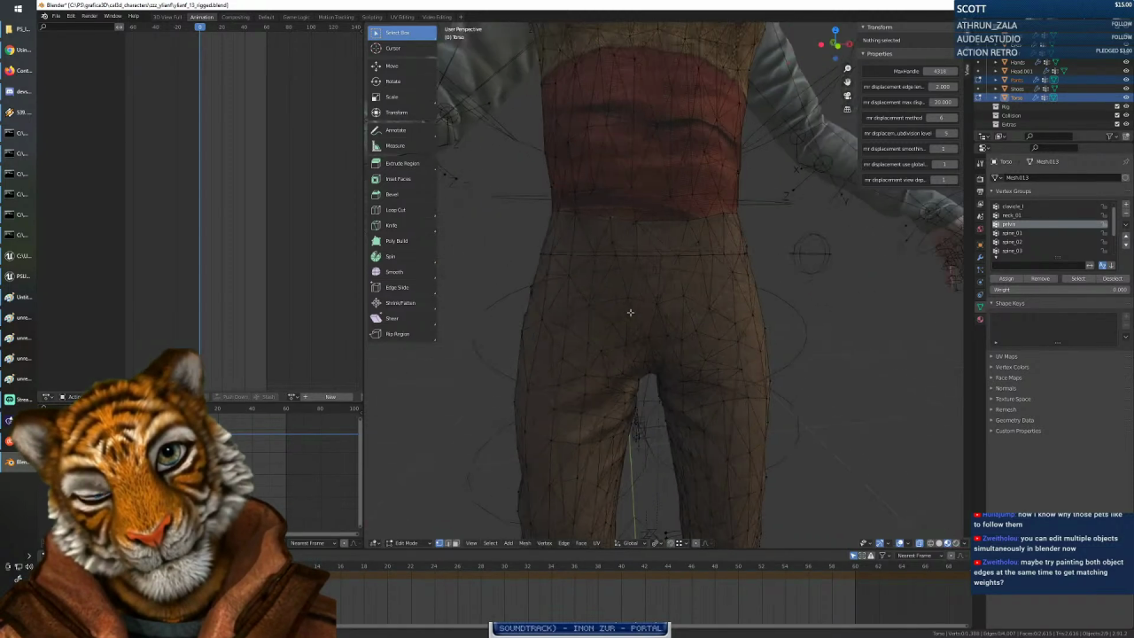
{"action": "middle_click_drag", "start_coordinate": [630, 311], "coordinate": [637, 325]}
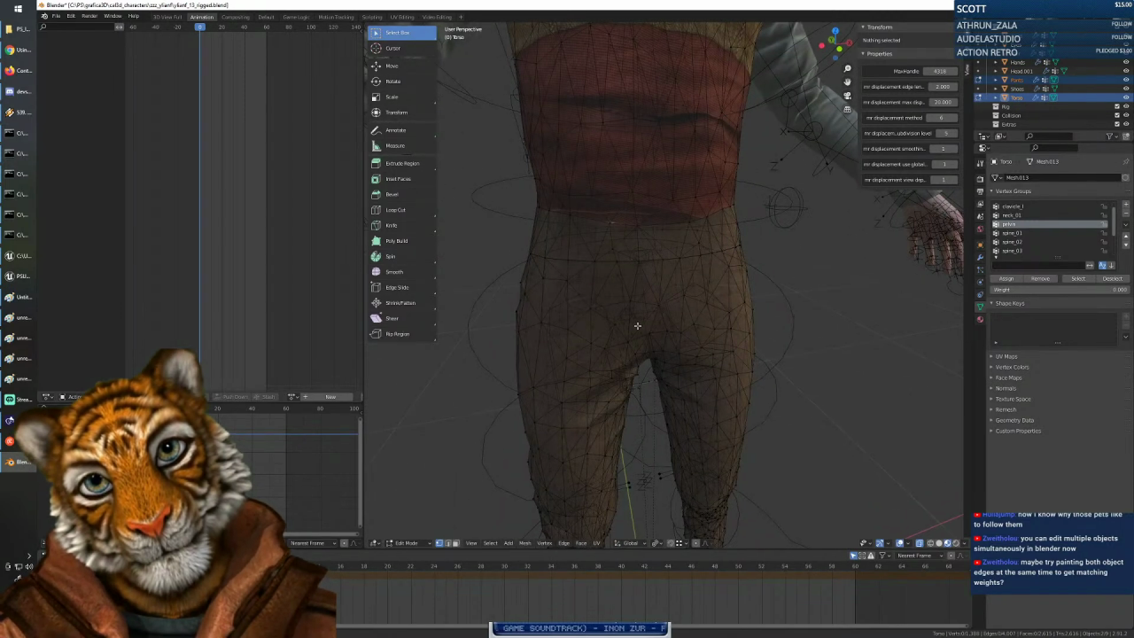
Switch to the web browser, search Google for "blender copy weight between different meshes" and look through the results.
{"action": "left_click", "coordinate": [17, 49]}
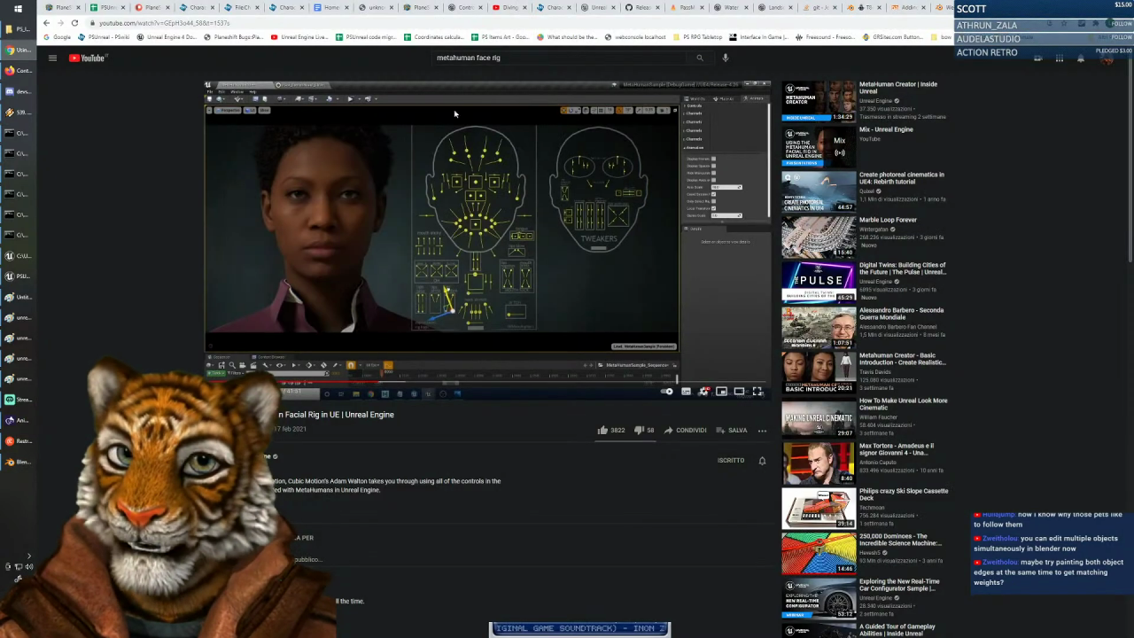
{"action": "left_click", "coordinate": [62, 36]}
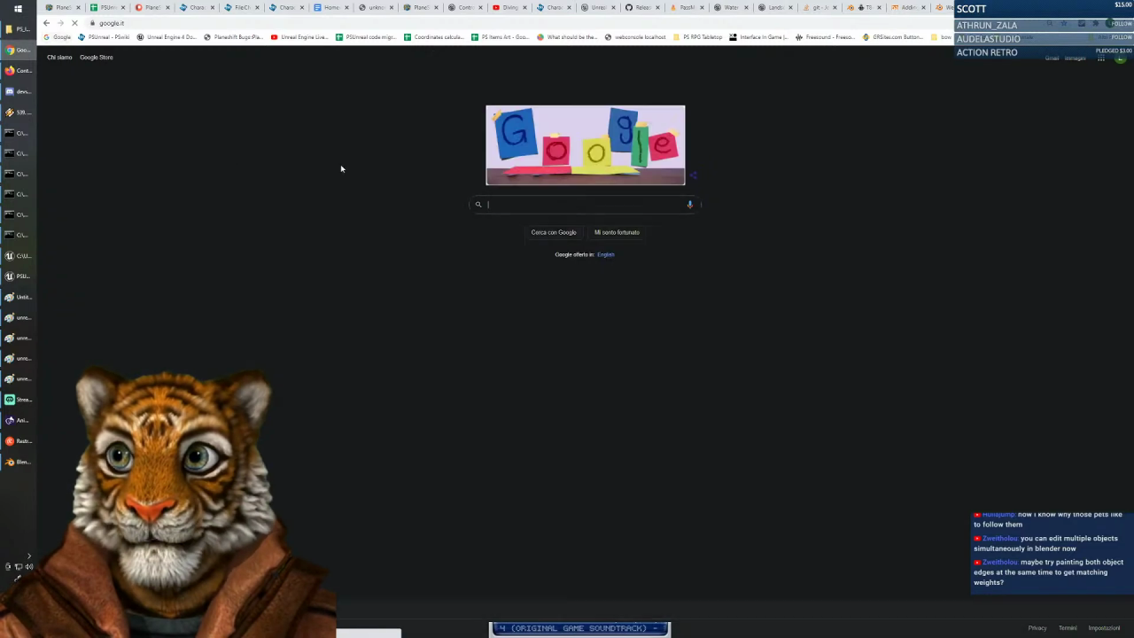
{"action": "type", "text": "blender "}
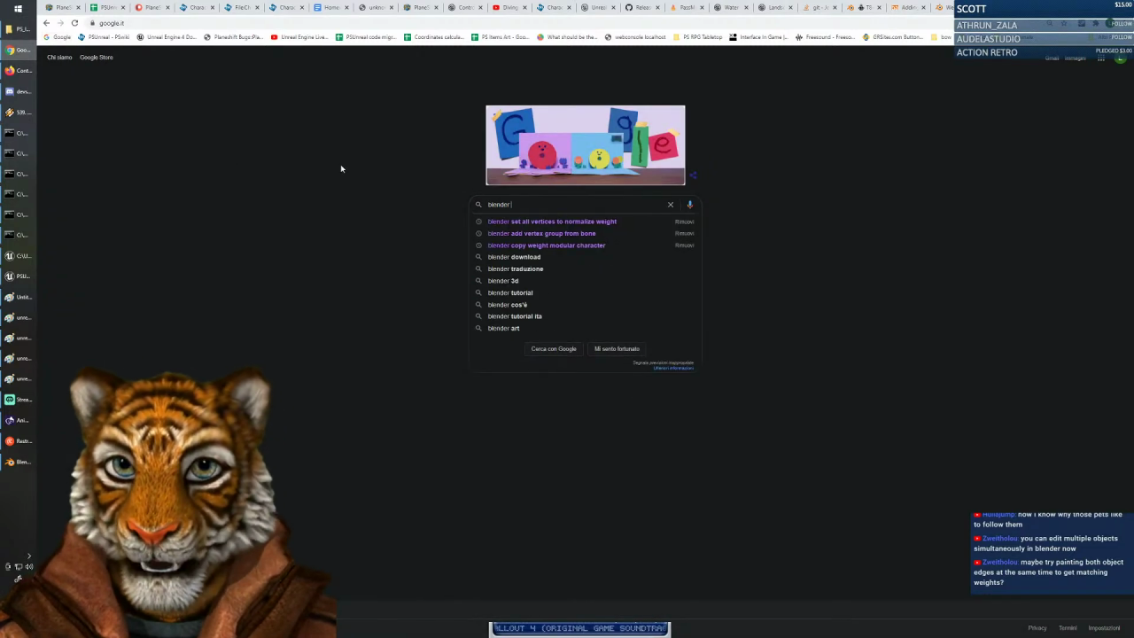
{"action": "type", "text": "cop"}
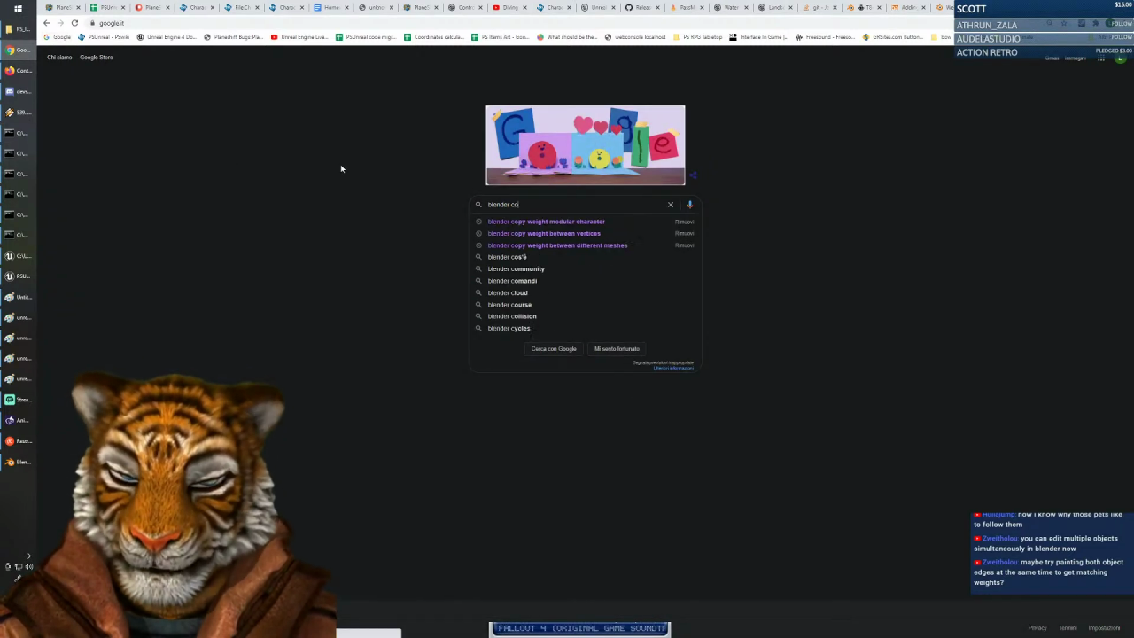
{"action": "key", "text": "Return"}
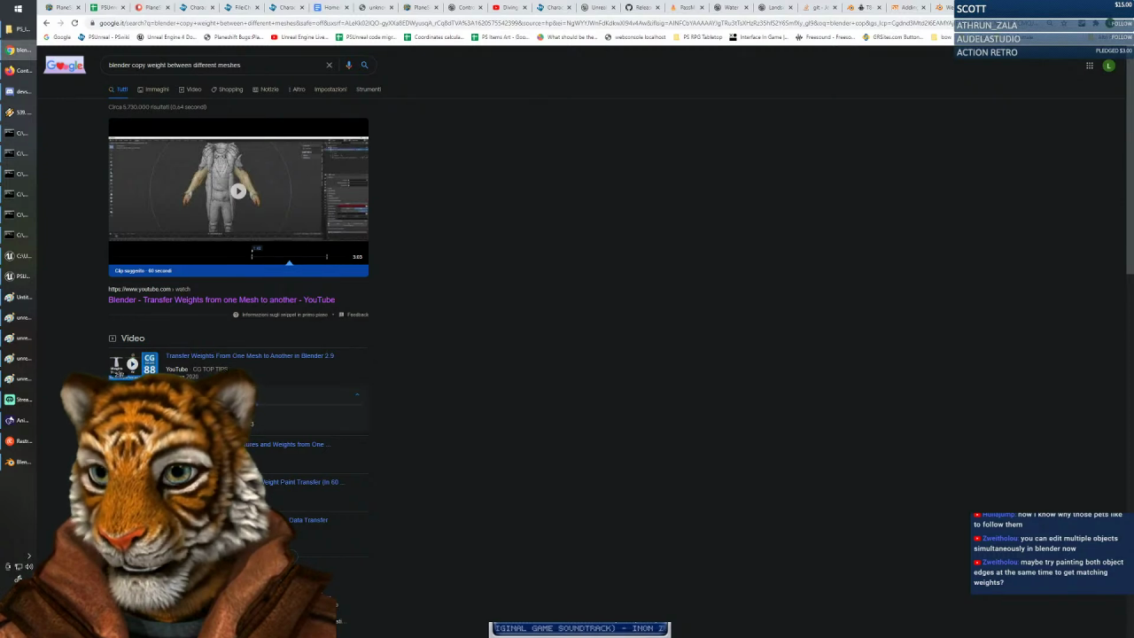
{"action": "scroll", "coordinate": [473, 307], "scroll_direction": "down", "scroll_amount": 3}
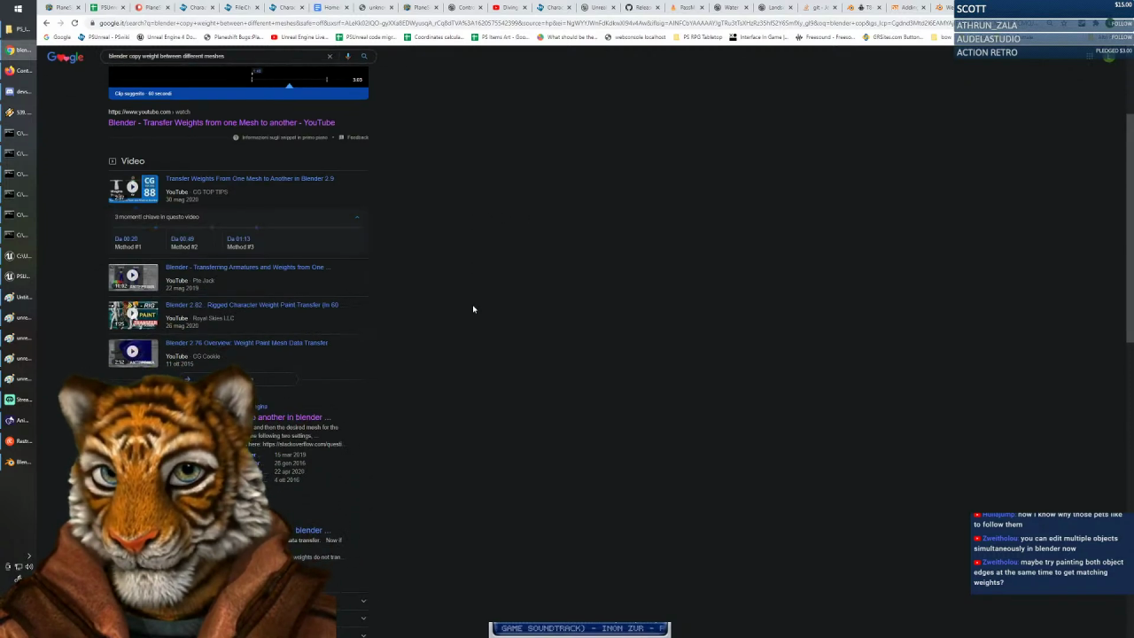
{"action": "scroll", "coordinate": [472, 308], "scroll_direction": "down", "scroll_amount": 2}
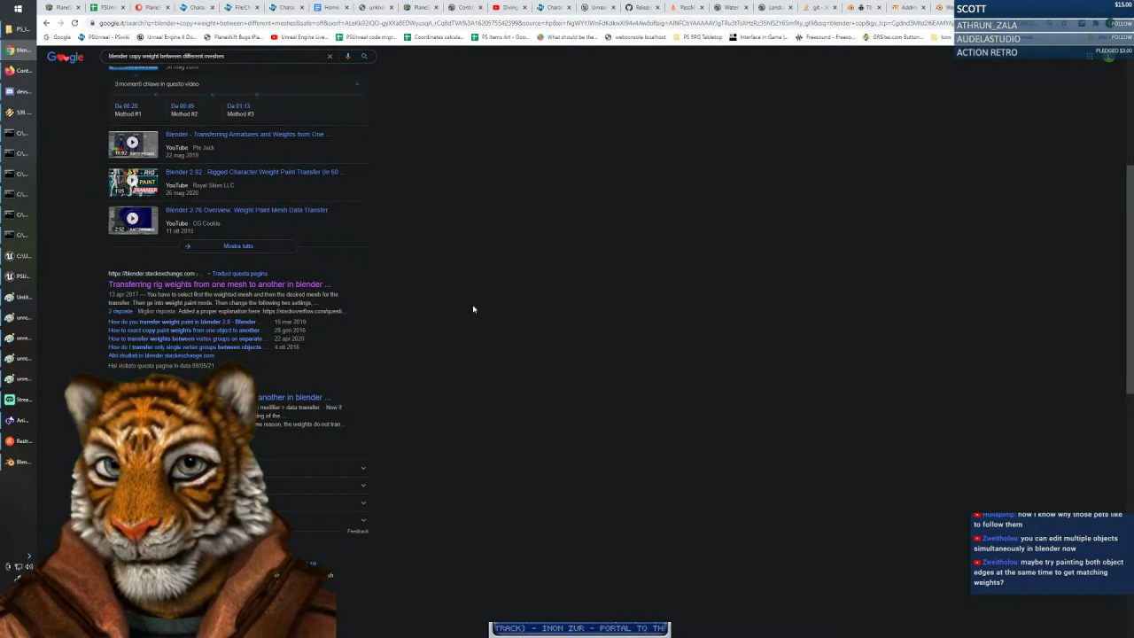
{"action": "scroll", "coordinate": [473, 308], "scroll_direction": "down", "scroll_amount": 3}
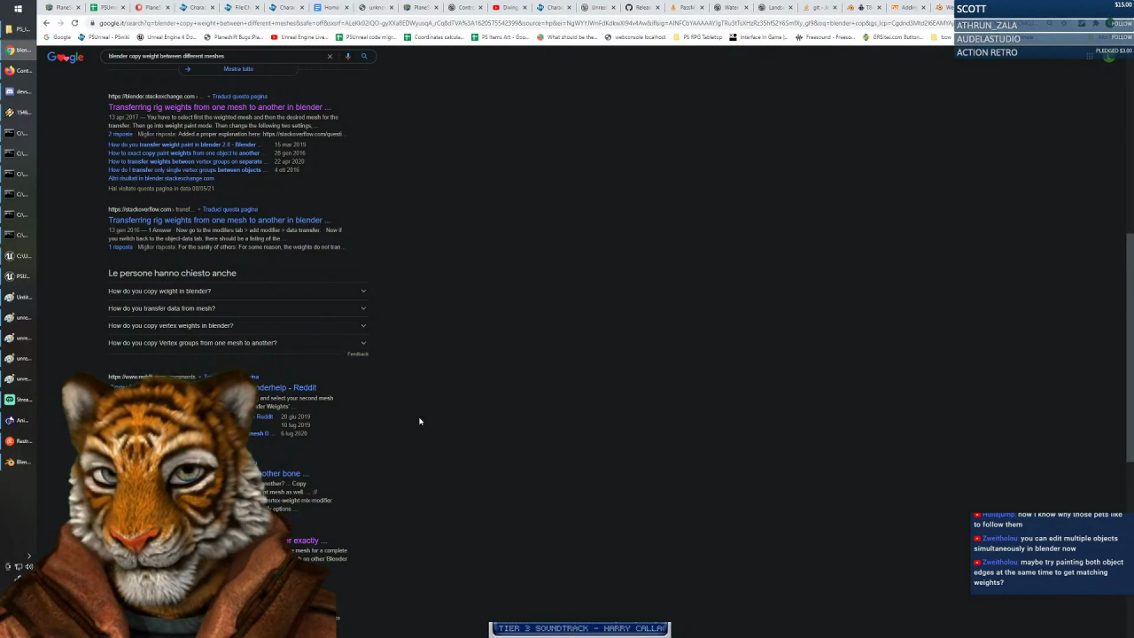
Read further through the results on copying weights between meshes and open the second results page.
{"action": "scroll", "coordinate": [419, 421], "scroll_direction": "up", "scroll_amount": 10}
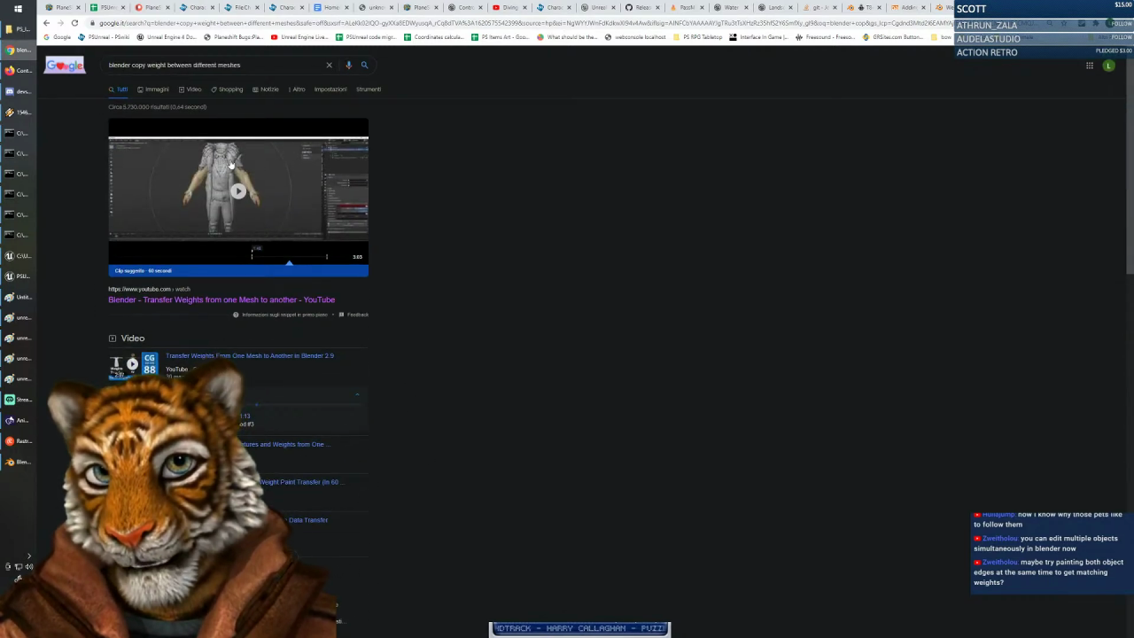
{"action": "scroll", "coordinate": [431, 352], "scroll_direction": "down", "scroll_amount": 5}
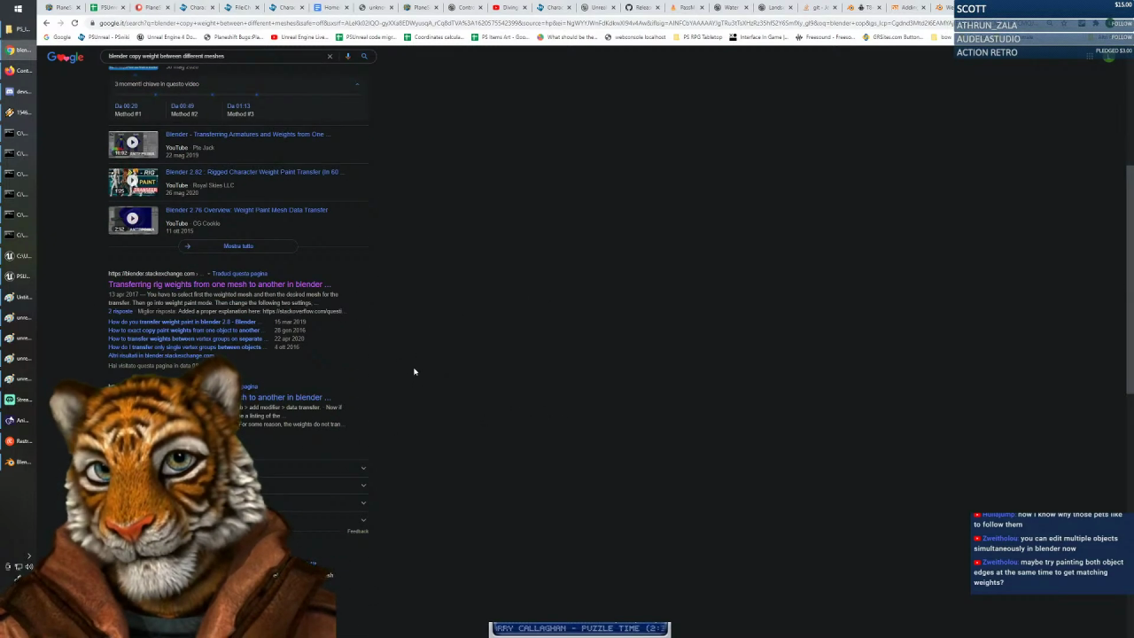
{"action": "scroll", "coordinate": [413, 371], "scroll_direction": "down", "scroll_amount": 6}
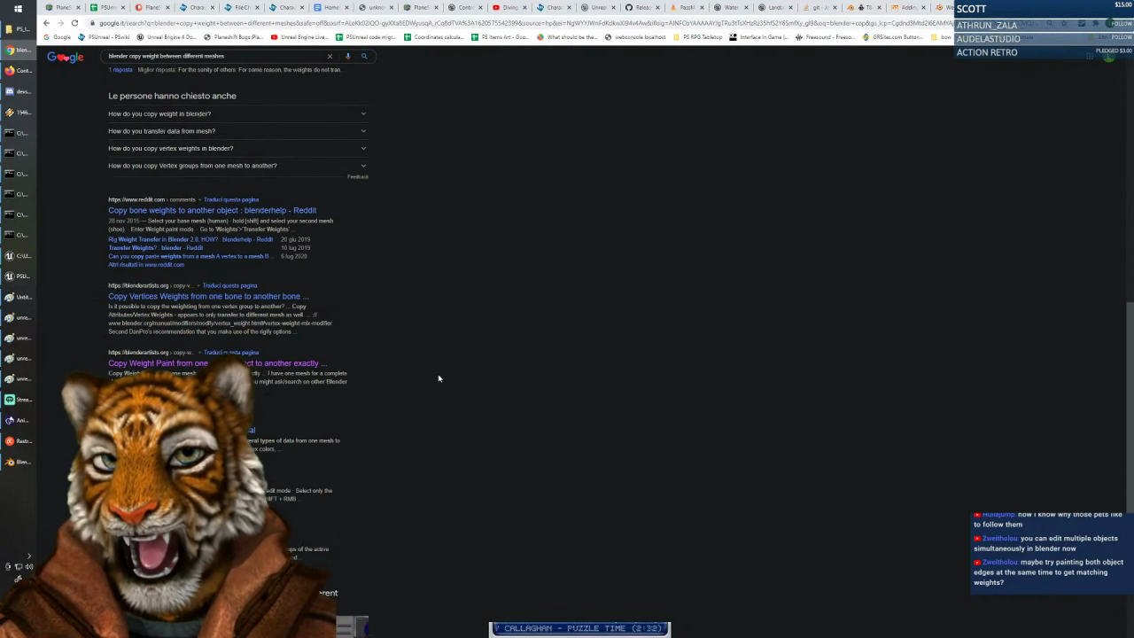
{"action": "scroll", "coordinate": [416, 334], "scroll_direction": "down", "scroll_amount": 2}
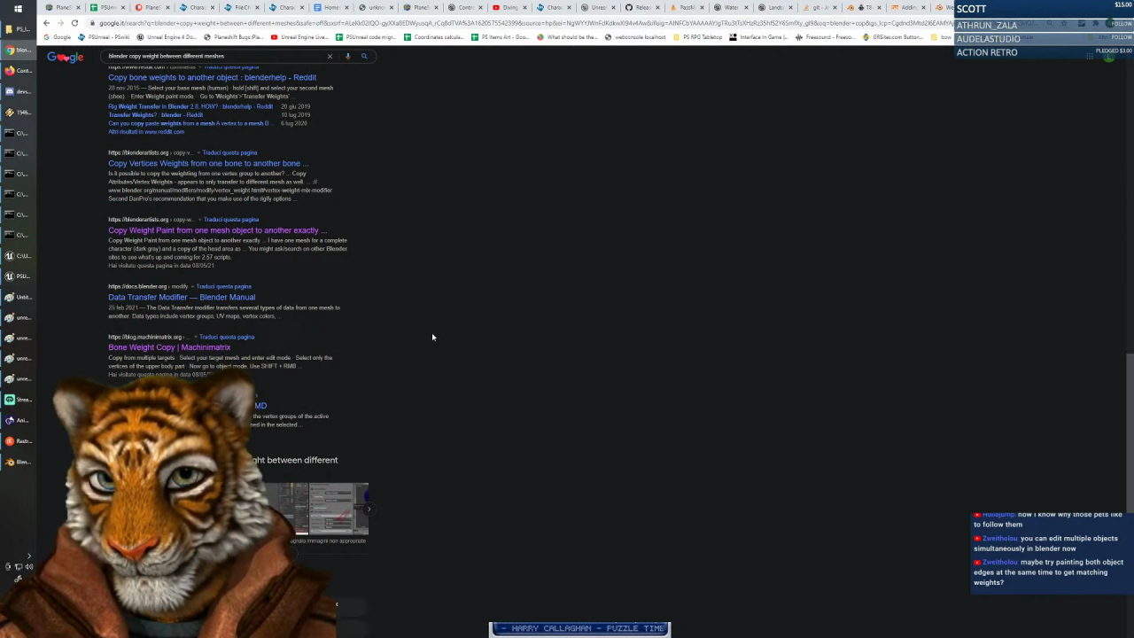
{"action": "scroll", "coordinate": [432, 337], "scroll_direction": "down", "scroll_amount": 2}
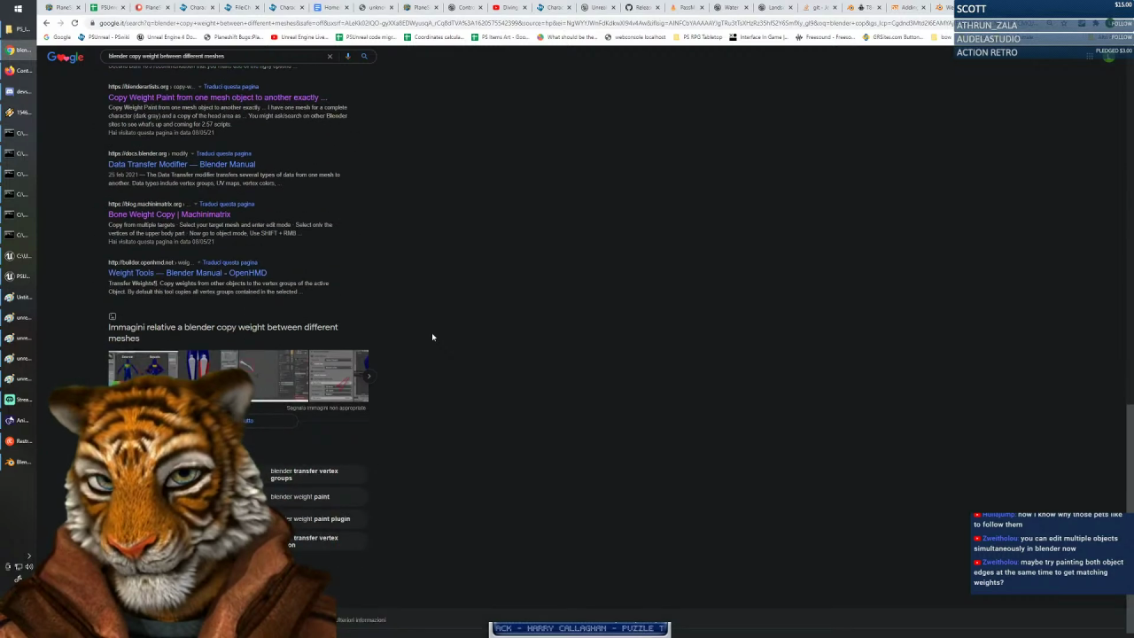
{"action": "left_click", "coordinate": [278, 576]}
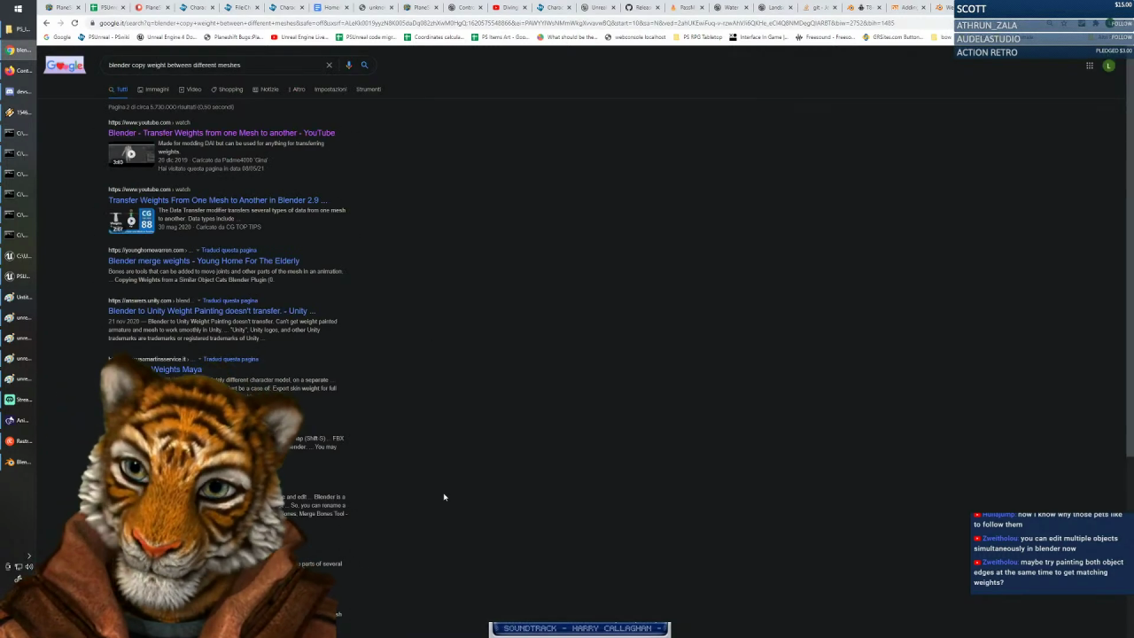
Open the Character rigging wiki page and read the instruction on joining body parts for editing and weighting.
{"action": "left_click", "coordinate": [284, 7]}
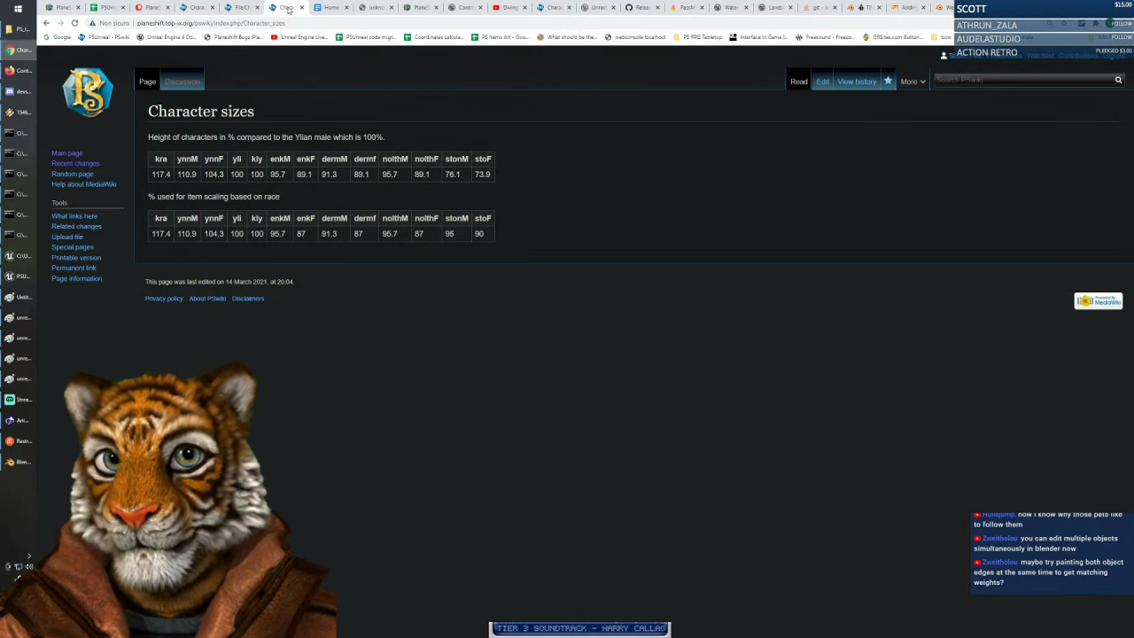
{"action": "left_click", "coordinate": [238, 7]}
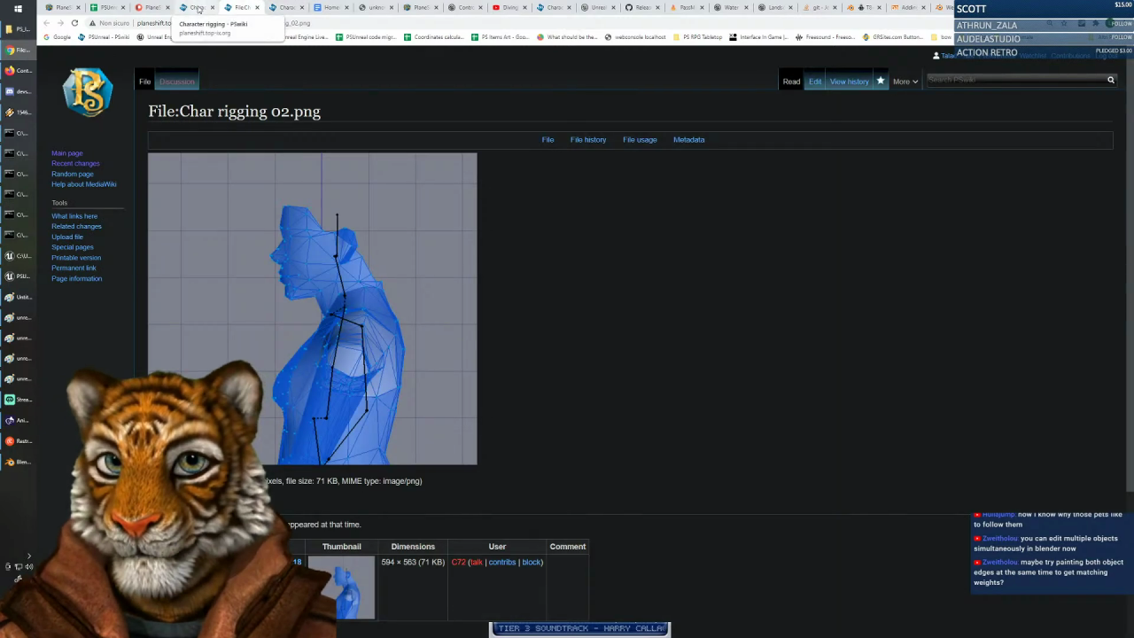
{"action": "left_click", "coordinate": [198, 9]}
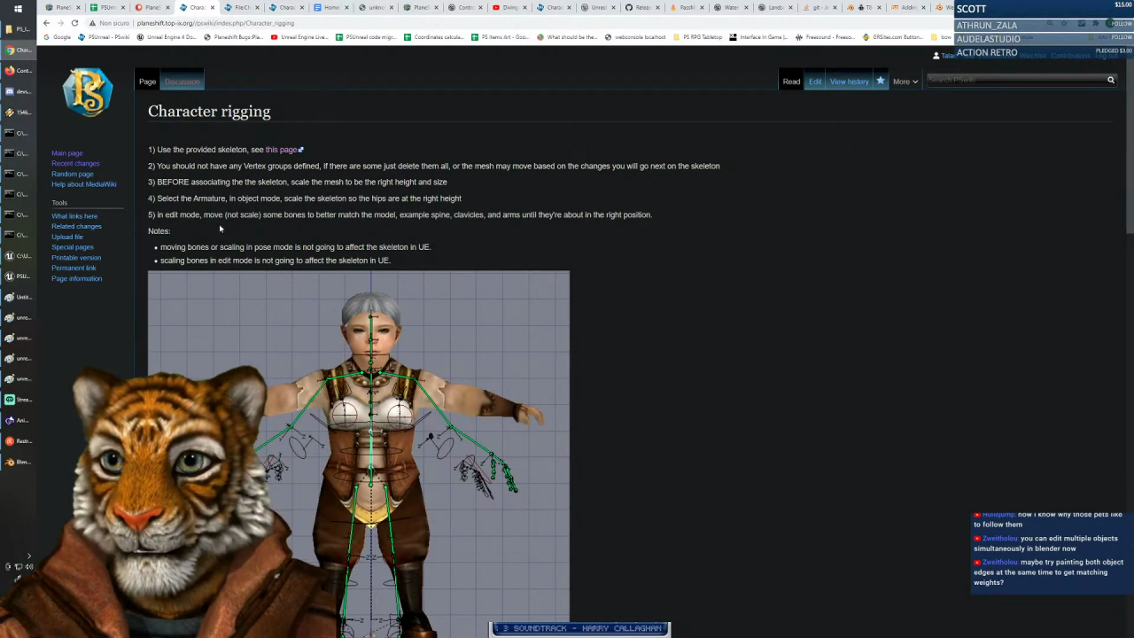
{"action": "scroll", "coordinate": [220, 228], "scroll_direction": "down", "scroll_amount": 10}
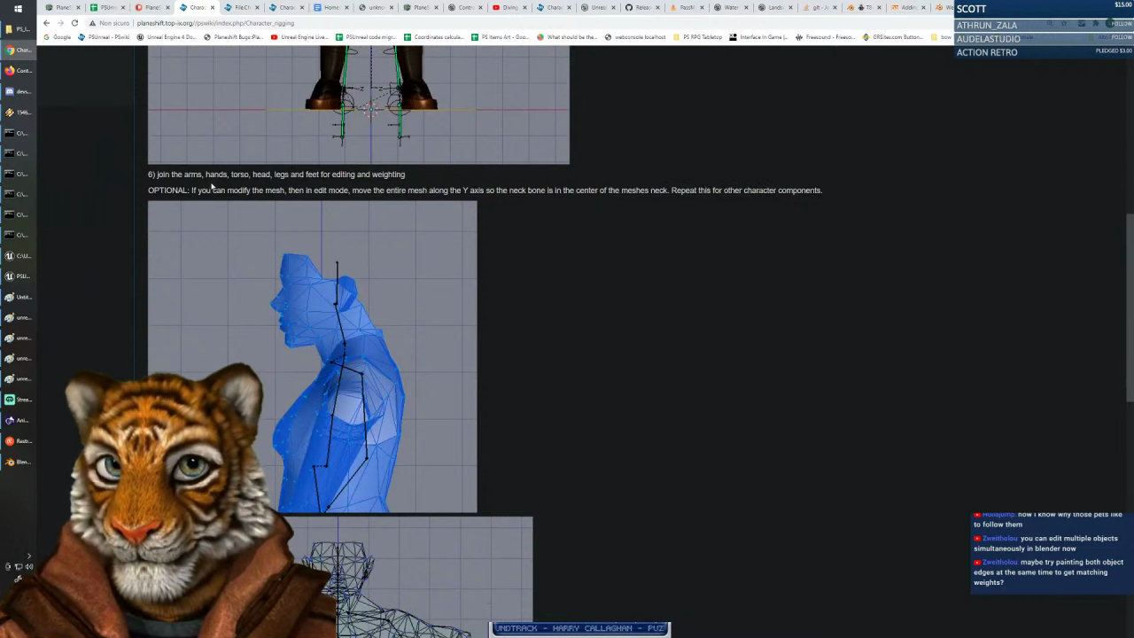
{"action": "left_click_drag", "start_coordinate": [148, 174], "coordinate": [475, 174]}
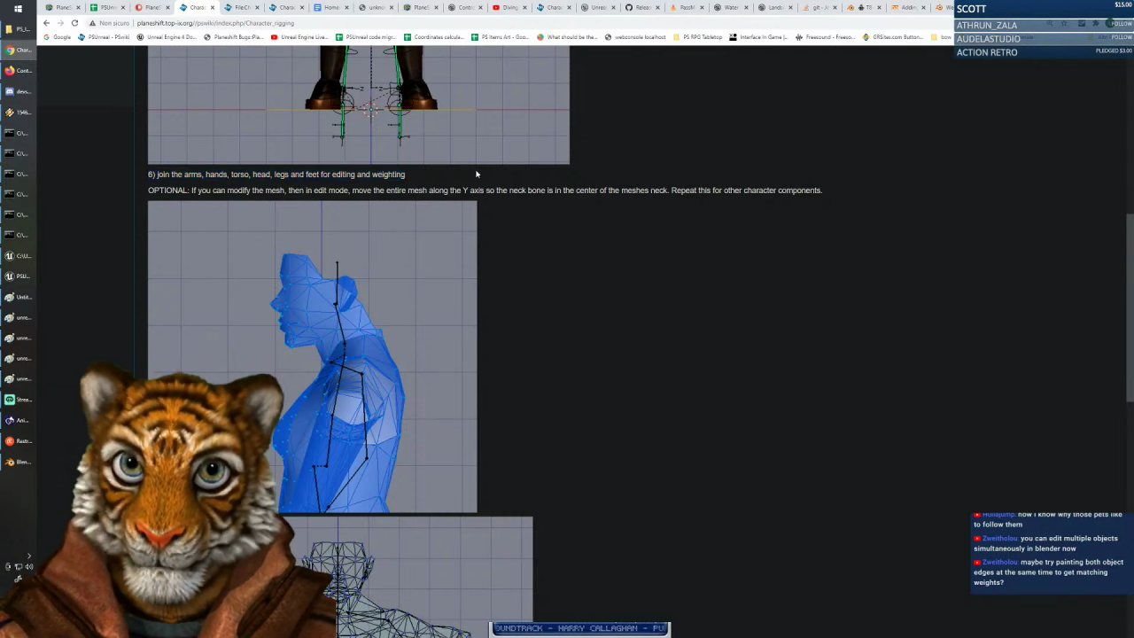
Switch back to Blender, leave Edit Mode and join the torso mesh into the pants object.
{"action": "key", "text": "alt+Tab"}
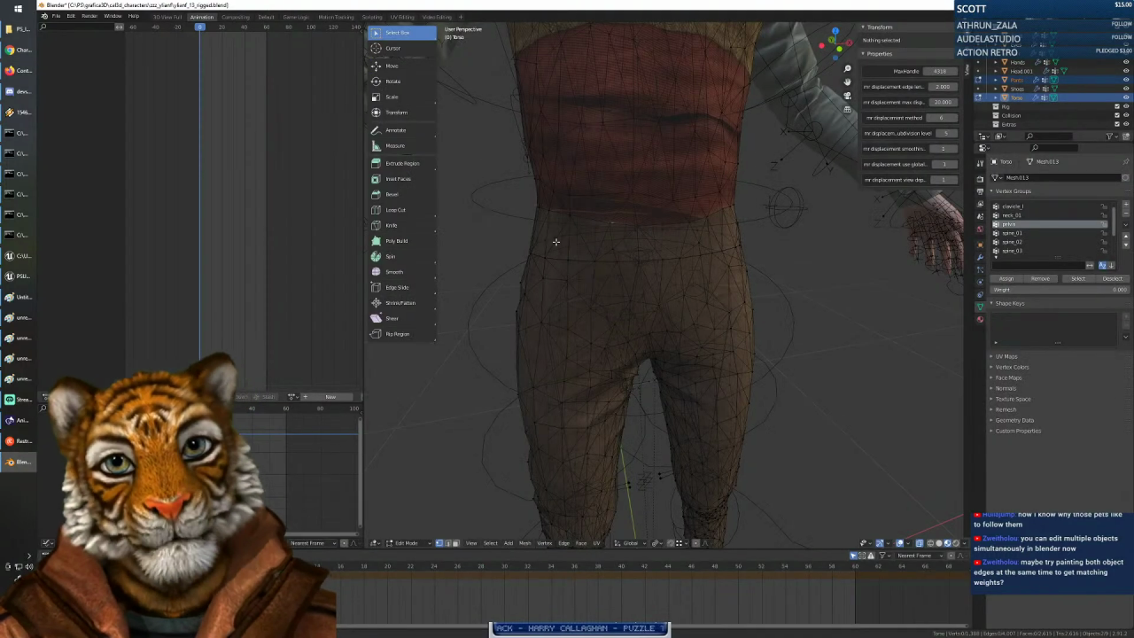
{"action": "mouse_move", "coordinate": [635, 285]}
{"action": "middle_mouse_down"}
{"action": "mouse_move", "coordinate": [726, 283]}
{"action": "mouse_move", "coordinate": [629, 284]}
{"action": "middle_mouse_up"}
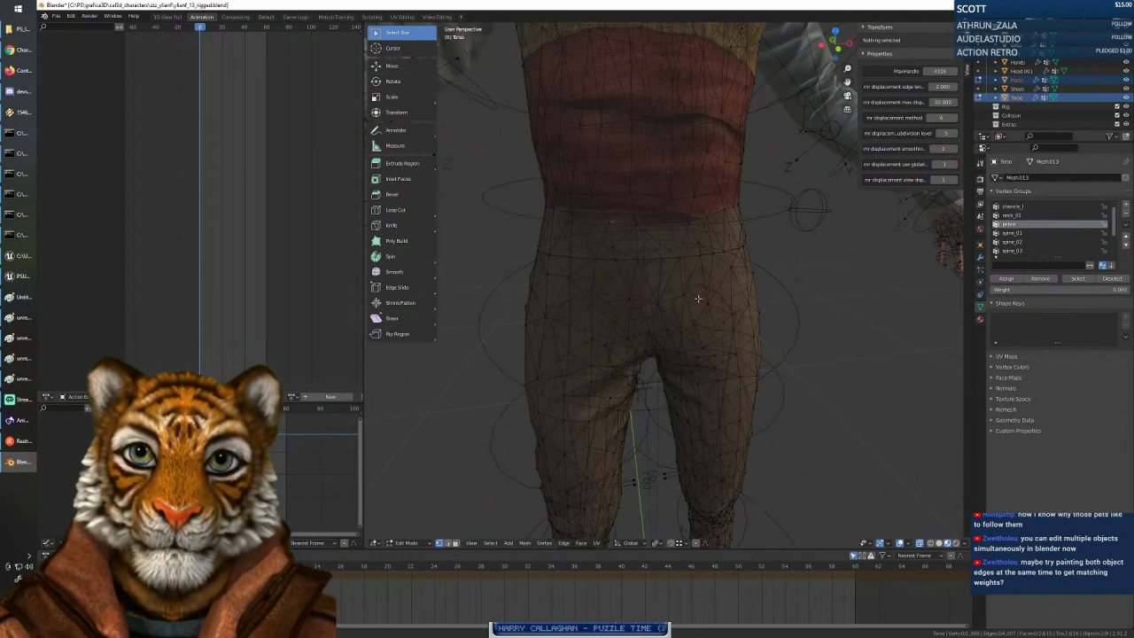
{"action": "key", "text": "Tab"}
{"action": "left_click", "coordinate": [800, 261]}
{"action": "left_click", "coordinate": [734, 247]}
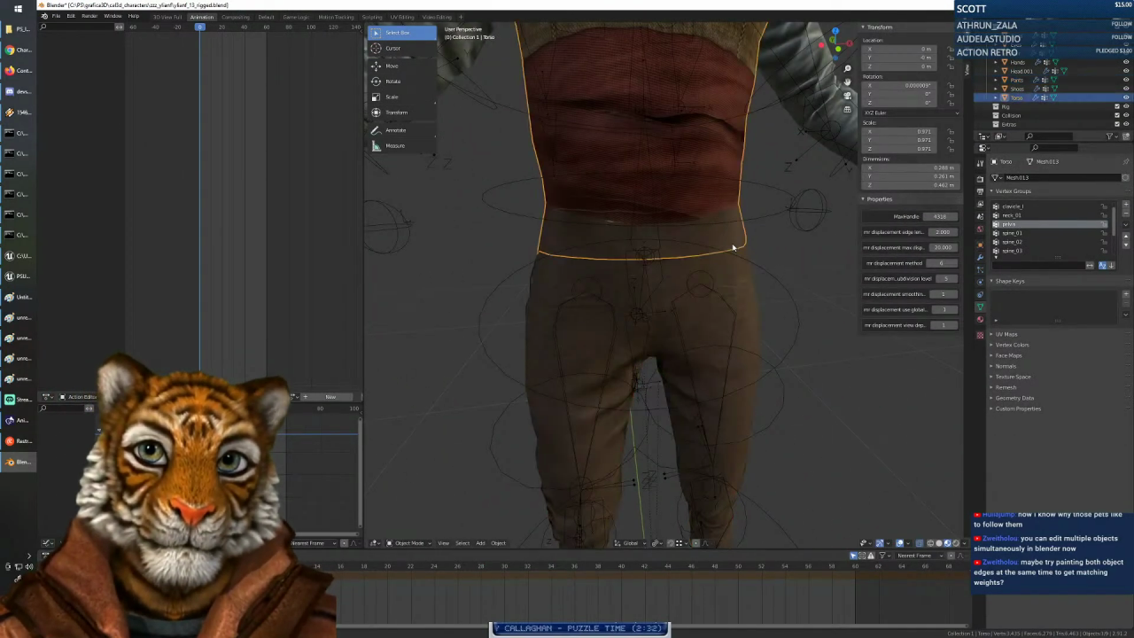
{"action": "left_click", "coordinate": [740, 264], "text": "shift"}
{"action": "middle_click_drag", "start_coordinate": [746, 284], "coordinate": [746, 307]}
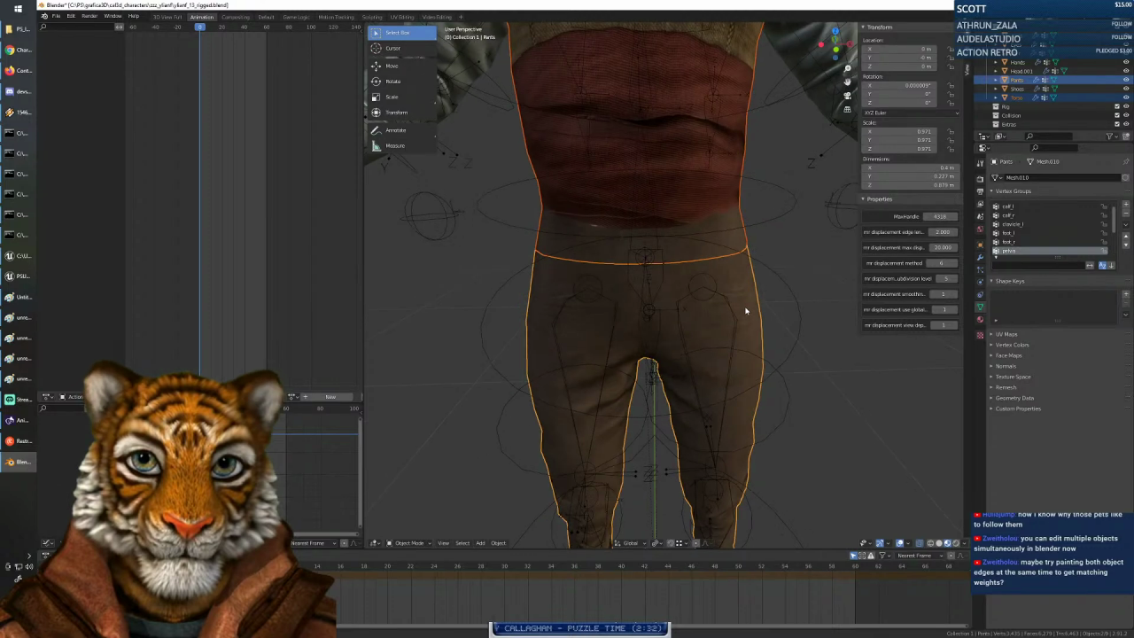
{"action": "key", "text": "ctrl+j"}
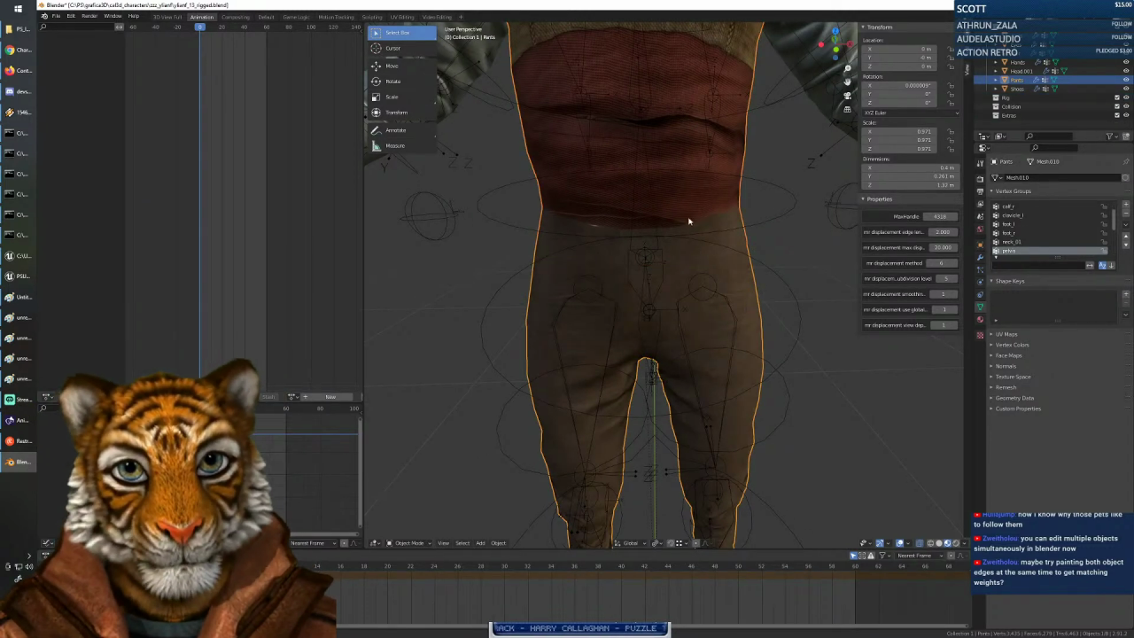
Put the joined mesh in Weight Paint mode and examine the pelvis weights around the waist and hips.
{"action": "mouse_move", "coordinate": [703, 278]}
{"action": "middle_mouse_down"}
{"action": "mouse_move", "coordinate": [696, 253]}
{"action": "mouse_move", "coordinate": [706, 259]}
{"action": "middle_mouse_up"}
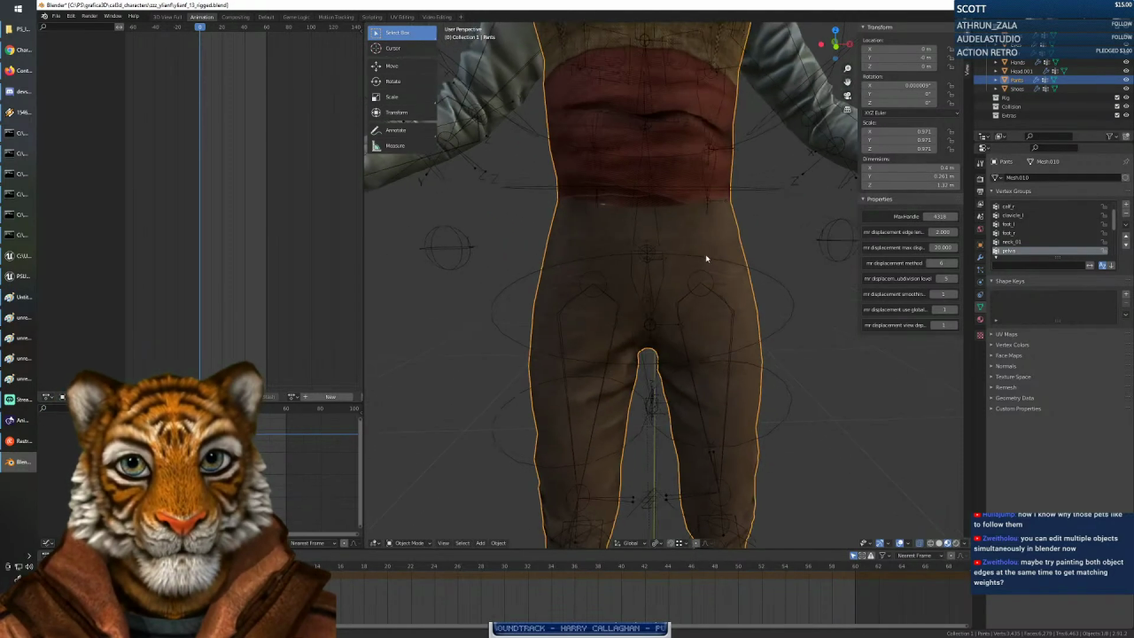
{"action": "left_click", "coordinate": [785, 239]}
{"action": "left_click", "coordinate": [728, 233]}
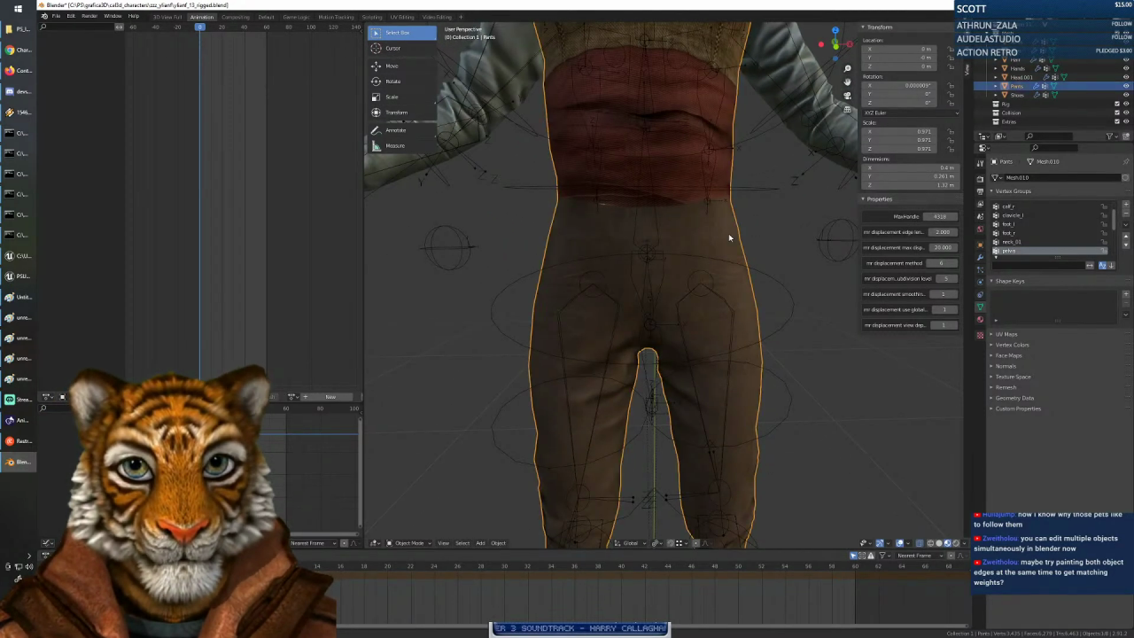
{"action": "scroll", "coordinate": [728, 233], "scroll_direction": "down", "scroll_amount": 3}
{"action": "mouse_move", "coordinate": [723, 259]}
{"action": "middle_mouse_down"}
{"action": "mouse_move", "coordinate": [708, 282]}
{"action": "mouse_move", "coordinate": [708, 272]}
{"action": "middle_mouse_up"}
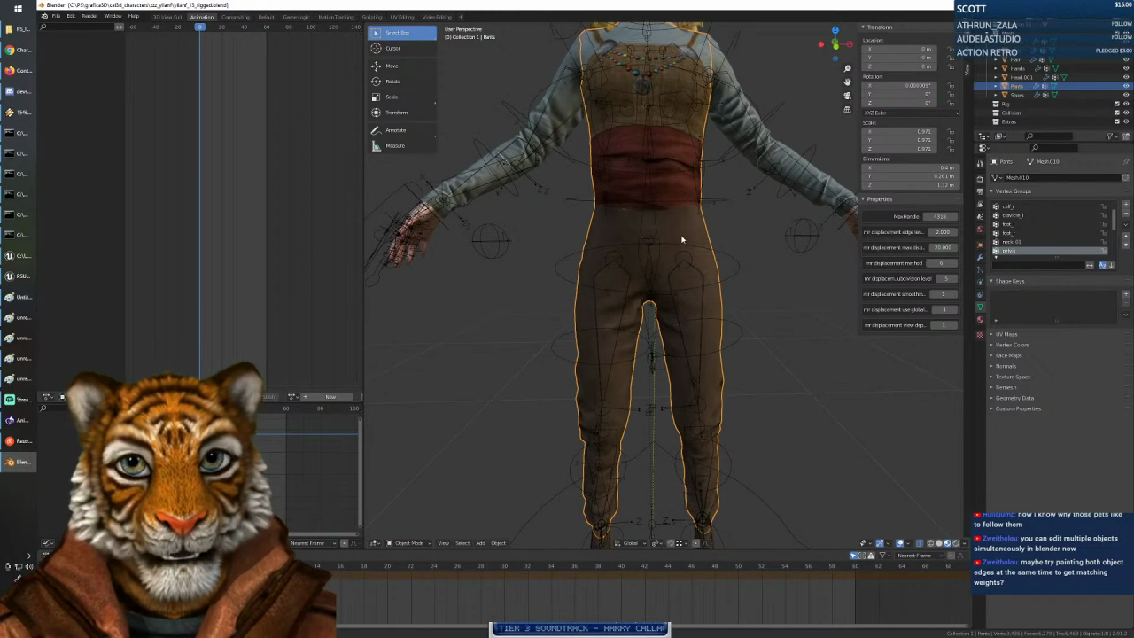
{"action": "left_click", "coordinate": [408, 542]}
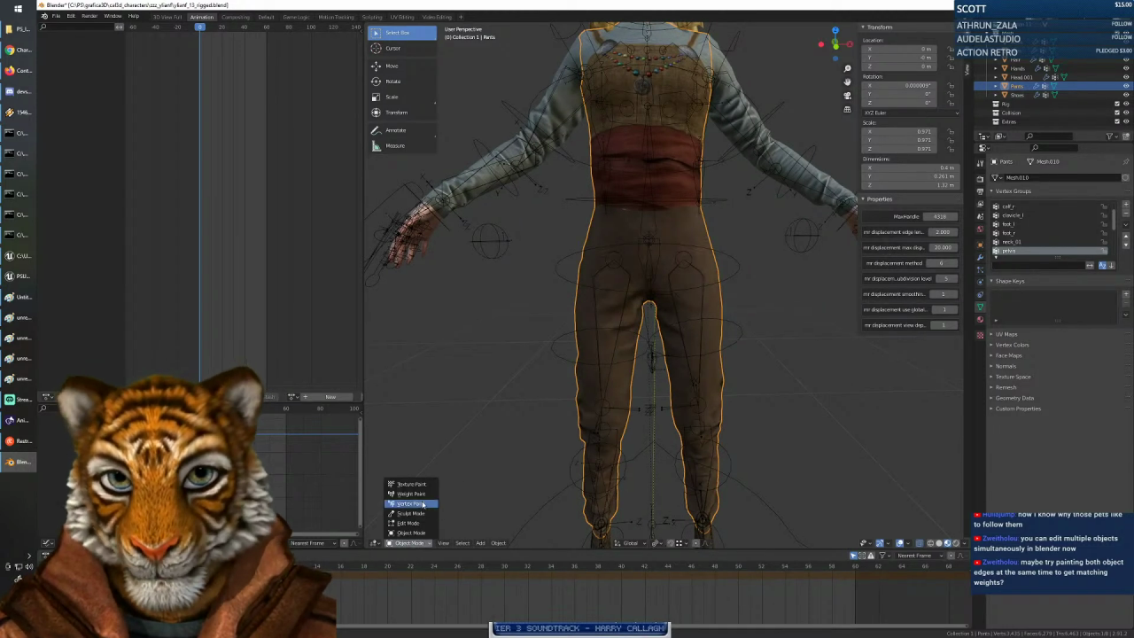
{"action": "left_click", "coordinate": [410, 493]}
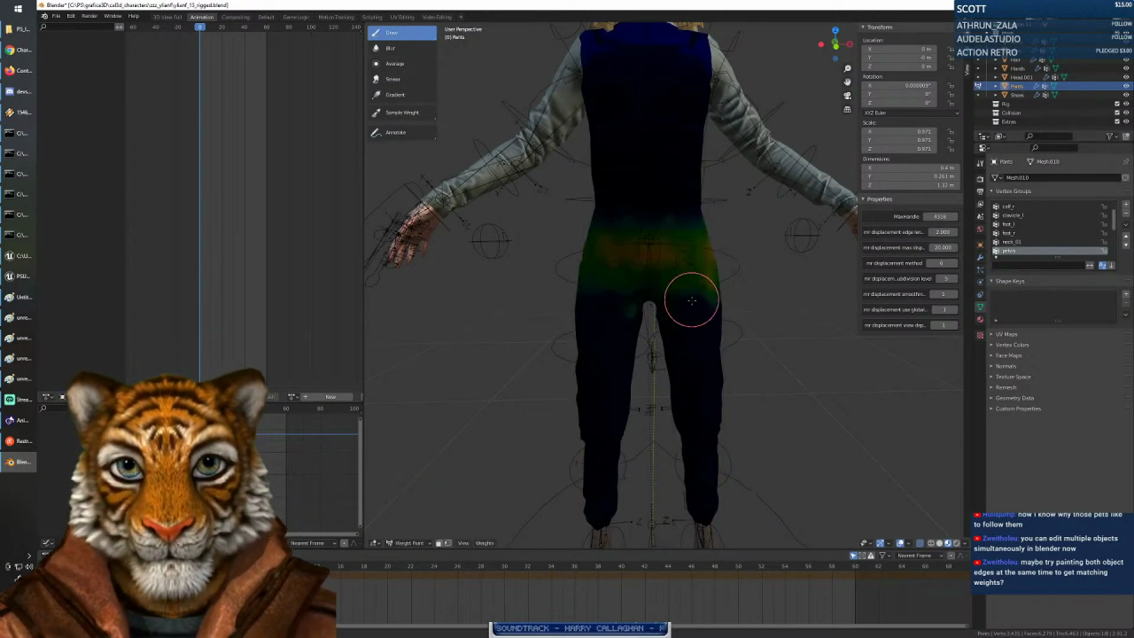
{"action": "middle_click_drag", "start_coordinate": [691, 300], "coordinate": [688, 330], "text": "shift"}
{"action": "scroll", "coordinate": [686, 328], "scroll_direction": "up", "scroll_amount": 1}
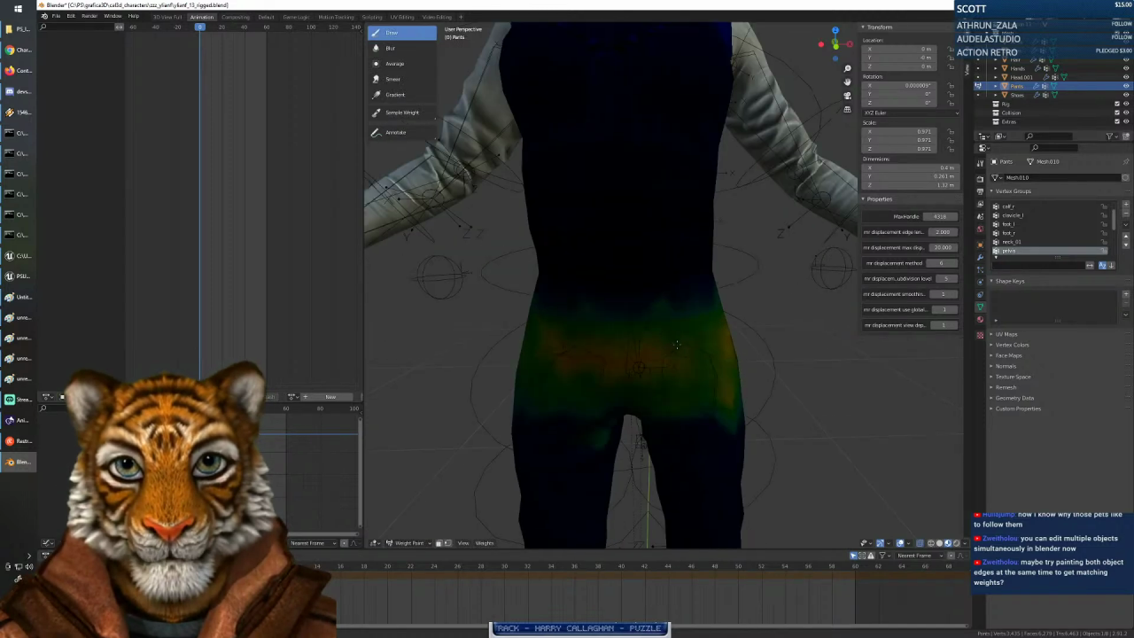
{"action": "scroll", "coordinate": [676, 345], "scroll_direction": "down", "scroll_amount": 3}
{"action": "scroll", "coordinate": [673, 340], "scroll_direction": "up", "scroll_amount": 4}
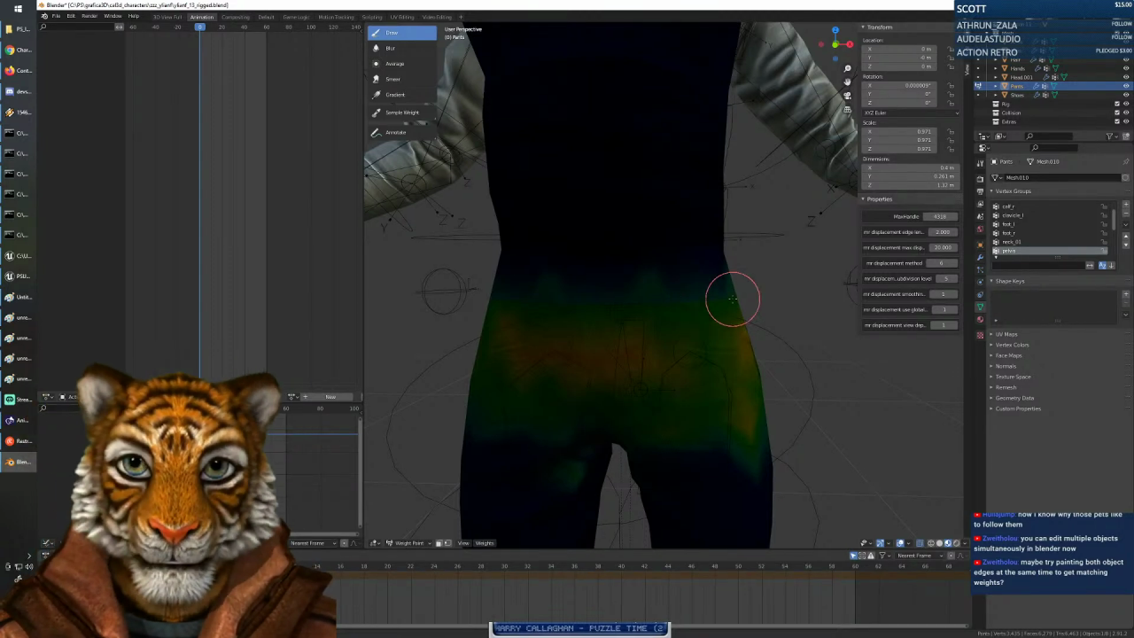
{"action": "key", "text": "Tab"}
{"action": "key", "text": "Tab"}
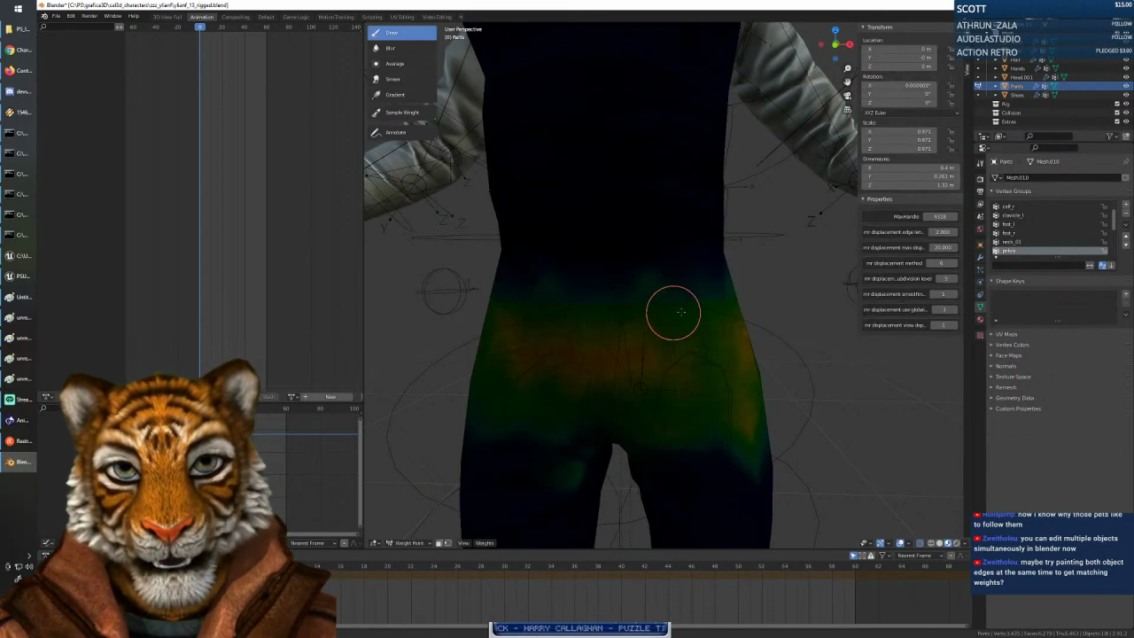
{"action": "mouse_move", "coordinate": [620, 324]}
{"action": "middle_mouse_down"}
{"action": "mouse_move", "coordinate": [656, 319]}
{"action": "mouse_move", "coordinate": [642, 328]}
{"action": "mouse_move", "coordinate": [611, 320]}
{"action": "mouse_move", "coordinate": [634, 322]}
{"action": "middle_mouse_up"}
{"action": "scroll", "coordinate": [615, 324], "scroll_direction": "down", "scroll_amount": 2}
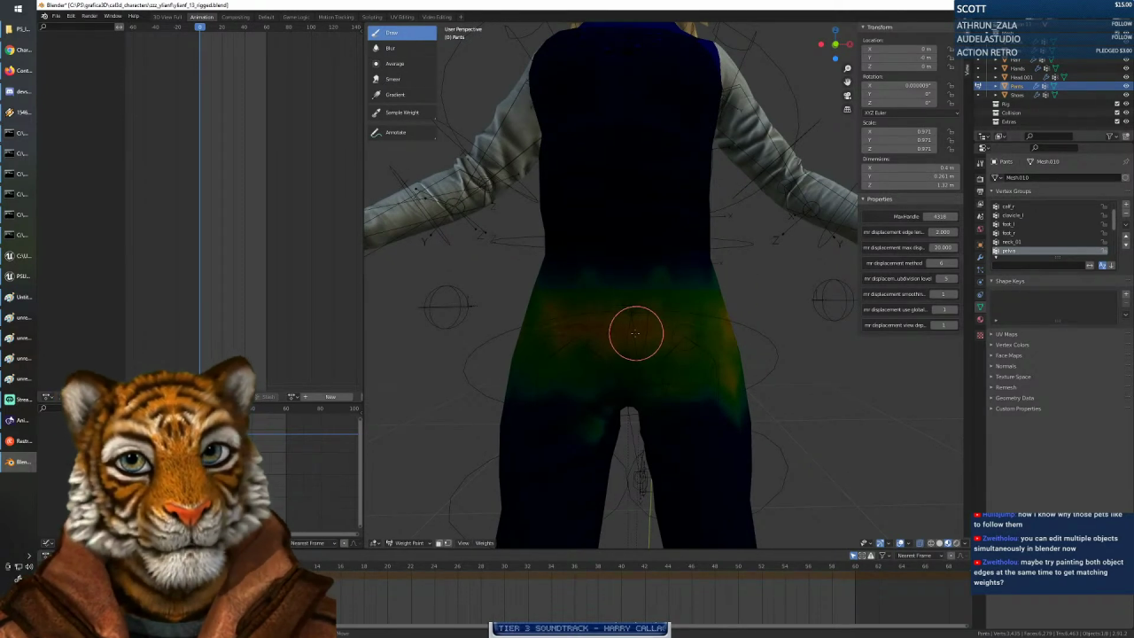
Return to Object Mode, select the armature together with the joined Pants mesh, and enter Weight Paint mode.
{"action": "key", "text": "ctrl+Tab"}
{"action": "left_click", "coordinate": [635, 335], "text": "shift"}
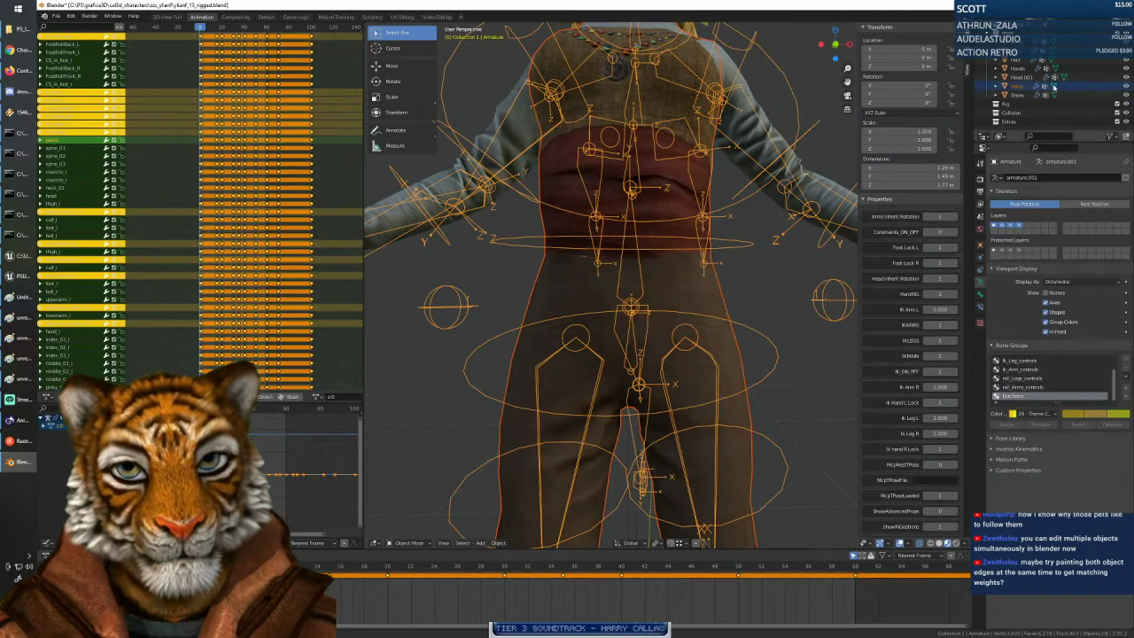
{"action": "scroll", "coordinate": [1050, 83], "scroll_direction": "up", "scroll_amount": 2}
{"action": "left_click", "coordinate": [1022, 46]}
{"action": "left_click", "coordinate": [1017, 115], "text": "ctrl"}
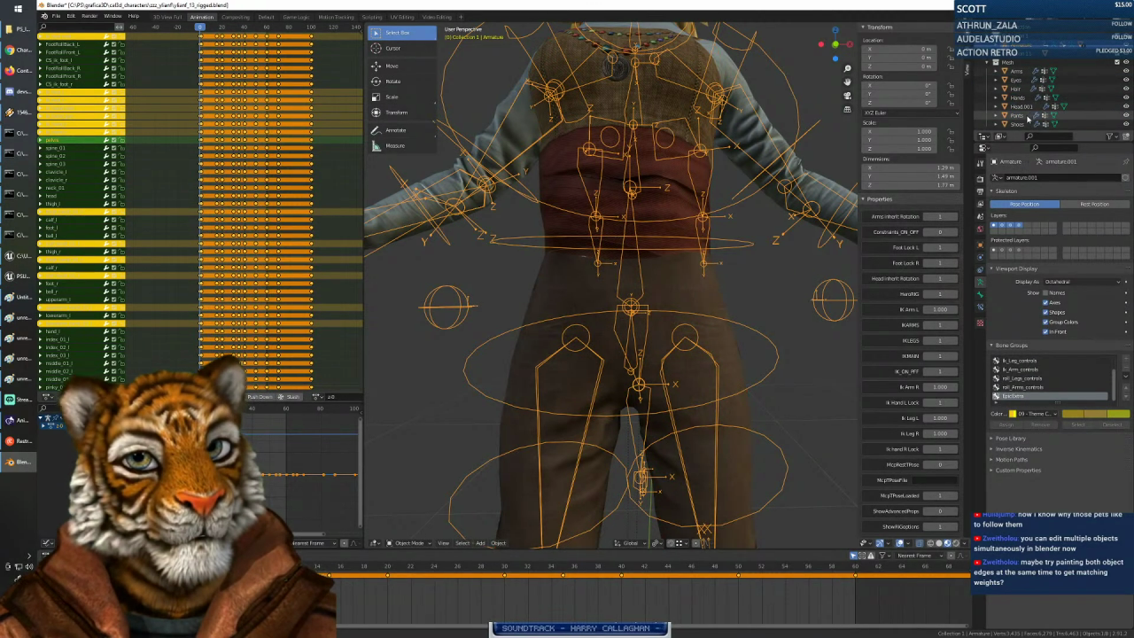
{"action": "key", "text": "ctrl+Tab"}
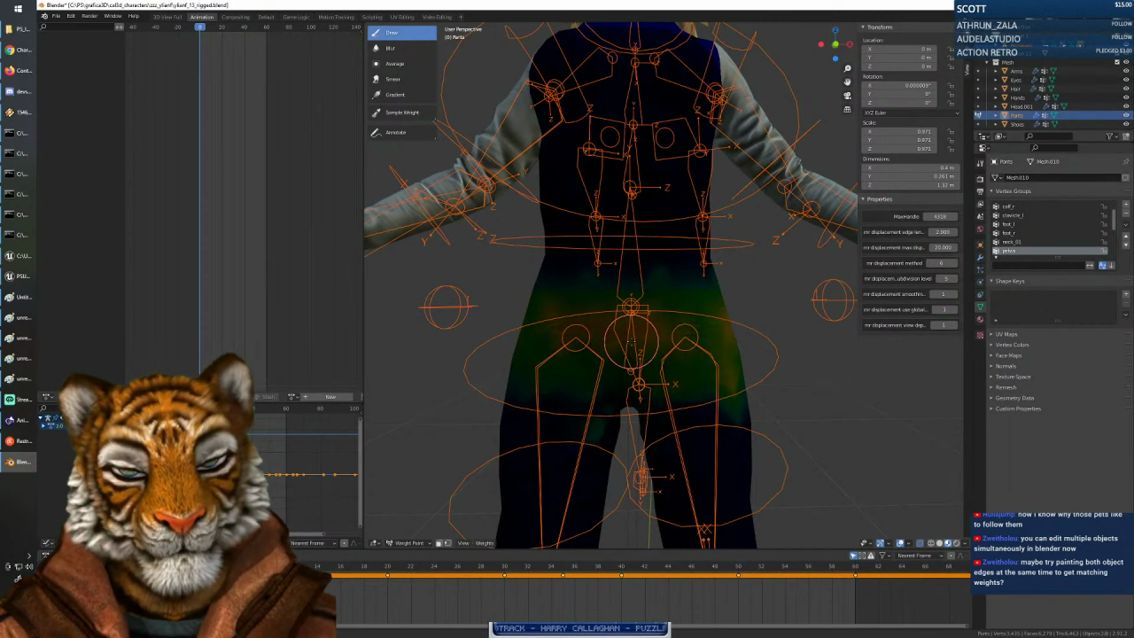
{"action": "left_click", "coordinate": [409, 542]}
{"action": "left_click", "coordinate": [409, 532]}
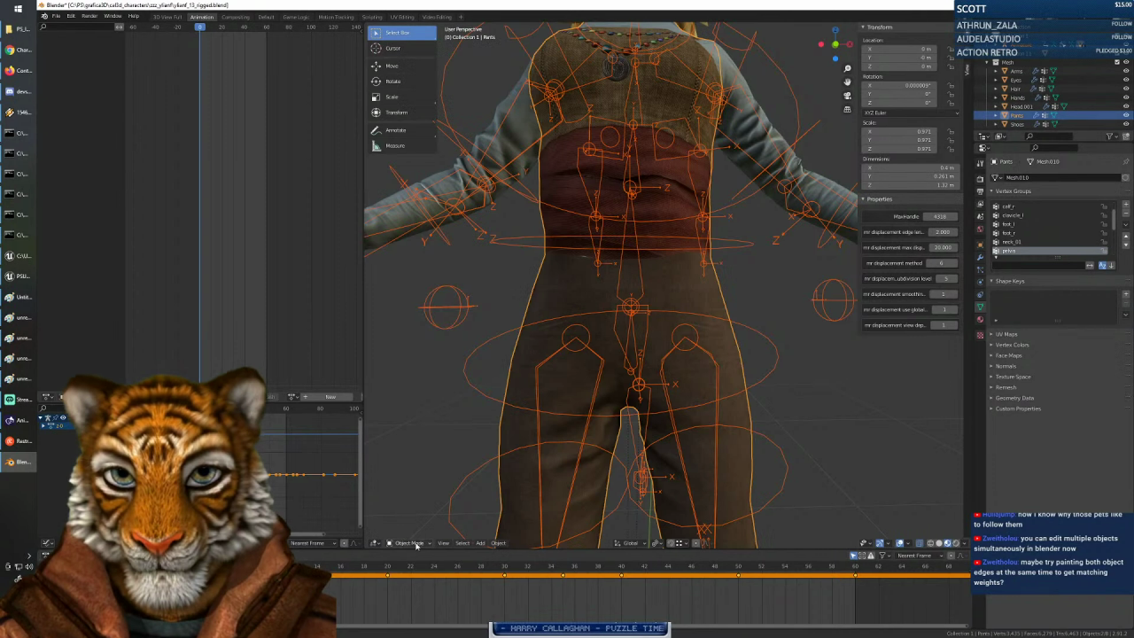
{"action": "left_click", "coordinate": [409, 542]}
{"action": "left_click", "coordinate": [410, 492]}
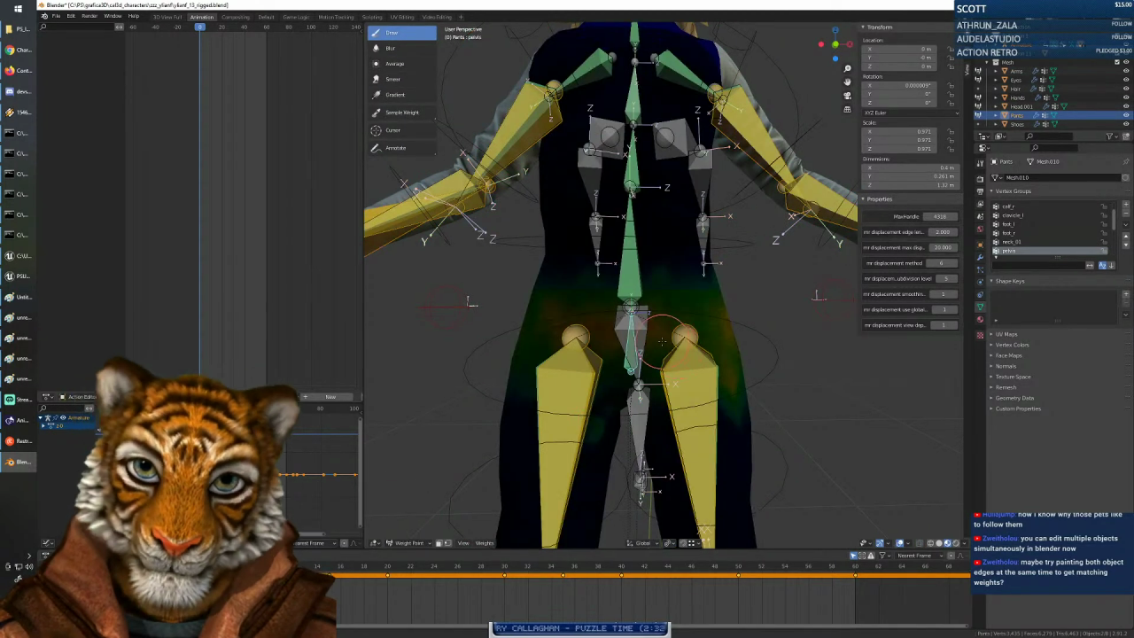
Make the pelvis bone's weights active for painting and switch the viewport to solid shading.
{"action": "left_click", "coordinate": [631, 341], "text": "ctrl"}
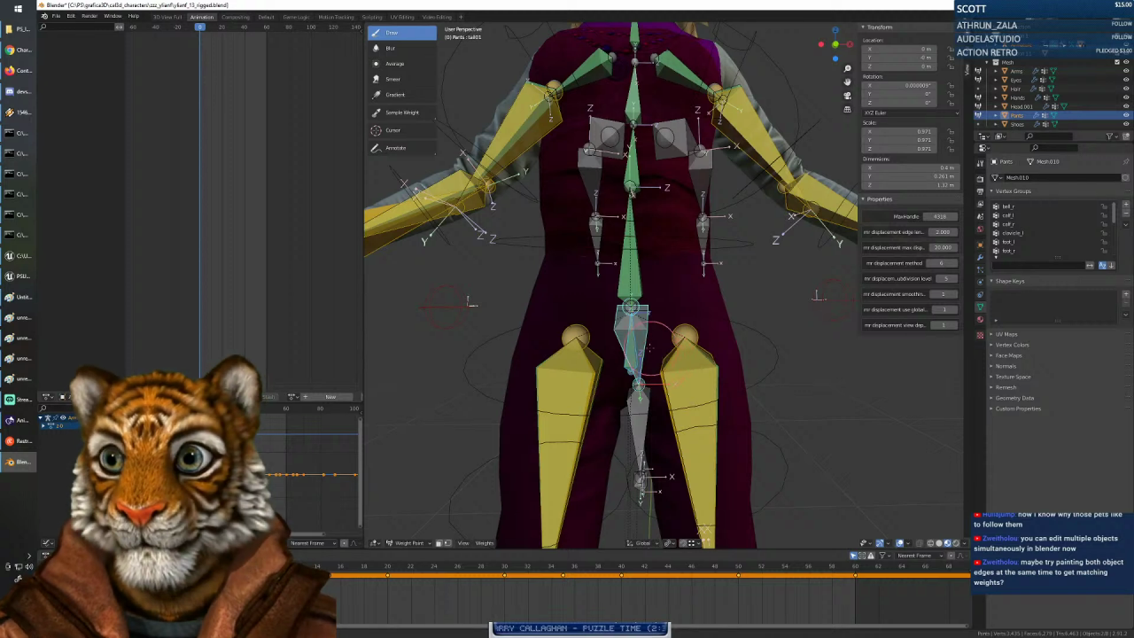
{"action": "left_click", "coordinate": [630, 343], "text": "ctrl"}
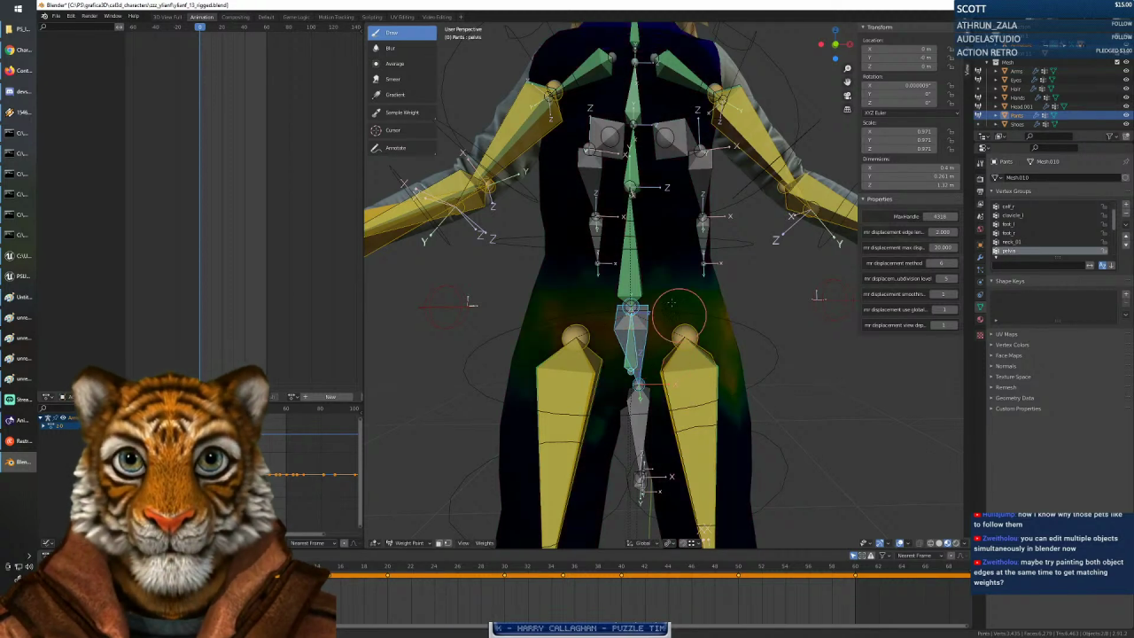
{"action": "right_click", "coordinate": [567, 293]}
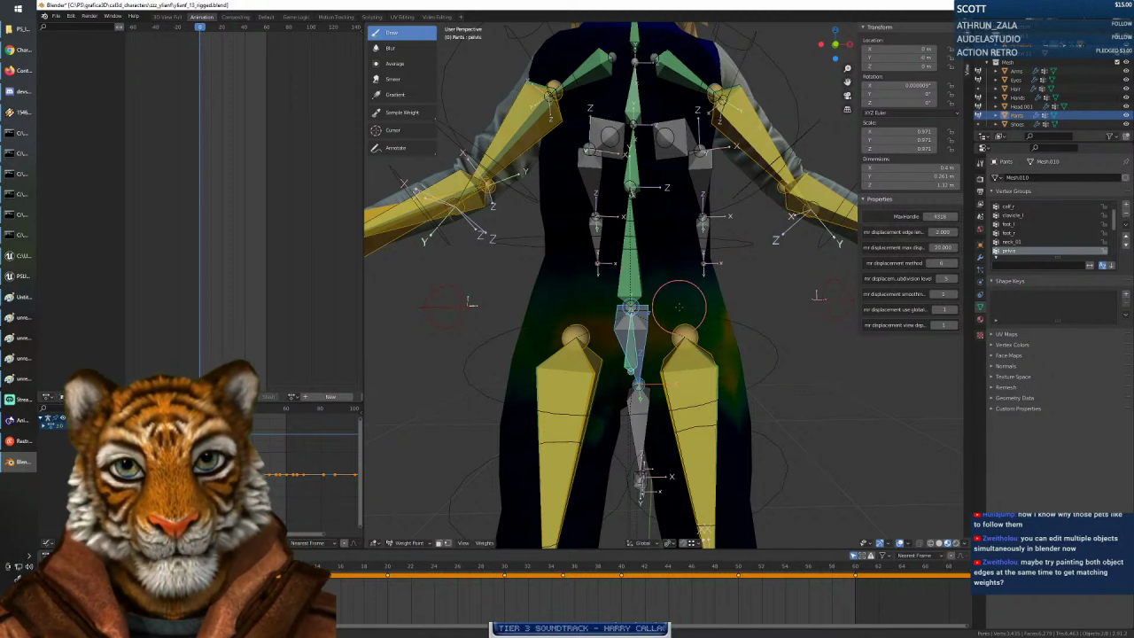
{"action": "left_click", "coordinate": [942, 542]}
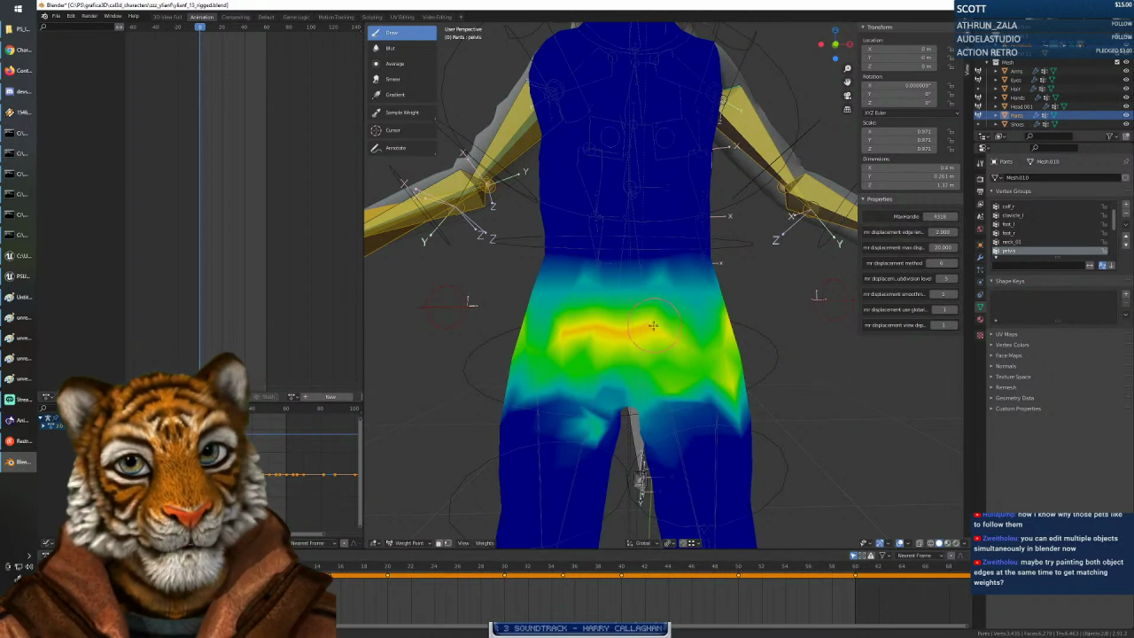
{"action": "scroll", "coordinate": [653, 326], "scroll_direction": "up", "scroll_amount": 4}
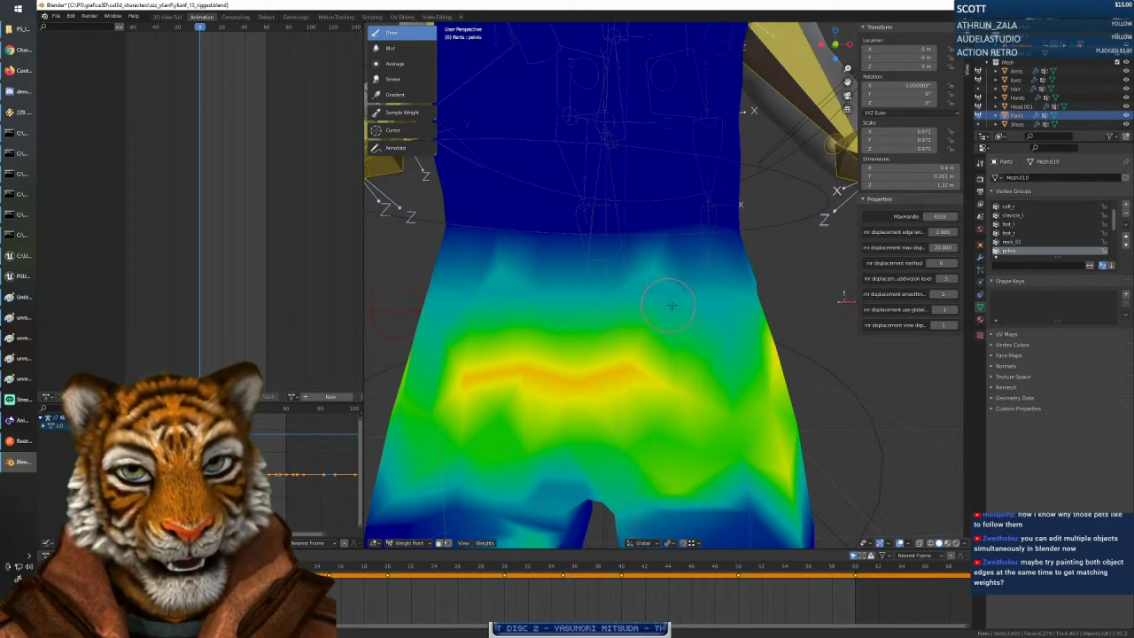
Examine the joined mesh's topology at the waist in Edit Mode and compare it with the pelvis weights around the hips.
{"action": "scroll", "coordinate": [629, 326], "scroll_direction": "down", "scroll_amount": 3}
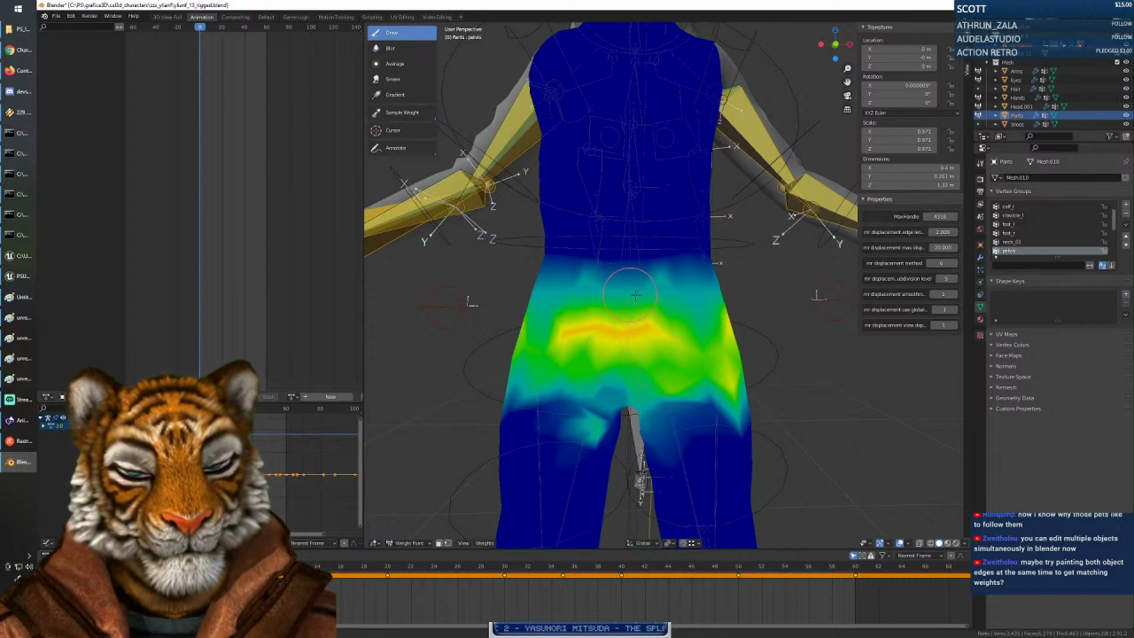
{"action": "key", "text": "Tab"}
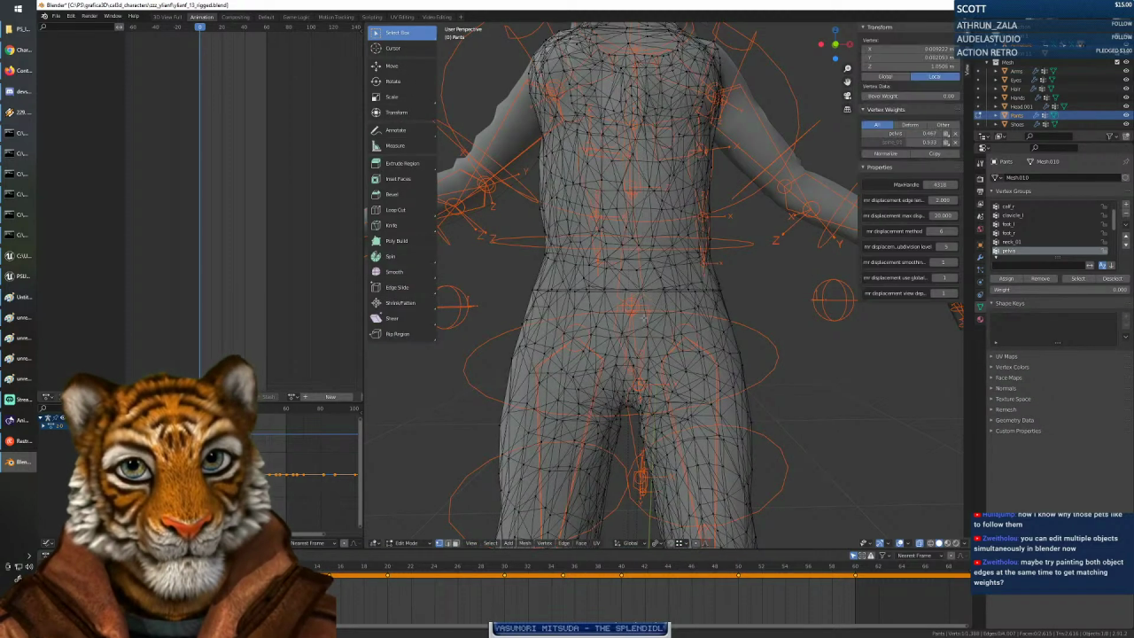
{"action": "mouse_move", "coordinate": [653, 314]}
{"action": "middle_mouse_down"}
{"action": "mouse_move", "coordinate": [646, 331]}
{"action": "mouse_move", "coordinate": [651, 323]}
{"action": "middle_mouse_up"}
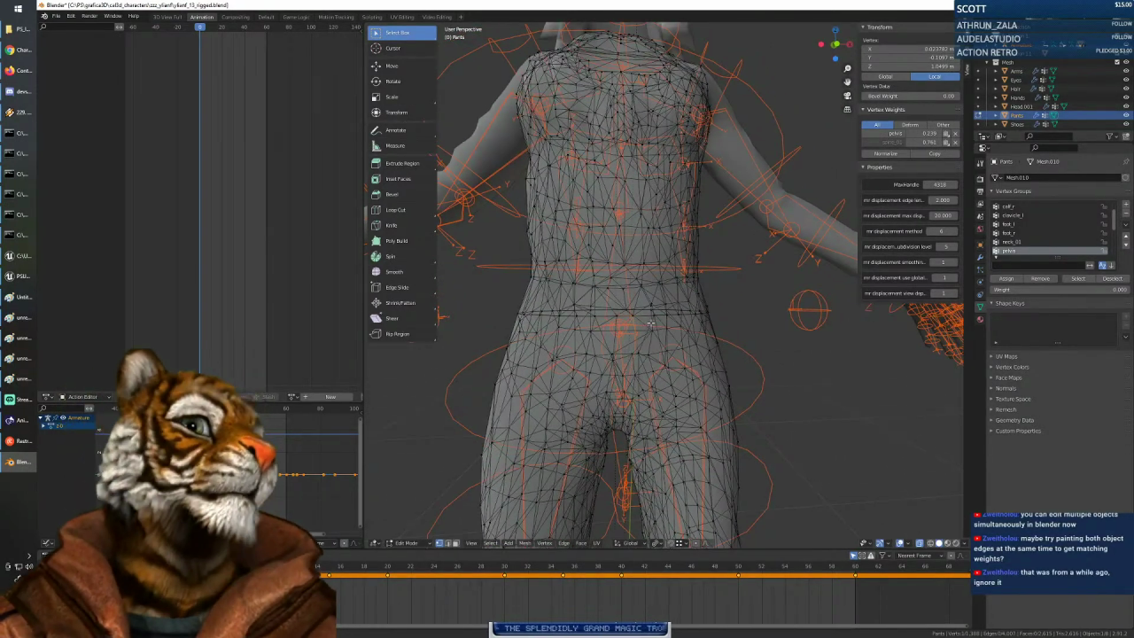
{"action": "key", "text": "Tab"}
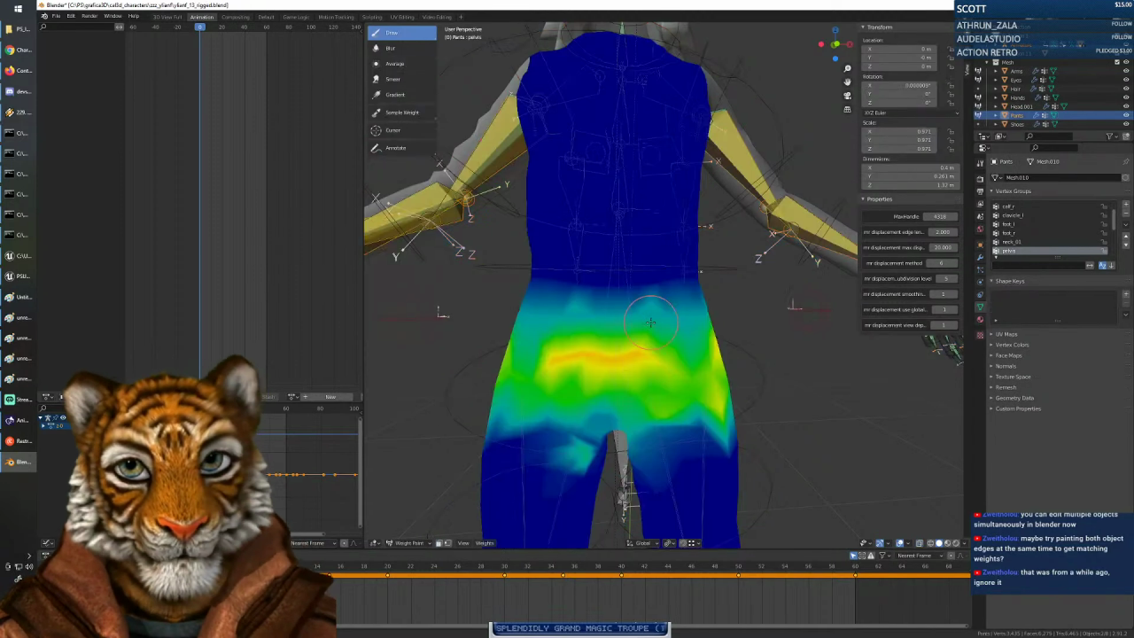
{"action": "scroll", "coordinate": [617, 328], "scroll_direction": "up", "scroll_amount": 3}
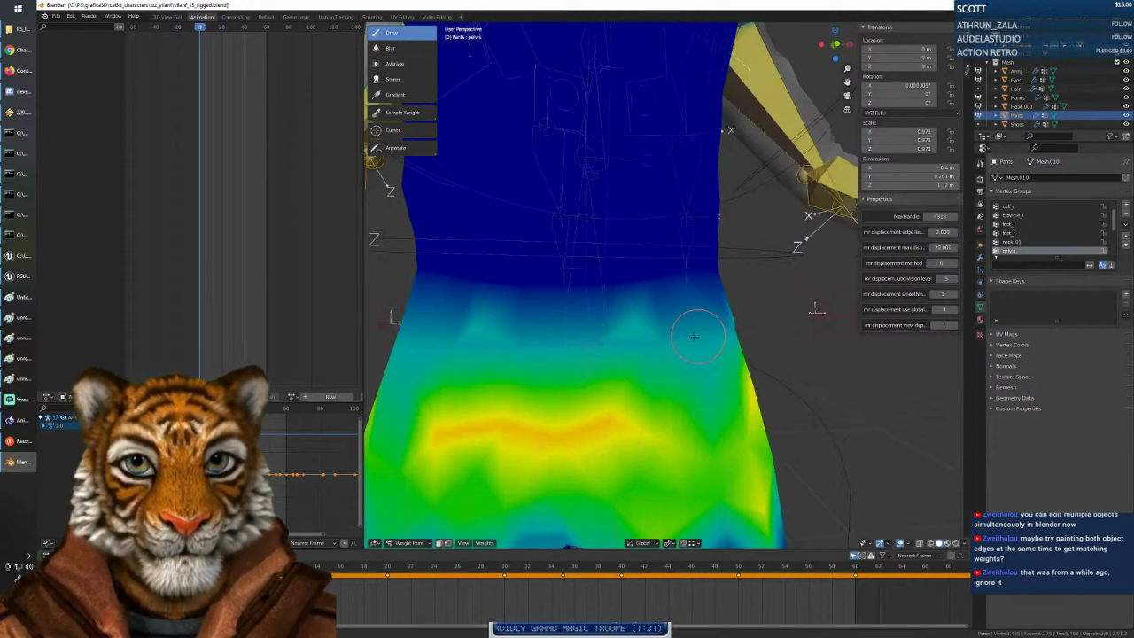
{"action": "middle_click_drag", "start_coordinate": [613, 313], "coordinate": [705, 336]}
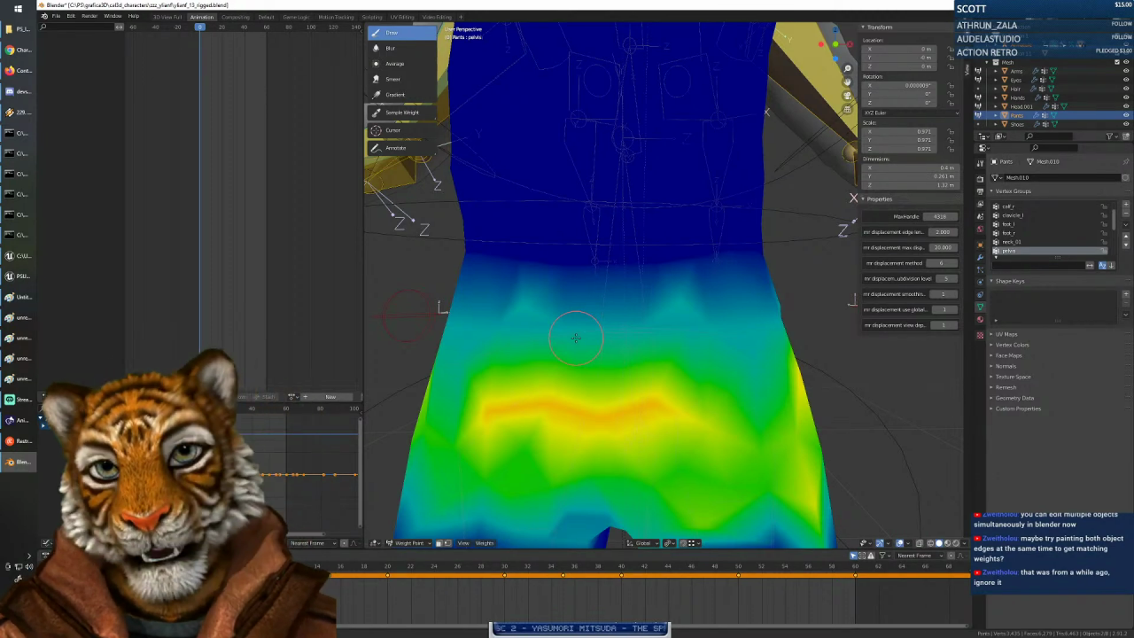
{"action": "scroll", "coordinate": [576, 336], "scroll_direction": "down", "scroll_amount": 5}
{"action": "middle_click_drag", "start_coordinate": [576, 337], "coordinate": [673, 346]}
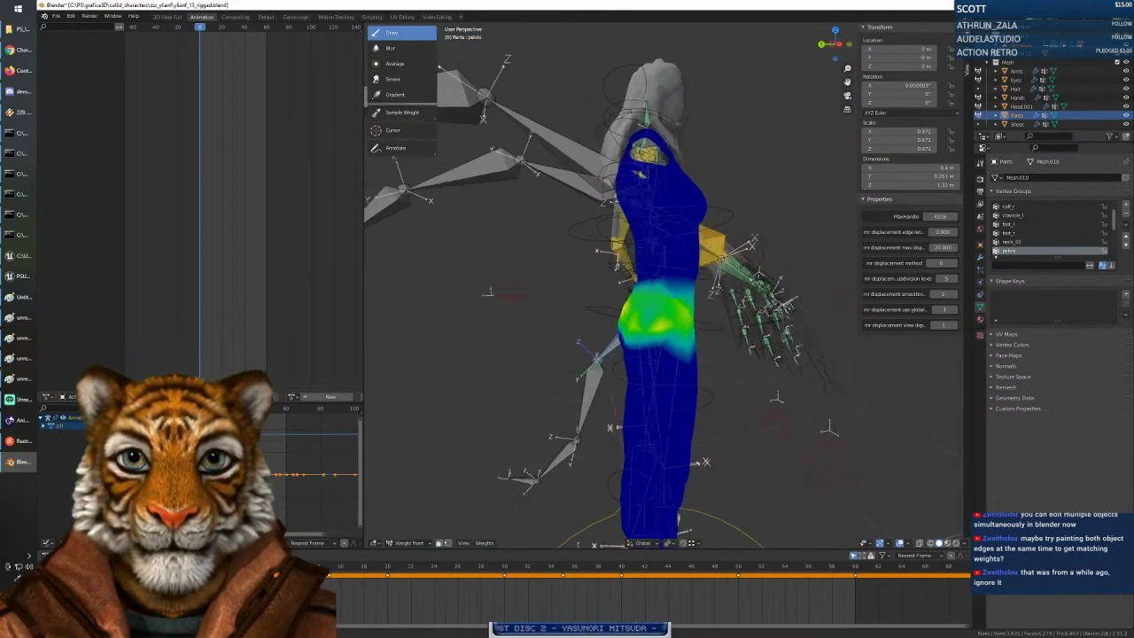
{"action": "middle_click_drag", "start_coordinate": [769, 323], "coordinate": [612, 291]}
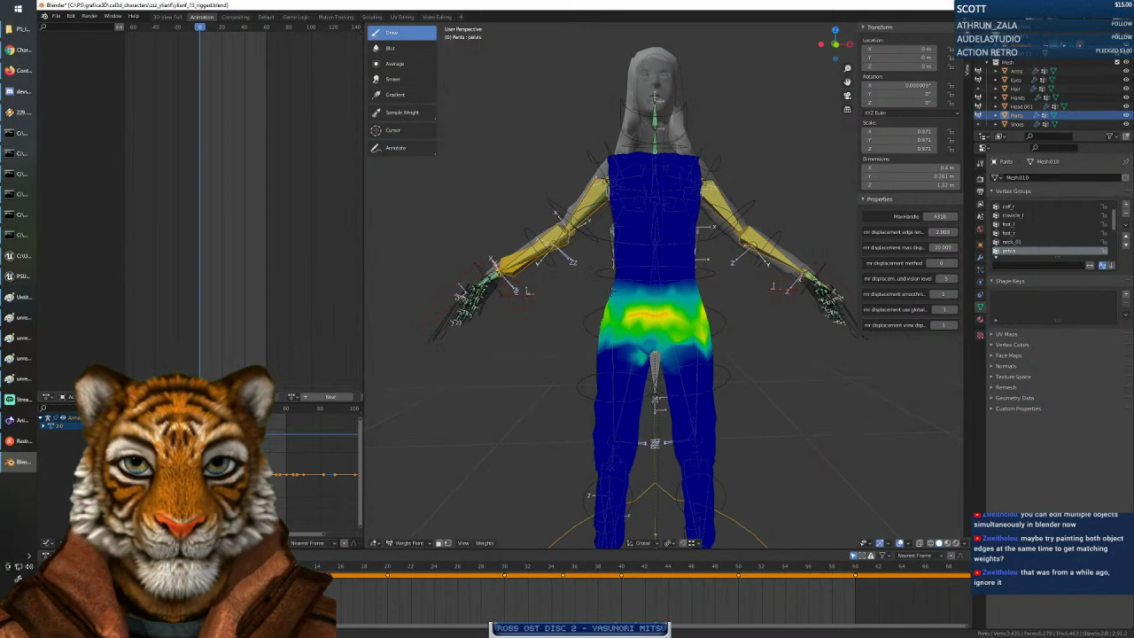
{"action": "scroll", "coordinate": [611, 291], "scroll_direction": "up", "scroll_amount": 4}
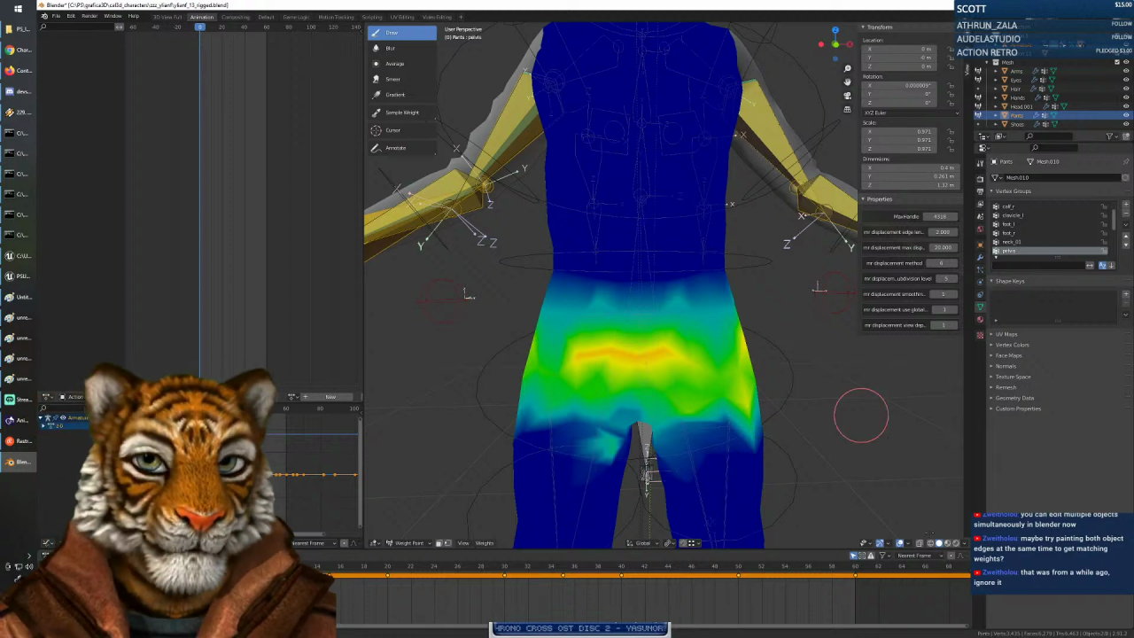
Display the weighted mesh in wireframe from the front orthographic view, close on the hips, and bring the spine vertex groups into view.
{"action": "left_click", "coordinate": [929, 543]}
{"action": "middle_click_drag", "start_coordinate": [687, 384], "coordinate": [670, 358]}
{"action": "left_click", "coordinate": [834, 44]}
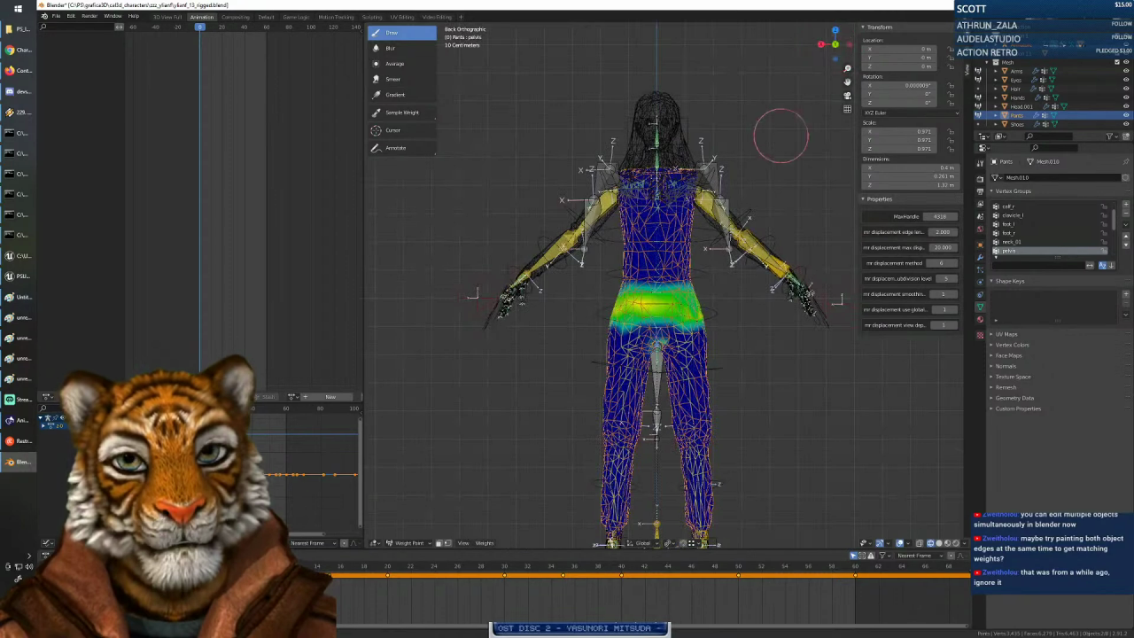
{"action": "left_click", "coordinate": [835, 44]}
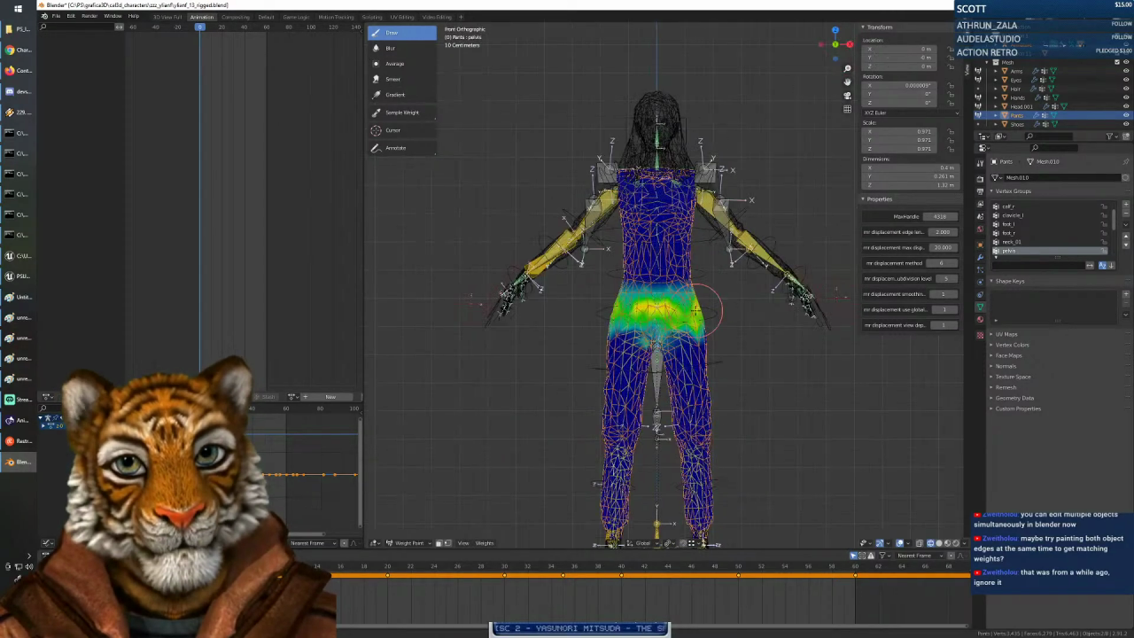
{"action": "scroll", "coordinate": [703, 304], "scroll_direction": "up", "scroll_amount": 4}
{"action": "scroll", "coordinate": [729, 373], "scroll_direction": "up", "scroll_amount": 4}
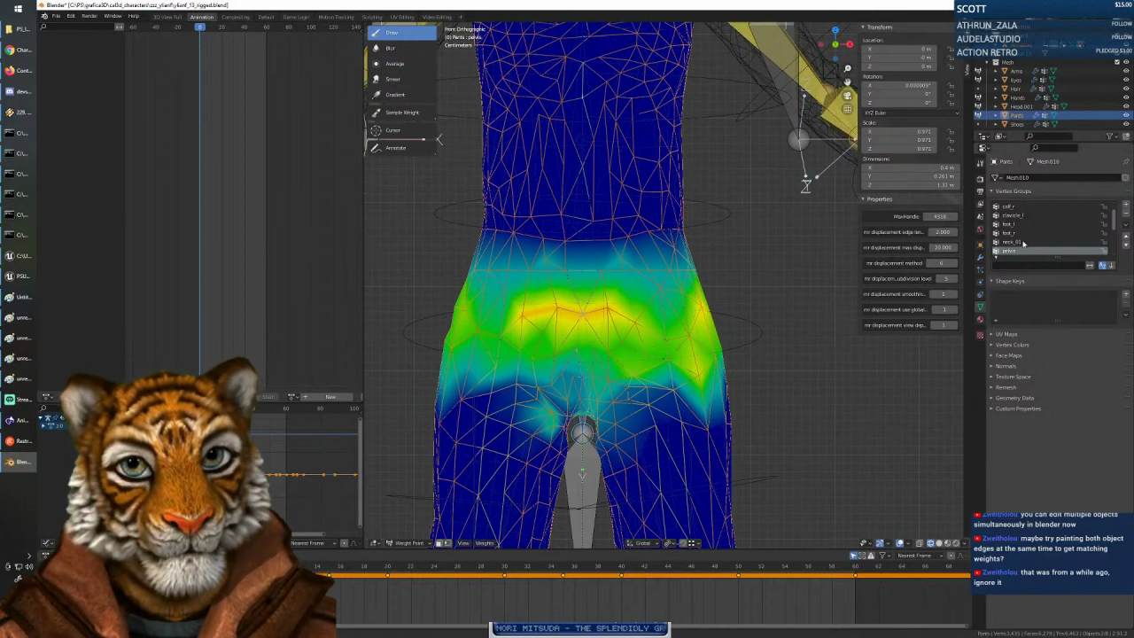
{"action": "scroll", "coordinate": [1023, 243], "scroll_direction": "down", "scroll_amount": 5}
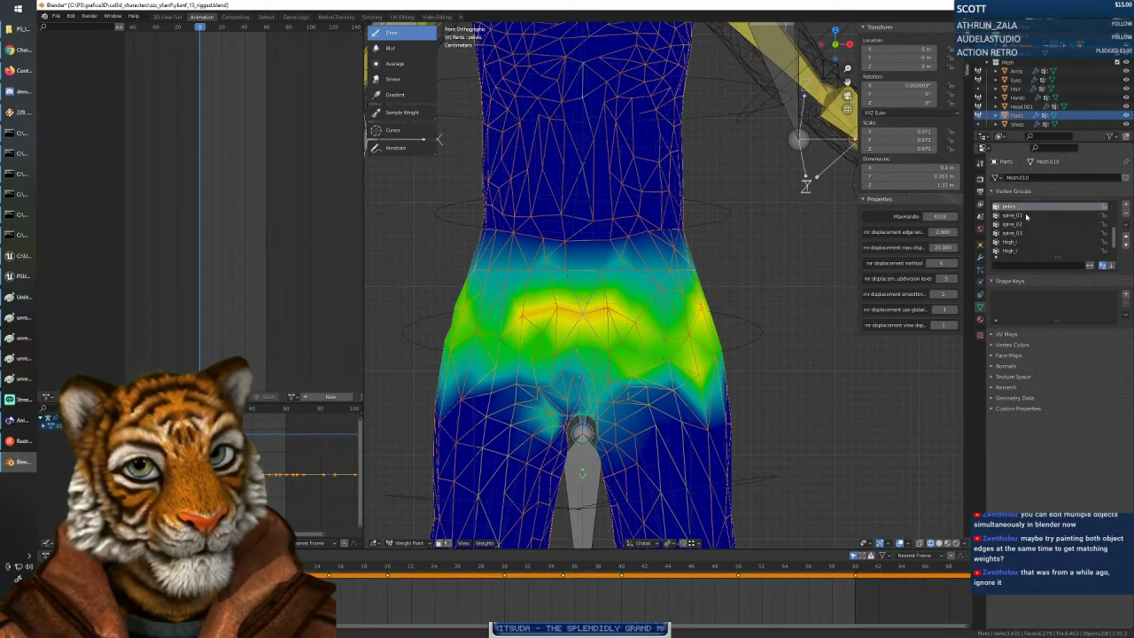